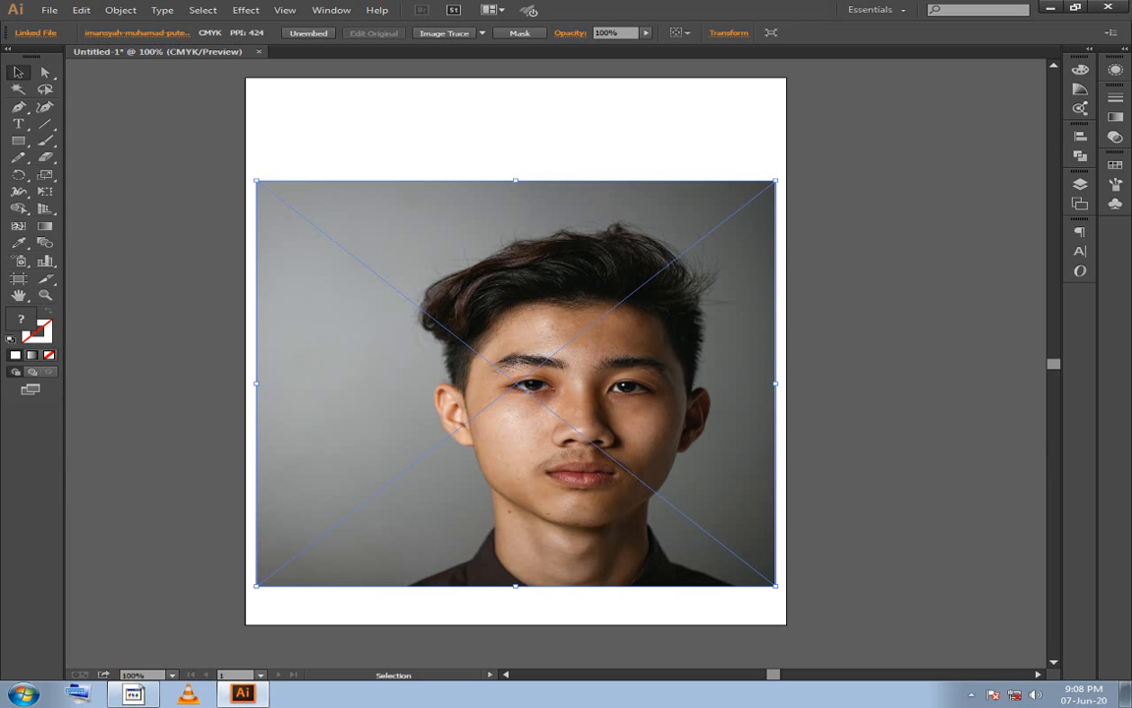
# Save the document to the Desktop as an Illustrator file named "chines boy" with the default Illustrator CC options.
pyautogui.press('a')
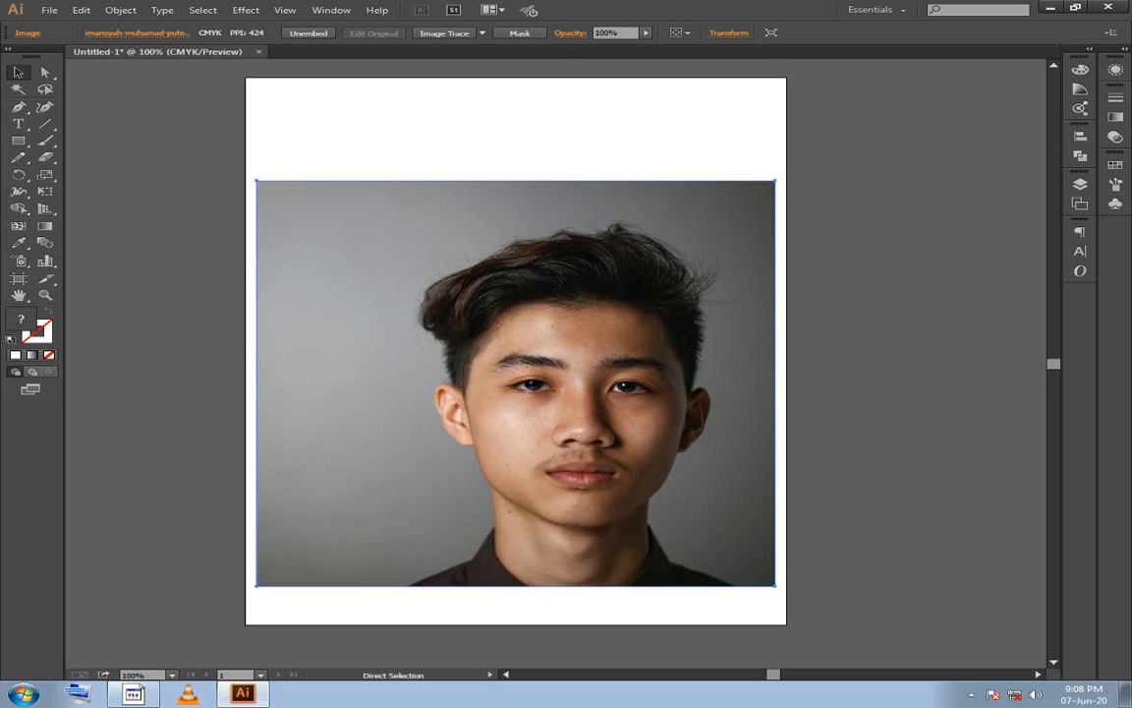
pyautogui.hotkey('ctrl', 's')
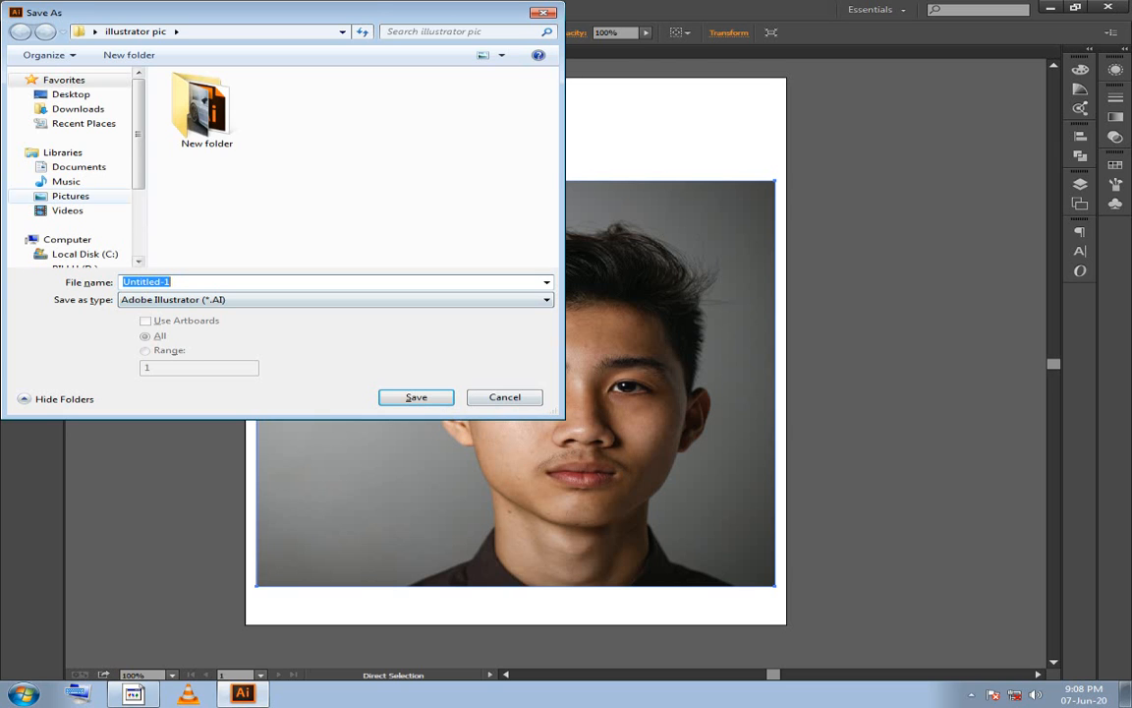
pyautogui.click(71, 94)
pyautogui.click(226, 282)
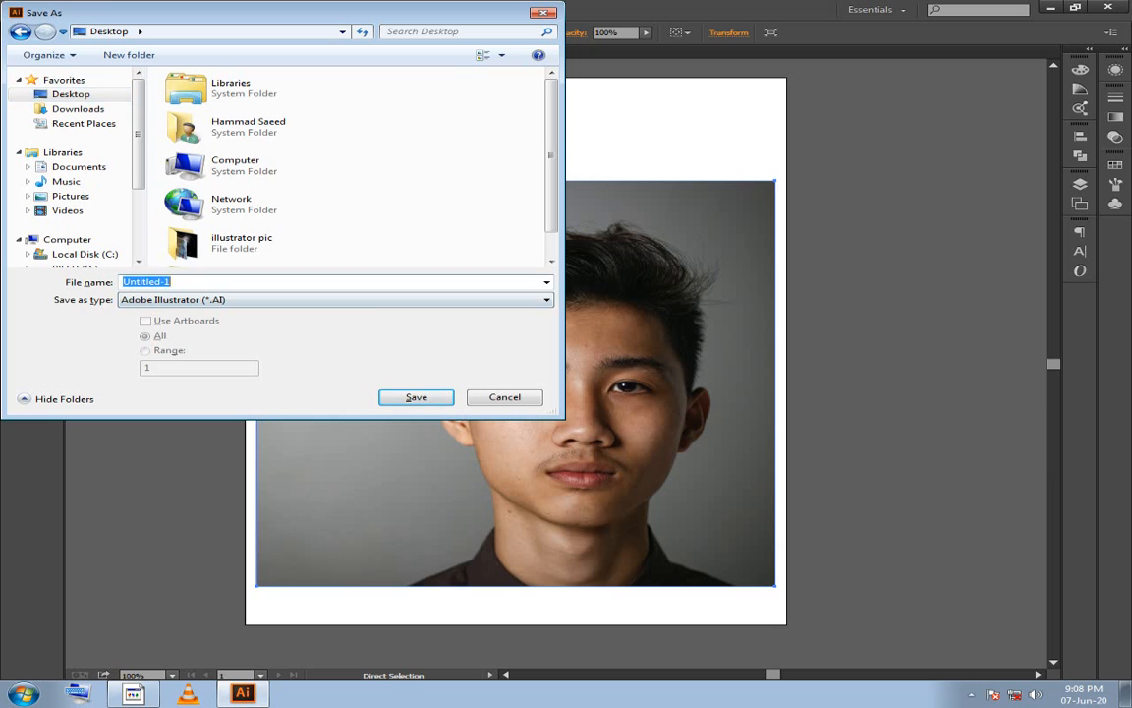
pyautogui.press('BackSpace')
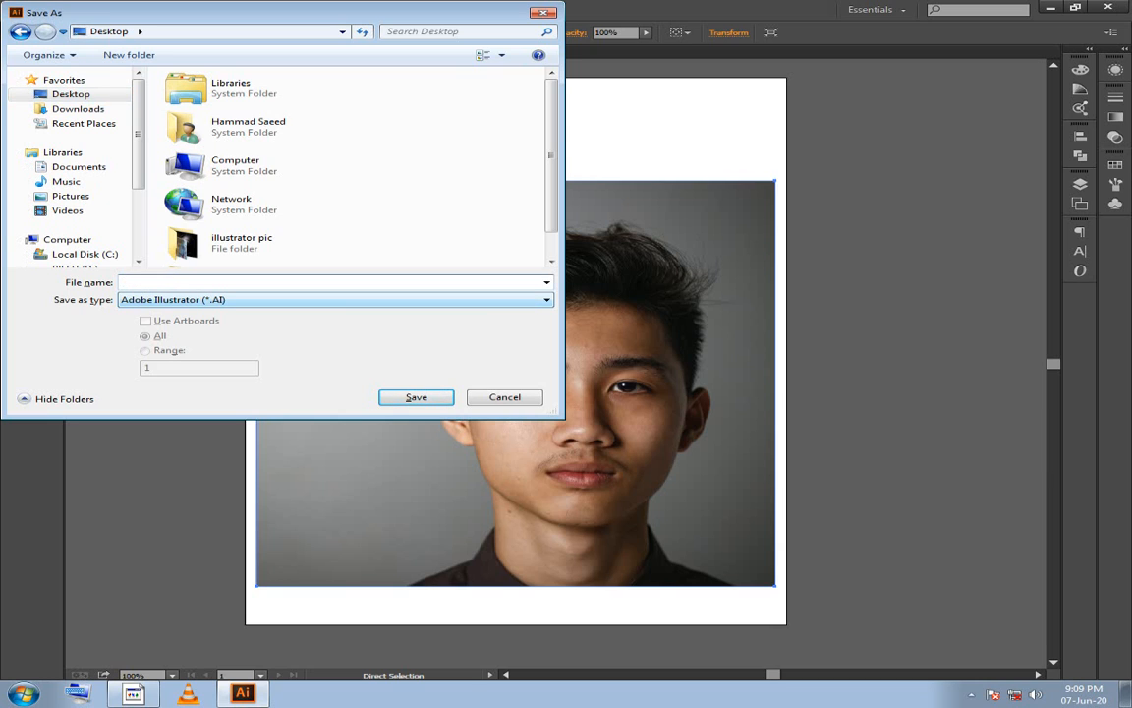
pyautogui.write('chines boy')
pyautogui.press('Return')
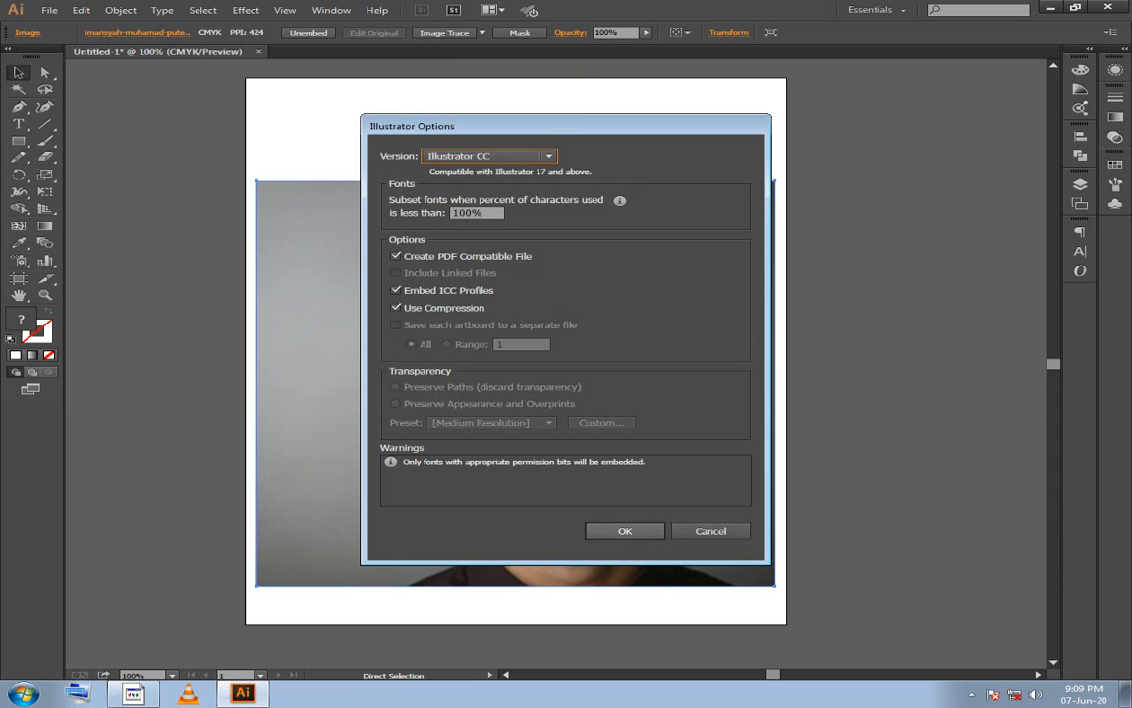
pyautogui.press('Return')
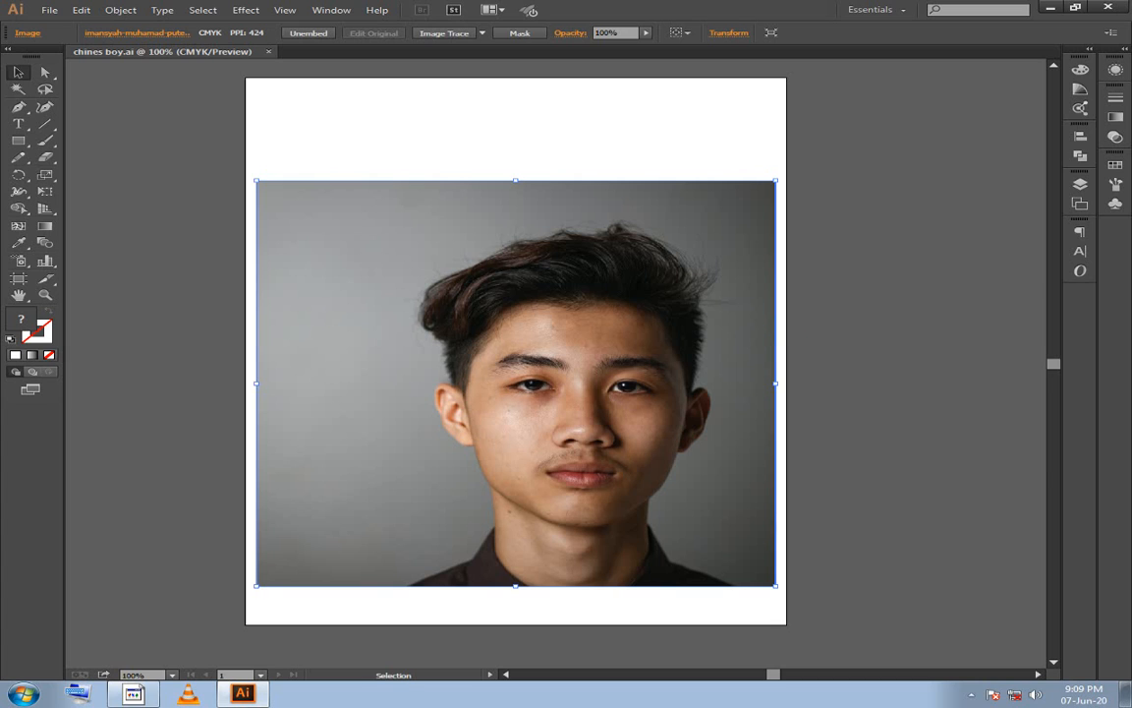
# Lock Layer 1 containing the portrait photo and add a new layer named "face" above it.
pyautogui.click(1080, 184)
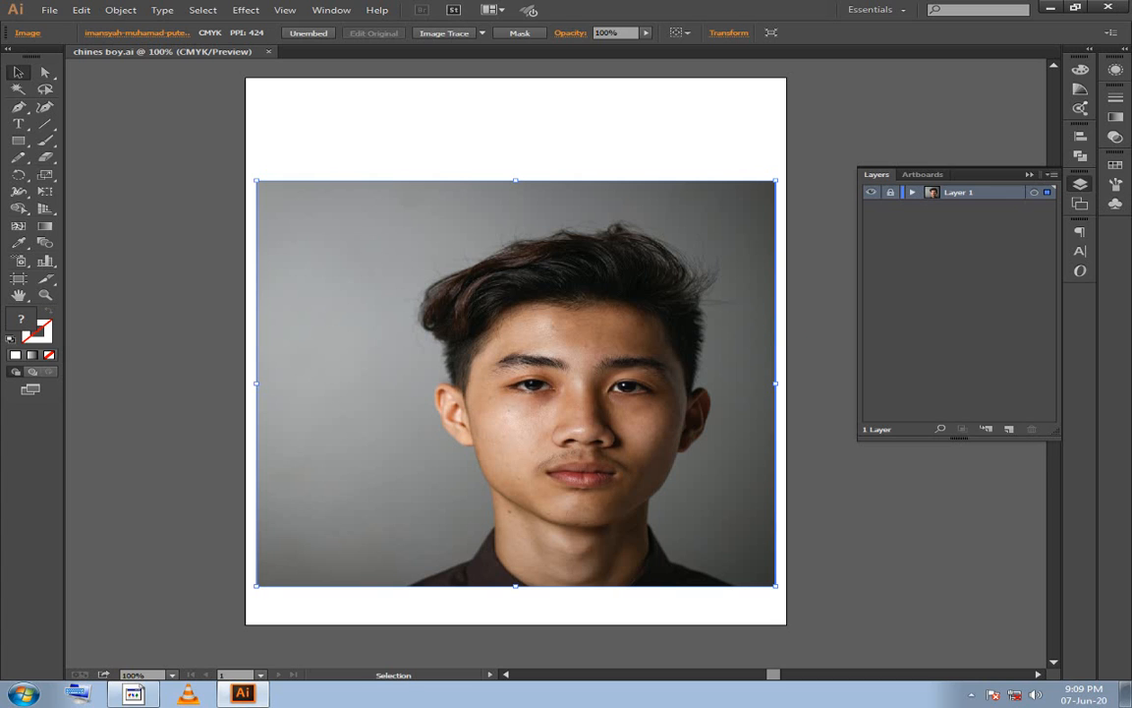
pyautogui.click(890, 192)
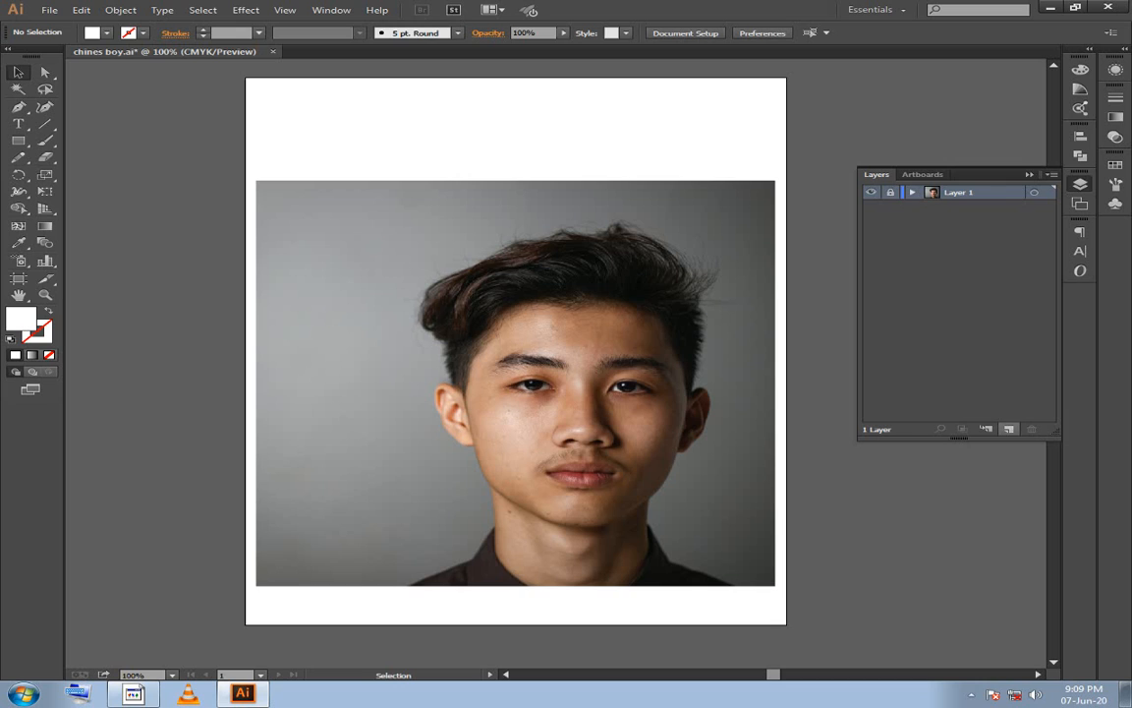
pyautogui.click(1008, 428)
pyautogui.doubleClick(958, 192)
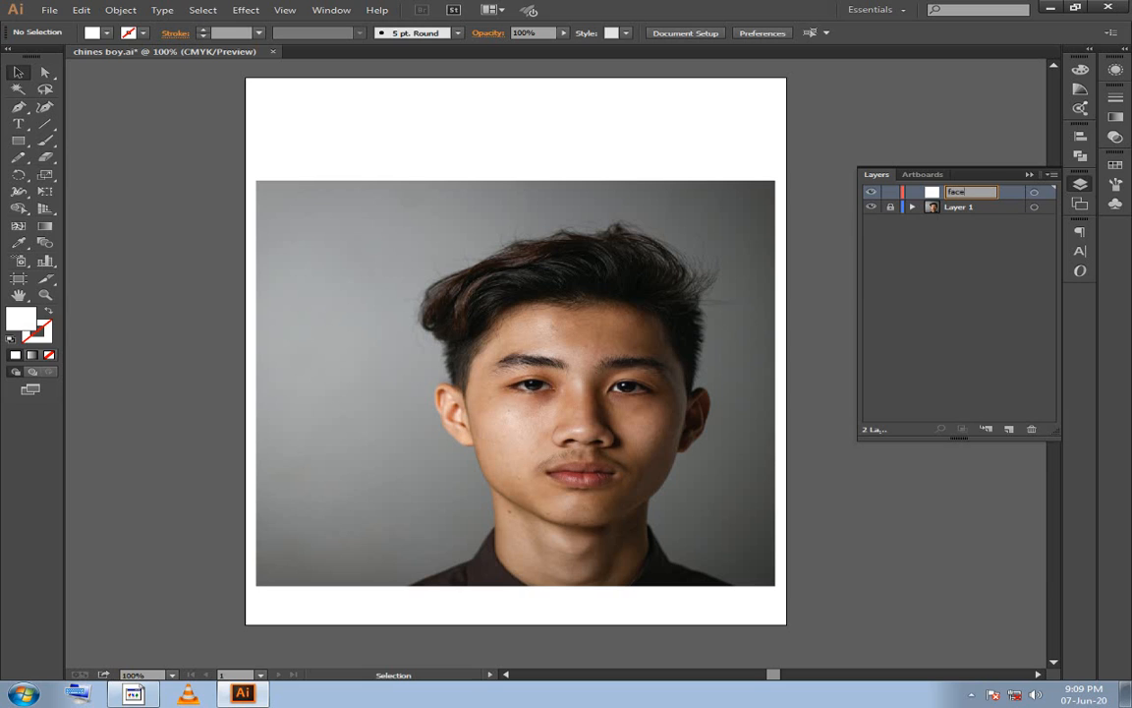
pyautogui.write('face')
pyautogui.press('Return')
# Set the drawing style to no fill with a red stroke 0.5 pt wide.
pyautogui.doubleClick(39, 333)
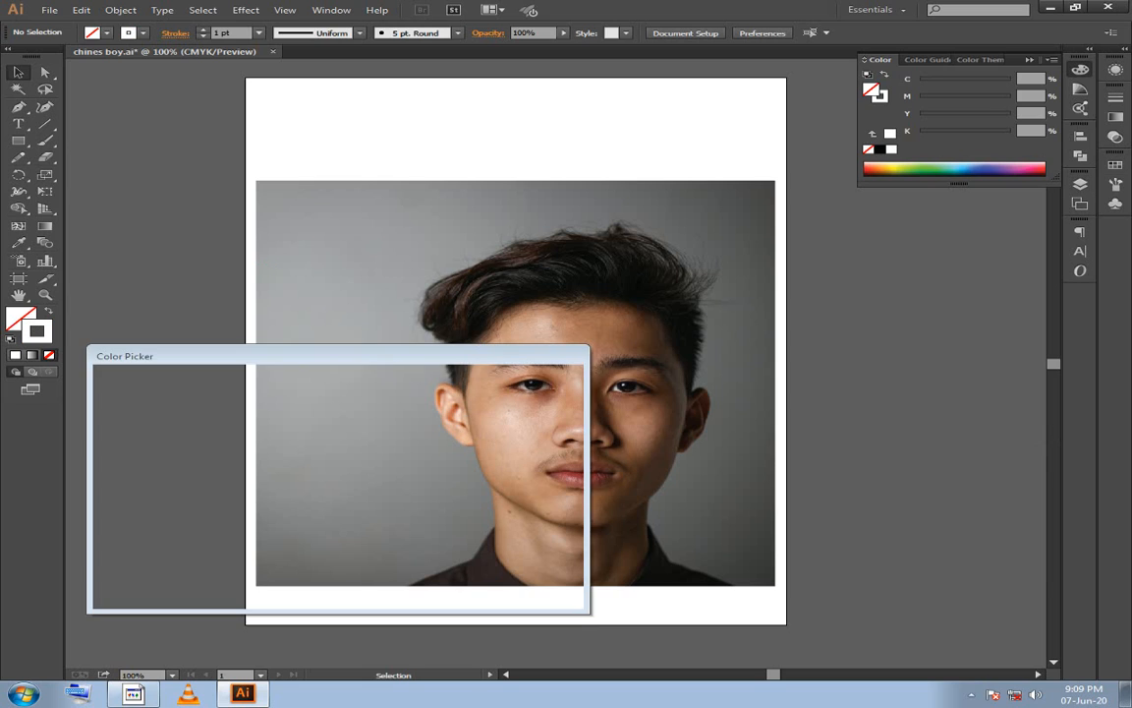
pyautogui.write('ff0000')
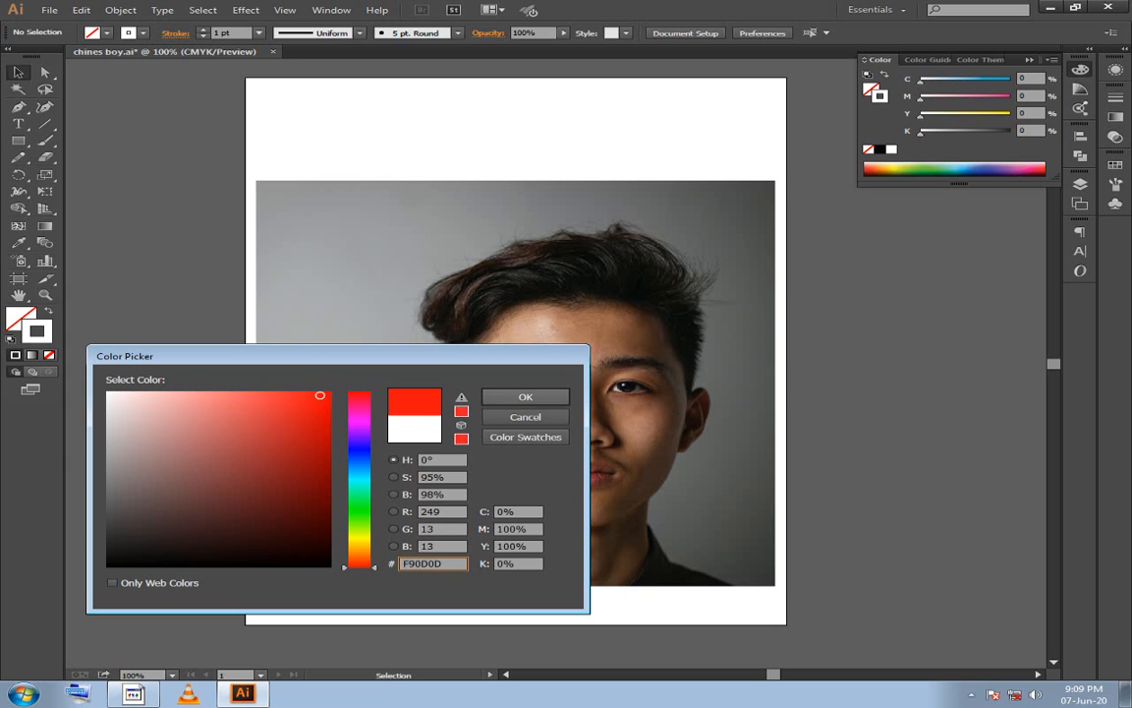
pyautogui.press('Return')
pyautogui.click(259, 32)
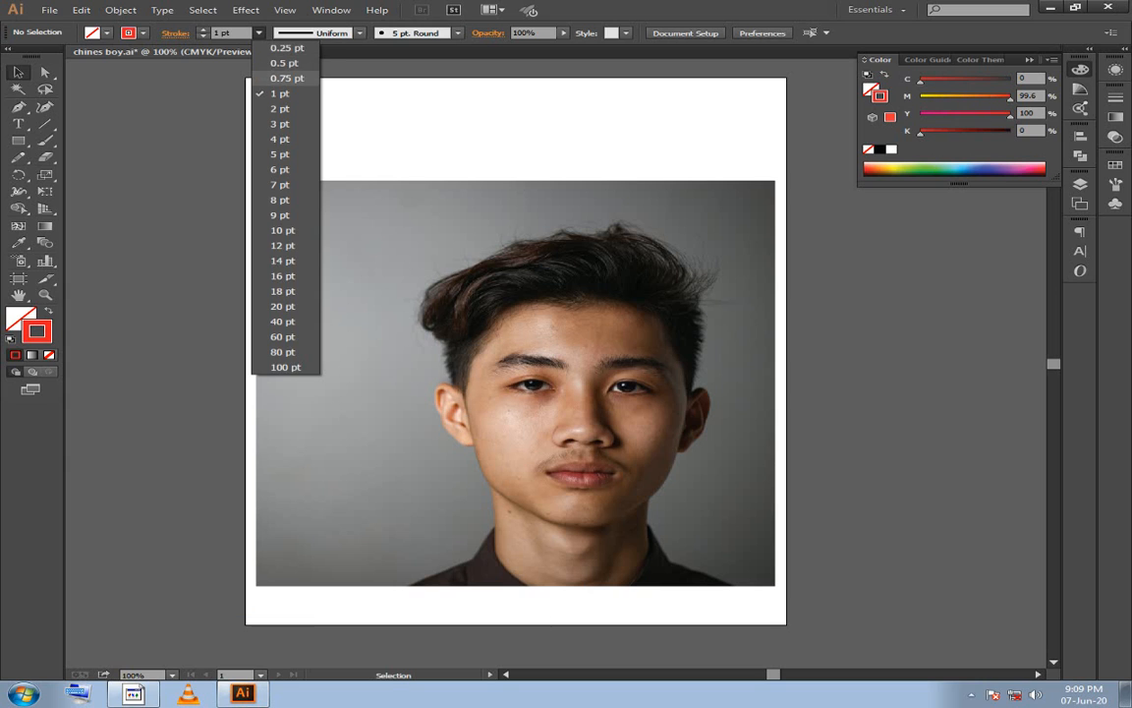
pyautogui.click(285, 61)
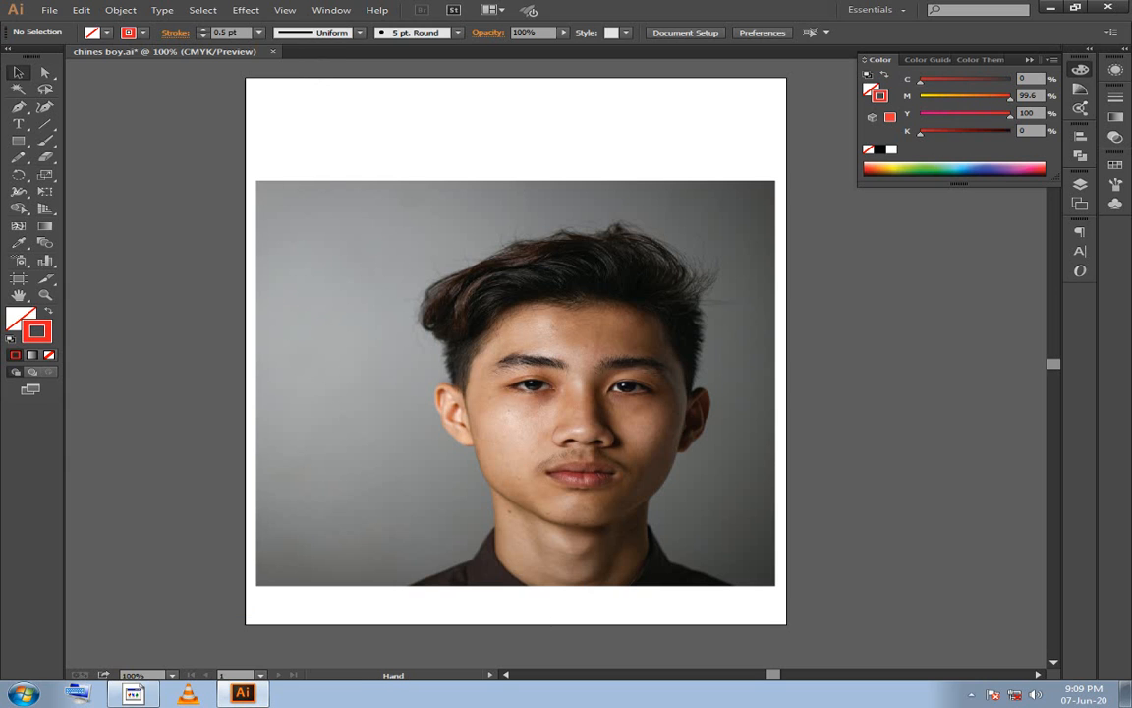
# Start a Pen path at the forehead's centre and curve it along the hairline to its corner above the eyebrow beside the fully visible ear.
pyautogui.moveTo(516, 383); pyautogui.dragTo(469, 374)
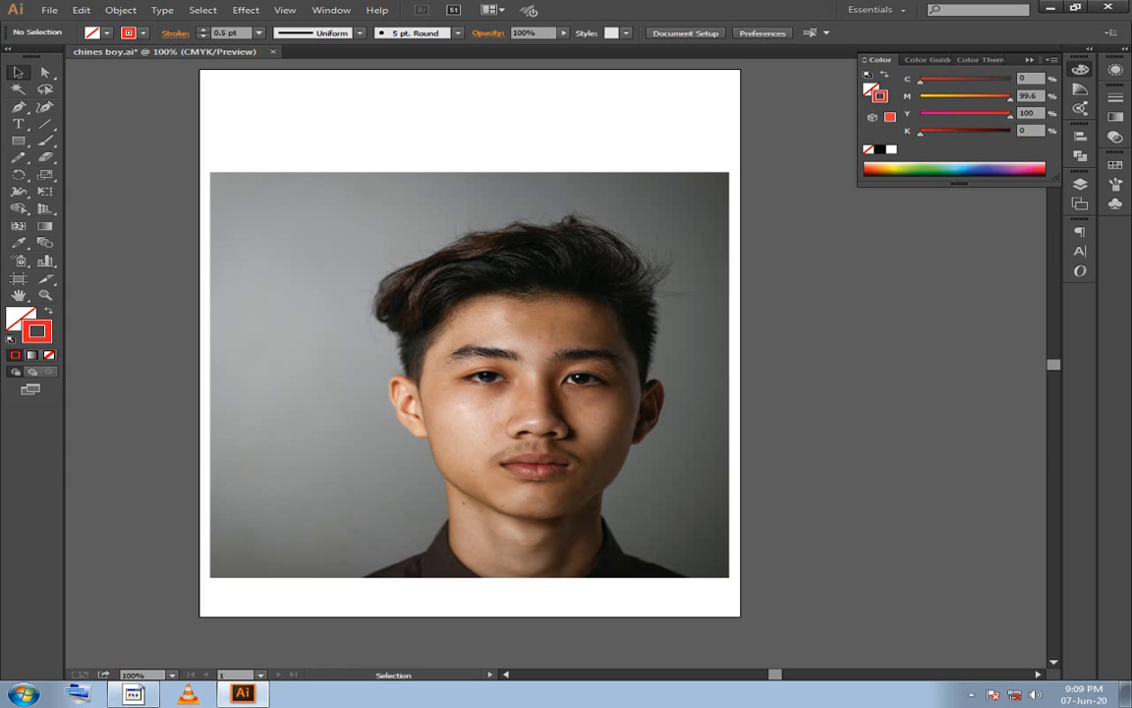
pyautogui.click(1053, 60)
pyautogui.click(1053, 60)
pyautogui.click(1028, 60)
pyautogui.moveTo(499, 388); pyautogui.dragTo(504, 422)
pyautogui.scroll(3, 620, 362)
pyautogui.scroll(2, 557, 375)
pyautogui.click(1080, 184)
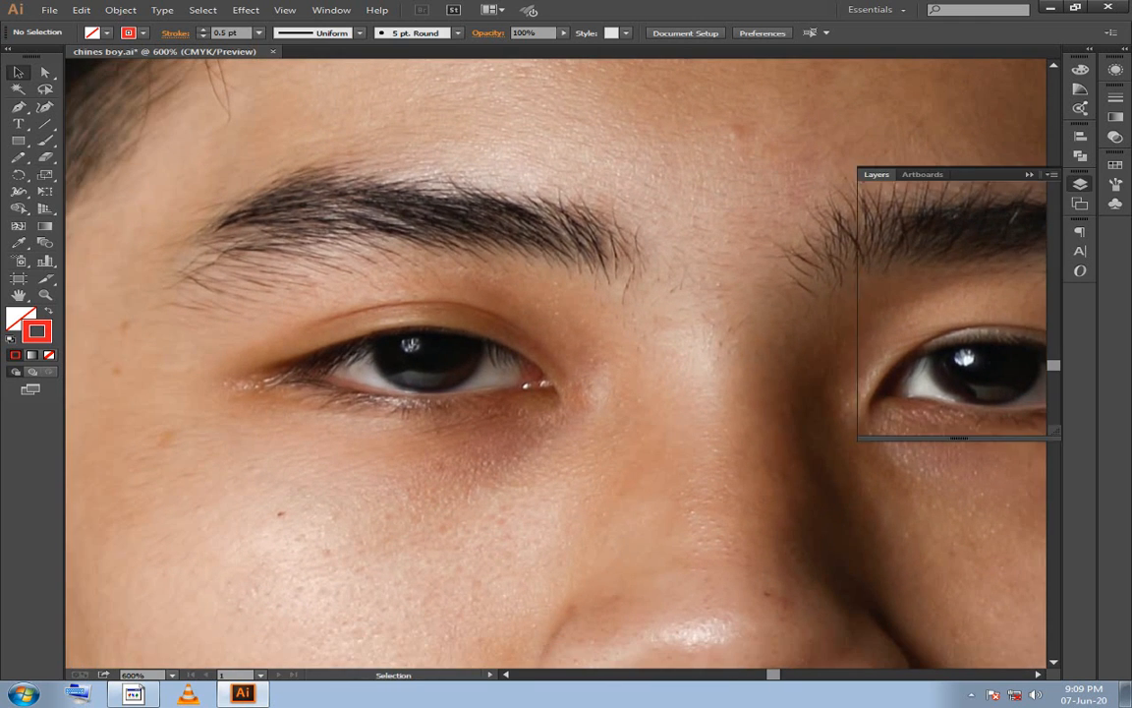
pyautogui.click(1080, 184)
pyautogui.moveTo(678, 373); pyautogui.dragTo(780, 574)
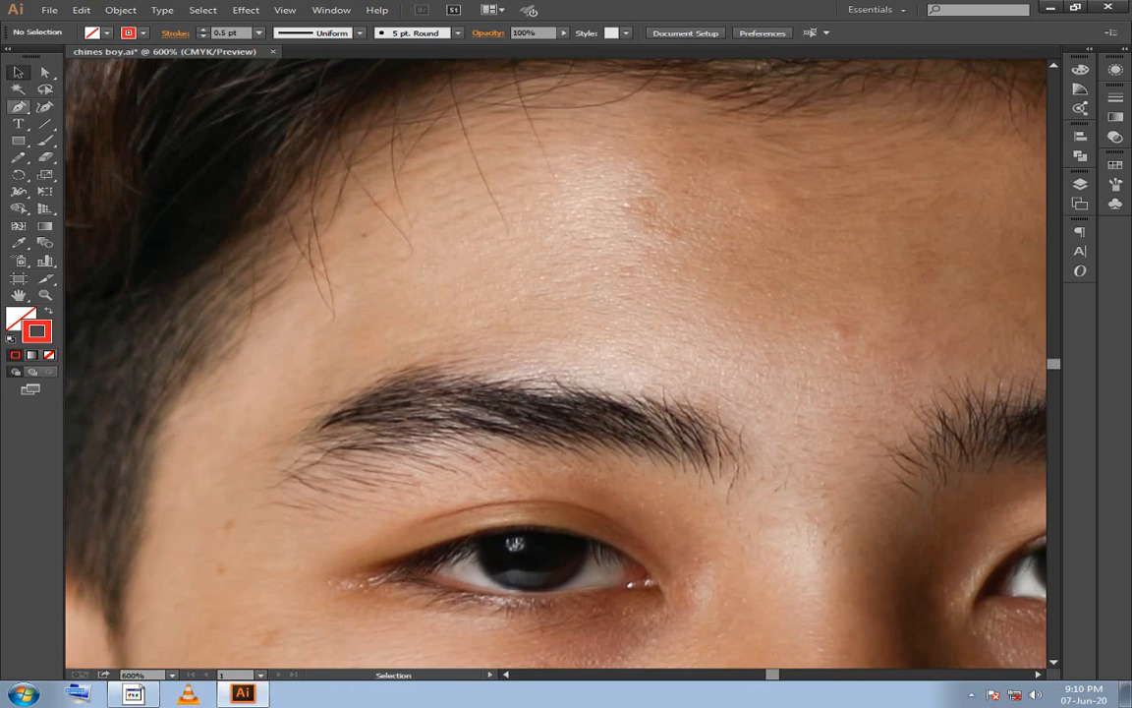
pyautogui.click(19, 107)
pyautogui.moveTo(515, 544); pyautogui.dragTo(463, 662)
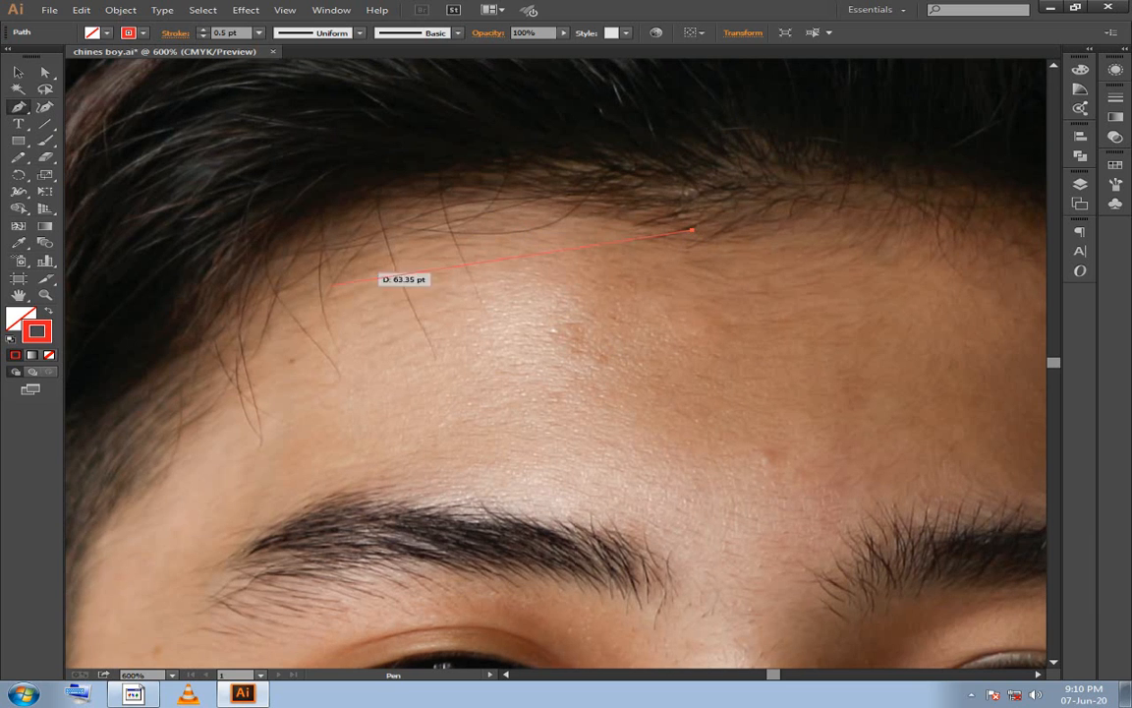
pyautogui.moveTo(242, 337)
pyautogui.mouseDown()
pyautogui.moveTo(210, 518)
pyautogui.moveTo(175, 527)
pyautogui.moveTo(165, 501)
pyautogui.mouseUp()
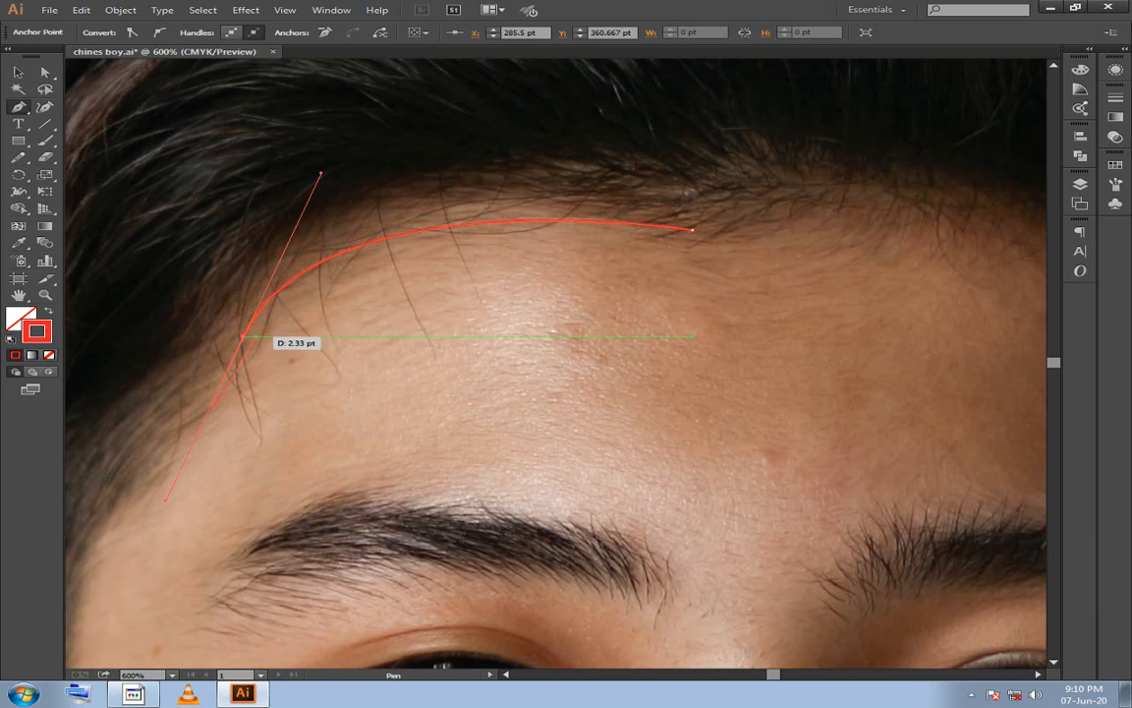
pyautogui.click(243, 337)
# Continue the face path from the hairline corner down to the temple and retract the new anchor's outgoing handle.
pyautogui.press('space')
pyautogui.moveTo(106, 550); pyautogui.dragTo(286, 344)
pyautogui.scroll(-2, 187, 332)
pyautogui.press('space')
pyautogui.click(254, 334)
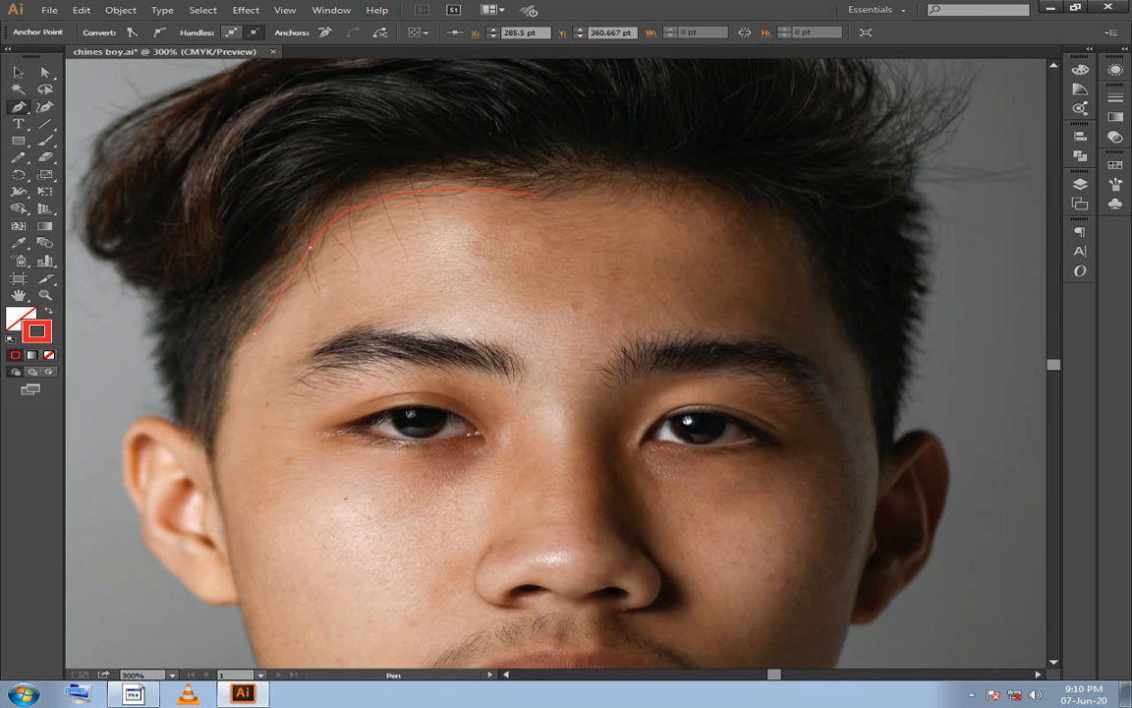
pyautogui.moveTo(203, 327); pyautogui.dragTo(193, 348)
pyautogui.click(254, 334)
# Add a curved segment along the sideburn edge to eye level and retract its outgoing handle.
pyautogui.press('space')
pyautogui.moveTo(266, 389); pyautogui.dragTo(205, 353)
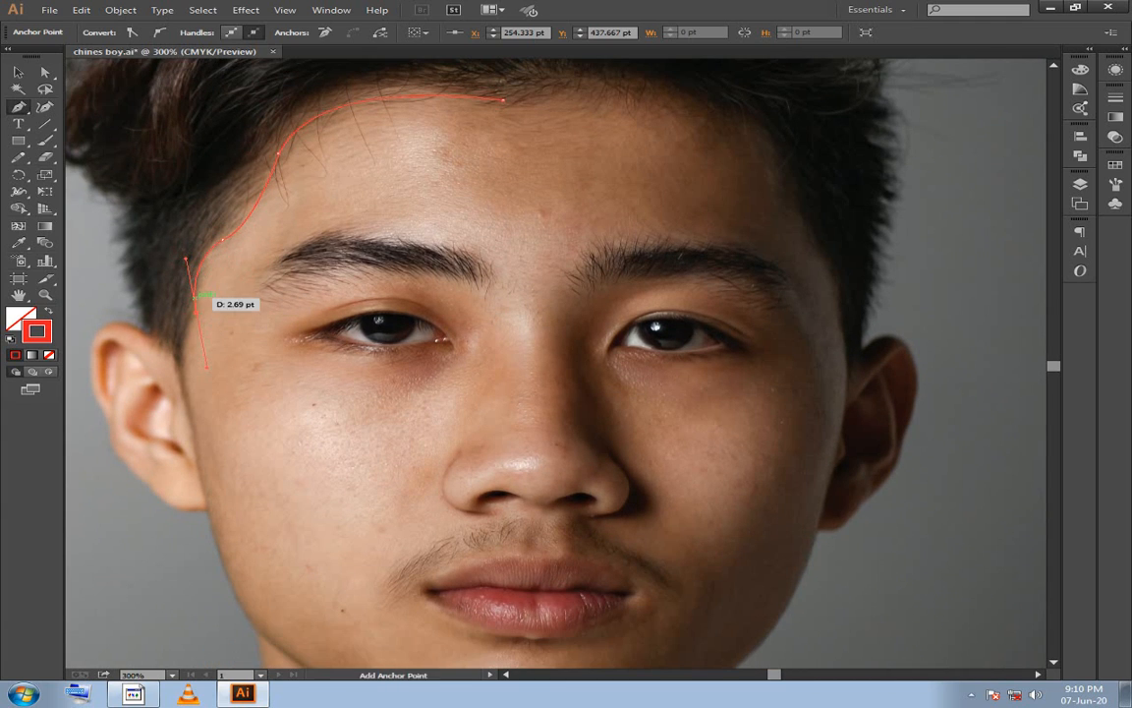
pyautogui.click(196, 313)
pyautogui.press('space')
pyautogui.moveTo(195, 387); pyautogui.dragTo(170, 332)
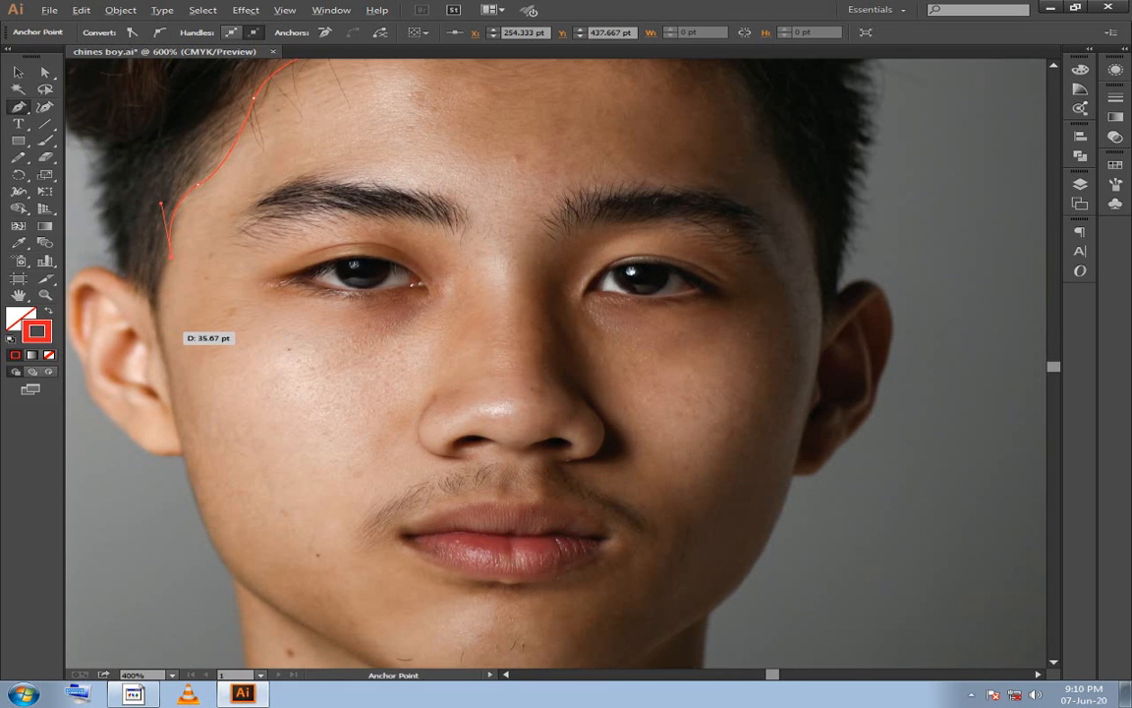
pyautogui.hotkey('ctrl', '=')
pyautogui.hotkey('ctrl', '=')
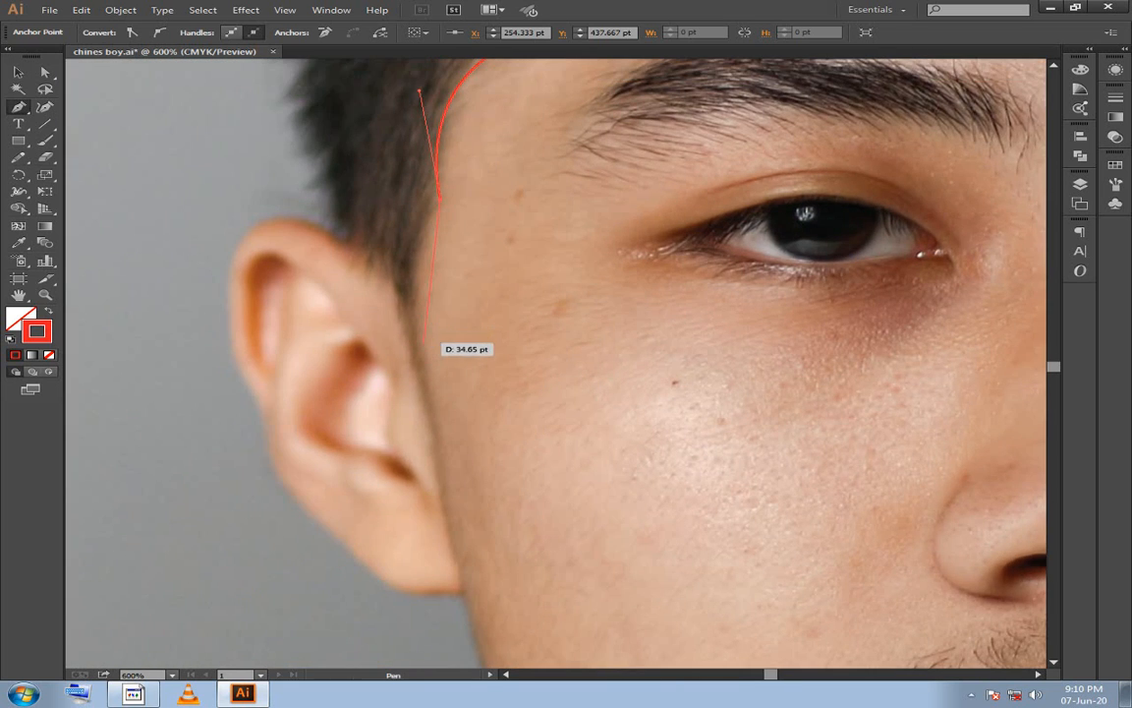
pyautogui.moveTo(423, 342); pyautogui.dragTo(427, 381)
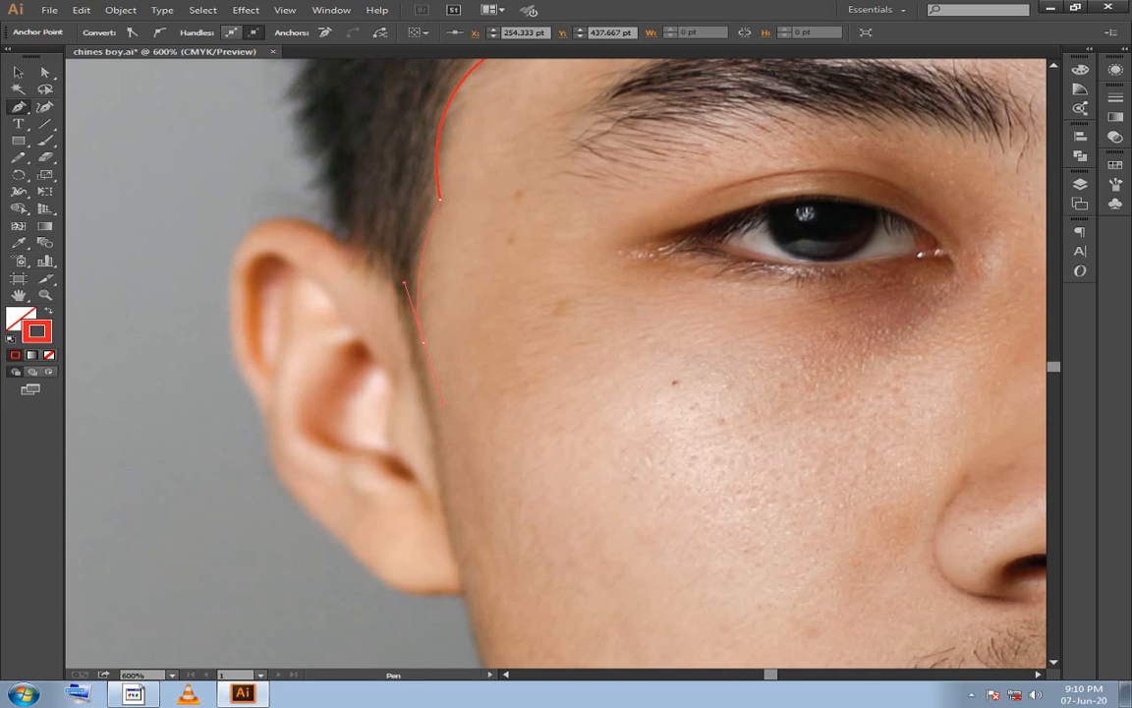
pyautogui.hotkey('ctrl', 'z')
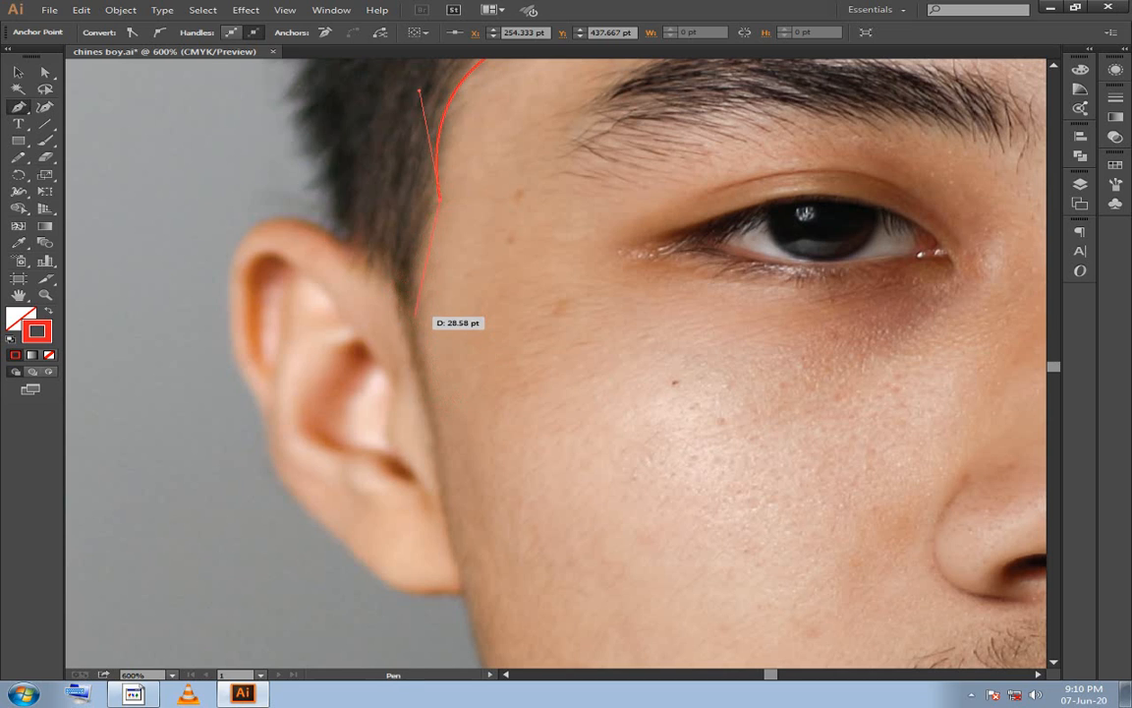
pyautogui.moveTo(427, 374); pyautogui.dragTo(429, 358)
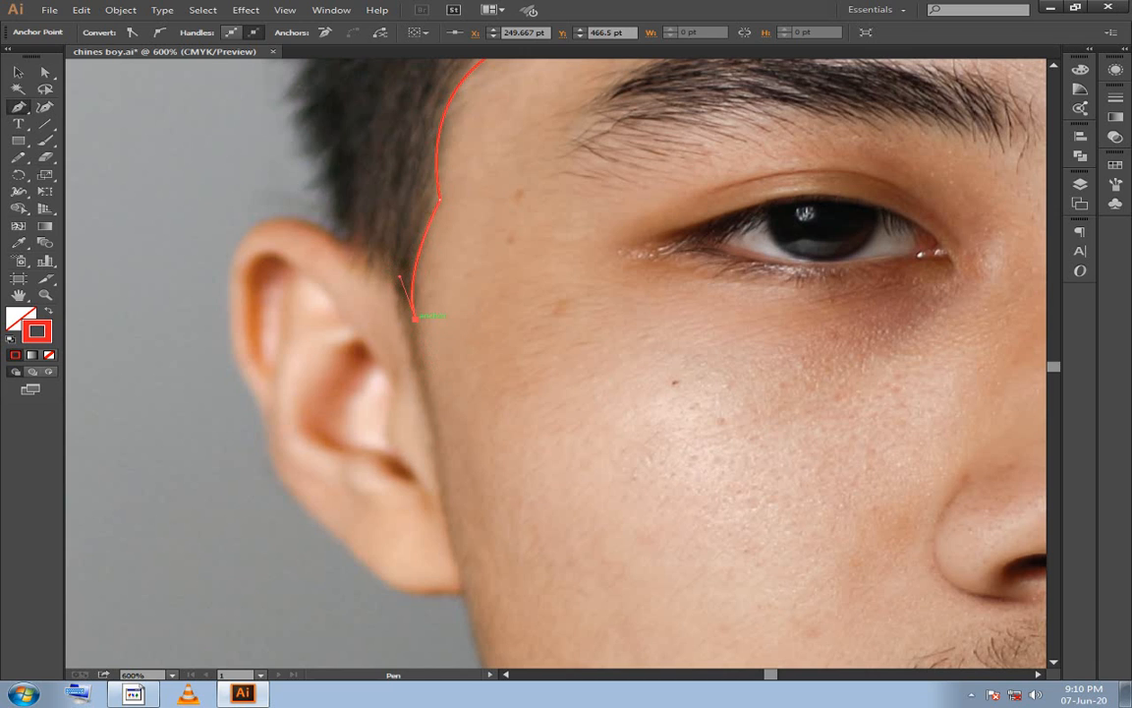
pyautogui.moveTo(430, 315); pyautogui.dragTo(407, 240)
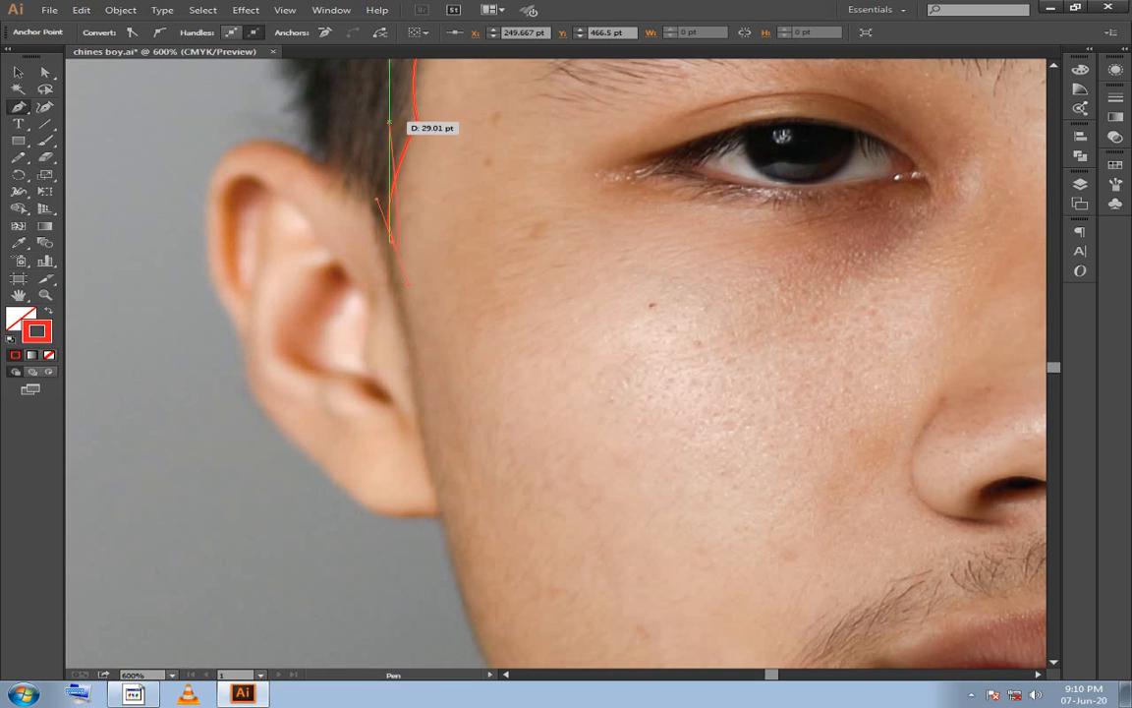
pyautogui.hotkey('ctrl', 'z')
# Extend the face path with anchors across the sideburn and down in front of the ear towards the earlobe.
pyautogui.click(388, 122)
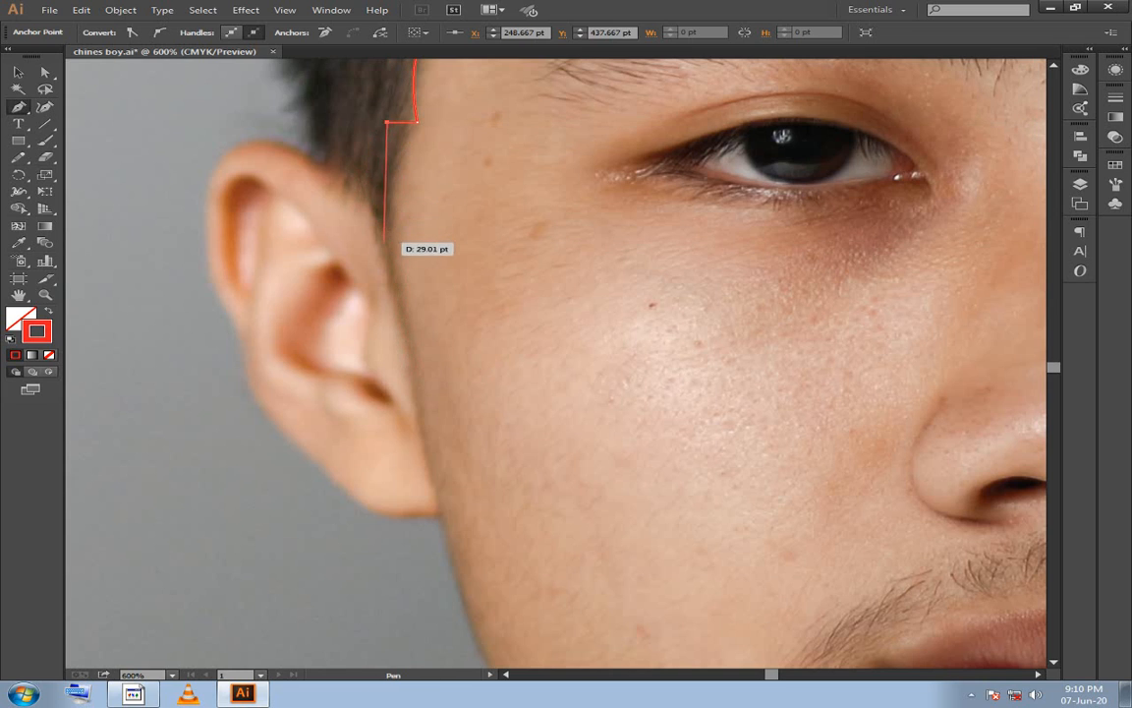
pyautogui.click(388, 242)
pyautogui.moveTo(388, 242); pyautogui.dragTo(344, 125)
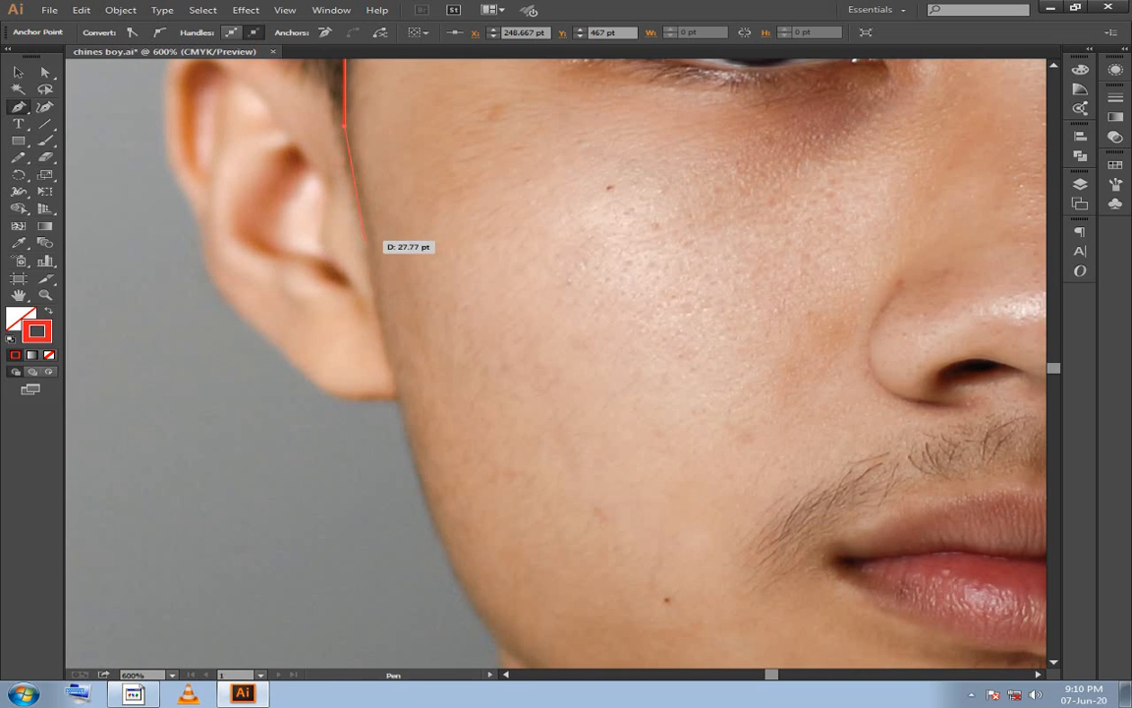
pyautogui.moveTo(365, 238); pyautogui.dragTo(384, 264)
pyautogui.click(374, 308)
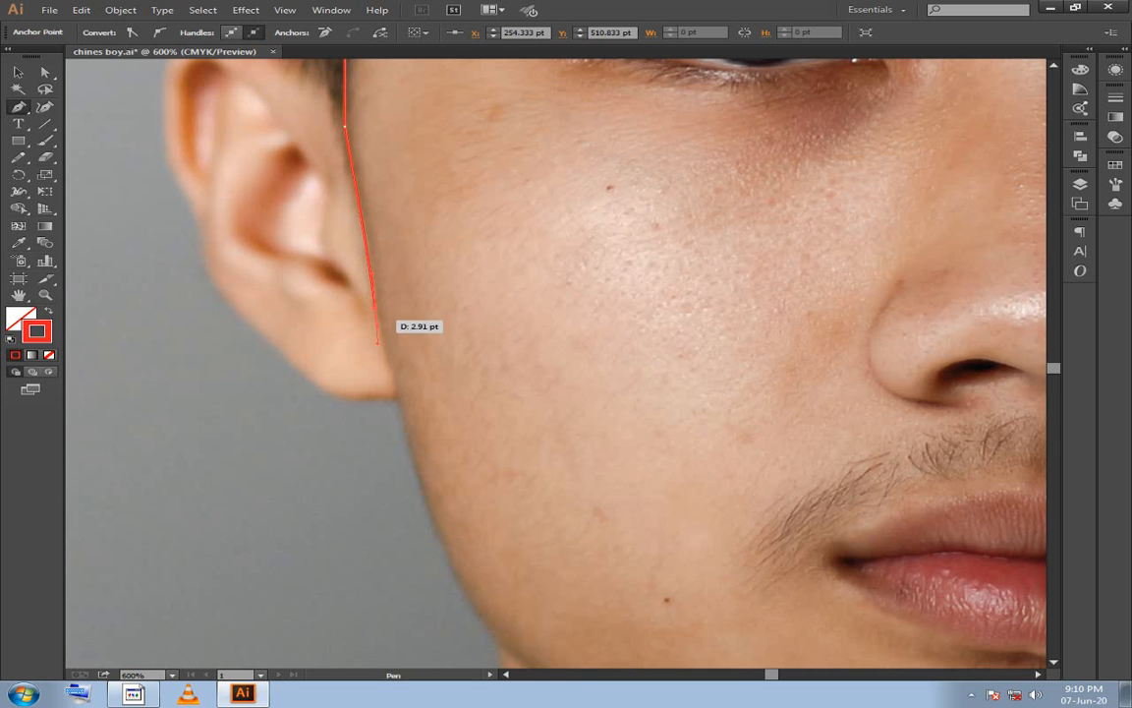
pyautogui.moveTo(385, 309); pyautogui.dragTo(295, 123)
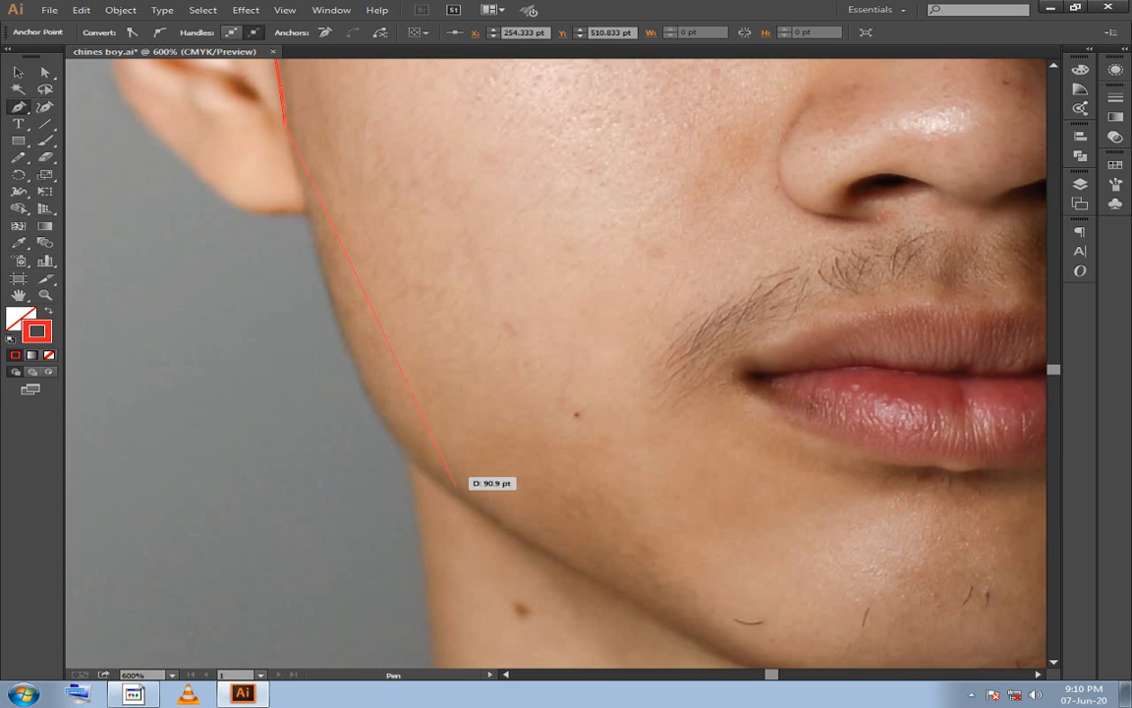
# Add a short path segment past the earlobe to the upper jaw edge, discarding the oversized jaw curve.
pyautogui.moveTo(453, 499); pyautogui.dragTo(644, 528)
pyautogui.hotkey('ctrl', 'z')
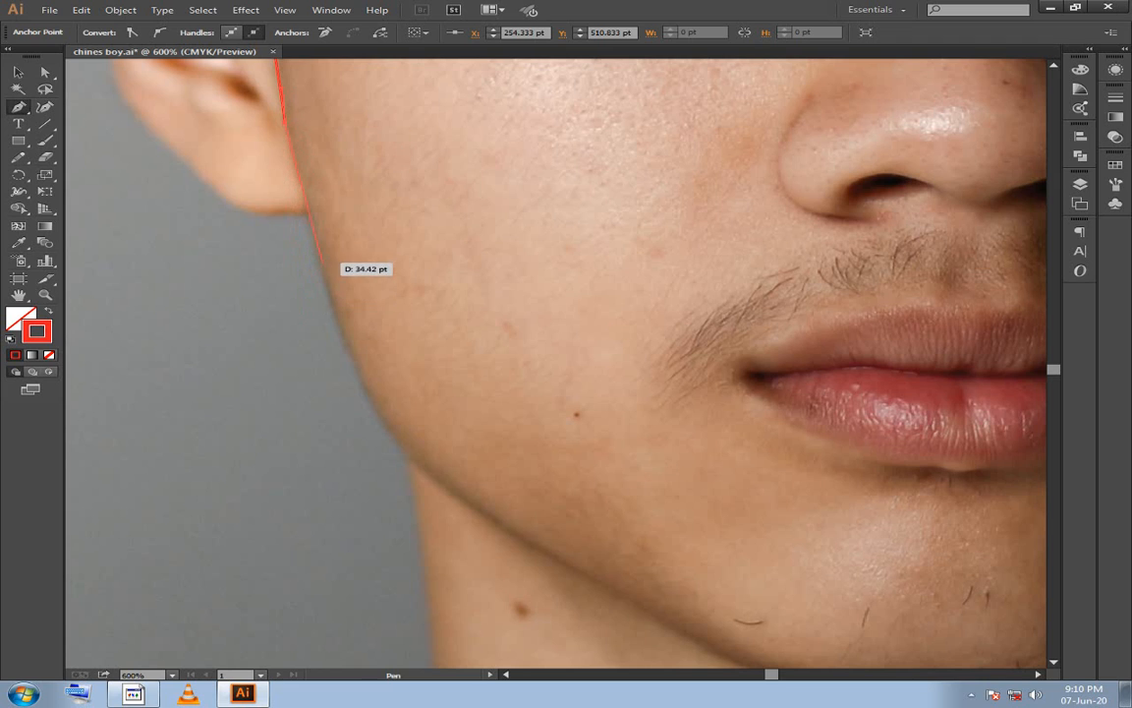
pyautogui.click(320, 267)
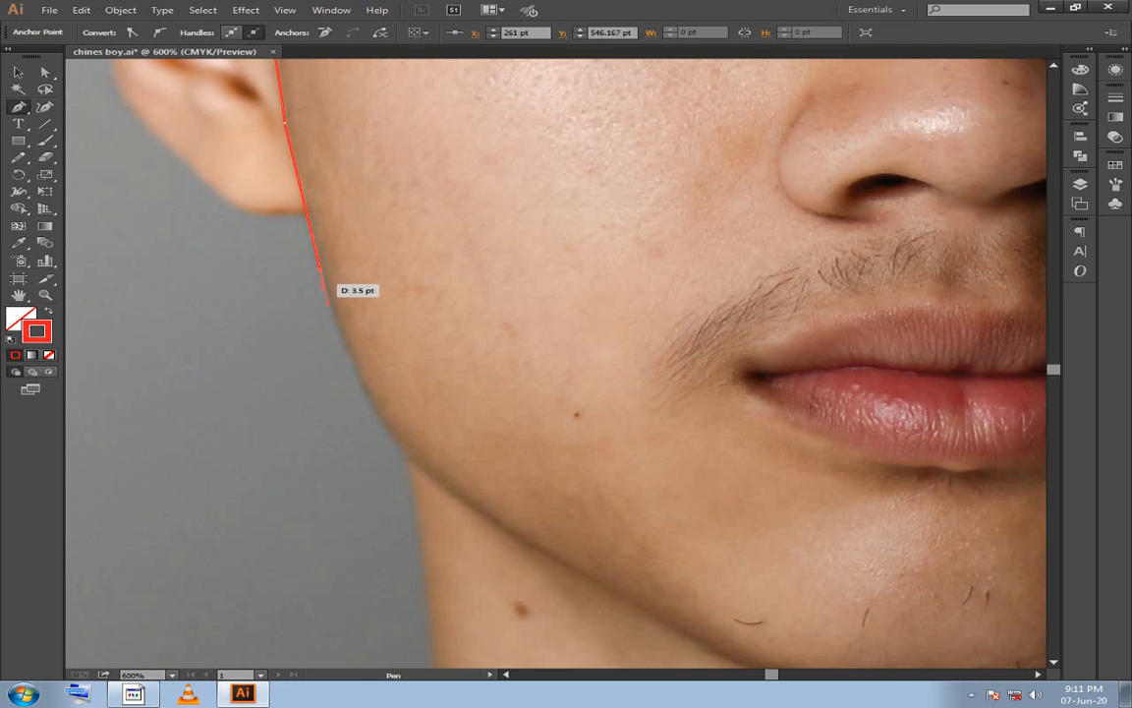
pyautogui.moveTo(324, 272); pyautogui.dragTo(125, 129)
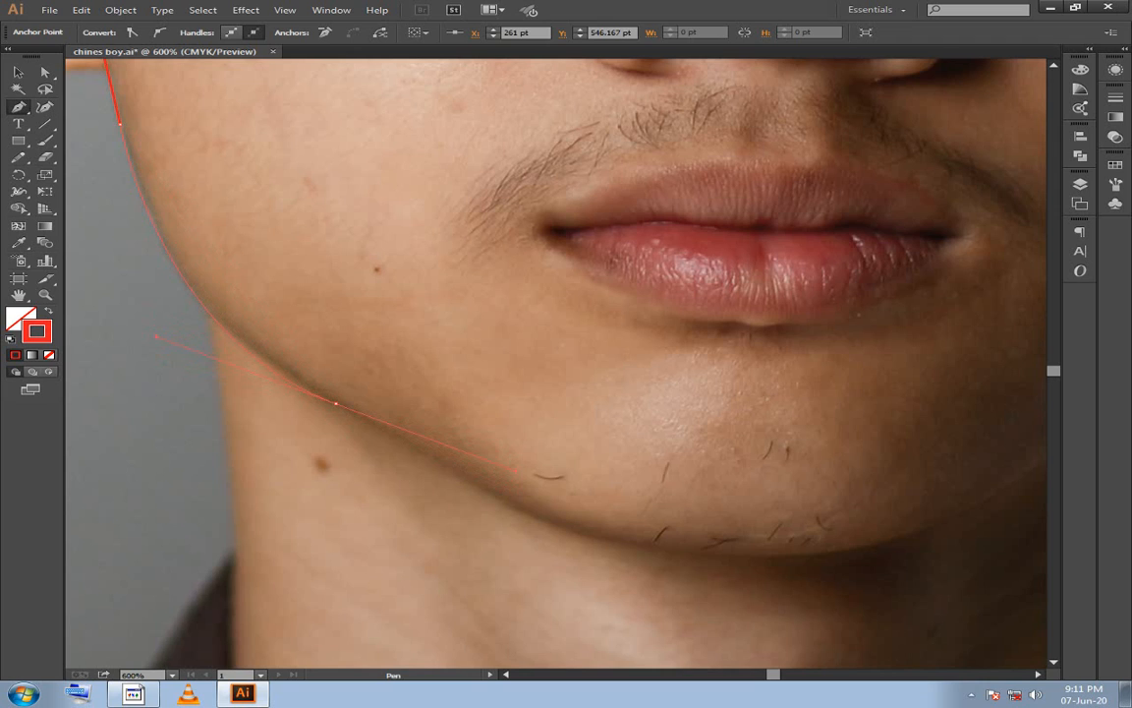
# Undo the last jaw curve and retrace the jawline with smooth segments running under the chin to its far side.
pyautogui.hotkey('ctrl', 'z')
pyautogui.moveTo(299, 381); pyautogui.dragTo(335, 393)
pyautogui.moveTo(458, 442); pyautogui.dragTo(444, 466)
pyautogui.moveTo(449, 468); pyautogui.dragTo(404, 442)
pyautogui.moveTo(300, 380); pyautogui.dragTo(197, 303)
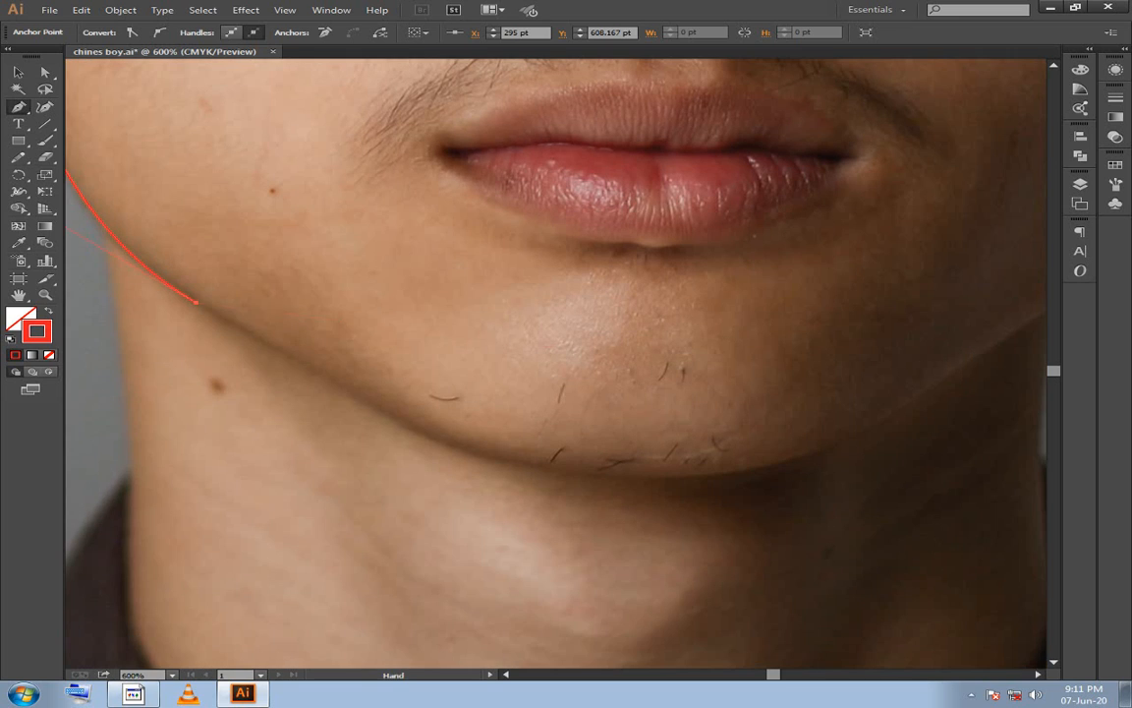
pyautogui.moveTo(412, 433)
pyautogui.mouseDown()
pyautogui.moveTo(455, 459)
pyautogui.moveTo(422, 435)
pyautogui.mouseUp()
pyautogui.moveTo(865, 427)
pyautogui.mouseDown()
pyautogui.moveTo(591, 456)
pyautogui.moveTo(798, 350)
pyautogui.mouseUp()
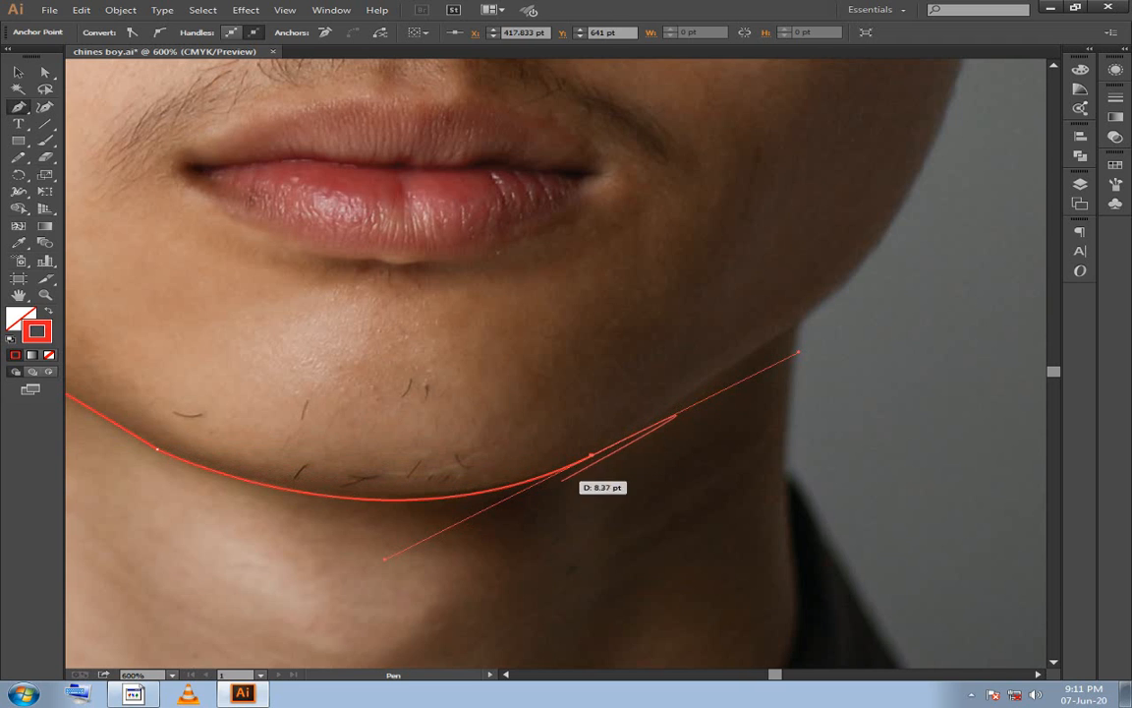
# Continue the face path from under the chin up the far jaw edge to the earlobe with two curved segments.
pyautogui.click(590, 456)
pyautogui.moveTo(590, 456); pyautogui.dragTo(165, 511)
pyautogui.moveTo(408, 350); pyautogui.dragTo(462, 300)
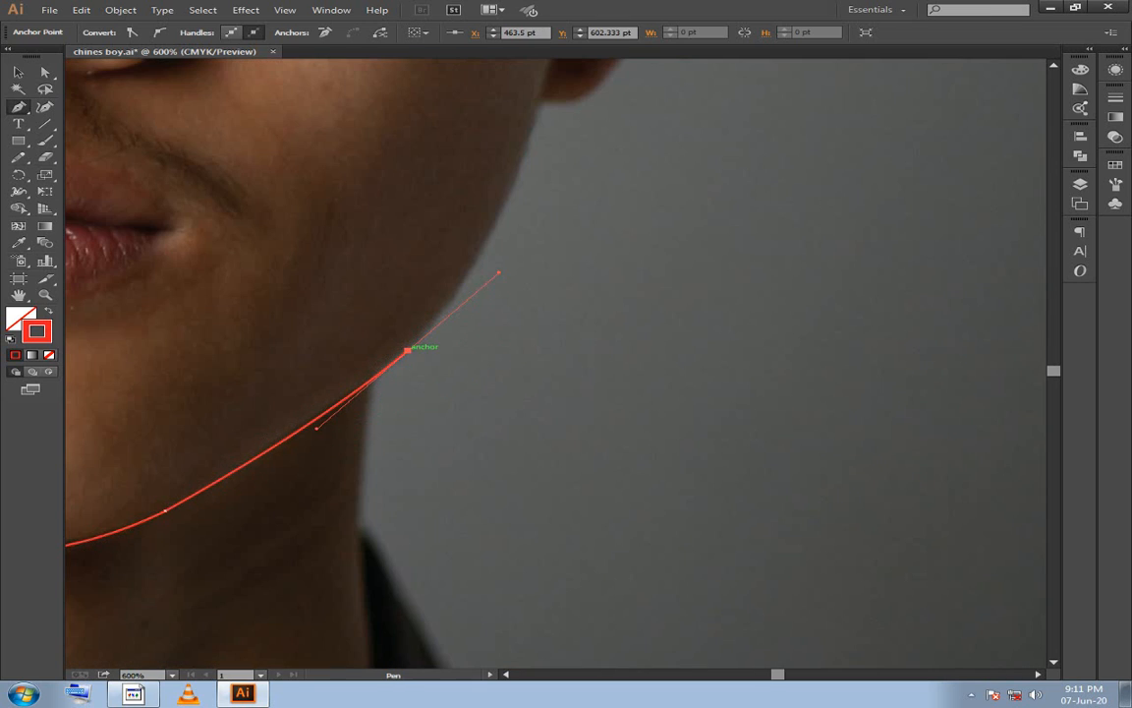
pyautogui.moveTo(408, 350); pyautogui.dragTo(523, 539)
pyautogui.moveTo(408, 350); pyautogui.dragTo(553, 76)
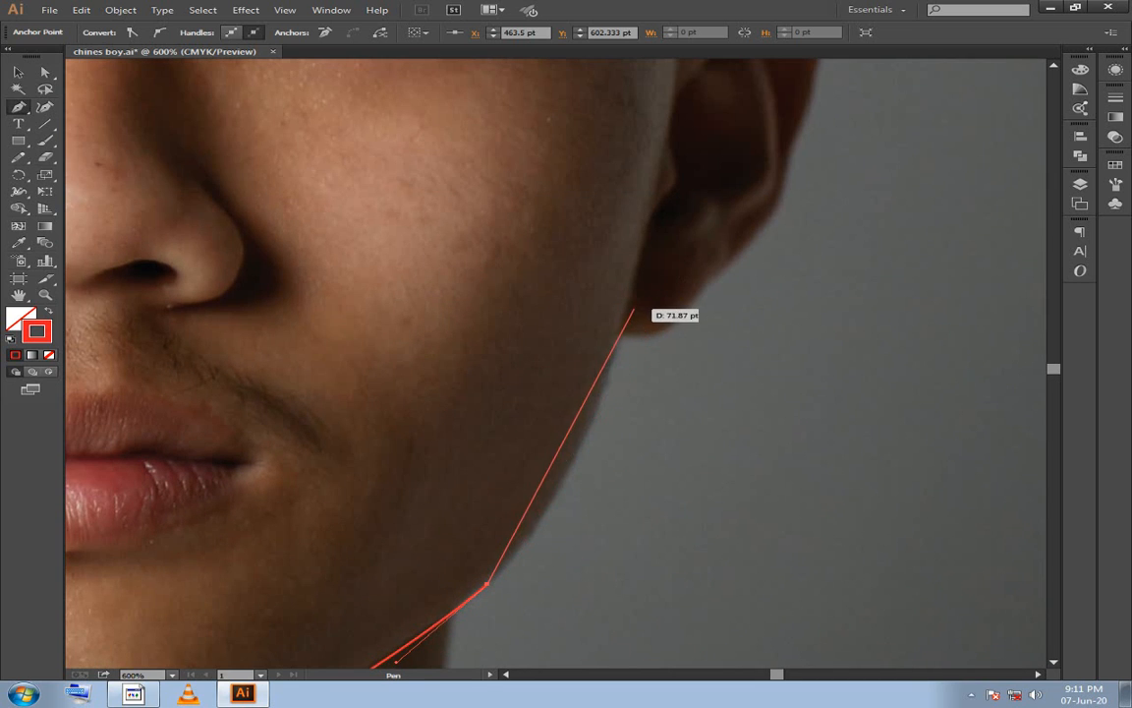
pyautogui.moveTo(633, 313); pyautogui.dragTo(882, 204)
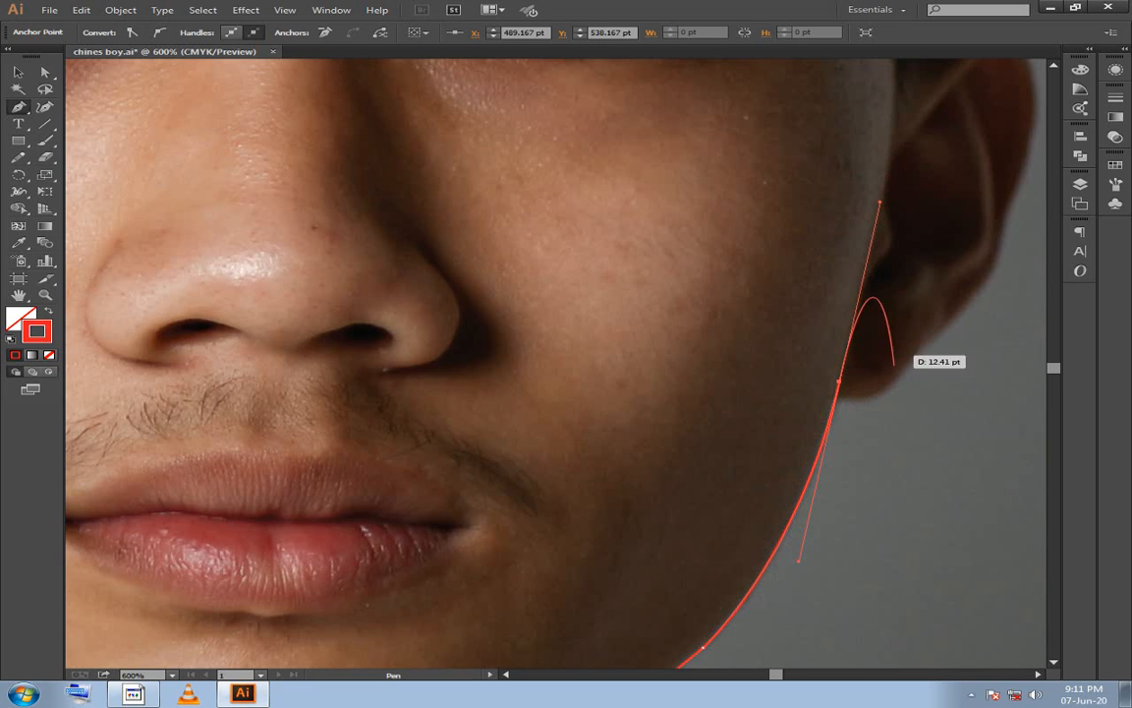
# Add a smooth segment from the earlobe up the front of the far ear to its top and retract the outgoing handle.
pyautogui.click(838, 380)
pyautogui.scroll(4, 838, 381)
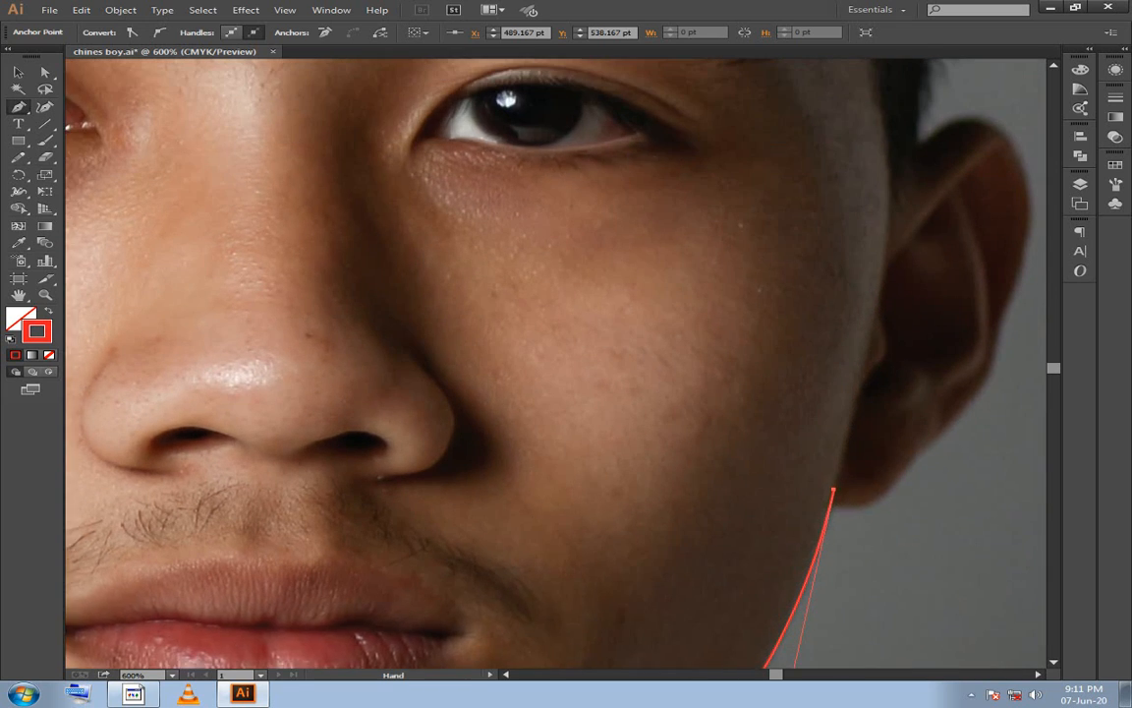
pyautogui.moveTo(826, 534); pyautogui.dragTo(894, 120)
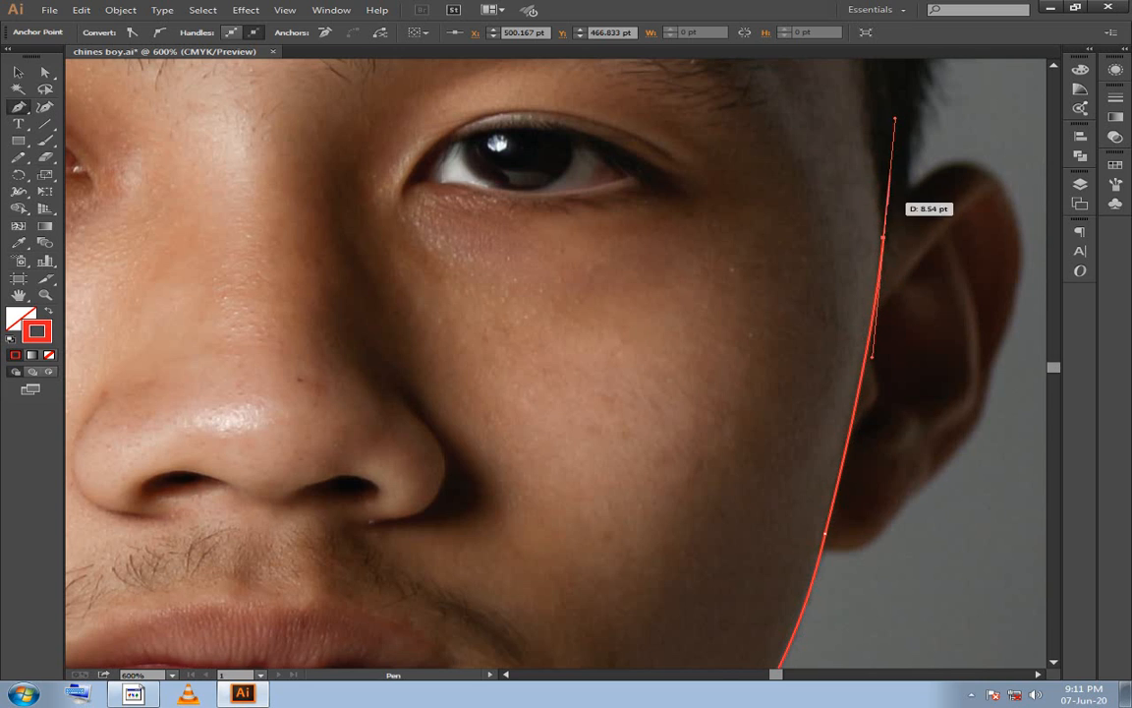
pyautogui.click(883, 239)
pyautogui.moveTo(883, 239); pyautogui.dragTo(914, 420)
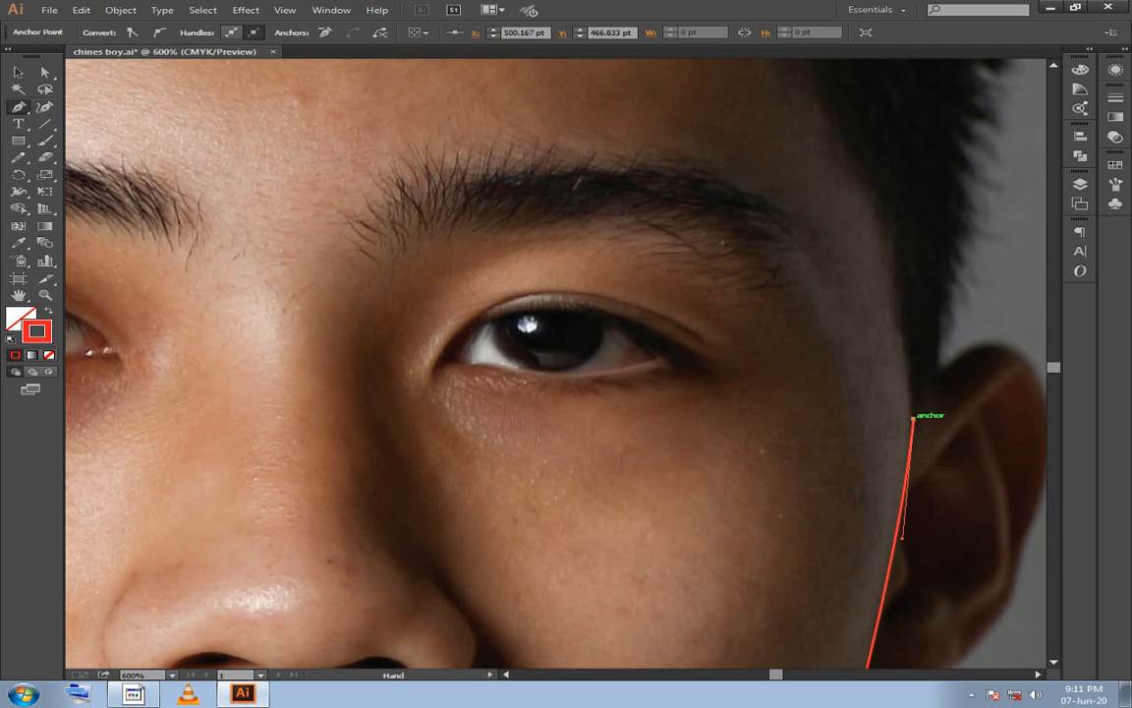
# Trace the temple hairline past the eyebrow with short curved segments and retract the last anchor's outgoing handle.
pyautogui.moveTo(896, 321)
pyautogui.mouseDown()
pyautogui.moveTo(904, 326)
pyautogui.moveTo(865, 320)
pyautogui.moveTo(882, 272)
pyautogui.mouseUp()
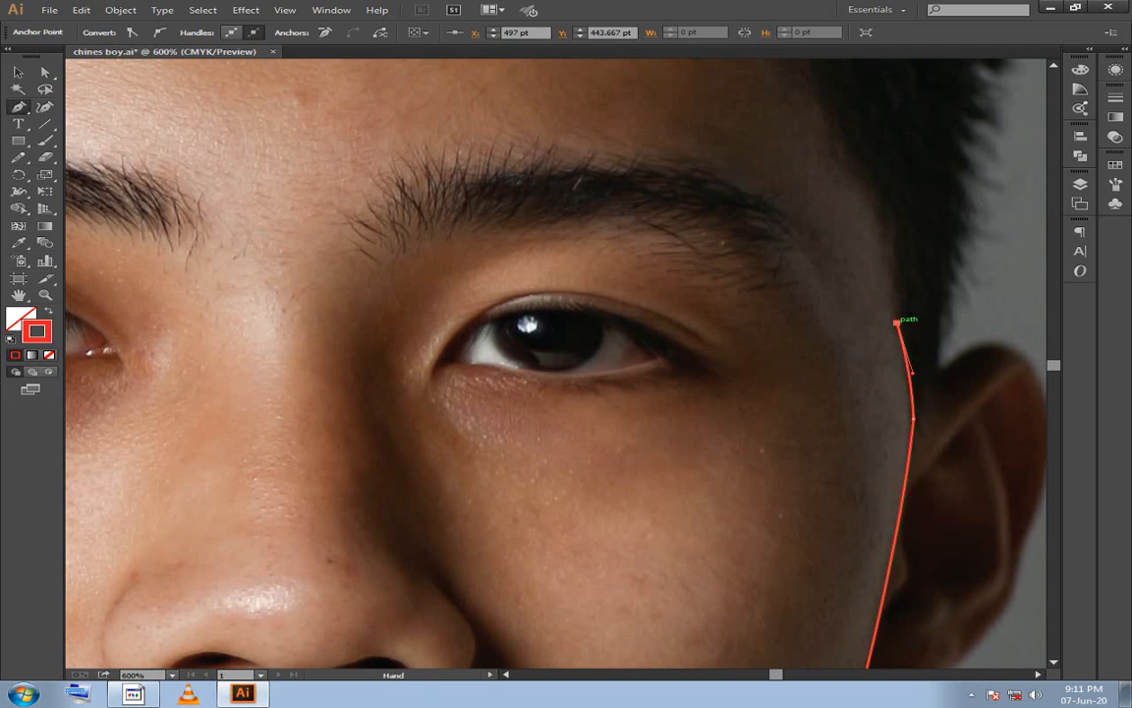
pyautogui.moveTo(830, 188); pyautogui.dragTo(814, 395)
pyautogui.click(869, 276)
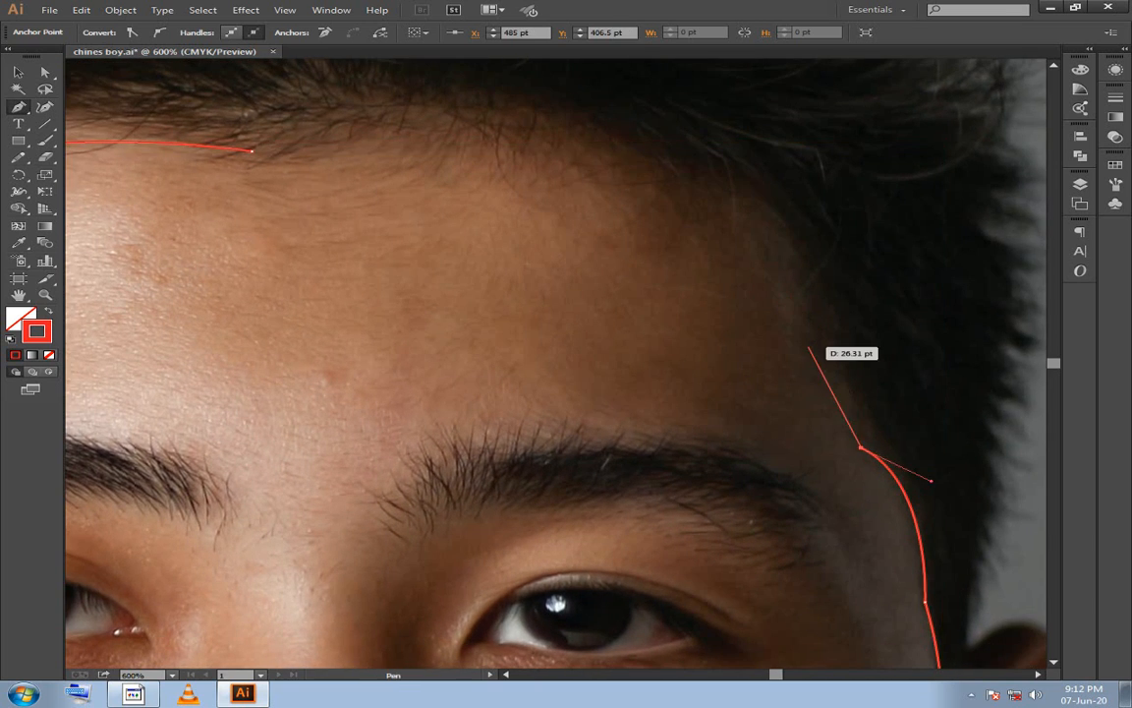
pyautogui.moveTo(823, 363); pyautogui.dragTo(745, 328)
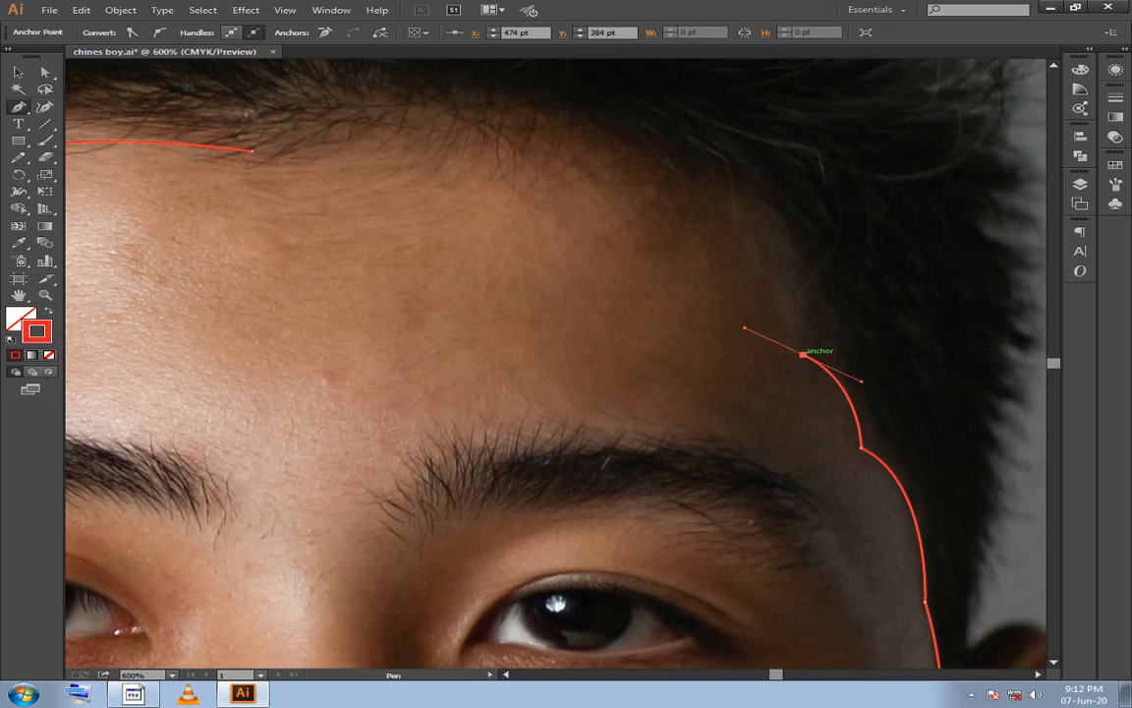
pyautogui.click(802, 354)
pyautogui.moveTo(677, 190); pyautogui.dragTo(813, 191)
pyautogui.moveTo(542, 190); pyautogui.dragTo(538, 194)
pyautogui.hotkey('ctrl', 'z')
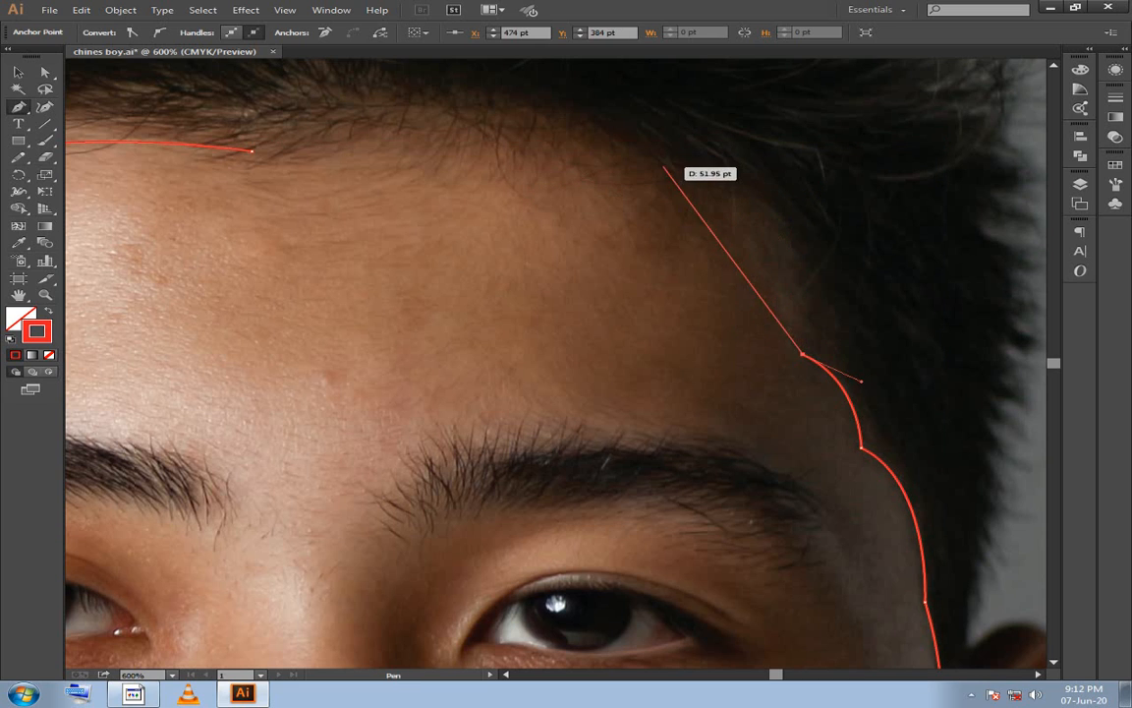
# Curve the face path onto the upper forehead, close it at its starting anchor on the hairline, and deselect it.
pyautogui.moveTo(662, 165); pyautogui.dragTo(508, 148)
pyautogui.click(662, 165)
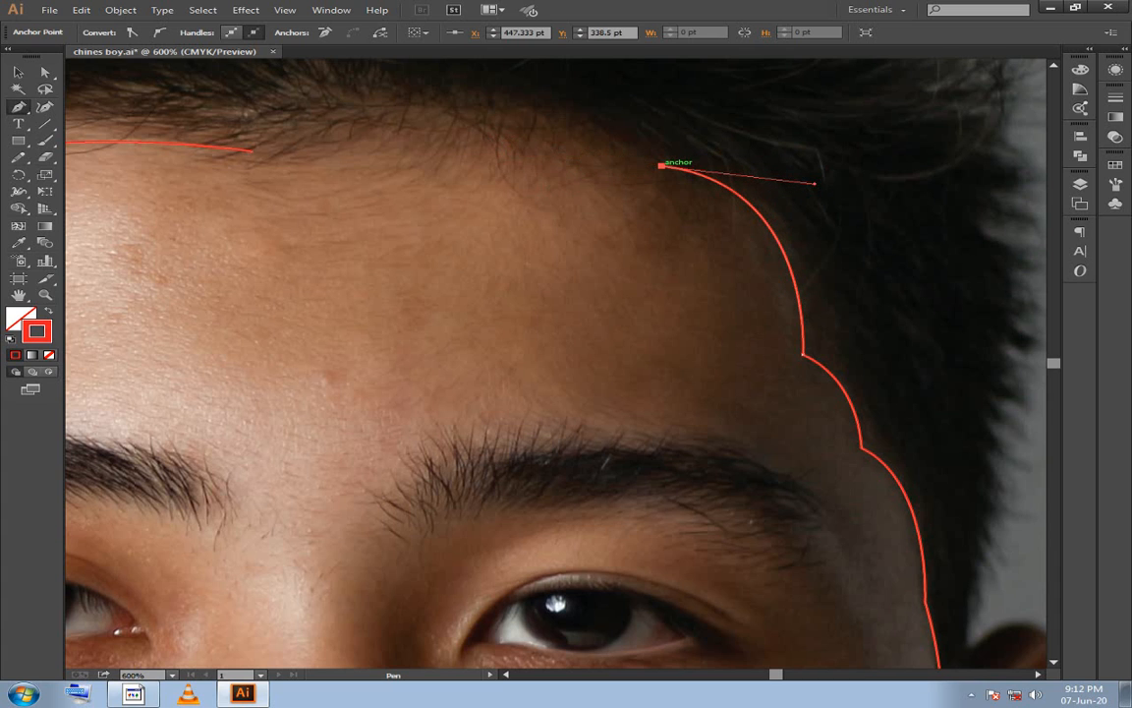
pyautogui.moveTo(252, 151); pyautogui.dragTo(323, 80)
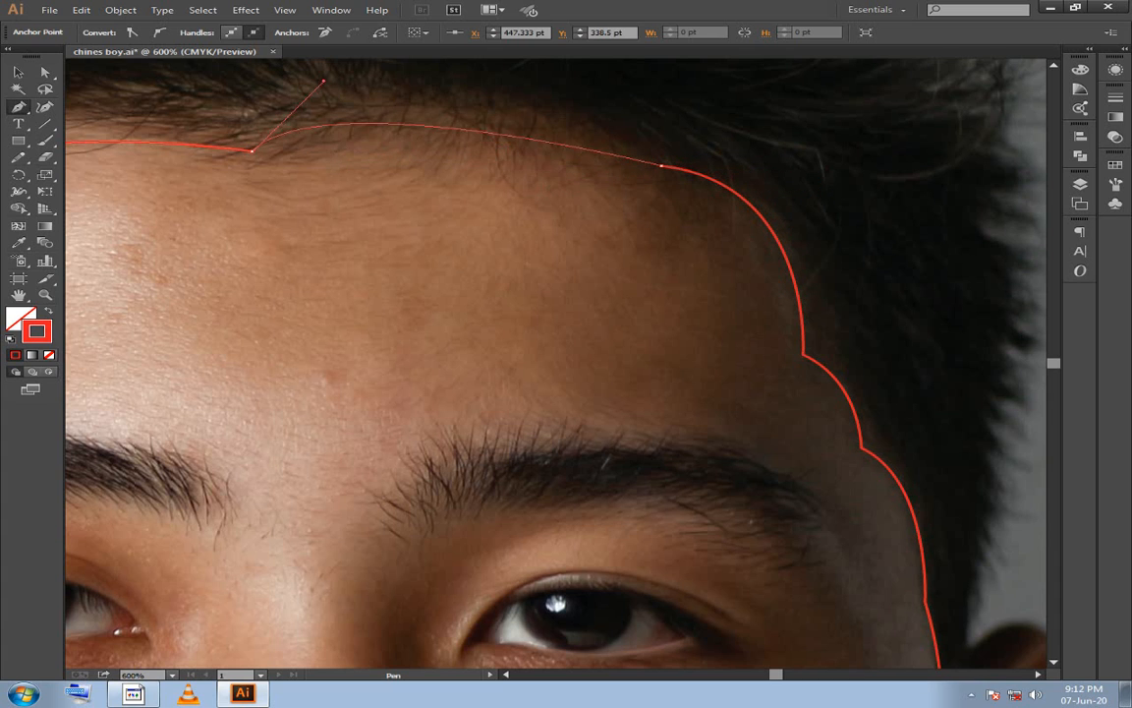
pyautogui.moveTo(180, 220); pyautogui.dragTo(148, 199)
pyautogui.hotkey('ctrl', 'shift', 'a')
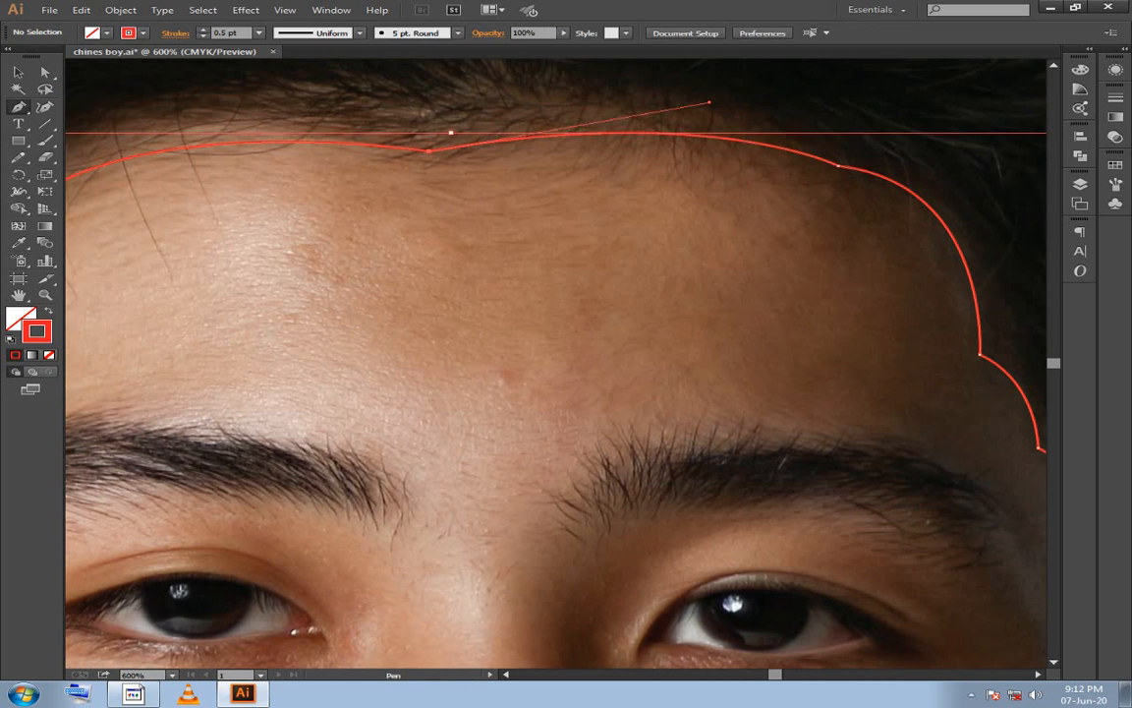
# Start a new neck path on the jaw edge and draw its first segment down the side of the neck to the collar tip.
pyautogui.keyDown('space'); pyautogui.moveTo(481, 354); pyautogui.dragTo(509, 184); pyautogui.keyUp('space')
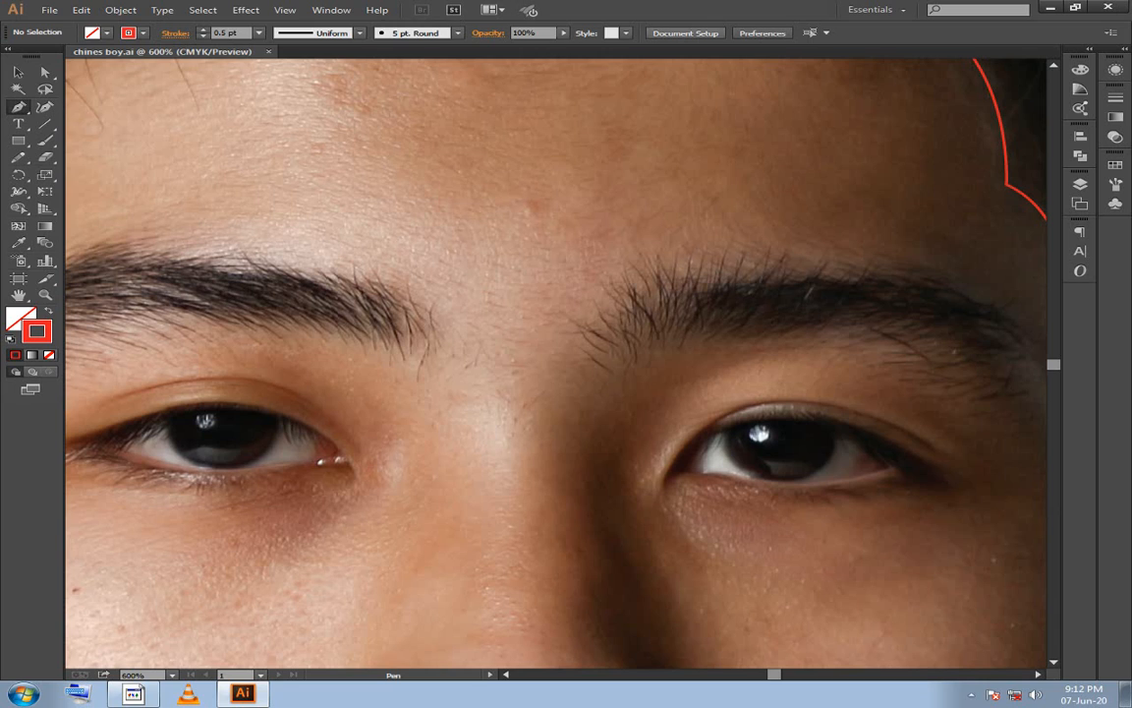
pyautogui.moveTo(556, 363); pyautogui.dragTo(598, 424)
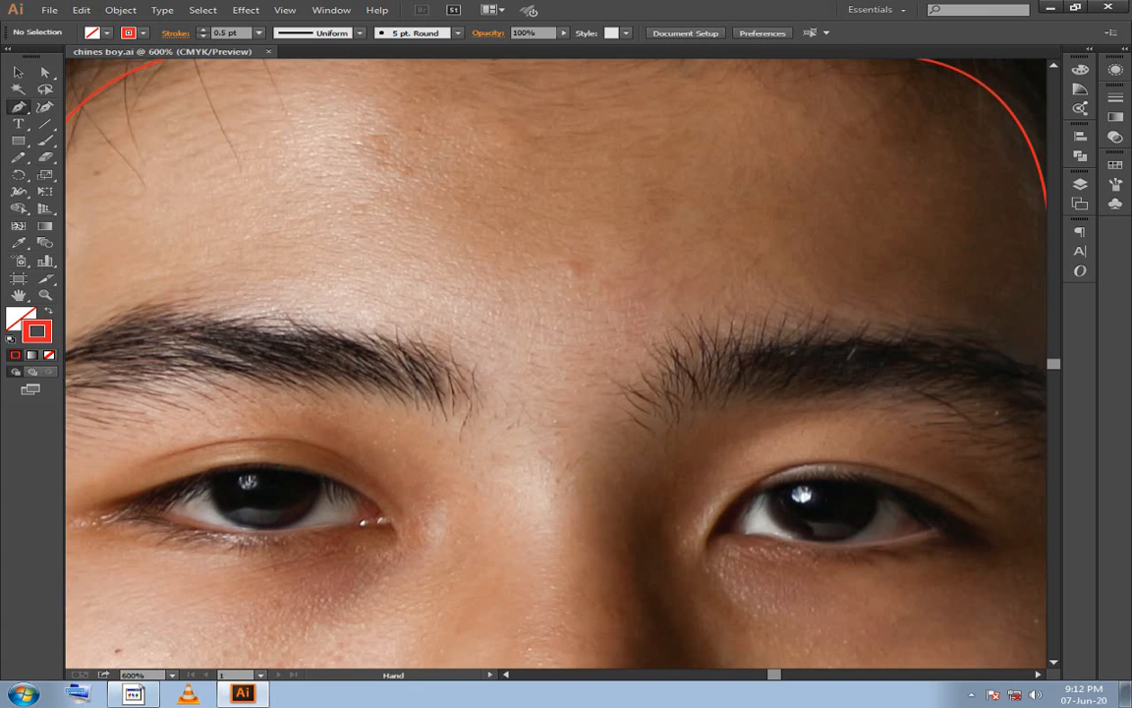
pyautogui.scroll(-10, 555, 363)
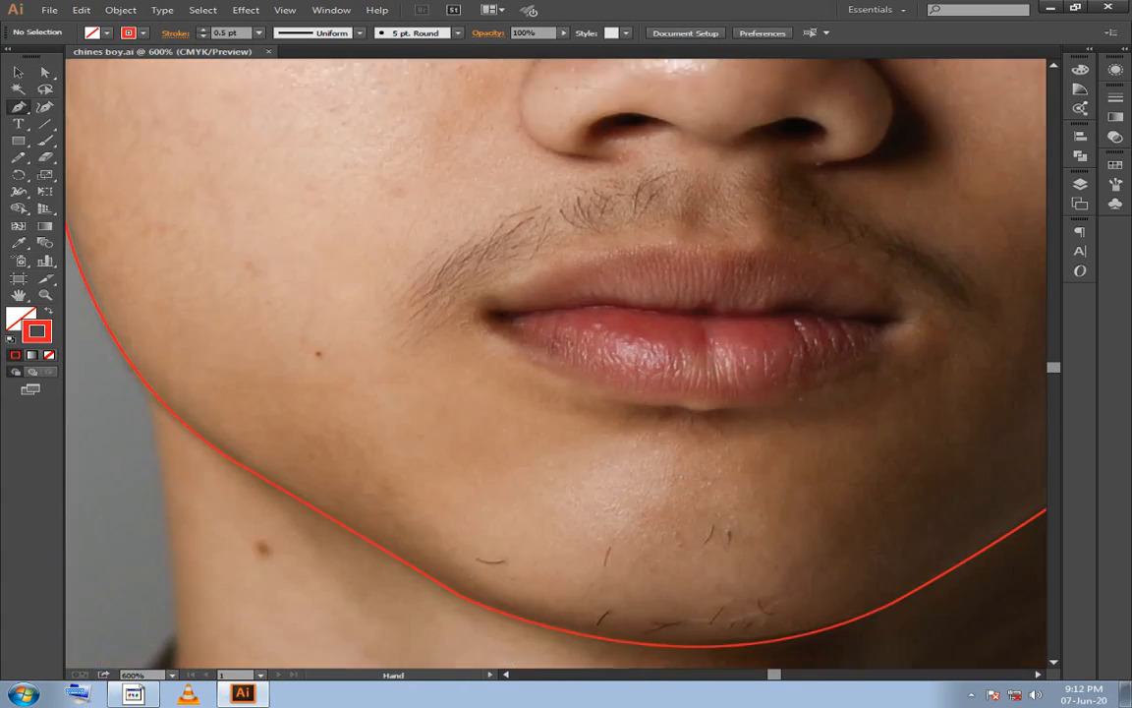
pyautogui.moveTo(492, 491); pyautogui.dragTo(716, 177)
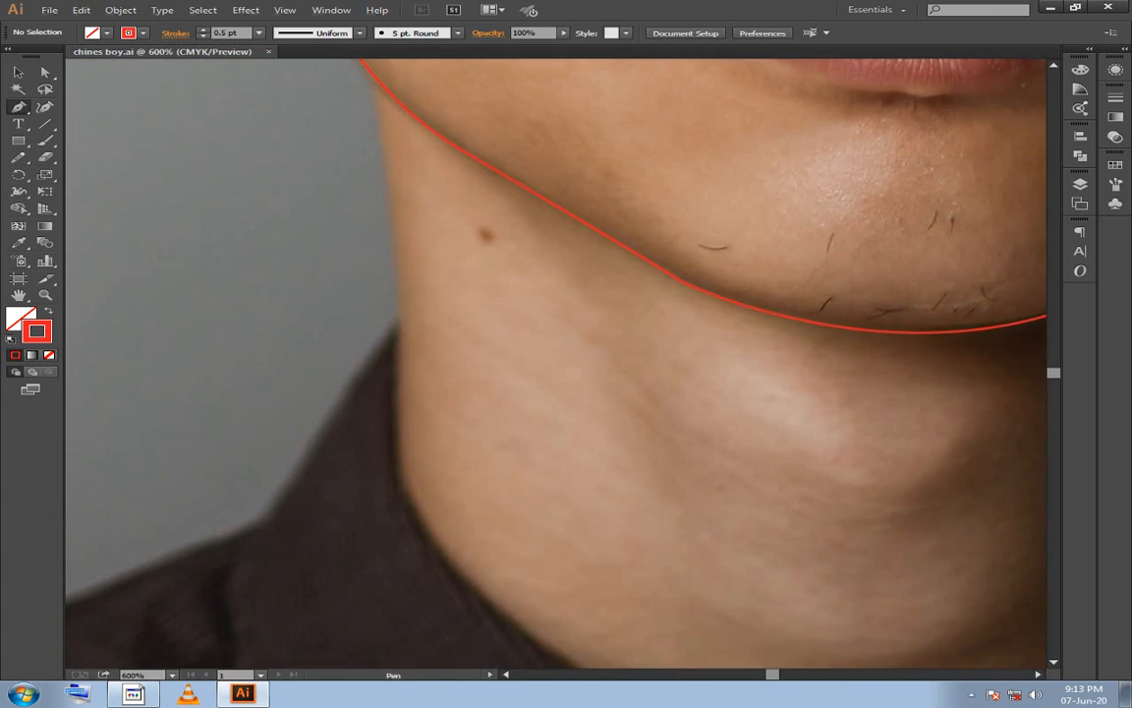
pyautogui.scroll(-1, 472, 373)
pyautogui.moveTo(471, 373); pyautogui.dragTo(526, 429)
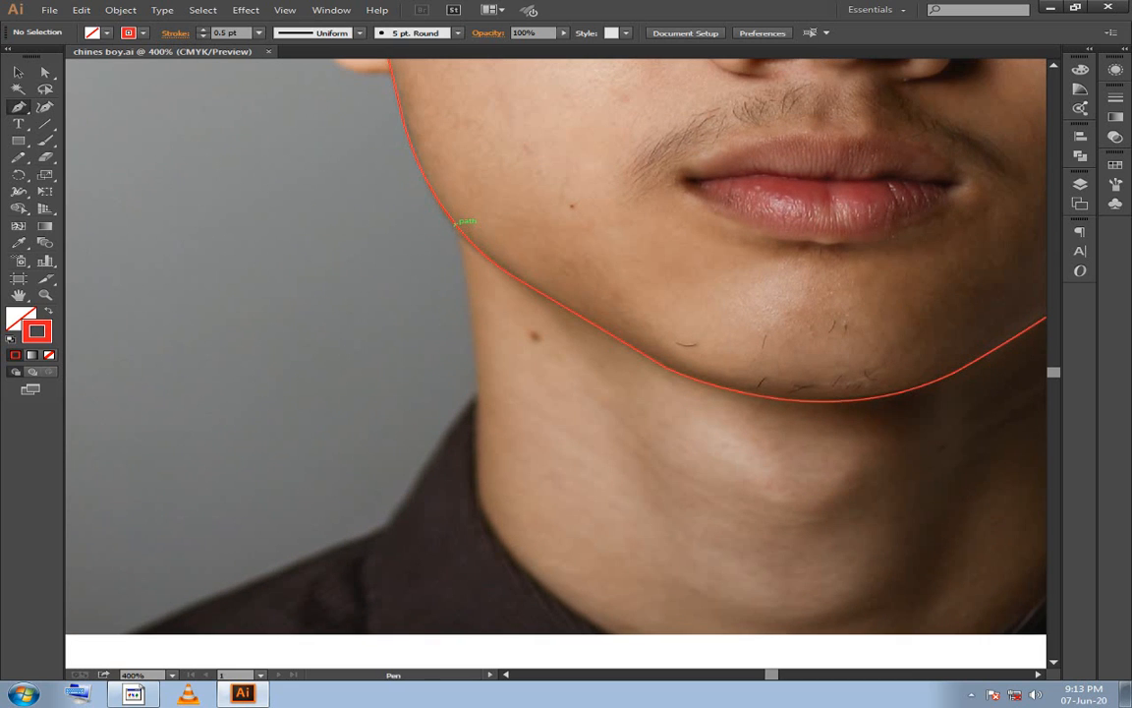
pyautogui.click(456, 223)
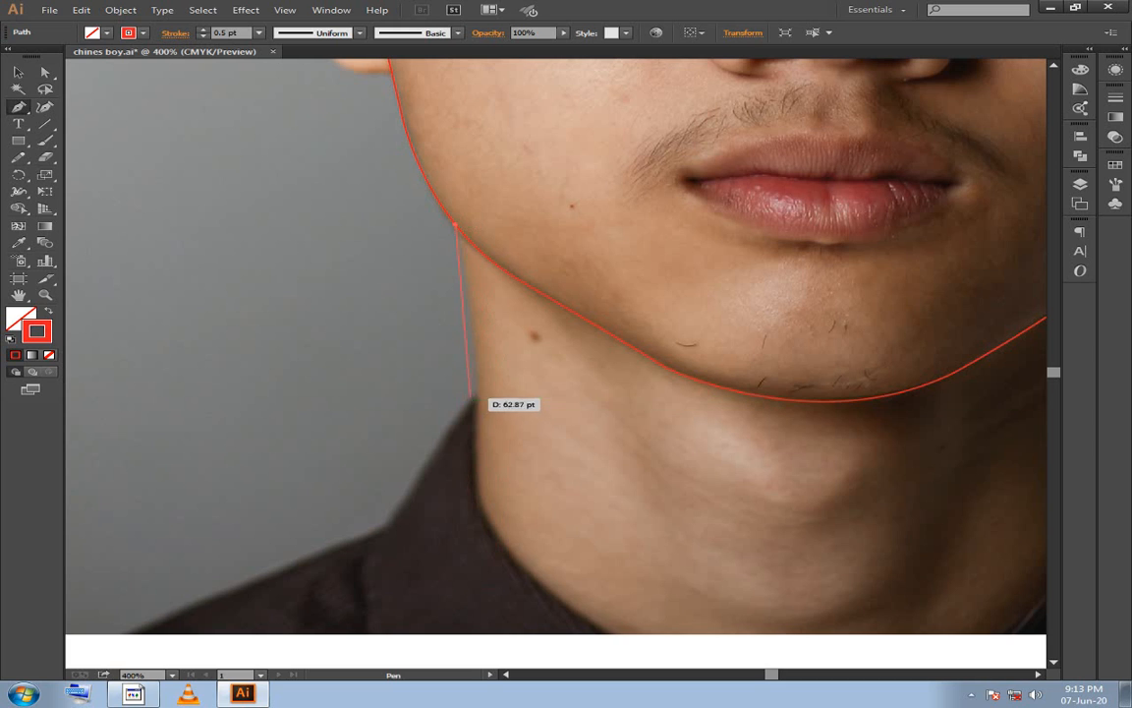
pyautogui.moveTo(479, 389); pyautogui.dragTo(478, 416)
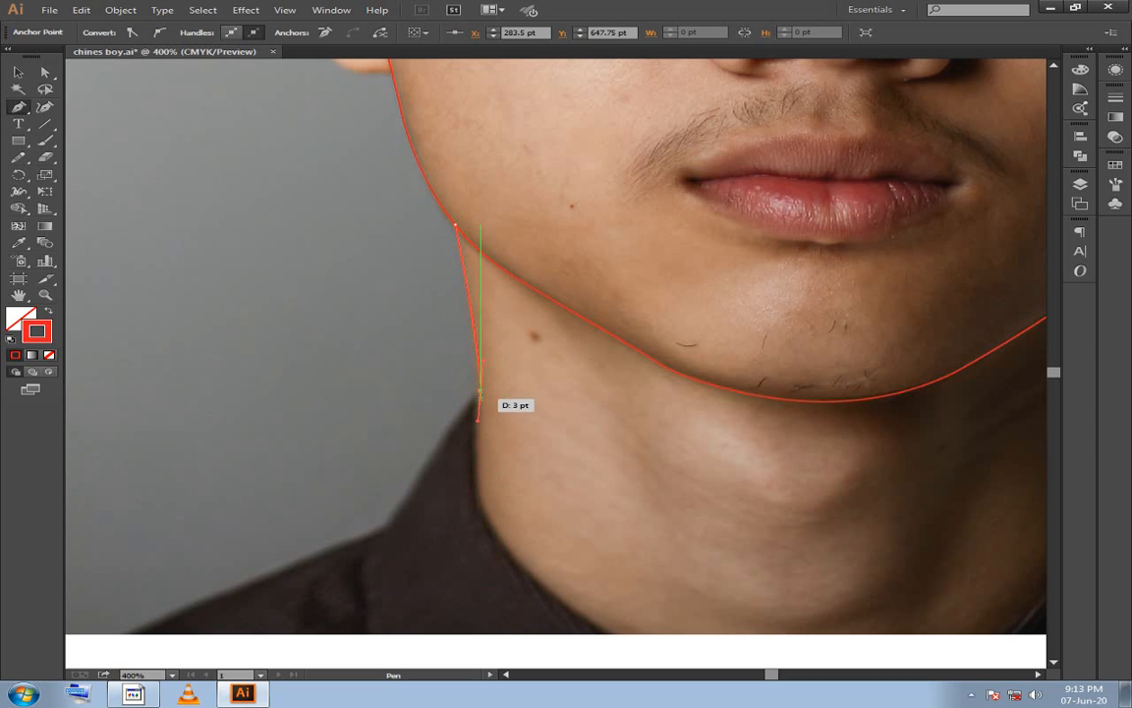
pyautogui.click(479, 505)
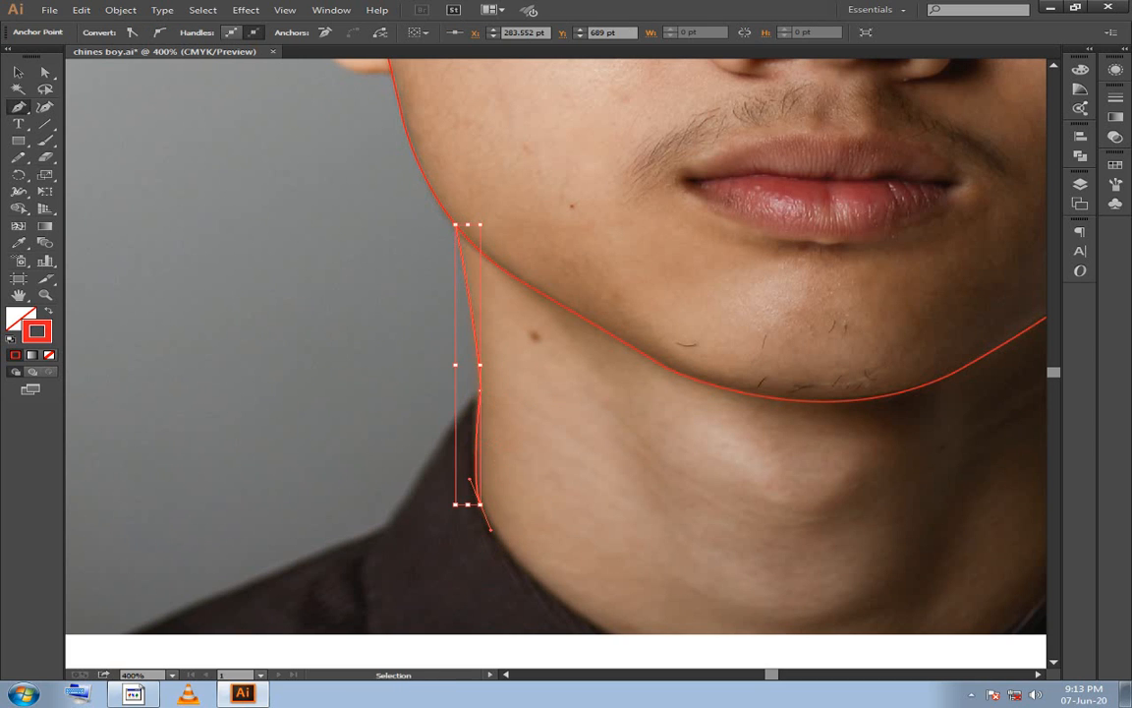
pyautogui.hotkey('ctrl', 'z')
pyautogui.hotkey('ctrl', 'z')
pyautogui.hotkey('ctrl', 'z')
pyautogui.moveTo(491, 529); pyautogui.dragTo(501, 511)
pyautogui.hotkey('ctrl', 'shift', 'z')
pyautogui.hotkey('ctrl', 'shift', 'z')
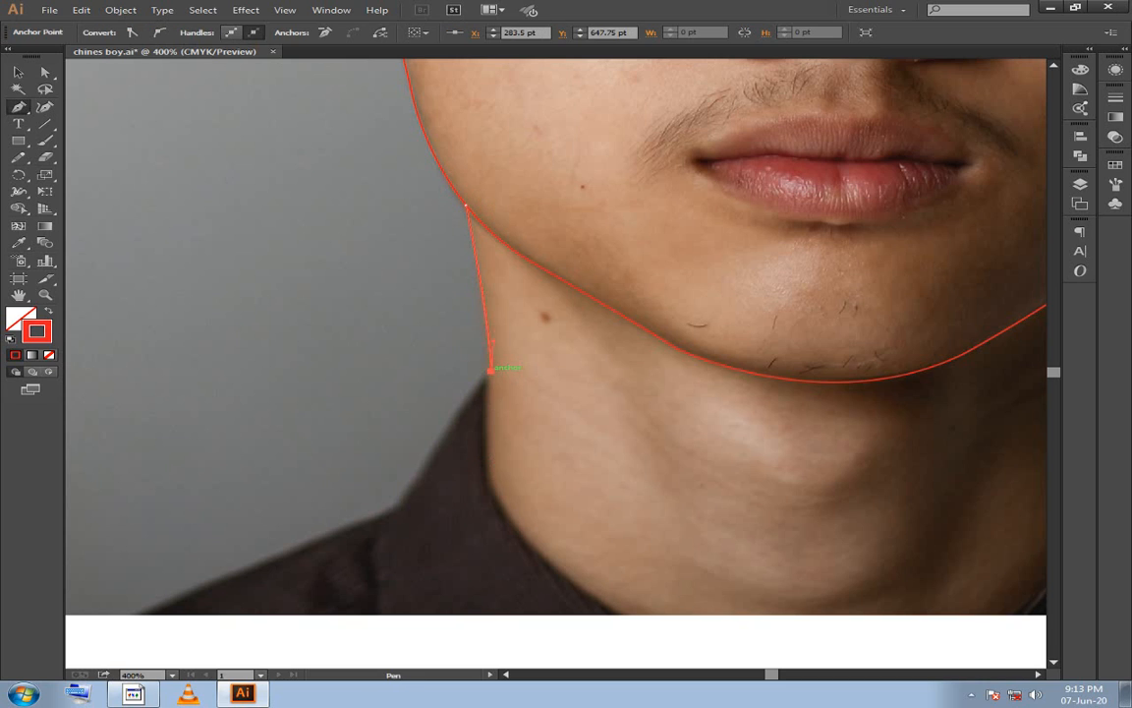
# Extend the neck path down along the inner collar edge and undo the trial curve towards the photo's lower edge.
pyautogui.moveTo(485, 468); pyautogui.dragTo(334, 319)
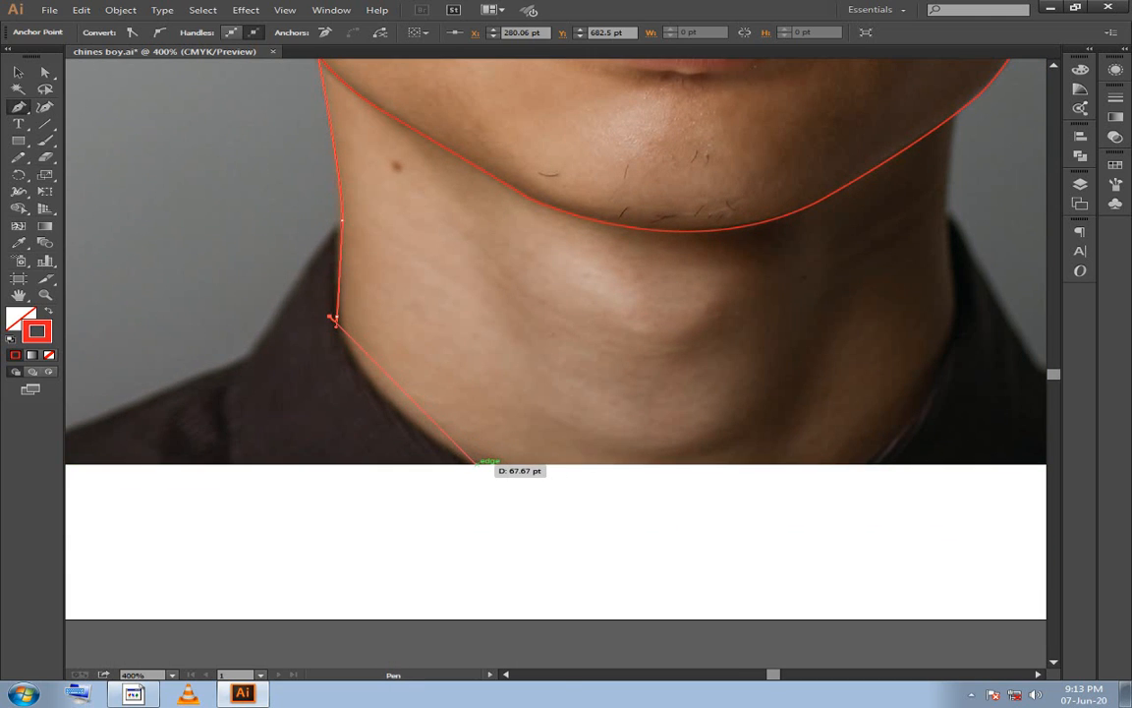
pyautogui.moveTo(475, 464); pyautogui.dragTo(578, 516)
pyautogui.hotkey('ctrl', 'z')
pyautogui.hotkey('ctrl', 'z')
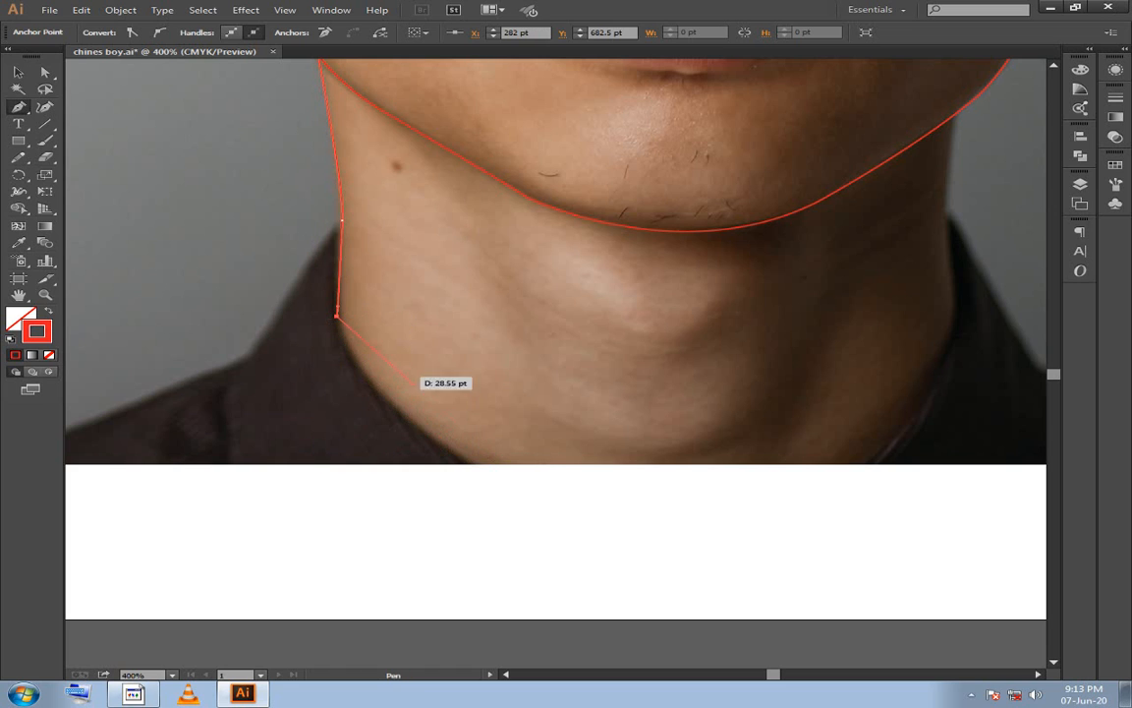
pyautogui.click(134, 693)
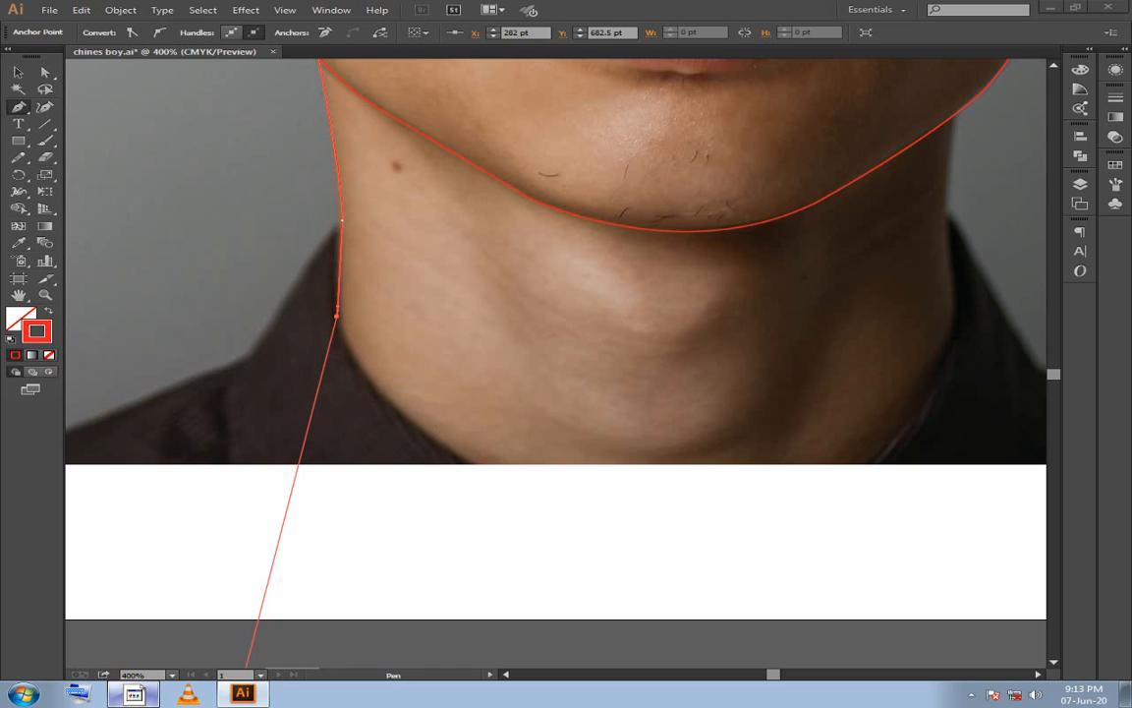
pyautogui.click(441, 42)
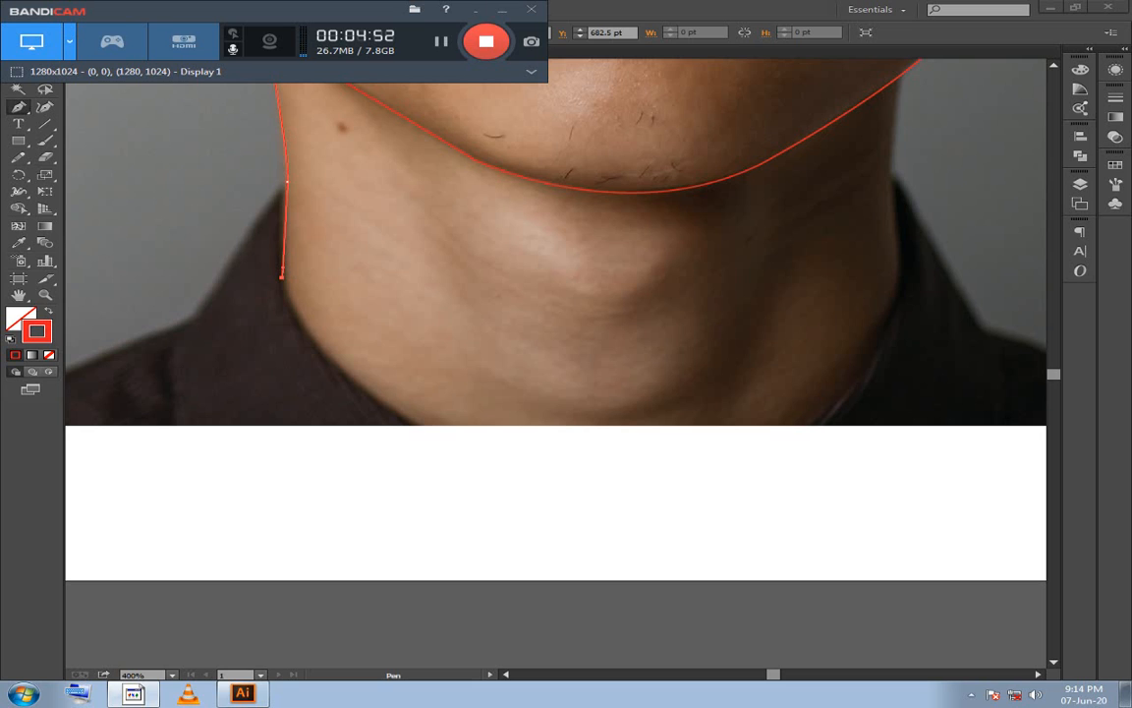
pyautogui.click(502, 10)
# Curve the neck path along the collar to the photo's lower edge, across it in a straight line, and up the opposite collar.
pyautogui.press('space')
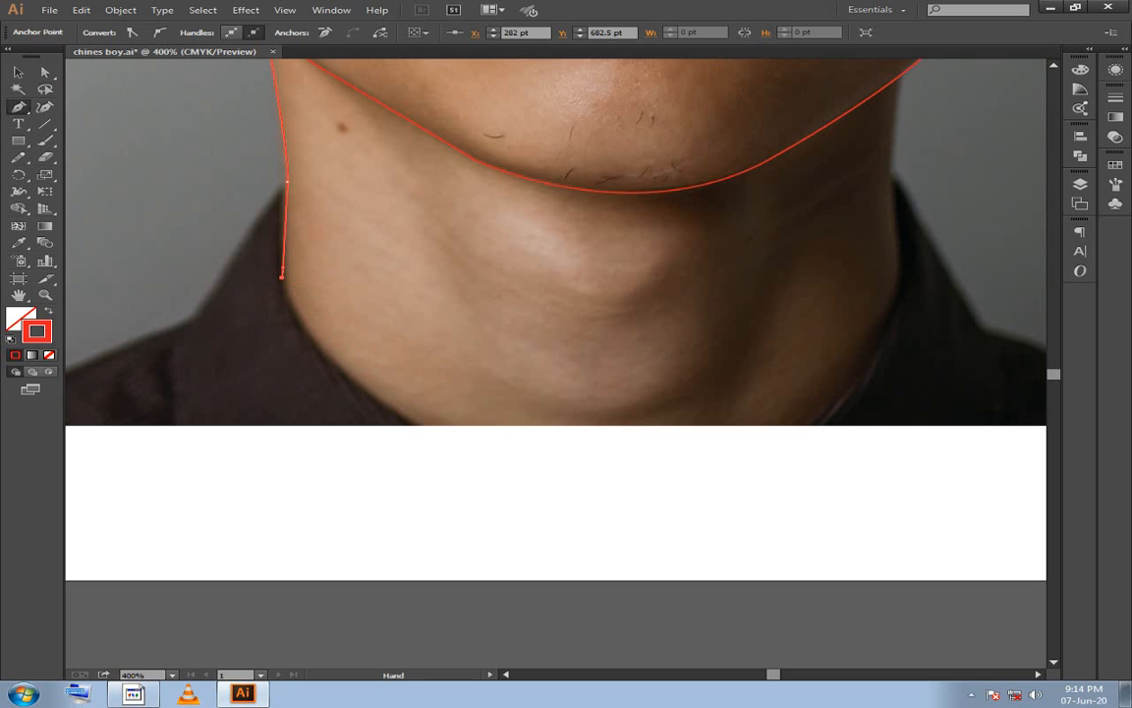
pyautogui.moveTo(420, 427); pyautogui.dragTo(559, 501)
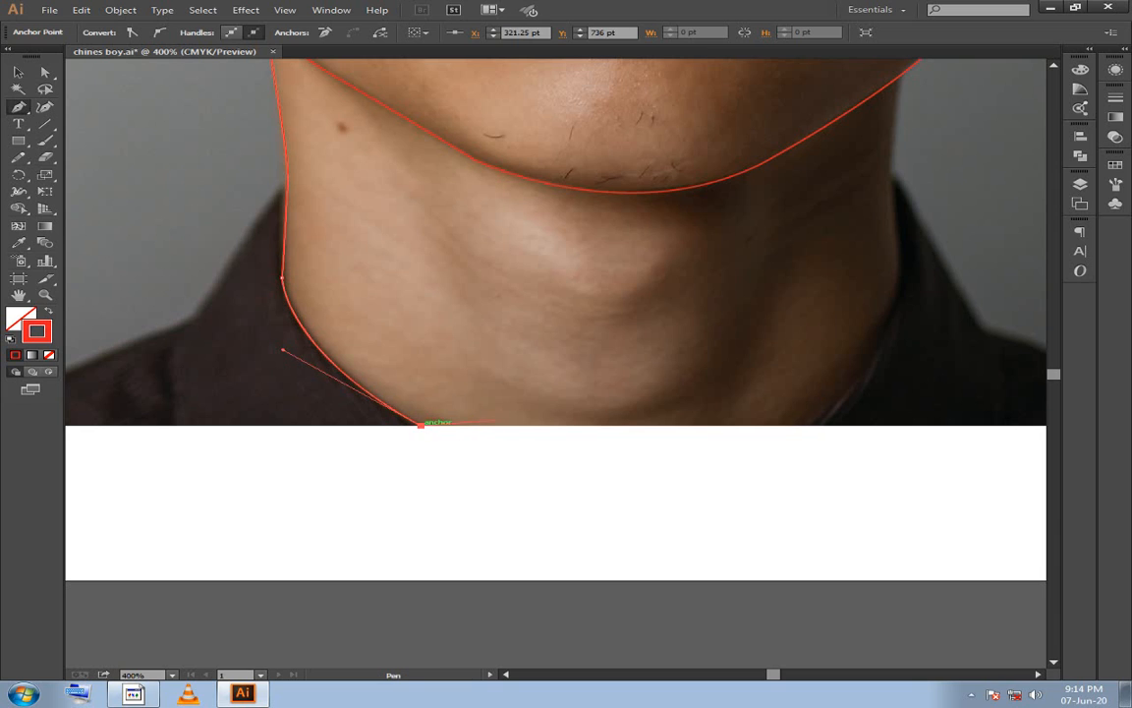
pyautogui.moveTo(836, 423); pyautogui.dragTo(634, 468)
pyautogui.click(629, 411)
pyautogui.moveTo(709, 336); pyautogui.dragTo(729, 280)
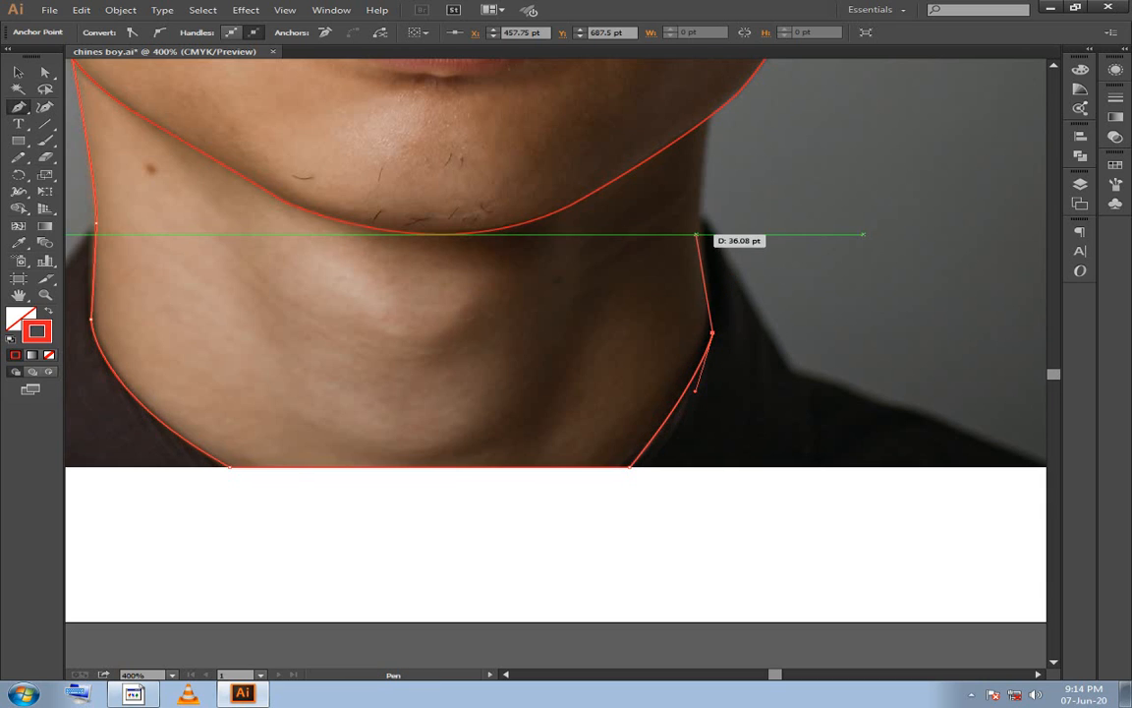
# Continue the neck path up the far side of the neck past the collar tip to meet the jawline.
pyautogui.moveTo(701, 213); pyautogui.dragTo(697, 197)
pyautogui.click(702, 213)
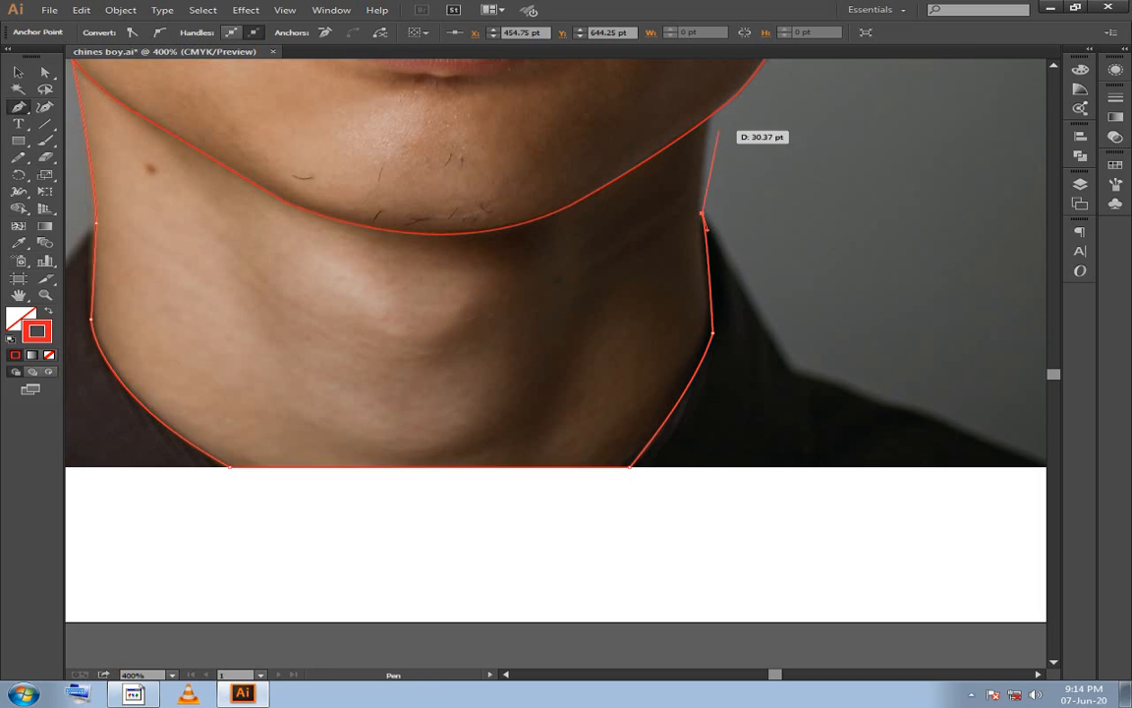
pyautogui.click(706, 117)
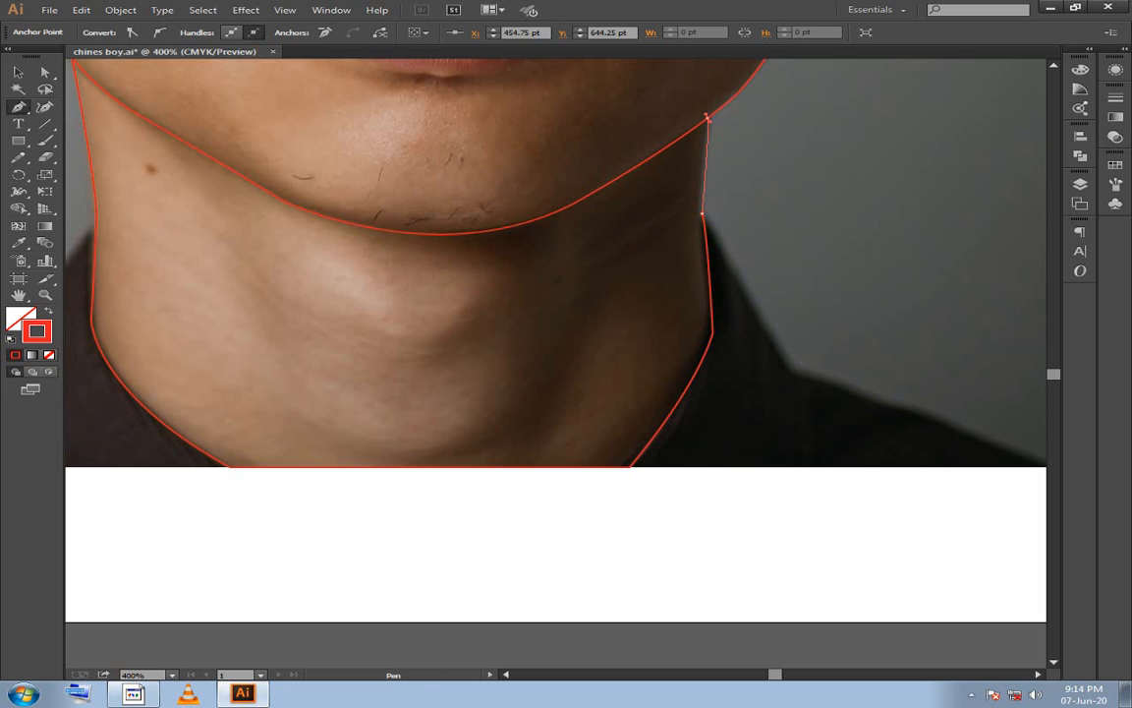
pyautogui.click(706, 117)
pyautogui.moveTo(707, 117); pyautogui.dragTo(609, 357)
pyautogui.hotkey('ctrl', '=')
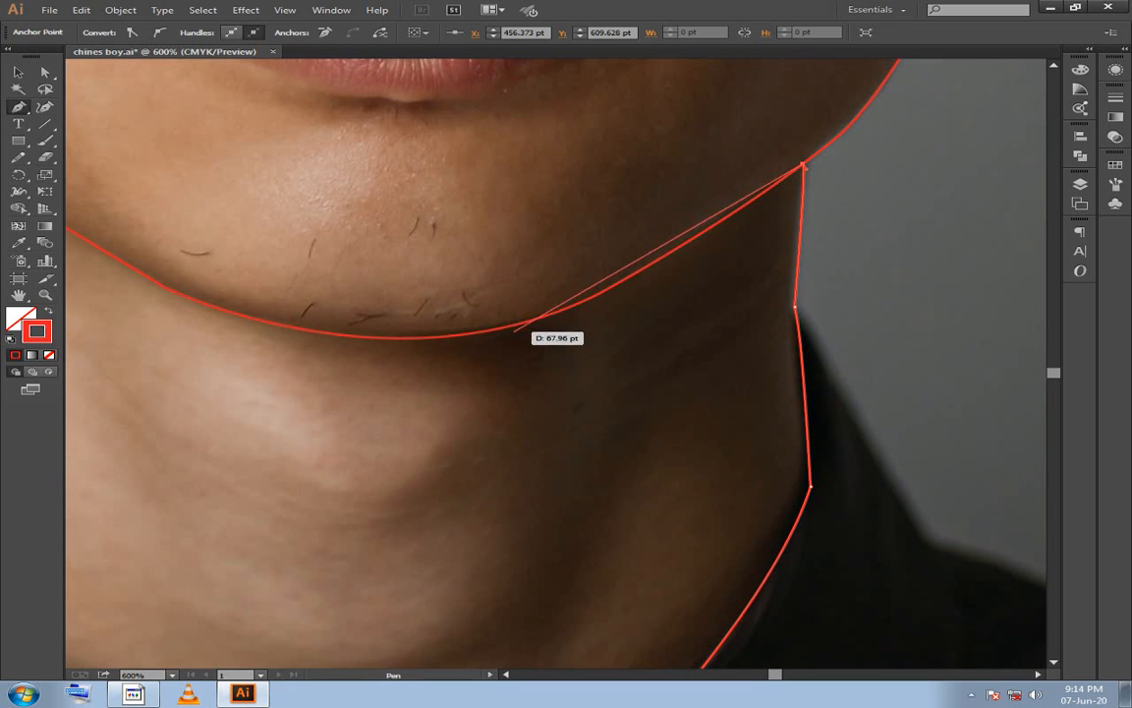
pyautogui.moveTo(590, 296); pyautogui.dragTo(517, 331)
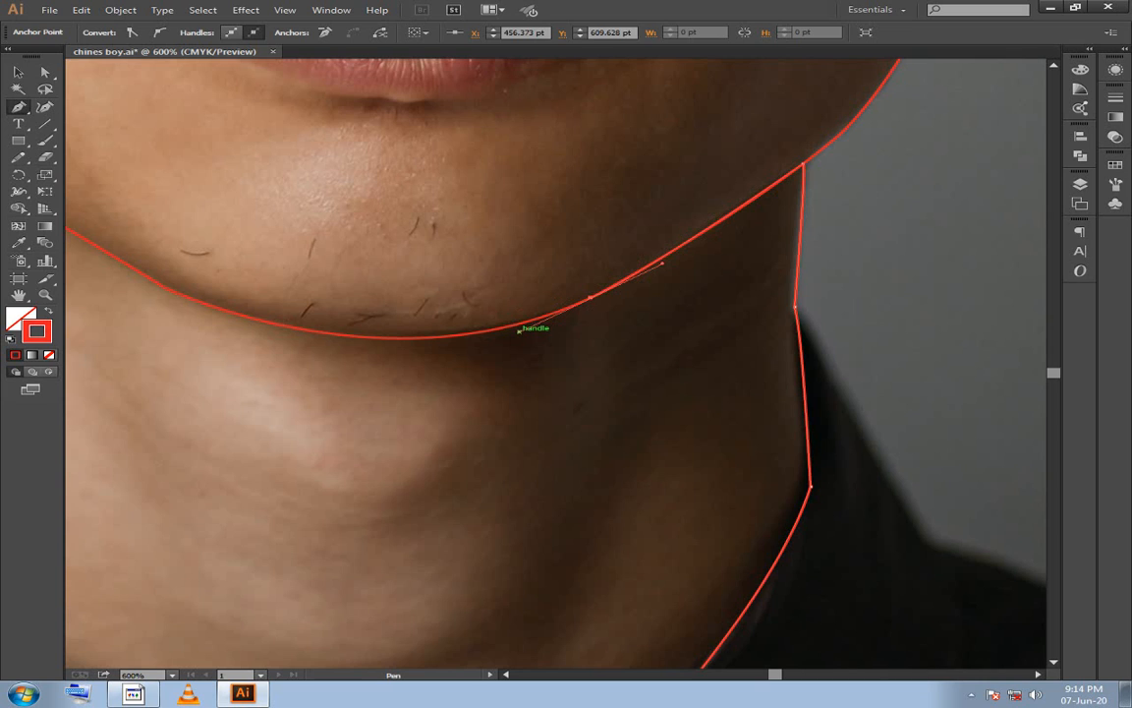
pyautogui.press('ctrl')
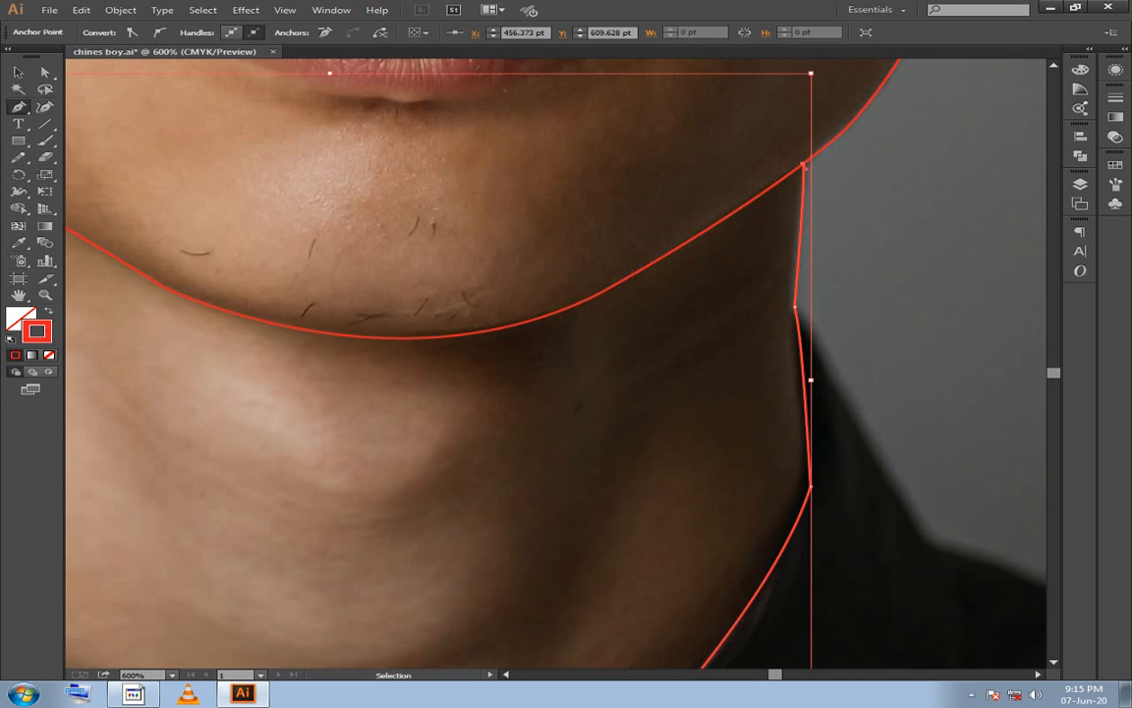
# Change the face layer's colour to Green in its layer options.
pyautogui.press('F7')
pyautogui.doubleClick(982, 191)
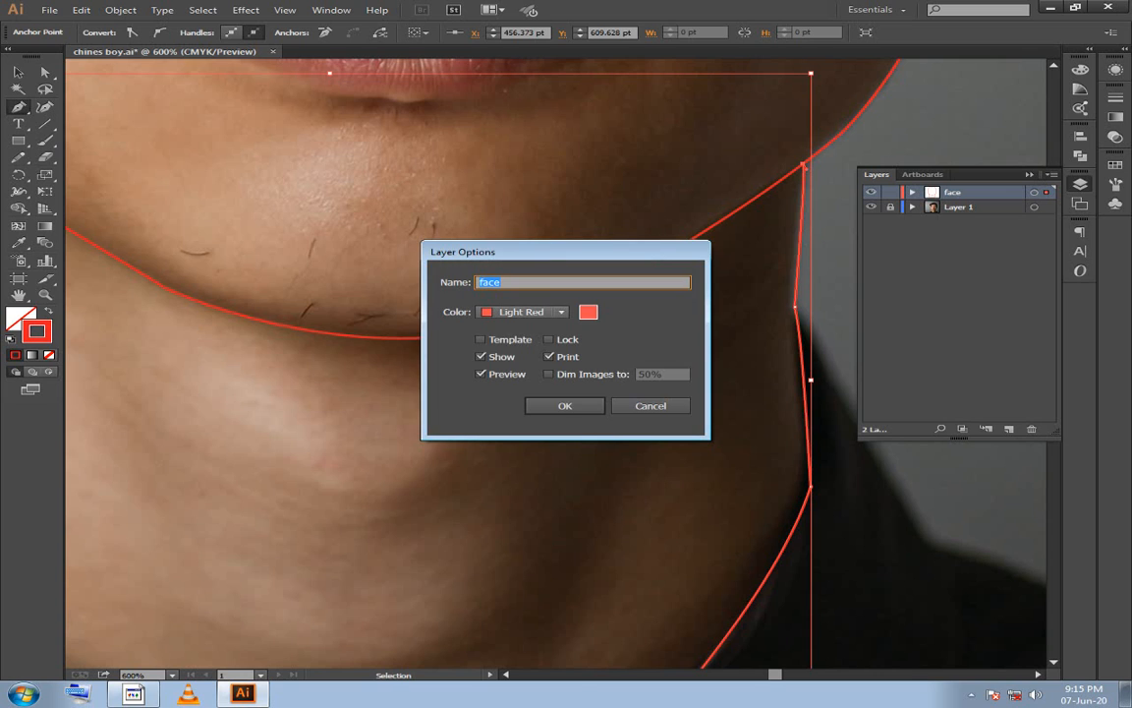
pyautogui.click(522, 311)
pyautogui.press('Down')
pyautogui.press('Return')
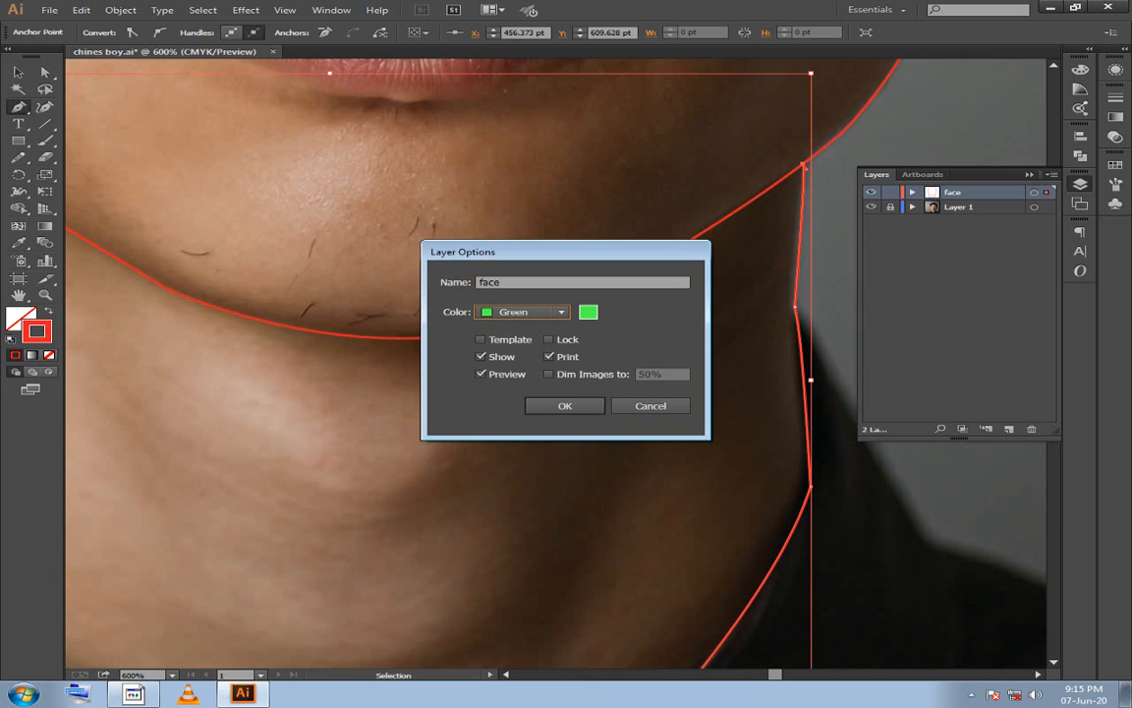
pyautogui.press('Return')
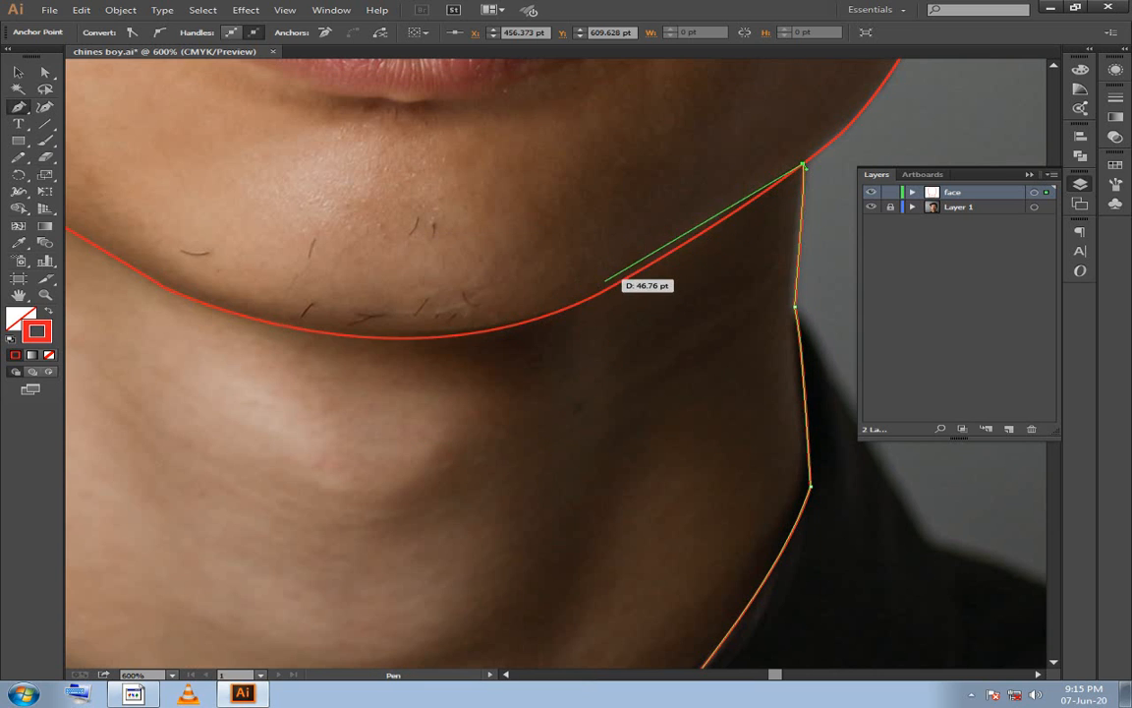
# Continue the neck path along the jawline and curve it under the chin to the opposite jaw.
pyautogui.moveTo(599, 293); pyautogui.dragTo(683, 251)
pyautogui.hscroll(-5, 599, 293)
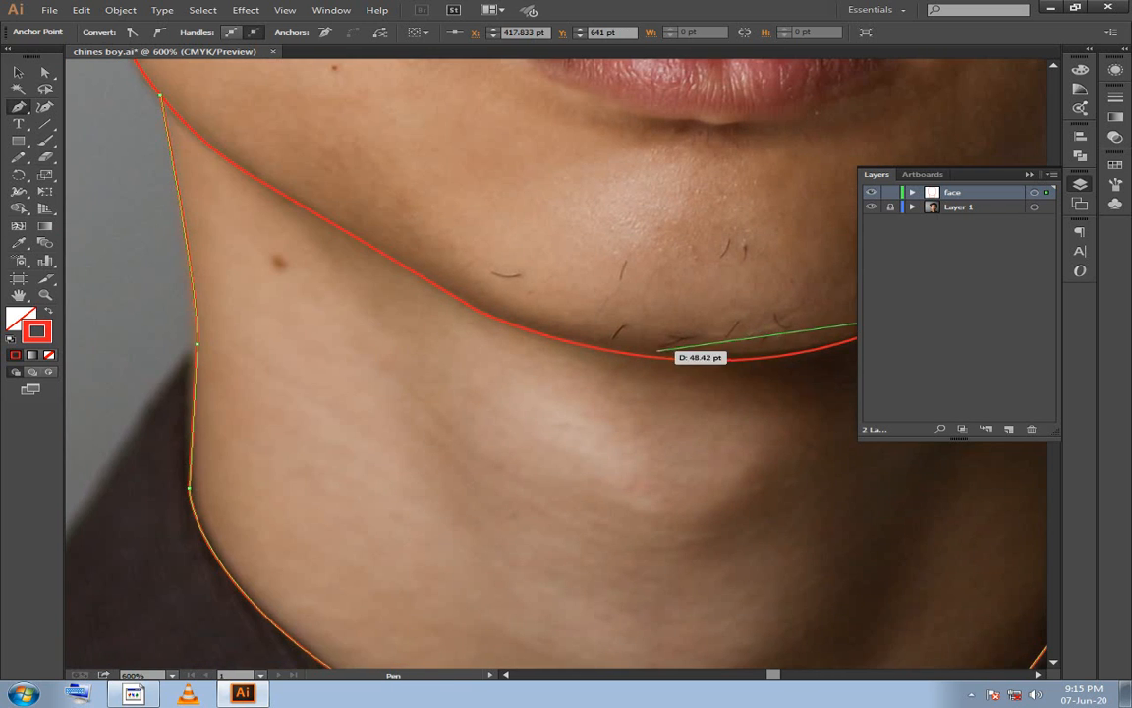
pyautogui.scroll(3, 678, 354)
pyautogui.hscroll(2, 813, 264)
pyautogui.scroll(-2, 852, 320)
pyautogui.hscroll(-3, 852, 320)
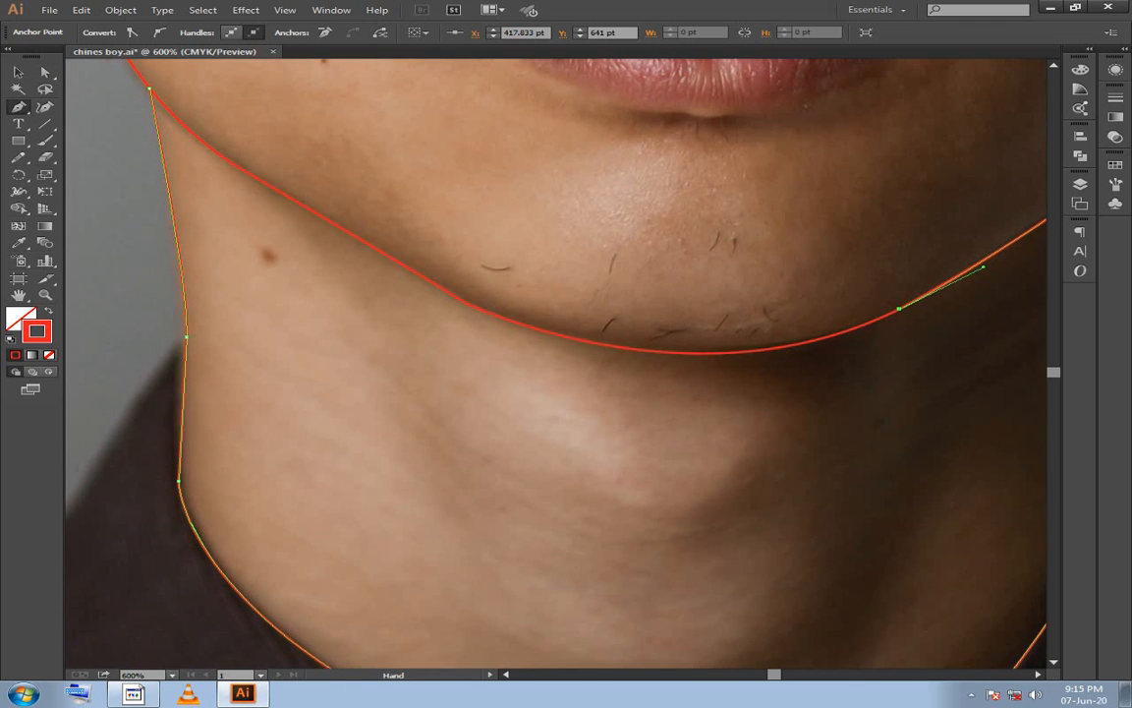
pyautogui.moveTo(497, 316); pyautogui.dragTo(262, 232)
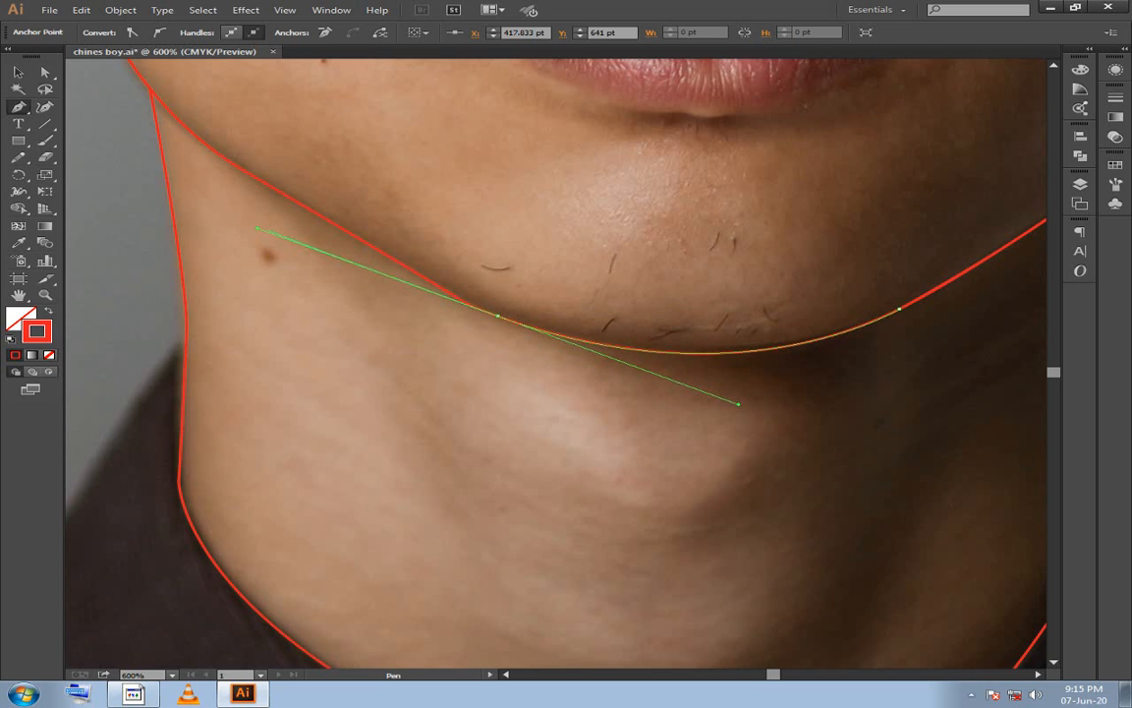
pyautogui.moveTo(257, 229); pyautogui.dragTo(258, 228)
pyautogui.click(499, 315)
pyautogui.moveTo(498, 316); pyautogui.dragTo(559, 311)
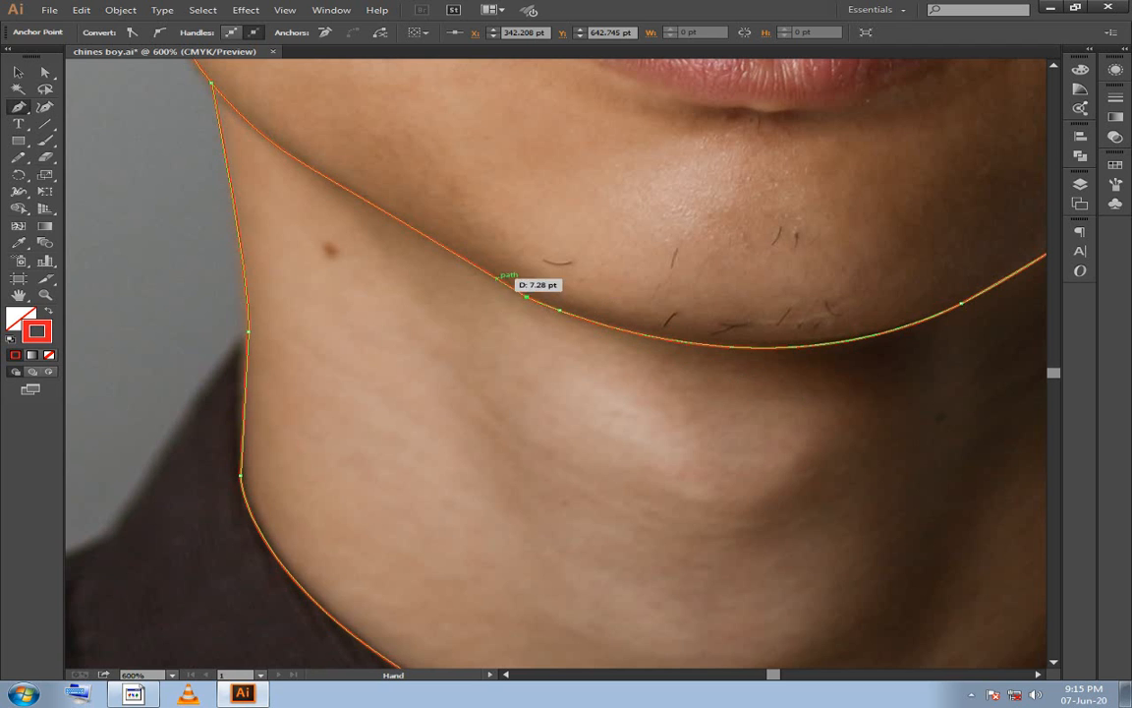
# Trace the rest of the jawline and close the neck path at its starting point, leaving nothing selected.
pyautogui.moveTo(503, 279); pyautogui.dragTo(718, 348)
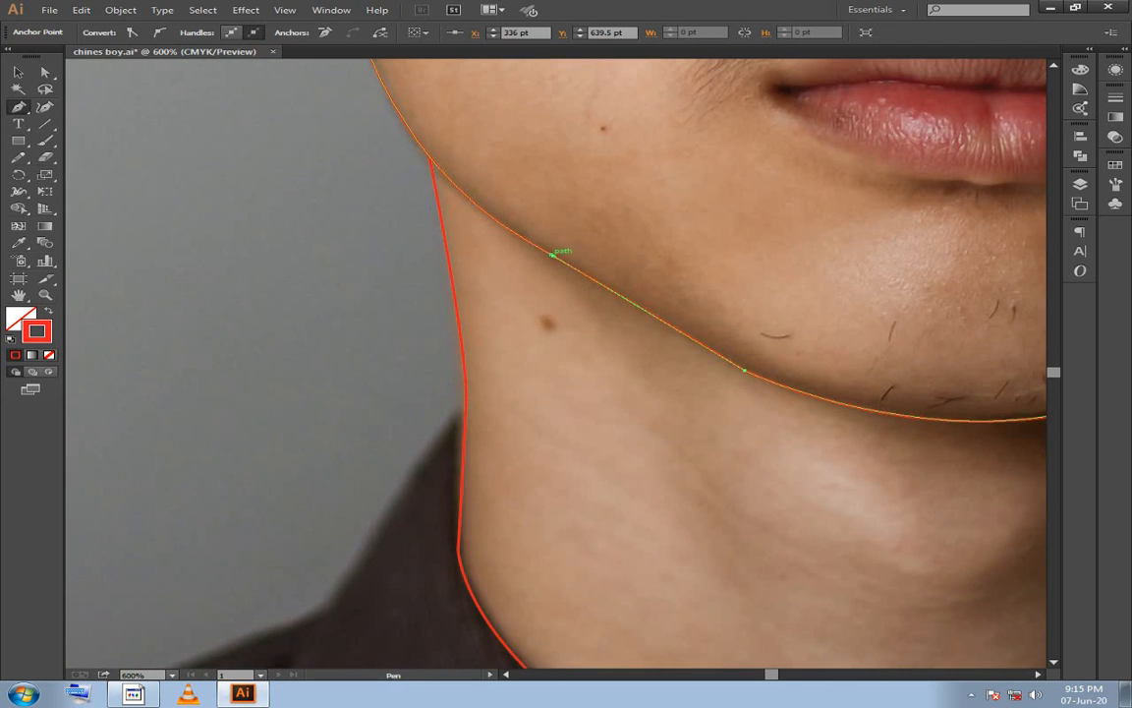
pyautogui.click(552, 254)
pyautogui.moveTo(552, 255); pyautogui.dragTo(442, 157)
pyautogui.click(429, 154)
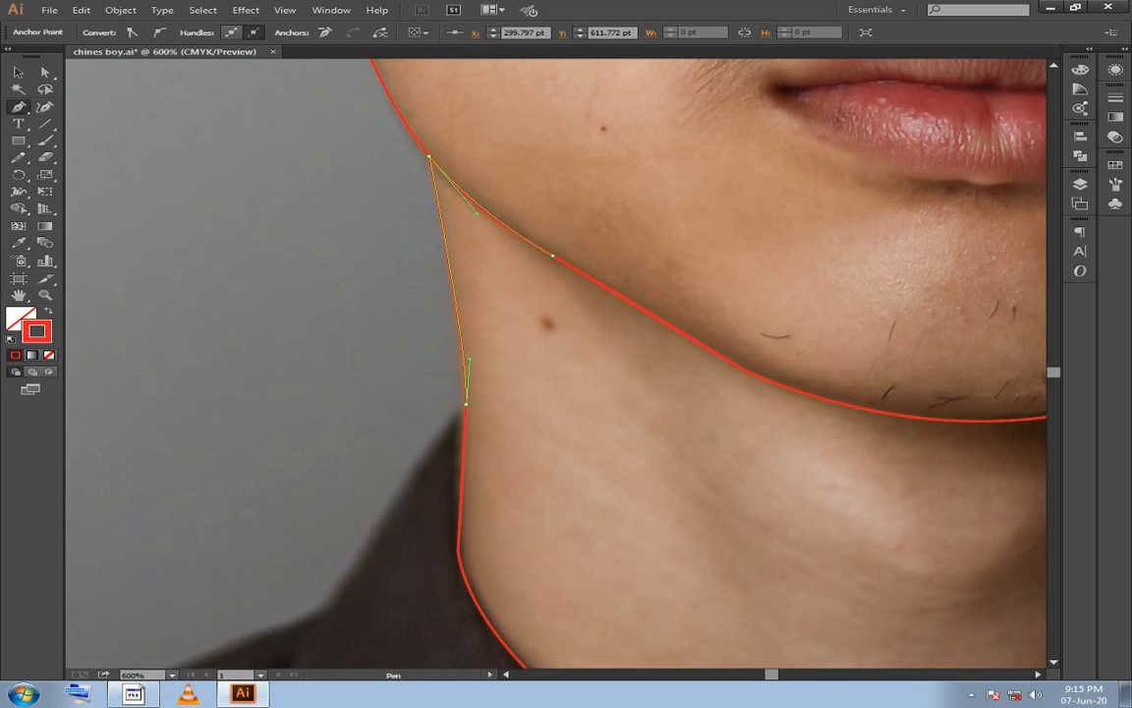
pyautogui.moveTo(477, 212); pyautogui.dragTo(493, 232)
pyautogui.hotkey('ctrl', 'shift', 'a')
# Start a second neck path with a curve from the chin line to the photo's lower edge, and extend it straight to the collar.
pyautogui.moveTo(472, 216); pyautogui.dragTo(224, 83)
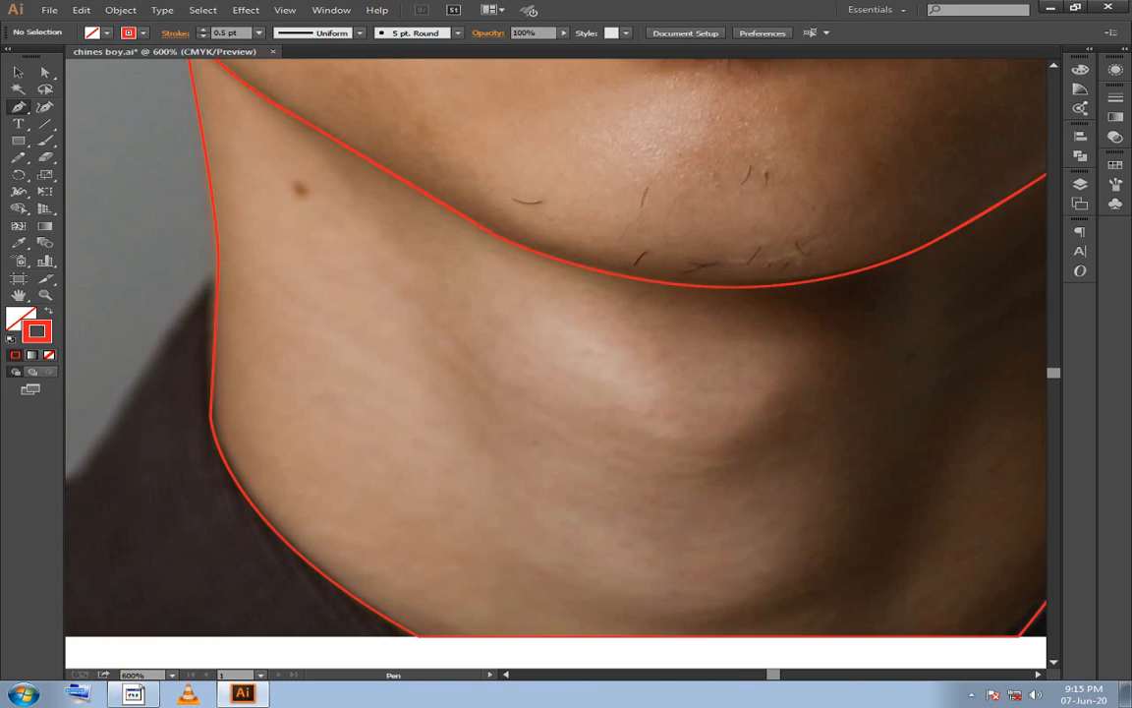
pyautogui.scroll(-1, 181, 182)
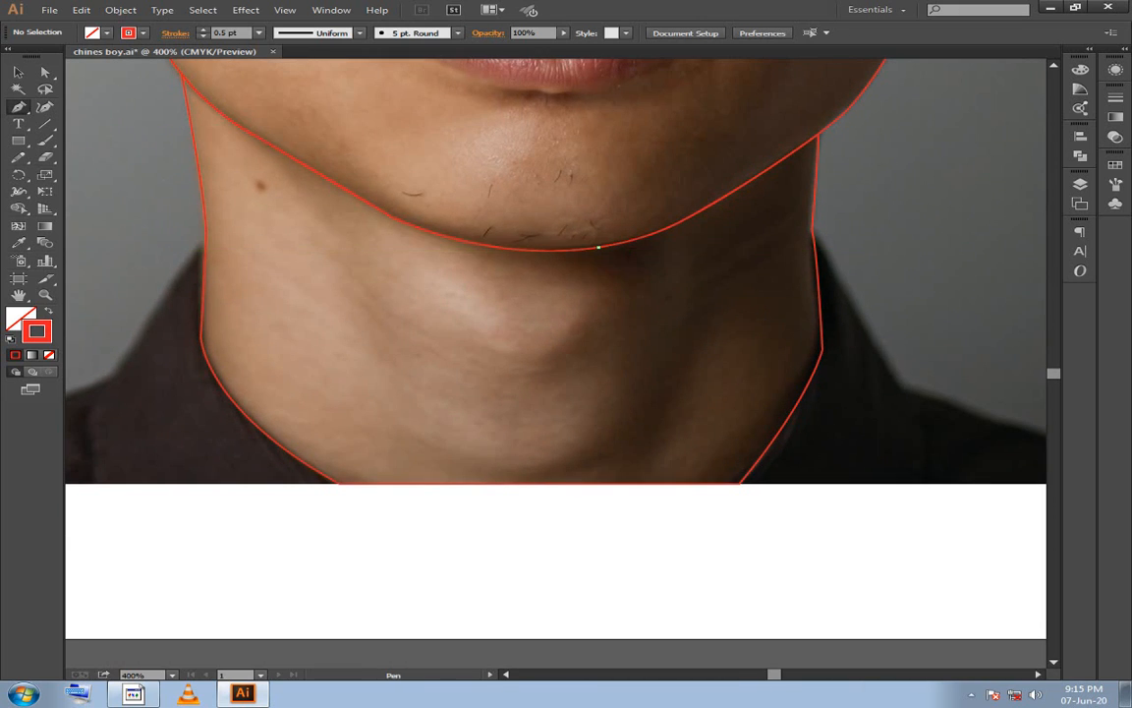
pyautogui.moveTo(598, 248); pyautogui.dragTo(514, 297)
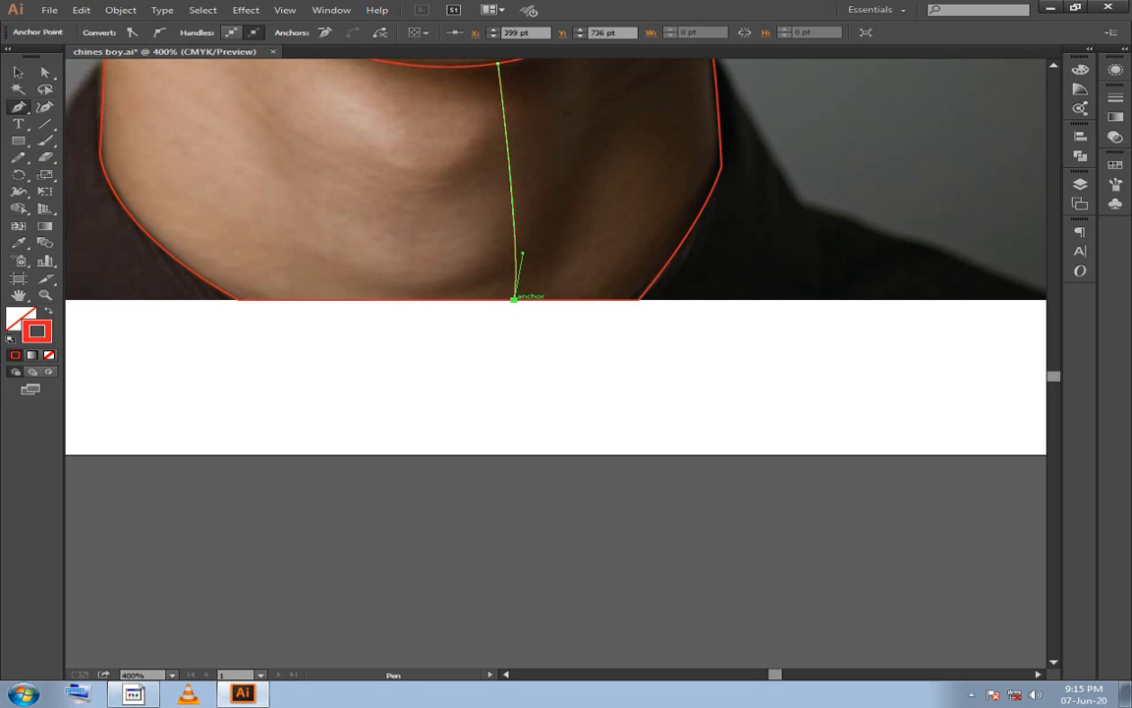
pyautogui.moveTo(640, 297); pyautogui.dragTo(549, 376)
# Extend the second neck path up the dark collar edge and past the collar tip to a corner point on the jawline.
pyautogui.moveTo(629, 242); pyautogui.dragTo(642, 177)
pyautogui.scroll(1, 679, 162)
pyautogui.click(603, 284)
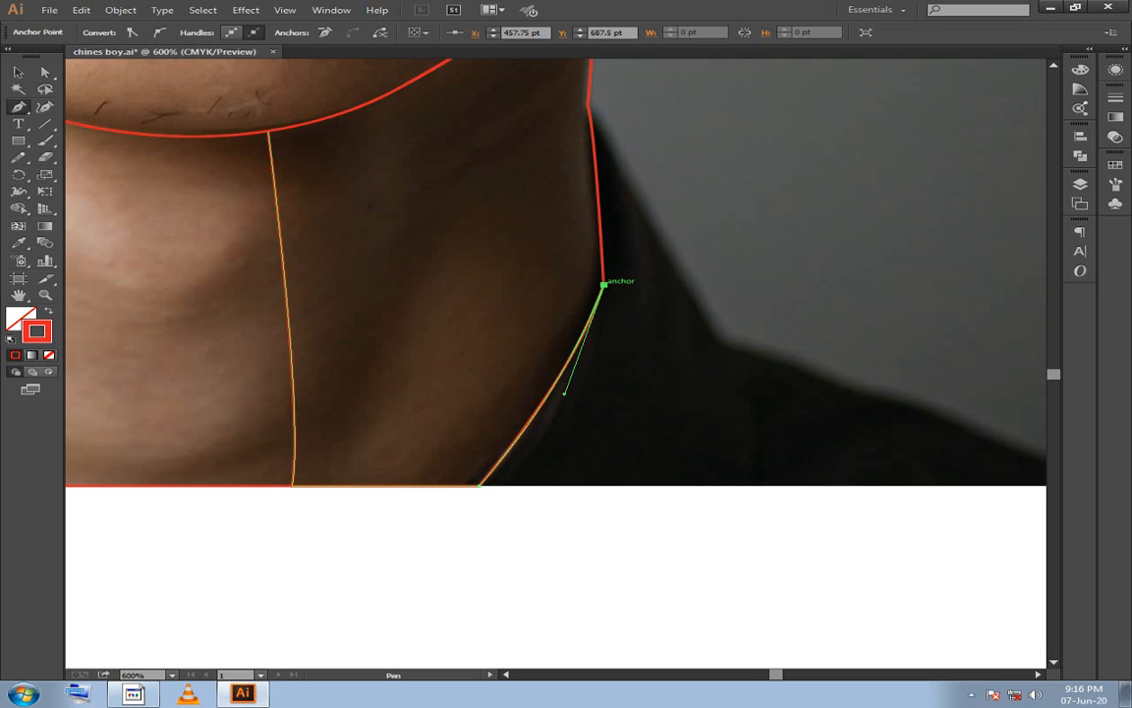
pyautogui.moveTo(598, 133); pyautogui.dragTo(612, 238)
pyautogui.click(601, 209)
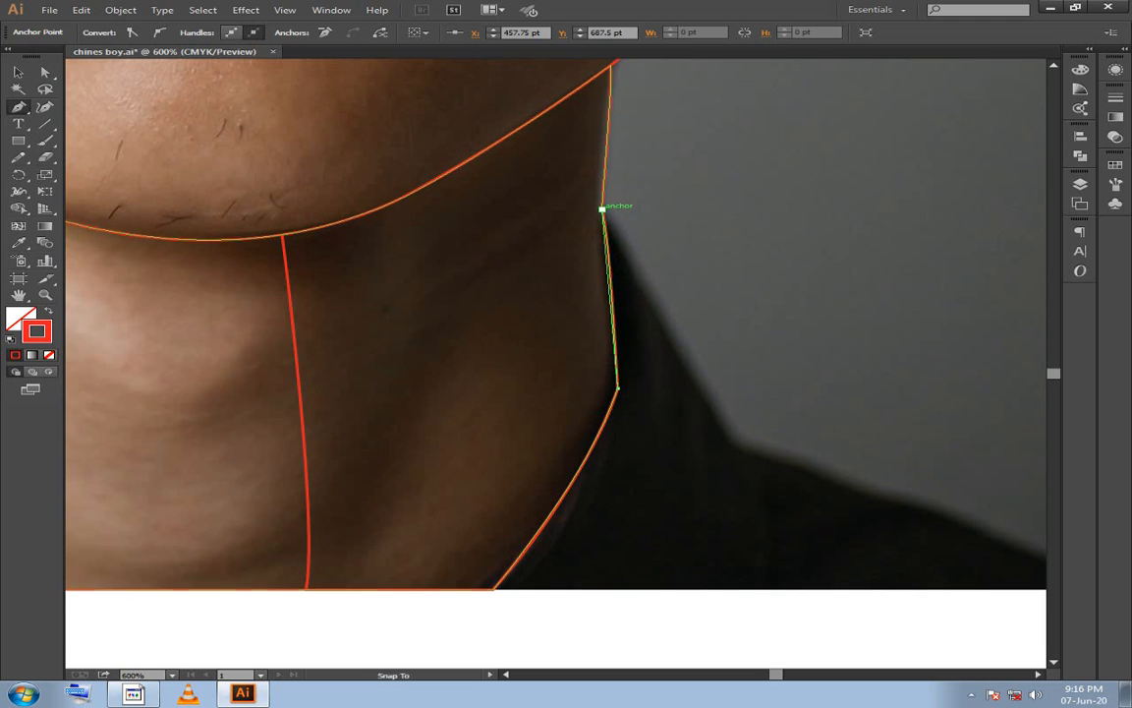
pyautogui.moveTo(593, 174); pyautogui.dragTo(656, 261)
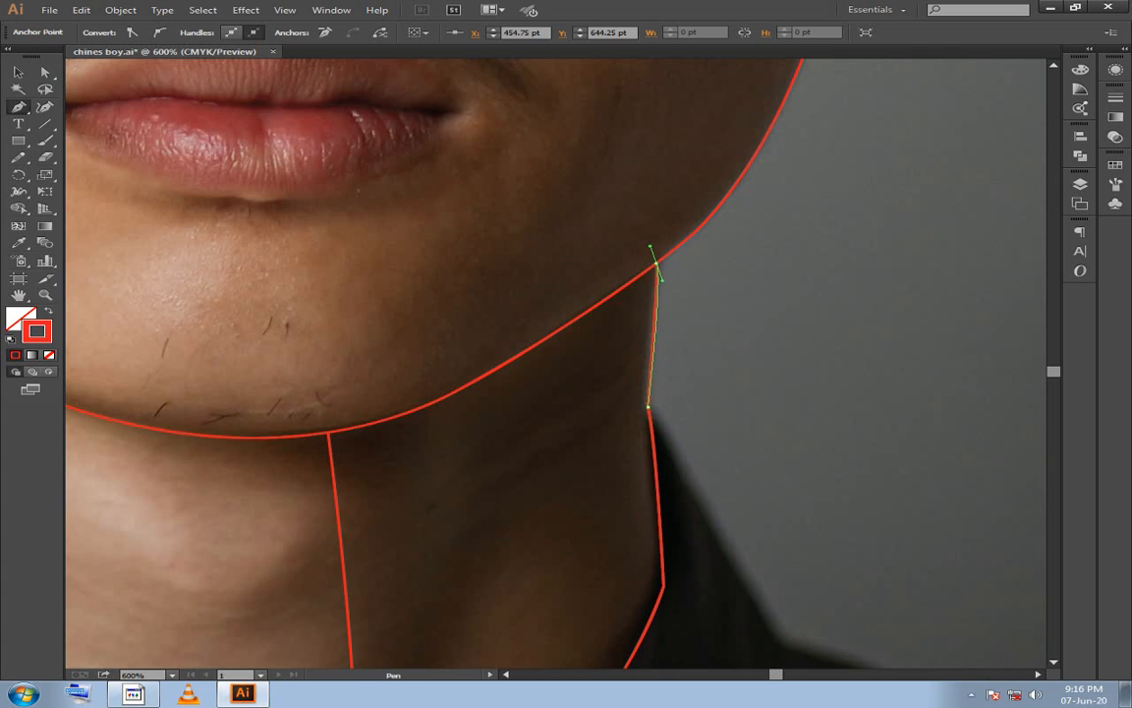
pyautogui.press('+')
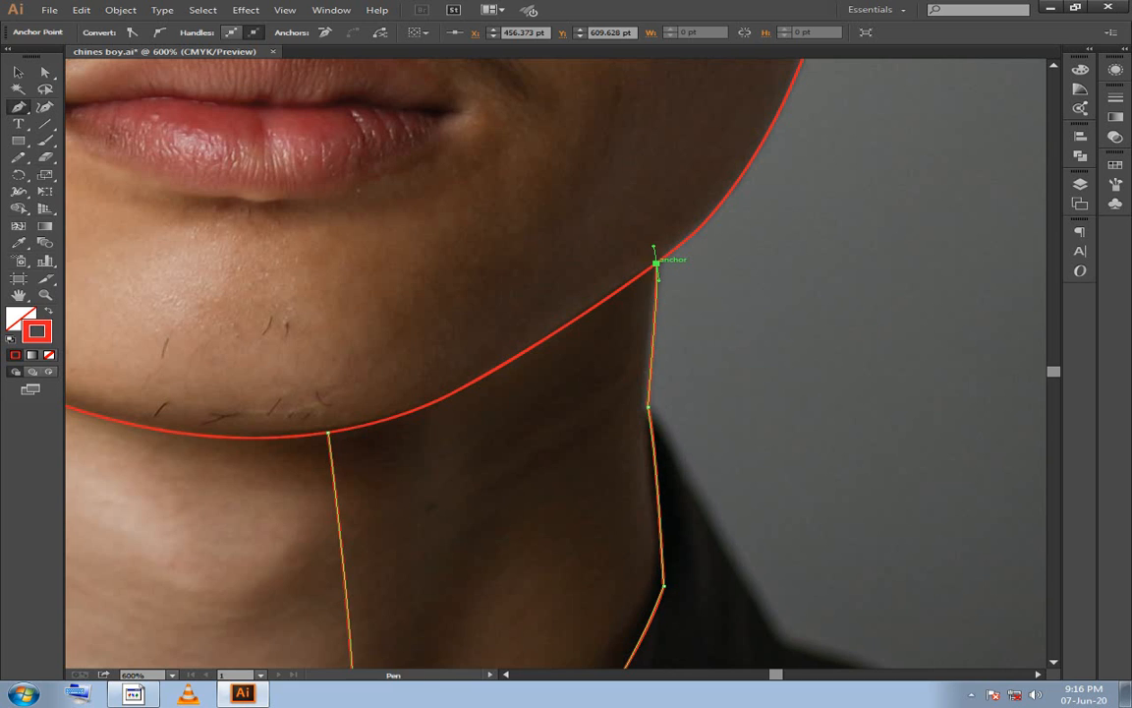
pyautogui.moveTo(656, 262); pyautogui.dragTo(697, 374)
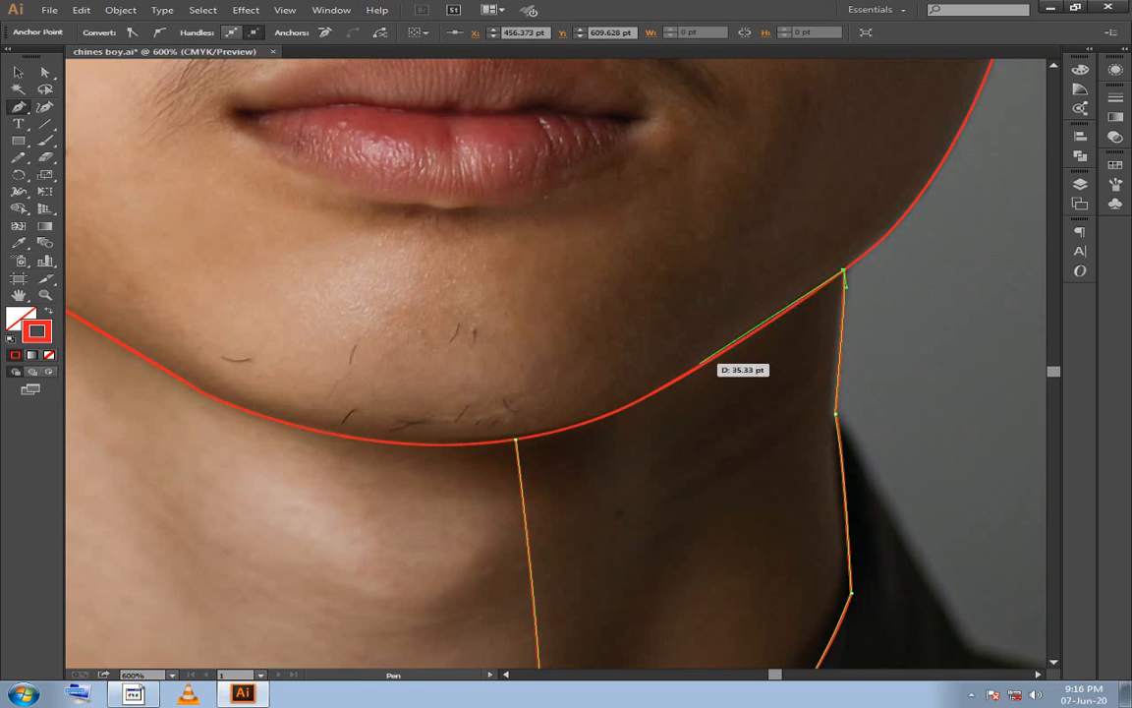
# Continue the second neck path down the jawline towards the chin with two more anchor points.
pyautogui.moveTo(694, 370); pyautogui.dragTo(676, 377)
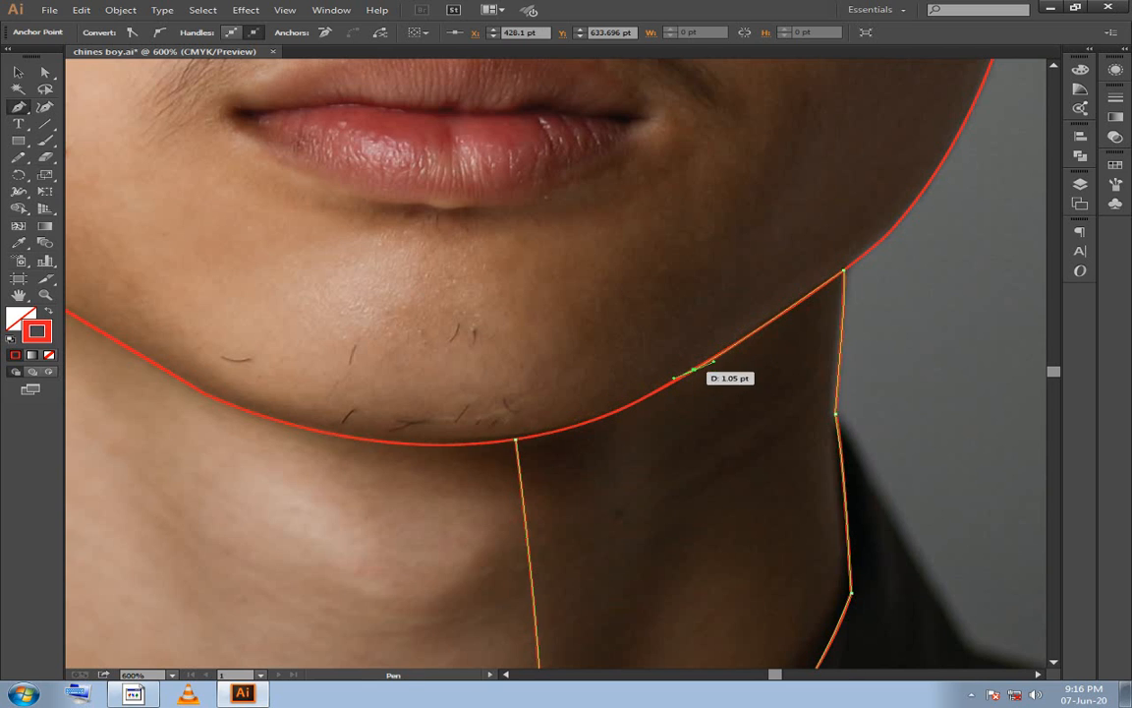
pyautogui.click(693, 369)
pyautogui.moveTo(632, 404); pyautogui.dragTo(629, 405)
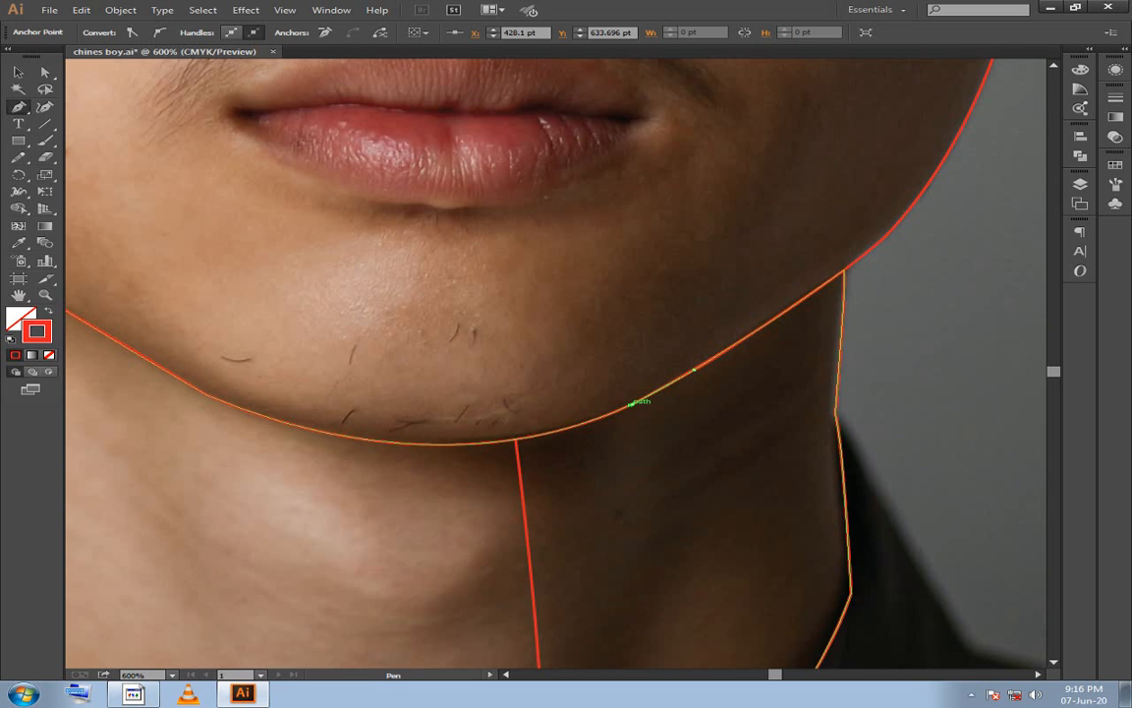
pyautogui.hotkey('ctrl', 'z')
pyautogui.moveTo(694, 370); pyautogui.dragTo(684, 340)
pyautogui.click(666, 385)
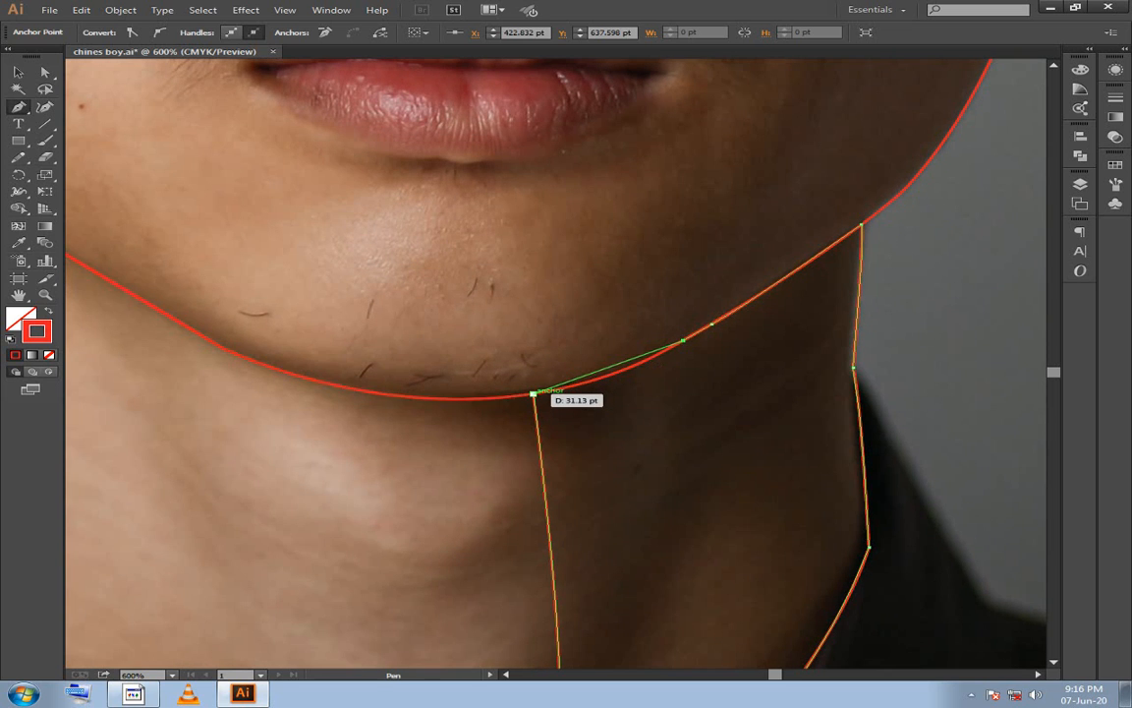
# Close the second neck path at its starting point with a curve that follows the chin line.
pyautogui.moveTo(534, 394); pyautogui.dragTo(458, 398)
pyautogui.hotkey('ctrl', 'z')
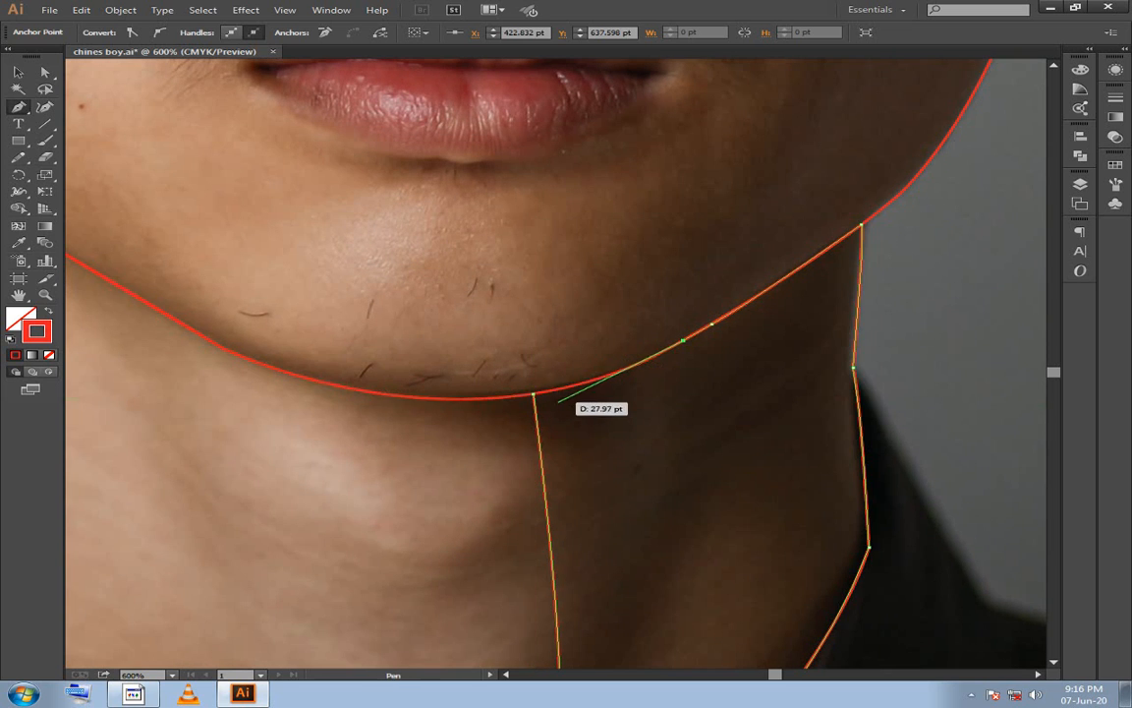
pyautogui.scroll(4, 538, 397)
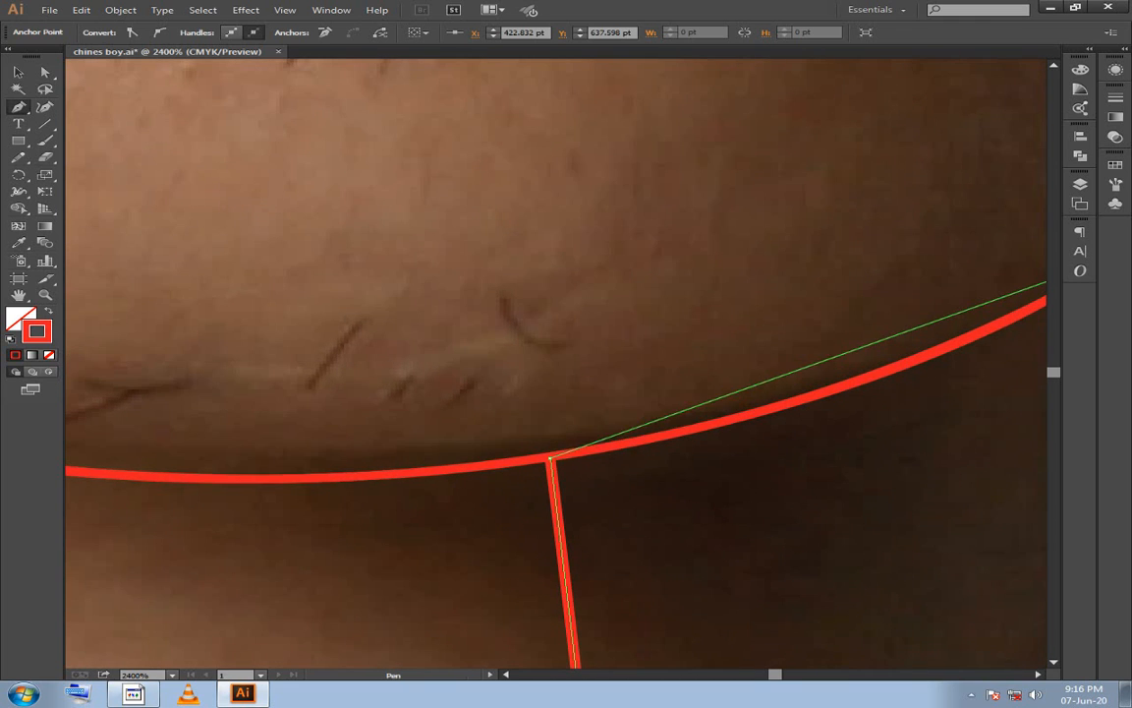
pyautogui.moveTo(549, 457); pyautogui.dragTo(720, 427)
pyautogui.press('space')
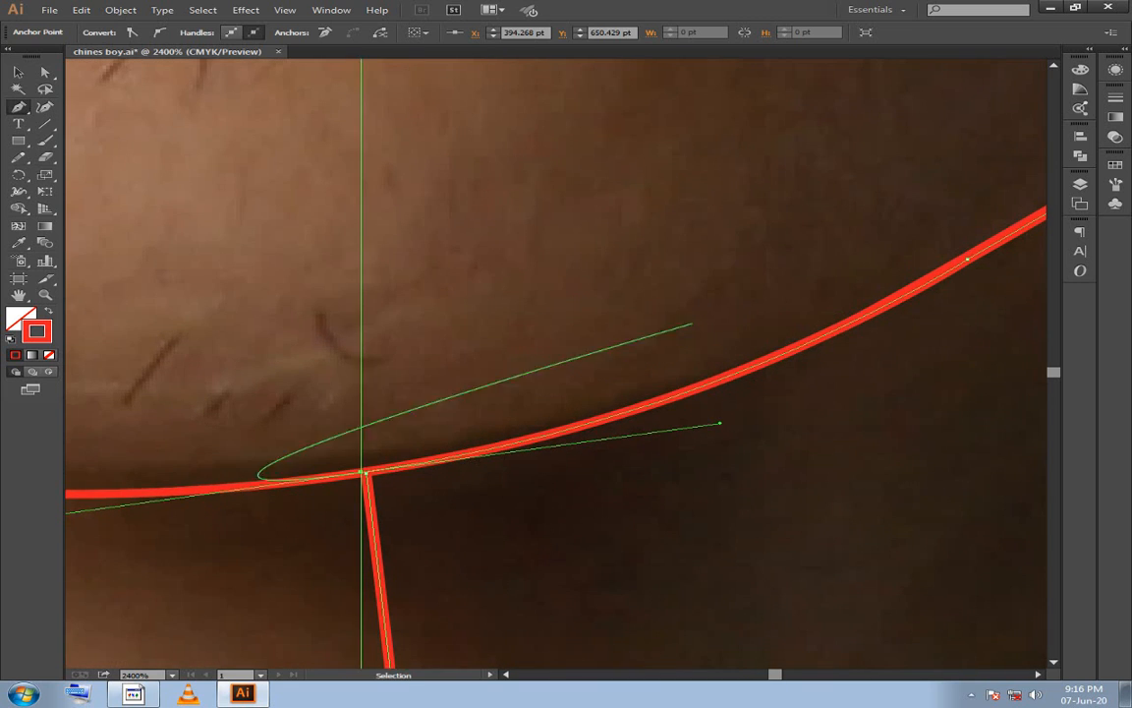
pyautogui.hotkey('ctrl', 'z')
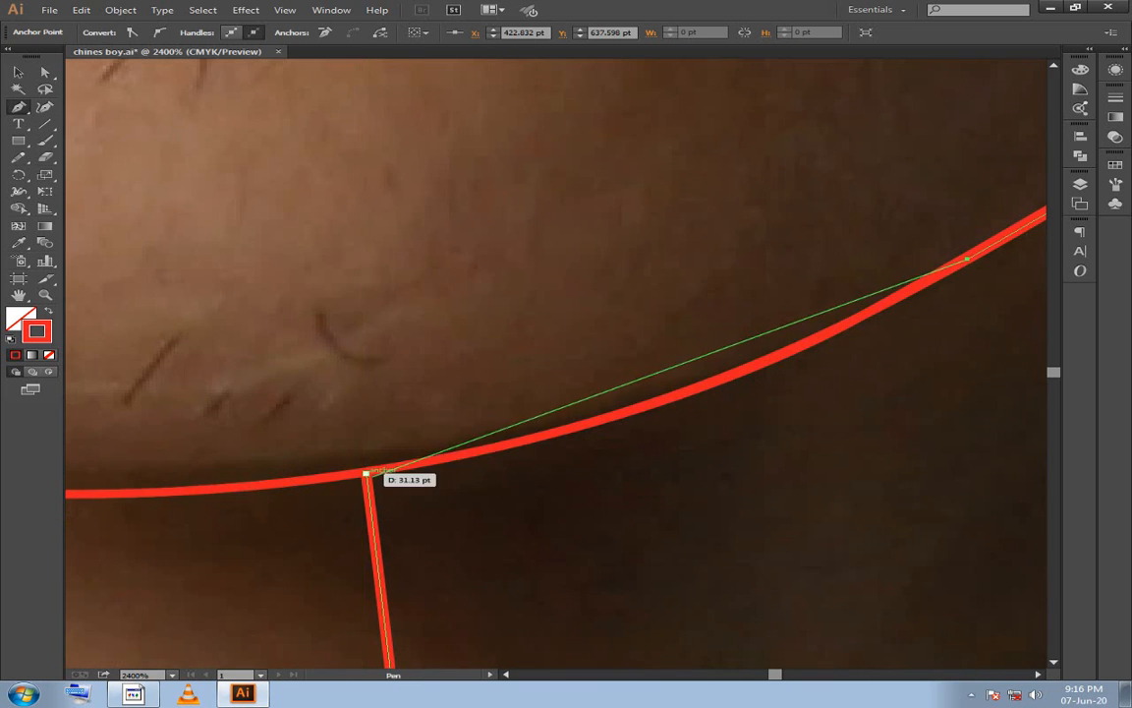
pyautogui.hotkey('ctrl', 'shift', 'z')
pyautogui.click(365, 473)
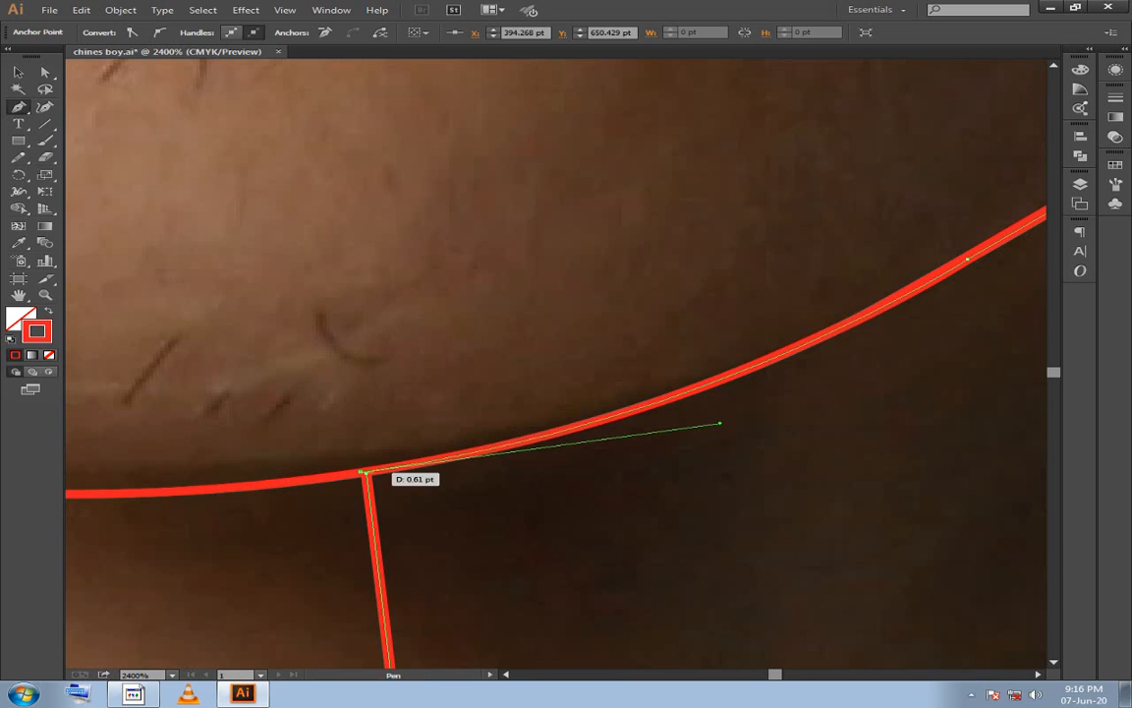
pyautogui.click(365, 473)
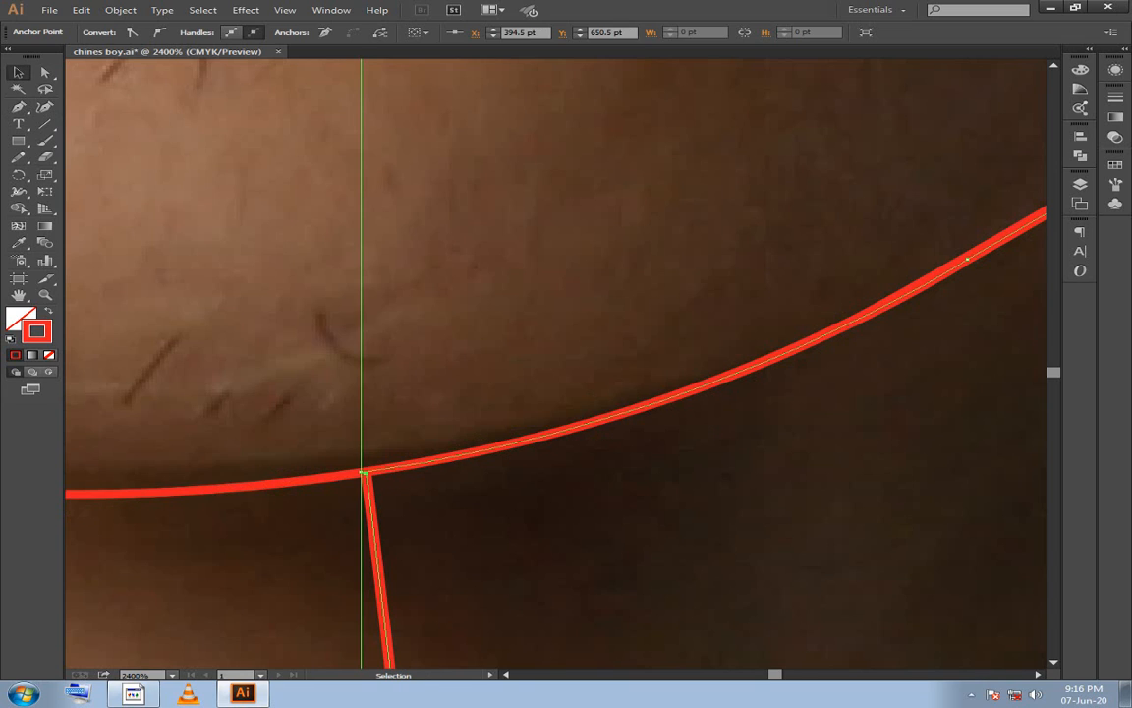
# Try to reshape the second neck path's closing curve at its starting point, and undo the change.
pyautogui.press('a')
pyautogui.moveTo(365, 472); pyautogui.dragTo(698, 427)
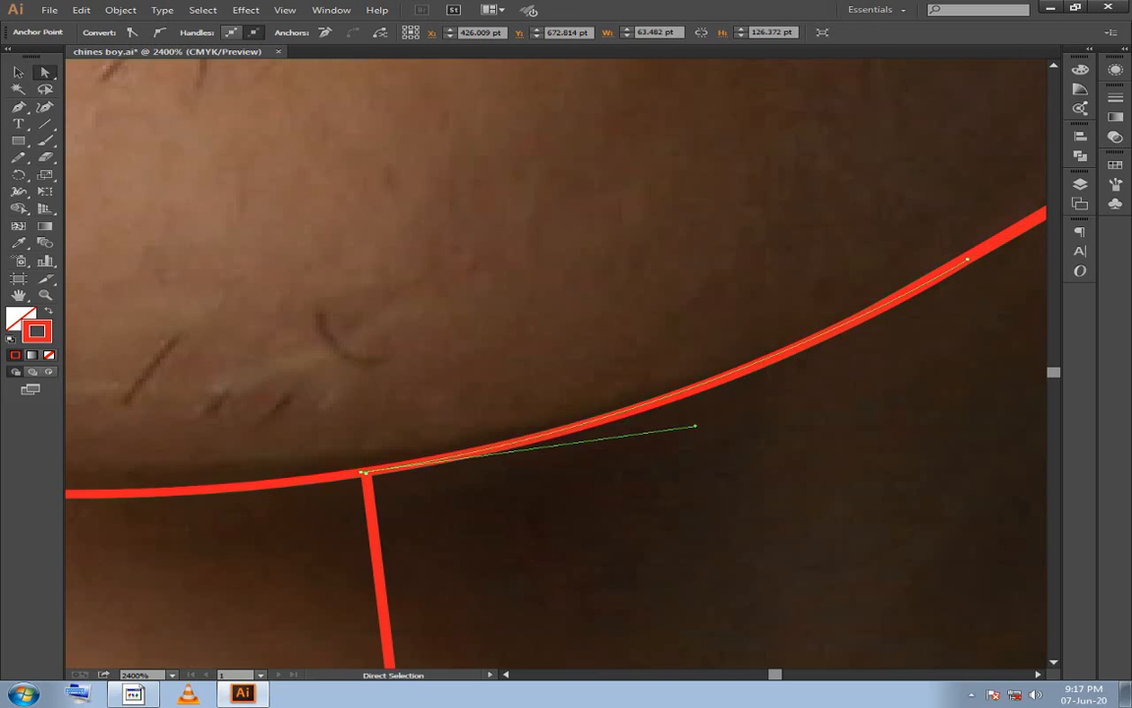
pyautogui.hotkey('ctrl', 'z')
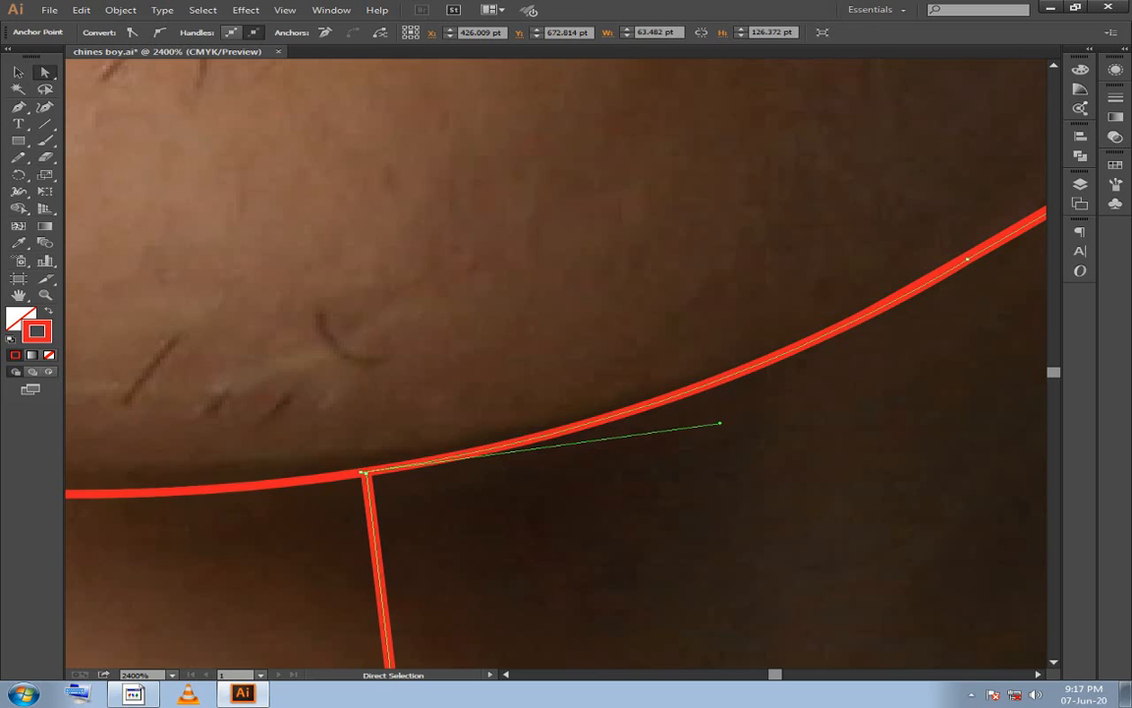
# Deselect the neck path and save the document.
pyautogui.hotkey('ctrl', 'shift', 'a')
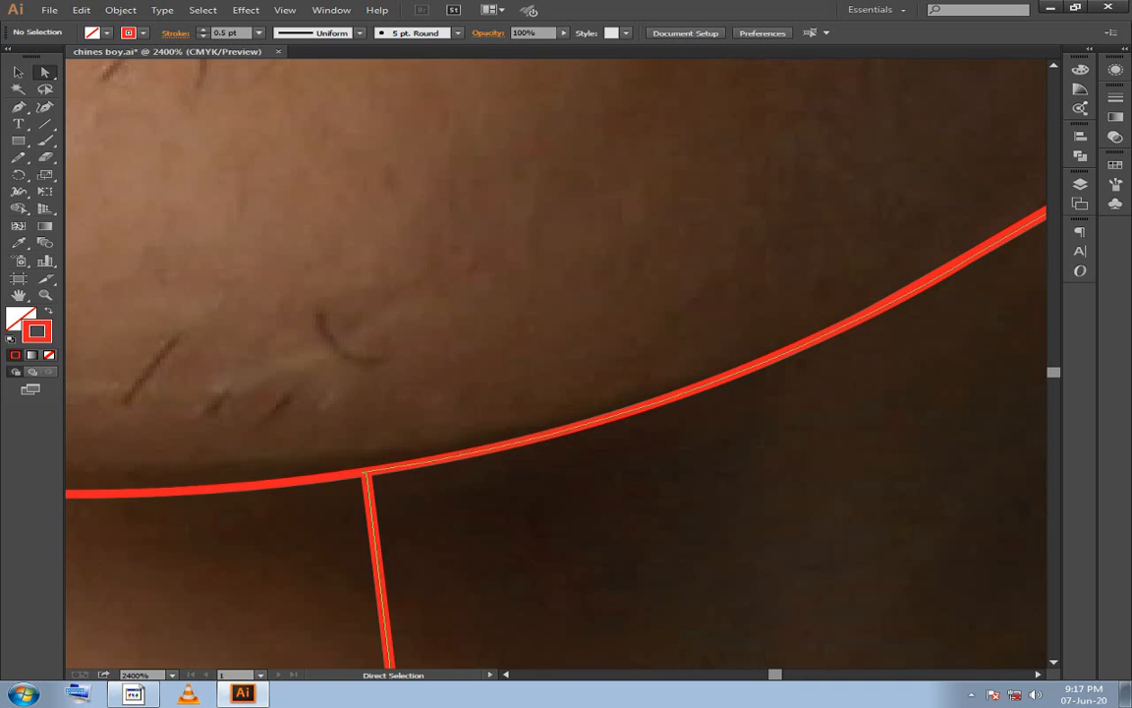
pyautogui.hotkey('ctrl', '-')
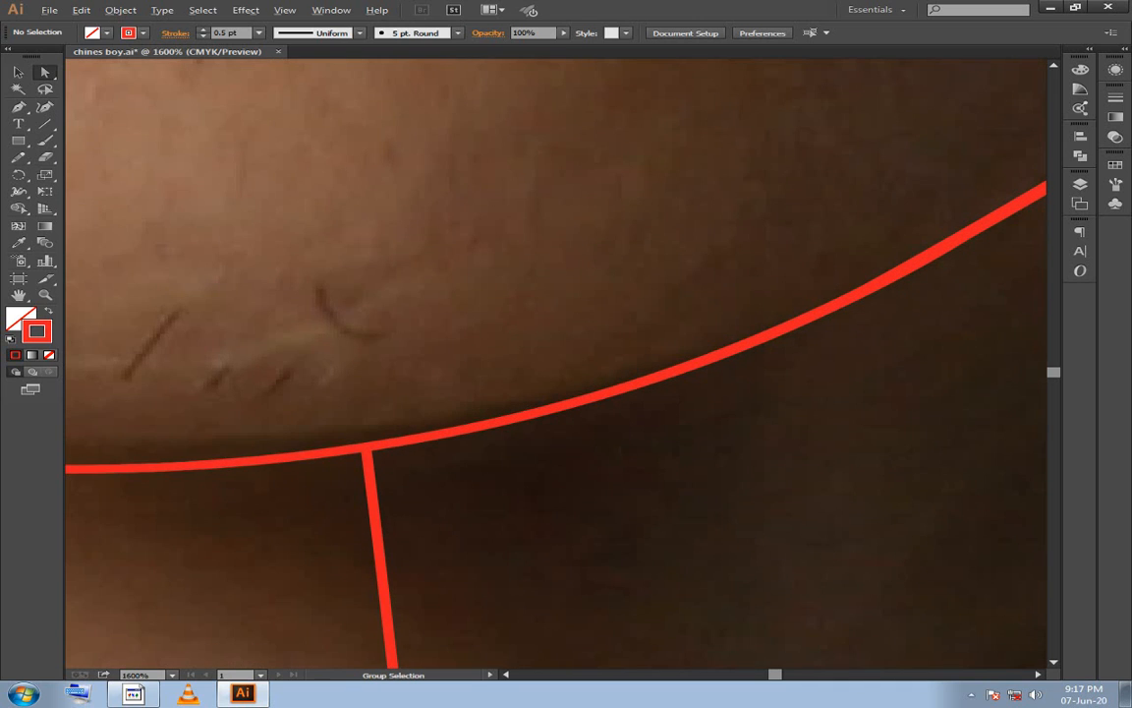
pyautogui.scroll(-3, 657, 442)
pyautogui.hotkey('ctrl', 's')
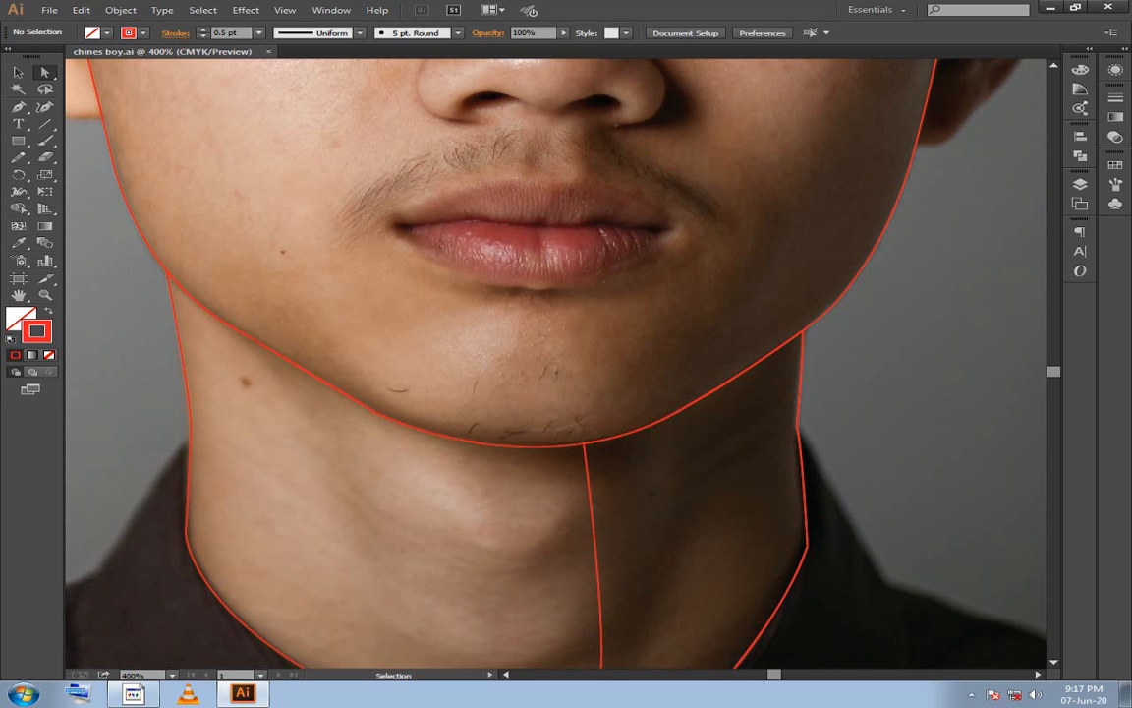
# Add a new layer above the face layer and name it hair.
pyautogui.press('a')
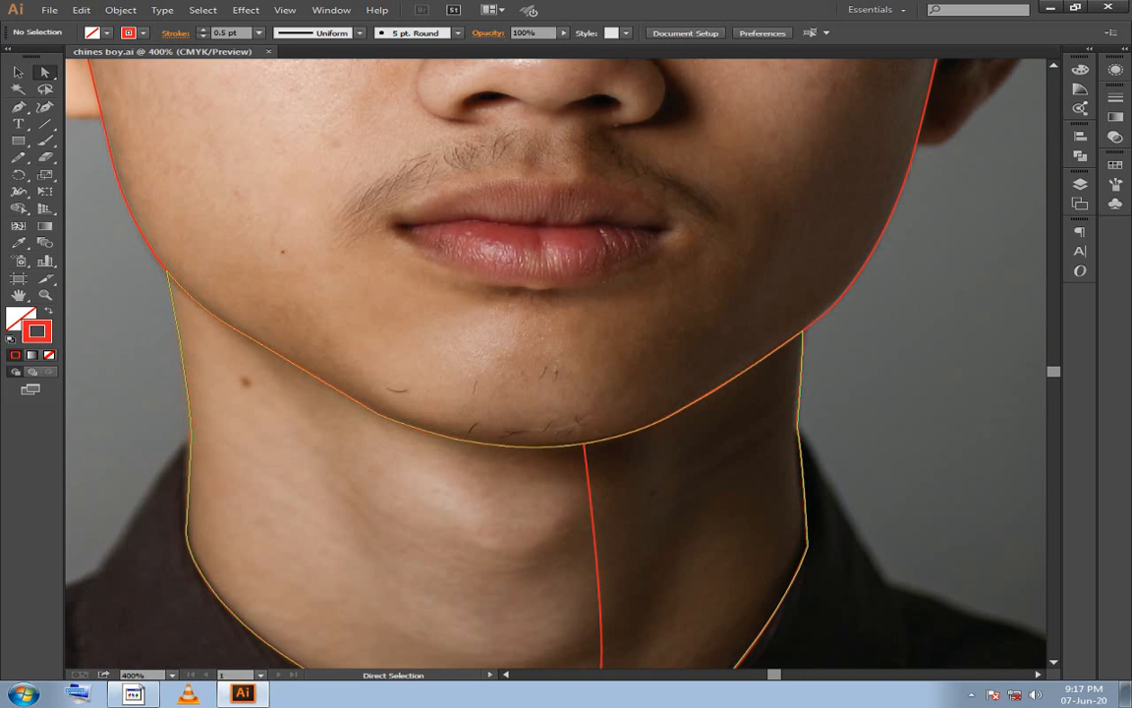
pyautogui.press('space')
pyautogui.moveTo(551, 157); pyautogui.dragTo(533, 538)
pyautogui.moveTo(442, 295); pyautogui.dragTo(763, 493)
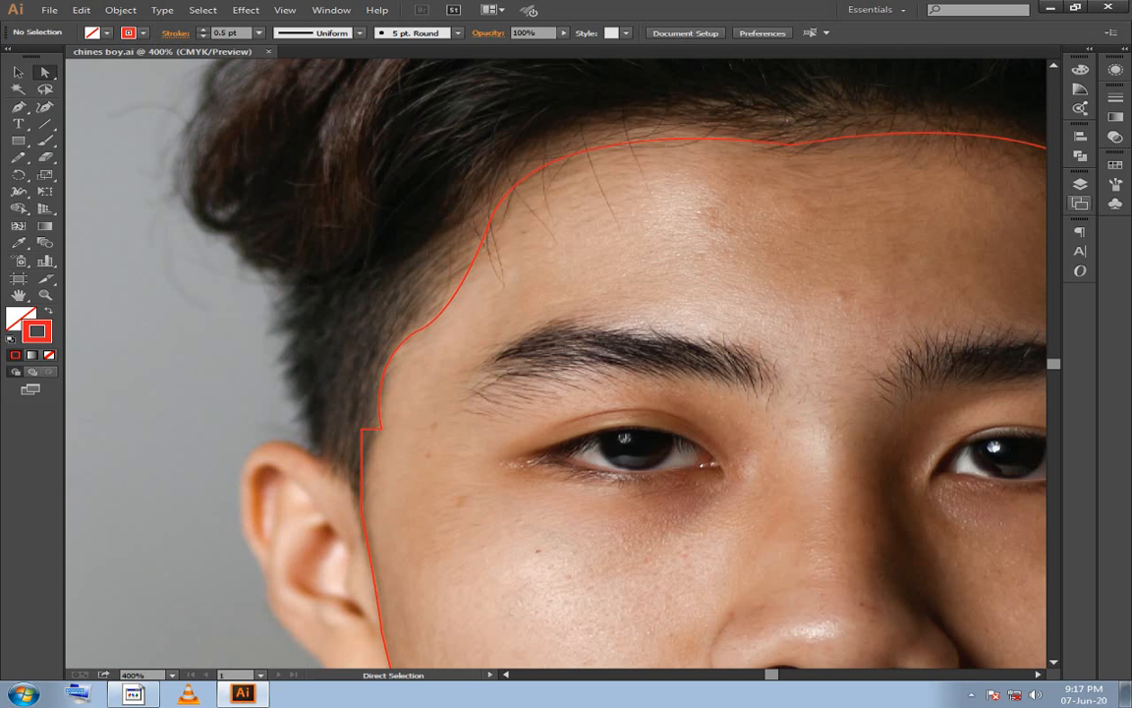
pyautogui.click(1080, 185)
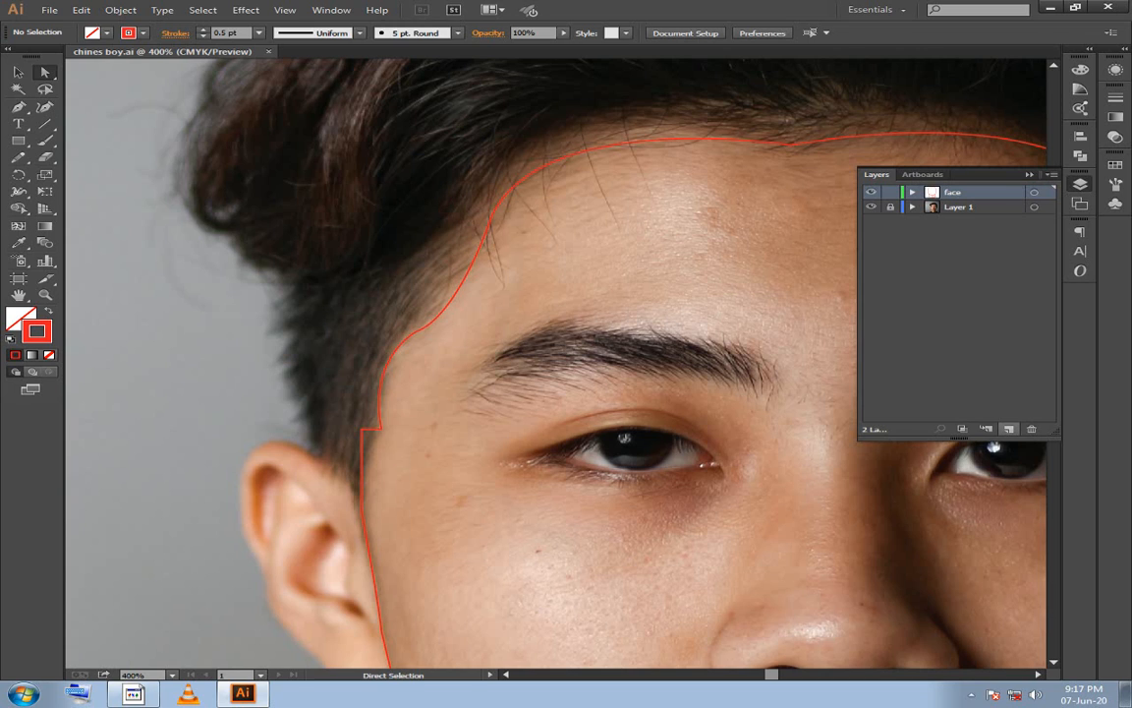
pyautogui.click(1009, 430)
pyautogui.doubleClick(963, 193)
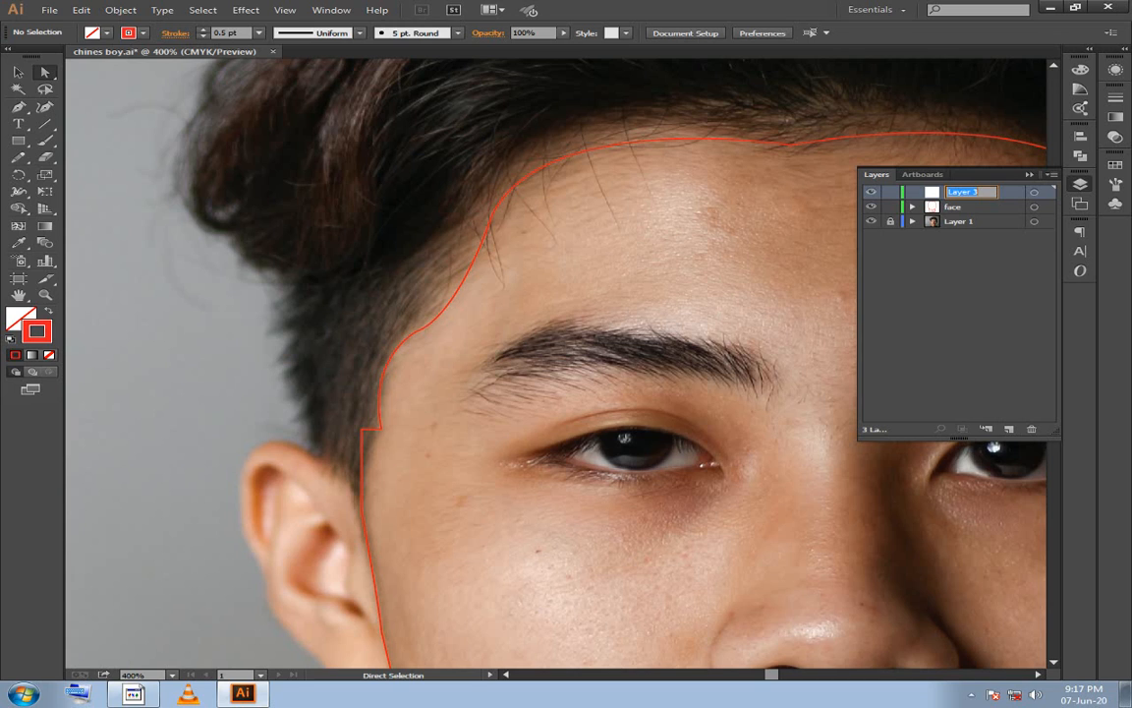
pyautogui.doubleClick(1011, 193)
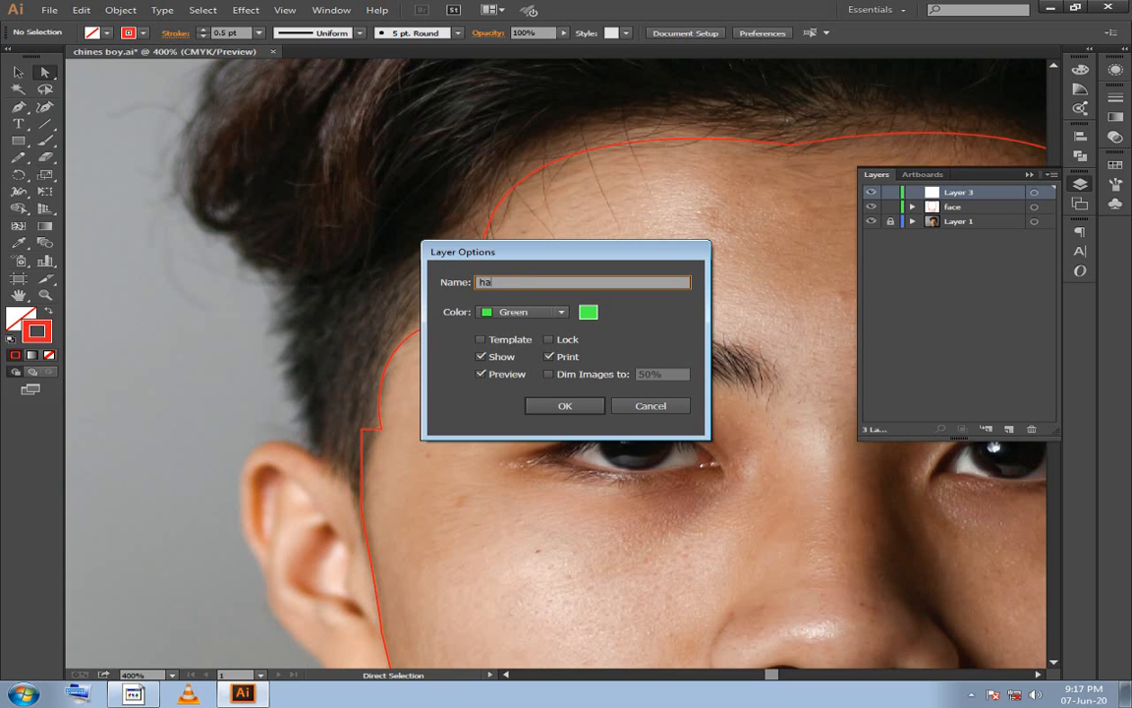
pyautogui.press('Return')
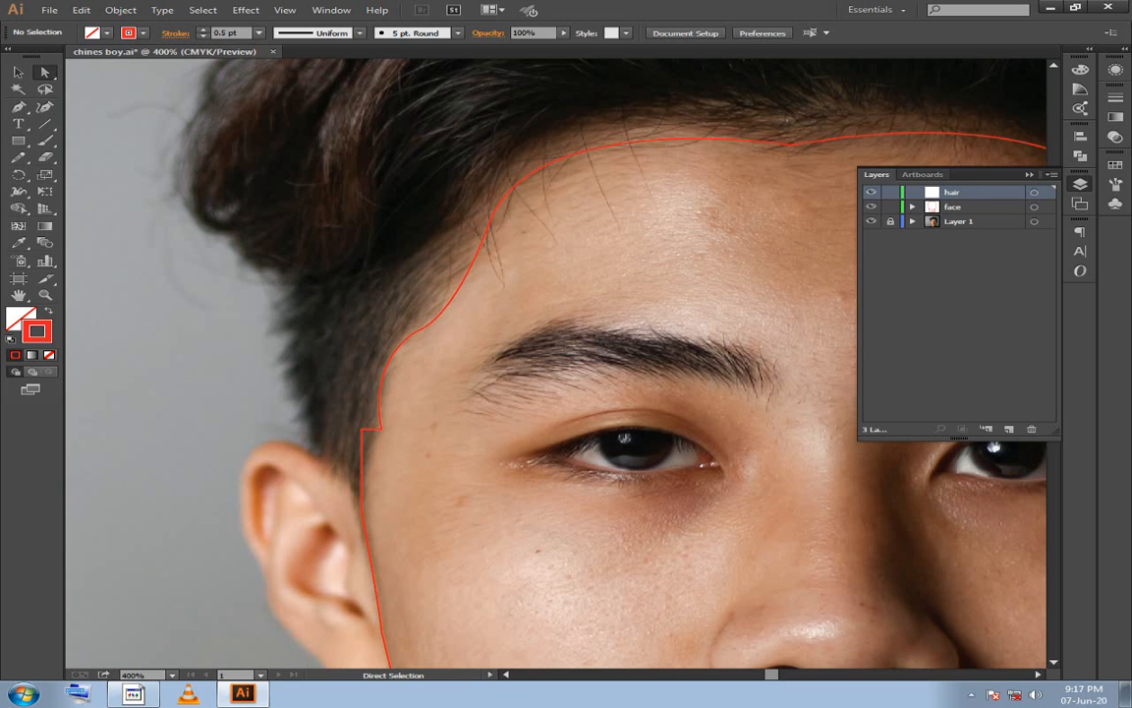
pyautogui.moveTo(768, 319); pyautogui.dragTo(879, 263)
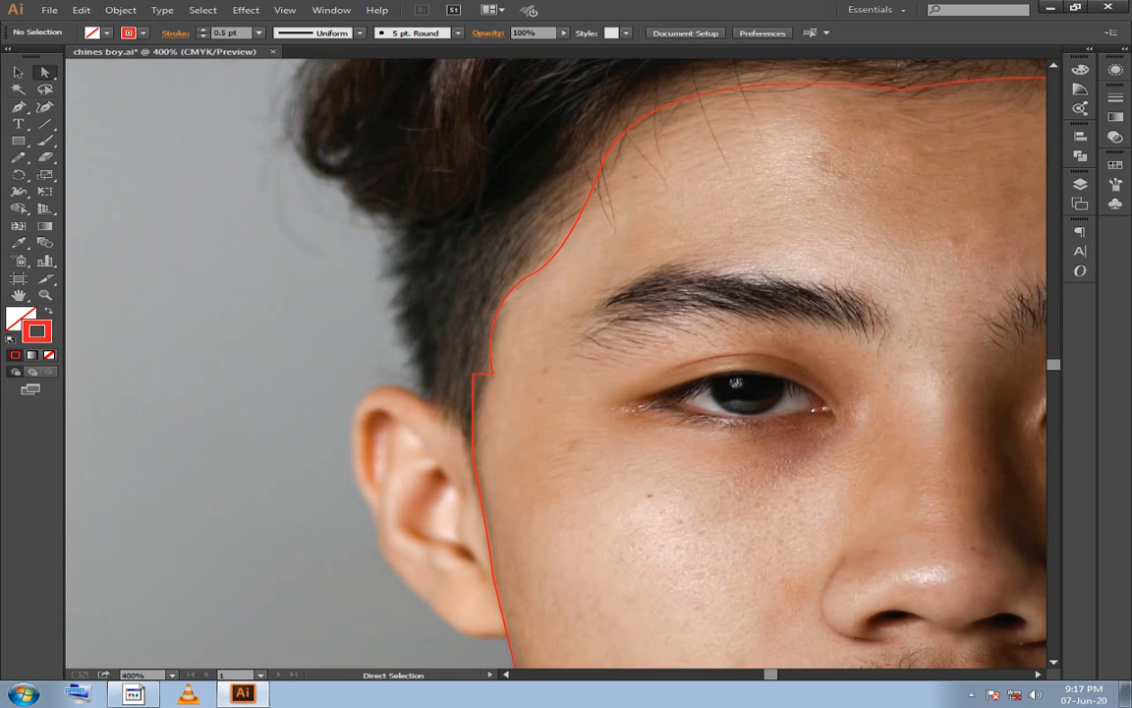
pyautogui.hotkey('ctrl', '=')
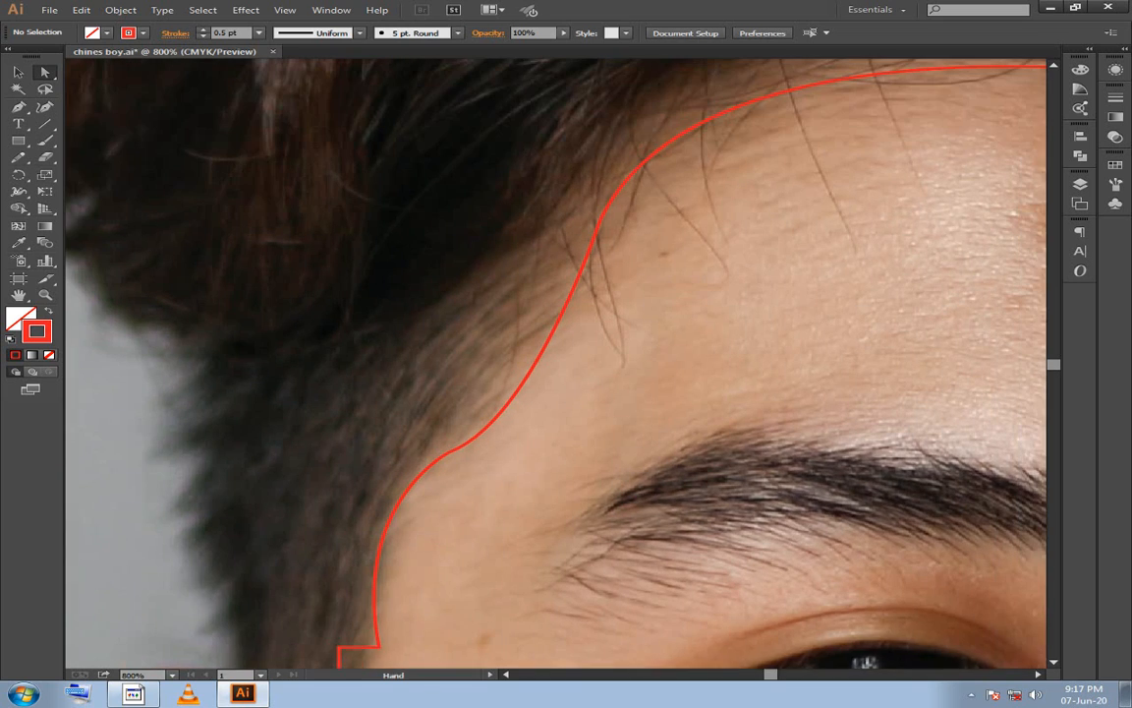
pyautogui.scroll(1, 600, 257)
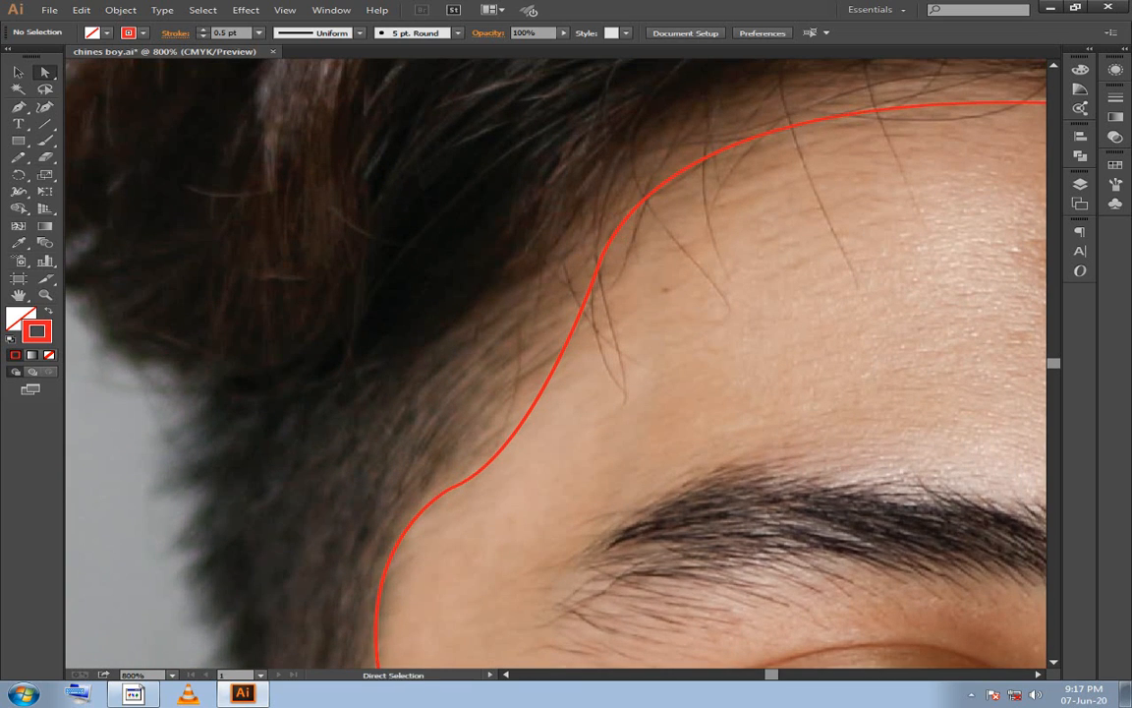
pyautogui.scroll(2, 601, 257)
pyautogui.scroll(1, 600, 257)
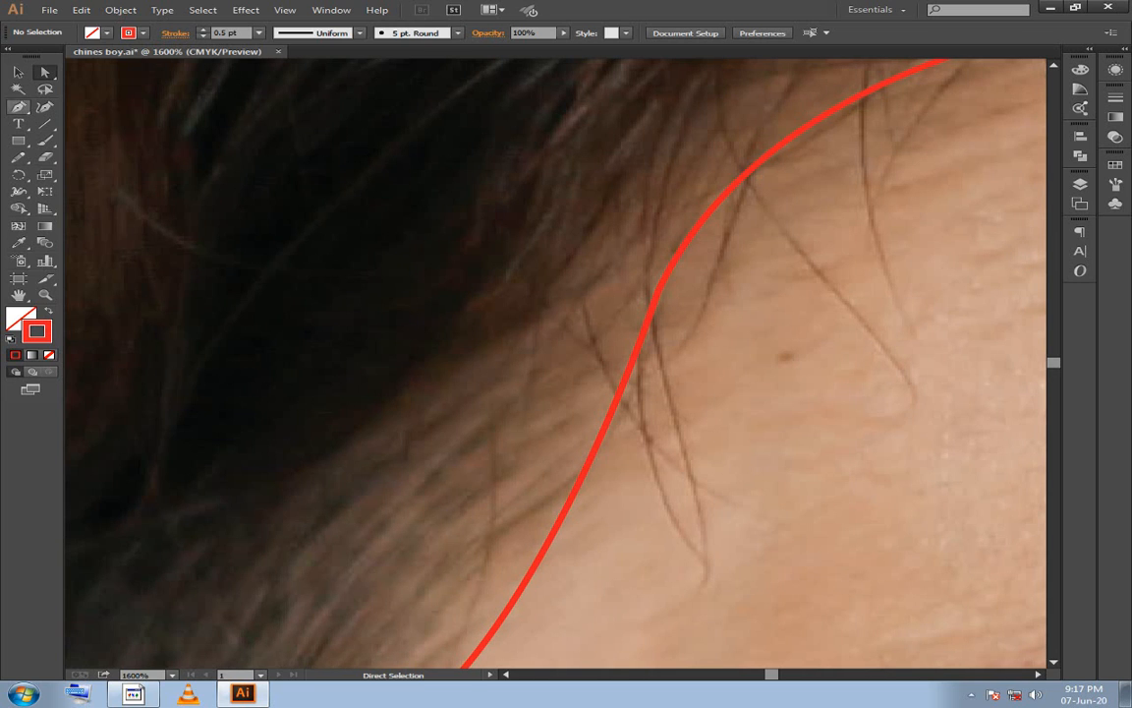
pyautogui.click(18, 106)
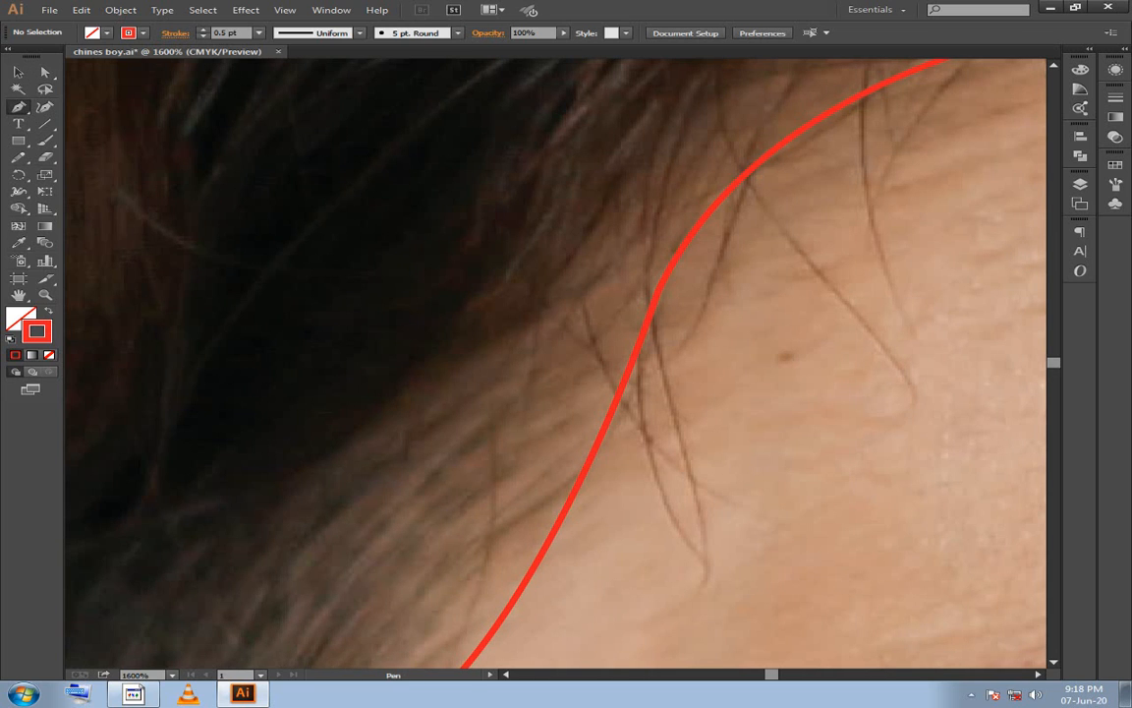
pyautogui.click(657, 291)
pyautogui.moveTo(727, 393); pyautogui.dragTo(483, 362)
pyautogui.moveTo(476, 452); pyautogui.dragTo(476, 423)
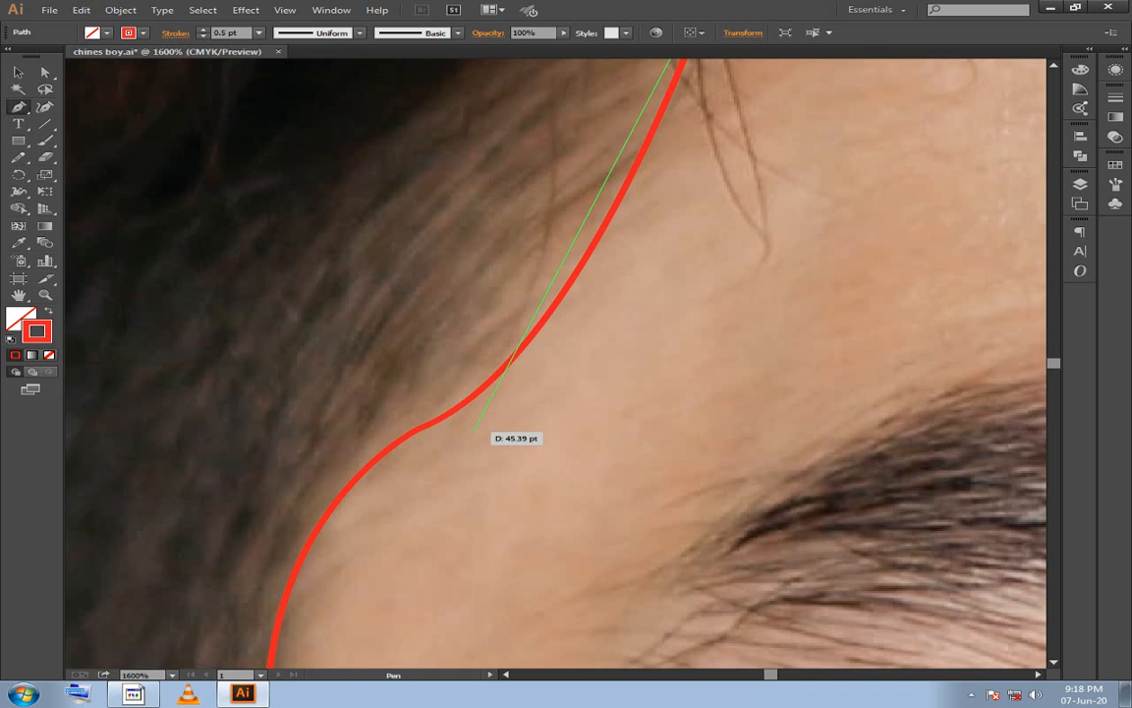
pyautogui.scroll(-1, 475, 424)
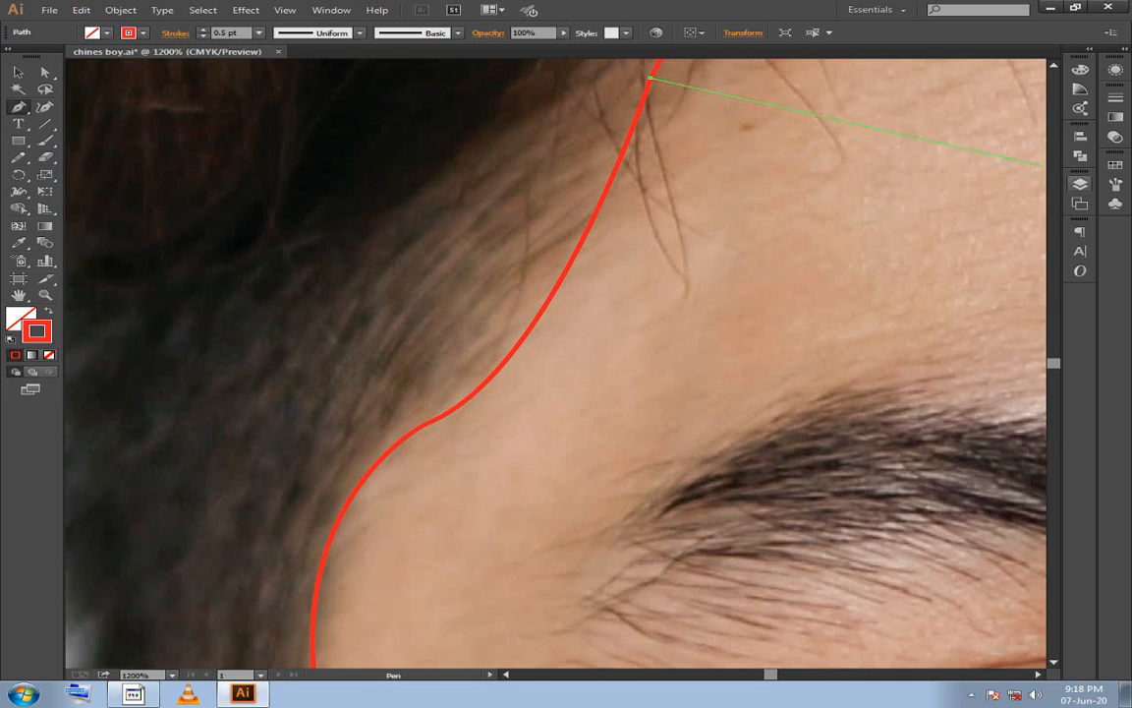
pyautogui.click(1080, 184)
pyautogui.click(1080, 184)
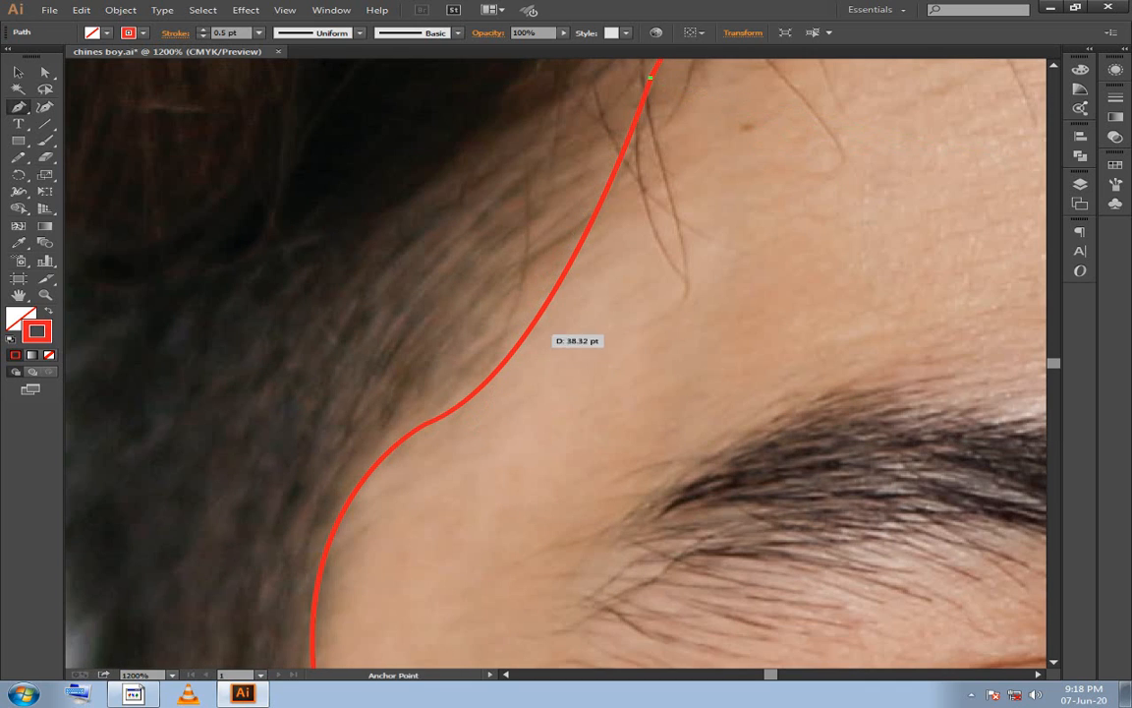
pyautogui.moveTo(550, 344); pyautogui.dragTo(546, 453)
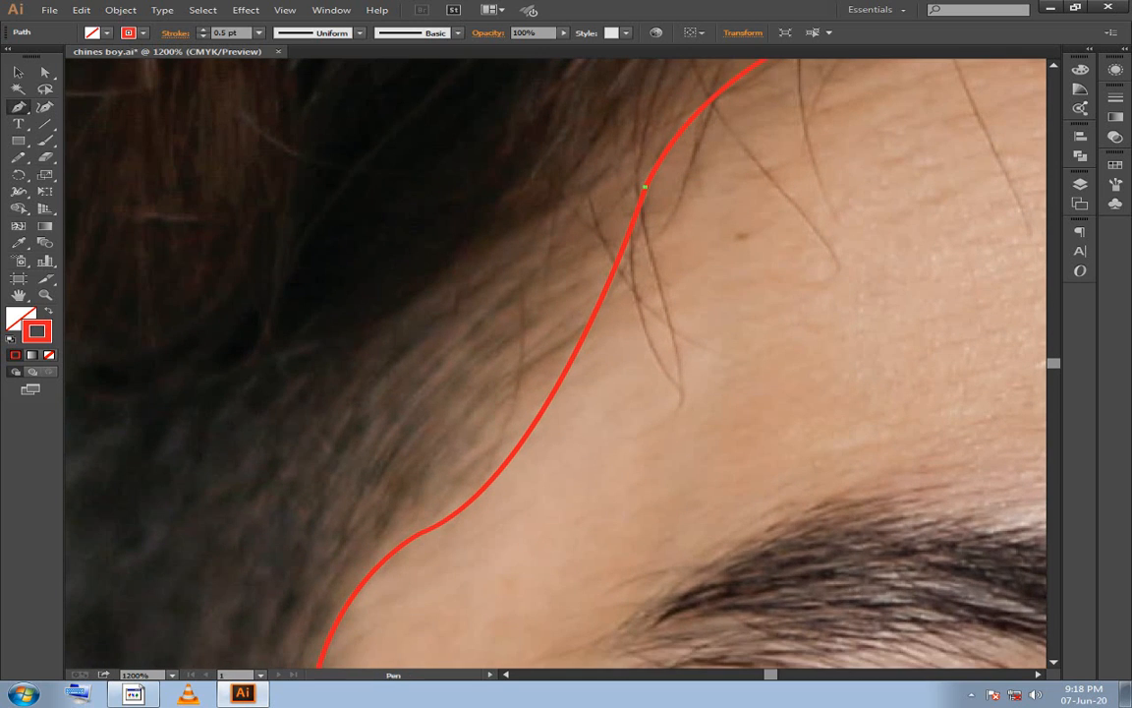
pyautogui.hotkey('ctrl', '-')
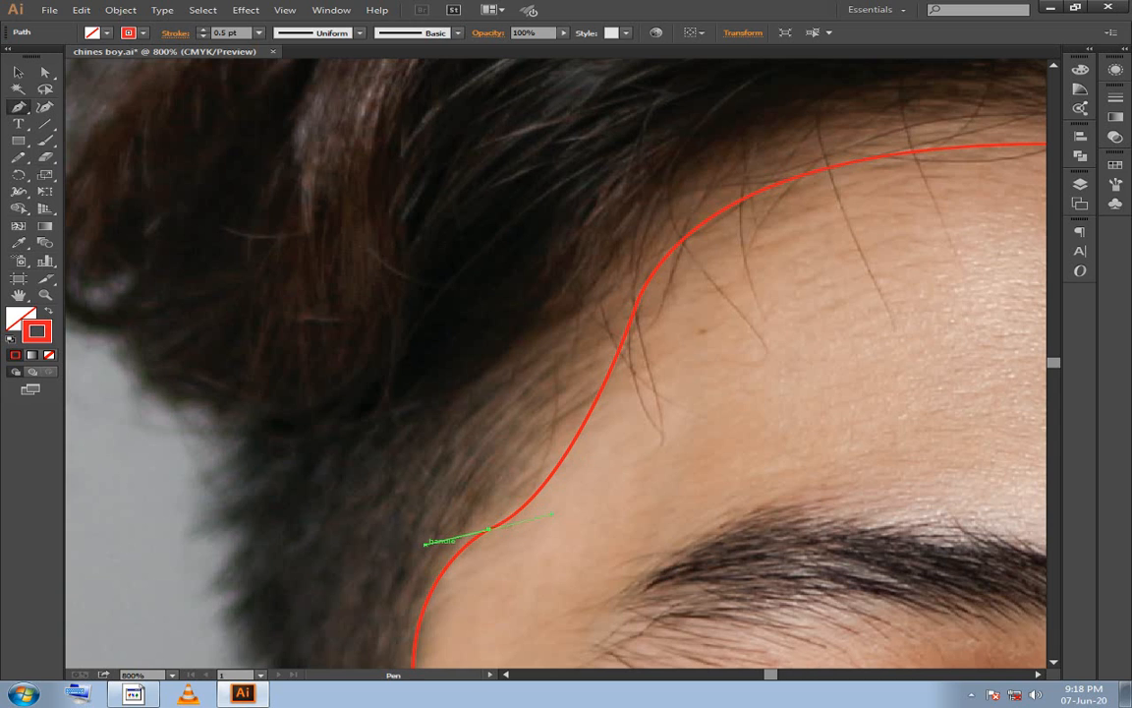
pyautogui.hotkey('ctrl', 'shift', 'a')
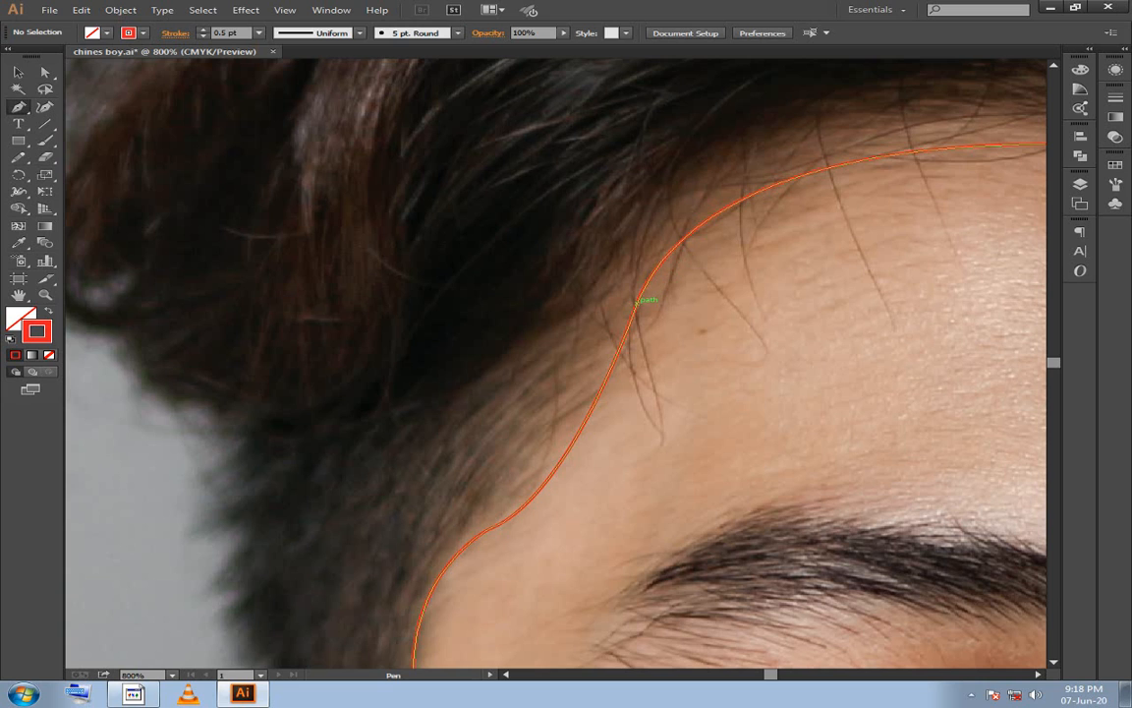
# Start the hair path on the face outline at the temple and curve it down the hairline to the sideburn corner.
pyautogui.click(637, 300)
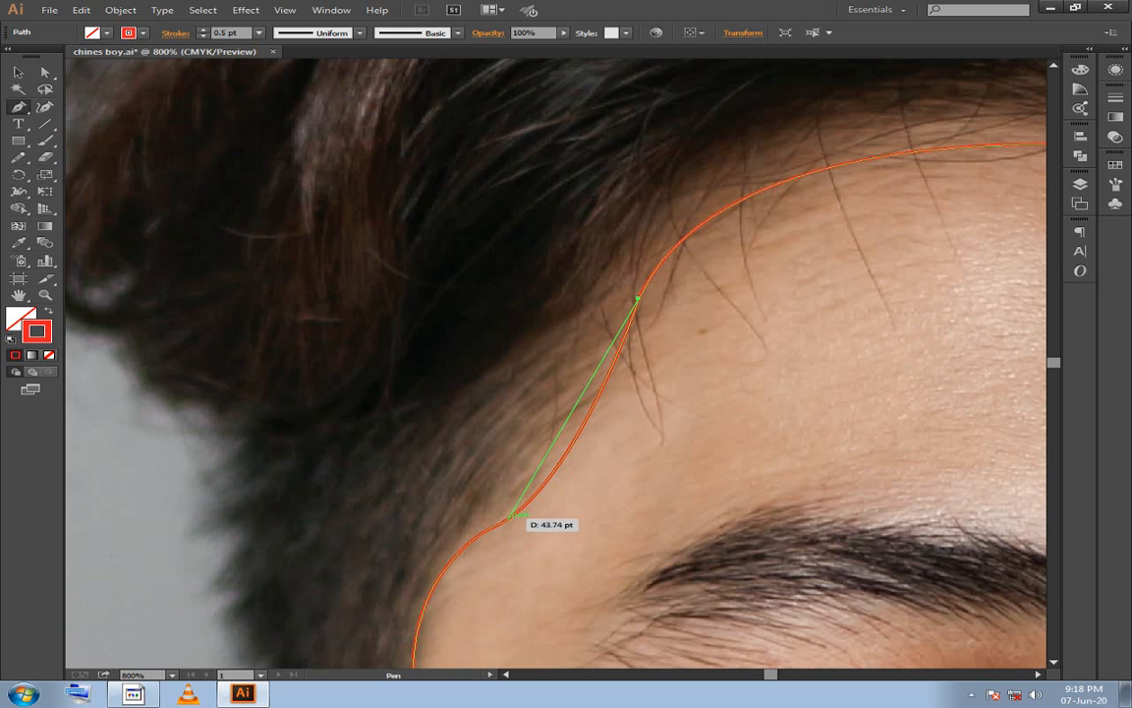
pyautogui.moveTo(489, 530); pyautogui.dragTo(607, 263)
pyautogui.moveTo(383, 454); pyautogui.dragTo(414, 601)
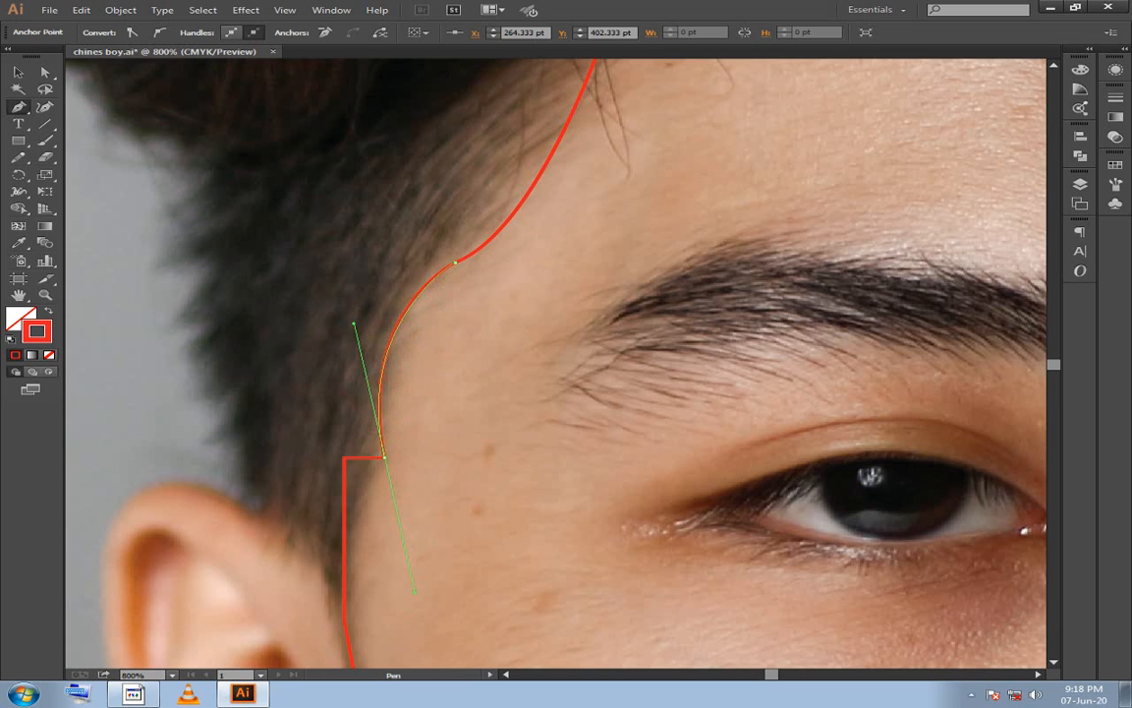
# Try to extend the hair path from the sideburn corner down to the face edge beside the ear, and undo the attempt.
pyautogui.moveTo(414, 593); pyautogui.dragTo(358, 565)
pyautogui.scroll(-3, 363, 538)
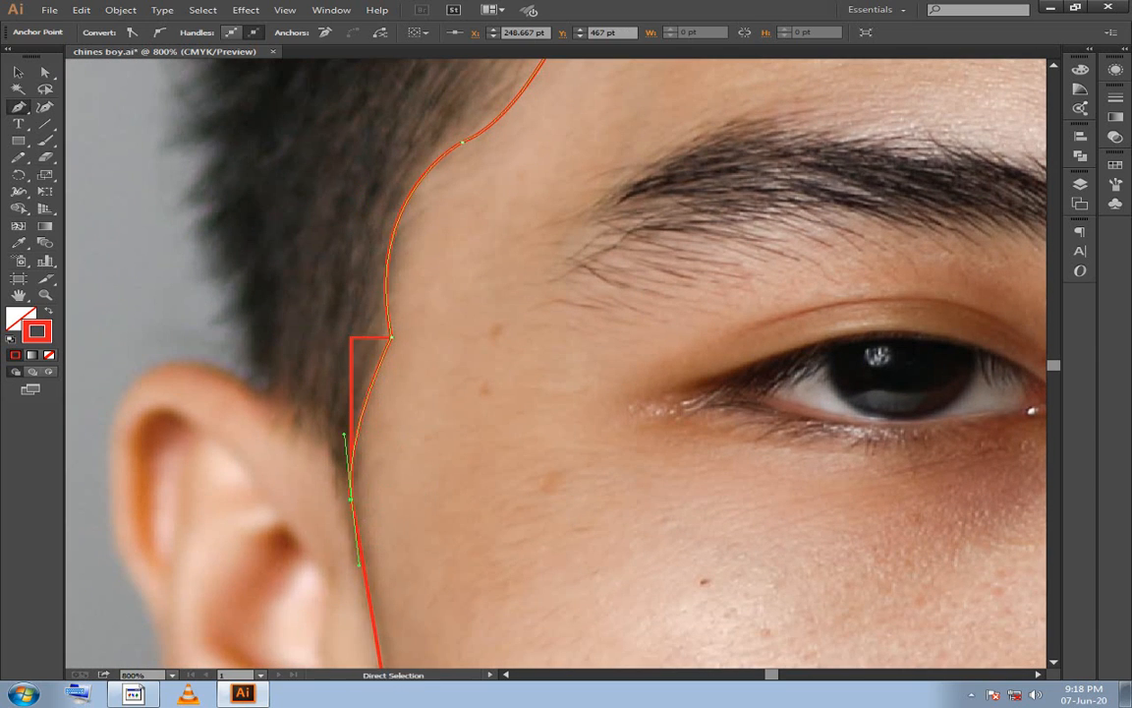
pyautogui.hotkey('ctrl', 'z')
pyautogui.moveTo(391, 337); pyautogui.dragTo(344, 455)
pyautogui.press('space')
pyautogui.moveTo(604, 452); pyautogui.dragTo(594, 329)
pyautogui.hotkey('ctrl', 'z')
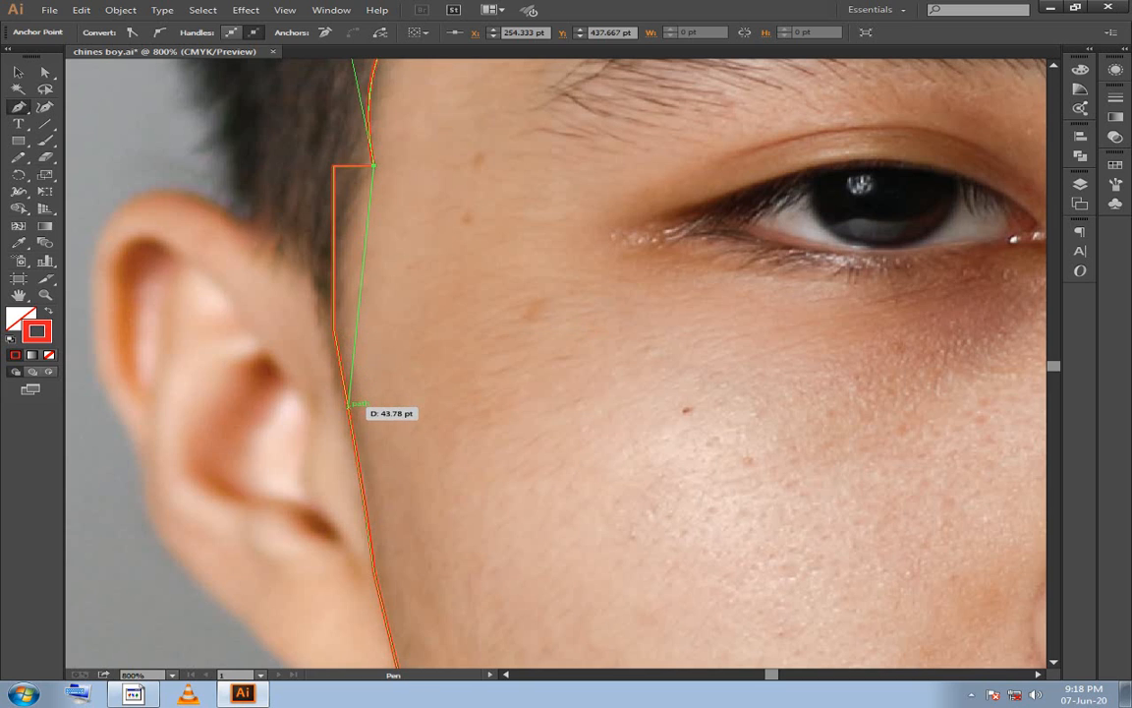
# Curve the hair path from the sideburn corner down to the face edge beside the ear and back up along the ear's upper edge.
pyautogui.moveTo(348, 405); pyautogui.dragTo(374, 572)
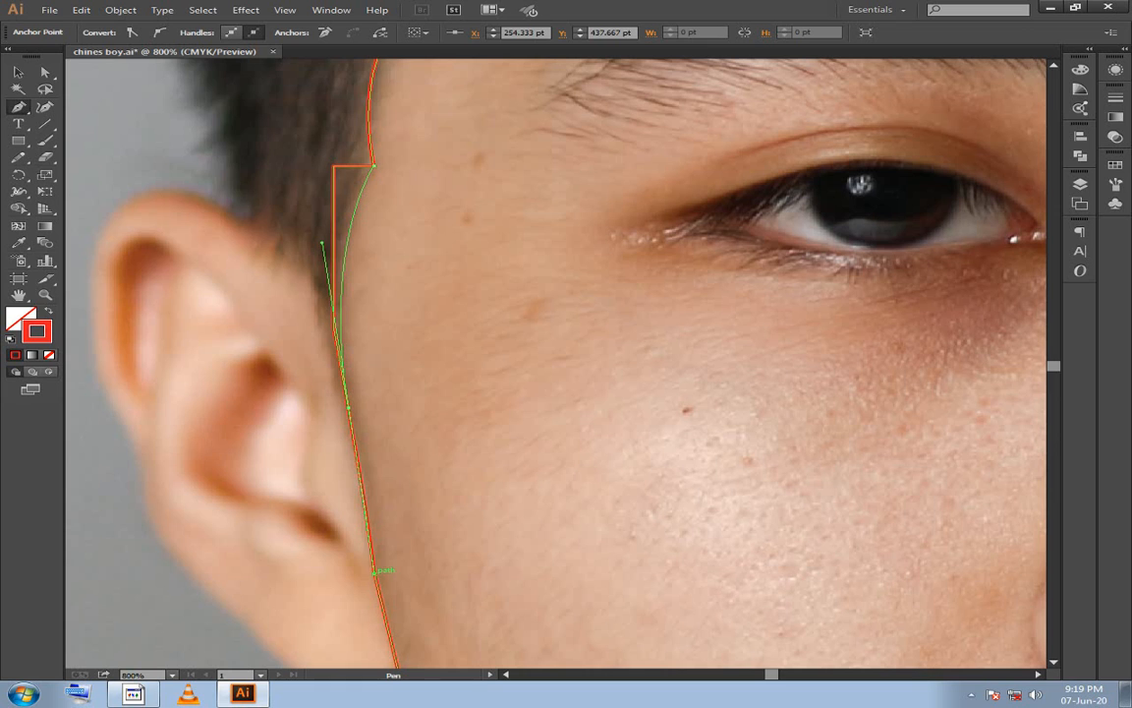
pyautogui.click(347, 405)
pyautogui.moveTo(348, 405); pyautogui.dragTo(518, 377)
pyautogui.moveTo(519, 377); pyautogui.dragTo(314, 127)
pyautogui.hotkey('ctrl', 'z')
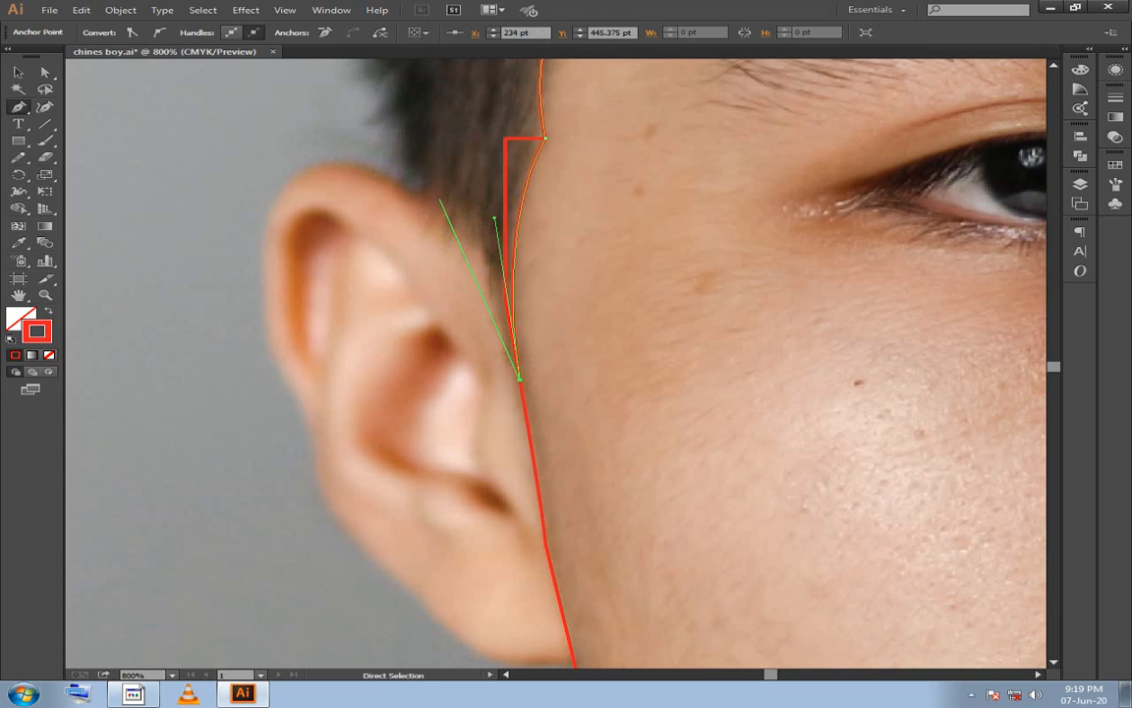
pyautogui.moveTo(519, 377); pyautogui.dragTo(389, 233)
# Trace the short side hair above the ear as a zigzag of spikes running up its outer edge.
pyautogui.moveTo(389, 201); pyautogui.dragTo(399, 306)
pyautogui.moveTo(401, 305); pyautogui.dragTo(400, 288)
pyautogui.moveTo(360, 293); pyautogui.dragTo(381, 298)
pyautogui.moveTo(401, 287); pyautogui.dragTo(379, 252)
pyautogui.moveTo(352, 259); pyautogui.dragTo(374, 222)
pyautogui.click(326, 229)
pyautogui.moveTo(377, 176); pyautogui.dragTo(380, 202)
pyautogui.click(380, 203)
pyautogui.click(367, 185)
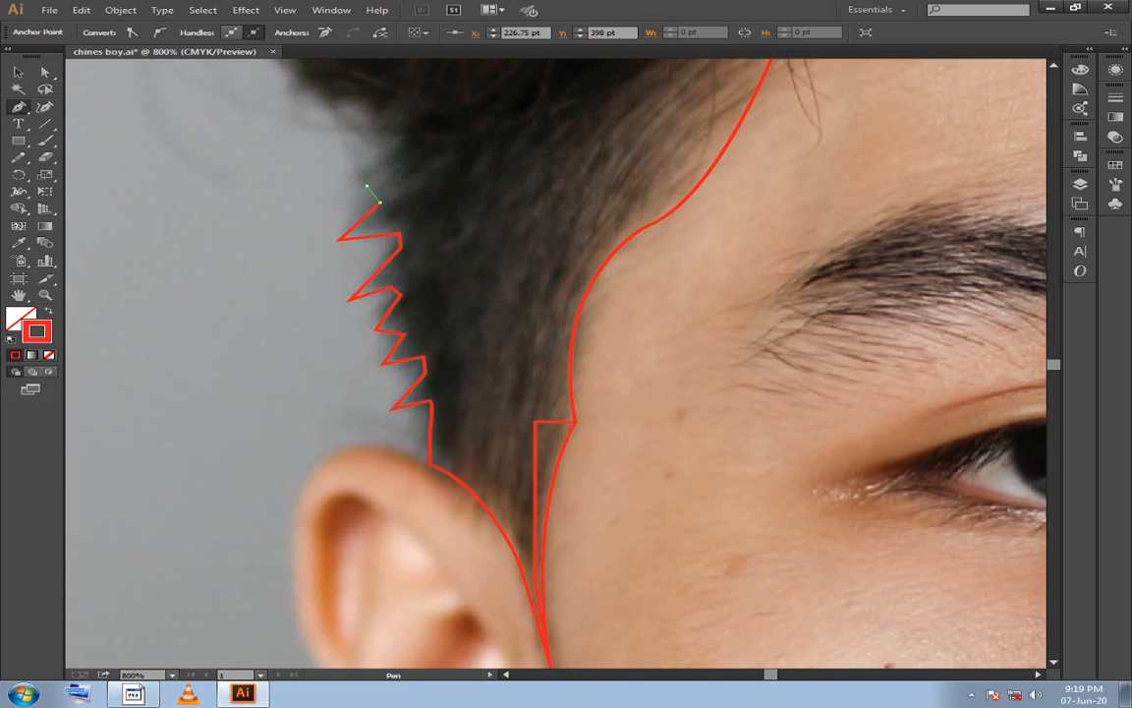
pyautogui.click(334, 191)
pyautogui.click(384, 152)
# Continue the hair path with curves around the underside and outer edge of the large side curl.
pyautogui.moveTo(385, 153); pyautogui.dragTo(393, 295)
pyautogui.scroll(1, 422, 304)
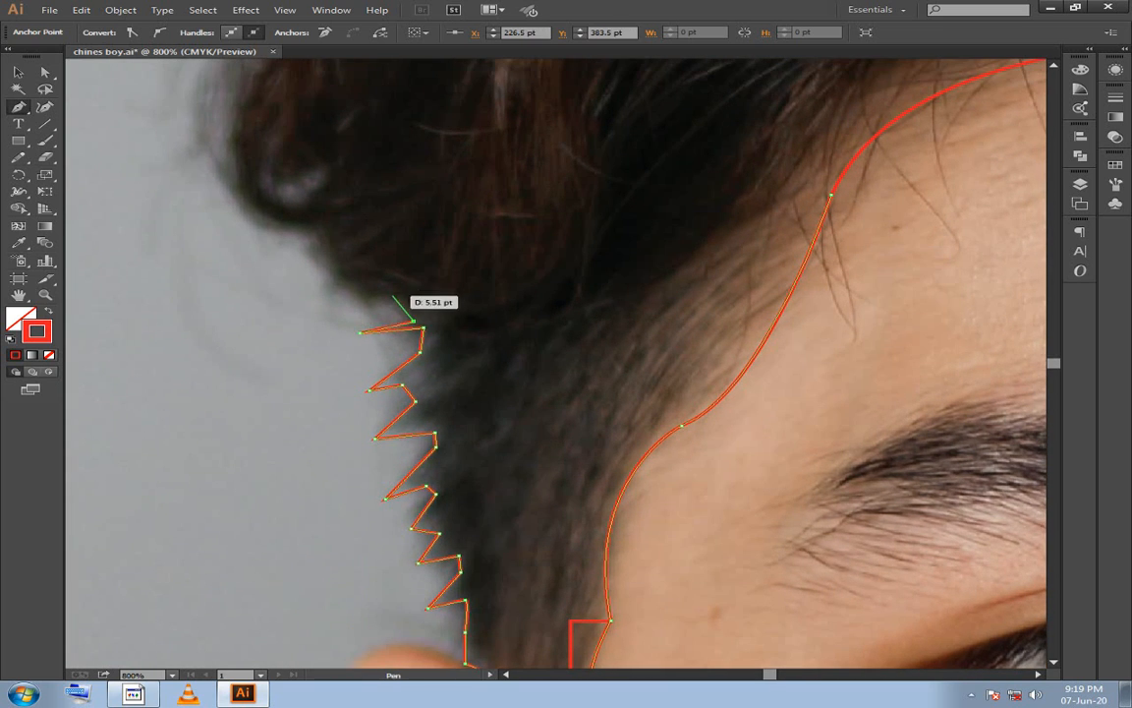
pyautogui.moveTo(311, 236); pyautogui.dragTo(380, 429)
pyautogui.moveTo(342, 195); pyautogui.dragTo(397, 154)
pyautogui.hotkey('ctrl', '-')
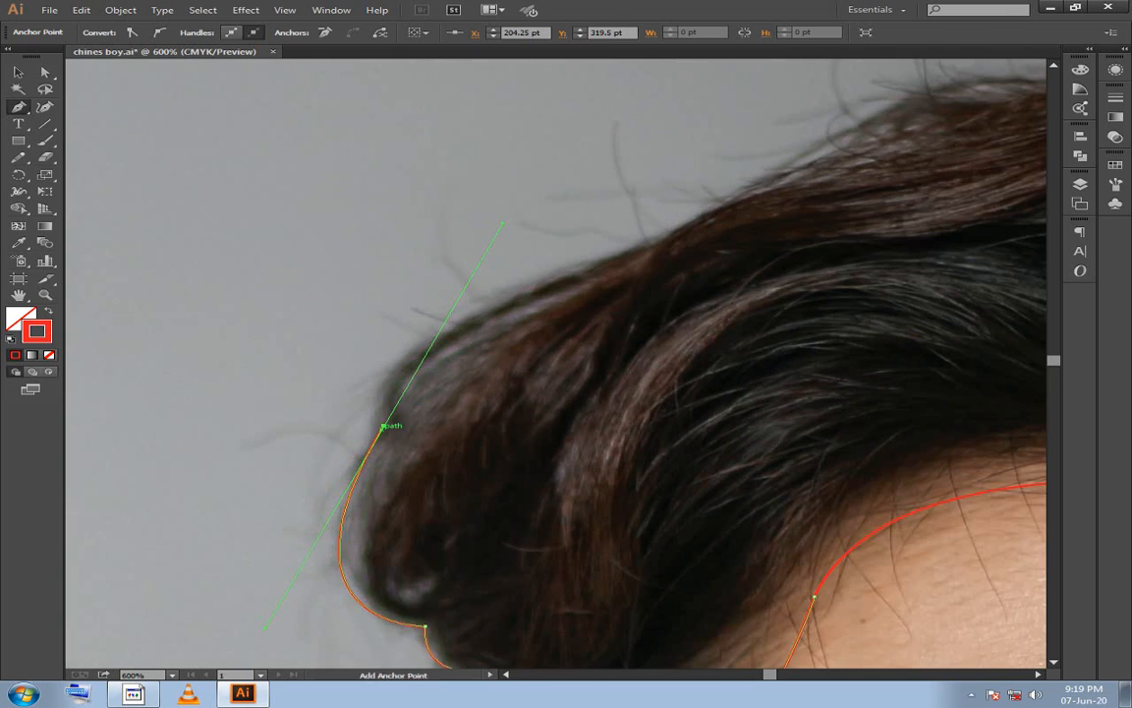
# Curve the hair path over the top of the side curl and up the hair's sloping upper edge, ending in corner anchor points.
pyautogui.moveTo(660, 276); pyautogui.dragTo(880, 185)
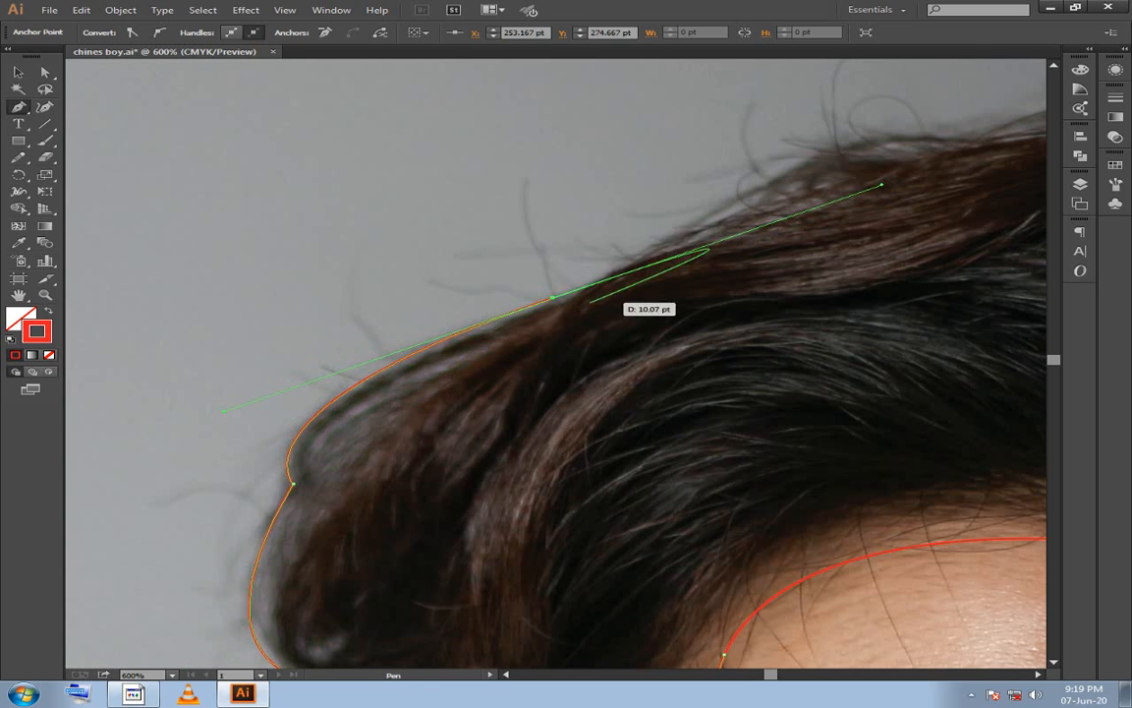
pyautogui.click(553, 298)
pyautogui.press('space')
pyautogui.moveTo(553, 298); pyautogui.dragTo(345, 415)
pyautogui.moveTo(589, 284); pyautogui.dragTo(653, 233)
pyautogui.click(589, 284)
# Curve the hair path along the crown's upper edge and add a short straight segment up to the first tuft's tip.
pyautogui.moveTo(902, 252); pyautogui.dragTo(926, 265)
pyautogui.hotkey('ctrl', 'z')
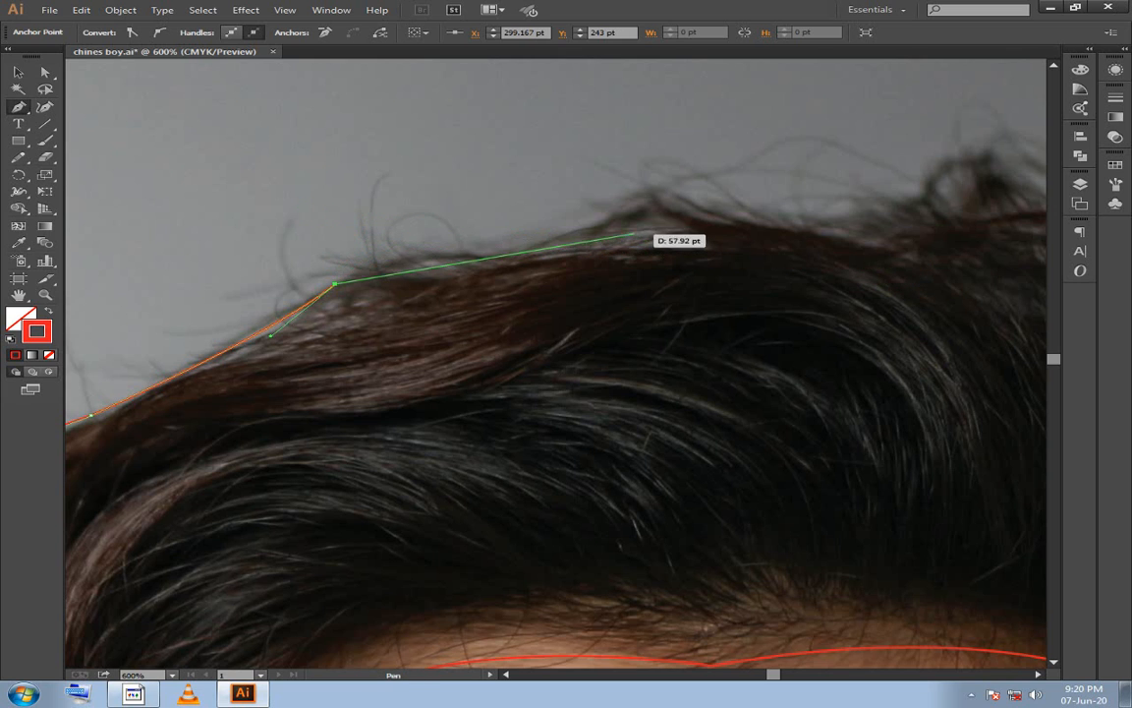
pyautogui.moveTo(625, 231); pyautogui.dragTo(871, 234)
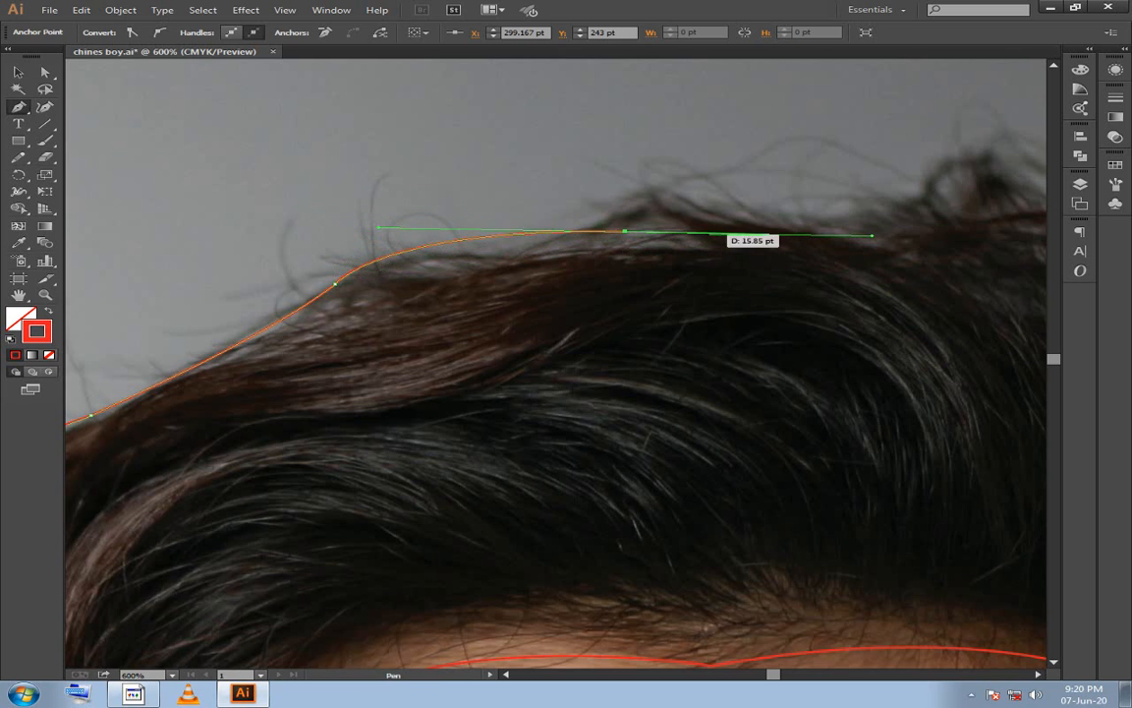
pyautogui.click(625, 230)
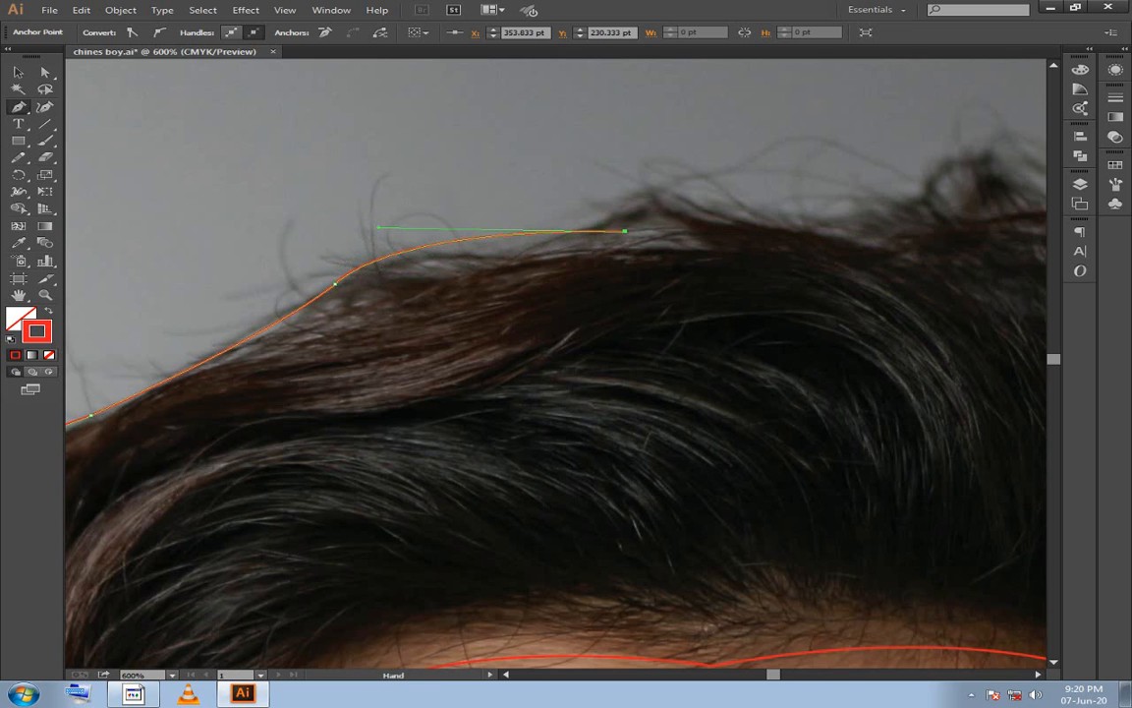
pyautogui.moveTo(838, 229); pyautogui.dragTo(660, 240)
pyautogui.click(466, 206)
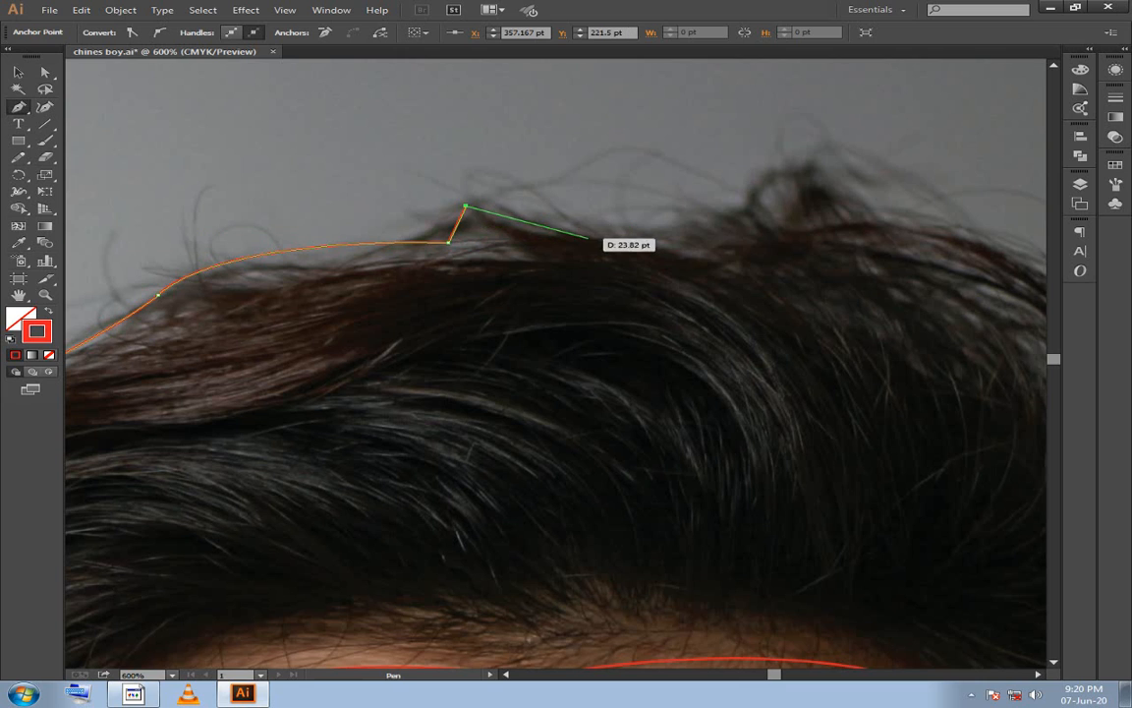
# Try to continue the hair path from the first tuft across the crown, and undo the added anchor points.
pyautogui.moveTo(688, 244); pyautogui.dragTo(794, 252)
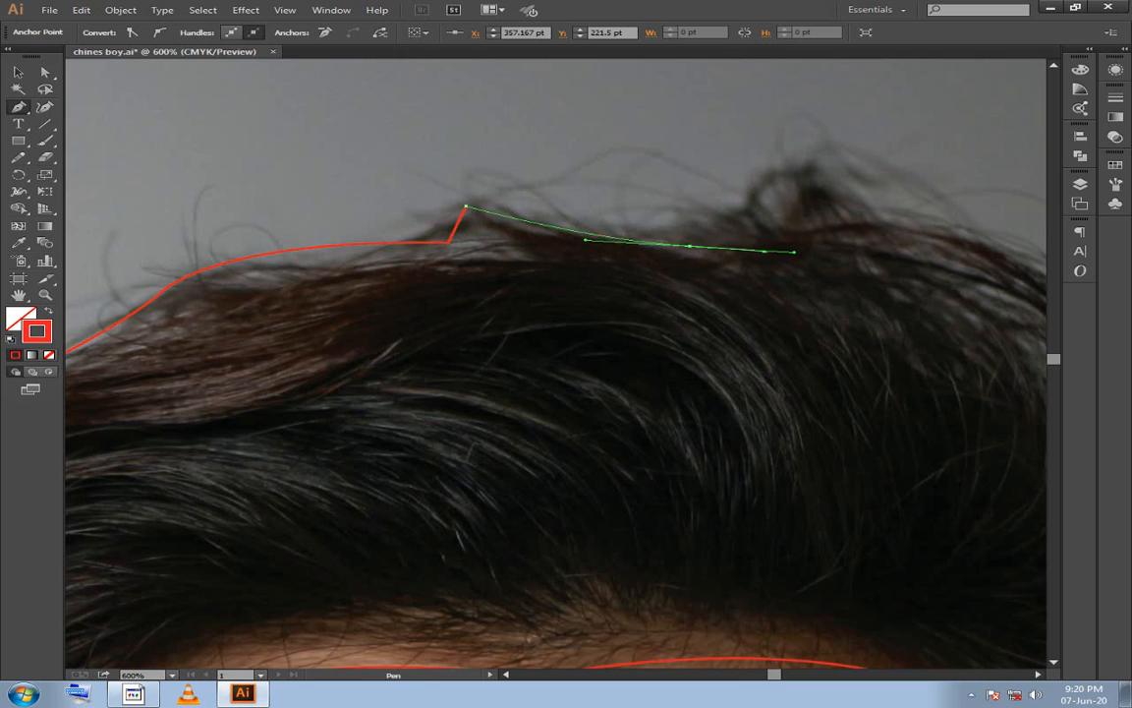
pyautogui.click(689, 245)
pyautogui.moveTo(698, 324); pyautogui.dragTo(469, 208)
pyautogui.hotkey('alt', 'space')
pyautogui.press('Escape')
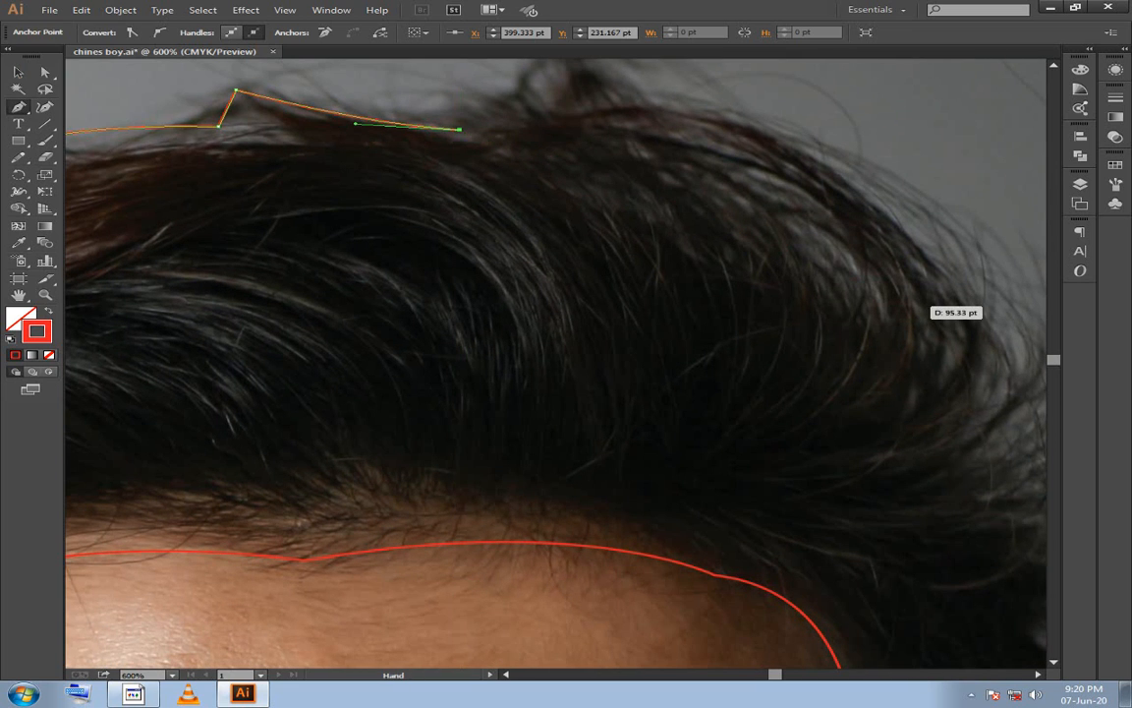
pyautogui.moveTo(552, 232); pyautogui.dragTo(762, 385)
pyautogui.click(616, 302)
pyautogui.hotkey('ctrl', 'z')
pyautogui.hotkey('ctrl', 'z')
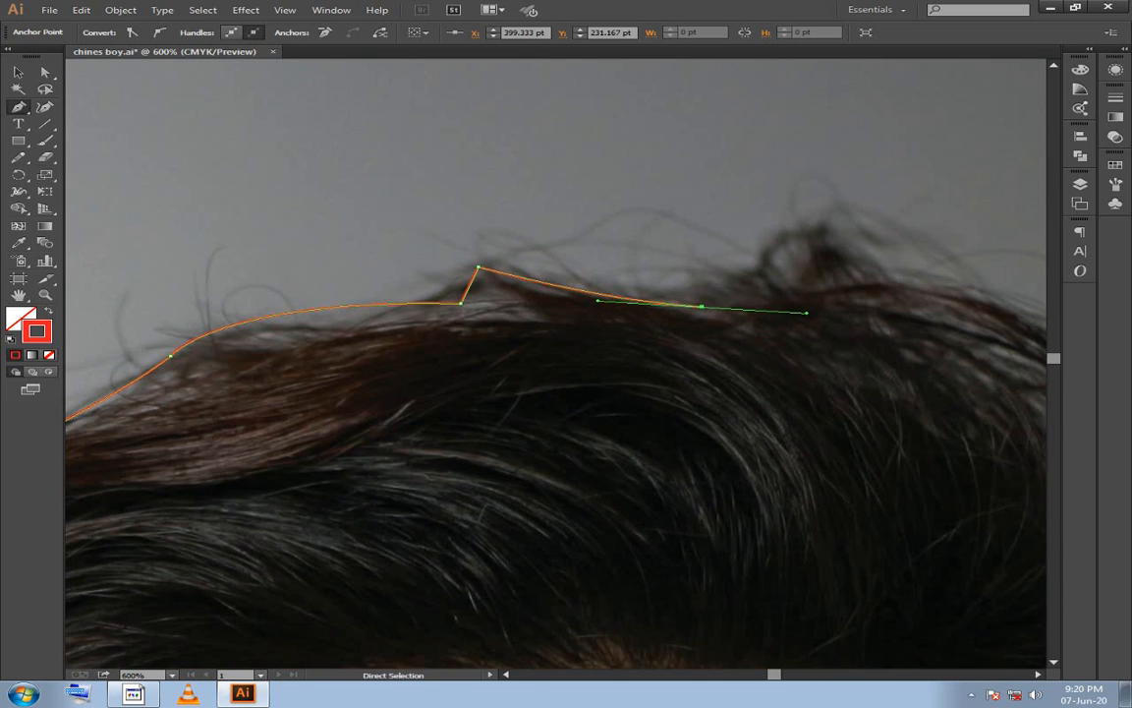
pyautogui.hotkey('ctrl', 'z')
# Extend the hair path with a curve from the first tuft's tip along the crown, ending in a corner anchor point.
pyautogui.moveTo(807, 312); pyautogui.dragTo(835, 334)
pyautogui.moveTo(715, 303); pyautogui.dragTo(835, 334)
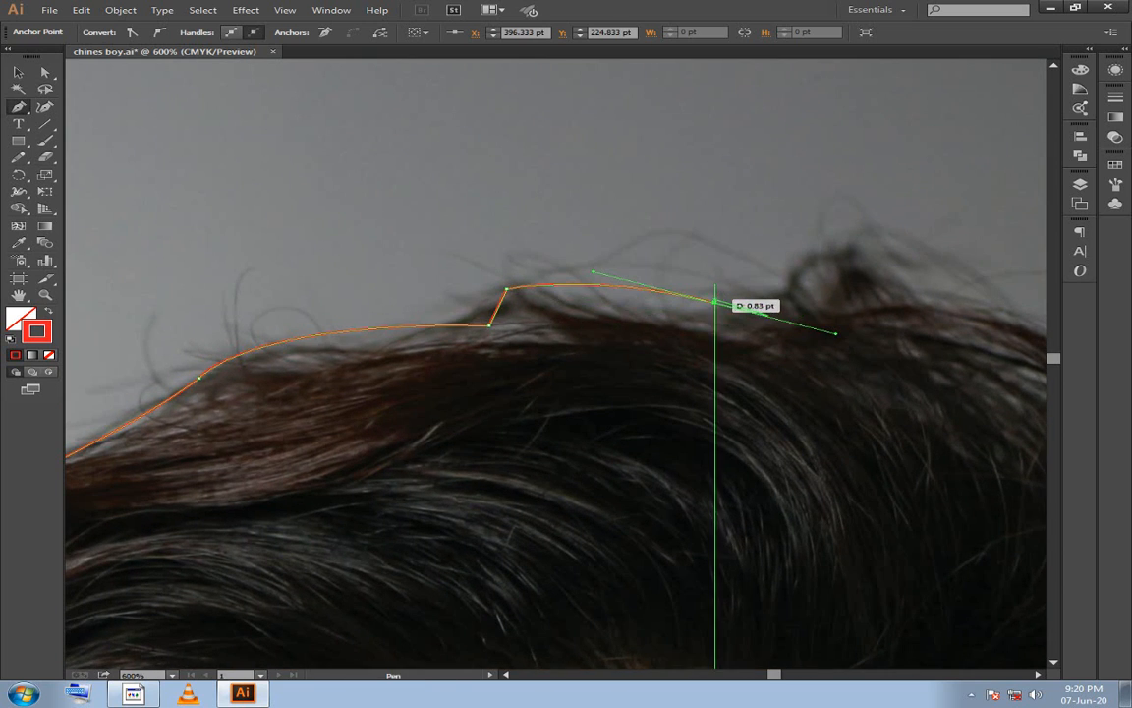
pyautogui.click(715, 301)
# Curve the hair path over the rest of the crown and down its rounded end, ending in a corner anchor point.
pyautogui.moveTo(742, 309); pyautogui.dragTo(571, 245)
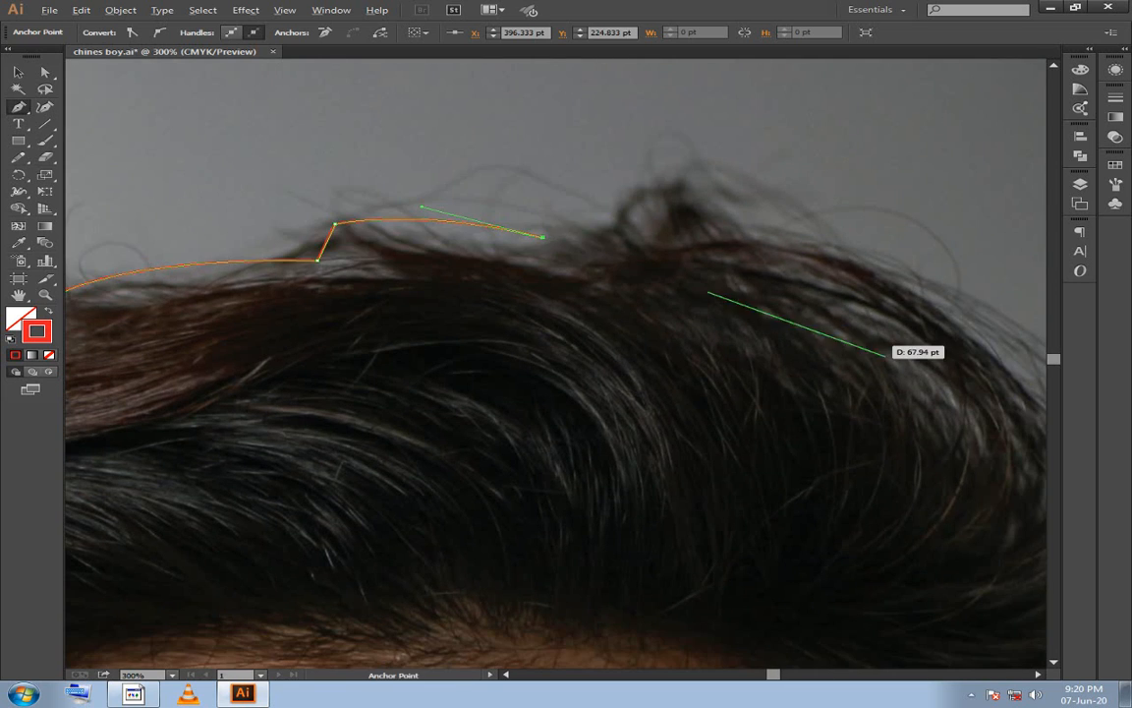
pyautogui.scroll(-2, 882, 354)
pyautogui.moveTo(886, 438); pyautogui.dragTo(793, 603)
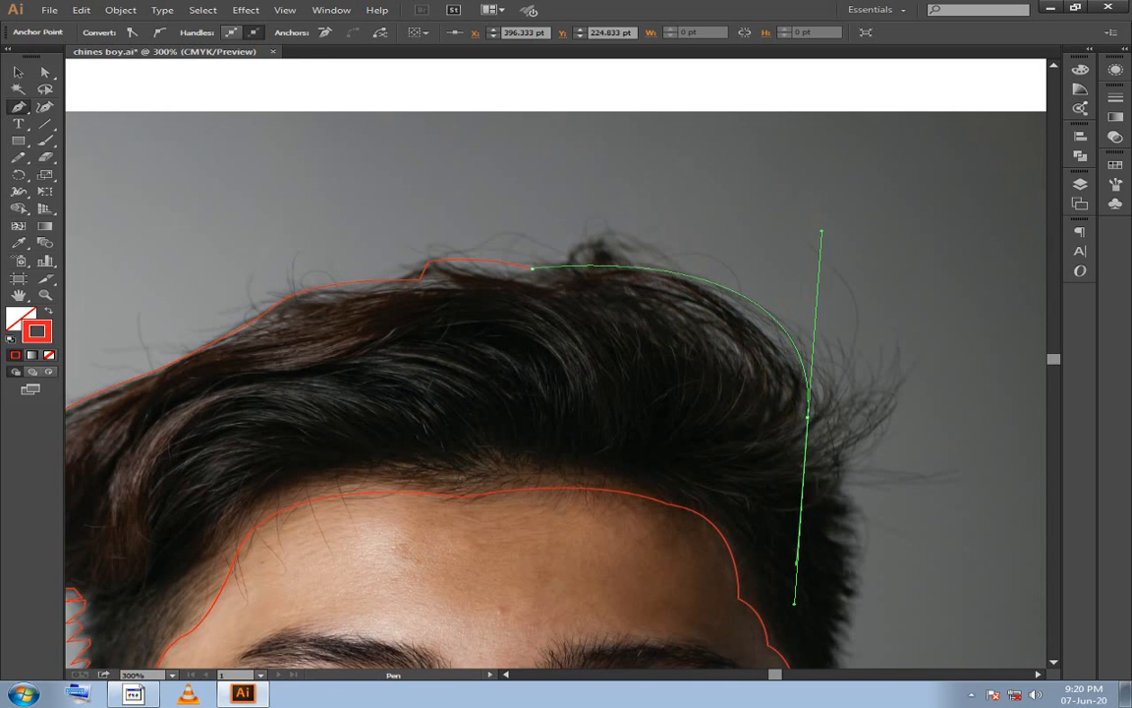
pyautogui.hotkey('ctrl', 'z')
pyautogui.moveTo(828, 444); pyautogui.dragTo(778, 629)
pyautogui.click(828, 385)
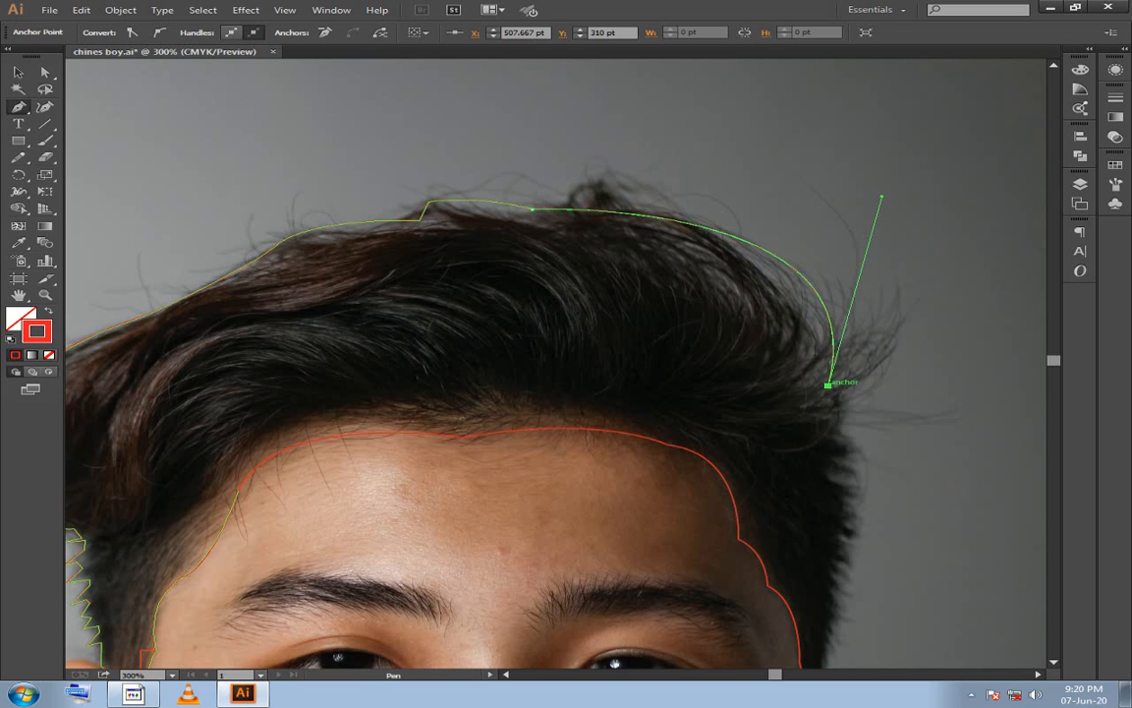
# Add a short curve down the side hair below the crown and a short straight segment inward to start the jagged edge.
pyautogui.moveTo(829, 385); pyautogui.dragTo(873, 477)
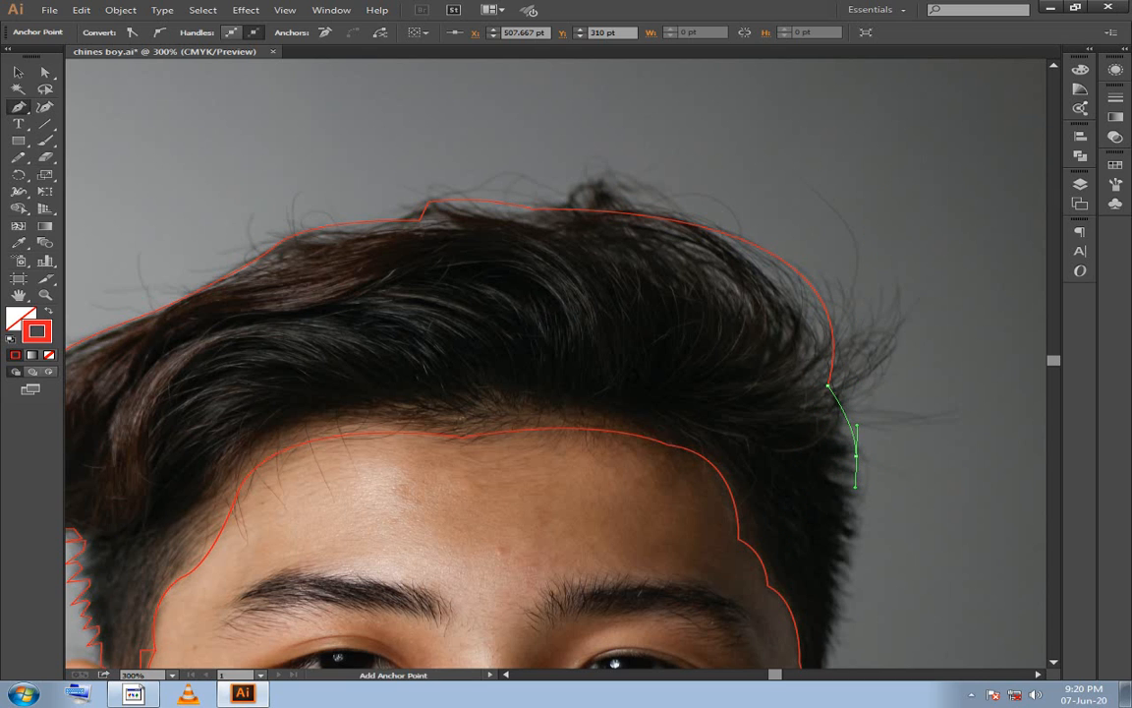
pyautogui.moveTo(856, 456); pyautogui.dragTo(832, 490)
pyautogui.moveTo(832, 490); pyautogui.dragTo(824, 453)
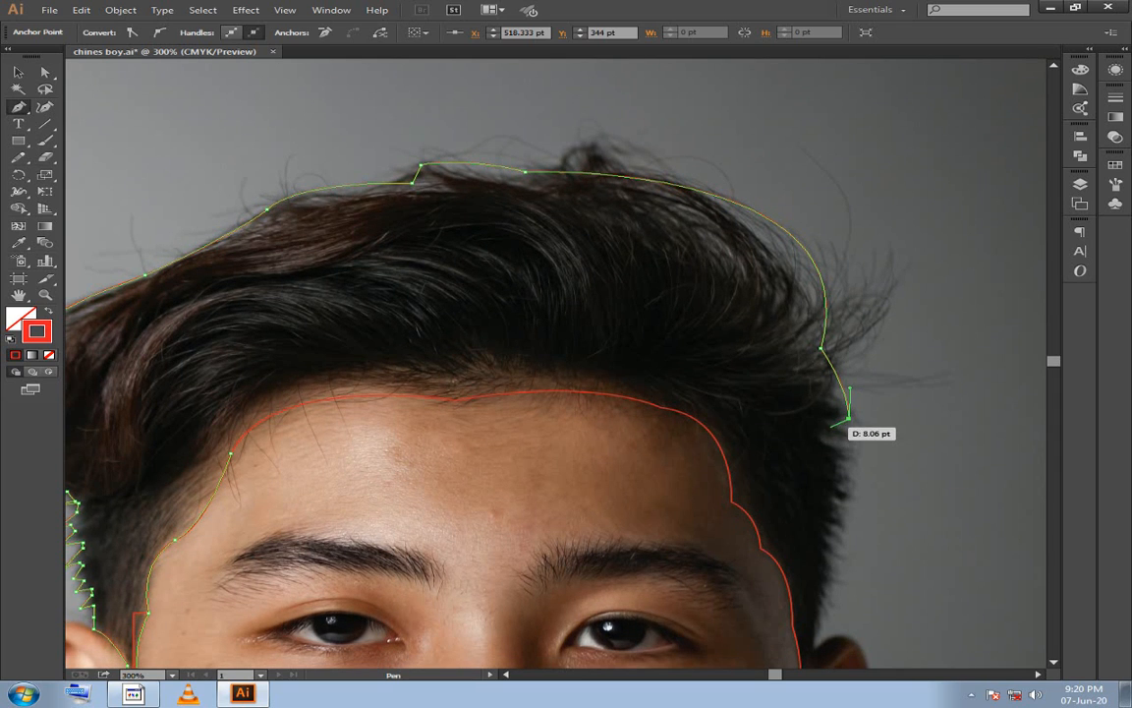
pyautogui.click(829, 423)
pyautogui.scroll(1, 850, 443)
pyautogui.press('super')
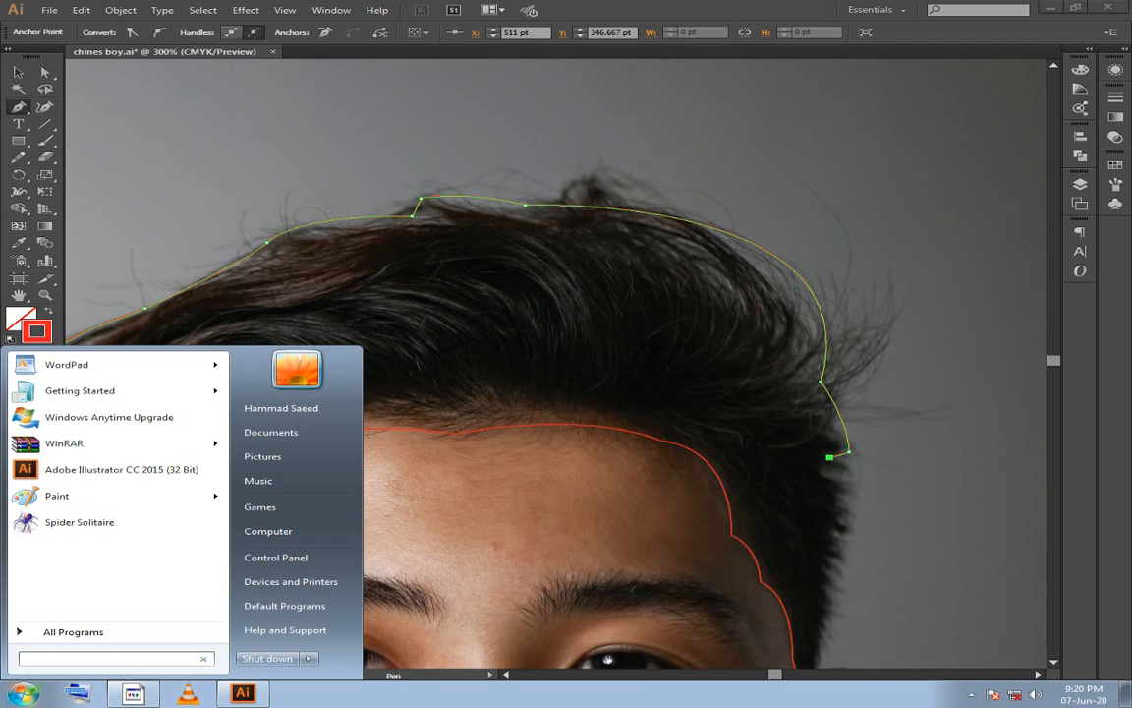
pyautogui.press('super')
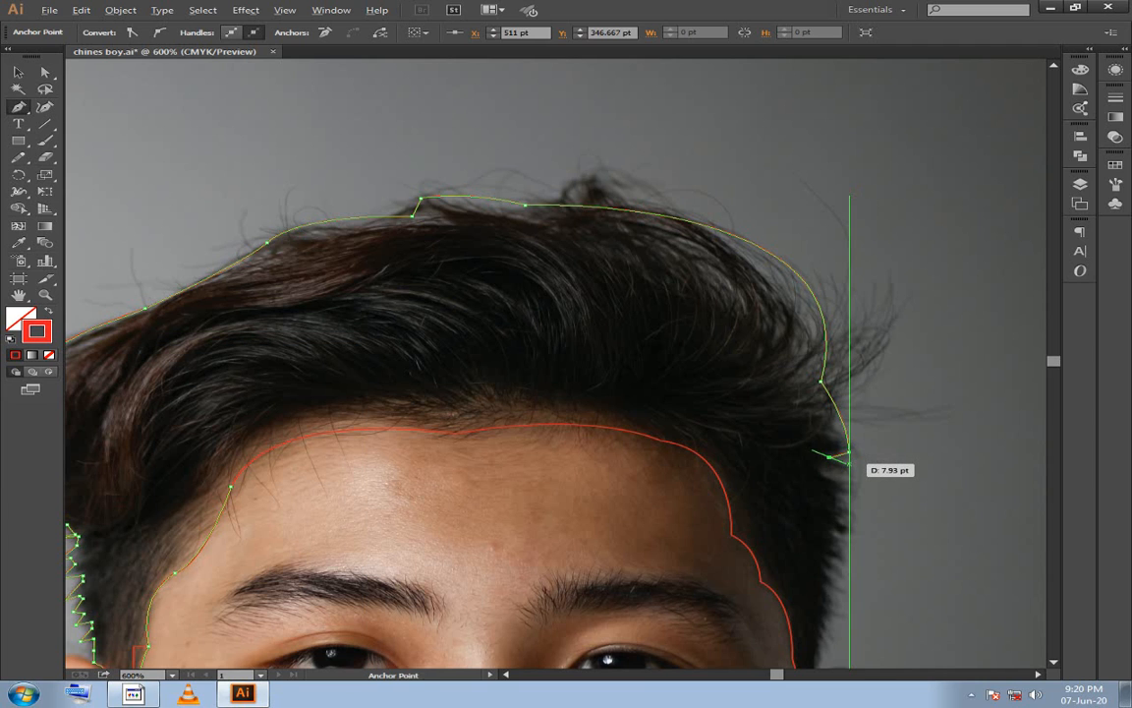
# Trace the upper spikes of the side hair with zigzag segments between the hair tips and the notches.
pyautogui.scroll(2, 848, 460)
pyautogui.click(814, 444)
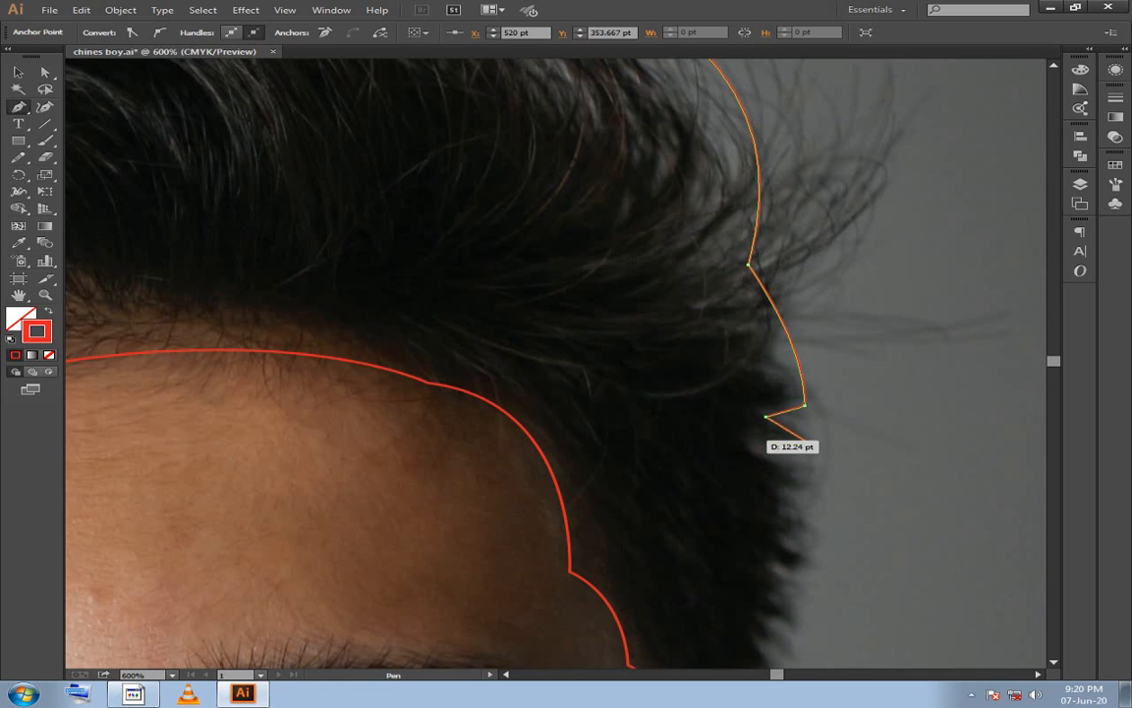
pyautogui.click(749, 440)
pyautogui.click(838, 482)
pyautogui.hotkey('ctrl', 'z')
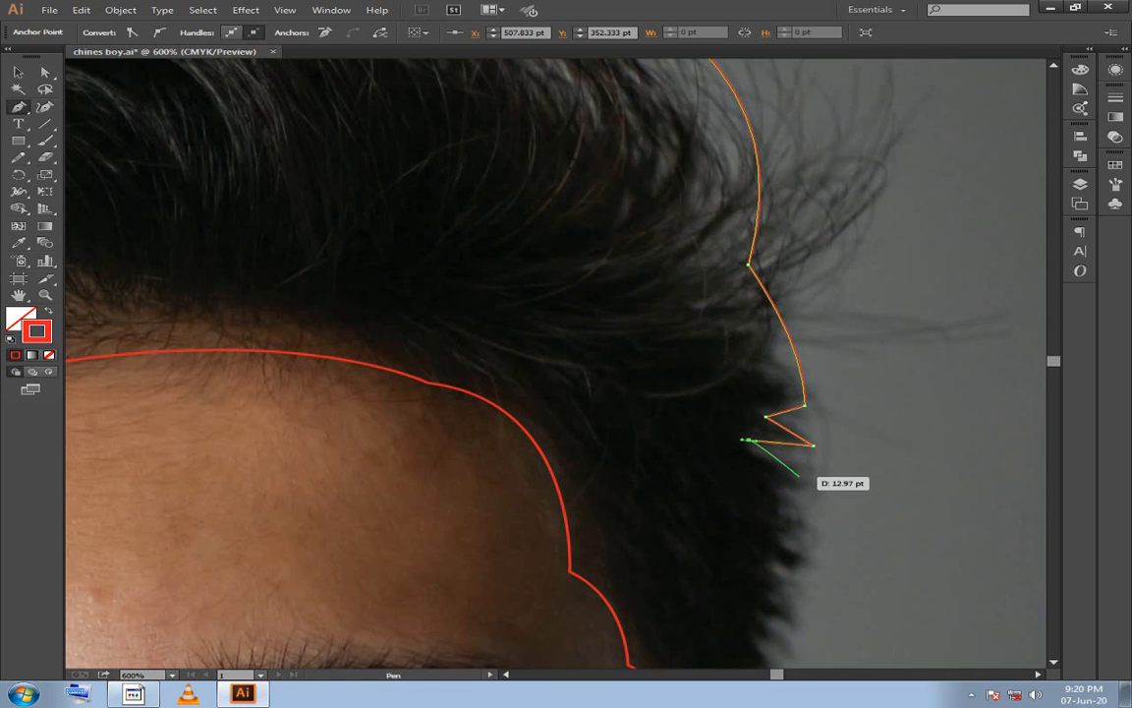
pyautogui.click(799, 477)
pyautogui.click(819, 485)
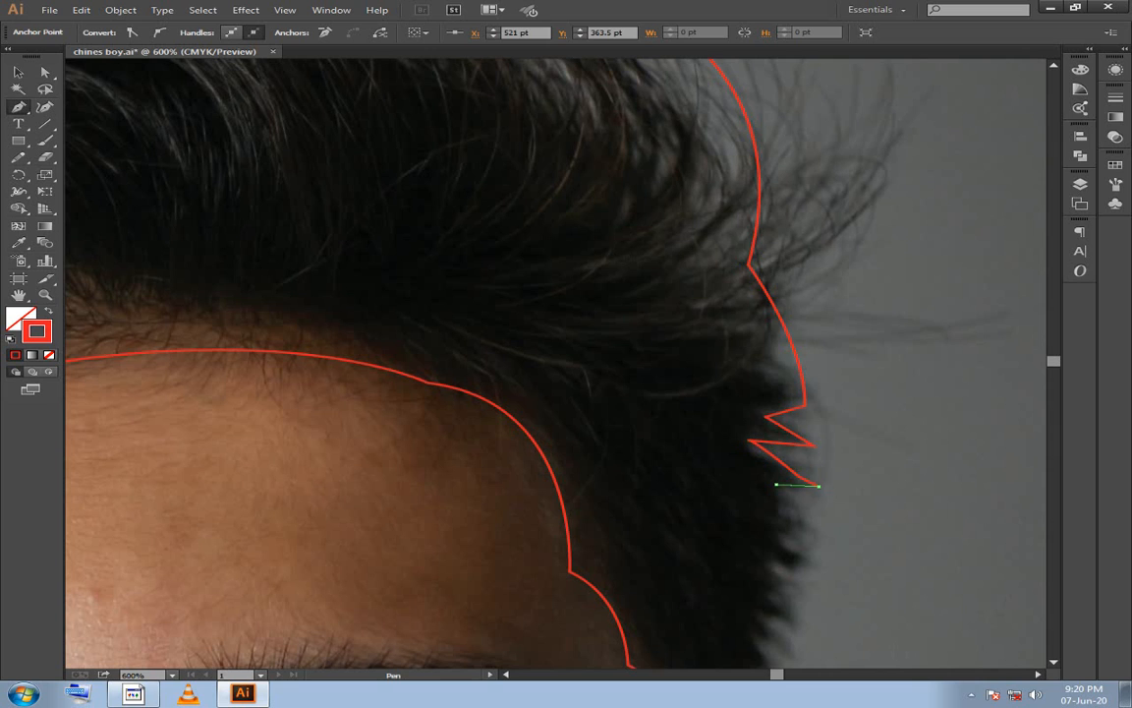
pyautogui.click(775, 484)
pyautogui.click(782, 506)
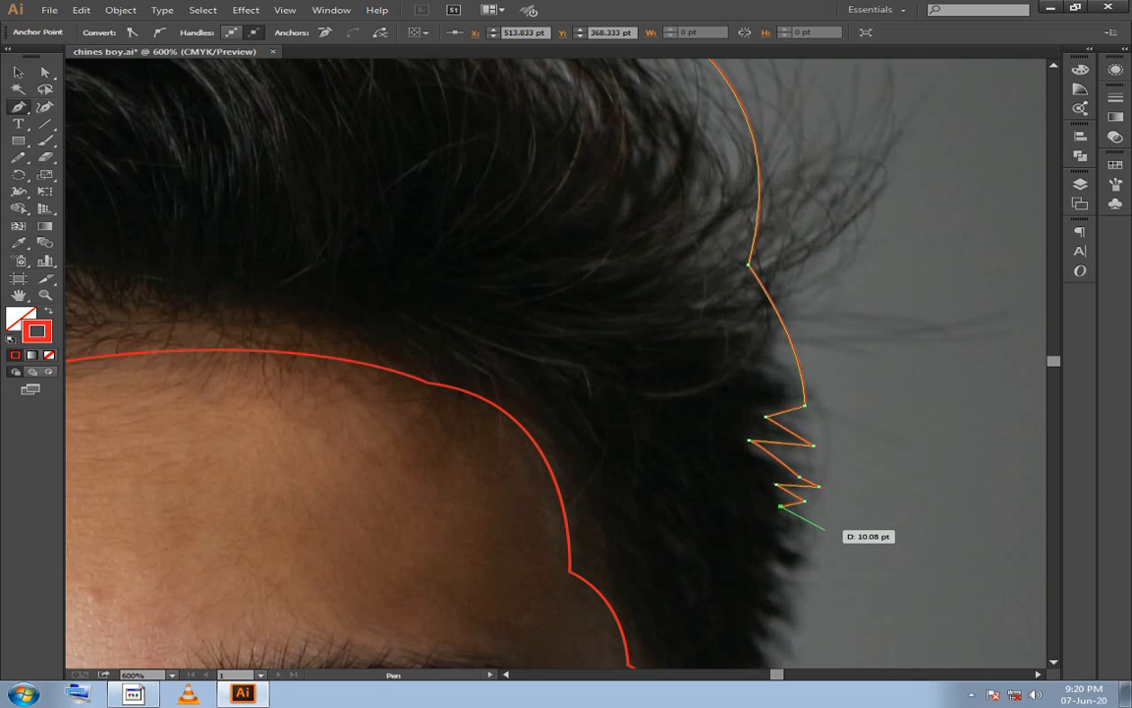
# Continue the zigzag outline through the middle spikes of the side hair, down to just above eyebrow level.
pyautogui.moveTo(819, 534); pyautogui.dragTo(821, 544)
pyautogui.click(819, 536)
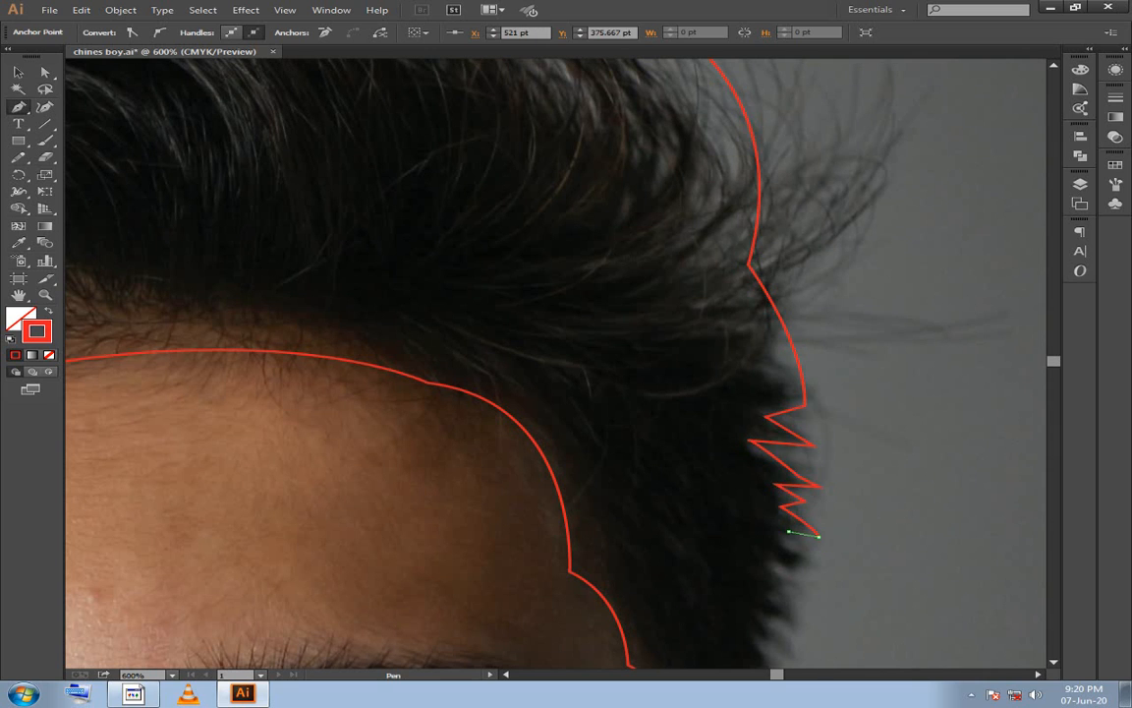
pyautogui.click(782, 544)
pyautogui.click(814, 558)
pyautogui.click(803, 569)
pyautogui.click(771, 561)
pyautogui.click(772, 575)
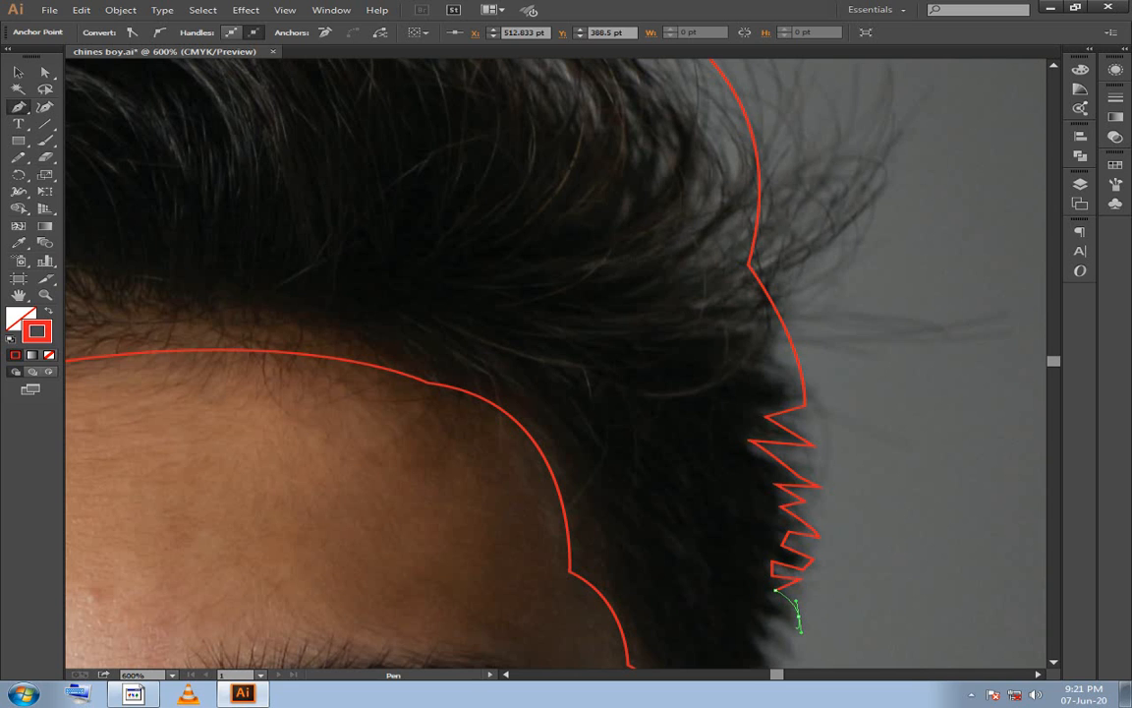
pyautogui.click(798, 614)
pyautogui.click(767, 609)
pyautogui.click(792, 639)
pyautogui.click(760, 635)
# Extend the zigzag outline along the side hair spikes level with the eyebrow.
pyautogui.press('space')
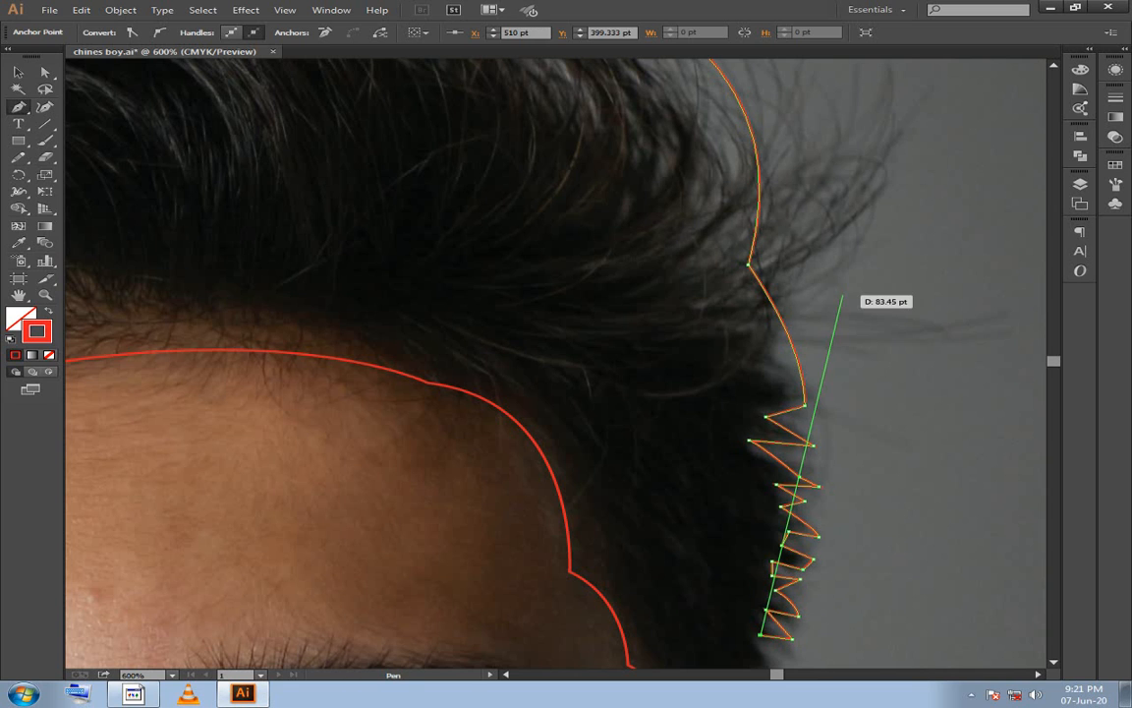
pyautogui.press('space')
pyautogui.moveTo(870, 460); pyautogui.dragTo(863, 364)
pyautogui.moveTo(775, 571); pyautogui.dragTo(796, 404)
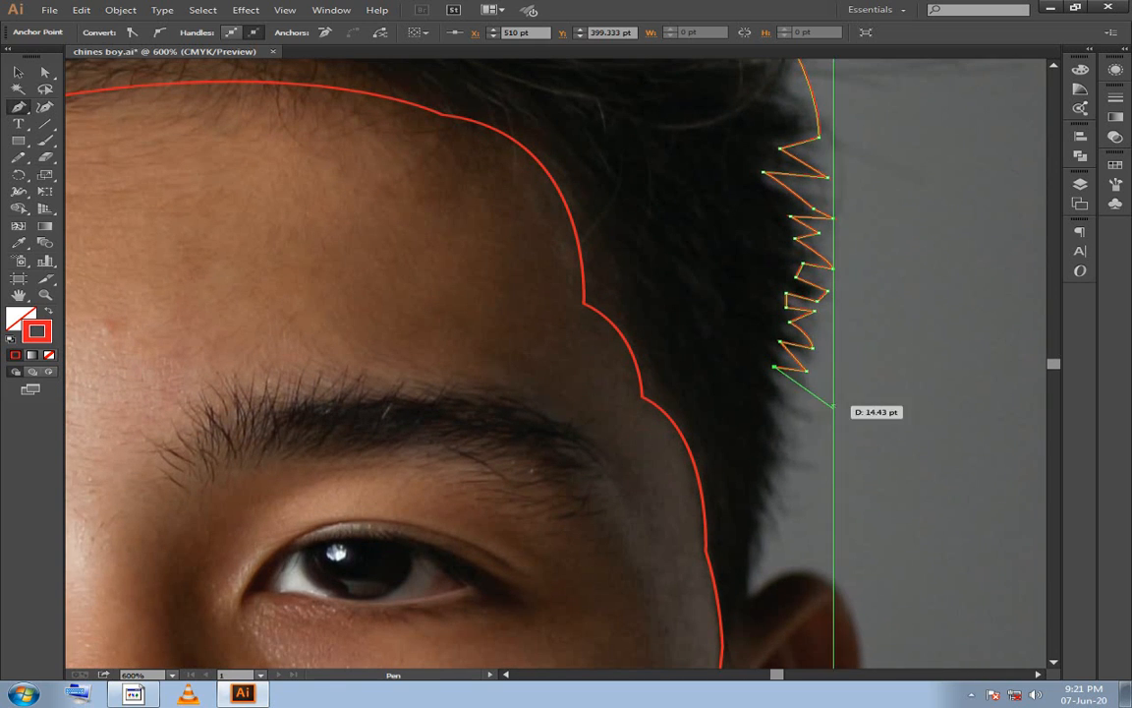
pyautogui.click(769, 395)
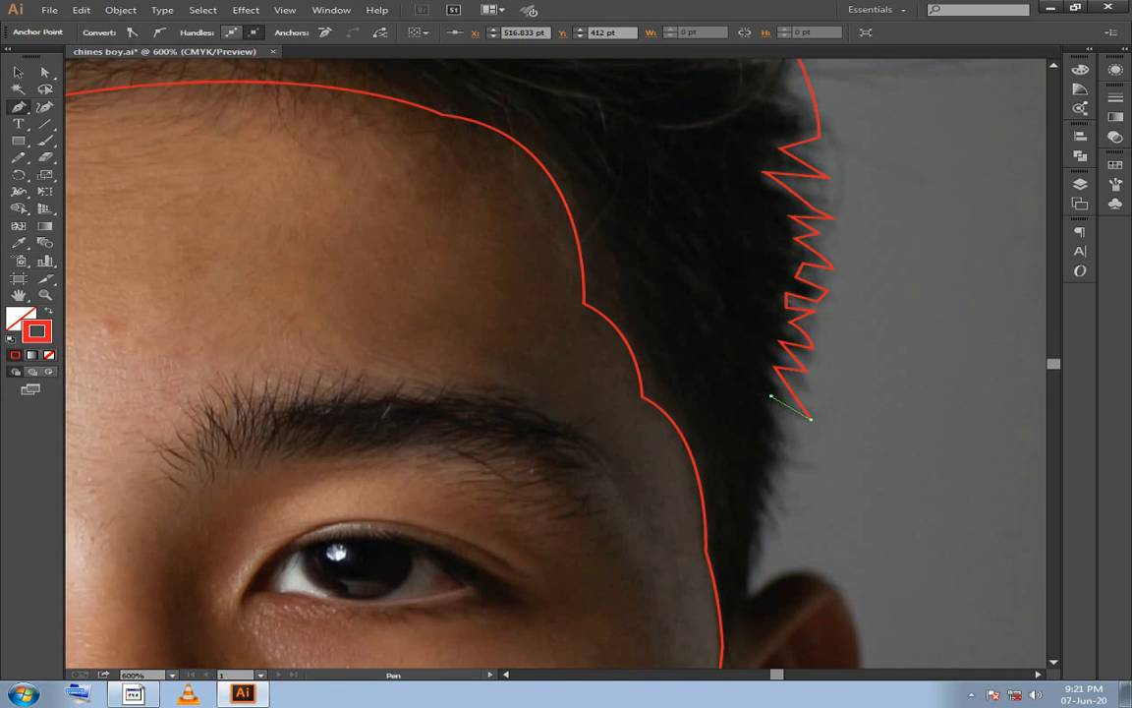
pyautogui.click(810, 419)
pyautogui.click(772, 431)
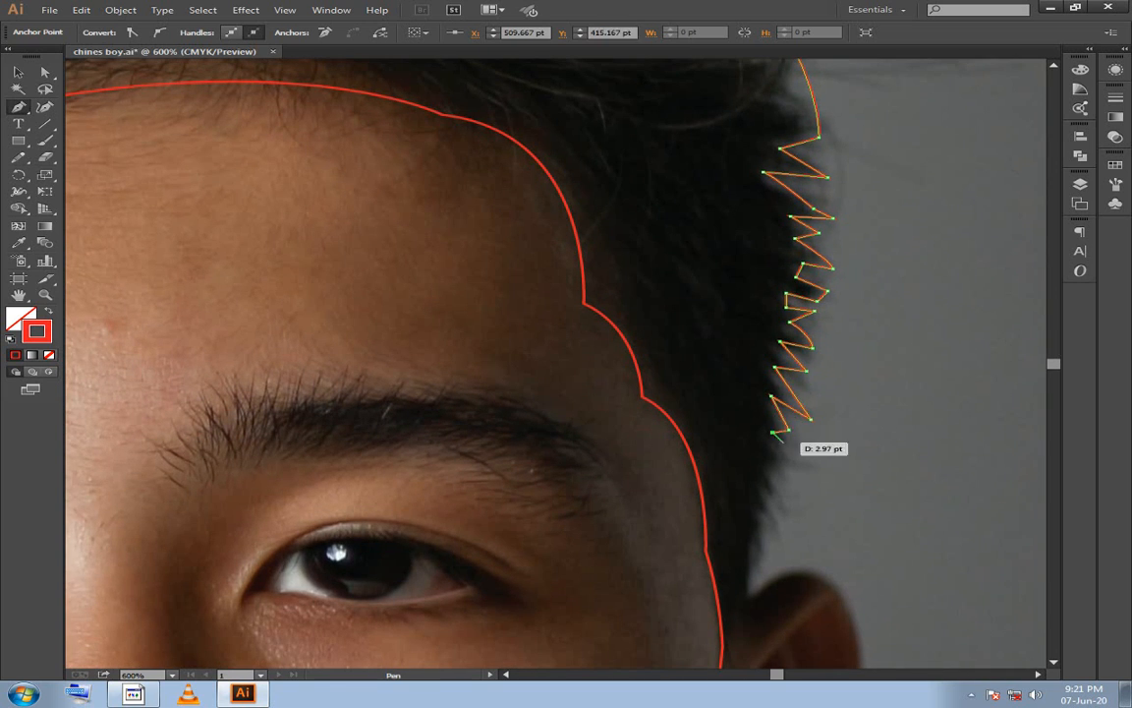
pyautogui.click(804, 462)
pyautogui.click(767, 464)
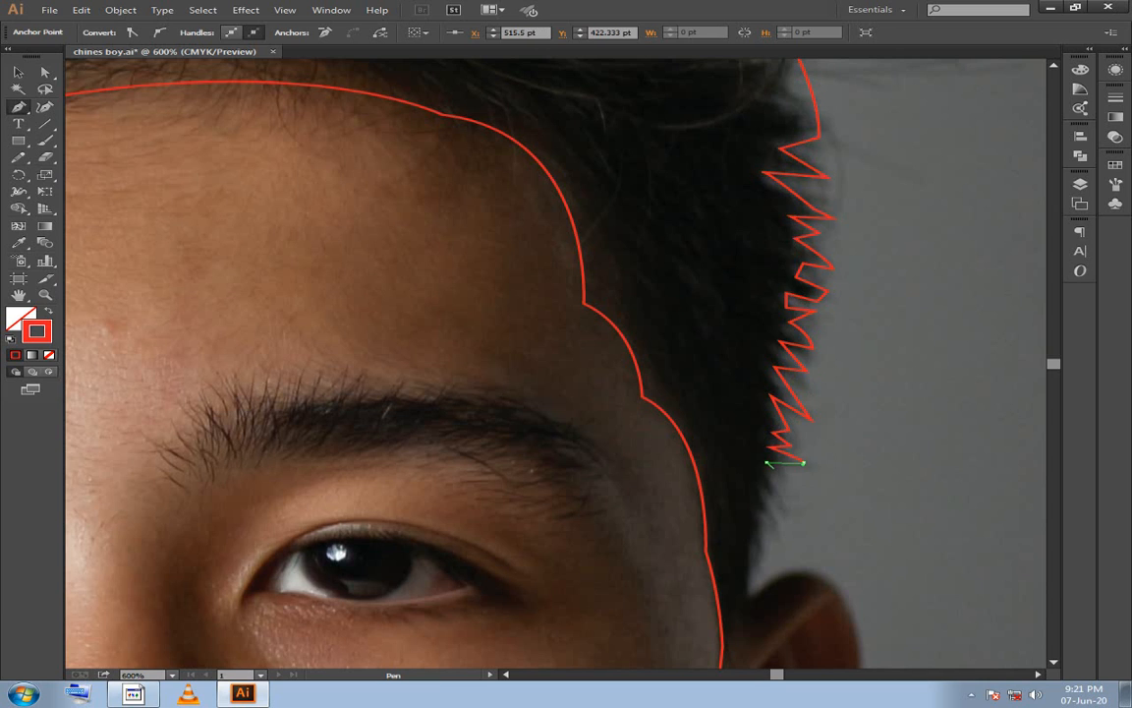
# Trace the small remaining spikes of the side hair and bring the path down to the top of the ear.
pyautogui.click(774, 477)
pyautogui.click(763, 482)
pyautogui.click(784, 513)
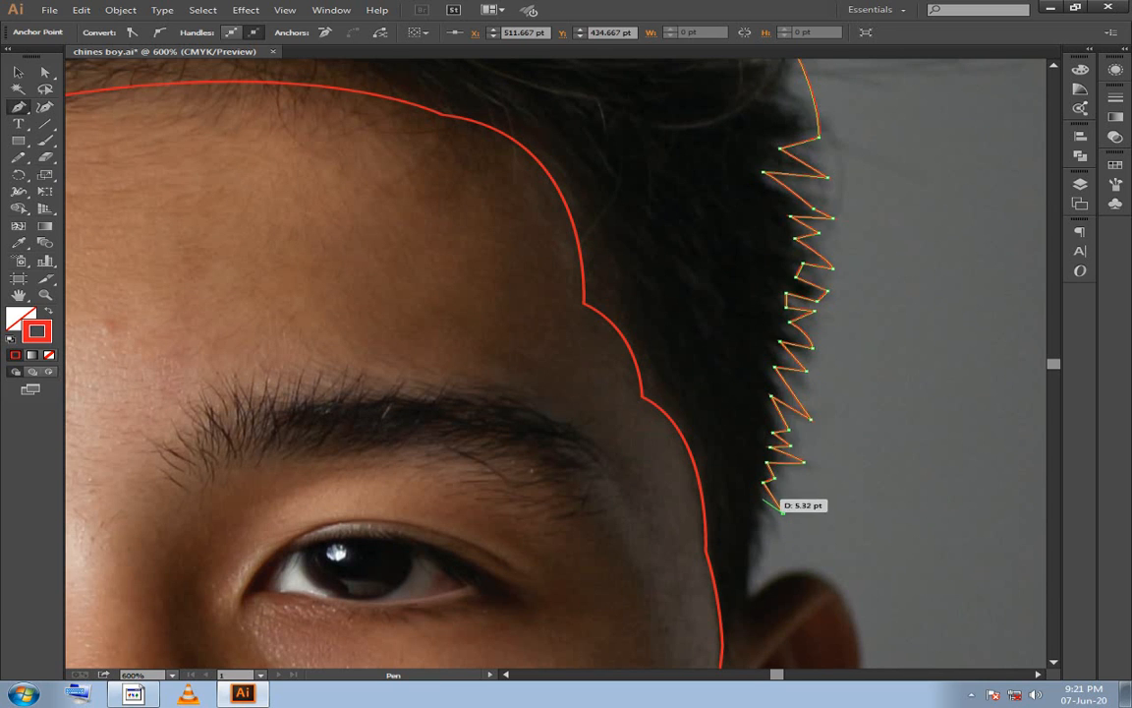
pyautogui.click(762, 499)
pyautogui.click(768, 517)
pyautogui.click(754, 520)
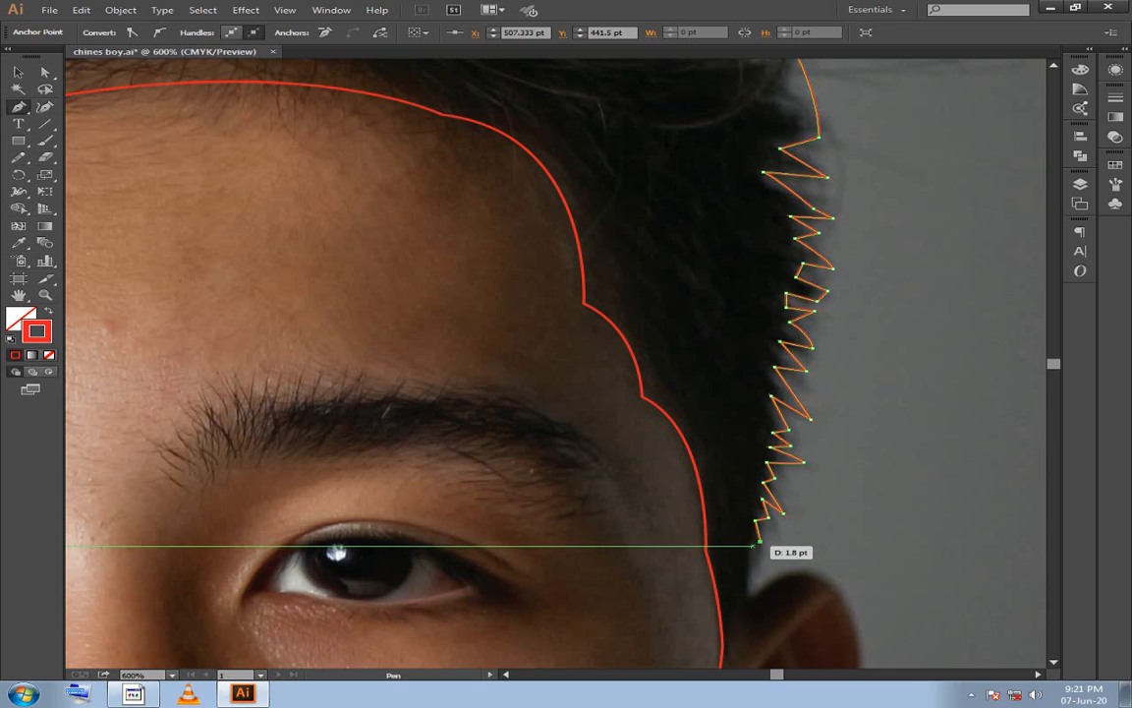
pyautogui.click(754, 542)
pyautogui.moveTo(750, 562); pyautogui.dragTo(750, 594)
# Curve the hair path down past the ear to a sideburn tip on the face outline and turn back up to the outline's anchor.
pyautogui.scroll(-5, 756, 550)
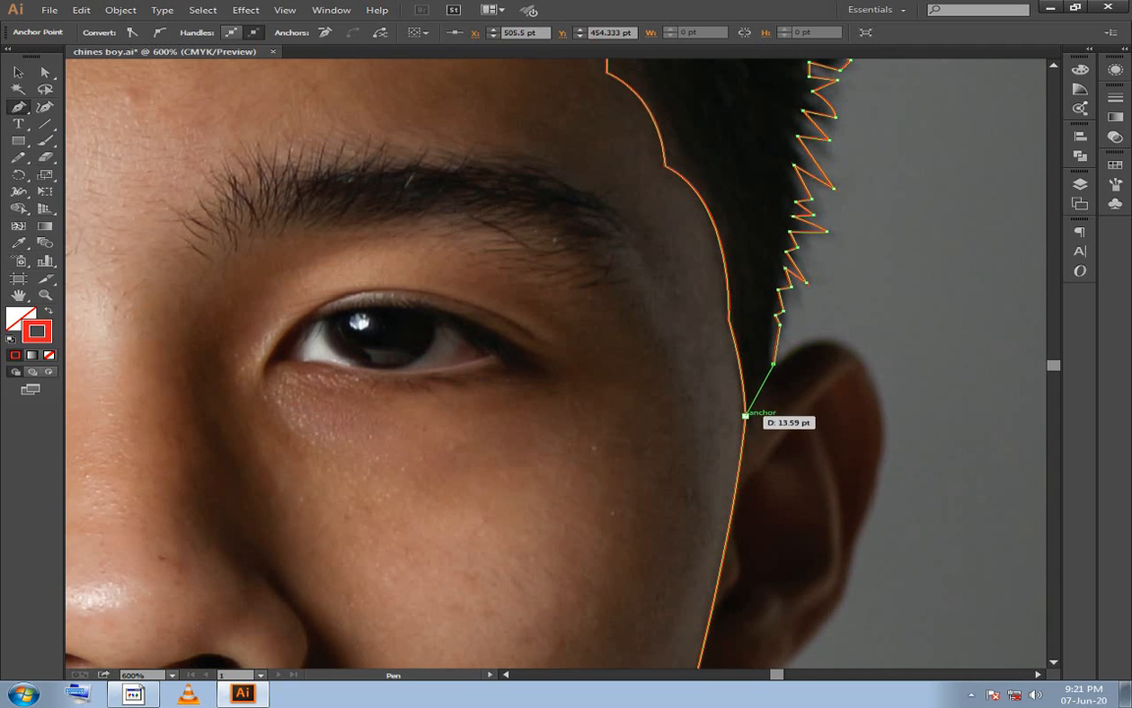
pyautogui.moveTo(743, 438); pyautogui.dragTo(741, 459)
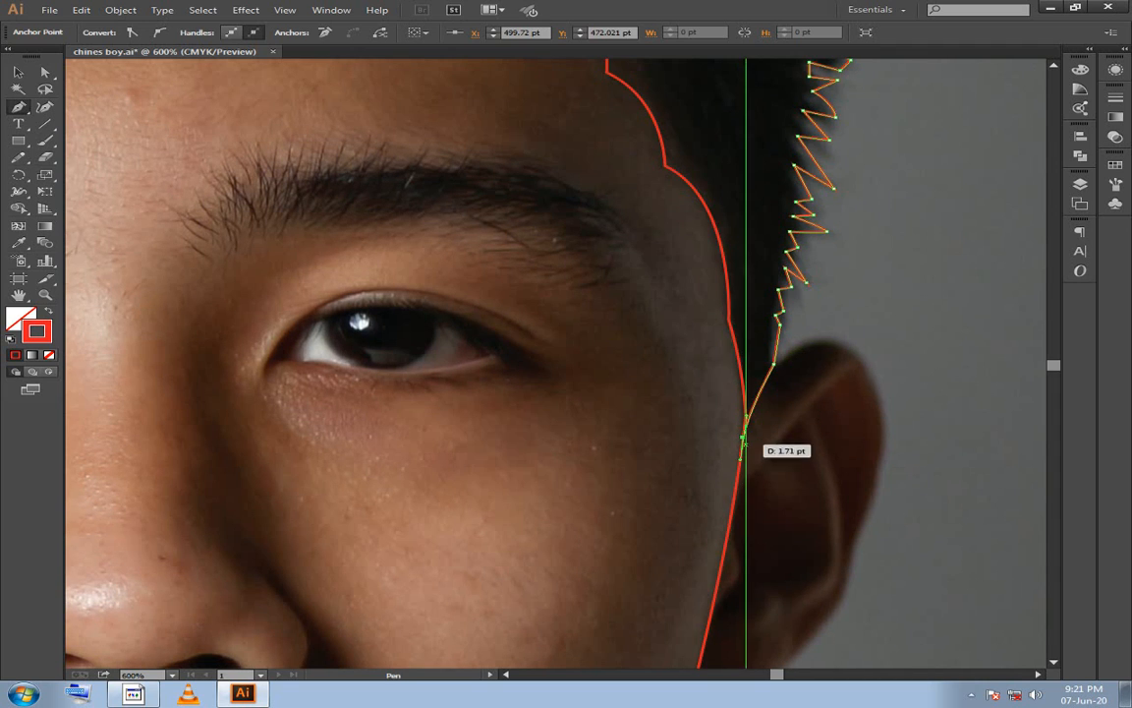
pyautogui.click(743, 437)
pyautogui.click(746, 413)
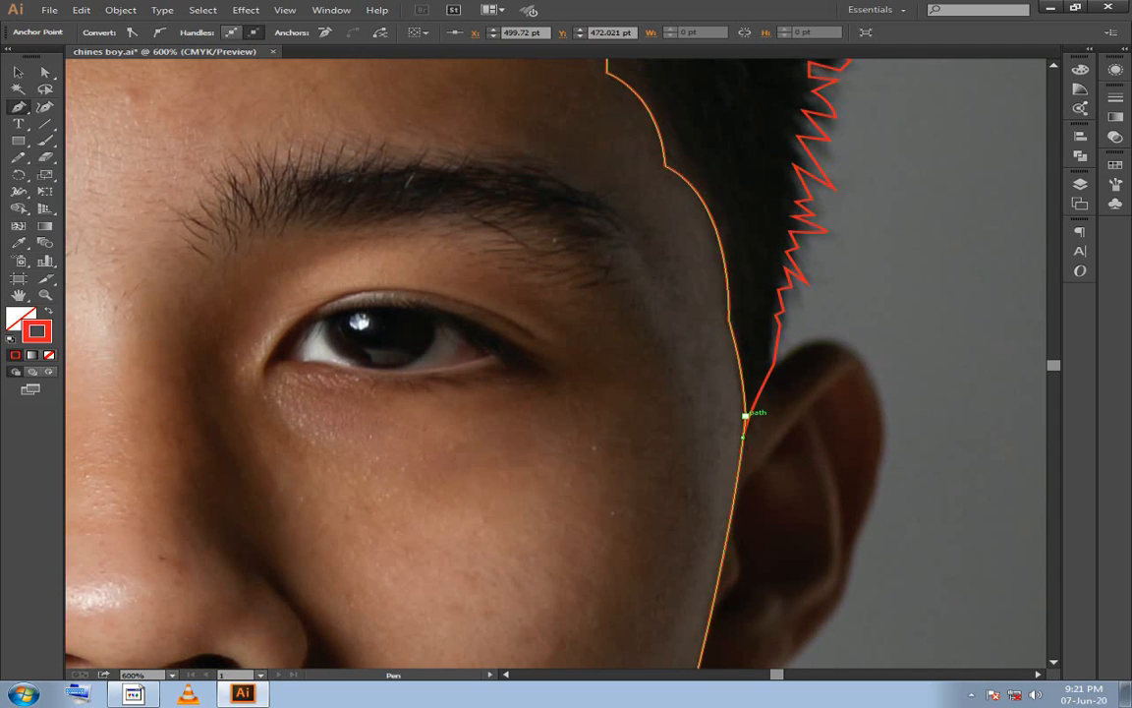
pyautogui.moveTo(746, 414); pyautogui.dragTo(765, 473)
# Curve the hair path up along the face outline beside the eye and eyebrow, ending in a corner anchor point.
pyautogui.scroll(2, 752, 382)
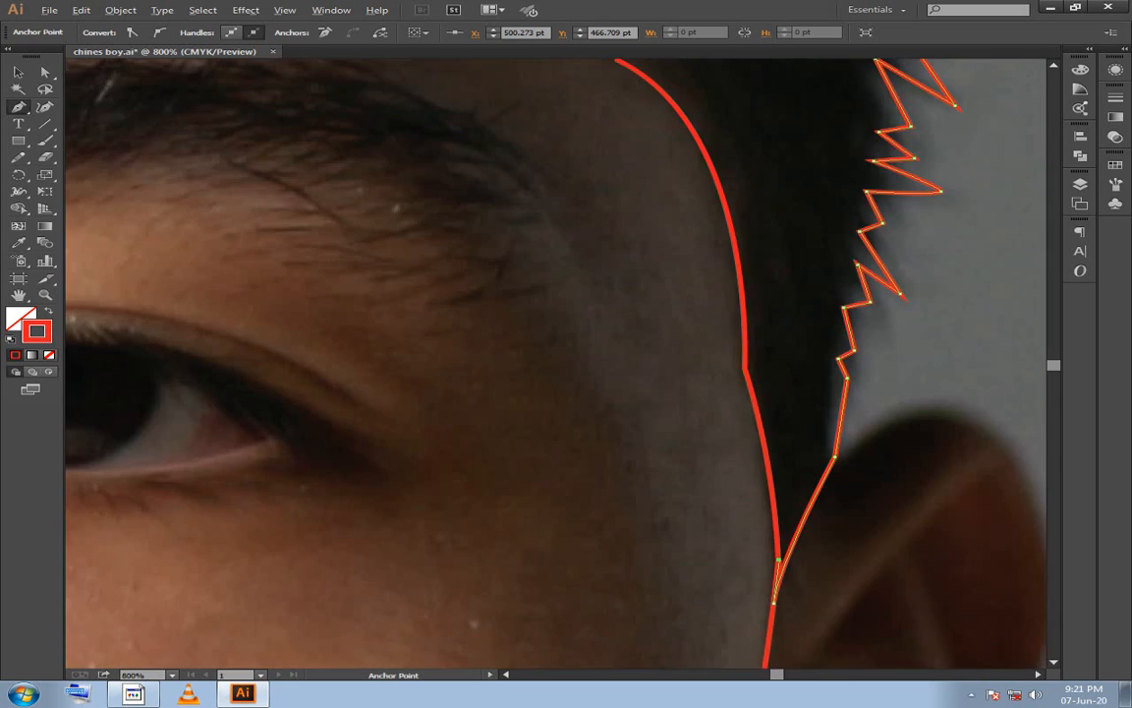
pyautogui.moveTo(701, 378)
pyautogui.mouseDown()
pyautogui.moveTo(674, 360)
pyautogui.moveTo(708, 376)
pyautogui.mouseUp()
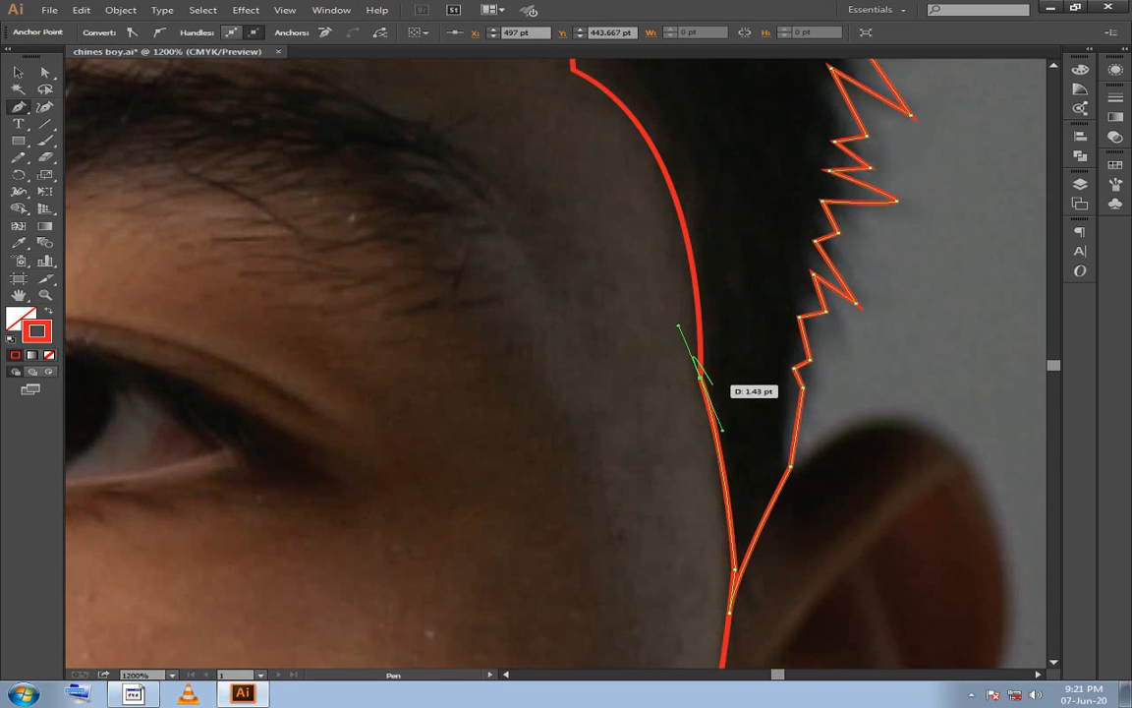
pyautogui.scroll(-2, 722, 430)
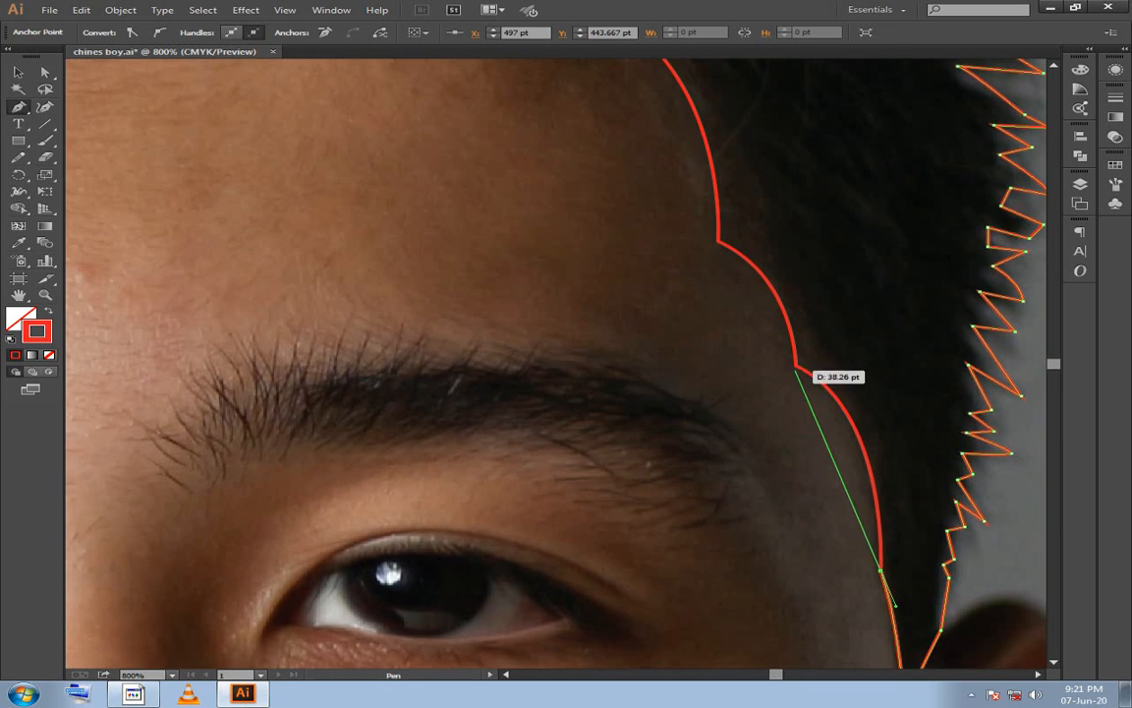
pyautogui.moveTo(796, 372); pyautogui.dragTo(704, 321)
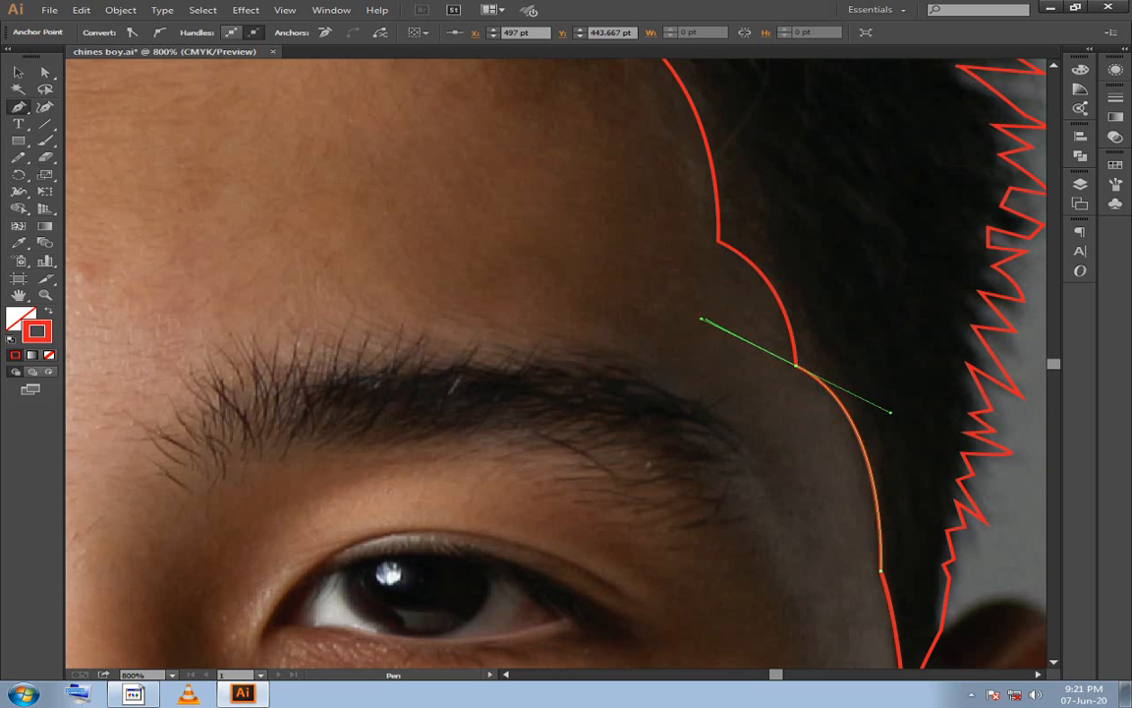
pyautogui.moveTo(701, 319); pyautogui.dragTo(702, 320)
pyautogui.click(796, 366)
# Continue the hair path along the face outline around the temple to the corner of the forehead hairline.
pyautogui.moveTo(796, 366); pyautogui.dragTo(867, 477)
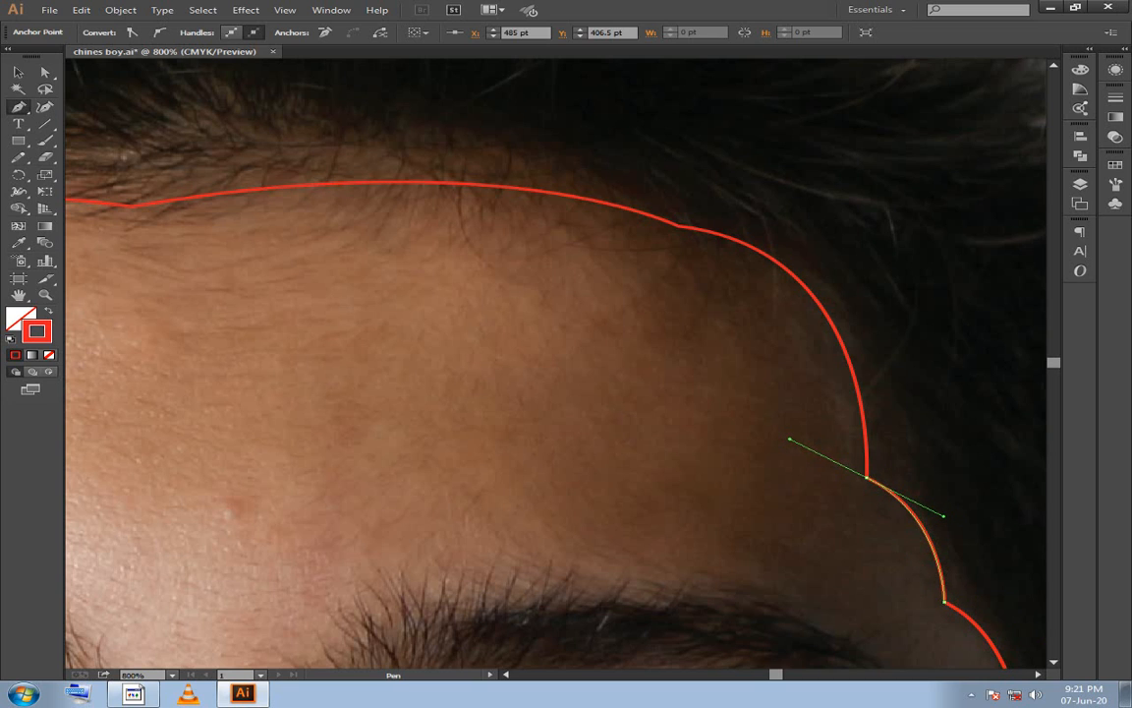
pyautogui.moveTo(867, 478); pyautogui.dragTo(894, 626)
pyautogui.moveTo(894, 625); pyautogui.dragTo(506, 364)
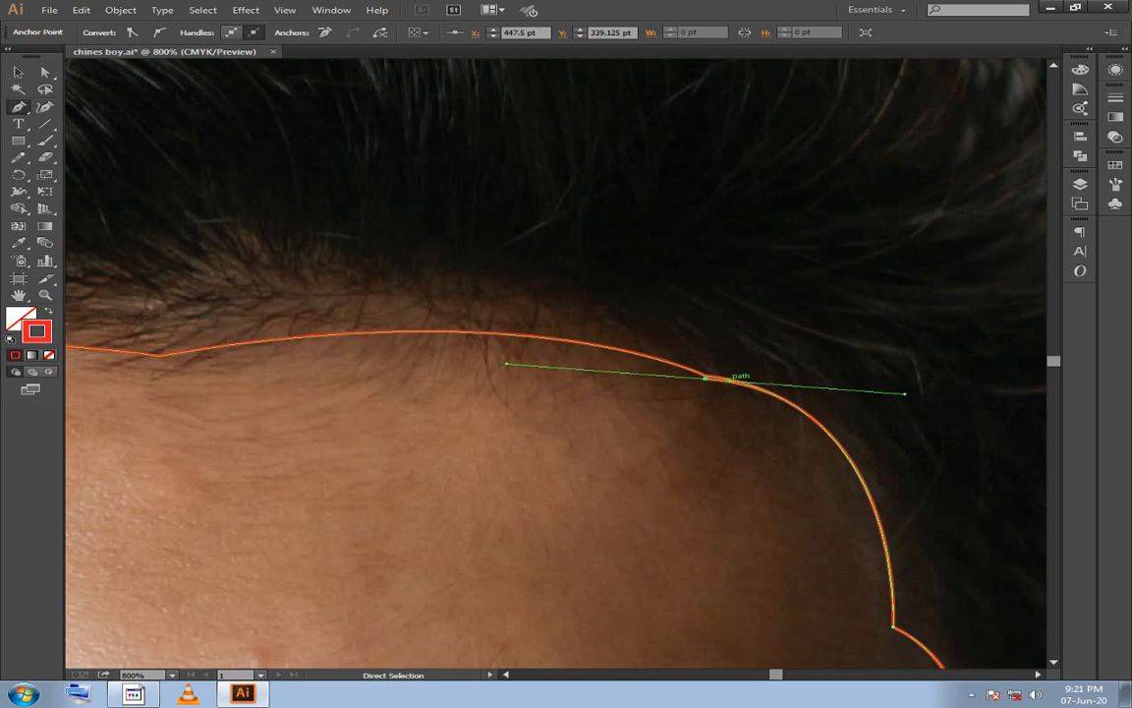
pyautogui.click(706, 376)
pyautogui.moveTo(705, 375); pyautogui.dragTo(506, 357)
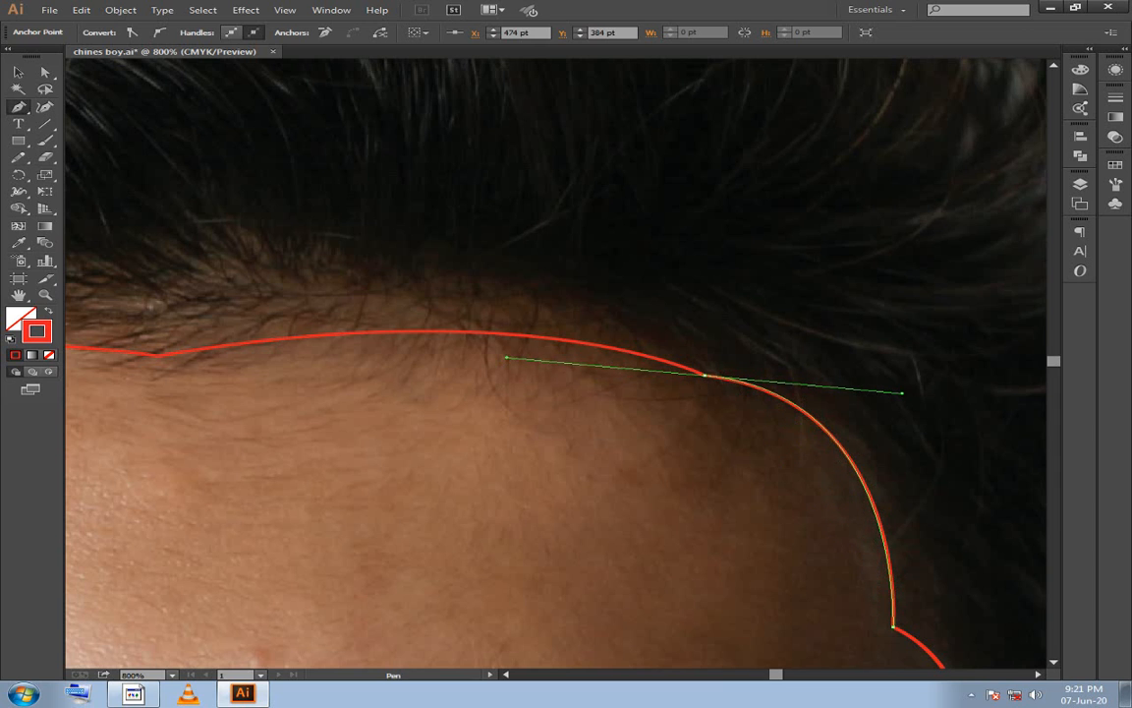
# Curve the hair path across the forehead hairline to its starting anchor at the opposite temple to close it, and deselect everything.
pyautogui.moveTo(704, 374)
pyautogui.mouseDown()
pyautogui.moveTo(413, 349)
pyautogui.moveTo(291, 392)
pyautogui.moveTo(75, 389)
pyautogui.moveTo(118, 408)
pyautogui.mouseUp()
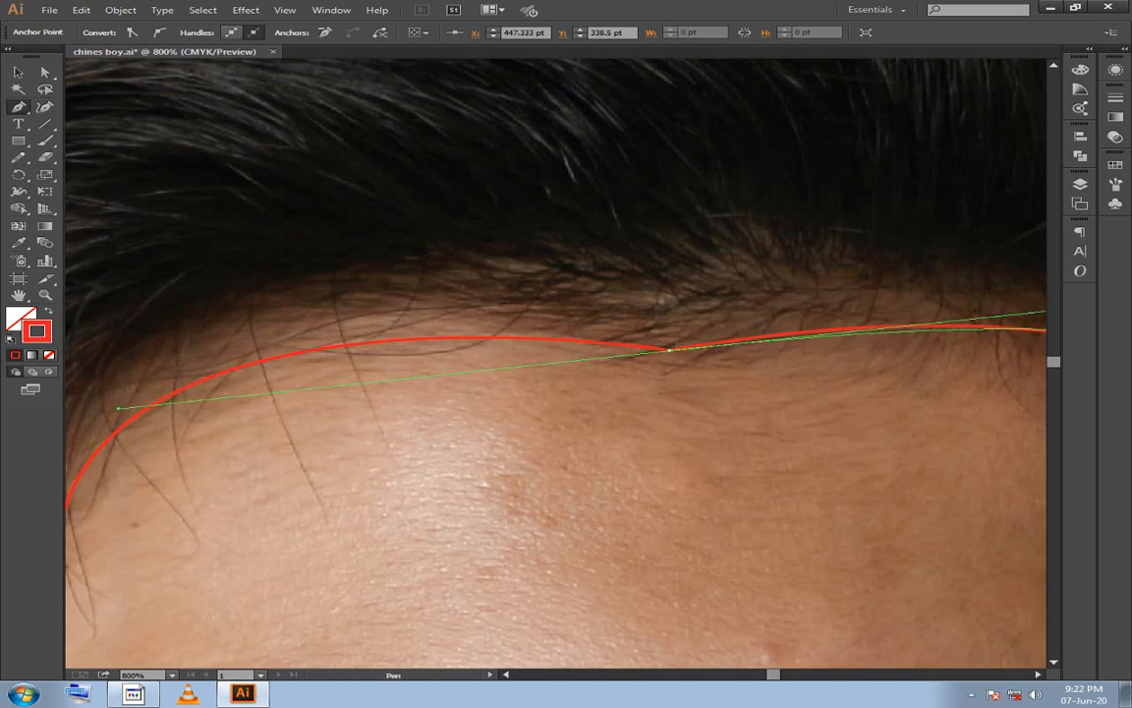
pyautogui.hotkey('ctrl', '-')
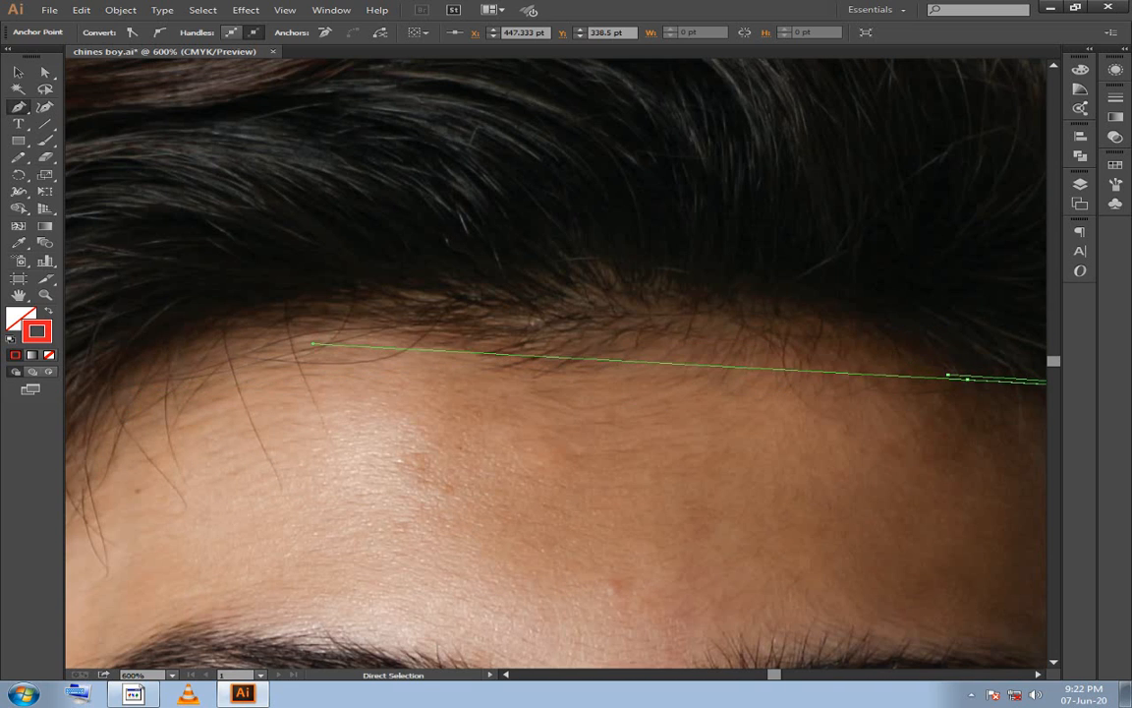
pyautogui.moveTo(313, 344); pyautogui.dragTo(513, 355)
pyautogui.moveTo(440, 373); pyautogui.dragTo(403, 203)
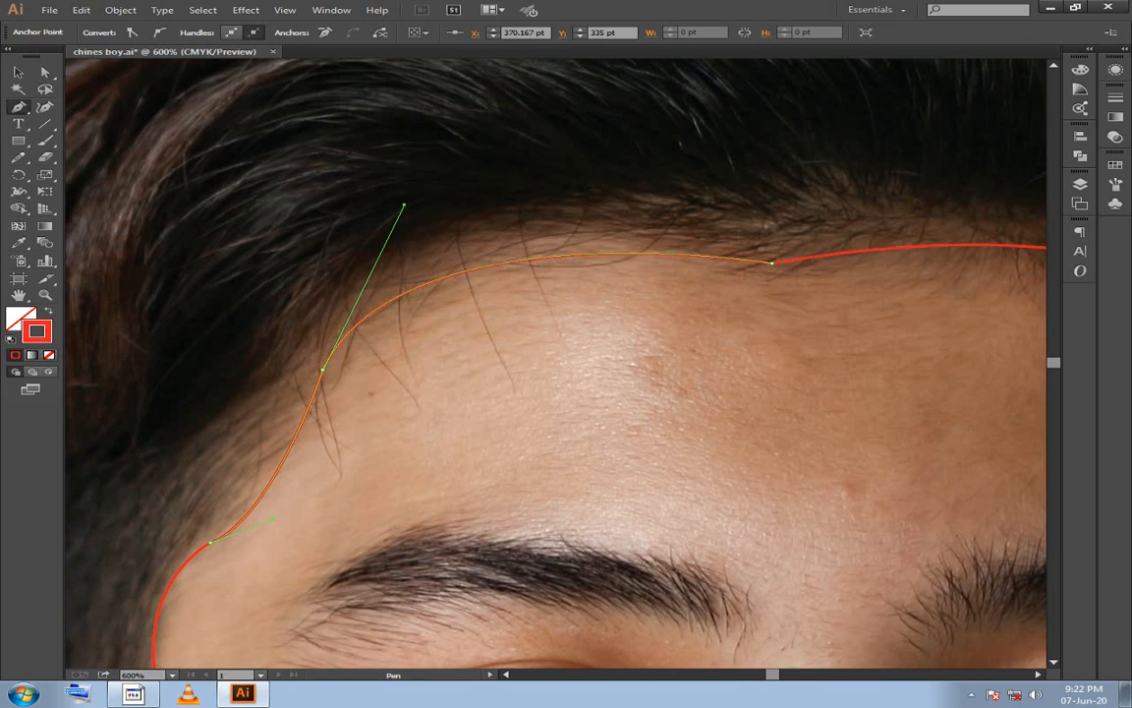
pyautogui.hotkey('ctrl', 'shift', 'a')
pyautogui.hotkey('ctrl', '-')
pyautogui.hotkey('ctrl', '-')
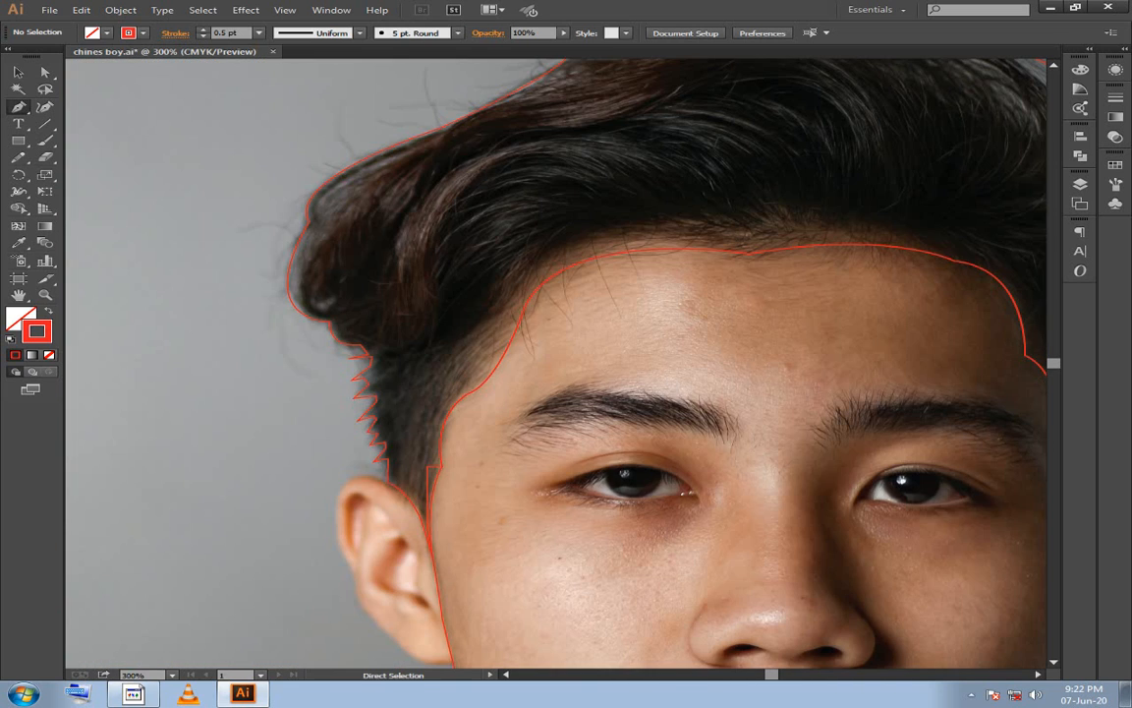
# Save the document and start a side-hair path that curves from the forehead hairline across the temple to the jagged outer hair edge.
pyautogui.hotkey('ctrl', 's')
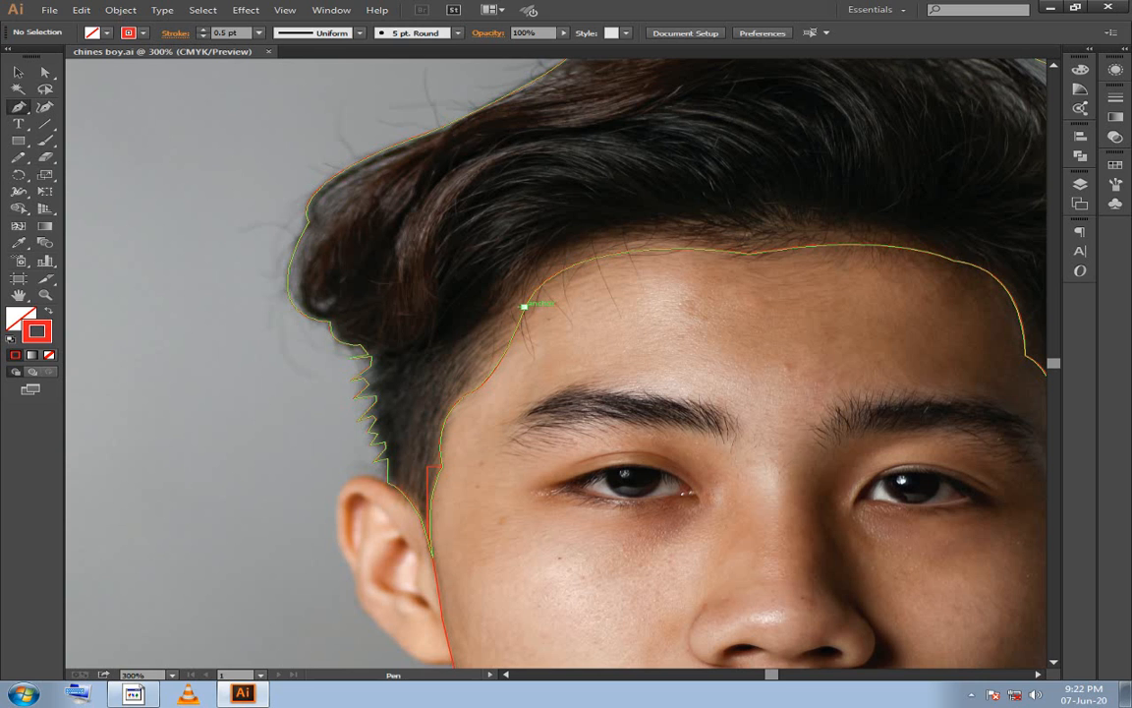
pyautogui.click(524, 306)
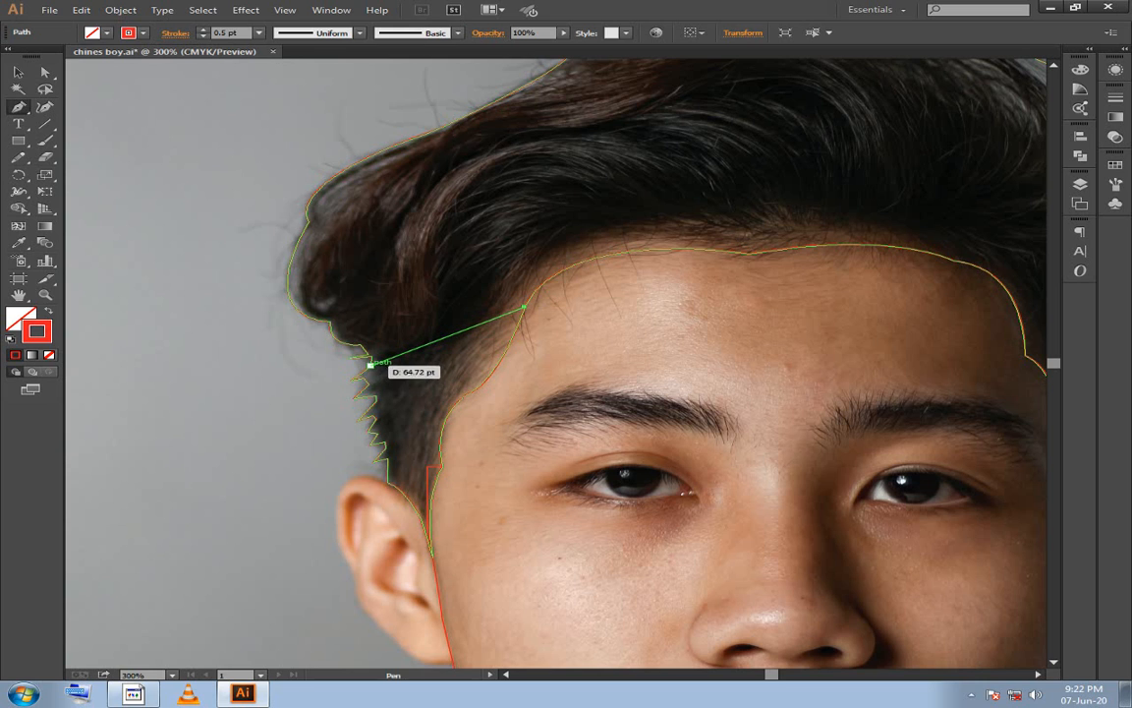
pyautogui.moveTo(370, 365); pyautogui.dragTo(414, 374)
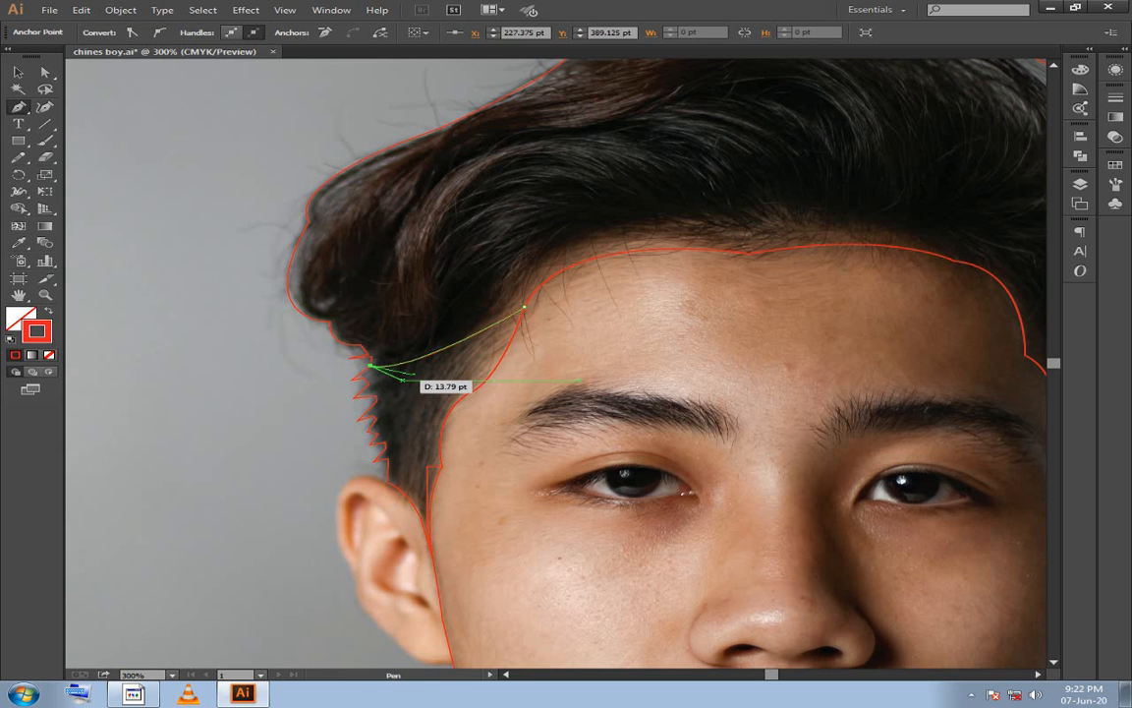
pyautogui.scroll(2, 403, 378)
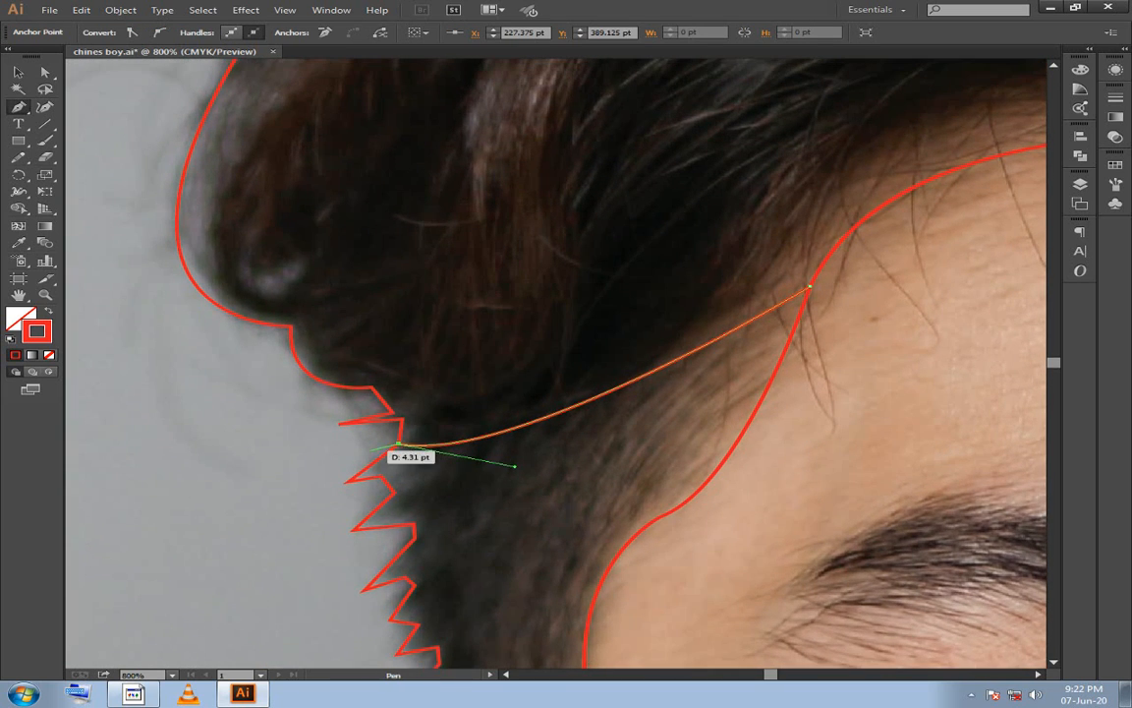
pyautogui.scroll(1, 398, 447)
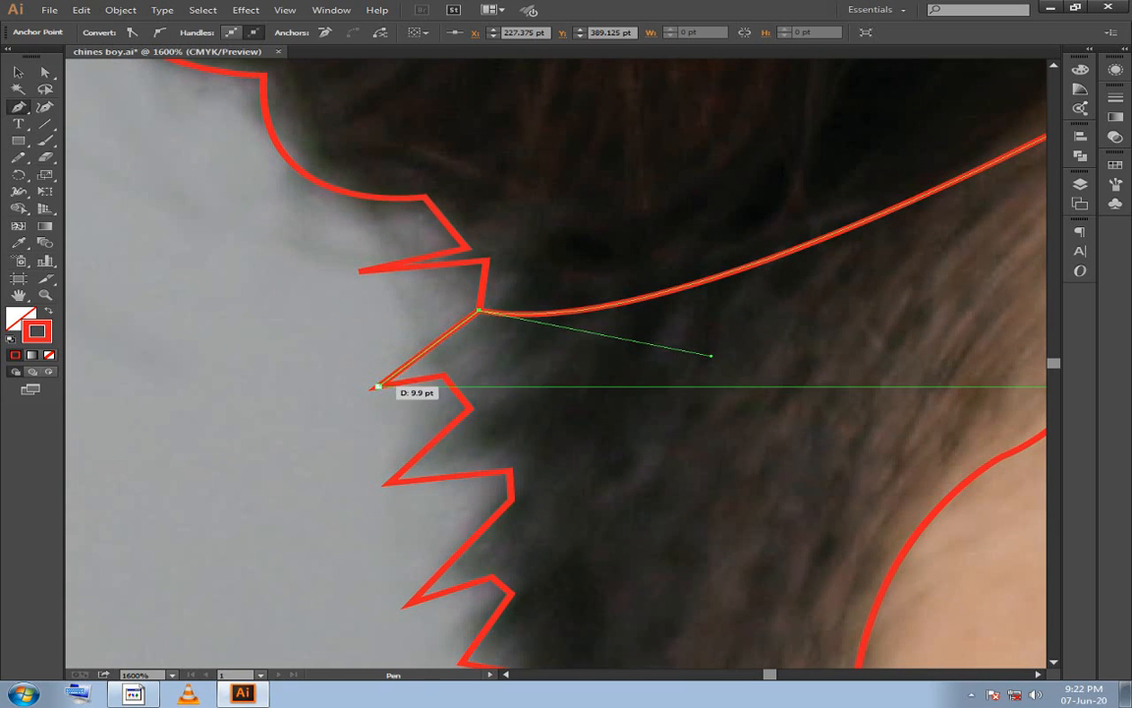
# Trace the upper spikes of the jagged hair edge with straight segments, placing corner anchors on the hair outline's points.
pyautogui.click(378, 386)
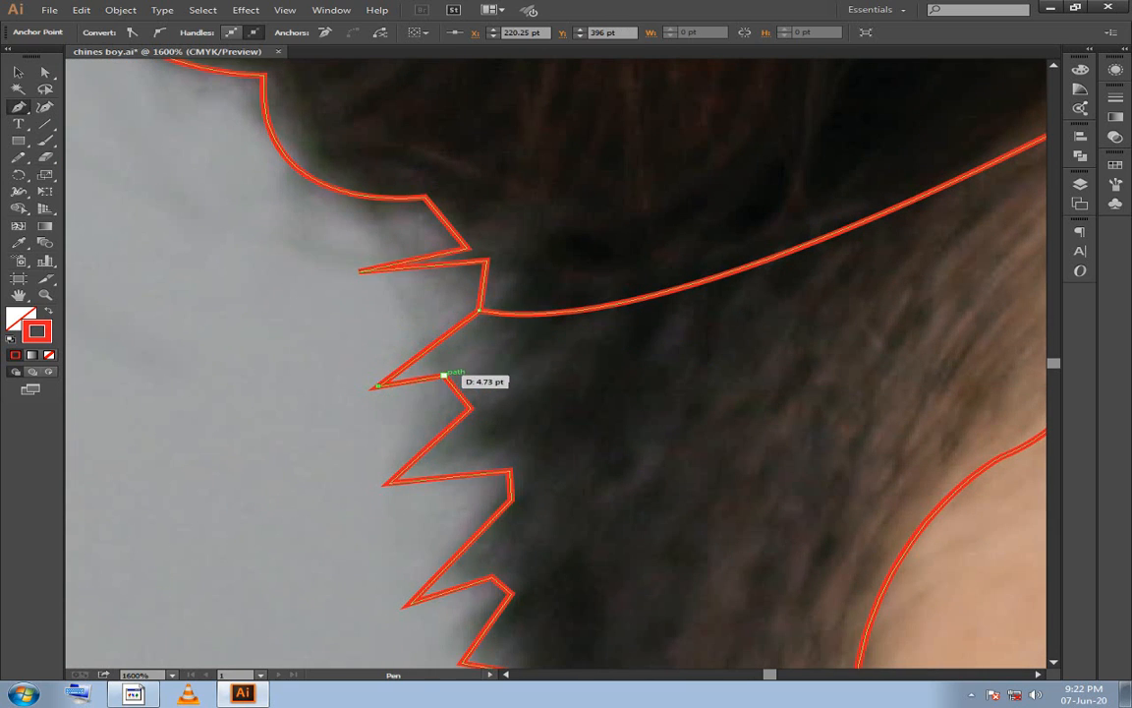
pyautogui.click(444, 375)
pyautogui.click(471, 406)
pyautogui.scroll(-3, 471, 406)
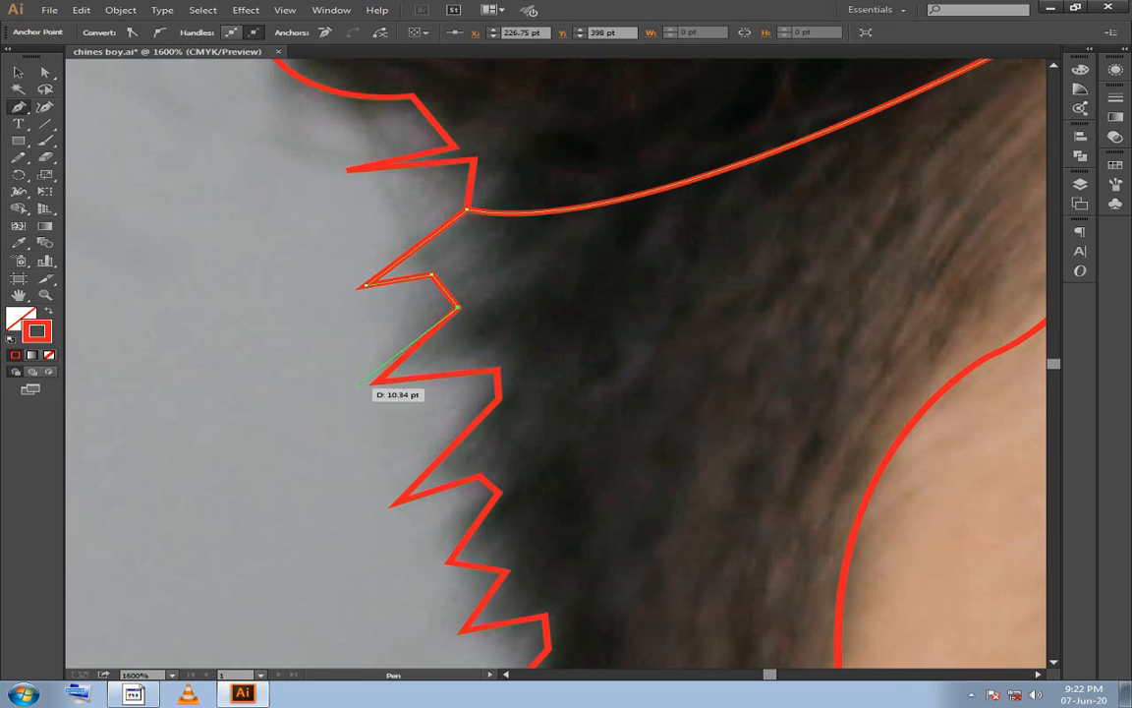
pyautogui.click(376, 381)
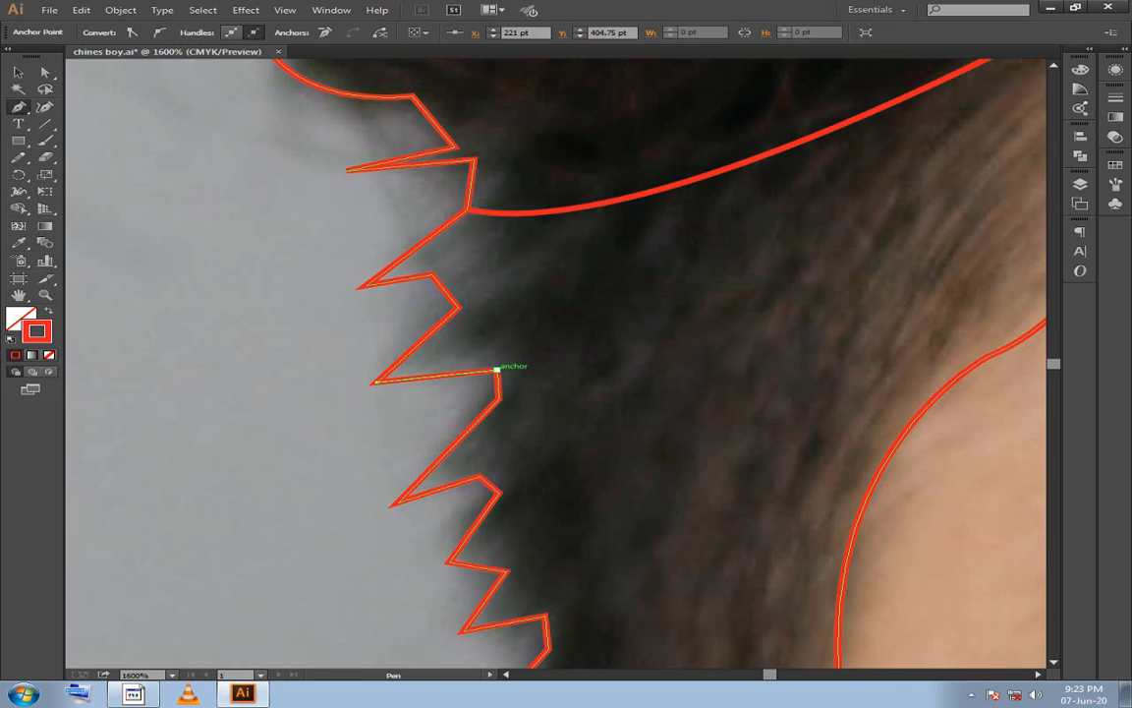
pyautogui.click(498, 397)
pyautogui.scroll(-3, 499, 397)
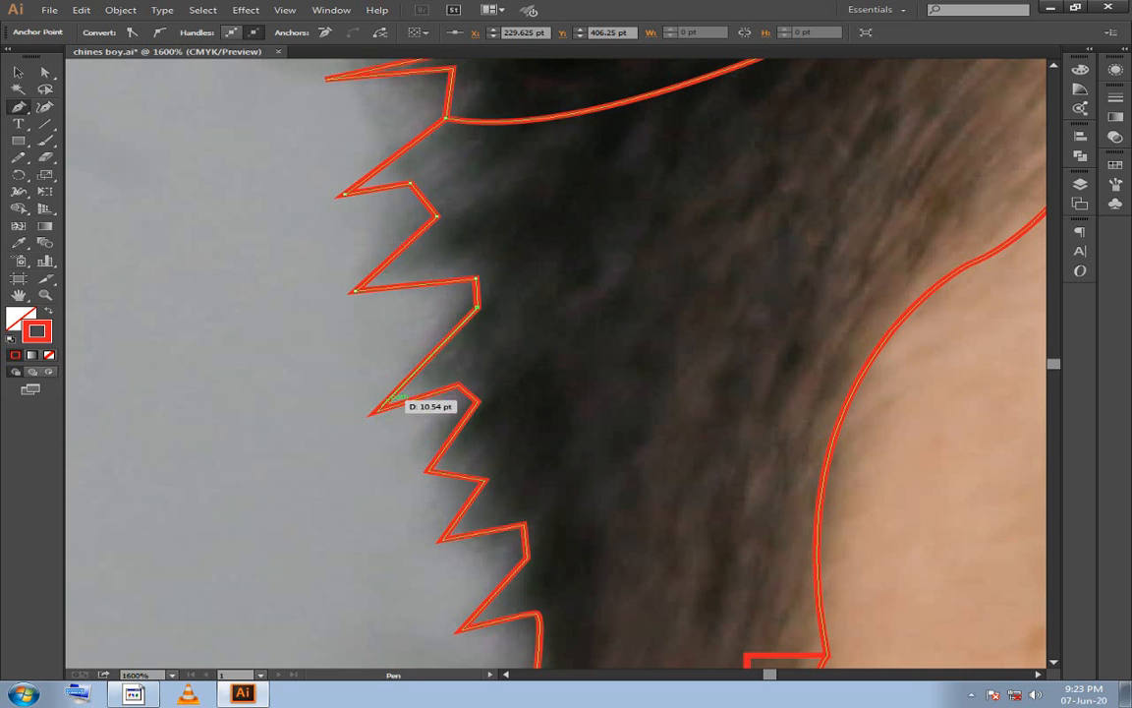
# Continue the side-hair path with straight segments through the middle spikes of the jagged hair edge.
pyautogui.click(377, 408)
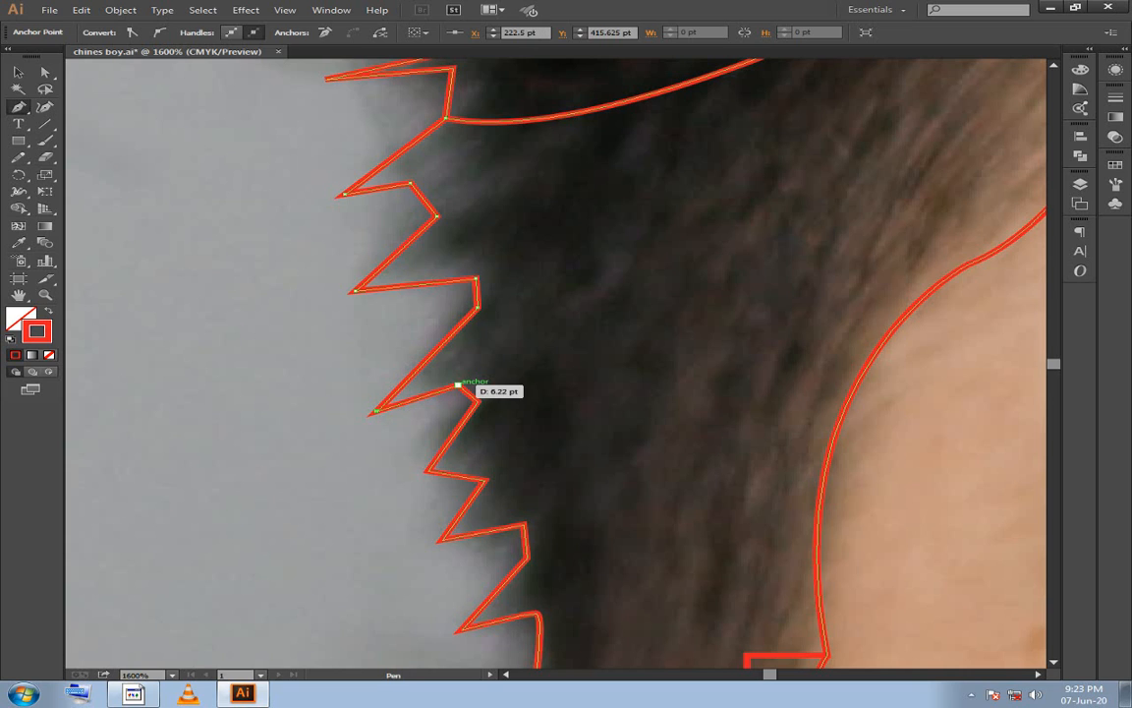
pyautogui.click(458, 384)
pyautogui.click(477, 401)
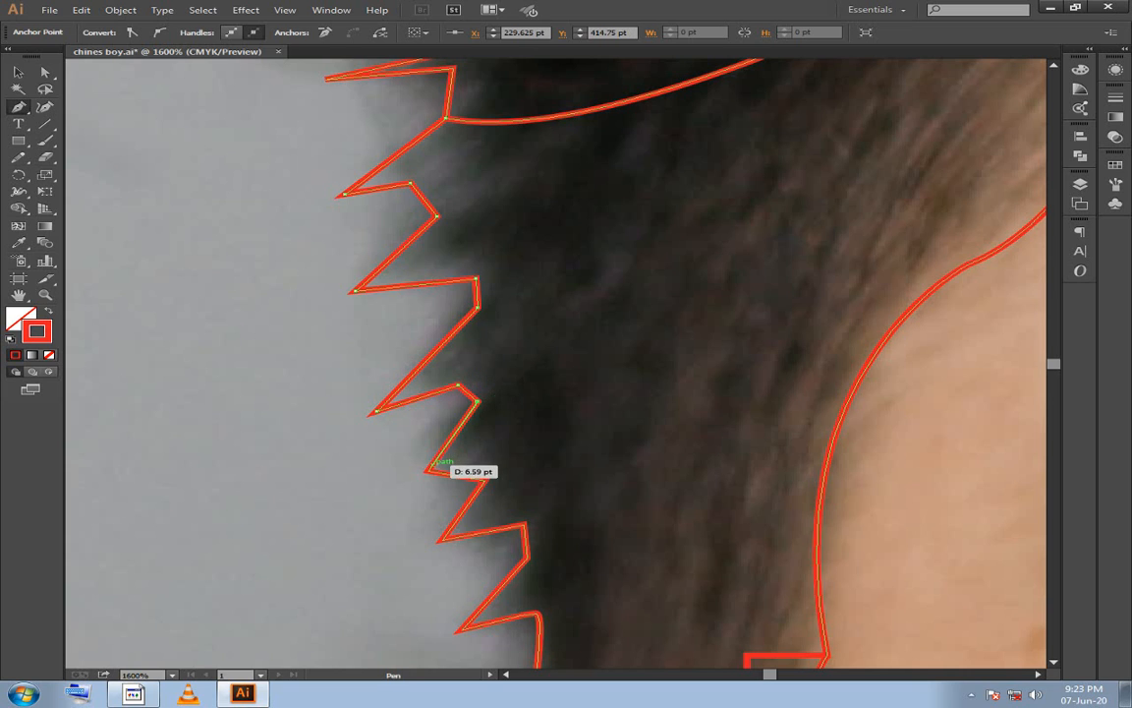
pyautogui.click(427, 471)
pyautogui.click(484, 480)
pyautogui.moveTo(484, 479); pyautogui.dragTo(462, 333)
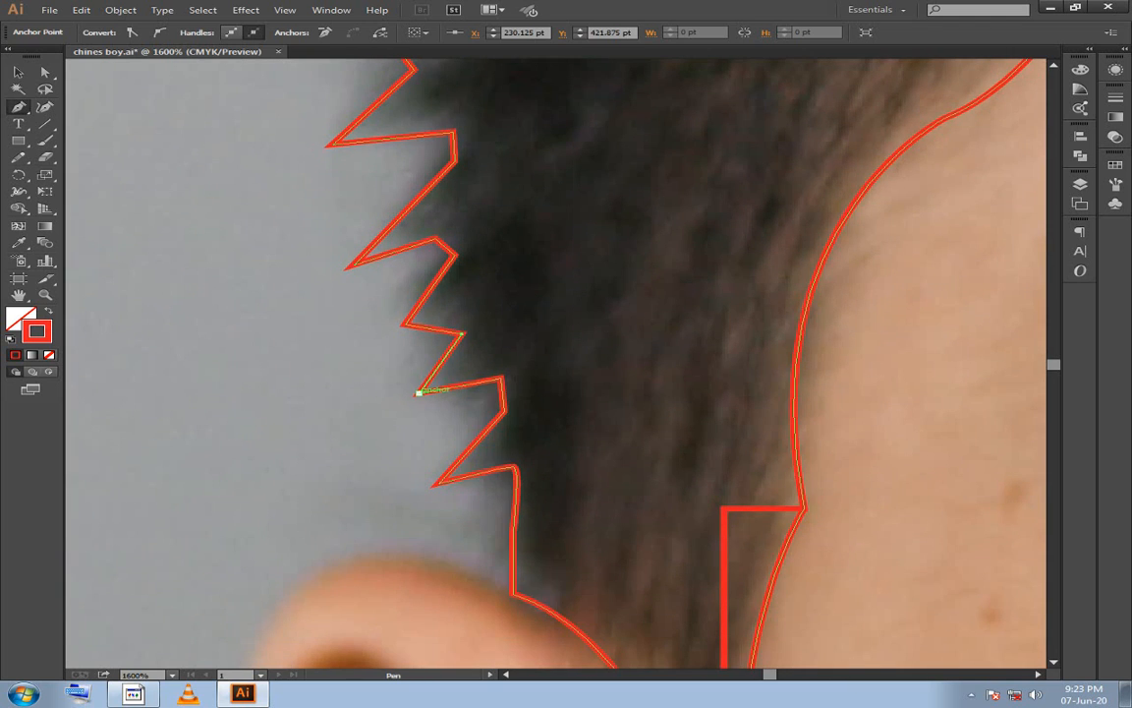
# Trace the lowest spikes of the jagged edge above the ear, ending on the last inner corner.
pyautogui.click(499, 376)
pyautogui.moveTo(499, 376); pyautogui.dragTo(487, 337)
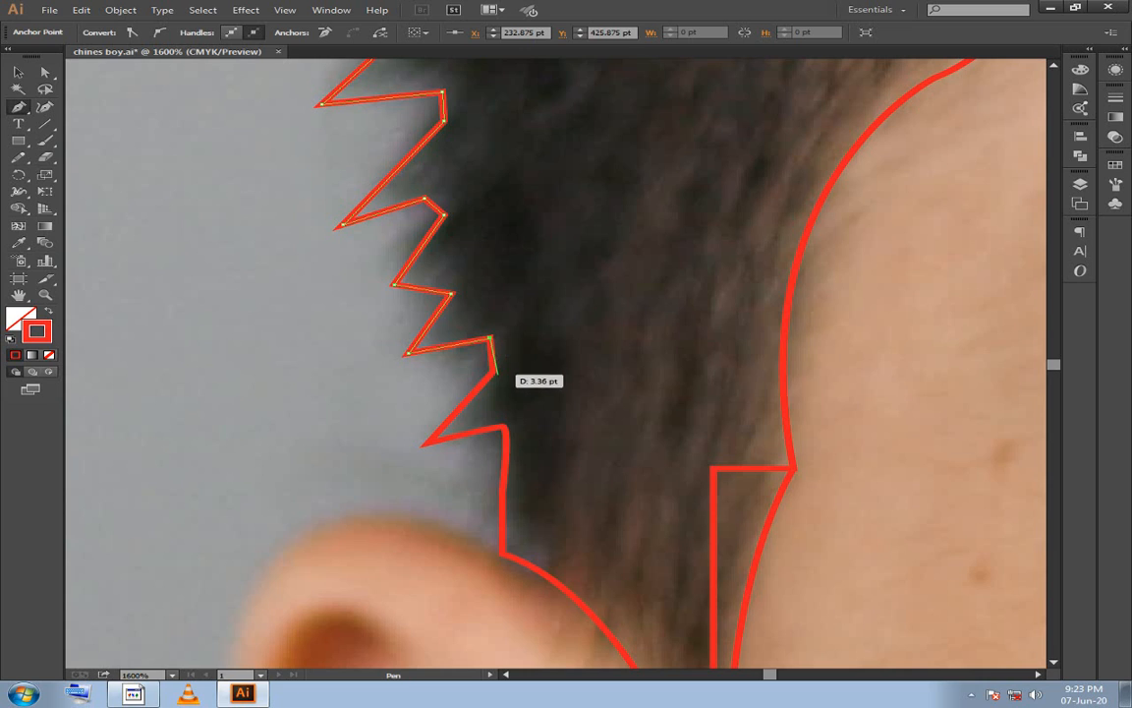
pyautogui.click(493, 372)
pyautogui.click(426, 443)
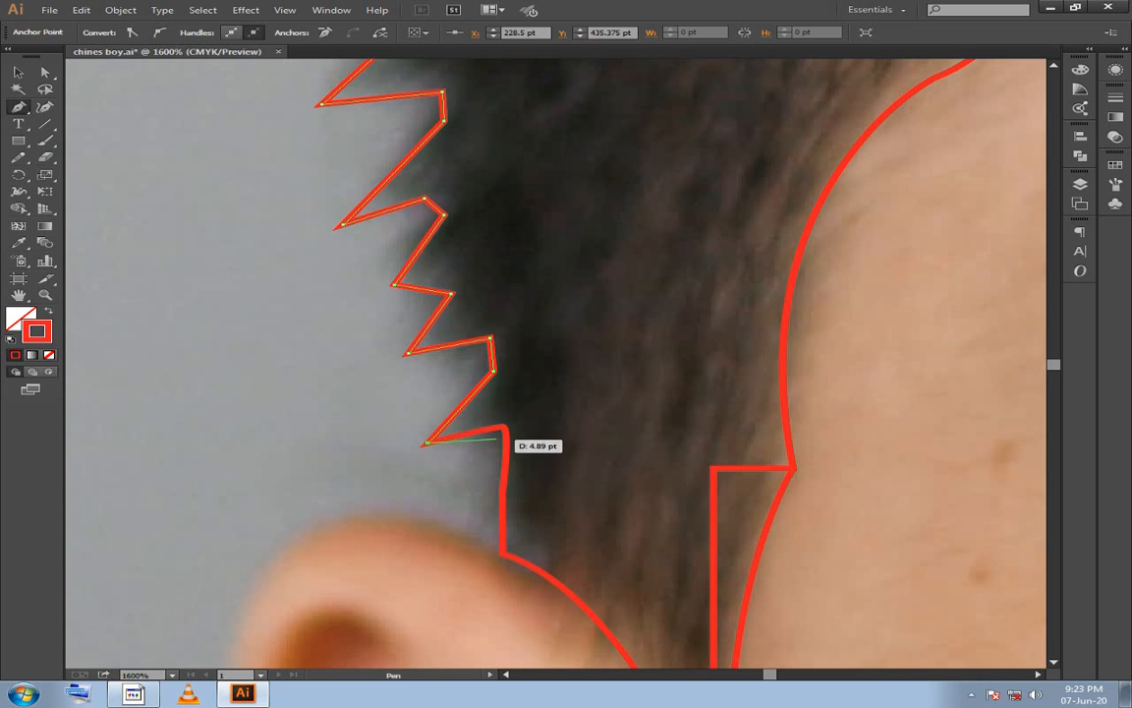
pyautogui.click(503, 427)
pyautogui.moveTo(503, 426); pyautogui.dragTo(479, 366)
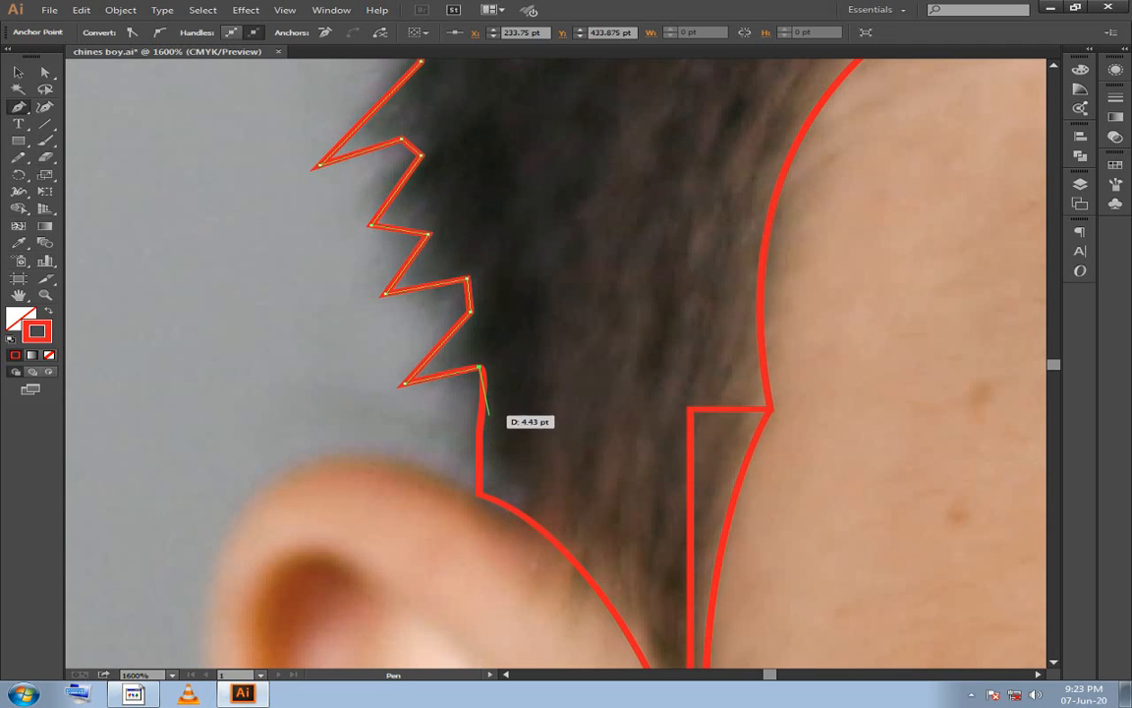
# Bring the side-hair path down to the top of the ear and curve it along the ear's edge, ending in a corner anchor.
pyautogui.moveTo(478, 430); pyautogui.dragTo(358, 213)
pyautogui.click(479, 432)
pyautogui.click(478, 493)
pyautogui.scroll(-2, 570, 508)
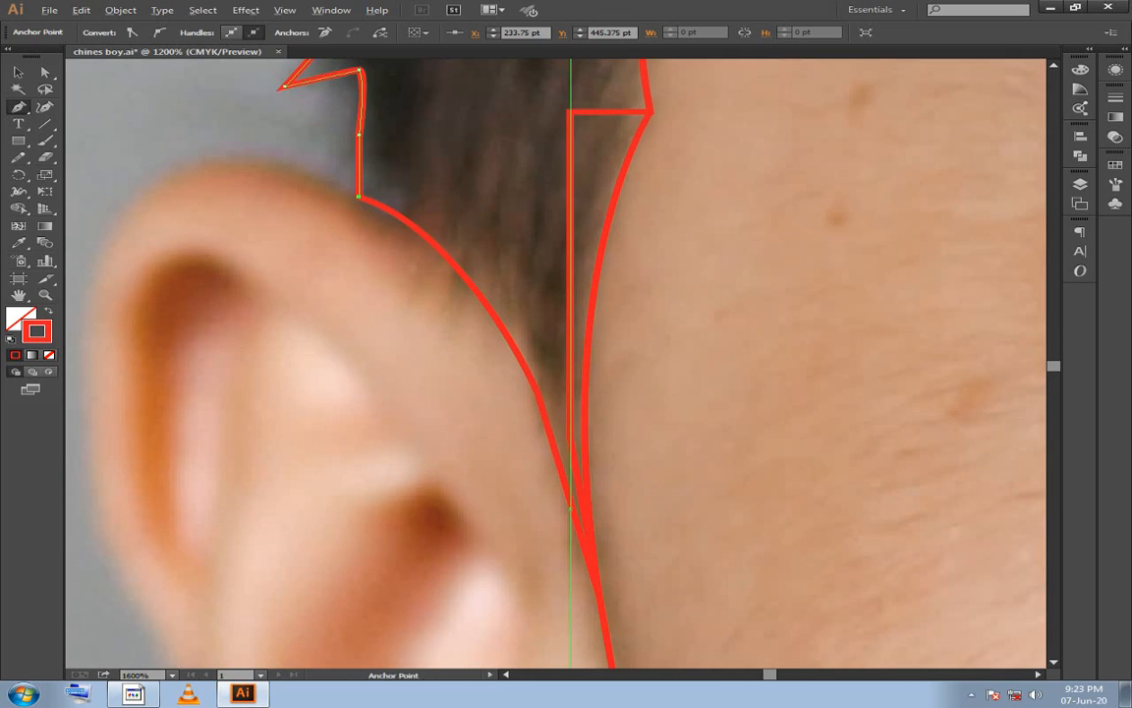
pyautogui.scroll(-1, 570, 508)
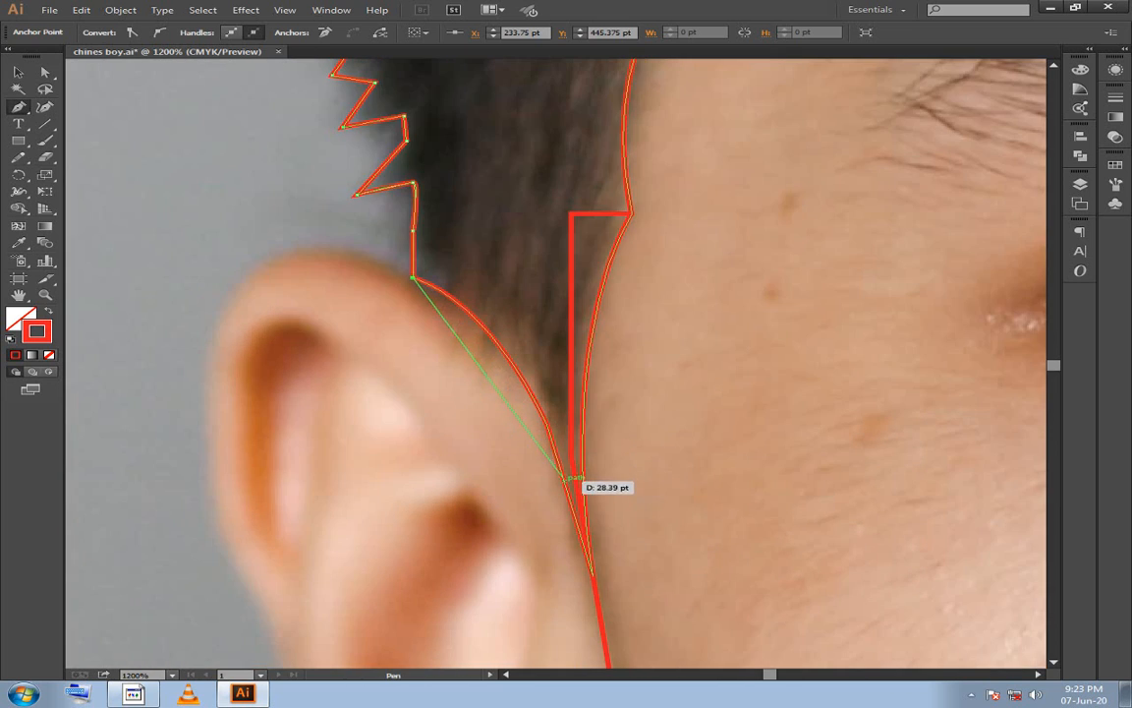
pyautogui.moveTo(546, 425); pyautogui.dragTo(606, 554)
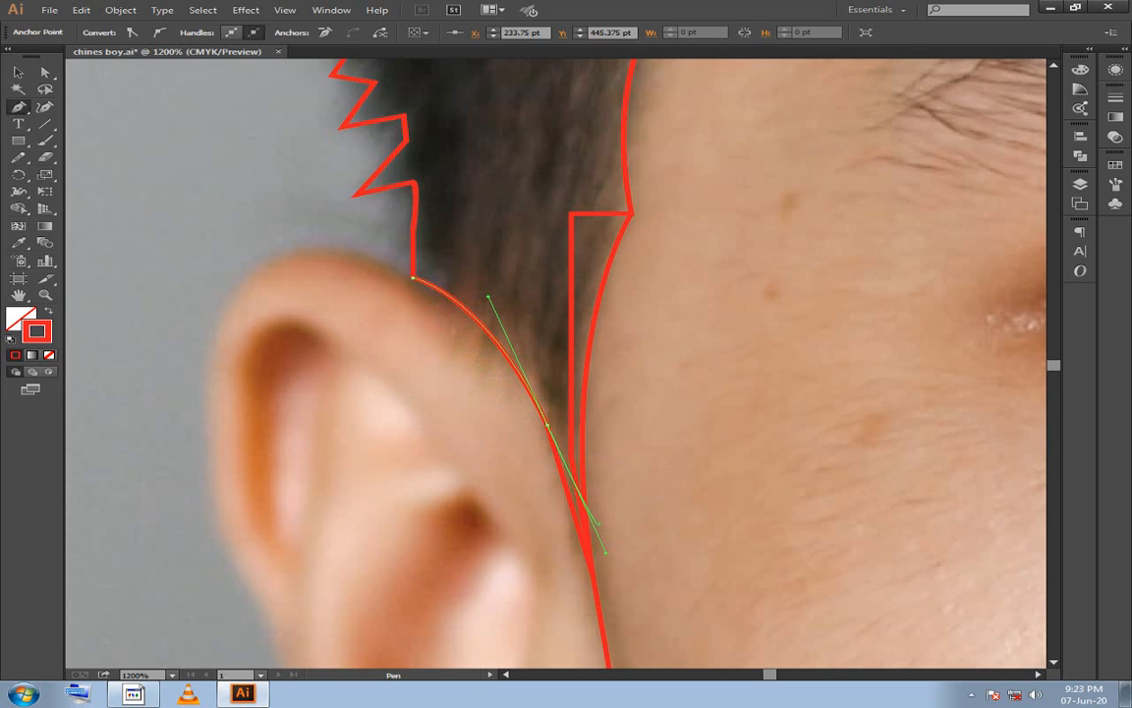
pyautogui.click(547, 424)
# Extend the side-hair path down to the sideburn tip on the face outline.
pyautogui.press('space')
pyautogui.moveTo(573, 450); pyautogui.dragTo(479, 298)
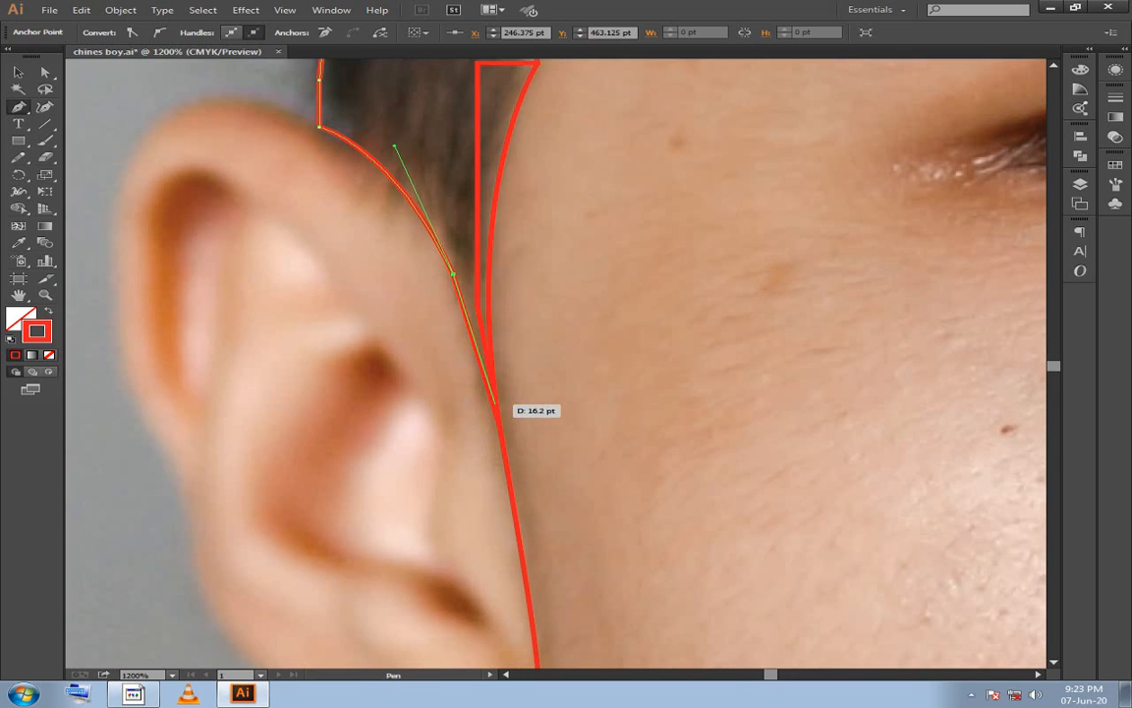
pyautogui.moveTo(498, 427); pyautogui.dragTo(498, 364)
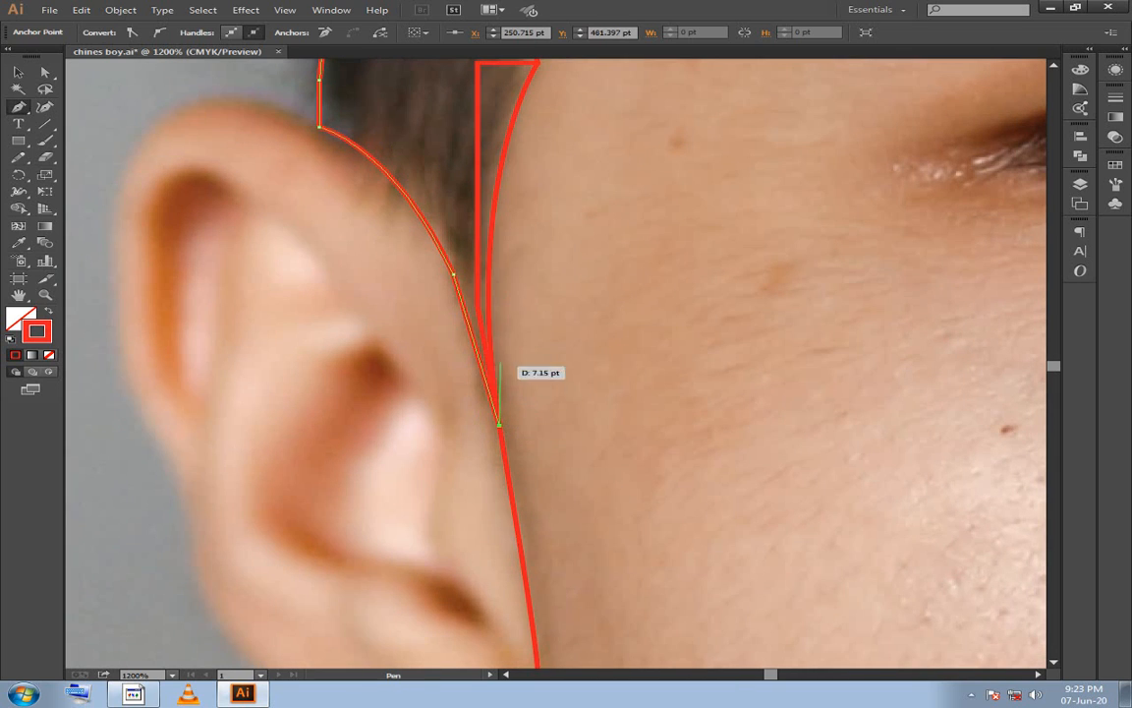
pyautogui.press('space')
pyautogui.moveTo(513, 231); pyautogui.dragTo(547, 291)
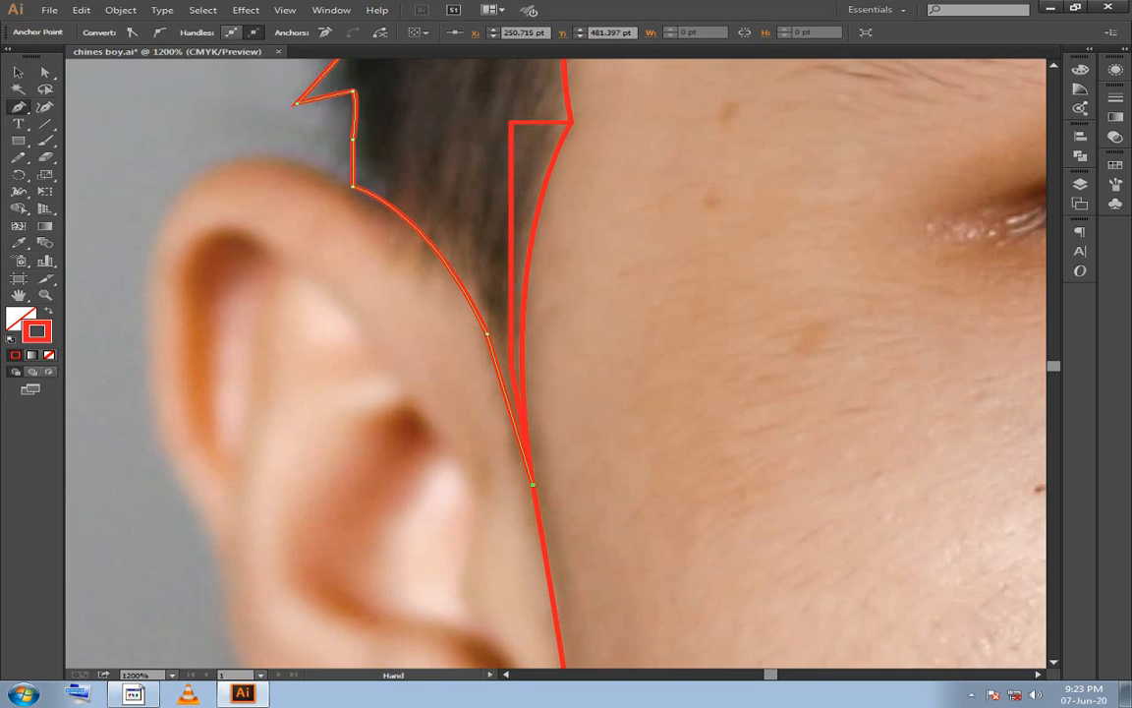
# Curve the side-hair path from the sideburn tip up to the hair outline's corner beside the eye, ending in a corner anchor.
pyautogui.scroll(-2, 613, 272)
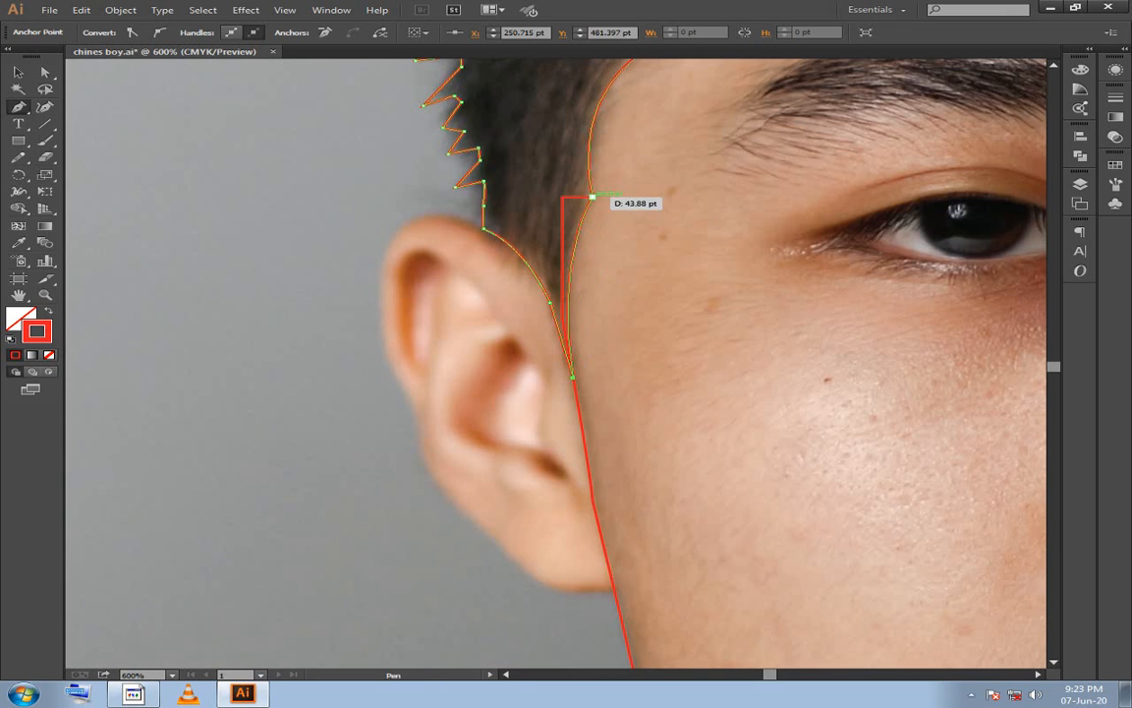
pyautogui.moveTo(592, 196); pyautogui.dragTo(630, 138)
pyautogui.scroll(1, 637, 142)
pyautogui.press('space')
pyautogui.moveTo(707, 258); pyautogui.dragTo(650, 391)
pyautogui.hotkey('ctrl', 'z')
pyautogui.moveTo(519, 347); pyautogui.dragTo(572, 260)
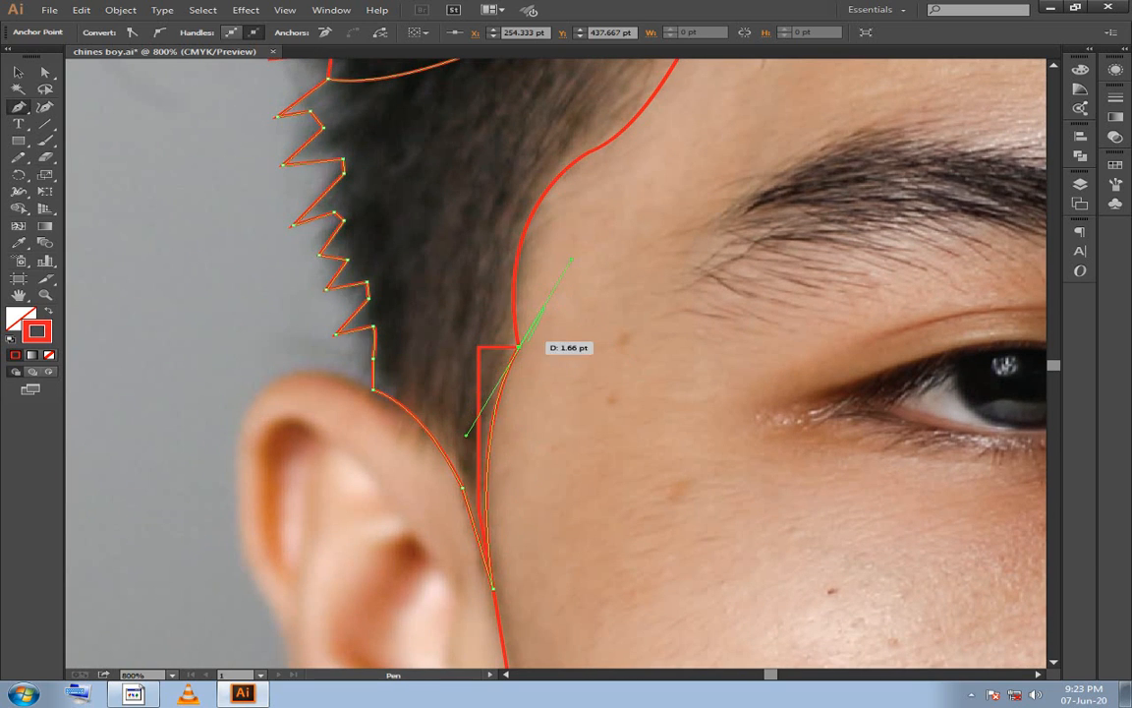
# Curve the side-hair path up along the hairline to the temple bend and end it in a corner anchor.
pyautogui.moveTo(580, 305); pyautogui.dragTo(546, 476)
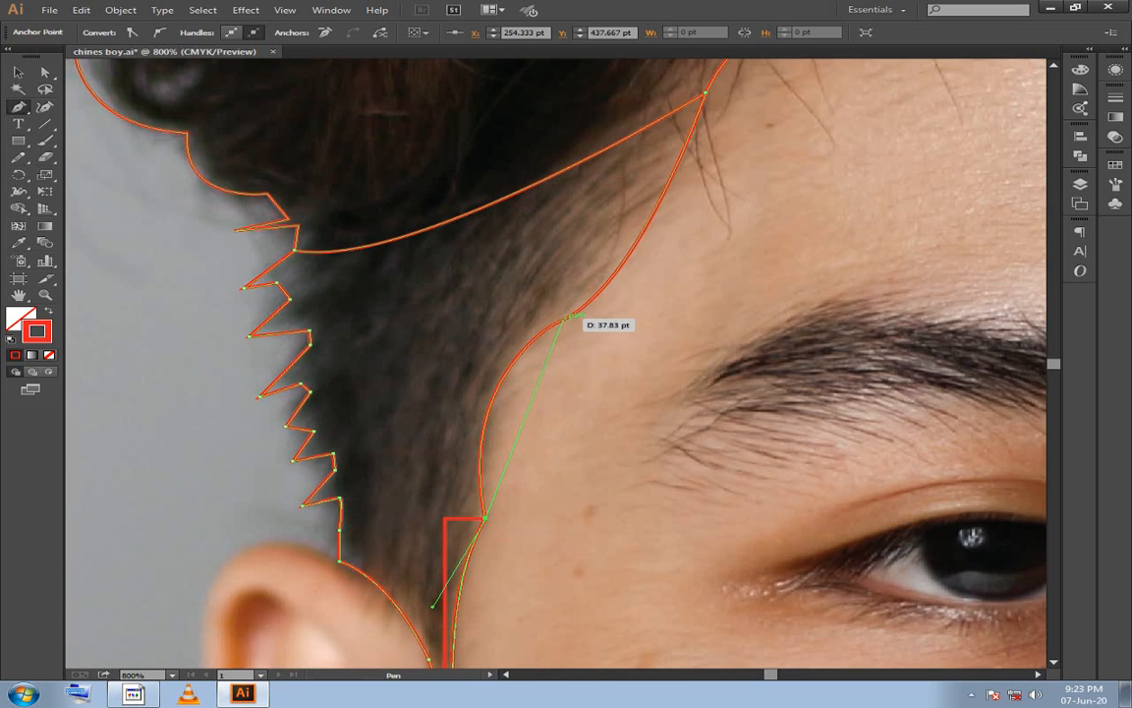
pyautogui.moveTo(552, 323); pyautogui.dragTo(621, 286)
pyautogui.hotkey('ctrl', 'z')
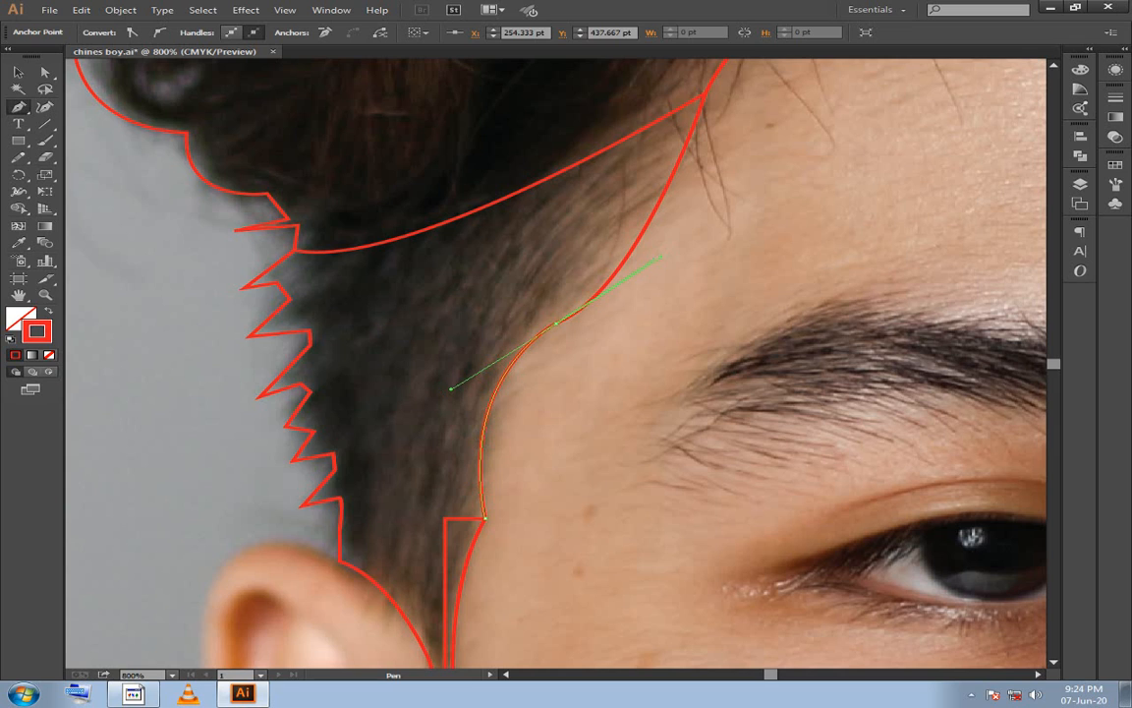
pyautogui.moveTo(556, 324); pyautogui.dragTo(660, 257)
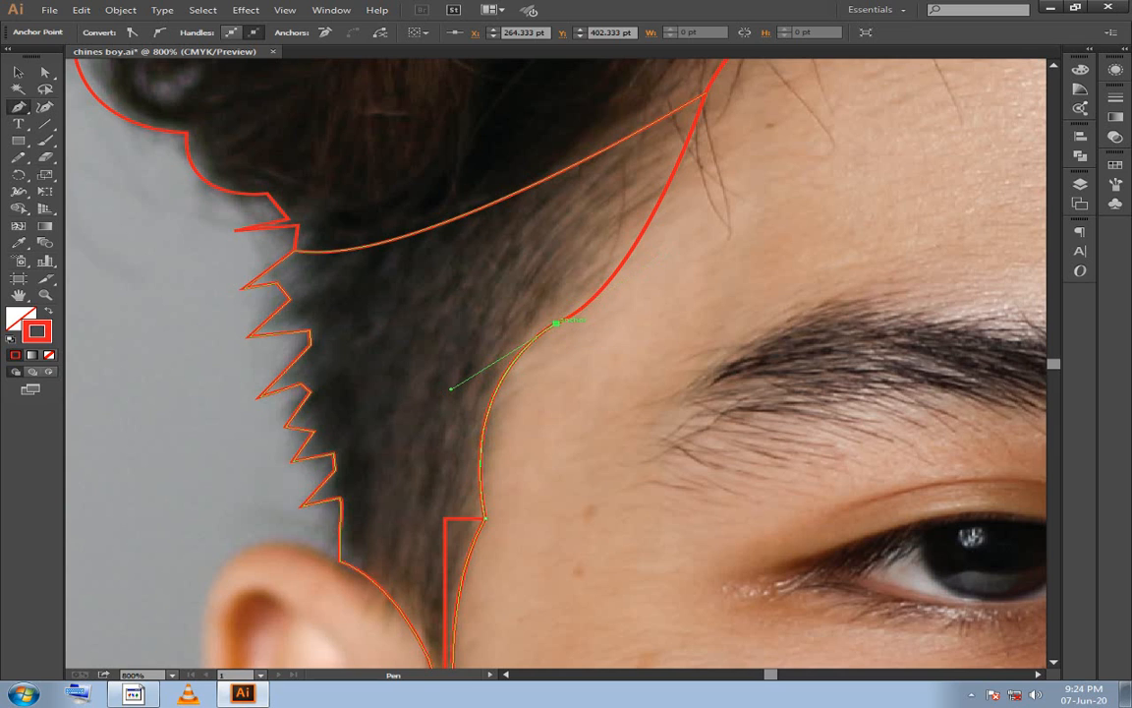
pyautogui.moveTo(557, 323); pyautogui.dragTo(527, 558)
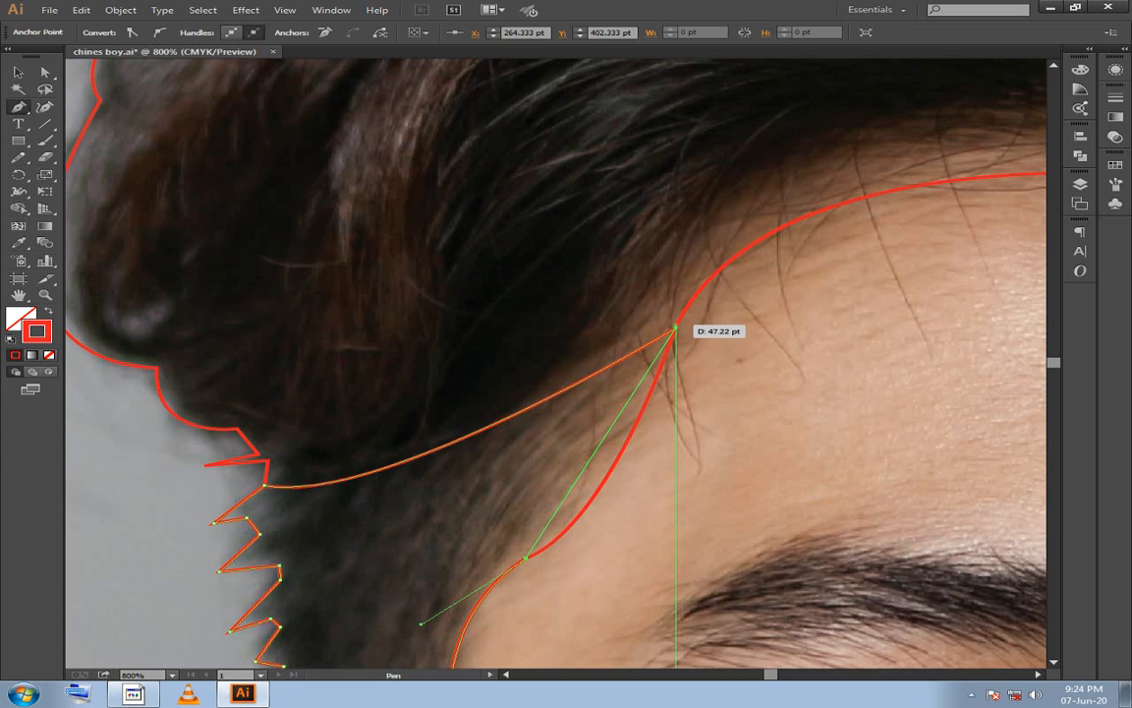
# Close the side-hair path with a curve to its starting anchor at the forehead hairline and deselect everything.
pyautogui.moveTo(675, 327); pyautogui.dragTo(697, 271)
pyautogui.moveTo(599, 482); pyautogui.dragTo(604, 514)
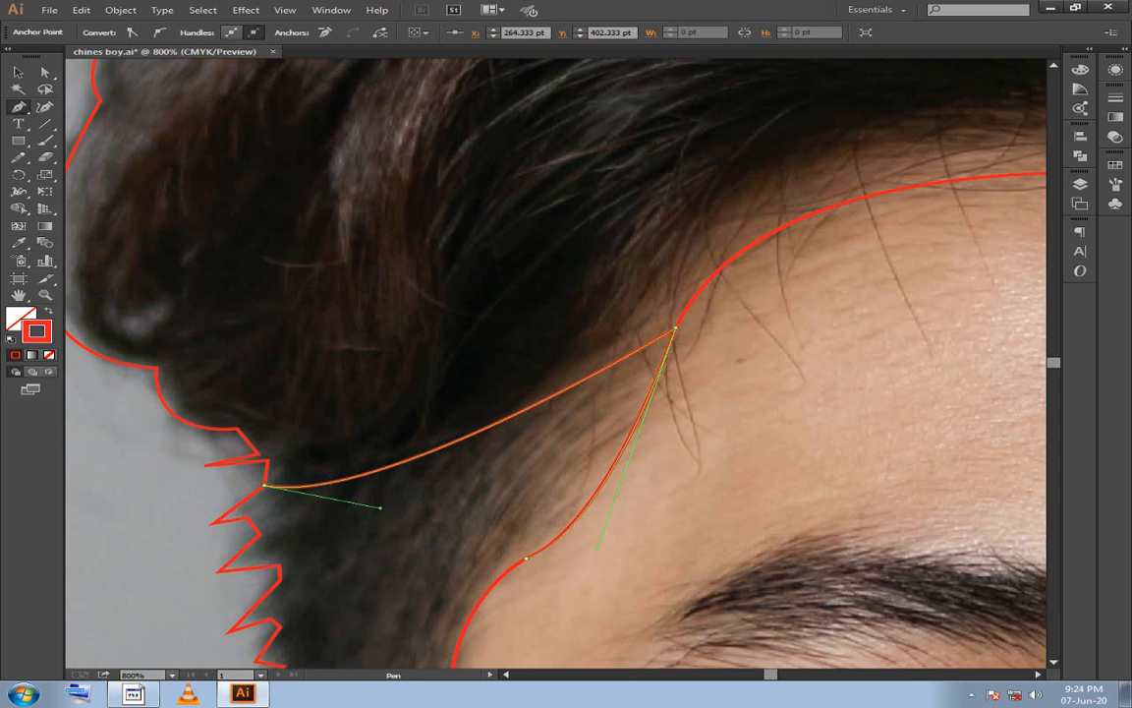
pyautogui.moveTo(752, 107); pyautogui.dragTo(754, 108)
pyautogui.keyDown('ctrl'); pyautogui.click(836, 325); pyautogui.keyUp('ctrl')
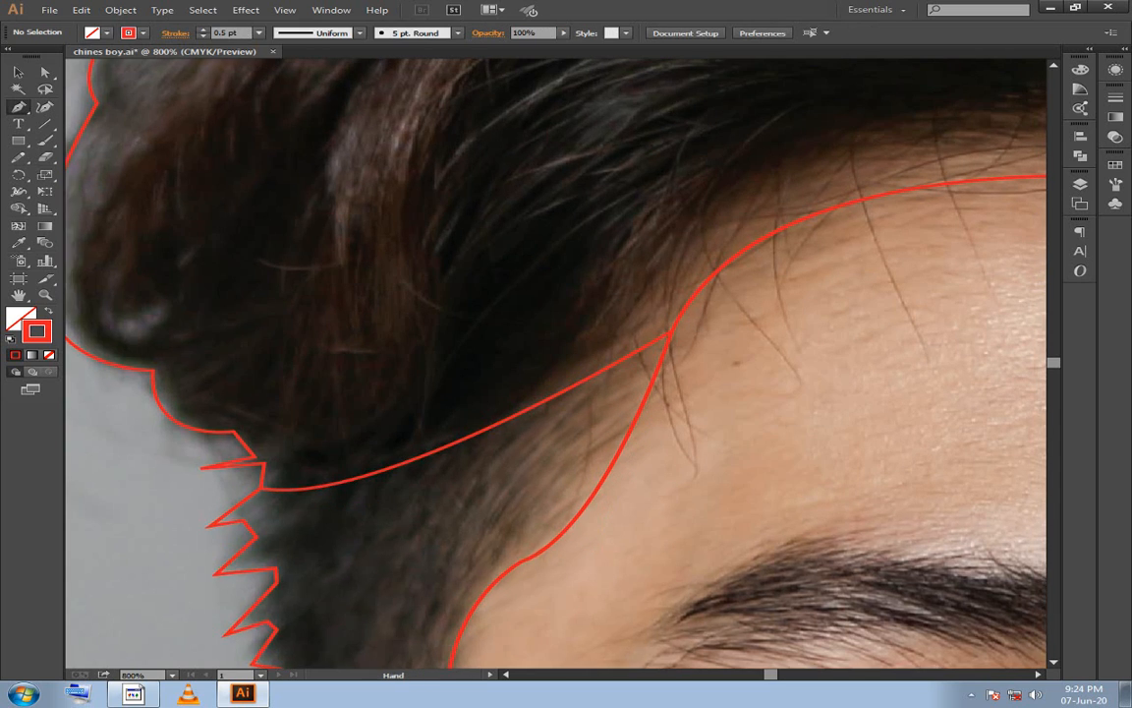
# Save the document and start a second side-hair path curving from the opposite temple hairline to a corner anchor on the outer hair edge.
pyautogui.moveTo(924, 295); pyautogui.dragTo(197, 396)
pyautogui.moveTo(835, 344); pyautogui.dragTo(315, 351)
pyautogui.hotkey('ctrl', 's')
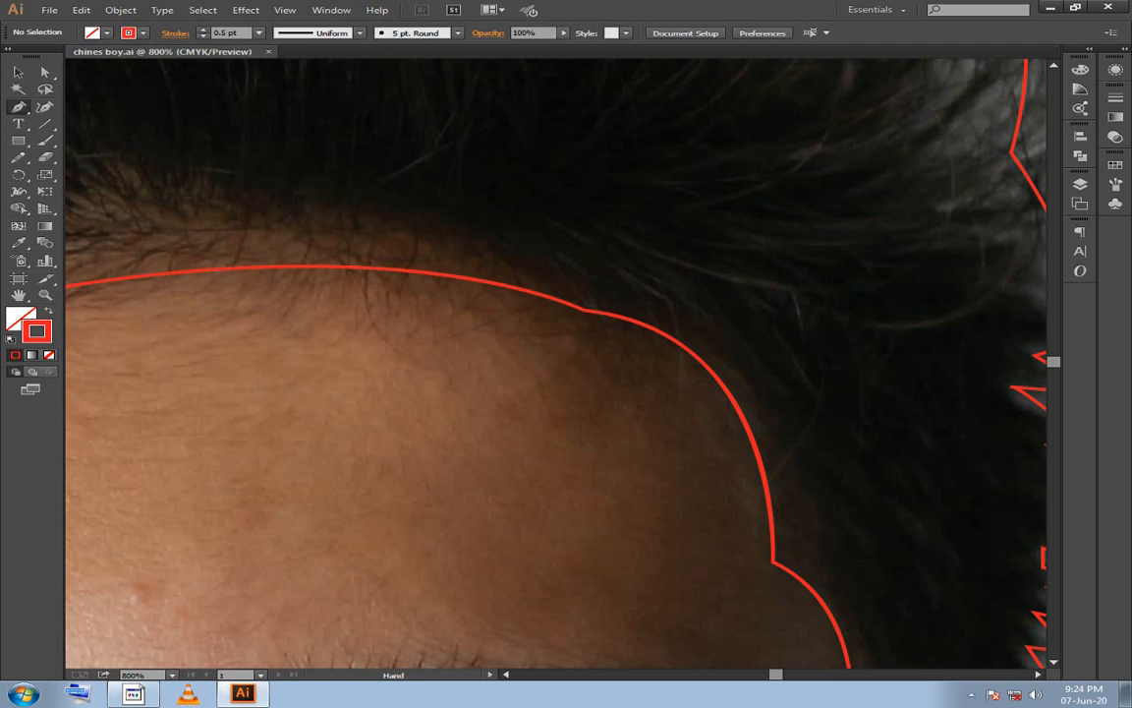
pyautogui.moveTo(694, 354); pyautogui.dragTo(524, 404)
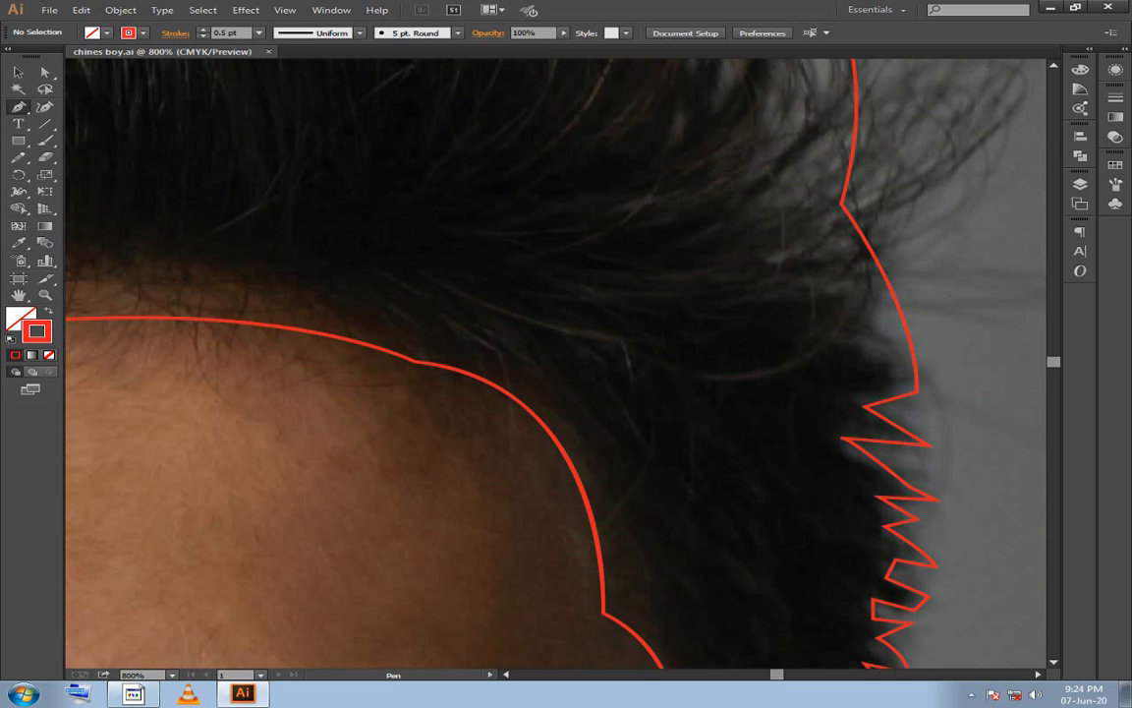
pyautogui.click(498, 386)
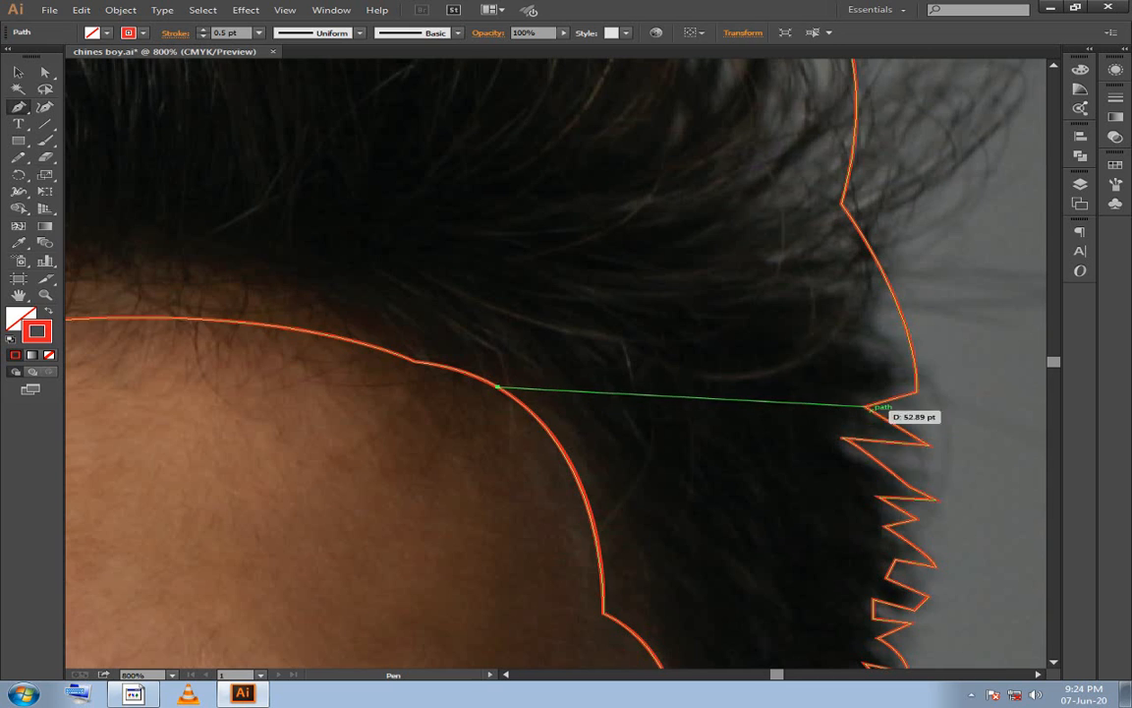
pyautogui.moveTo(864, 406); pyautogui.dragTo(954, 376)
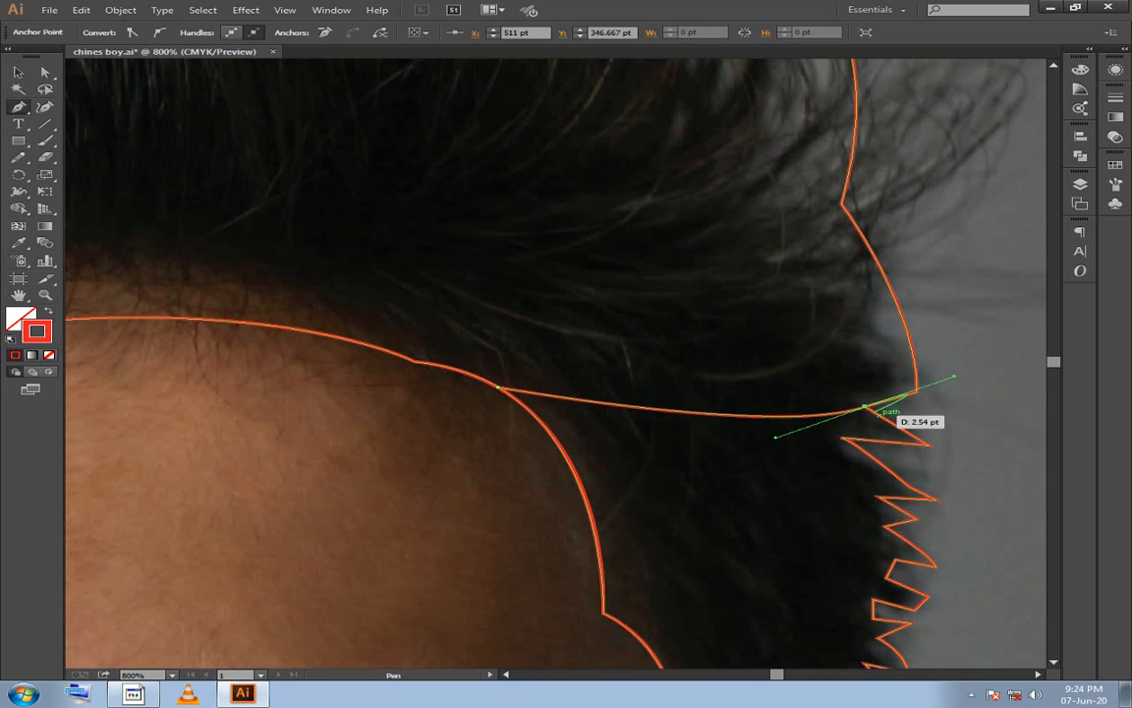
pyautogui.click(928, 445)
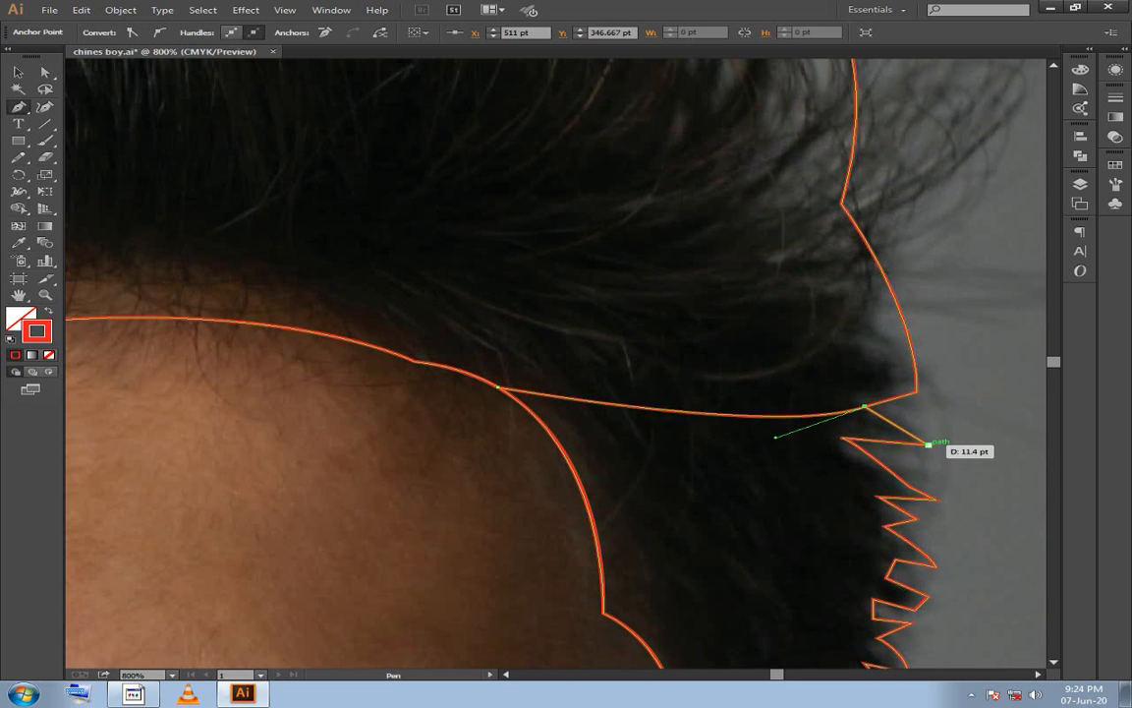
# Continue the side-hair path with straight segments out to the first spike's tip and back into the notch below it.
pyautogui.click(927, 444)
pyautogui.moveTo(903, 453); pyautogui.dragTo(718, 414)
pyautogui.scroll(1, 633, 403)
pyautogui.scroll(1, 627, 442)
pyautogui.scroll(1, 757, 432)
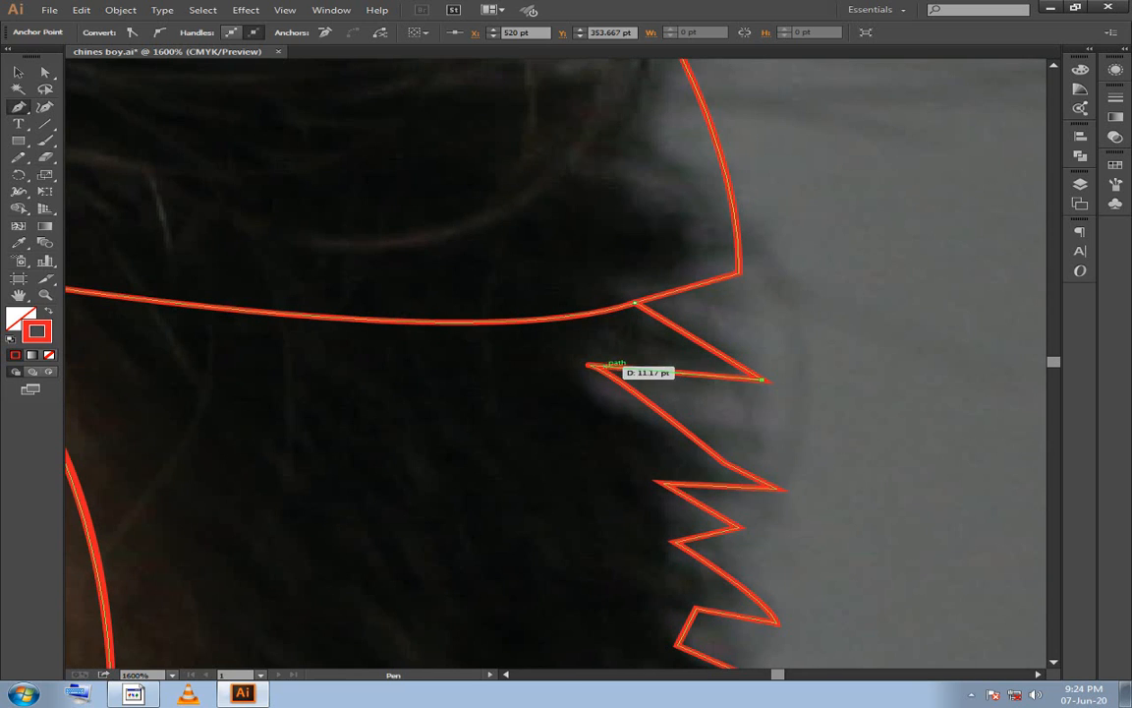
pyautogui.click(589, 364)
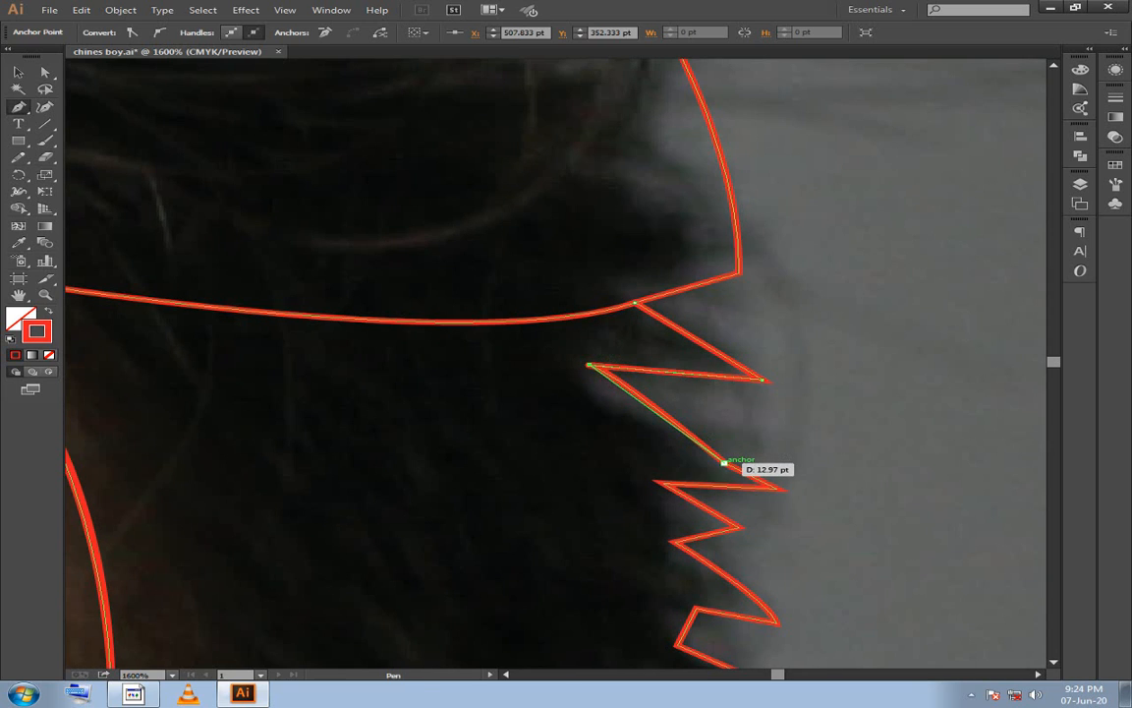
# Add a slightly curved segment from the notch down the second spike and convert its end into a corner anchor.
pyautogui.moveTo(724, 462); pyautogui.dragTo(762, 492)
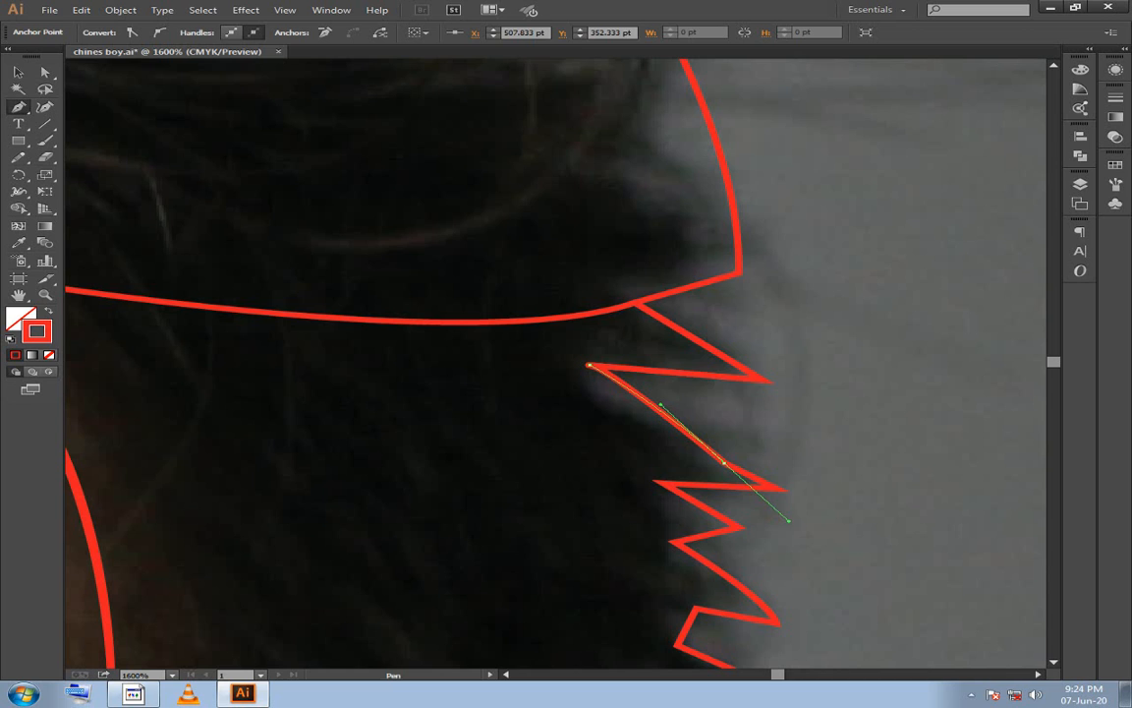
pyautogui.moveTo(790, 521); pyautogui.dragTo(790, 522)
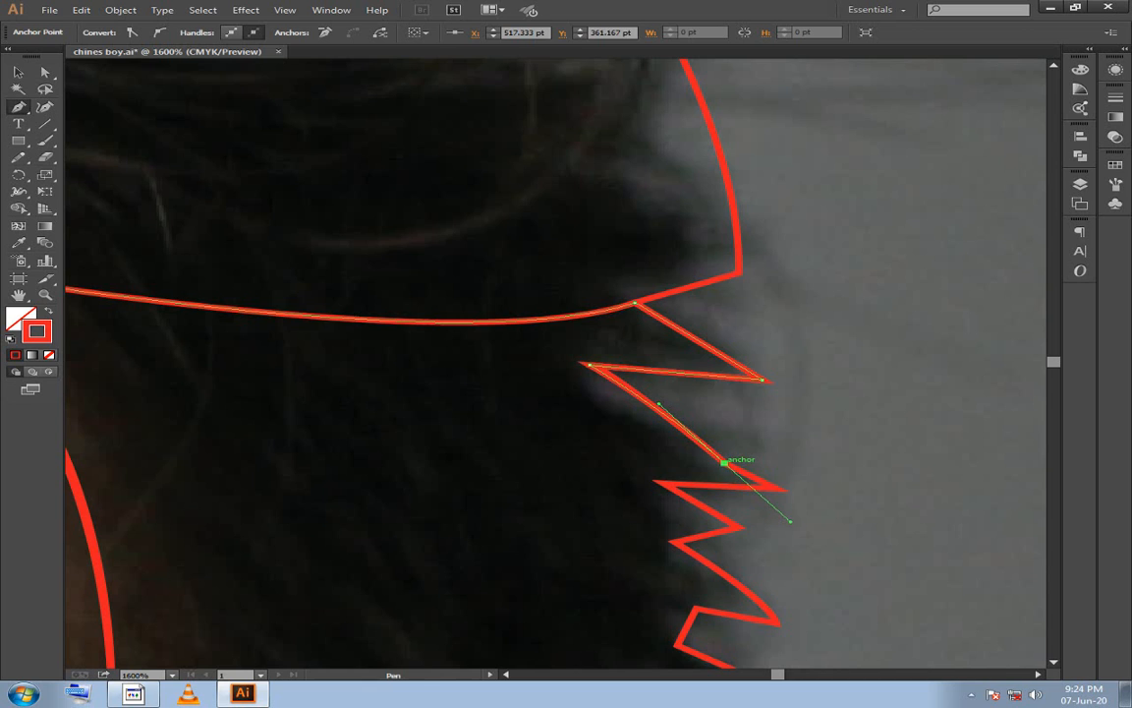
pyautogui.click(723, 464)
pyautogui.hotkey('ctrl', 'z')
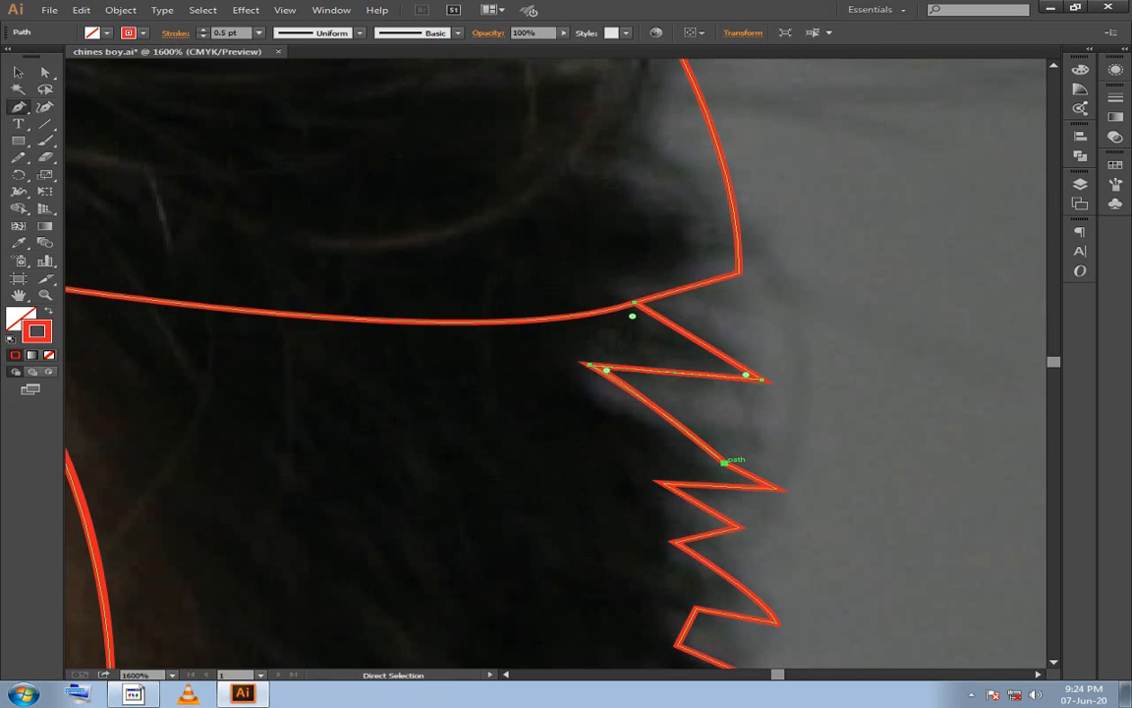
pyautogui.click(724, 463)
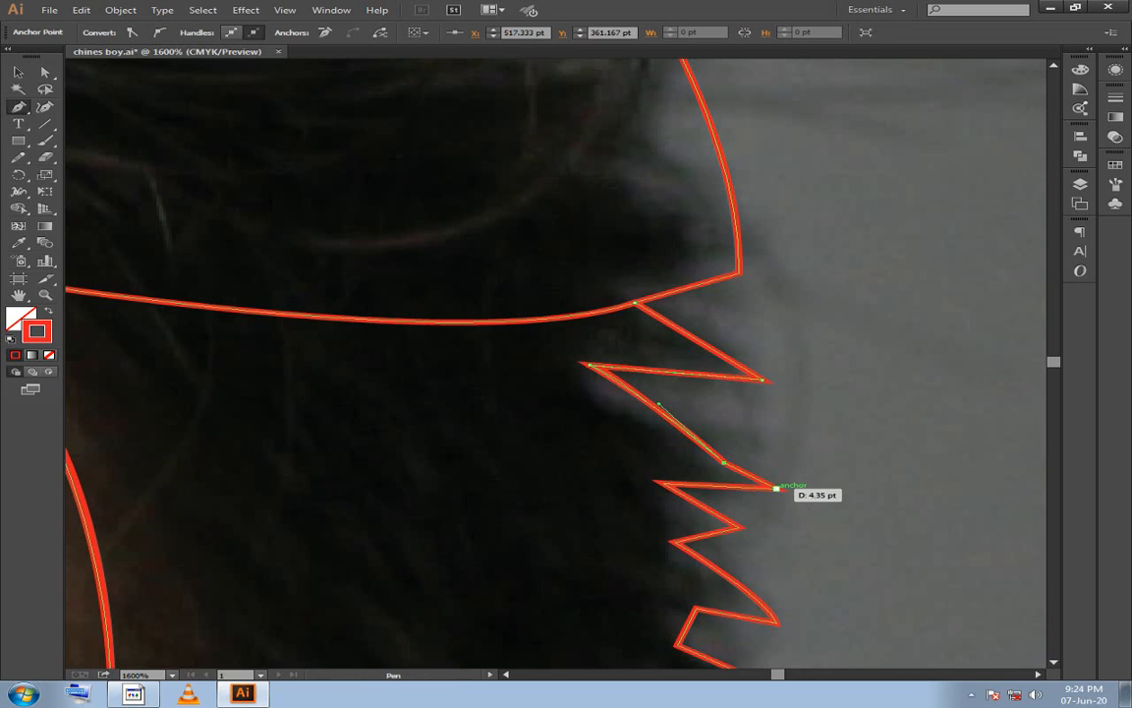
# Trace the second spike's tip and the small spike below it with straight segments, ending in the notch beneath.
pyautogui.click(776, 487)
pyautogui.click(661, 483)
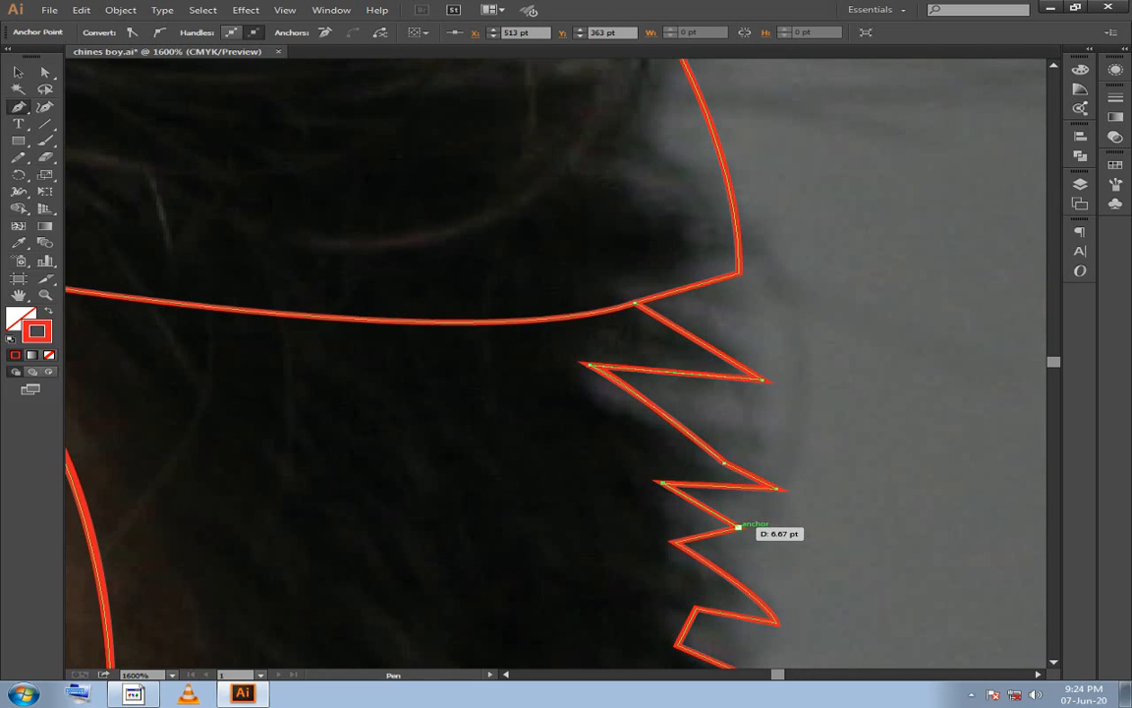
pyautogui.click(739, 526)
pyautogui.click(671, 541)
pyautogui.scroll(-5, 627, 361)
pyautogui.hscroll(5, 627, 362)
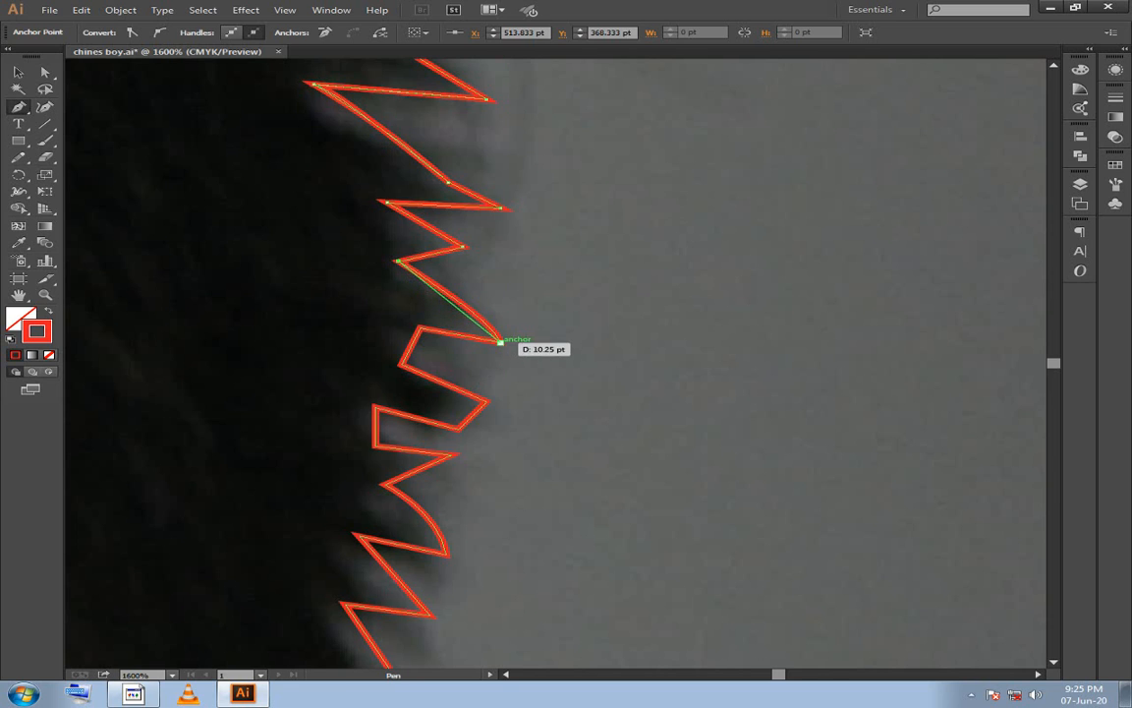
# Curve the path to the next strand tip with a corner anchor, and trace the two blunt, square-notched tufts with straight segments.
pyautogui.moveTo(499, 341); pyautogui.dragTo(518, 376)
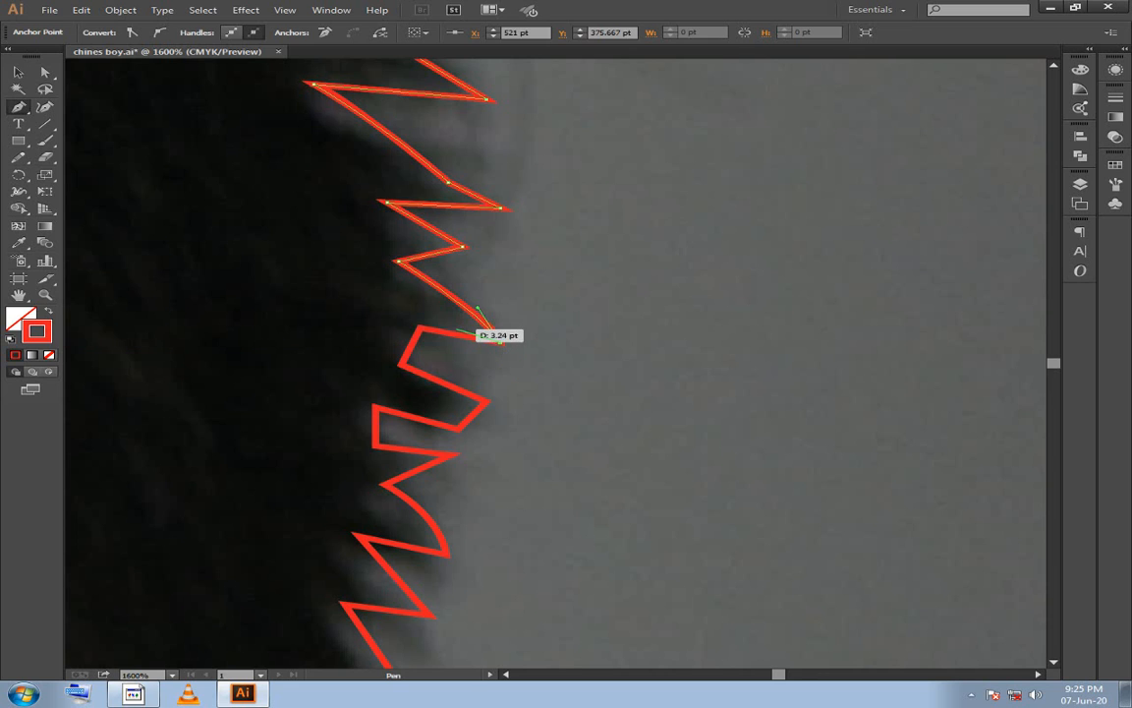
pyautogui.click(419, 327)
pyautogui.click(401, 364)
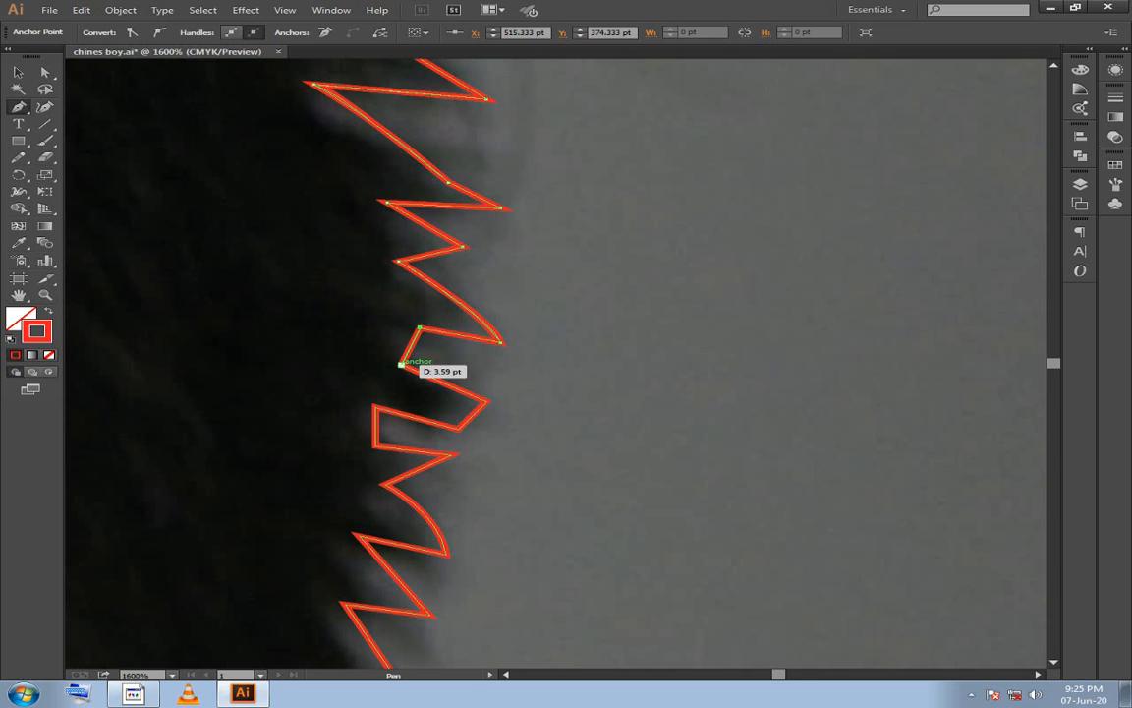
pyautogui.click(486, 401)
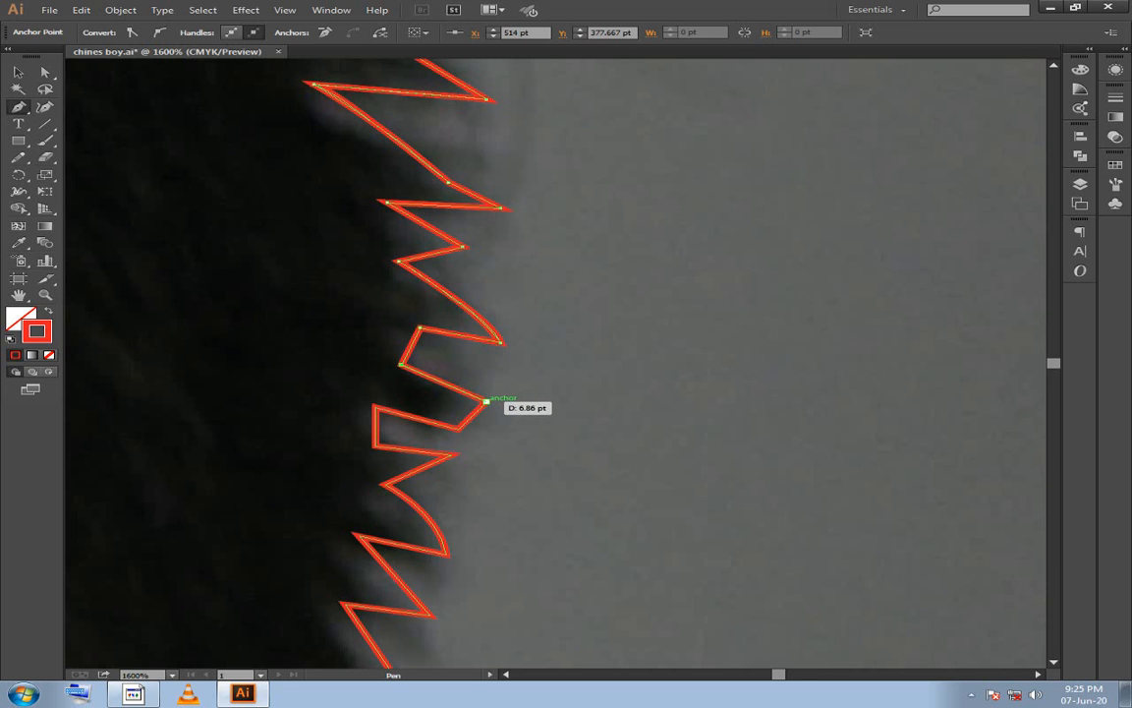
pyautogui.click(458, 429)
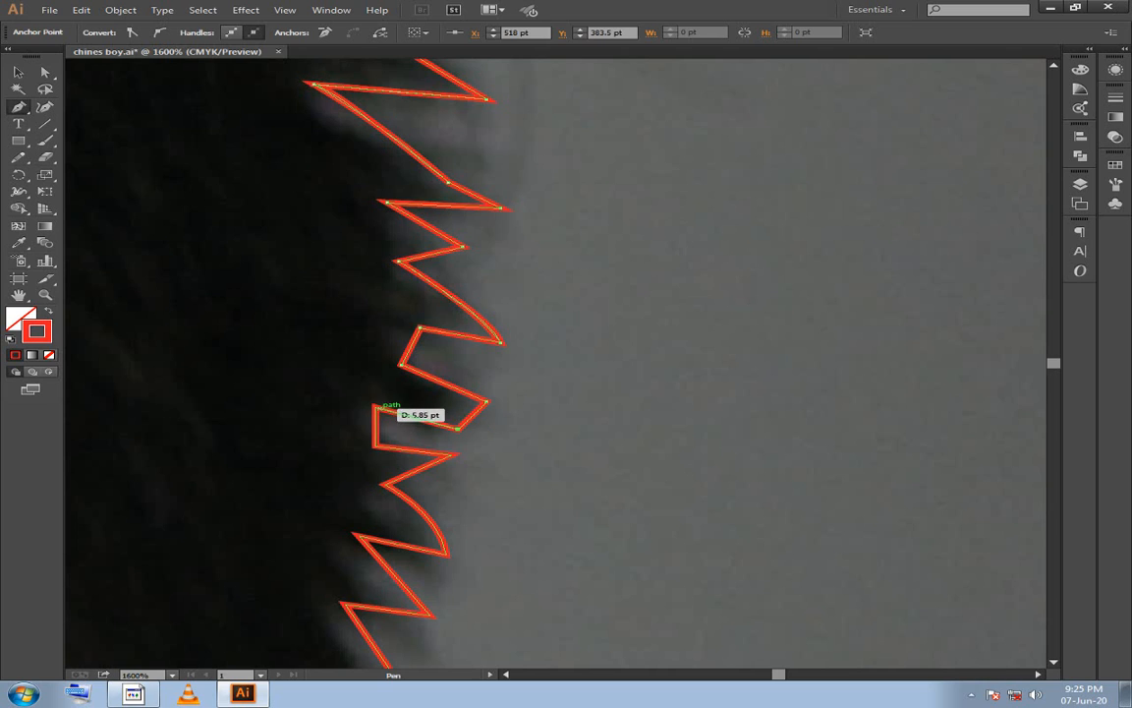
pyautogui.click(374, 405)
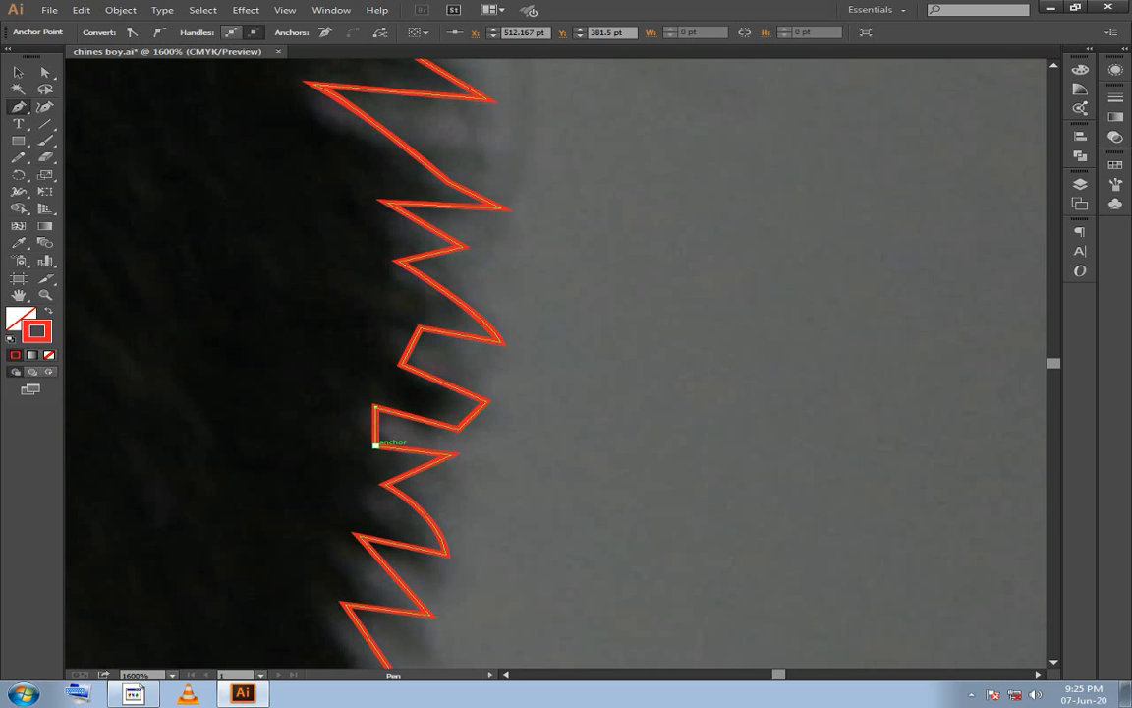
pyautogui.click(375, 445)
# Trace the short spike below the square notch and the curved strand beneath it, cornering at its tip and returning to the inner notch.
pyautogui.moveTo(458, 474); pyautogui.dragTo(413, 344)
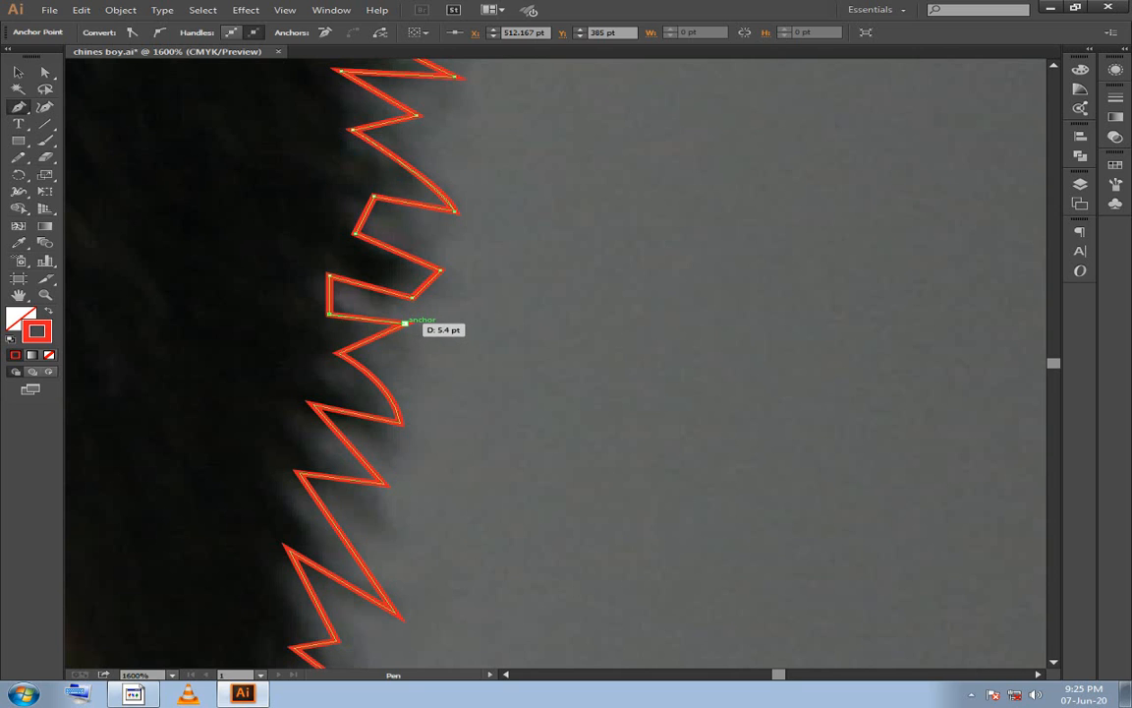
pyautogui.click(404, 321)
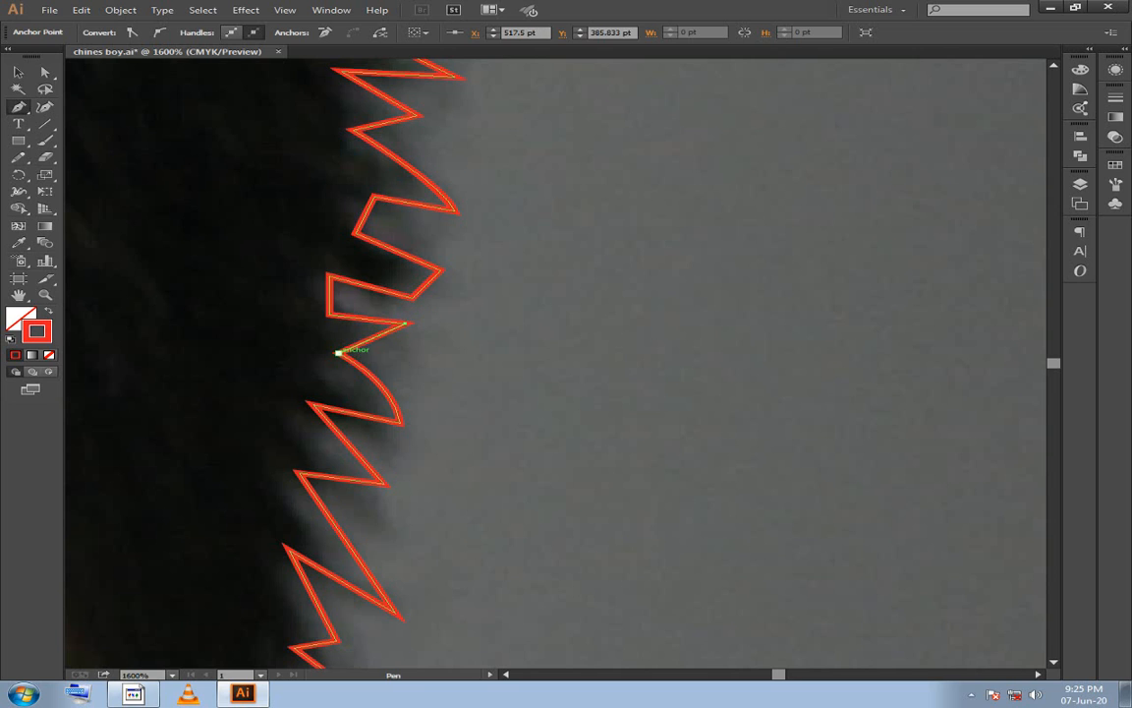
pyautogui.click(337, 352)
pyautogui.moveTo(400, 423); pyautogui.dragTo(401, 453)
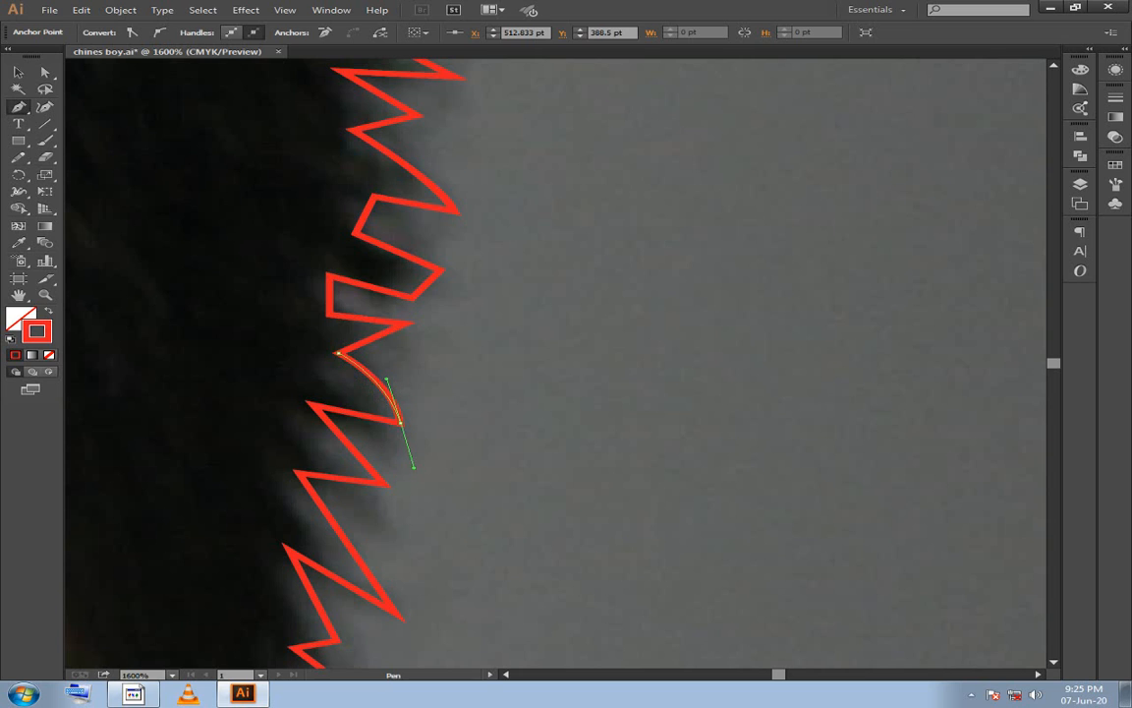
pyautogui.click(400, 423)
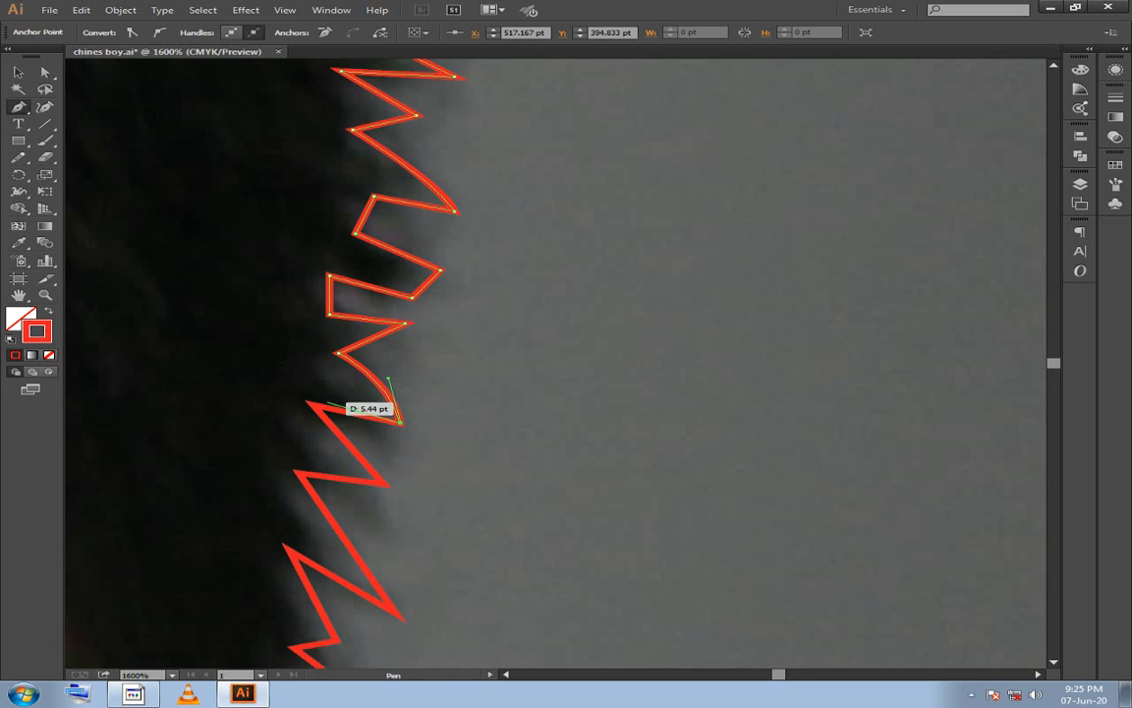
pyautogui.click(310, 403)
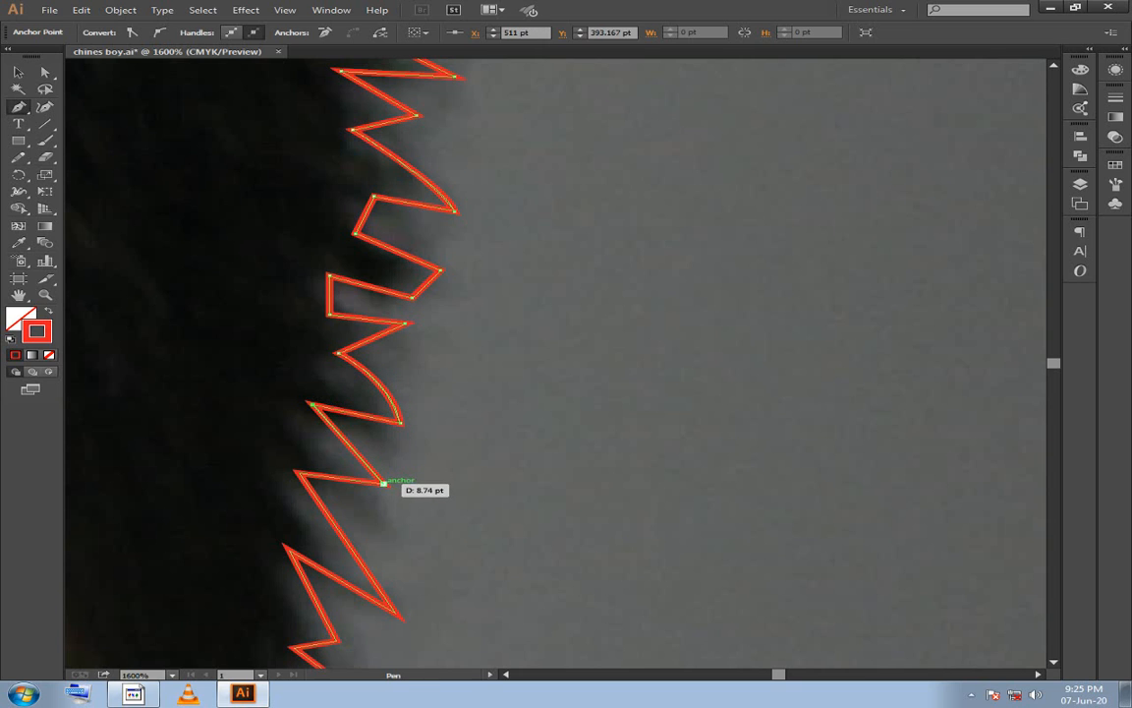
# Trace the long zigzag strands and the small spike below them with straight segments, following the existing hair outline.
pyautogui.moveTo(383, 481); pyautogui.dragTo(307, 324)
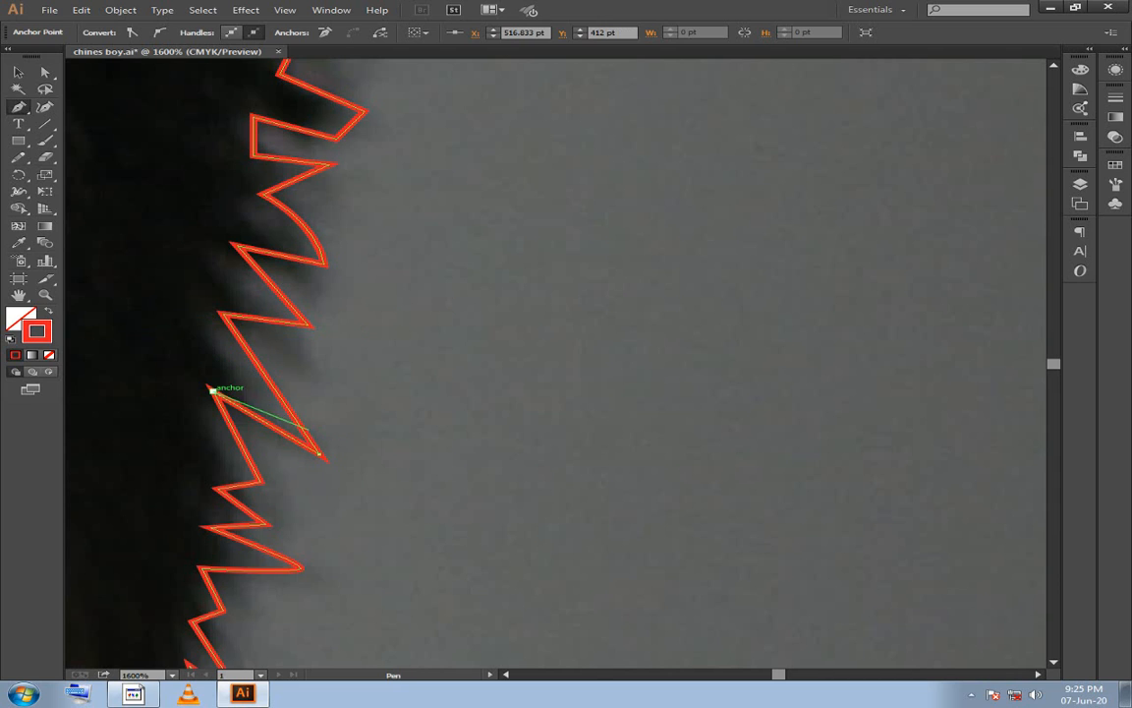
pyautogui.moveTo(213, 391); pyautogui.dragTo(192, 302)
pyautogui.moveTo(253, 384); pyautogui.dragTo(235, 294)
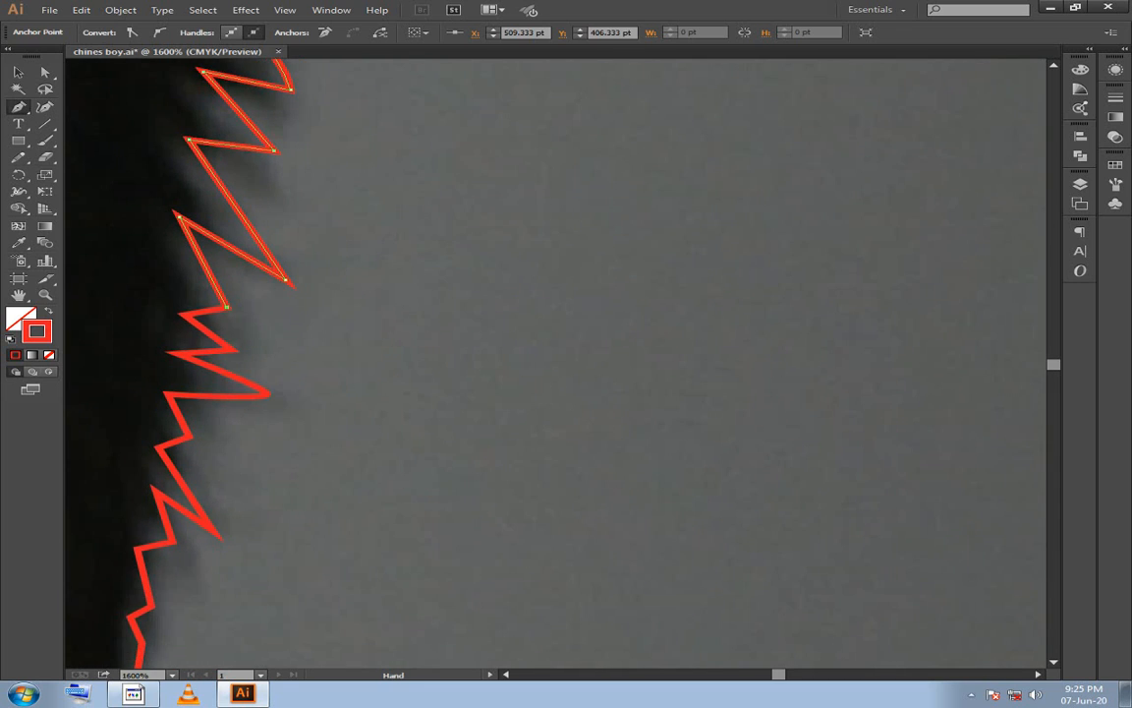
pyautogui.click(227, 309)
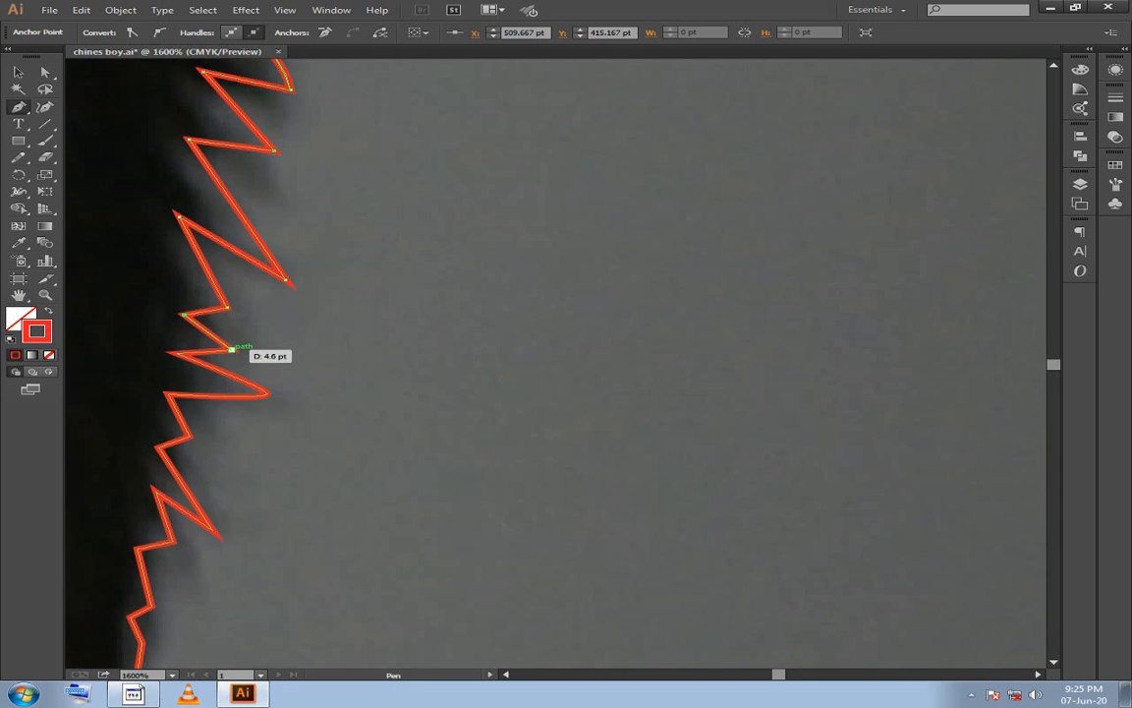
pyautogui.click(231, 348)
pyautogui.click(169, 354)
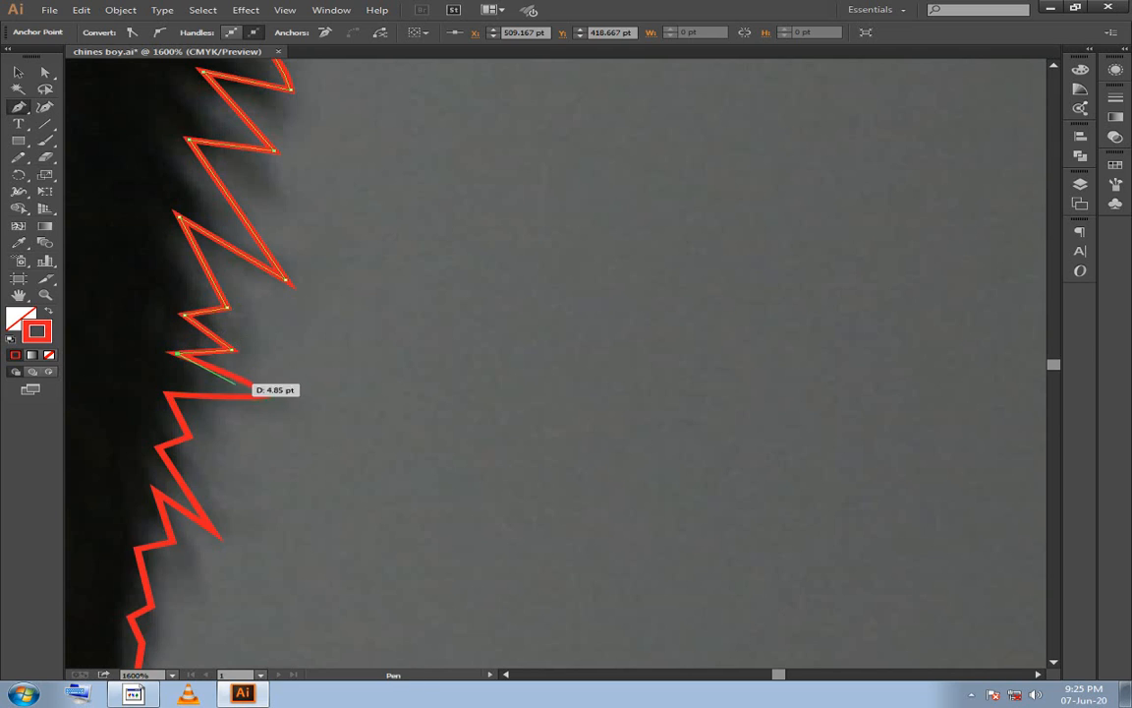
# Trace the rounded strand with a curve around its tip and a return segment to the inner hair edge, ending in a corner anchor.
pyautogui.click(266, 393)
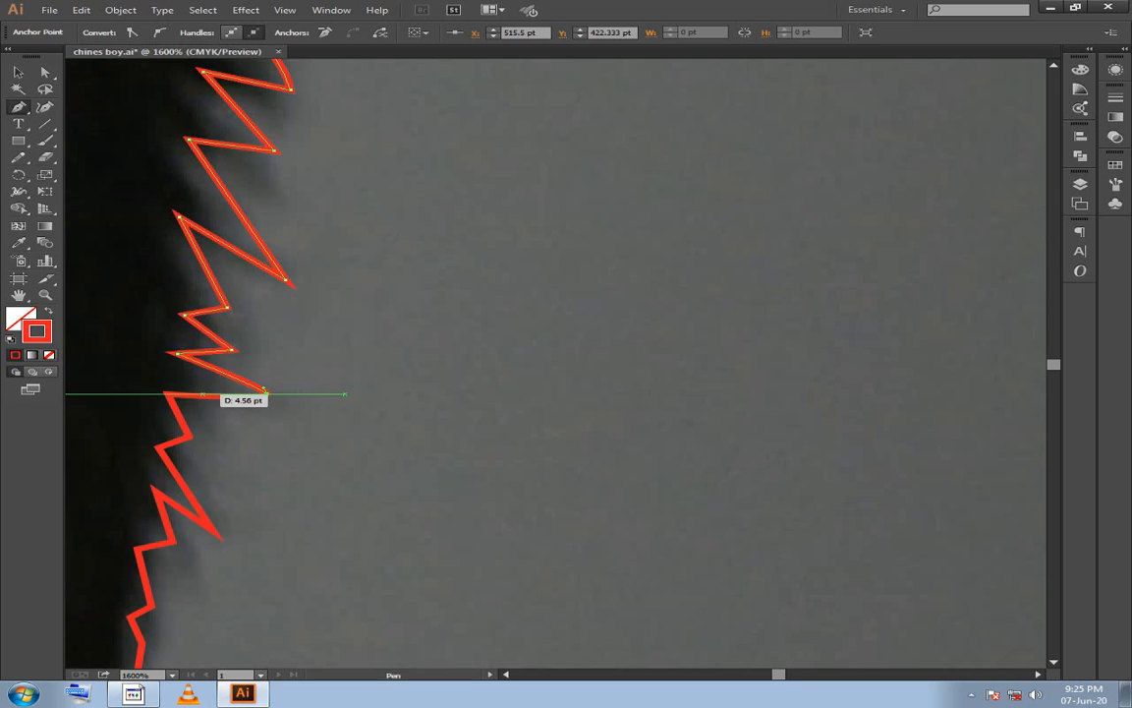
pyautogui.moveTo(165, 394); pyautogui.dragTo(318, 385)
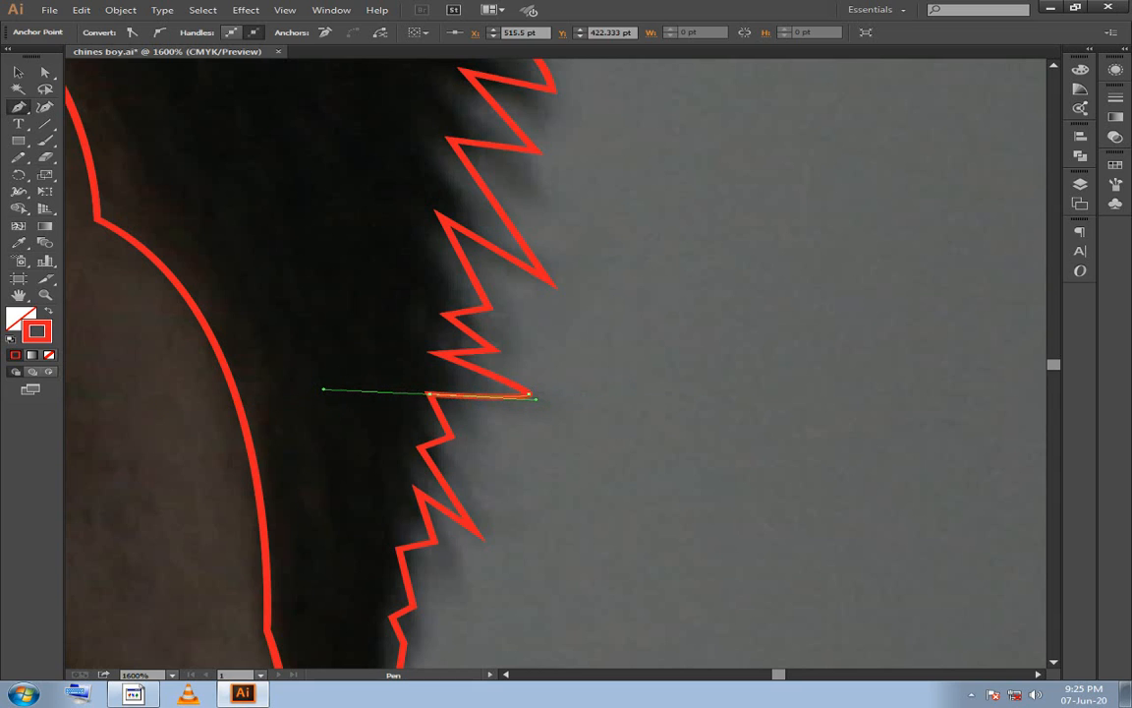
pyautogui.moveTo(530, 395); pyautogui.dragTo(370, 297)
# Trace the small step and the pointed spike below the rounded strand with straight segments along the hair outline.
pyautogui.click(369, 336)
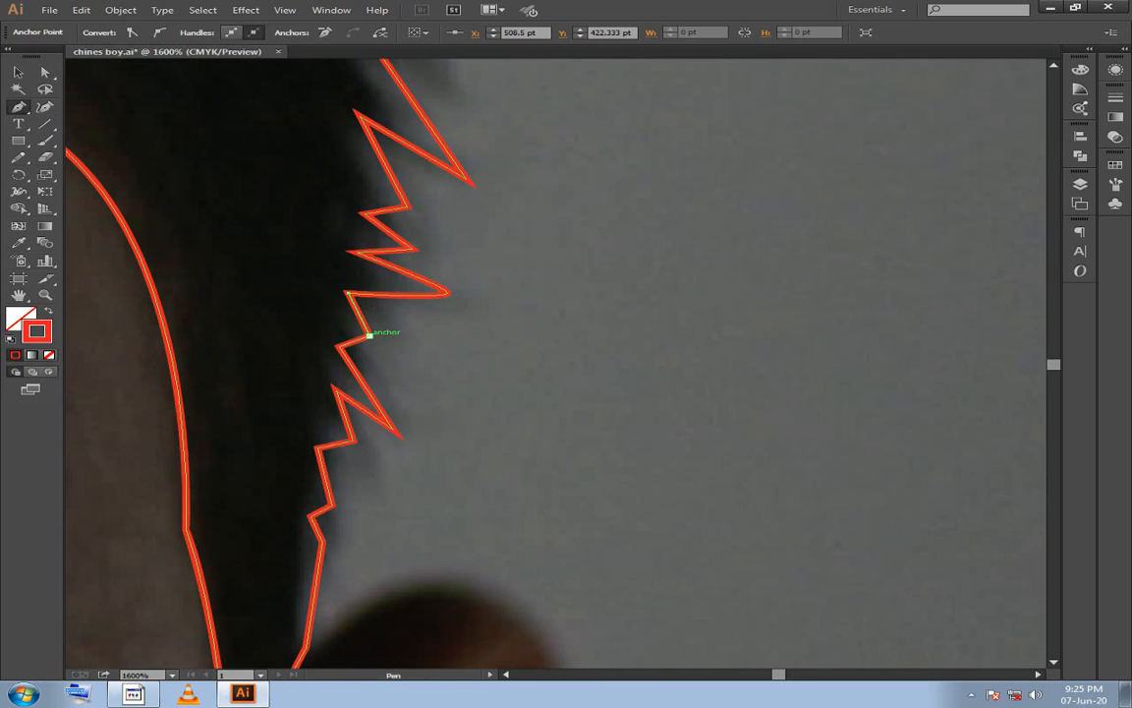
pyautogui.click(338, 346)
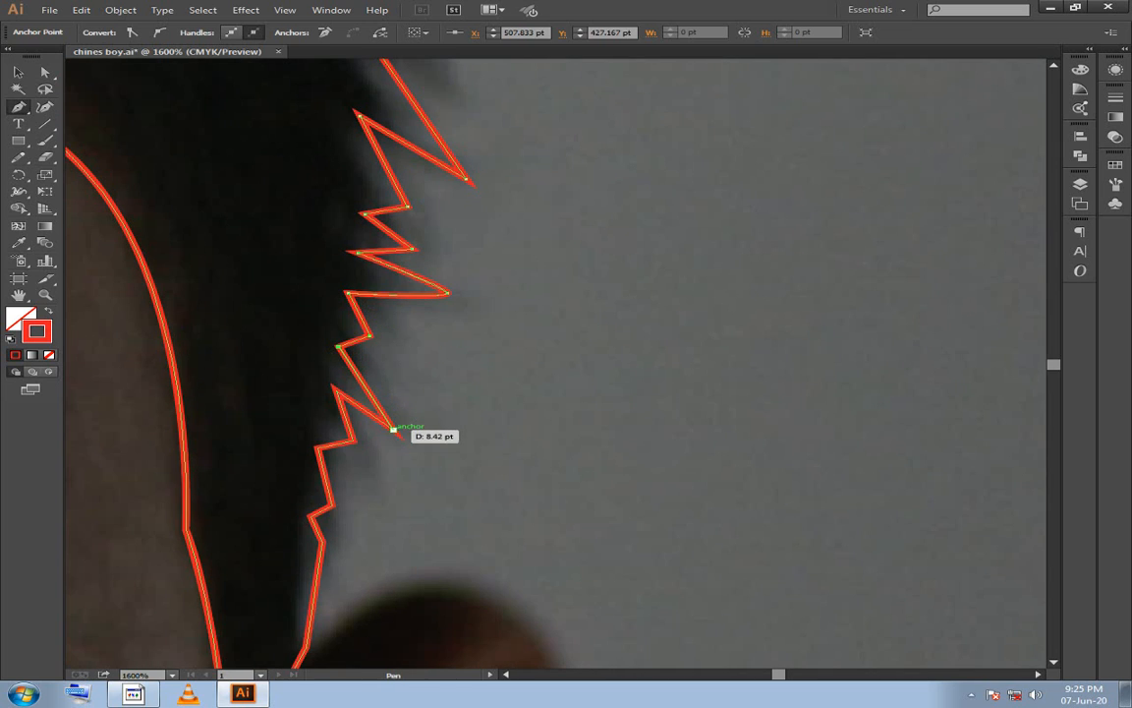
pyautogui.click(393, 429)
pyautogui.click(336, 390)
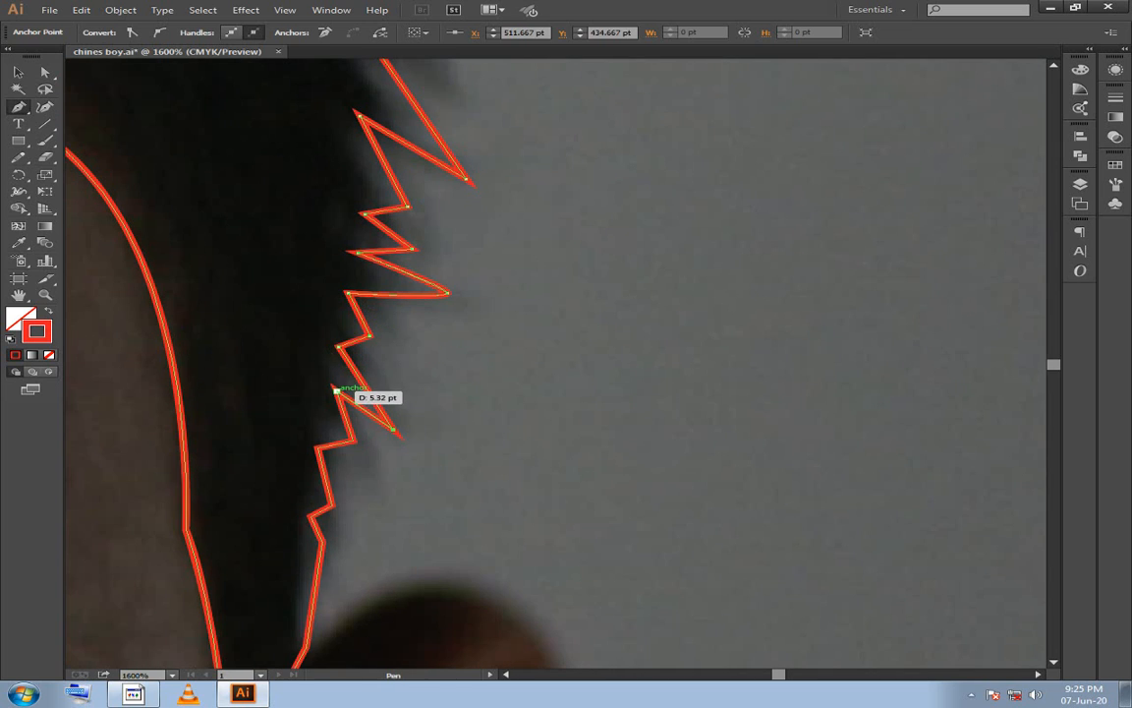
pyautogui.click(351, 439)
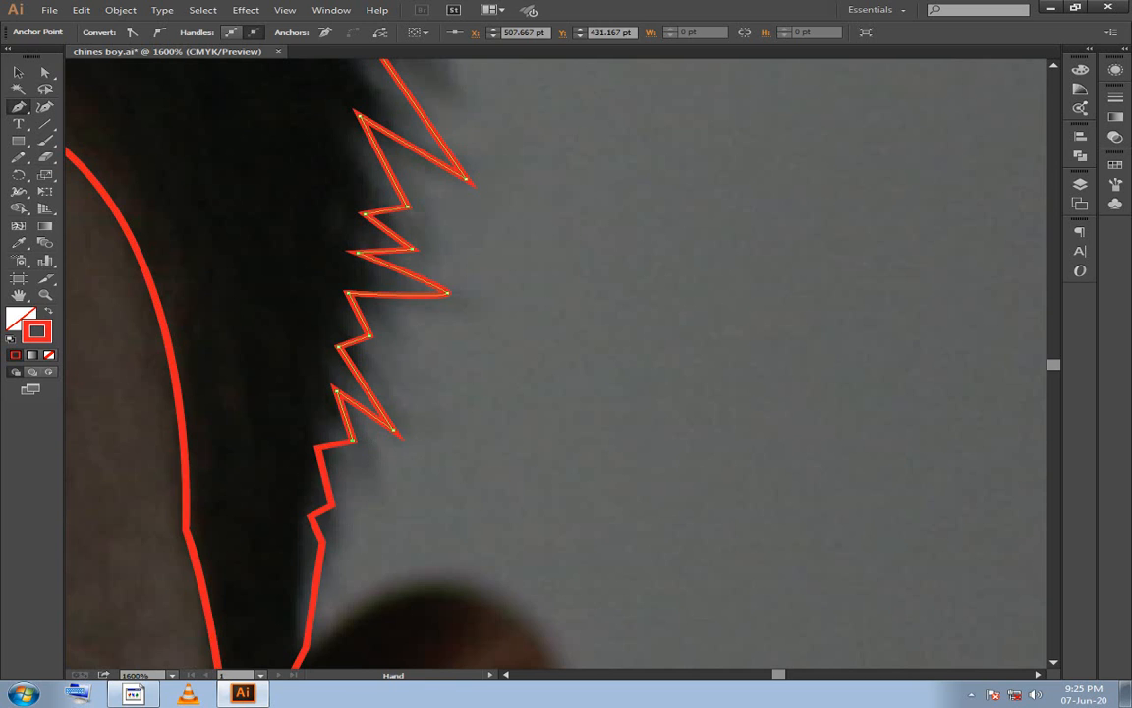
# Trace the last small steps of the outer hair edge with straight segments down to the corner at the ear's upper edge.
pyautogui.scroll(-3, 351, 439)
pyautogui.click(322, 347)
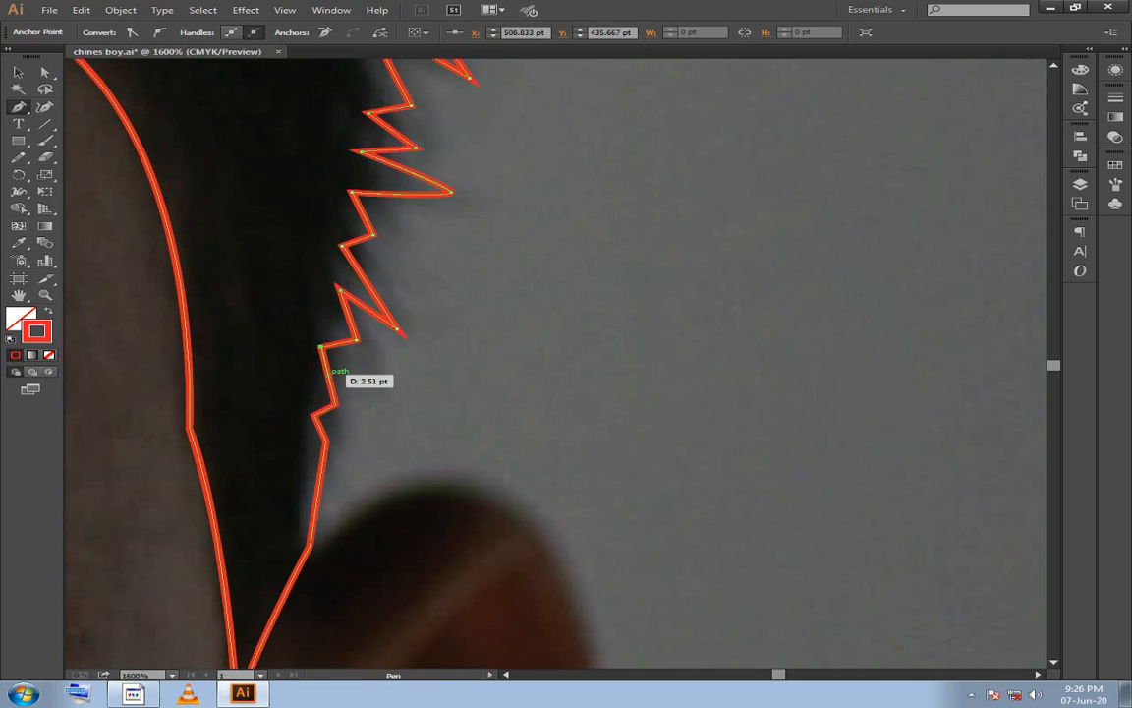
pyautogui.click(336, 403)
pyautogui.click(312, 415)
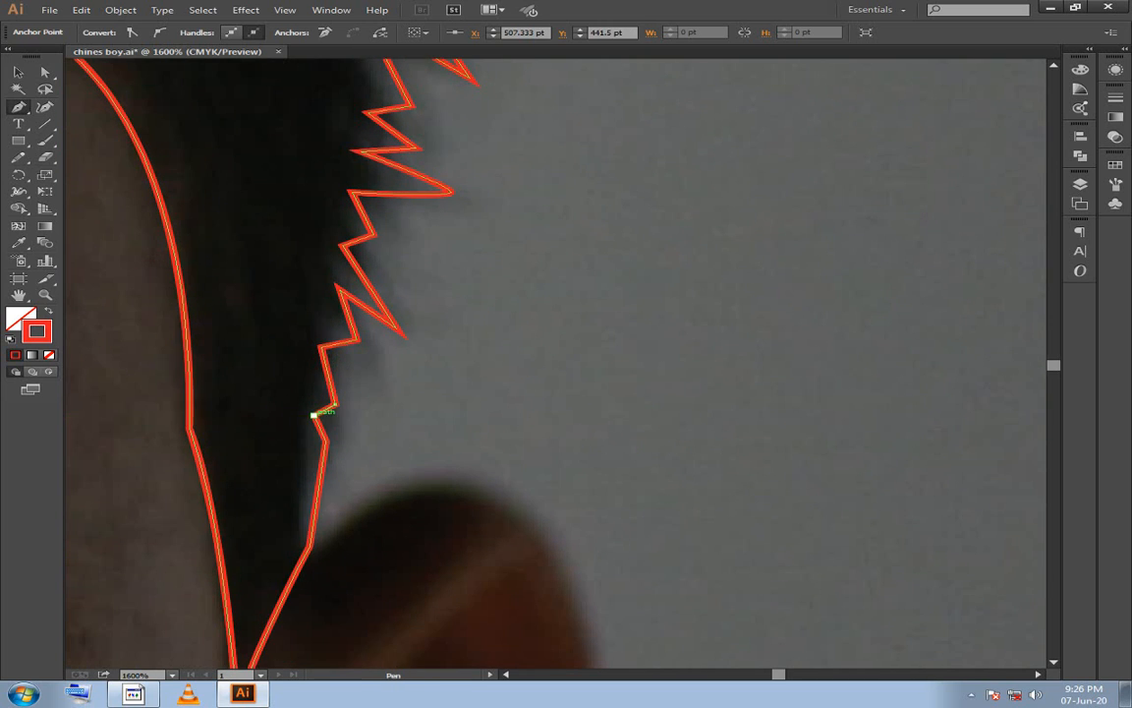
pyautogui.click(326, 435)
pyautogui.scroll(-3, 413, 372)
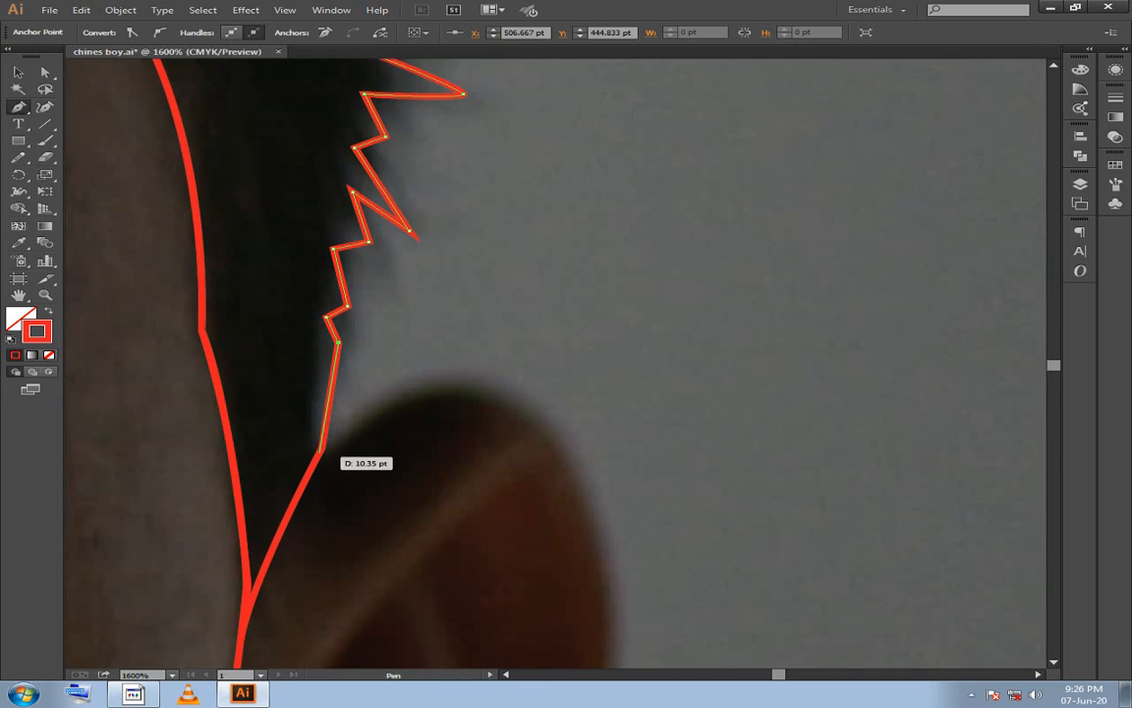
pyautogui.click(322, 446)
# Curve the path along the ear to the sideburn tip and back up the face edge to the bend, ending in a corner anchor.
pyautogui.scroll(-6, 324, 447)
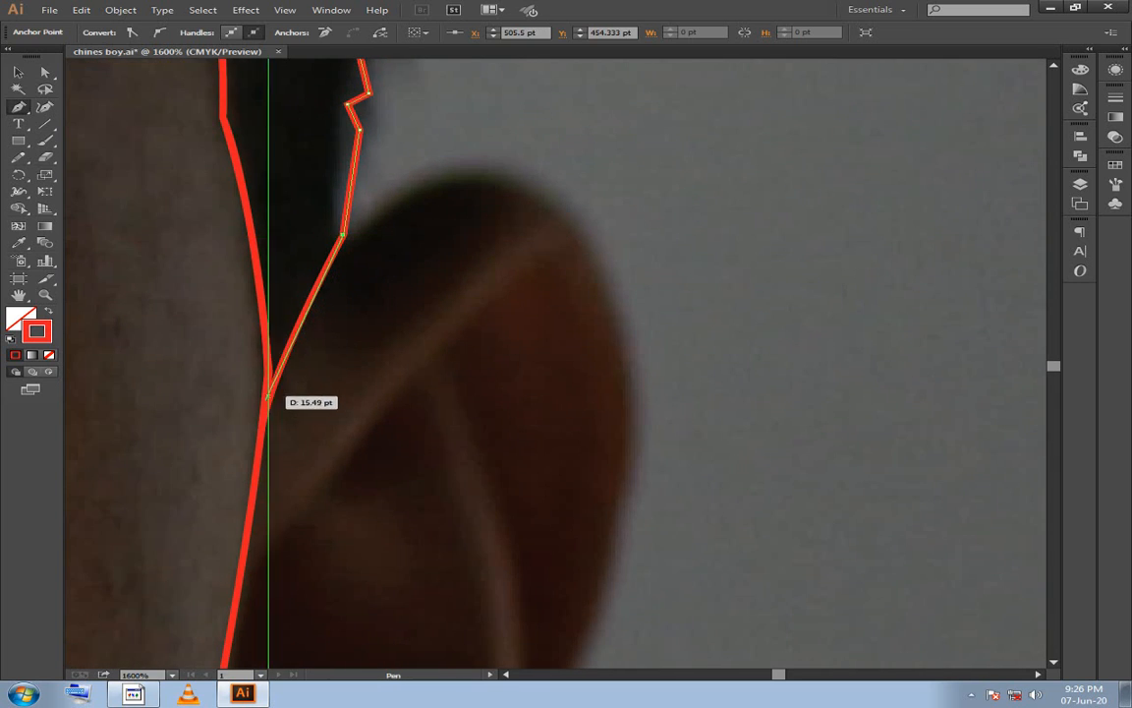
pyautogui.moveTo(261, 429); pyautogui.dragTo(422, 491)
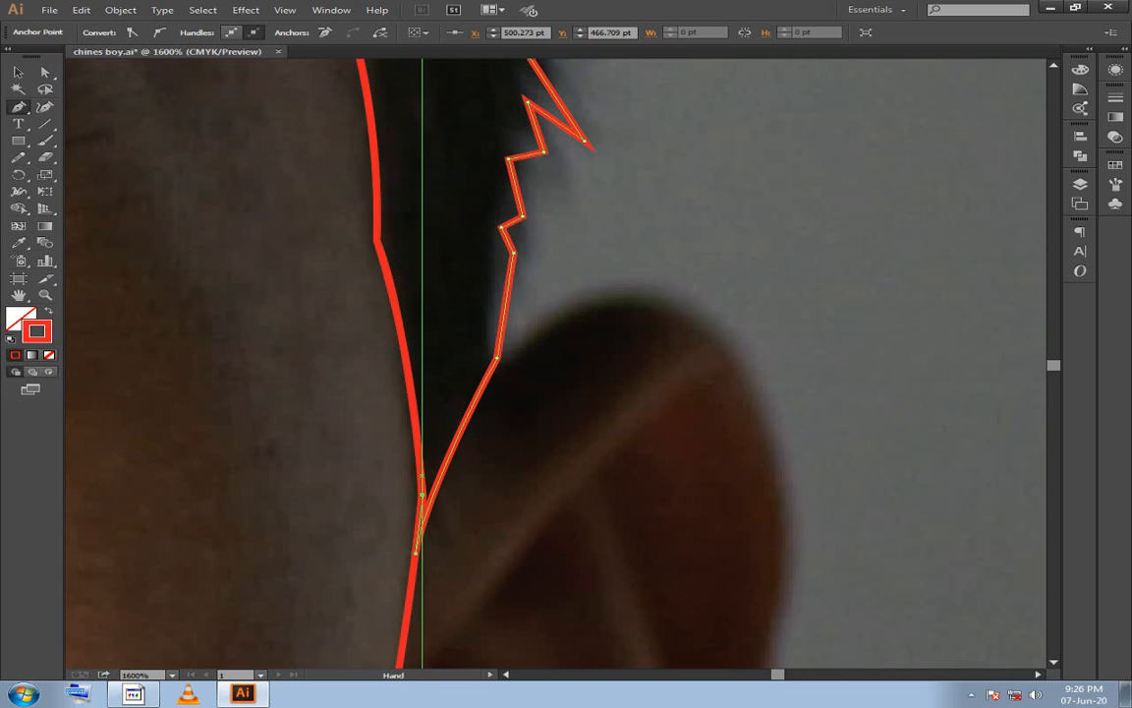
pyautogui.moveTo(379, 240); pyautogui.dragTo(404, 317)
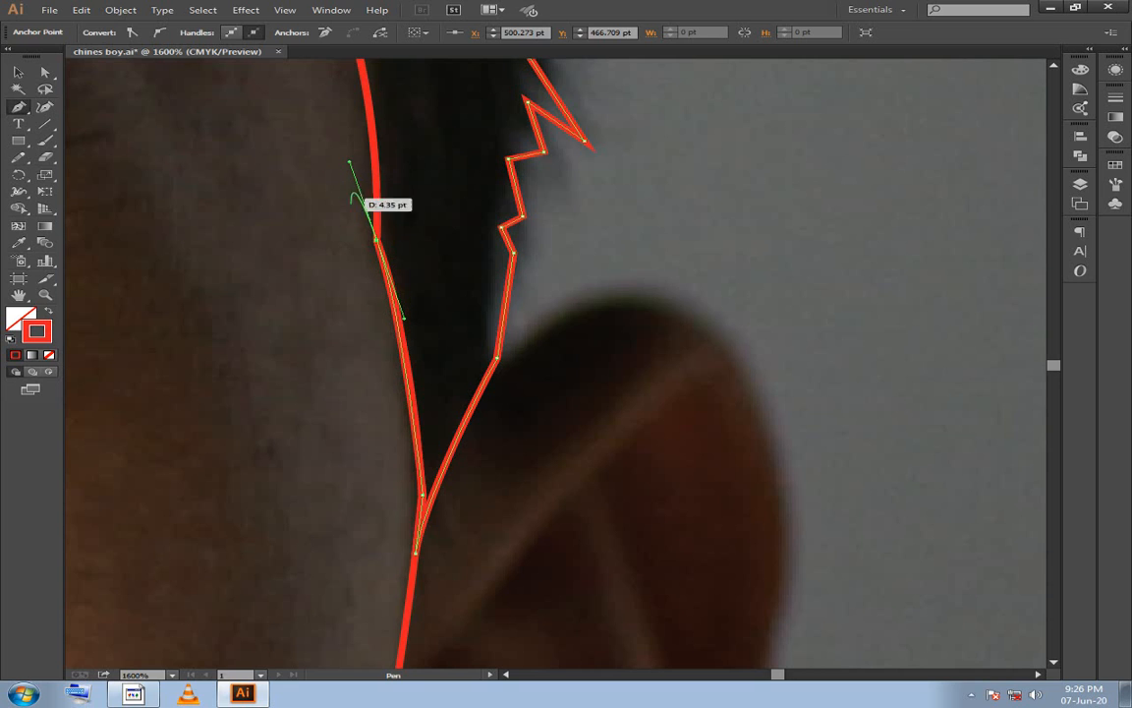
pyautogui.click(379, 240)
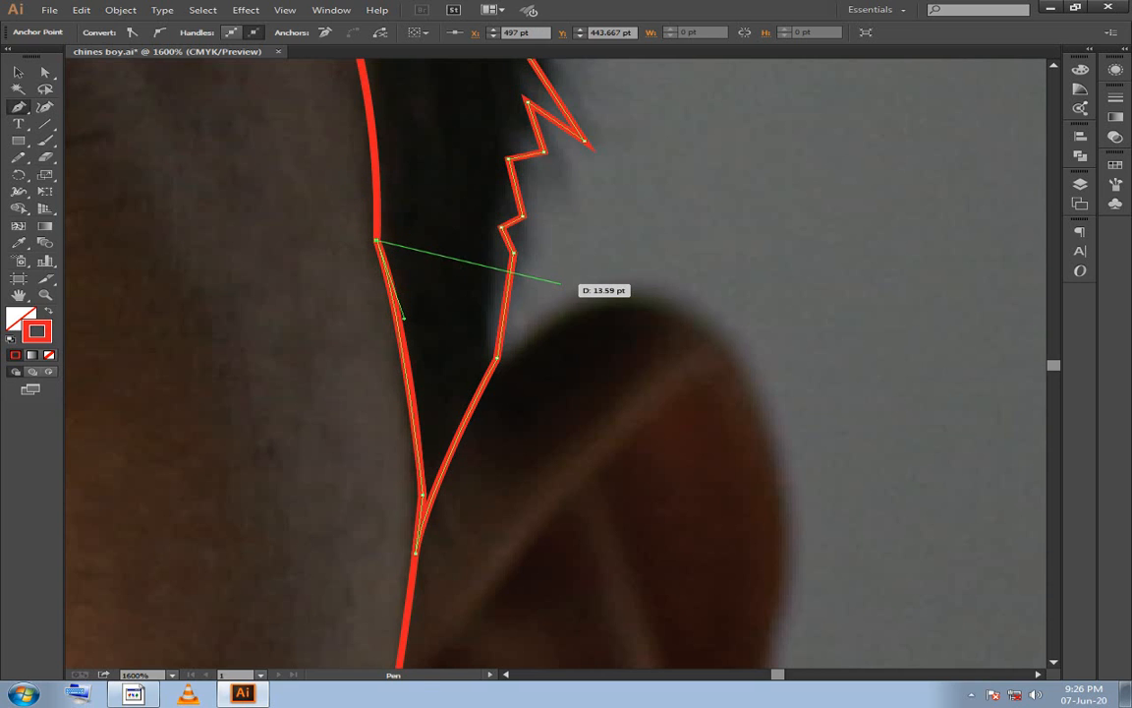
# Curve the side-hair path up the face edge to the first scallop point beside the eyebrow, ending in a corner anchor.
pyautogui.hotkey('ctrl', '-')
pyautogui.hotkey('ctrl', '-')
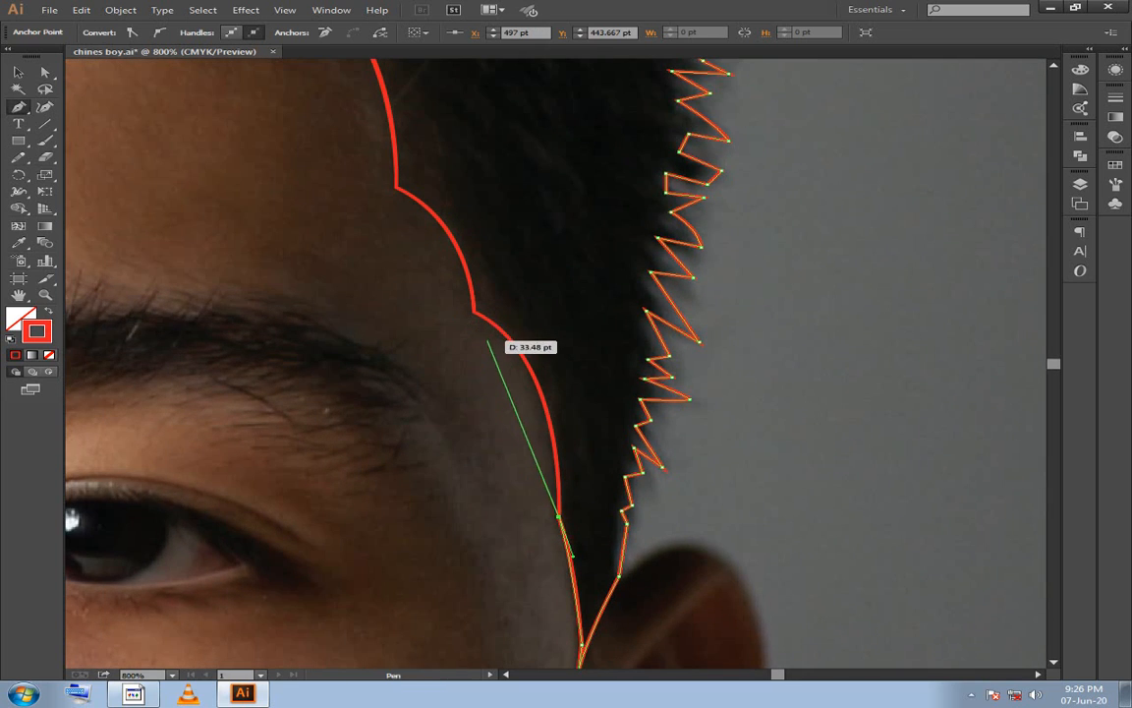
pyautogui.hotkey('ctrl', '+')
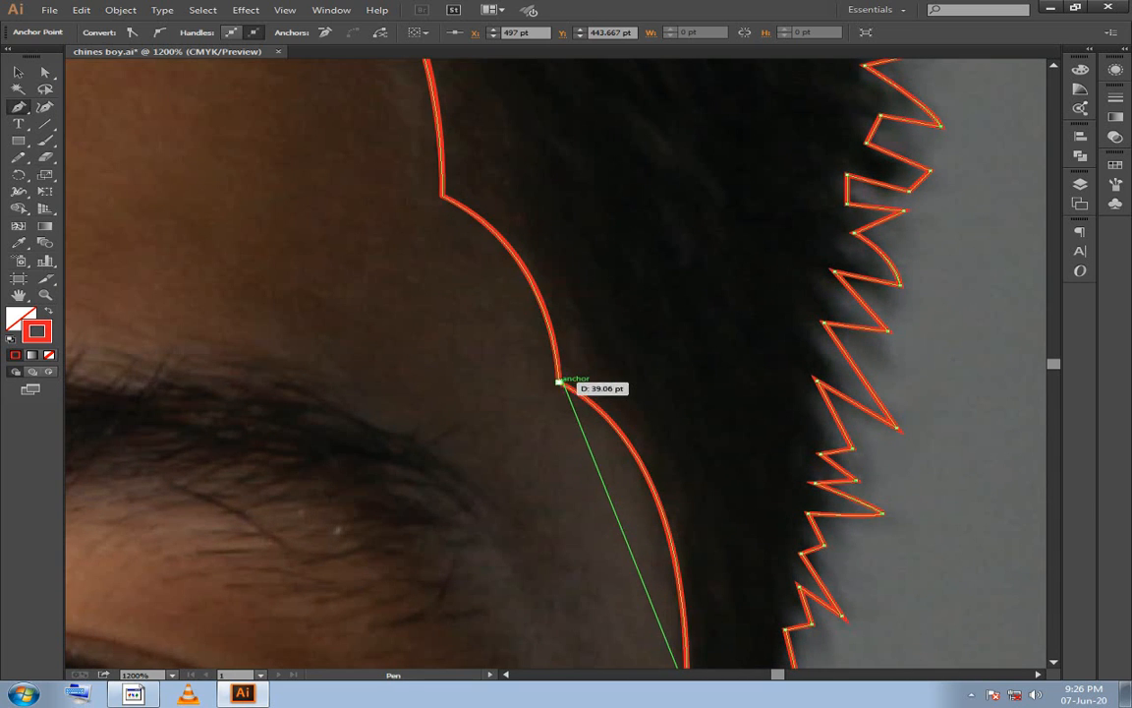
pyautogui.press('space')
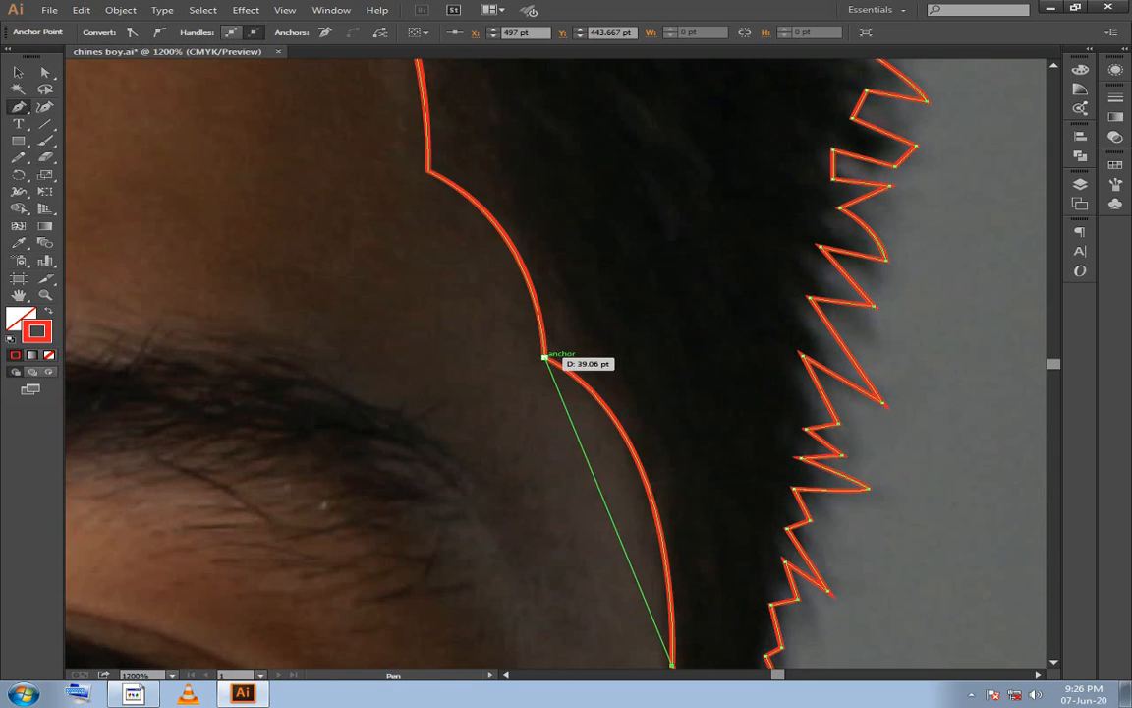
pyautogui.moveTo(546, 357); pyautogui.dragTo(397, 266)
pyautogui.hotkey('ctrl', 'z')
pyautogui.moveTo(545, 356); pyautogui.dragTo(405, 289)
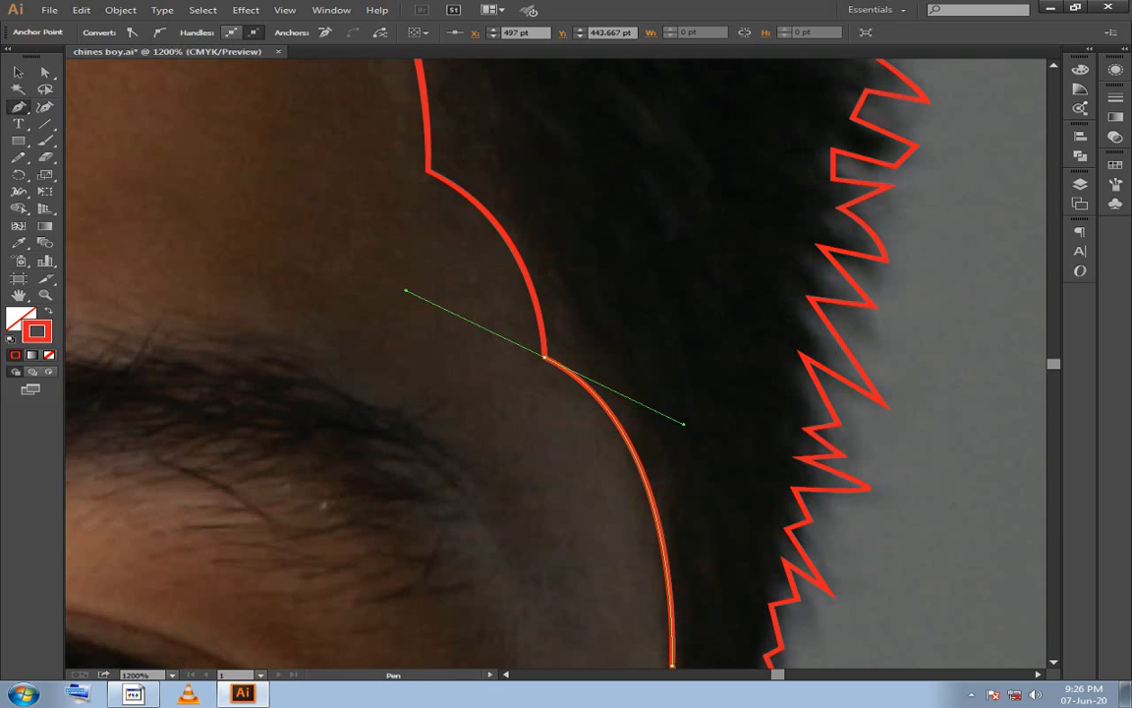
pyautogui.click(545, 357)
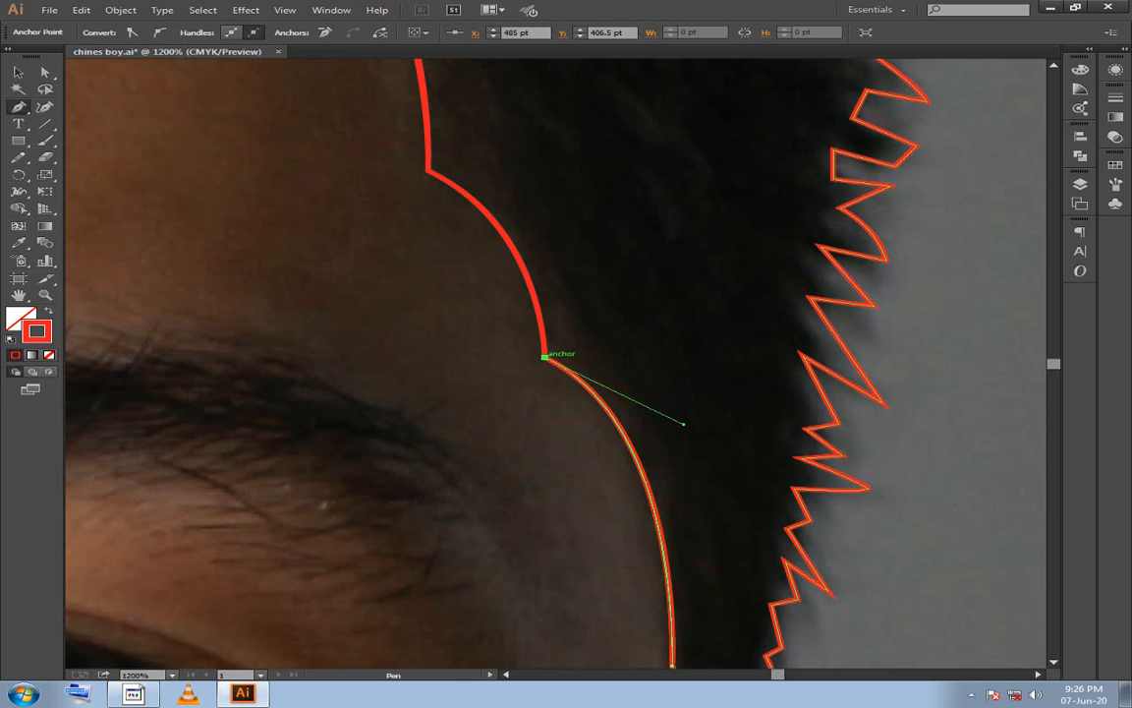
# Continue the path with a curve to the upper scallop point above the eyebrow, ending in a corner anchor.
pyautogui.moveTo(334, 157); pyautogui.dragTo(561, 319)
pyautogui.moveTo(654, 331); pyautogui.dragTo(538, 274)
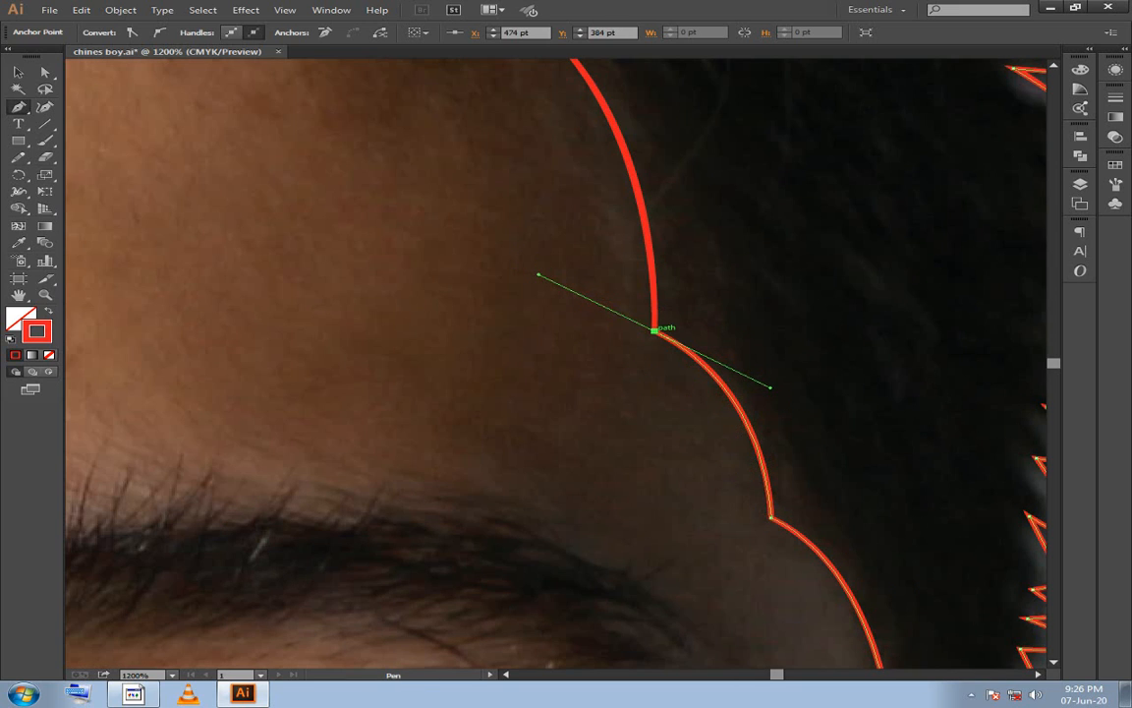
pyautogui.click(655, 331)
# Close the side-hair path with a curve up the forehead edge to its starting anchor, deselect it and save the document.
pyautogui.moveTo(654, 332); pyautogui.dragTo(866, 574)
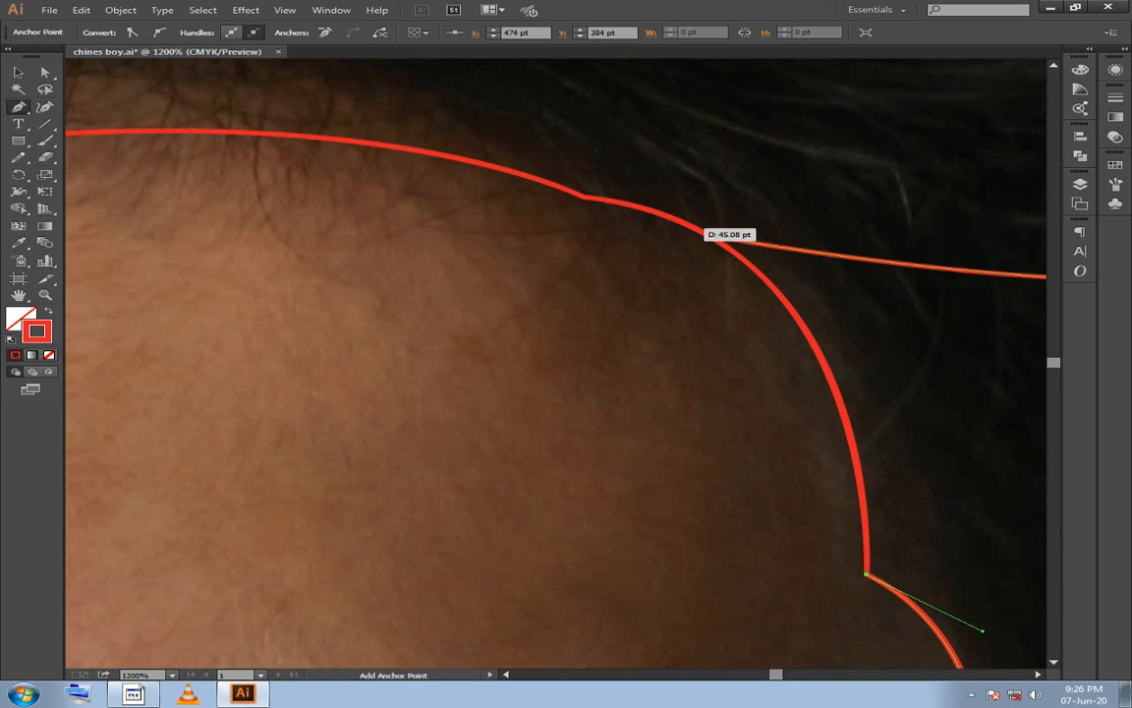
pyautogui.moveTo(708, 236); pyautogui.dragTo(532, 136)
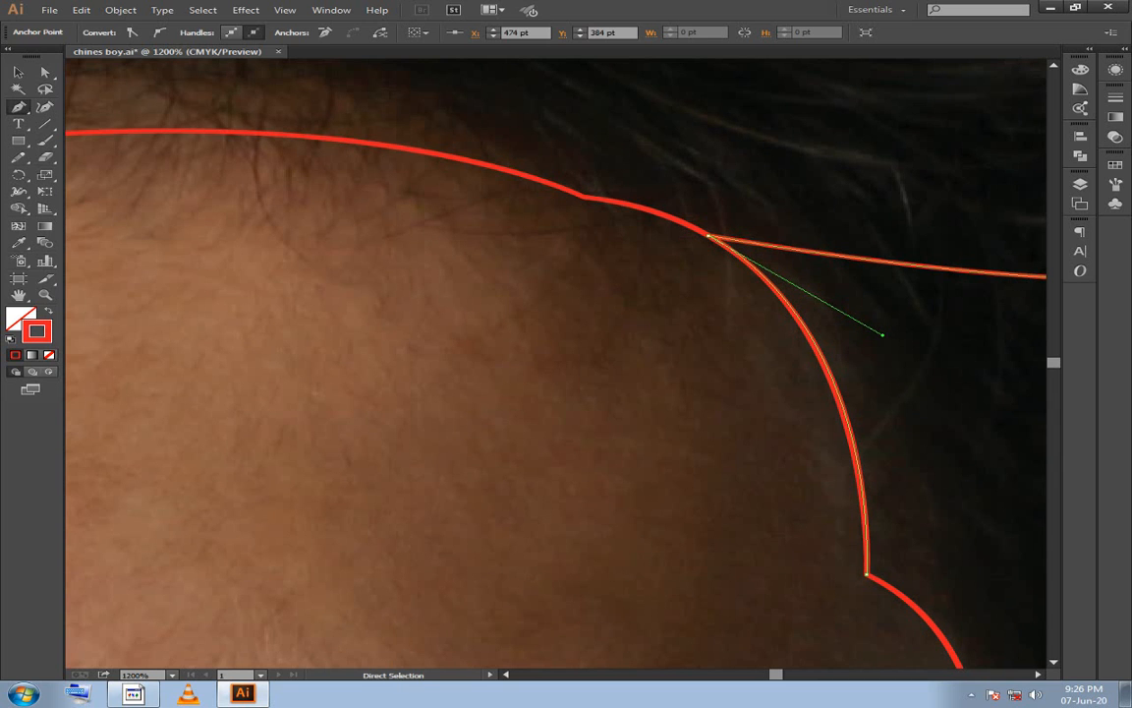
pyautogui.hotkey('ctrl', 'shift', 'a')
pyautogui.scroll(-3, 523, 148)
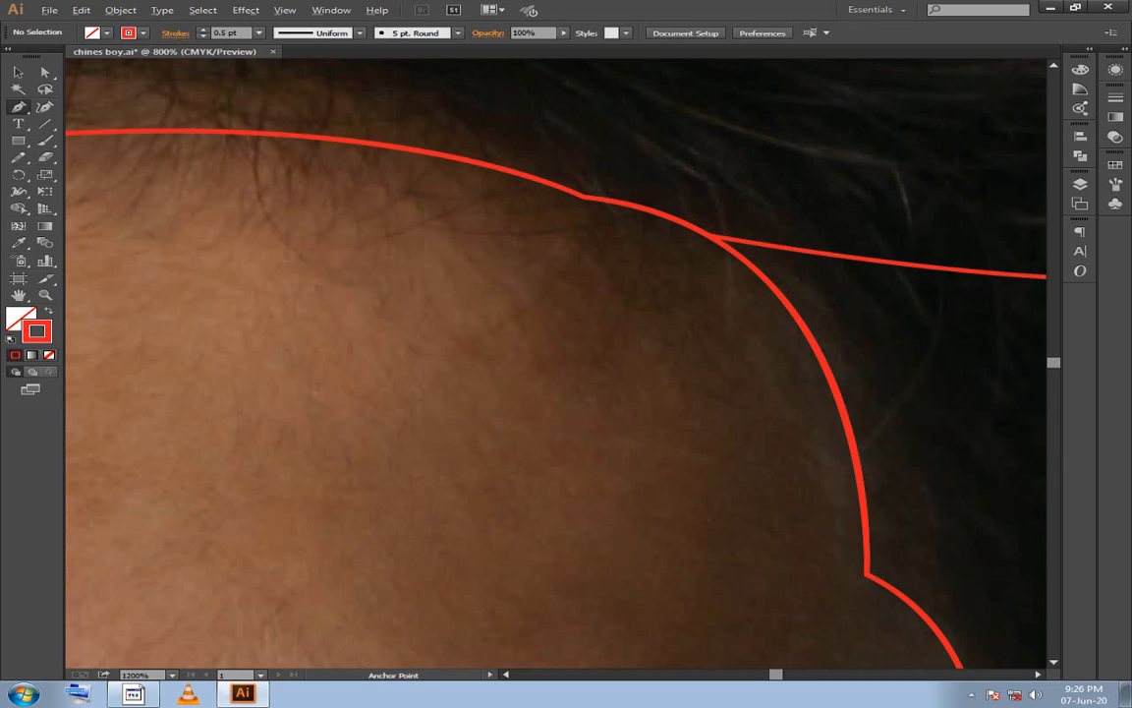
pyautogui.moveTo(522, 148); pyautogui.dragTo(463, 245)
pyautogui.hotkey('ctrl', 's')
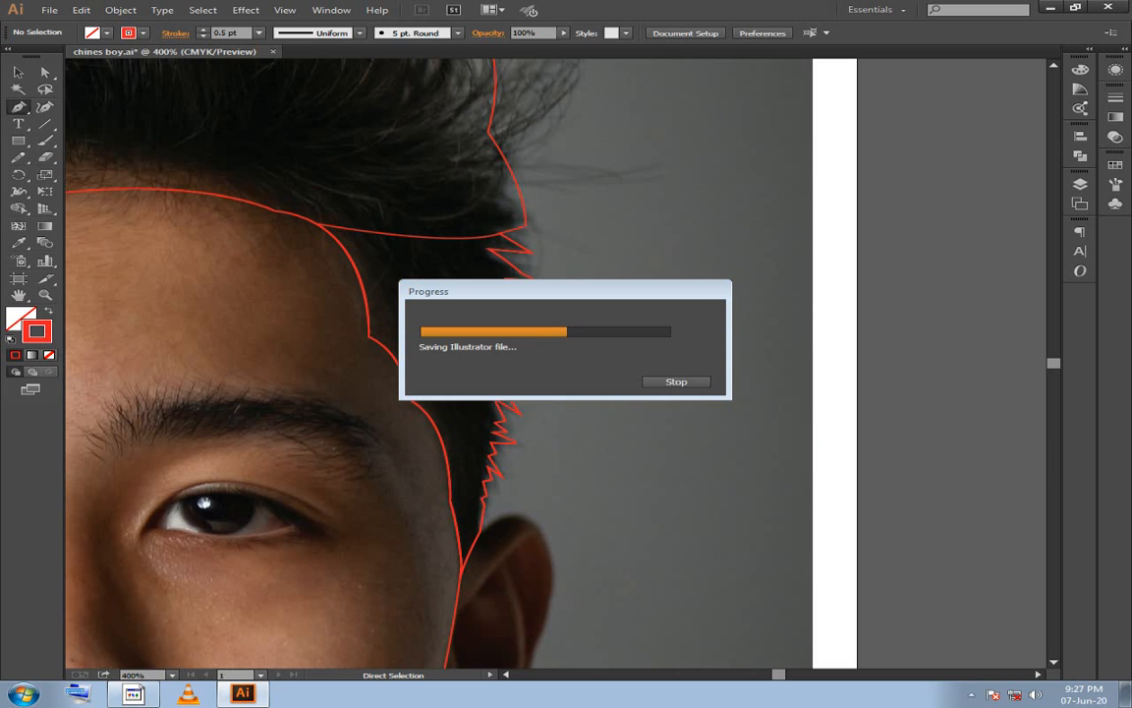
# Create a new layer above the hair layer and lock the hair and face layers.
pyautogui.moveTo(462, 425); pyautogui.dragTo(753, 336)
pyautogui.click(1079, 184)
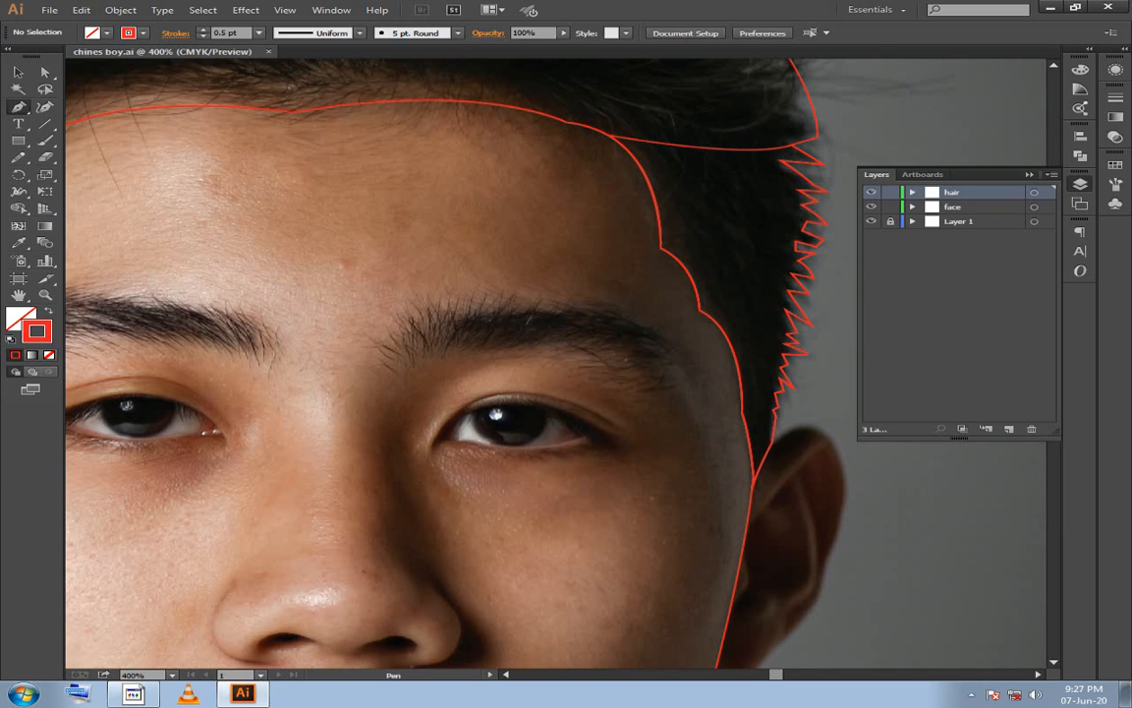
pyautogui.hotkey('ctrl', 'l')
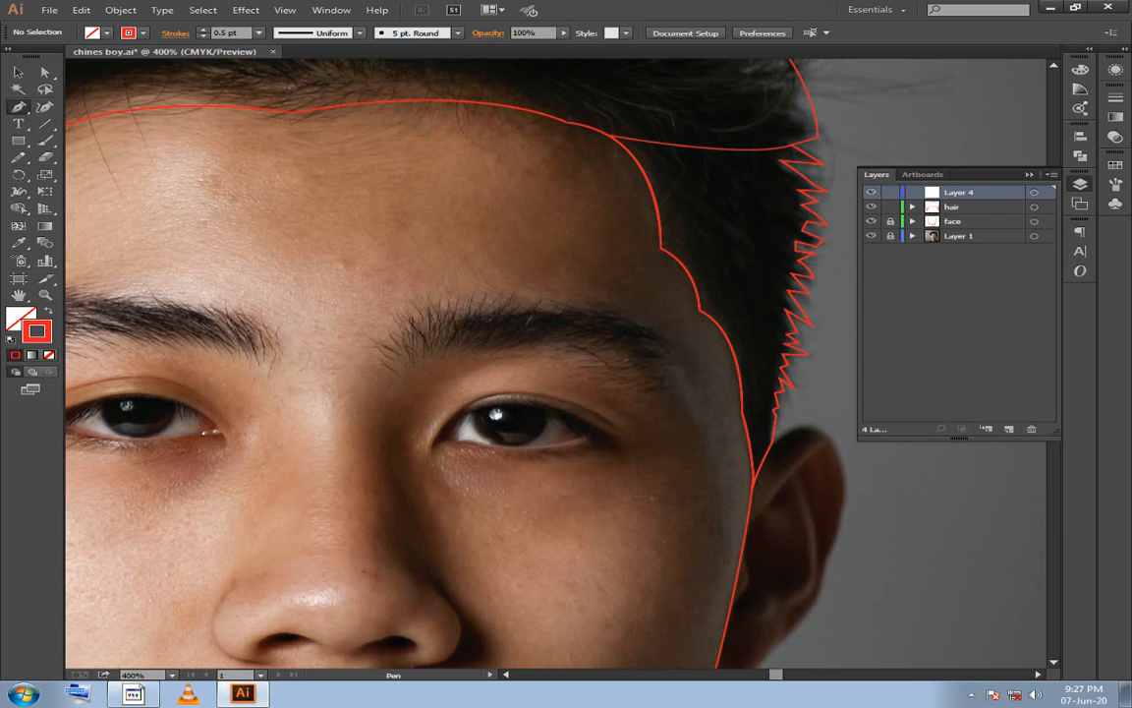
pyautogui.doubleClick(960, 192)
# Name the new layer "face detail" with Cyan as its layer colour, and save the document.
pyautogui.doubleClick(1011, 193)
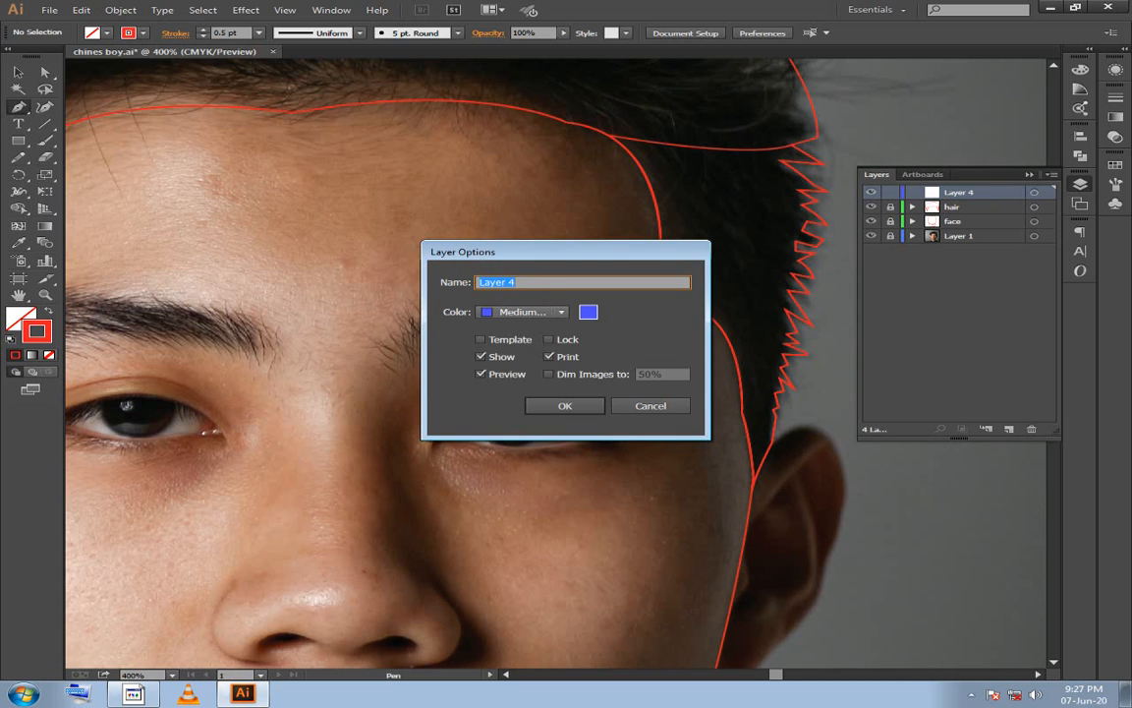
pyautogui.doubleClick(589, 312)
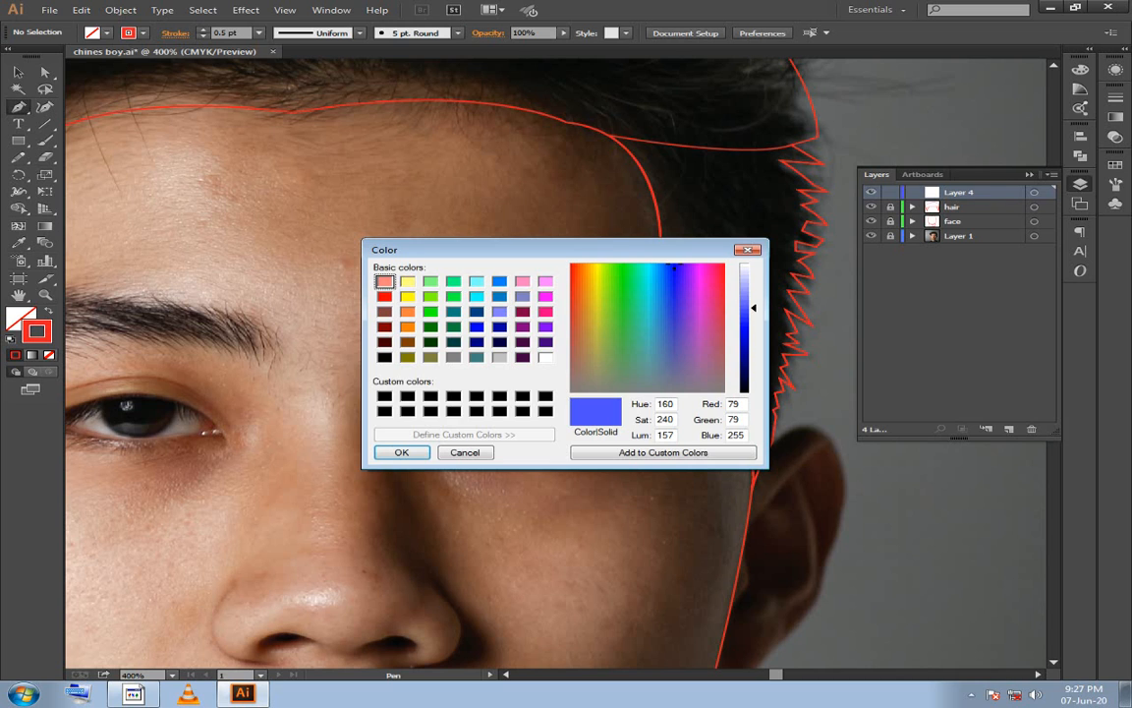
pyautogui.click(466, 453)
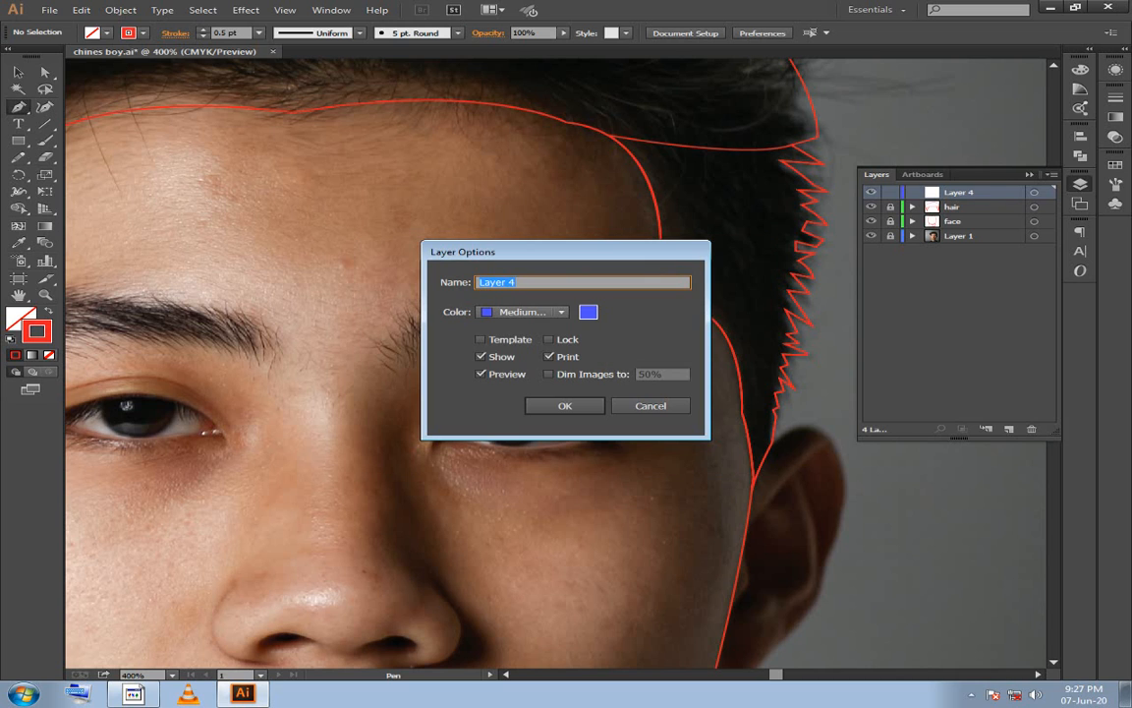
pyautogui.click(538, 311)
pyautogui.scroll(-1, 531, 573)
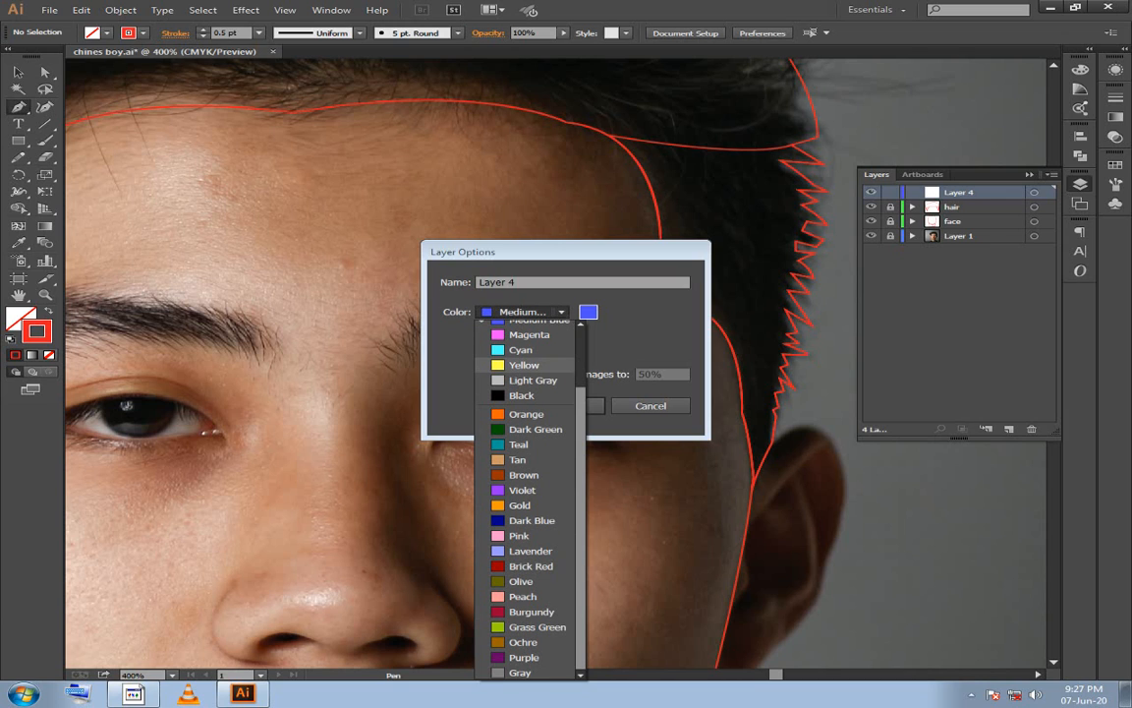
pyautogui.click(521, 350)
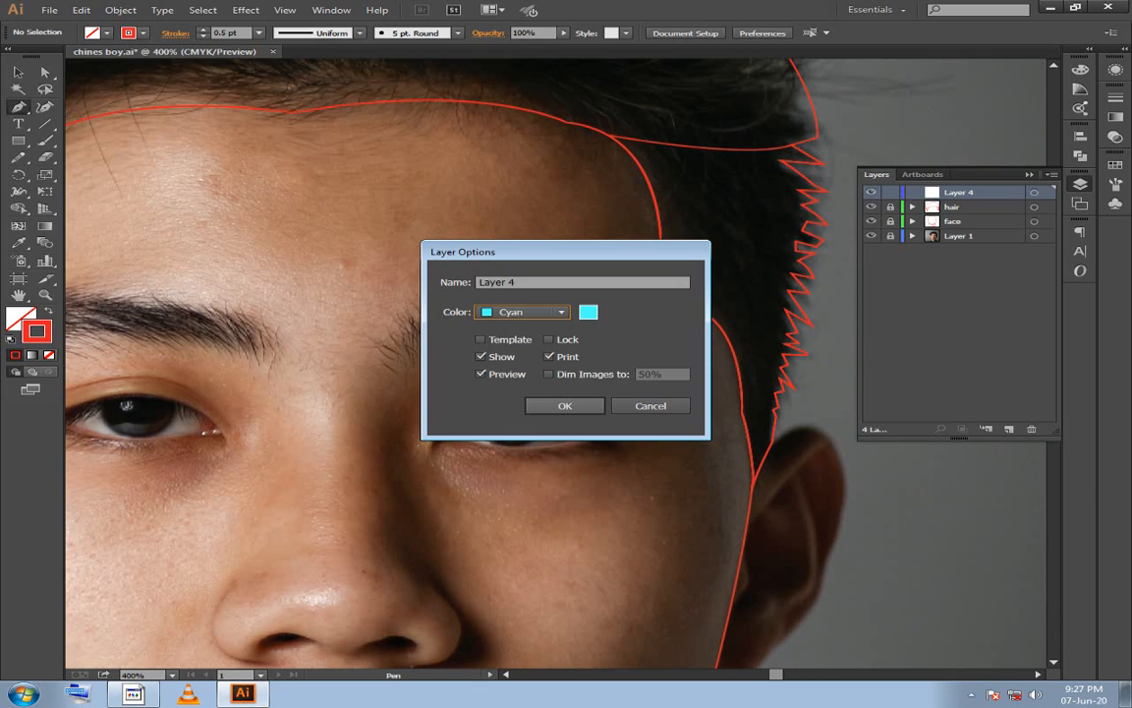
pyautogui.hotkey('shift', 'Tab')
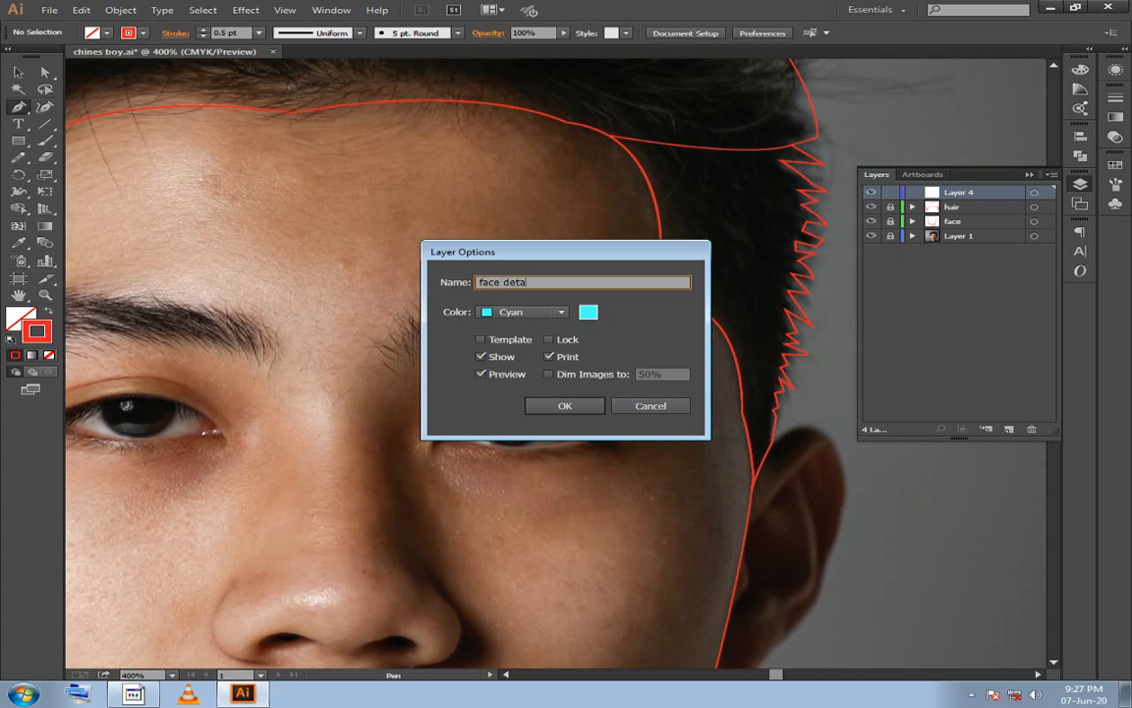
pyautogui.press('Return')
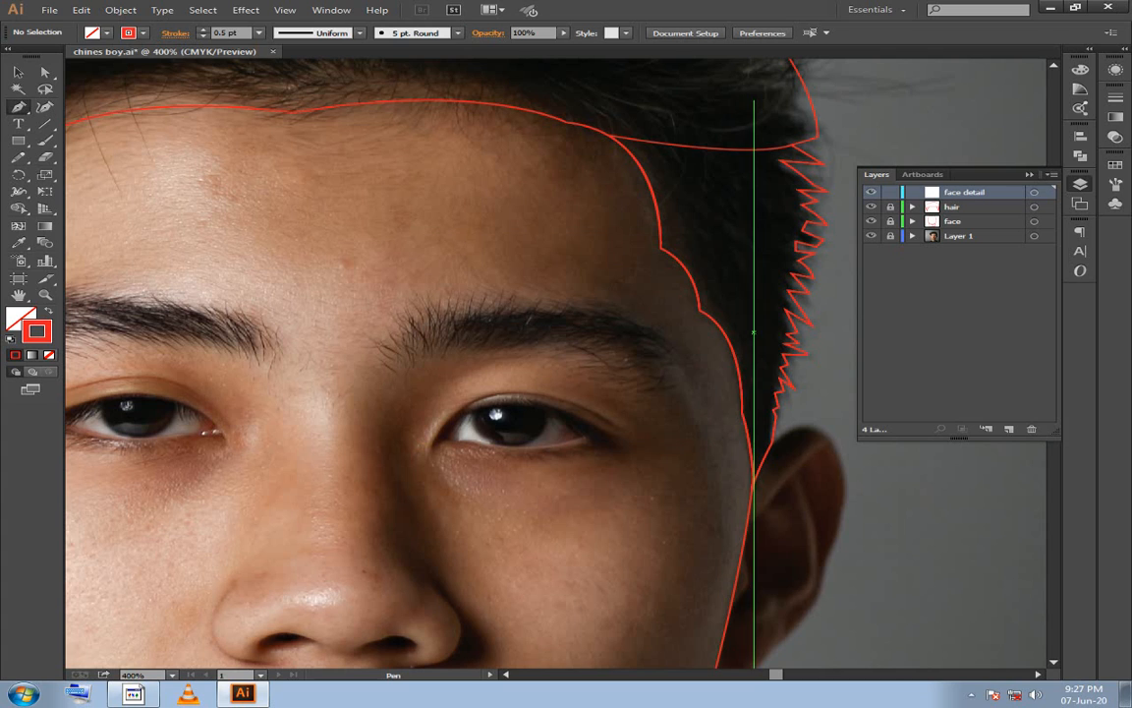
pyautogui.hotkey('ctrl', 's')
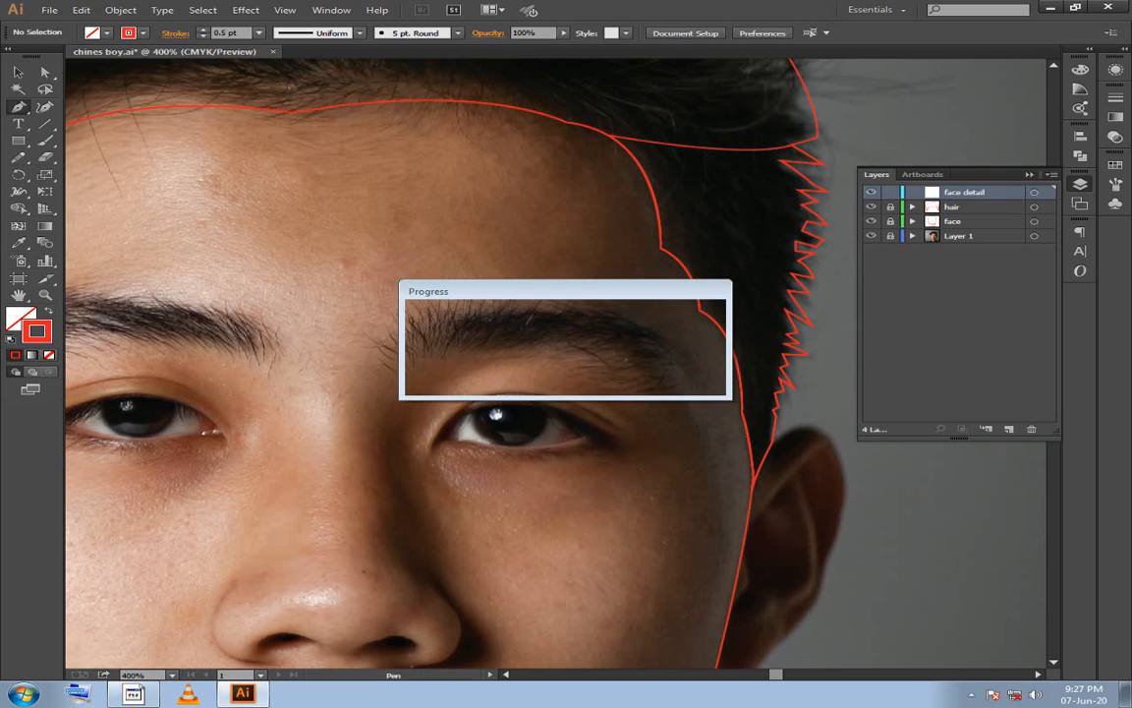
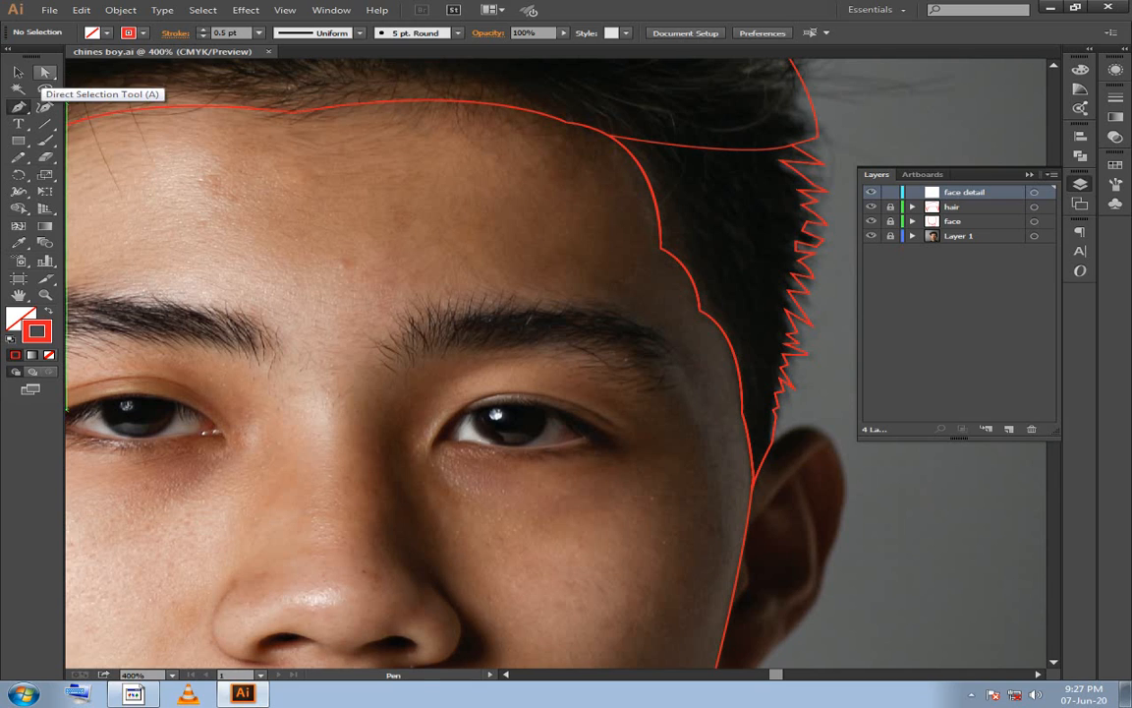
# Unlock the hair layer and move the corner anchor beside the squared notch on the jagged side-hair edge inward with Direct Selection.
pyautogui.click(44, 72)
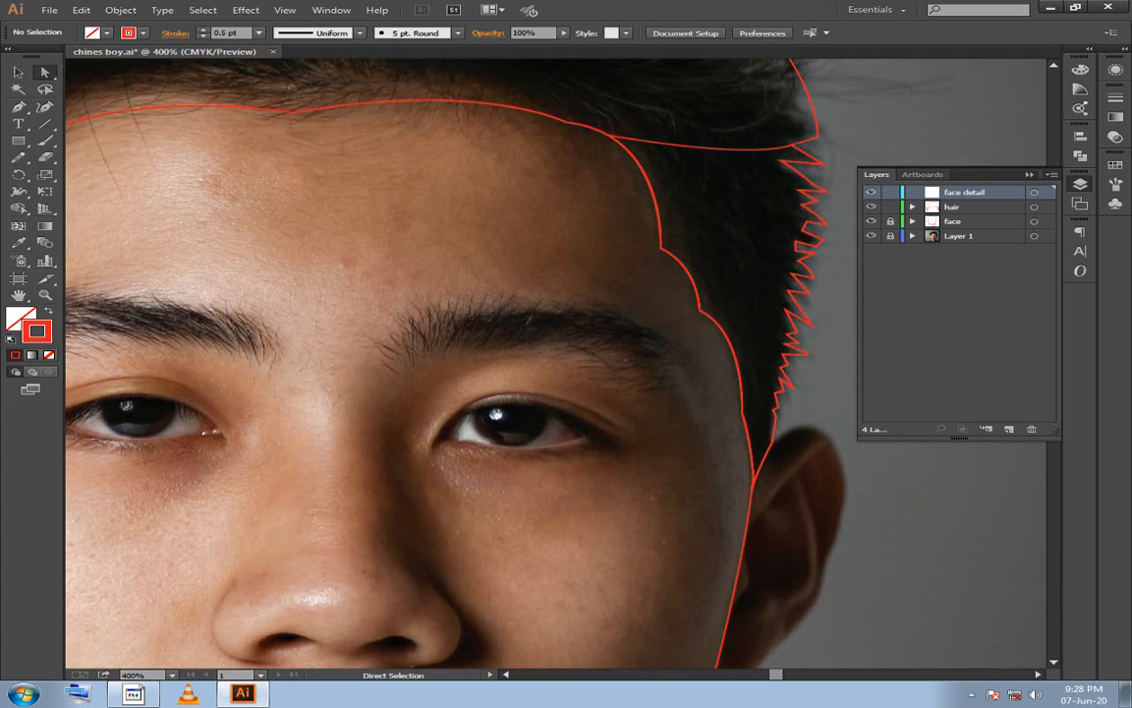
pyautogui.press('F7')
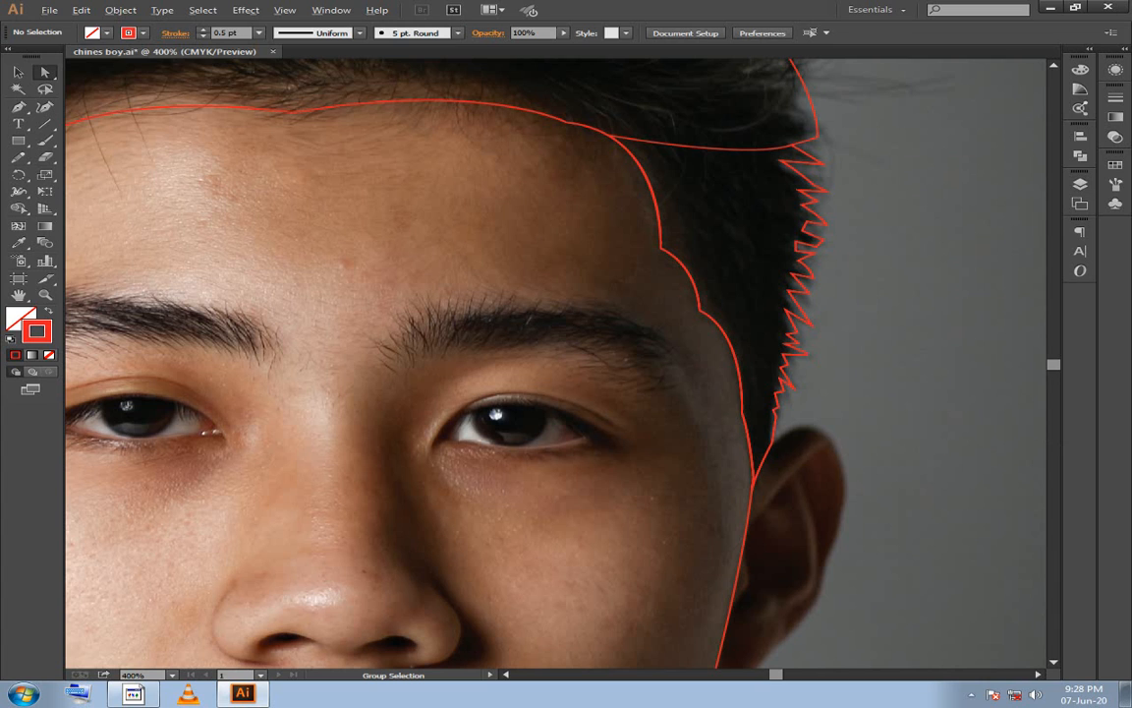
pyautogui.scroll(3, 832, 264)
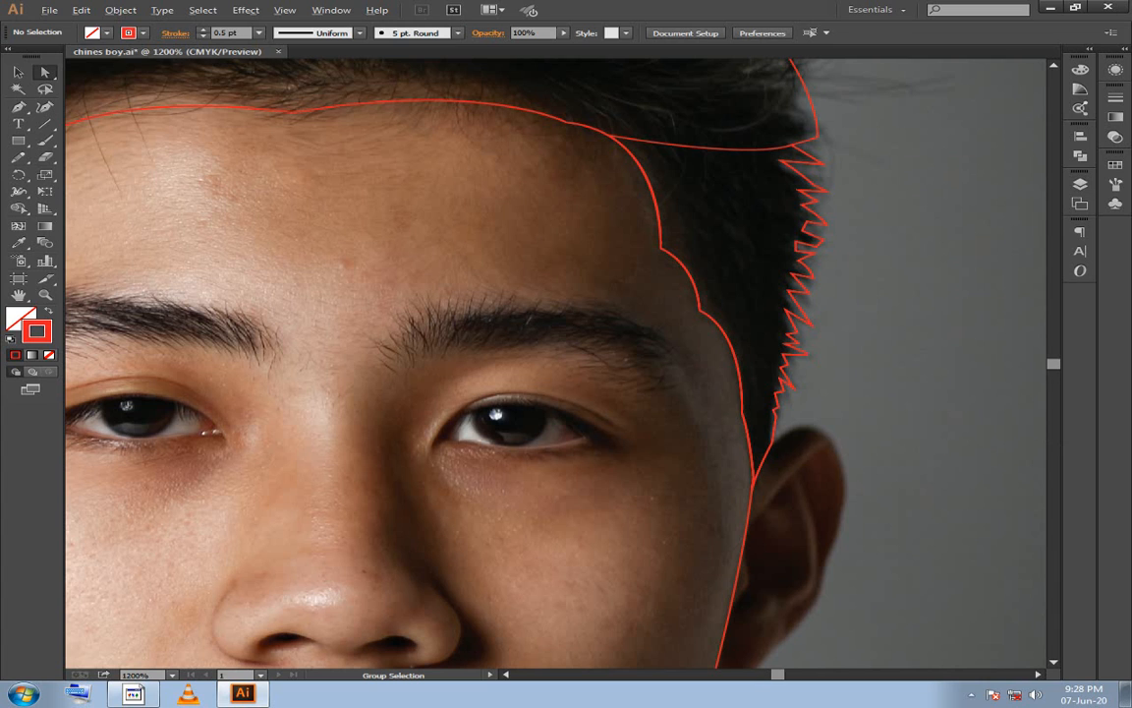
pyautogui.moveTo(833, 263); pyautogui.dragTo(885, 370)
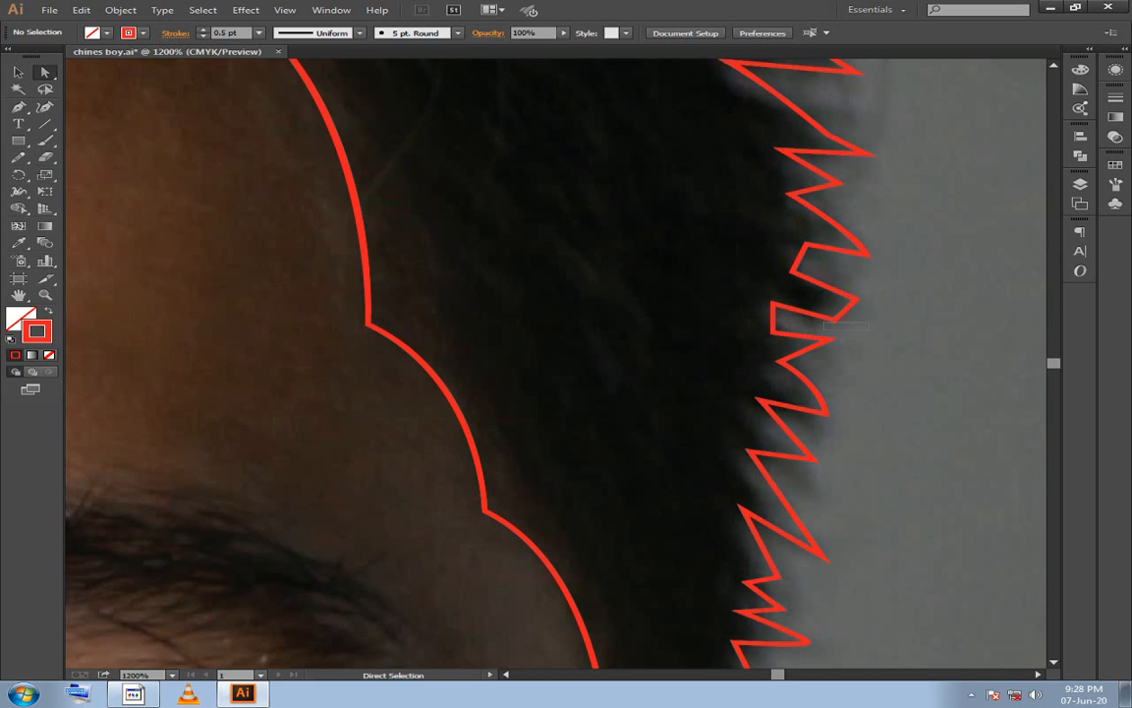
pyautogui.moveTo(824, 322); pyautogui.dragTo(821, 428)
pyautogui.click(867, 325)
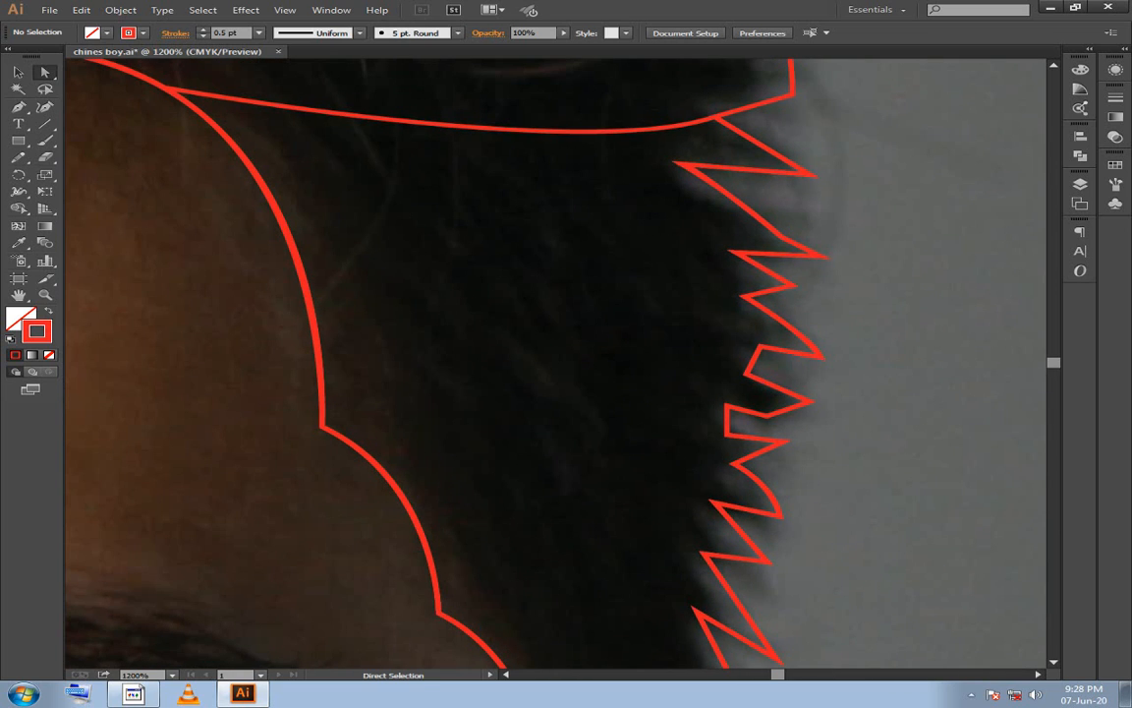
pyautogui.moveTo(735, 372); pyautogui.dragTo(743, 177)
pyautogui.click(825, 393)
# Check the full hair outline, lock the hair layer again and make the face detail layer active.
pyautogui.hotkey('ctrl', '-')
pyautogui.hotkey('ctrl', '-')
pyautogui.hotkey('ctrl', '-')
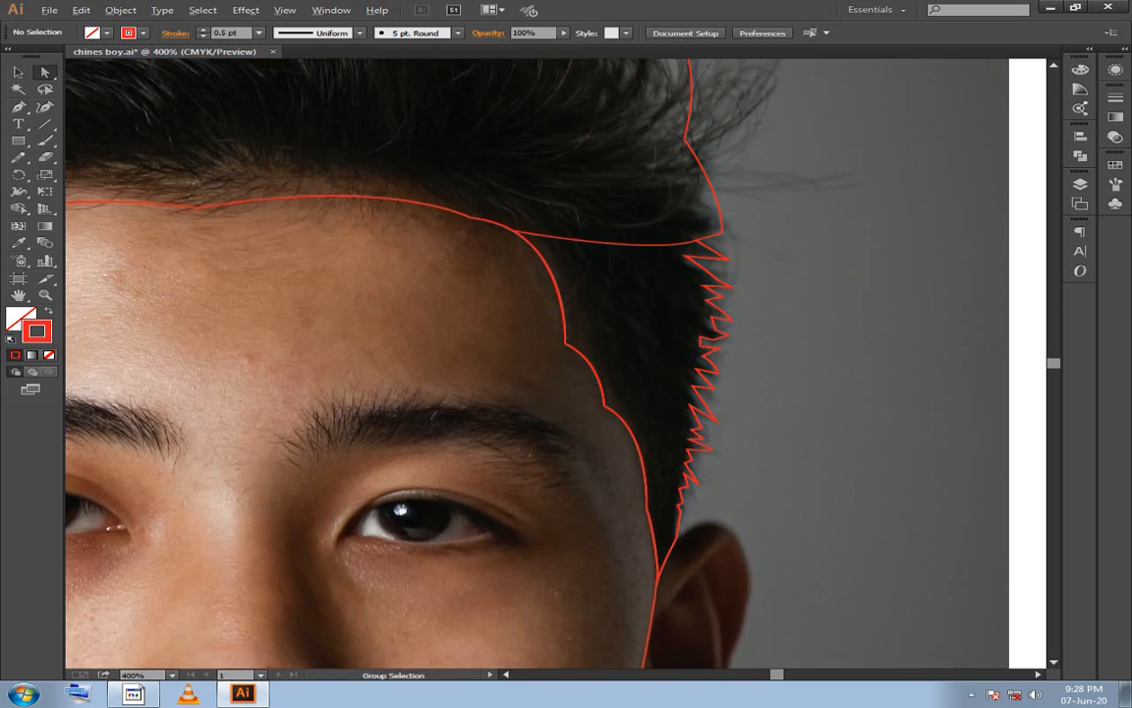
pyautogui.moveTo(550, 363); pyautogui.dragTo(934, 358)
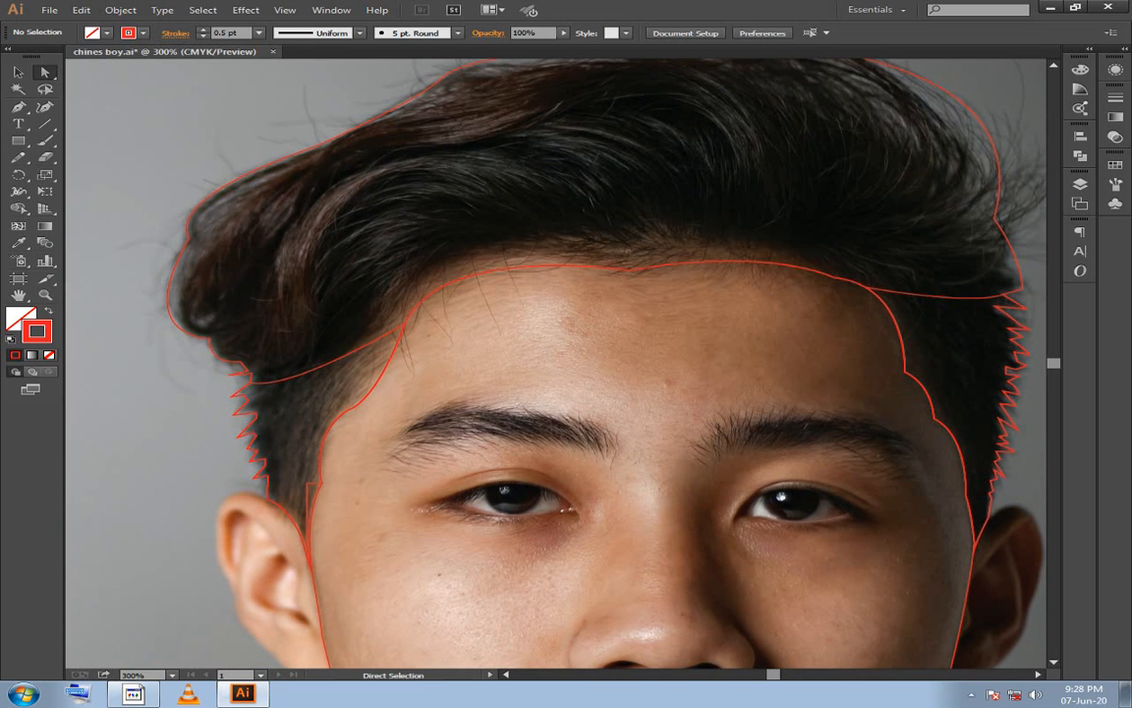
pyautogui.moveTo(786, 393); pyautogui.dragTo(383, 280)
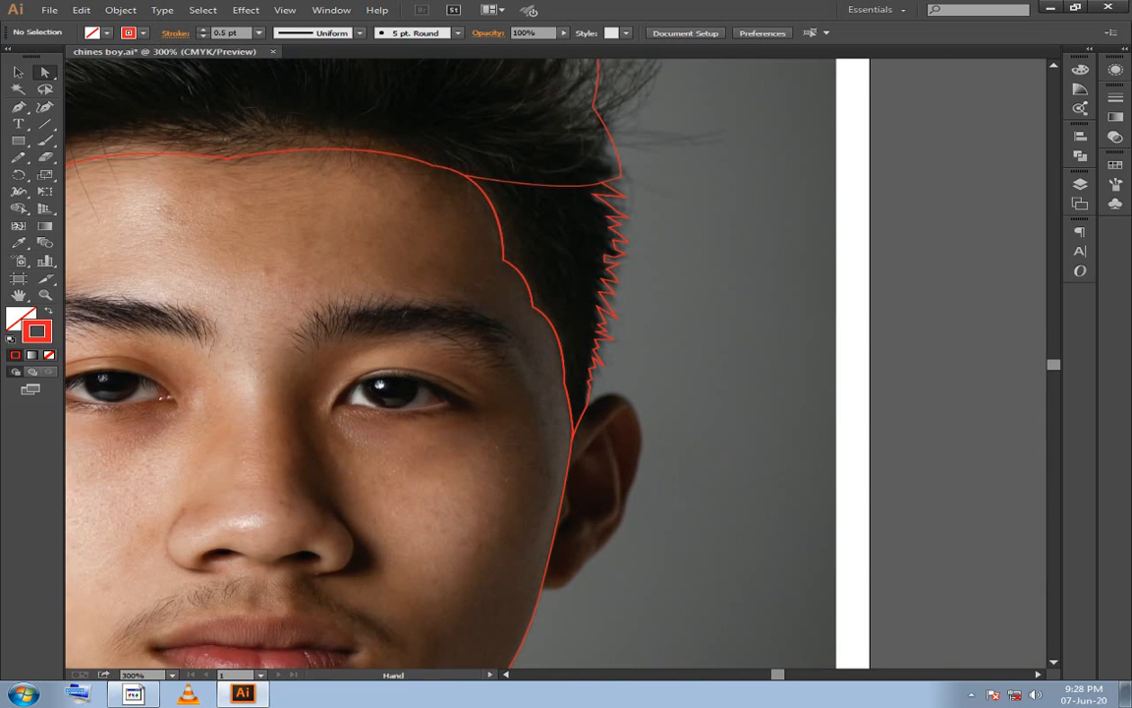
pyautogui.click(1080, 184)
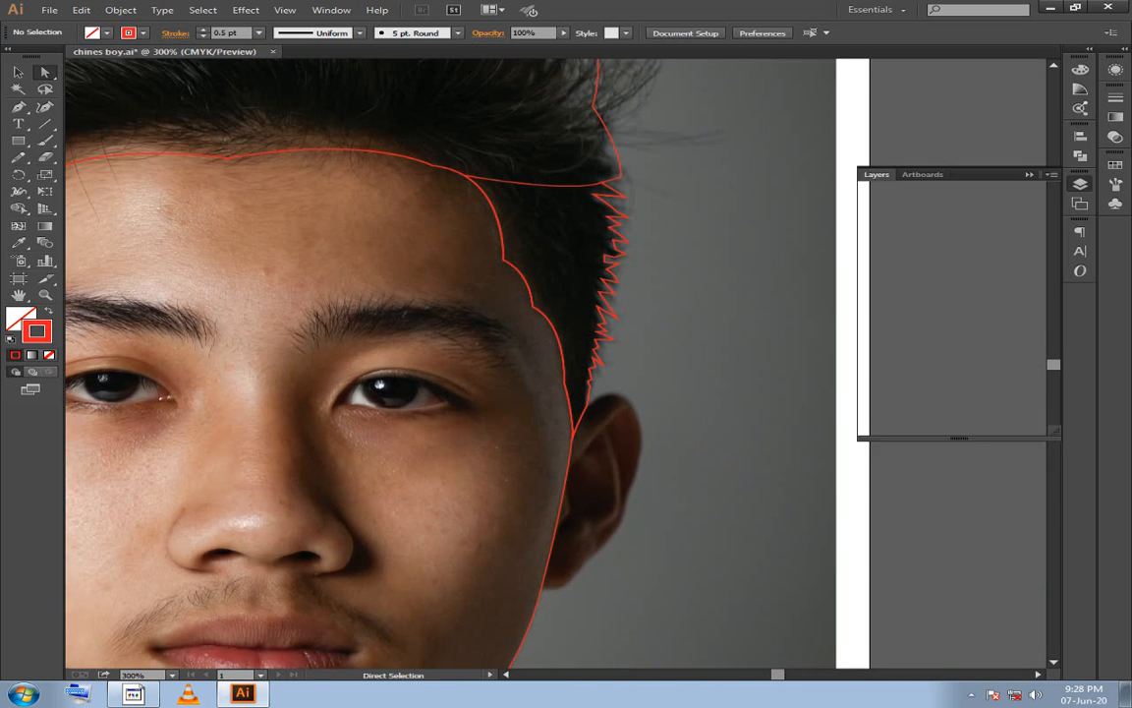
pyautogui.click(963, 192)
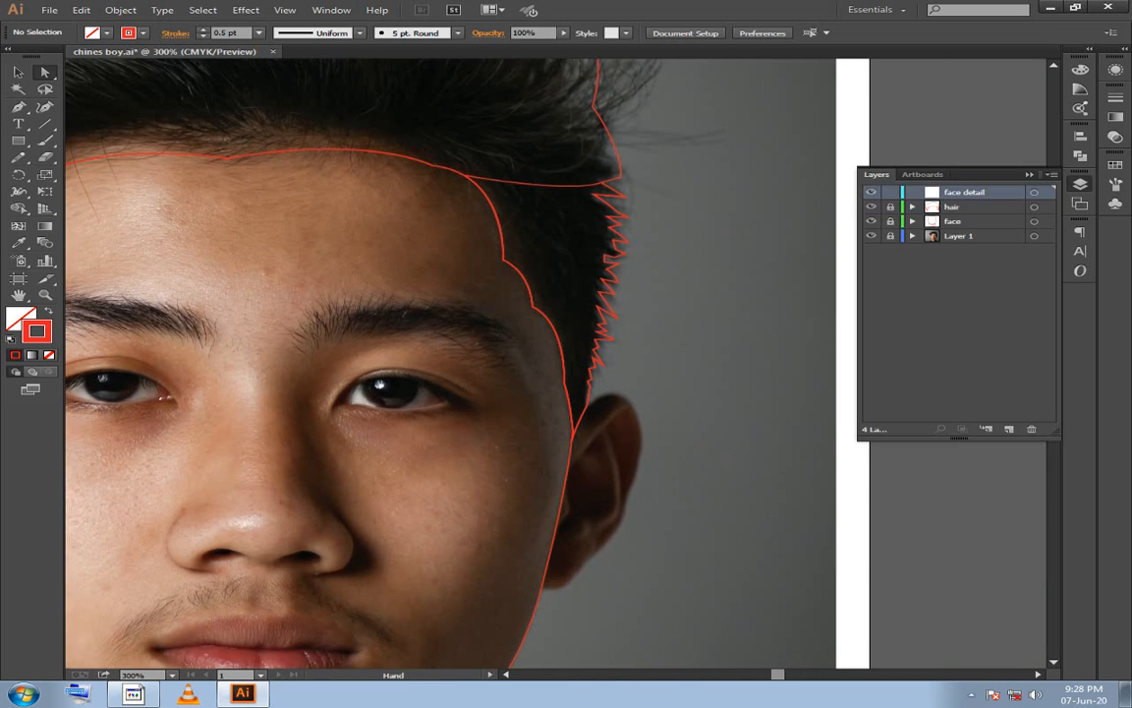
# Start the lip outline with the Pen tool, curving from the mouth's left corner along the upper lip edge to the cupid's bow.
pyautogui.moveTo(491, 393); pyautogui.dragTo(680, 120)
pyautogui.hotkey('ctrl', '=')
pyautogui.hotkey('ctrl', '=')
pyautogui.hotkey('ctrl', '=')
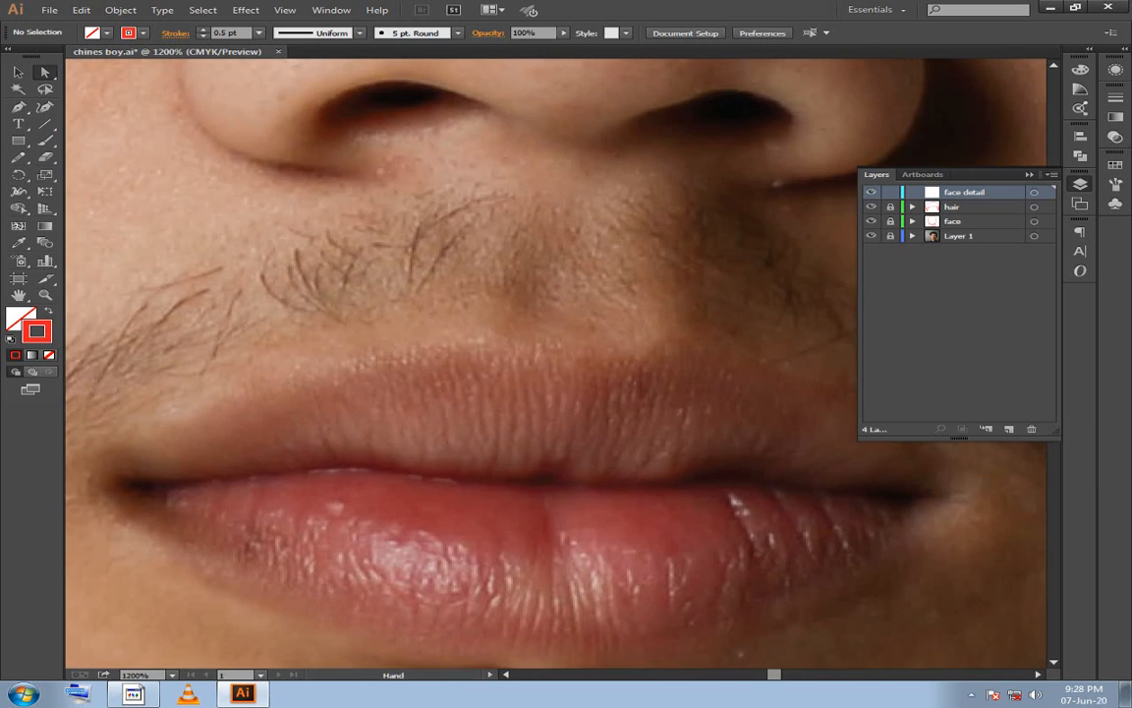
pyautogui.hotkey('ctrl', '-')
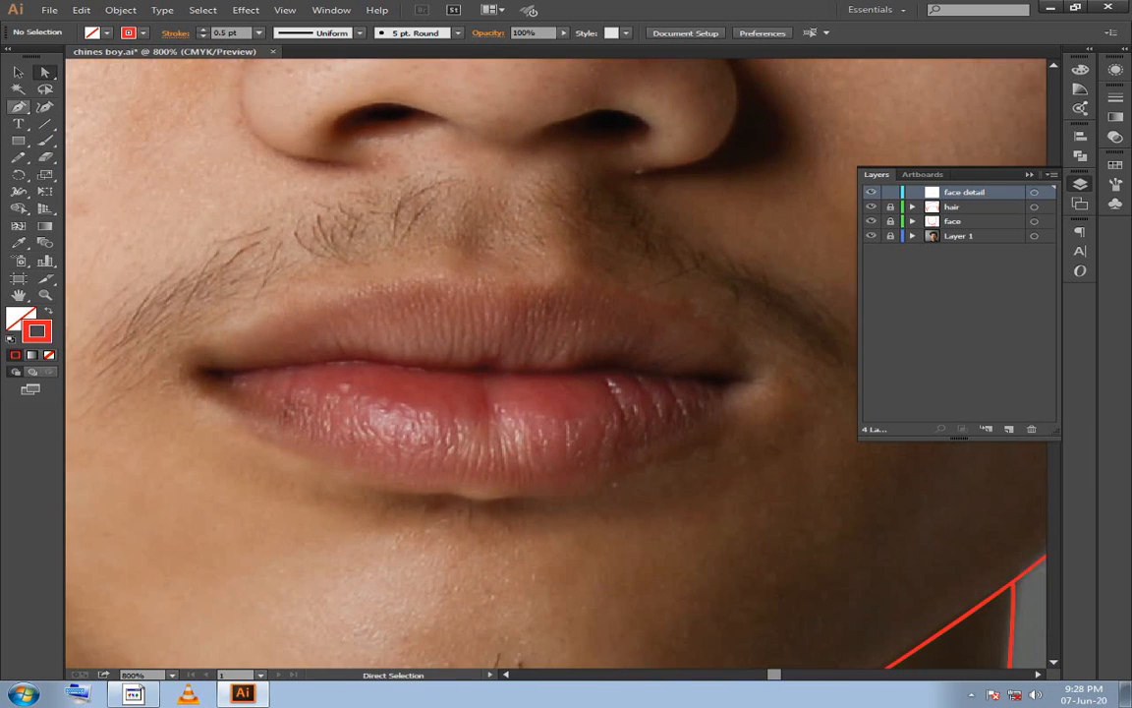
pyautogui.press('p')
pyautogui.moveTo(492, 344); pyautogui.dragTo(522, 375)
pyautogui.moveTo(202, 388); pyautogui.dragTo(202, 395)
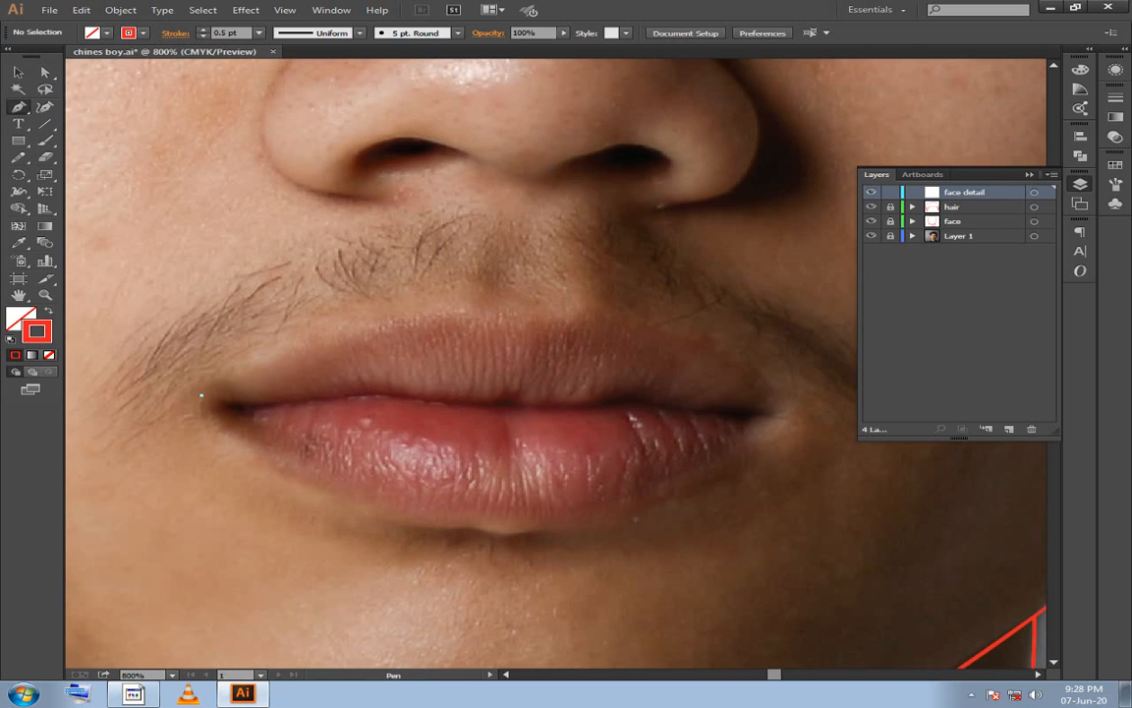
pyautogui.click(201, 395)
pyautogui.moveTo(498, 322)
pyautogui.mouseDown()
pyautogui.moveTo(625, 361)
pyautogui.moveTo(495, 321)
pyautogui.moveTo(580, 314)
pyautogui.mouseUp()
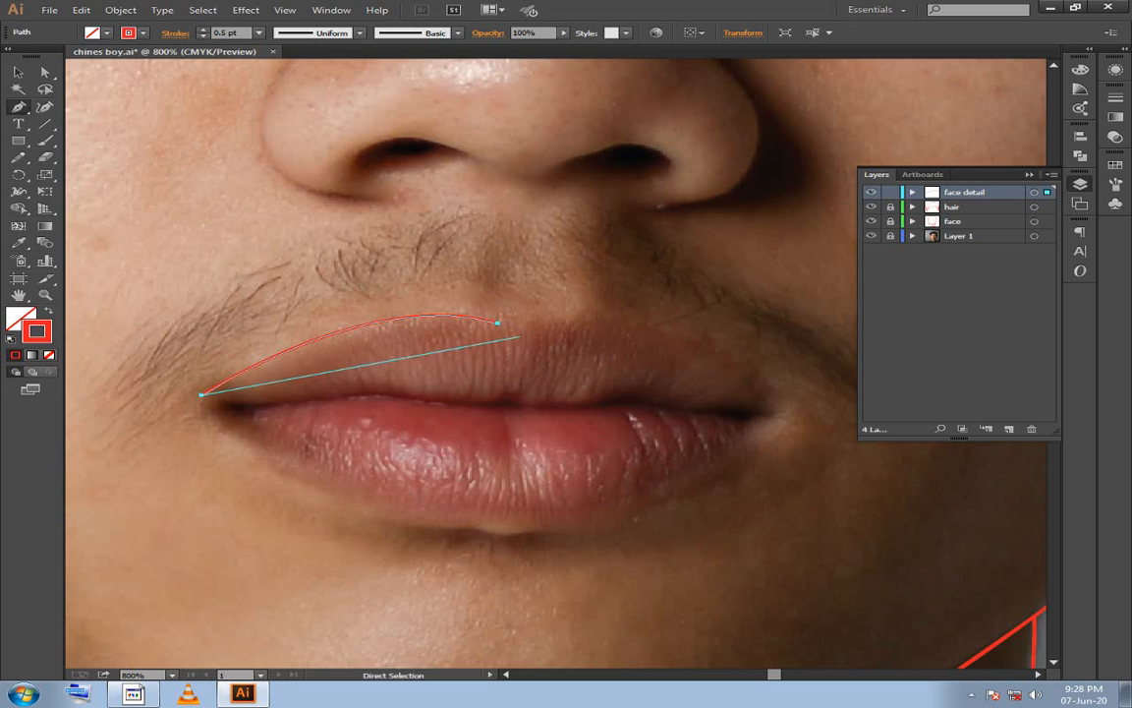
# Continue the lip outline with curves through the cupid's bow and along the upper lip edge to the mouth's right corner.
pyautogui.moveTo(518, 337); pyautogui.dragTo(489, 318)
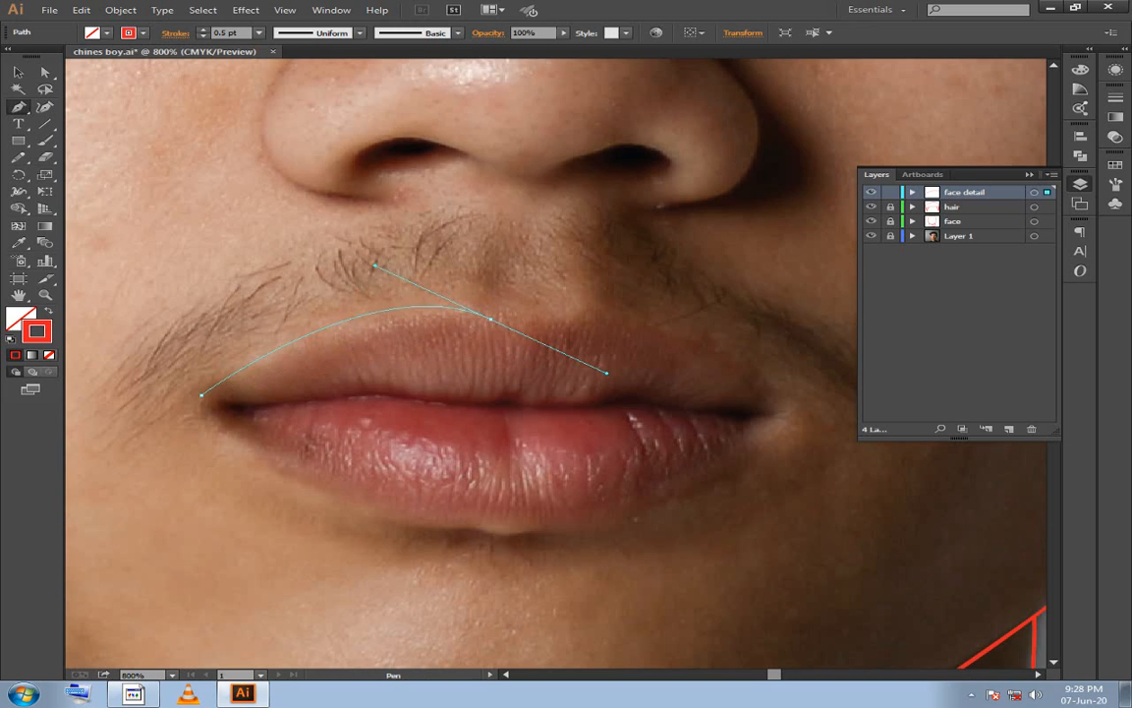
pyautogui.moveTo(607, 372); pyautogui.dragTo(598, 361)
pyautogui.keyDown('ctrl'); pyautogui.click(490, 319); pyautogui.keyUp('ctrl')
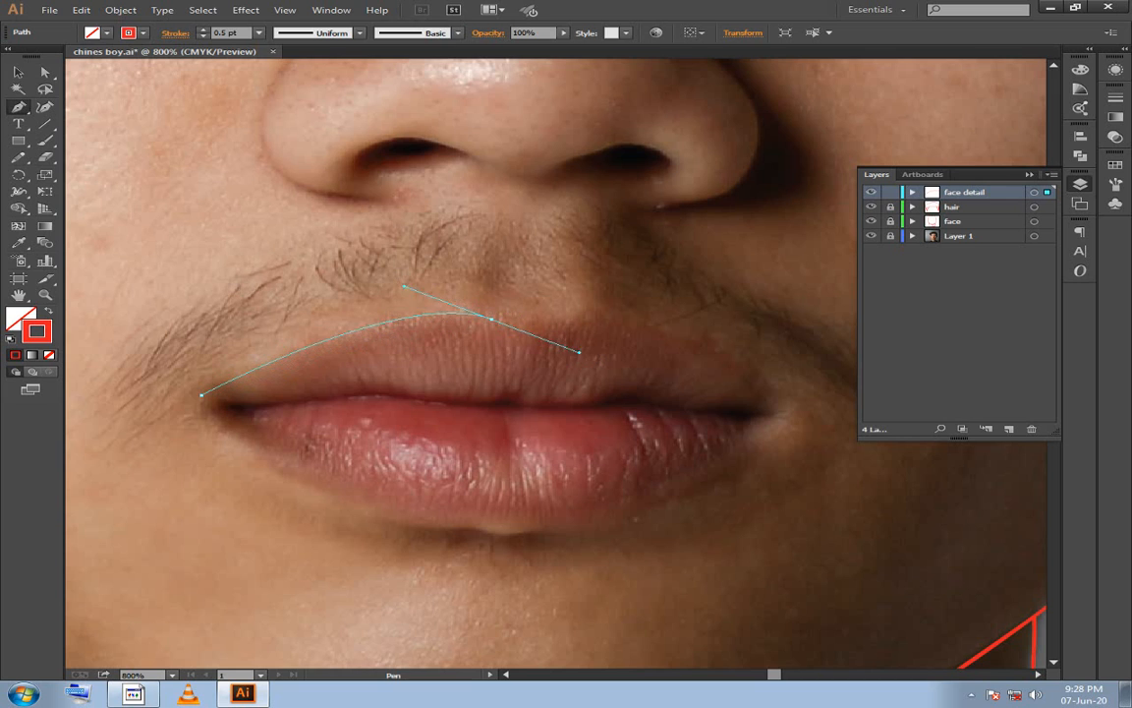
pyautogui.moveTo(598, 365); pyautogui.dragTo(626, 349)
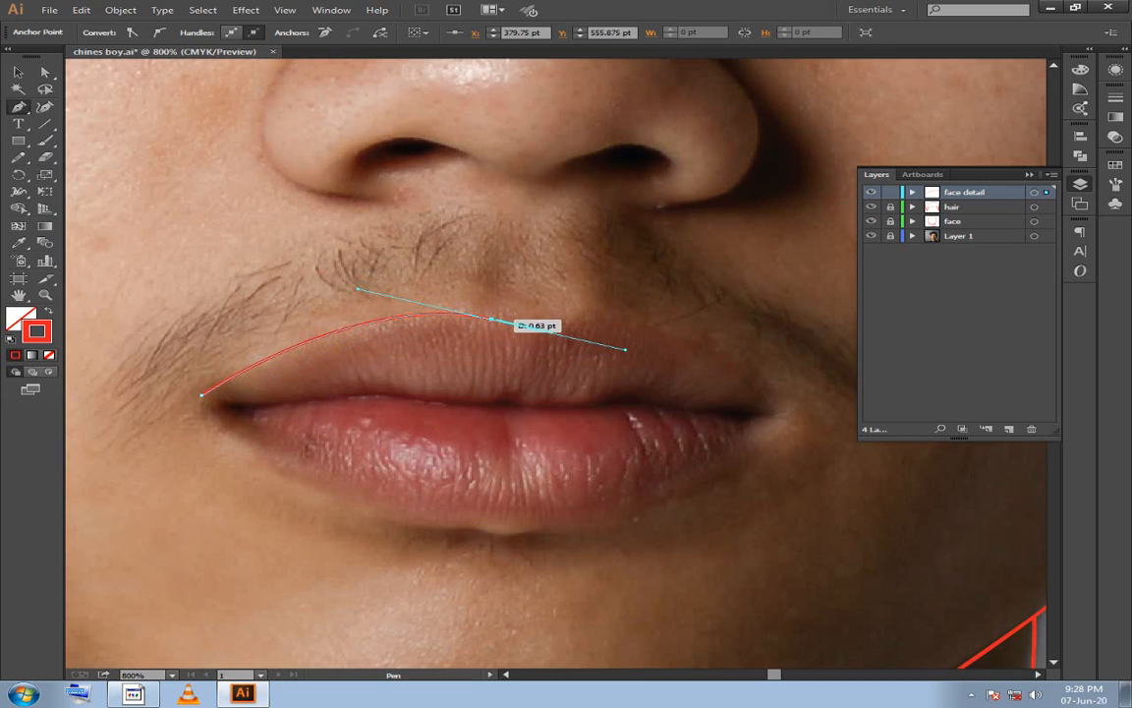
pyautogui.keyDown('alt'); pyautogui.click(489, 319); pyautogui.keyUp('alt')
pyautogui.moveTo(445, 293); pyautogui.dragTo(320, 335)
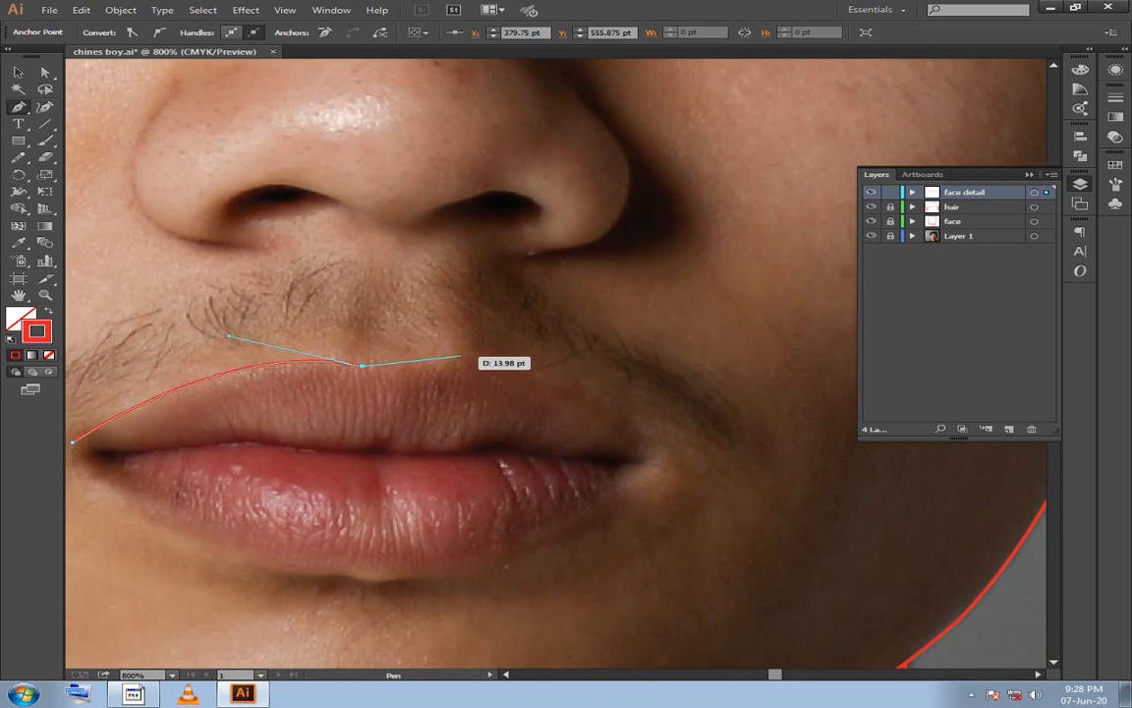
pyautogui.moveTo(460, 353)
pyautogui.mouseDown()
pyautogui.moveTo(505, 328)
pyautogui.moveTo(443, 360)
pyautogui.moveTo(372, 299)
pyautogui.mouseUp()
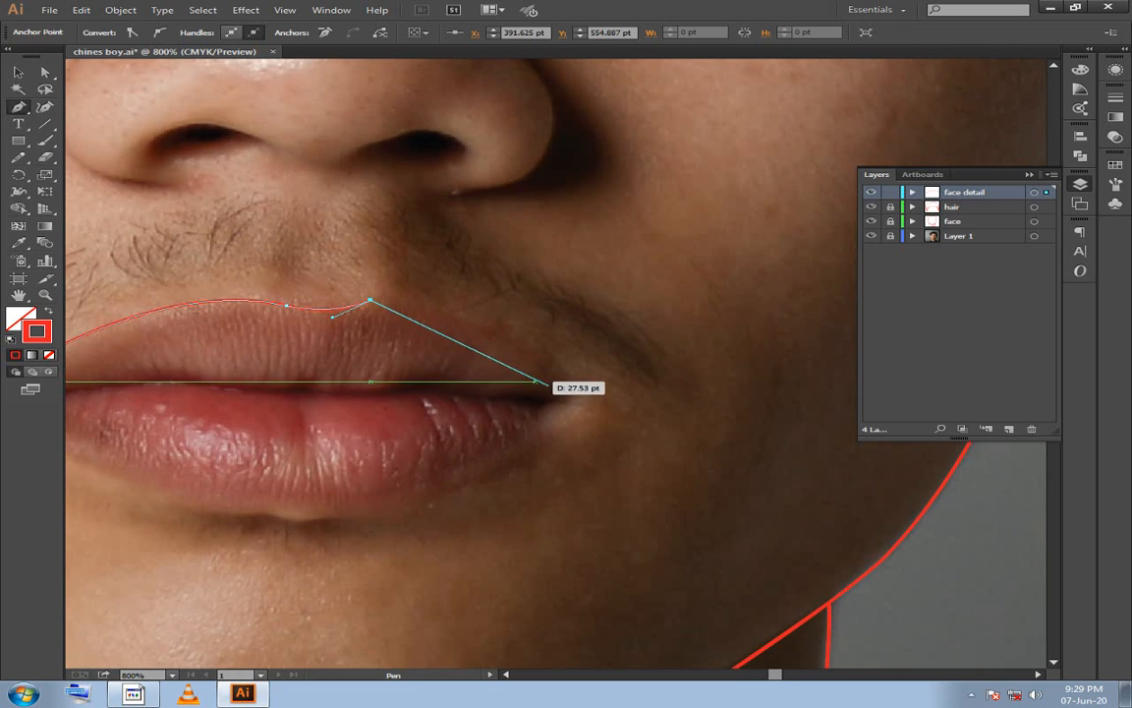
pyautogui.moveTo(575, 386); pyautogui.dragTo(665, 491)
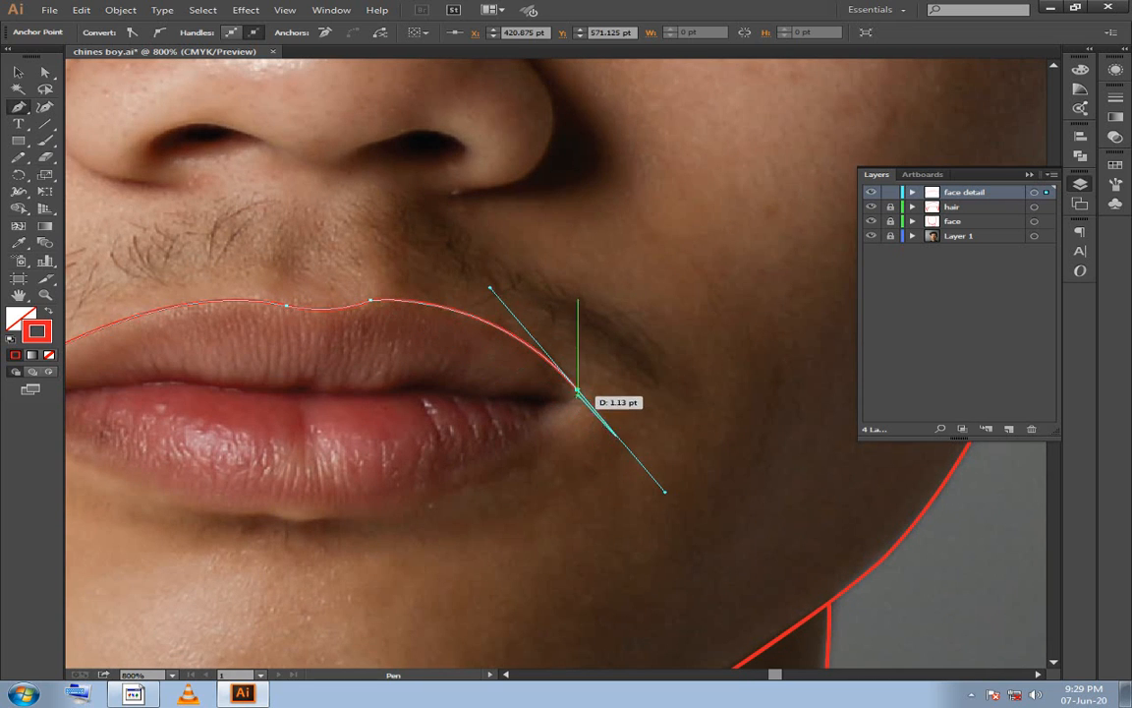
# Trace the lower lip edge back to the mouth's left corner, close the lip outline and deselect it.
pyautogui.moveTo(576, 387); pyautogui.dragTo(705, 440)
pyautogui.moveTo(349, 412); pyautogui.dragTo(513, 496)
pyautogui.moveTo(349, 412); pyautogui.dragTo(258, 336)
pyautogui.click(256, 333)
pyautogui.keyDown('ctrl'); pyautogui.click(255, 334); pyautogui.keyUp('ctrl')
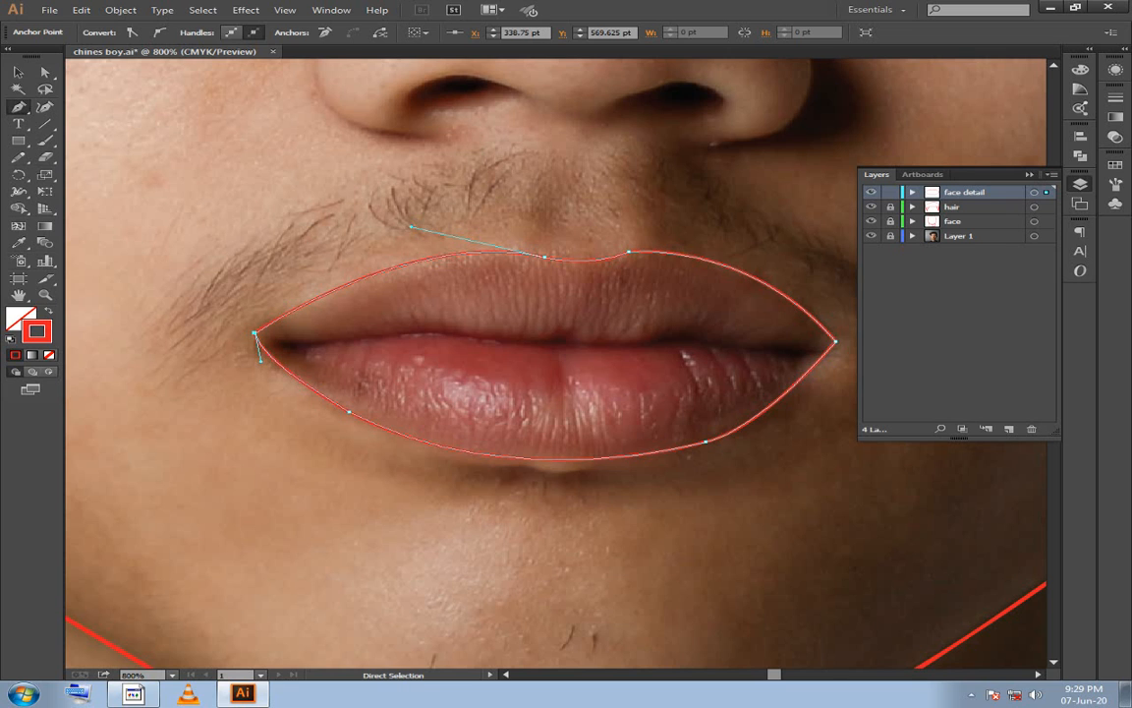
pyautogui.keyDown('ctrl'); pyautogui.click(845, 386); pyautogui.keyUp('ctrl')
pyautogui.hscroll(3, 551, 363)
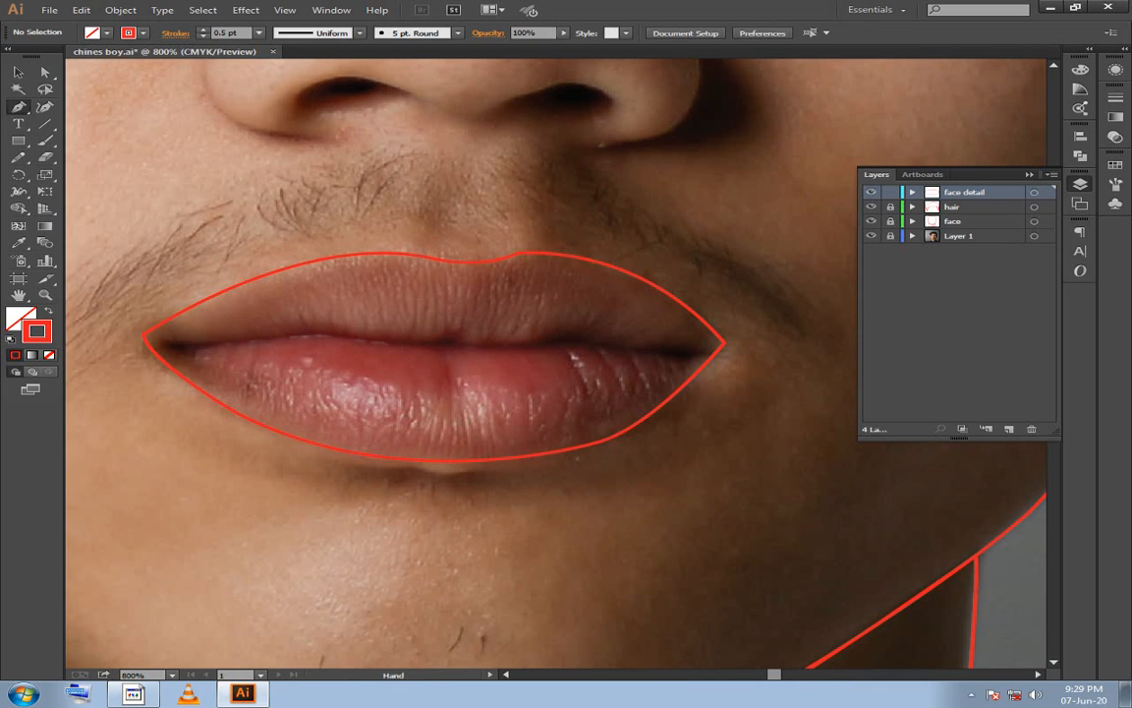
# Reshape the lower lip curve with Direct Selection, adjusting the handles of its two lower anchors to follow the lip edge.
pyautogui.press('ctrl')
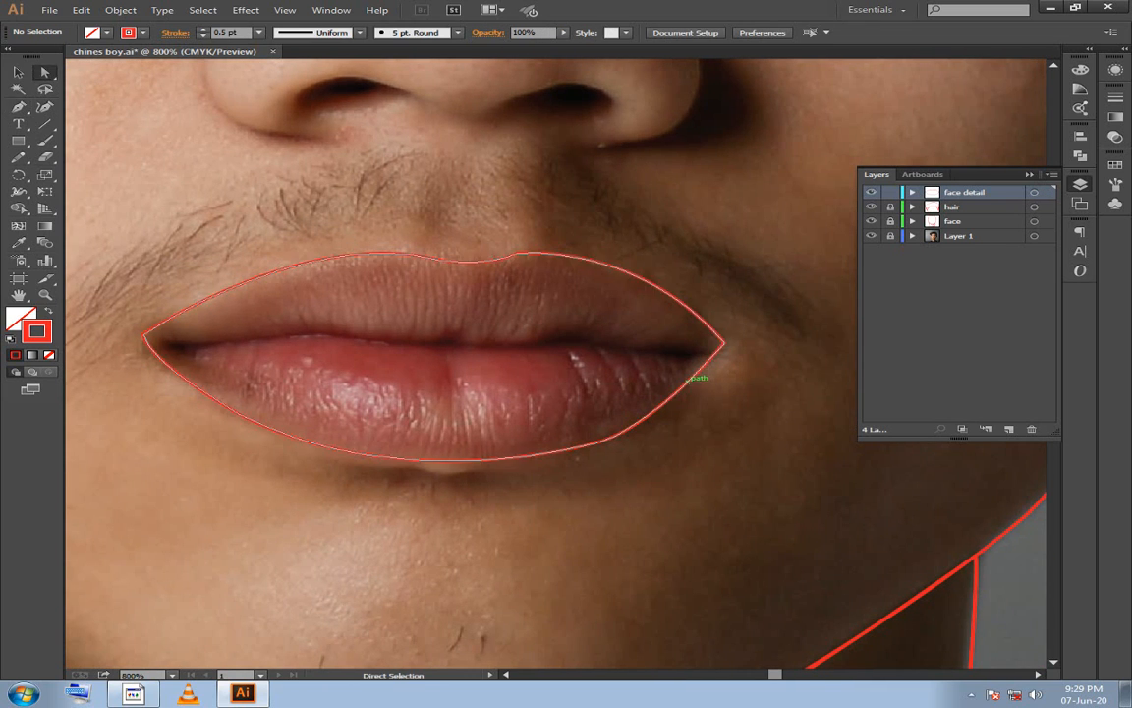
pyautogui.keyDown('ctrl'); pyautogui.click(671, 394); pyautogui.keyUp('ctrl')
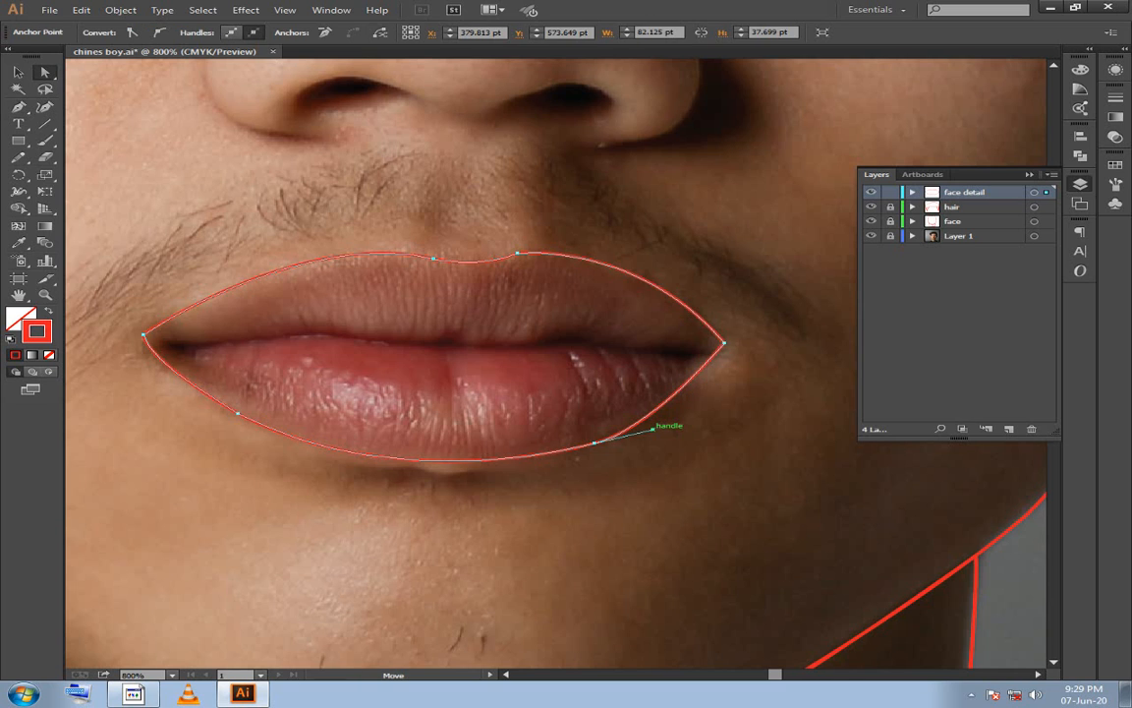
pyautogui.moveTo(652, 428)
pyautogui.mouseDown()
pyautogui.moveTo(1042, 429)
pyautogui.moveTo(668, 428)
pyautogui.mouseUp()
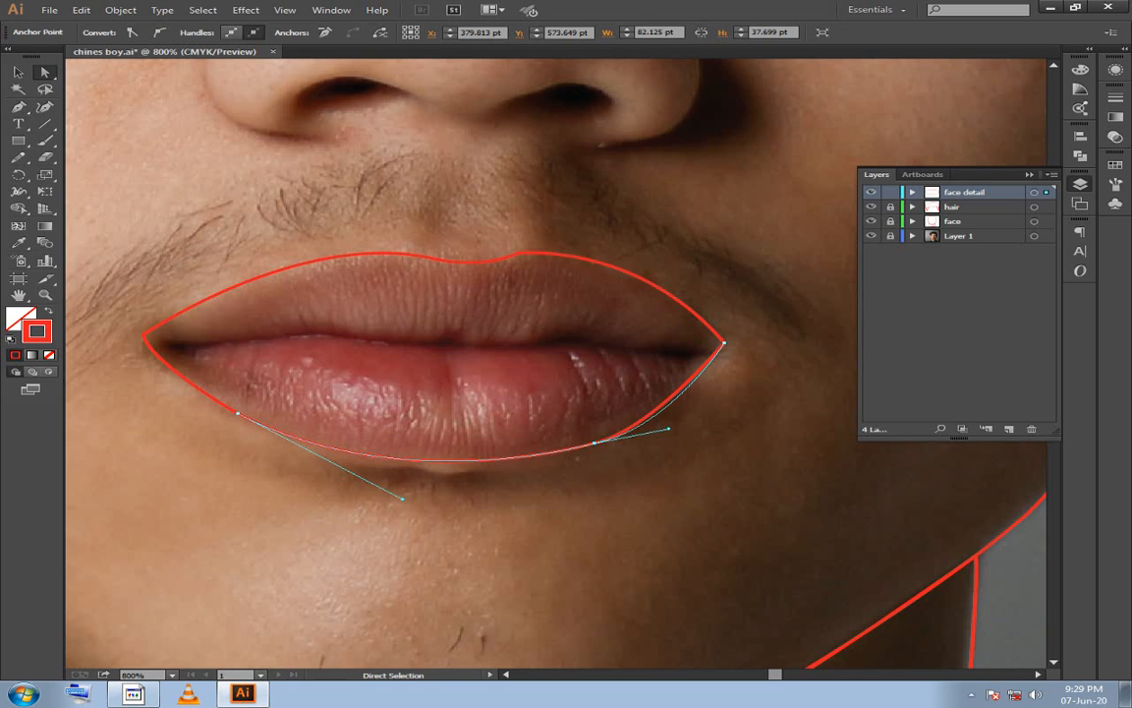
pyautogui.click(614, 462)
pyautogui.click(546, 453)
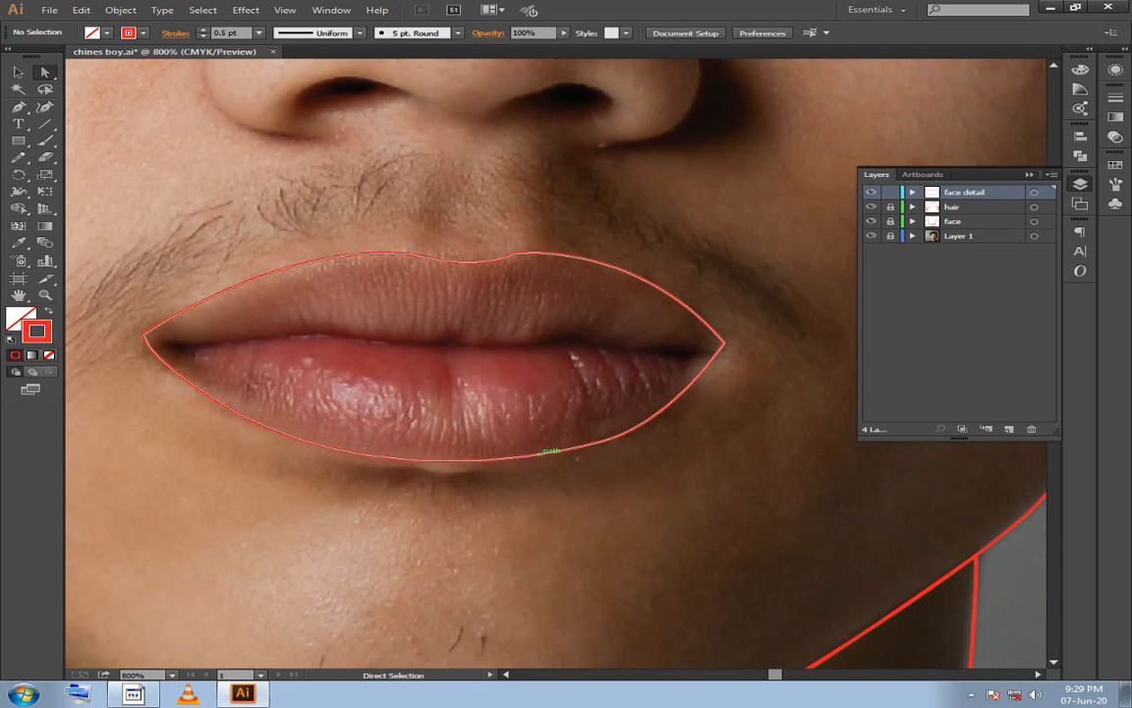
pyautogui.moveTo(402, 498)
pyautogui.mouseDown()
pyautogui.moveTo(392, 496)
pyautogui.moveTo(434, 493)
pyautogui.moveTo(381, 495)
pyautogui.mouseUp()
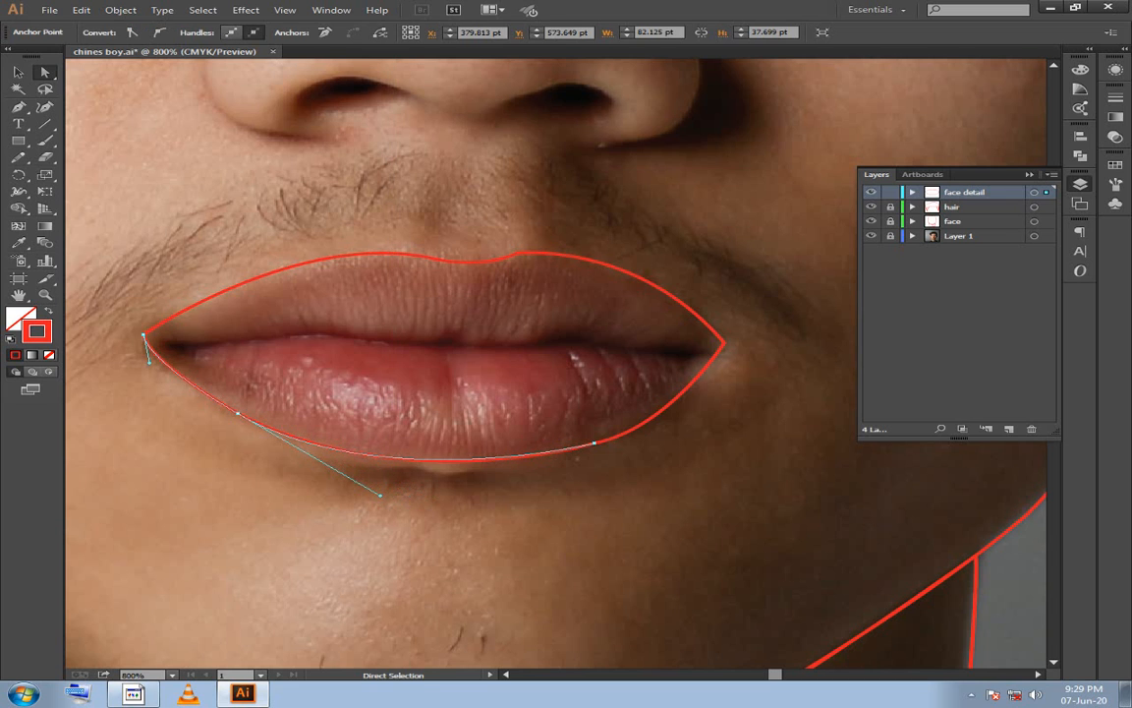
pyautogui.click(380, 496)
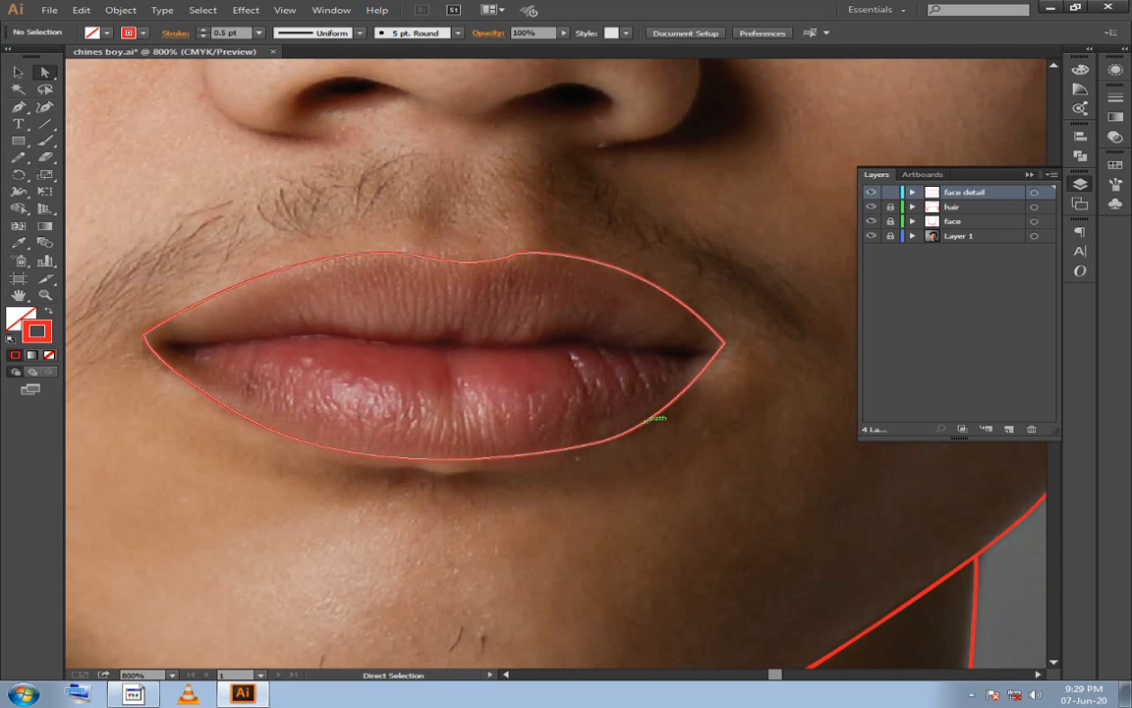
pyautogui.click(669, 428)
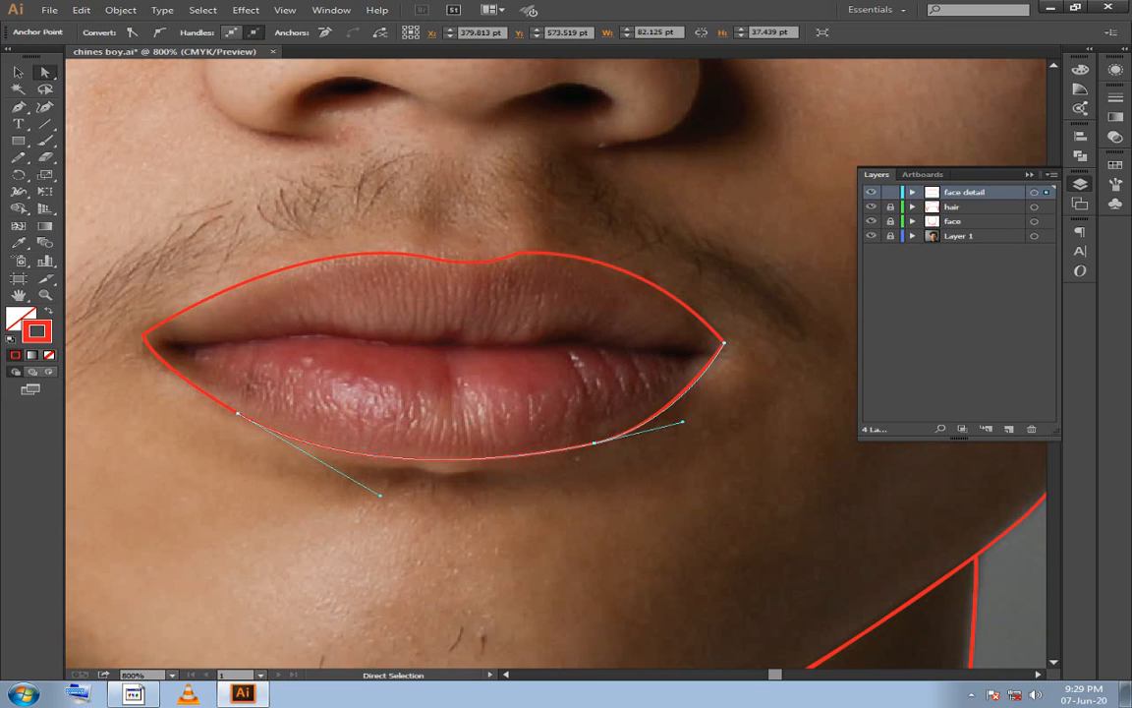
pyautogui.moveTo(683, 422); pyautogui.dragTo(683, 421)
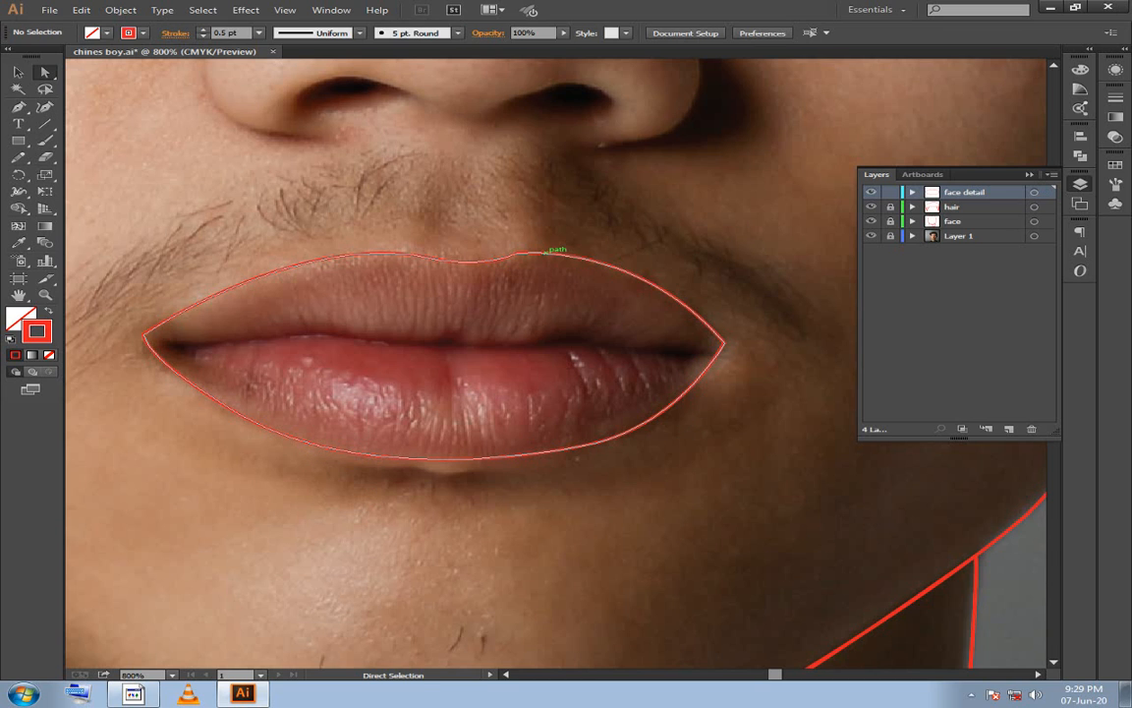
# Try to shift the right cupid's bow anchor outward and adjust its handle and the upper handle of the mouth's right corner.
pyautogui.click(518, 254)
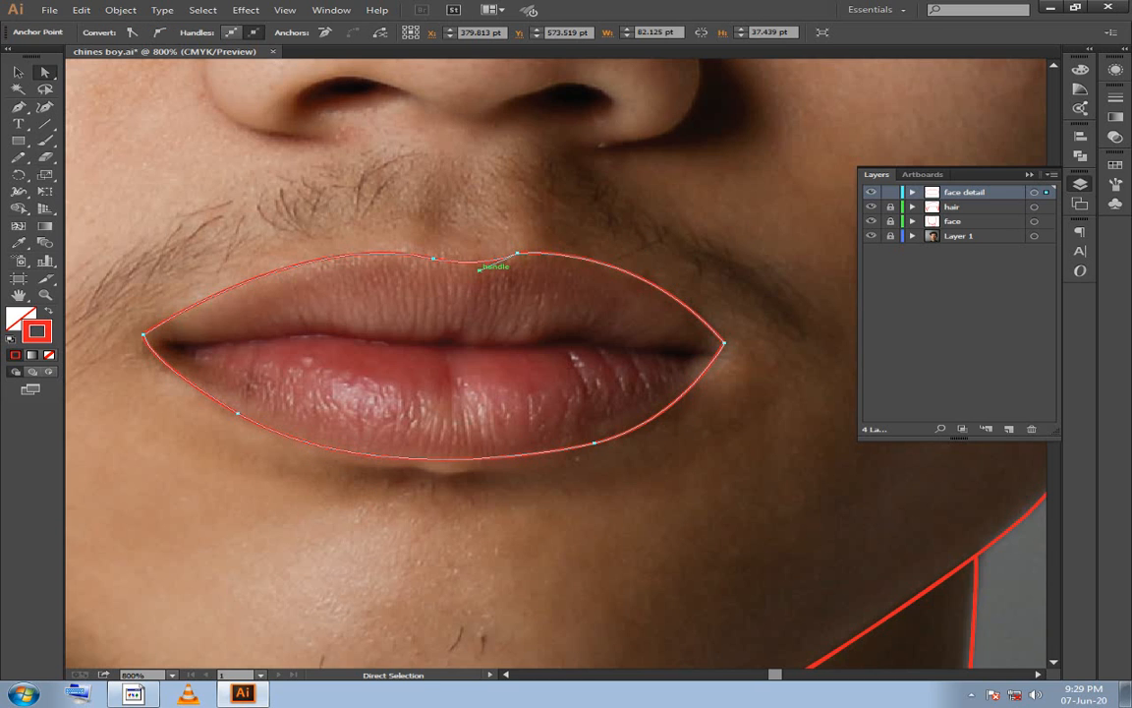
pyautogui.moveTo(517, 253); pyautogui.dragTo(529, 252)
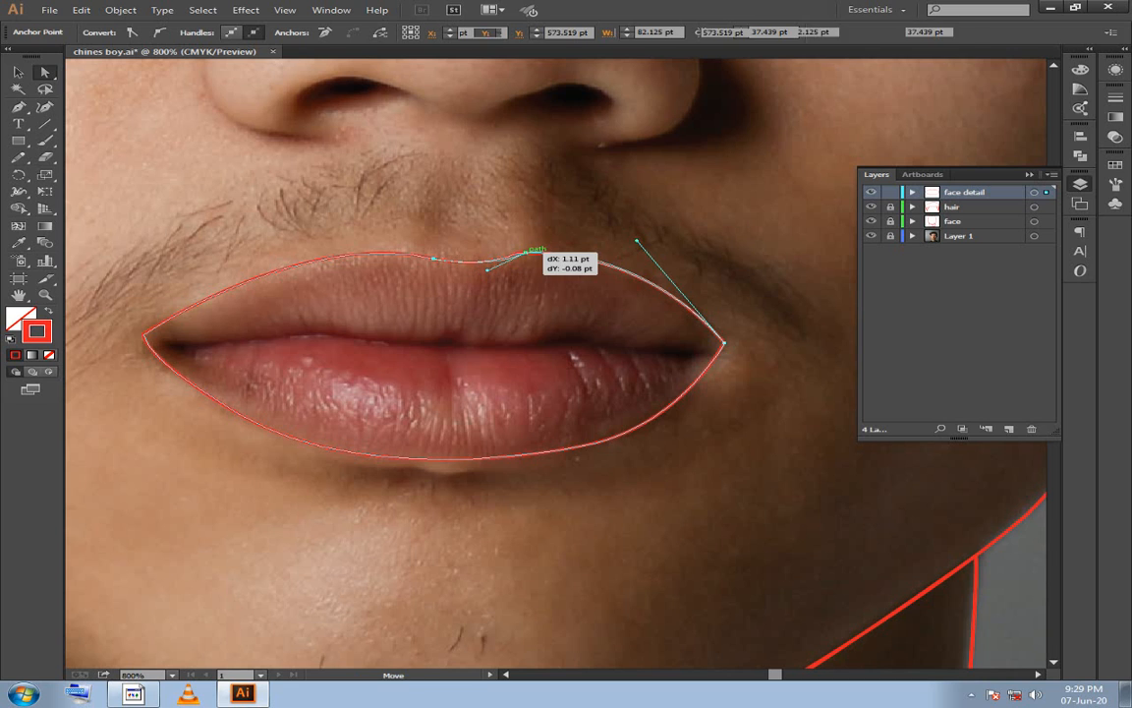
pyautogui.click(511, 269)
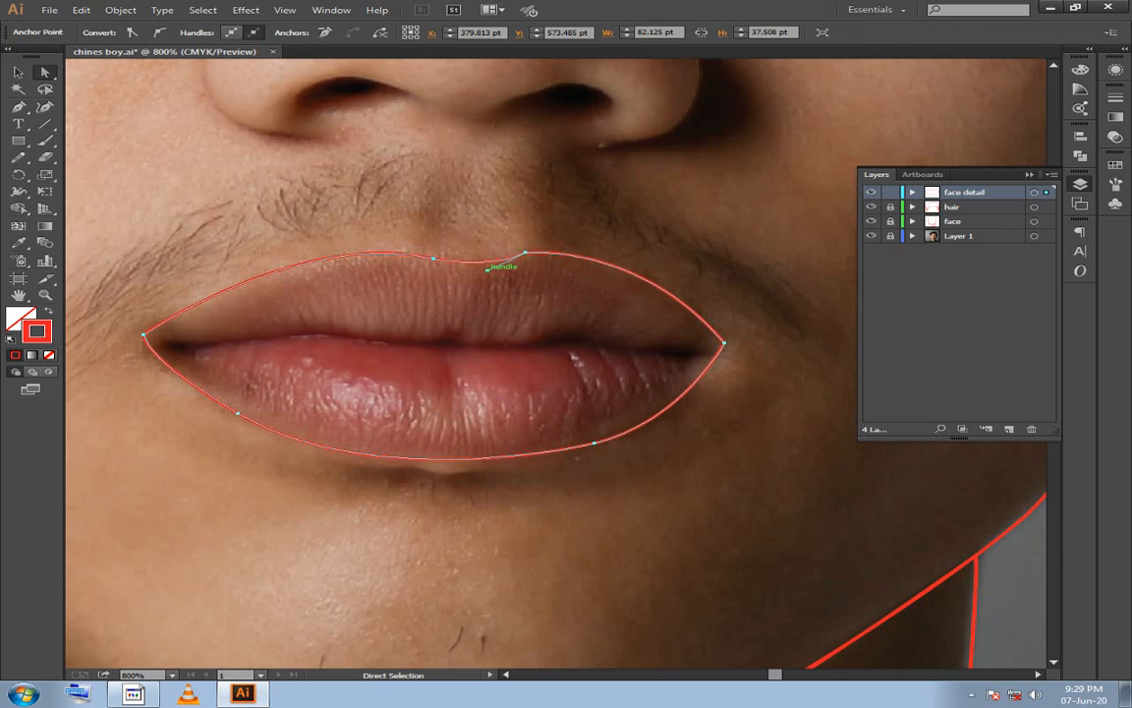
pyautogui.click(500, 263)
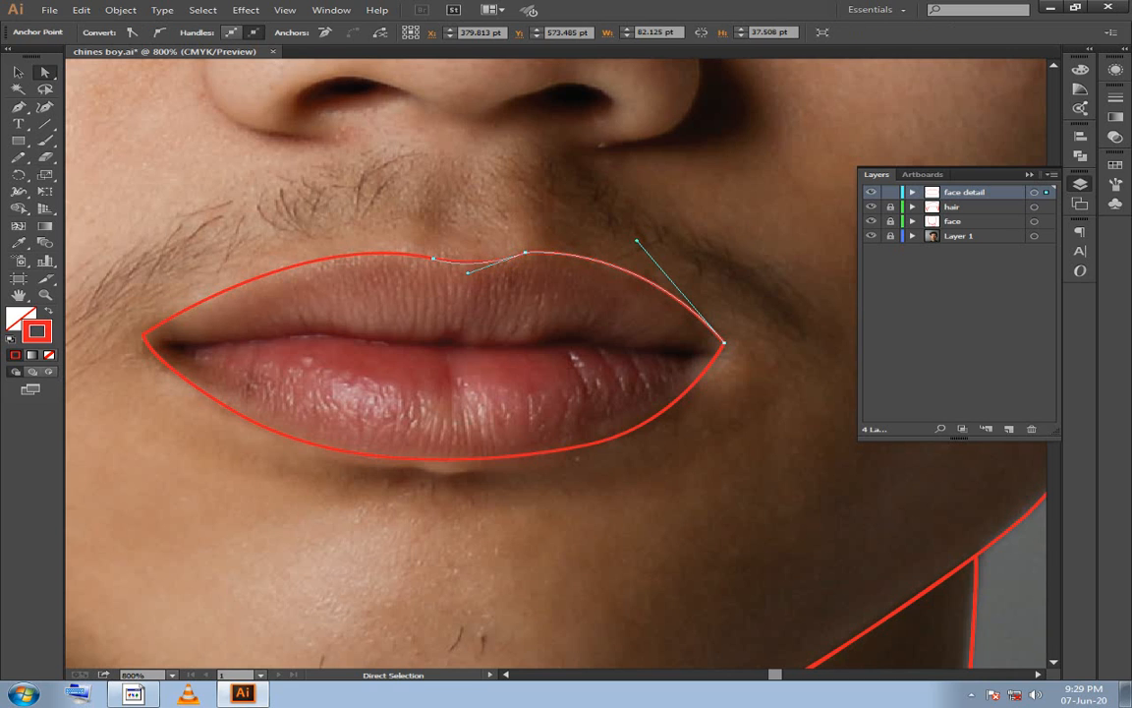
pyautogui.click(522, 234)
pyautogui.click(594, 258)
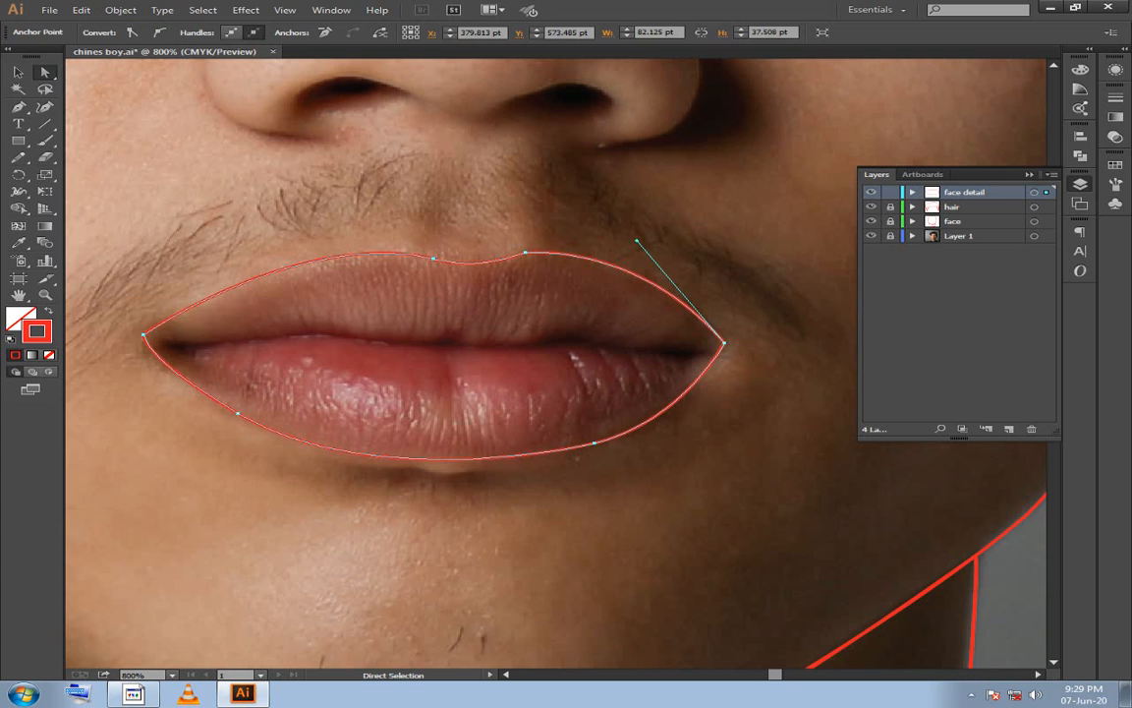
pyautogui.moveTo(637, 240); pyautogui.dragTo(657, 241)
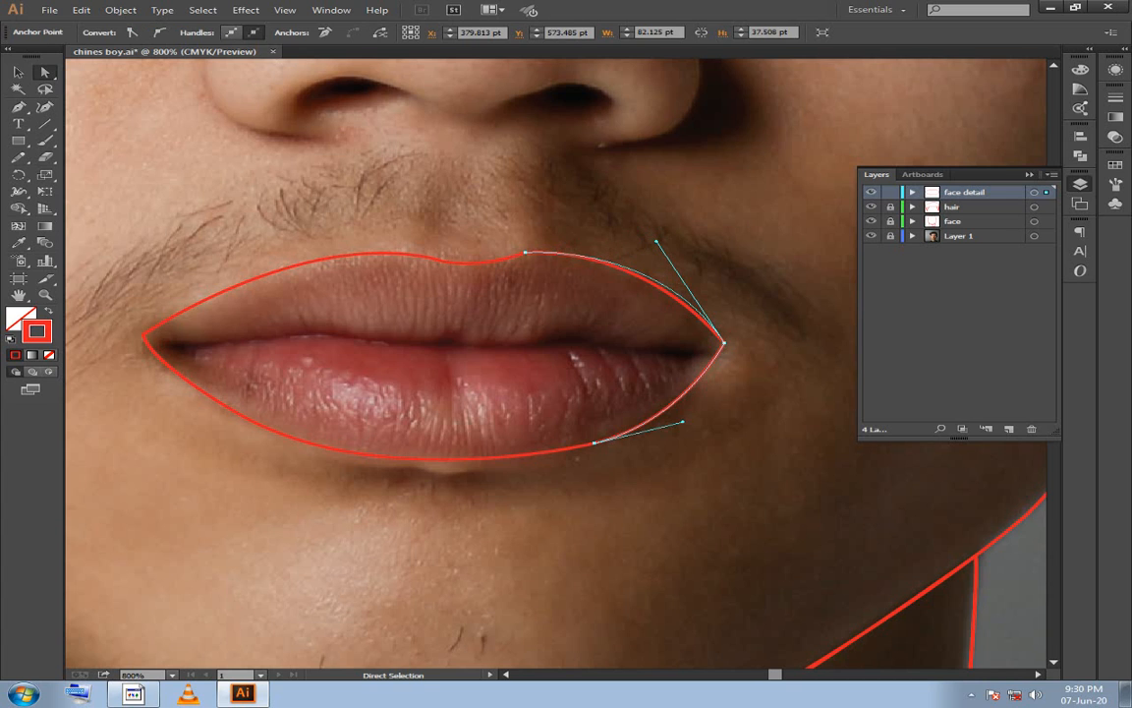
pyautogui.click(611, 232)
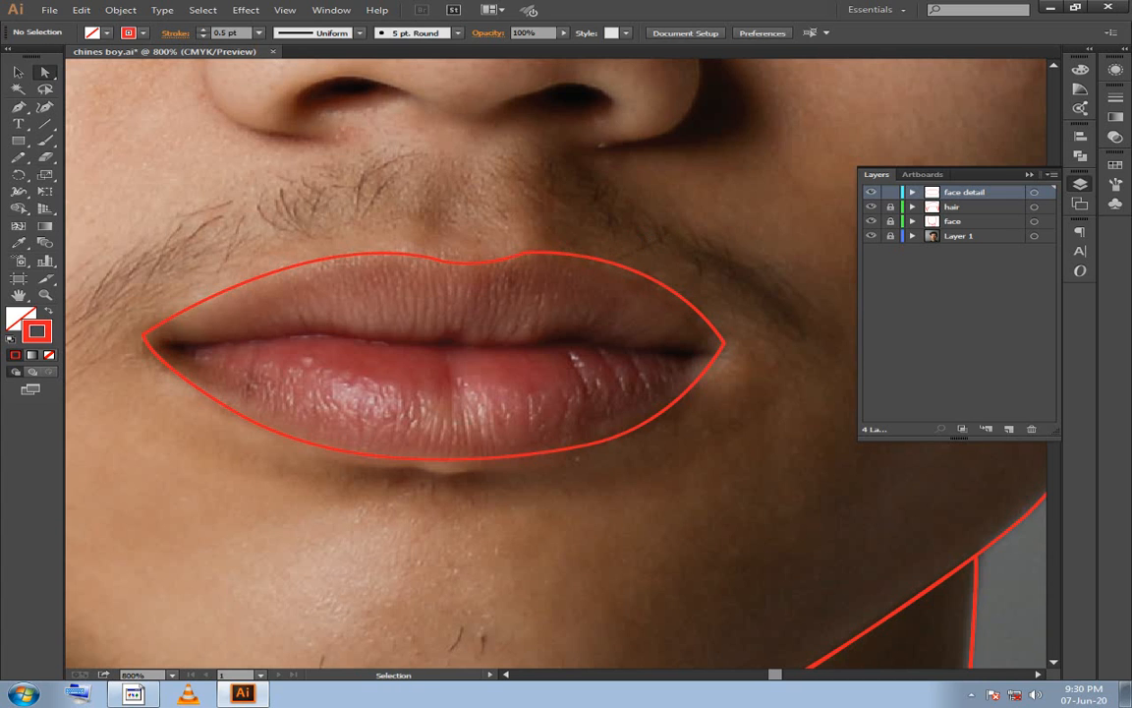
# Undo the last adjustments to the cupid's bow and the mouth's right corner.
pyautogui.hotkey('ctrl', 'z')
pyautogui.hotkey('ctrl', 'z')
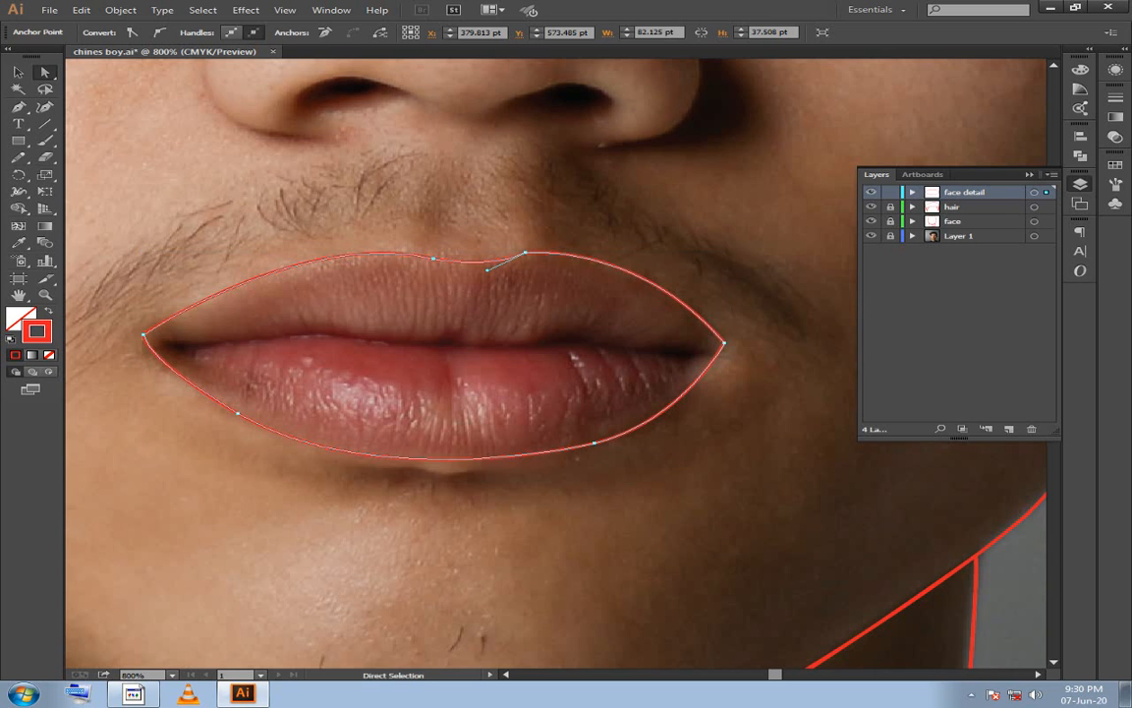
pyautogui.hotkey('ctrl', 'z')
pyautogui.hotkey('ctrl', 'z')
# Move the right cupid's bow anchor slightly toward the lip centre and adjust the right corner's handle to refine the upper lip curve.
pyautogui.click(612, 231)
pyautogui.moveTo(611, 232); pyautogui.dragTo(546, 311)
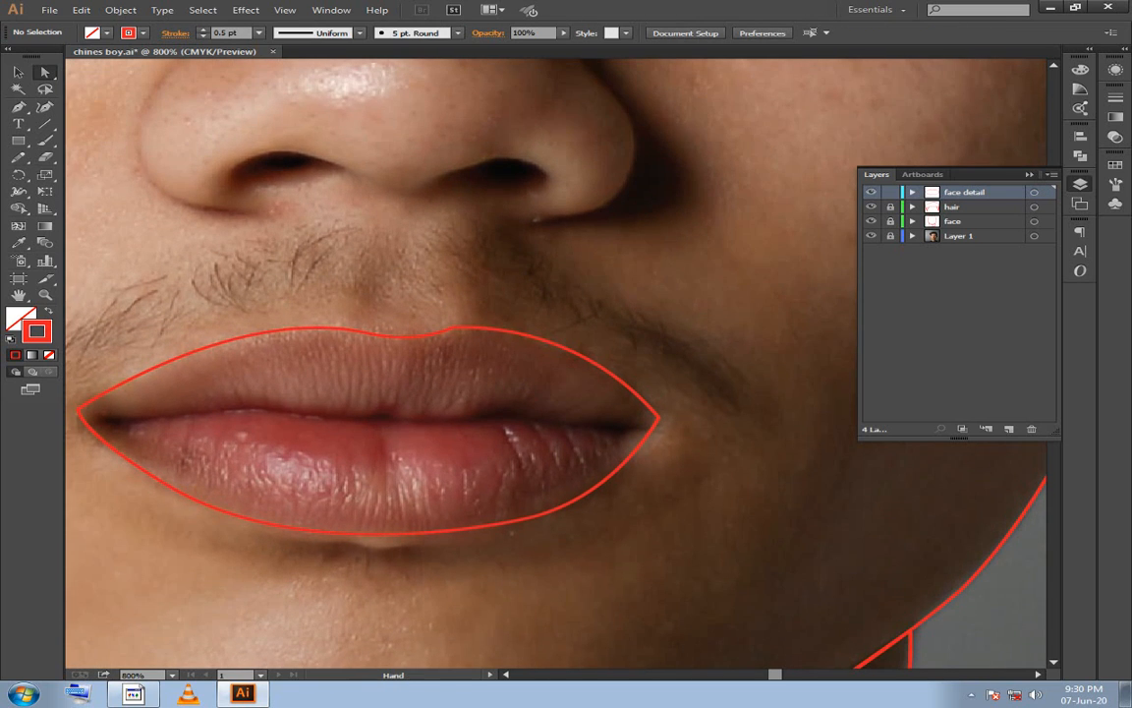
pyautogui.click(378, 338)
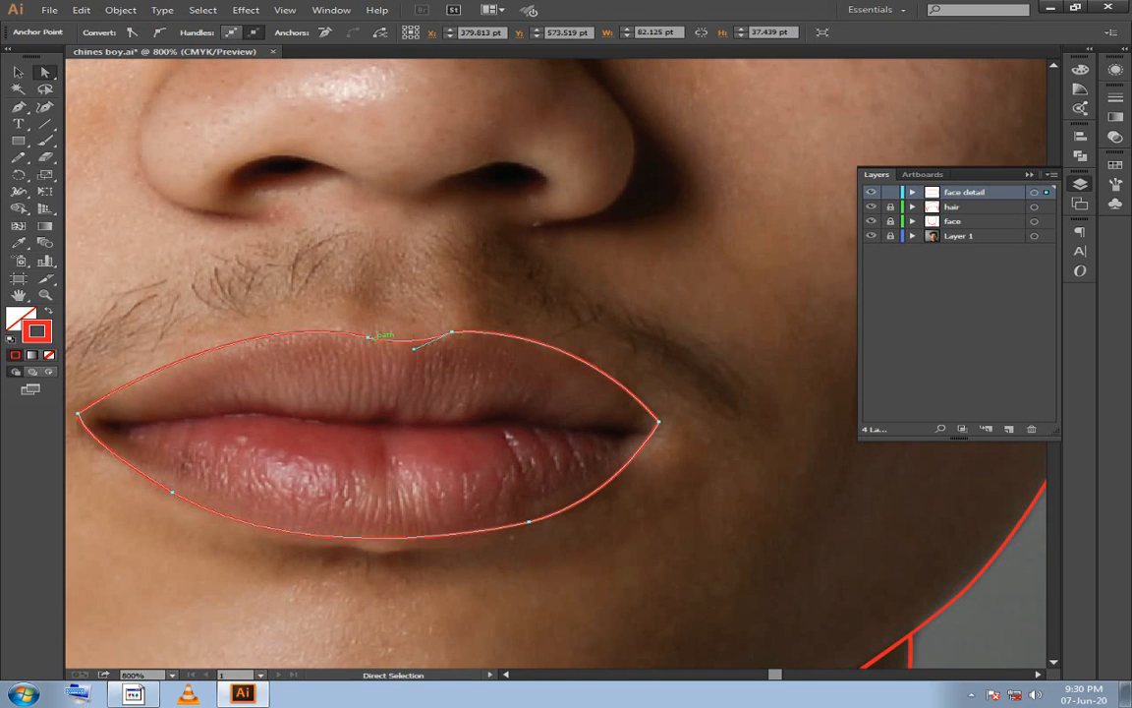
pyautogui.moveTo(451, 334); pyautogui.dragTo(445, 334)
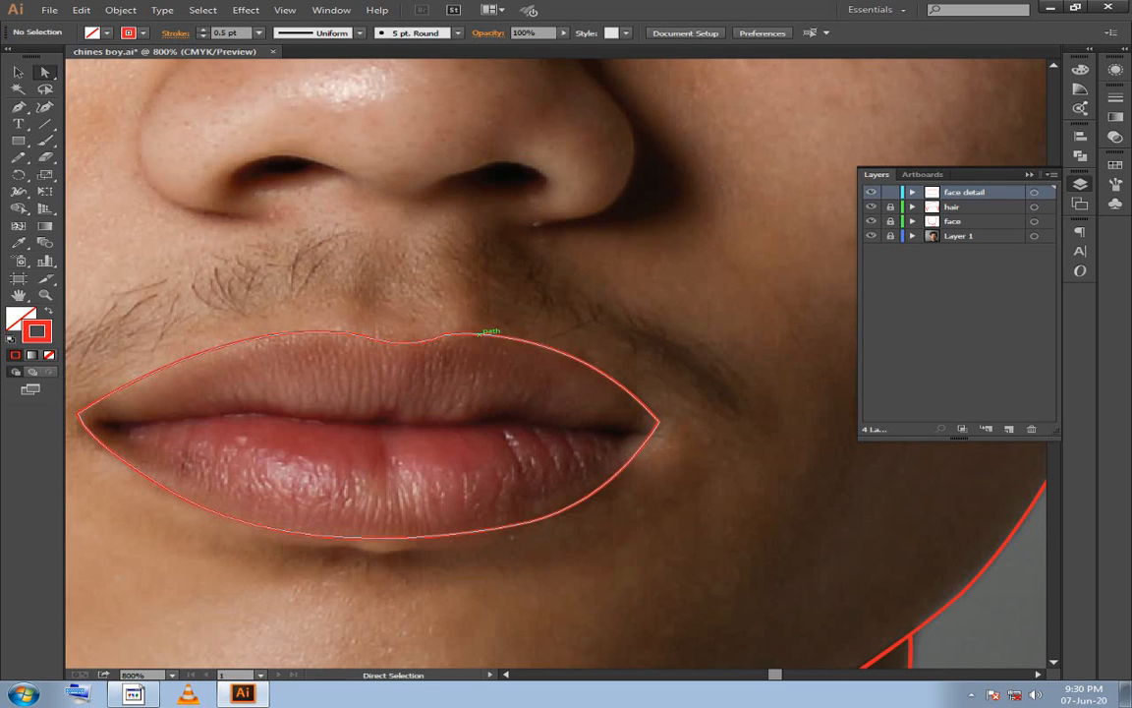
pyautogui.moveTo(571, 318); pyautogui.dragTo(545, 307)
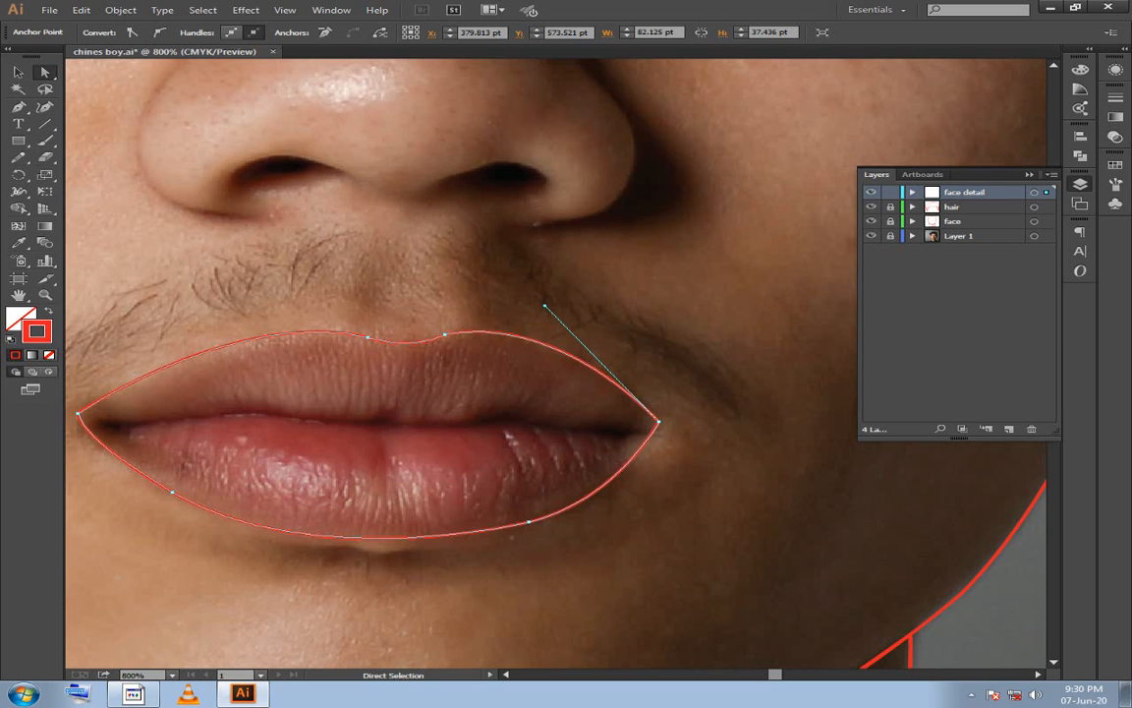
pyautogui.click(462, 295)
pyautogui.moveTo(428, 339); pyautogui.dragTo(473, 297)
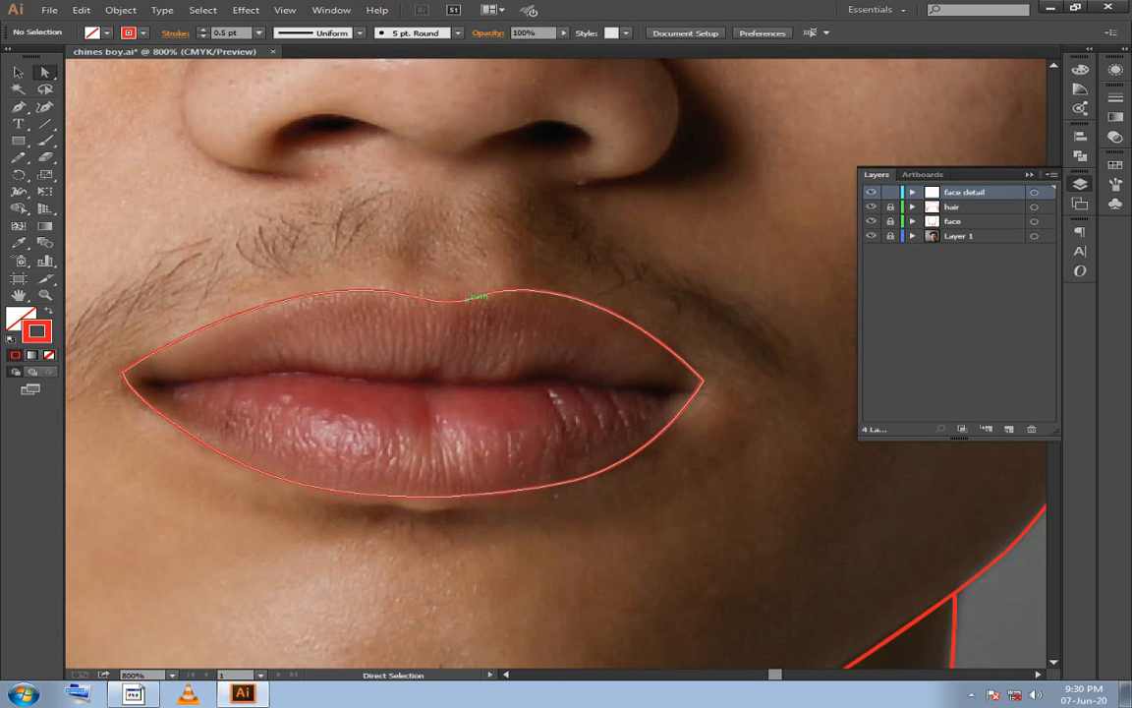
pyautogui.click(467, 298)
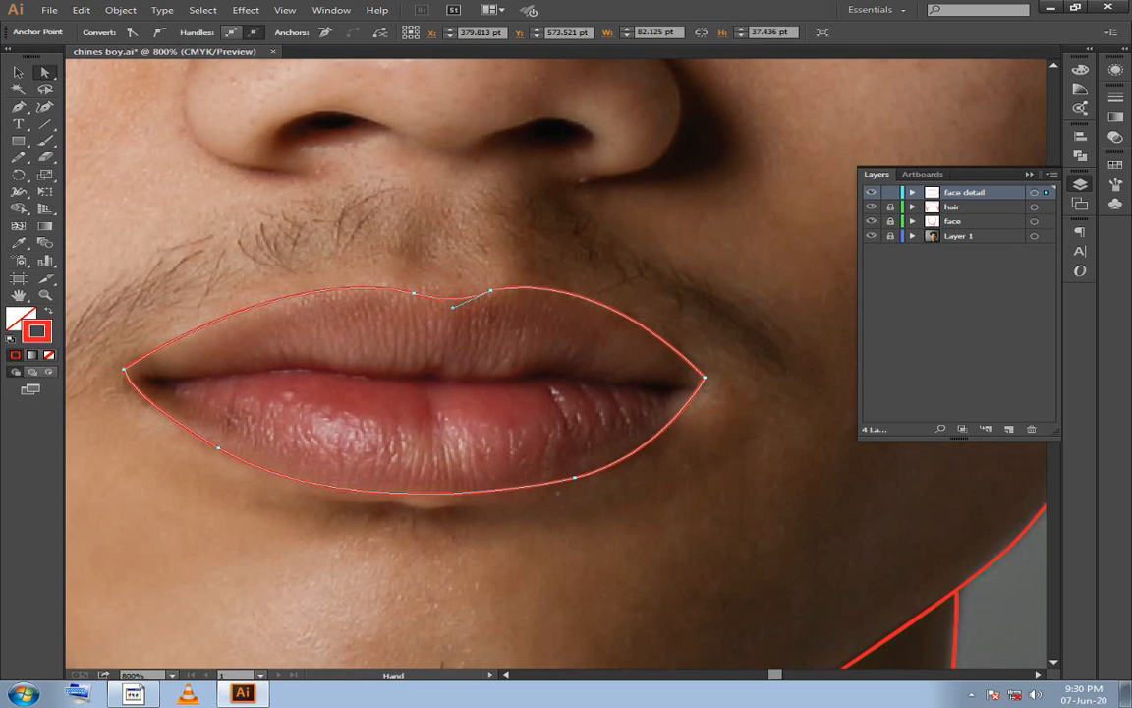
pyautogui.moveTo(422, 294); pyautogui.dragTo(378, 277)
pyautogui.moveTo(393, 324); pyautogui.dragTo(475, 294)
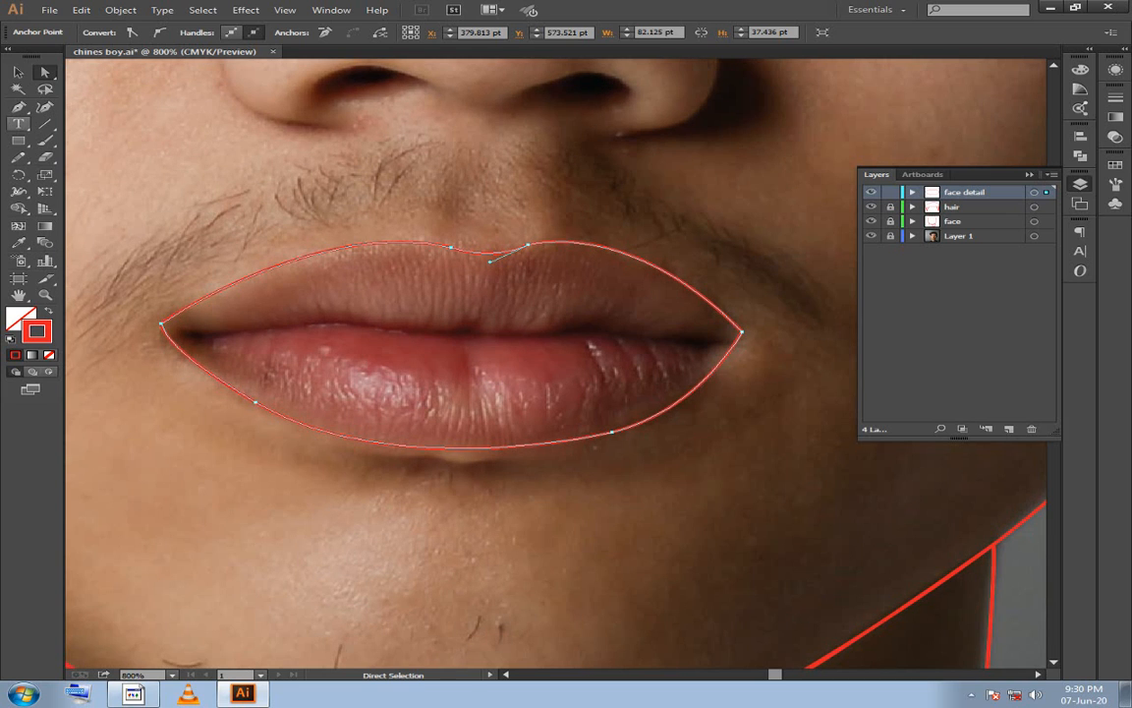
# Trace the parting line between the lips with the Pen tool, curving from the mouth's left corner to its right corner.
pyautogui.click(19, 107)
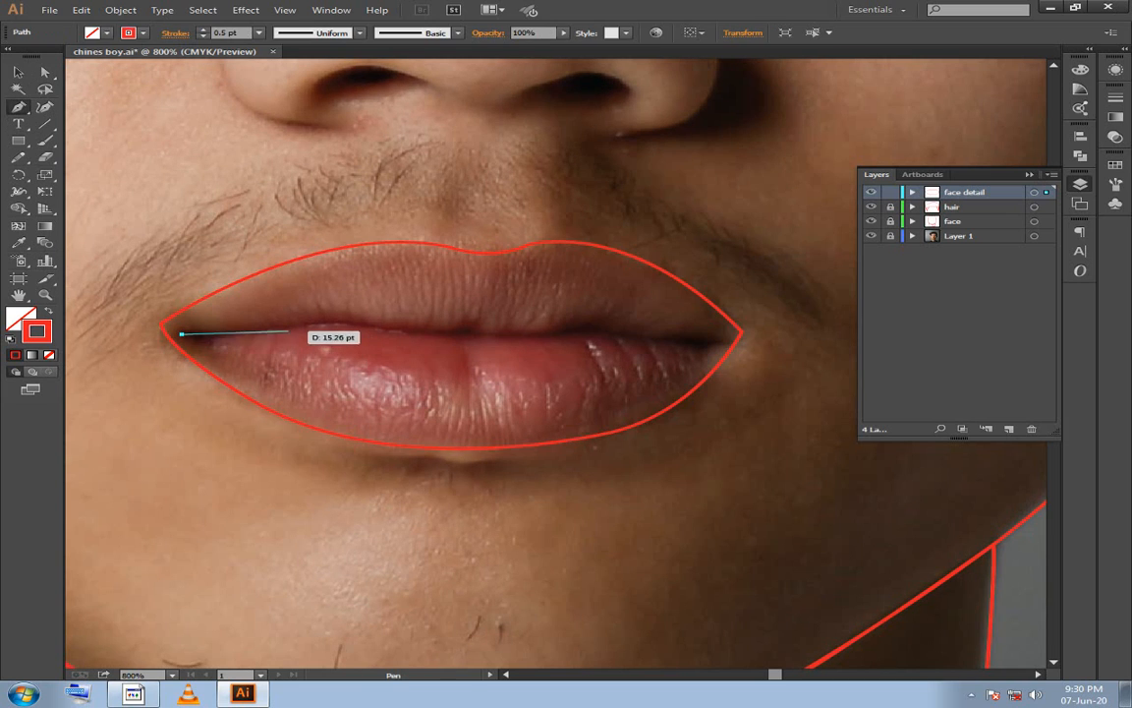
pyautogui.moveTo(277, 325); pyautogui.dragTo(337, 316)
pyautogui.hotkey('ctrl', 'z')
pyautogui.hotkey('ctrl', 'z')
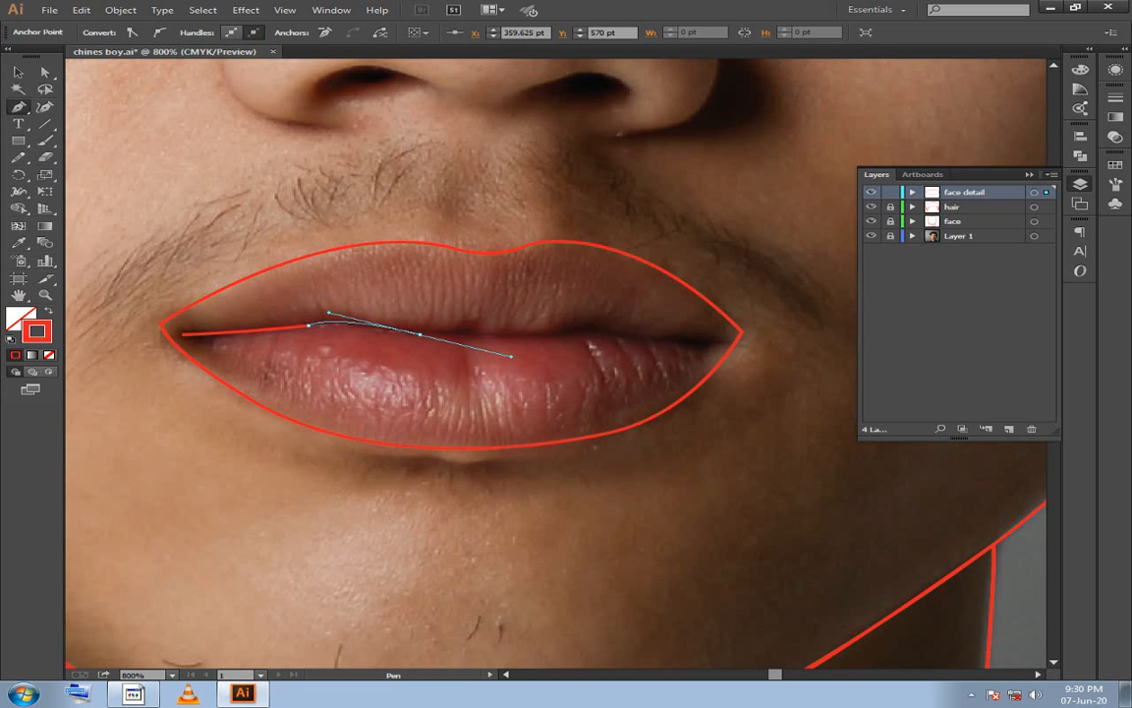
pyautogui.moveTo(367, 326)
pyautogui.mouseDown()
pyautogui.moveTo(416, 343)
pyautogui.moveTo(478, 330)
pyautogui.moveTo(462, 331)
pyautogui.moveTo(594, 336)
pyautogui.moveTo(622, 321)
pyautogui.mouseUp()
pyautogui.click(372, 330)
pyautogui.click(496, 335)
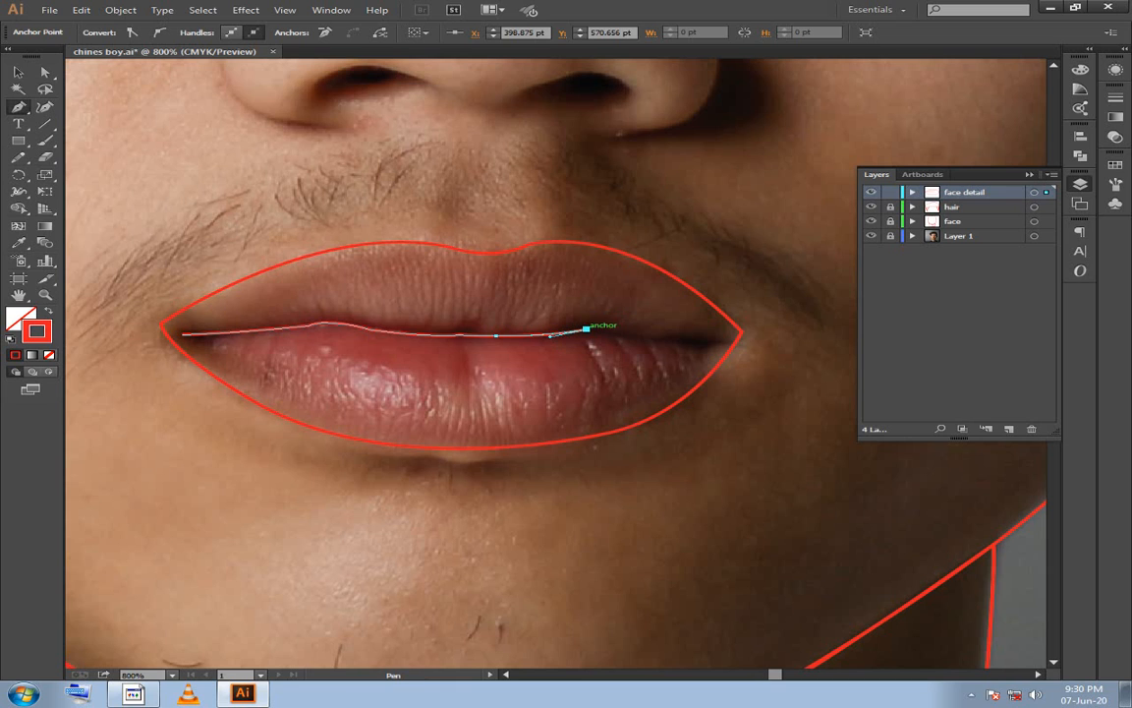
pyautogui.moveTo(716, 340); pyautogui.dragTo(737, 354)
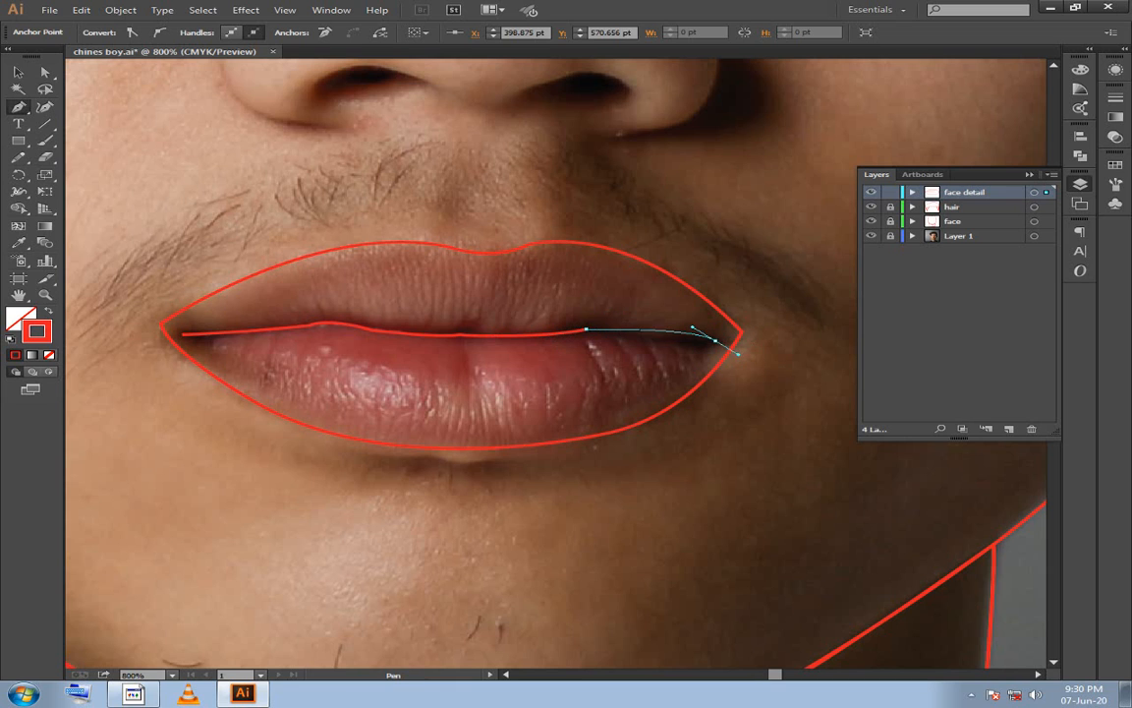
# End the lip parting line and trace the nose's left side with the Pen tool, from beside the bridge around the nostril wing to its base.
pyautogui.keyDown('ctrl'); pyautogui.click(742, 279); pyautogui.keyUp('ctrl')
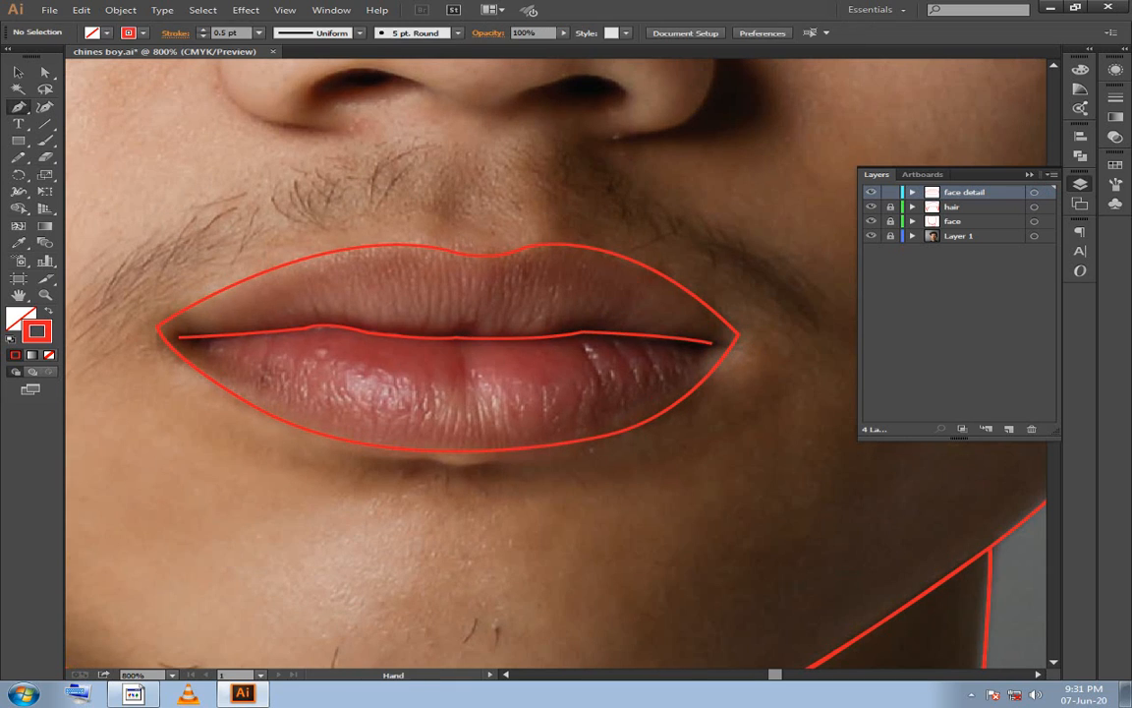
pyautogui.moveTo(742, 279); pyautogui.dragTo(665, 363)
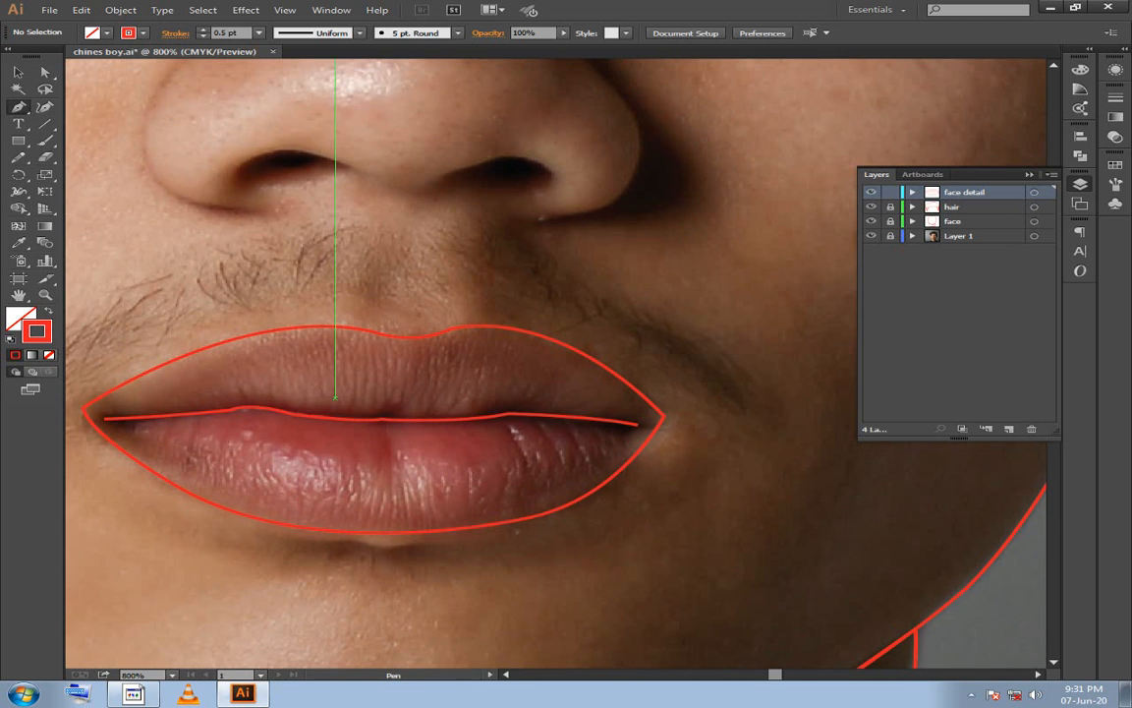
pyautogui.moveTo(374, 429); pyautogui.dragTo(437, 591)
pyautogui.moveTo(619, 294); pyautogui.dragTo(565, 560)
pyautogui.moveTo(240, 382); pyautogui.dragTo(173, 383)
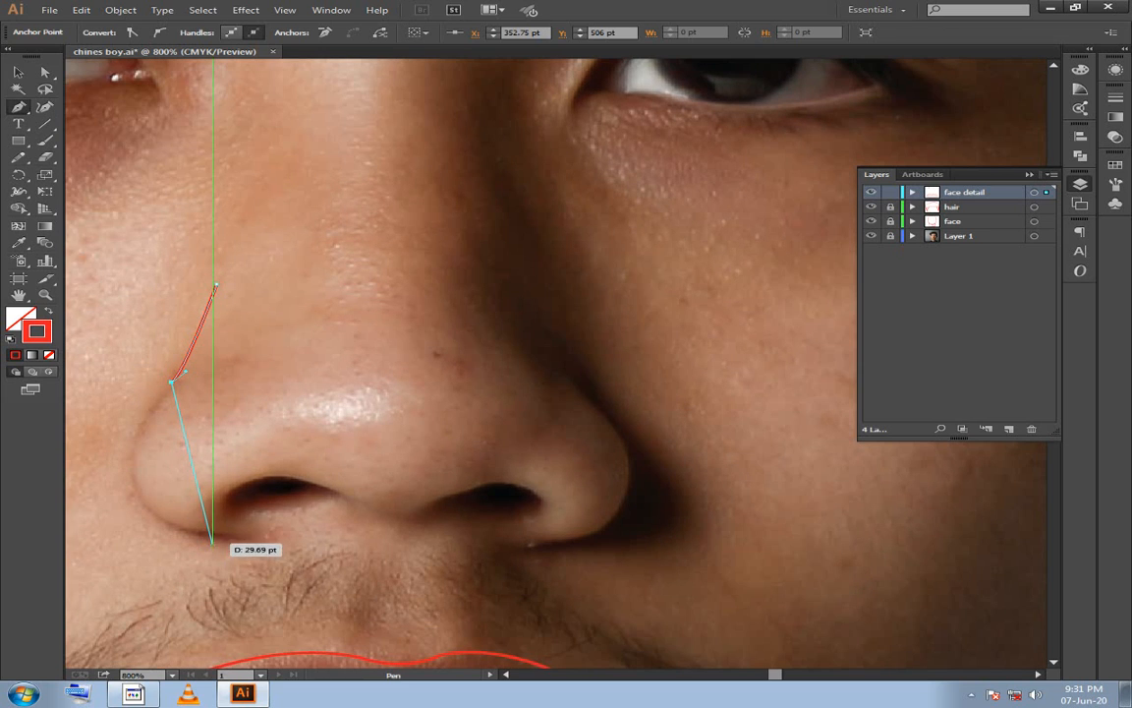
pyautogui.moveTo(221, 535); pyautogui.dragTo(378, 561)
pyautogui.hotkey('ctrl', 'z')
pyautogui.moveTo(216, 537); pyautogui.dragTo(383, 563)
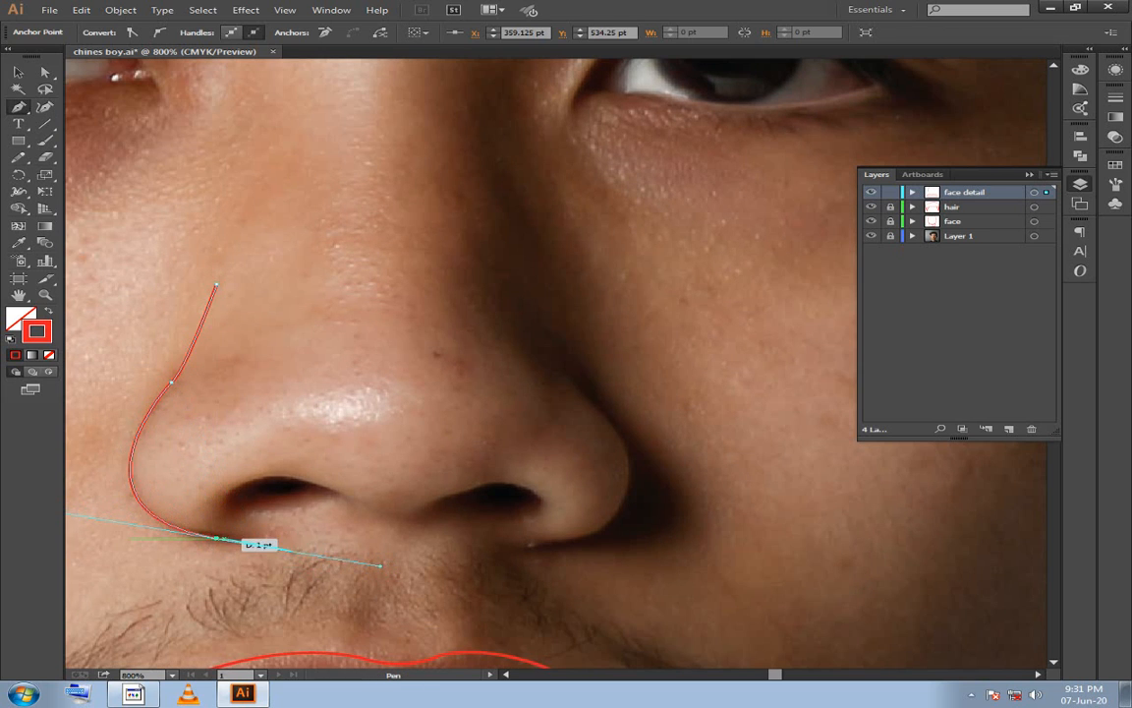
pyautogui.click(216, 537)
# Continue the nose path along its underside, from the left wing's base through the centre to the right wing's base.
pyautogui.press('space')
pyautogui.moveTo(218, 538); pyautogui.dragTo(214, 523)
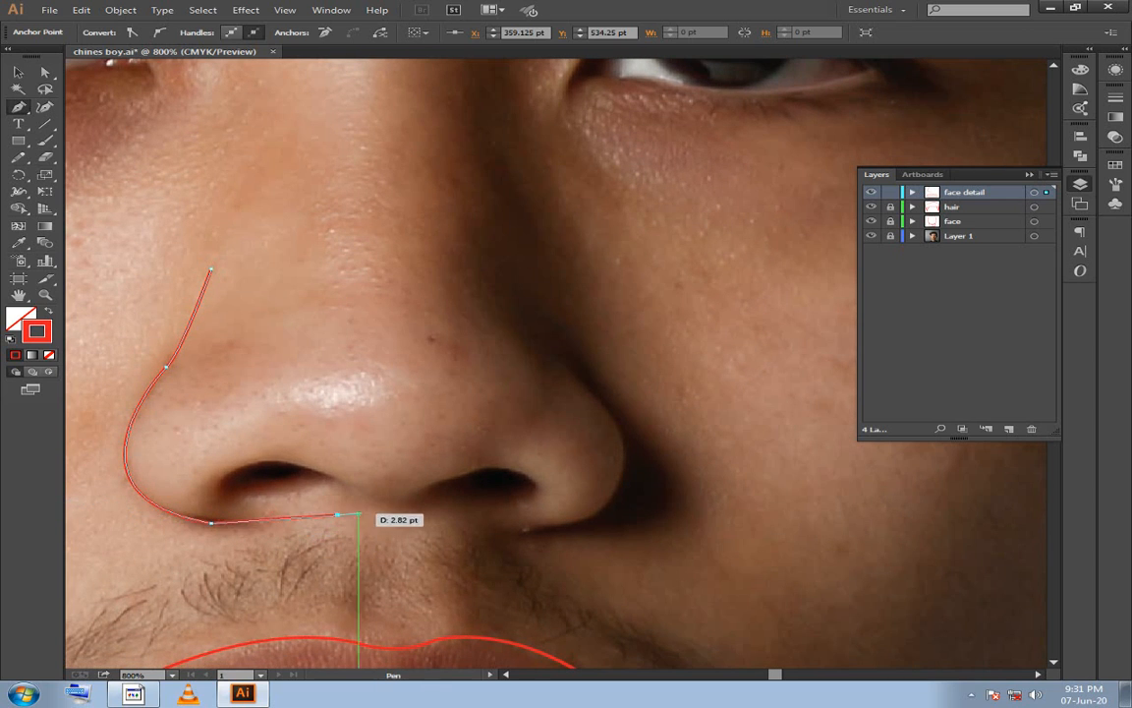
pyautogui.moveTo(377, 512); pyautogui.dragTo(410, 521)
pyautogui.click(377, 511)
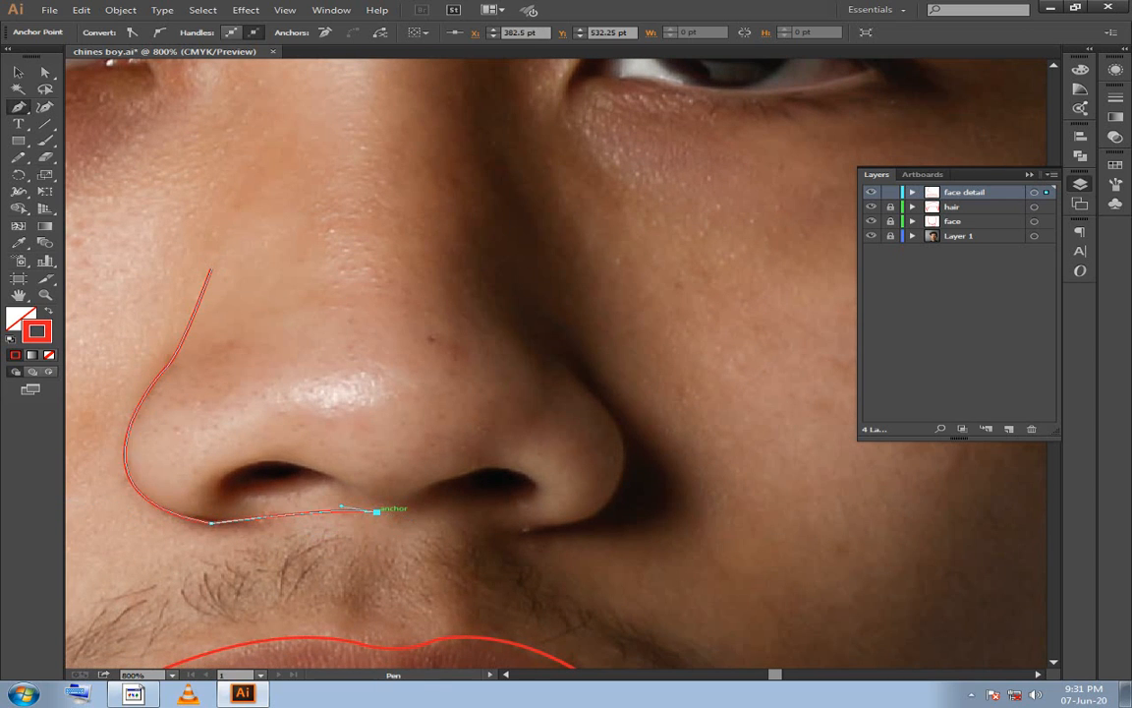
pyautogui.press('space')
pyautogui.moveTo(645, 551); pyautogui.dragTo(629, 586)
pyautogui.click(516, 562)
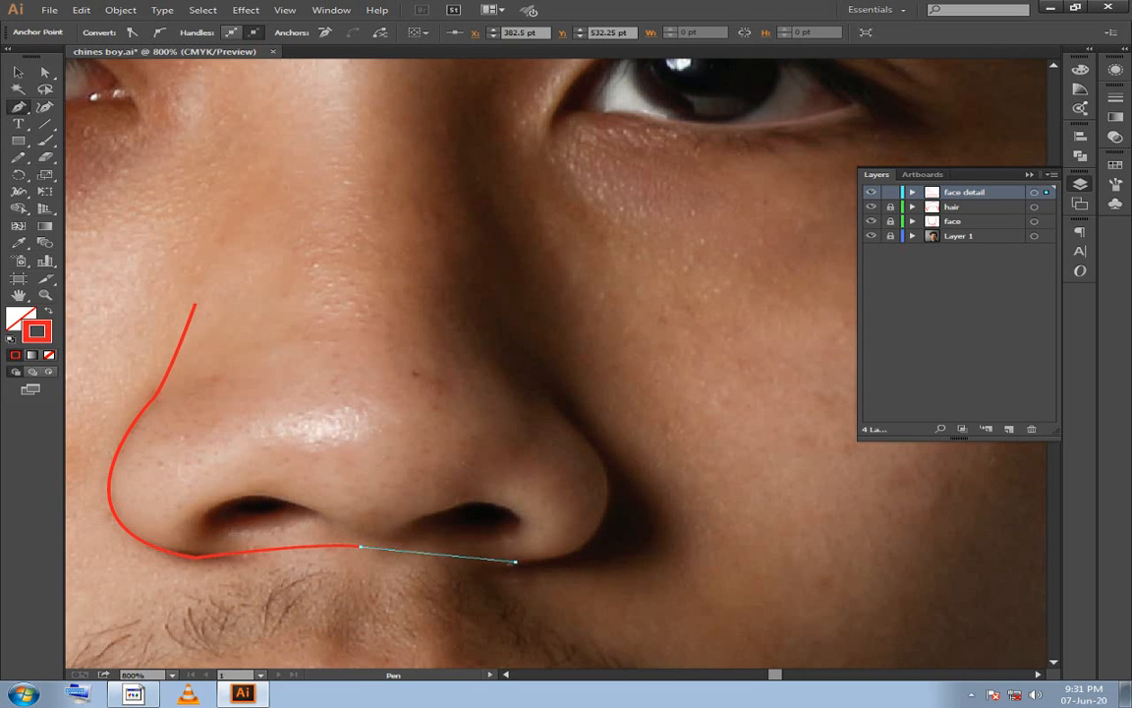
pyautogui.click(514, 562)
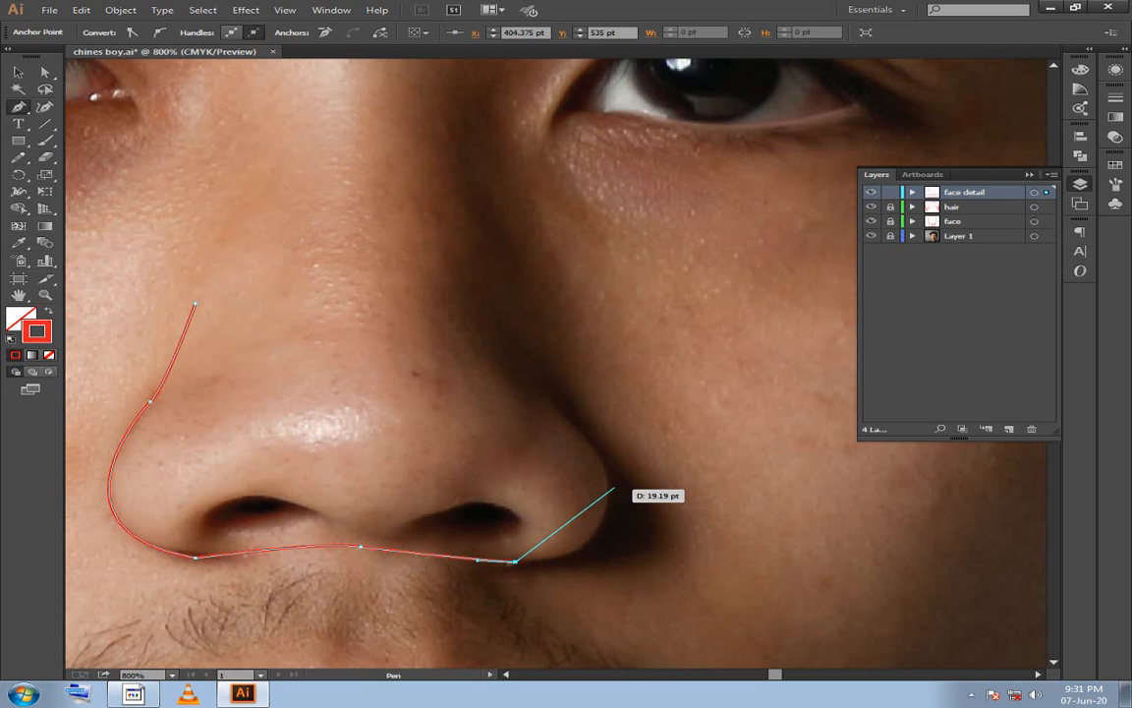
# Curve the nose path around the right nostril wing and up the right side of the bridge, leaving the path open.
pyautogui.moveTo(561, 412); pyautogui.dragTo(438, 277)
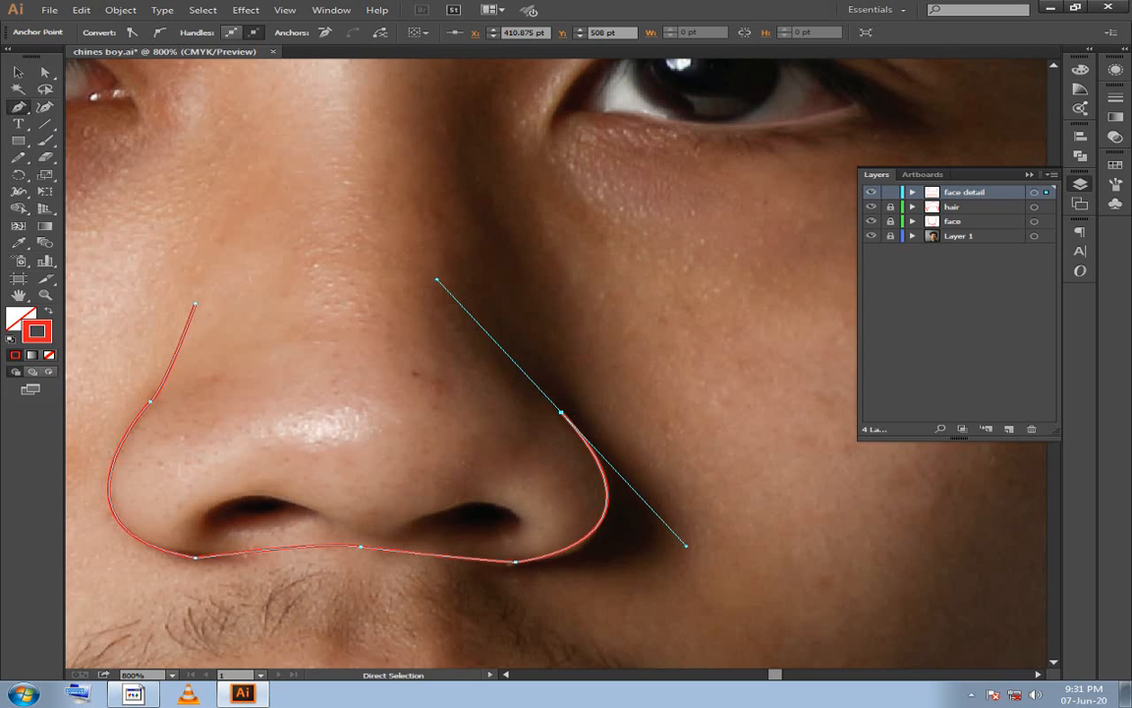
pyautogui.hotkey('ctrl', 'z')
pyautogui.moveTo(604, 462); pyautogui.dragTo(567, 353)
pyautogui.click(604, 462)
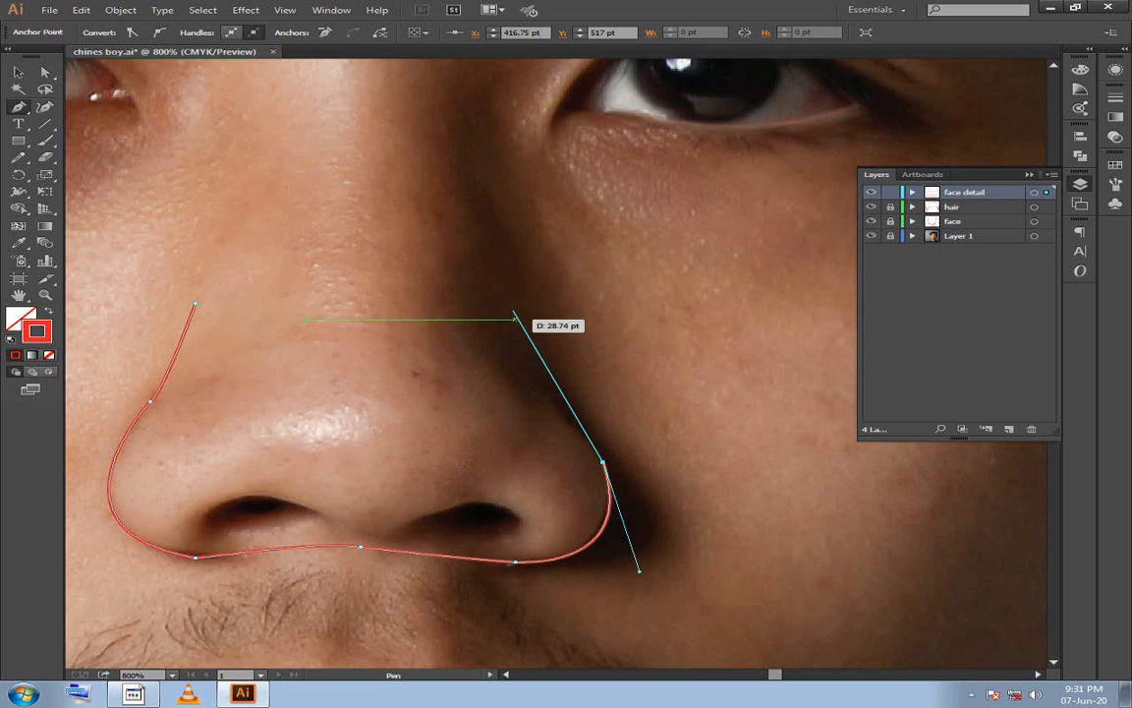
pyautogui.moveTo(482, 212); pyautogui.dragTo(465, 104)
pyautogui.click(481, 211)
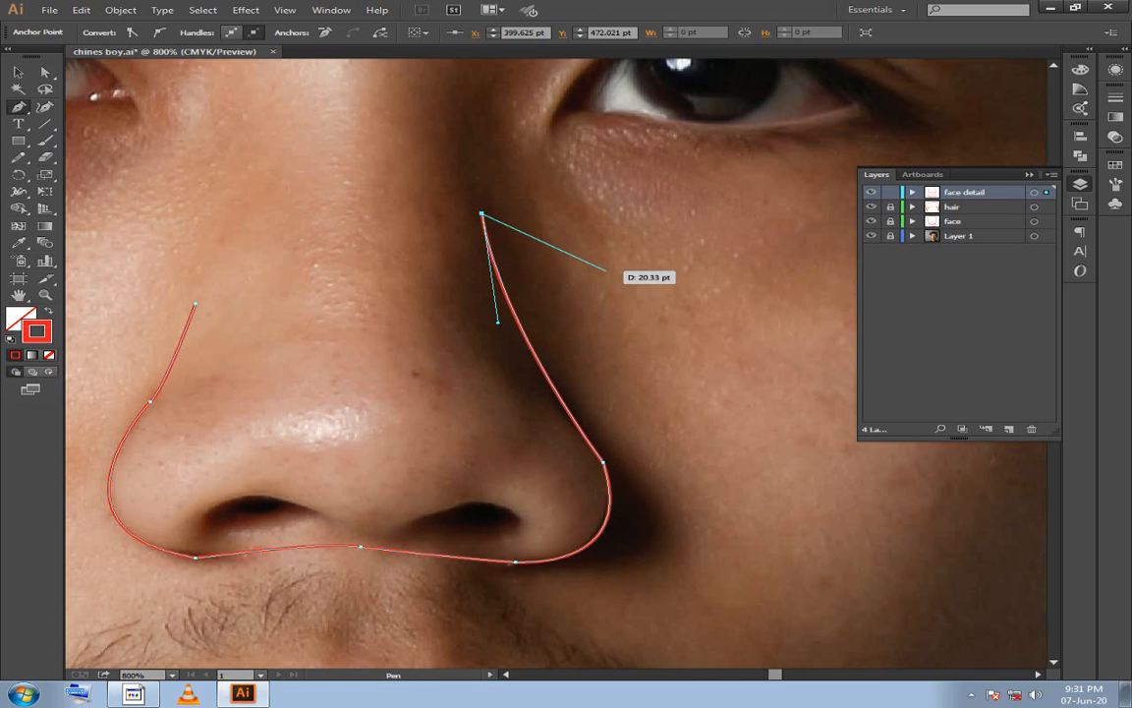
pyautogui.click(604, 267)
pyautogui.hotkey('ctrl', 'z')
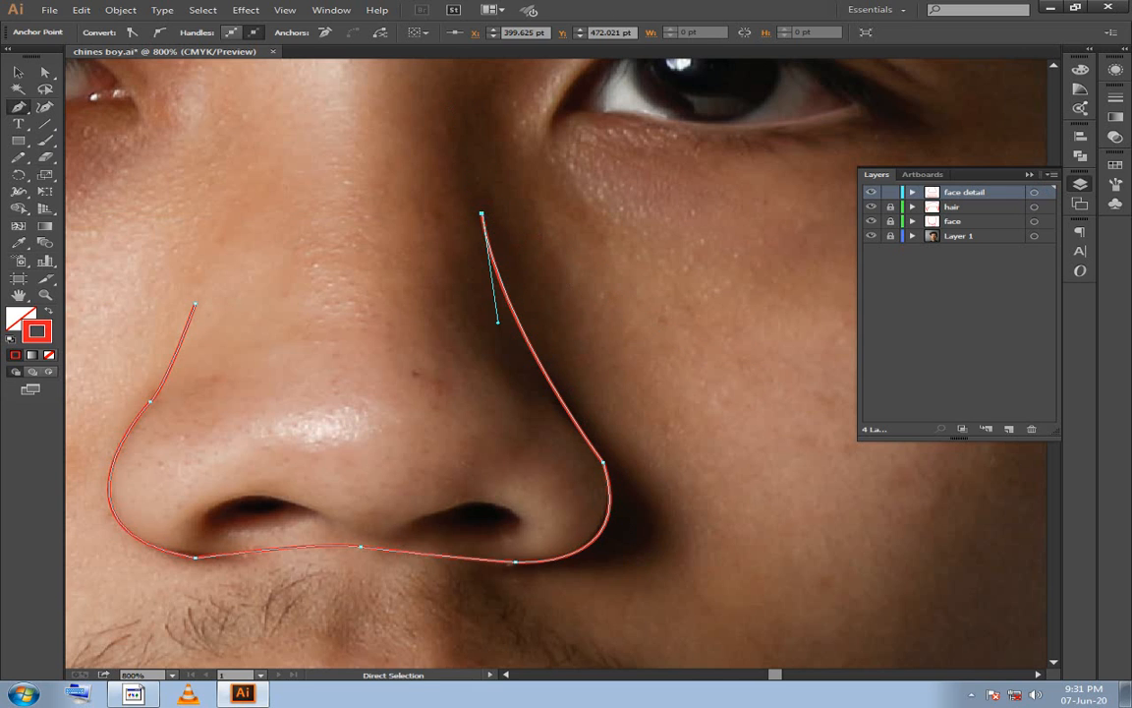
pyautogui.hotkey('ctrl', 'shift', 'a')
# Trace the right nostril opening as a closed path with a pointed inner corner and a rounded outer end.
pyautogui.scroll(-3, 556, 362)
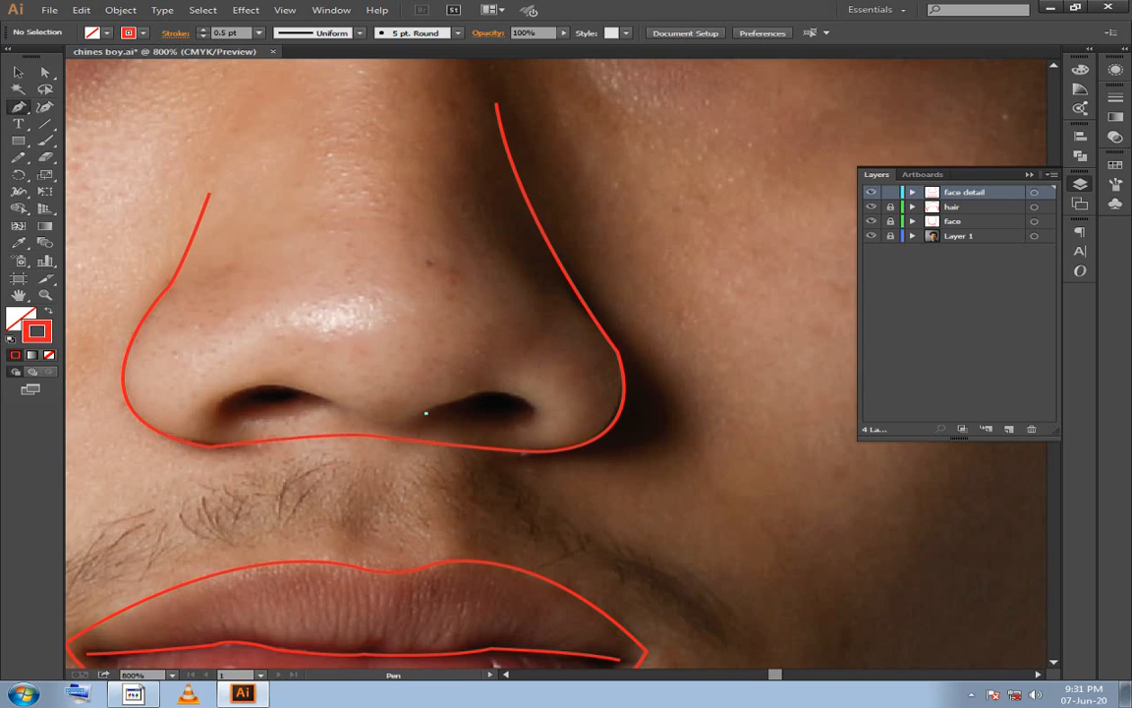
pyautogui.moveTo(425, 413)
pyautogui.mouseDown()
pyautogui.moveTo(497, 394)
pyautogui.moveTo(426, 411)
pyautogui.moveTo(518, 425)
pyautogui.moveTo(513, 442)
pyautogui.moveTo(535, 418)
pyautogui.moveTo(545, 450)
pyautogui.moveTo(526, 438)
pyautogui.moveTo(532, 425)
pyautogui.mouseUp()
pyautogui.click(474, 394)
pyautogui.moveTo(426, 413); pyautogui.dragTo(430, 416)
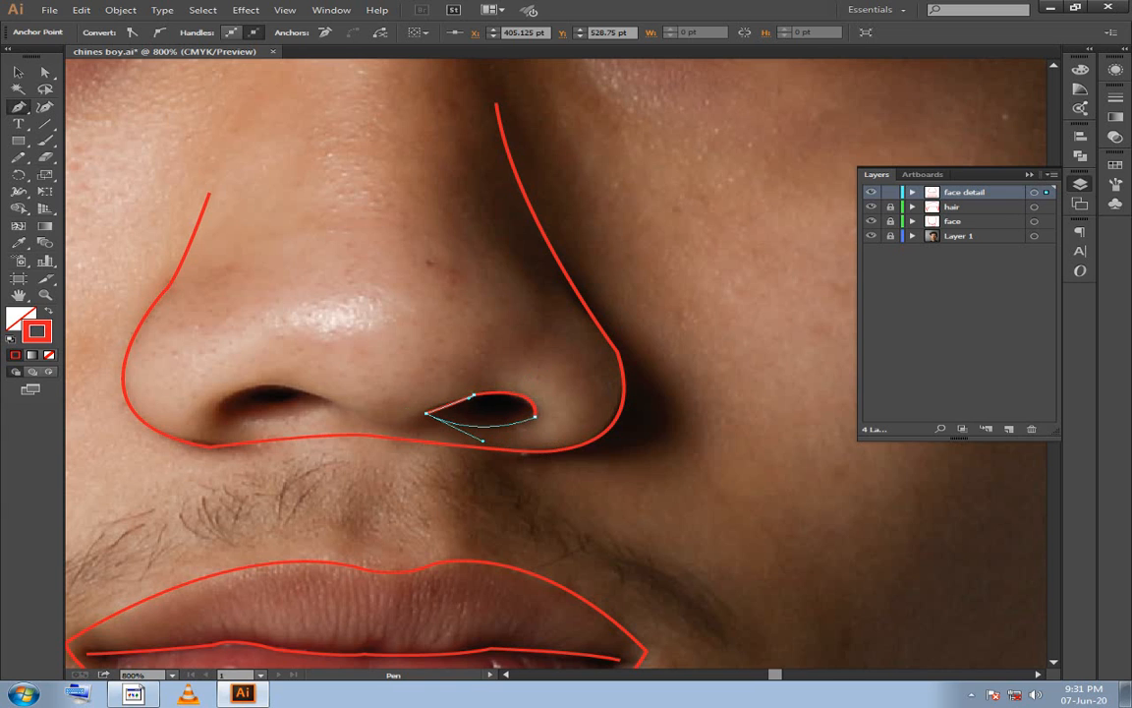
pyautogui.hotkey('ctrl', 'shift', 'a')
# Trace the upper edge of the left nostril opening with a curve between its inner and outer corners.
pyautogui.moveTo(535, 392); pyautogui.dragTo(609, 446)
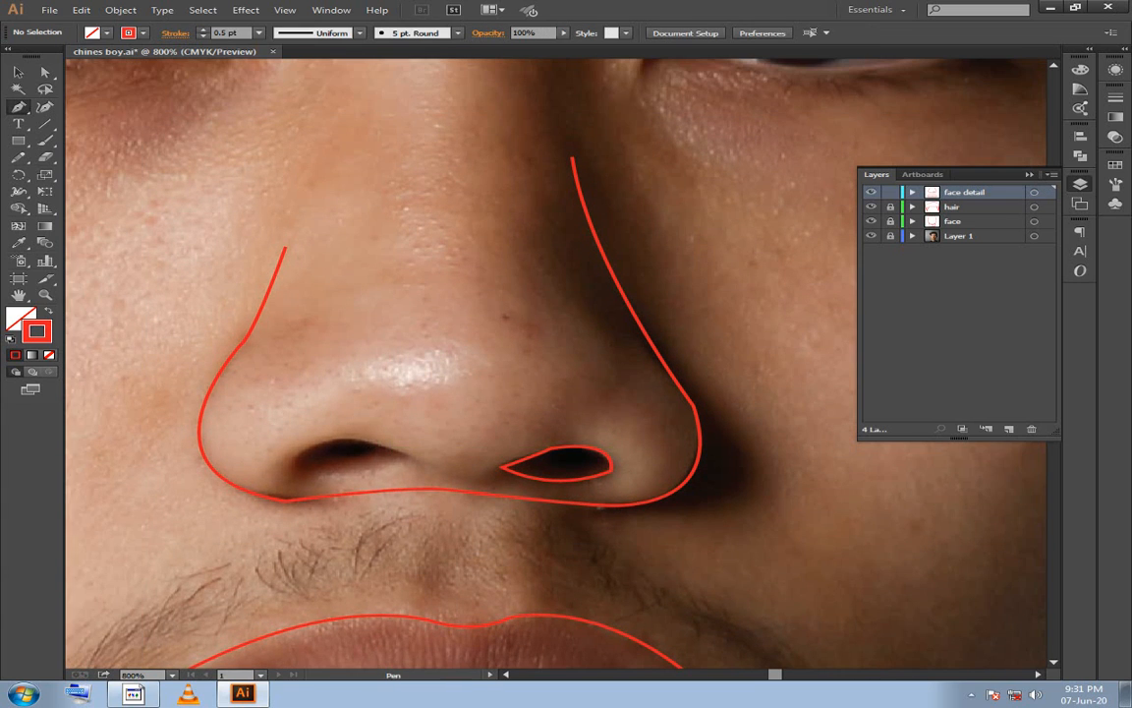
pyautogui.moveTo(400, 454); pyautogui.dragTo(269, 509)
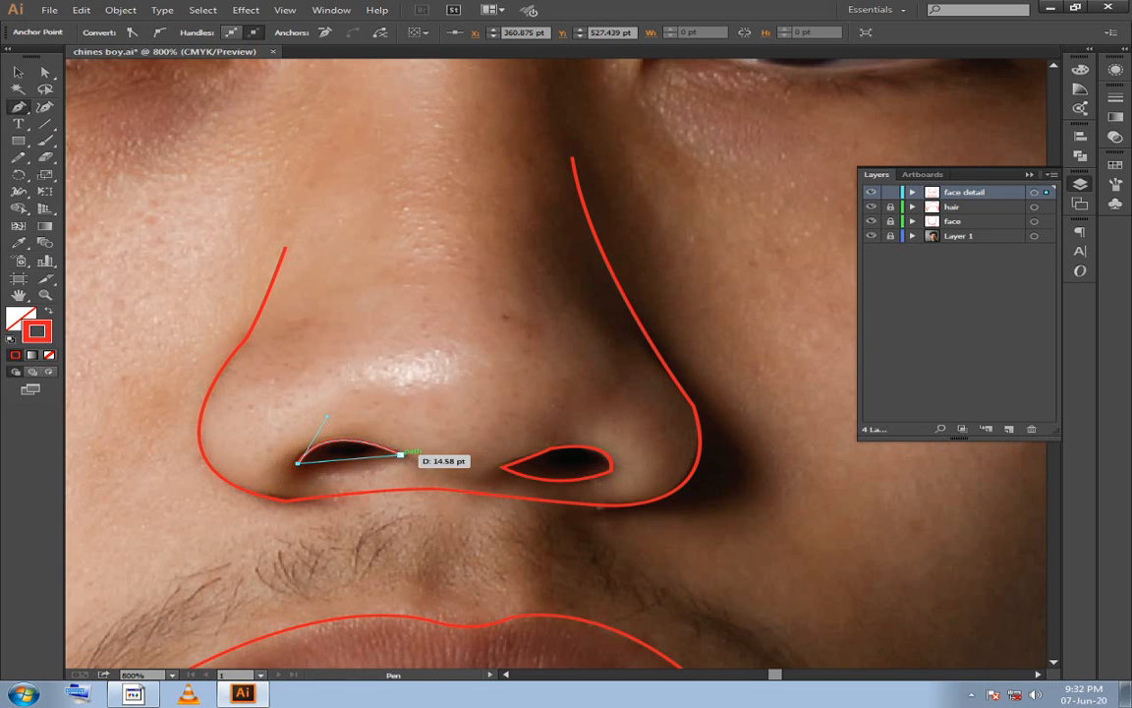
# Close the left nostril's outline with a curved lower edge and deselect it.
pyautogui.moveTo(400, 455); pyautogui.dragTo(480, 424)
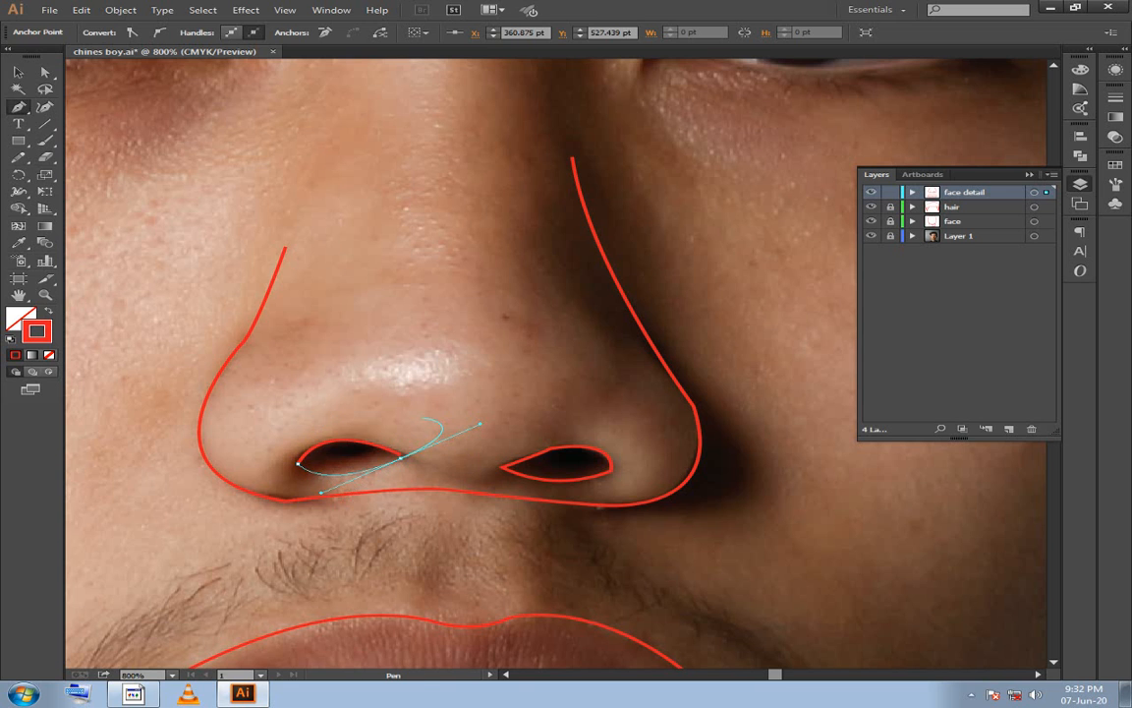
pyautogui.keyDown('ctrl'); pyautogui.click(480, 425); pyautogui.keyUp('ctrl')
# Trace the left half of the moustache with straight Pen segments, from below the nostril around its outer tip to above the upper lip.
pyautogui.scroll(-3, 479, 424)
pyautogui.hscroll(4, 480, 425)
pyautogui.scroll(-2, 480, 425)
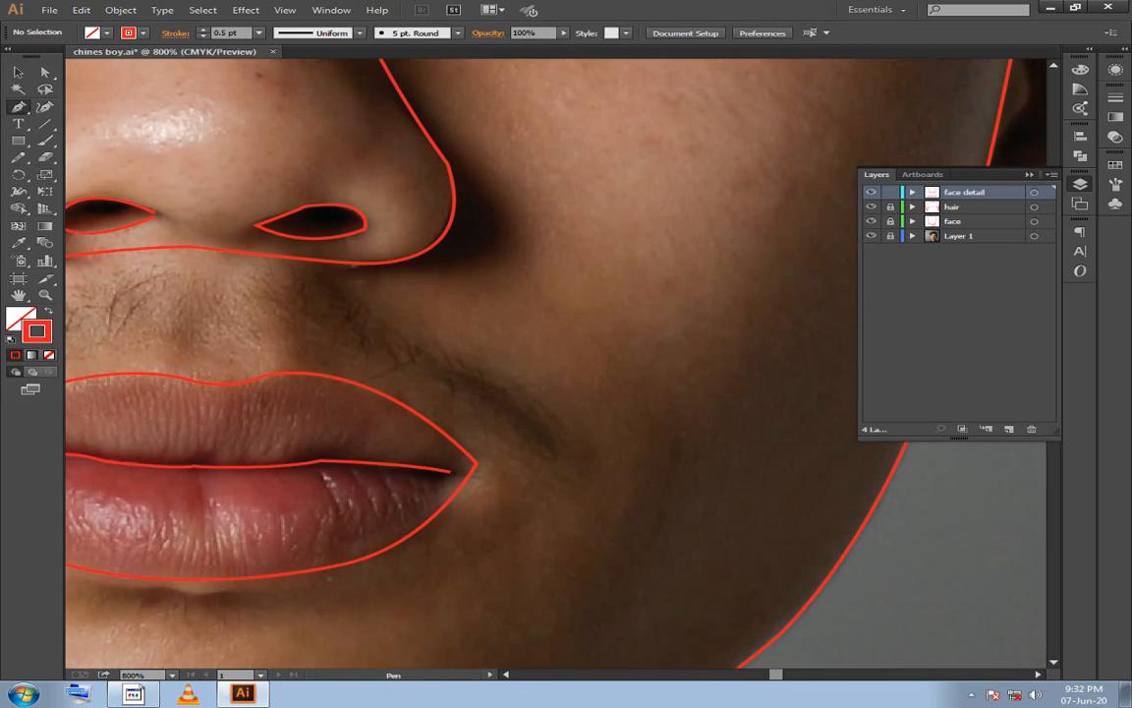
pyautogui.hscroll(-10, 586, 399)
pyautogui.scroll(-2, 586, 399)
pyautogui.scroll(3, 703, 462)
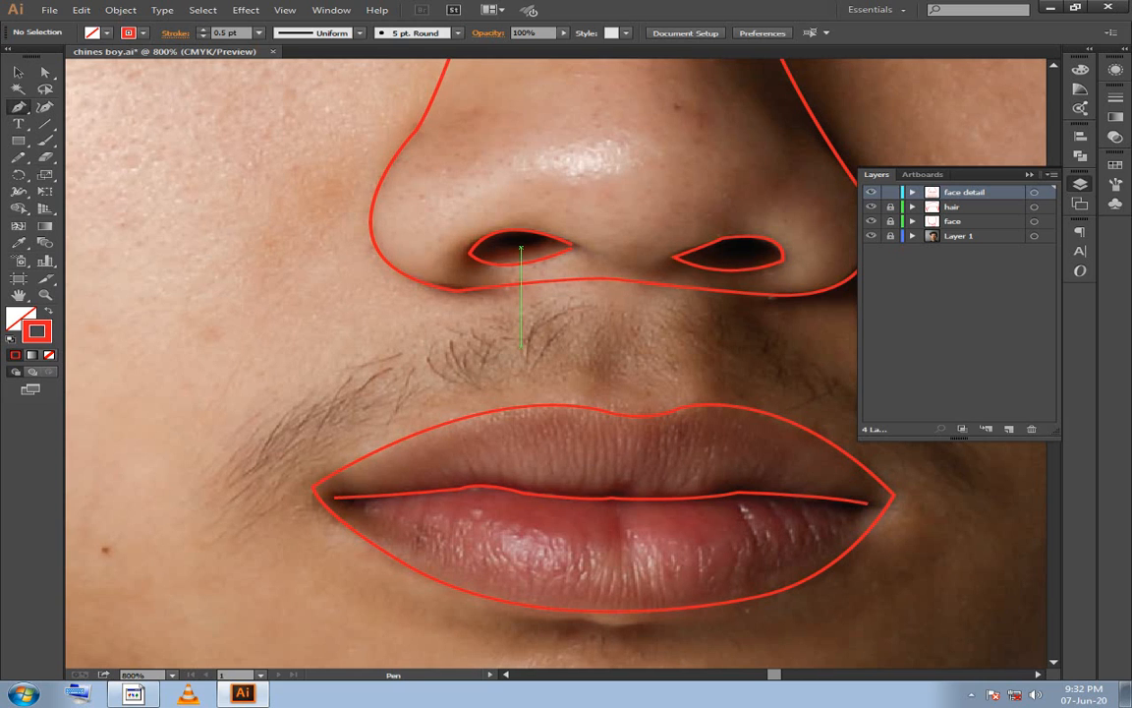
pyautogui.click(545, 300)
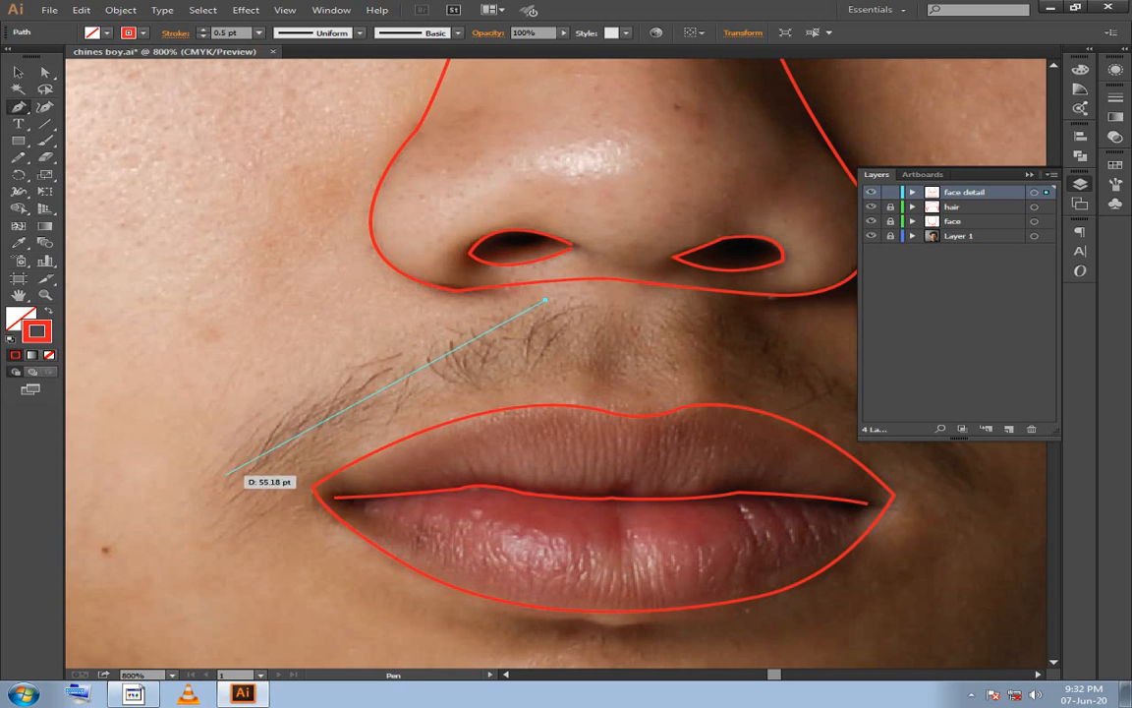
pyautogui.moveTo(263, 411); pyautogui.dragTo(300, 464)
pyautogui.press('ctrl')
pyautogui.moveTo(204, 531); pyautogui.dragTo(312, 459)
pyautogui.moveTo(311, 459); pyautogui.dragTo(564, 373)
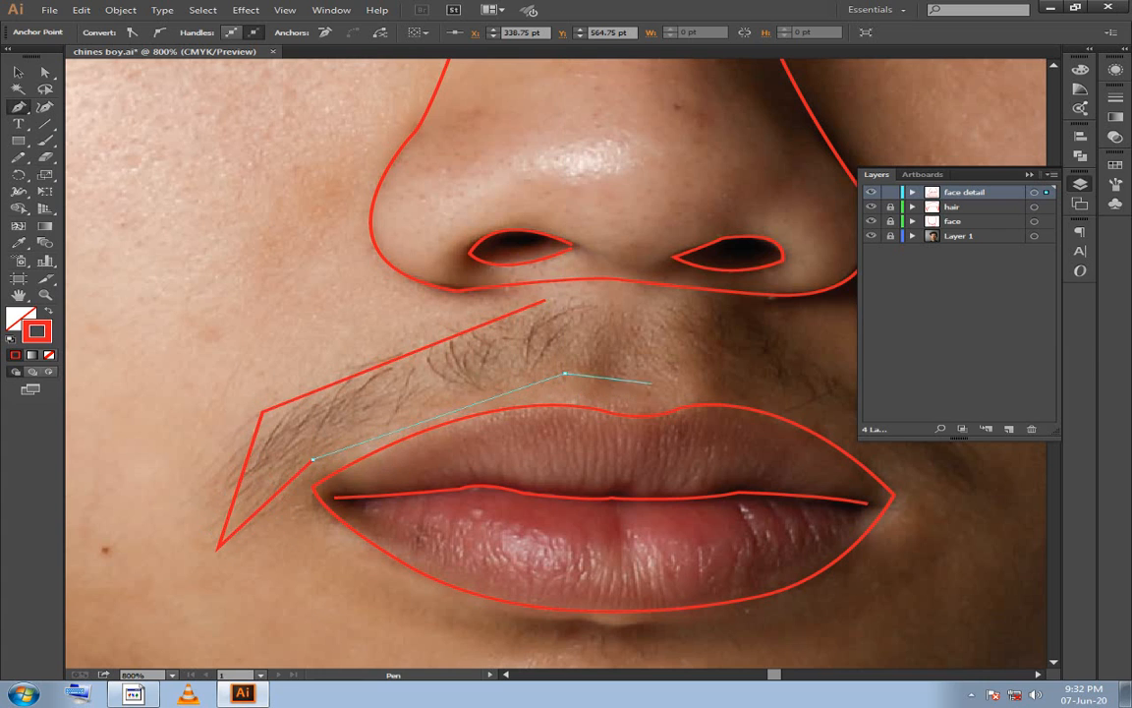
# Continue the moustache outline in straight segments around its right tip and close it below the left nostril.
pyautogui.hscroll(3, 589, 379)
pyautogui.moveTo(329, 373); pyautogui.dragTo(379, 352)
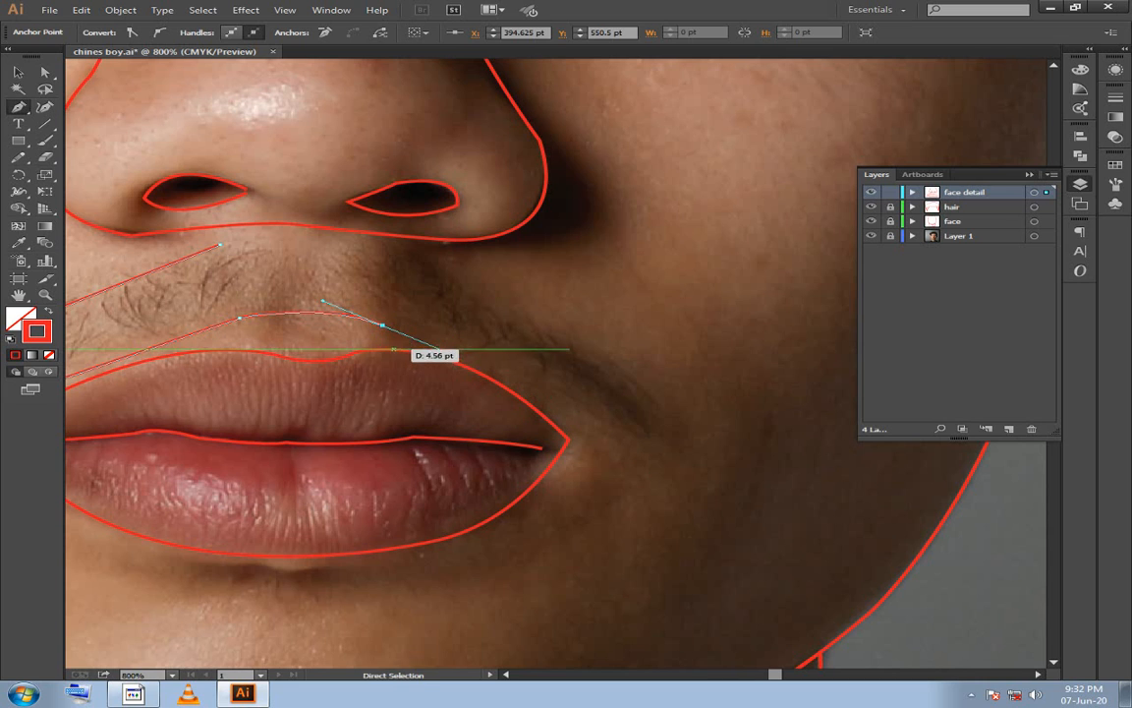
pyautogui.hotkey('ctrl', 'z')
pyautogui.moveTo(239, 318); pyautogui.dragTo(631, 468)
pyautogui.click(631, 468)
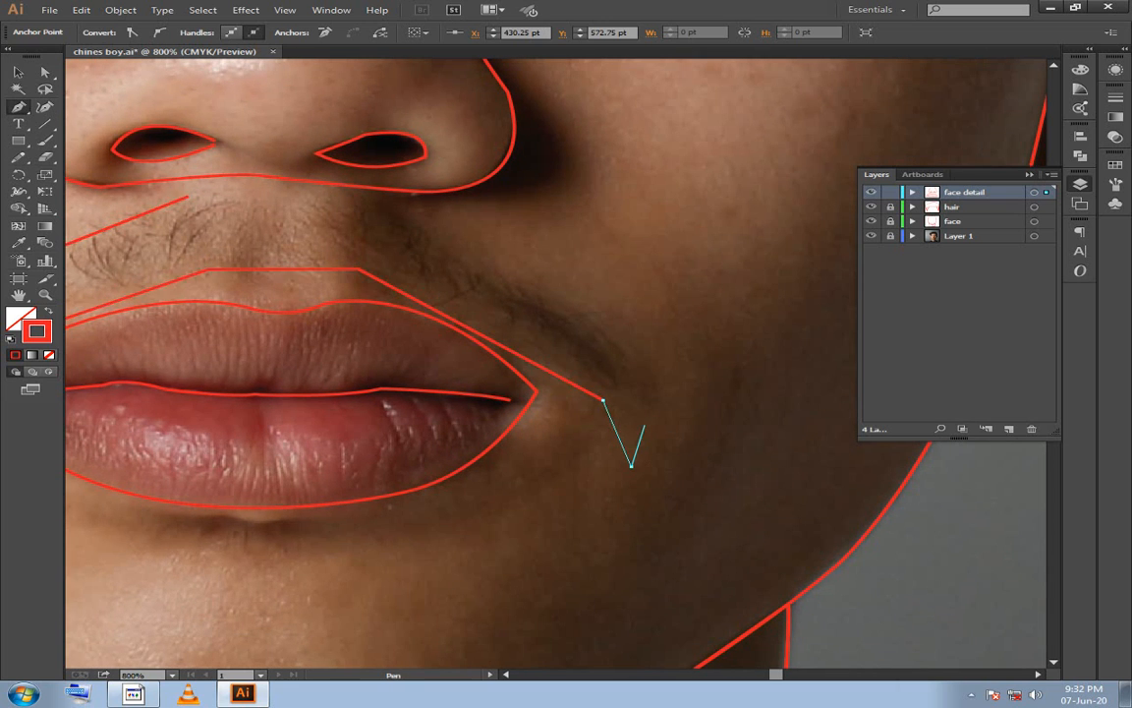
pyautogui.click(649, 379)
pyautogui.moveTo(649, 380); pyautogui.dragTo(695, 491)
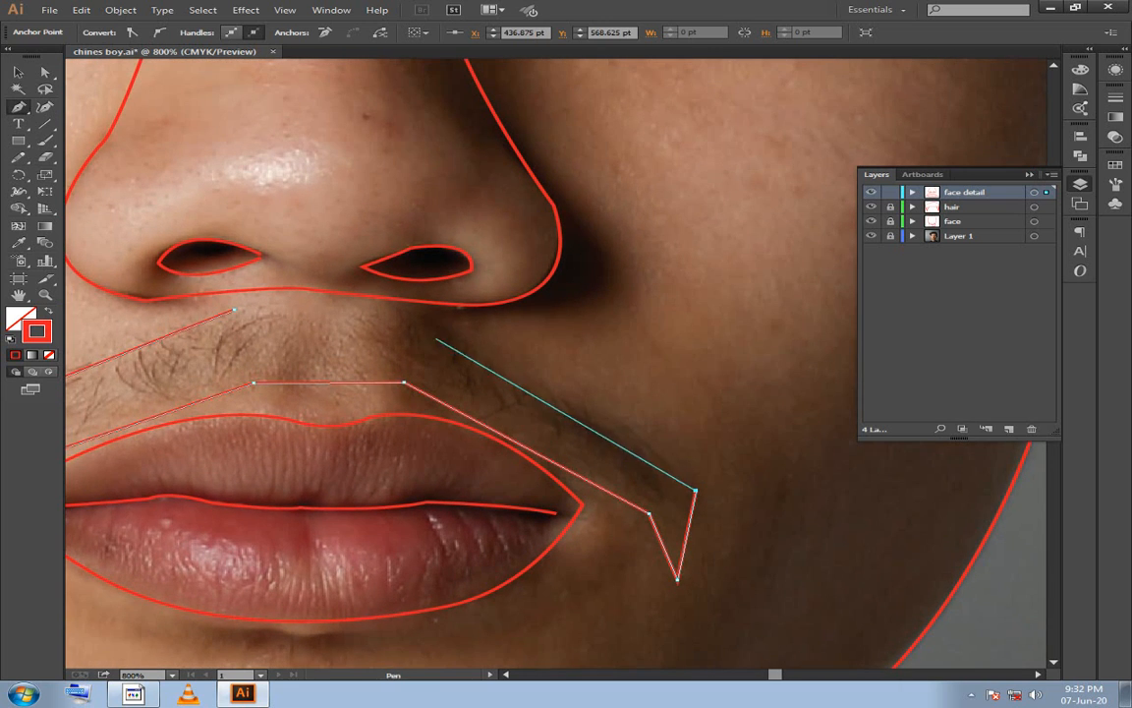
pyautogui.moveTo(425, 319); pyautogui.dragTo(373, 336)
pyautogui.keyDown('ctrl'); pyautogui.click(246, 324); pyautogui.keyUp('ctrl')
pyautogui.keyDown('ctrl'); pyautogui.click(373, 336); pyautogui.keyUp('ctrl')
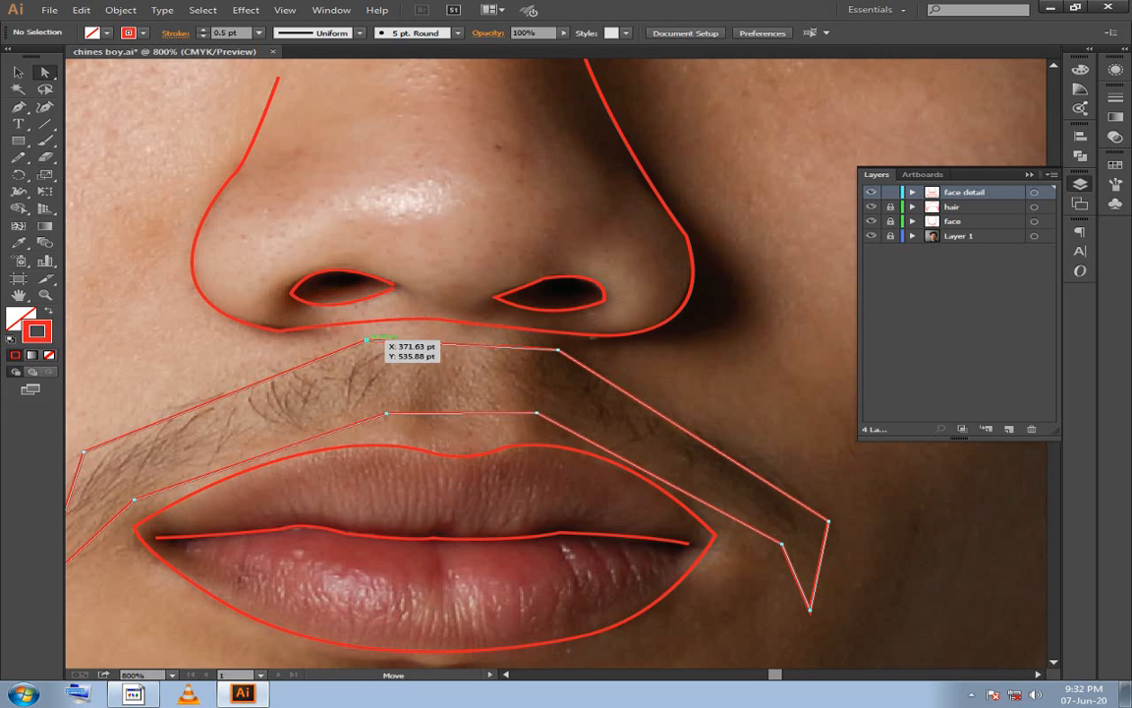
# Move the moustache outline's upper outer anchor on the right side slightly upward, closer to the hair edge.
pyautogui.keyDown('ctrl'); pyautogui.click(365, 340); pyautogui.keyUp('ctrl')
pyautogui.keyDown('ctrl'); pyautogui.click(365, 340); pyautogui.keyUp('ctrl')
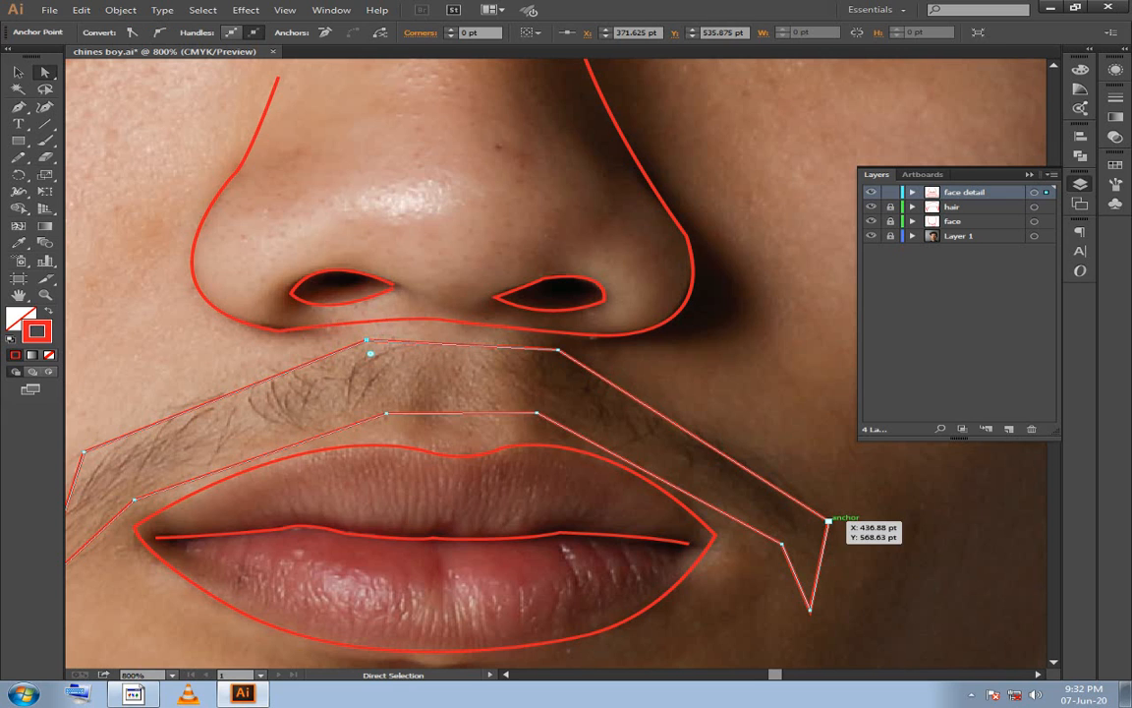
pyautogui.moveTo(829, 521); pyautogui.dragTo(824, 502)
pyautogui.click(853, 491)
pyautogui.moveTo(691, 490); pyautogui.dragTo(674, 532)
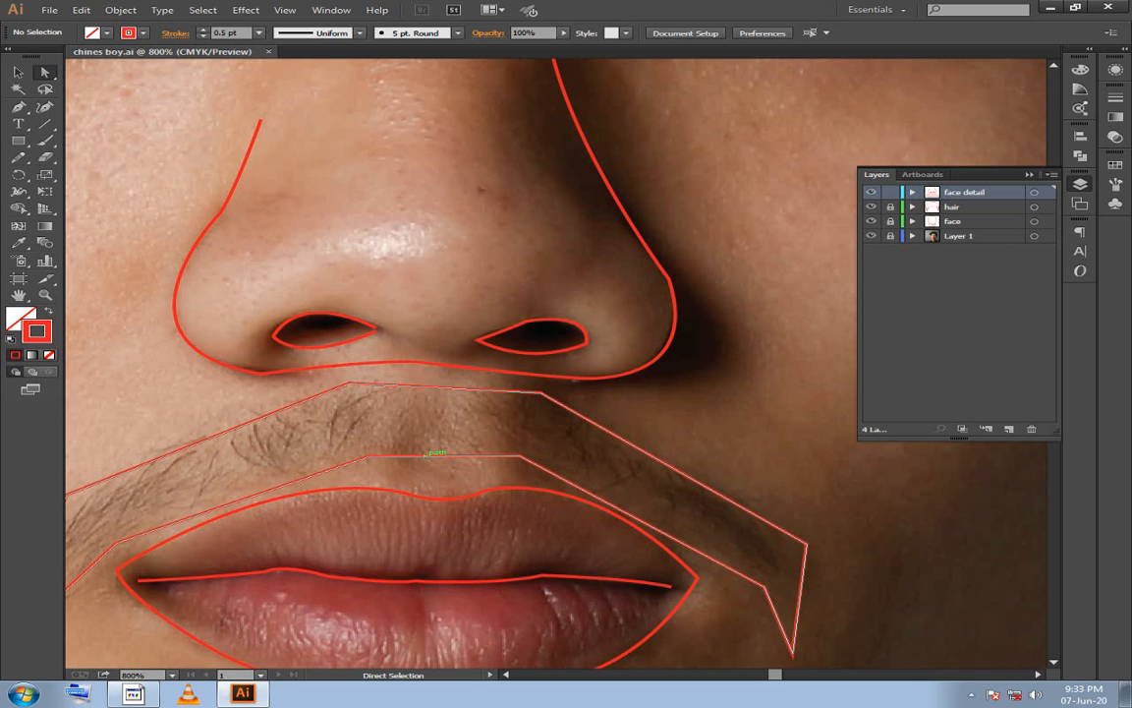
# Start the left eye's outline with the Pen tool at the inner corner and curve it to the top of the upper lid.
pyautogui.moveTo(426, 455); pyautogui.dragTo(513, 404)
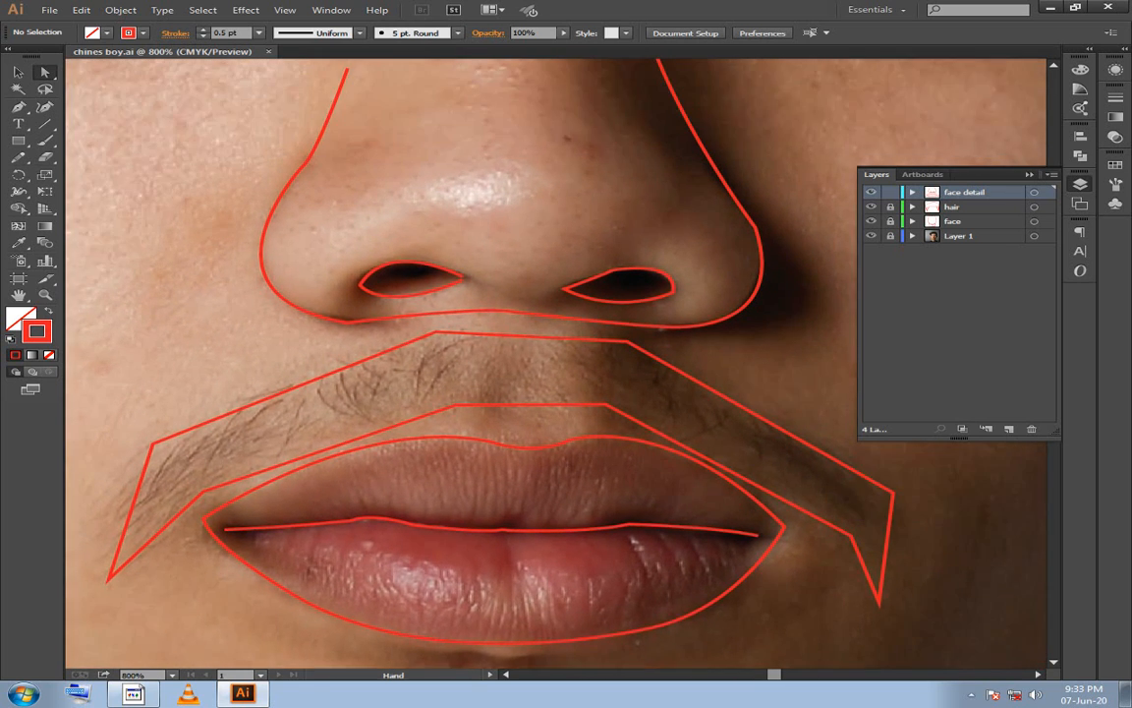
pyautogui.moveTo(472, 206); pyautogui.dragTo(547, 634)
pyautogui.moveTo(393, 295); pyautogui.dragTo(734, 442)
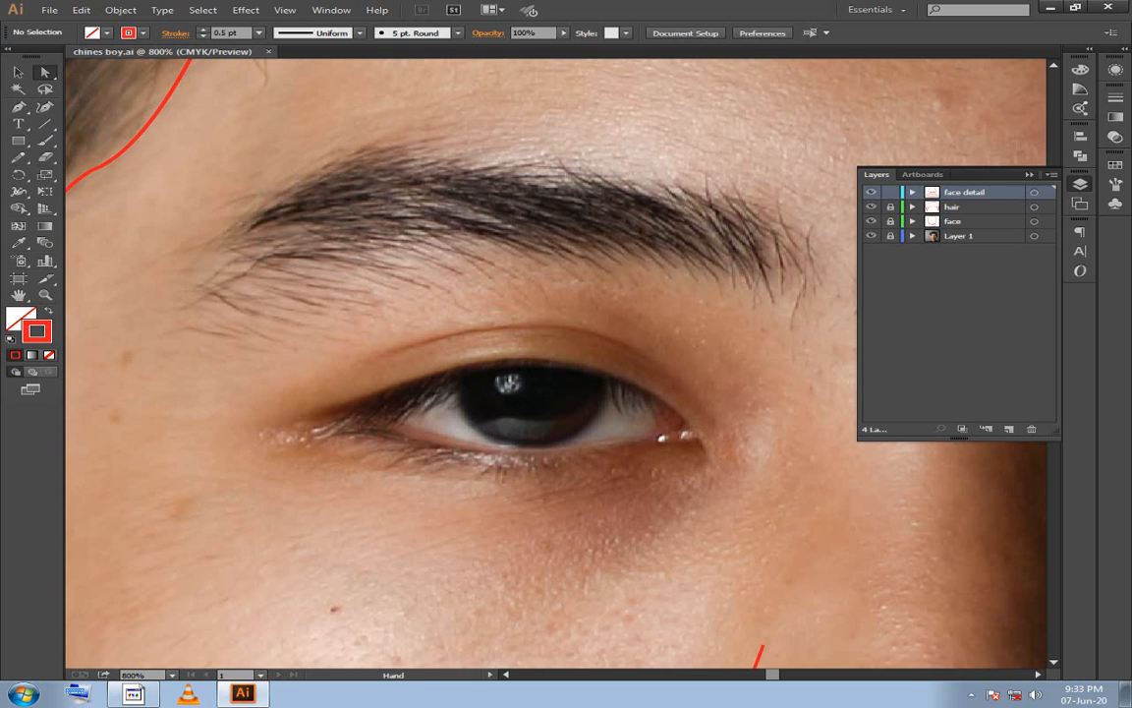
pyautogui.click(19, 106)
pyautogui.moveTo(668, 422); pyautogui.dragTo(717, 473)
pyautogui.click(754, 501)
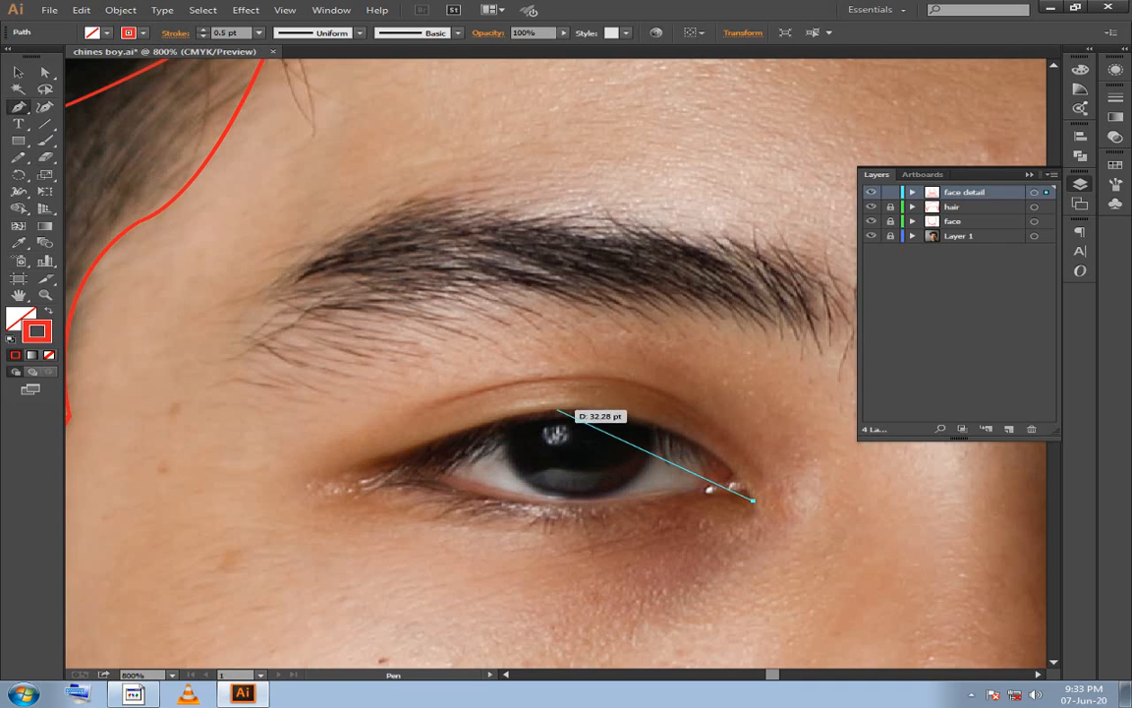
pyautogui.moveTo(558, 413); pyautogui.dragTo(416, 416)
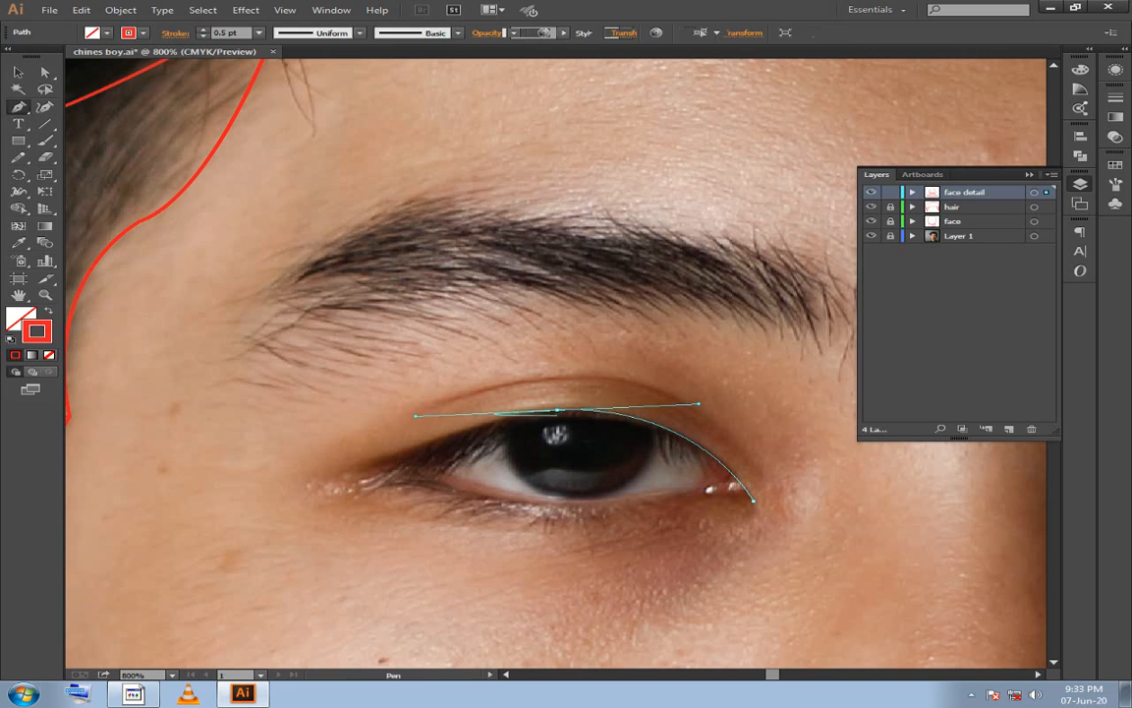
pyautogui.click(553, 410)
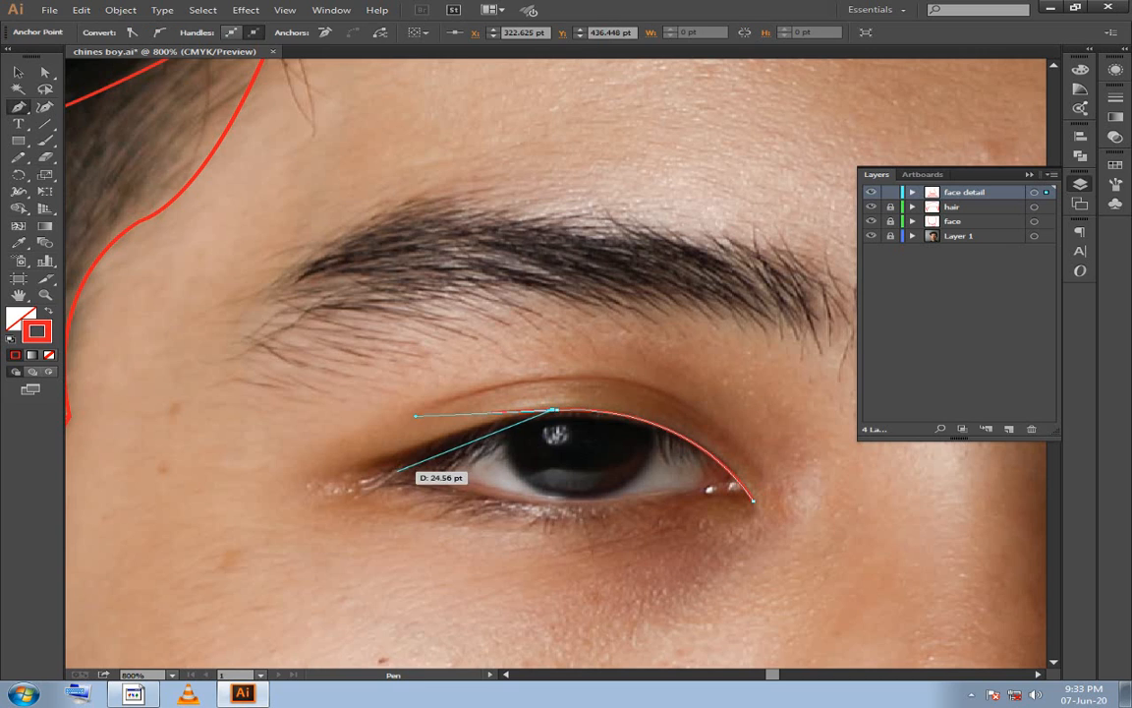
pyautogui.moveTo(360, 467); pyautogui.dragTo(309, 486)
pyautogui.hotkey('ctrl', 'z')
pyautogui.hotkey('ctrl', 'z')
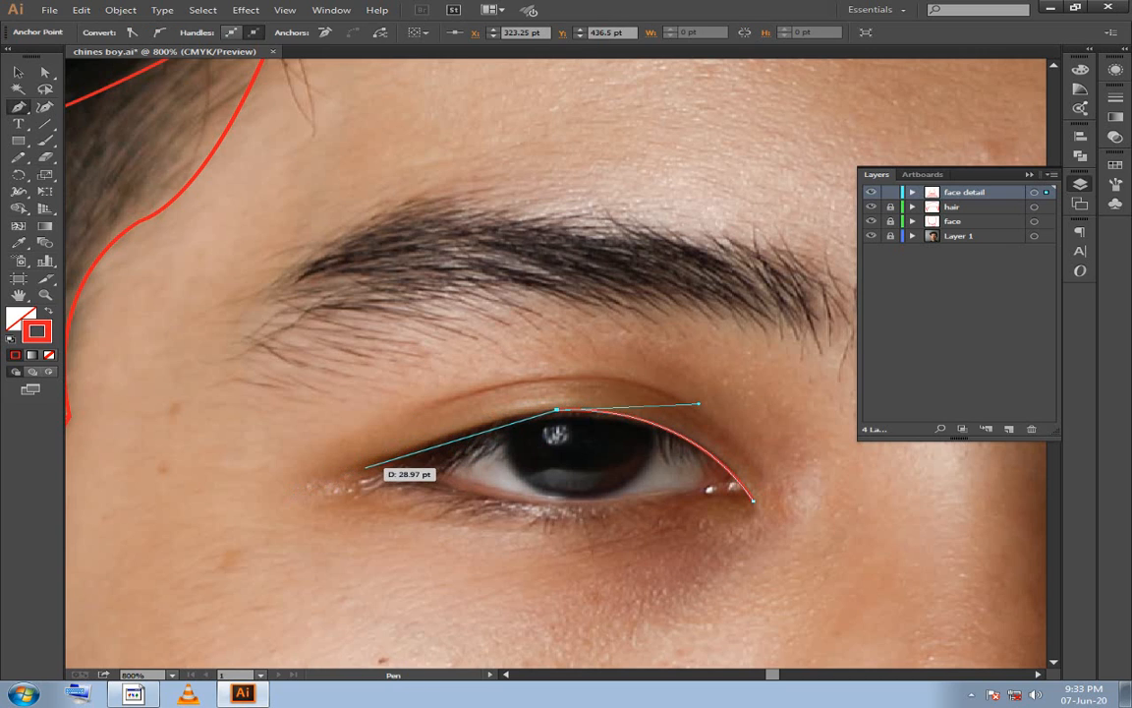
# Extend the left eye's outline through the outer corner and along the lower lid, closing it with a curved segment at the inner corner.
pyautogui.moveTo(353, 469); pyautogui.dragTo(239, 520)
pyautogui.moveTo(353, 469); pyautogui.dragTo(792, 466)
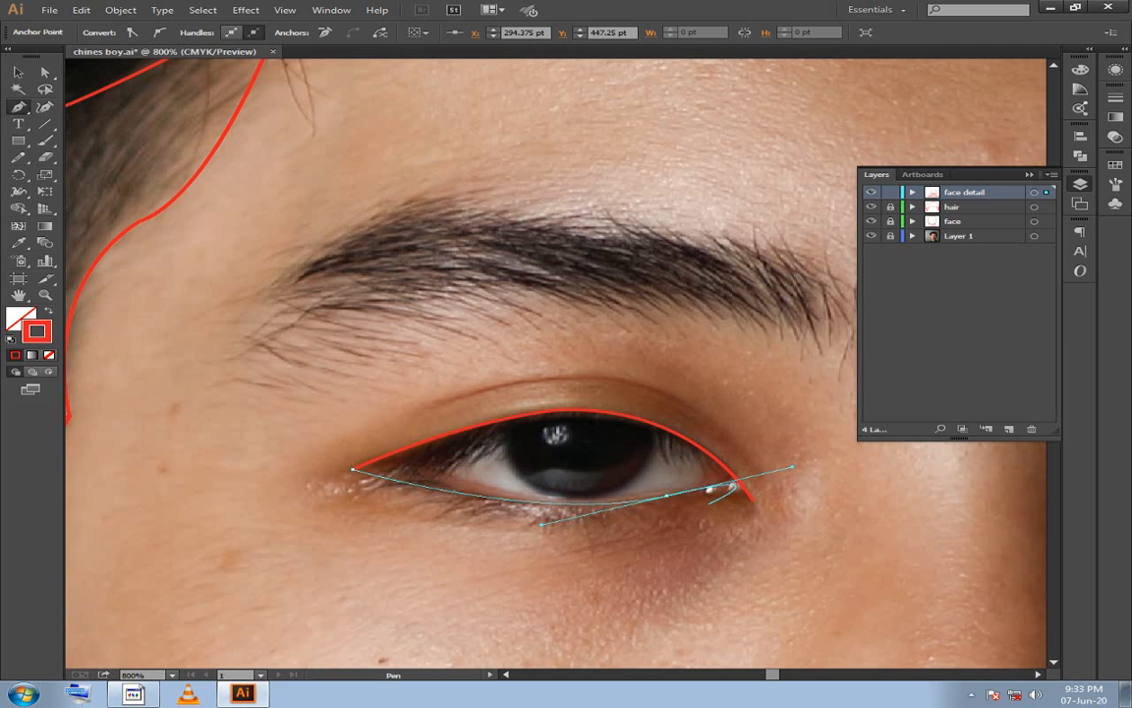
pyautogui.click(752, 500)
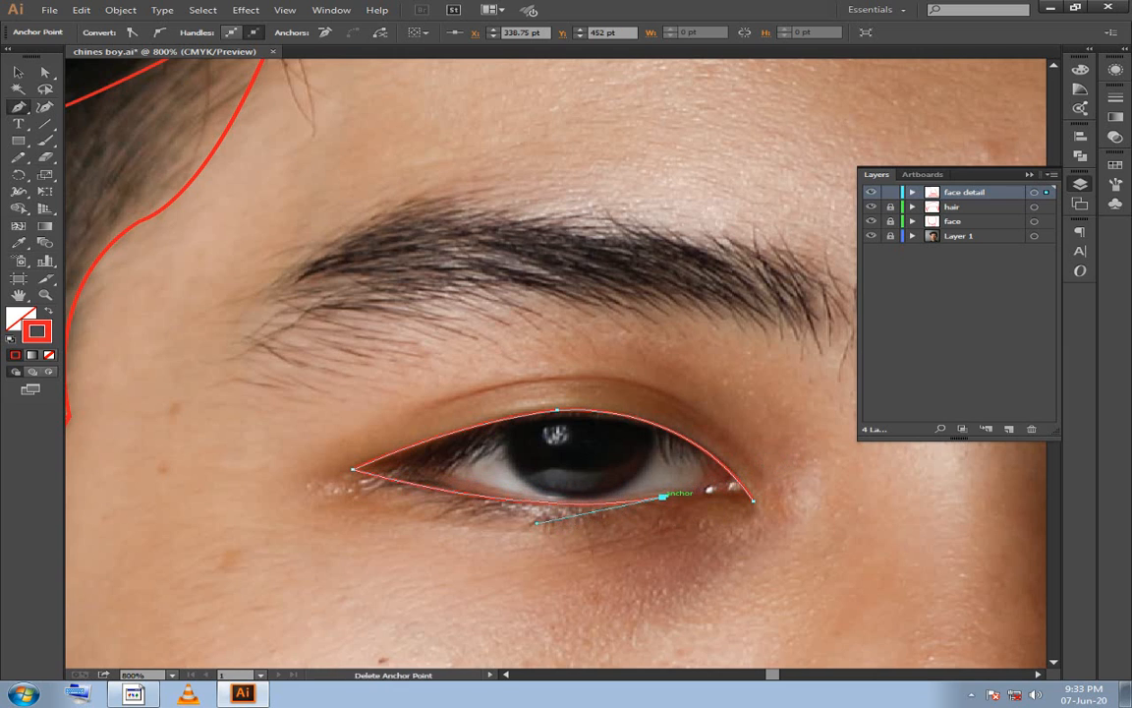
pyautogui.click(662, 497)
pyautogui.keyDown('ctrl'); pyautogui.click(752, 499); pyautogui.keyUp('ctrl')
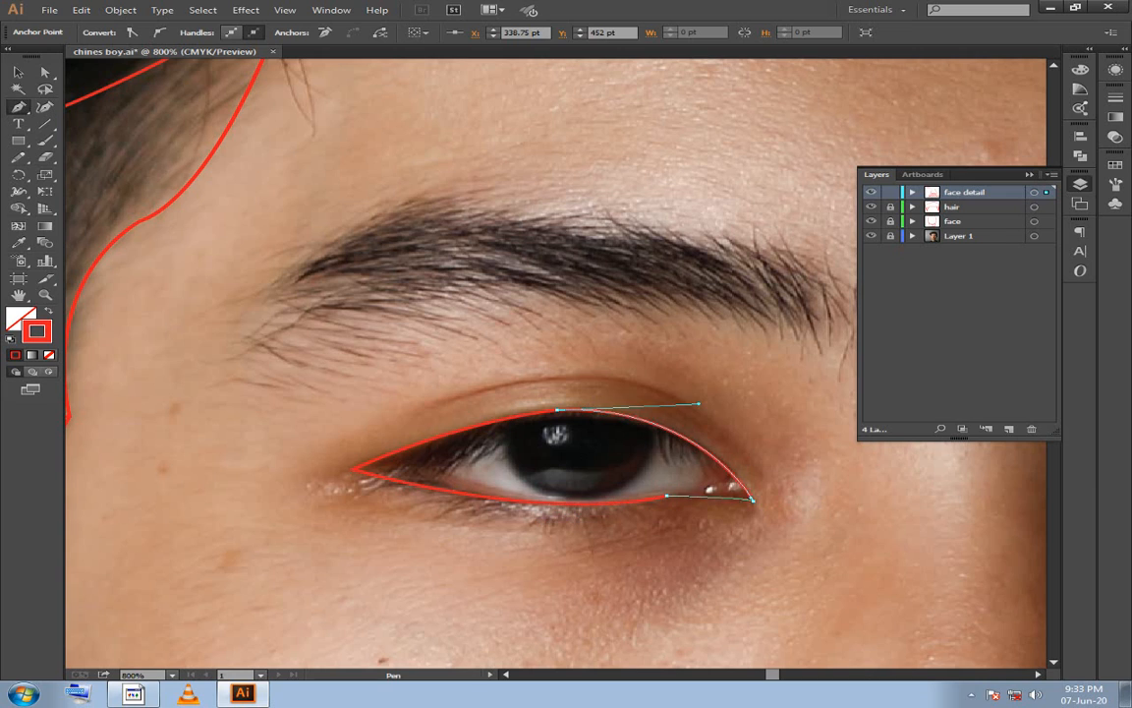
pyautogui.moveTo(727, 481); pyautogui.dragTo(728, 482)
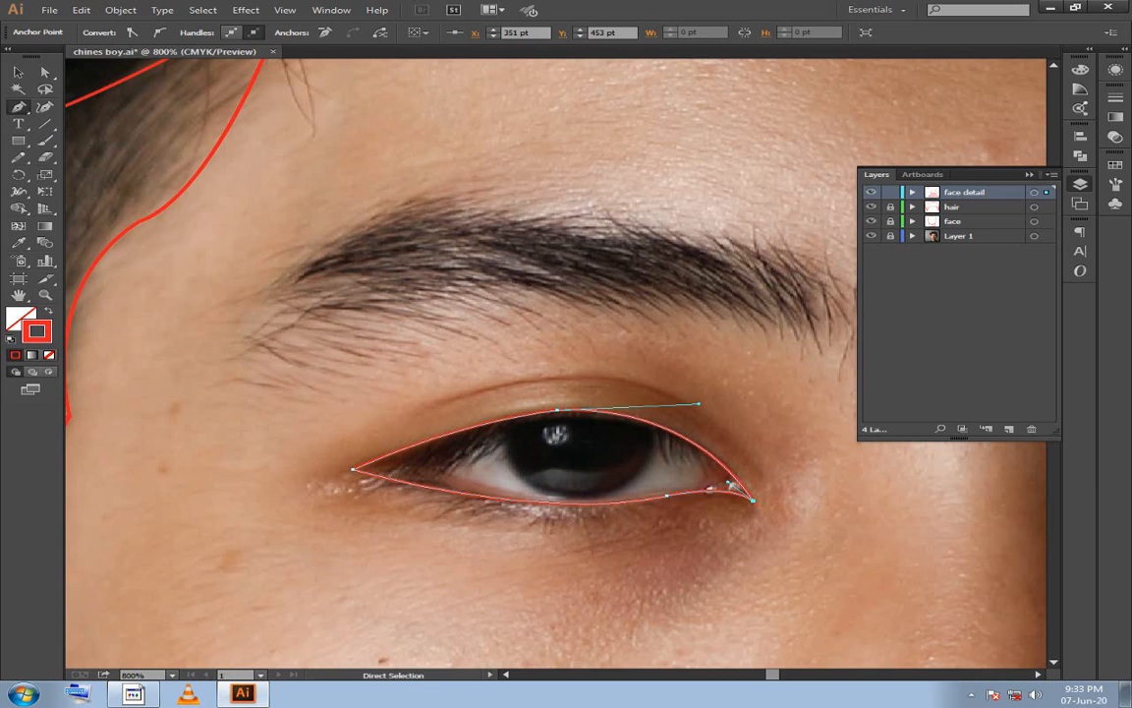
pyautogui.keyDown('ctrl'); pyautogui.click(747, 433); pyautogui.keyUp('ctrl')
# Trace the upper edge of the eyeball inside the left eye's outline, from near the outer corner to above the tear duct.
pyautogui.moveTo(722, 428); pyautogui.dragTo(765, 450)
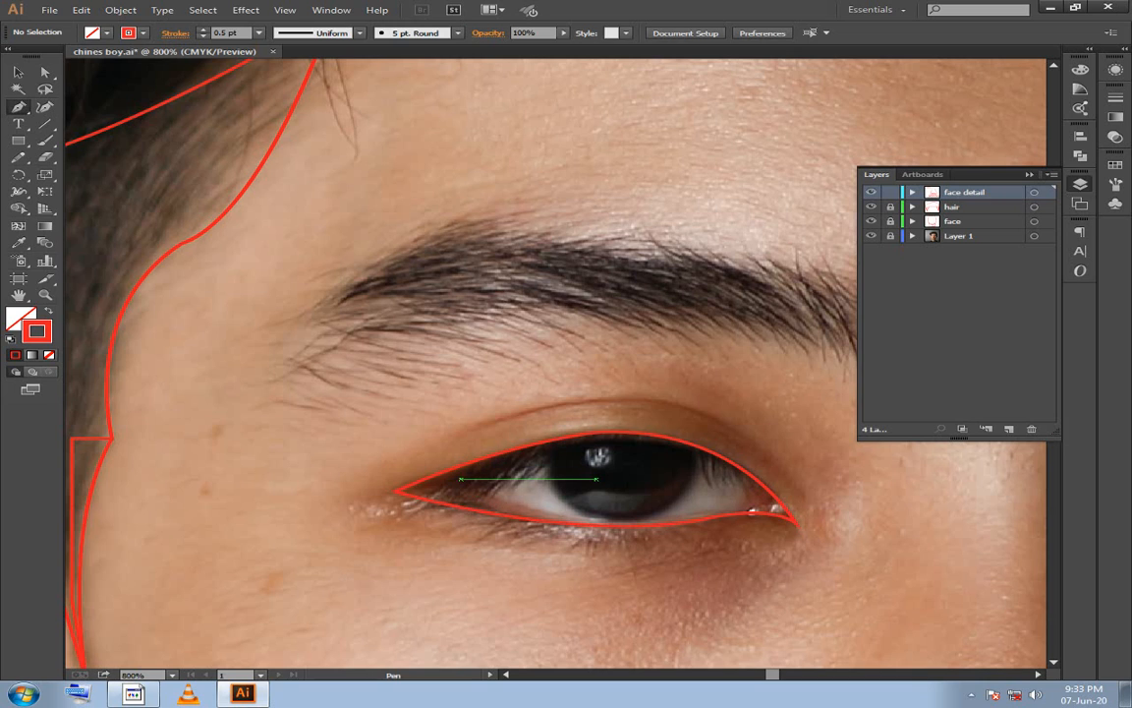
pyautogui.moveTo(462, 481); pyautogui.dragTo(697, 417)
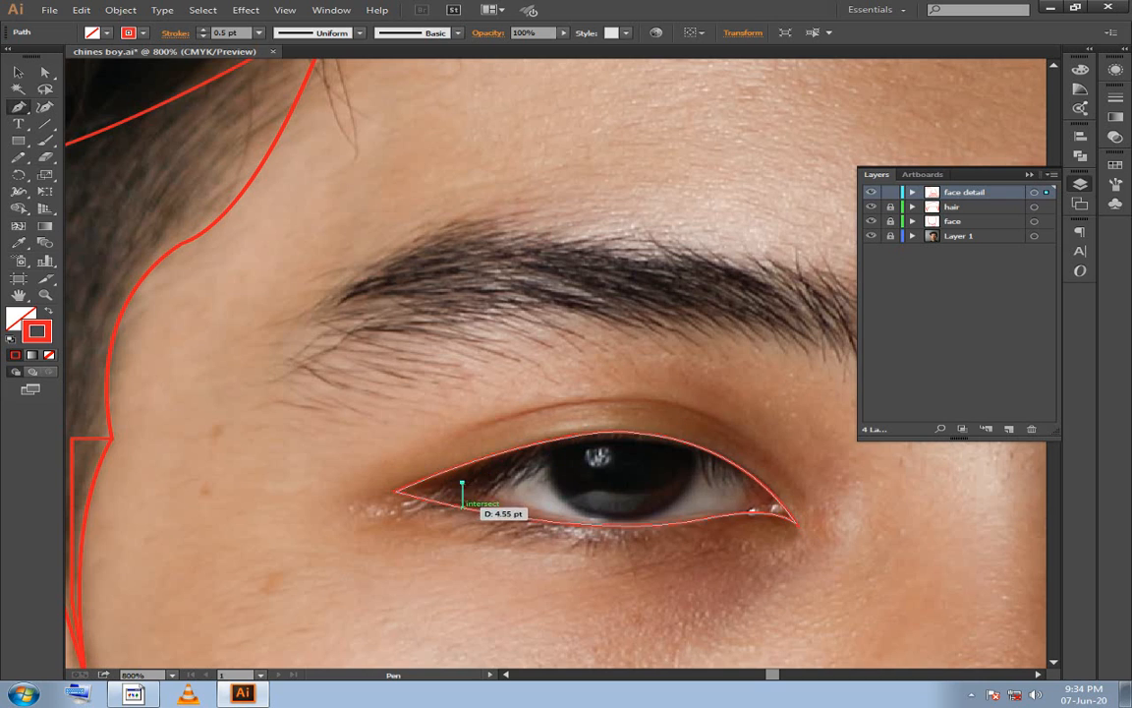
pyautogui.moveTo(516, 452)
pyautogui.mouseDown()
pyautogui.moveTo(528, 449)
pyautogui.moveTo(512, 450)
pyautogui.mouseUp()
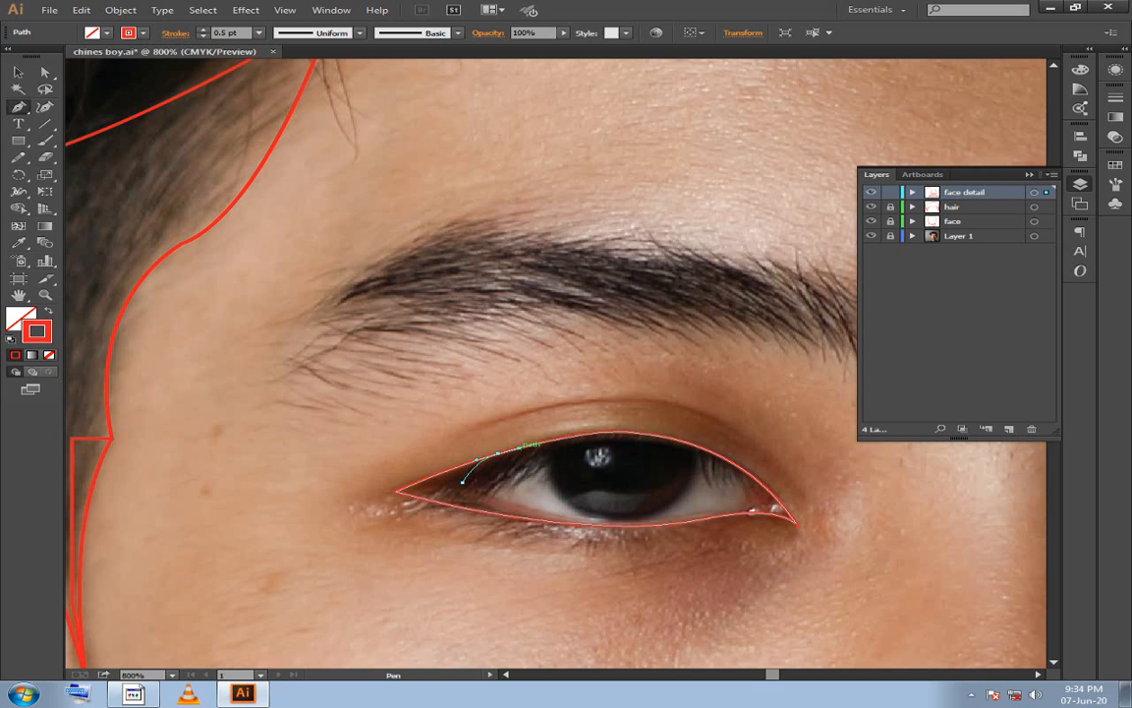
pyautogui.moveTo(519, 448); pyautogui.dragTo(518, 448)
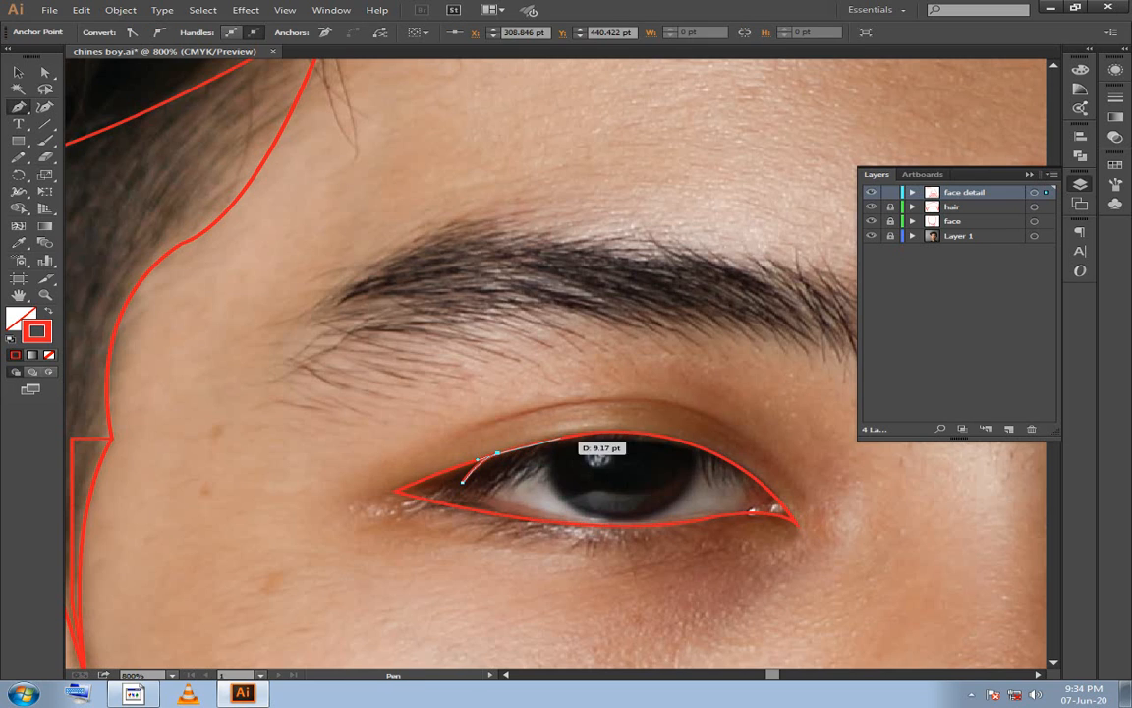
pyautogui.moveTo(599, 432); pyautogui.dragTo(596, 480)
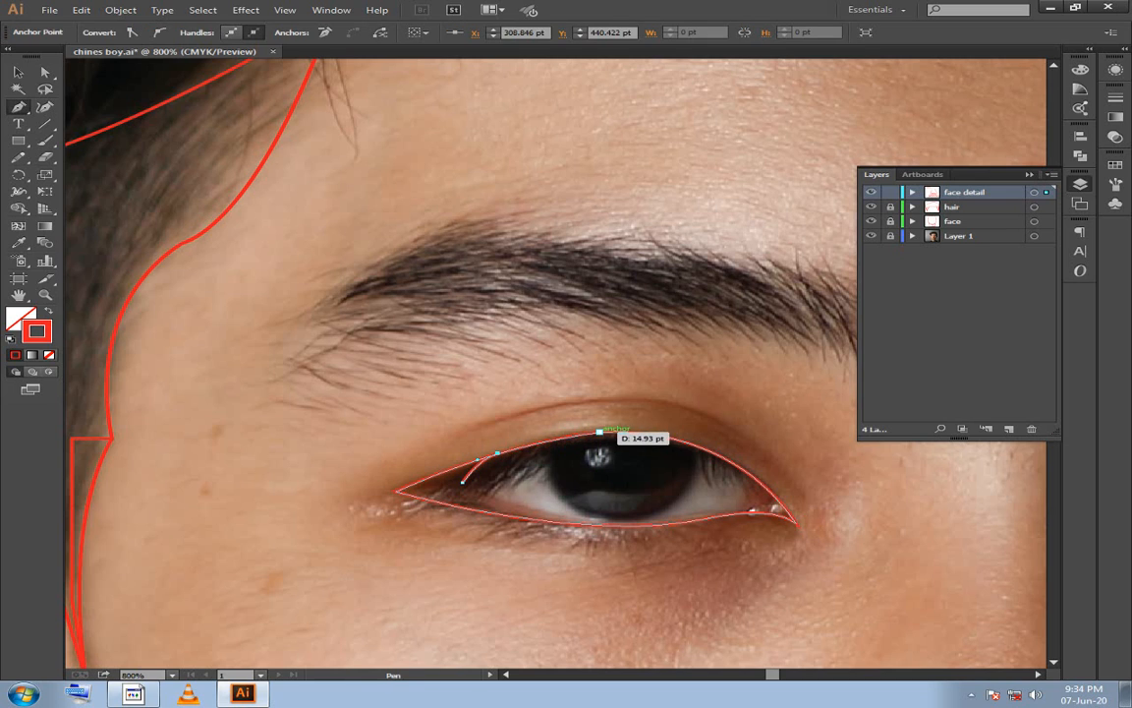
pyautogui.moveTo(600, 432); pyautogui.dragTo(611, 431)
pyautogui.scroll(2, 619, 437)
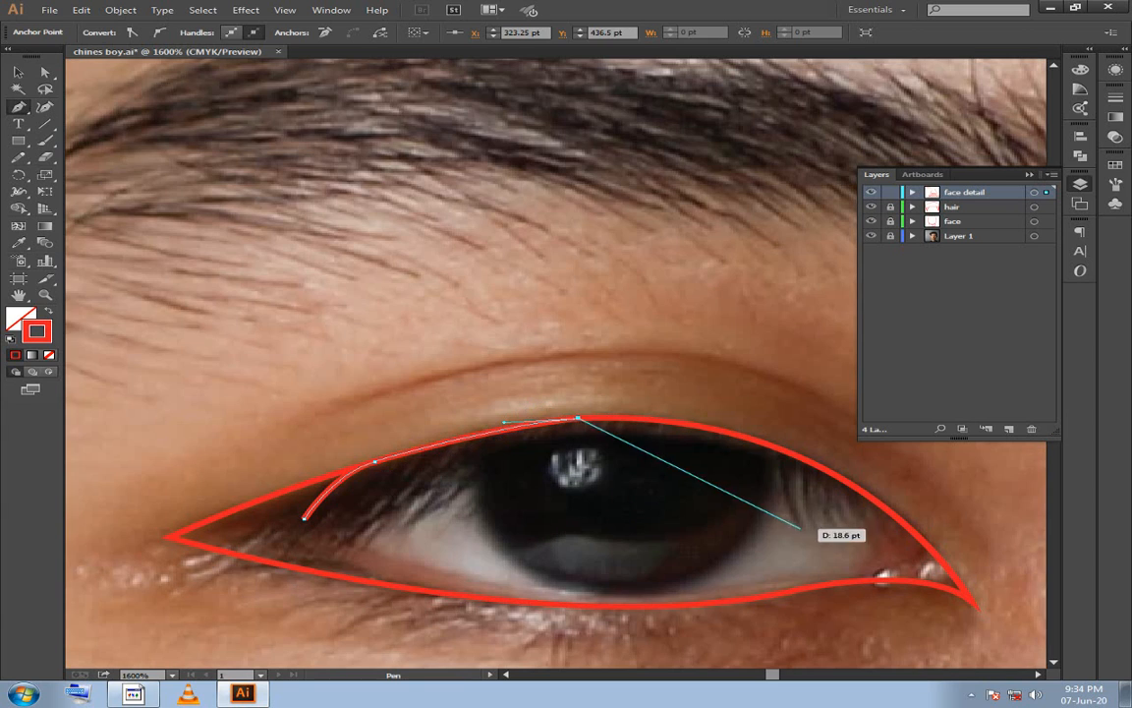
pyautogui.moveTo(808, 531); pyautogui.dragTo(555, 487)
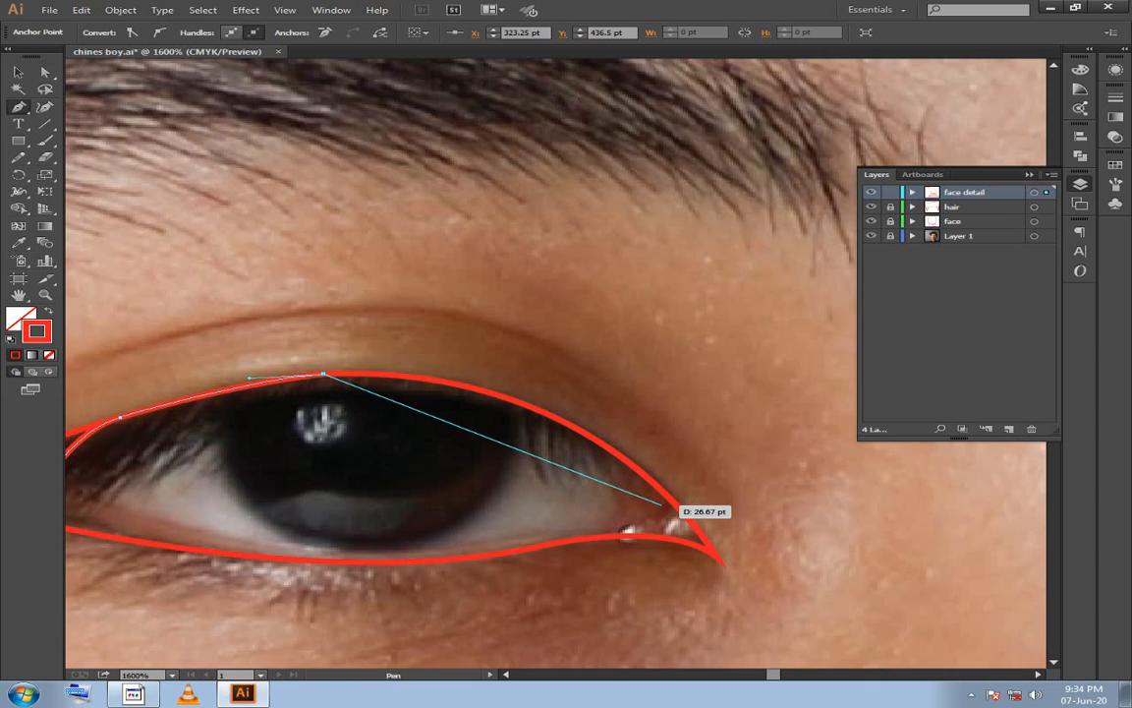
pyautogui.moveTo(678, 503); pyautogui.dragTo(826, 660)
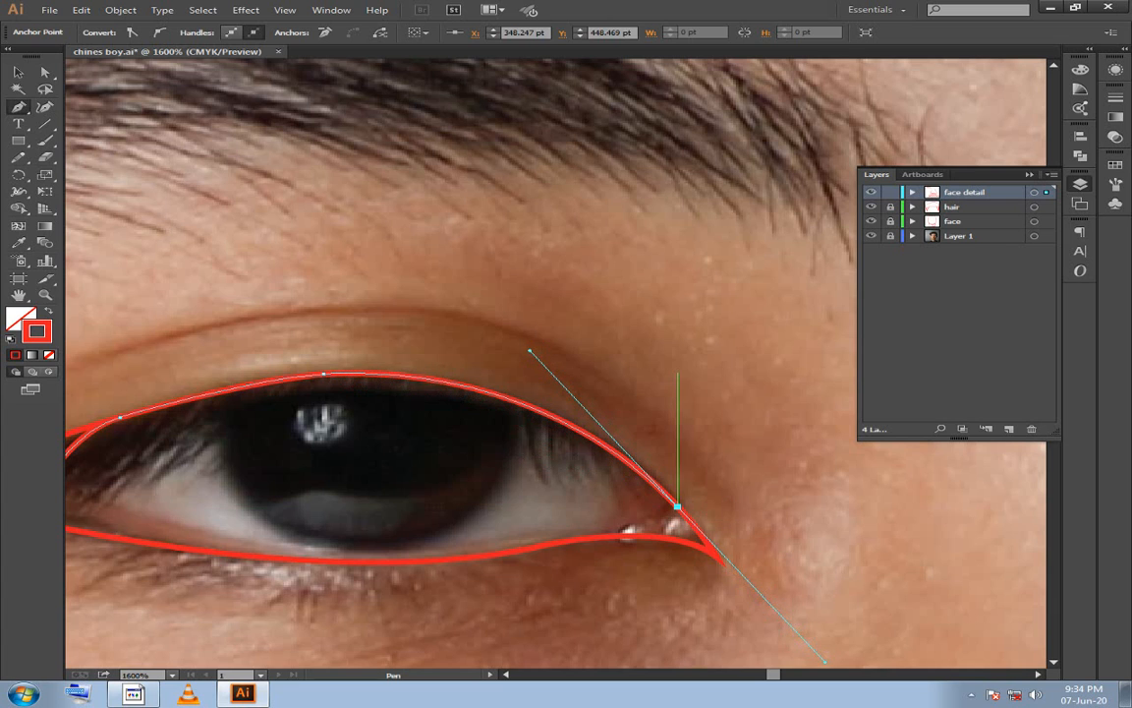
# Trace the eyeball's lower edge from the tear duct back along the lower lid and close the inner shape near the outer corner.
pyautogui.click(677, 508)
pyautogui.moveTo(602, 536); pyautogui.dragTo(629, 535)
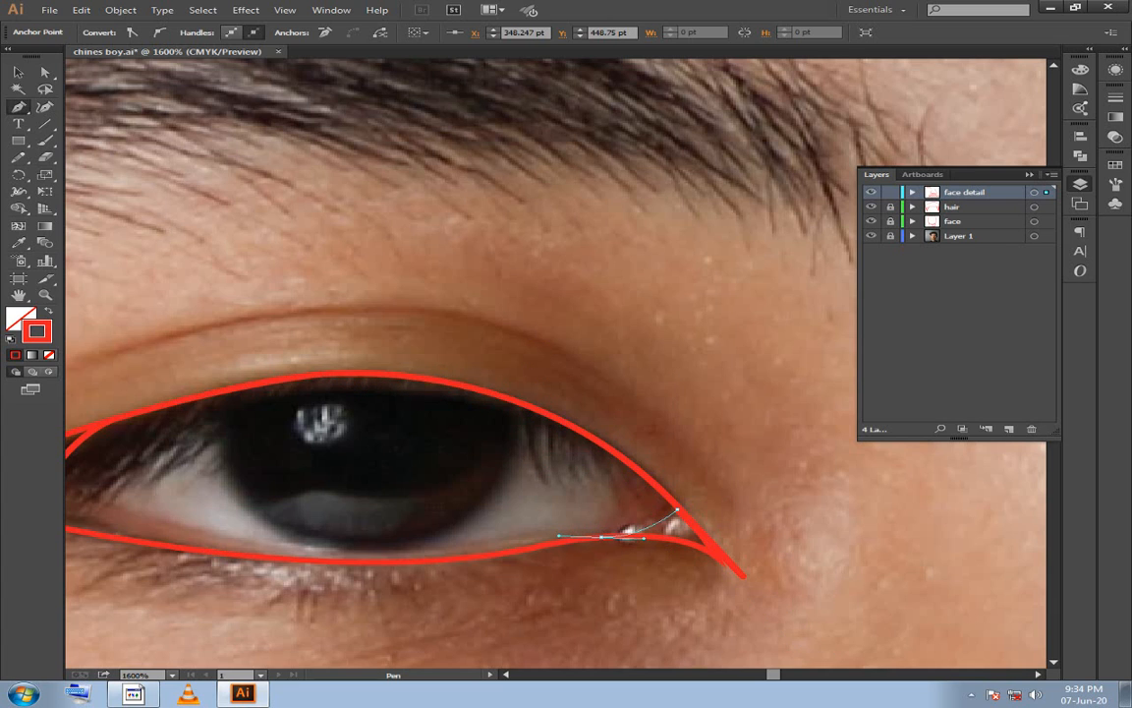
pyautogui.moveTo(560, 536)
pyautogui.mouseDown()
pyautogui.moveTo(600, 536)
pyautogui.moveTo(542, 531)
pyautogui.moveTo(525, 552)
pyautogui.moveTo(574, 525)
pyautogui.moveTo(943, 484)
pyautogui.mouseUp()
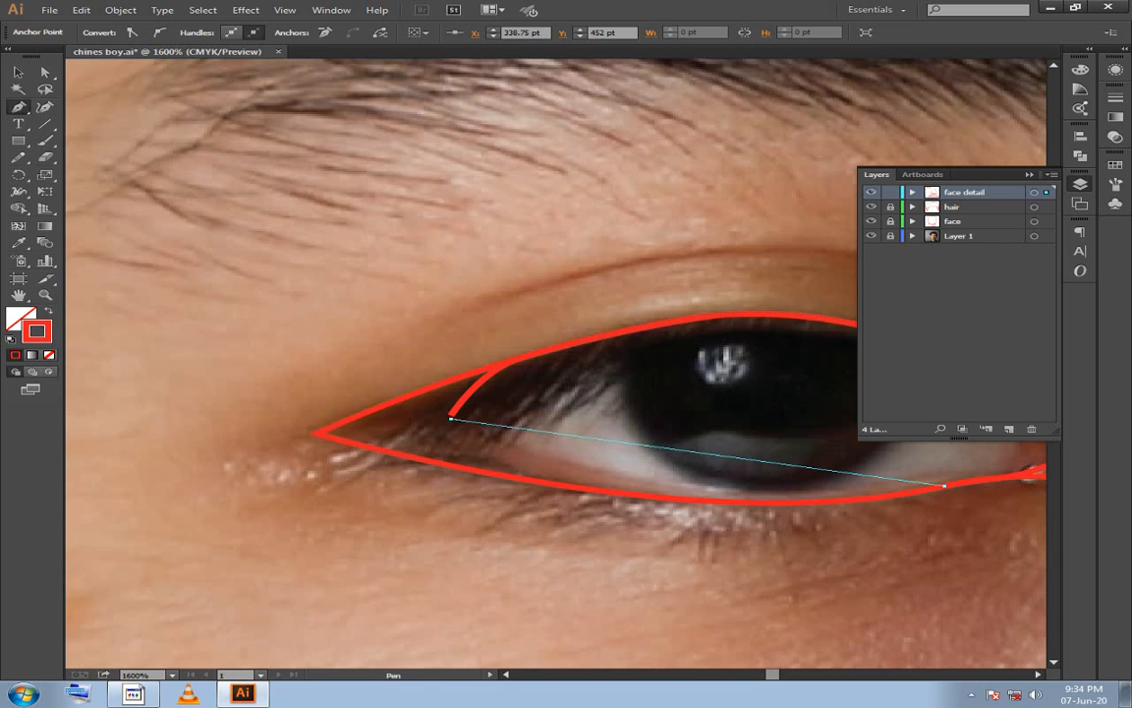
pyautogui.moveTo(451, 414); pyautogui.dragTo(377, 354)
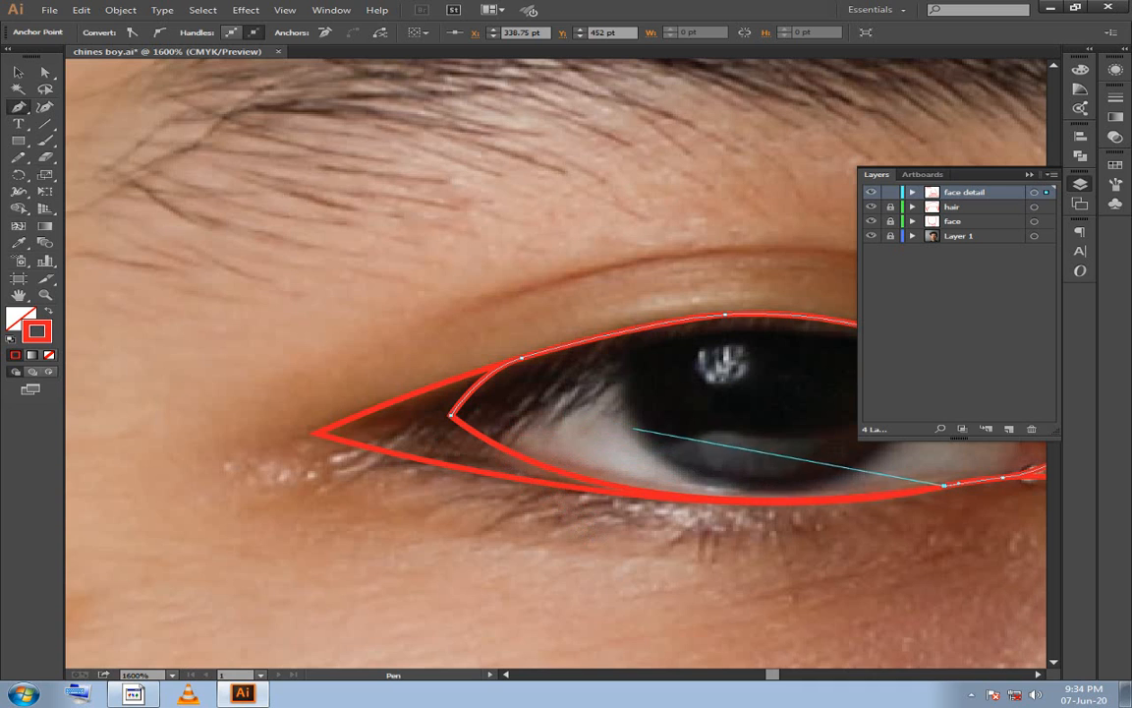
pyautogui.hotkey('ctrl', 'z')
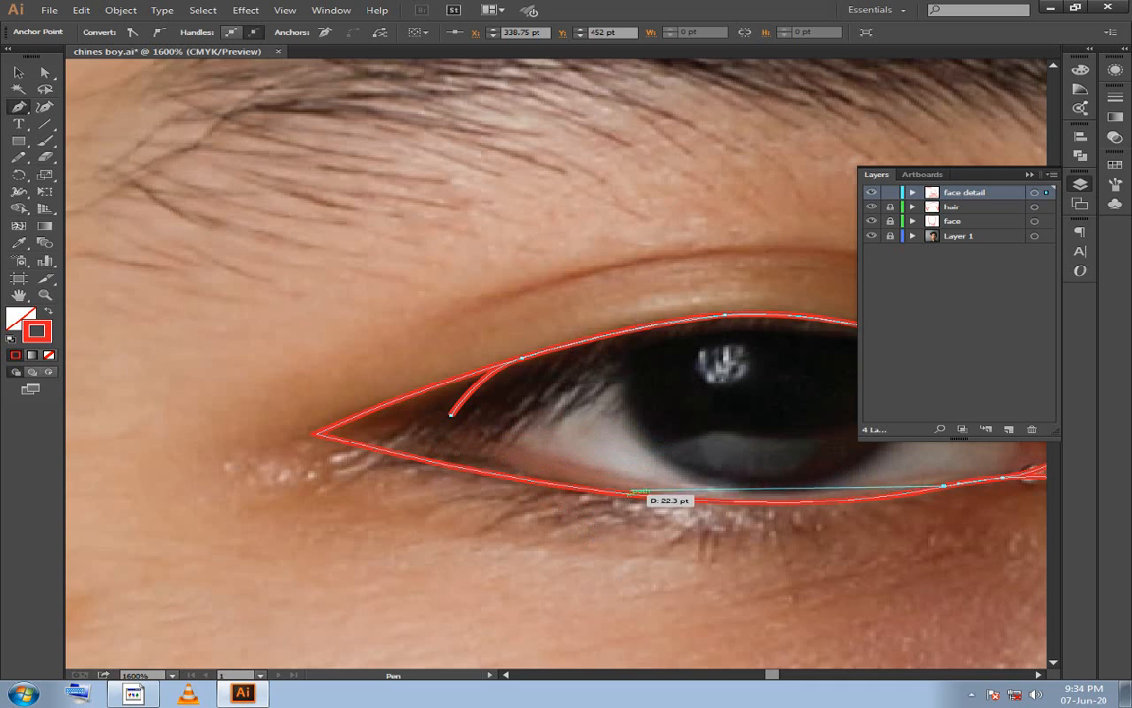
pyautogui.moveTo(451, 414); pyautogui.dragTo(611, 524)
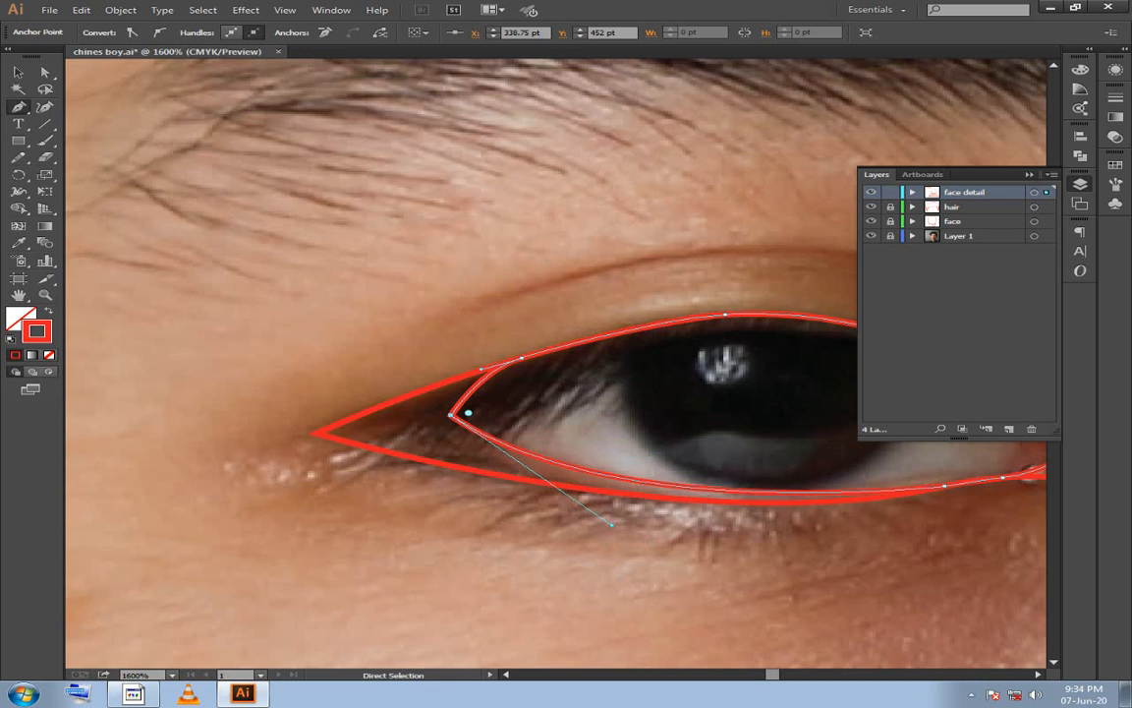
pyautogui.press('ctrl')
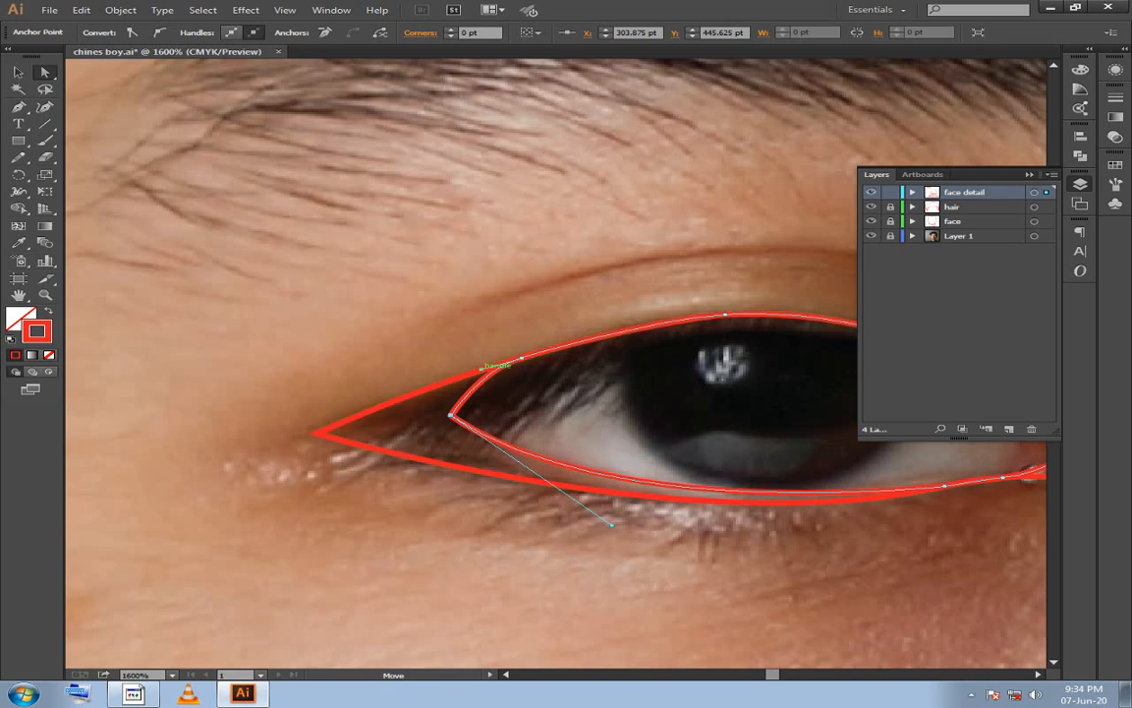
# Adjust the inner eye shape's curve handle near the outer corner, deselect the path and activate the Pen tool.
pyautogui.click(482, 371)
pyautogui.hotkey('ctrl', 'shift', 'a')
pyautogui.moveTo(688, 394); pyautogui.dragTo(432, 561)
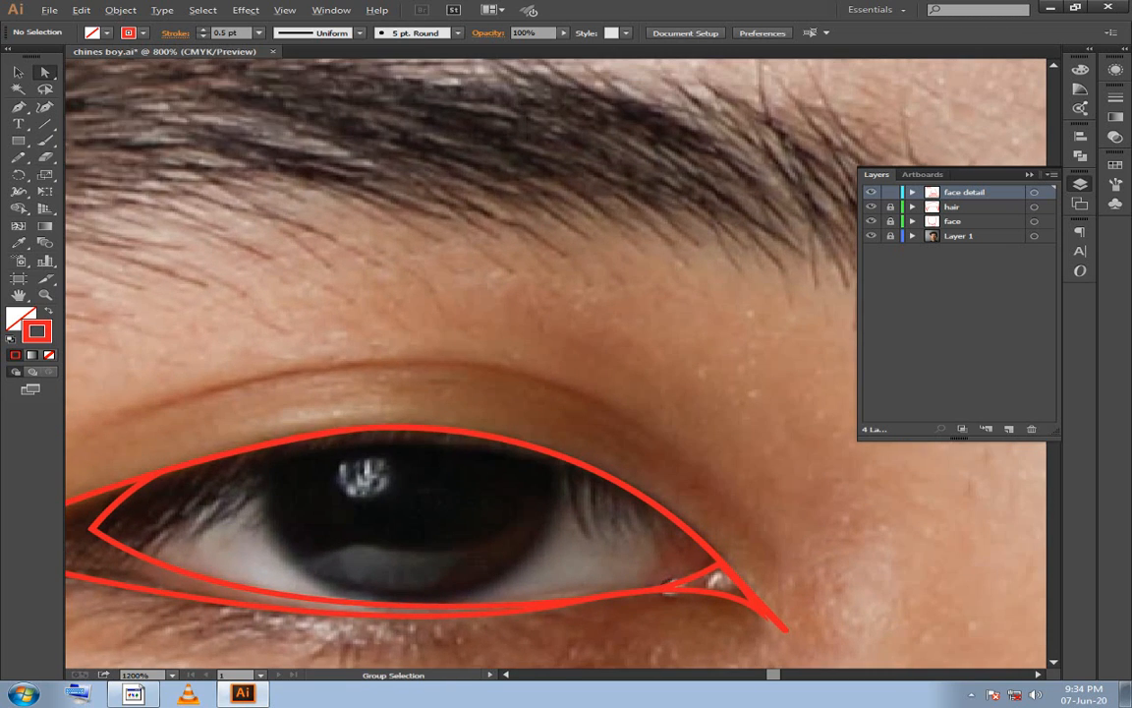
pyautogui.hotkey('ctrl', '-')
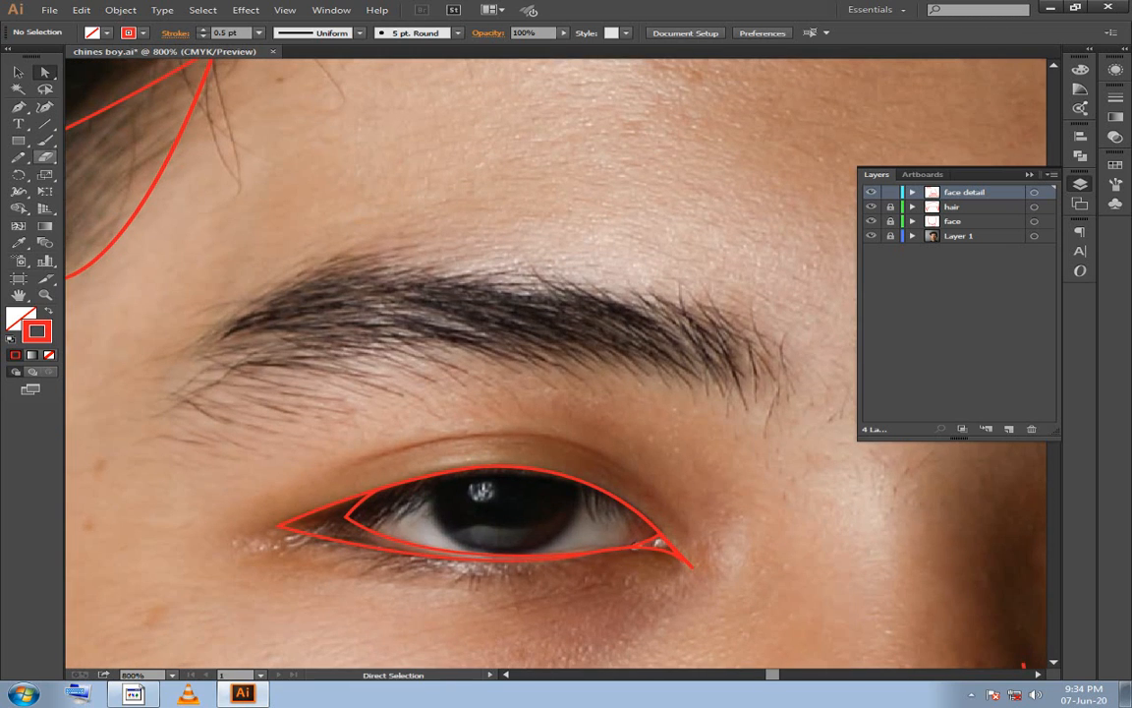
pyautogui.press('p')
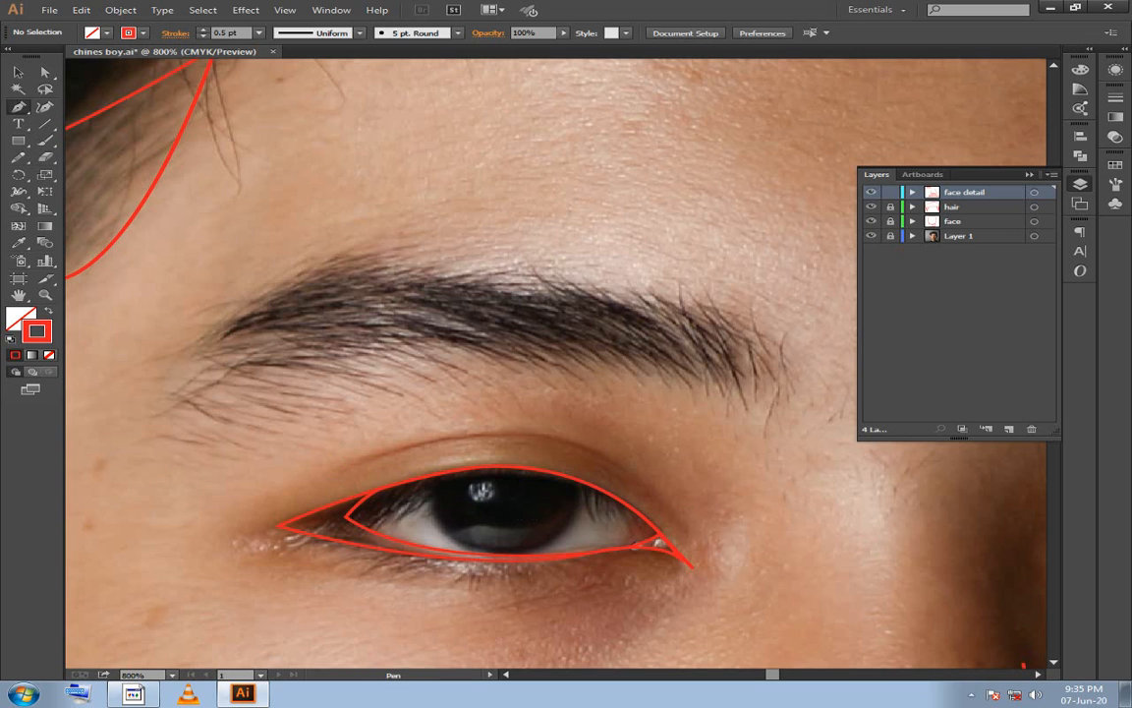
pyautogui.click(574, 475)
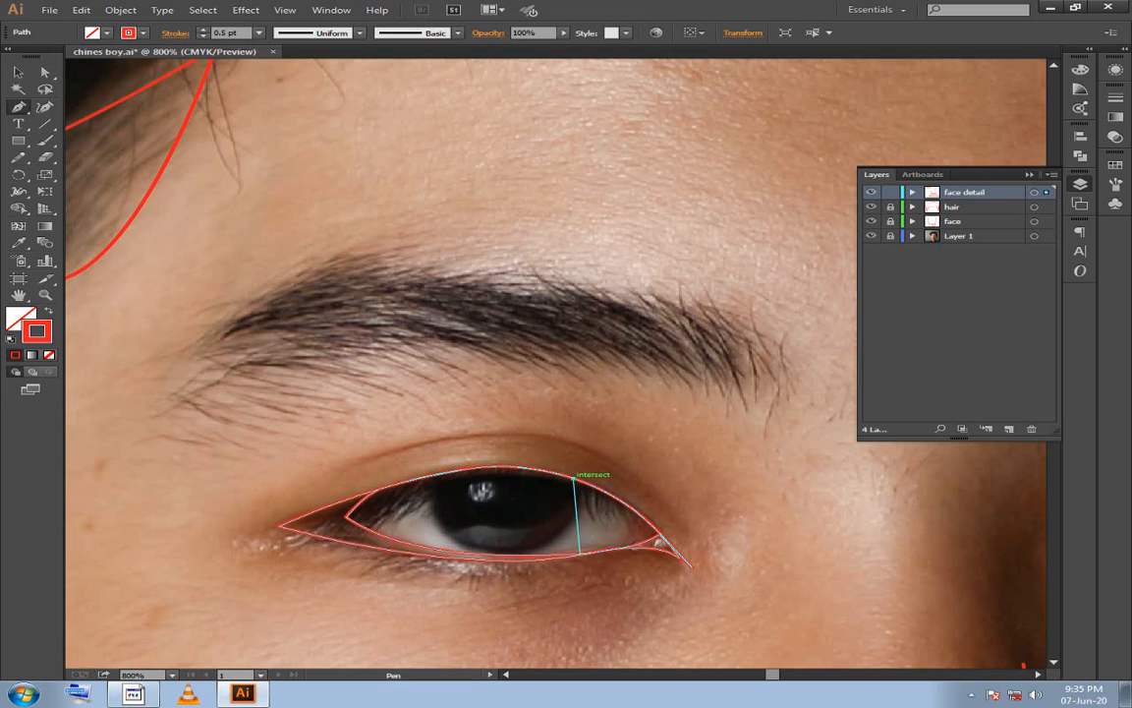
pyautogui.moveTo(508, 556); pyautogui.dragTo(420, 556)
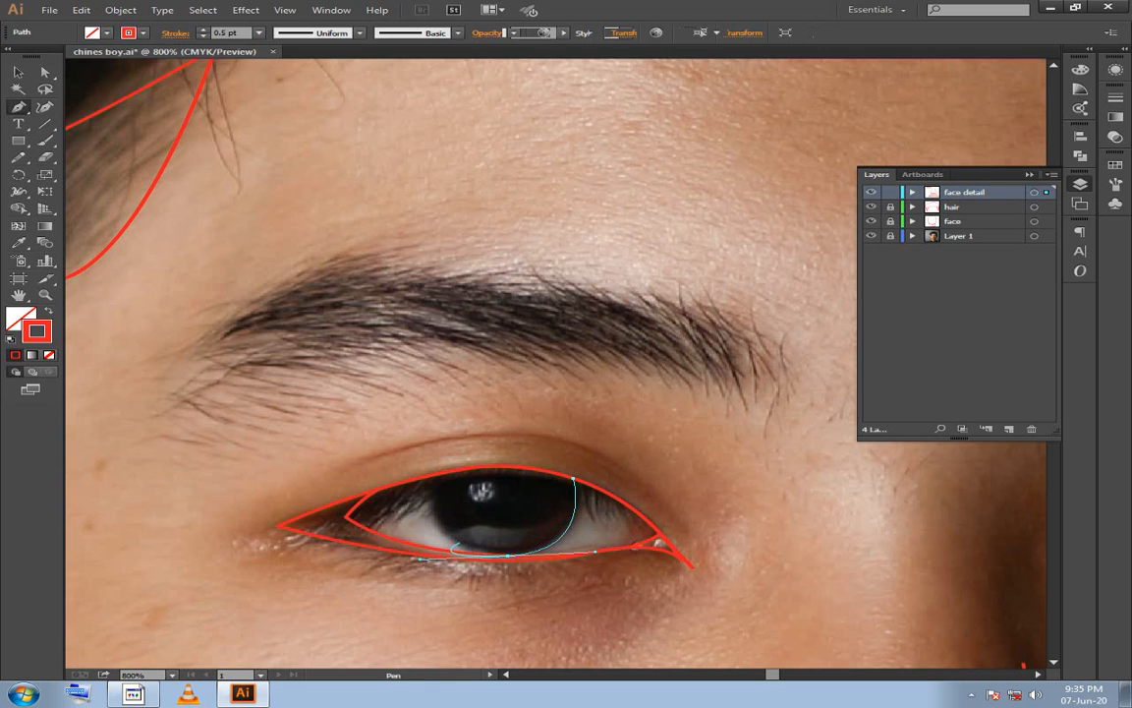
pyautogui.hotkey('ctrl', 'z')
pyautogui.hotkey('ctrl', 'z')
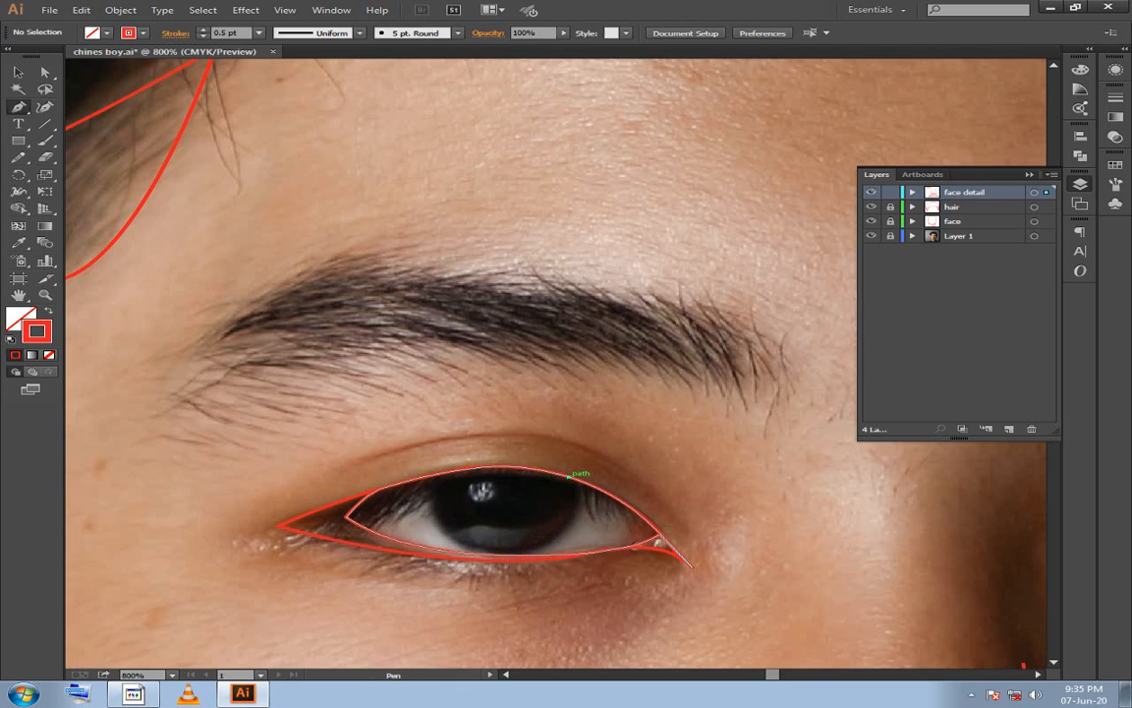
# Trace the left eye's iris with a curved path from the upper lid around the bottom and back up to the lid.
pyautogui.click(574, 476)
pyautogui.moveTo(503, 556); pyautogui.dragTo(392, 562)
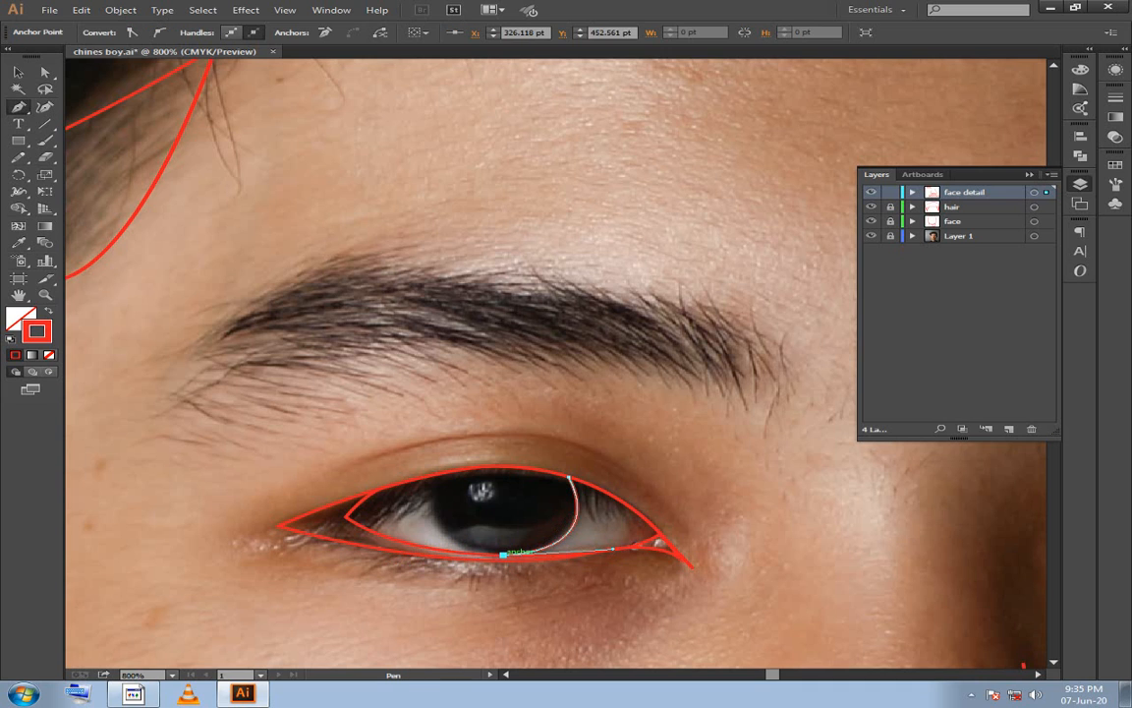
pyautogui.moveTo(433, 475); pyautogui.dragTo(470, 389)
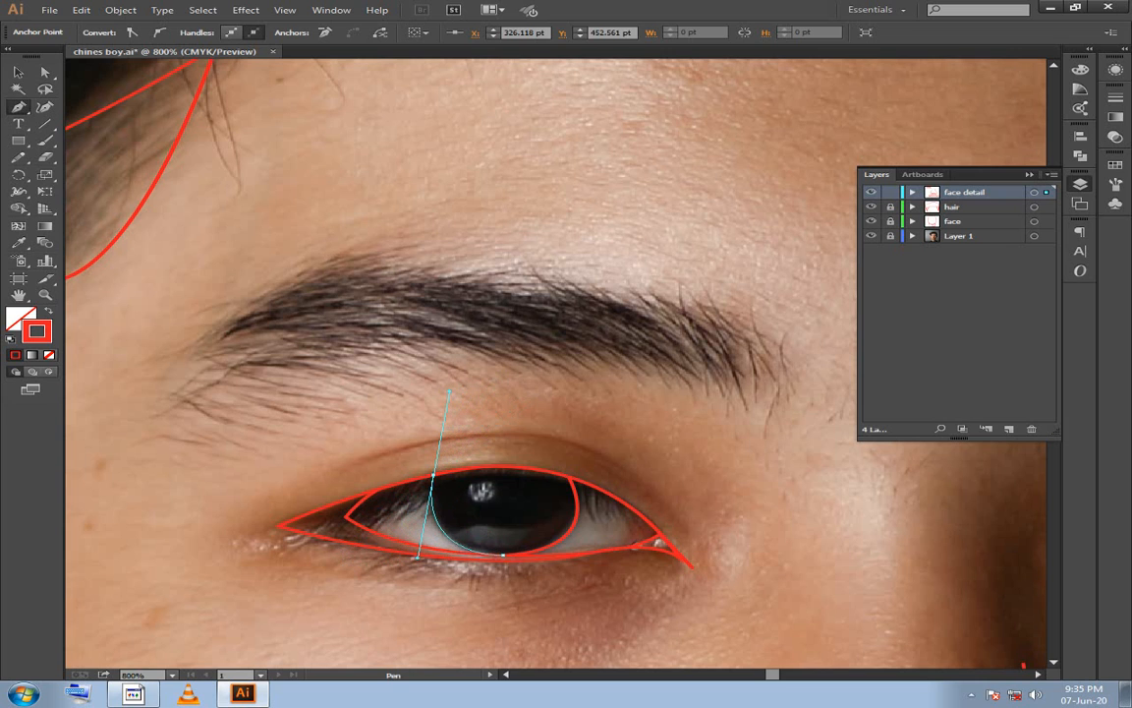
pyautogui.moveTo(452, 391)
pyautogui.mouseDown()
pyautogui.moveTo(478, 454)
pyautogui.moveTo(447, 469)
pyautogui.moveTo(432, 395)
pyautogui.moveTo(482, 395)
pyautogui.mouseUp()
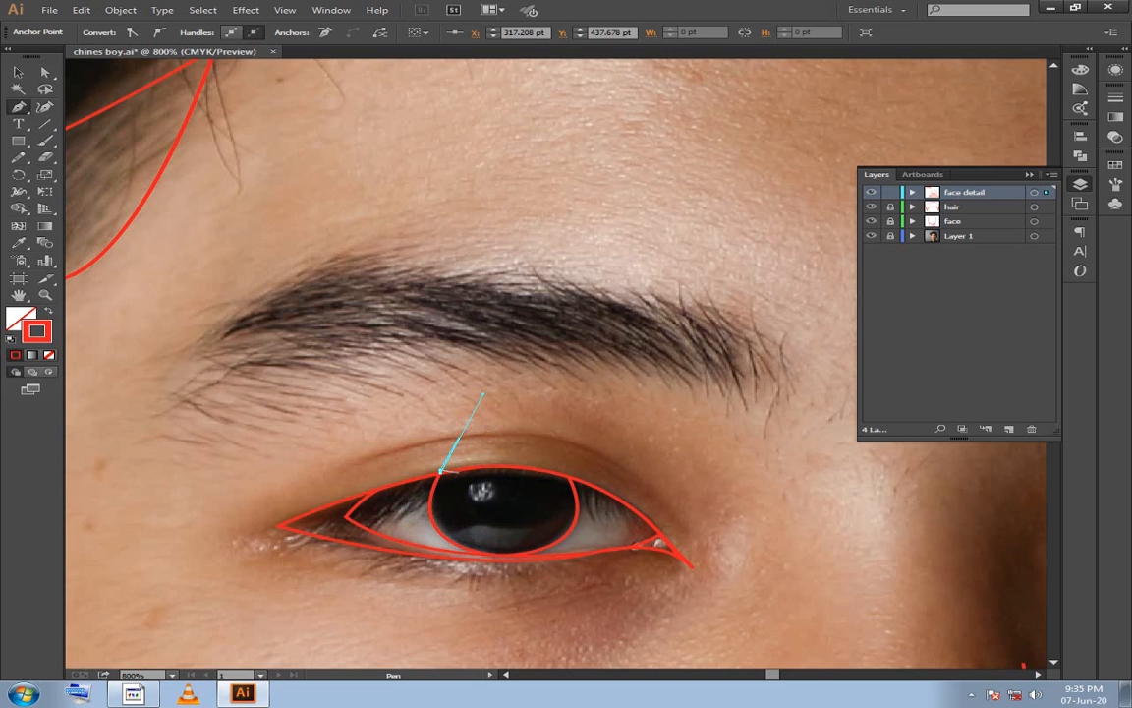
# Close the iris outline with a curve along the upper lid between its two sides and deselect it.
pyautogui.moveTo(441, 472); pyautogui.dragTo(819, 534)
pyautogui.scroll(3, 506, 469)
pyautogui.keyDown('alt'); pyautogui.click(688, 489); pyautogui.keyUp('alt')
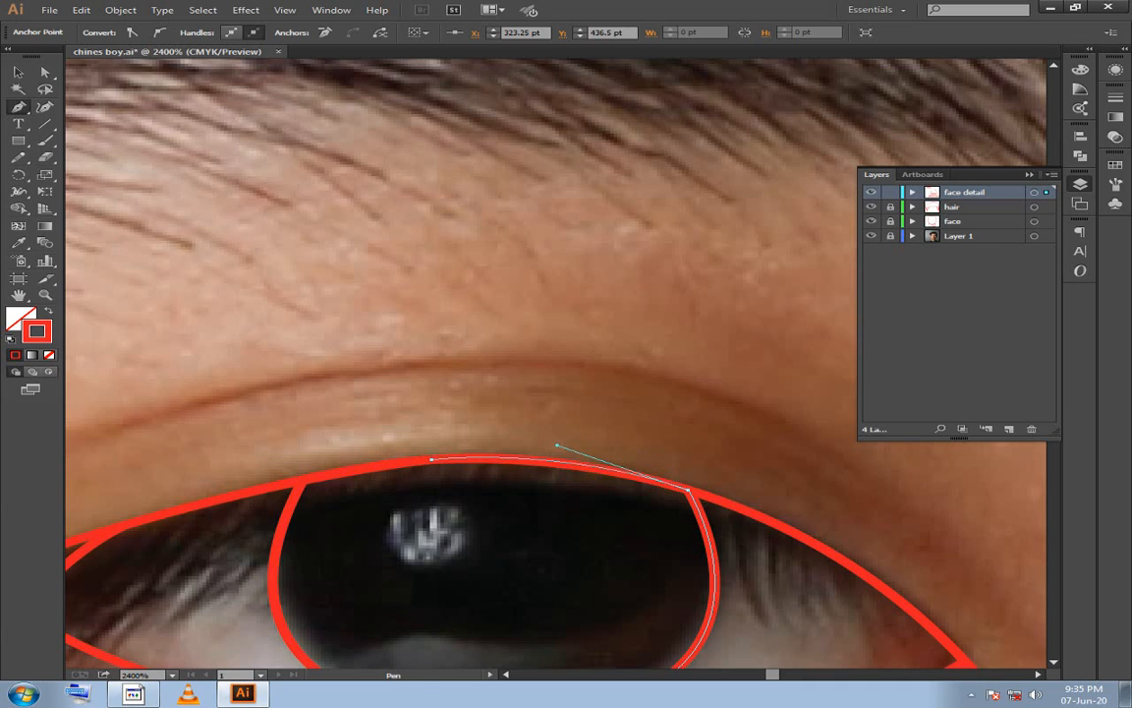
pyautogui.click(302, 481)
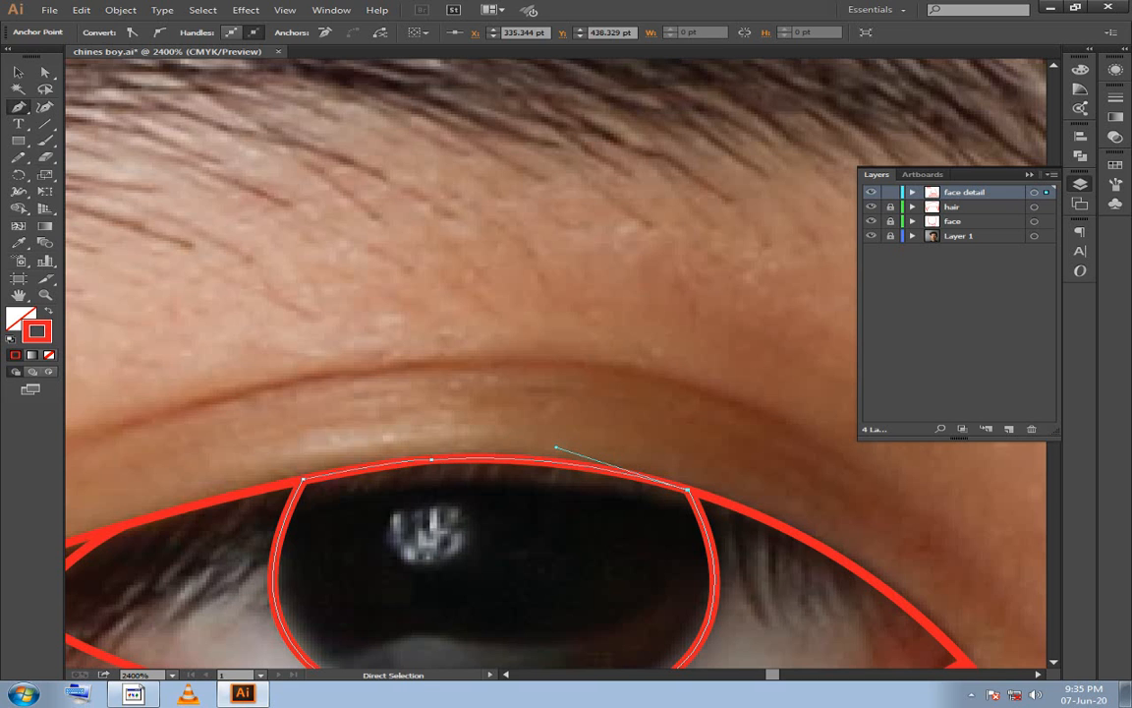
pyautogui.hotkey('ctrl', 'shift', 'a')
# Draw the left eye's upper lid crease as one open curve from beside the inner corner to above the outer corner.
pyautogui.moveTo(589, 442); pyautogui.dragTo(101, 164)
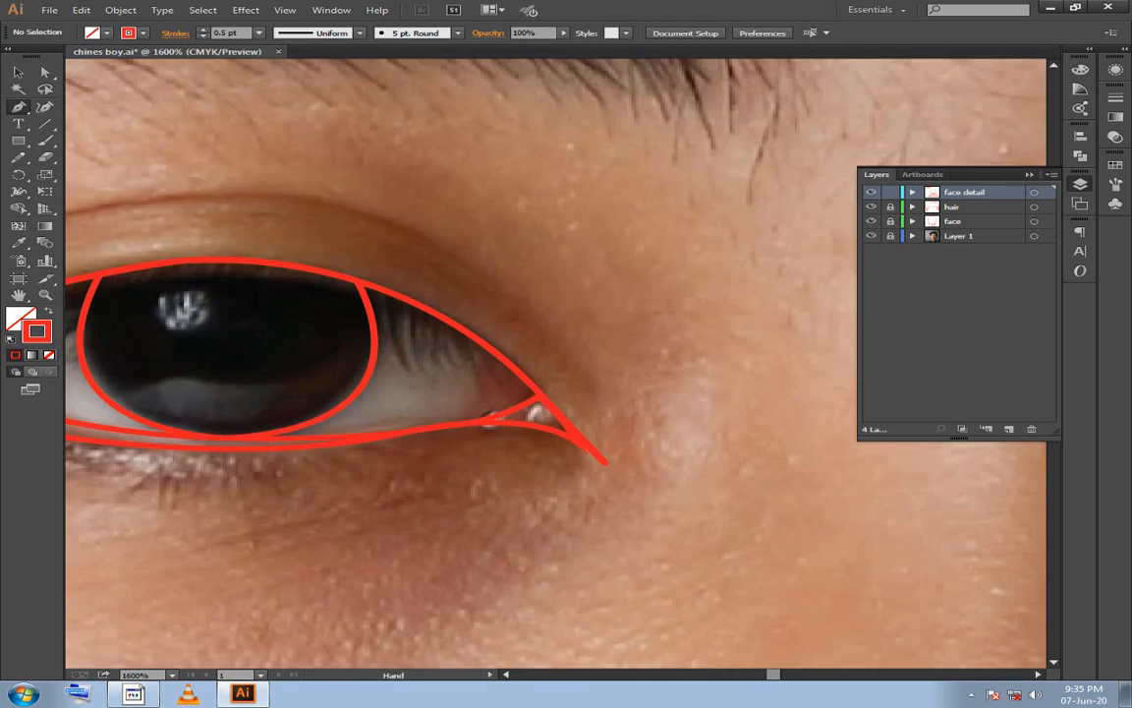
pyautogui.moveTo(601, 460); pyautogui.dragTo(328, 530)
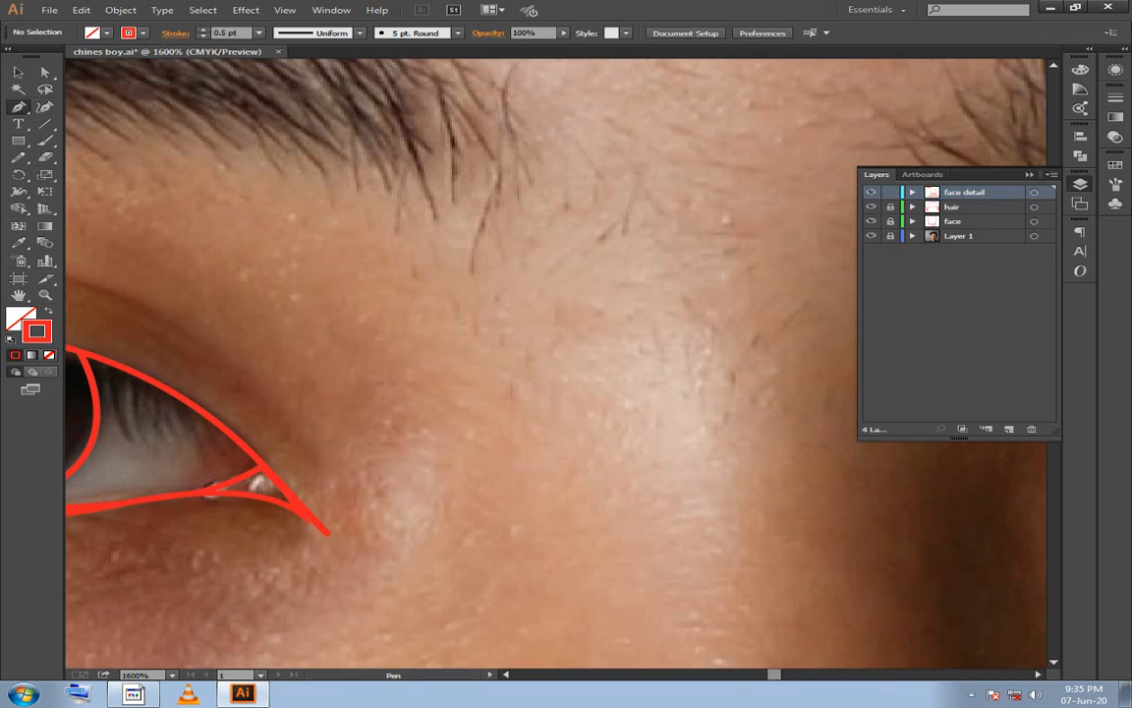
pyautogui.press('ctrl')
pyautogui.moveTo(491, 393); pyautogui.dragTo(700, 480)
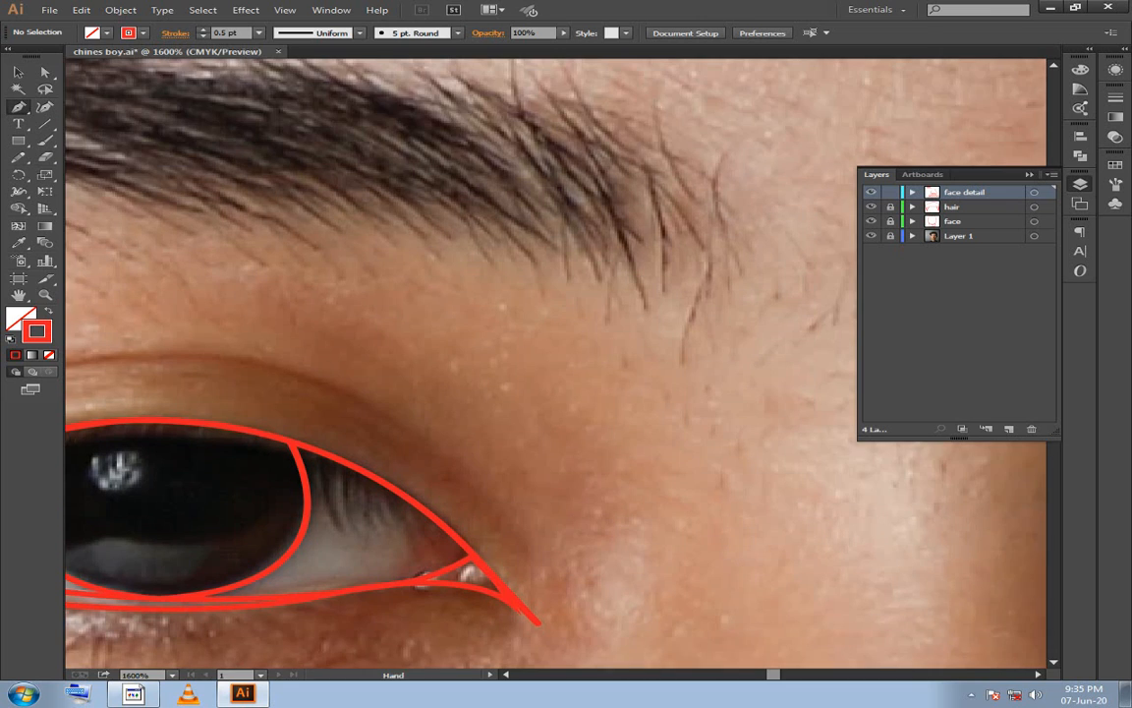
pyautogui.hotkey('ctrl', '-')
pyautogui.hscroll(-5, 87, 293)
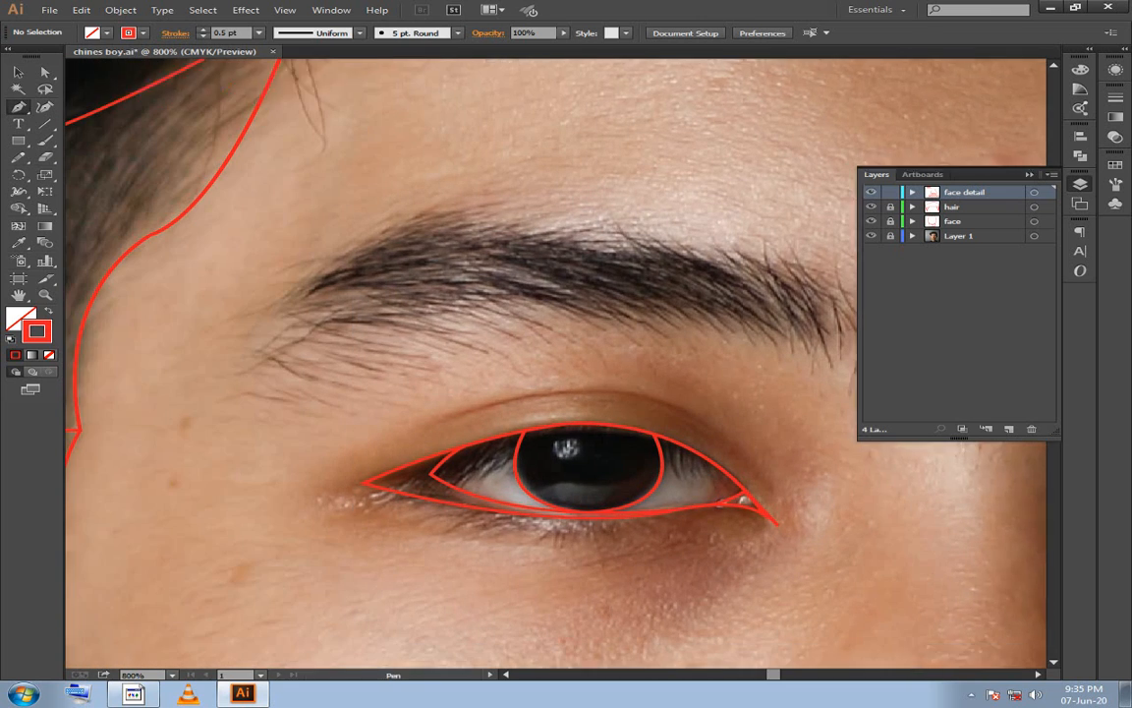
pyautogui.scroll(-2, 86, 294)
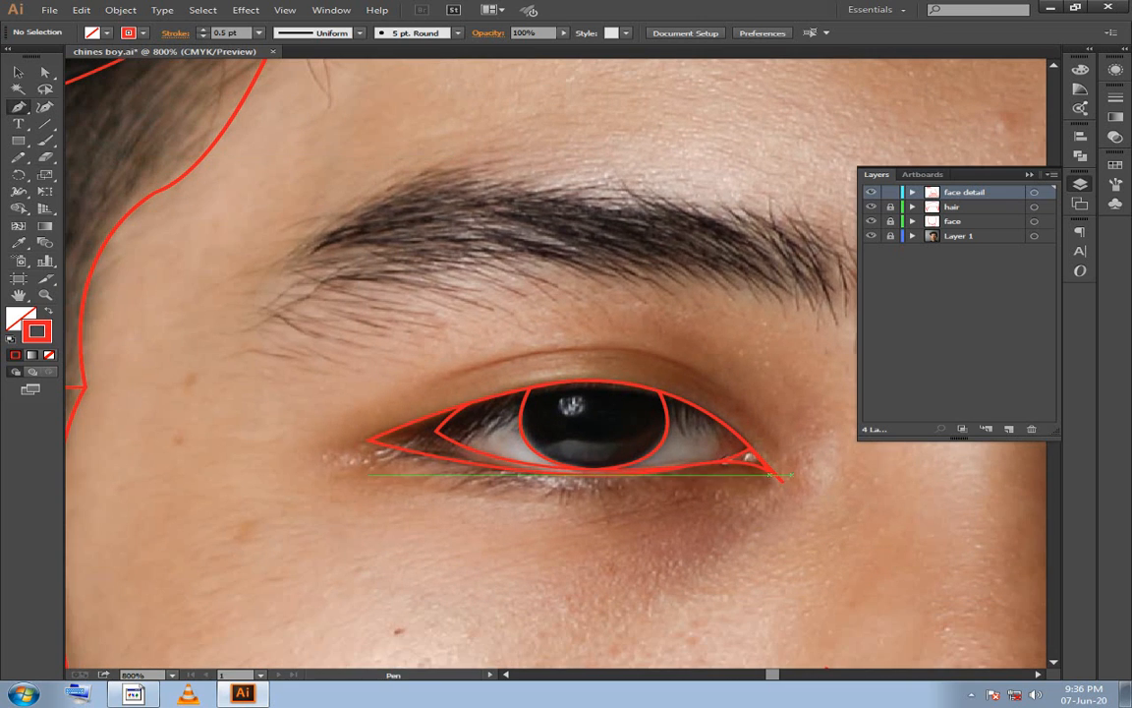
pyautogui.click(774, 445)
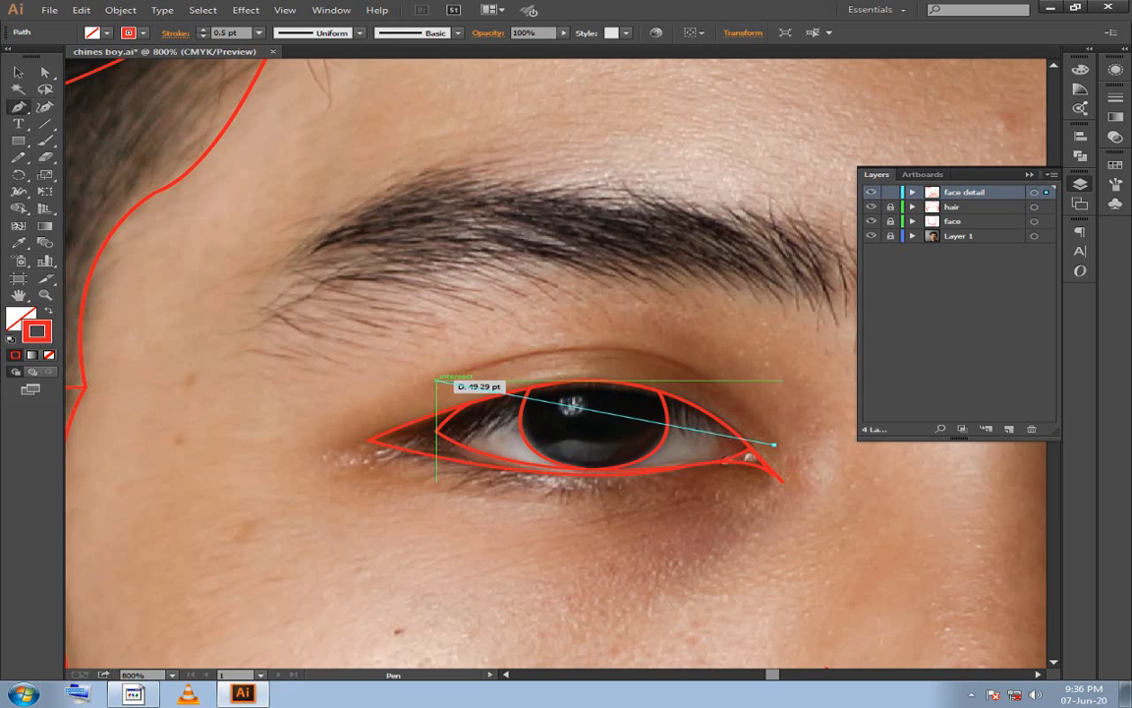
pyautogui.moveTo(428, 379)
pyautogui.mouseDown()
pyautogui.moveTo(248, 452)
pyautogui.moveTo(125, 473)
pyautogui.mouseUp()
pyautogui.keyDown('ctrl'); pyautogui.click(846, 386); pyautogui.keyUp('ctrl')
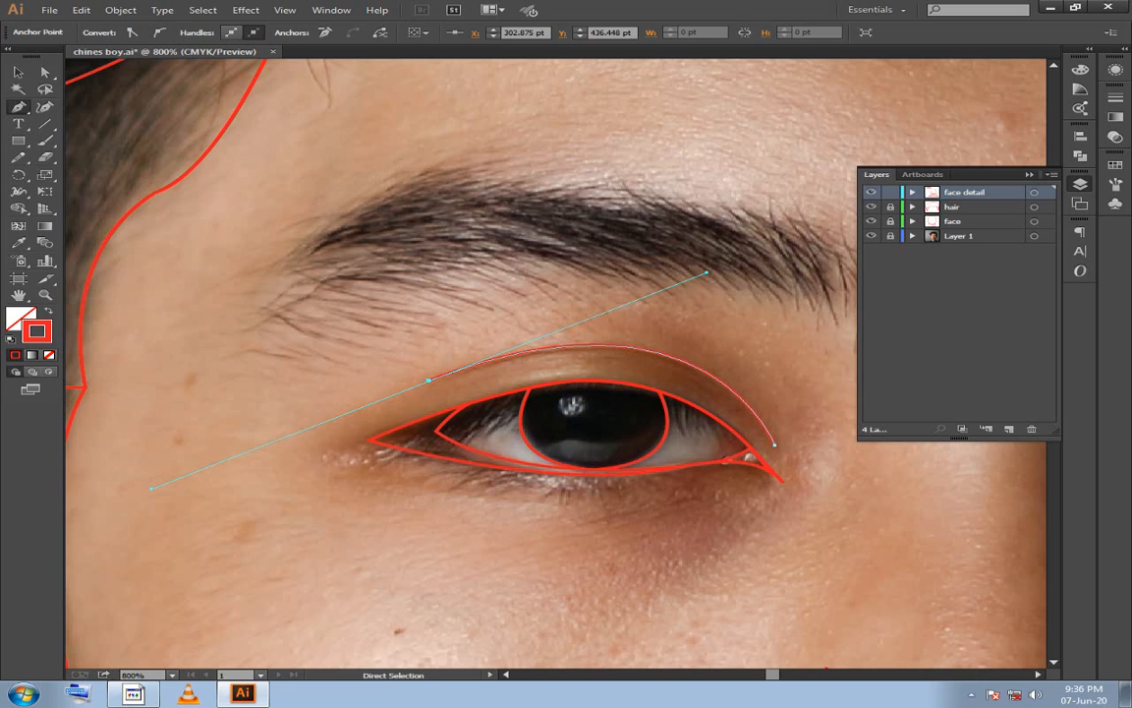
# Start the right eye's outline at its inner corner and curve it up to the top of the upper lid.
pyautogui.moveTo(786, 393); pyautogui.dragTo(324, 343)
pyautogui.moveTo(885, 394); pyautogui.dragTo(396, 397)
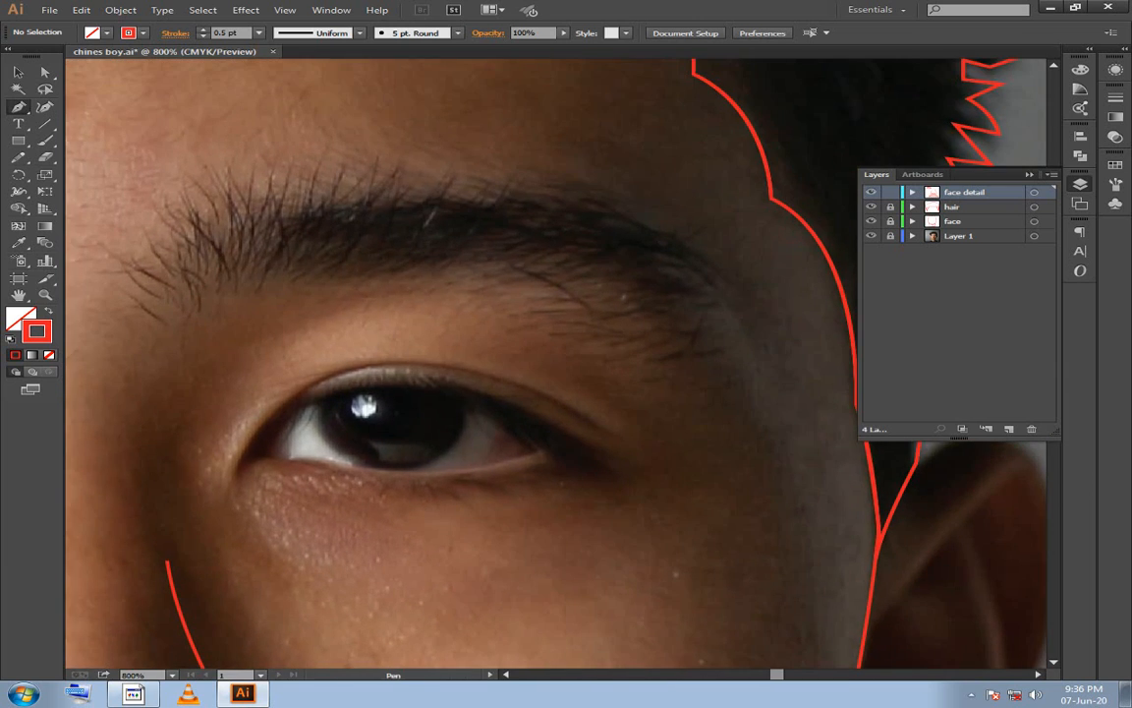
pyautogui.click(235, 471)
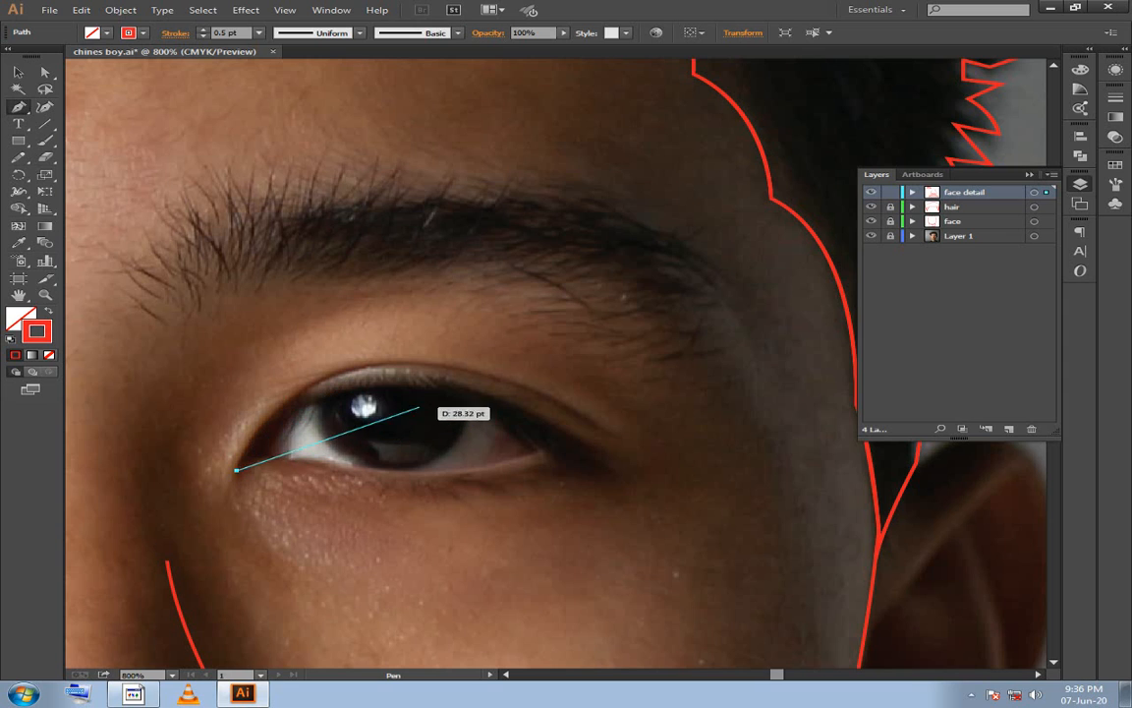
pyautogui.moveTo(389, 379); pyautogui.dragTo(504, 402)
pyautogui.hotkey('ctrl', 'z')
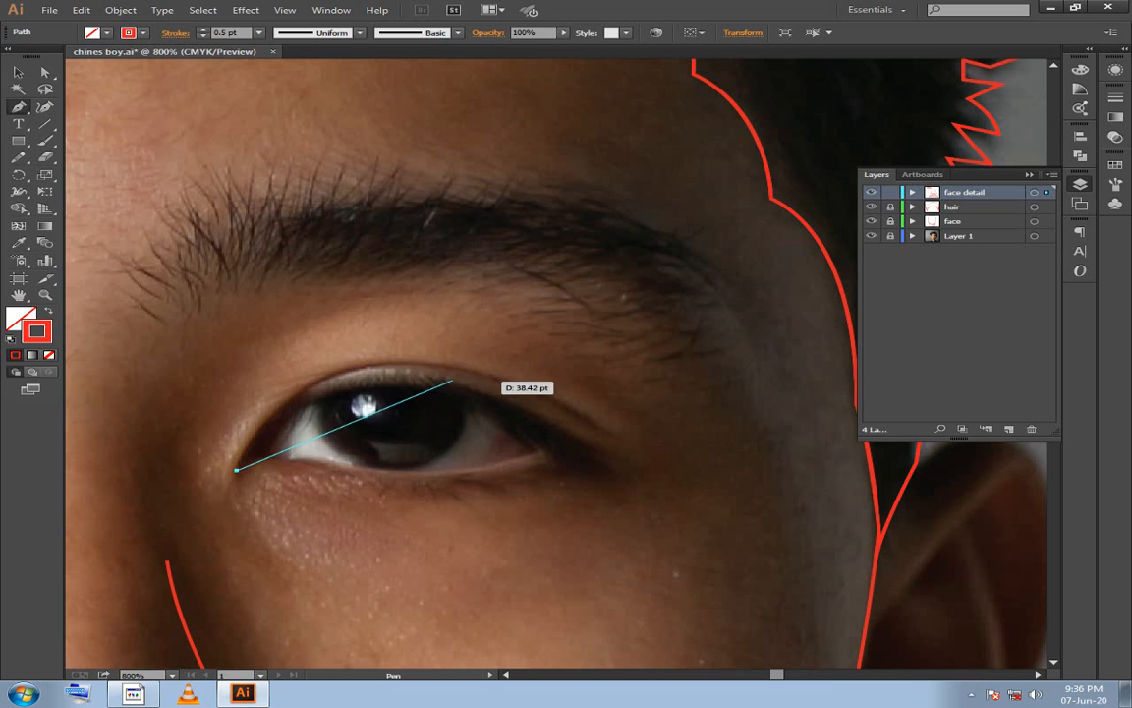
pyautogui.moveTo(398, 378)
pyautogui.mouseDown()
pyautogui.moveTo(512, 401)
pyautogui.moveTo(526, 386)
pyautogui.mouseUp()
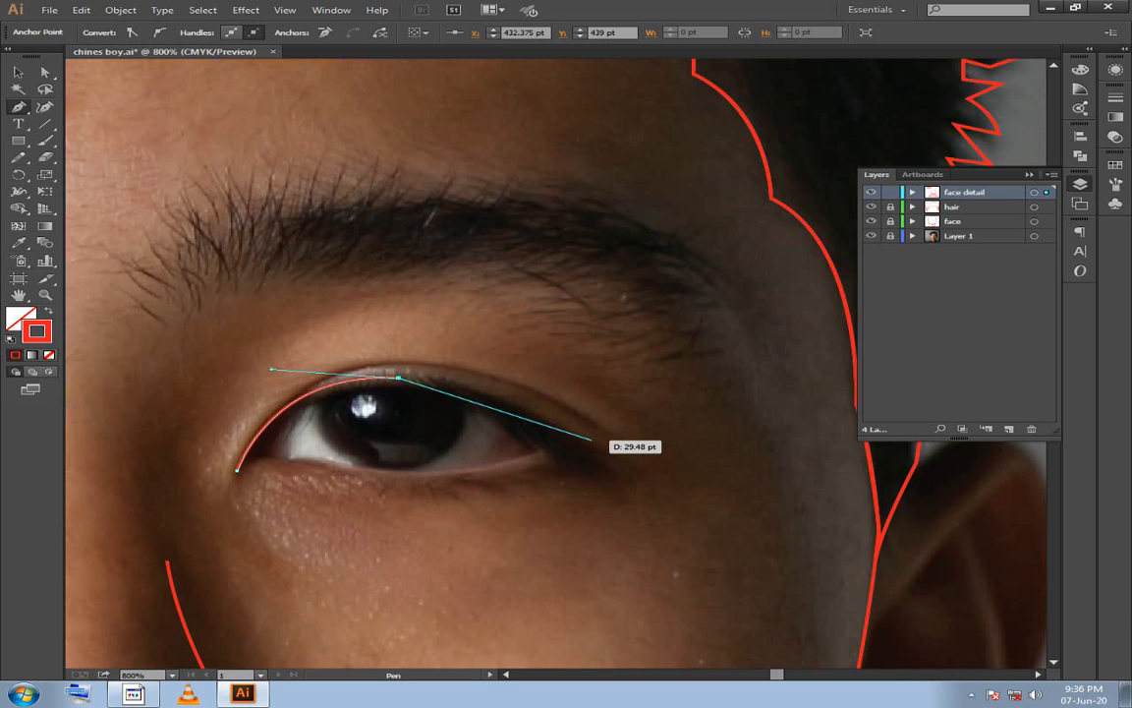
# Extend the right eye's upper lid curve to the outer corner and make that end a sharp corner point.
pyautogui.moveTo(586, 443); pyautogui.dragTo(631, 480)
pyautogui.moveTo(673, 507); pyautogui.dragTo(708, 505)
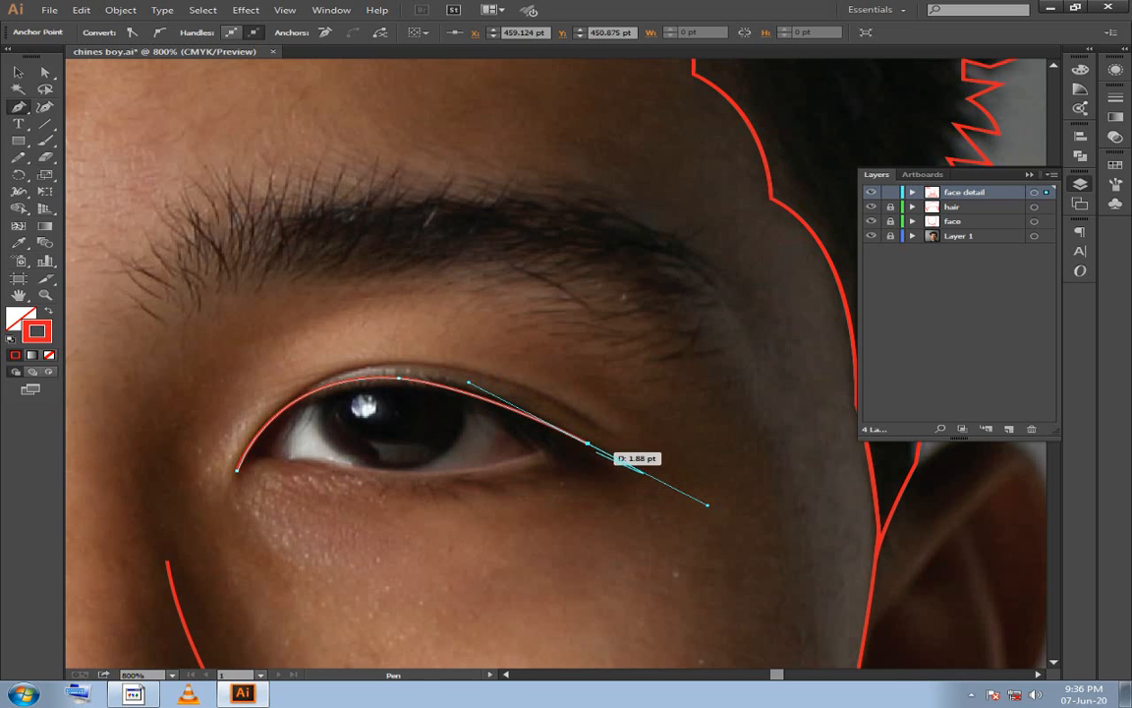
pyautogui.click(584, 441)
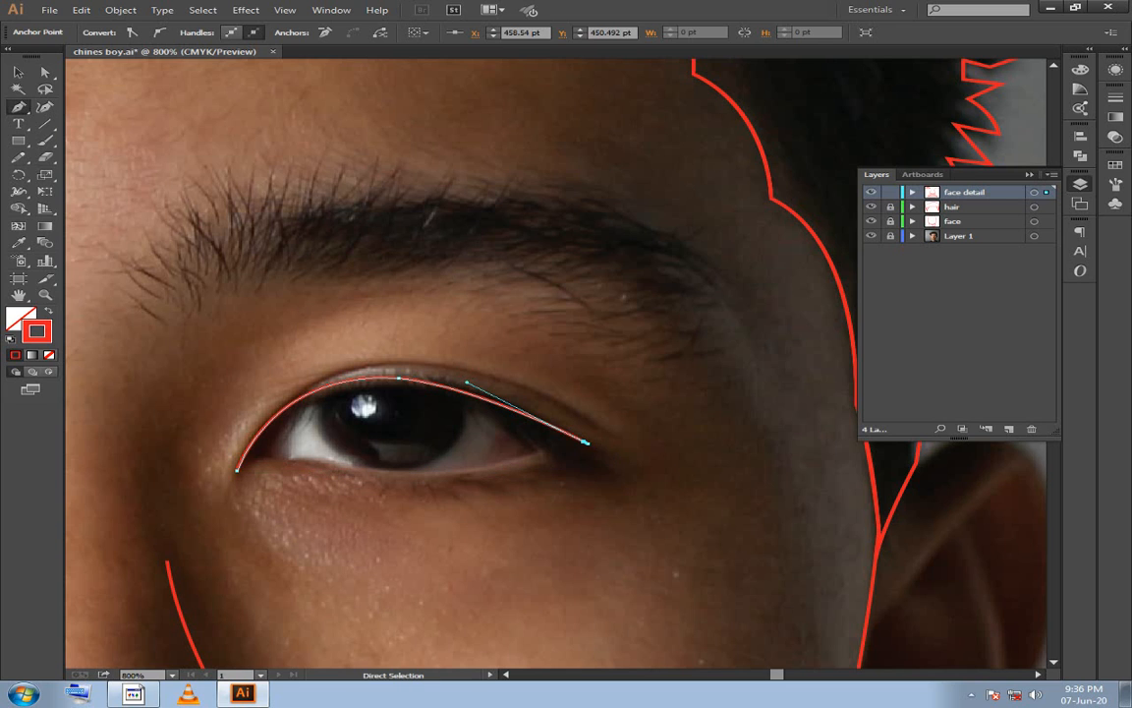
pyautogui.keyDown('ctrl'); pyautogui.click(587, 441); pyautogui.keyUp('ctrl')
pyautogui.click(588, 442)
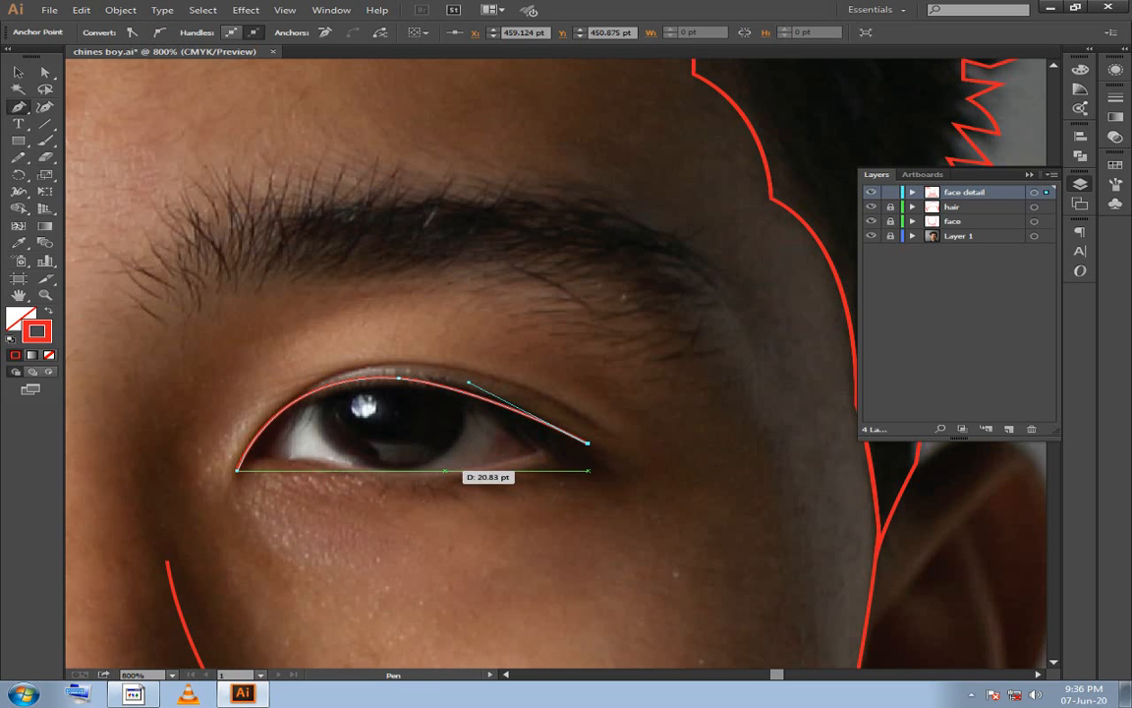
# Trace the right eye's lower lid back to the inner corner, close the outline with a curved segment and deselect it.
pyautogui.moveTo(445, 470); pyautogui.dragTo(365, 479)
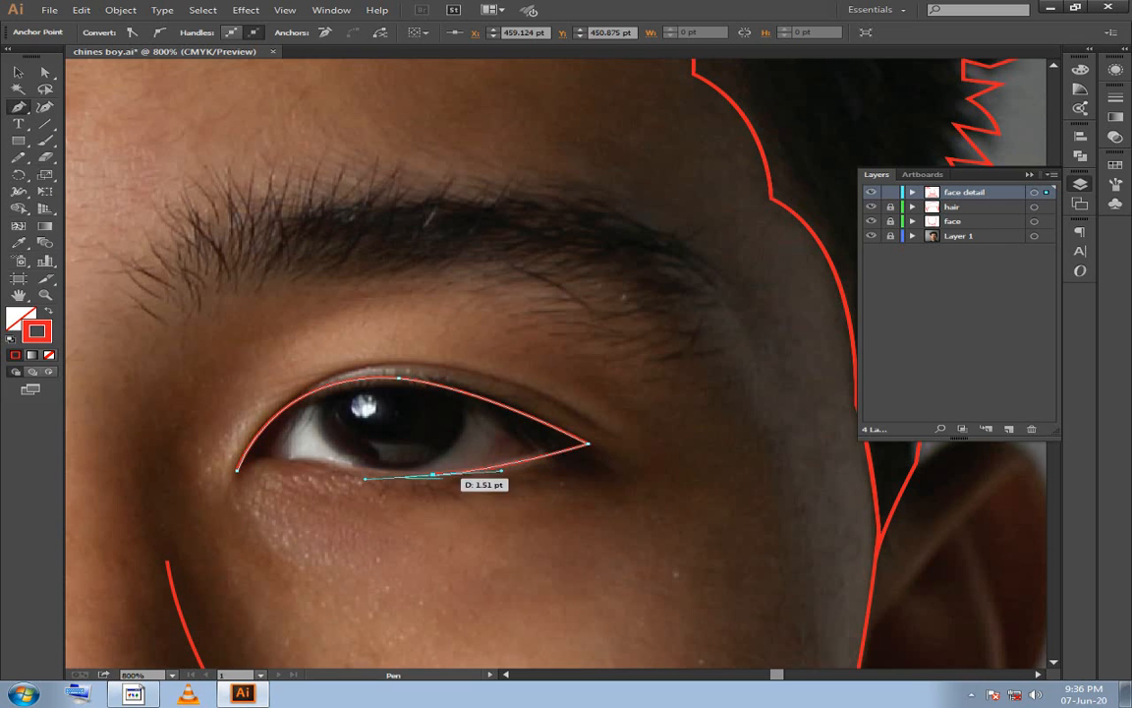
pyautogui.click(434, 475)
pyautogui.moveTo(292, 459); pyautogui.dragTo(287, 466)
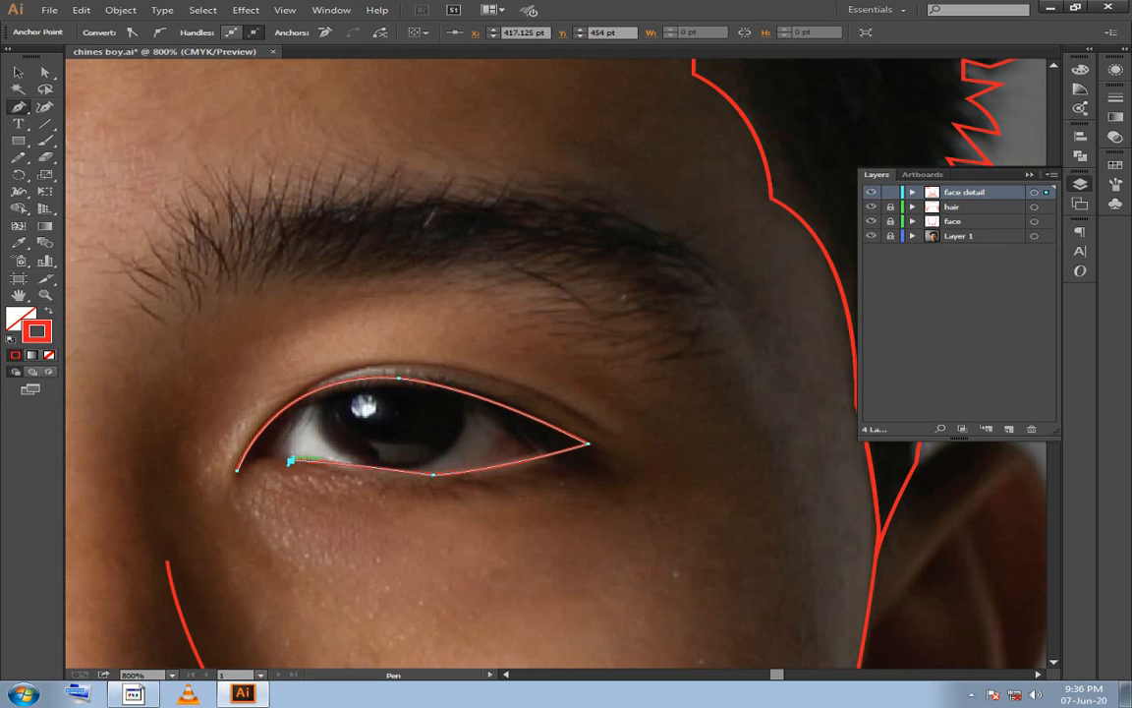
pyautogui.hotkey('ctrl', 'z')
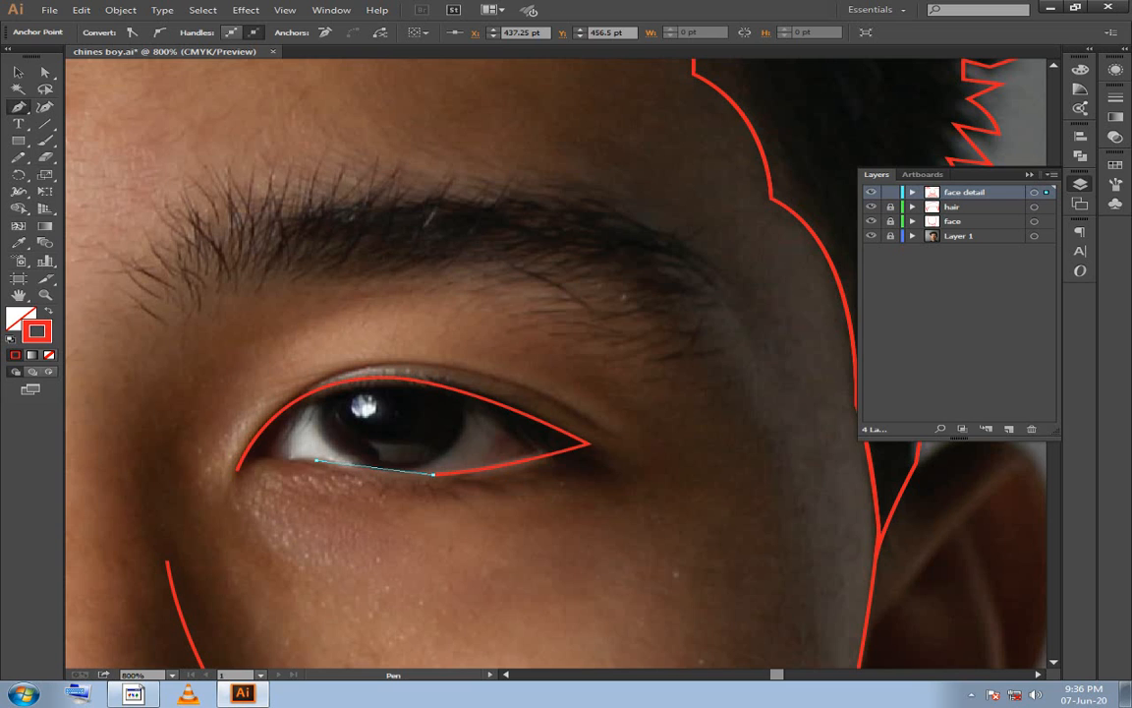
pyautogui.moveTo(293, 448); pyautogui.dragTo(293, 447)
pyautogui.click(316, 460)
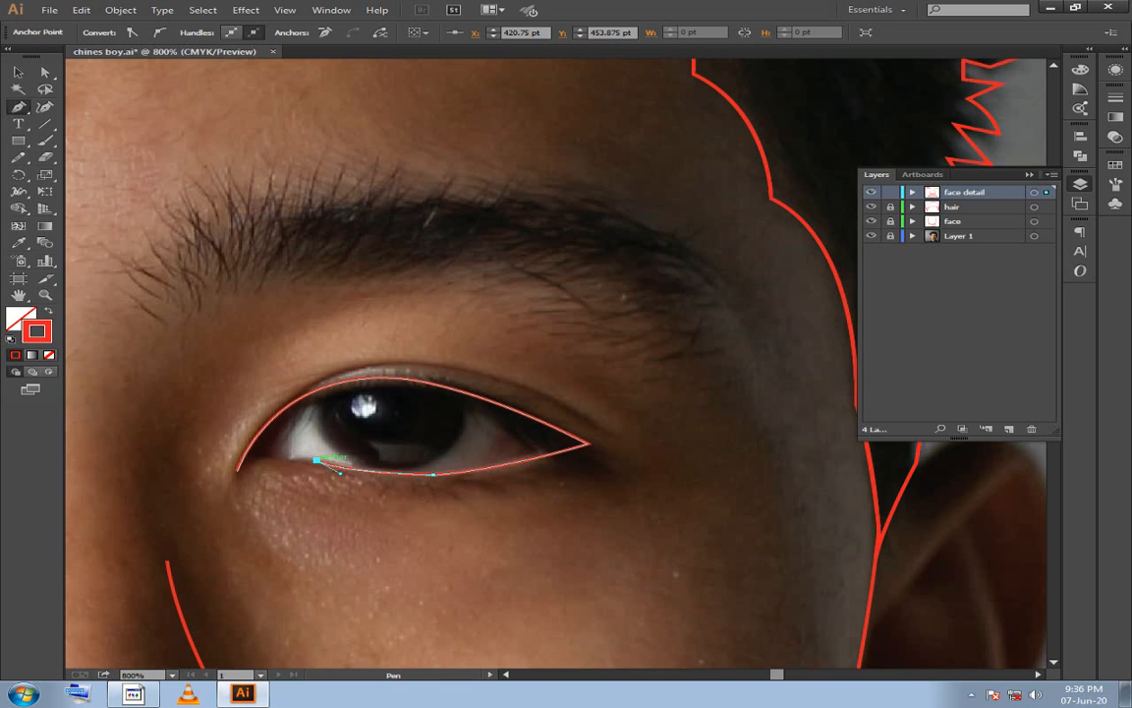
pyautogui.click(237, 467)
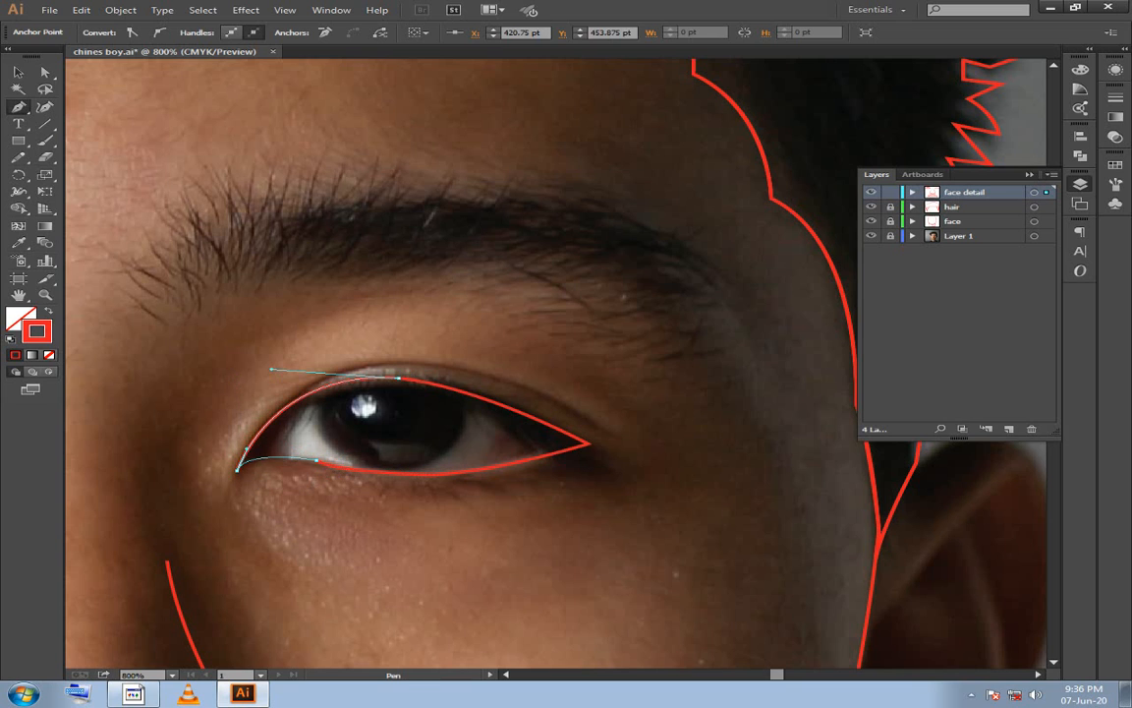
pyautogui.moveTo(252, 451); pyautogui.dragTo(189, 444)
pyautogui.keyDown('ctrl'); pyautogui.click(222, 413); pyautogui.keyUp('ctrl')
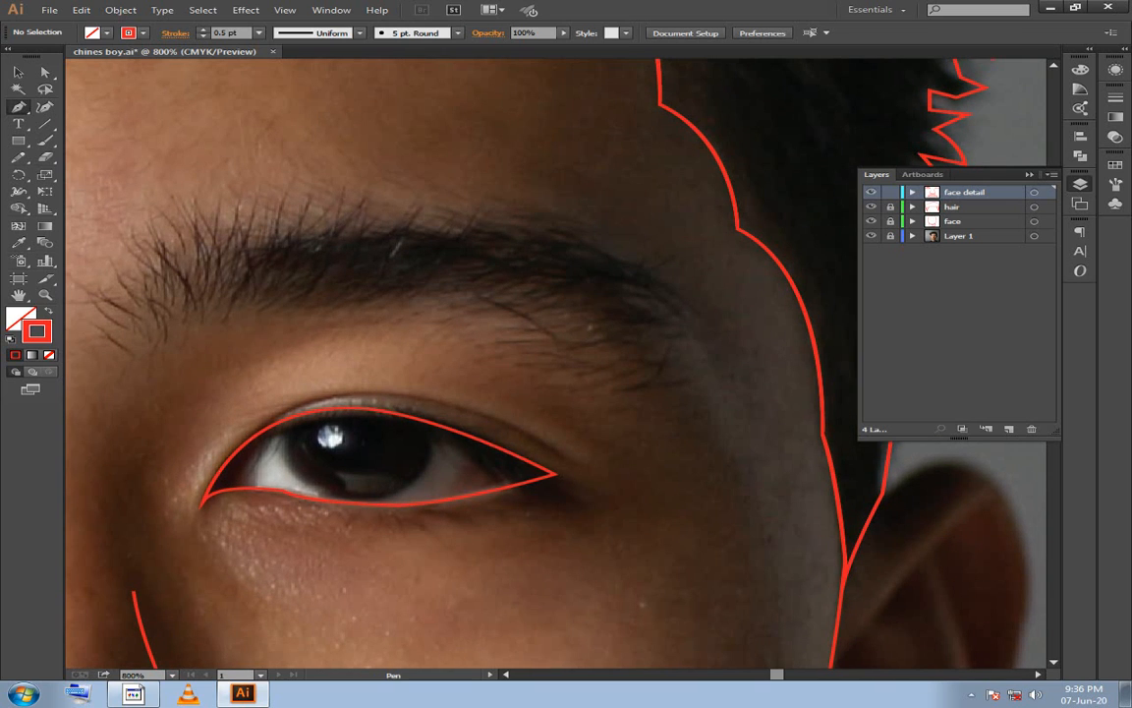
# Smooth the right eye's lower lid by lengthening the curve handle of the anchor near the inner corner with Direct Selection.
pyautogui.click(45, 73)
pyautogui.scroll(2, 207, 344)
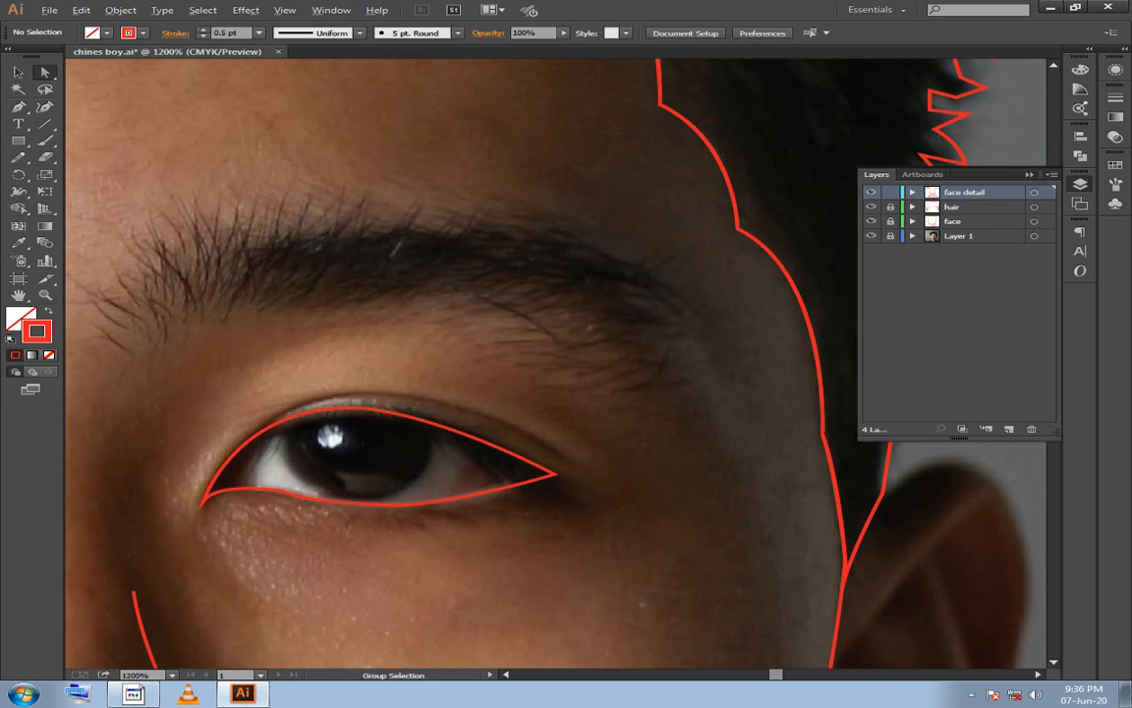
pyautogui.moveTo(206, 344); pyautogui.dragTo(330, 215)
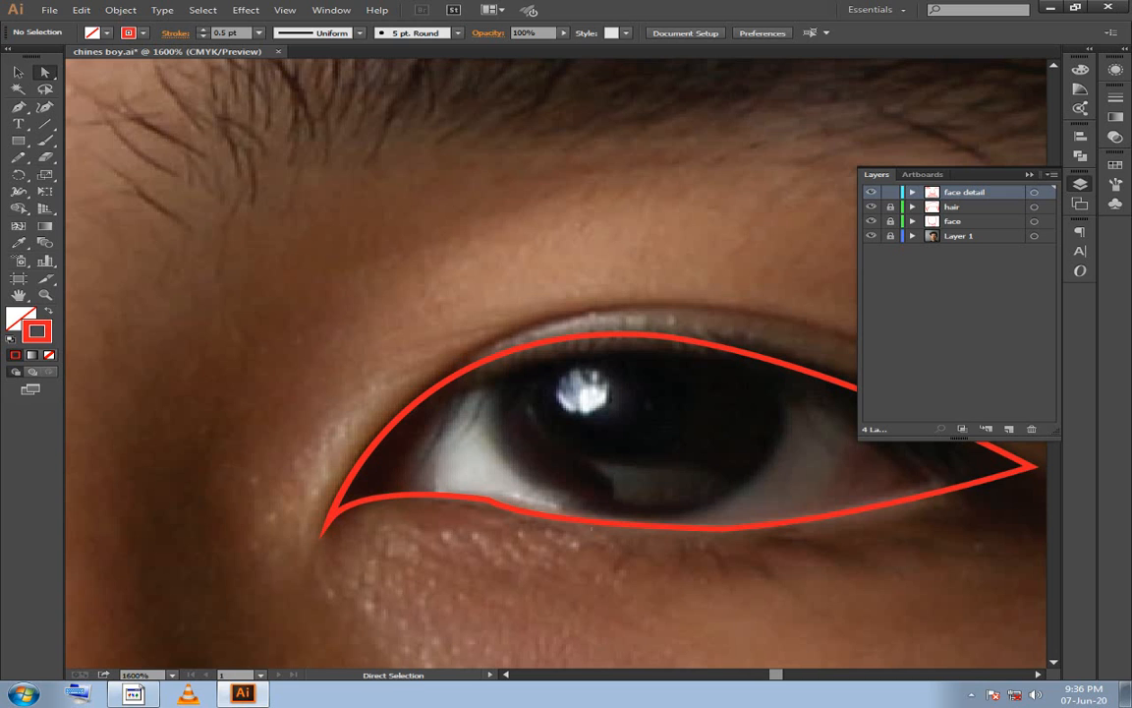
pyautogui.click(488, 499)
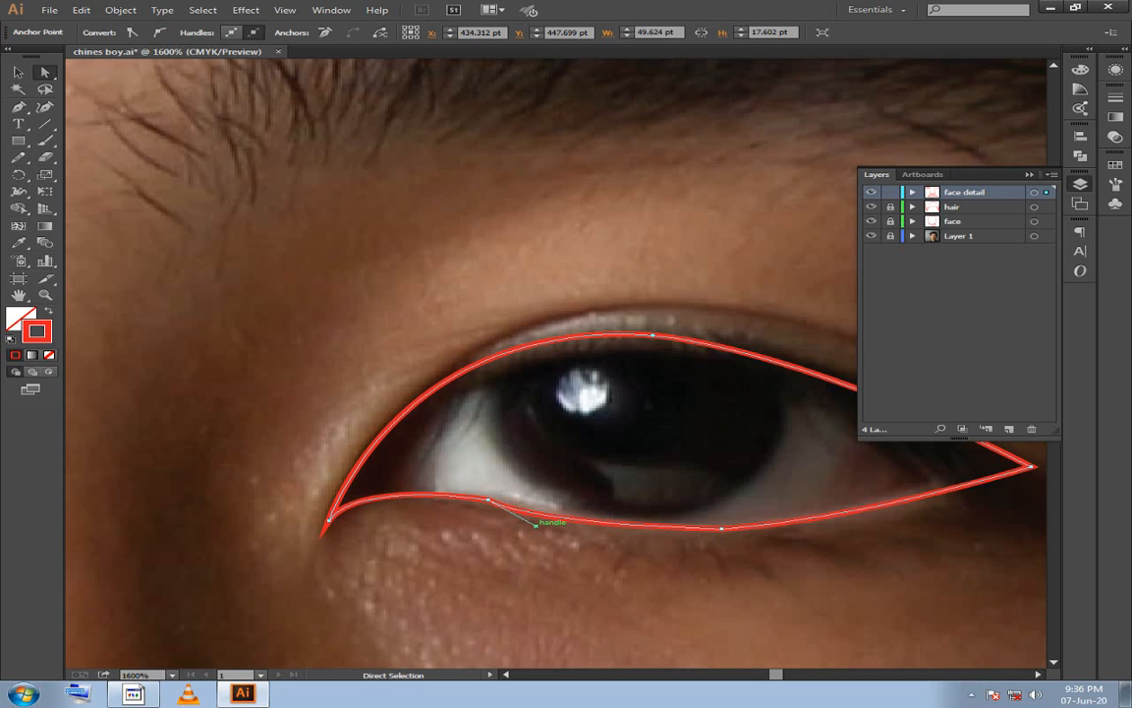
pyautogui.moveTo(535, 524); pyautogui.dragTo(556, 528)
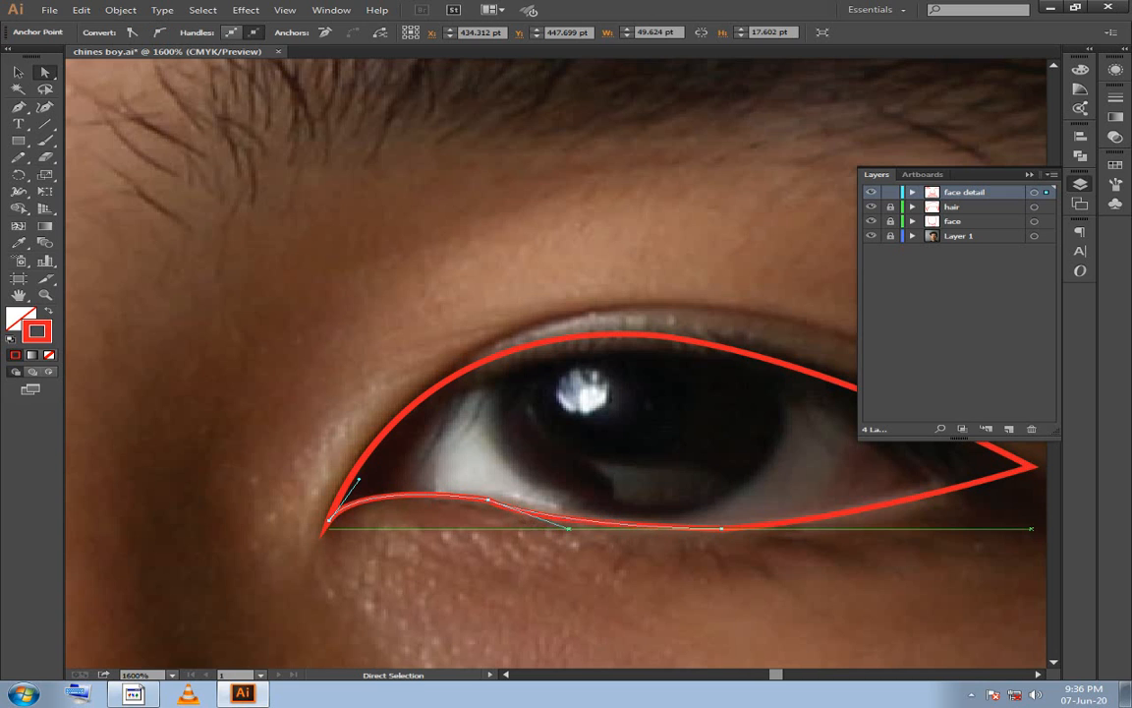
# Refine the curve at the right eye's inner corner by adjusting its anchor handle and deselect the outline.
pyautogui.click(422, 550)
pyautogui.moveTo(422, 550); pyautogui.dragTo(386, 553)
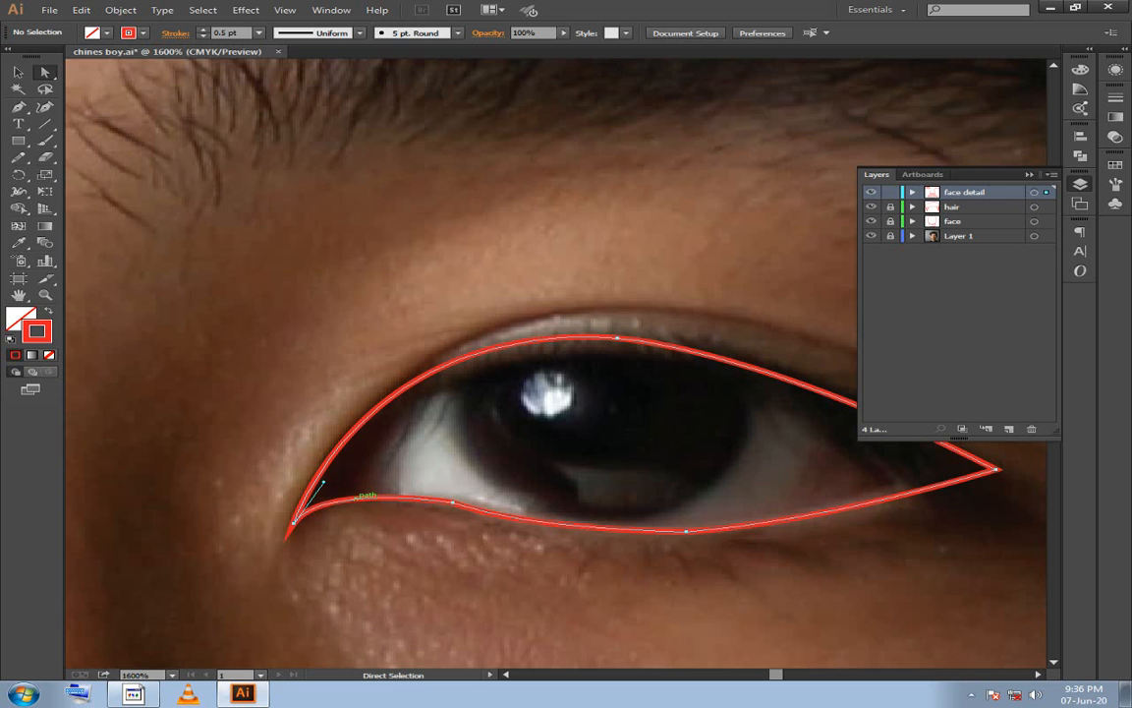
pyautogui.click(325, 486)
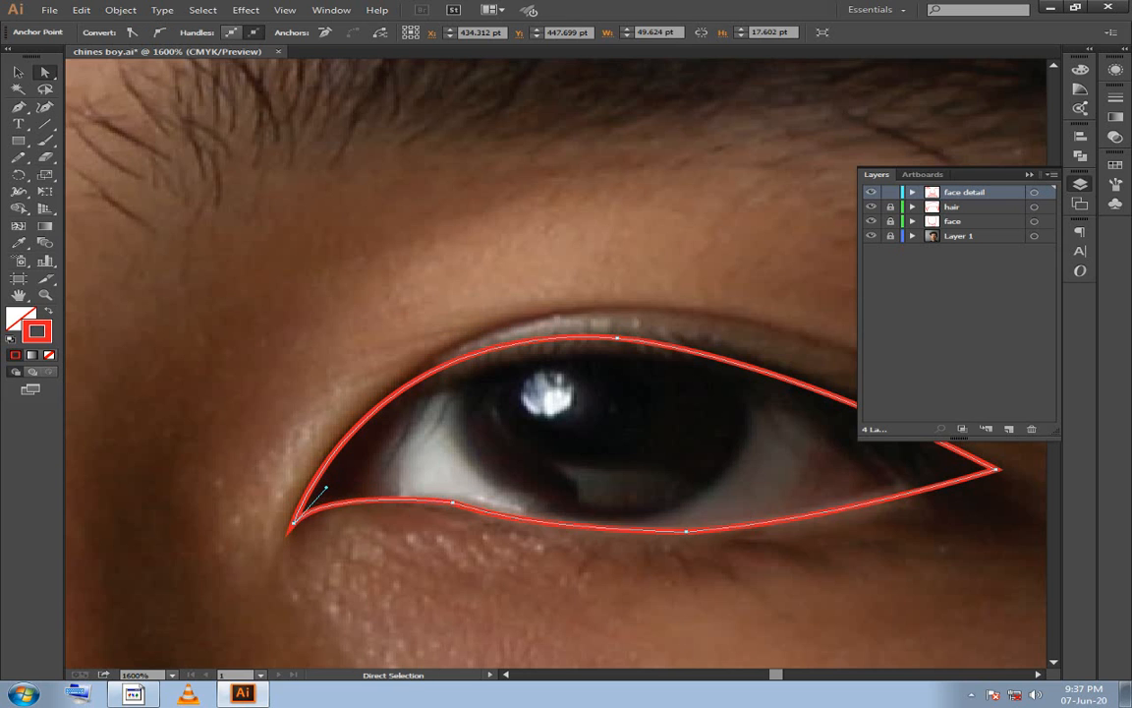
pyautogui.click(443, 442)
pyautogui.moveTo(443, 442); pyautogui.dragTo(370, 467)
pyautogui.moveTo(381, 527); pyautogui.dragTo(380, 532)
pyautogui.click(403, 555)
pyautogui.moveTo(521, 554); pyautogui.dragTo(408, 560)
pyautogui.click(447, 557)
pyautogui.click(432, 591)
pyautogui.moveTo(492, 580); pyautogui.dragTo(561, 605)
pyautogui.moveTo(540, 352); pyautogui.dragTo(538, 381)
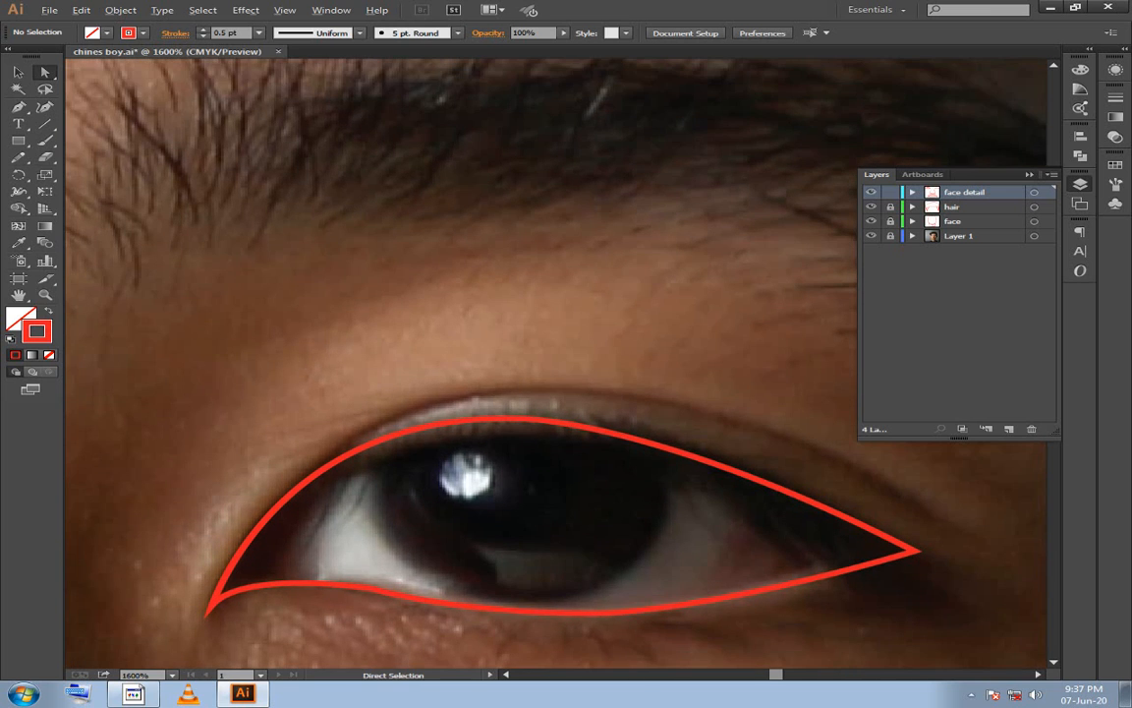
# Draw the right eye's lid crease as an open curve from the inner corner over the upper lid to beyond the outer corner.
pyautogui.scroll(-2, 538, 378)
pyautogui.scroll(-1, 539, 378)
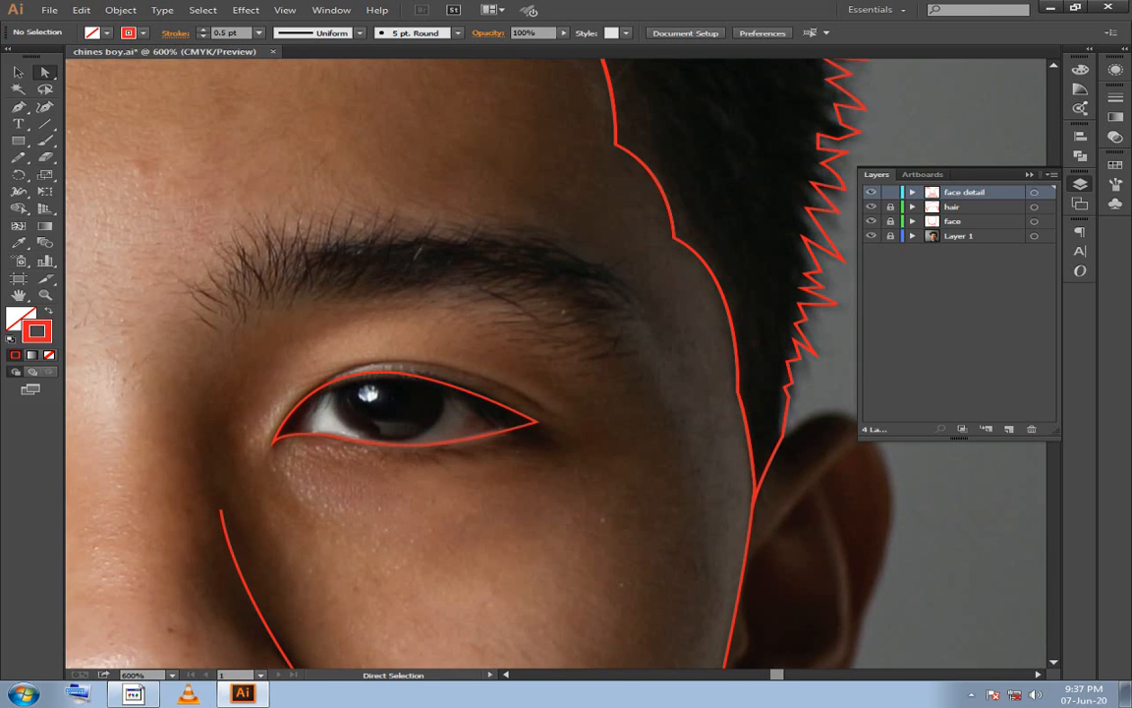
pyautogui.moveTo(539, 378); pyautogui.dragTo(563, 452)
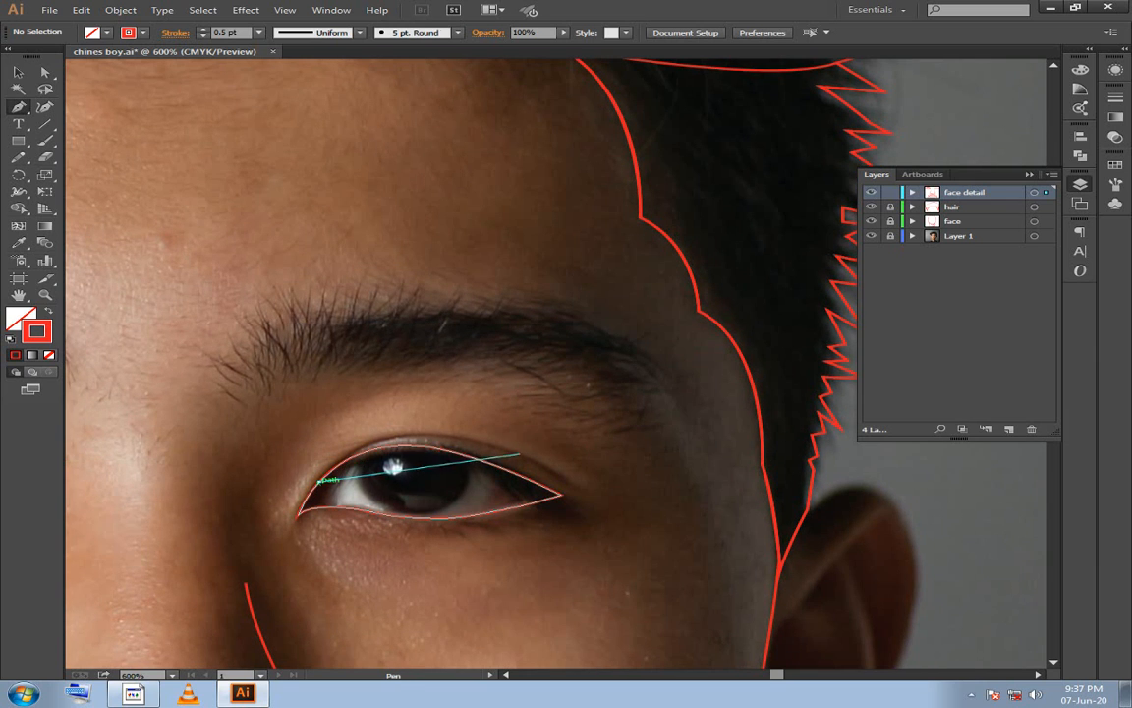
pyautogui.click(319, 480)
pyautogui.moveTo(573, 487); pyautogui.dragTo(750, 610)
pyautogui.keyDown('ctrl'); pyautogui.click(666, 518); pyautogui.keyUp('ctrl')
pyautogui.moveTo(665, 518); pyautogui.dragTo(623, 455)
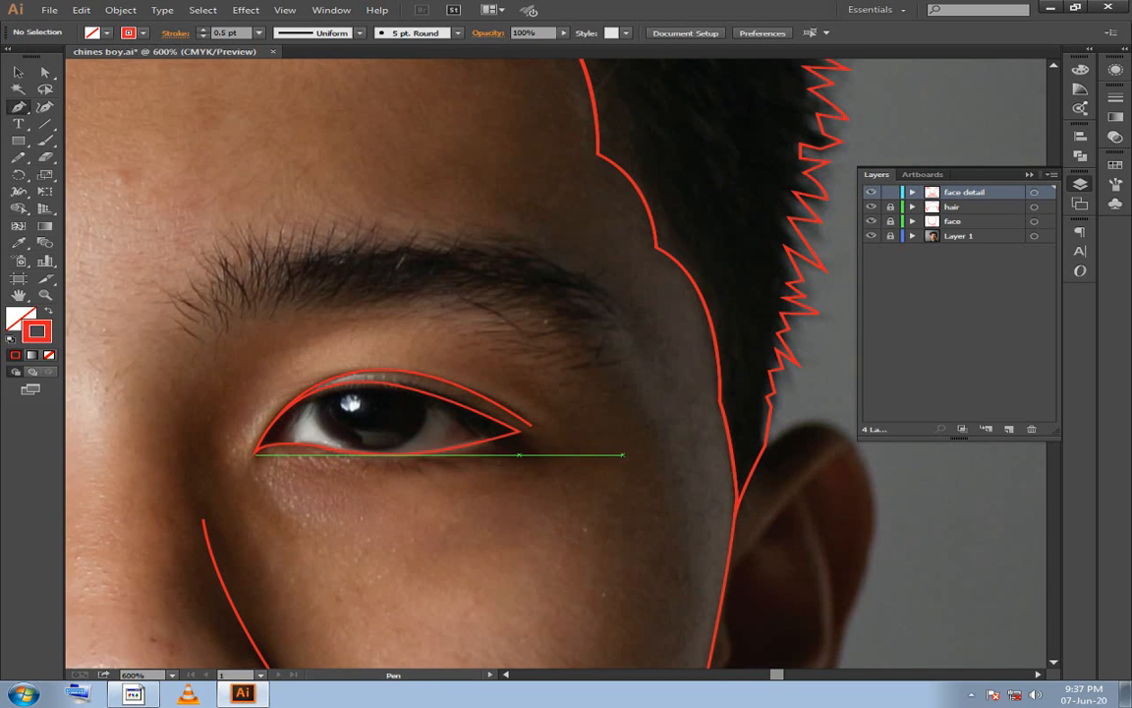
# Save the Illustrator document.
pyautogui.scroll(1, 422, 324)
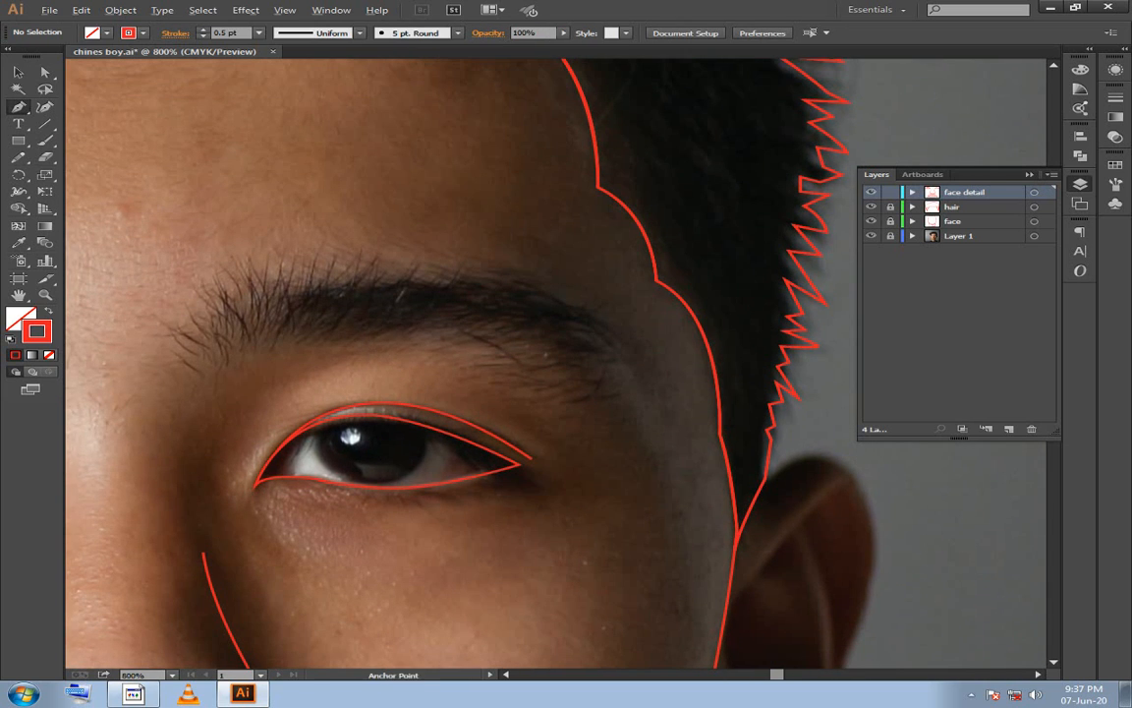
pyautogui.scroll(1, 315, 399)
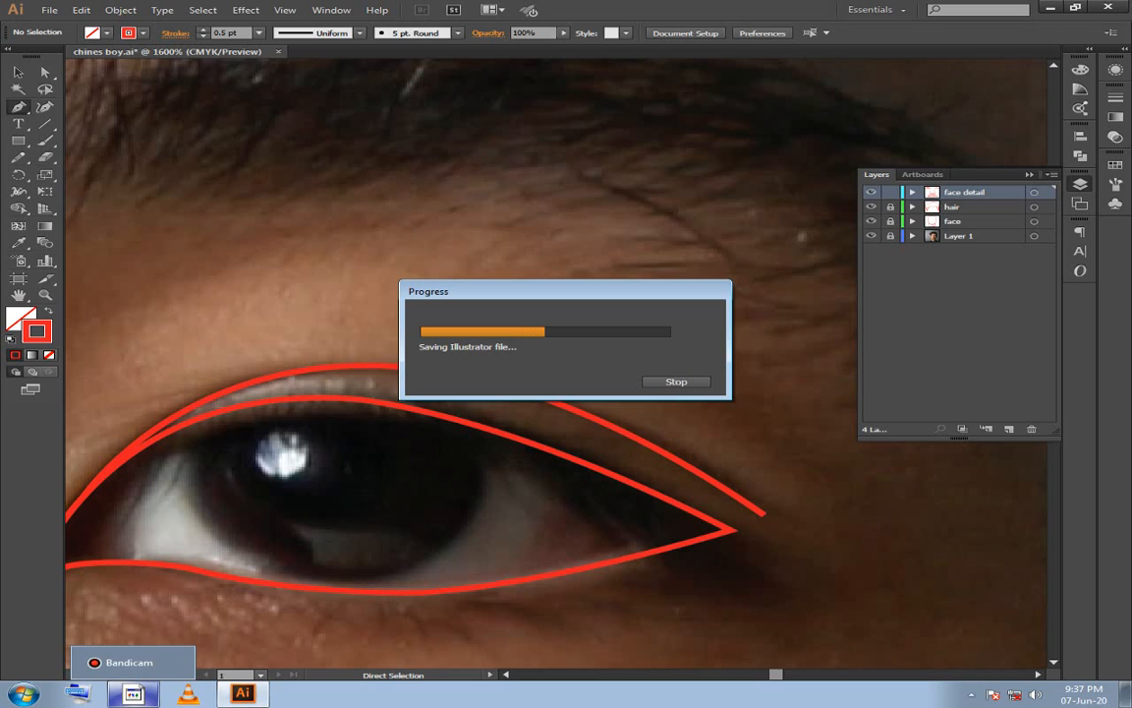
pyautogui.click(132, 693)
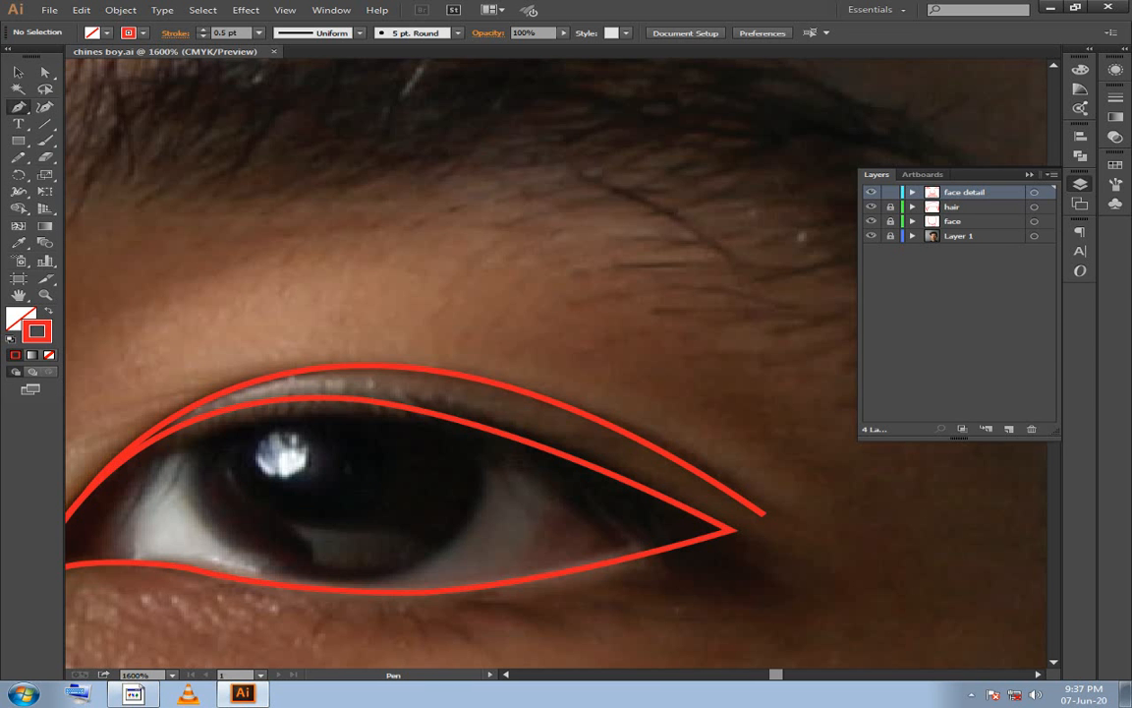
# Start an inner eye outline just inside the right eye's inner corner and curve it along the underside of the upper lid.
pyautogui.moveTo(147, 495); pyautogui.dragTo(365, 490)
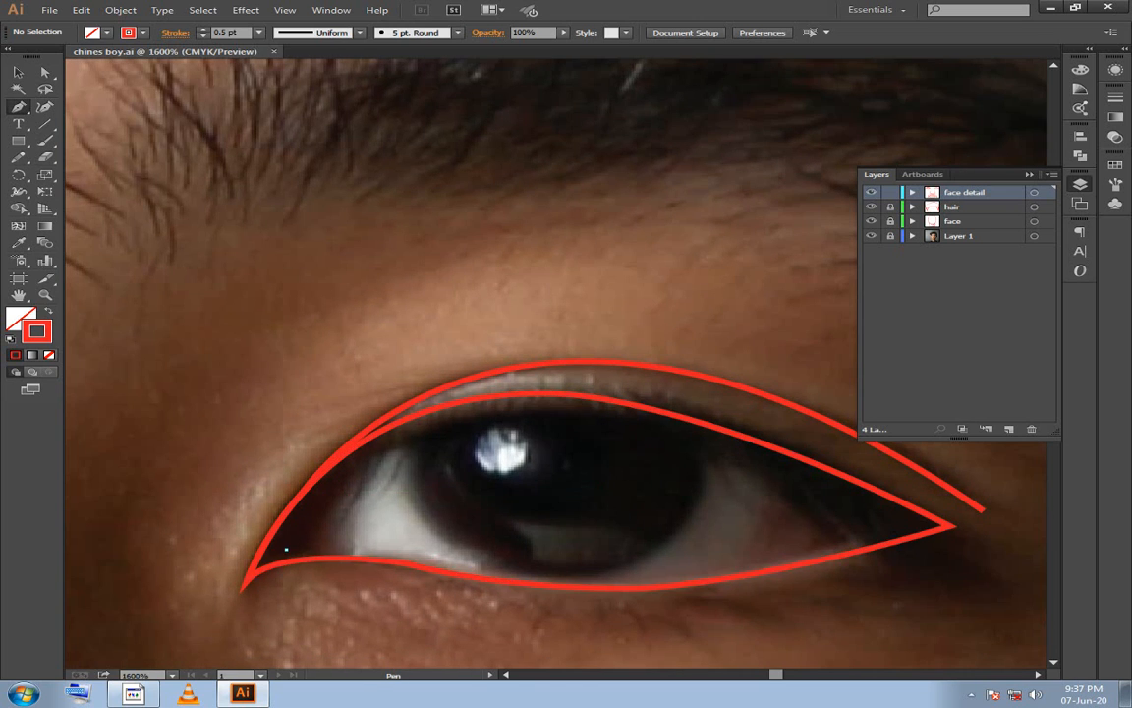
pyautogui.moveTo(288, 548); pyautogui.dragTo(587, 460)
pyautogui.scroll(-1, 587, 460)
pyautogui.scroll(-1, 588, 450)
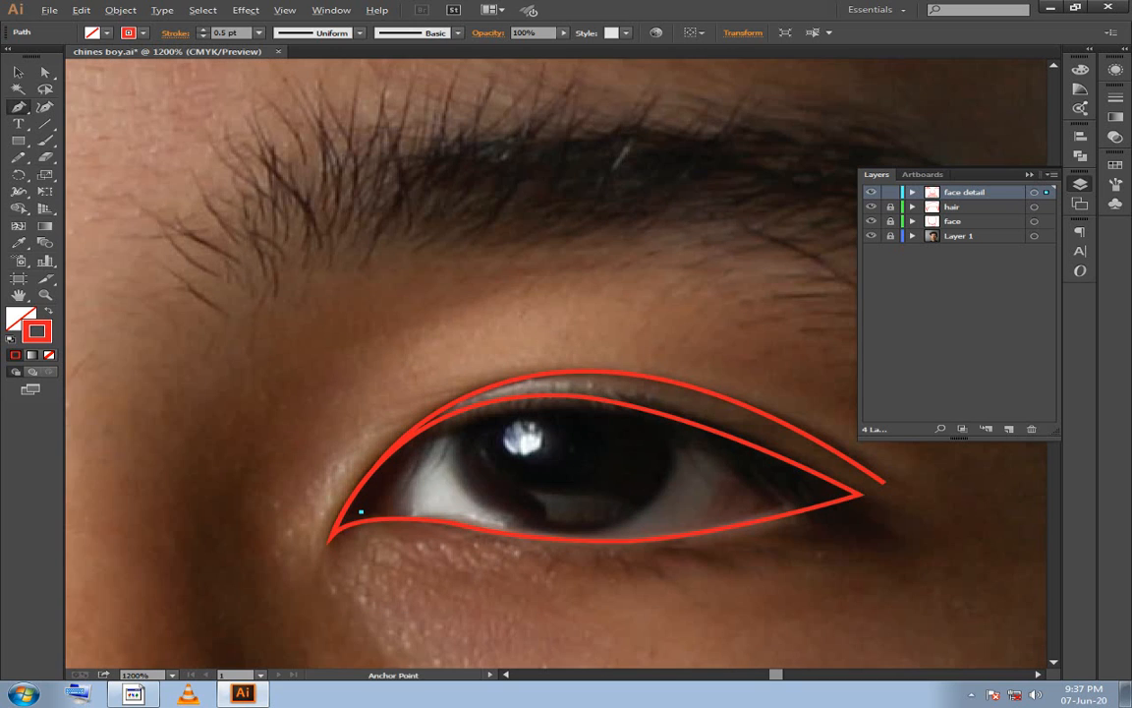
pyautogui.scroll(-1, 589, 455)
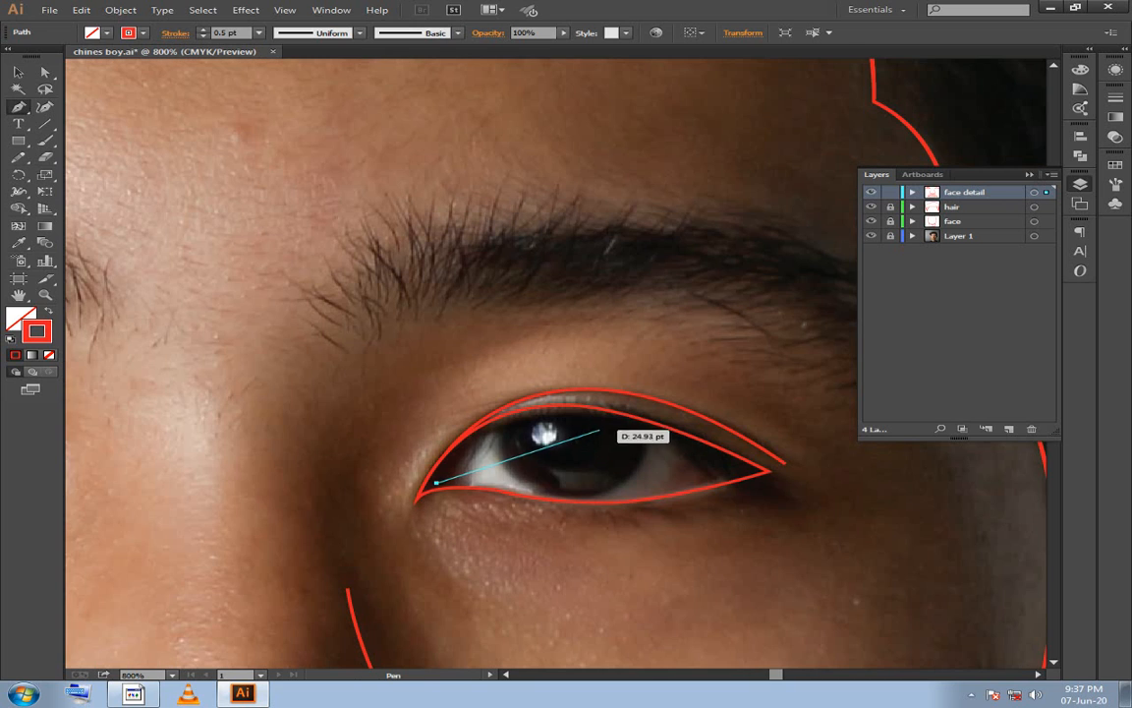
pyautogui.moveTo(607, 417); pyautogui.dragTo(737, 443)
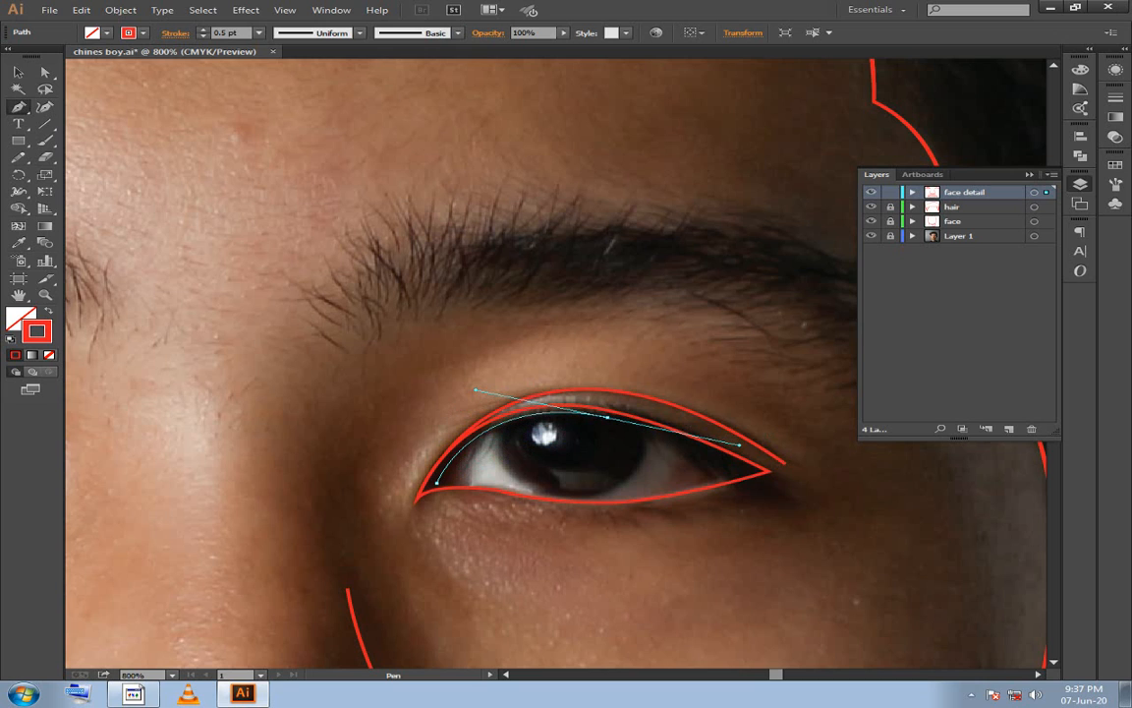
pyautogui.hotkey('ctrl', 'z')
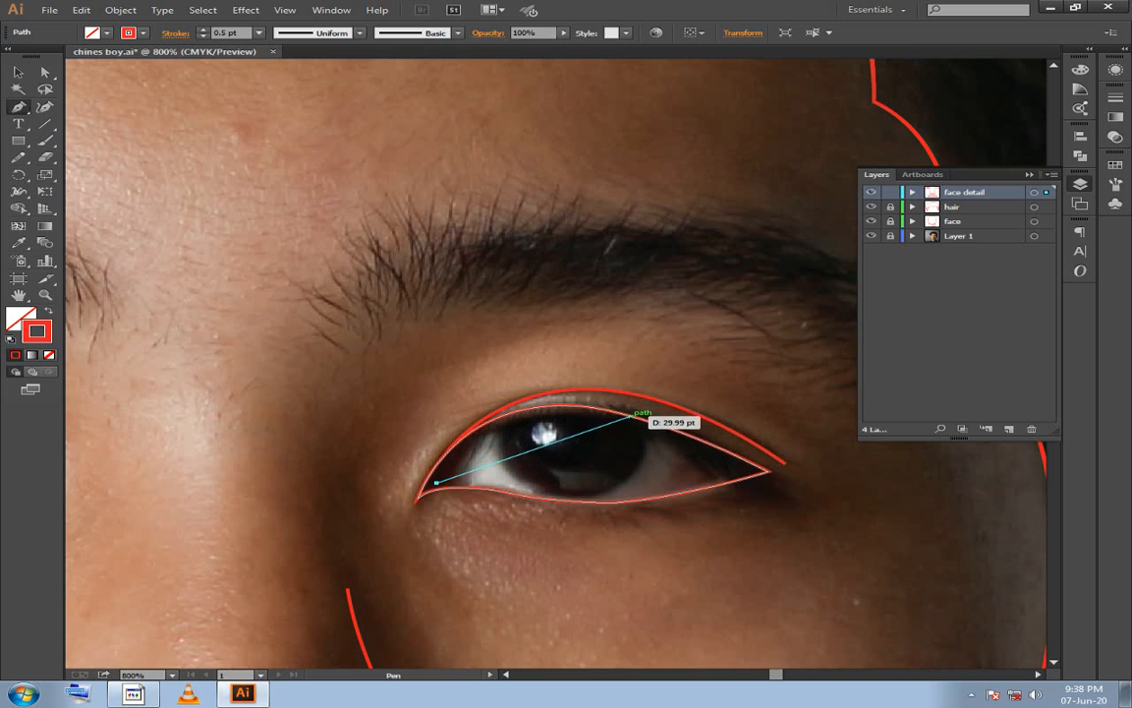
pyautogui.moveTo(634, 417); pyautogui.dragTo(792, 449)
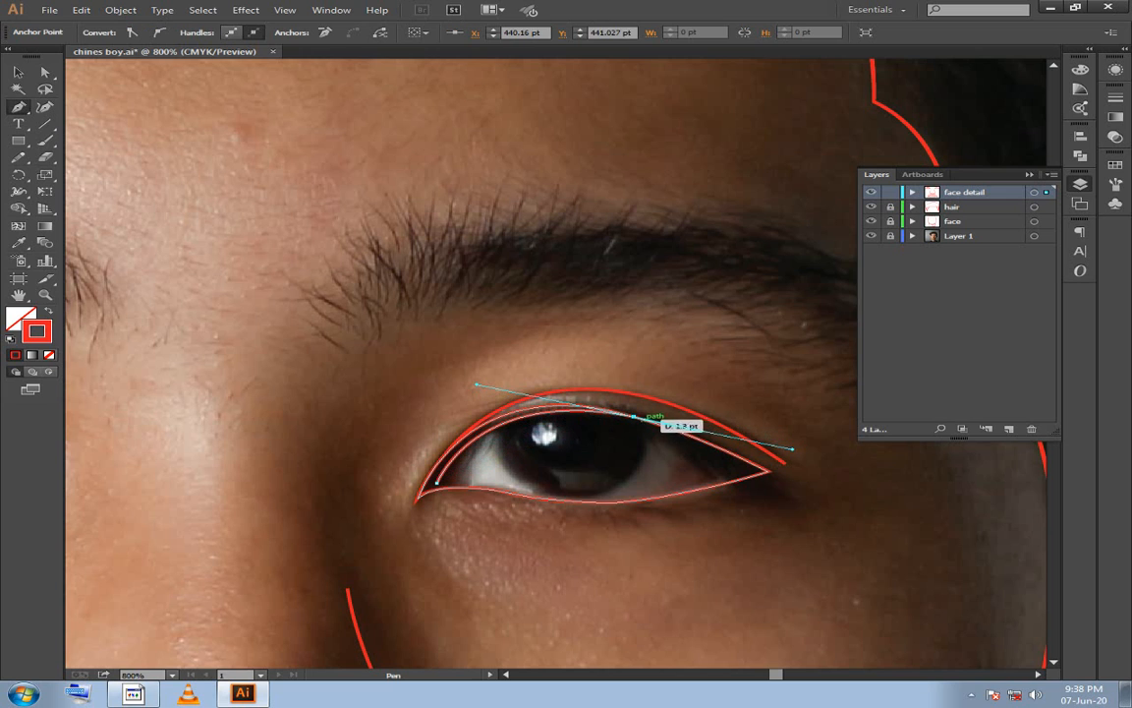
# Extend the inner outline to a sharp point near the right eye's outer corner and curve it back to the middle of the lower lid.
pyautogui.moveTo(634, 416); pyautogui.dragTo(746, 488)
pyautogui.hotkey('ctrl', 'z')
pyautogui.moveTo(610, 502); pyautogui.dragTo(523, 506)
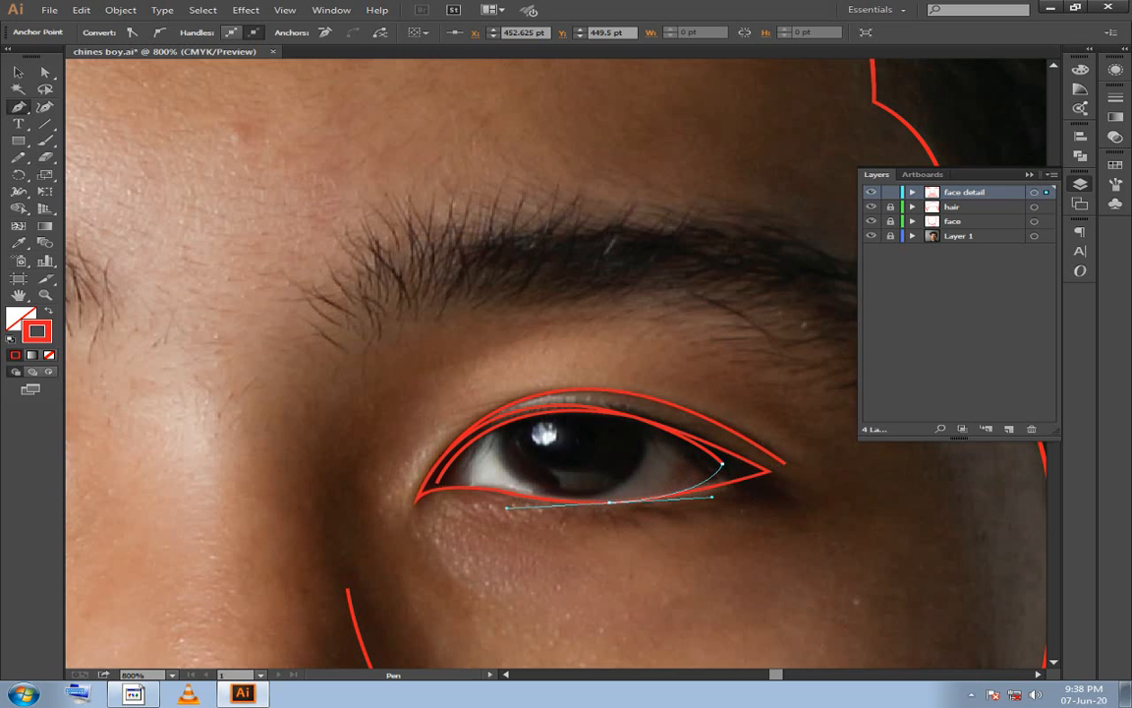
pyautogui.moveTo(424, 489); pyautogui.dragTo(521, 499)
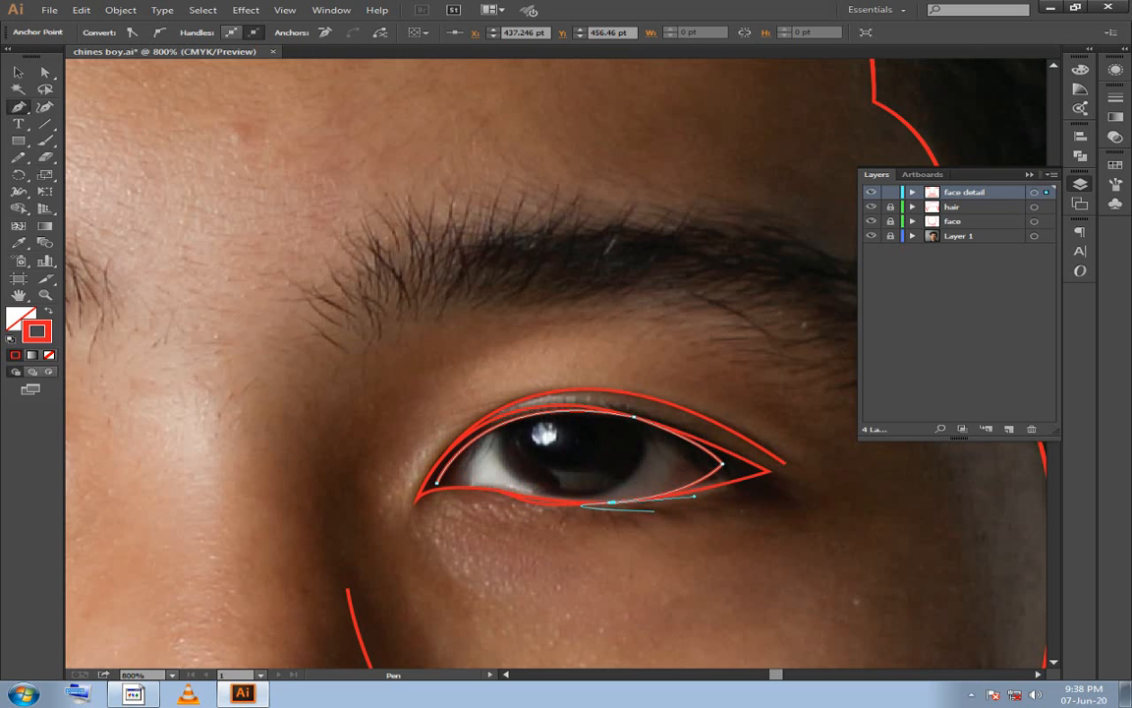
pyautogui.keyDown('ctrl'); pyautogui.click(610, 502); pyautogui.keyUp('ctrl')
pyautogui.click(609, 502)
# Trace the rest of the inner outline along the lower lid, close it at the right eye's inner corner and deselect it.
pyautogui.moveTo(496, 490); pyautogui.dragTo(580, 540)
pyautogui.hotkey('ctrl', '=')
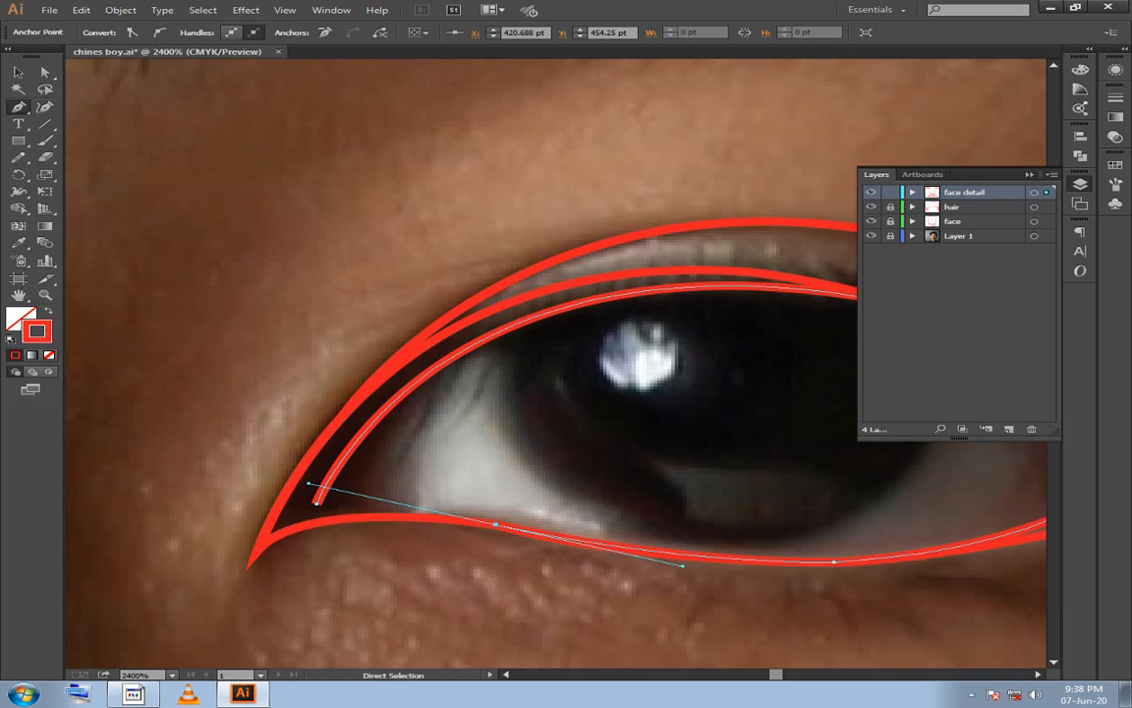
pyautogui.hotkey('ctrl', 'z')
pyautogui.moveTo(496, 523); pyautogui.dragTo(696, 570)
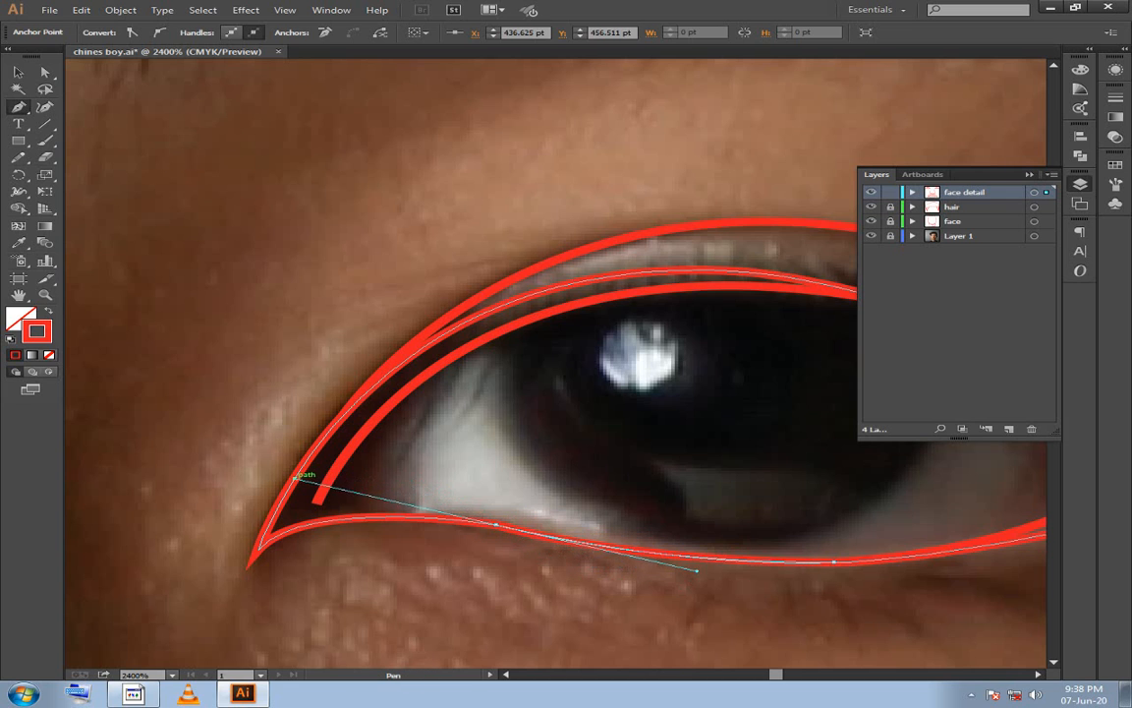
pyautogui.moveTo(316, 500); pyautogui.dragTo(330, 479)
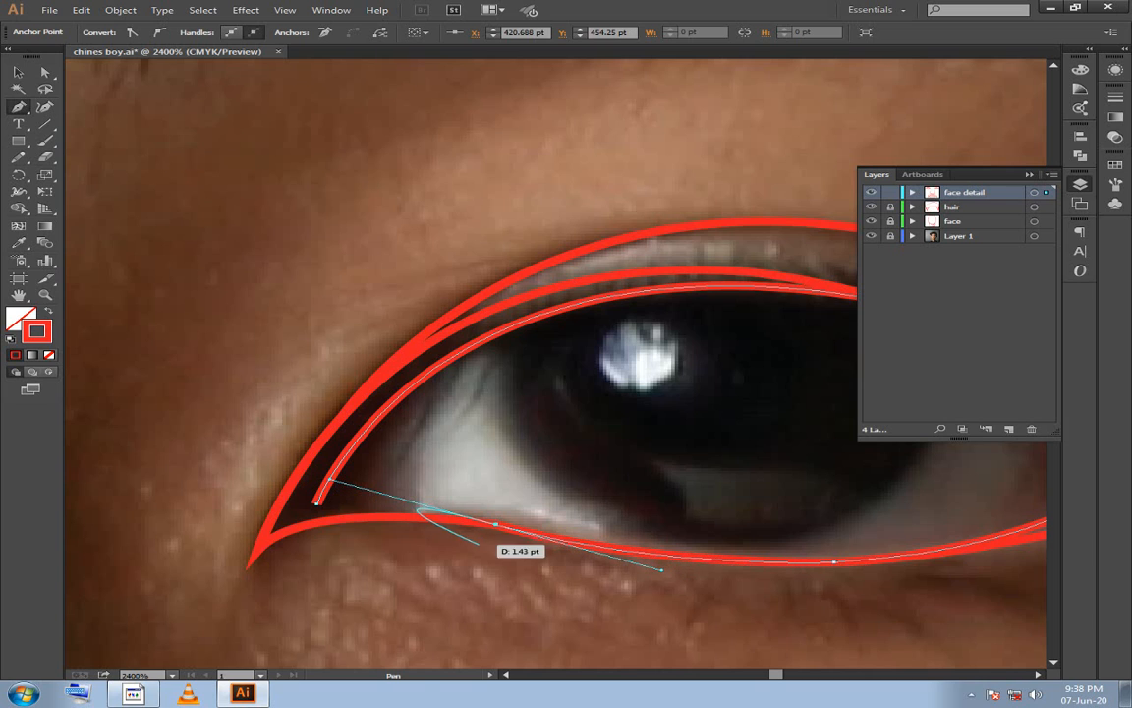
pyautogui.moveTo(482, 538); pyautogui.dragTo(377, 515)
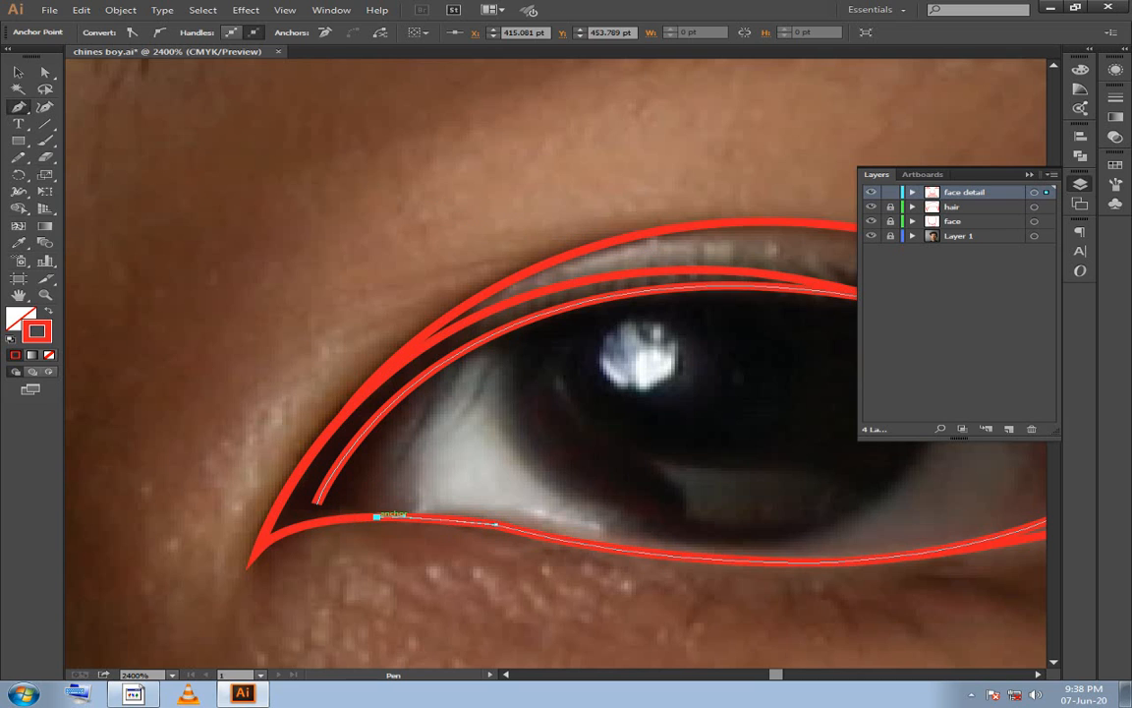
pyautogui.click(316, 503)
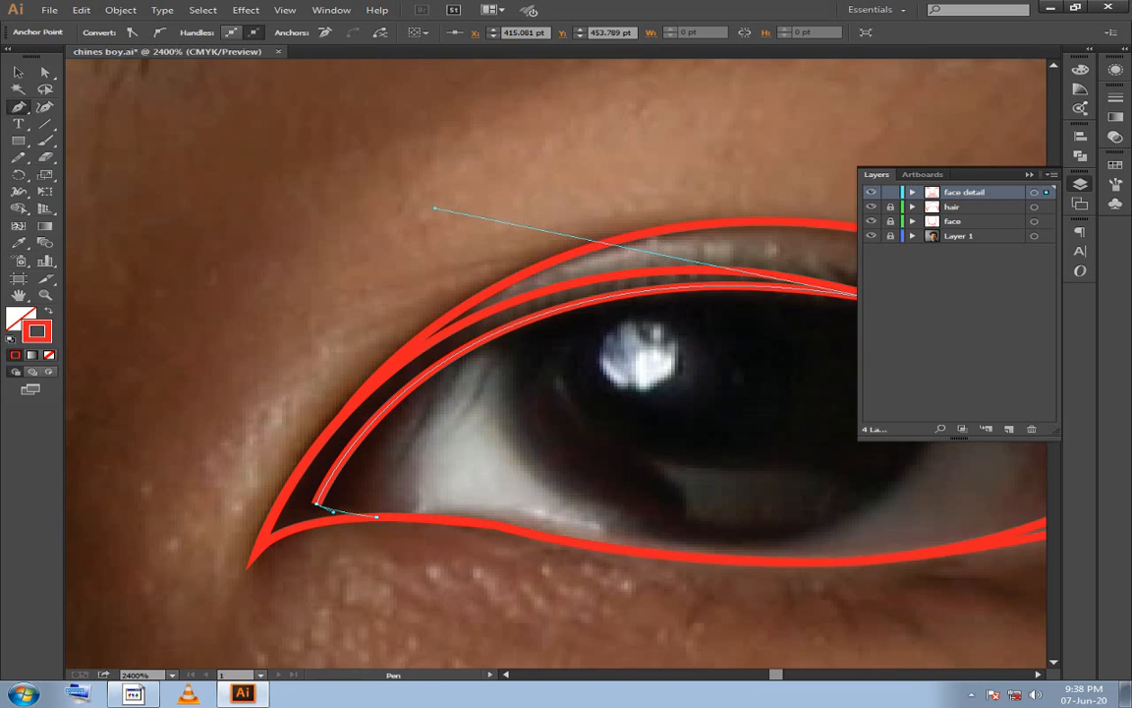
pyautogui.hotkey('ctrl', 'shift', 'a')
pyautogui.moveTo(442, 443); pyautogui.dragTo(327, 371)
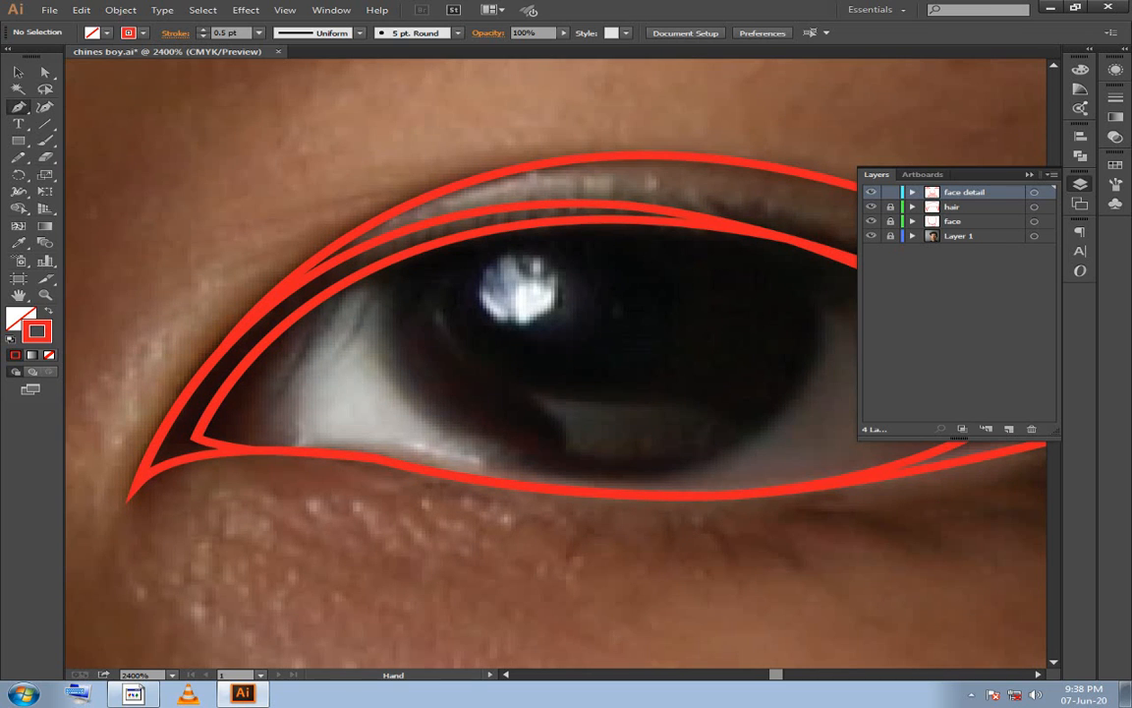
pyautogui.hotkey('ctrl', '-')
pyautogui.hotkey('ctrl', '-')
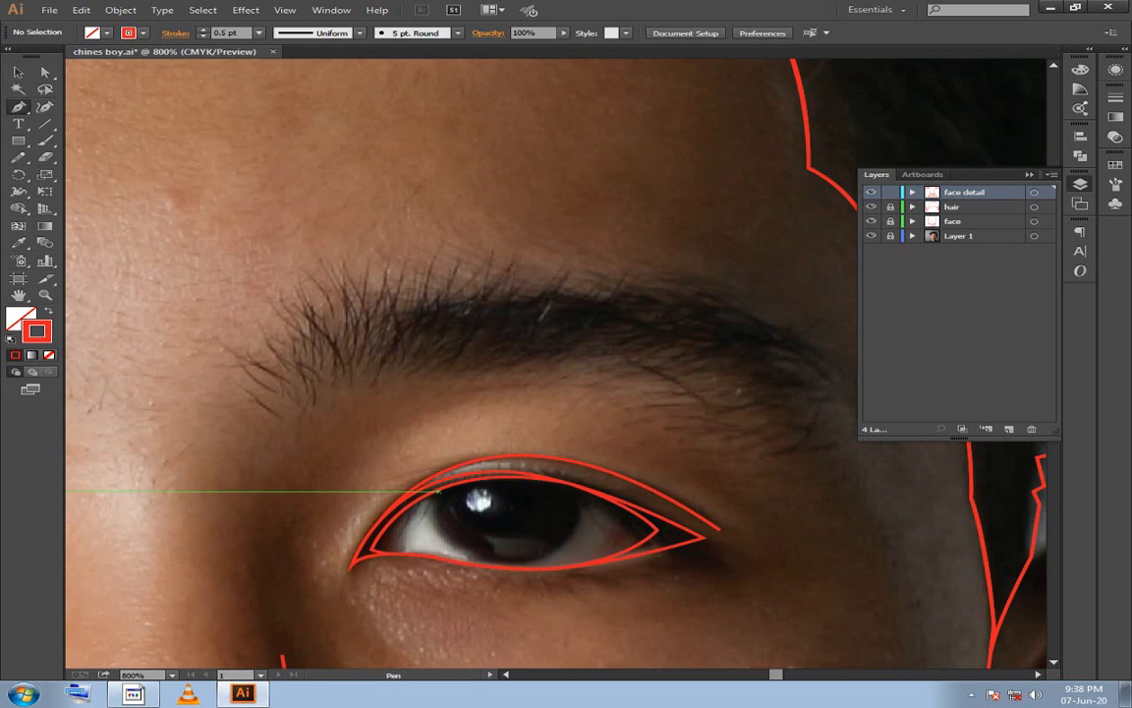
pyautogui.click(437, 488)
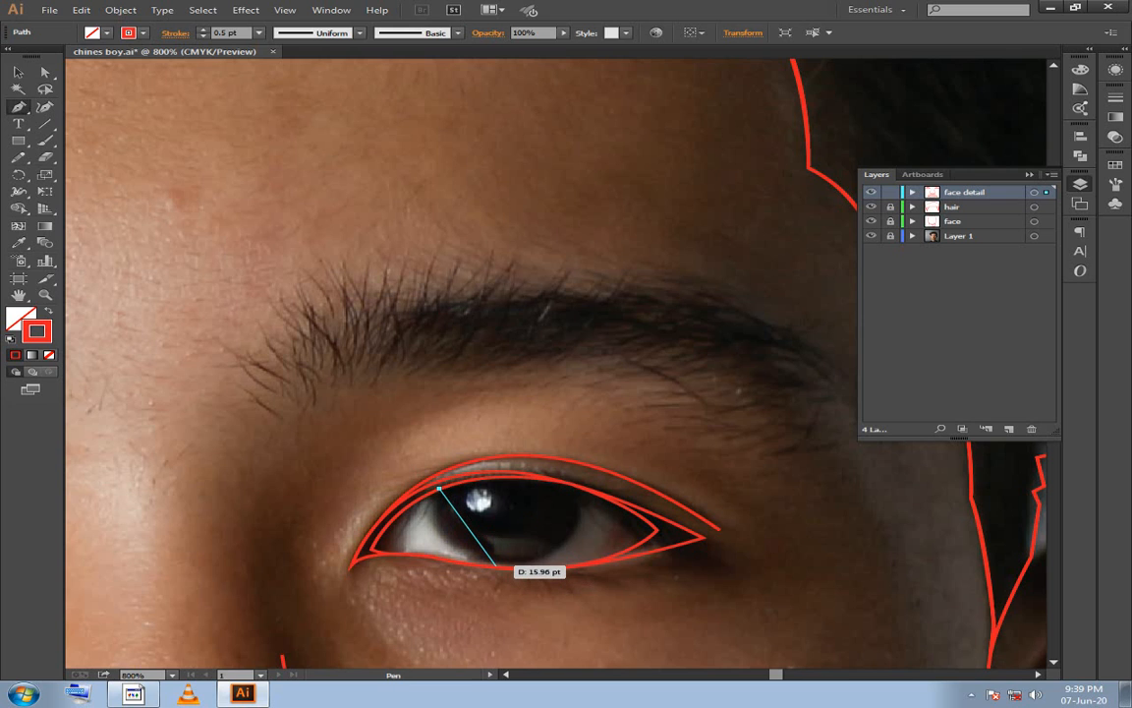
pyautogui.moveTo(491, 565); pyautogui.dragTo(570, 576)
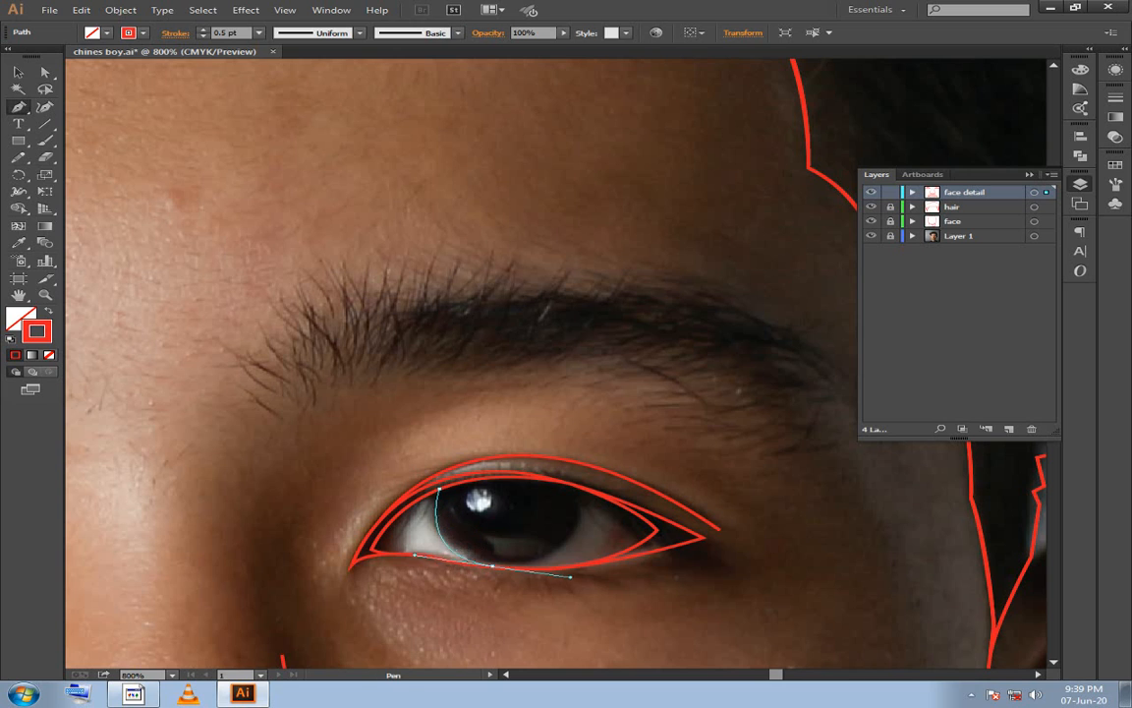
pyautogui.moveTo(437, 488); pyautogui.dragTo(501, 462)
pyautogui.keyDown('ctrl'); pyautogui.click(406, 441); pyautogui.keyUp('ctrl')
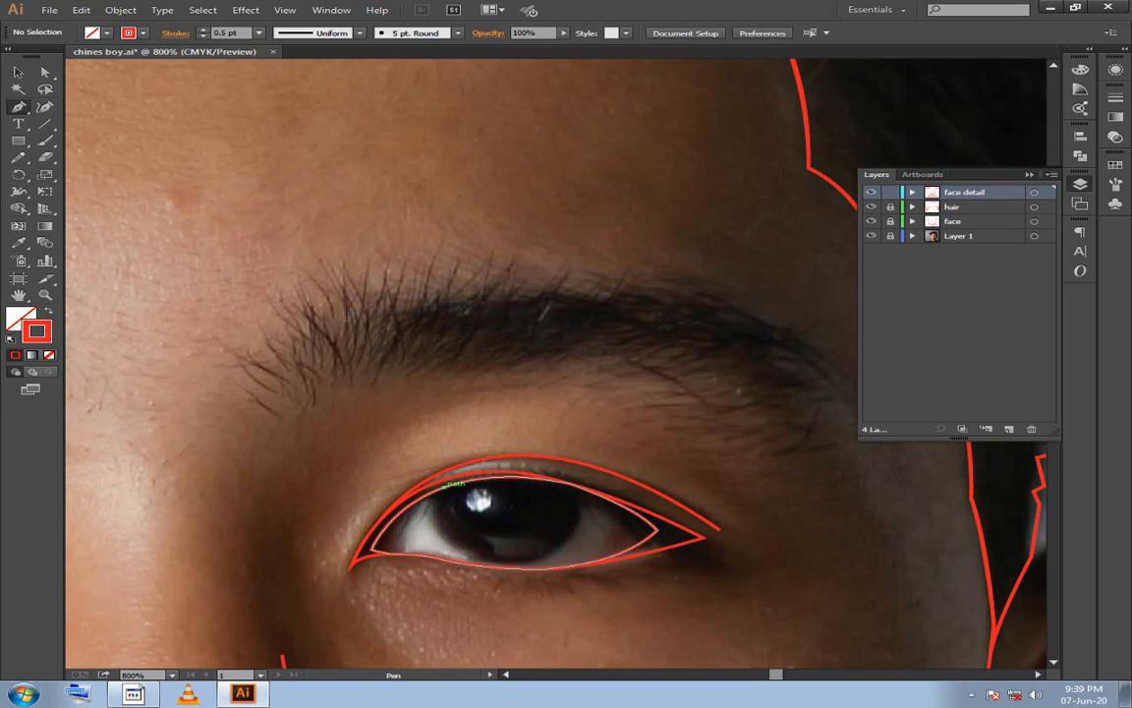
# Start the right eye's iris outline at the upper lid and curve it down the iris's inner side to the lower lid.
pyautogui.click(444, 486)
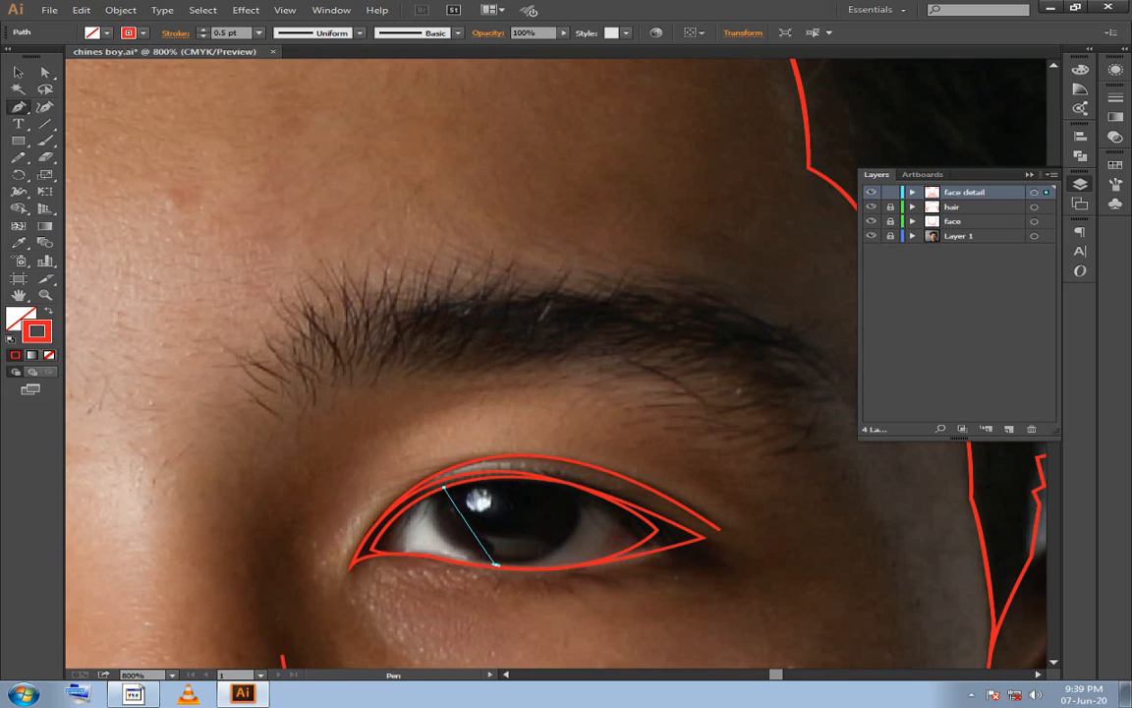
pyautogui.moveTo(495, 565); pyautogui.dragTo(575, 576)
pyautogui.moveTo(494, 565); pyautogui.dragTo(521, 439)
pyautogui.moveTo(572, 543); pyautogui.dragTo(599, 489)
pyautogui.hotkey('ctrl', 'z')
pyautogui.moveTo(494, 565); pyautogui.dragTo(570, 580)
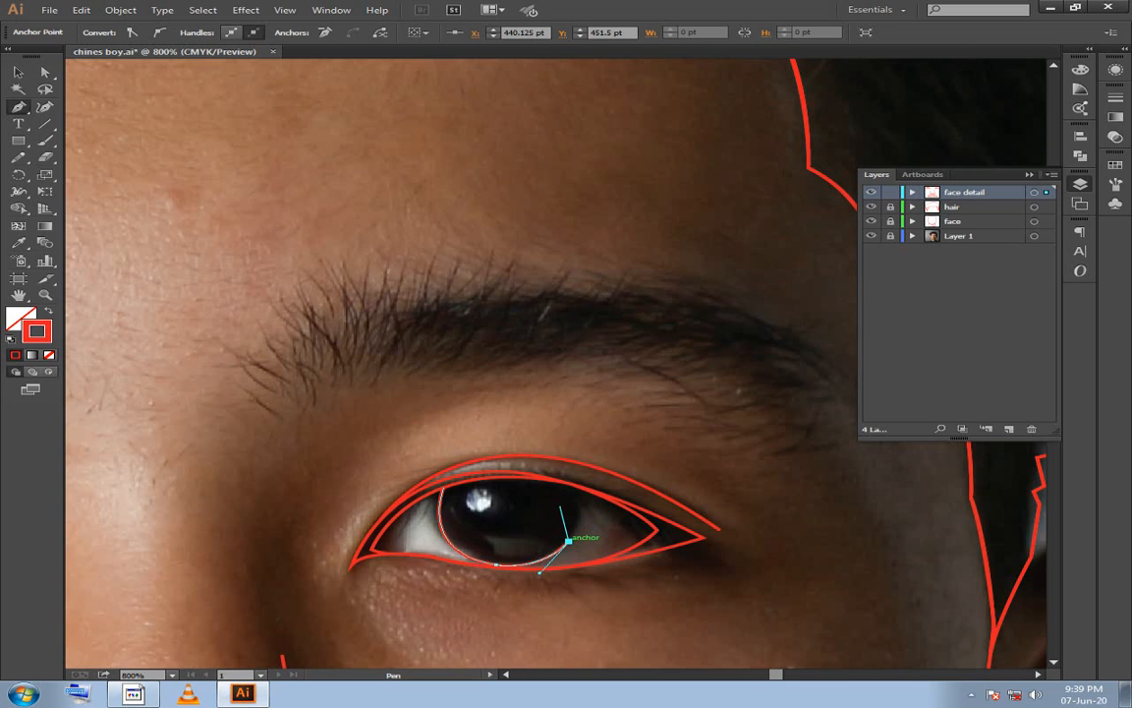
# Trace the iris's outer side up to the upper lid, close the outline with a curve along the lid and deselect it.
pyautogui.moveTo(569, 541); pyautogui.dragTo(491, 448)
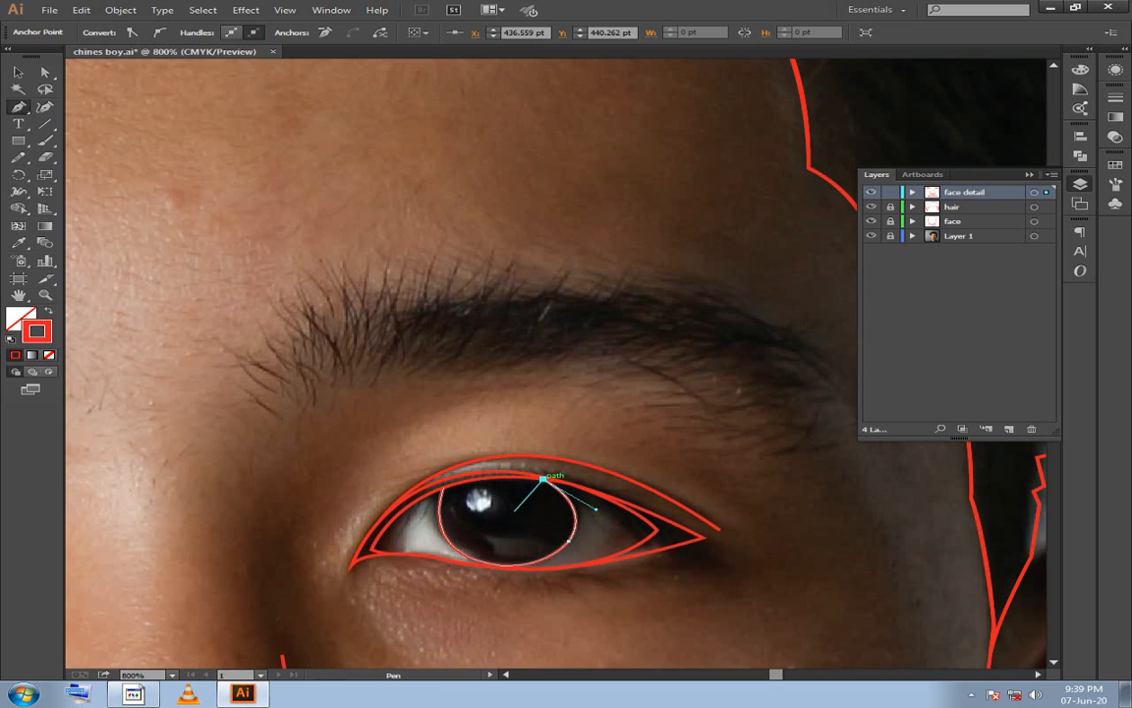
pyautogui.moveTo(543, 479); pyautogui.dragTo(497, 492)
pyautogui.hotkey('ctrl', '+')
pyautogui.hotkey('ctrl', '+')
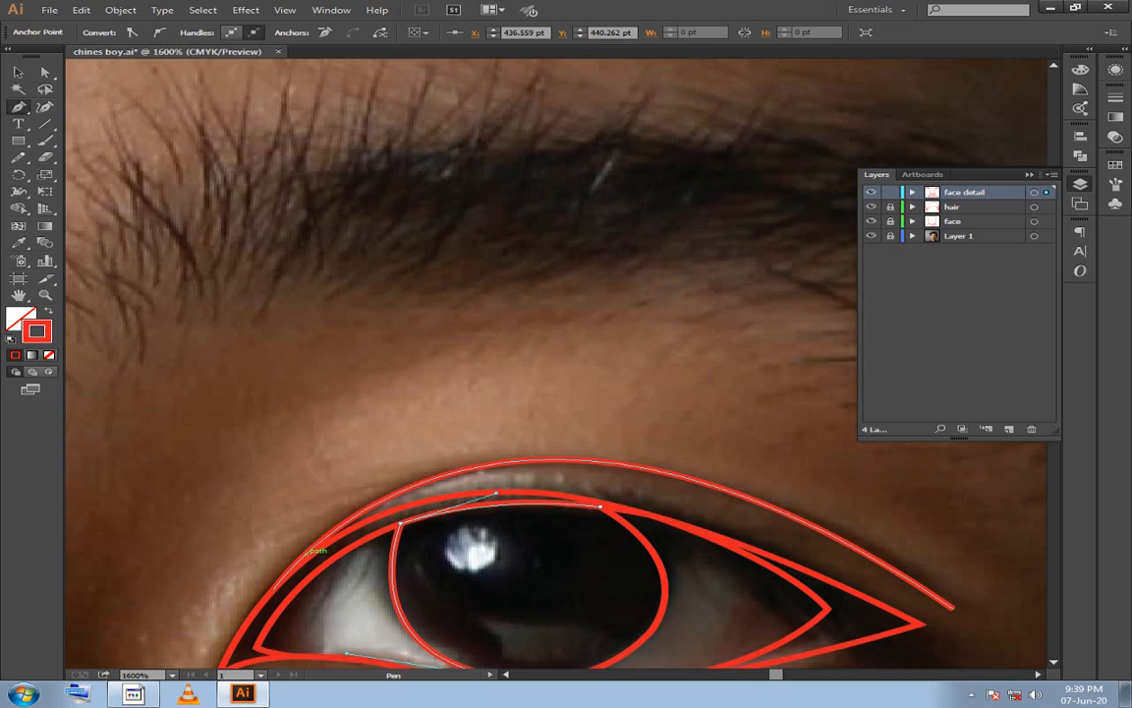
pyautogui.keyDown('ctrl'); pyautogui.click(727, 422); pyautogui.keyUp('ctrl')
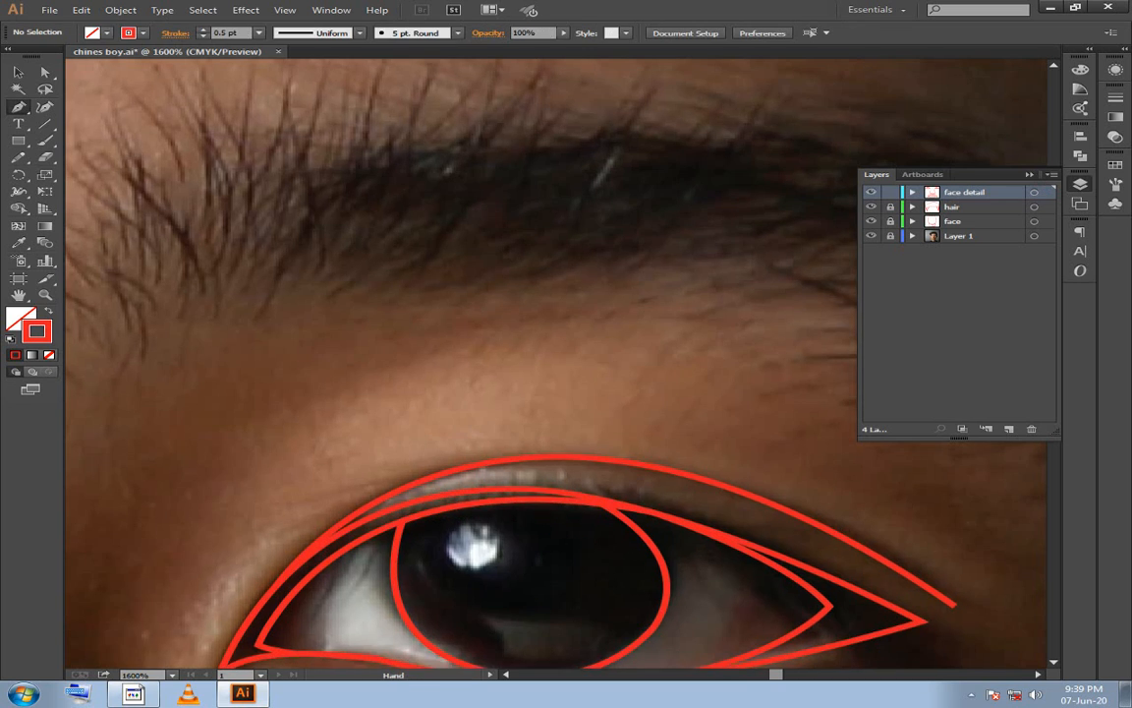
pyautogui.moveTo(727, 423); pyautogui.dragTo(696, 334)
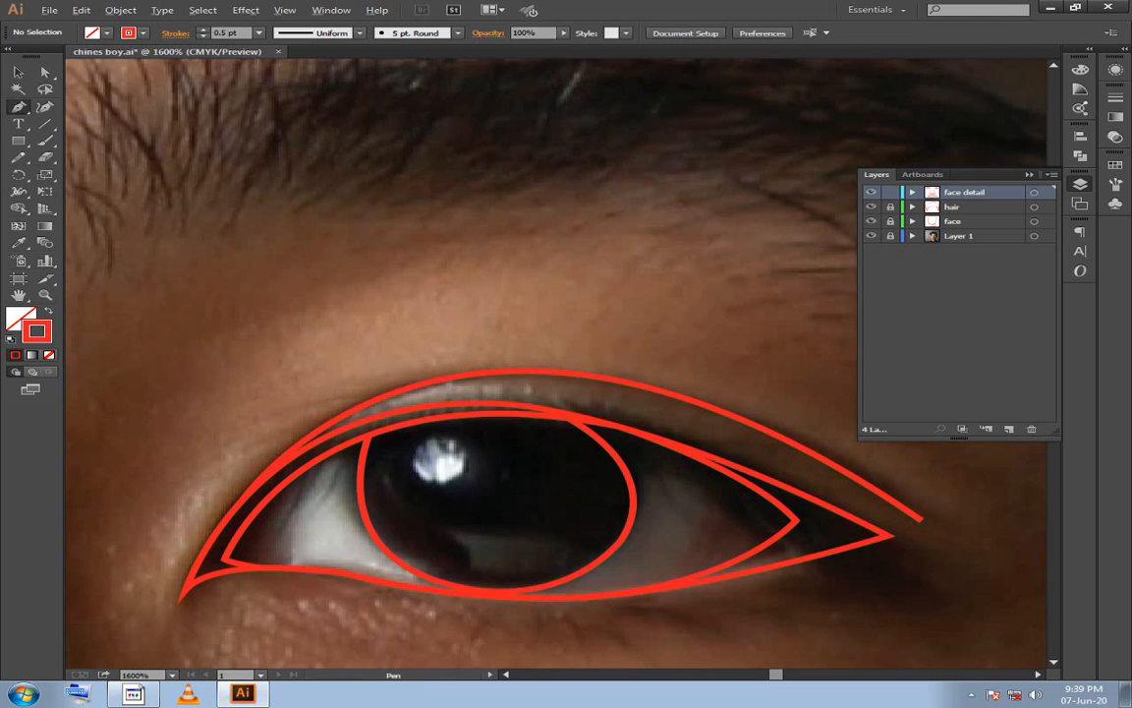
pyautogui.scroll(-3, 478, 320)
pyautogui.moveTo(581, 349); pyautogui.dragTo(749, 306)
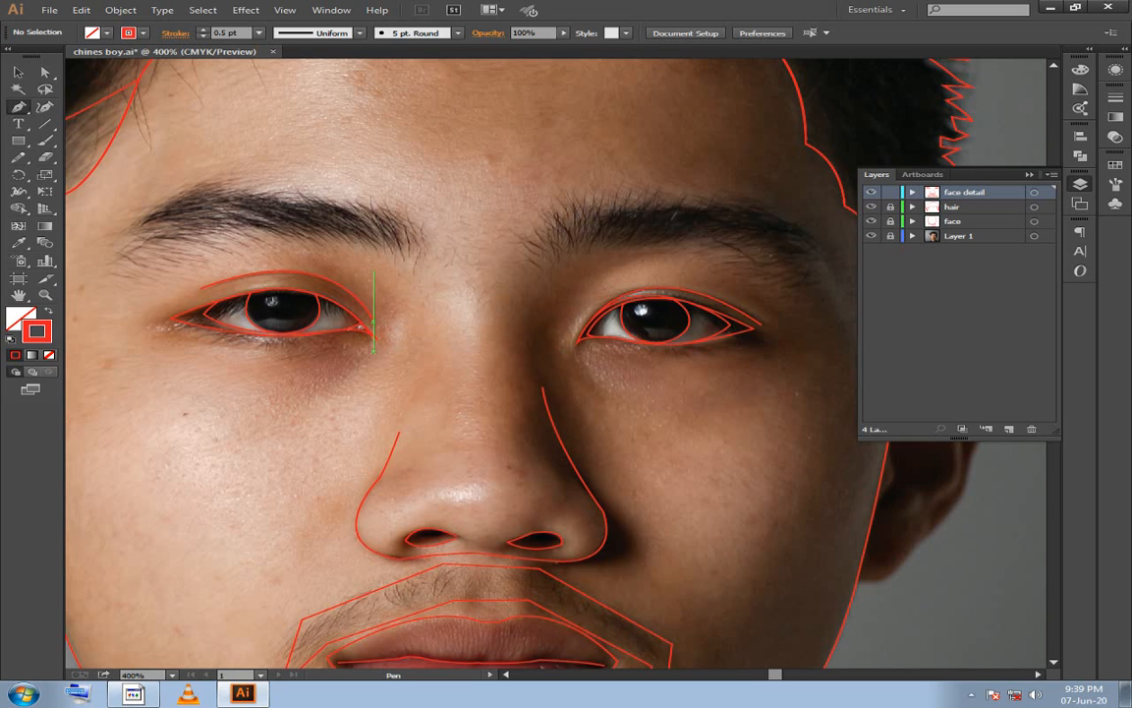
pyautogui.moveTo(666, 319); pyautogui.dragTo(570, 341)
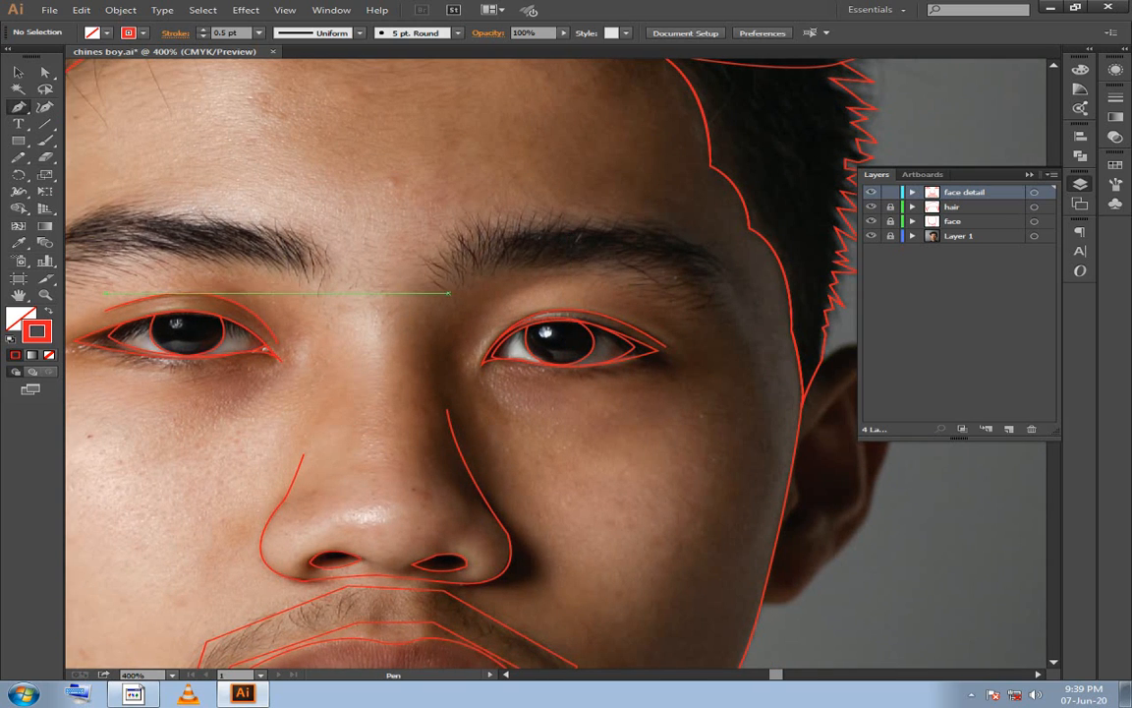
pyautogui.moveTo(448, 261); pyautogui.dragTo(724, 296)
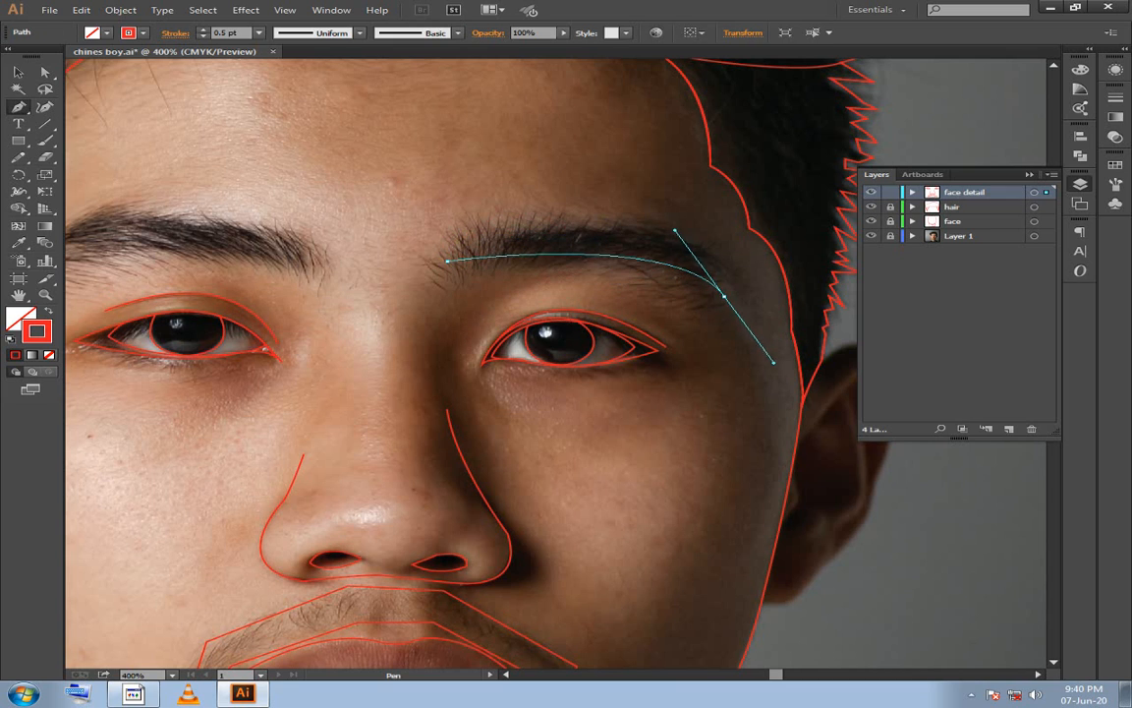
pyautogui.moveTo(644, 226); pyautogui.dragTo(774, 244)
pyautogui.hotkey('ctrl', 'z')
pyautogui.hotkey('ctrl', 'z')
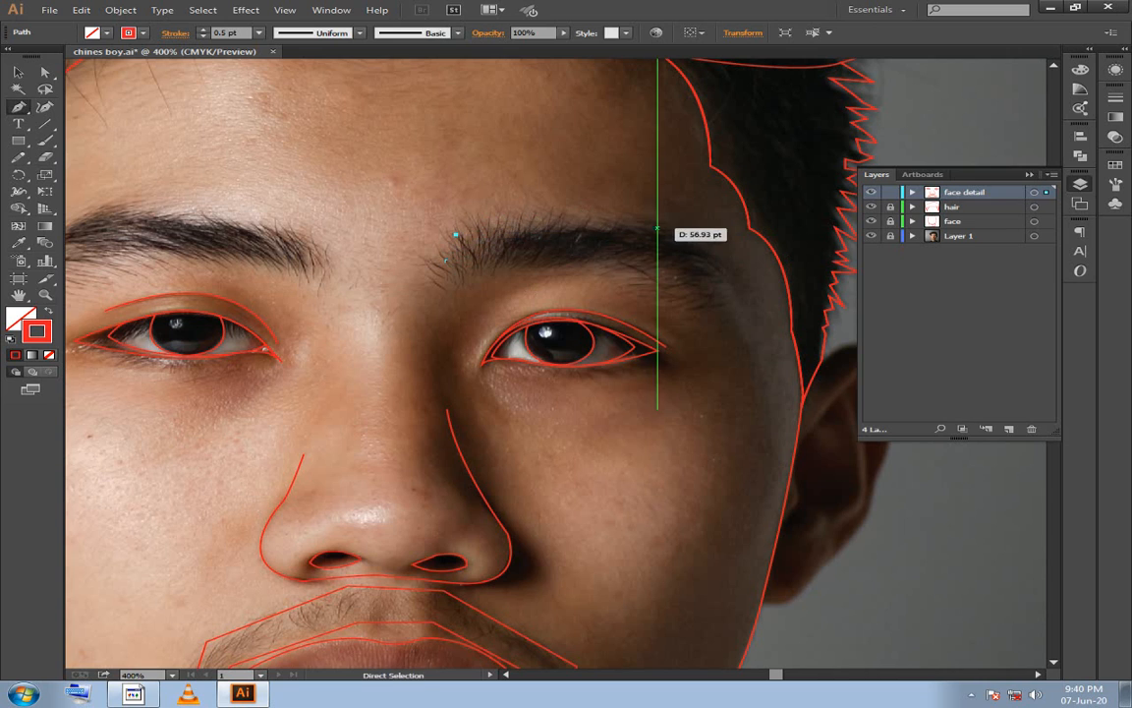
# Start the right eyebrow's outline at its inner end and curve it along the upper edge to near the tail.
pyautogui.click(457, 245)
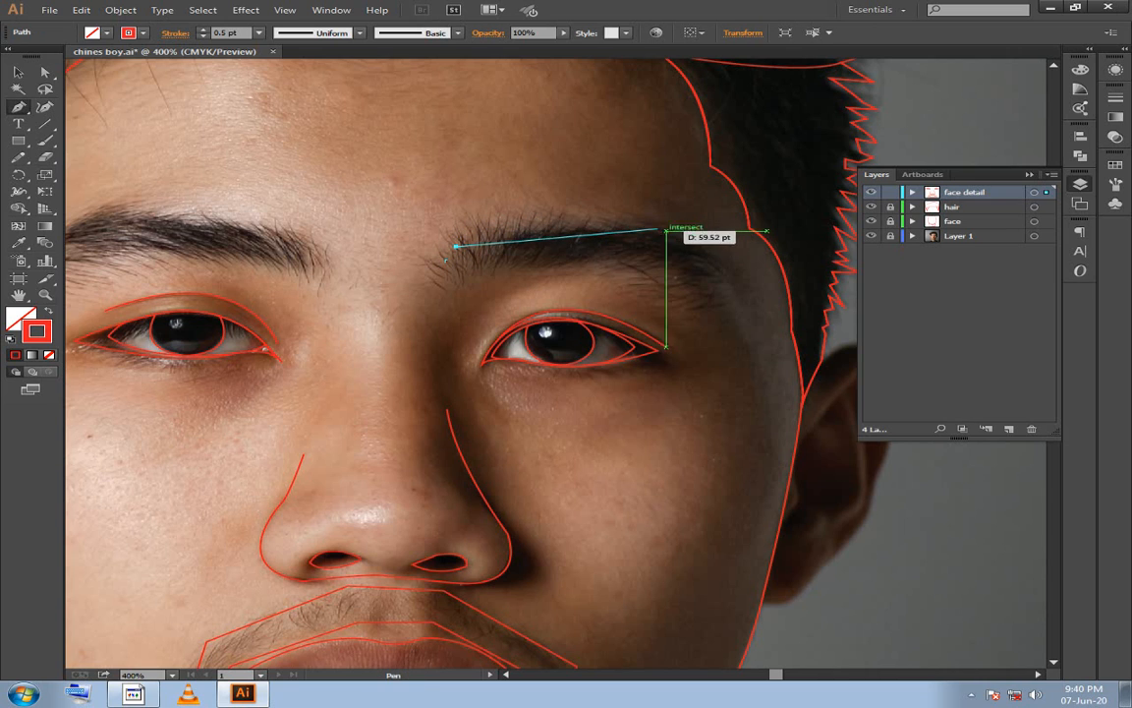
pyautogui.moveTo(656, 228); pyautogui.dragTo(783, 242)
pyautogui.hotkey('ctrl', 'z')
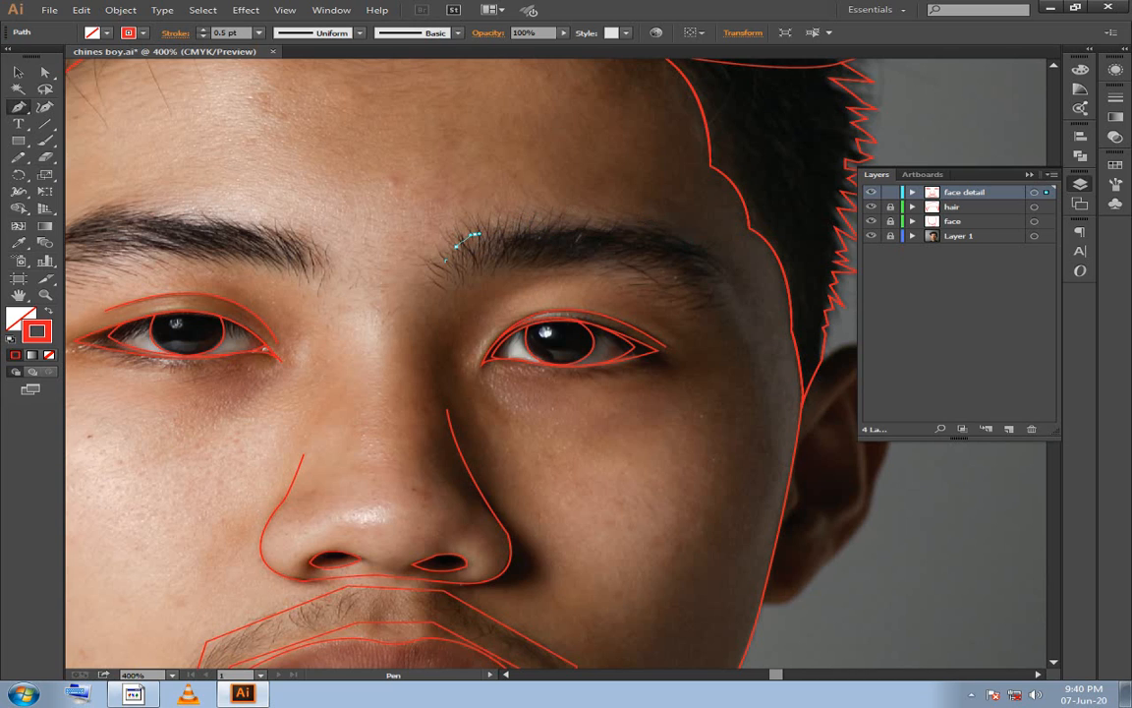
pyautogui.click(491, 223)
pyautogui.click(511, 220)
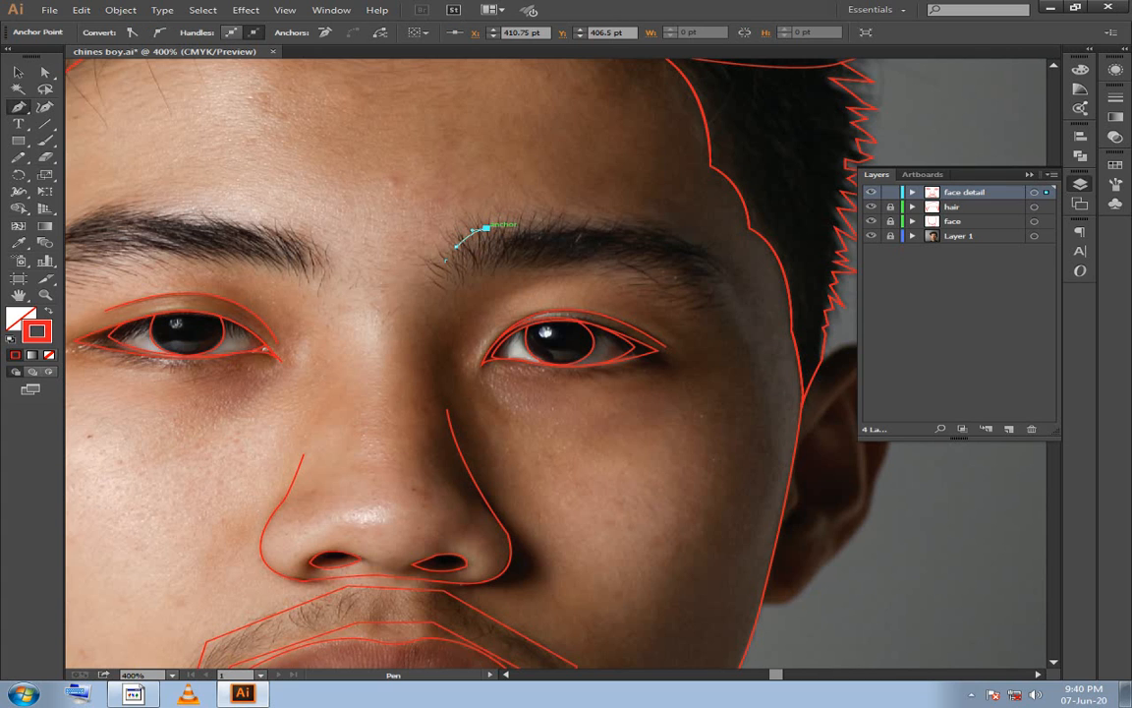
pyautogui.moveTo(688, 238); pyautogui.dragTo(797, 258)
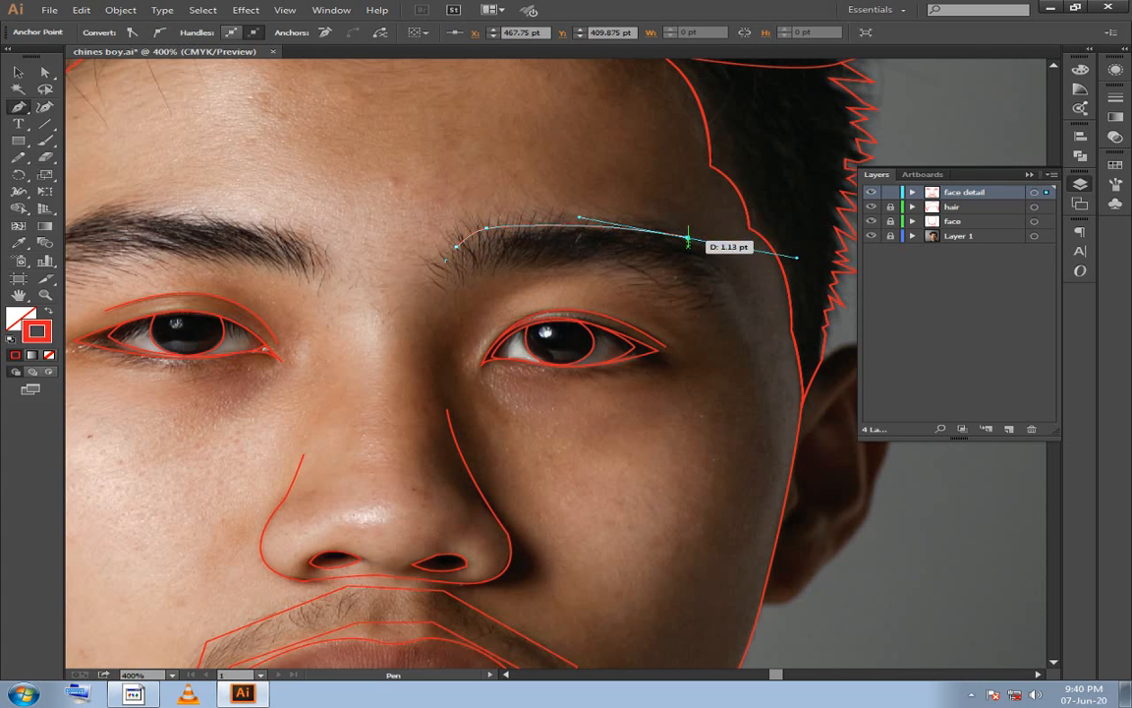
pyautogui.click(687, 241)
pyautogui.hotkey('ctrl', 'z')
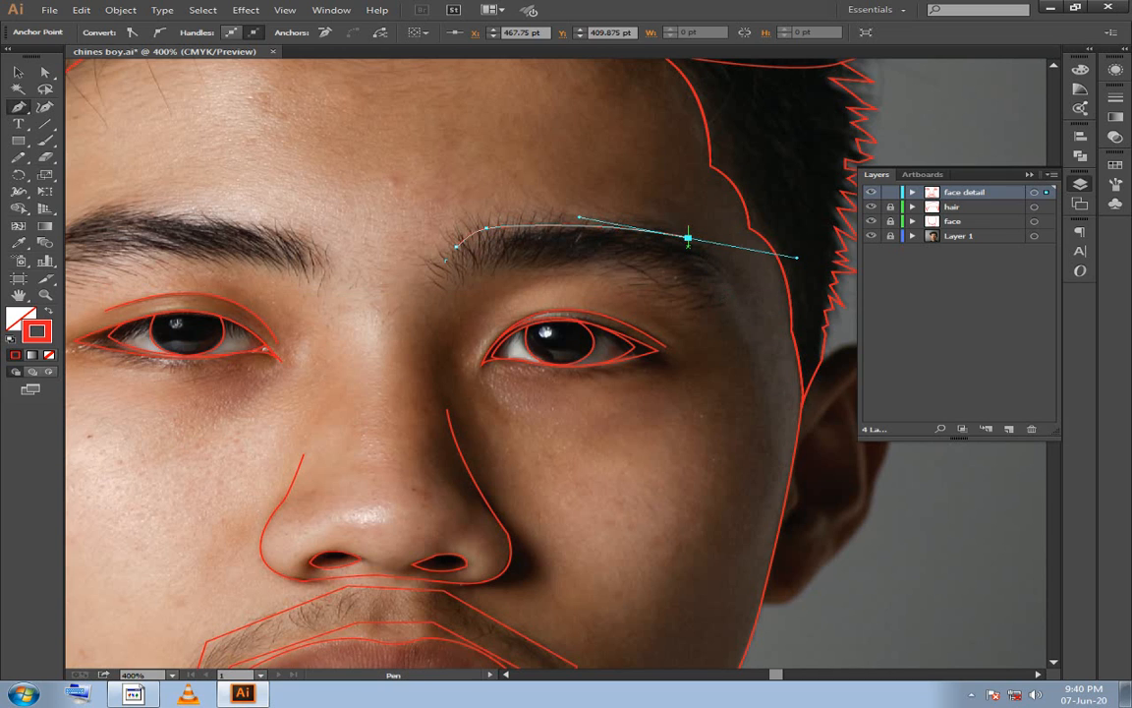
# Trace the right eyebrow's outline around the tail and back along the lower edge, close it at the inner end, deselect it and save.
pyautogui.moveTo(721, 306); pyautogui.dragTo(718, 340)
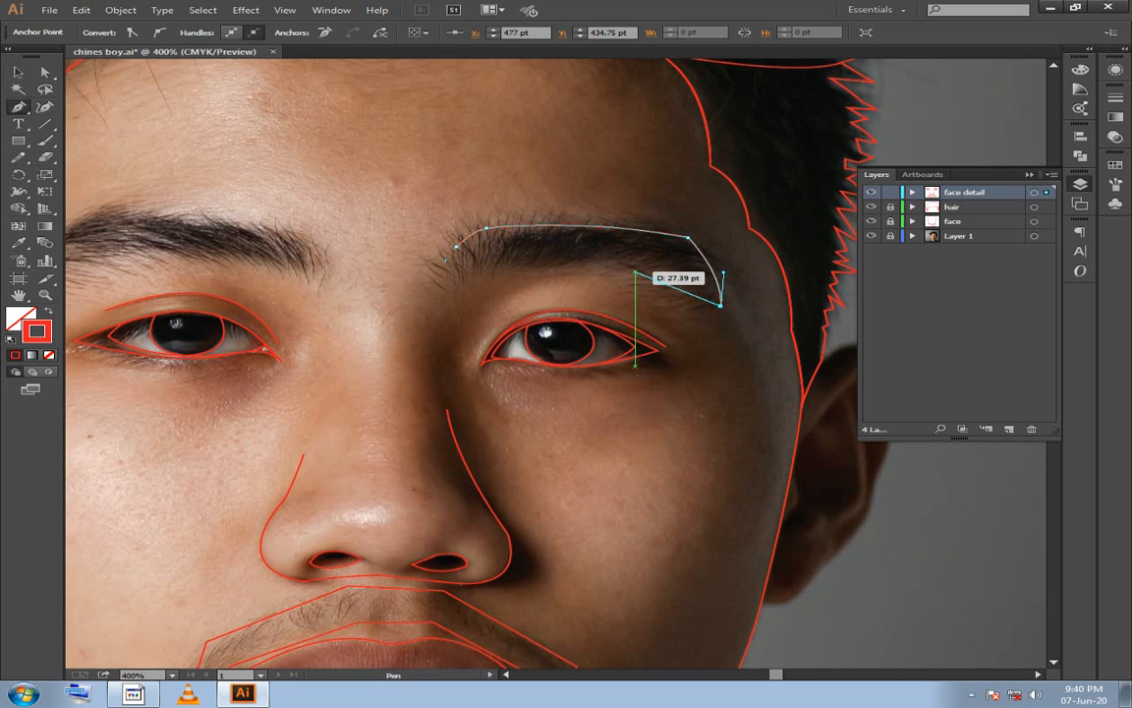
pyautogui.moveTo(635, 270); pyautogui.dragTo(593, 261)
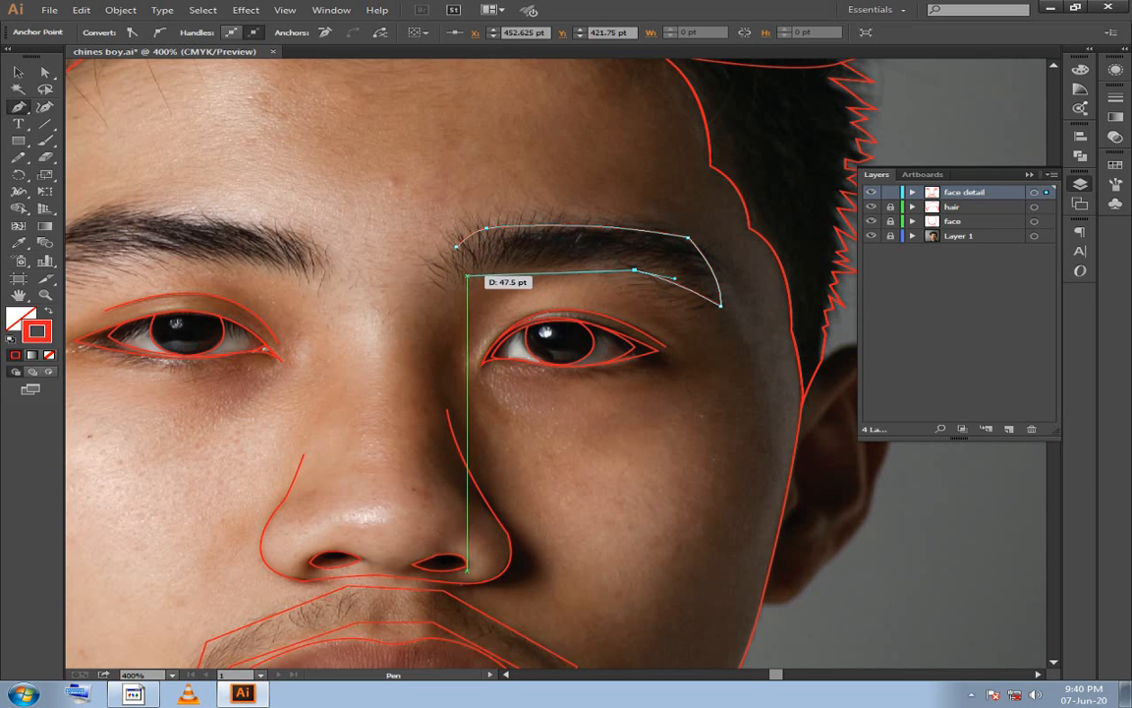
pyautogui.moveTo(462, 273); pyautogui.dragTo(379, 309)
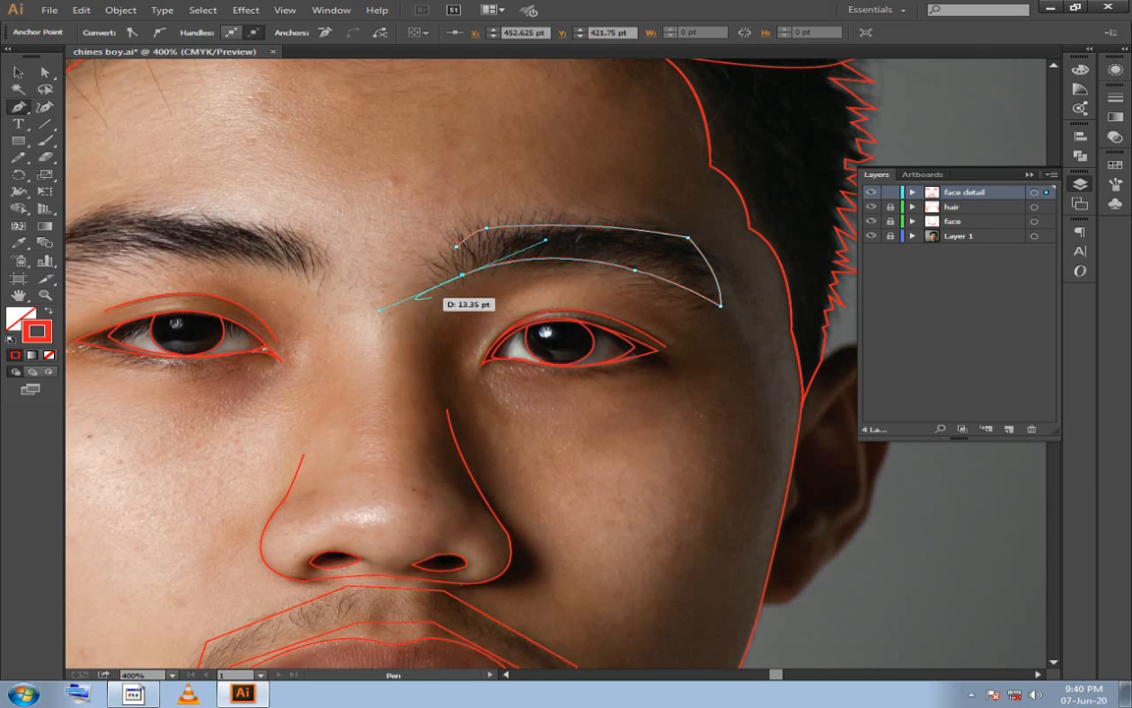
pyautogui.click(462, 275)
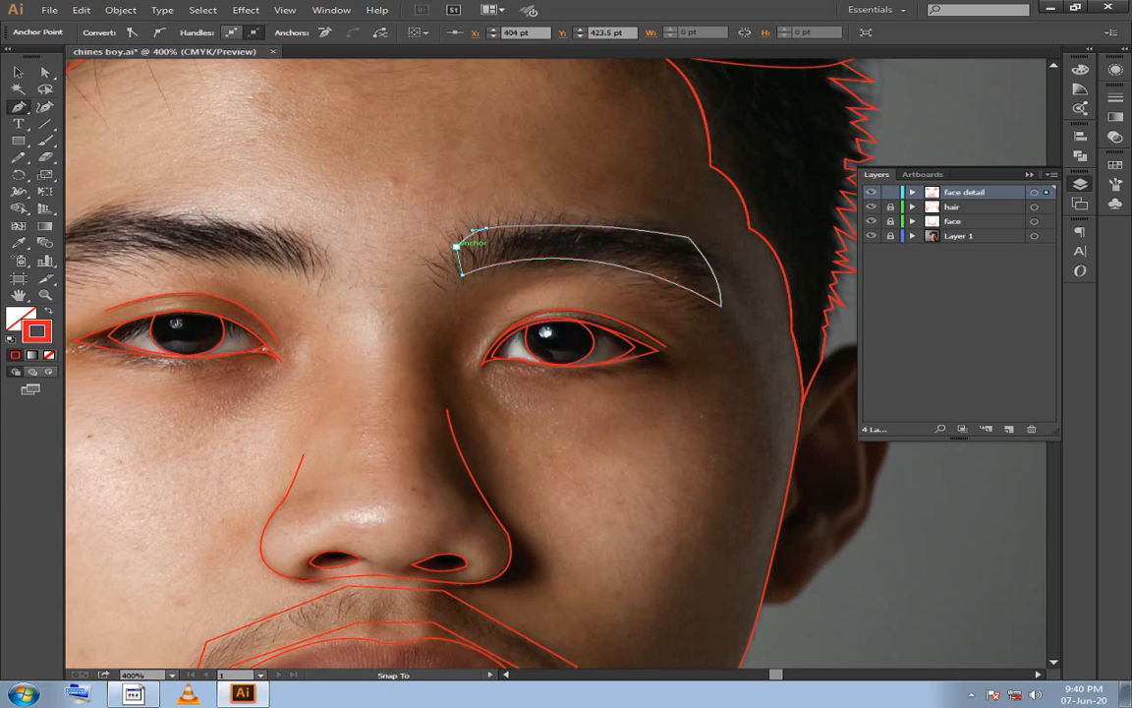
pyautogui.moveTo(457, 248); pyautogui.dragTo(367, 233)
pyautogui.keyDown('ctrl'); pyautogui.click(472, 250); pyautogui.keyUp('ctrl')
pyautogui.hotkey('ctrl', 's')
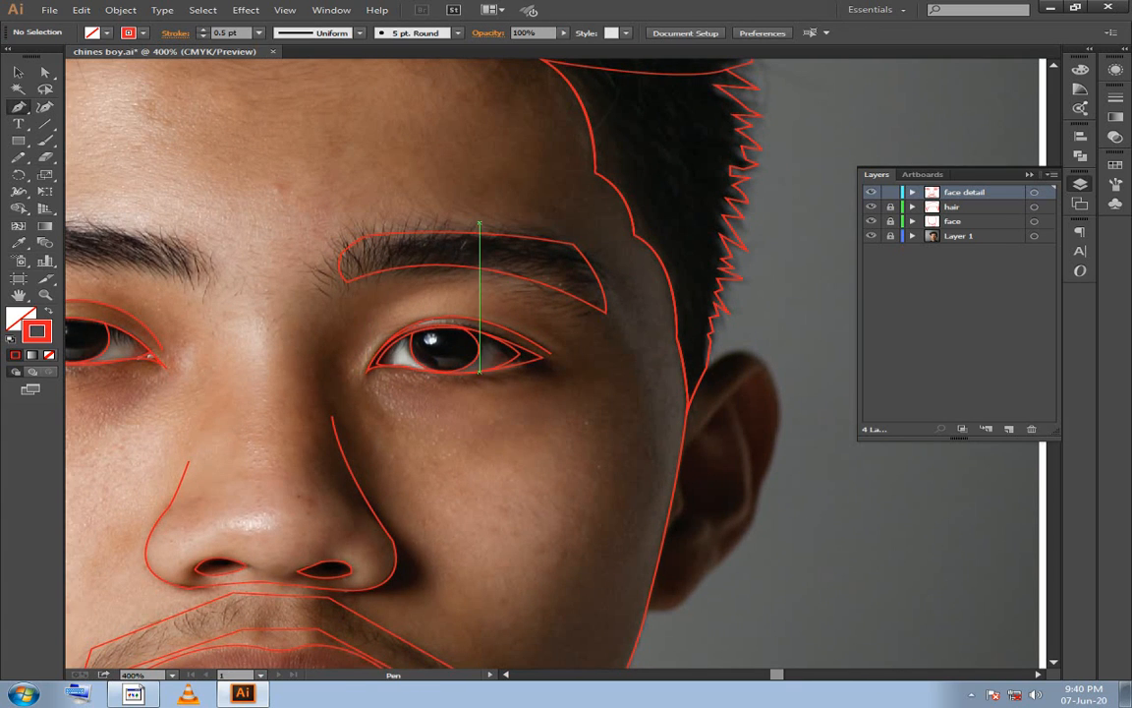
# Shift the right eyebrow's upper outer anchor slightly inward with Direct Selection and round the curve running to the tail.
pyautogui.click(45, 73)
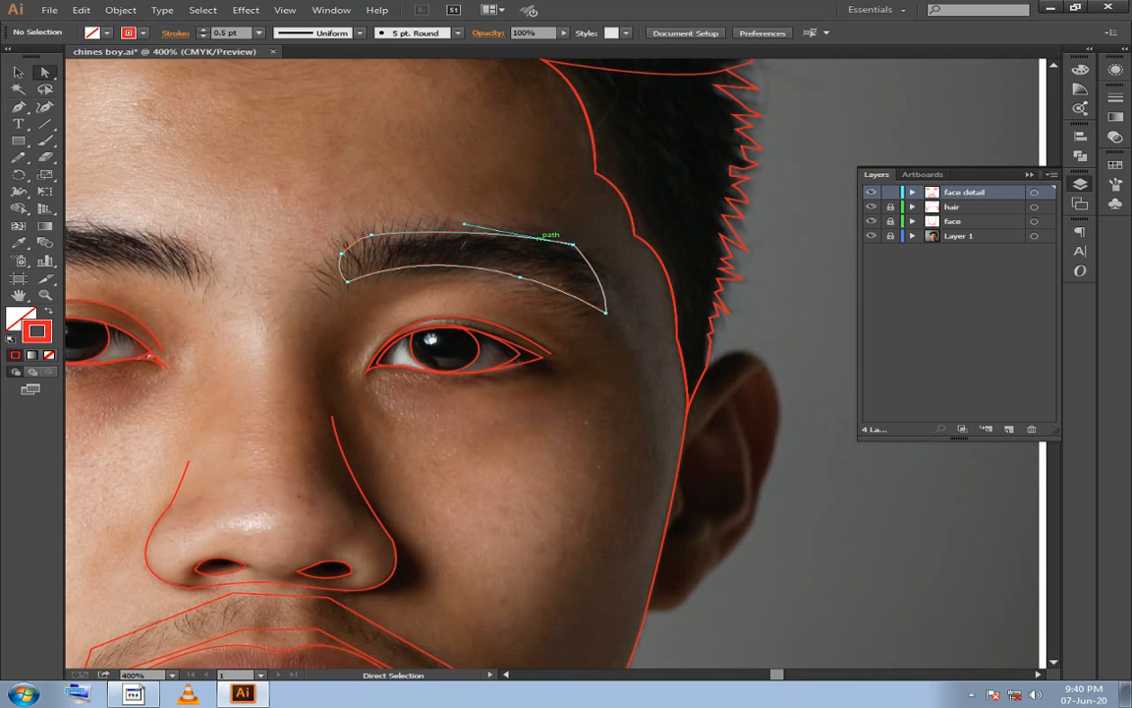
pyautogui.moveTo(573, 243); pyautogui.dragTo(560, 242)
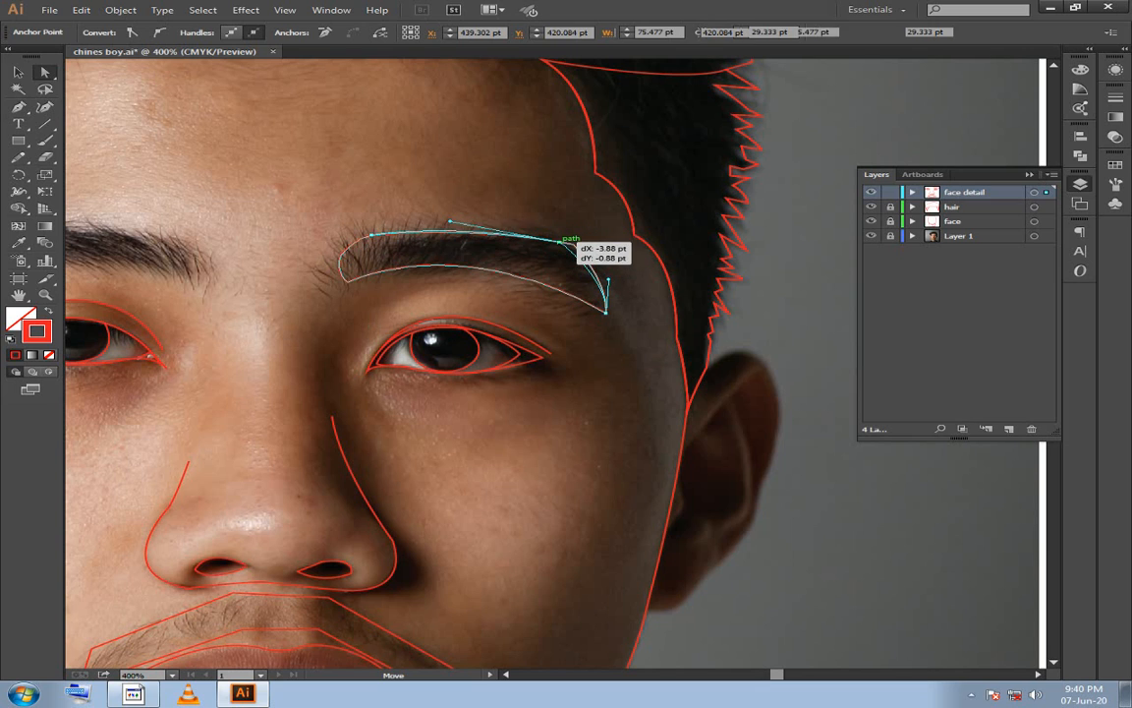
pyautogui.click(591, 240)
pyautogui.click(602, 283)
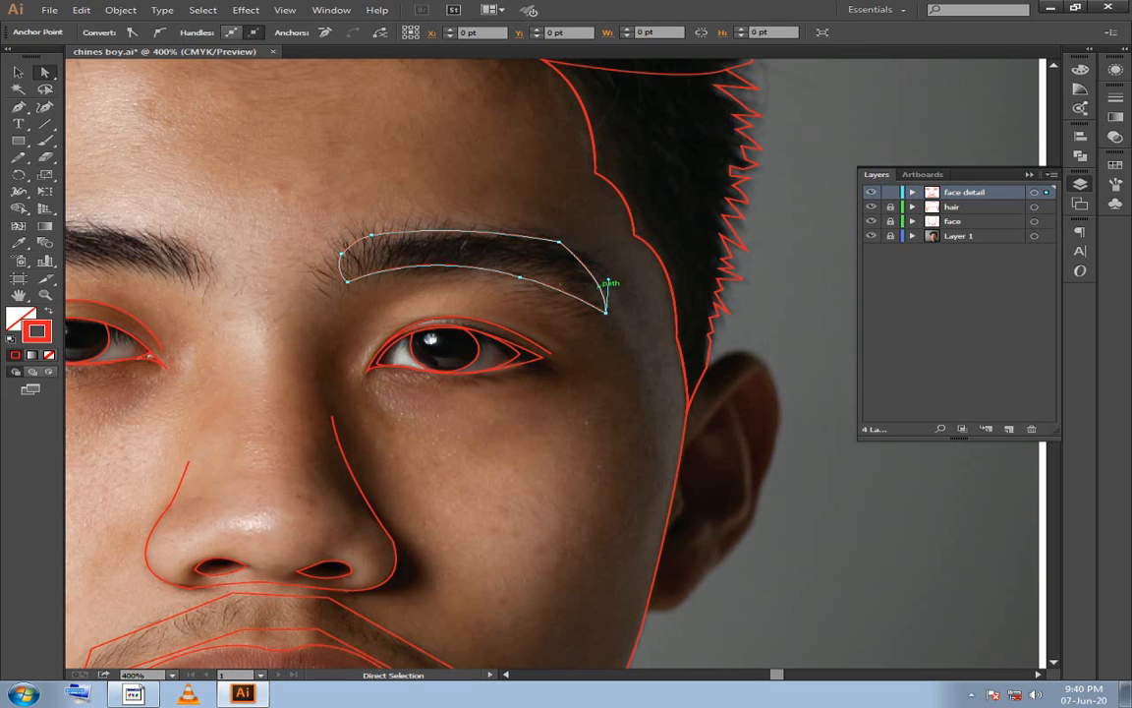
pyautogui.moveTo(611, 264); pyautogui.dragTo(611, 262)
pyautogui.click(587, 232)
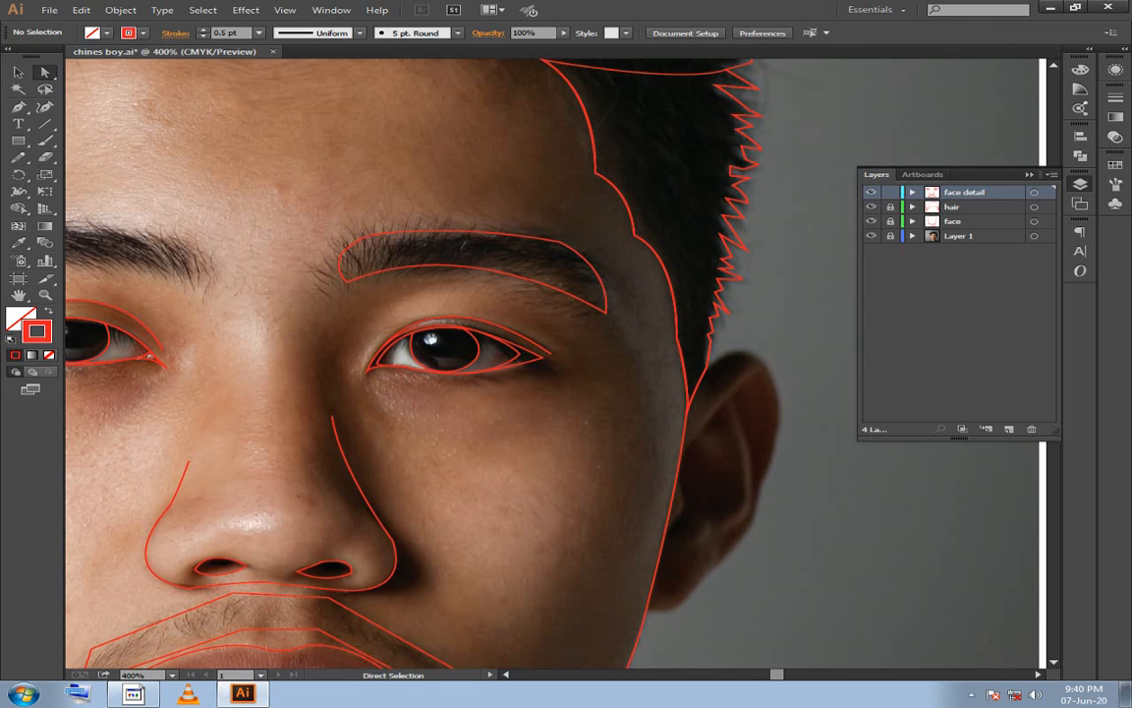
# Raise the curve along the right eyebrow's upper edge, refine the tail's outer curve and deselect the outline.
pyautogui.click(495, 233)
pyautogui.moveTo(450, 221); pyautogui.dragTo(458, 197)
pyautogui.click(462, 197)
pyautogui.moveTo(587, 256); pyautogui.dragTo(503, 255)
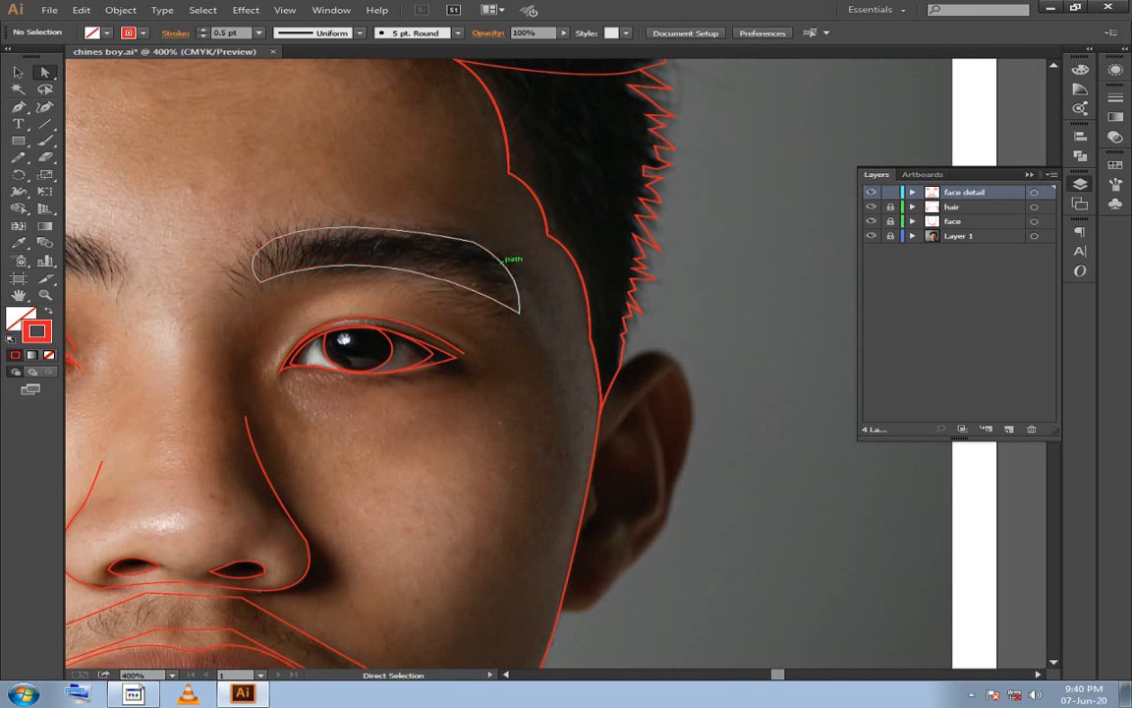
pyautogui.click(503, 260)
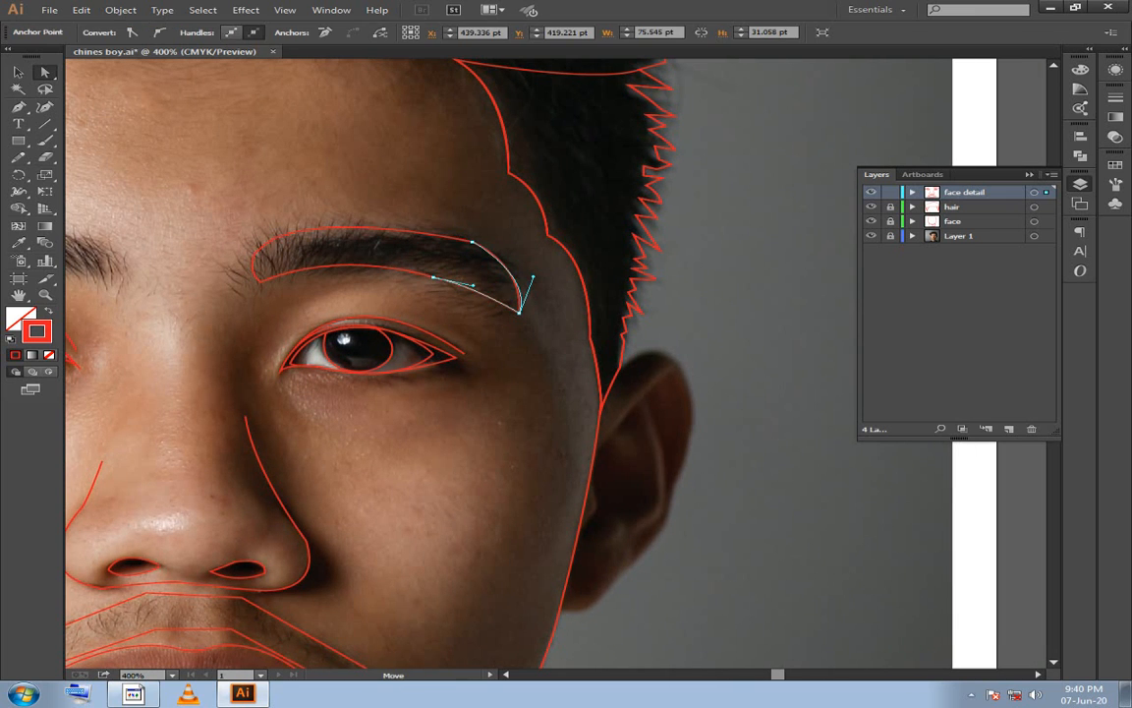
pyautogui.click(539, 322)
# Trace the left eyebrow's outline from its inner end along the upper edge to a sharp point at the outer tip.
pyautogui.moveTo(519, 312); pyautogui.dragTo(1016, 437)
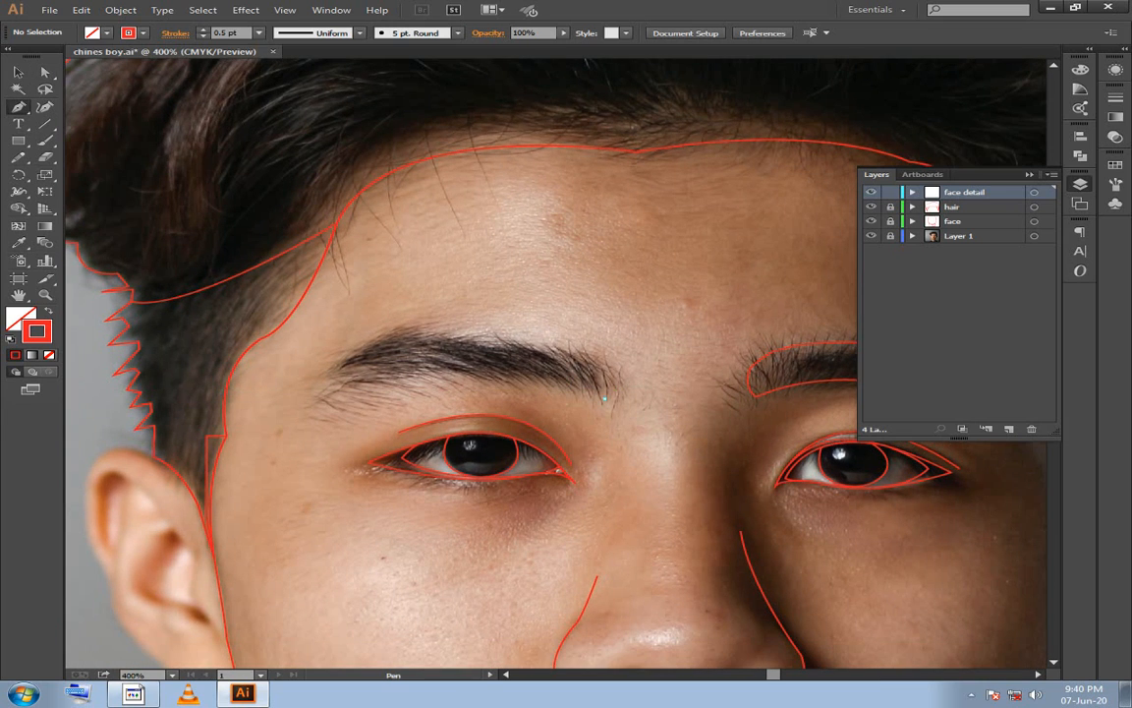
pyautogui.moveTo(587, 352); pyautogui.dragTo(381, 322)
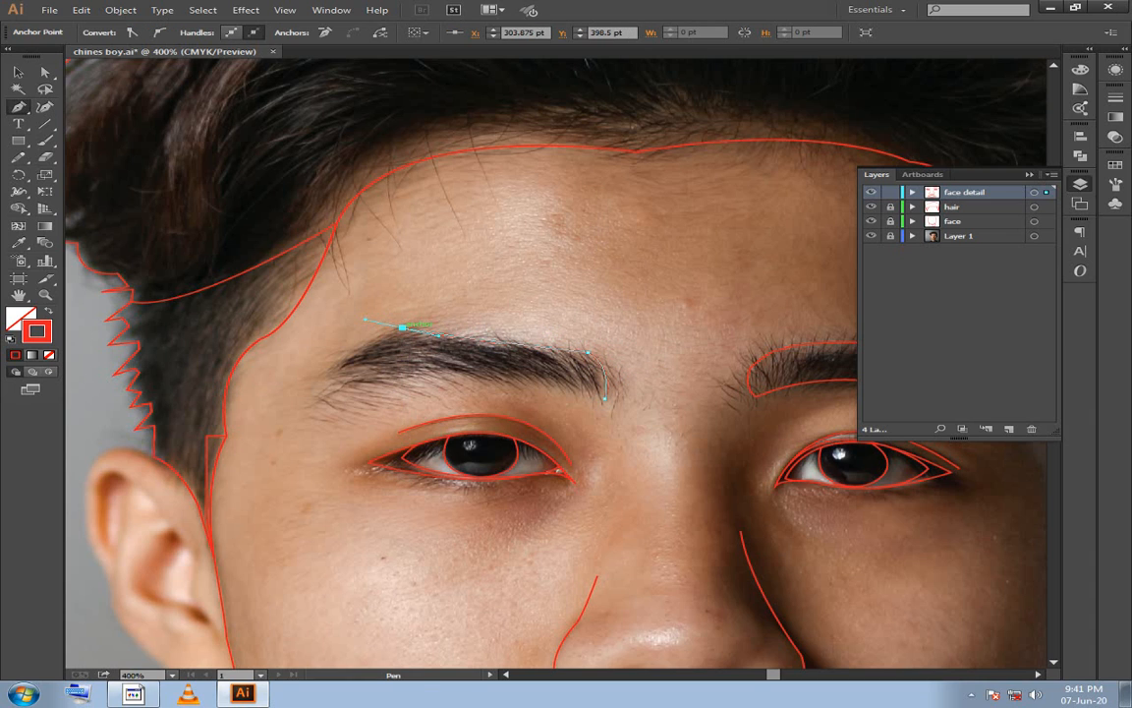
pyautogui.moveTo(316, 393); pyautogui.dragTo(291, 449)
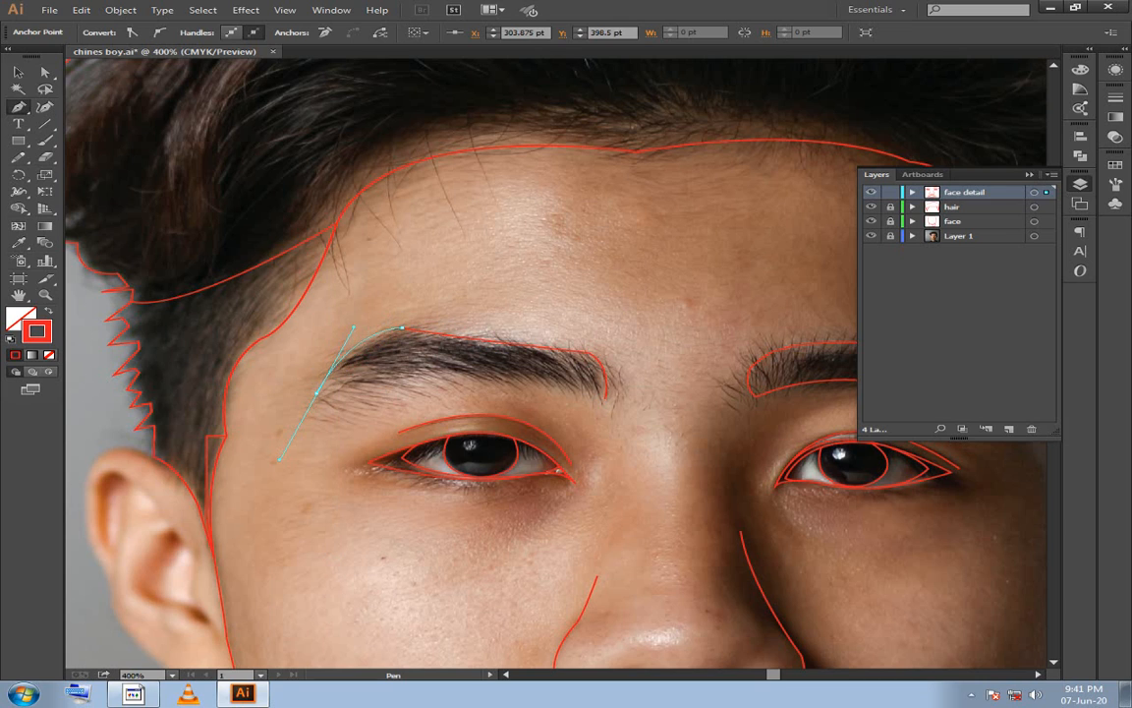
pyautogui.click(317, 393)
# Trace the left eyebrow's lower edge back from the outer tip, close the outline at the inner end and deselect it.
pyautogui.click(449, 370)
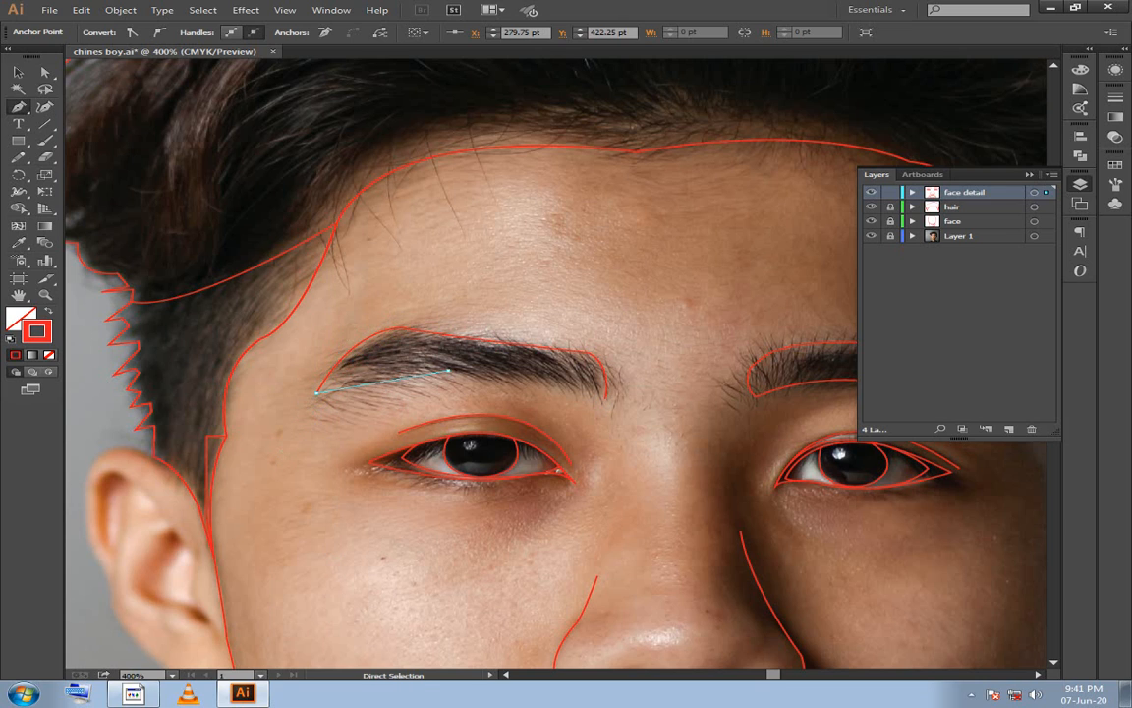
pyautogui.hotkey('ctrl', 'z')
pyautogui.moveTo(398, 377); pyautogui.dragTo(439, 367)
pyautogui.moveTo(594, 373); pyautogui.dragTo(603, 396)
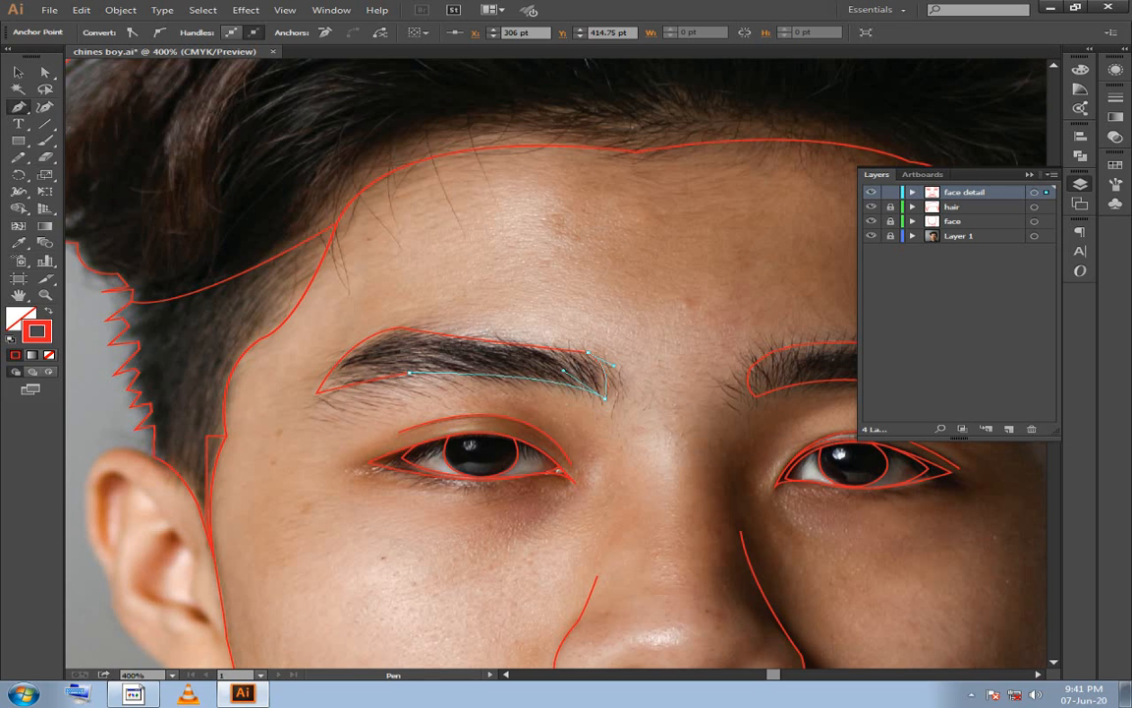
pyautogui.moveTo(514, 358); pyautogui.dragTo(504, 358)
pyautogui.keyDown('ctrl'); pyautogui.click(806, 326); pyautogui.keyUp('ctrl')
pyautogui.moveTo(806, 325); pyautogui.dragTo(535, 345)
pyautogui.scroll(-4, 556, 366)
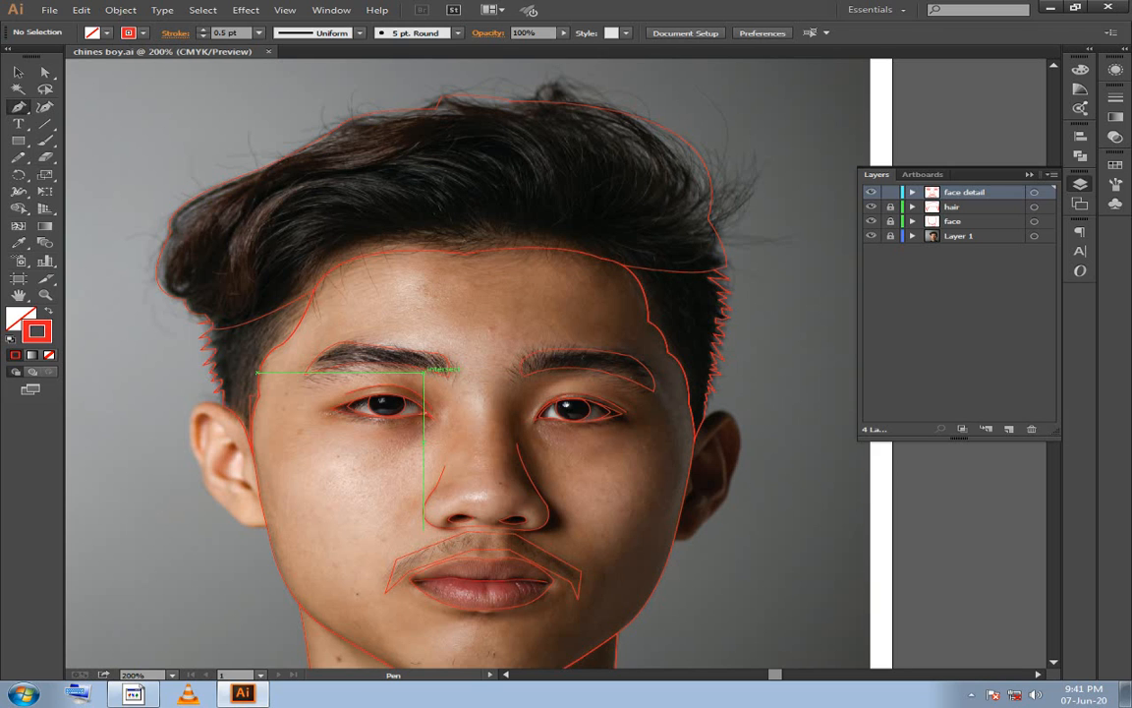
pyautogui.moveTo(437, 416); pyautogui.dragTo(365, 244)
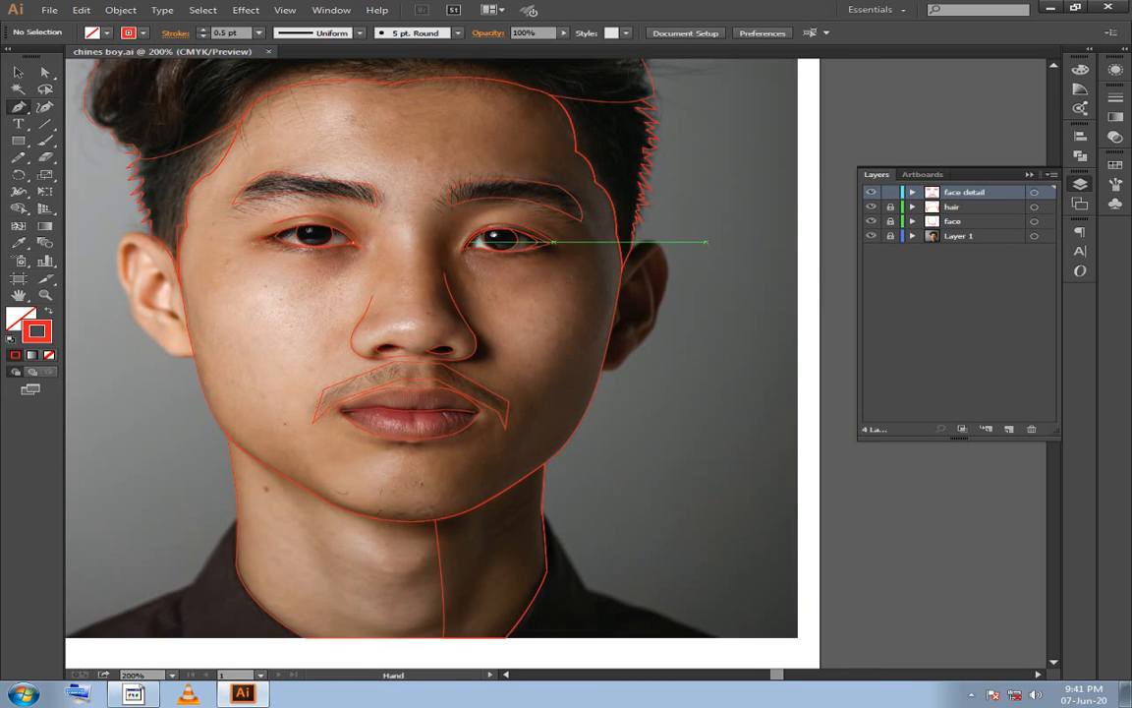
pyautogui.moveTo(682, 240); pyautogui.dragTo(545, 308)
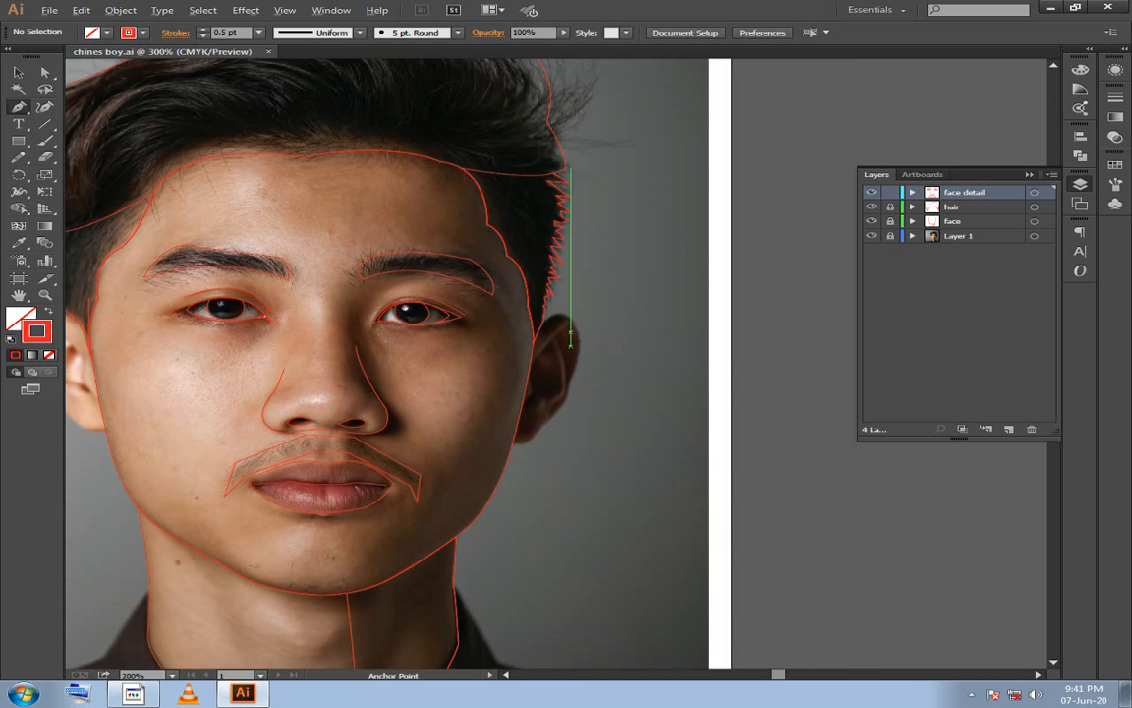
pyautogui.scroll(3, 570, 339)
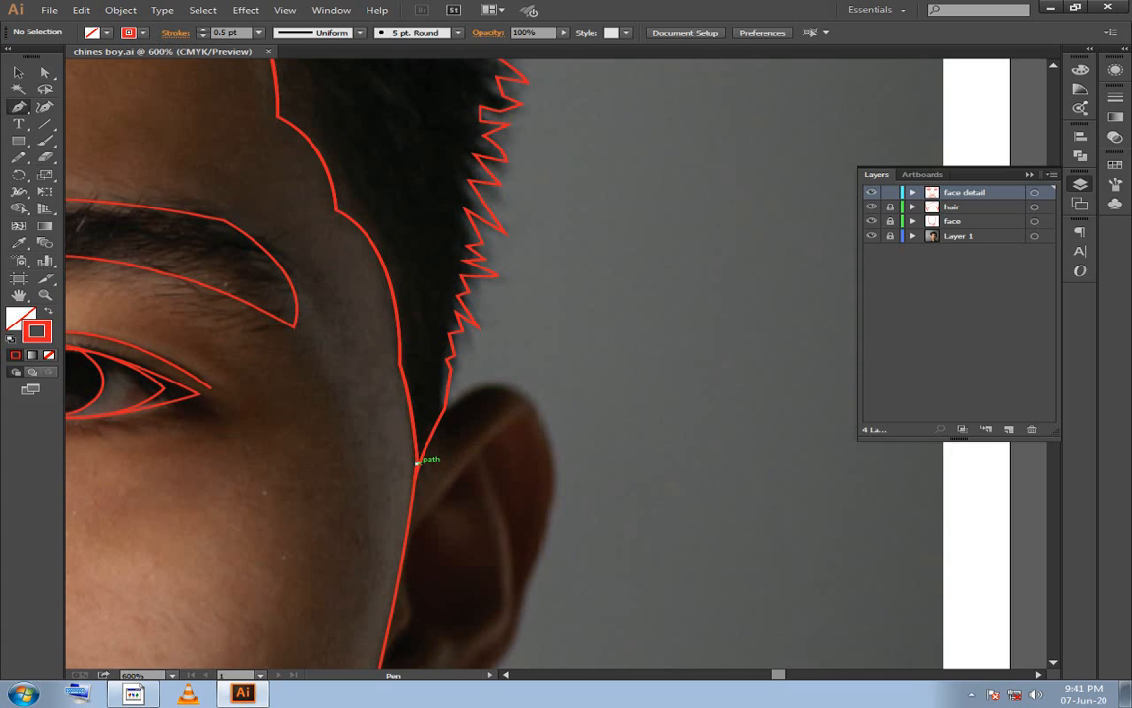
pyautogui.click(417, 462)
pyautogui.moveTo(510, 389); pyautogui.dragTo(582, 449)
pyautogui.hotkey('ctrl', 'z')
pyautogui.hotkey('ctrl', 'z')
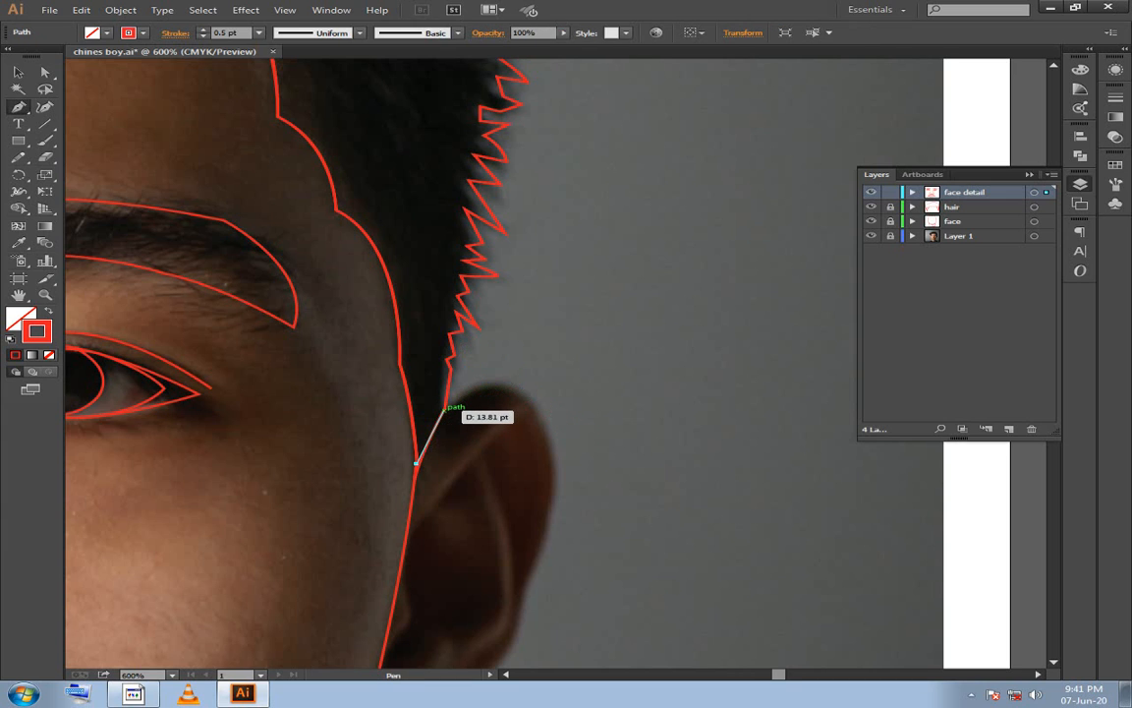
pyautogui.click(445, 405)
pyautogui.keyDown('ctrl'); pyautogui.click(462, 399); pyautogui.keyUp('ctrl')
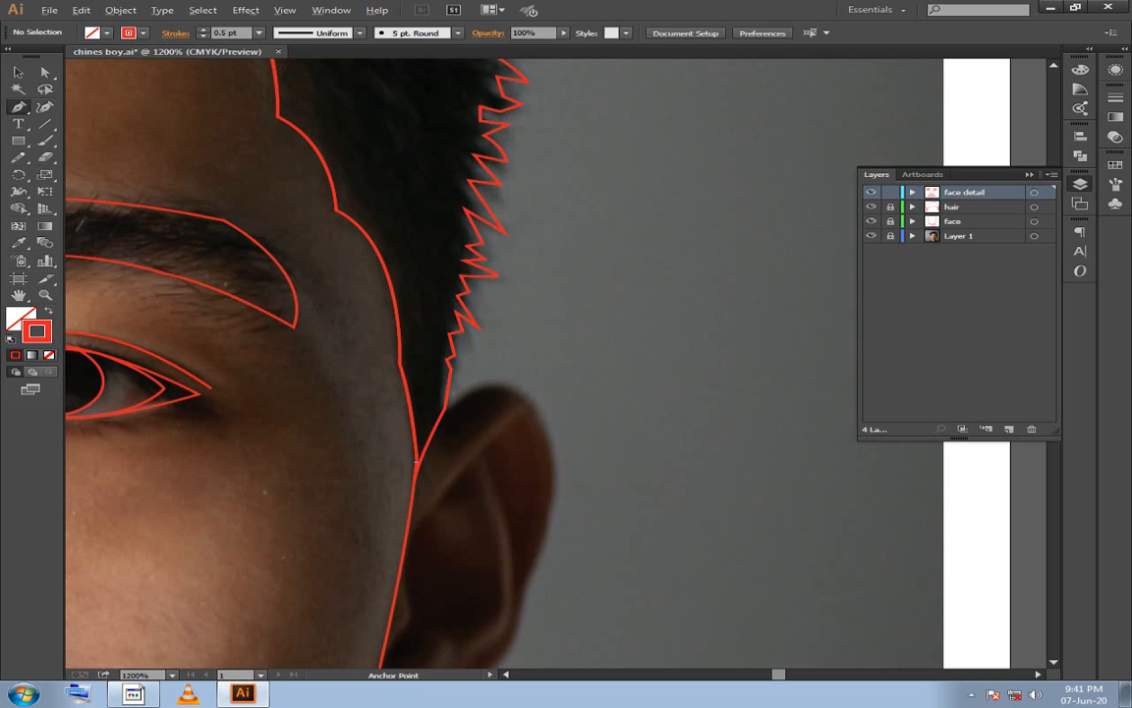
# Start the right ear's outline where the hair meets the face edge, follow the hairline up and curve it over the ear's top.
pyautogui.scroll(2, 416, 460)
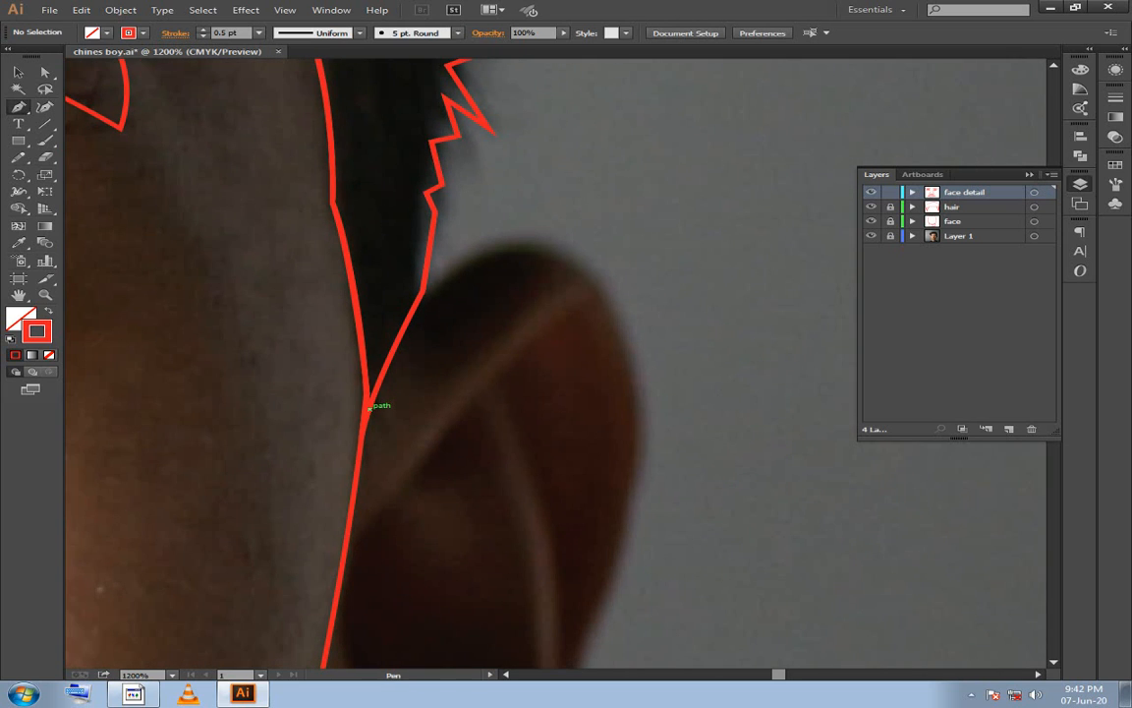
pyautogui.click(370, 405)
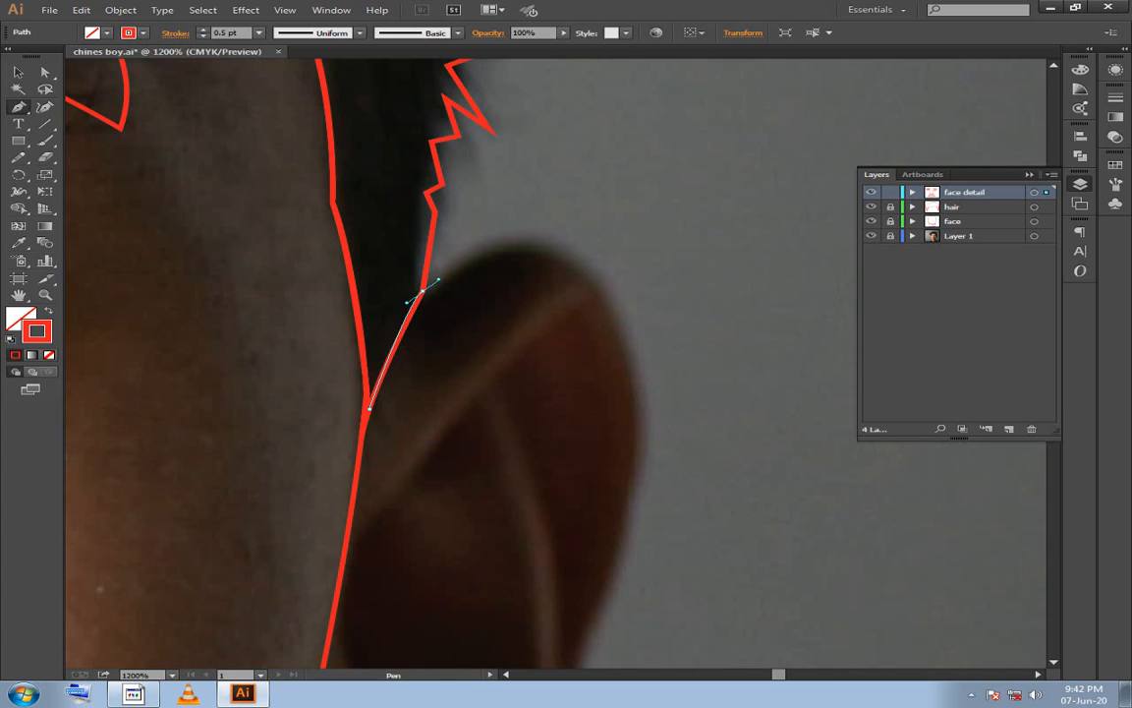
pyautogui.moveTo(458, 241); pyautogui.dragTo(637, 375)
pyautogui.moveTo(634, 372); pyautogui.dragTo(687, 637)
pyautogui.hotkey('ctrl', 'z')
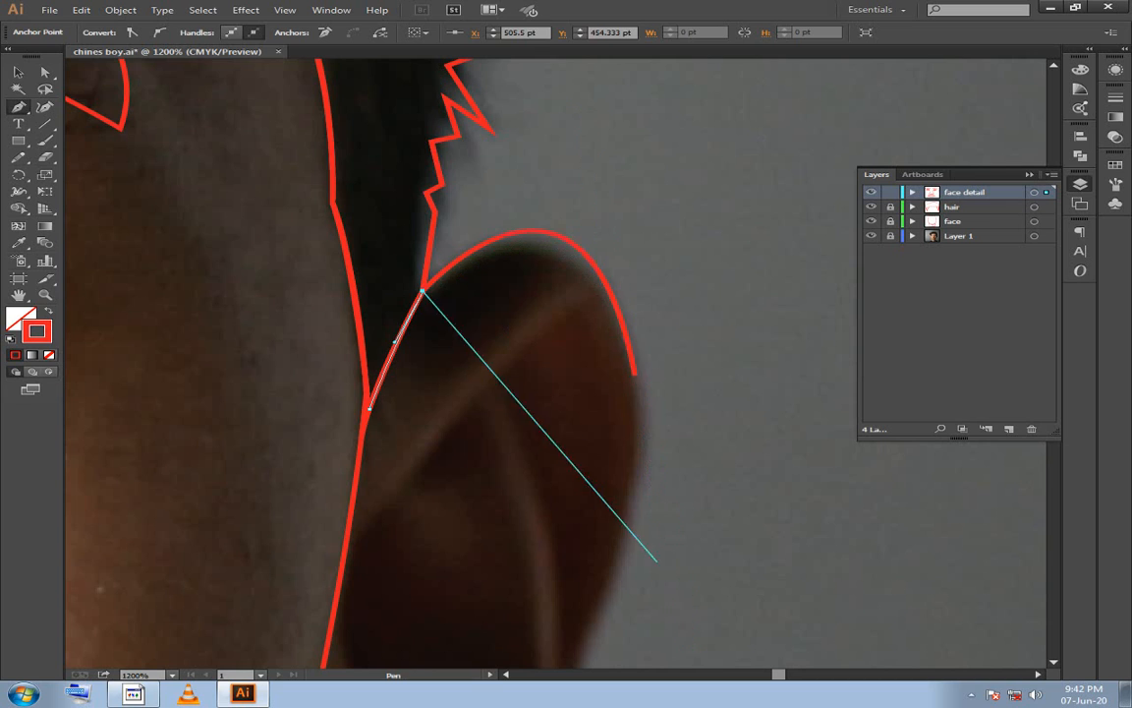
# Continue the right ear's outline down the outer rim with curves, ending in a corner anchor above the lobe.
pyautogui.moveTo(637, 376)
pyautogui.mouseDown()
pyautogui.moveTo(702, 568)
pyautogui.moveTo(682, 619)
pyautogui.moveTo(727, 641)
pyautogui.moveTo(708, 643)
pyautogui.moveTo(682, 496)
pyautogui.moveTo(641, 374)
pyautogui.moveTo(668, 94)
pyautogui.mouseUp()
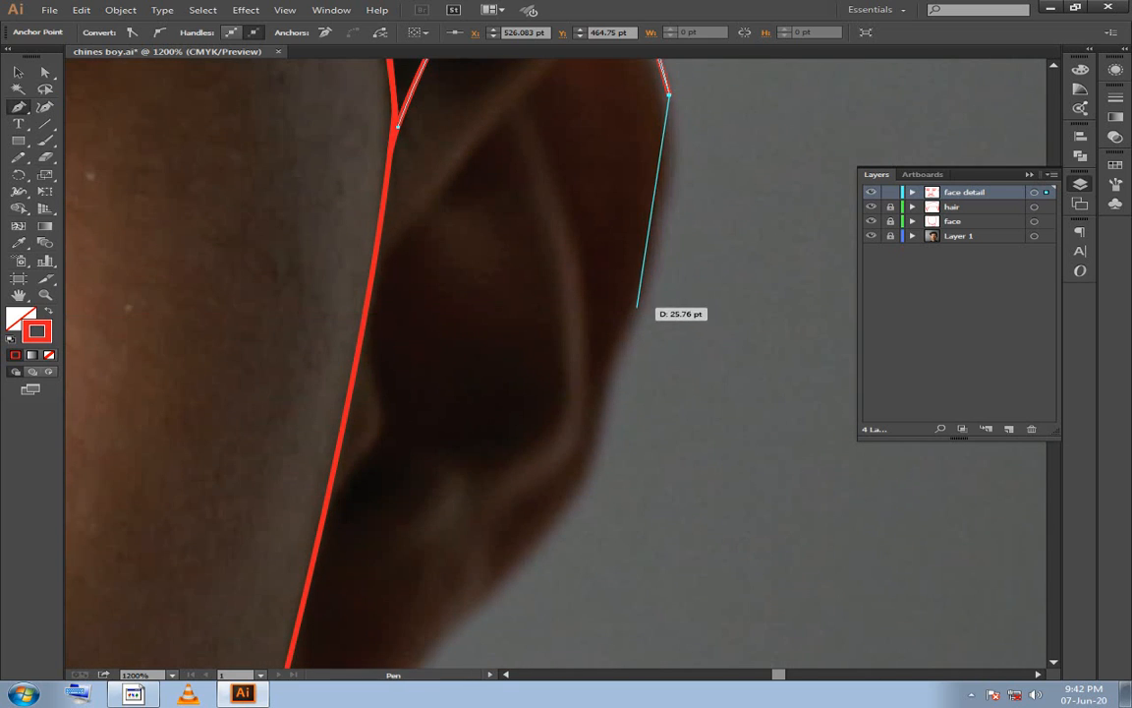
pyautogui.moveTo(637, 308); pyautogui.dragTo(586, 411)
pyautogui.moveTo(637, 306); pyautogui.dragTo(605, 448)
pyautogui.moveTo(598, 451); pyautogui.dragTo(615, 481)
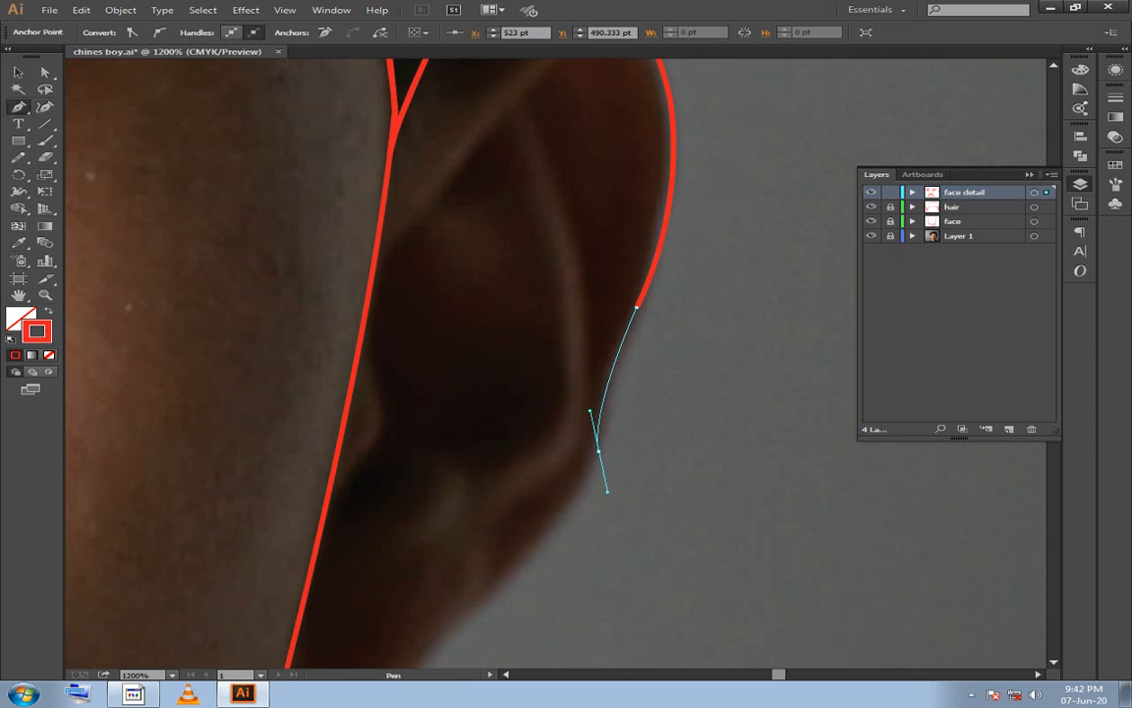
pyautogui.click(600, 451)
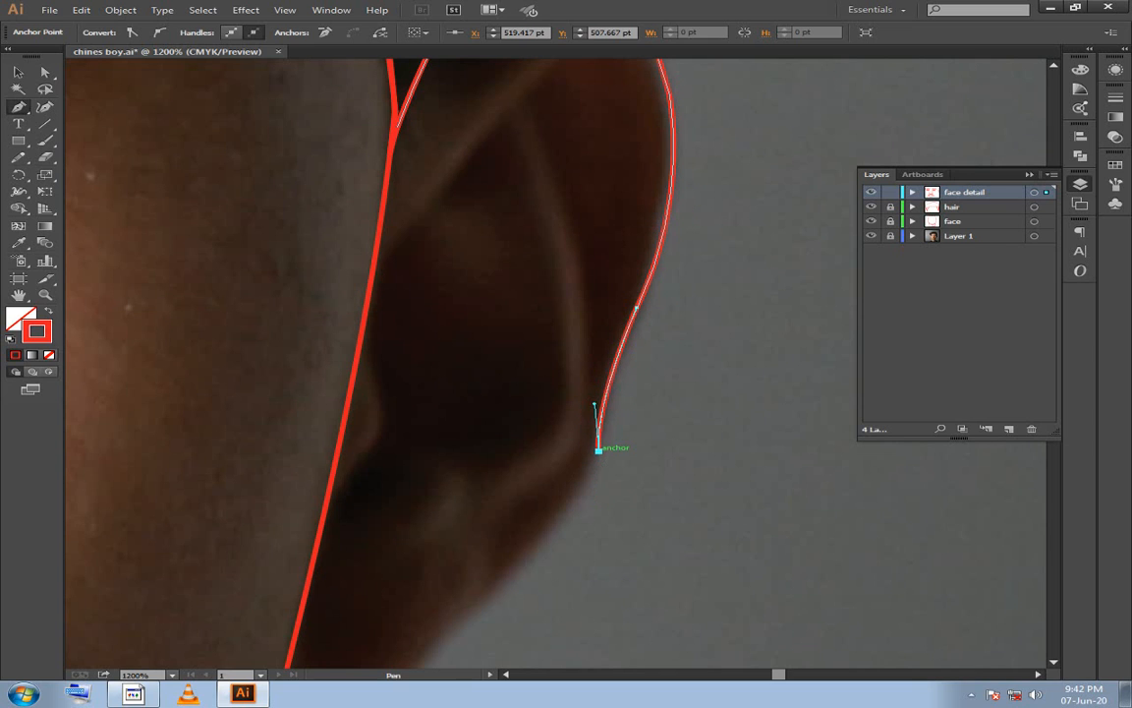
# Continue the right ear's outline down the lower rim and curve it around the lobe to the face edge.
pyautogui.scroll(-5, 599, 451)
pyautogui.moveTo(595, 233); pyautogui.dragTo(480, 365)
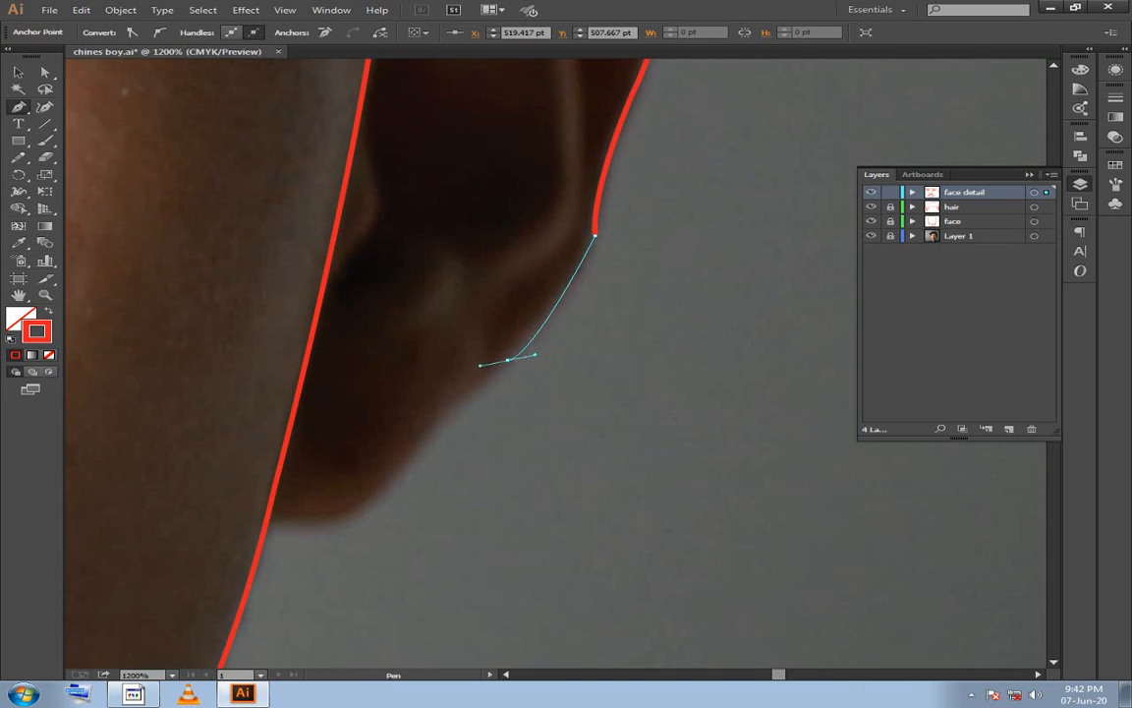
pyautogui.moveTo(445, 406); pyautogui.dragTo(424, 430)
pyautogui.moveTo(507, 360); pyautogui.dragTo(525, 227)
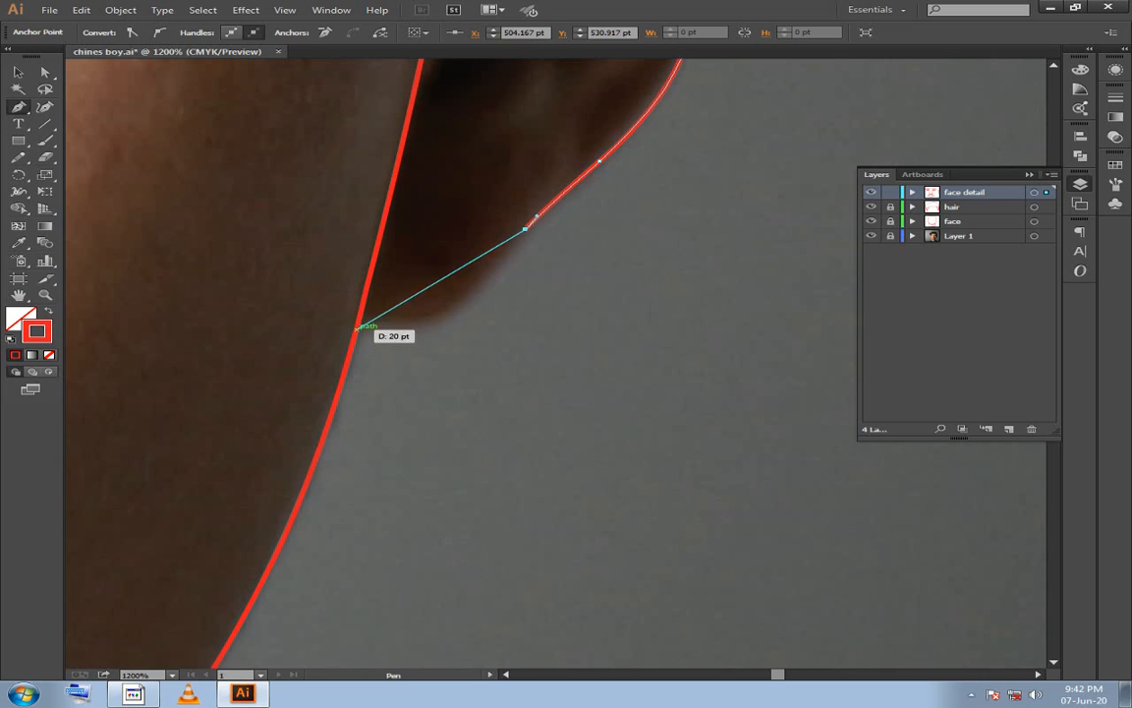
pyautogui.moveTo(357, 323); pyautogui.dragTo(459, 346)
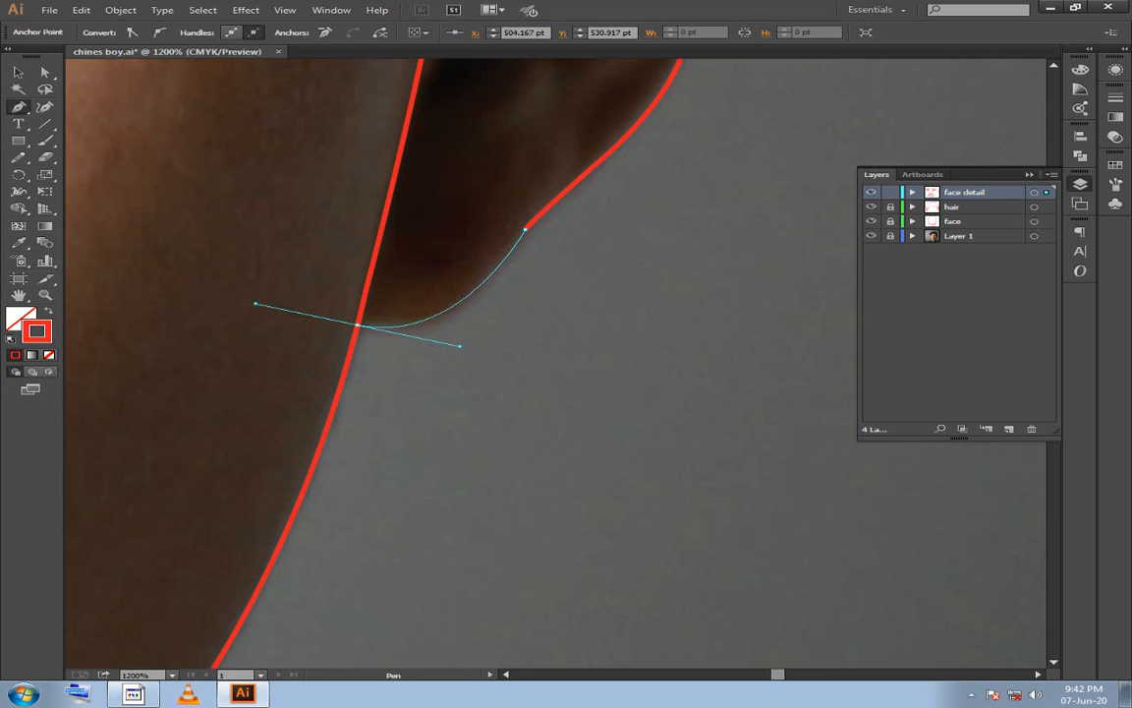
# Close the right ear's outline by following the face edge back up to its starting anchor, and deselect it.
pyautogui.moveTo(358, 323); pyautogui.dragTo(316, 412)
pyautogui.moveTo(373, 193); pyautogui.dragTo(444, 112)
pyautogui.click(411, 311)
pyautogui.hotkey('ctrl', 'shift', 'a')
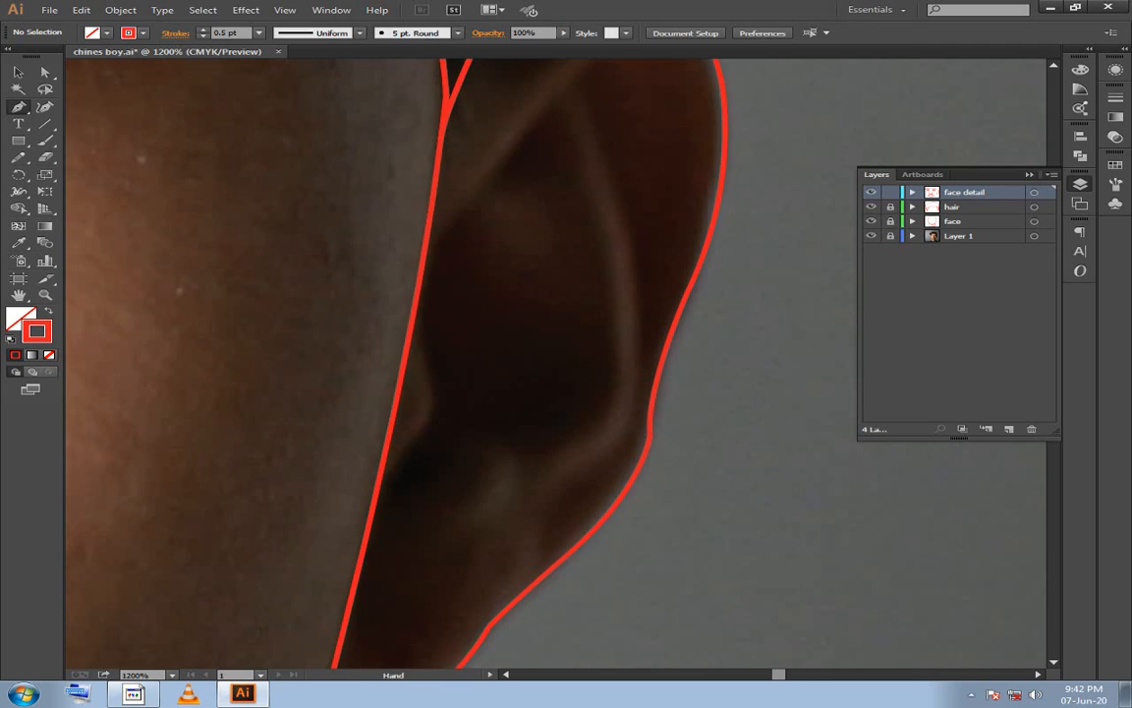
pyautogui.hotkey('ctrl', '-')
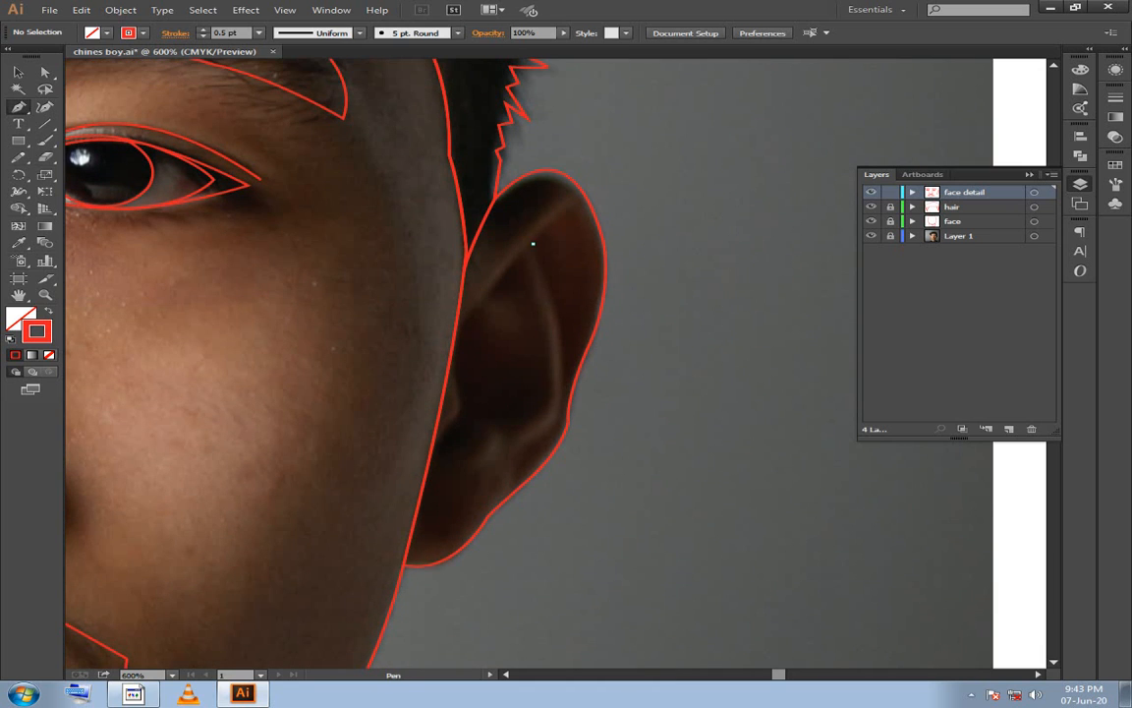
# Trace the long crescent-shaped fold inside the right ear's outer rim as a closed outline and deselect it.
pyautogui.moveTo(562, 279); pyautogui.dragTo(543, 450)
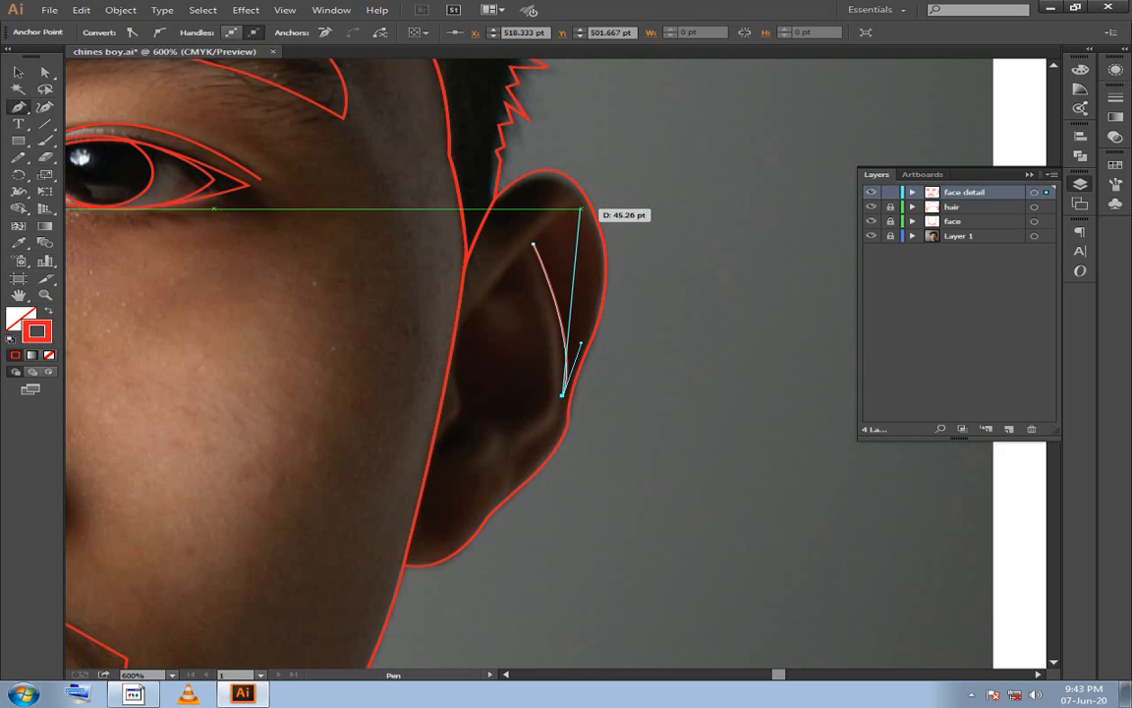
pyautogui.moveTo(578, 203); pyautogui.dragTo(530, 135)
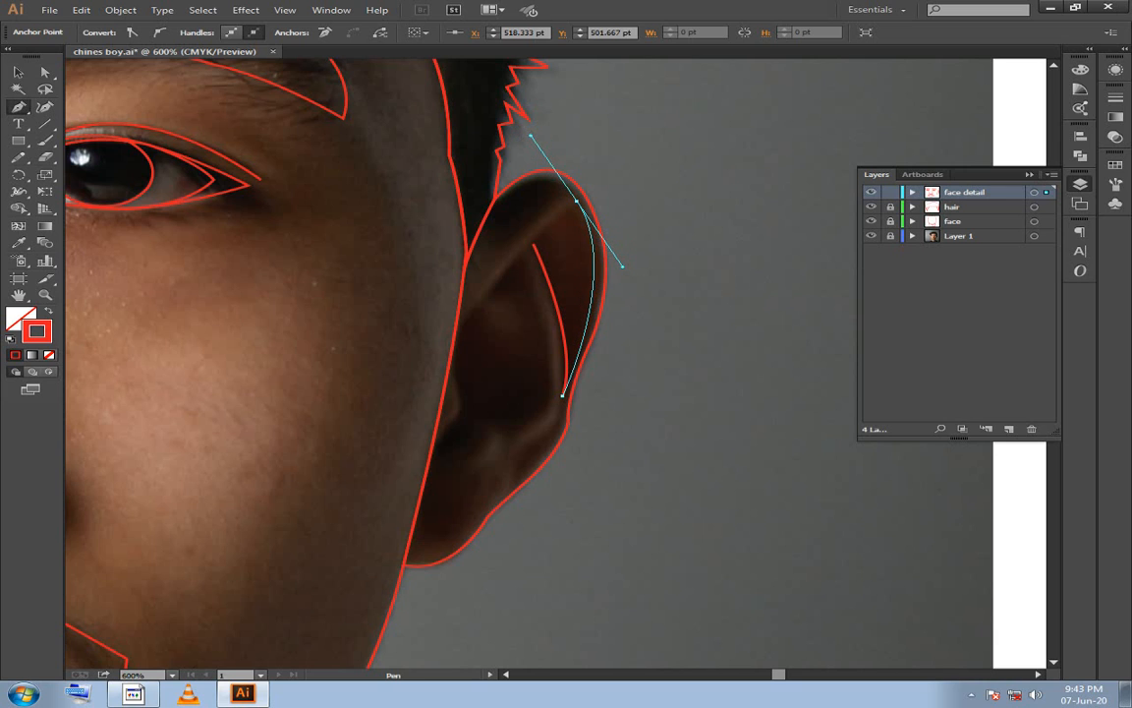
pyautogui.moveTo(578, 202); pyautogui.dragTo(547, 249)
pyautogui.keyDown('ctrl'); pyautogui.click(668, 324); pyautogui.keyUp('ctrl')
pyautogui.moveTo(658, 329); pyautogui.dragTo(653, 261)
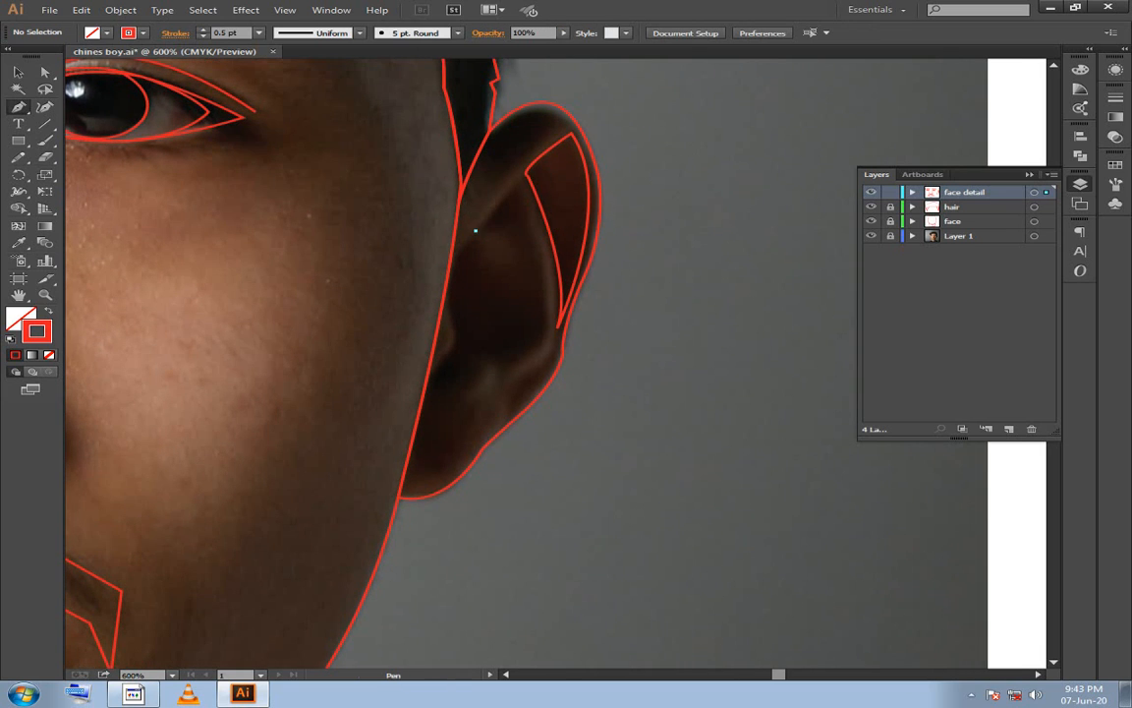
# Trace the small triangular hollow in the right ear's upper part as a closed outline with a rounded tip and deselect it.
pyautogui.moveTo(474, 230); pyautogui.dragTo(534, 230)
pyautogui.hotkey('ctrl', 'z')
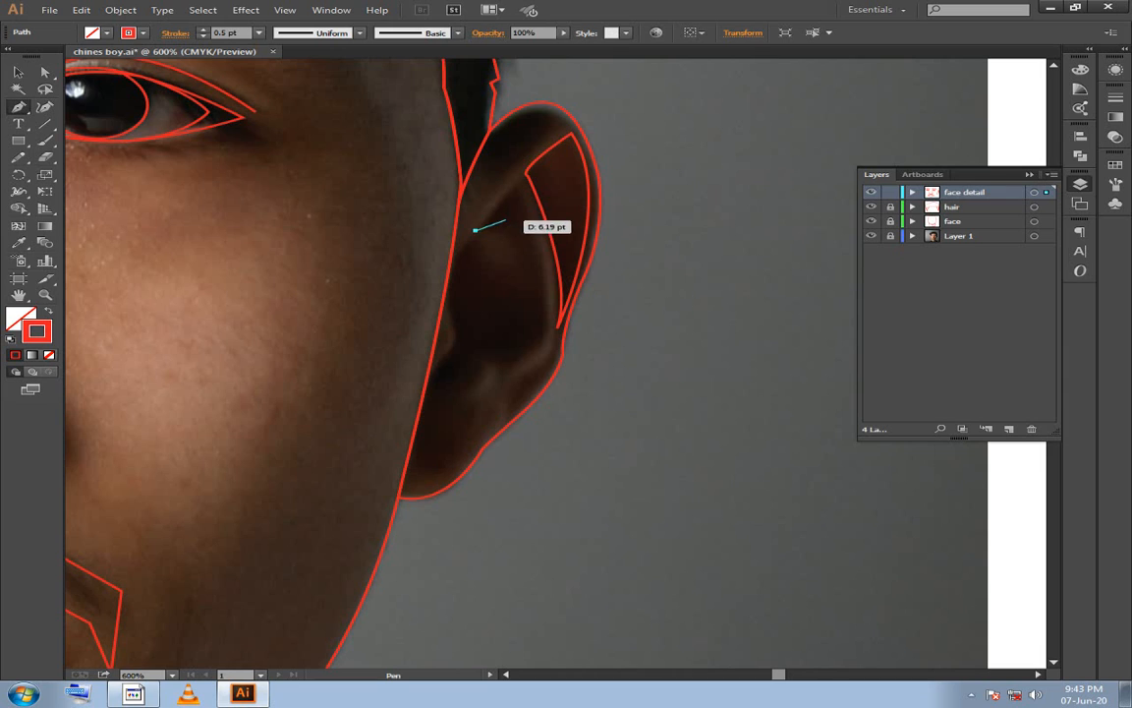
pyautogui.click(506, 199)
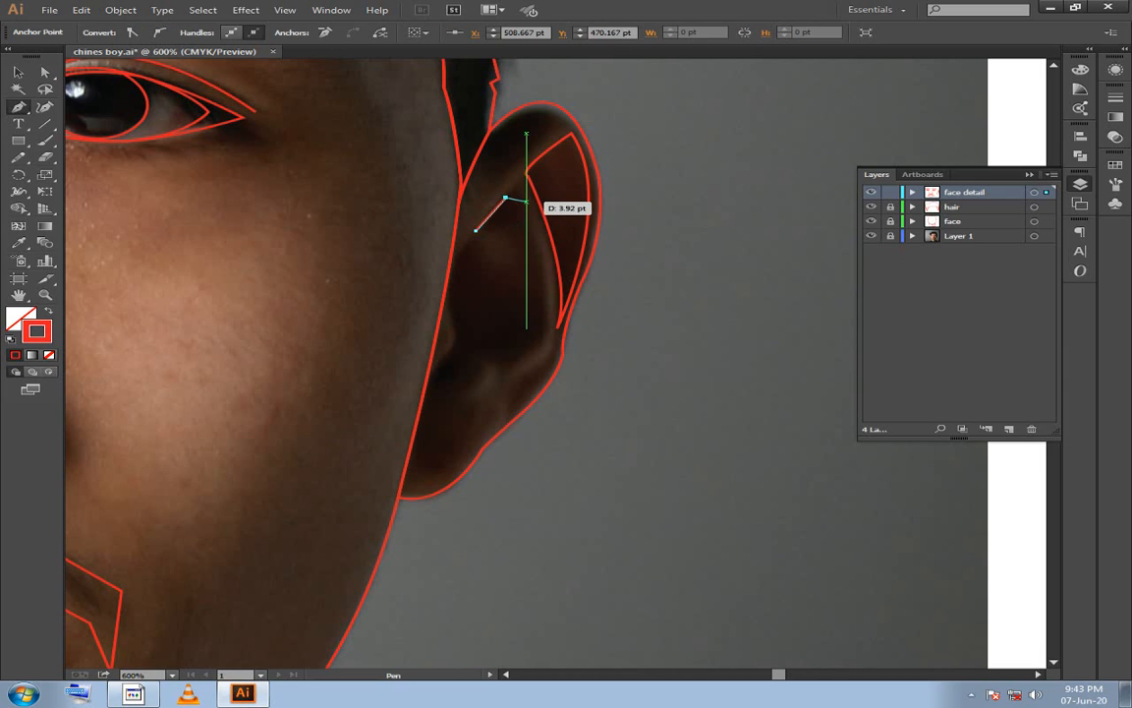
pyautogui.moveTo(525, 202); pyautogui.dragTo(527, 231)
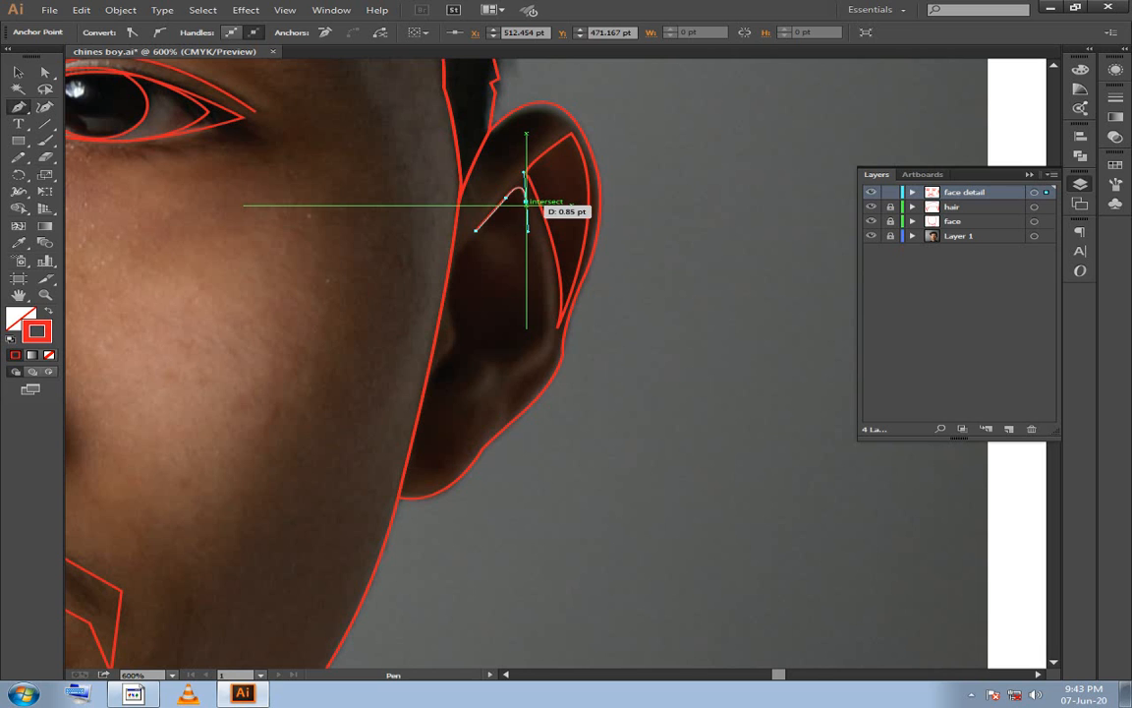
pyautogui.moveTo(599, 208); pyautogui.dragTo(620, 173)
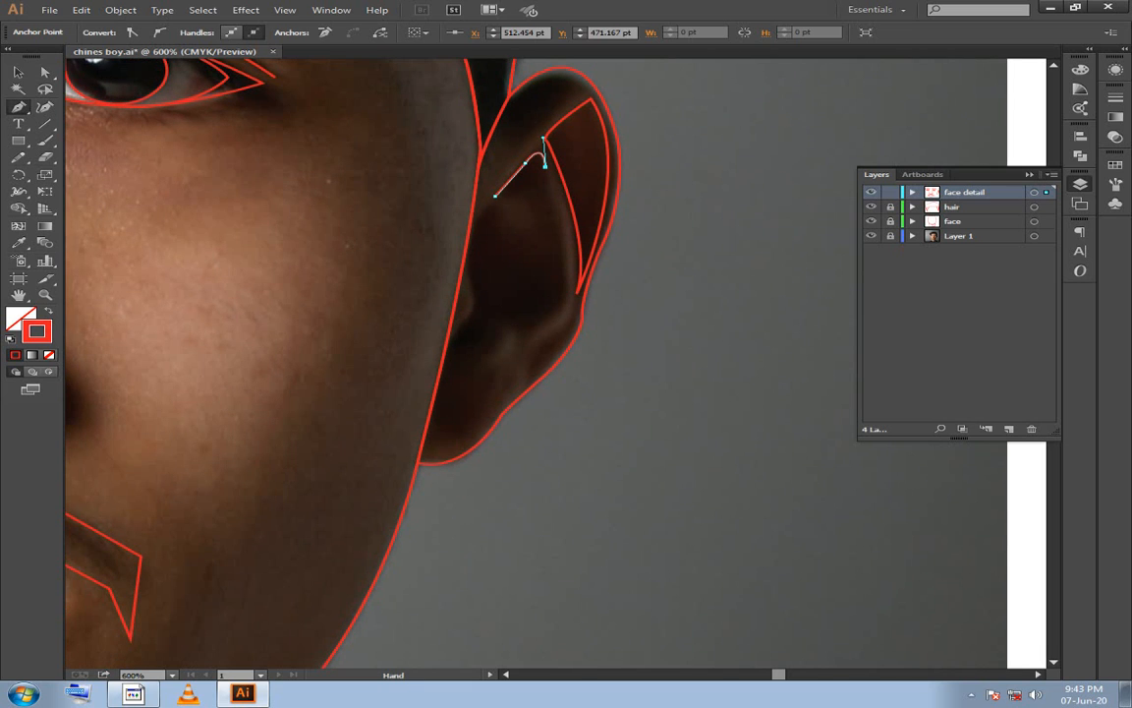
pyautogui.moveTo(550, 206); pyautogui.dragTo(552, 206)
pyautogui.click(495, 196)
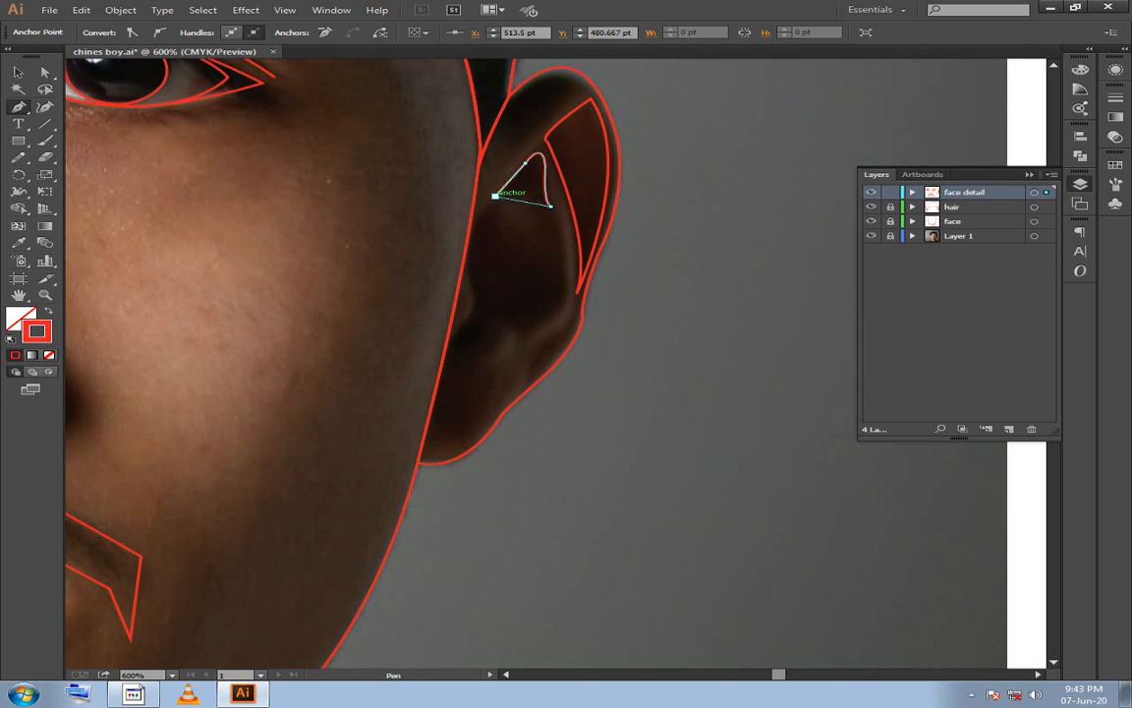
pyautogui.keyDown('ctrl'); pyautogui.click(481, 162); pyautogui.keyUp('ctrl')
pyautogui.moveTo(496, 154); pyautogui.dragTo(486, 79)
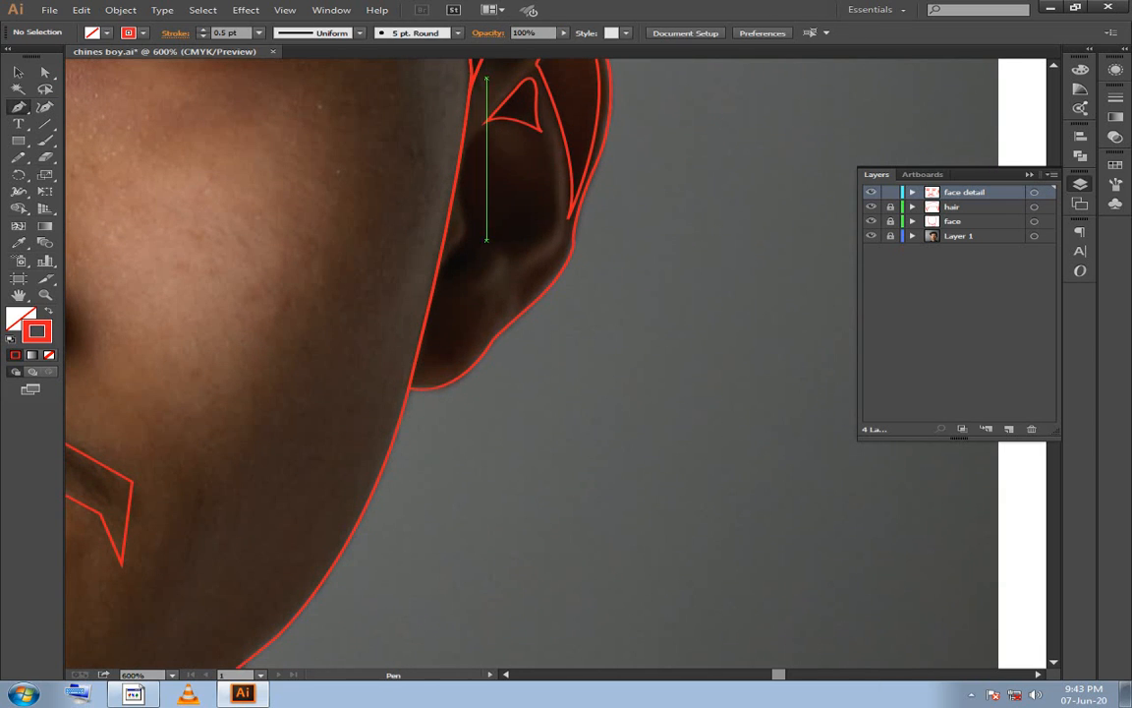
# Start the outline of the right ear's central hollow below the triangle, curving down its inner edge to a corner anchor.
pyautogui.moveTo(462, 162); pyautogui.dragTo(505, 216)
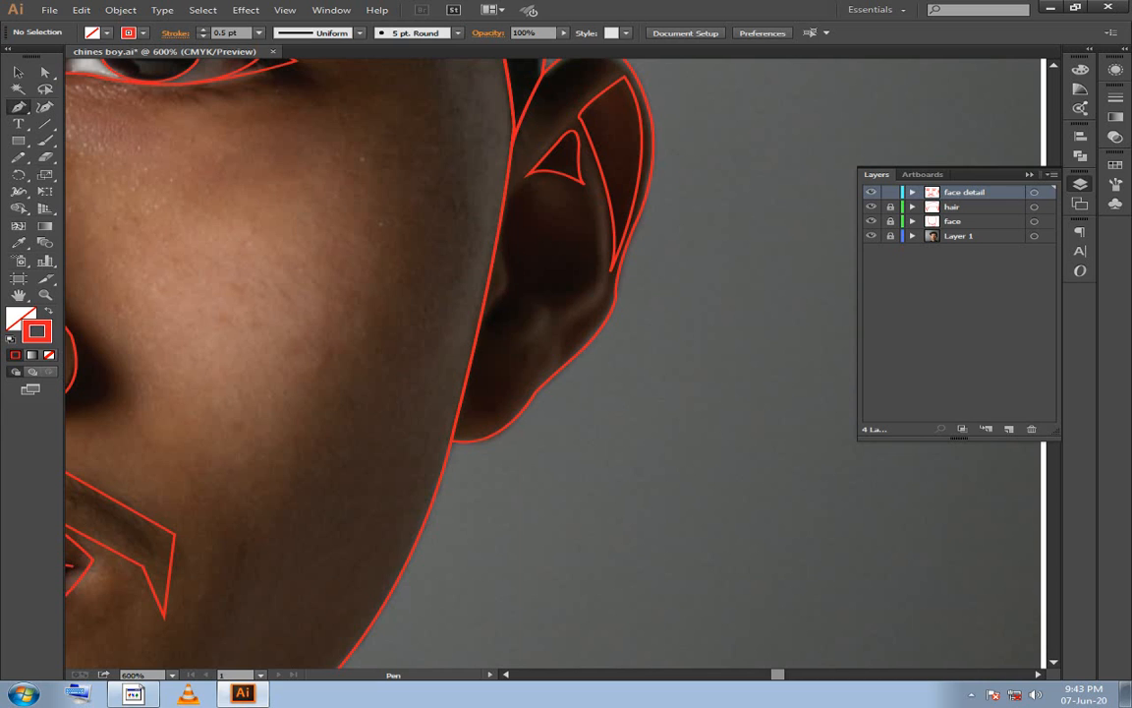
pyautogui.moveTo(503, 267); pyautogui.dragTo(525, 316)
pyautogui.click(503, 267)
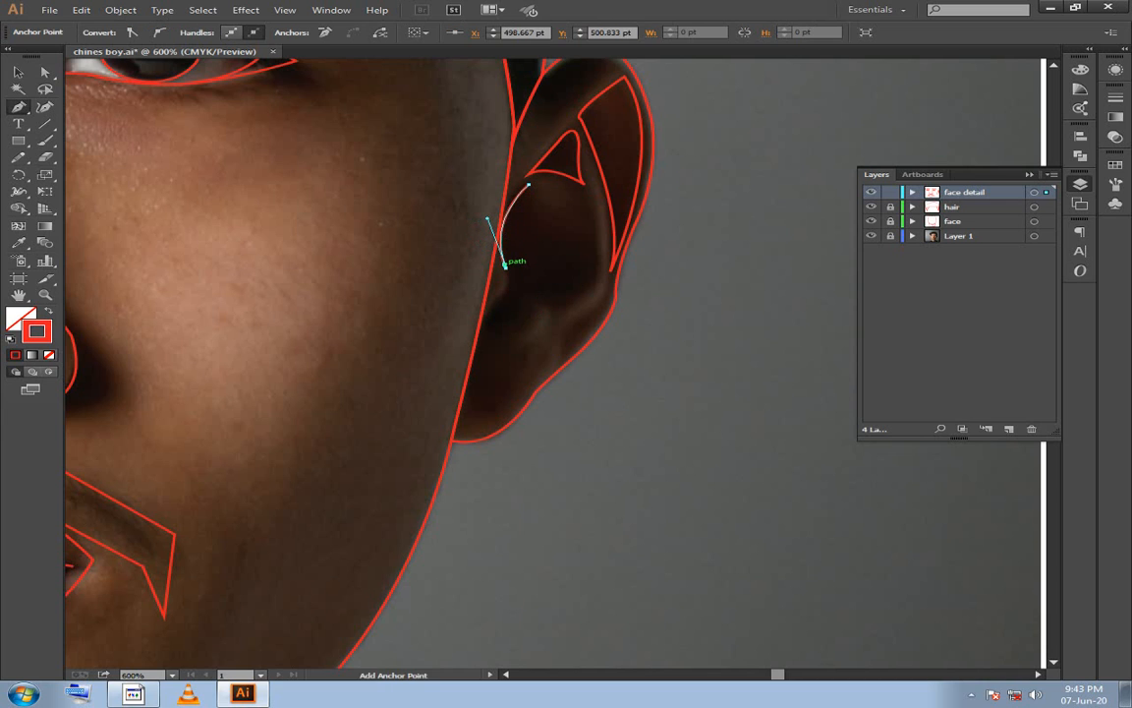
pyautogui.hotkey('ctrl', 'z')
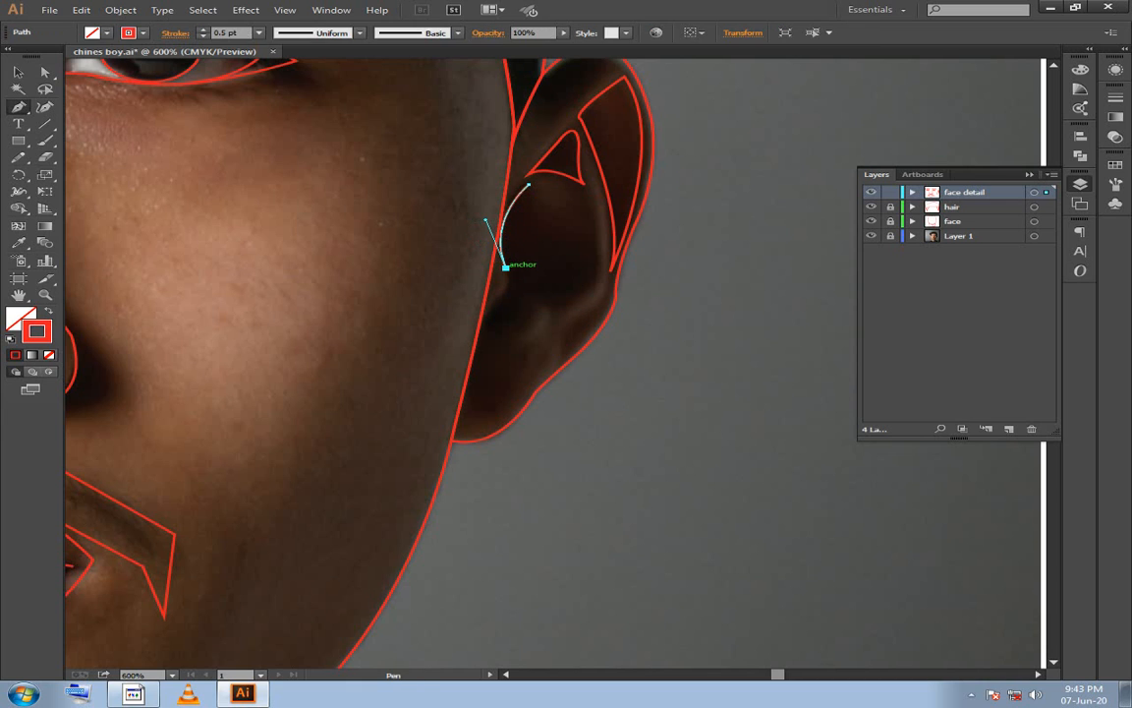
pyautogui.click(505, 268)
# Continue the central hollow's outline around its lower notch and up its outer edge, close it over the top and deselect it.
pyautogui.moveTo(484, 310); pyautogui.dragTo(588, 159)
pyautogui.hotkey('ctrl', 'z')
pyautogui.click(528, 315)
pyautogui.click(597, 228)
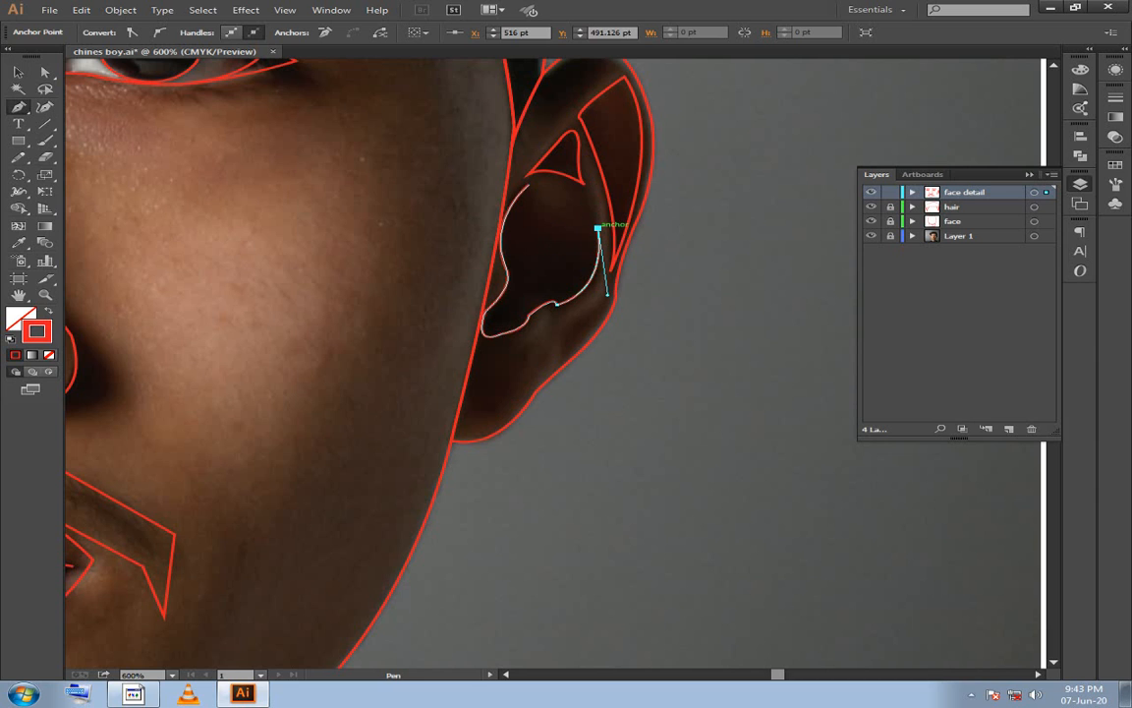
pyautogui.moveTo(529, 185); pyautogui.dragTo(561, 319)
pyautogui.keyDown('ctrl'); pyautogui.click(550, 225); pyautogui.keyUp('ctrl')
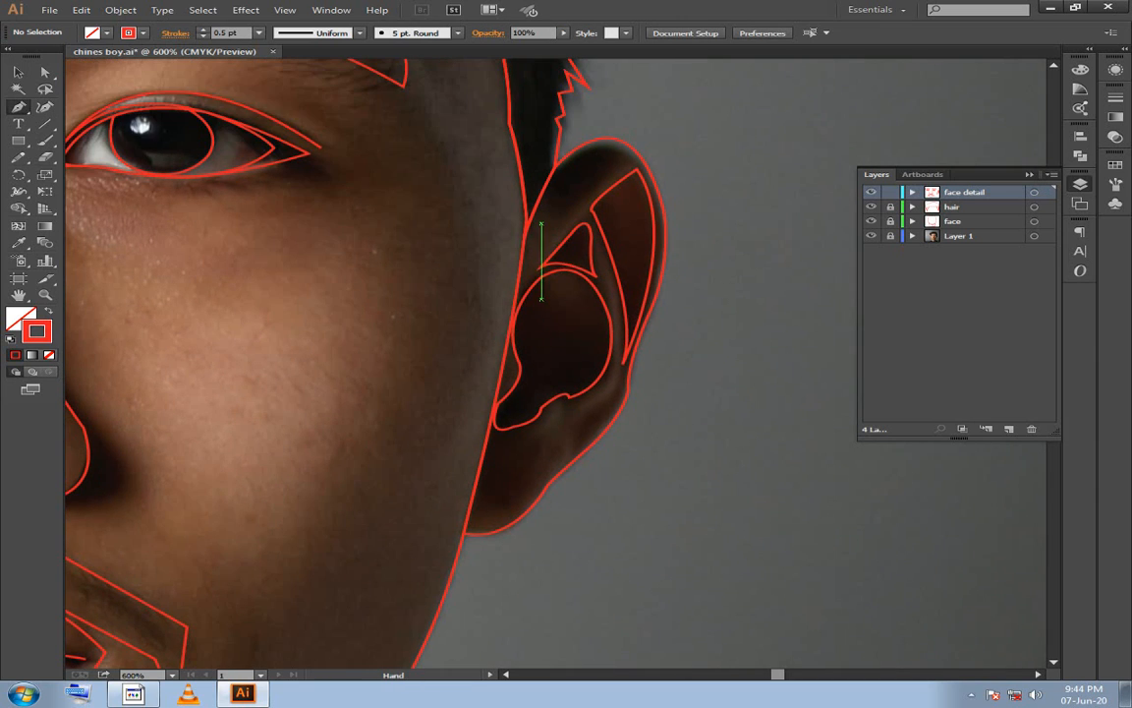
# Start the left ear's outline at the hair outline's lower anchor and curve it over the ear's top to a corner anchor.
pyautogui.moveTo(186, 352); pyautogui.dragTo(786, 307)
pyautogui.moveTo(211, 299); pyautogui.dragTo(776, 313)
pyautogui.moveTo(244, 119); pyautogui.dragTo(445, 198)
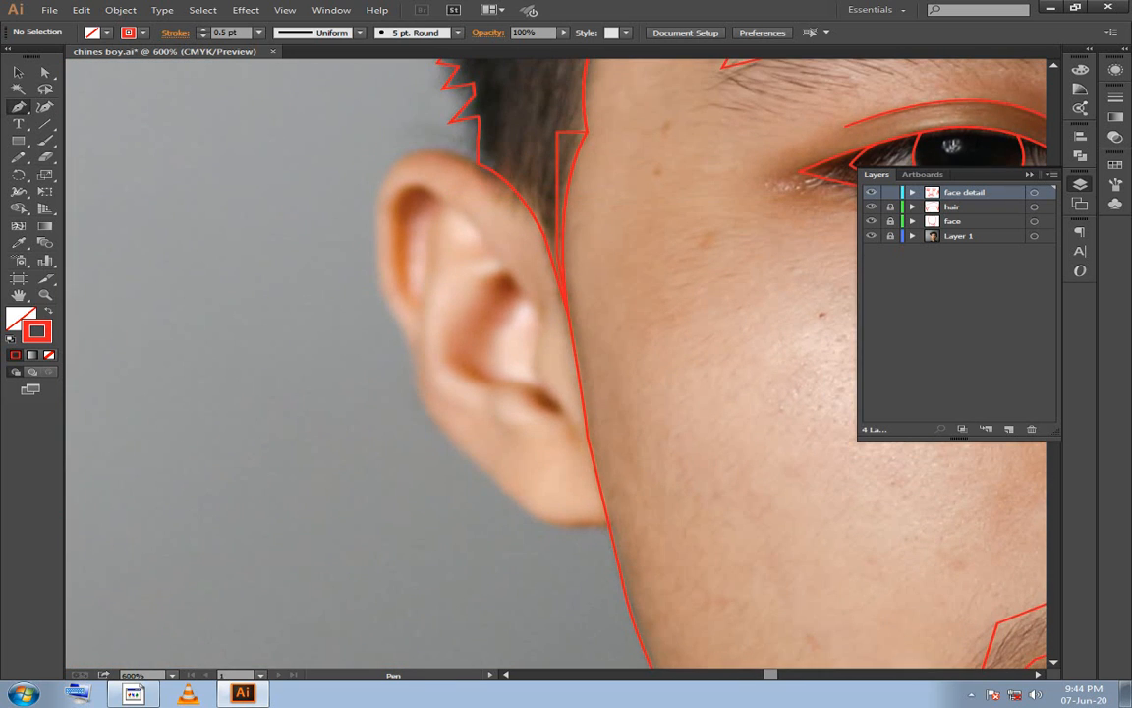
pyautogui.scroll(2, 549, 253)
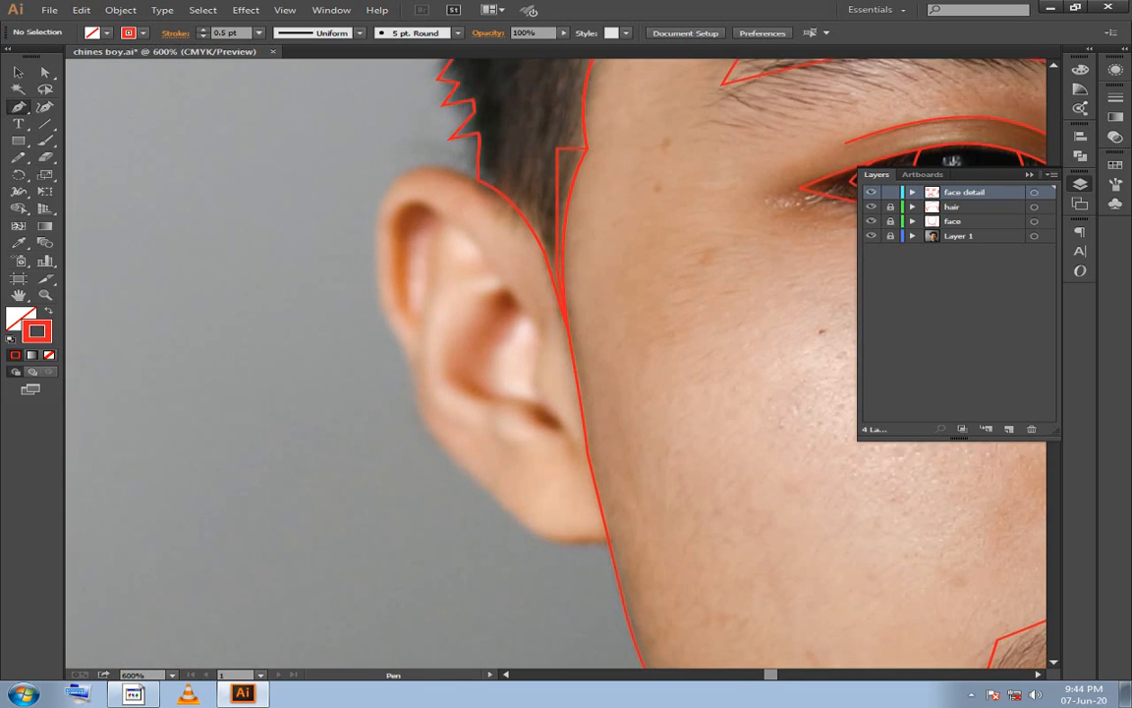
pyautogui.scroll(3, 546, 248)
pyautogui.moveTo(557, 322); pyautogui.dragTo(565, 335)
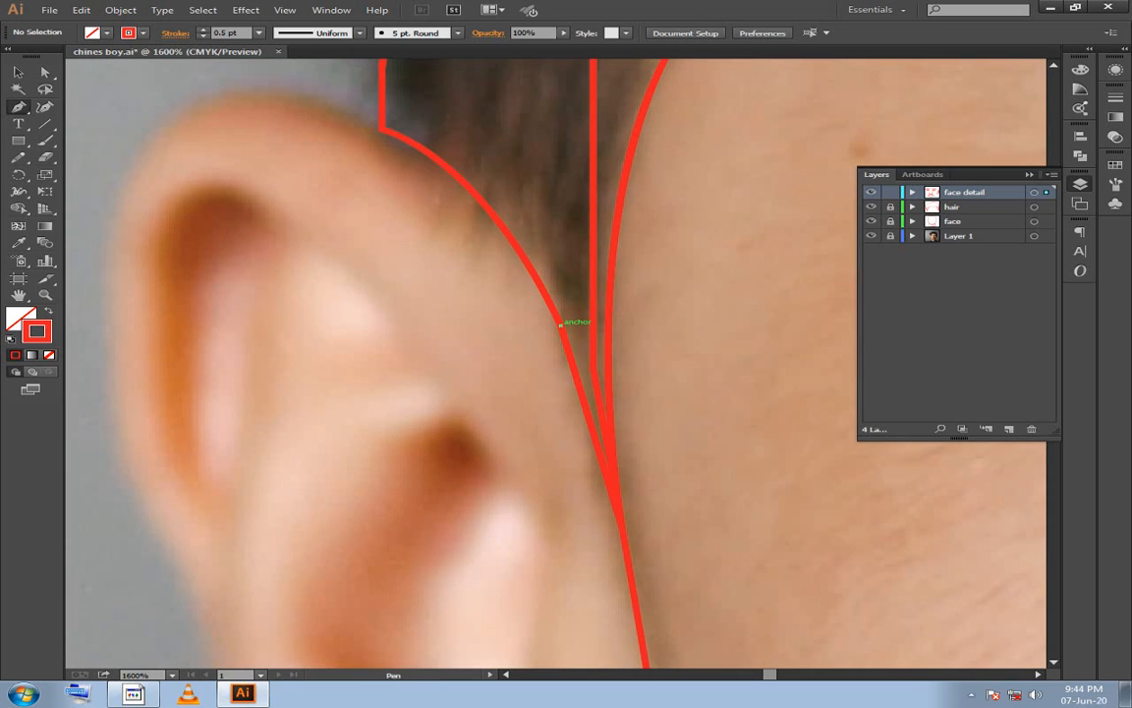
pyautogui.click(560, 323)
pyautogui.scroll(-3, 551, 326)
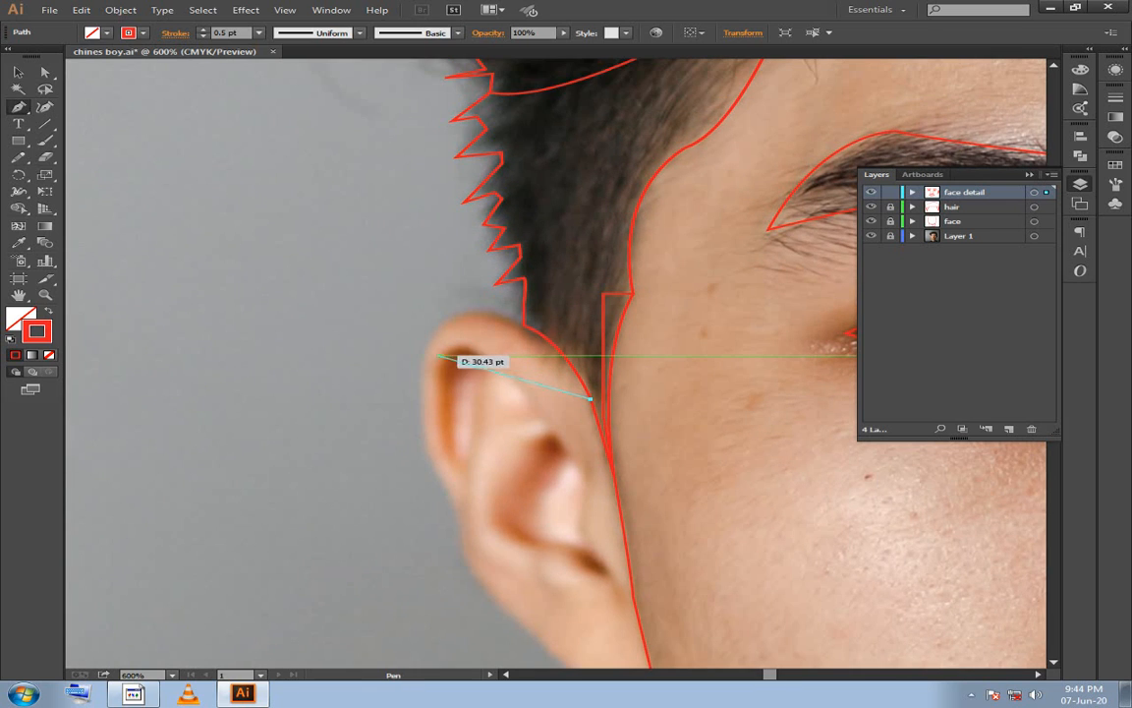
pyautogui.moveTo(425, 353); pyautogui.dragTo(363, 476)
pyautogui.hotkey('ctrl', 'z')
pyautogui.moveTo(423, 355); pyautogui.dragTo(376, 482)
pyautogui.click(423, 355)
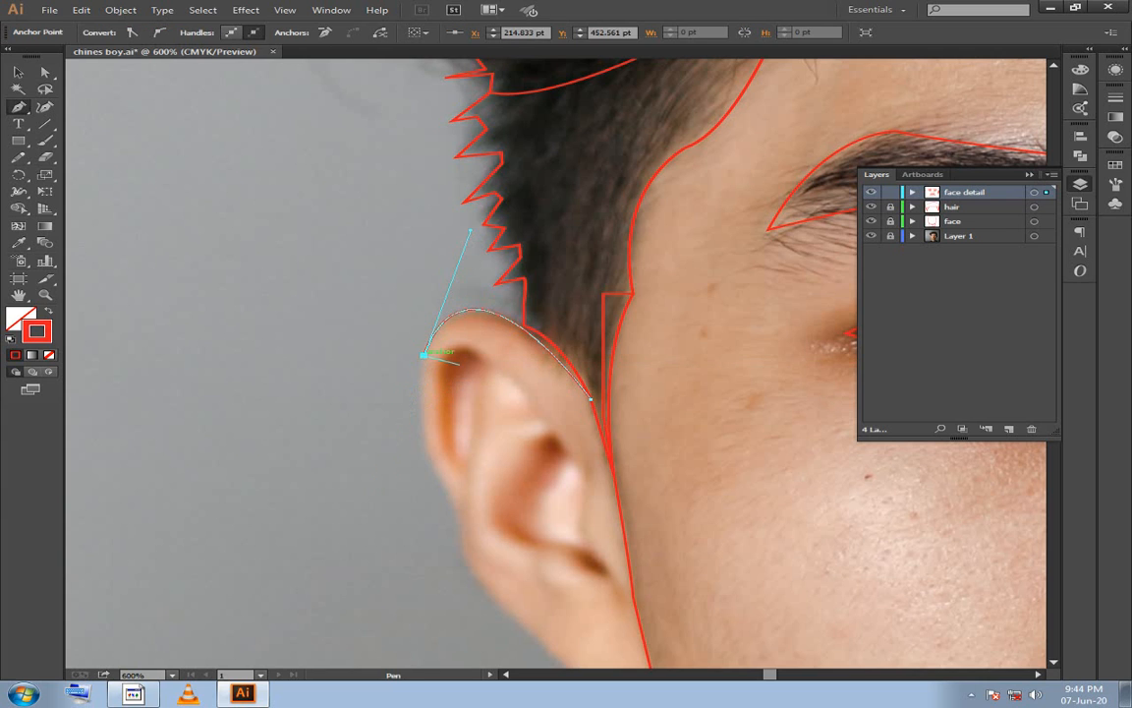
# Continue the left ear's outline down the outer rim with curved segments to the middle of the ear's back edge.
pyautogui.moveTo(428, 365); pyautogui.dragTo(380, 275)
pyautogui.moveTo(376, 264); pyautogui.dragTo(341, 374)
pyautogui.hotkey('ctrl', 'z')
pyautogui.click(415, 446)
pyautogui.press('space')
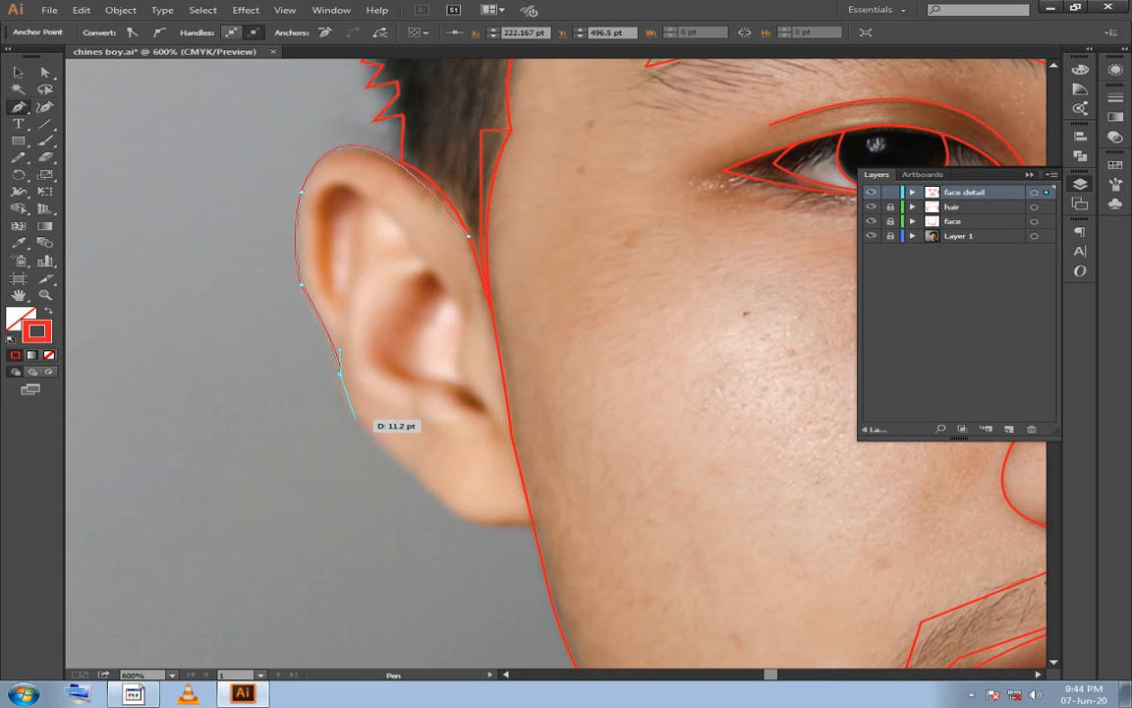
# Trace the left ear's lower rim and curve the outline around the lobe to the face edge.
pyautogui.click(359, 419)
pyautogui.moveTo(384, 435)
pyautogui.mouseDown()
pyautogui.moveTo(361, 427)
pyautogui.moveTo(374, 438)
pyautogui.mouseUp()
pyautogui.hotkey('ctrl', 'z')
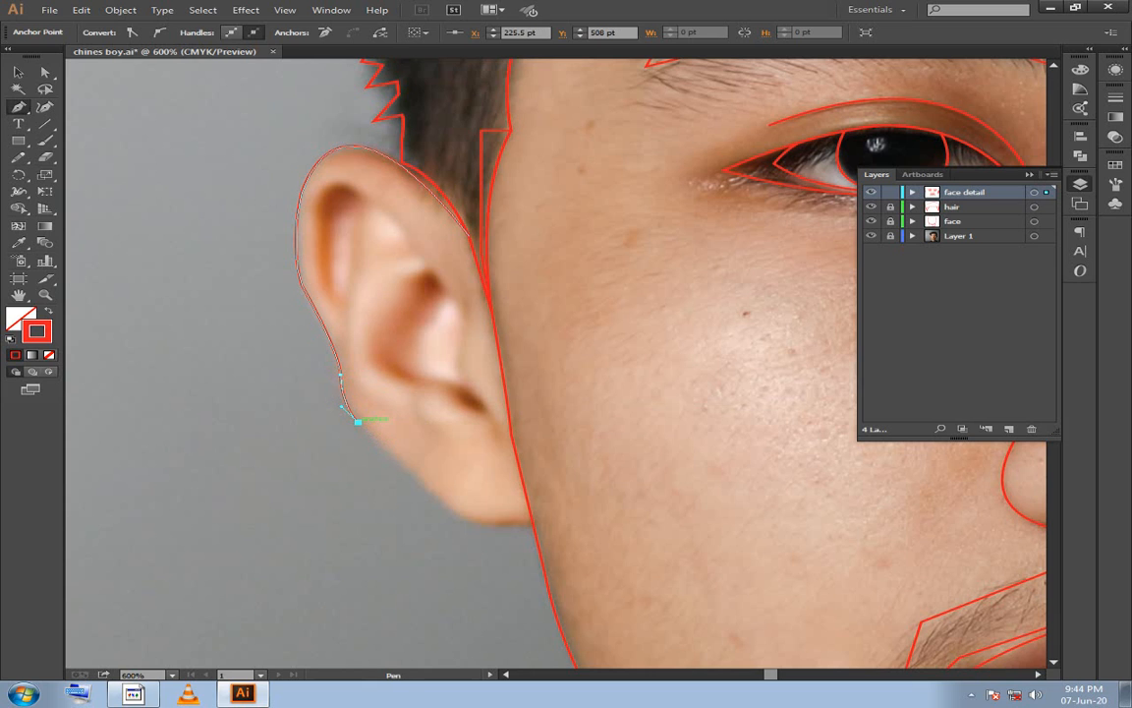
pyautogui.scroll(-3, 363, 422)
pyautogui.hscroll(2, 383, 427)
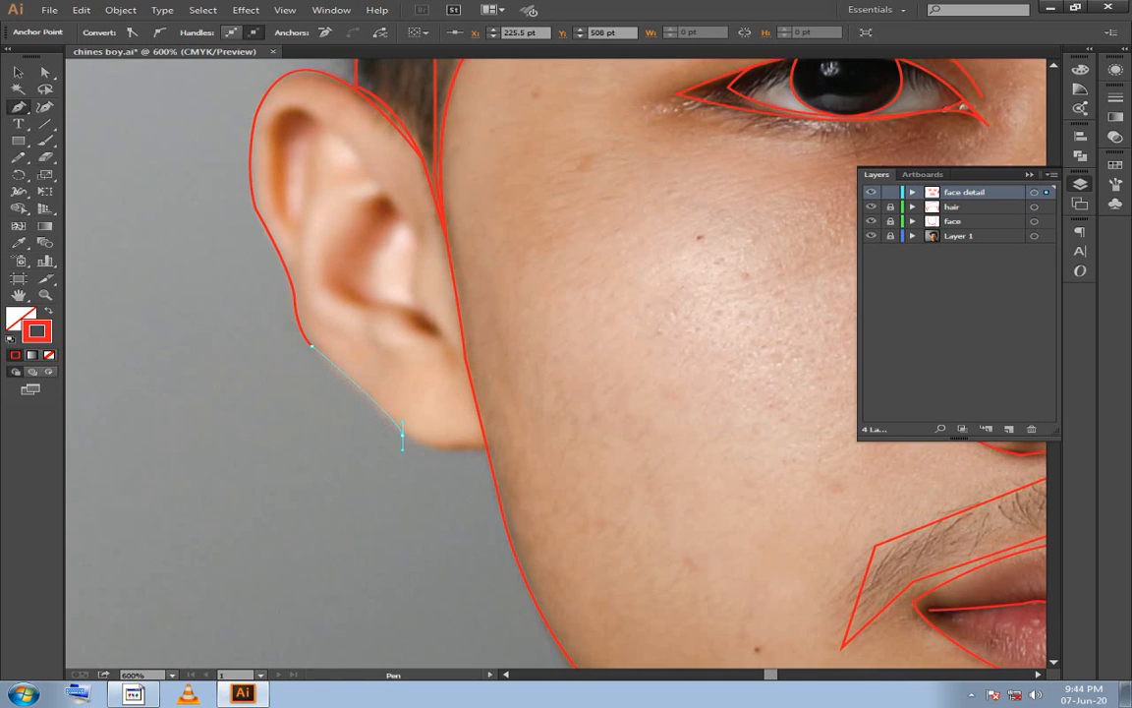
pyautogui.moveTo(417, 452); pyautogui.dragTo(519, 429)
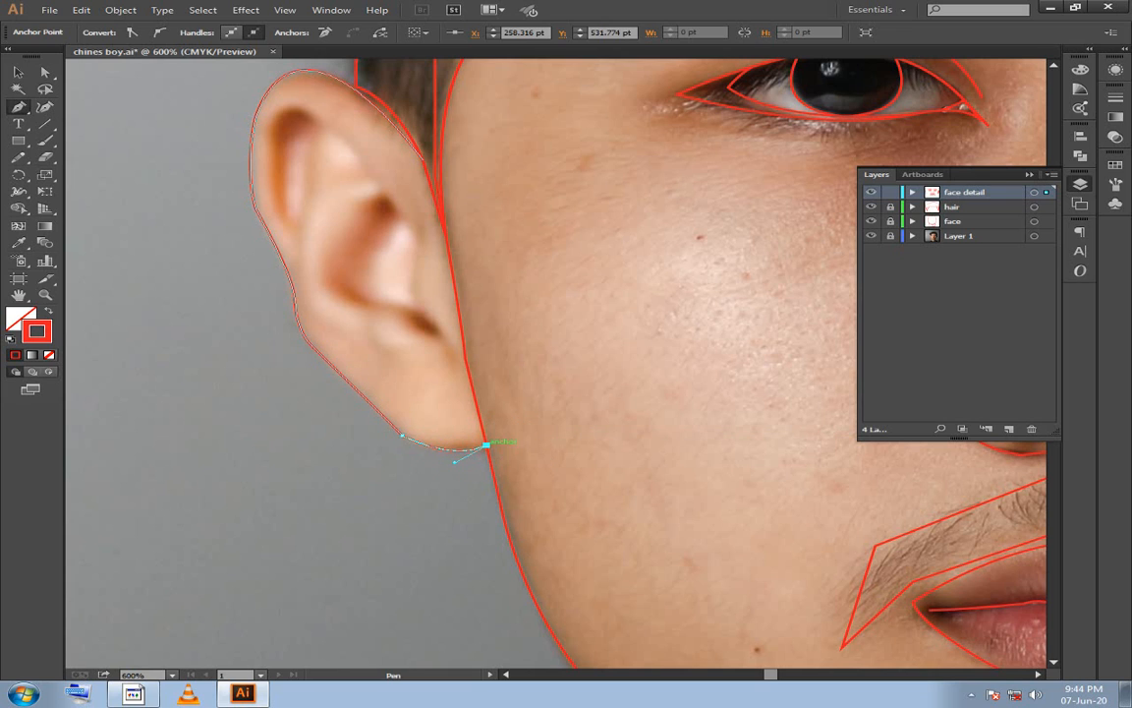
# Close the left ear's outline by placing anchors up along the face edge to the starting anchor at the hair.
pyautogui.scroll(2, 472, 432)
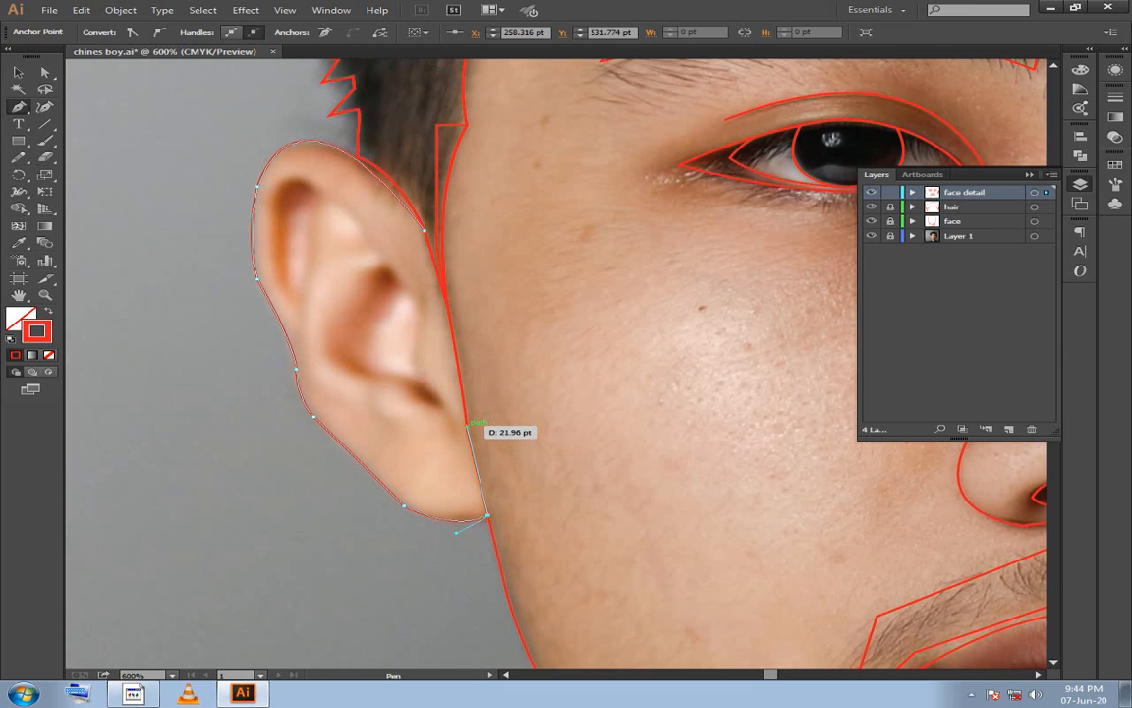
pyautogui.keyDown('alt'); pyautogui.scroll(3, 470, 432); pyautogui.keyUp('alt')
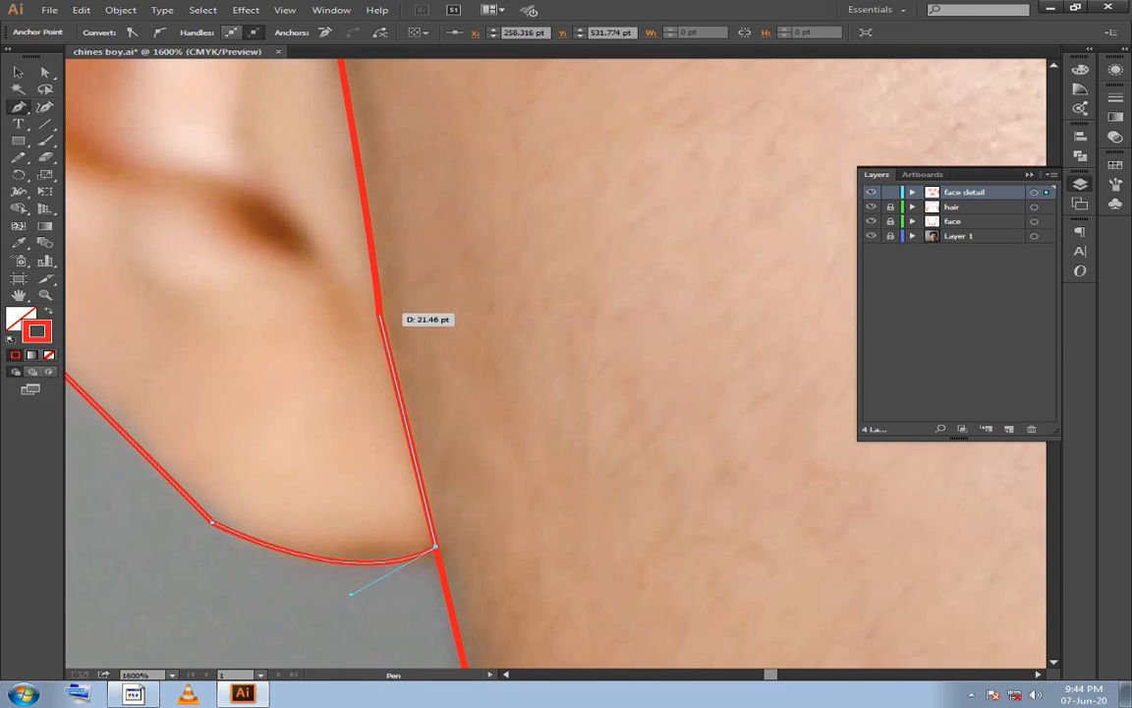
pyautogui.click(379, 315)
pyautogui.scroll(3, 377, 304)
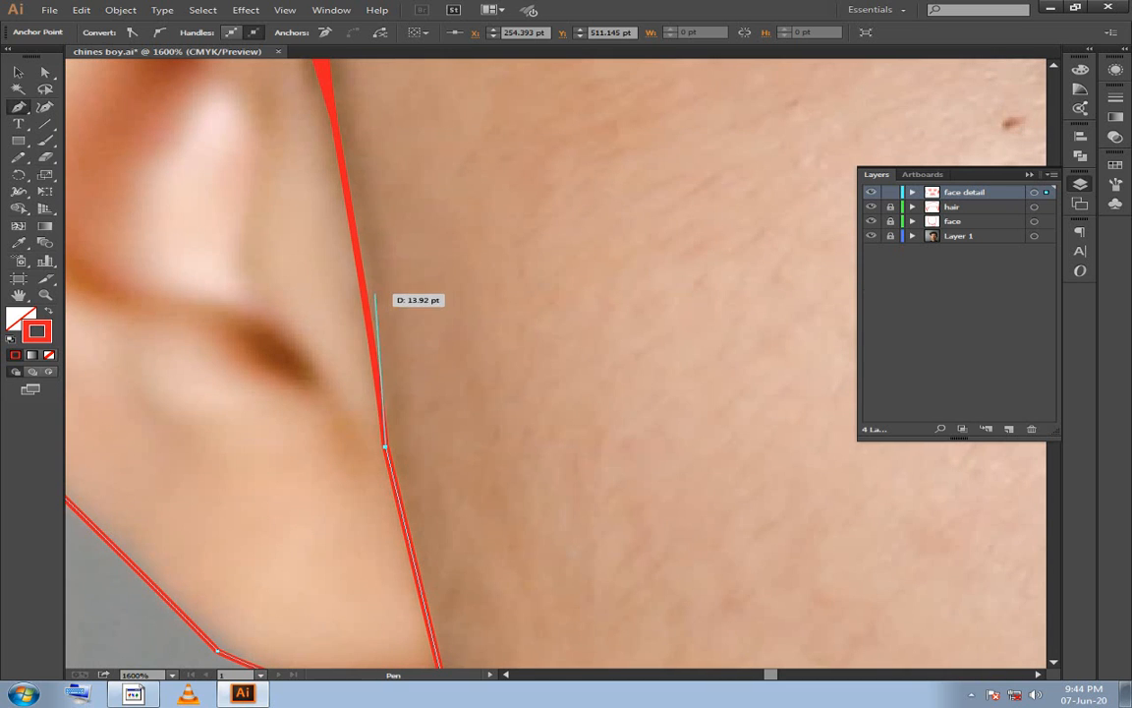
pyautogui.click(373, 291)
pyautogui.scroll(5, 413, 374)
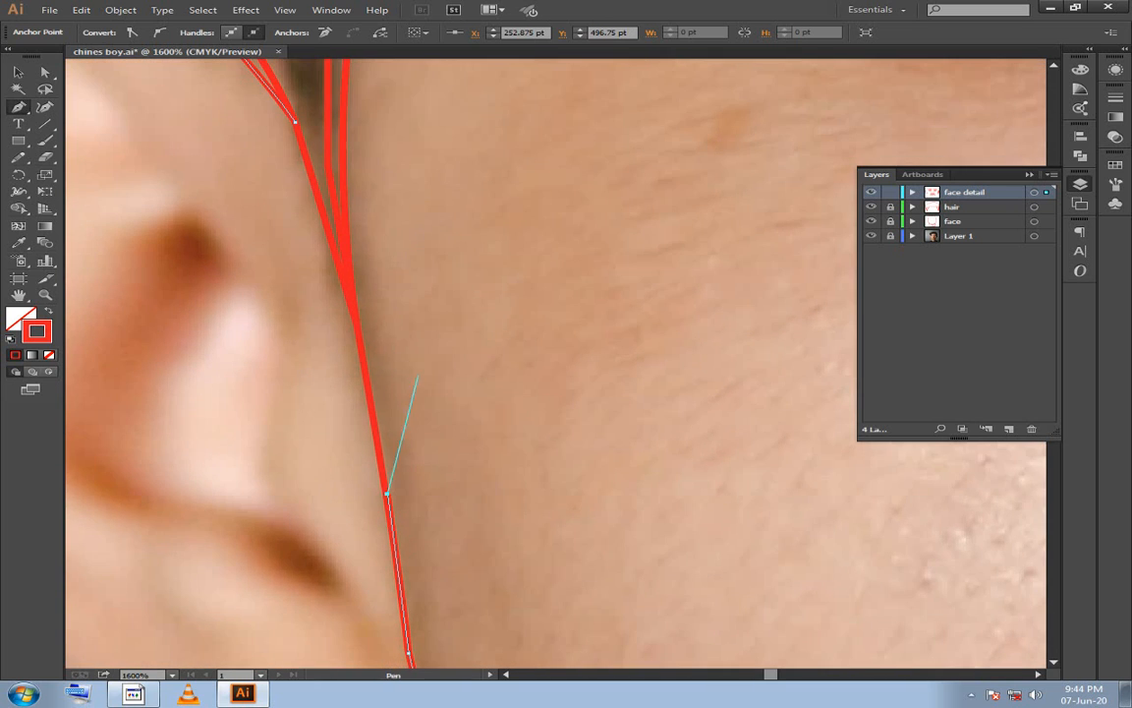
pyautogui.click(357, 323)
pyautogui.scroll(3, 374, 334)
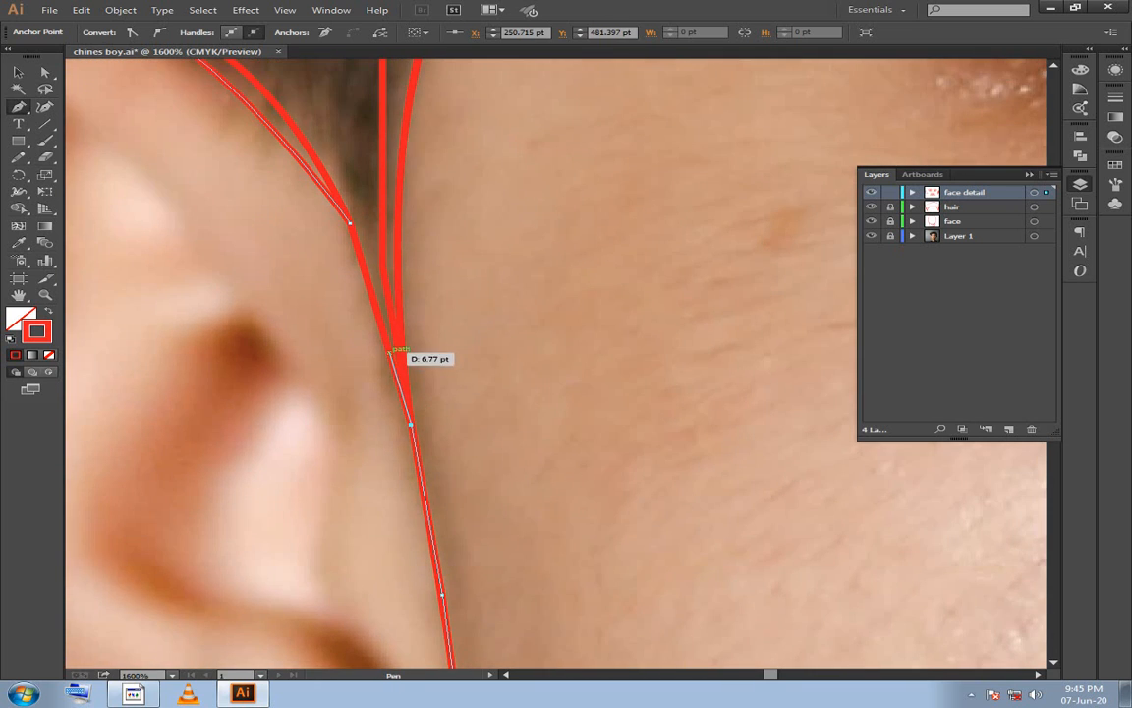
pyautogui.click(391, 352)
pyautogui.scroll(2, 383, 339)
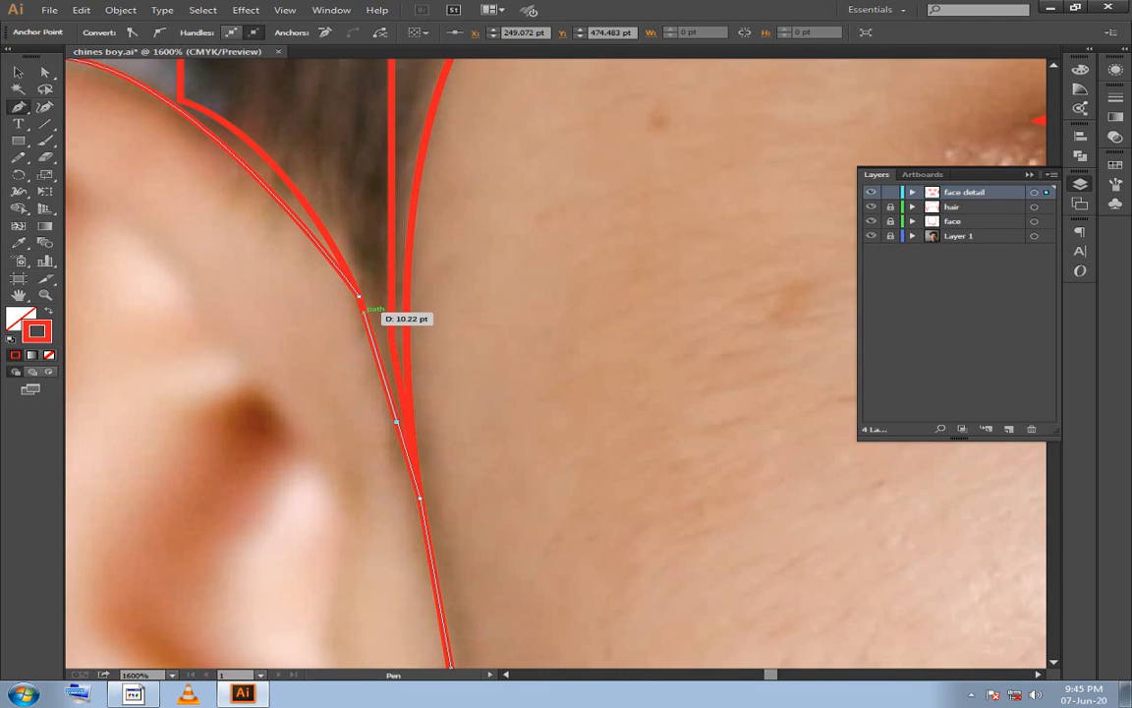
pyautogui.click(359, 296)
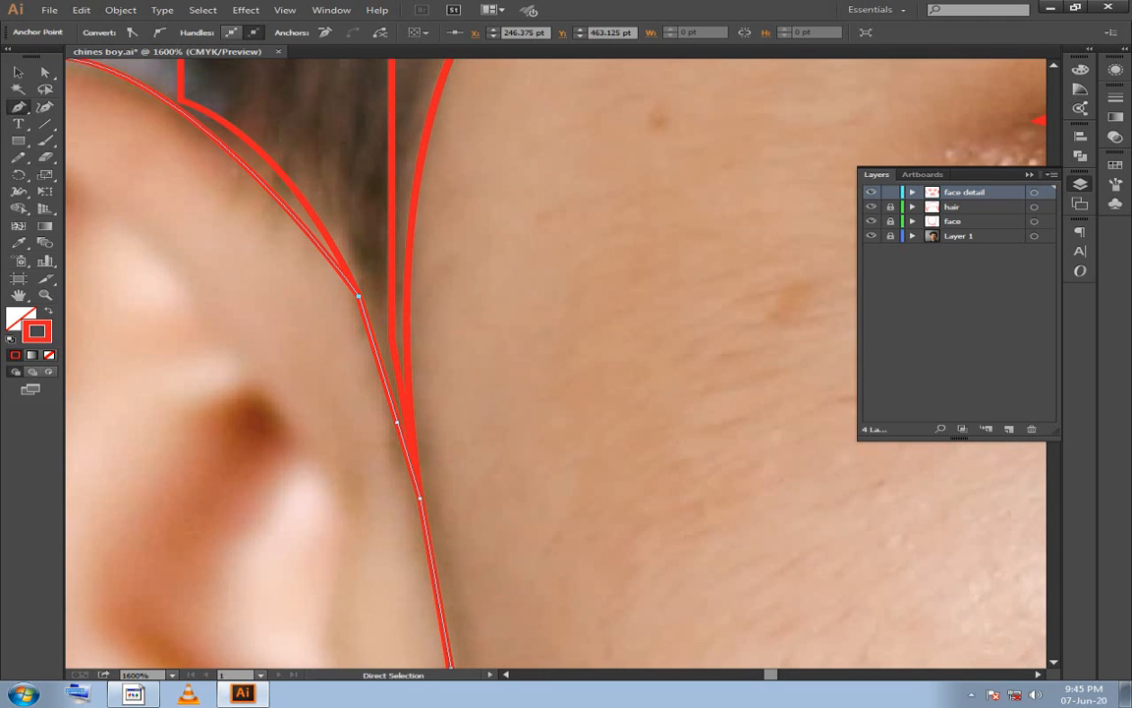
# Trace the upper inner fold of the left ear as a closed curved outline, narrowing to a point at its lower end.
pyautogui.hotkey('ctrl', 'shift', 'a')
pyautogui.scroll(-3, 555, 359)
pyautogui.hscroll(-2, 555, 359)
pyautogui.scroll(-2, 423, 462)
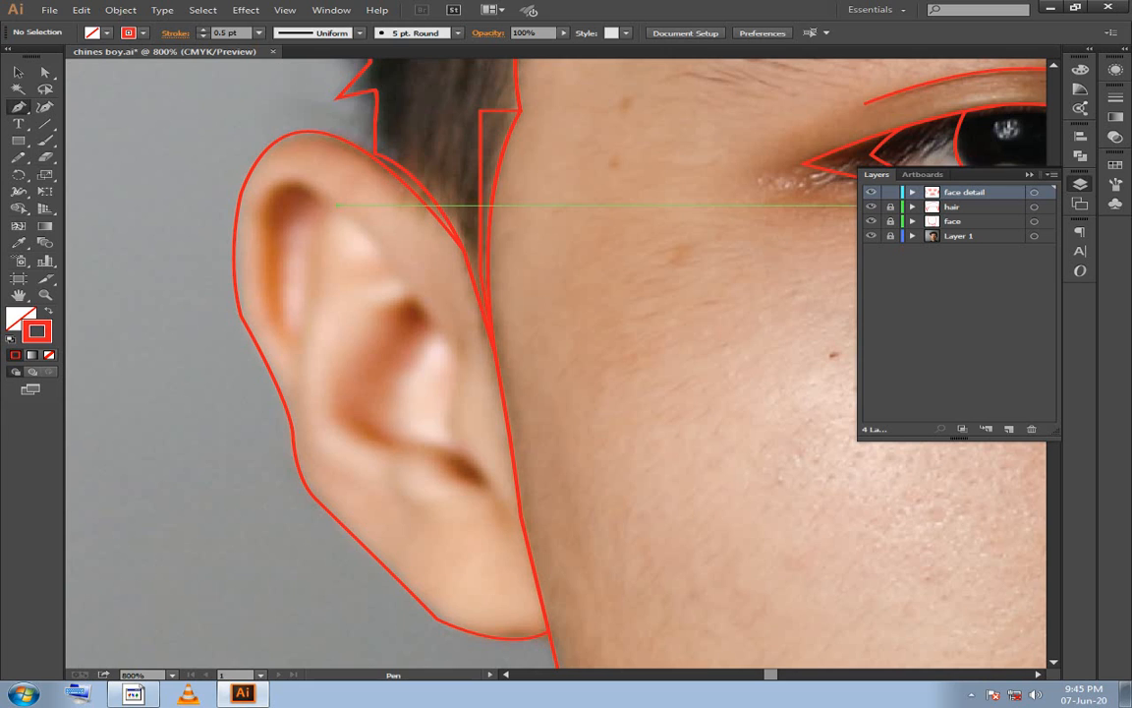
pyautogui.click(337, 206)
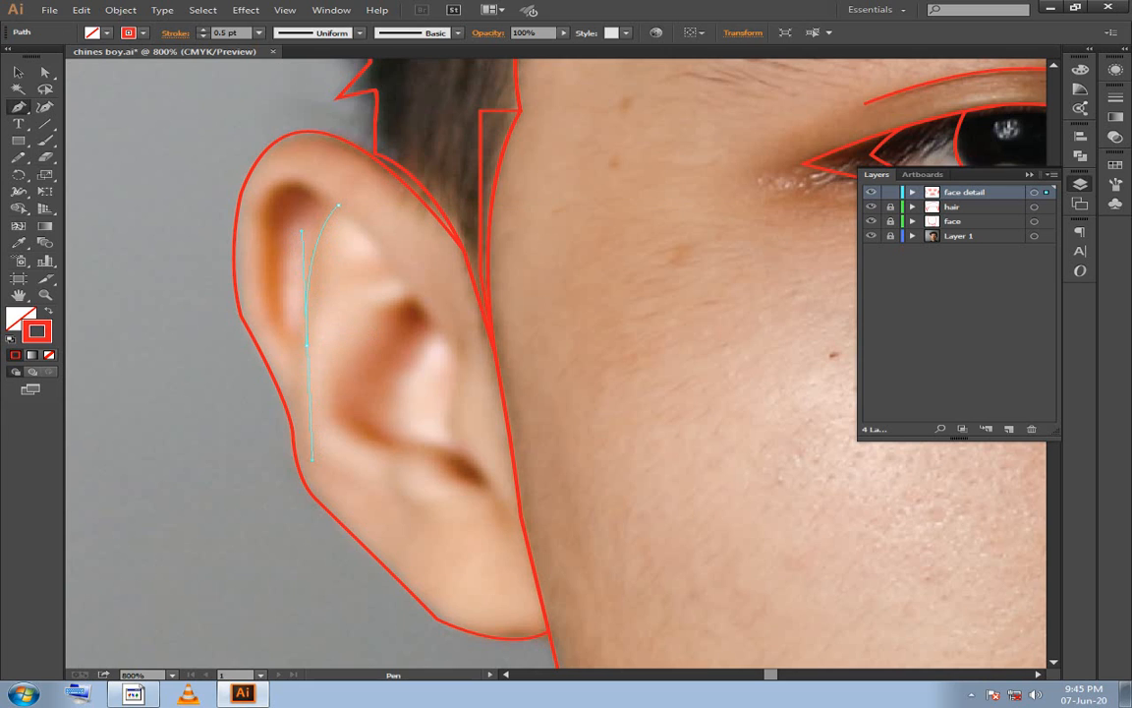
pyautogui.moveTo(310, 462); pyautogui.dragTo(310, 462)
pyautogui.moveTo(307, 343); pyautogui.dragTo(257, 232)
pyautogui.moveTo(337, 207); pyautogui.dragTo(416, 259)
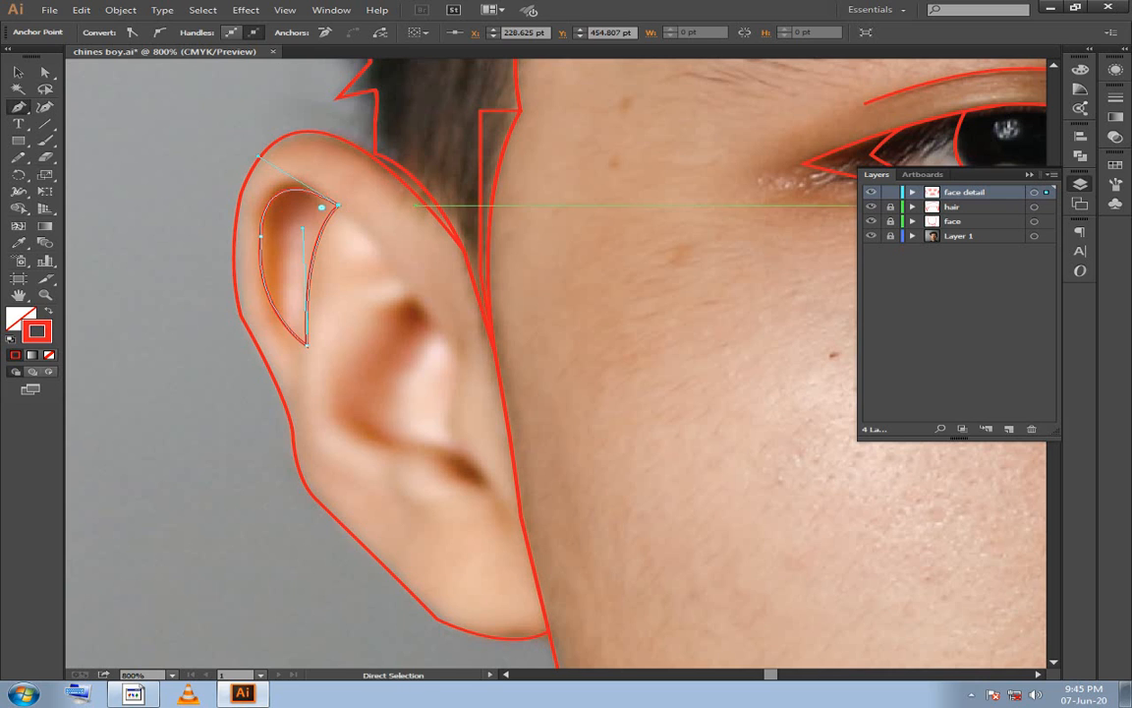
pyautogui.hotkey('ctrl', 'shift', 'a')
# Trace the dark central hollow of the left ear as a closed, curved kidney-like outline.
pyautogui.scroll(-2, 555, 363)
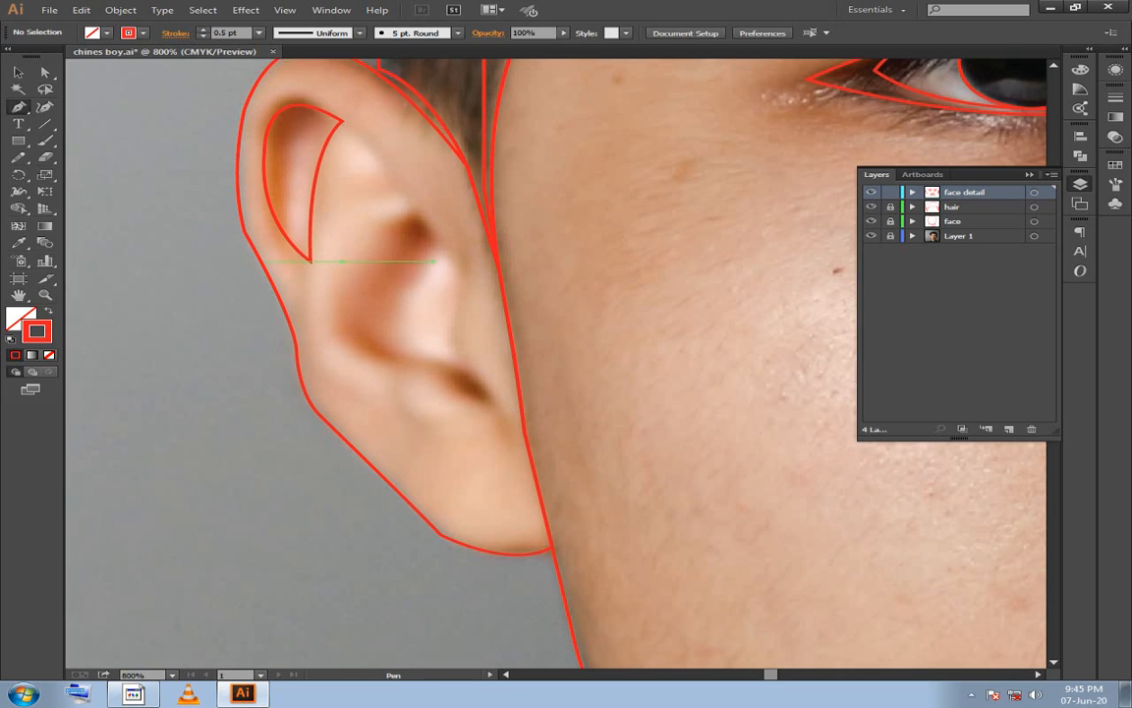
pyautogui.click(428, 244)
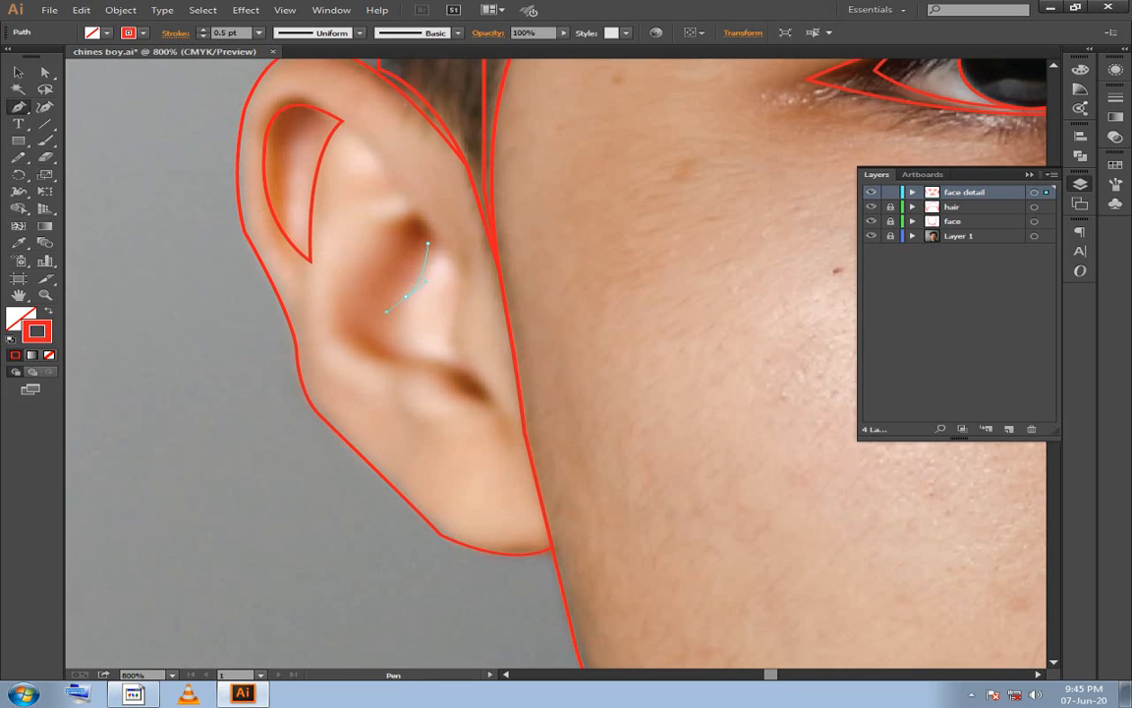
pyautogui.click(405, 295)
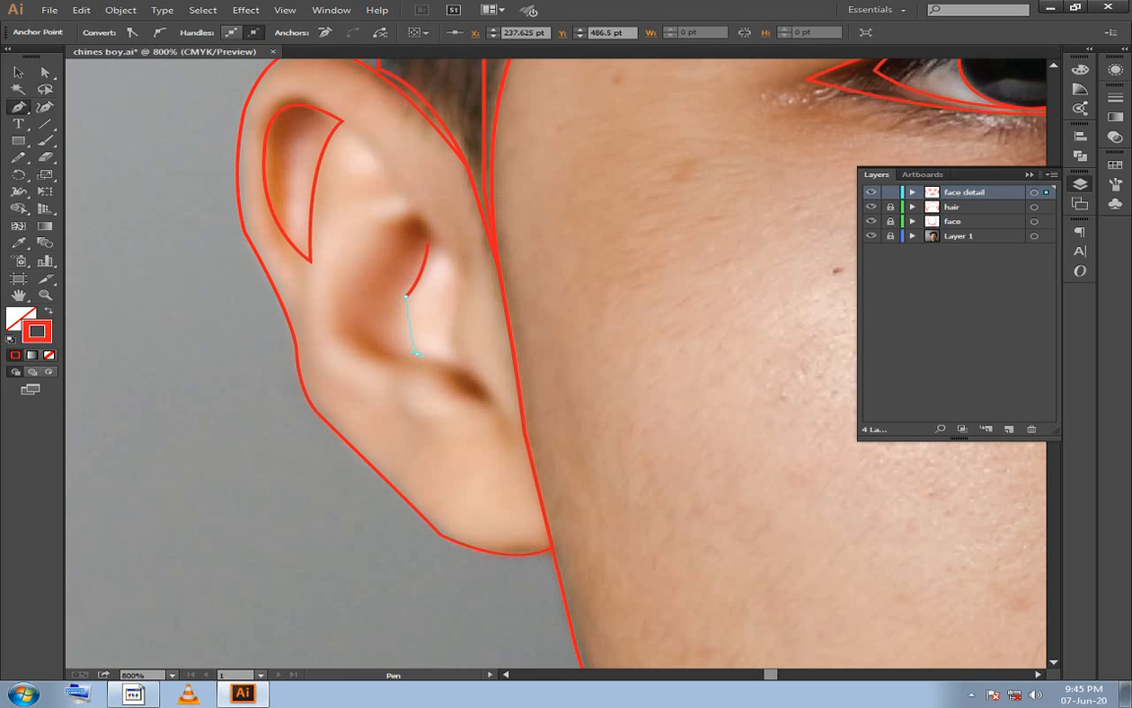
pyautogui.moveTo(415, 354); pyautogui.dragTo(441, 374)
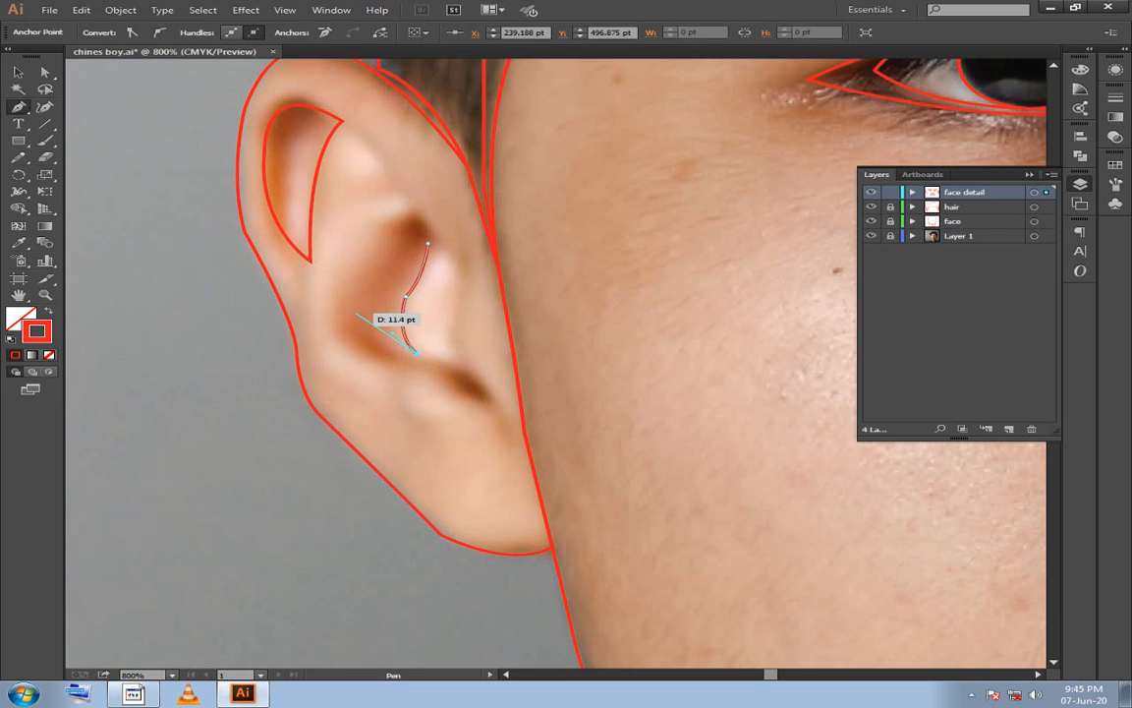
pyautogui.moveTo(351, 313); pyautogui.dragTo(339, 271)
pyautogui.keyDown('alt'); pyautogui.click(350, 312); pyautogui.keyUp('alt')
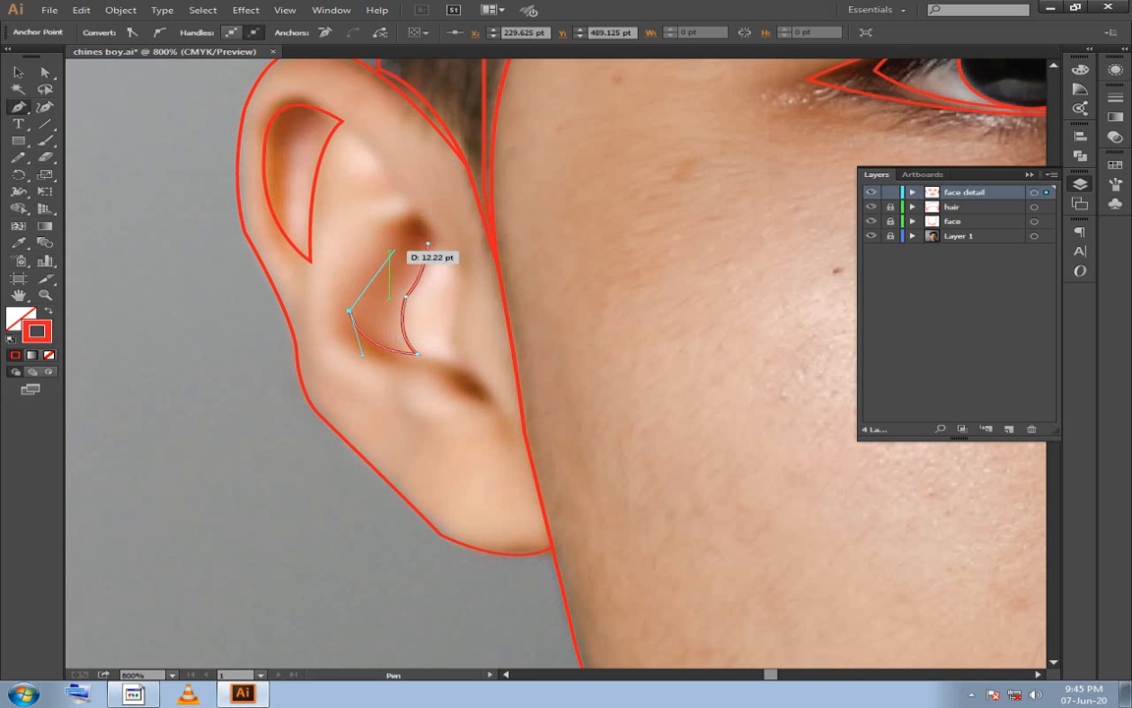
pyautogui.moveTo(428, 242); pyautogui.dragTo(457, 320)
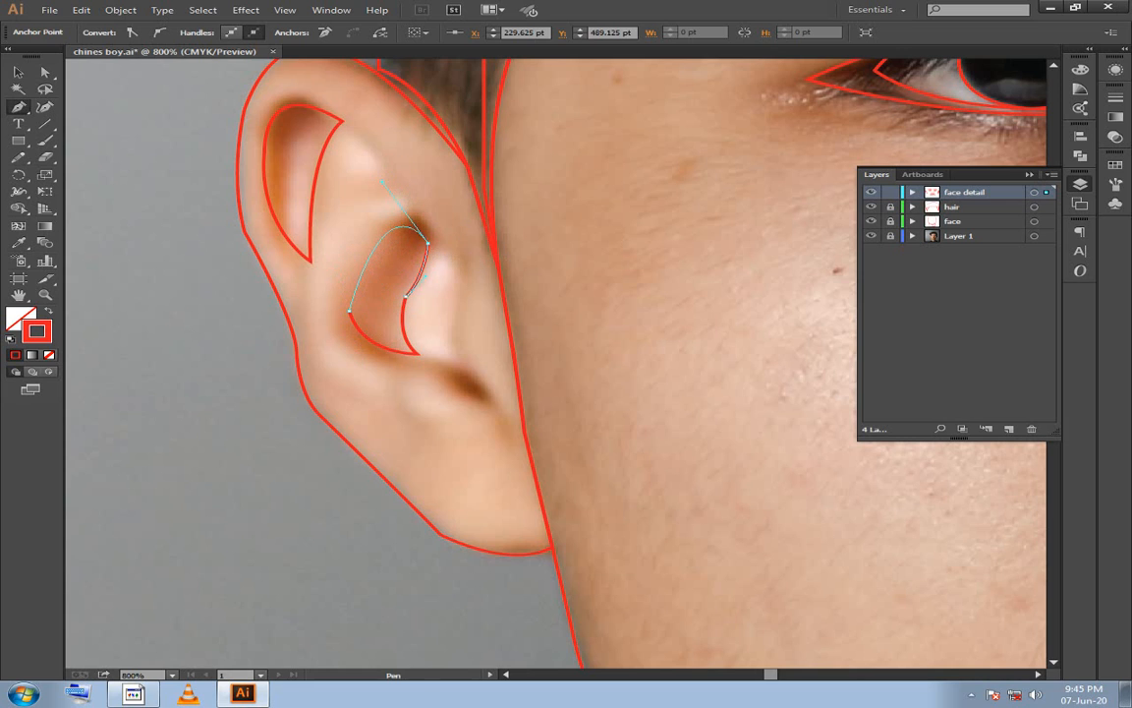
pyautogui.hotkey('ctrl', 'shift', 'a')
# Trace the small dark notch above the left earlobe as a closed three-cornered outline.
pyautogui.scroll(-2, 570, 373)
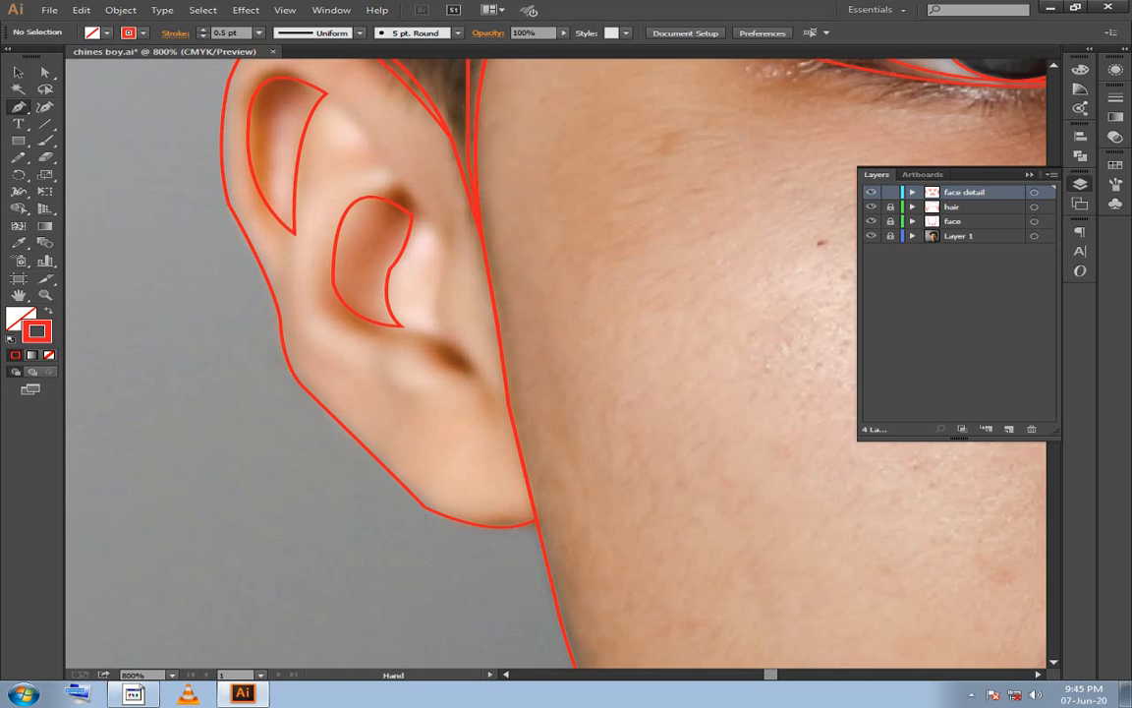
pyautogui.click(412, 325)
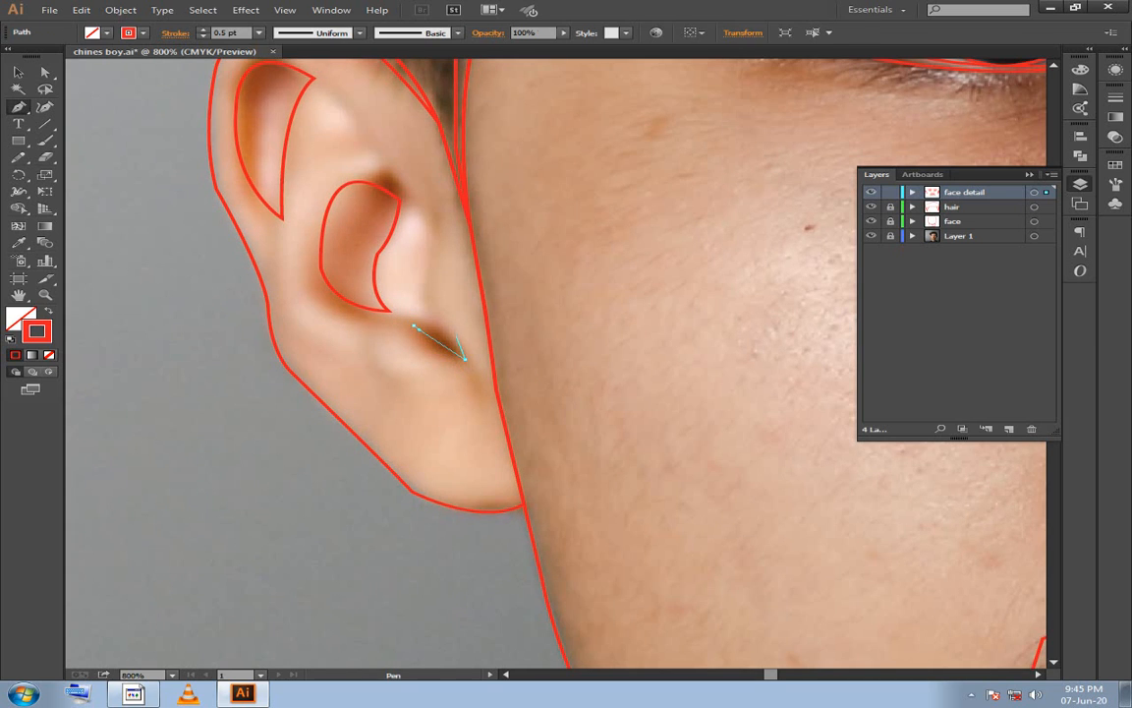
pyautogui.moveTo(466, 359); pyautogui.dragTo(440, 320)
pyautogui.click(412, 325)
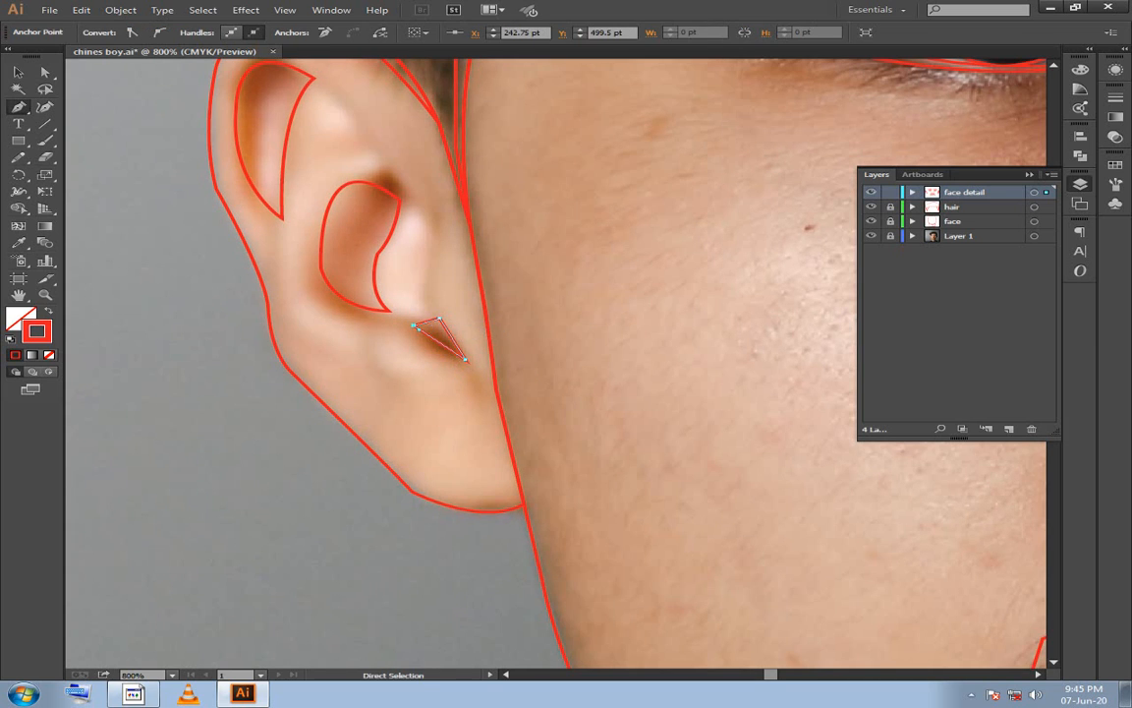
pyautogui.hotkey('ctrl', 'shift', 'a')
# Draw an open curved fold line in the left ear from the central hollow's upper corner to the upper fold's tip.
pyautogui.scroll(-2, 412, 324)
pyautogui.hotkey('ctrl', '-')
pyautogui.hotkey('ctrl', '-')
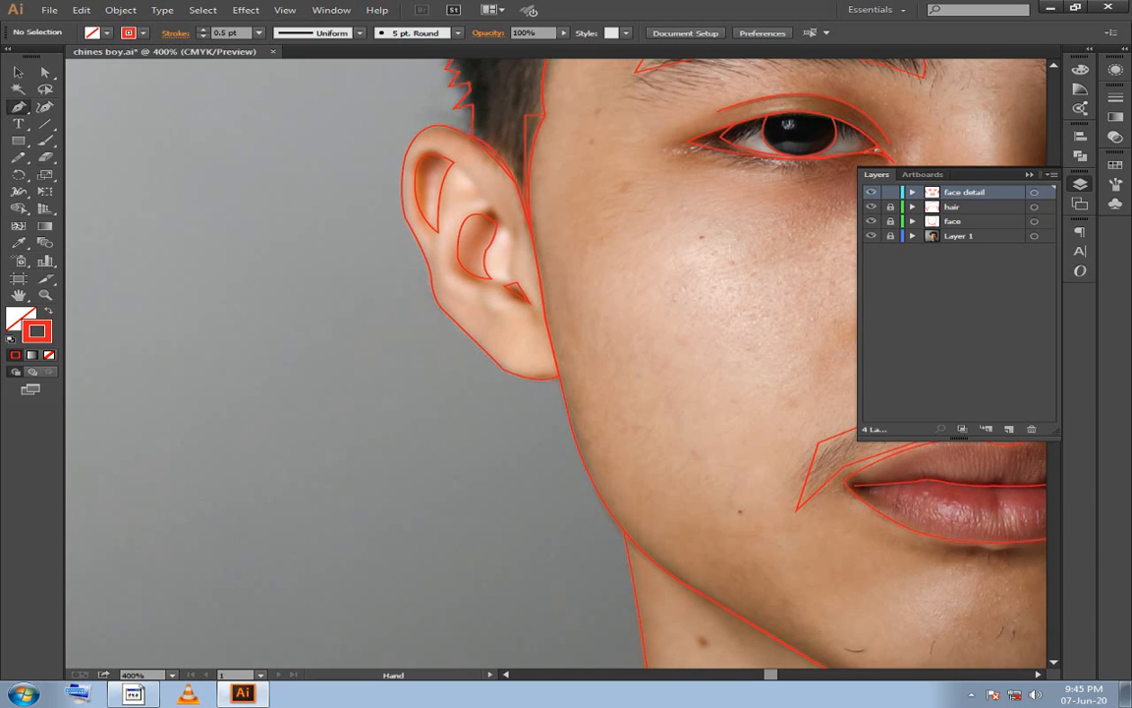
pyautogui.hotkey('ctrl', '+')
pyautogui.moveTo(1030, 159); pyautogui.dragTo(1015, 157)
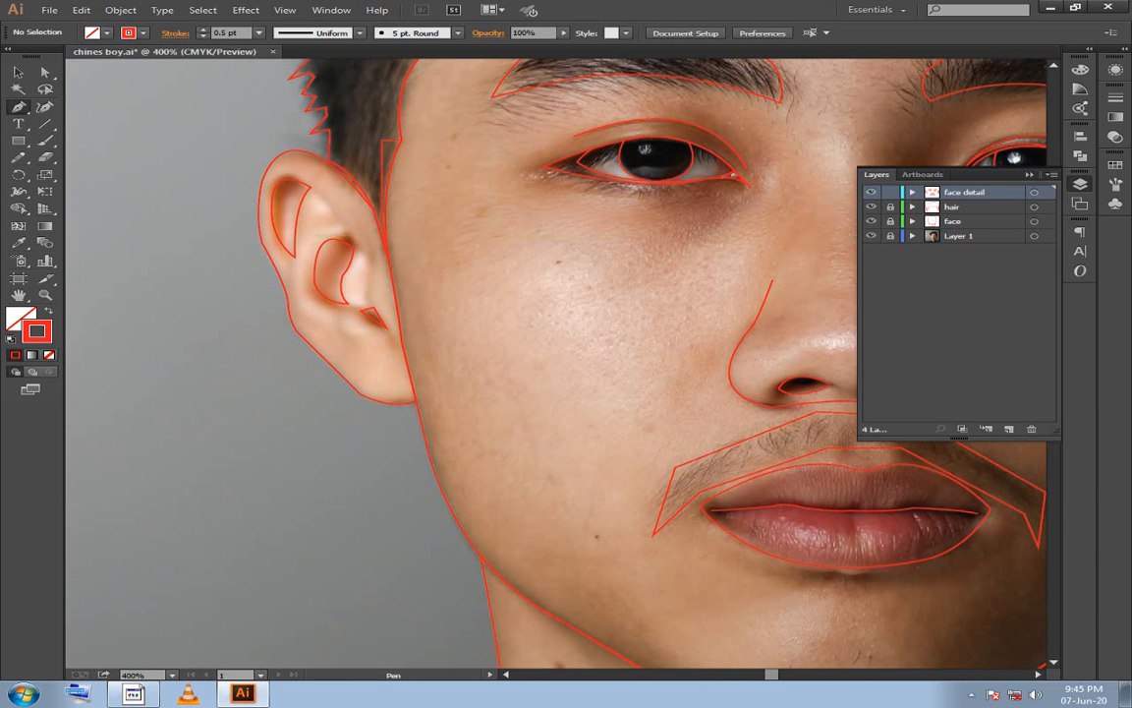
pyautogui.click(353, 236)
pyautogui.click(362, 254)
pyautogui.moveTo(310, 187); pyautogui.dragTo(279, 178)
pyautogui.hotkey('ctrl', 'shift', 'a')
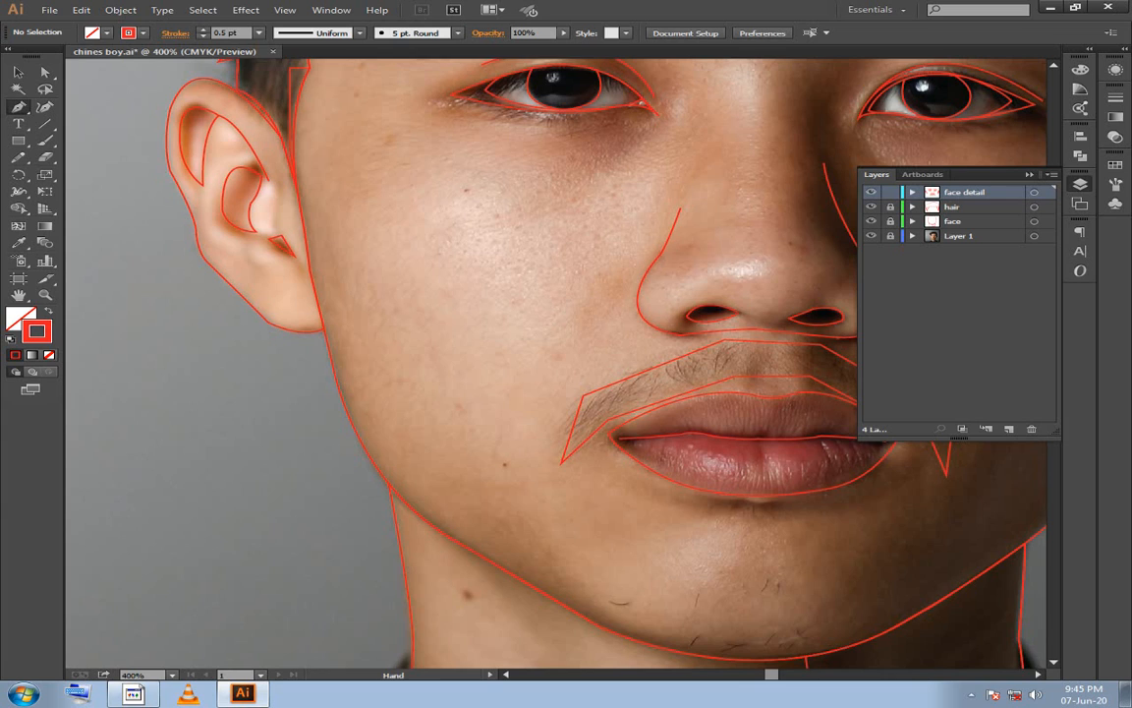
pyautogui.hotkey('ctrl', '-')
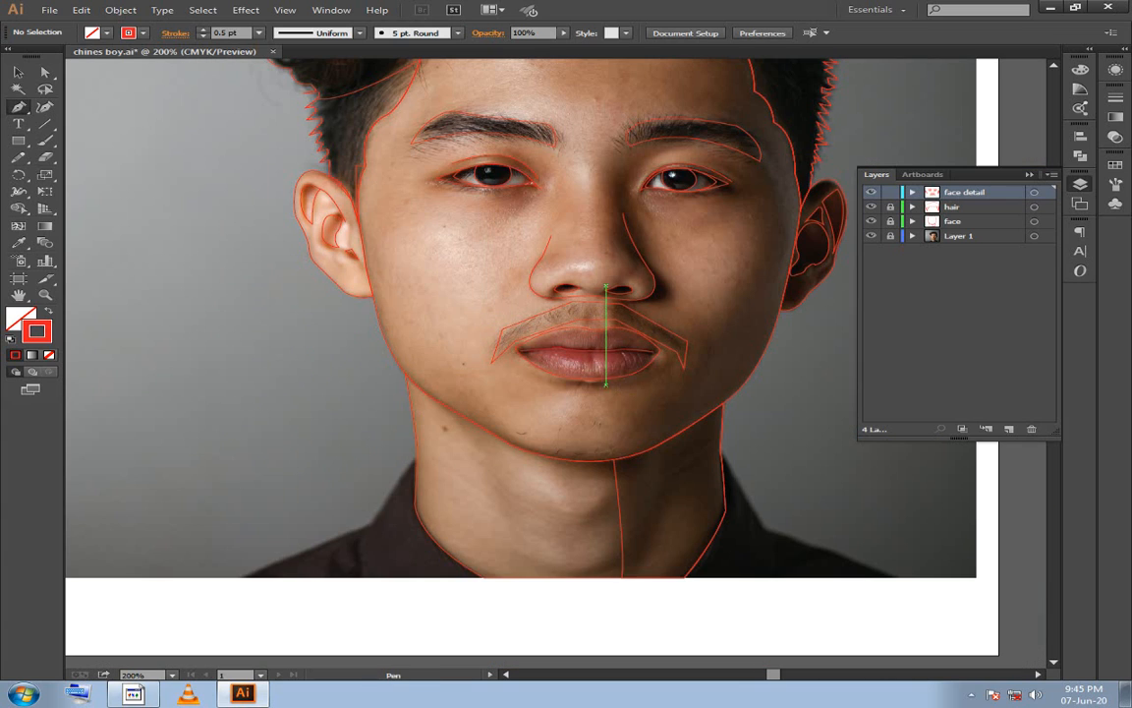
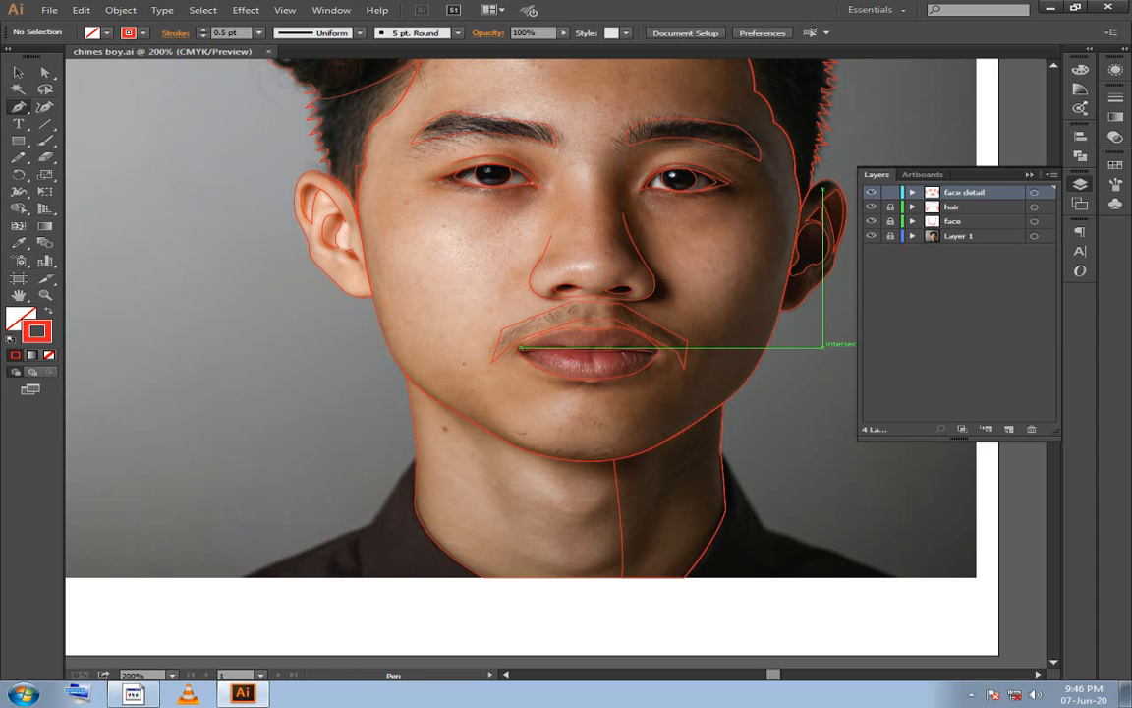
pyautogui.click(133, 693)
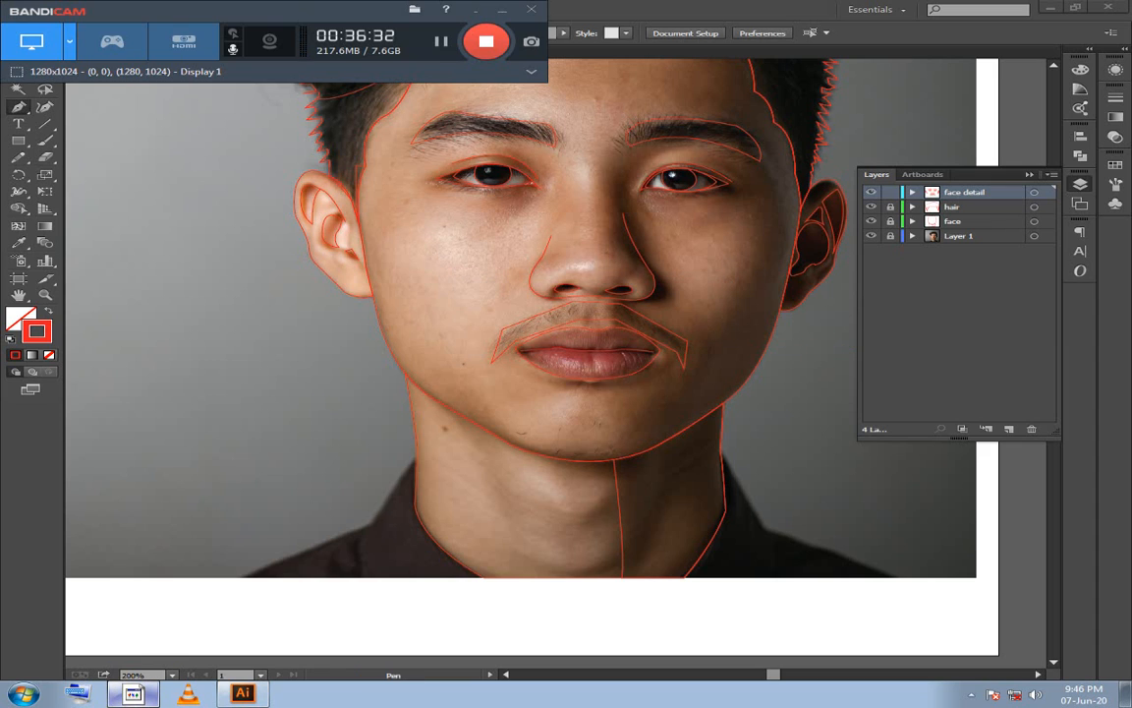
pyautogui.click(133, 694)
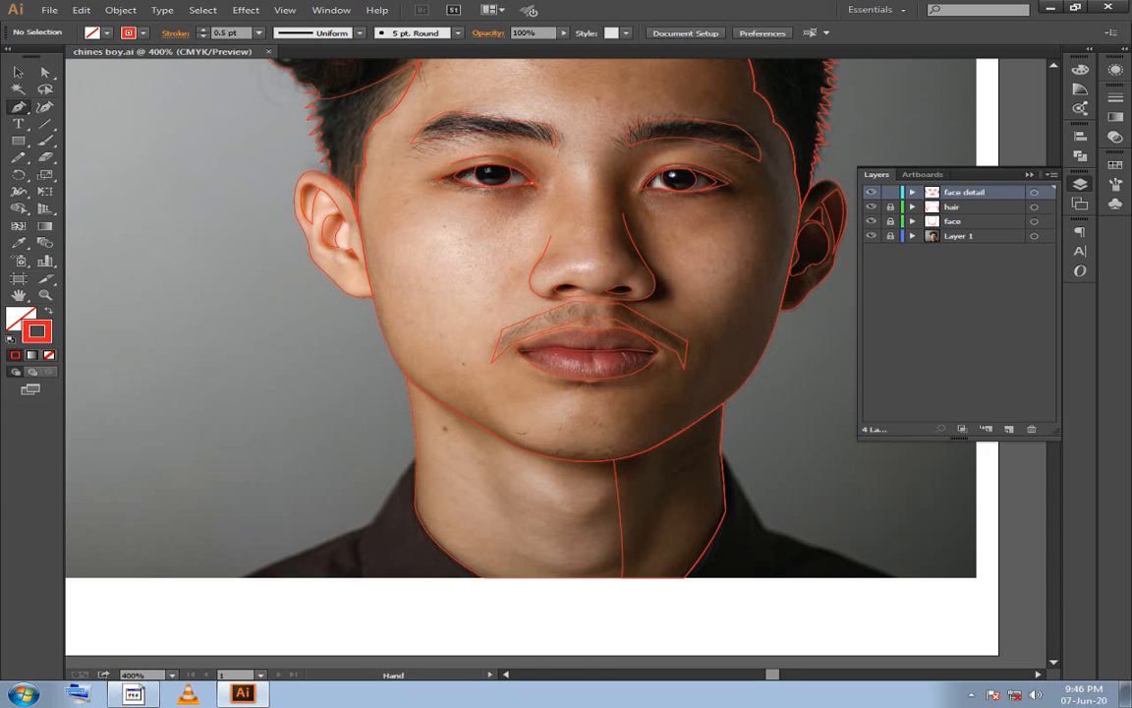
# Start the shirt's outline at the left neck edge and curve it down the collar to a corner anchor at the shoulder.
pyautogui.scroll(2, 398, 427)
pyautogui.scroll(1, 454, 528)
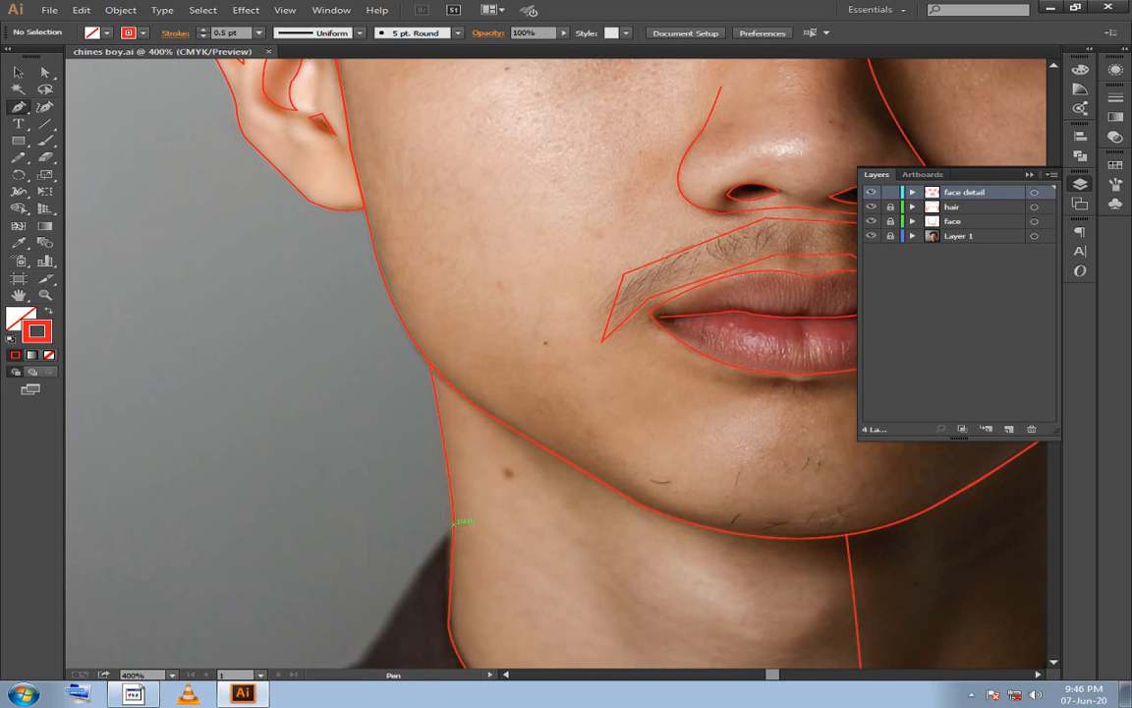
pyautogui.moveTo(454, 526); pyautogui.dragTo(335, 552)
pyautogui.scroll(-3, 444, 536)
pyautogui.click(369, 493)
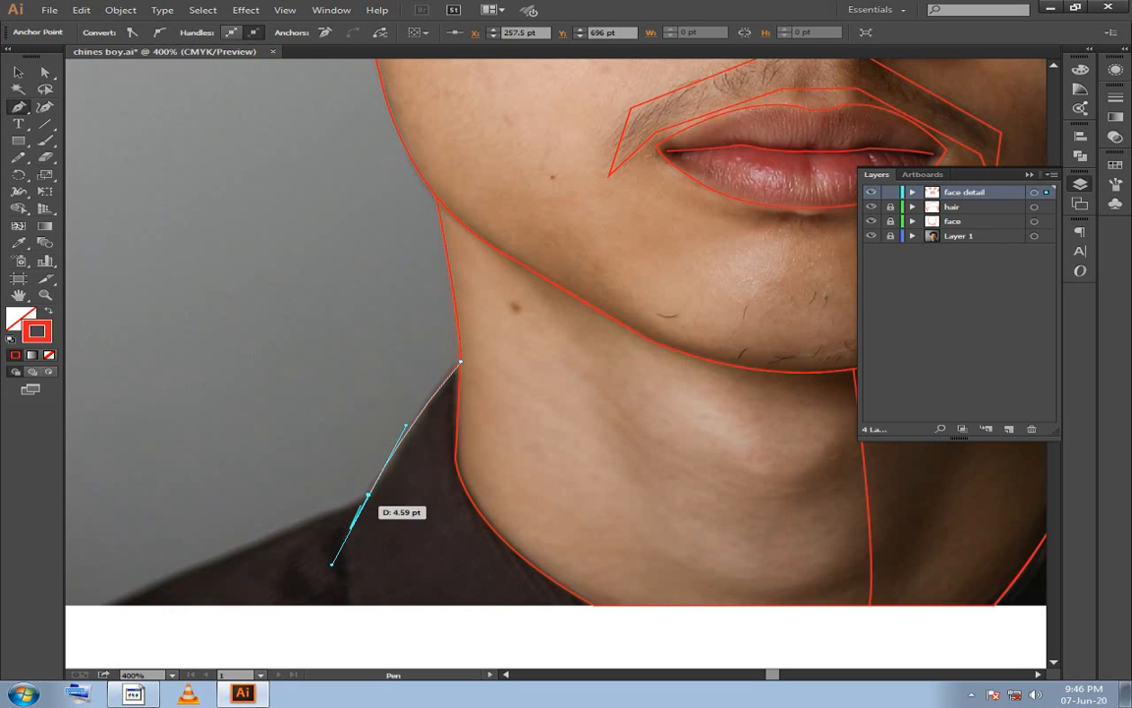
pyautogui.moveTo(431, 398); pyautogui.dragTo(472, 585)
pyautogui.scroll(2, 403, 421)
# Continue the shirt's outline down the left shoulder slope with curved segments to the photo's bottom edge.
pyautogui.moveTo(527, 541); pyautogui.dragTo(524, 262)
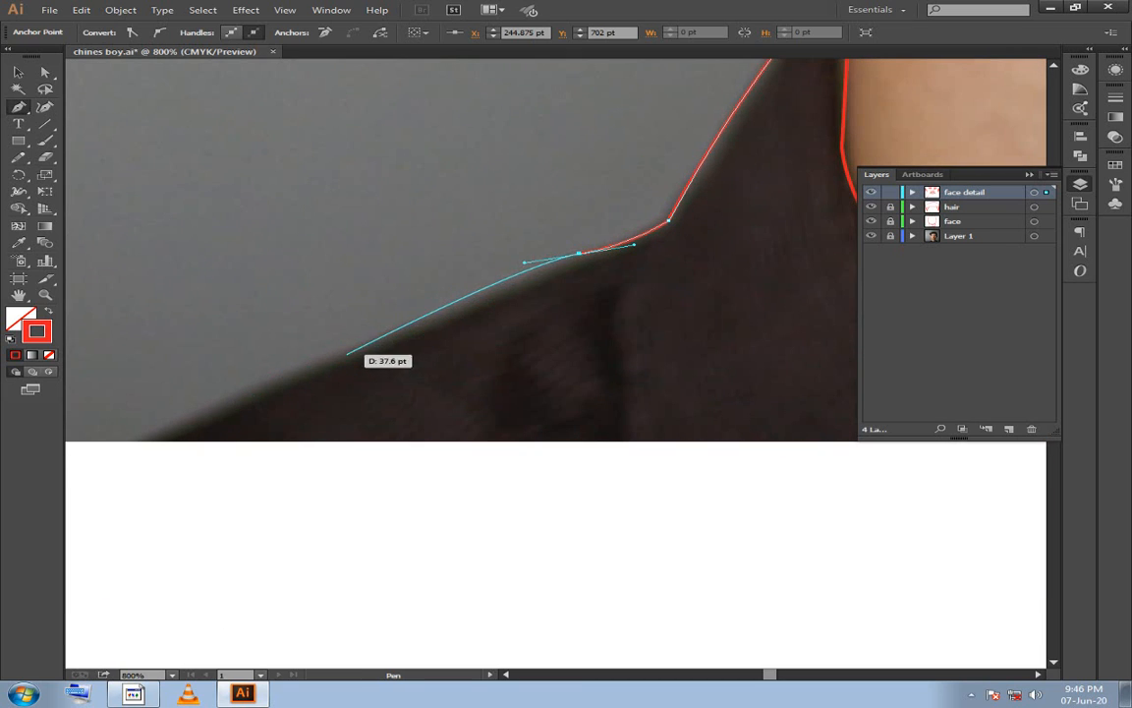
pyautogui.moveTo(346, 352); pyautogui.dragTo(314, 366)
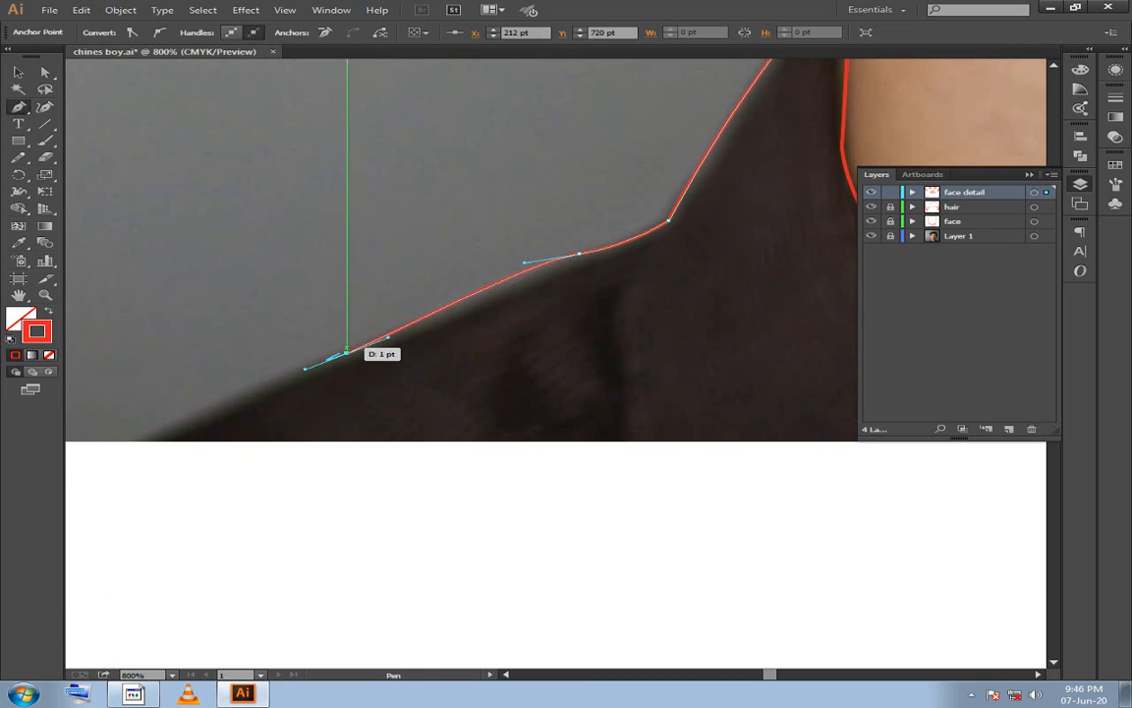
pyautogui.click(346, 352)
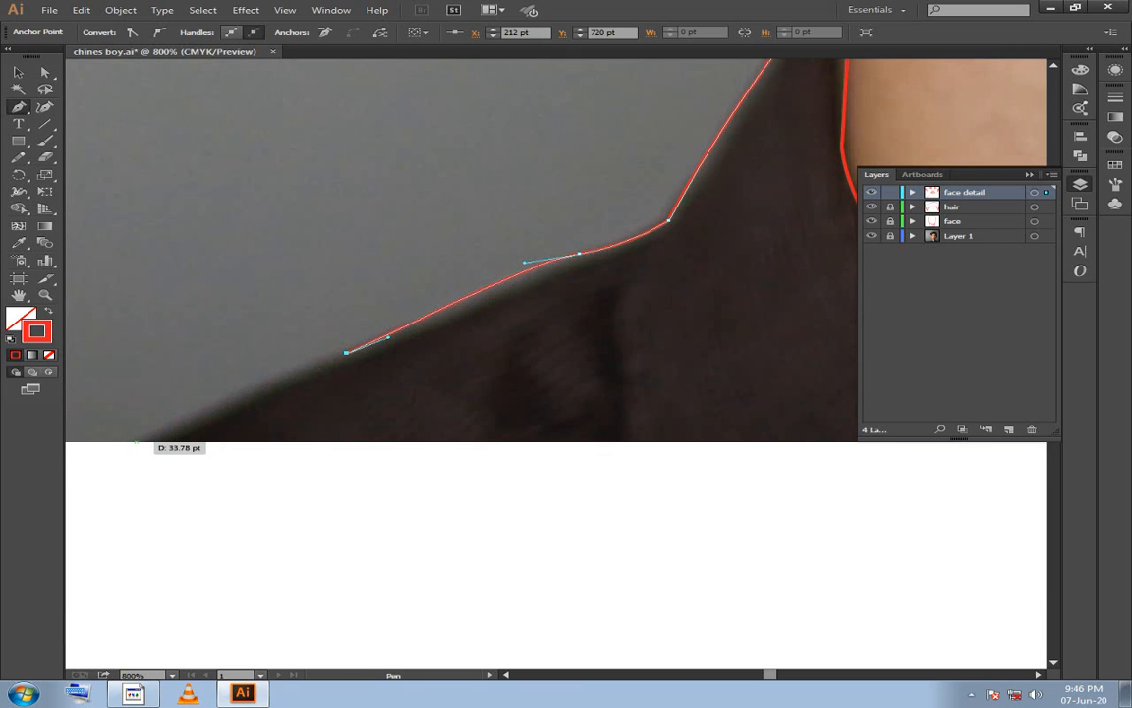
pyautogui.click(136, 441)
# Run the shirt's outline along the photo's bottom edge to the neck outline's lower corner and curve it up the lower neckline.
pyautogui.moveTo(496, 413); pyautogui.dragTo(413, 438)
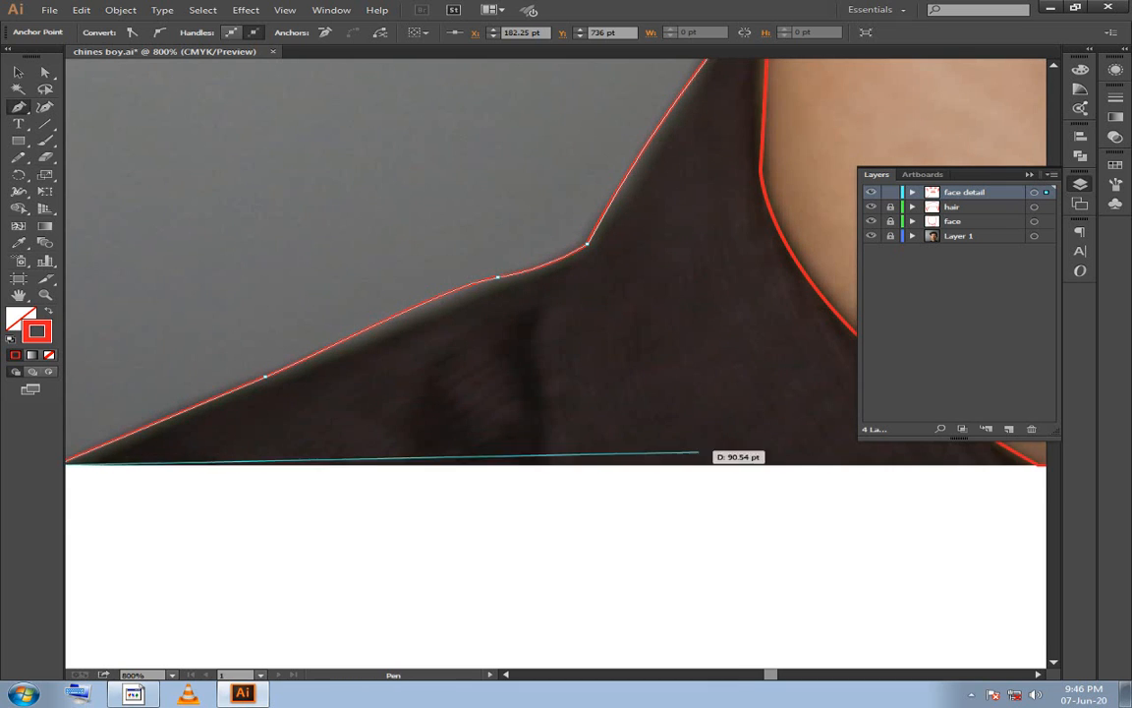
pyautogui.moveTo(811, 458); pyautogui.dragTo(755, 477)
pyautogui.moveTo(956, 482); pyautogui.dragTo(737, 646)
pyautogui.click(656, 509)
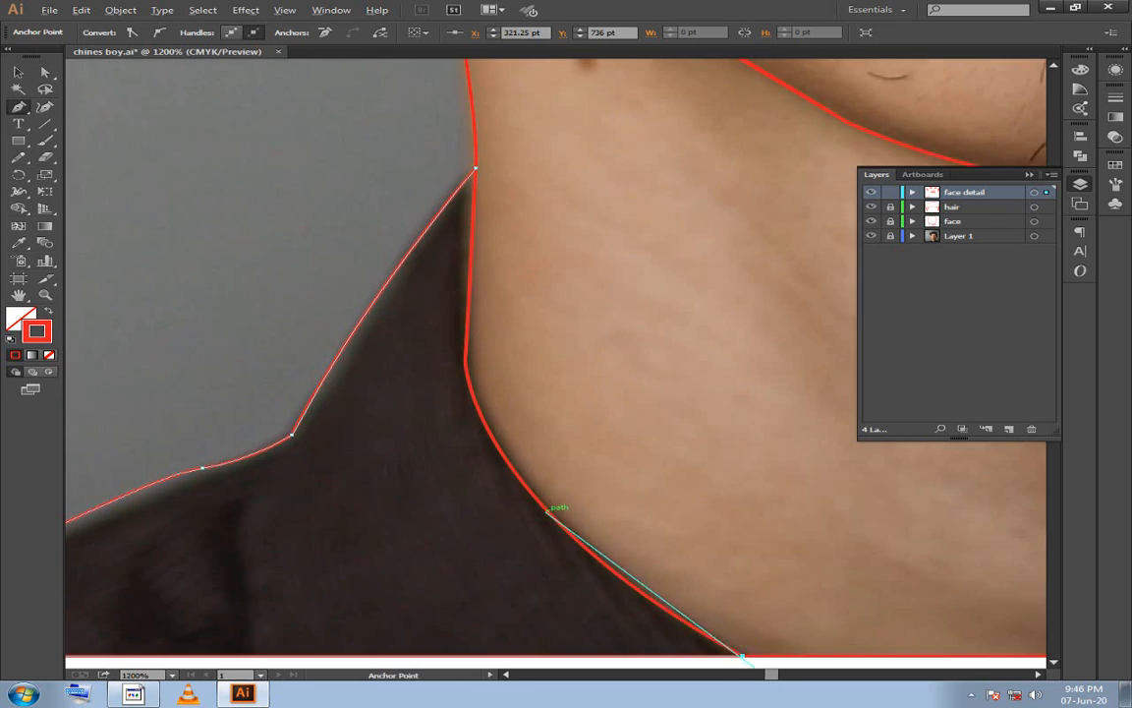
pyautogui.hotkey('ctrl', '+')
pyautogui.moveTo(437, 426); pyautogui.dragTo(366, 350)
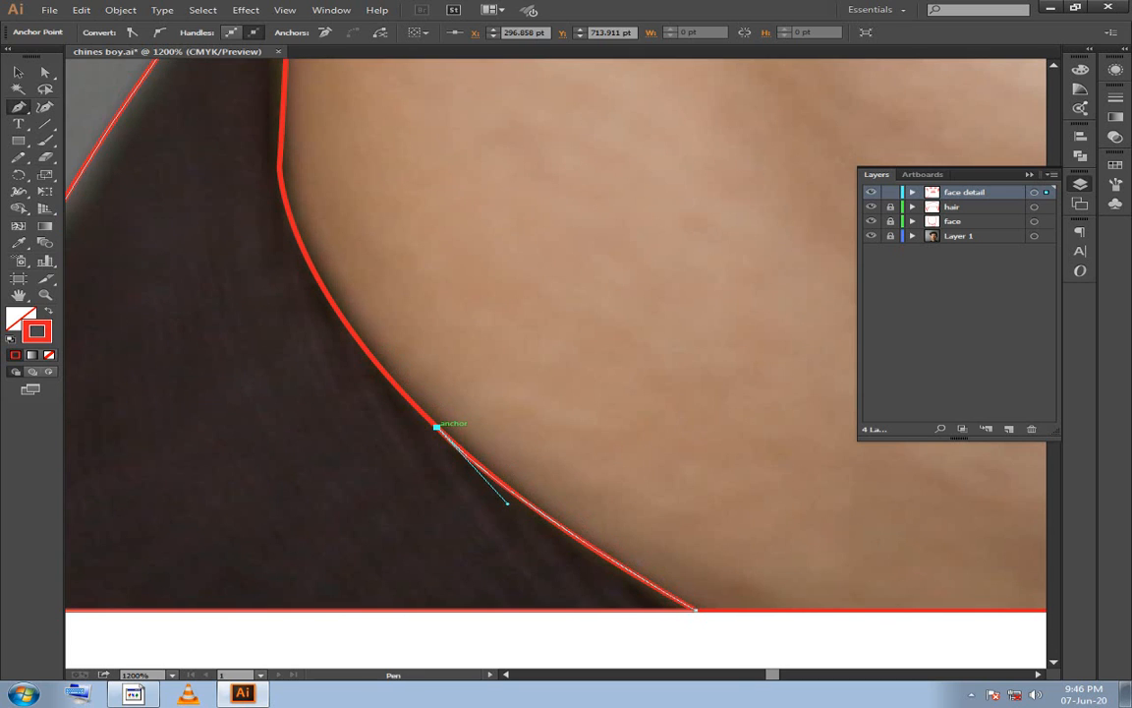
pyautogui.moveTo(437, 427); pyautogui.dragTo(492, 561)
pyautogui.moveTo(347, 356); pyautogui.dragTo(314, 254)
pyautogui.hotkey('ctrl', 'z')
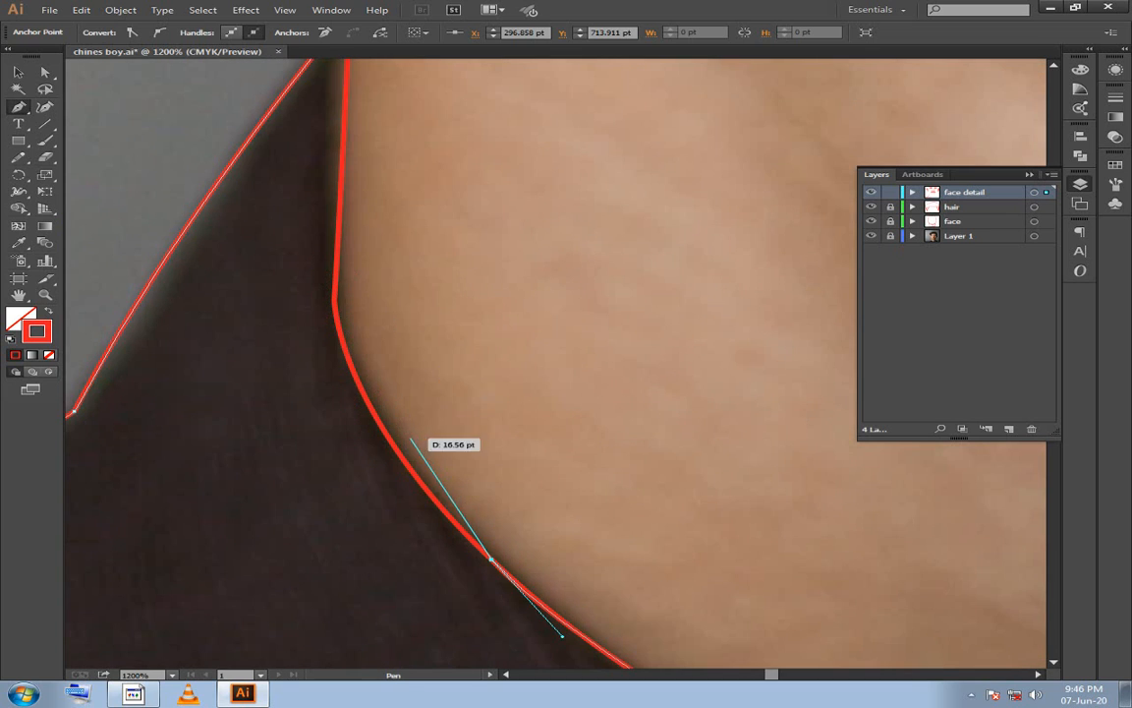
pyautogui.moveTo(389, 438); pyautogui.dragTo(379, 389)
pyautogui.press('z')
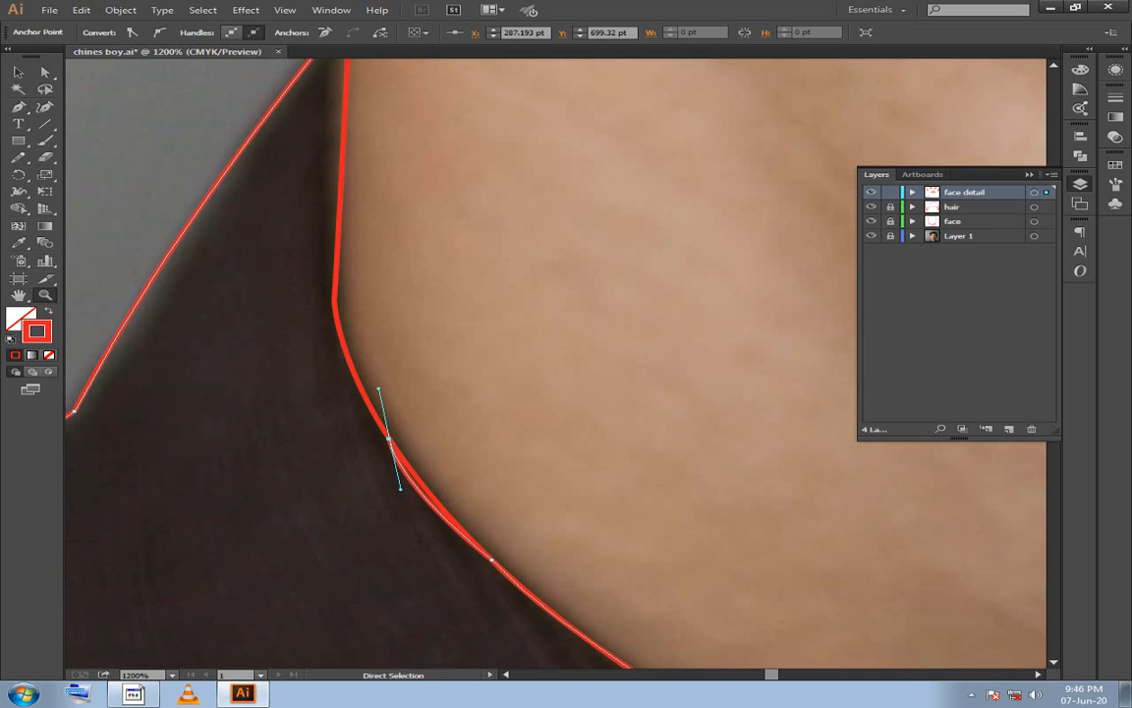
pyautogui.hotkey('ctrl', 'z')
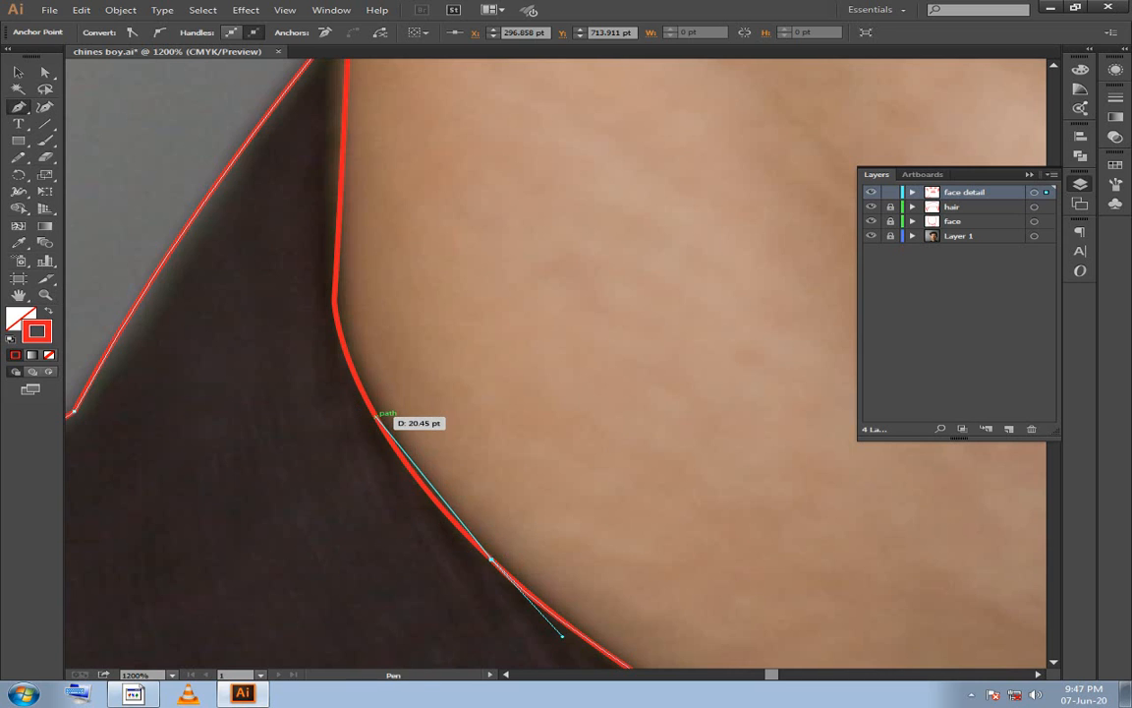
# Follow the neck outline upward with curved segments and close the shirt's left outline at its starting anchor on the neck edge.
pyautogui.moveTo(381, 413); pyautogui.dragTo(319, 327)
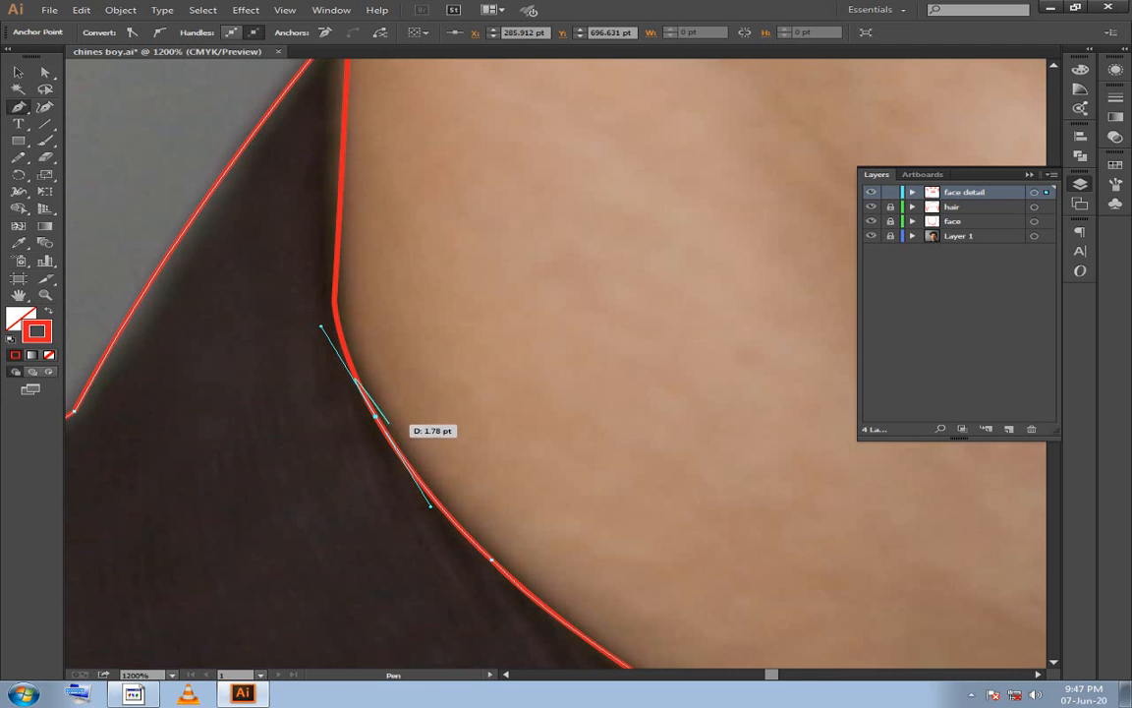
pyautogui.moveTo(343, 395); pyautogui.dragTo(384, 522)
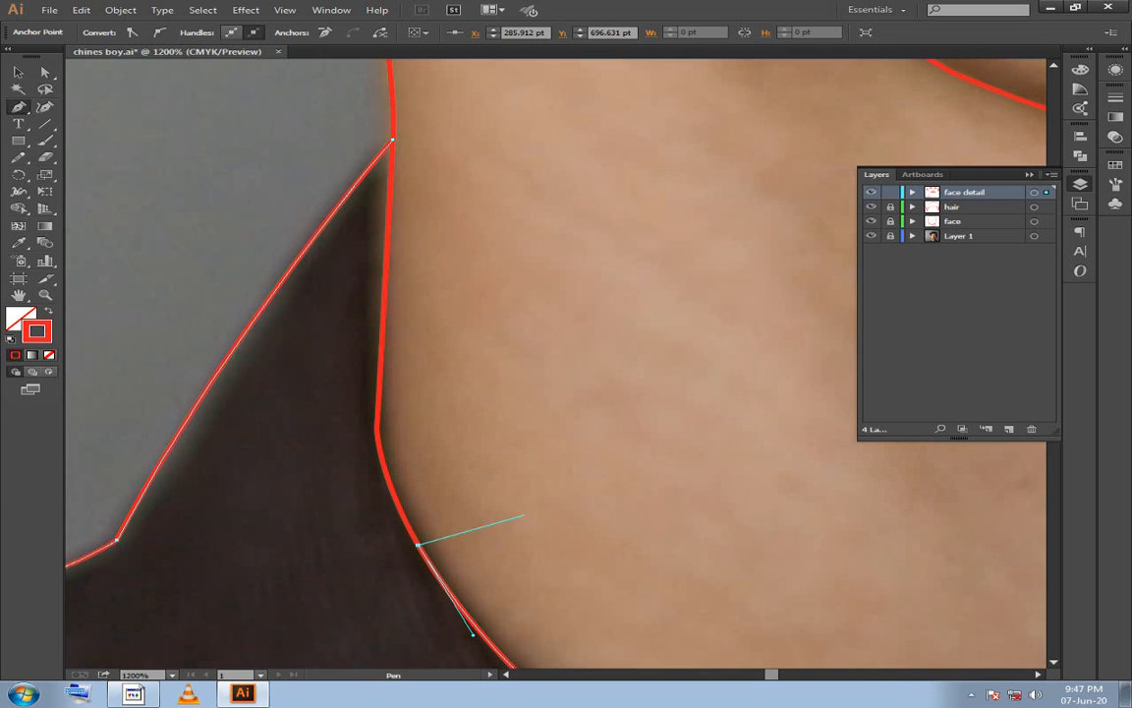
pyautogui.moveTo(376, 429)
pyautogui.mouseDown()
pyautogui.moveTo(379, 399)
pyautogui.moveTo(376, 431)
pyautogui.mouseUp()
pyautogui.moveTo(390, 324); pyautogui.dragTo(394, 470)
pyautogui.click(396, 286)
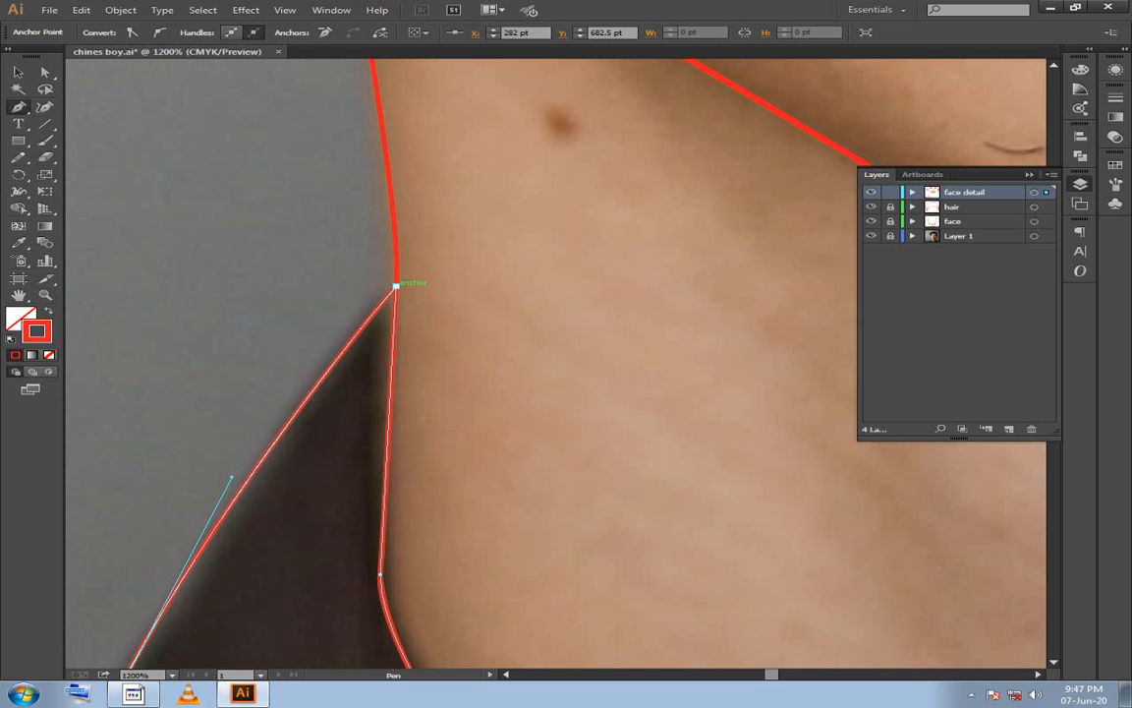
pyautogui.moveTo(396, 286); pyautogui.dragTo(391, 297)
pyautogui.keyDown('ctrl'); pyautogui.click(443, 334); pyautogui.keyUp('ctrl')
pyautogui.moveTo(457, 393); pyautogui.dragTo(434, 137)
pyautogui.scroll(-2, 460, 475)
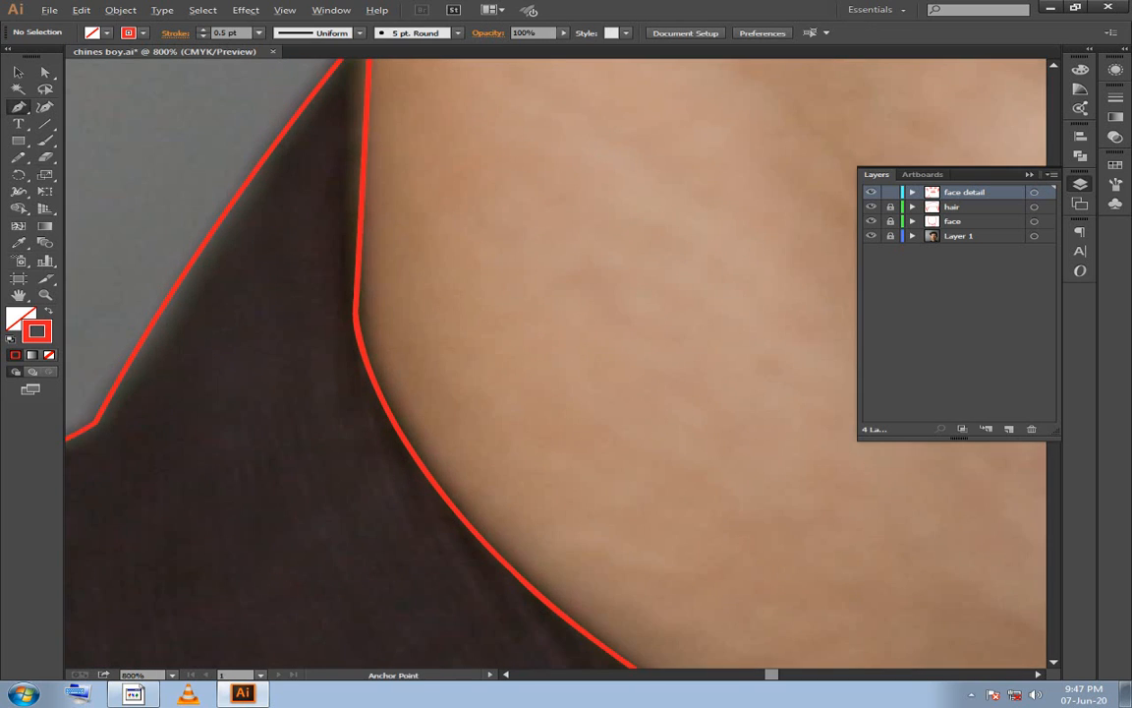
pyautogui.moveTo(460, 474); pyautogui.dragTo(531, 532)
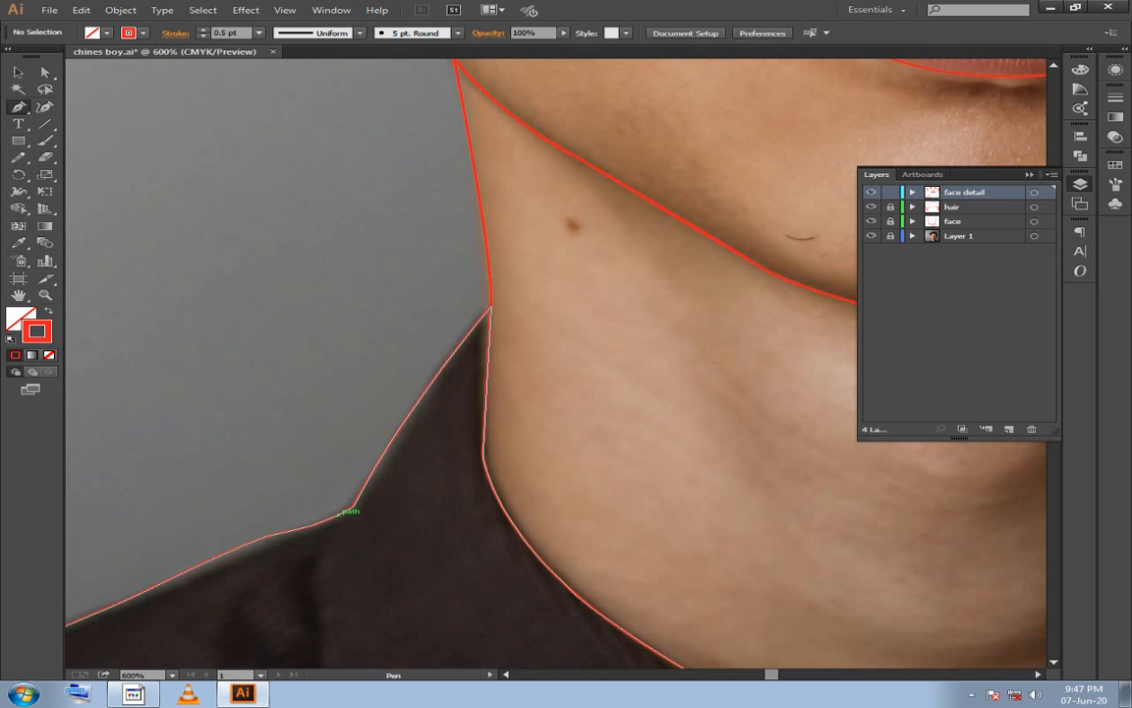
# Start the left collar's outline on the shoulder line, curve it to the photo's bottom edge and run it straight to the neckline's lower corner.
pyautogui.moveTo(434, 608); pyautogui.dragTo(399, 512)
pyautogui.moveTo(301, 577); pyautogui.dragTo(349, 645)
pyautogui.click(302, 574)
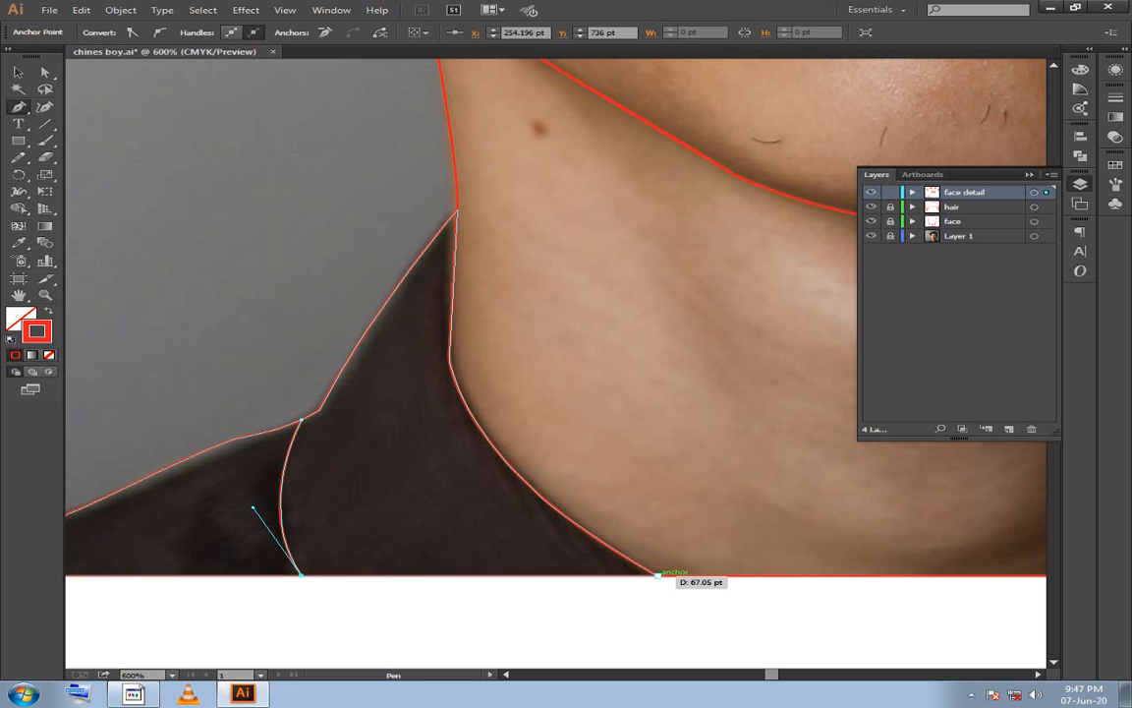
pyautogui.click(657, 575)
# Curve the left collar's outline up the neckline to the bend in the neck edge, ending in a corner anchor.
pyautogui.moveTo(658, 528); pyautogui.dragTo(535, 560)
pyautogui.scroll(1, 519, 564)
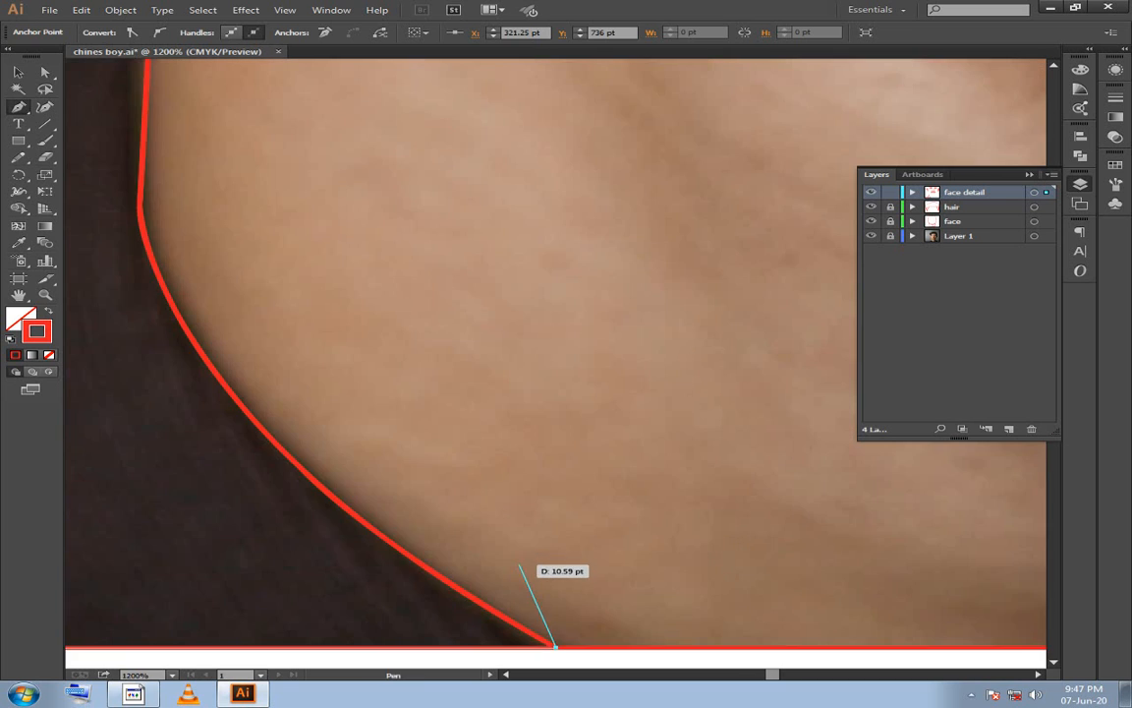
pyautogui.moveTo(180, 356); pyautogui.dragTo(452, 521)
pyautogui.scroll(-1, 451, 521)
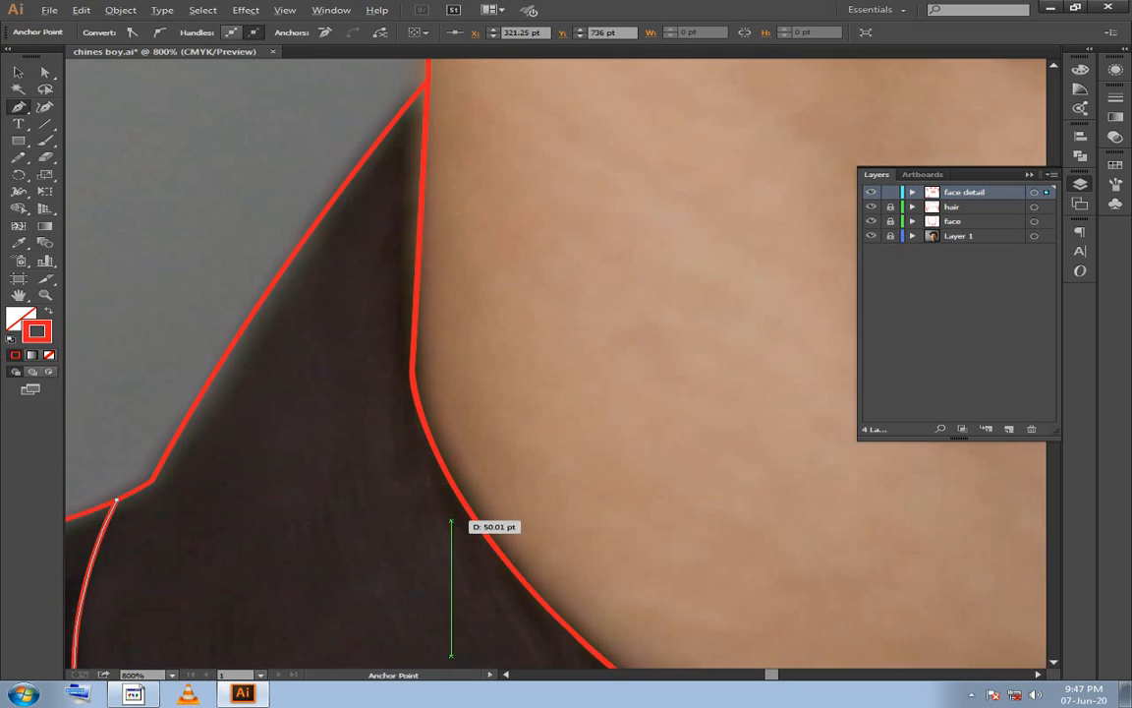
pyautogui.moveTo(455, 452); pyautogui.dragTo(398, 398)
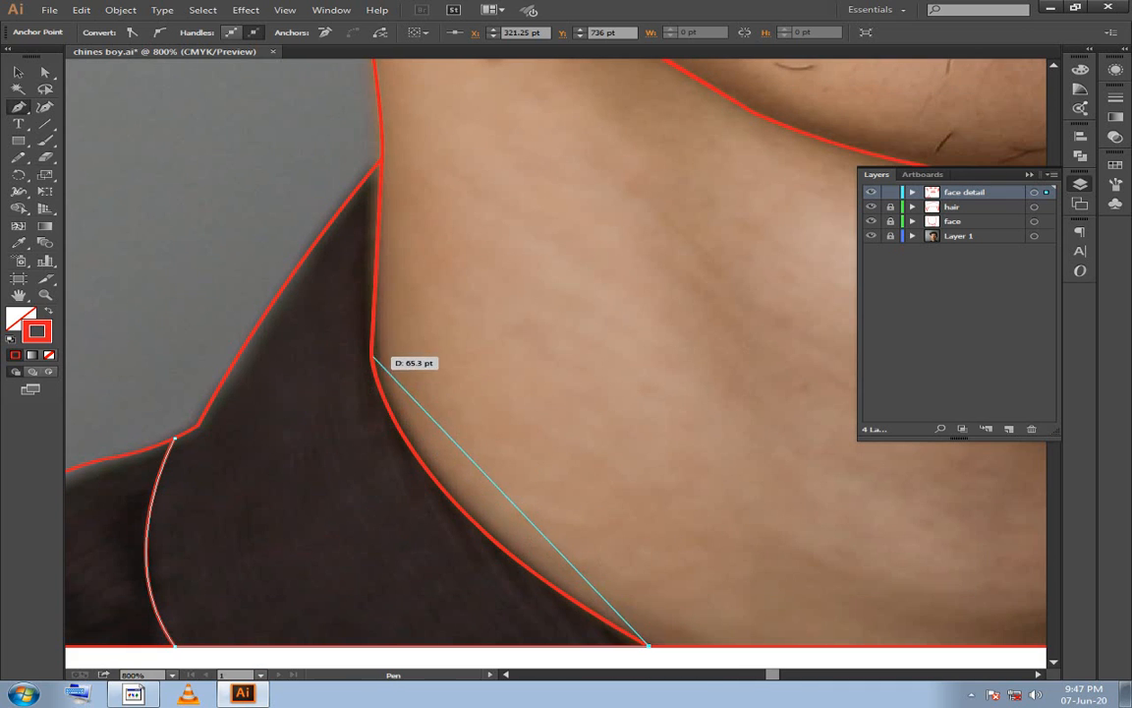
pyautogui.moveTo(371, 358); pyautogui.dragTo(396, 524)
pyautogui.moveTo(348, 193); pyautogui.dragTo(338, 197)
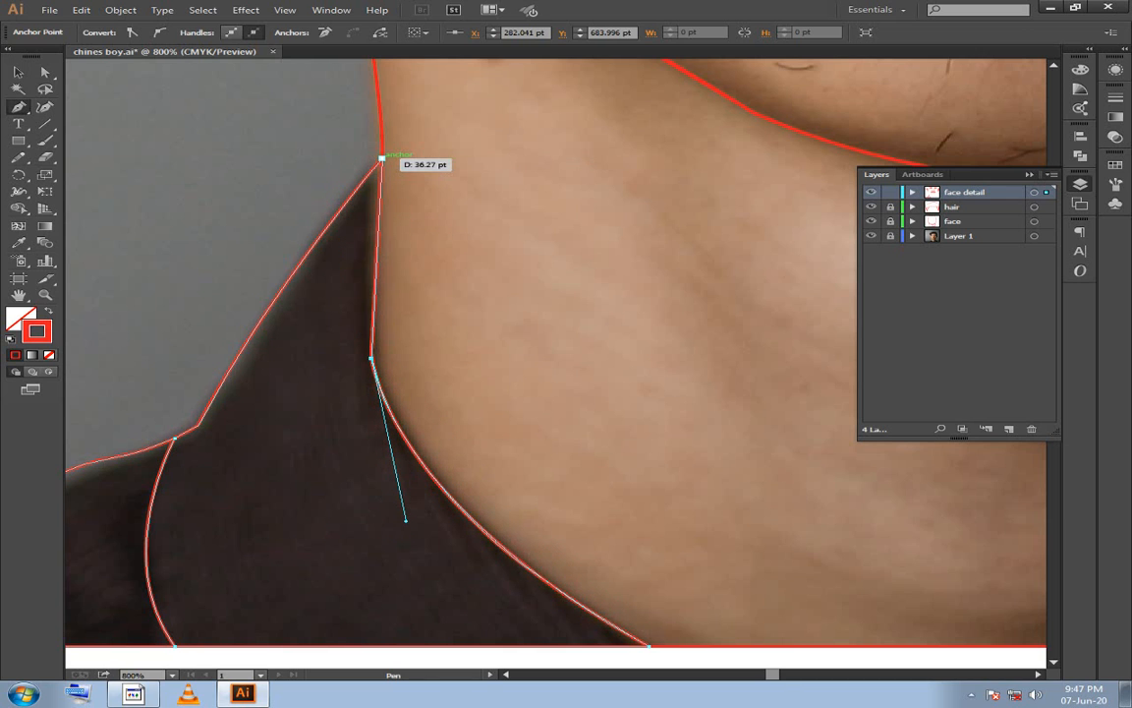
# Resume the left collar's path at the neckline bend and extend it straight up to the collar's top anchor.
pyautogui.hotkey('ctrl', 'shift', 'a')
pyautogui.moveTo(472, 344); pyautogui.dragTo(560, 404)
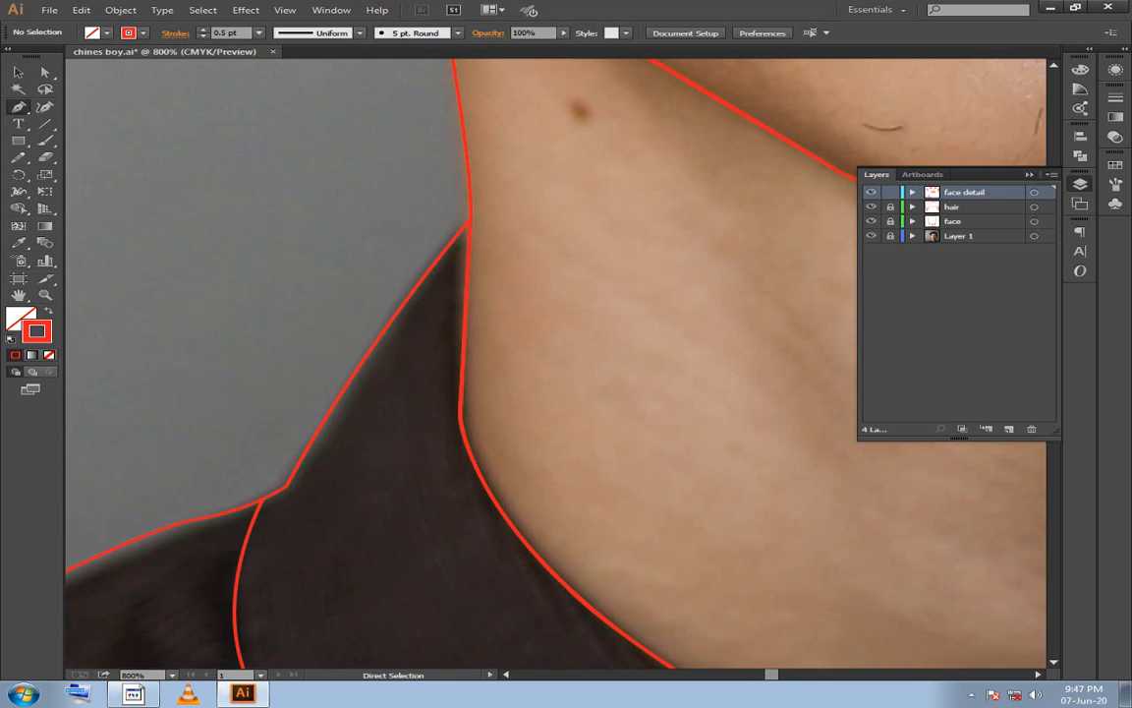
pyautogui.click(460, 418)
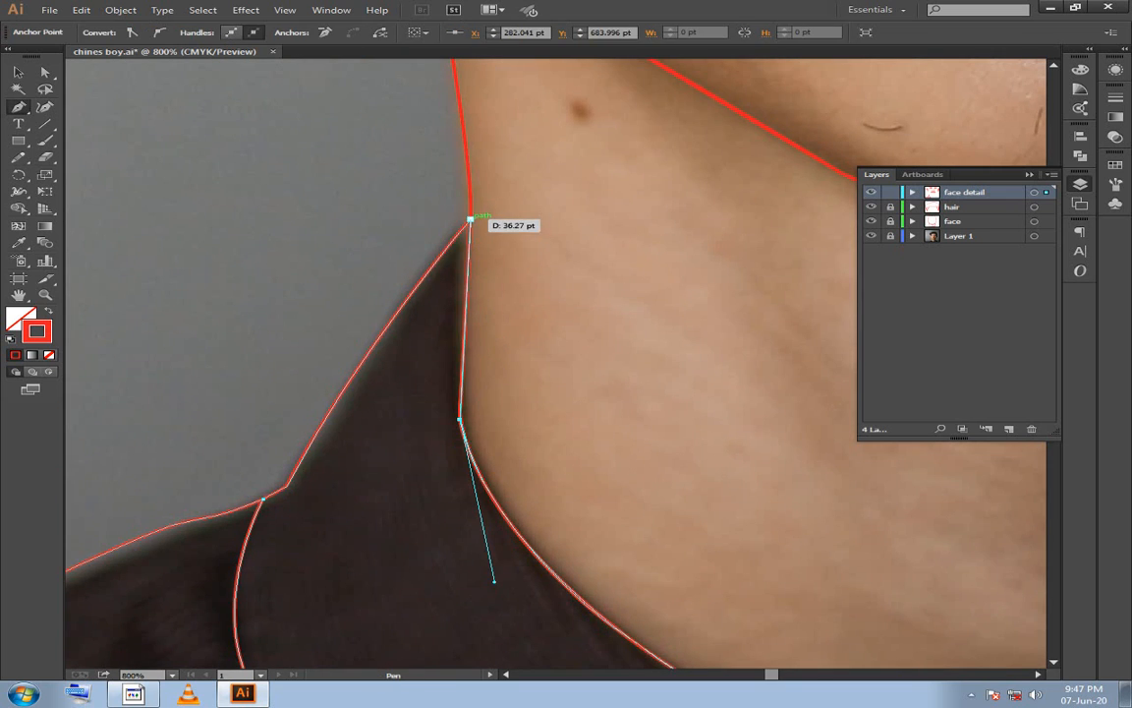
pyautogui.click(471, 219)
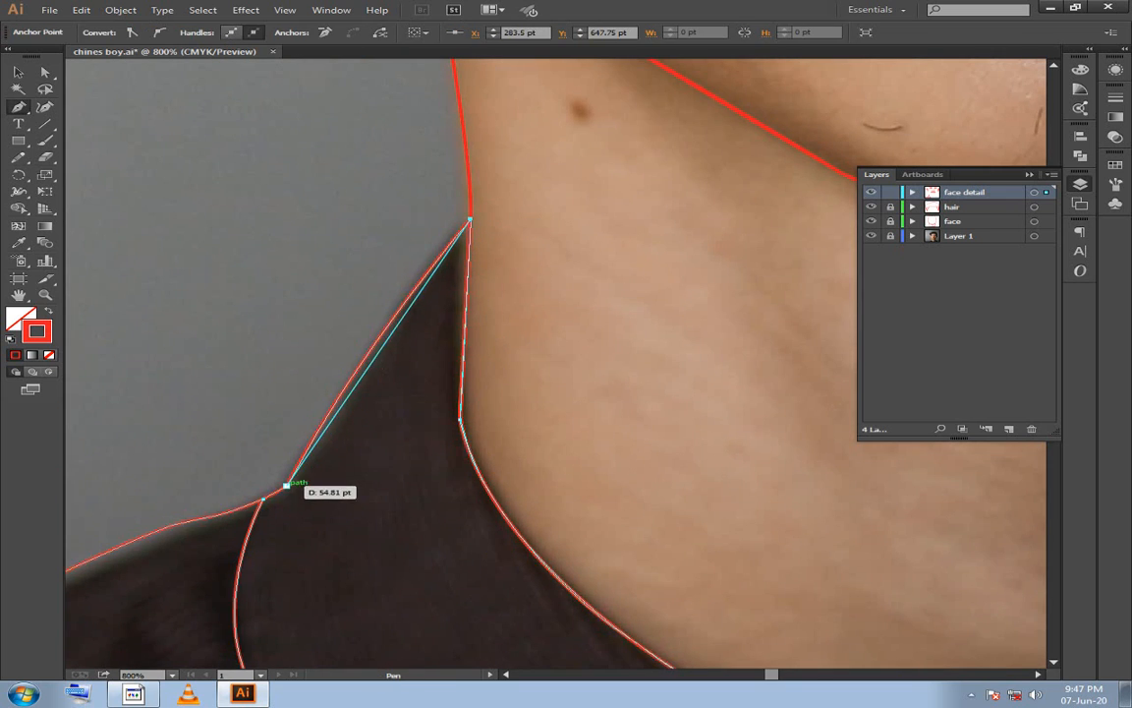
# Curve the left collar's outline down its outer edge to the shoulder corner, close it at its starting anchor and deselect it.
pyautogui.moveTo(286, 485); pyautogui.dragTo(267, 550)
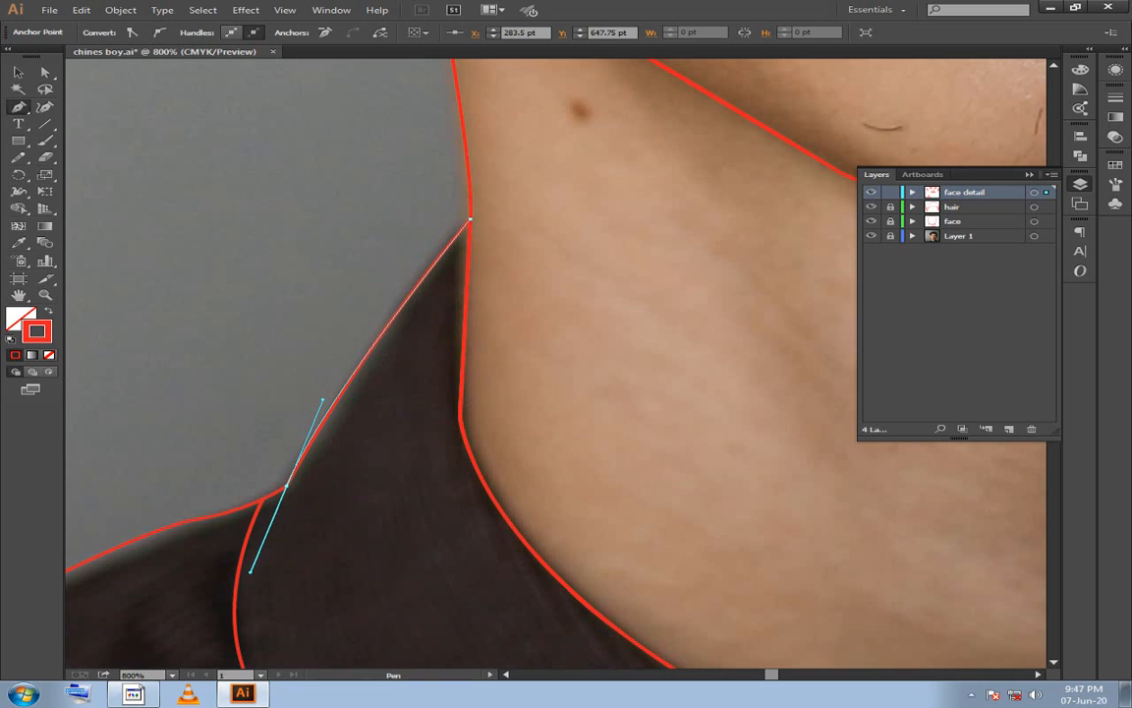
pyautogui.hotkey('ctrl', 'z')
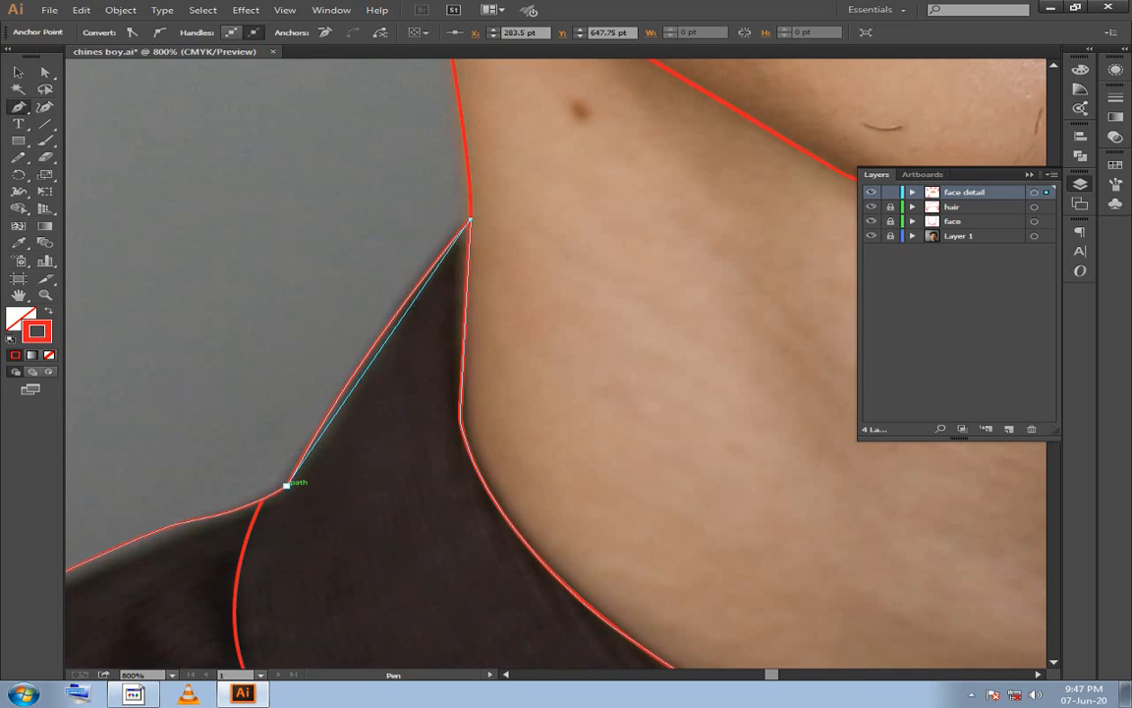
pyautogui.moveTo(286, 485); pyautogui.dragTo(225, 603)
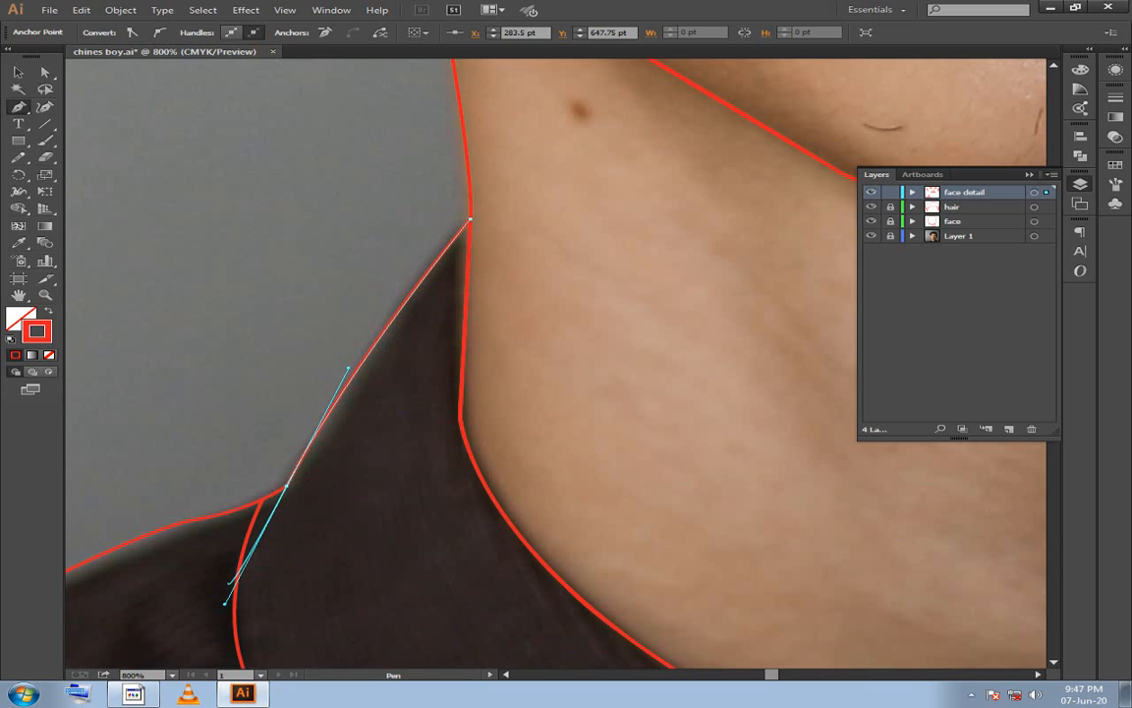
pyautogui.click(286, 486)
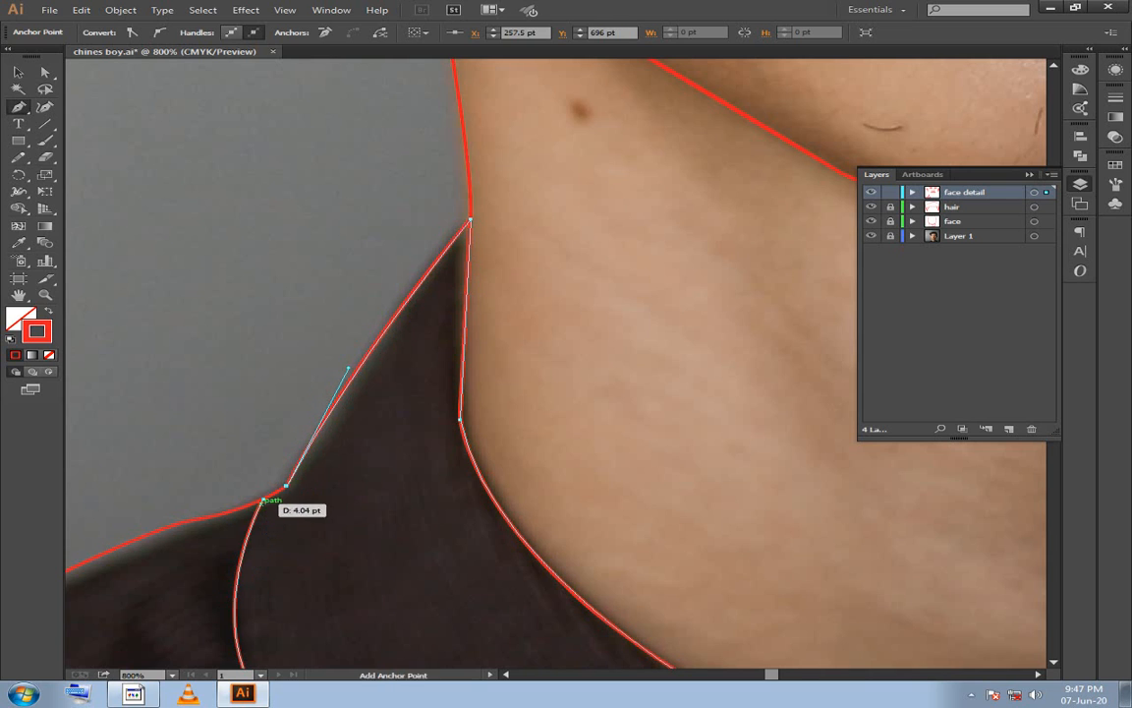
pyautogui.click(263, 501)
pyautogui.hotkey('ctrl', 'shift', 'a')
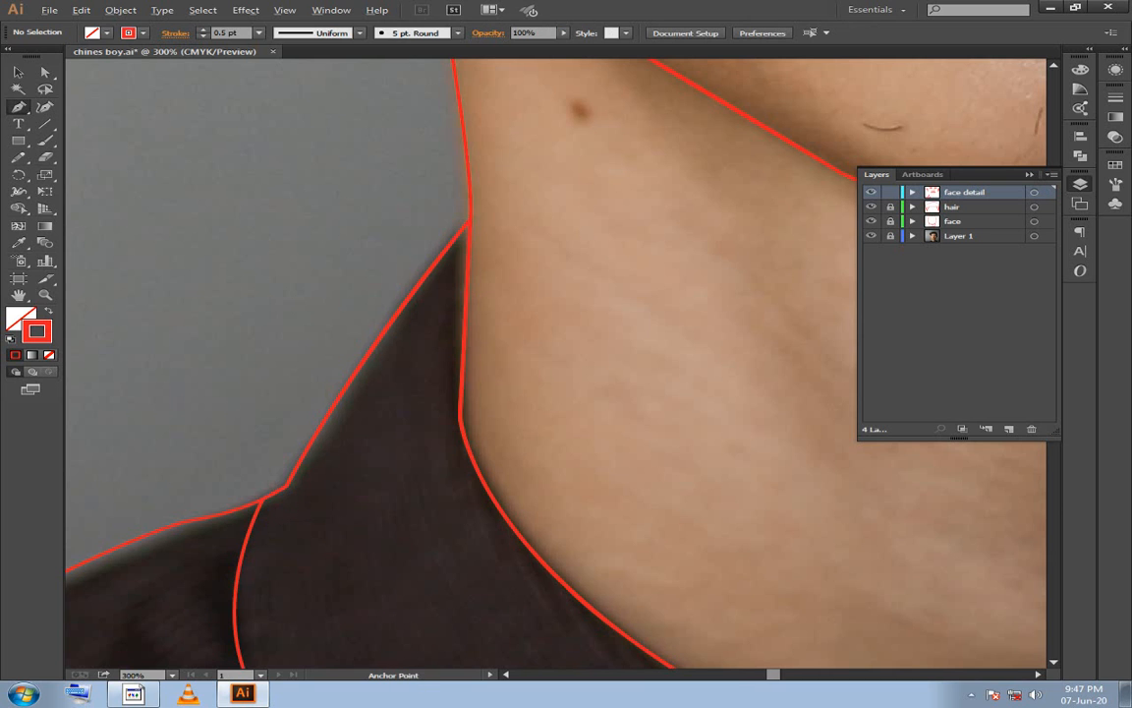
# Start the shirt's right outline at the right neck edge anchor and curve it down the collar to the shoulder corner.
pyautogui.scroll(-4, 462, 442)
pyautogui.moveTo(626, 444); pyautogui.dragTo(259, 460)
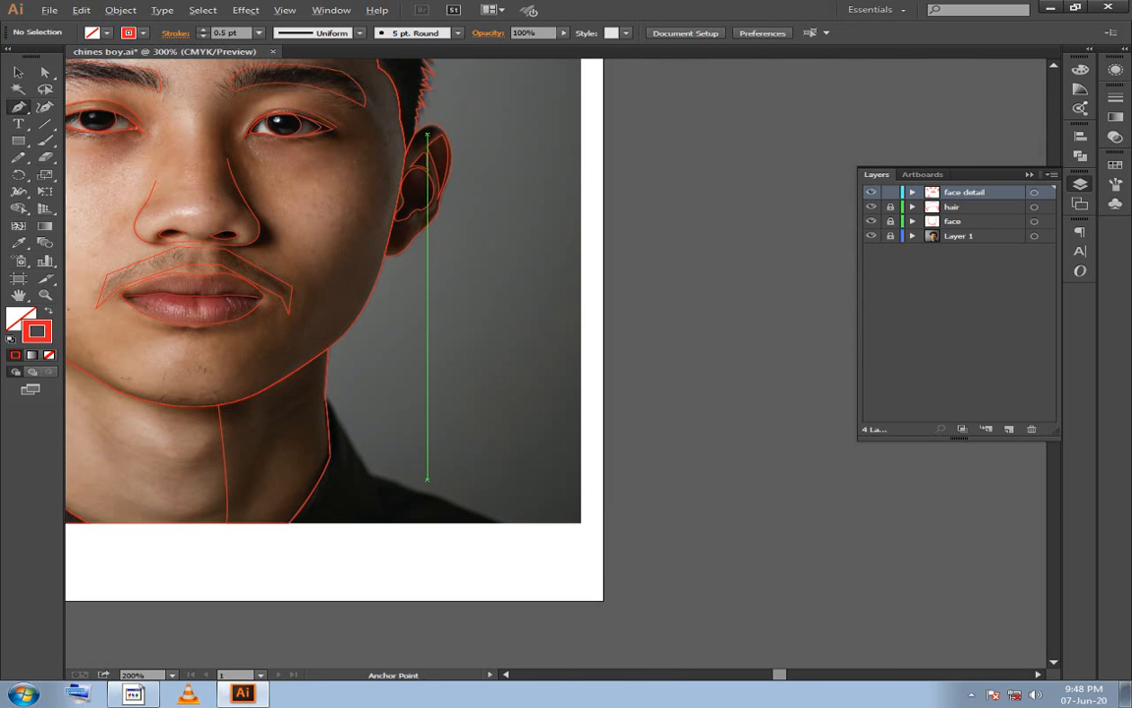
pyautogui.scroll(3, 422, 478)
pyautogui.moveTo(412, 474); pyautogui.dragTo(646, 501)
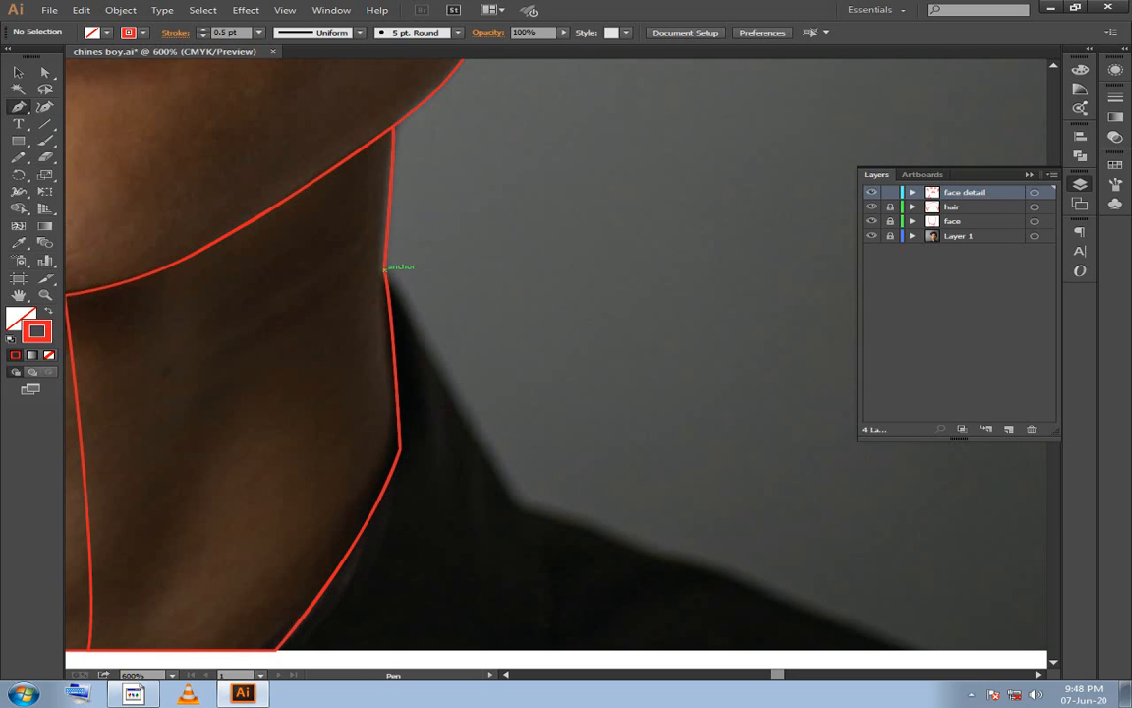
pyautogui.click(384, 266)
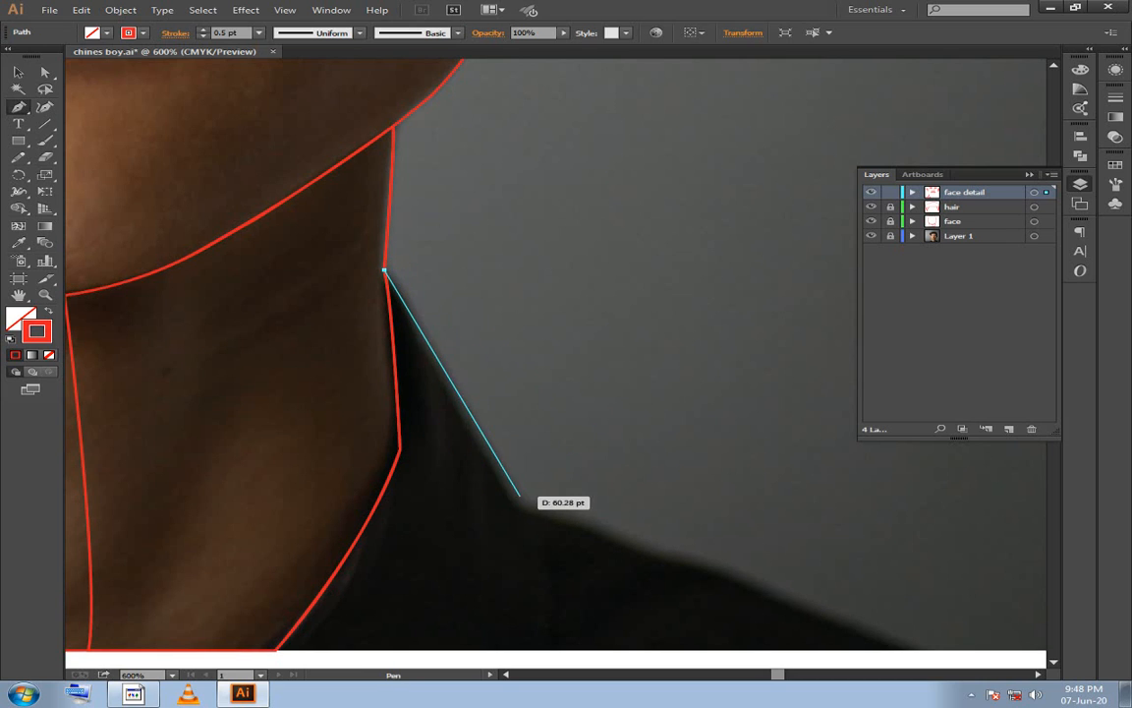
pyautogui.moveTo(516, 504); pyautogui.dragTo(538, 558)
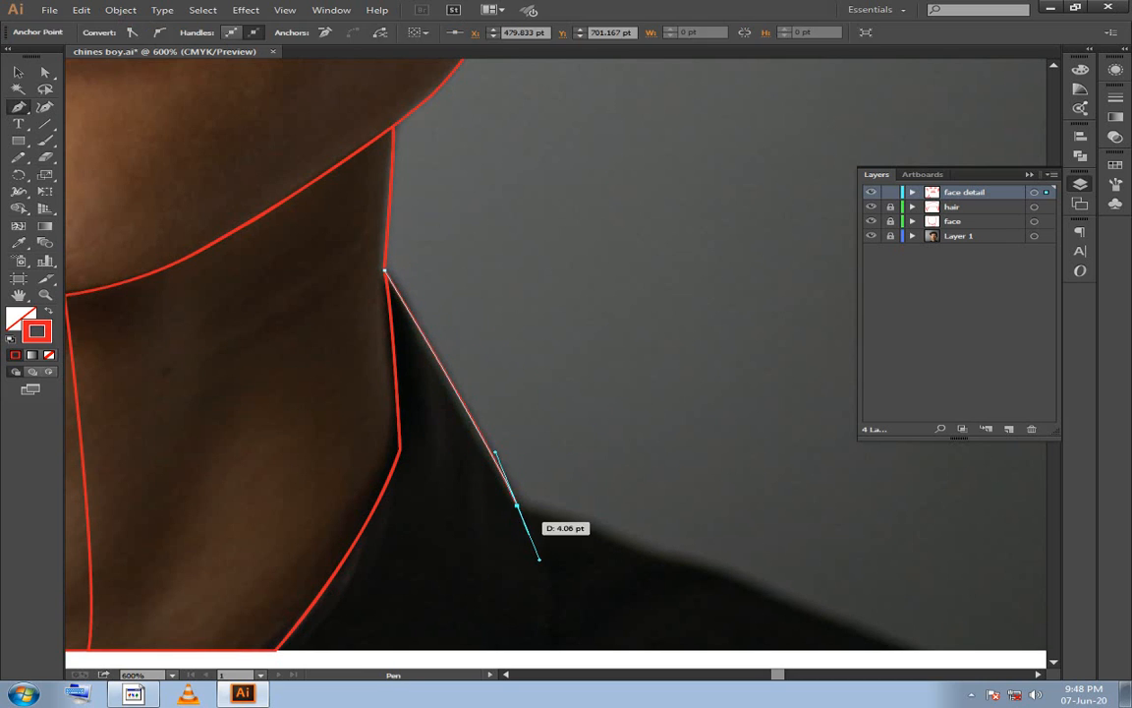
# Continue the shirt's right outline down the shoulder slope with curved segments to the photo's bottom edge.
pyautogui.moveTo(516, 505); pyautogui.dragTo(677, 557)
pyautogui.moveTo(666, 557); pyautogui.dragTo(537, 438)
pyautogui.click(666, 557)
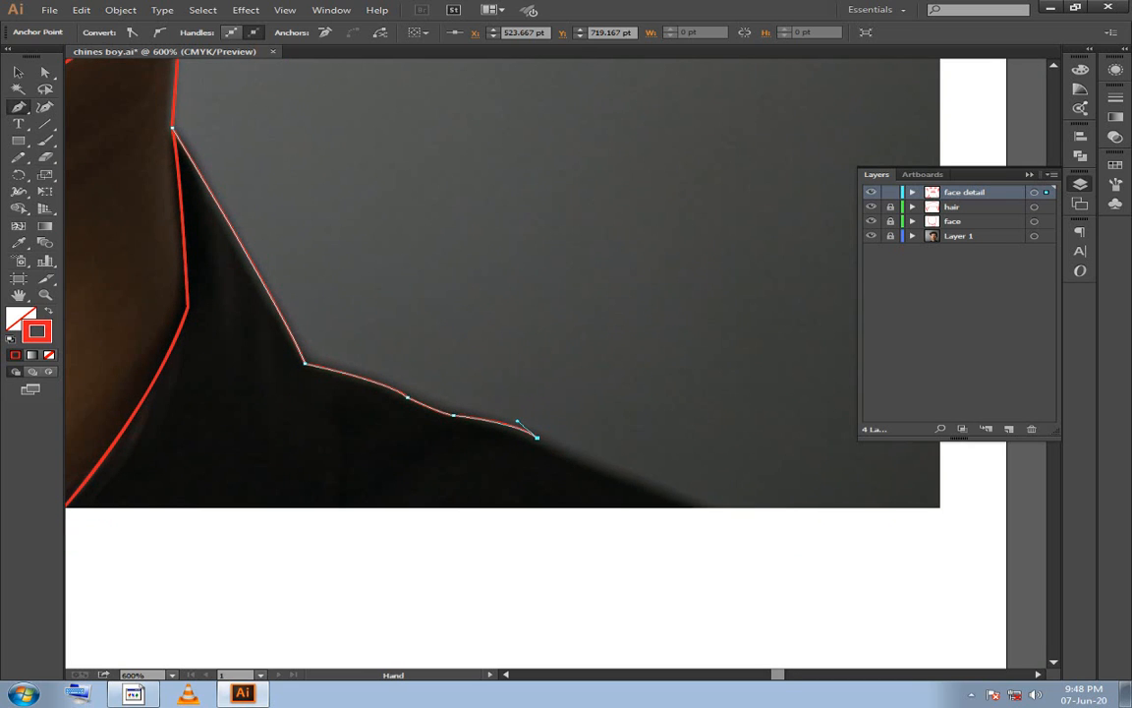
pyautogui.click(706, 506)
pyautogui.moveTo(706, 506); pyautogui.dragTo(1052, 474)
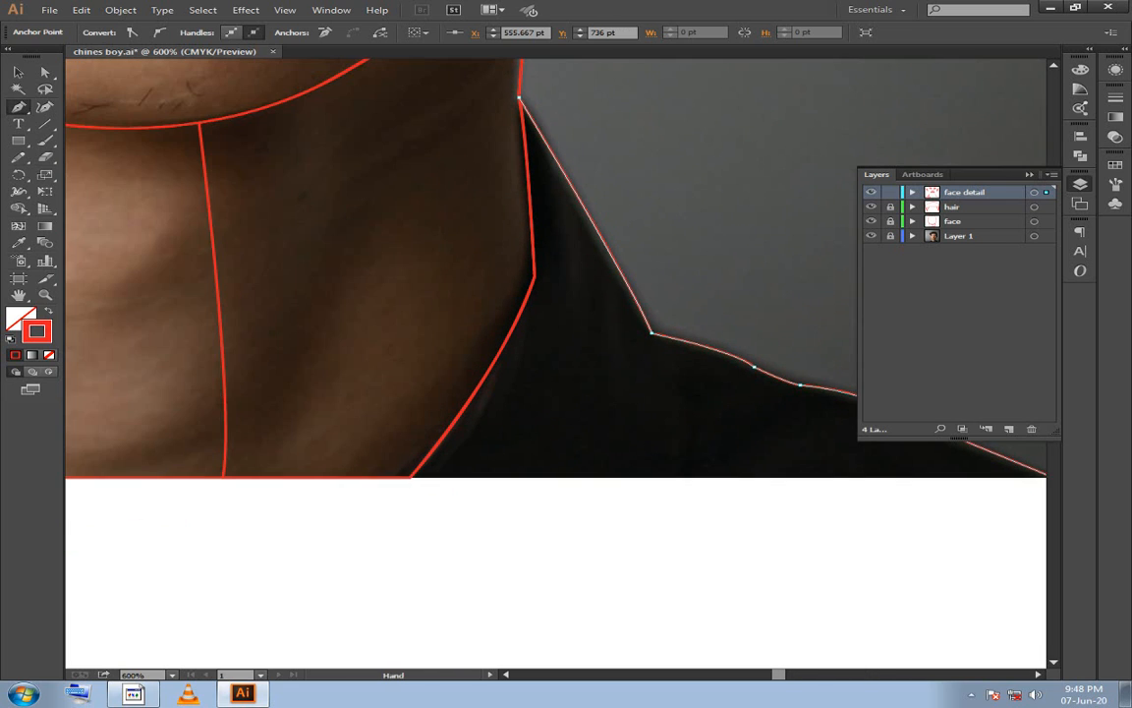
# Run the shirt's right outline along the bottom edge to the neck's lower corner and curve it up to a corner anchor at the neckline bend.
pyautogui.click(411, 476)
pyautogui.moveTo(411, 476); pyautogui.dragTo(401, 544)
pyautogui.click(528, 342)
pyautogui.moveTo(528, 342); pyautogui.dragTo(541, 291)
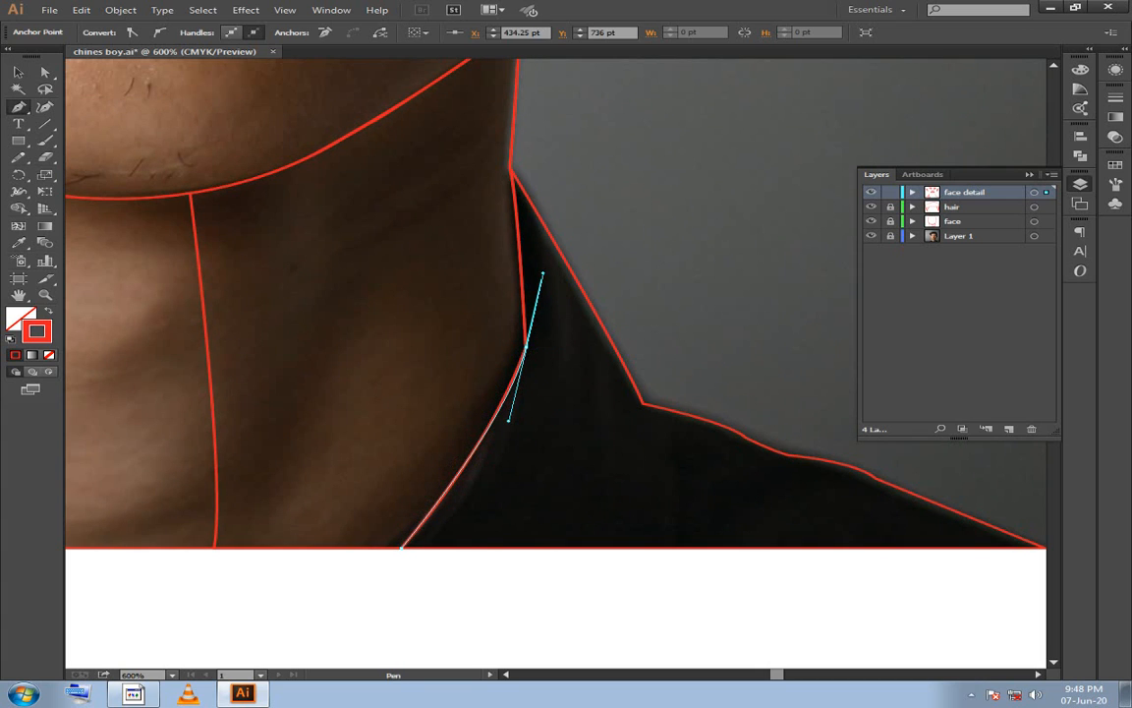
pyautogui.moveTo(528, 342); pyautogui.dragTo(531, 343)
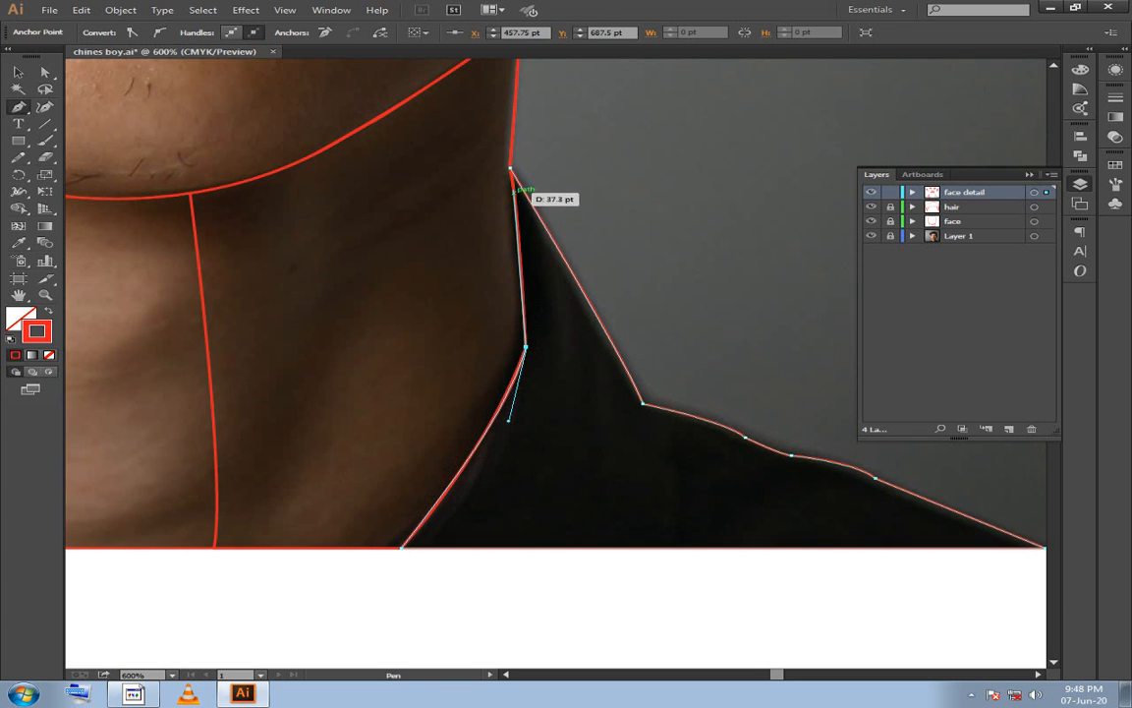
# Follow the right neck edge upward with short segments, close the shirt's right outline at its starting anchor and deselect it.
pyautogui.click(510, 169)
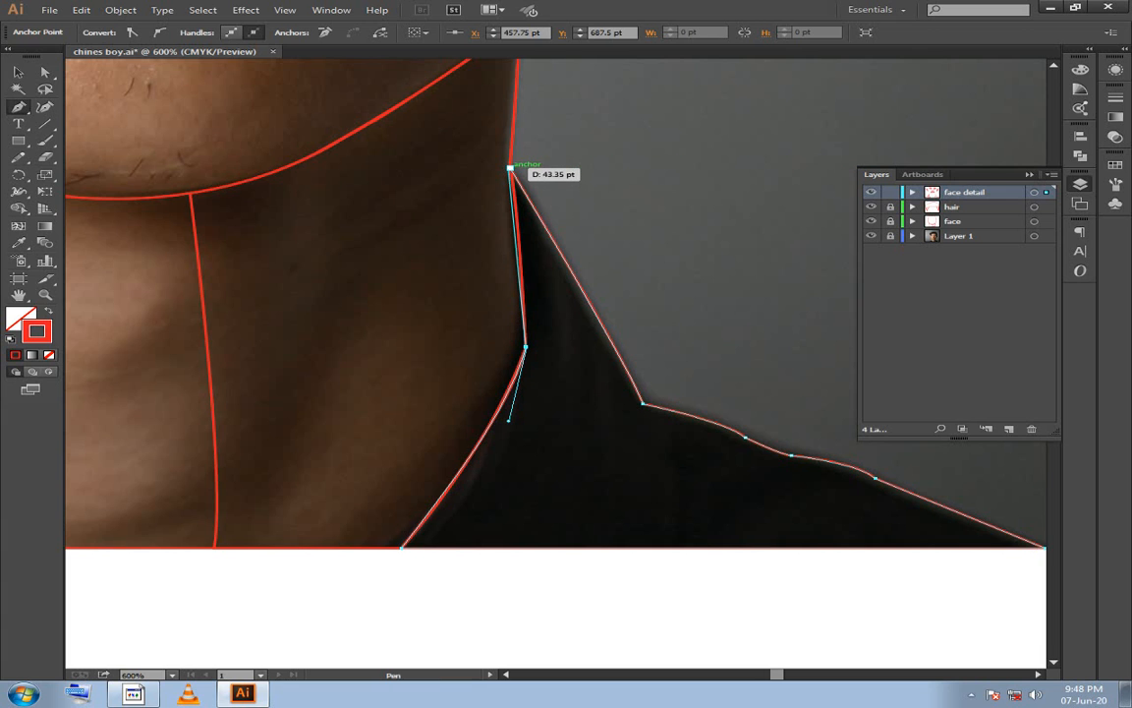
pyautogui.hotkey('ctrl', 'z')
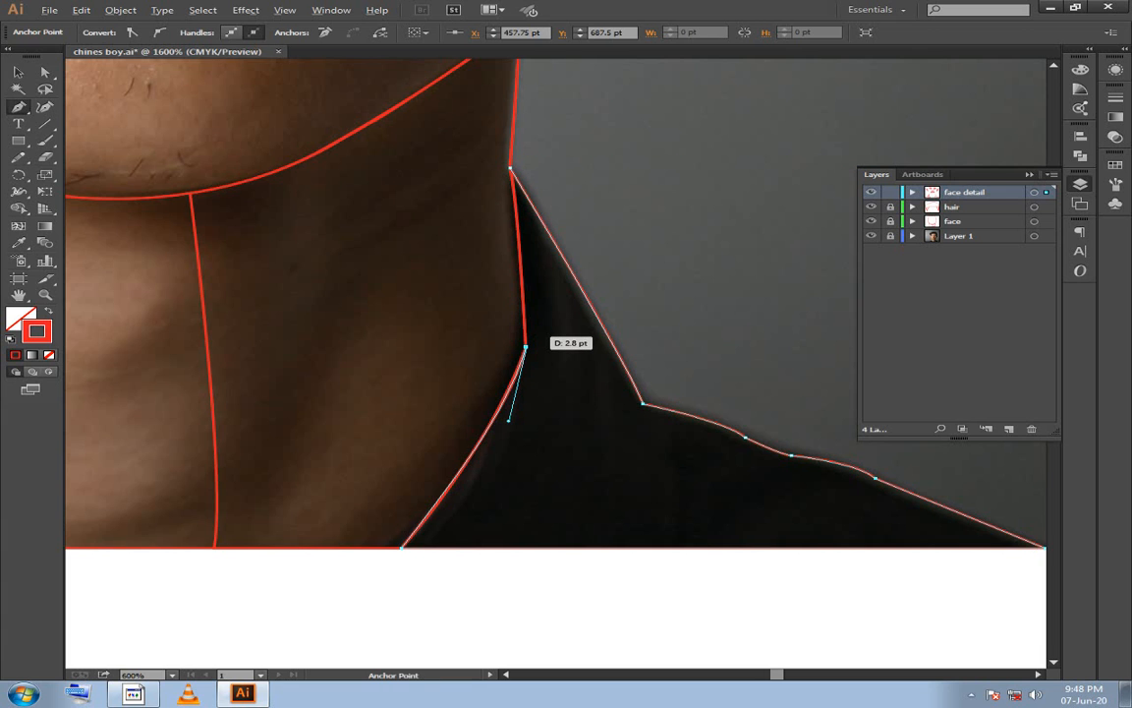
pyautogui.scroll(3, 526, 346)
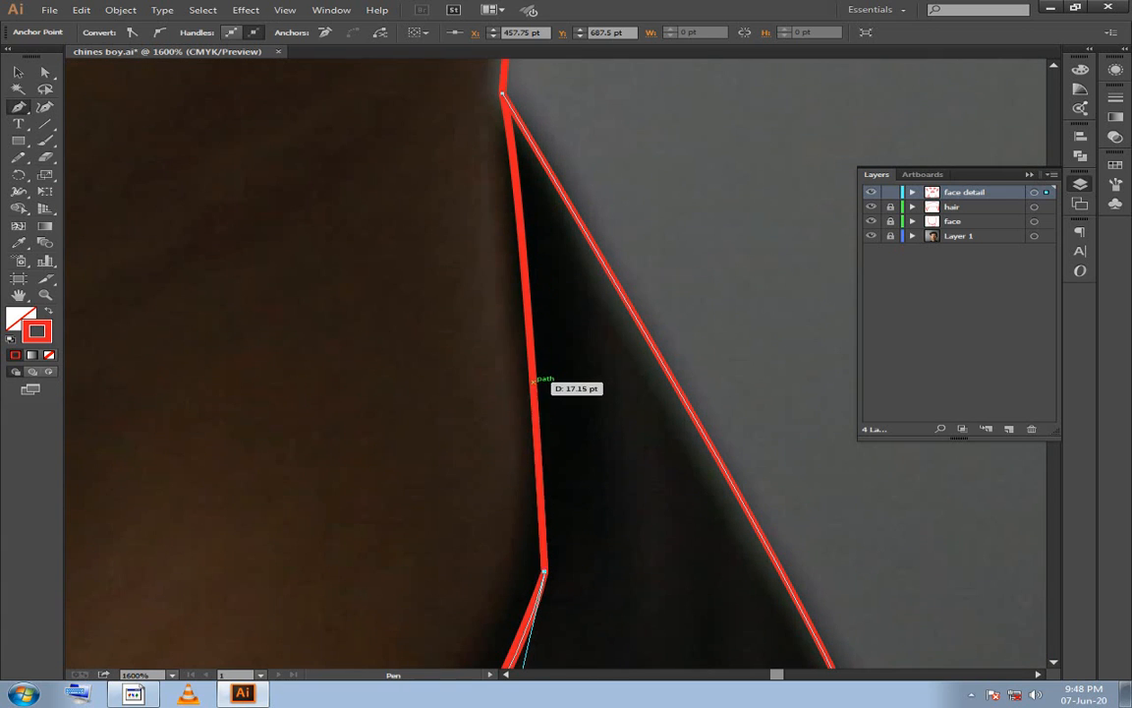
pyautogui.scroll(3, 534, 380)
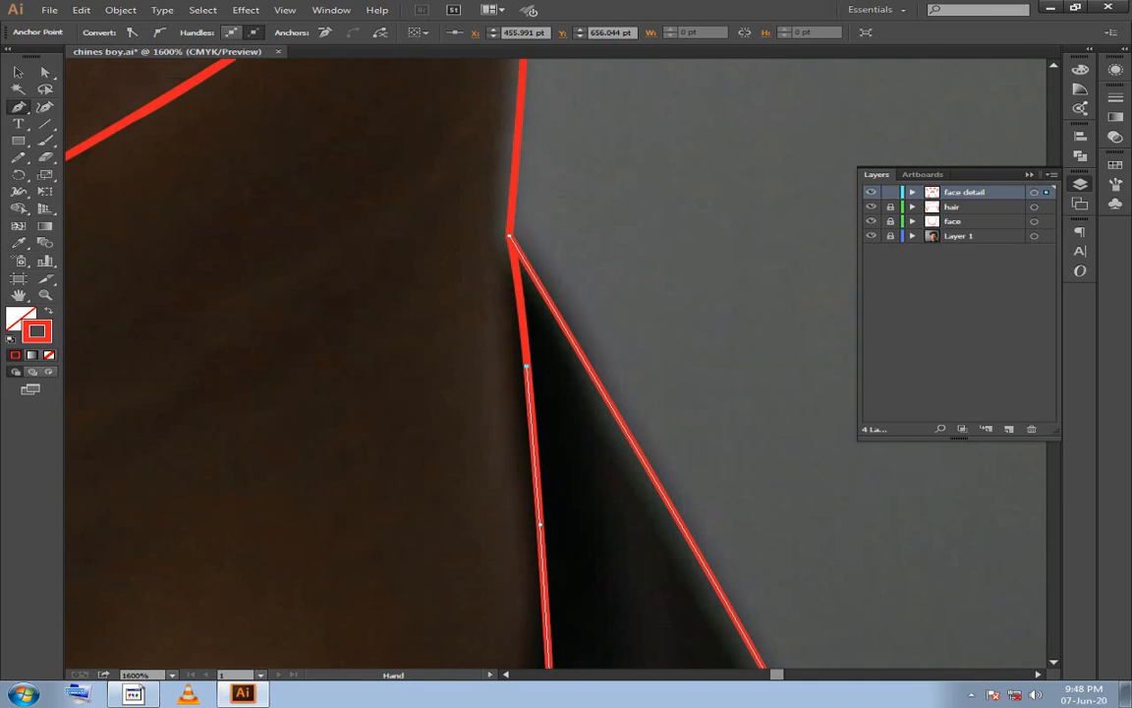
pyautogui.moveTo(511, 238); pyautogui.dragTo(561, 426)
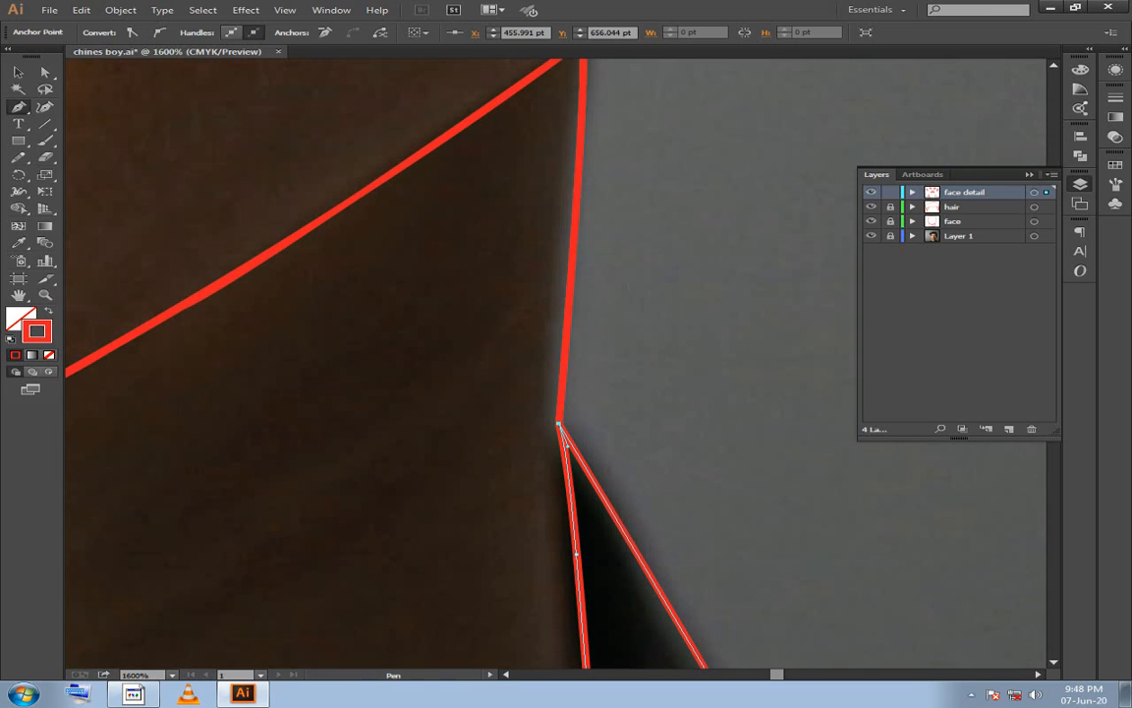
pyautogui.keyDown('ctrl'); pyautogui.click(558, 425); pyautogui.keyUp('ctrl')
pyautogui.scroll(-2, 558, 424)
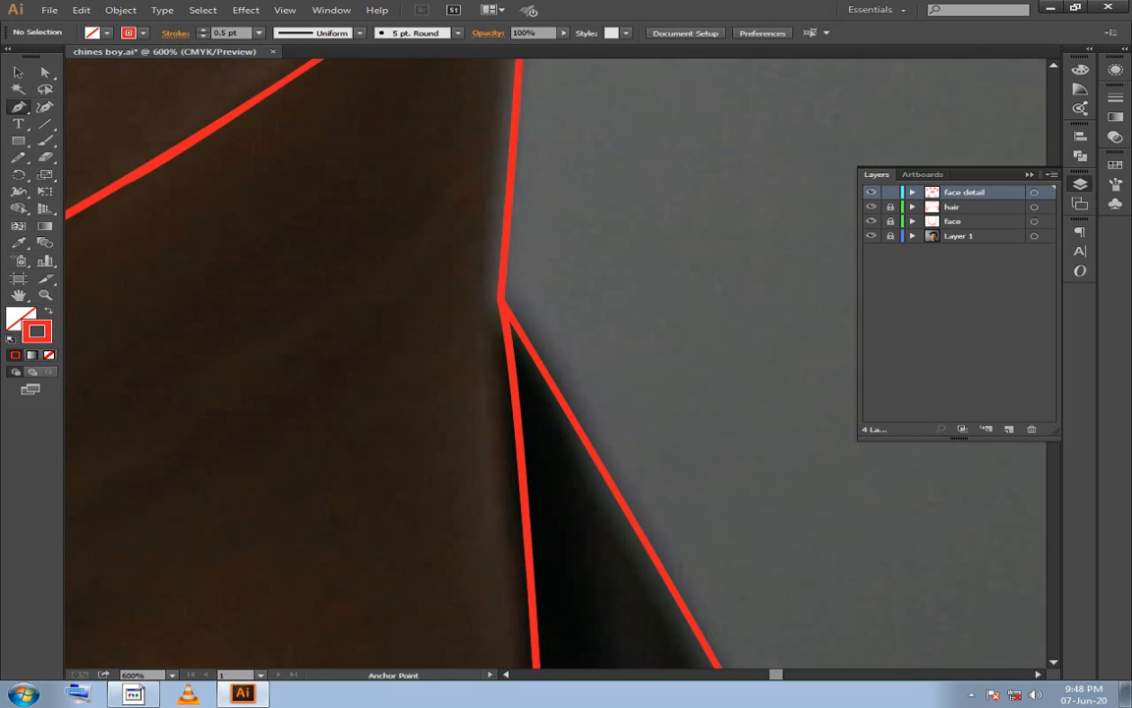
# Start the right collar's outline at the shoulder corner and curve it down across the shirt to the photo's bottom edge.
pyautogui.hotkey('ctrl', '-')
pyautogui.hotkey('ctrl', '-')
pyautogui.scroll(-2, 550, 364)
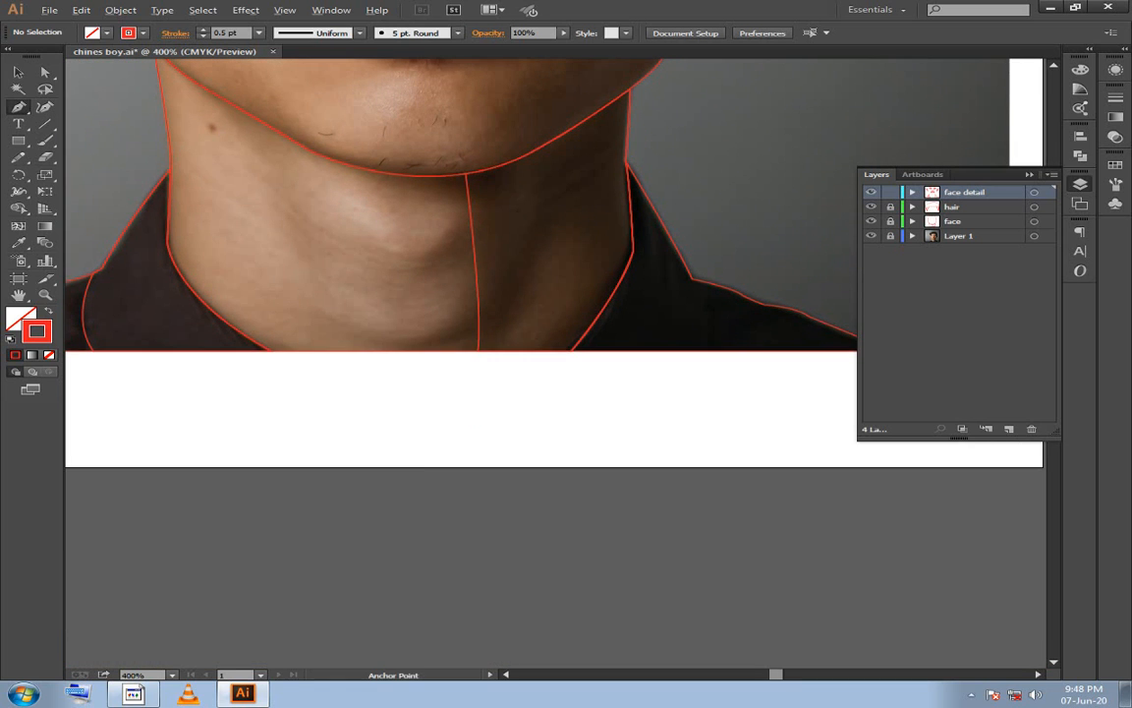
pyautogui.hotkey('ctrl', '+')
pyautogui.moveTo(462, 206); pyautogui.dragTo(501, 305)
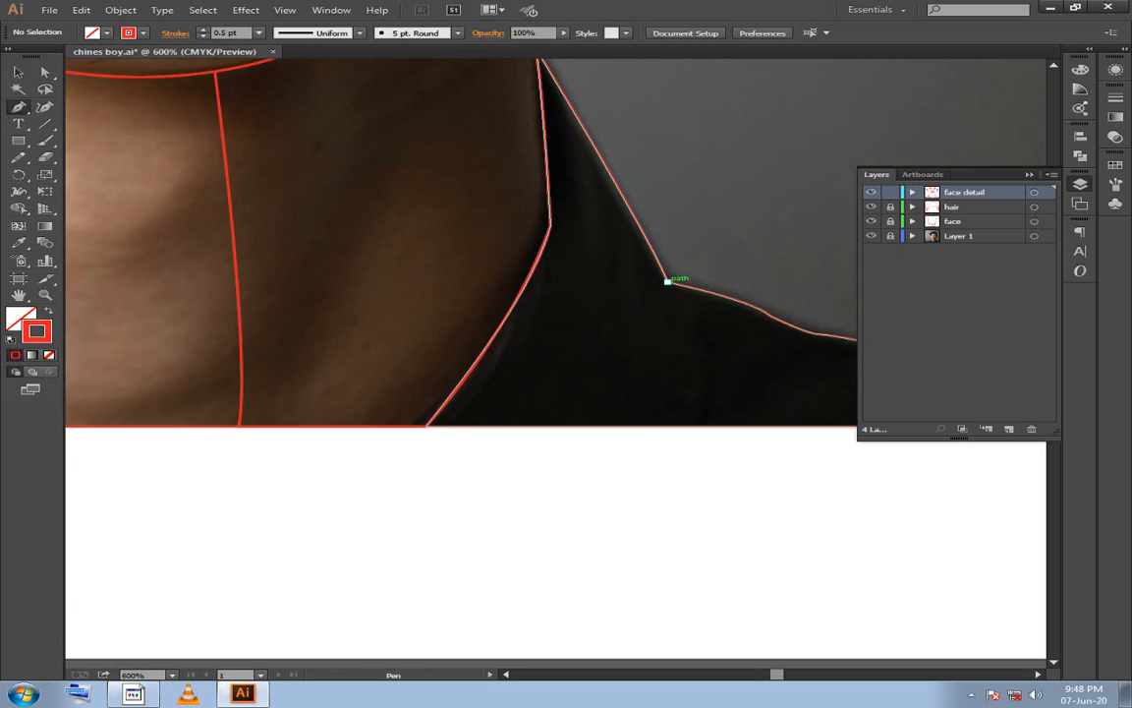
pyautogui.moveTo(667, 280); pyautogui.dragTo(477, 427)
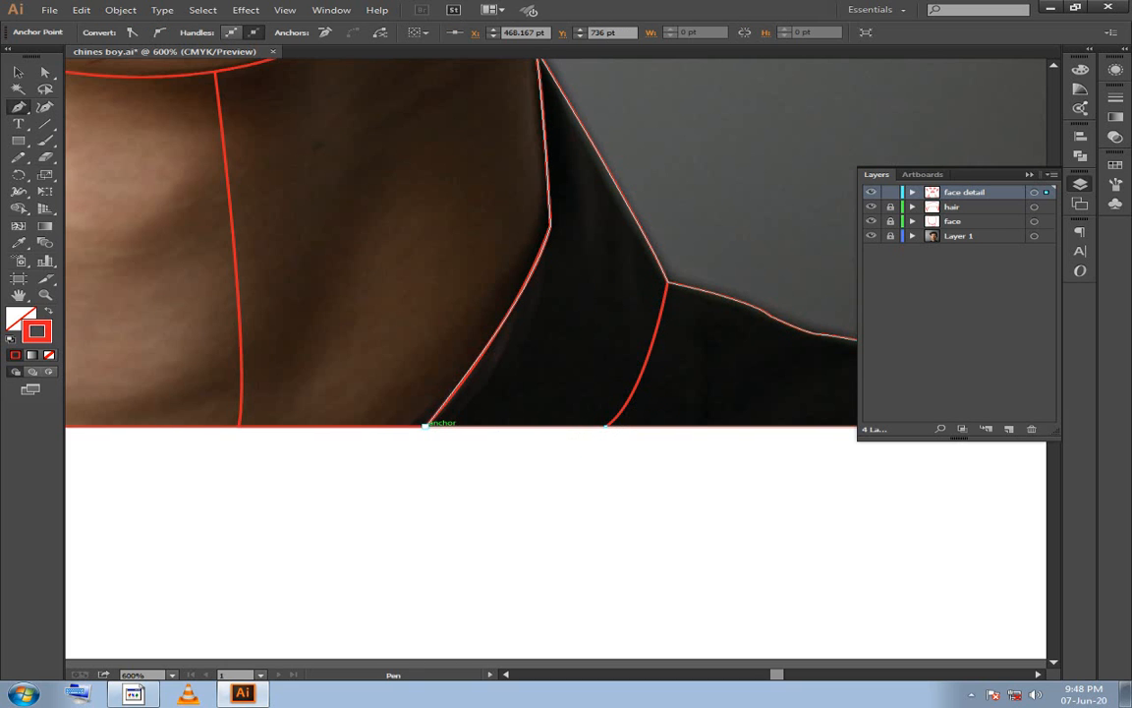
# Run the right collar's outline to the neck's lower corner and curve it up the neckline to a corner anchor at the bend.
pyautogui.scroll(2, 430, 424)
pyautogui.moveTo(423, 528); pyautogui.dragTo(570, 249)
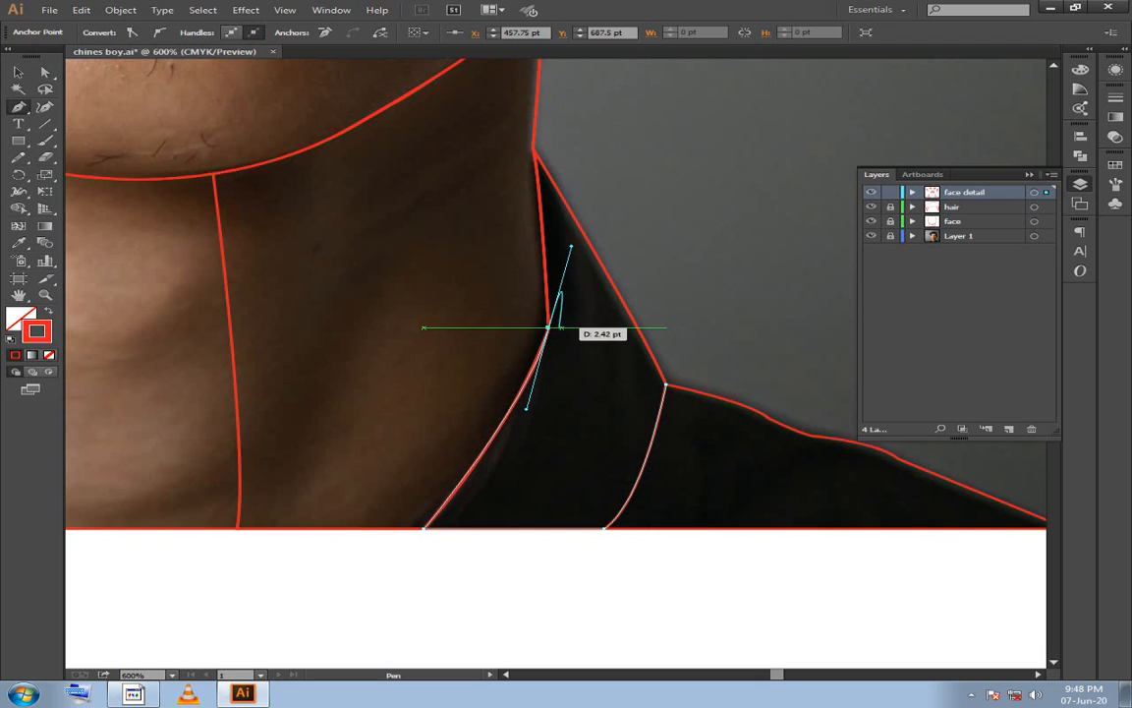
pyautogui.click(548, 327)
# Continue the right collar's outline up the neck edge in short segments to a corner anchor at the collar's upper tip.
pyautogui.click(534, 150)
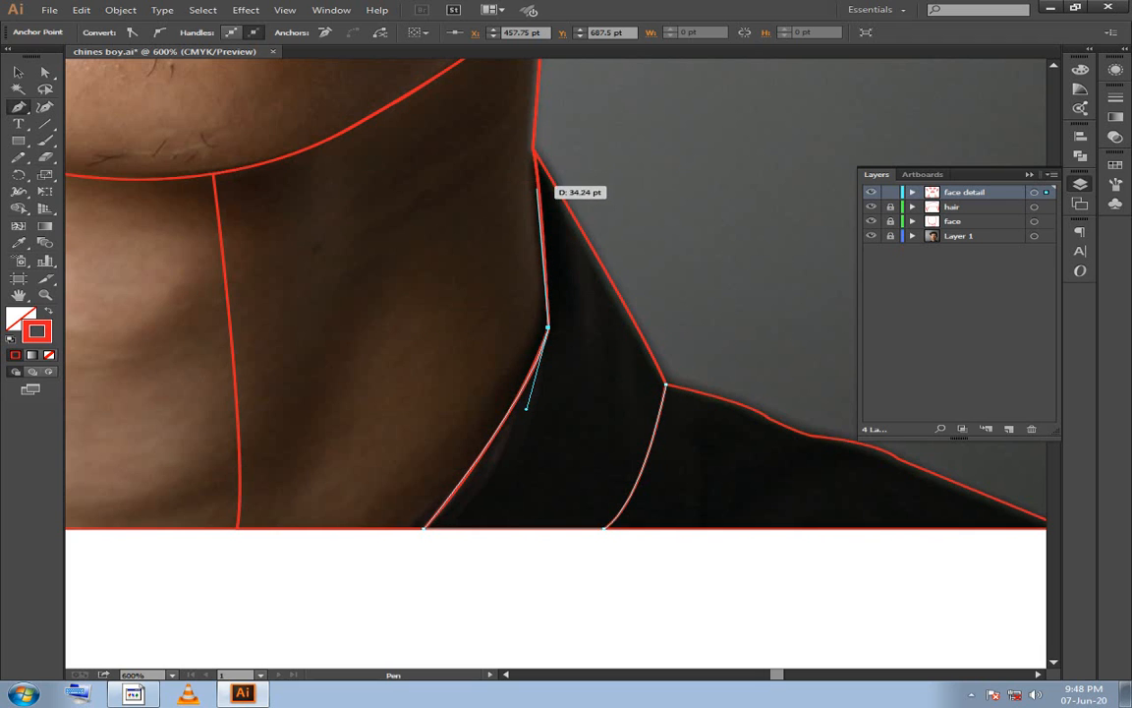
pyautogui.moveTo(550, 175); pyautogui.dragTo(600, 281)
pyautogui.scroll(3, 587, 295)
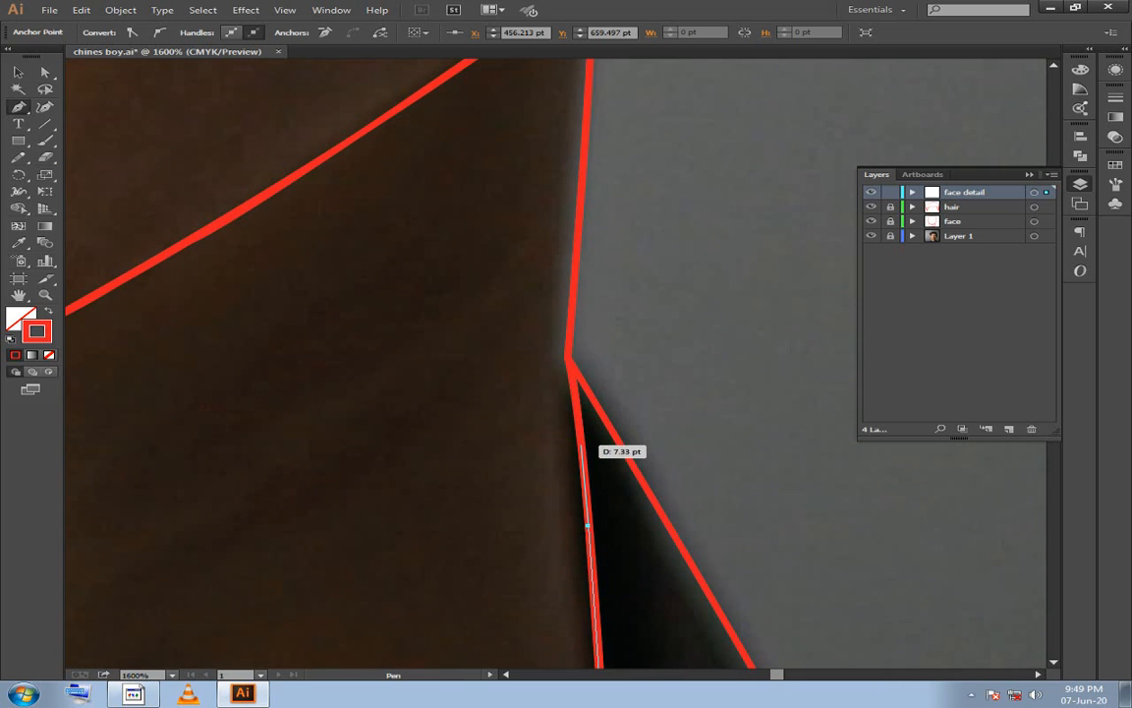
pyautogui.click(583, 443)
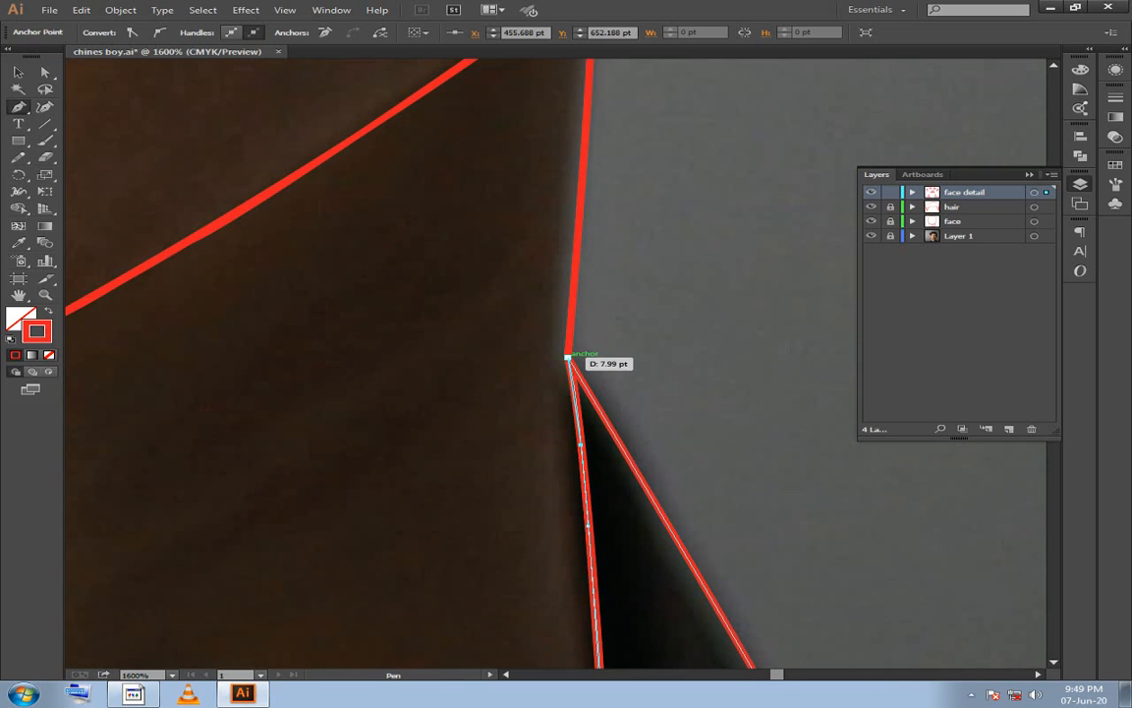
pyautogui.moveTo(662, 397); pyautogui.dragTo(595, 321)
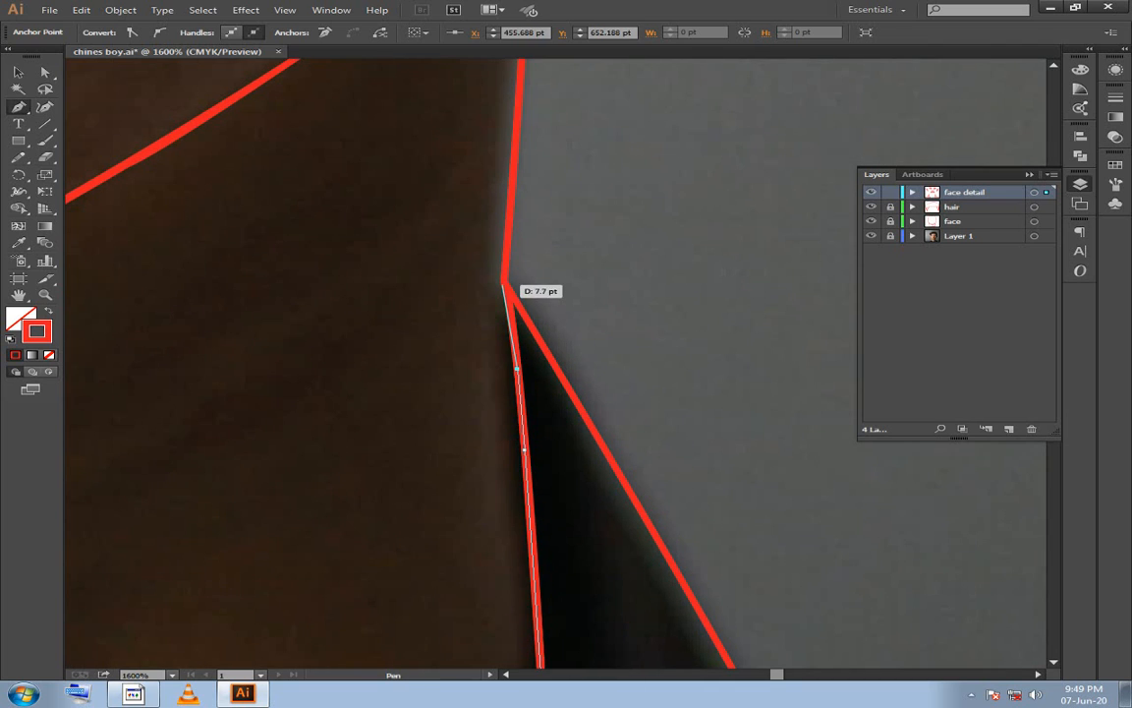
pyautogui.moveTo(504, 282)
pyautogui.mouseDown()
pyautogui.moveTo(497, 262)
pyautogui.moveTo(504, 282)
pyautogui.mouseUp()
pyautogui.moveTo(628, 200); pyautogui.dragTo(647, 237)
pyautogui.press('ctrl')
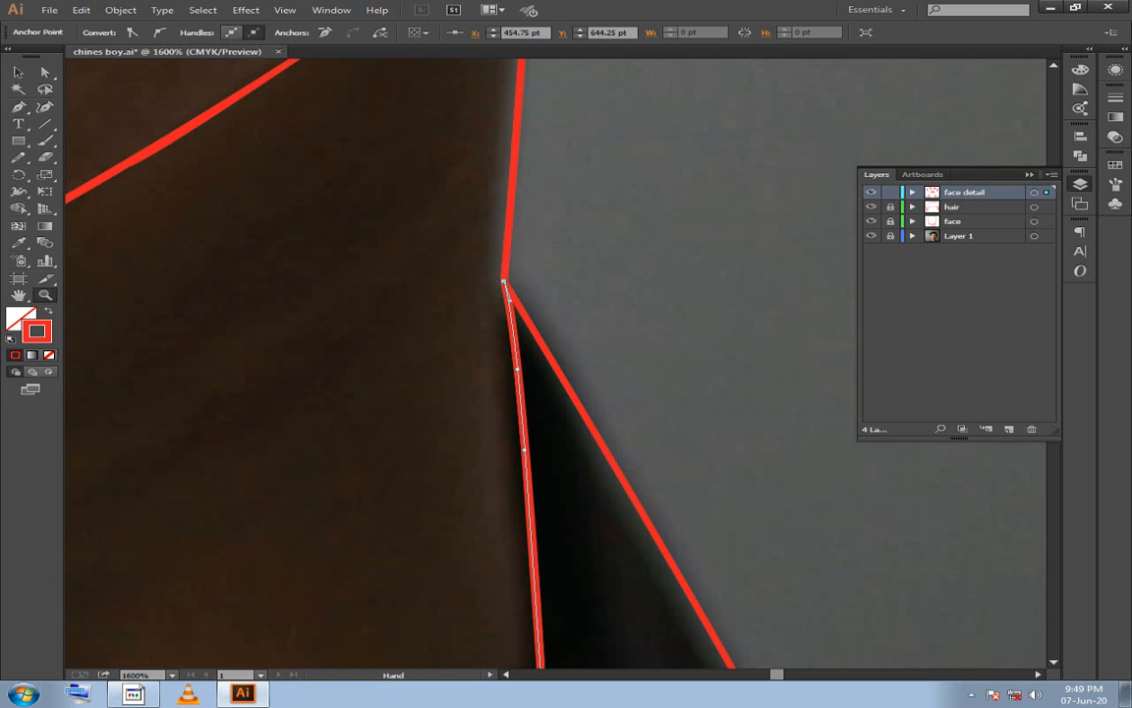
pyautogui.moveTo(503, 281); pyautogui.dragTo(482, 172)
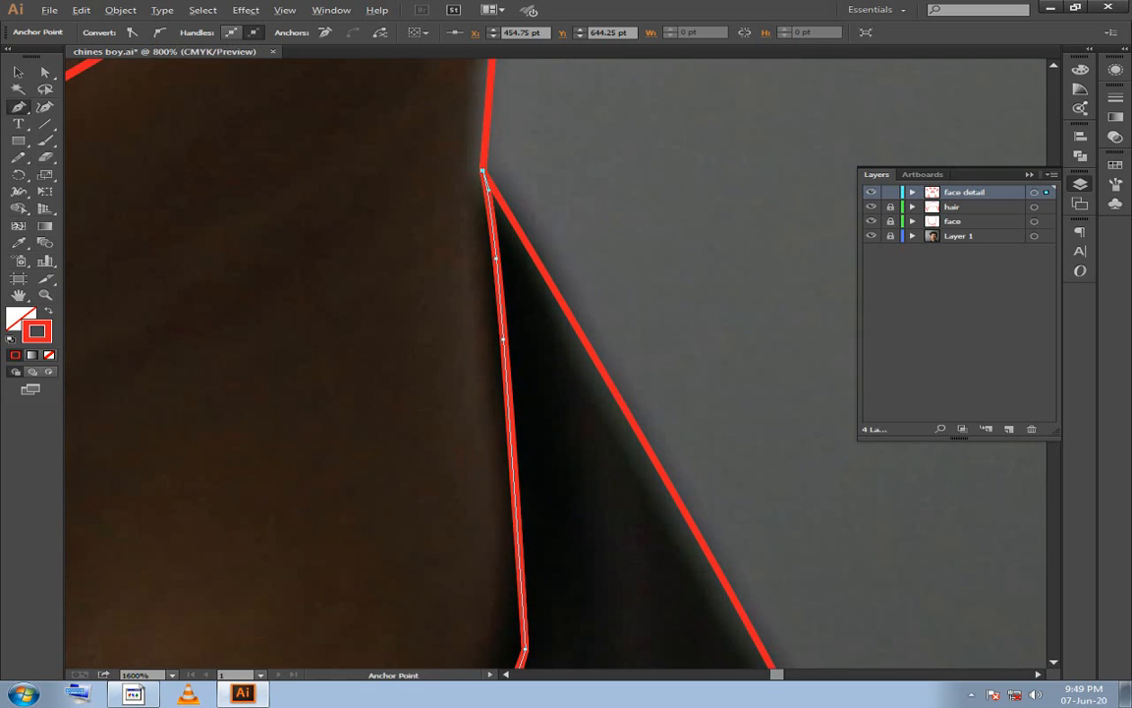
pyautogui.scroll(-2, 456, 158)
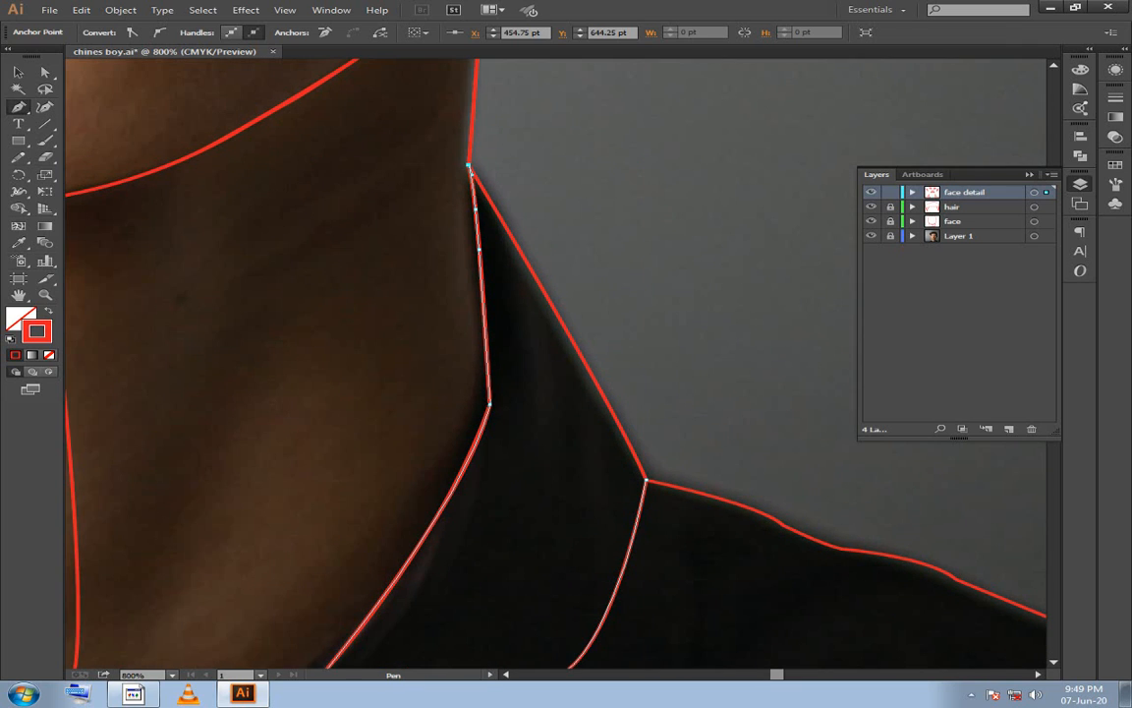
pyautogui.click(469, 165)
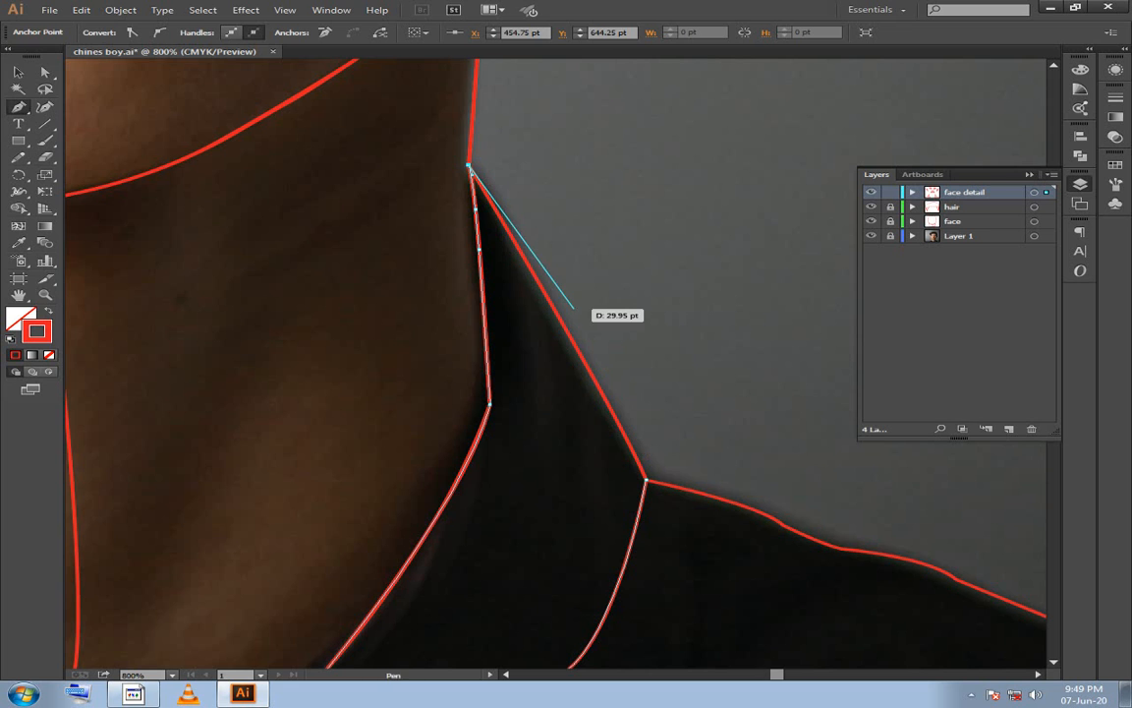
# Run the outline down the right collar's outer edge in short segments and close it at the shoulder corner.
pyautogui.scroll(1, 578, 306)
pyautogui.scroll(1, 551, 374)
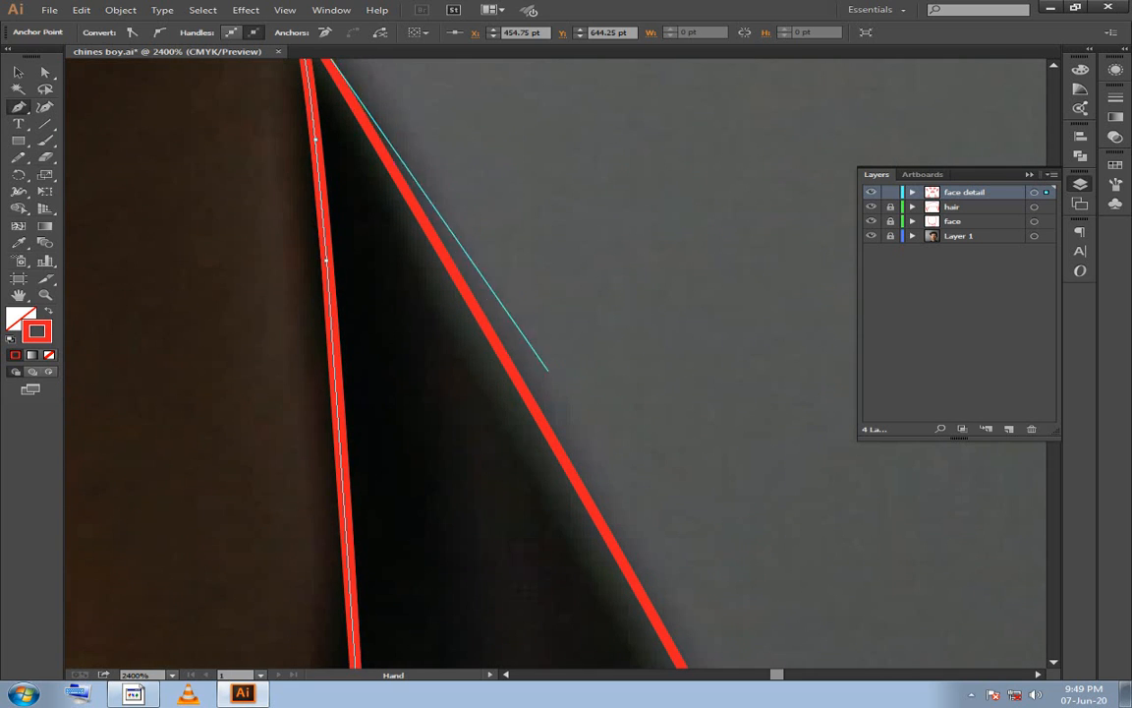
pyautogui.click(531, 397)
pyautogui.scroll(-3, 530, 397)
pyautogui.hscroll(2, 531, 397)
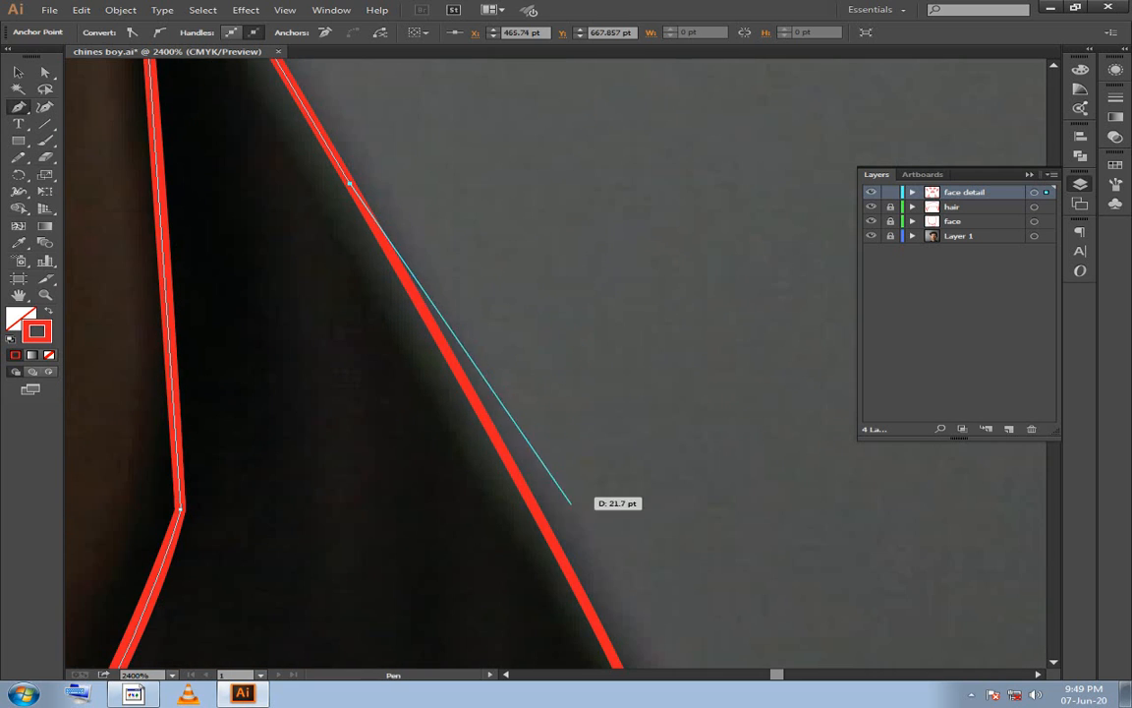
pyautogui.click(556, 538)
pyautogui.scroll(-3, 557, 538)
pyautogui.hscroll(2, 556, 538)
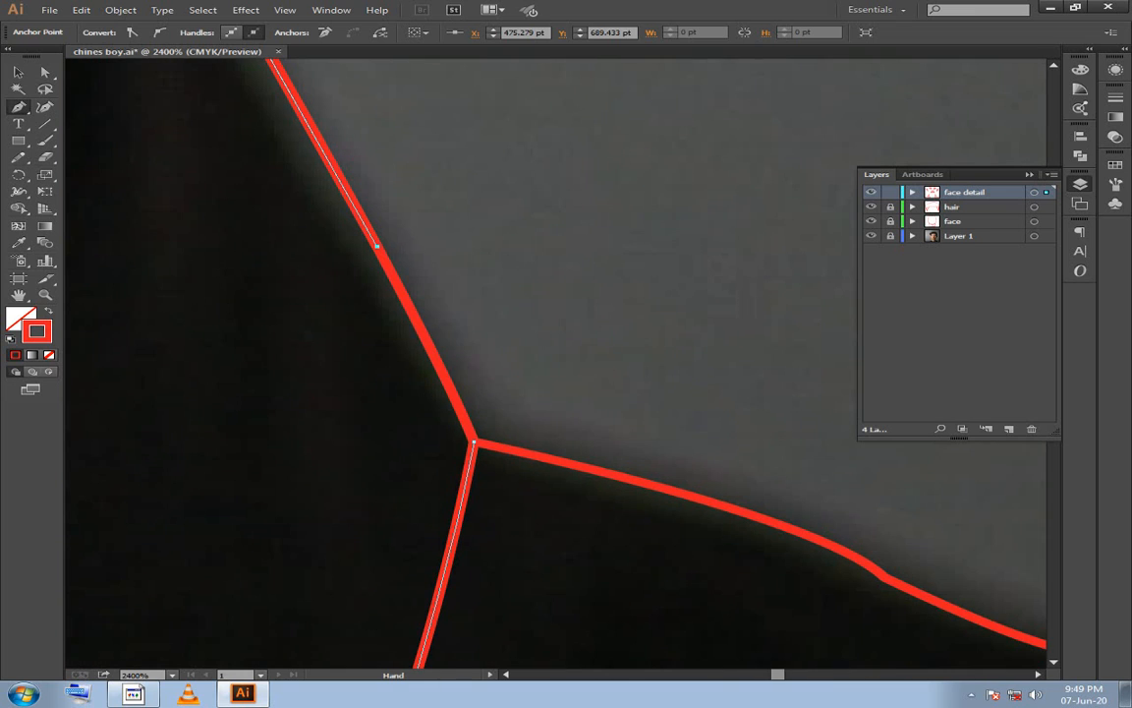
pyautogui.click(473, 439)
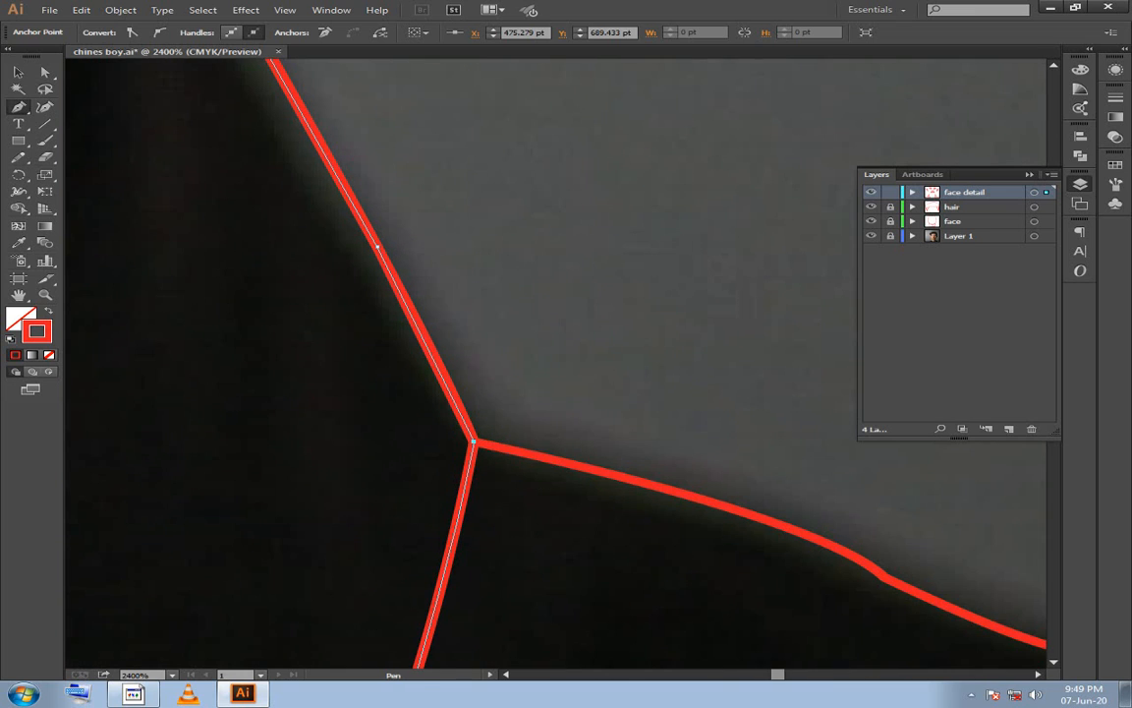
# Deselect the finished right collar outline and save the file.
pyautogui.scroll(-3, 555, 364)
pyautogui.moveTo(461, 562); pyautogui.dragTo(515, 528)
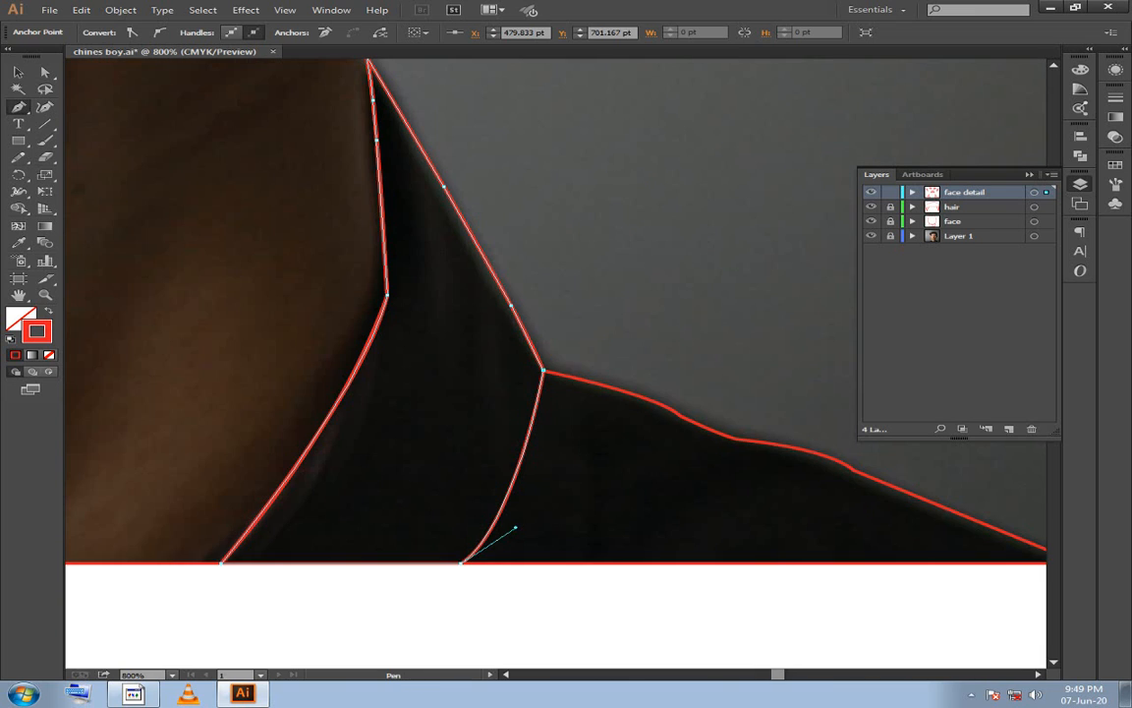
pyautogui.scroll(-1, 555, 363)
pyautogui.scroll(3, 555, 364)
pyautogui.hscroll(-1, 555, 364)
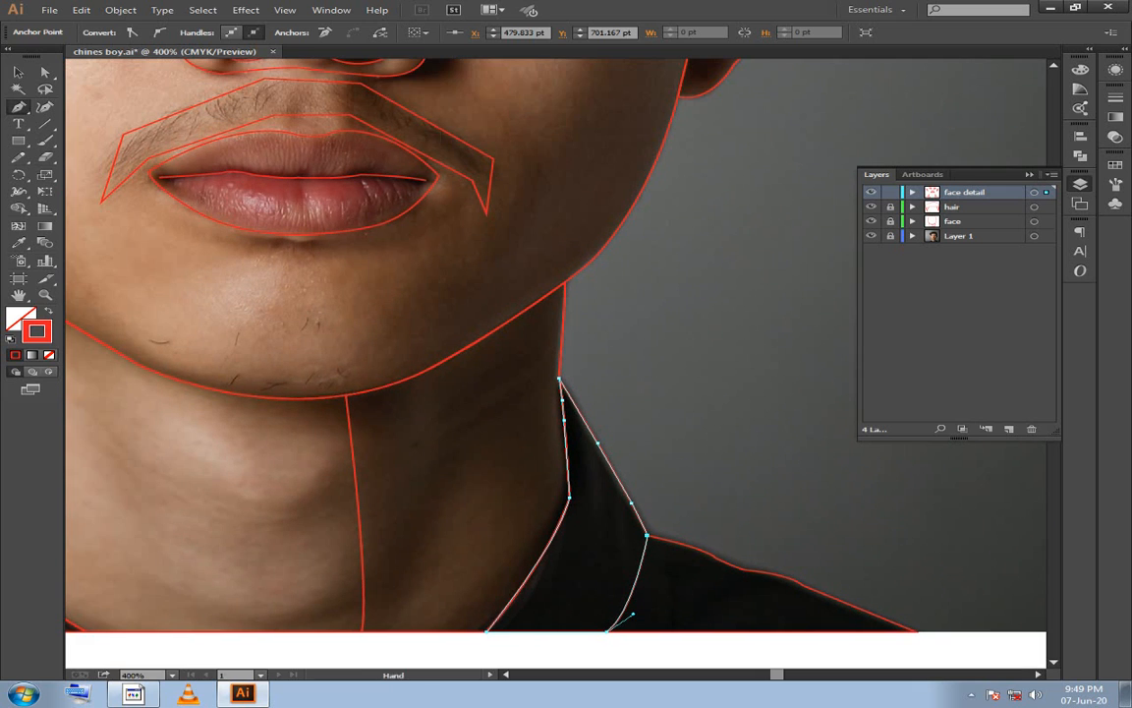
pyautogui.keyDown('ctrl'); pyautogui.click(677, 361); pyautogui.keyUp('ctrl')
pyautogui.hotkey('ctrl', 's')
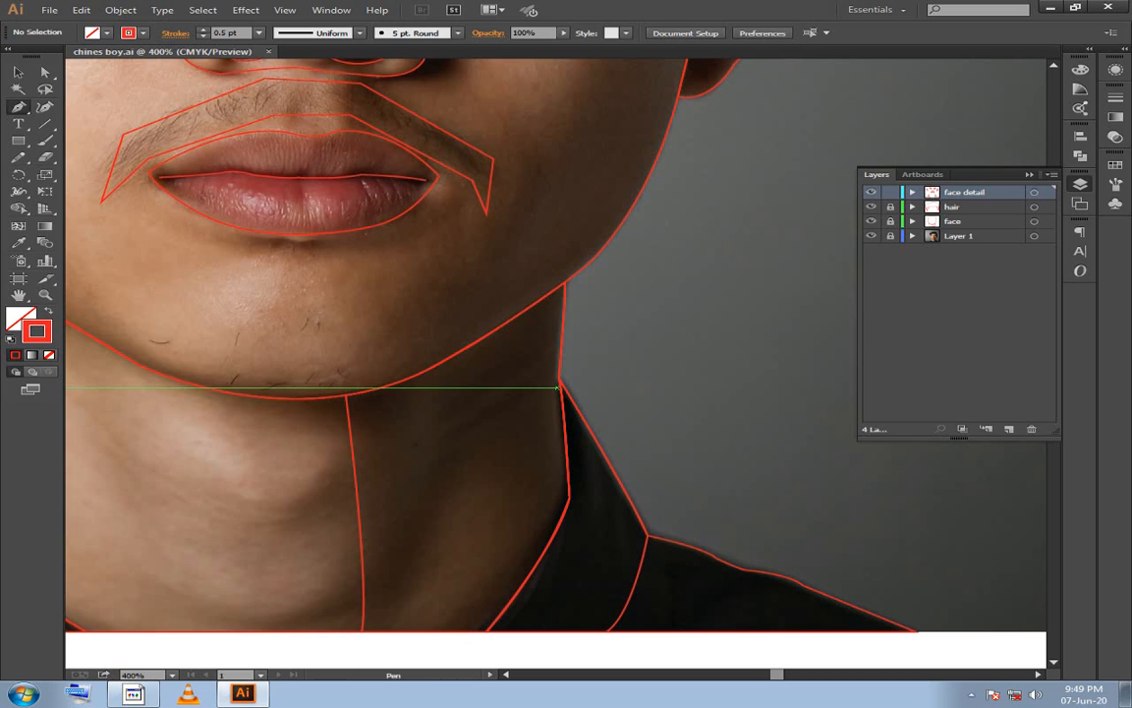
pyautogui.keyDown('alt'); pyautogui.scroll(-2, 720, 398); pyautogui.keyUp('alt')
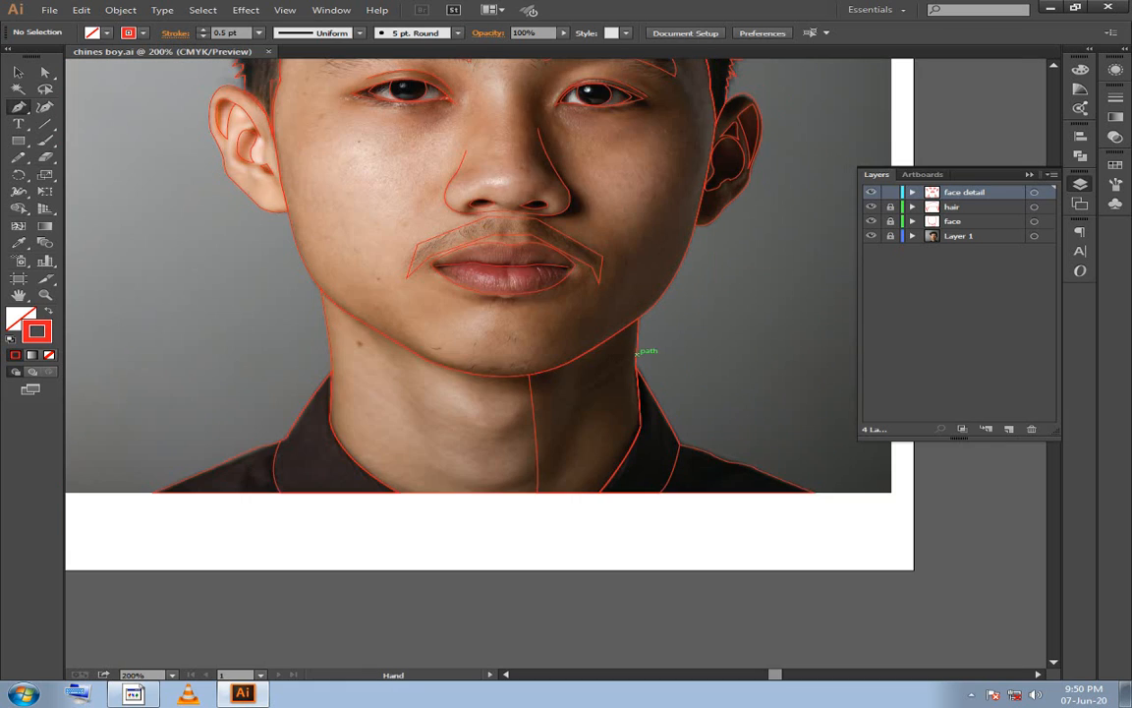
pyautogui.moveTo(637, 365); pyautogui.dragTo(694, 431)
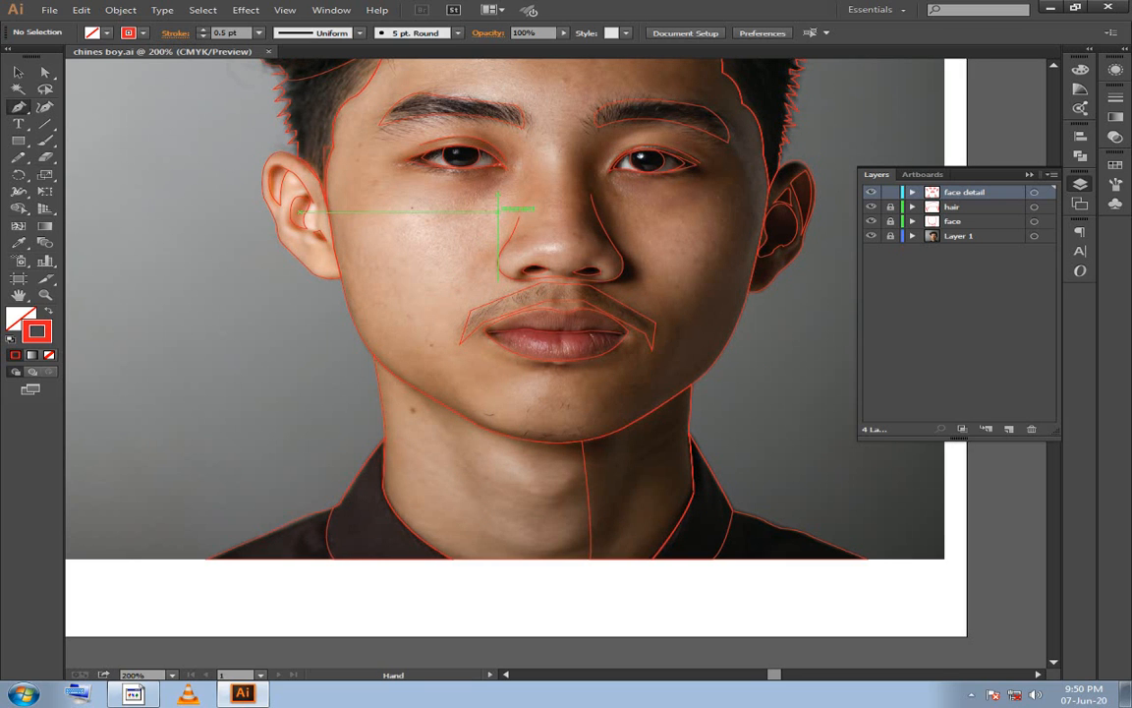
pyautogui.moveTo(469, 153); pyautogui.dragTo(430, 504)
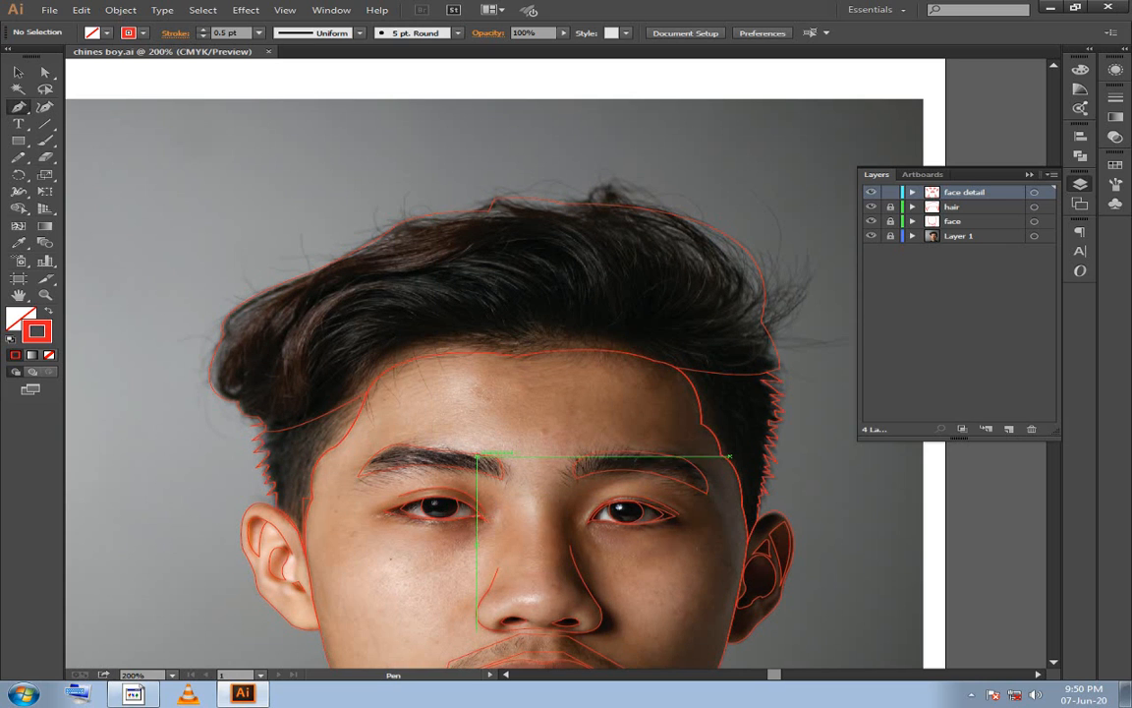
pyautogui.click(134, 694)
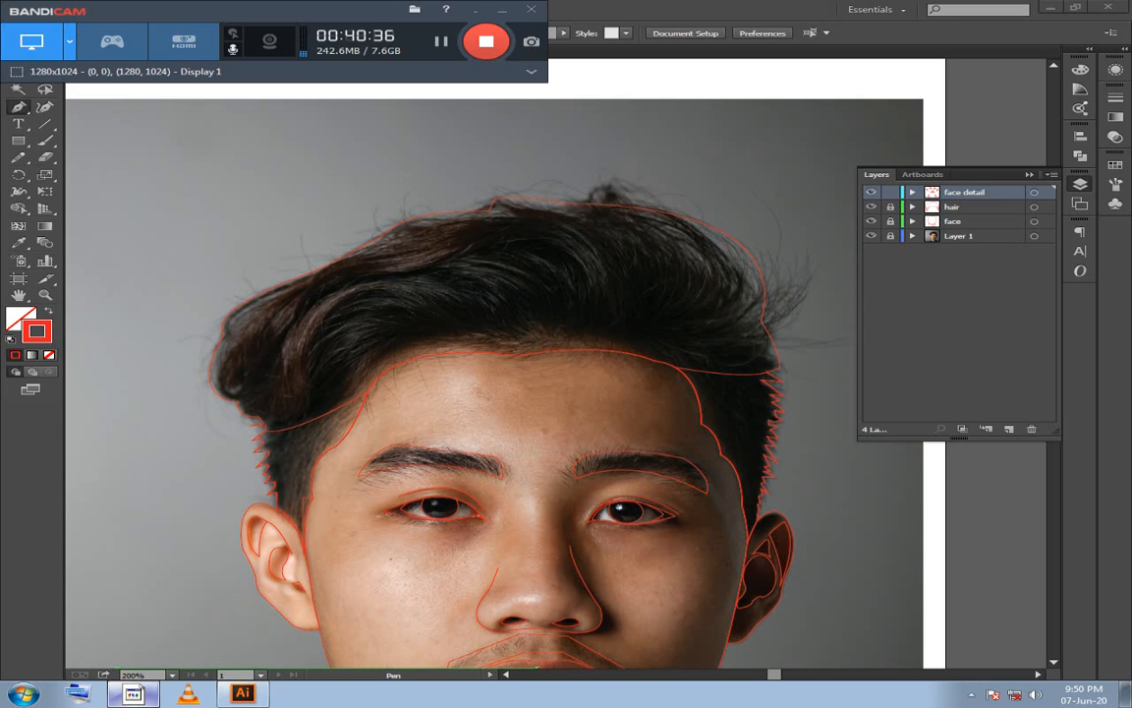
pyautogui.click(133, 693)
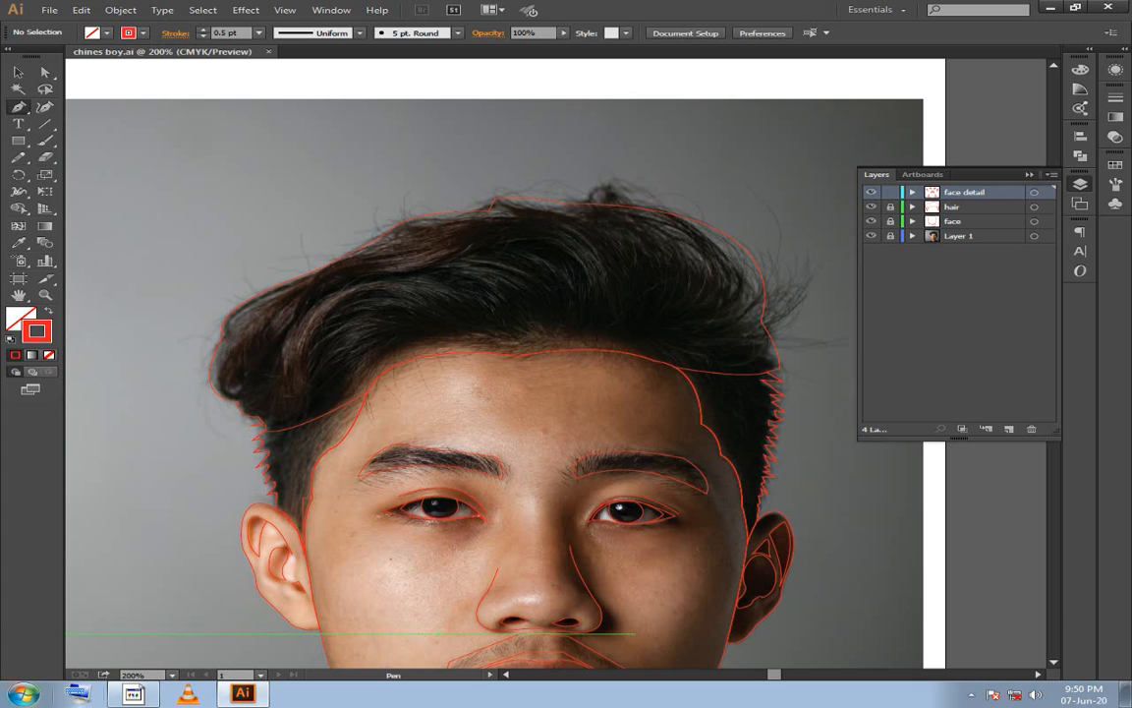
pyautogui.click(133, 694)
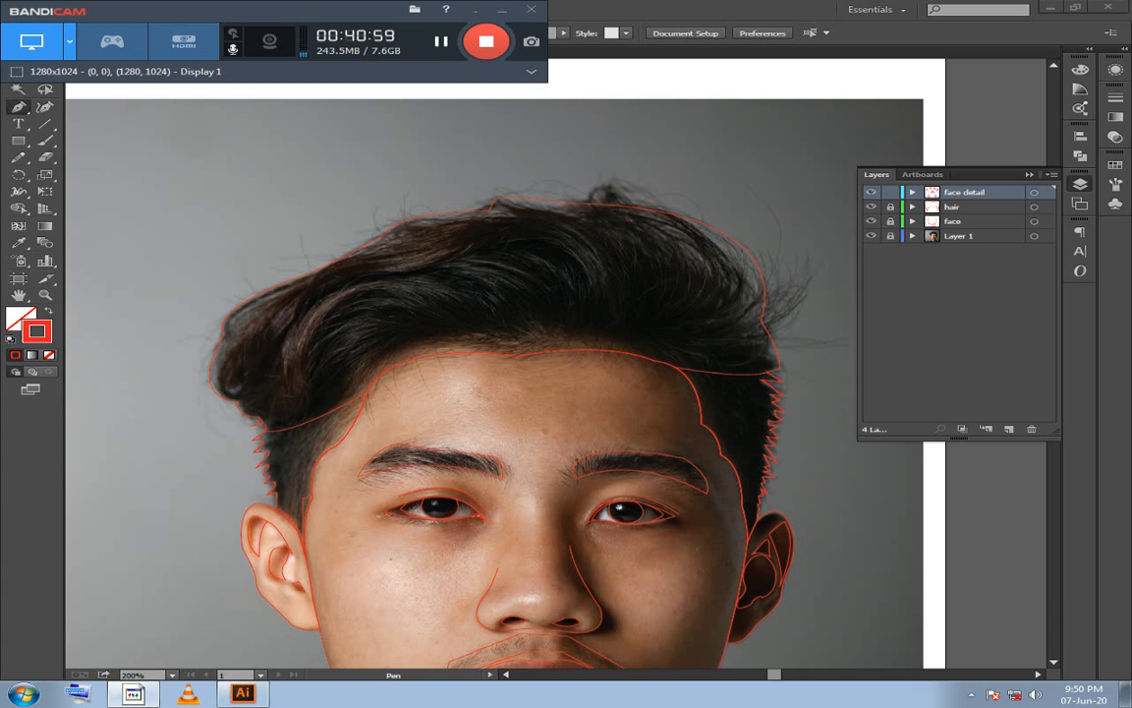
pyautogui.click(502, 9)
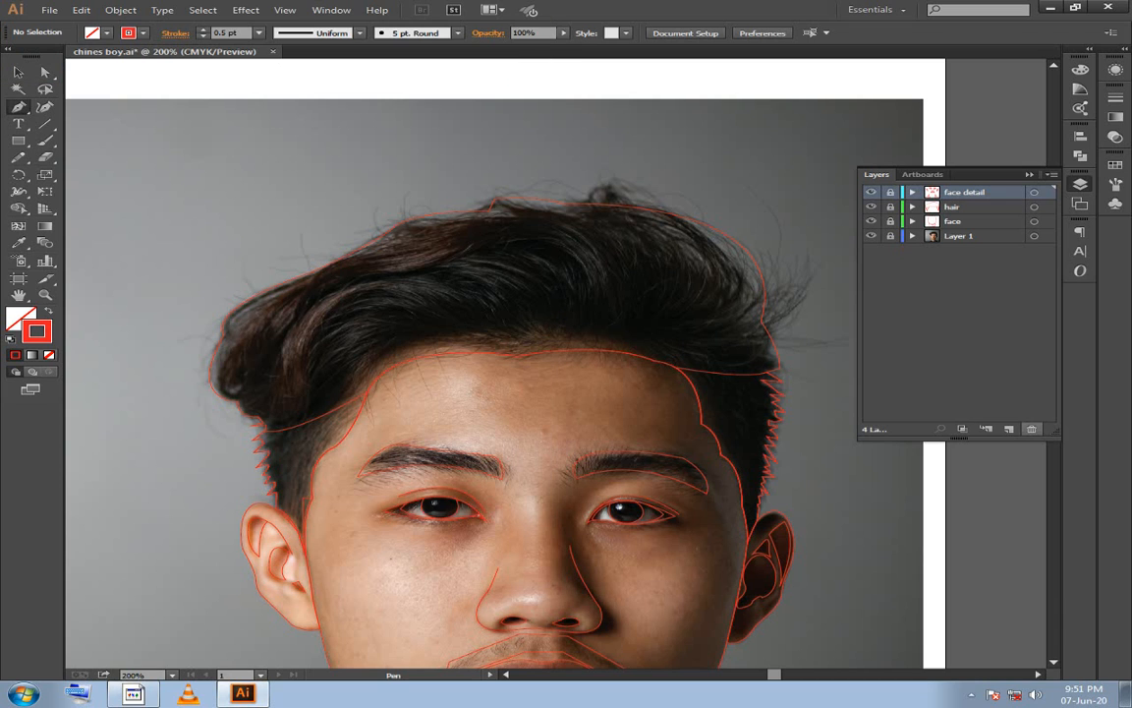
# Hide the photo layer to inspect the whole red line drawing at 100% size, and show the photo again.
pyautogui.scroll(-1, 506, 373)
pyautogui.moveTo(506, 373); pyautogui.dragTo(498, 332)
pyautogui.click(870, 236)
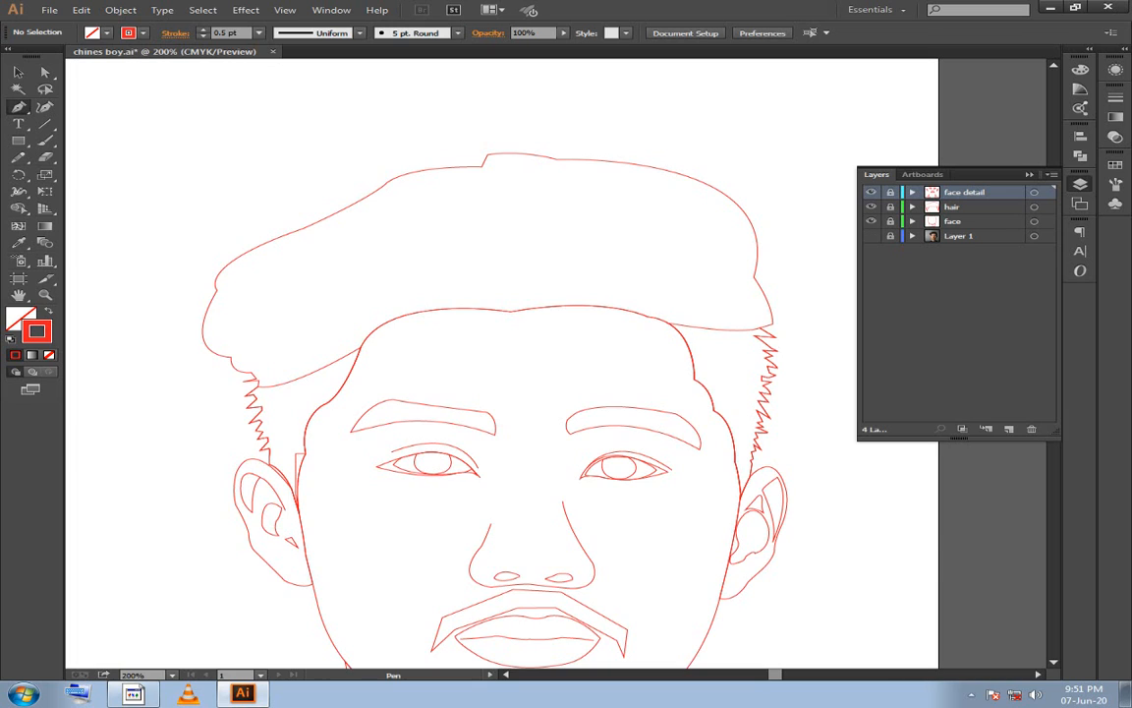
pyautogui.click(1029, 174)
pyautogui.moveTo(590, 393); pyautogui.dragTo(475, 383)
pyautogui.hotkey('ctrl', '1')
pyautogui.click(17, 72)
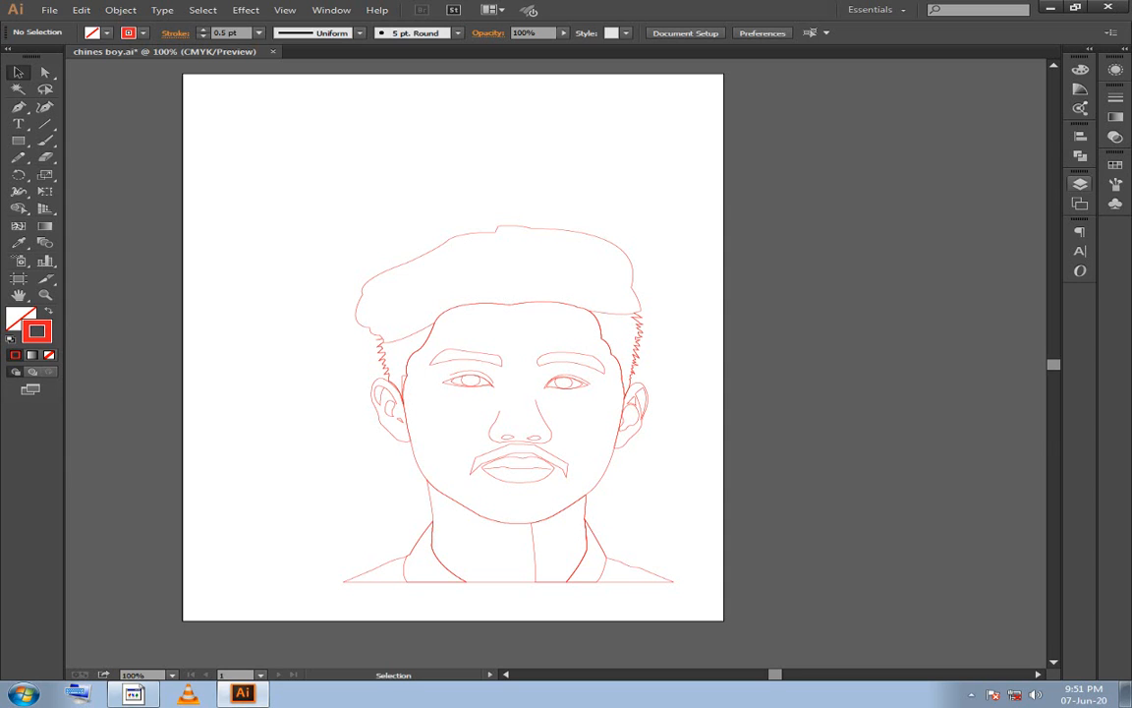
pyautogui.click(1080, 183)
pyautogui.click(870, 236)
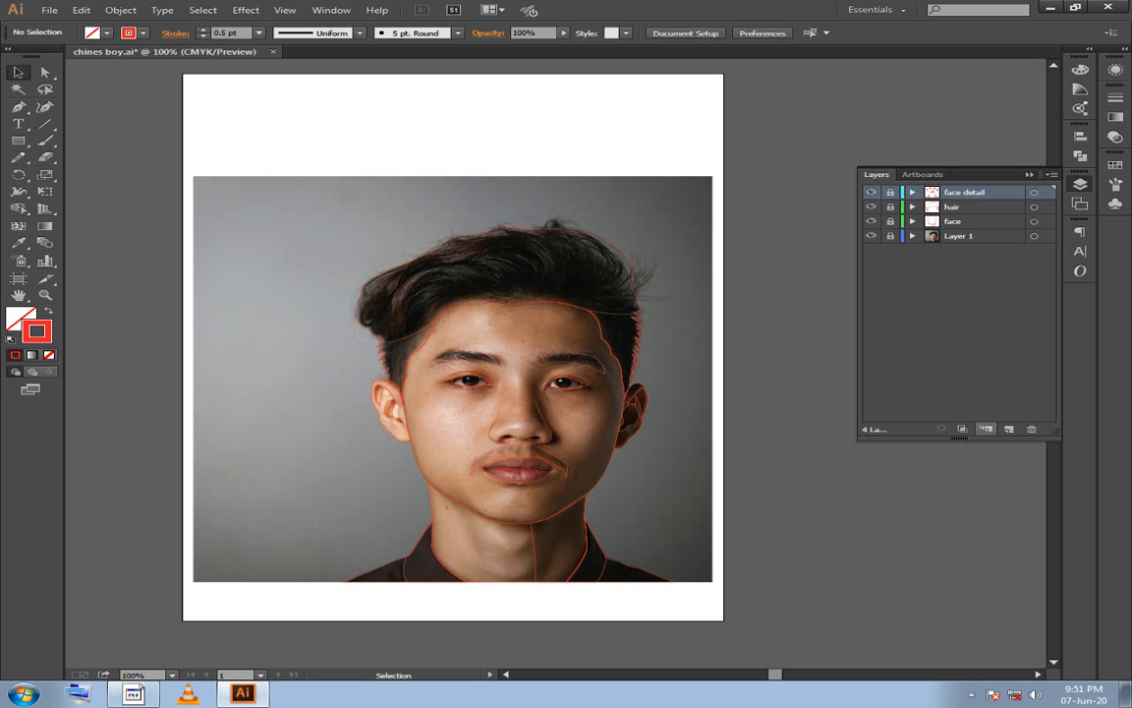
# Add a layer named "eye broes" above the face detail layer, and lock and hide the face detail layer.
pyautogui.click(1010, 429)
pyautogui.click(891, 206)
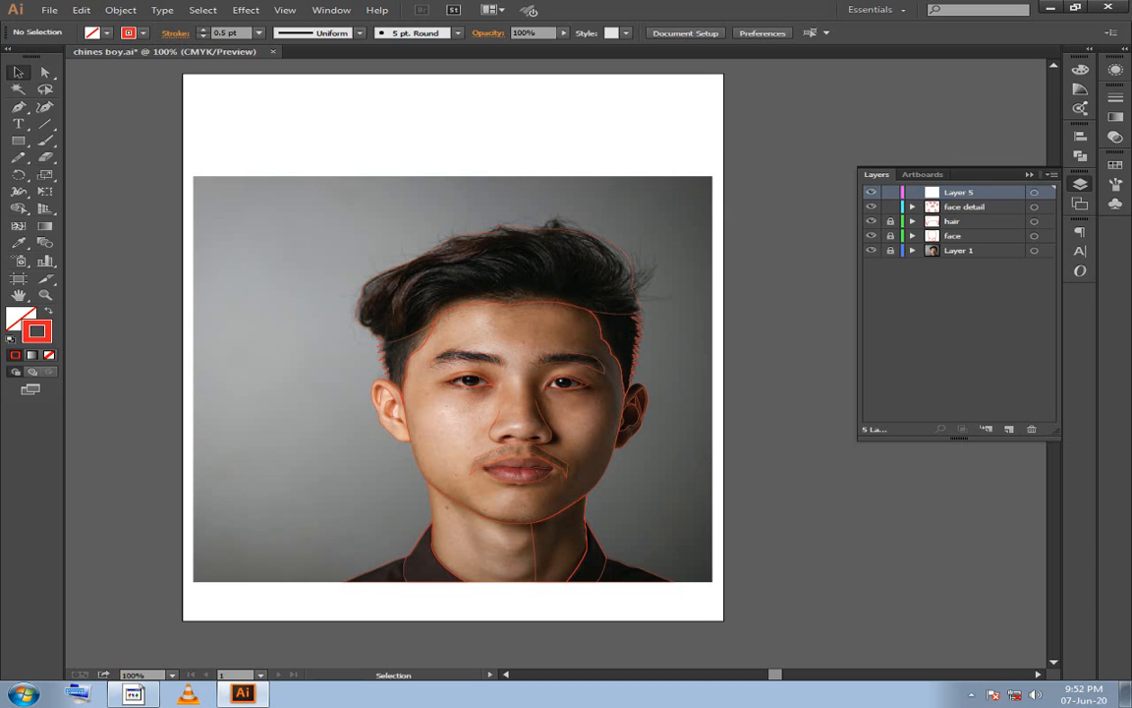
pyautogui.click(890, 206)
pyautogui.doubleClick(958, 193)
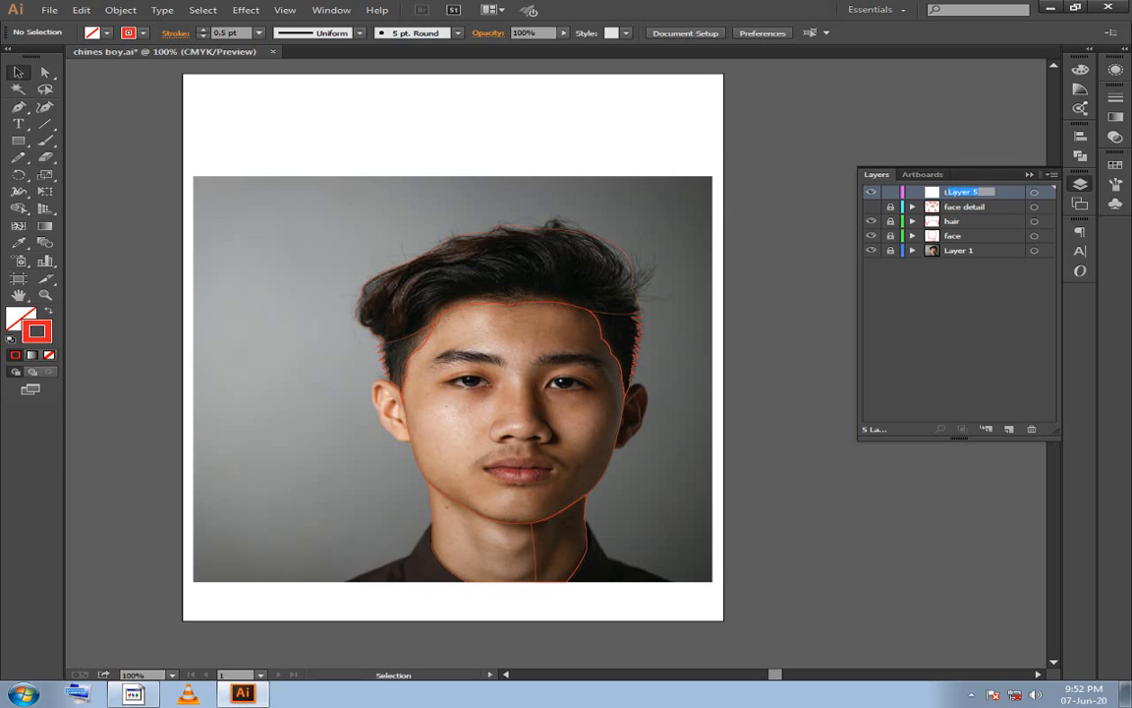
pyautogui.write('eye broes')
pyautogui.press('Return')
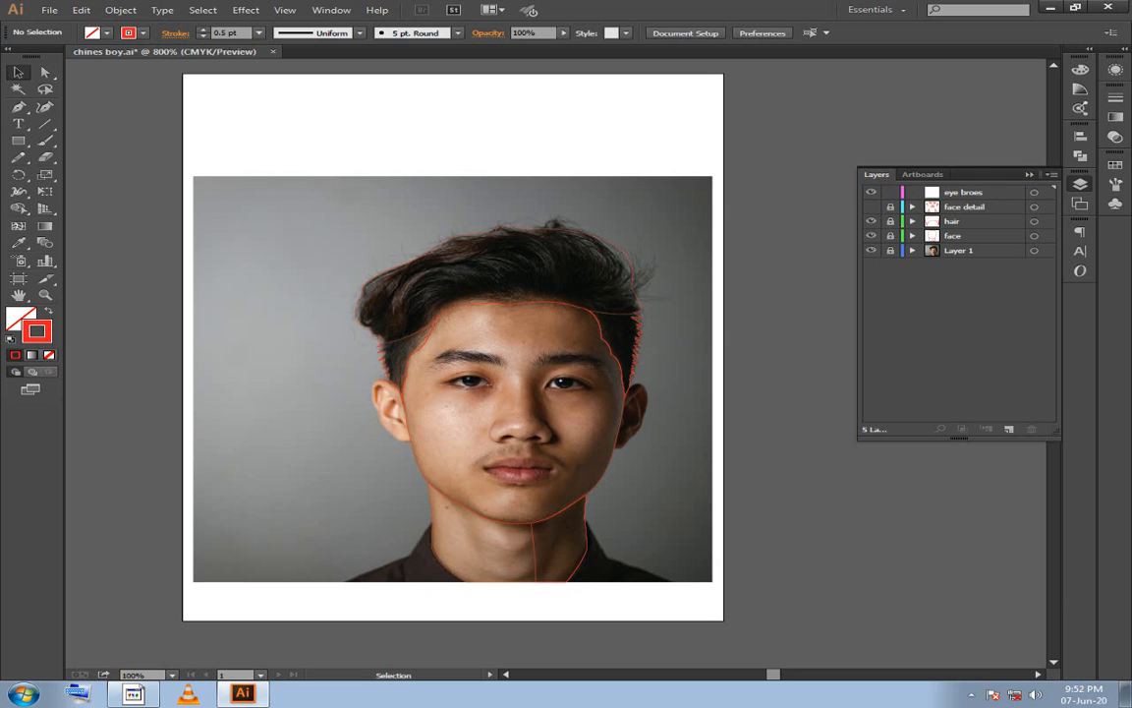
# Try to draw a tiny curved hair at the left eye's inner corner with the Pen tool, and undo it.
pyautogui.scroll(6, 404, 359)
pyautogui.press('space')
pyautogui.moveTo(609, 388); pyautogui.dragTo(121, 283)
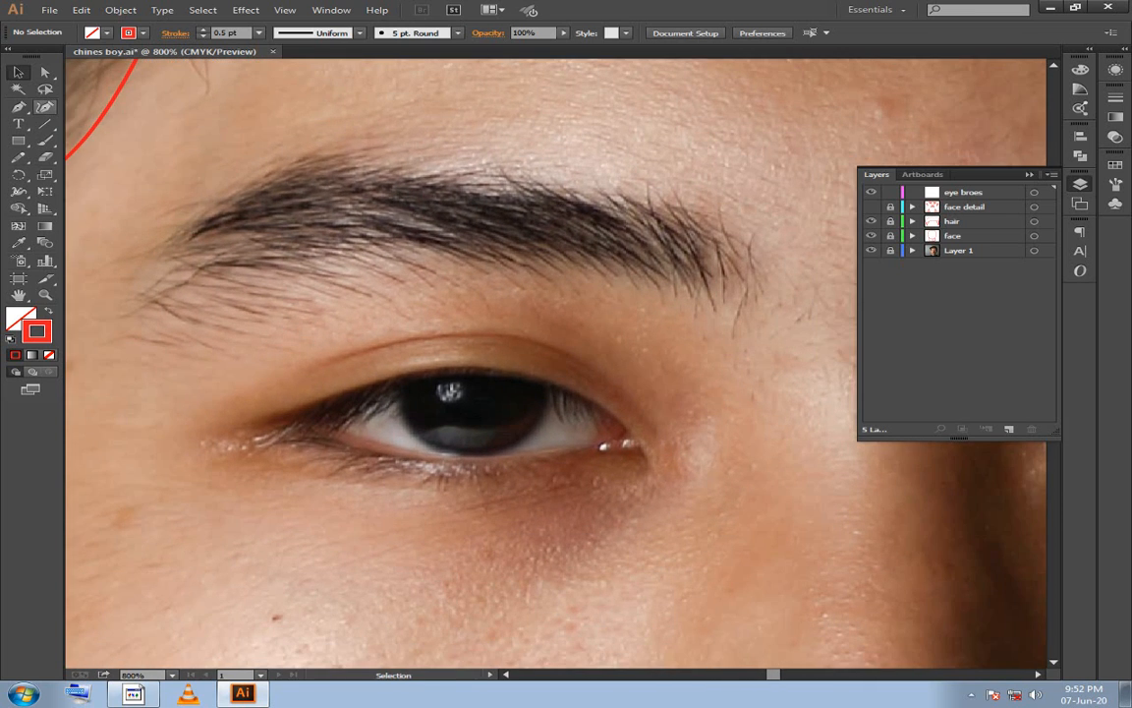
pyautogui.click(19, 106)
pyautogui.click(330, 400)
pyautogui.click(593, 400)
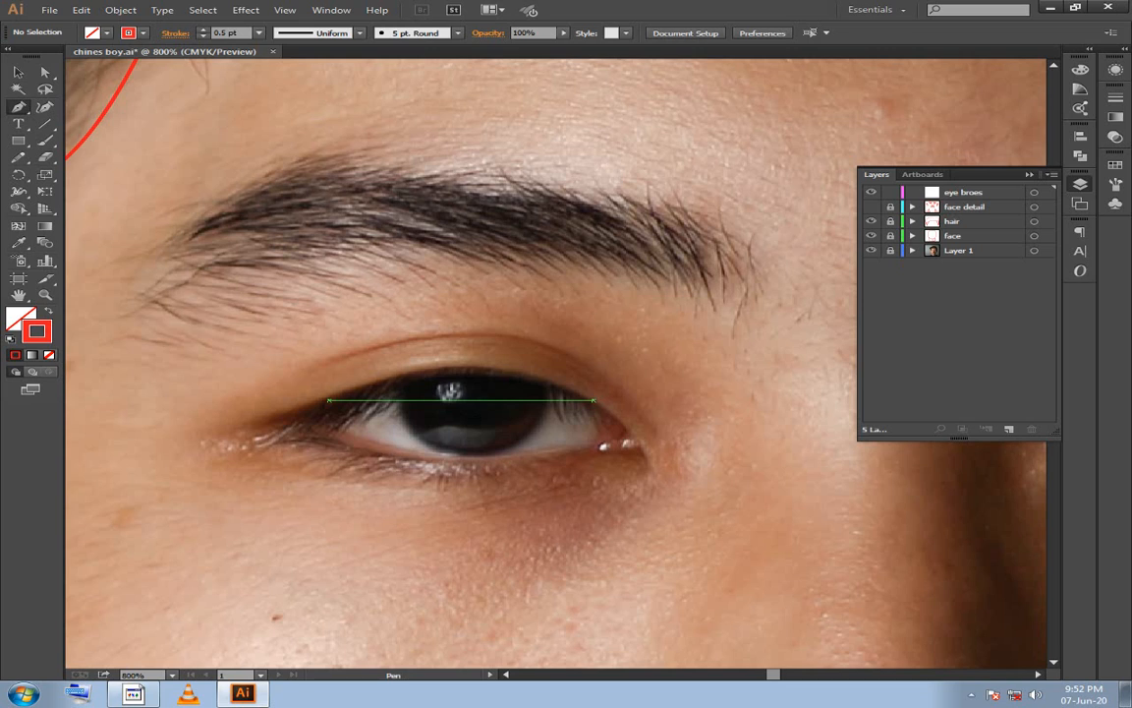
pyautogui.moveTo(592, 401); pyautogui.dragTo(603, 425)
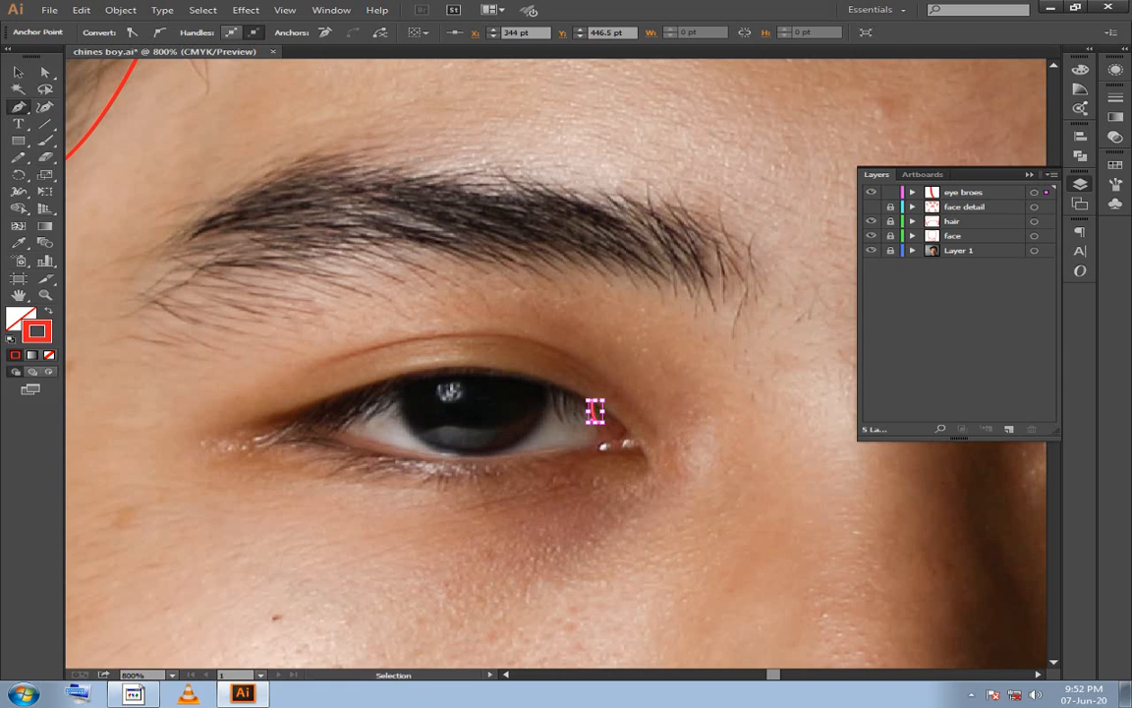
pyautogui.hotkey('ctrl', 'z')
pyautogui.hotkey('ctrl', 'z')
pyautogui.hotkey('ctrl', 'z')
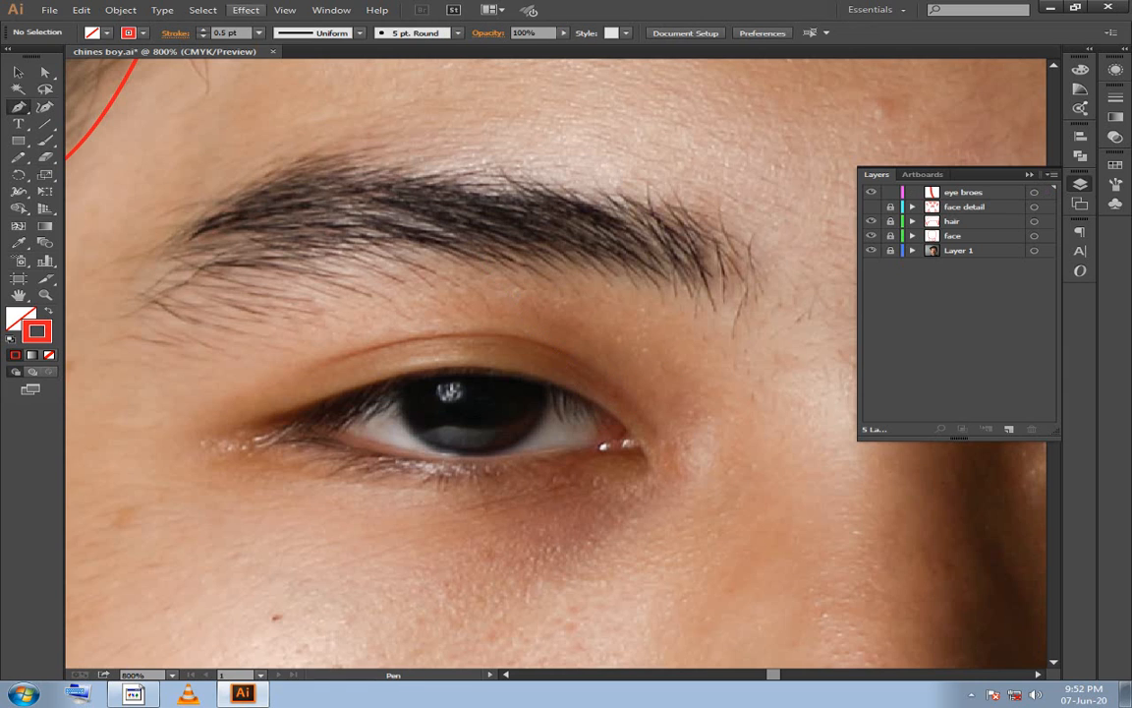
# Set the stroke weight to 0.25 pt and draw a tiny pointed hair shape at the left eye's inner corner on the eye broes layer.
pyautogui.click(259, 33)
pyautogui.click(283, 47)
pyautogui.click(328, 400)
pyautogui.click(592, 400)
pyautogui.moveTo(592, 422); pyautogui.dragTo(603, 428)
pyautogui.hotkey('ctrl', 'z')
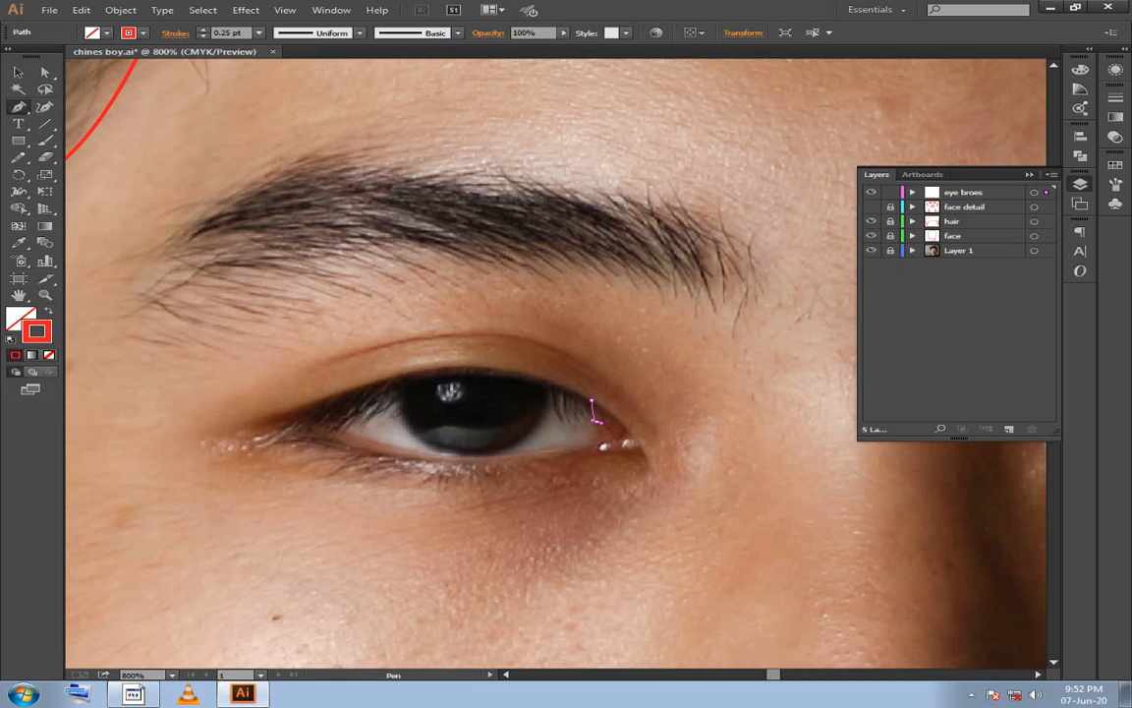
pyautogui.click(596, 420)
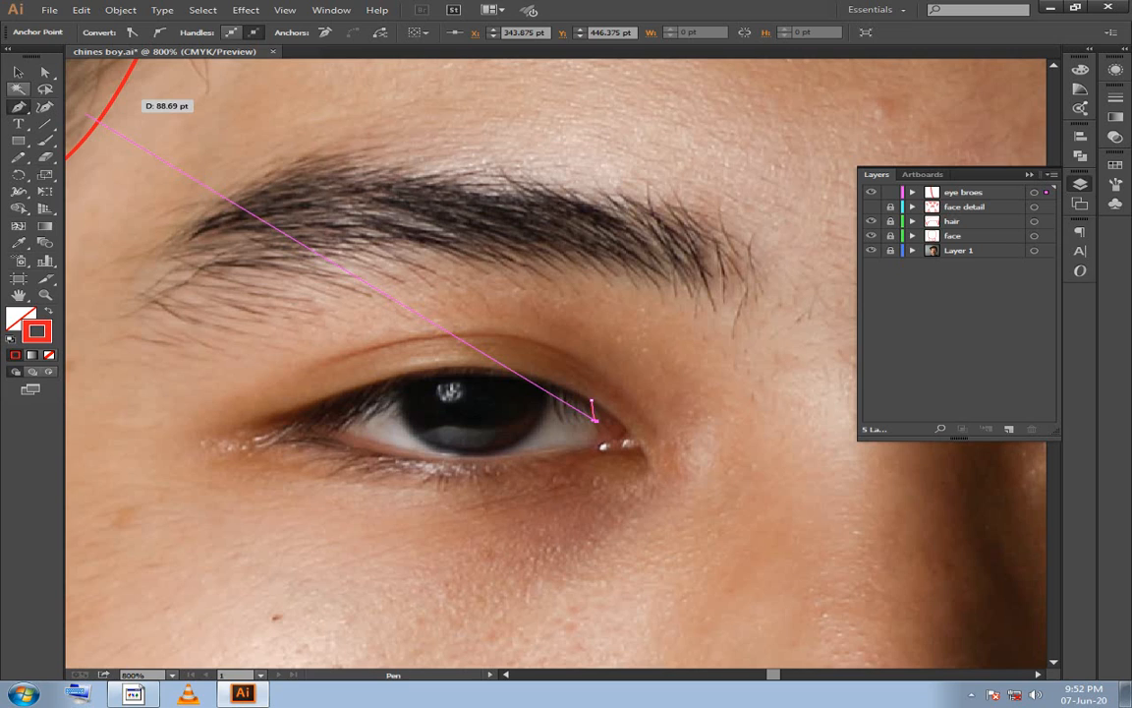
pyautogui.press('v')
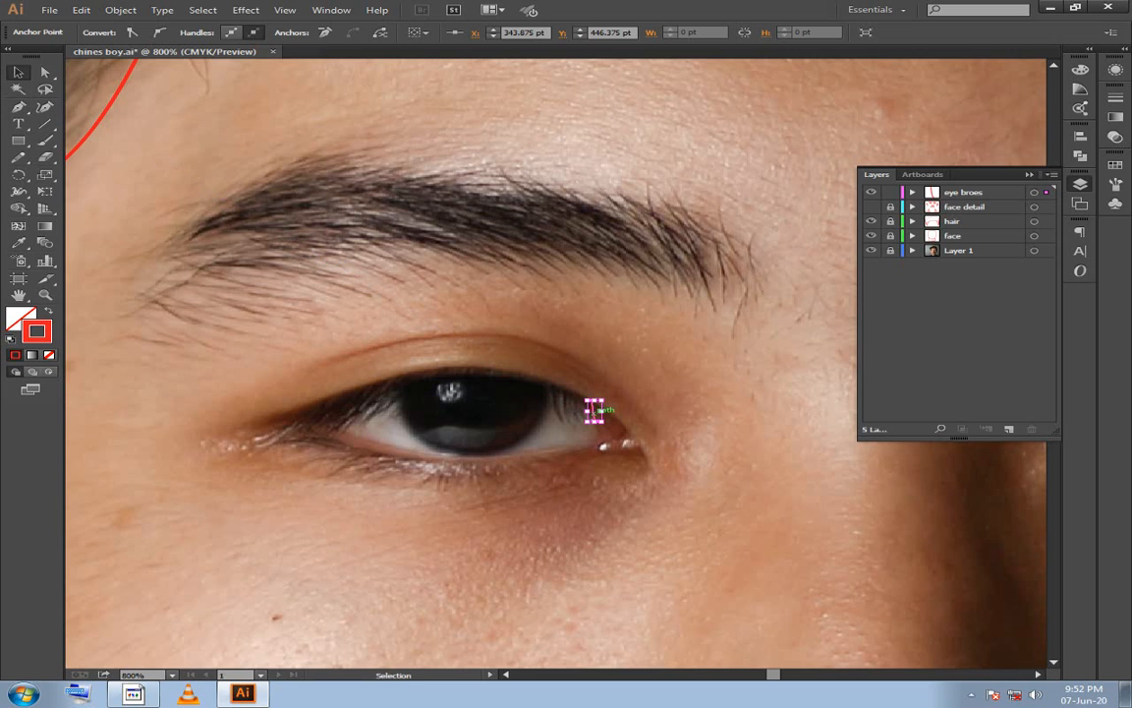
# Duplicate the small inner-corner lash slightly toward the pupil and repeat the copy to make an evenly spaced row of fourteen copies.
pyautogui.moveTo(595, 410); pyautogui.dragTo(590, 408)
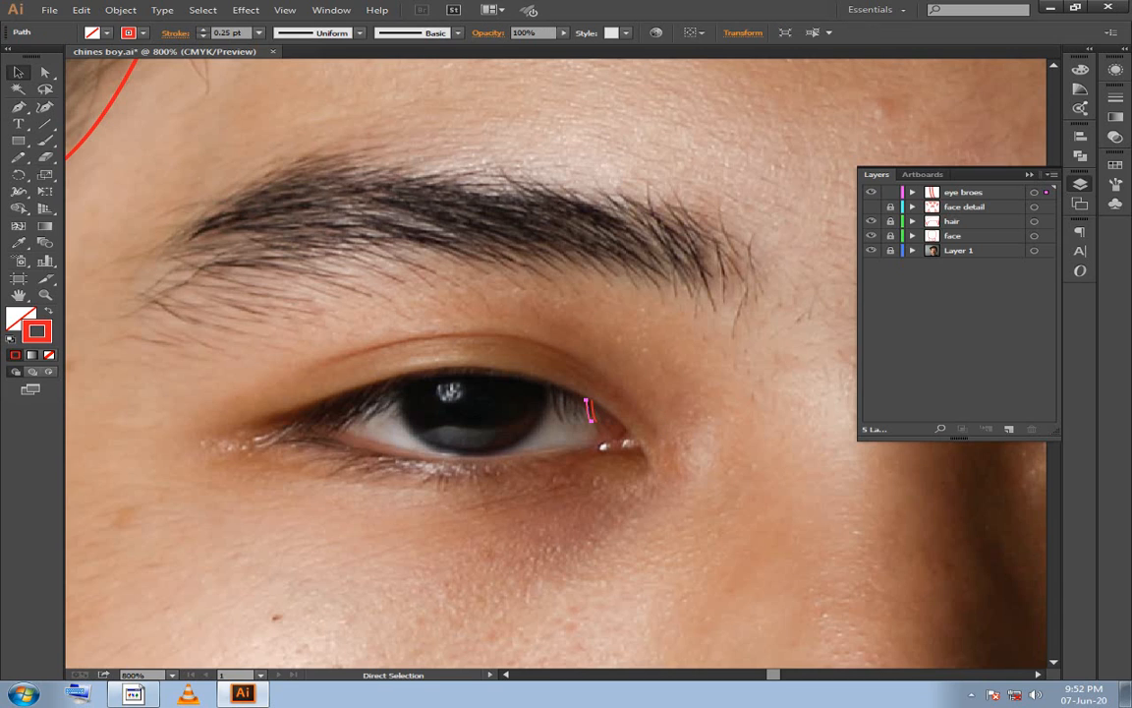
pyautogui.hotkey('ctrl', 'd')
pyautogui.hotkey('ctrl', 'd')
pyautogui.hotkey('ctrl', 'd')
pyautogui.hotkey('ctrl', 'd')
pyautogui.hotkey('ctrl', 'd')
pyautogui.hotkey('ctrl', 'd')
pyautogui.hotkey('ctrl', 'd')
pyautogui.hotkey('ctrl', 'd')
pyautogui.hotkey('ctrl', 'd')
pyautogui.hotkey('ctrl', 'd')
pyautogui.hotkey('ctrl', 'd')
pyautogui.hotkey('ctrl', 'd')
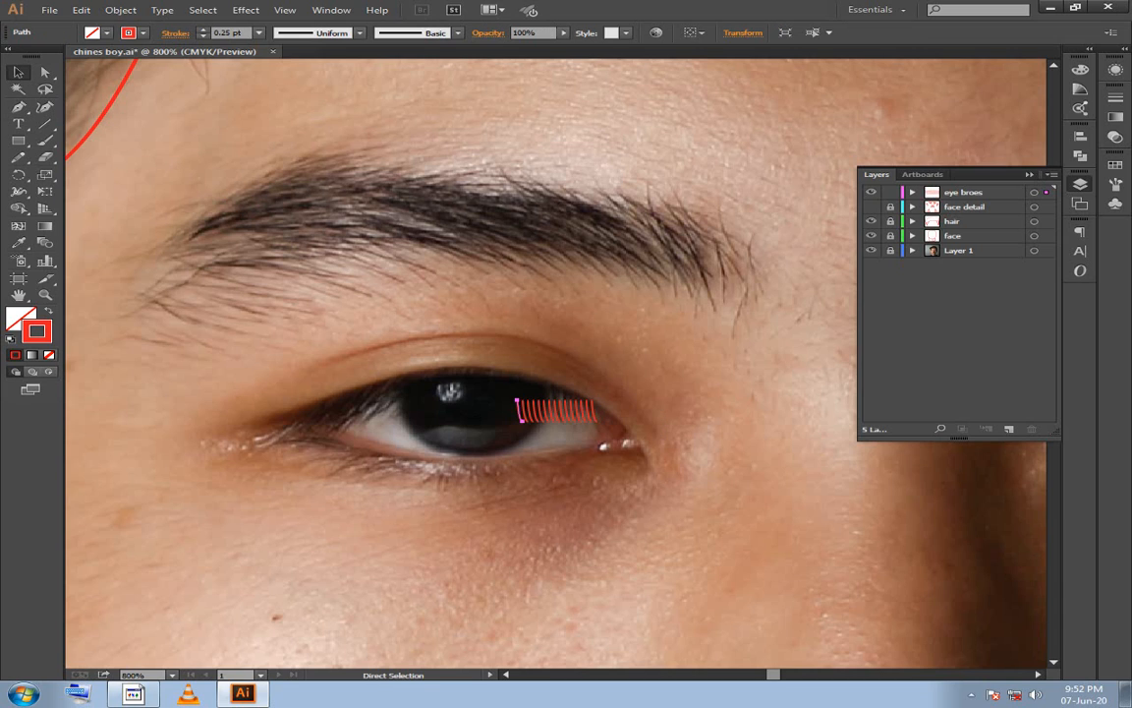
pyautogui.hotkey('ctrl', 'd')
pyautogui.hotkey('ctrl', 'd')
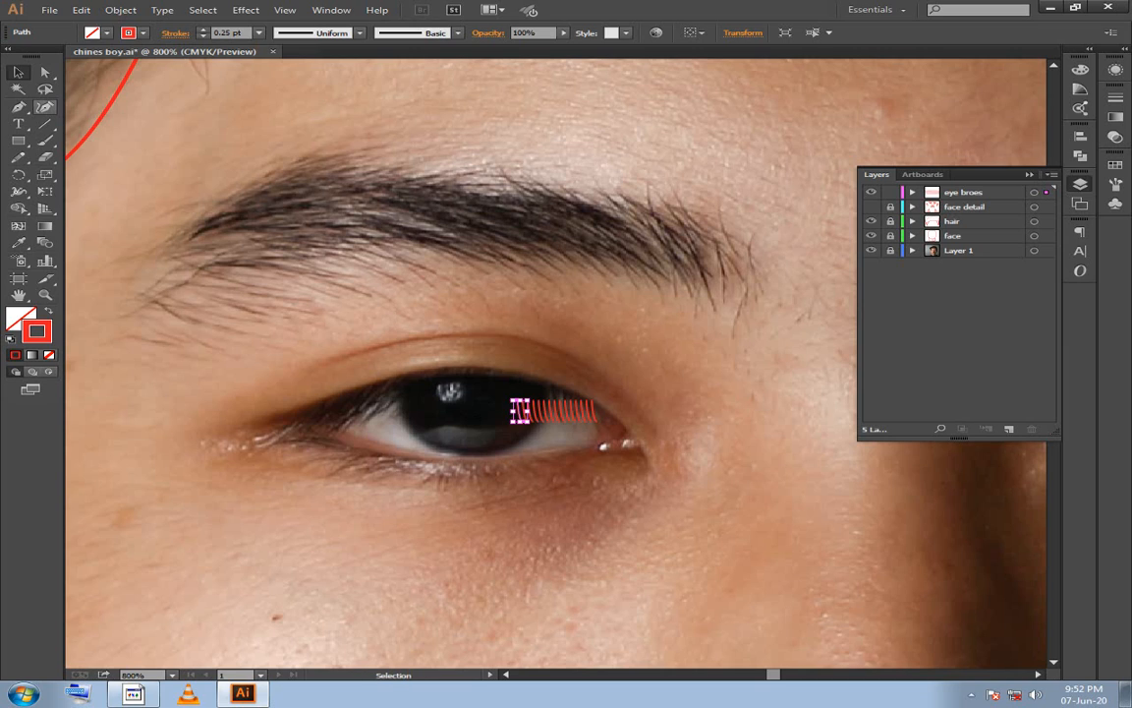
# Raise the upper anchor points of the copied lashes together to lengthen them up to the eyelid.
pyautogui.press('ctrl')
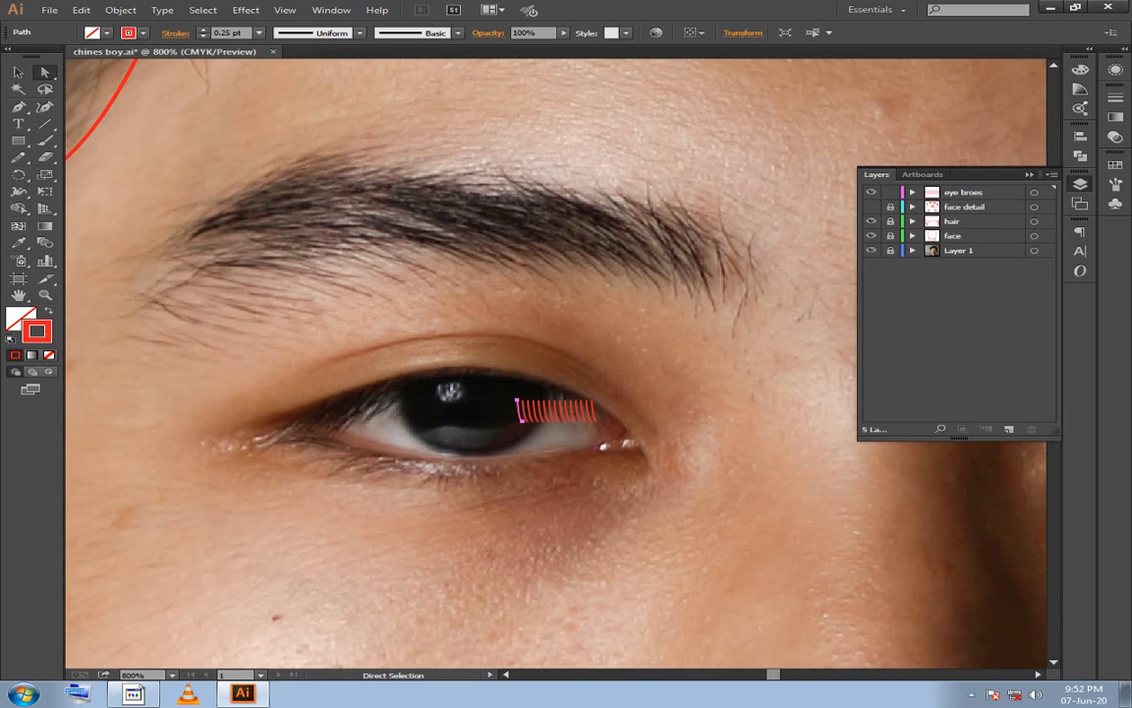
pyautogui.moveTo(503, 393)
pyautogui.mouseDown()
pyautogui.moveTo(590, 405)
pyautogui.moveTo(522, 397)
pyautogui.moveTo(523, 375)
pyautogui.mouseUp()
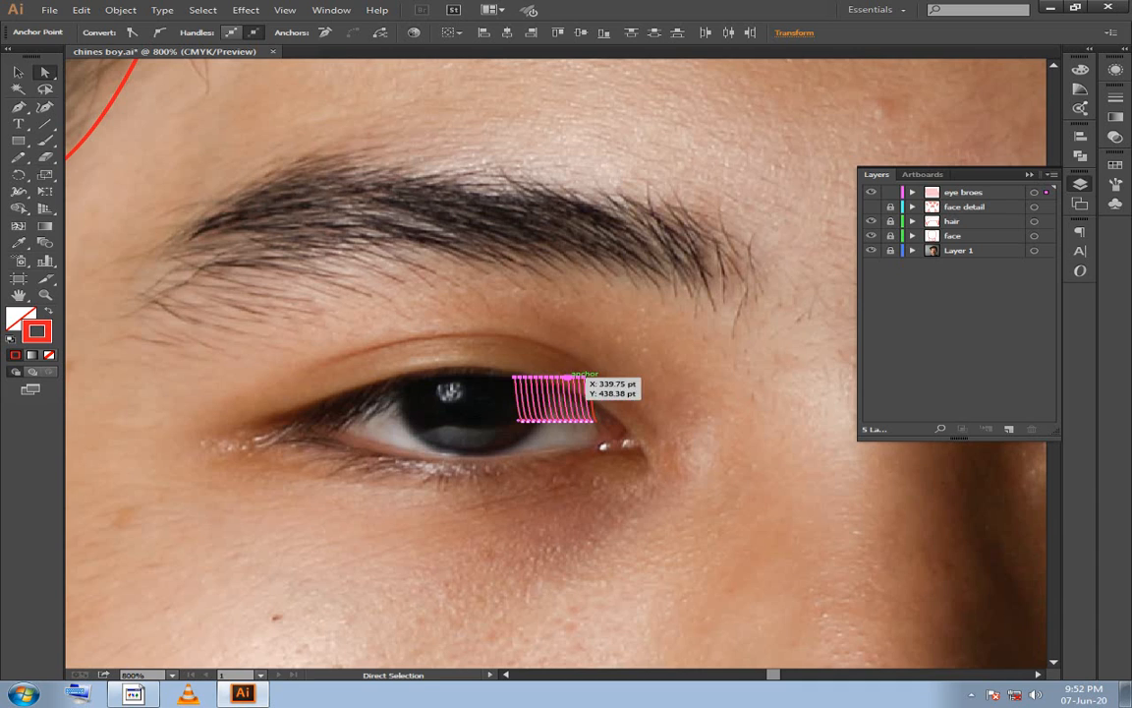
pyautogui.click(491, 349)
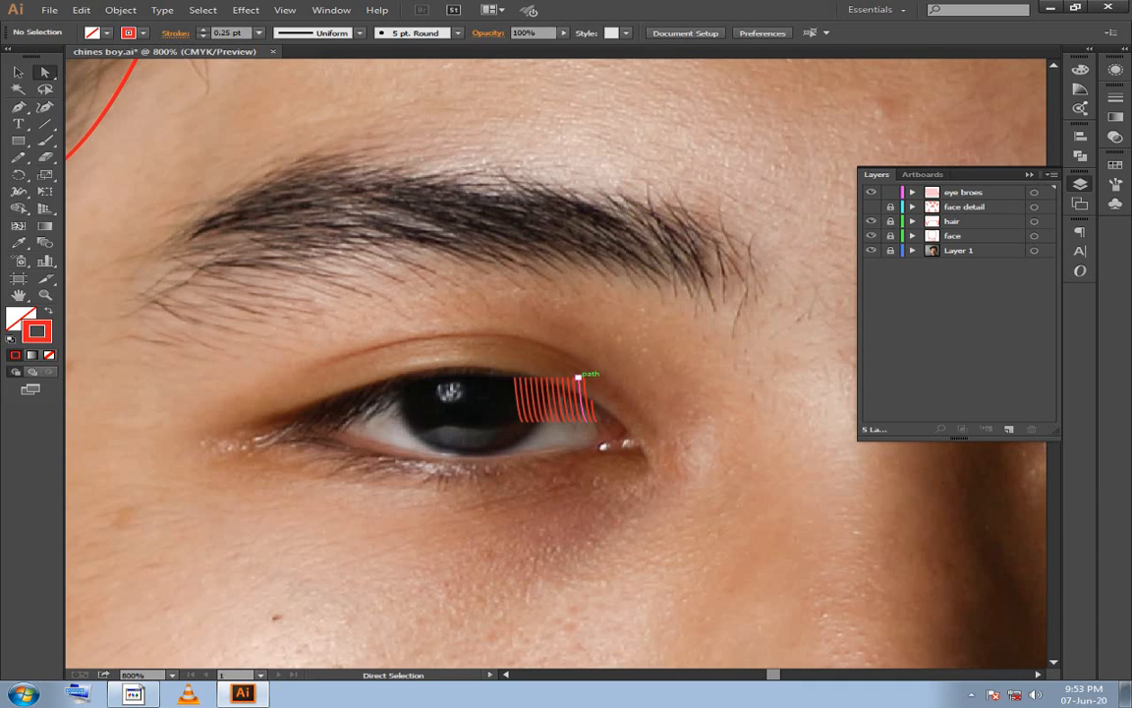
# Lower the upper anchor points of the copied lashes one by one so their tips follow the sloping upper eyelid edge.
pyautogui.scroll(4, 587, 398)
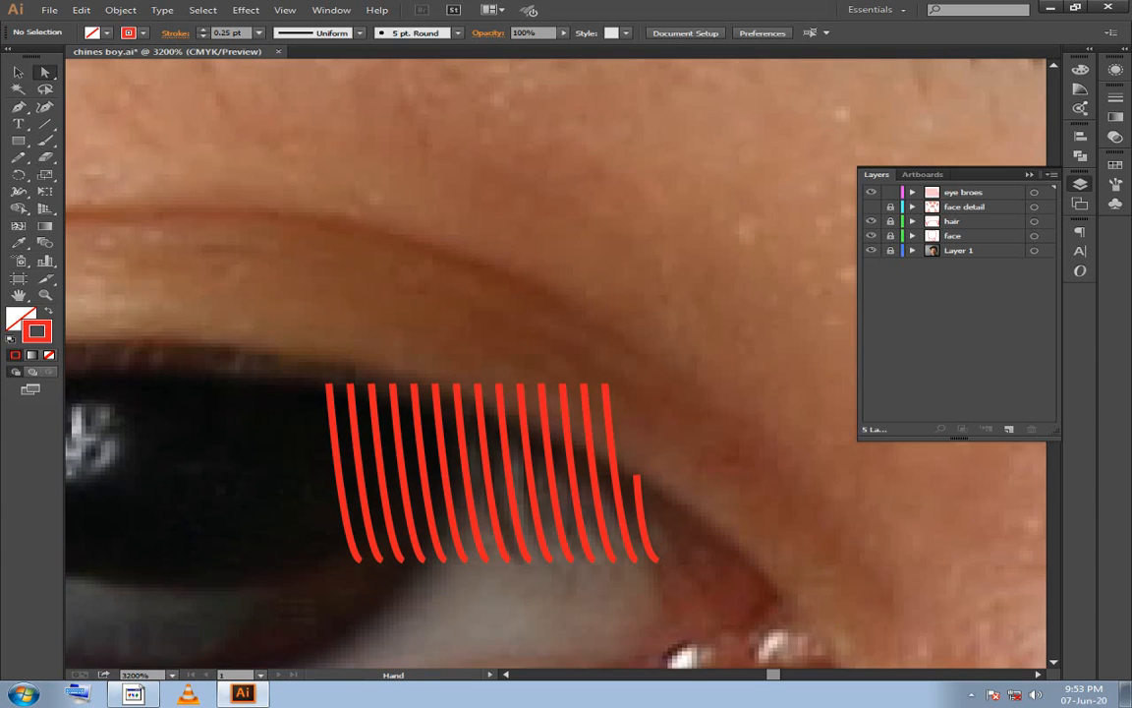
pyautogui.moveTo(586, 398)
pyautogui.mouseDown()
pyautogui.moveTo(567, 413)
pyautogui.moveTo(593, 417)
pyautogui.moveTo(595, 471)
pyautogui.moveTo(588, 466)
pyautogui.mouseUp()
pyautogui.click(568, 397)
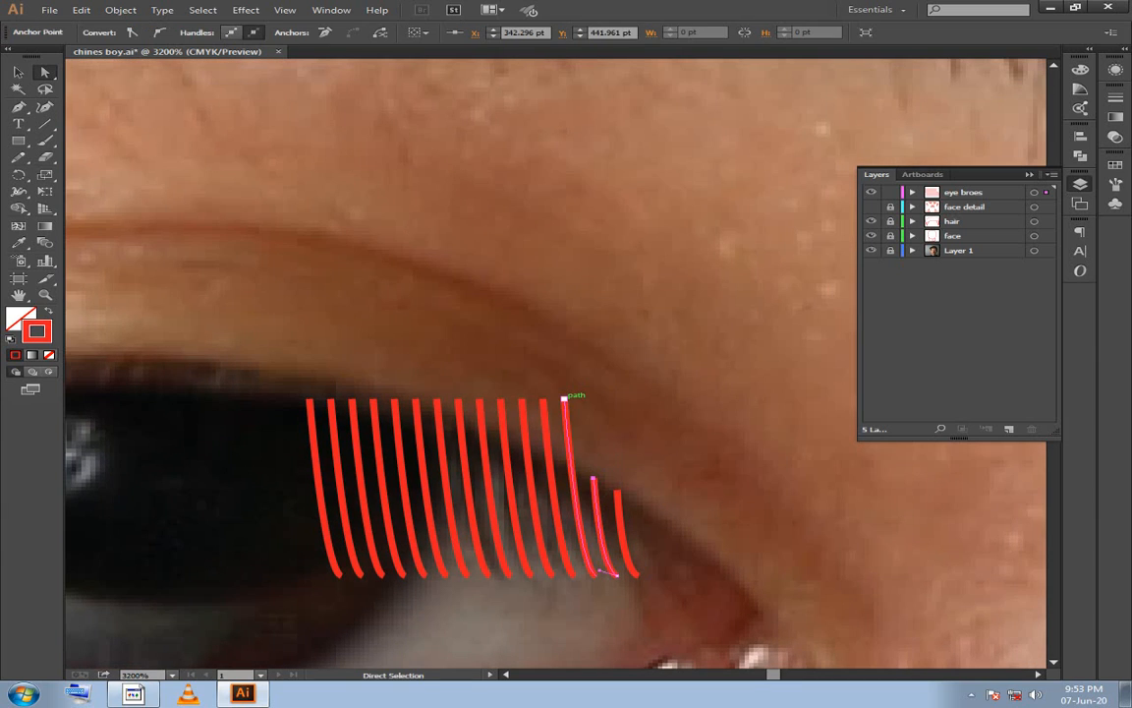
pyautogui.moveTo(568, 397)
pyautogui.mouseDown()
pyautogui.moveTo(565, 462)
pyautogui.moveTo(619, 576)
pyautogui.mouseUp()
pyautogui.hotkey('ctrl', 'shift', 'a')
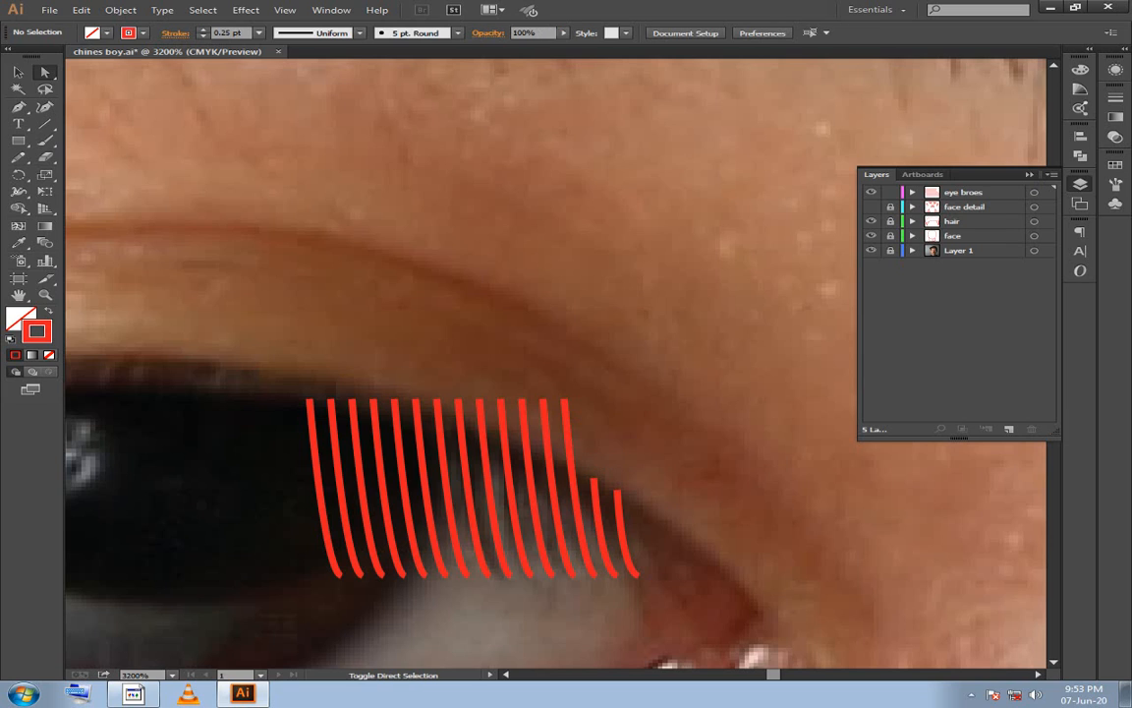
pyautogui.moveTo(566, 397); pyautogui.dragTo(352, 408)
pyautogui.hotkey('ctrl', 'shift', 'a')
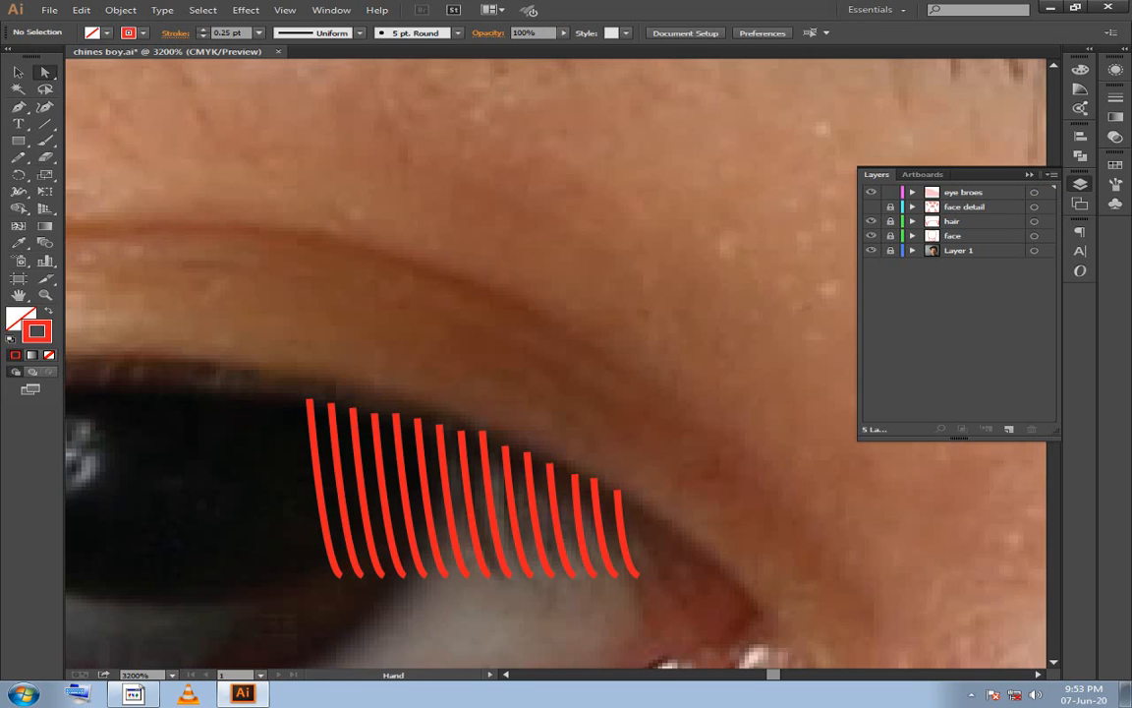
# Duplicate the lash nearest the pupil slightly up along the eyelid and repeat the copy to extend the row by nine lashes over the iris.
pyautogui.moveTo(442, 492); pyautogui.dragTo(525, 379)
pyautogui.click(395, 309)
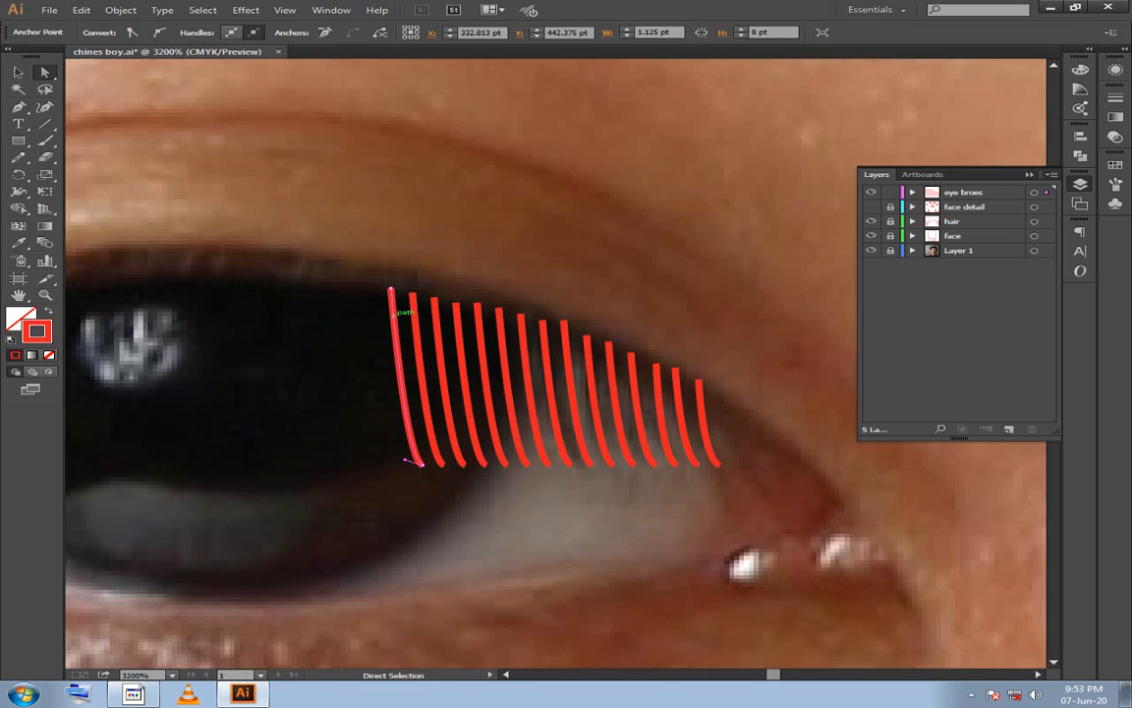
pyautogui.hotkey('ctrl', 'shift', 'a')
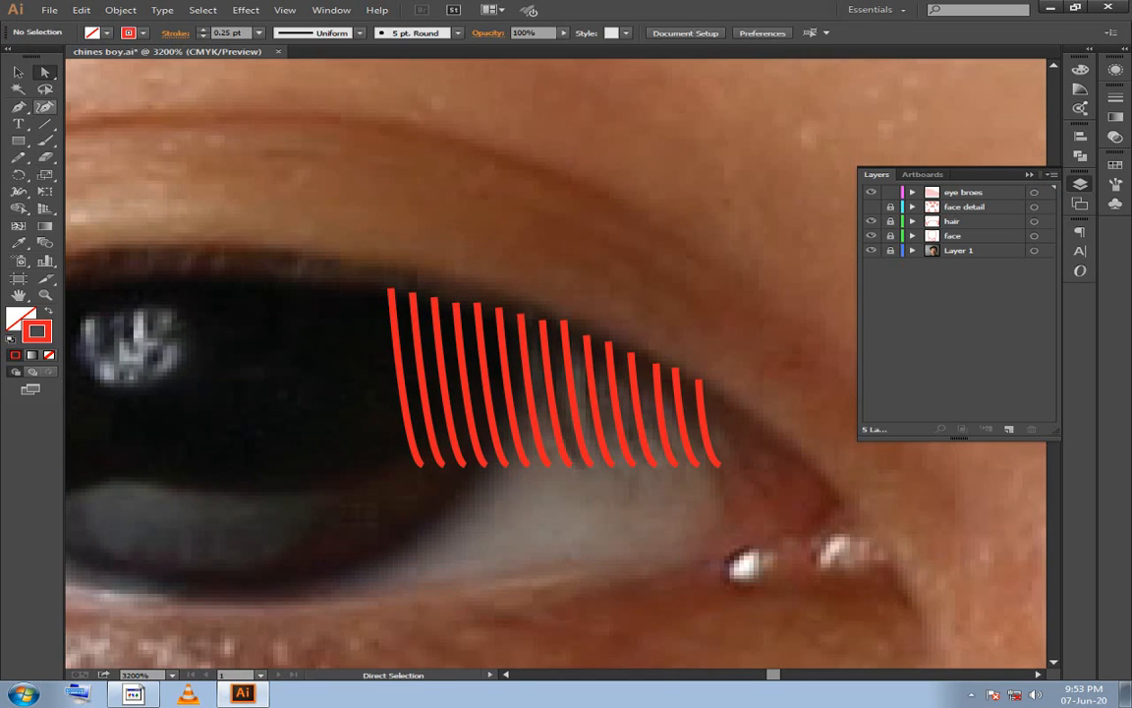
pyautogui.click(18, 72)
pyautogui.moveTo(406, 378); pyautogui.dragTo(386, 372)
pyautogui.moveTo(383, 327); pyautogui.dragTo(375, 326)
pyautogui.hotkey('ctrl', 'd')
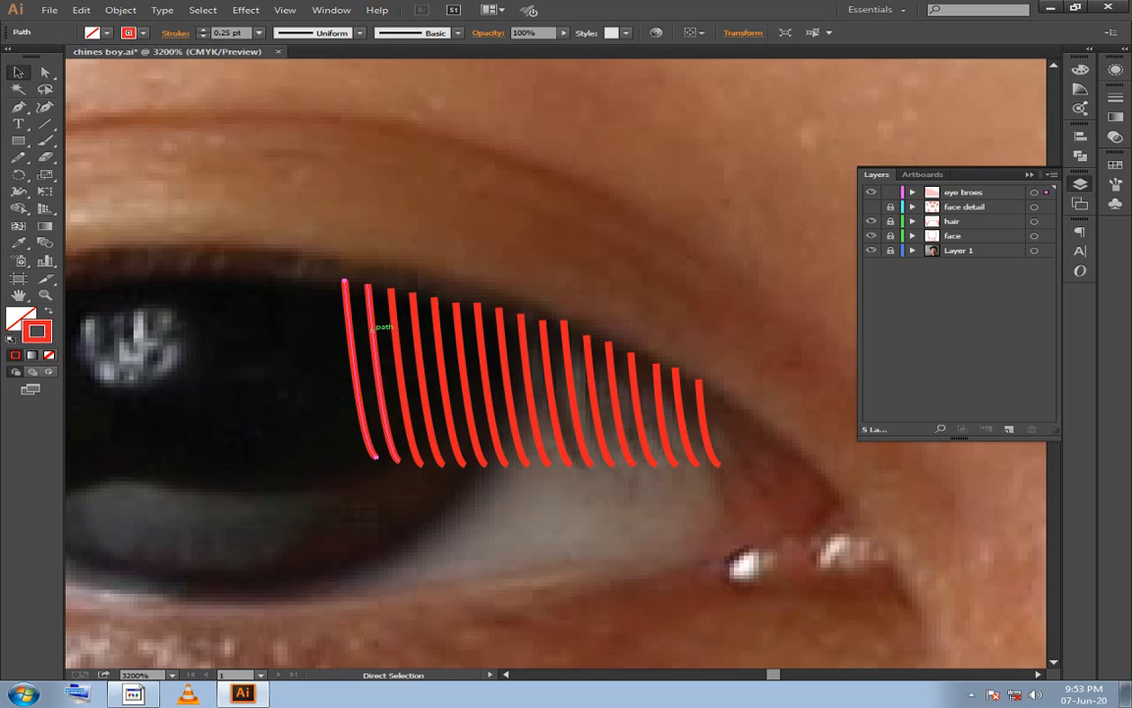
pyautogui.hotkey('ctrl', 'd')
pyautogui.hotkey('ctrl', 'd')
pyautogui.hotkey('ctrl', 'd')
pyautogui.hotkey('ctrl', 'd')
pyautogui.hotkey('ctrl', 'd')
pyautogui.hotkey('ctrl', 'd')
pyautogui.hotkey('ctrl', 'd')
pyautogui.hotkey('ctrl', 'd')
pyautogui.hotkey('ctrl', 'd')
pyautogui.hotkey('ctrl', 'd')
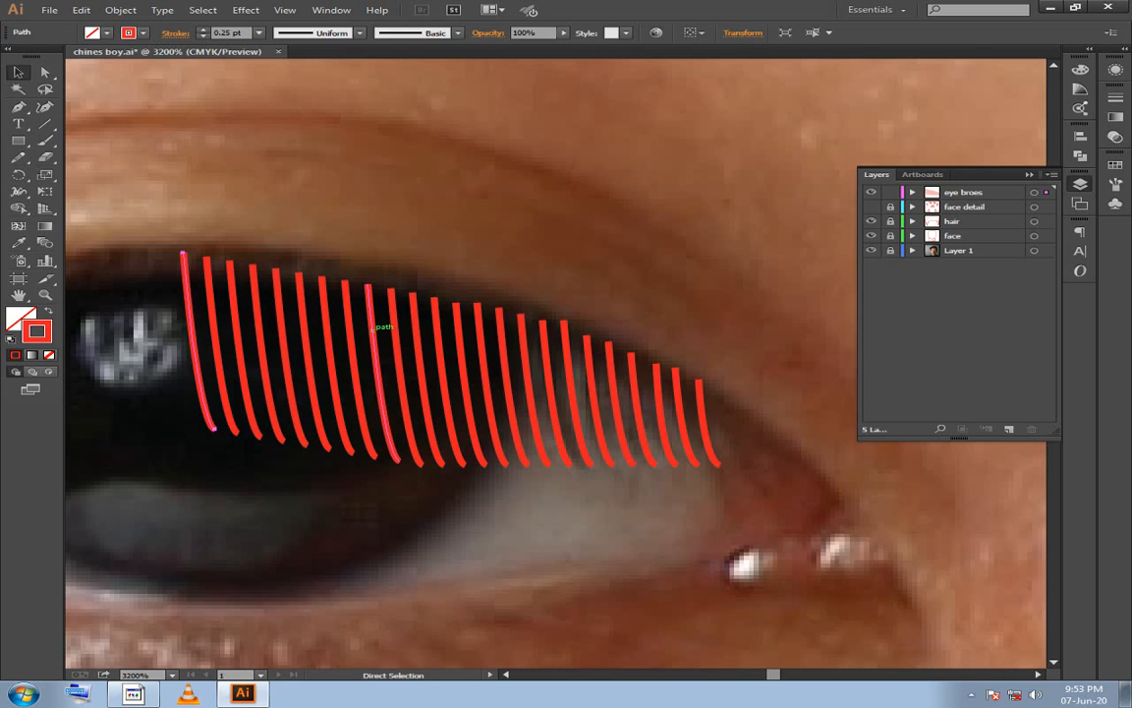
# Lower the upper anchor points of the two end lashes above the pupil highlight to the eyelid edge.
pyautogui.moveTo(375, 326); pyautogui.dragTo(690, 342)
pyautogui.click(44, 72)
pyautogui.click(428, 255)
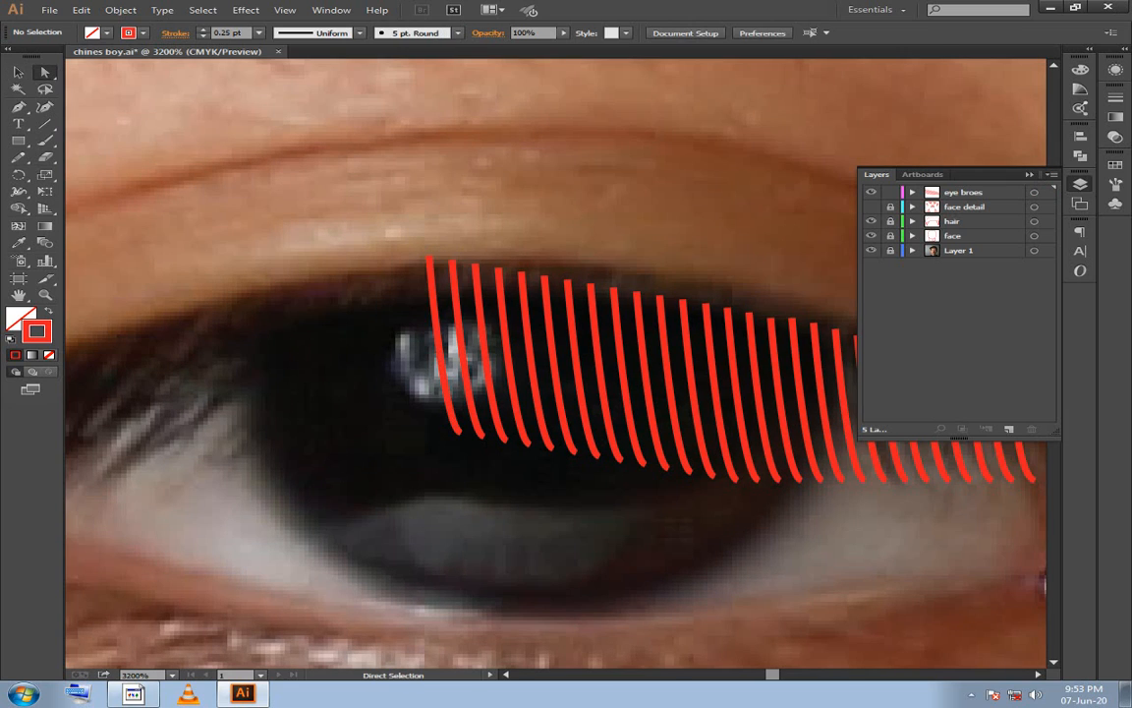
pyautogui.moveTo(428, 256); pyautogui.dragTo(452, 265)
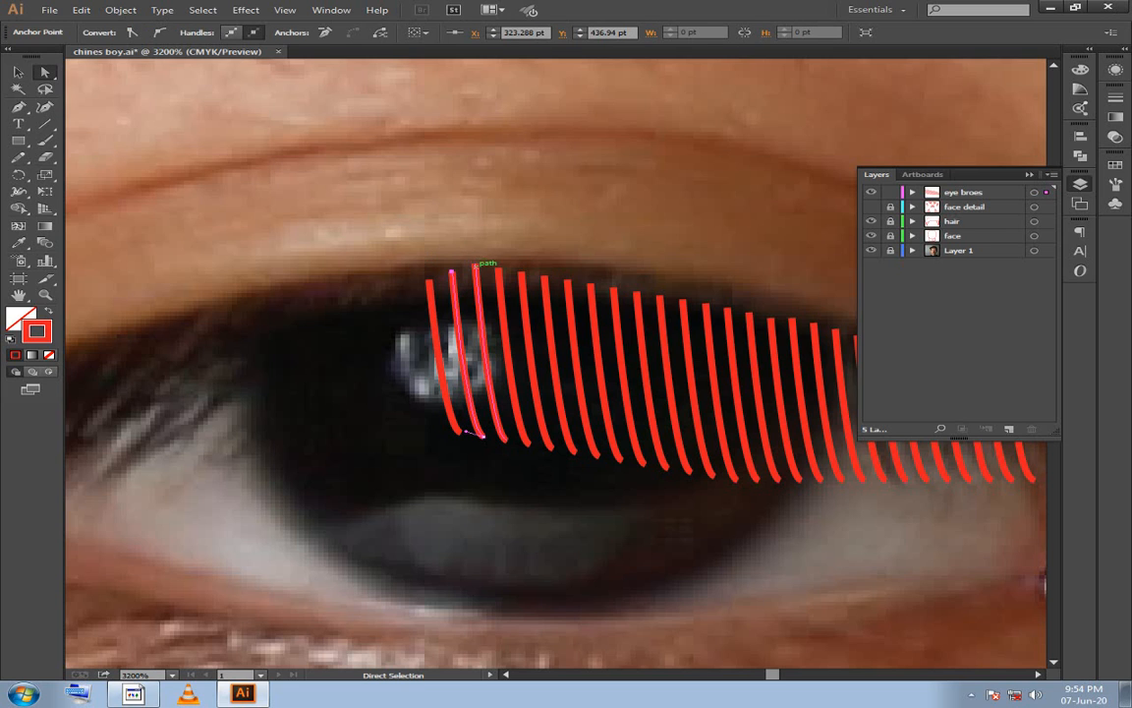
# Delete the three end lashes of the row that cover the pupil highlight.
pyautogui.scroll(-3, 498, 266)
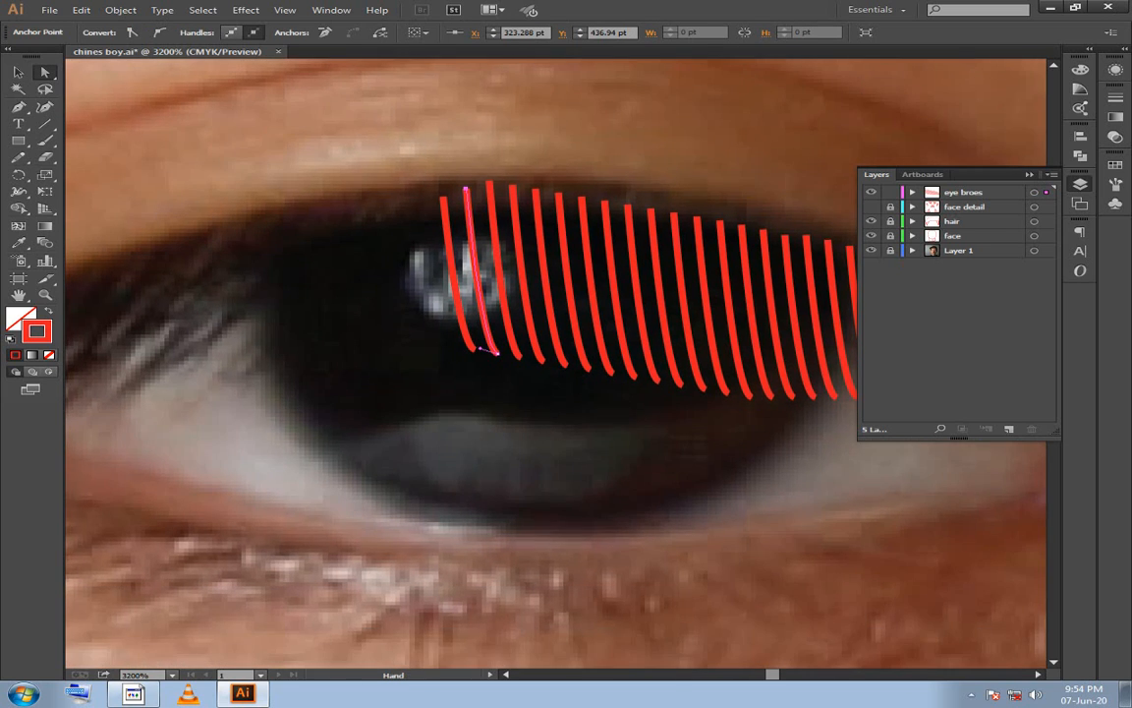
pyautogui.hscroll(-2, 498, 267)
pyautogui.moveTo(590, 324); pyautogui.dragTo(512, 425)
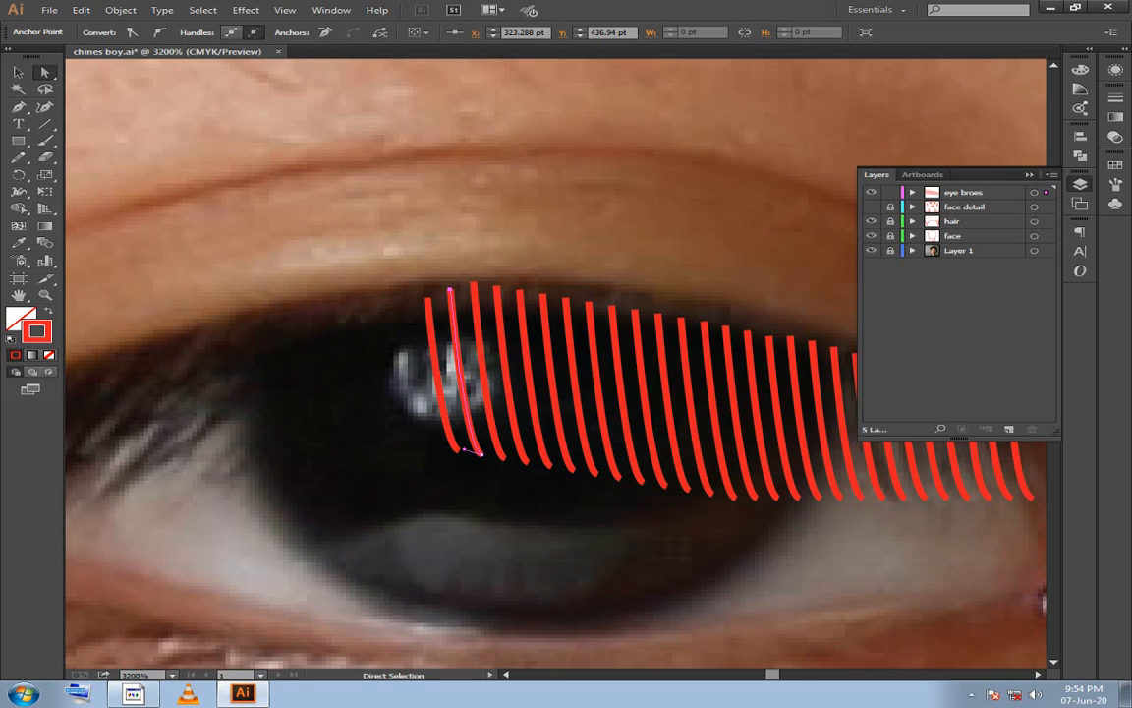
pyautogui.moveTo(472, 359); pyautogui.dragTo(491, 367)
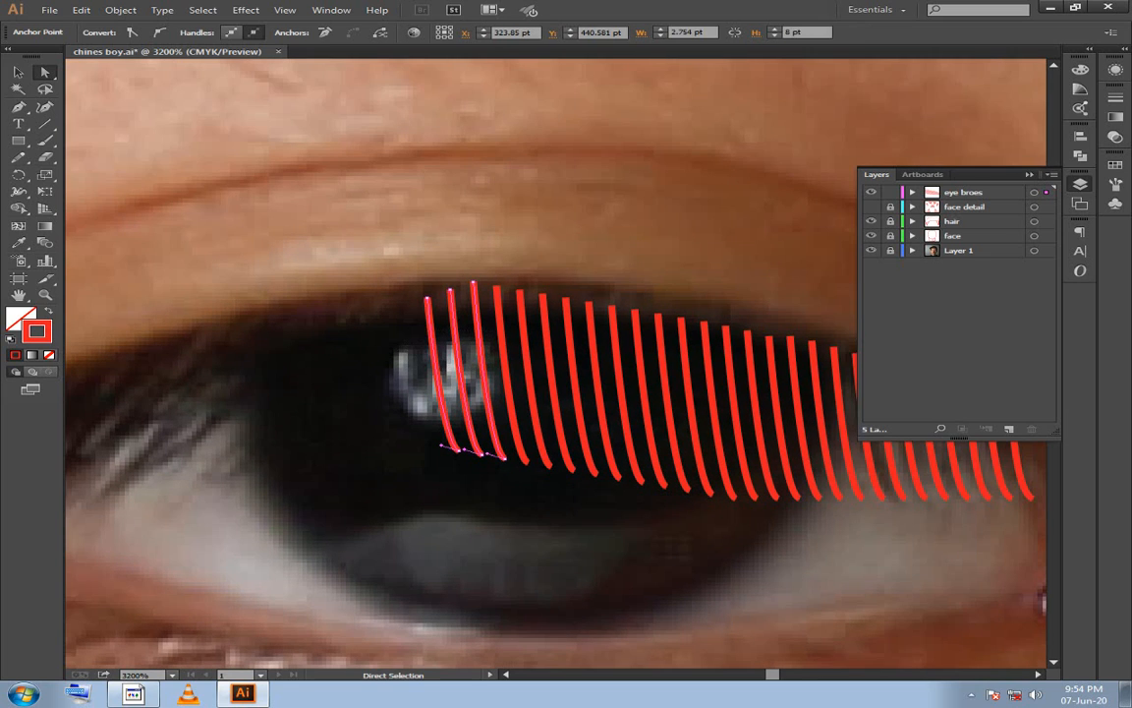
pyautogui.press('Delete')
pyautogui.press('Delete')
pyautogui.moveTo(419, 369); pyautogui.dragTo(417, 479)
pyautogui.press('Delete')
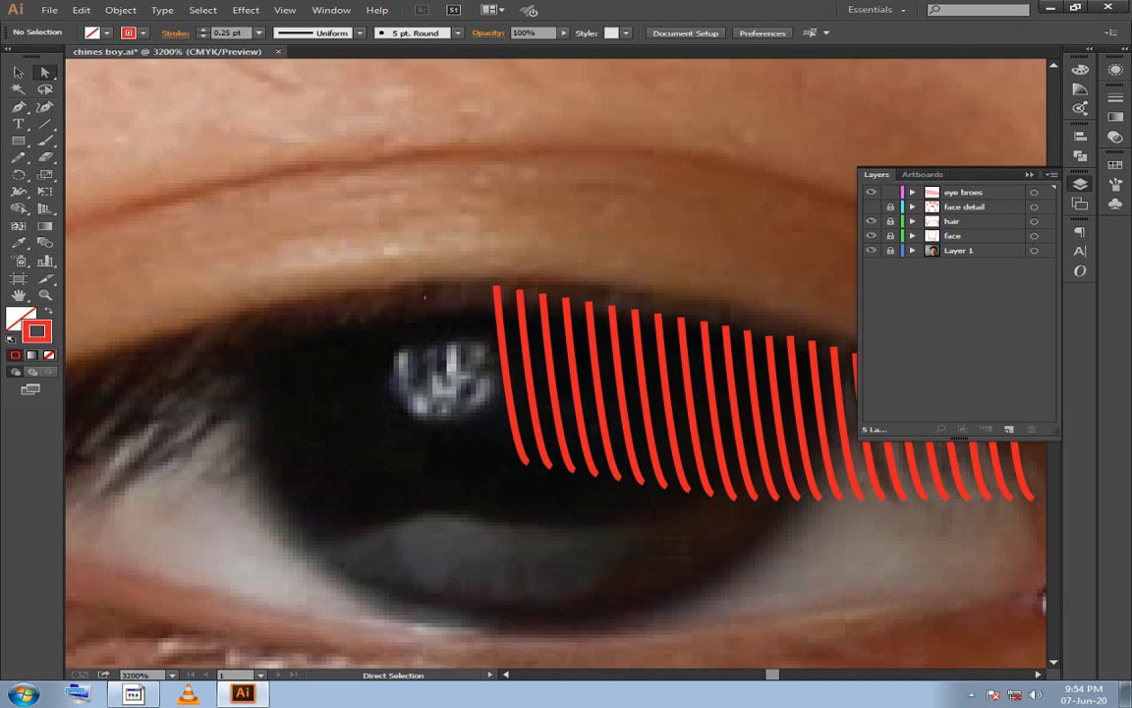
pyautogui.press('\\')
pyautogui.click(582, 250)
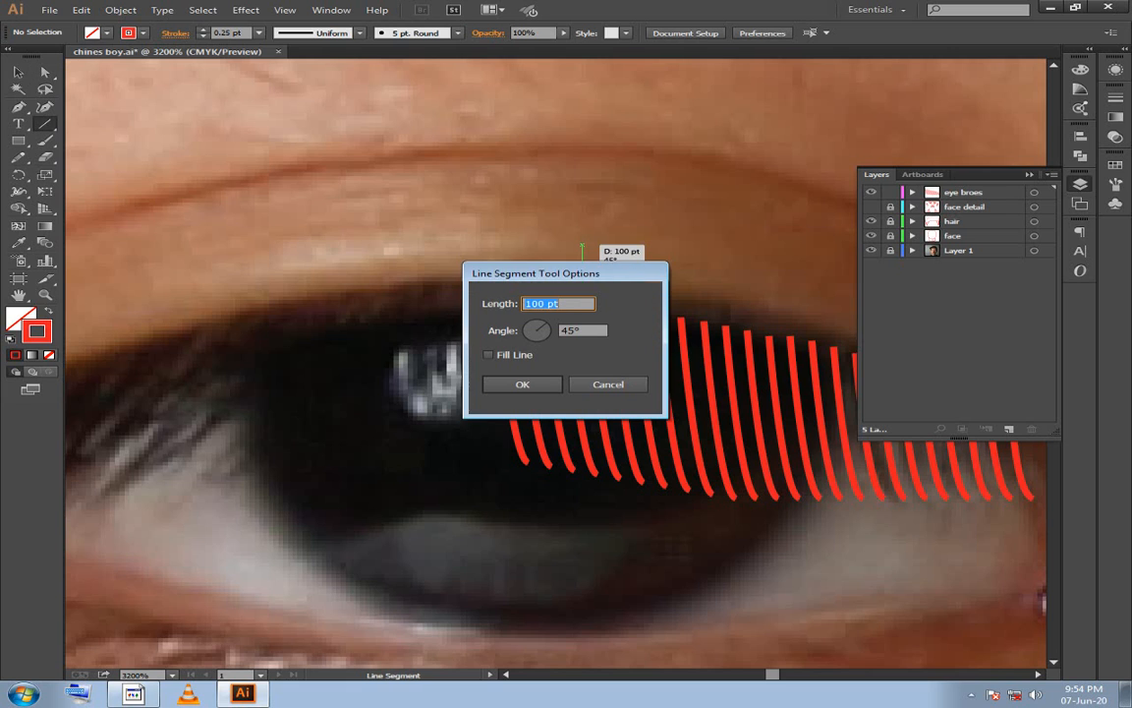
pyautogui.press('Escape')
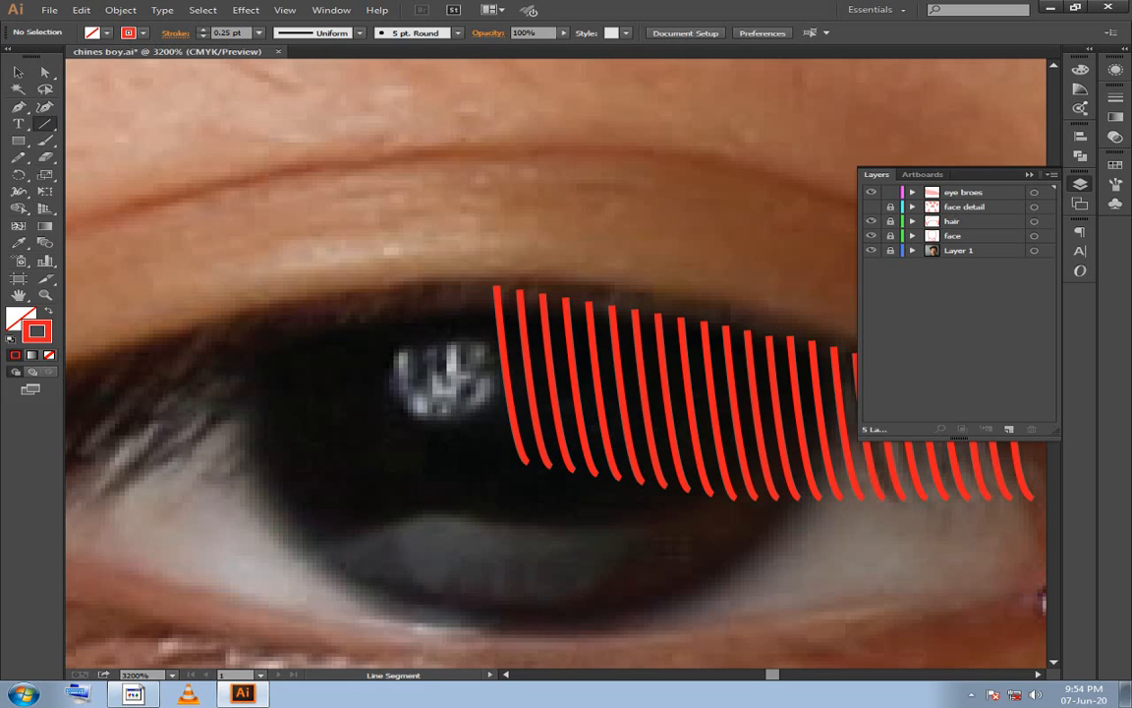
# Draw two lashes curving toward the outer eye corner over the pupil highlight with the Pen tool, beside the existing row.
pyautogui.press('v')
pyautogui.moveTo(590, 393); pyautogui.dragTo(691, 345)
pyautogui.press('p')
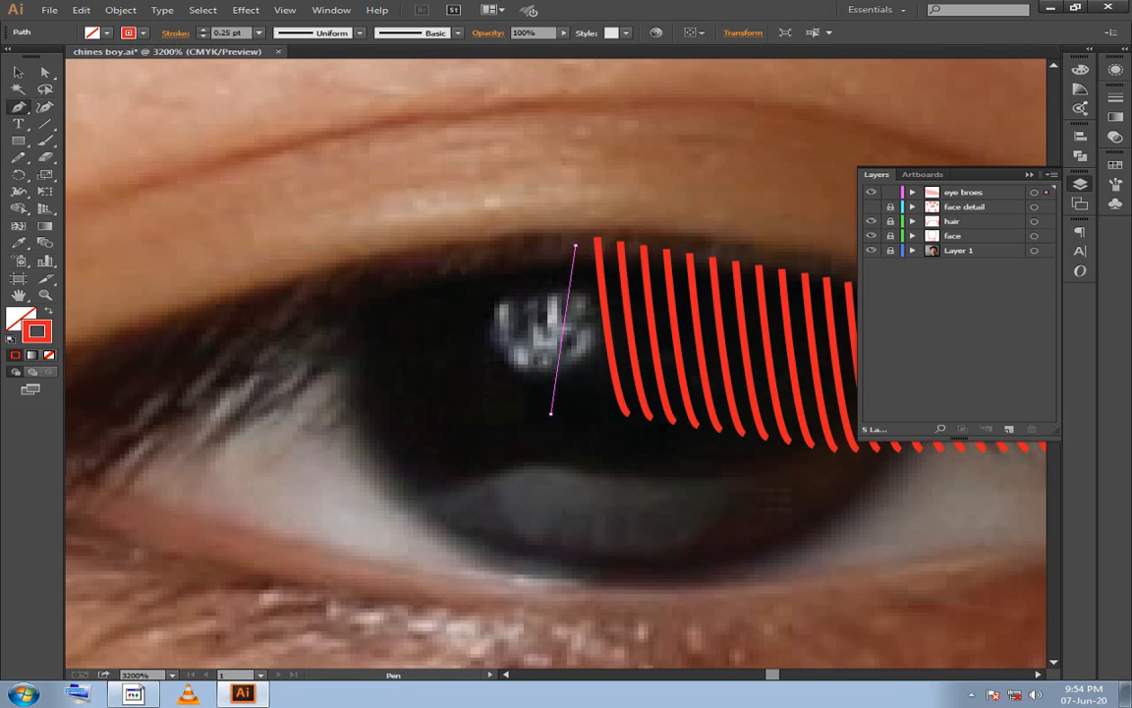
pyautogui.moveTo(550, 414); pyautogui.dragTo(533, 454)
pyautogui.keyDown('ctrl'); pyautogui.click(528, 383); pyautogui.keyUp('ctrl')
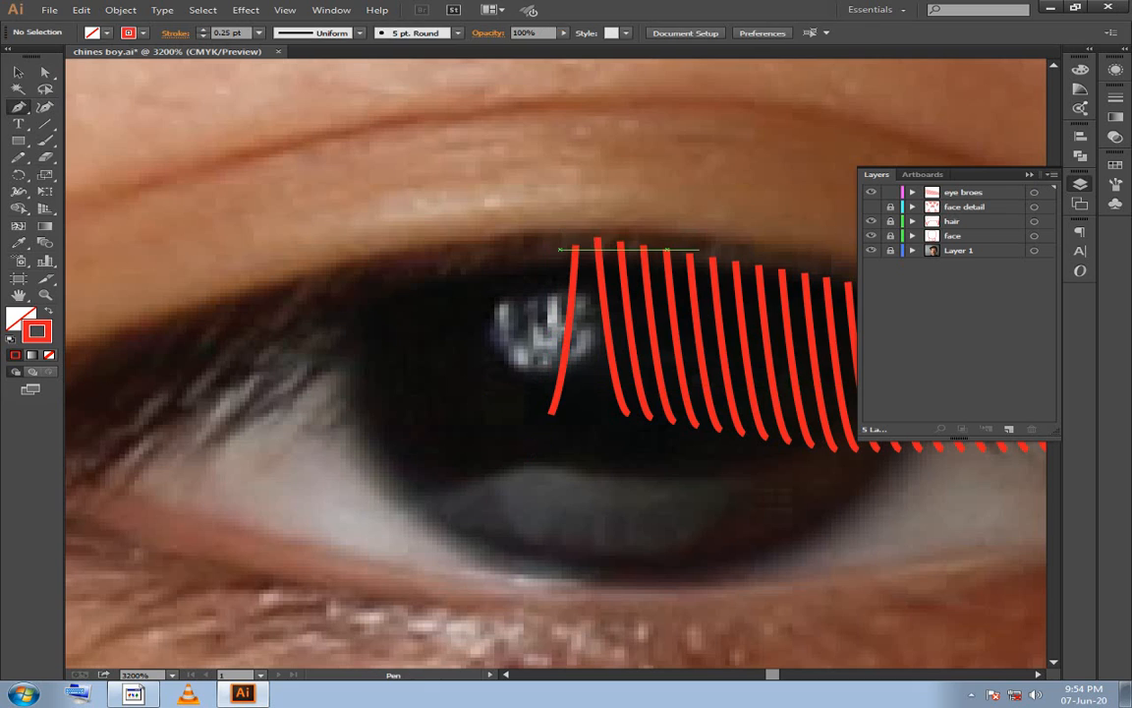
pyautogui.click(556, 244)
pyautogui.moveTo(528, 415); pyautogui.dragTo(509, 477)
pyautogui.press('ctrl')
pyautogui.keyDown('ctrl'); pyautogui.click(509, 471); pyautogui.keyUp('ctrl')
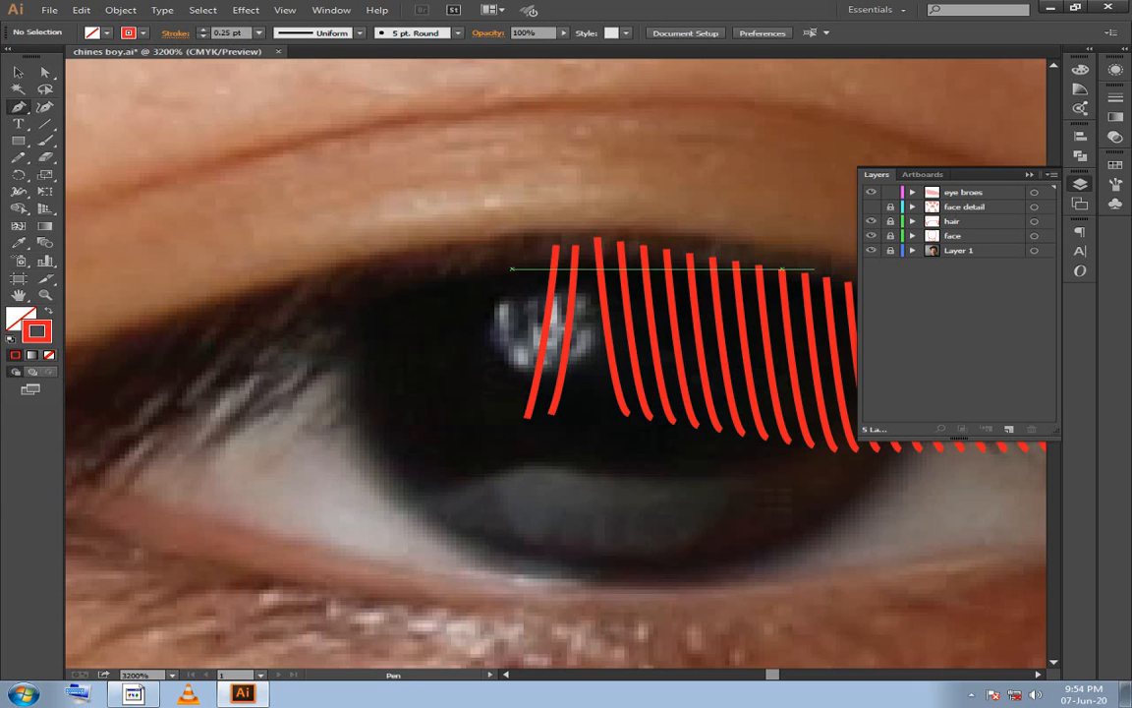
# Draw two more strongly curved lashes from the upper eyelid edge, continuing past the pupil highlight toward the outer corner.
pyautogui.click(517, 252)
pyautogui.moveTo(482, 426); pyautogui.dragTo(440, 456)
pyautogui.keyDown('ctrl'); pyautogui.click(503, 443); pyautogui.keyUp('ctrl')
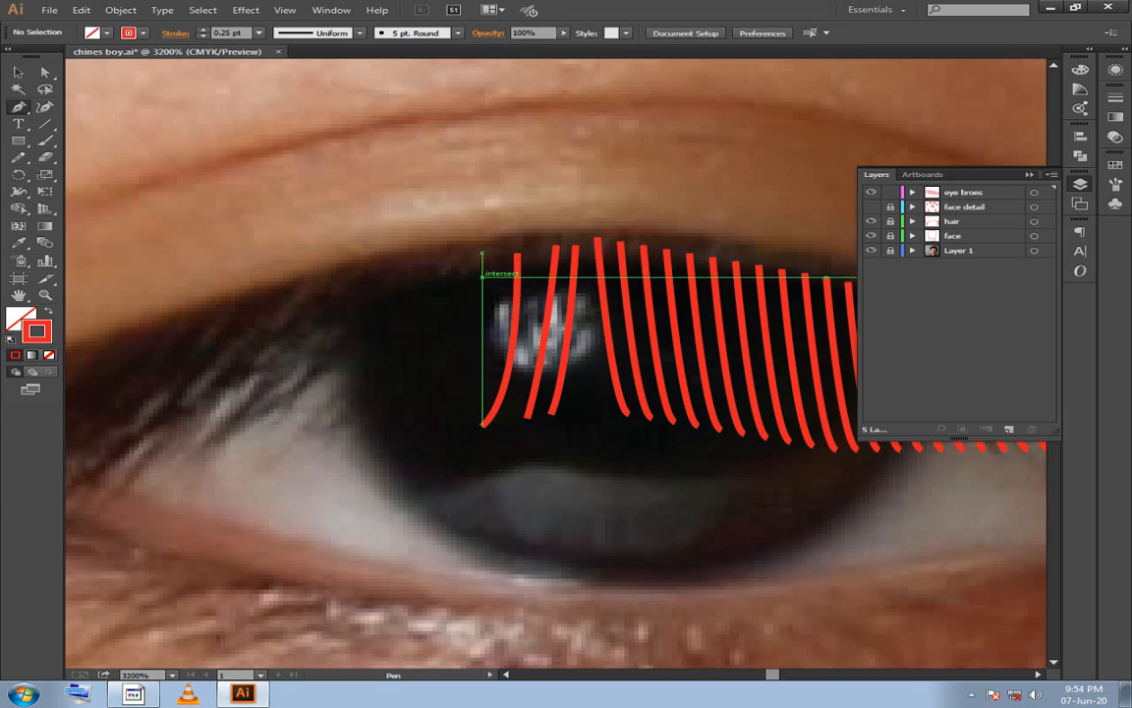
pyautogui.click(485, 252)
pyautogui.moveTo(450, 422); pyautogui.dragTo(417, 430)
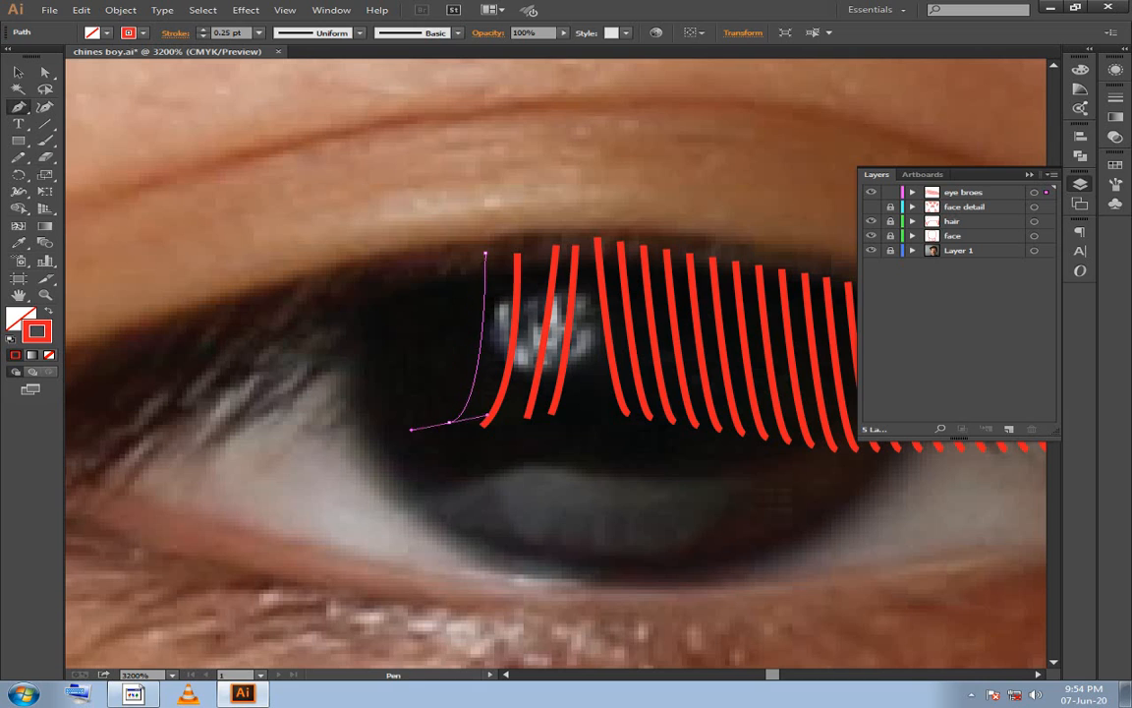
pyautogui.keyDown('ctrl'); pyautogui.click(446, 287); pyautogui.keyUp('ctrl')
# Draw another two curved lashes with the Pen tool from the eyelid edge down over the outer part of the iris.
pyautogui.click(449, 272)
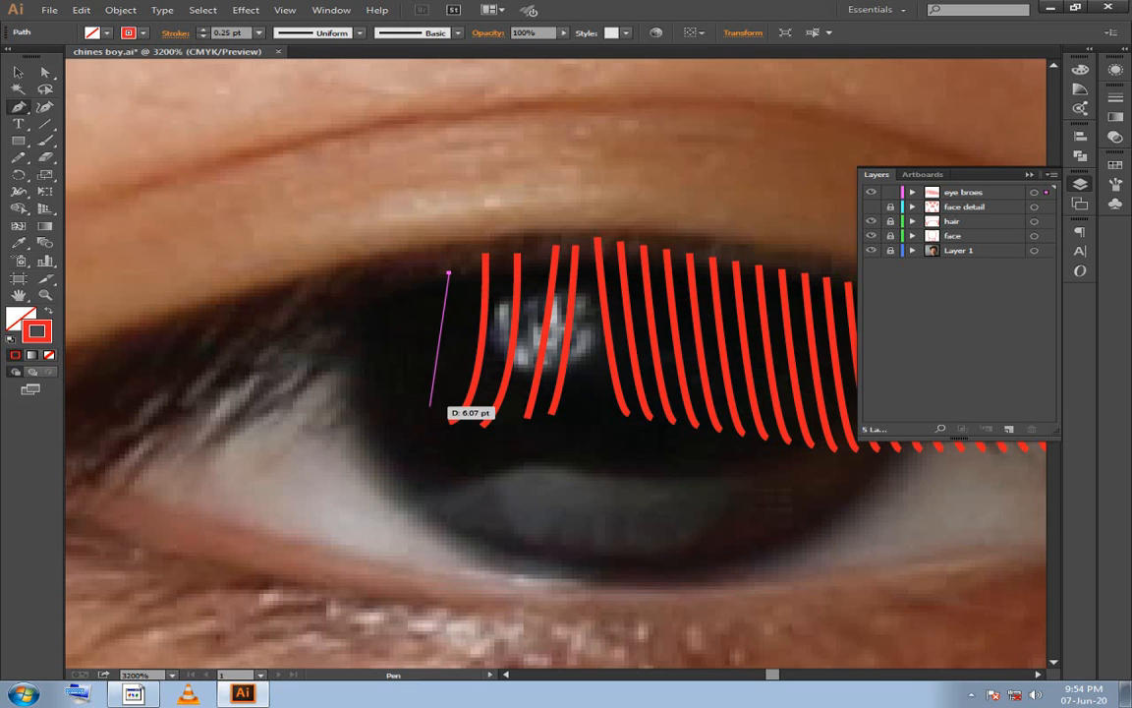
pyautogui.moveTo(431, 422); pyautogui.dragTo(394, 433)
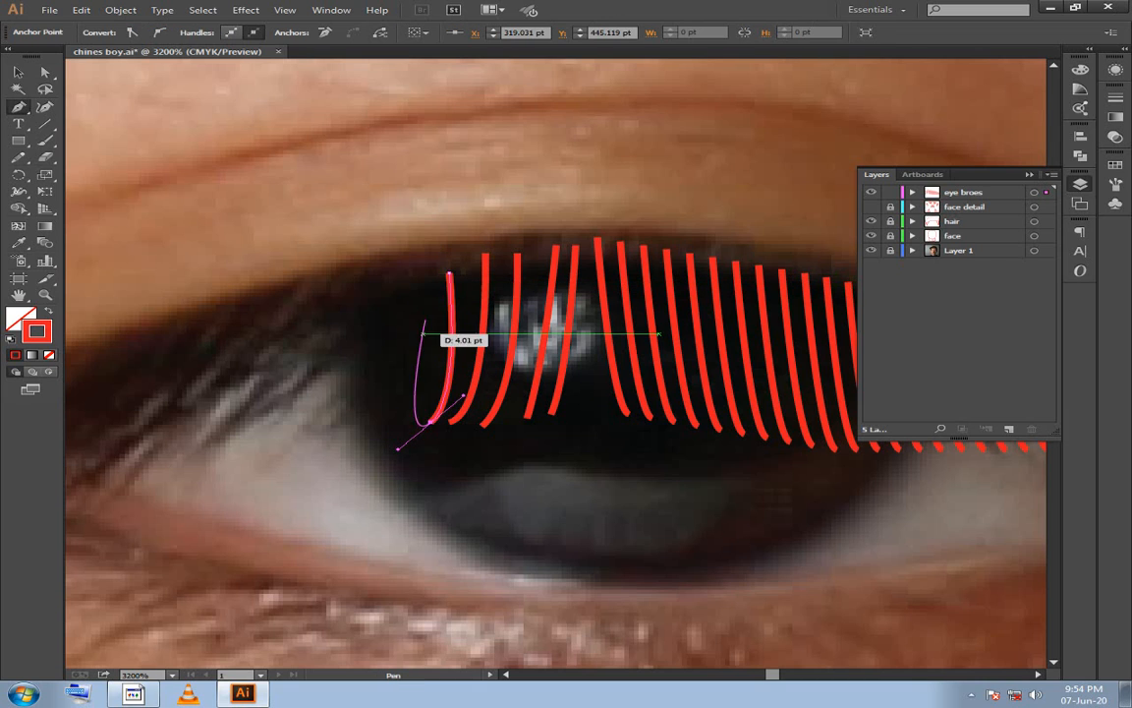
pyautogui.click(449, 274)
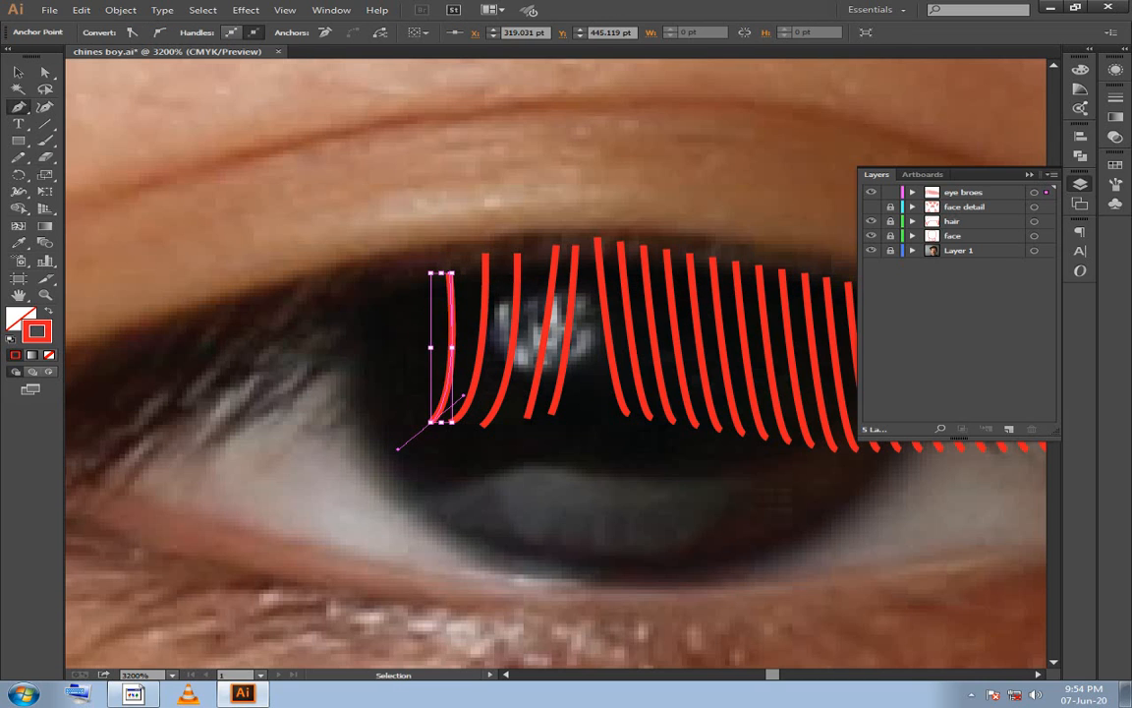
pyautogui.keyDown('ctrl'); pyautogui.click(431, 283); pyautogui.keyUp('ctrl')
pyautogui.click(430, 277)
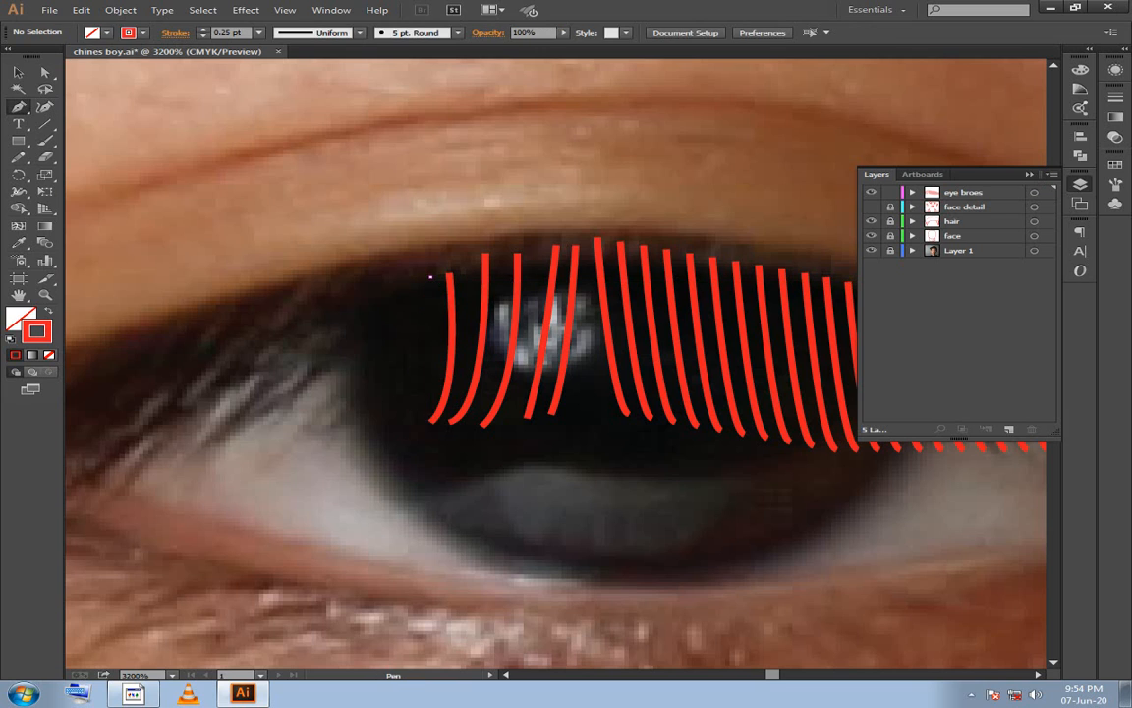
pyautogui.moveTo(400, 418); pyautogui.dragTo(369, 427)
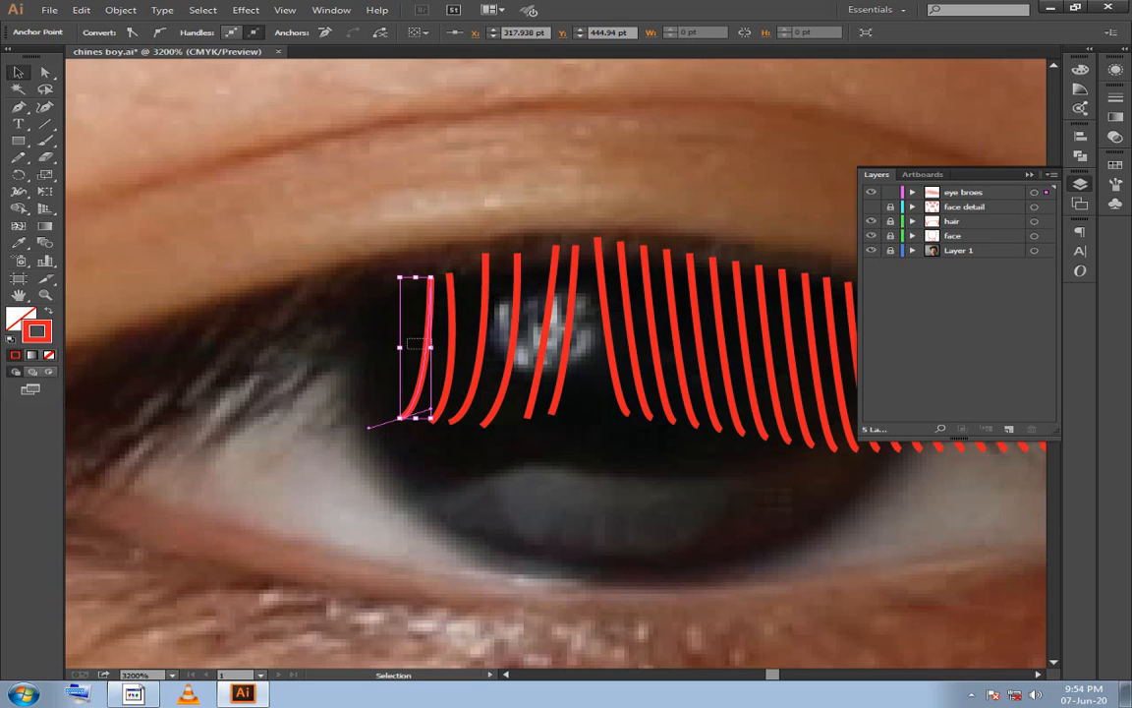
# Duplicate the outermost curved lash and place the copy beside it at the outer edge of the iris.
pyautogui.keyDown('ctrl'); pyautogui.click(431, 328); pyautogui.keyUp('ctrl')
pyautogui.moveTo(419, 344)
pyautogui.mouseDown()
pyautogui.moveTo(397, 348)
pyautogui.moveTo(411, 328)
pyautogui.moveTo(402, 330)
pyautogui.mouseUp()
pyautogui.hotkey('ctrl', 'z')
pyautogui.press('a')
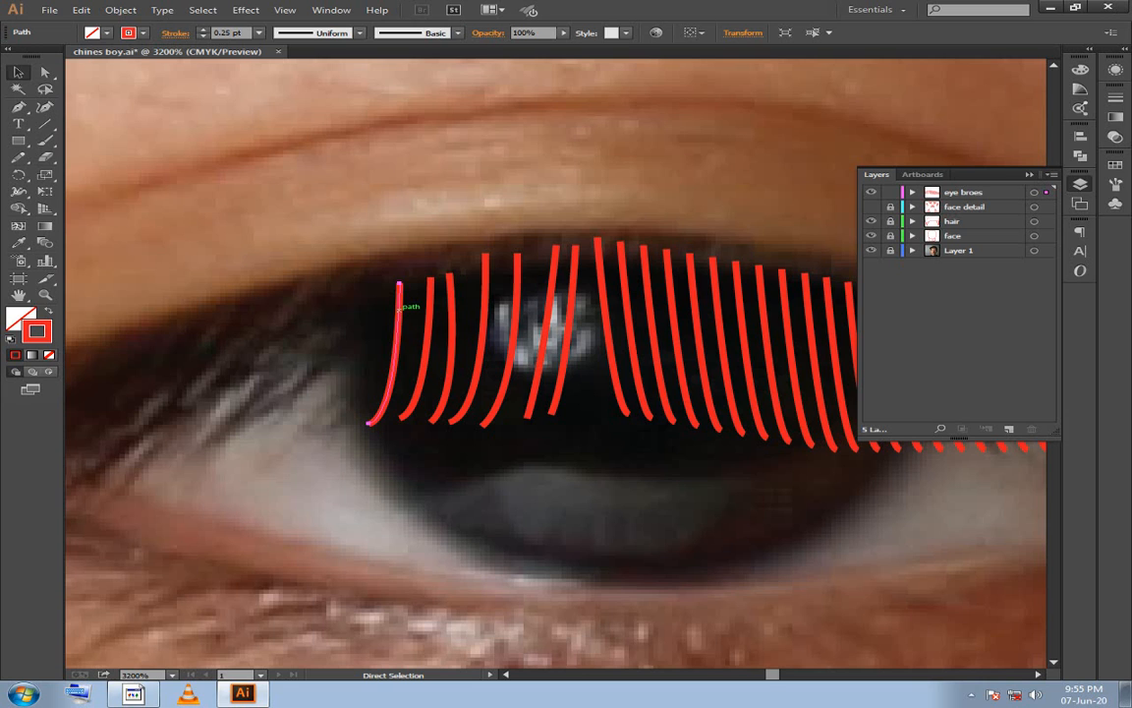
# Try to repeat the lash copy in a row toward the outer eye corner, and undo the repeated copies.
pyautogui.hotkey('ctrl', 'd')
pyautogui.hotkey('ctrl', 'd')
pyautogui.hotkey('ctrl', 'd')
pyautogui.hotkey('ctrl', 'd')
pyautogui.hotkey('ctrl', 'd')
pyautogui.hotkey('ctrl', 'd')
pyautogui.hotkey('ctrl', 'd')
pyautogui.hotkey('ctrl', 'd')
pyautogui.moveTo(399, 309); pyautogui.dragTo(660, 327)
pyautogui.hotkey('ctrl', 'z')
pyautogui.hotkey('ctrl', 'z')
pyautogui.hotkey('ctrl', 'z')
pyautogui.hotkey('ctrl', 'z')
pyautogui.hotkey('ctrl', 'z')
pyautogui.hotkey('ctrl', 'z')
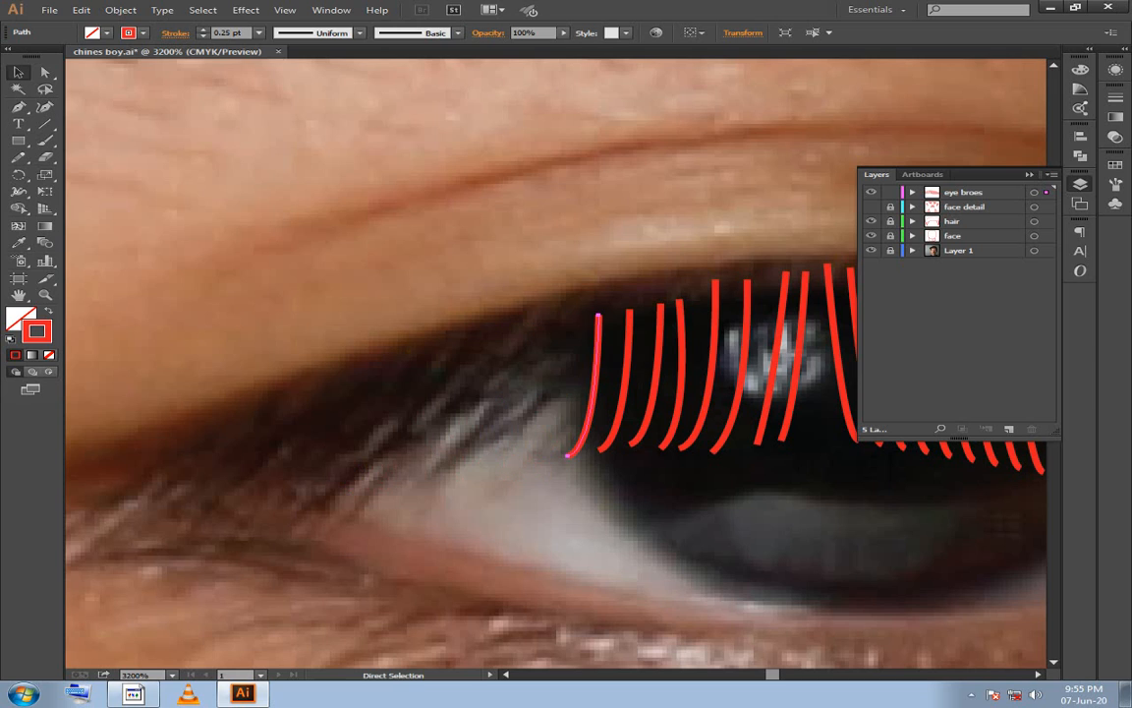
pyautogui.press('v')
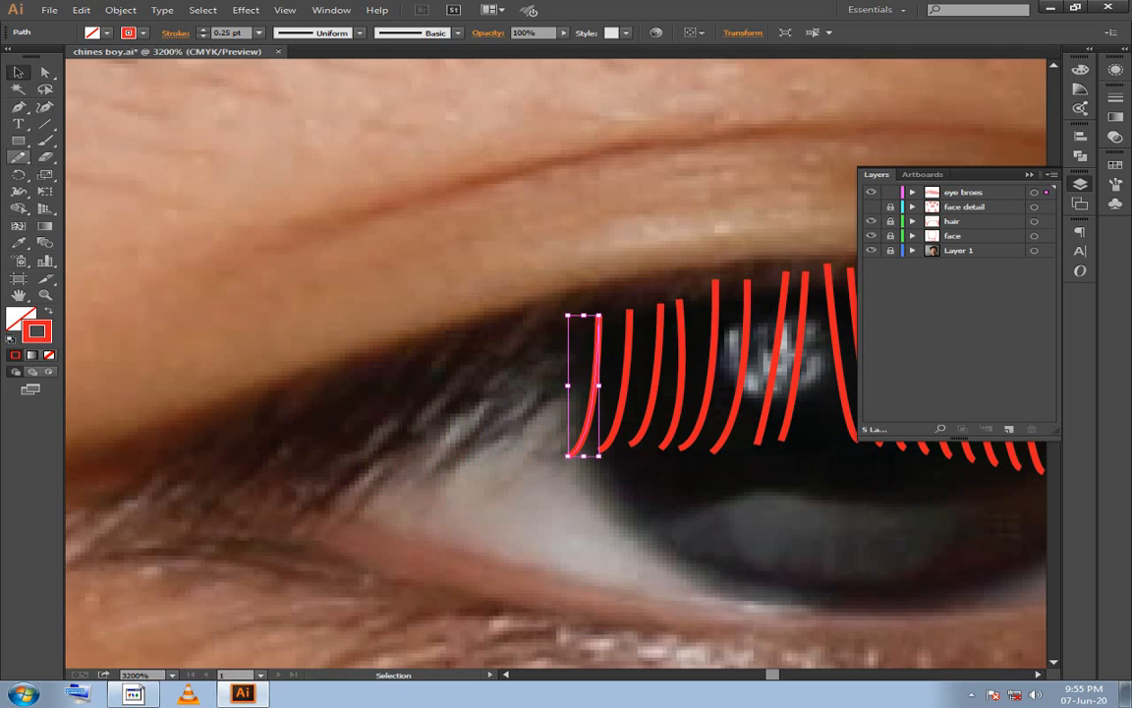
# Undo the duplicated outermost lash and draw a more slanted curved lash with the Pen tool at the outer edge of the iris.
pyautogui.click(19, 107)
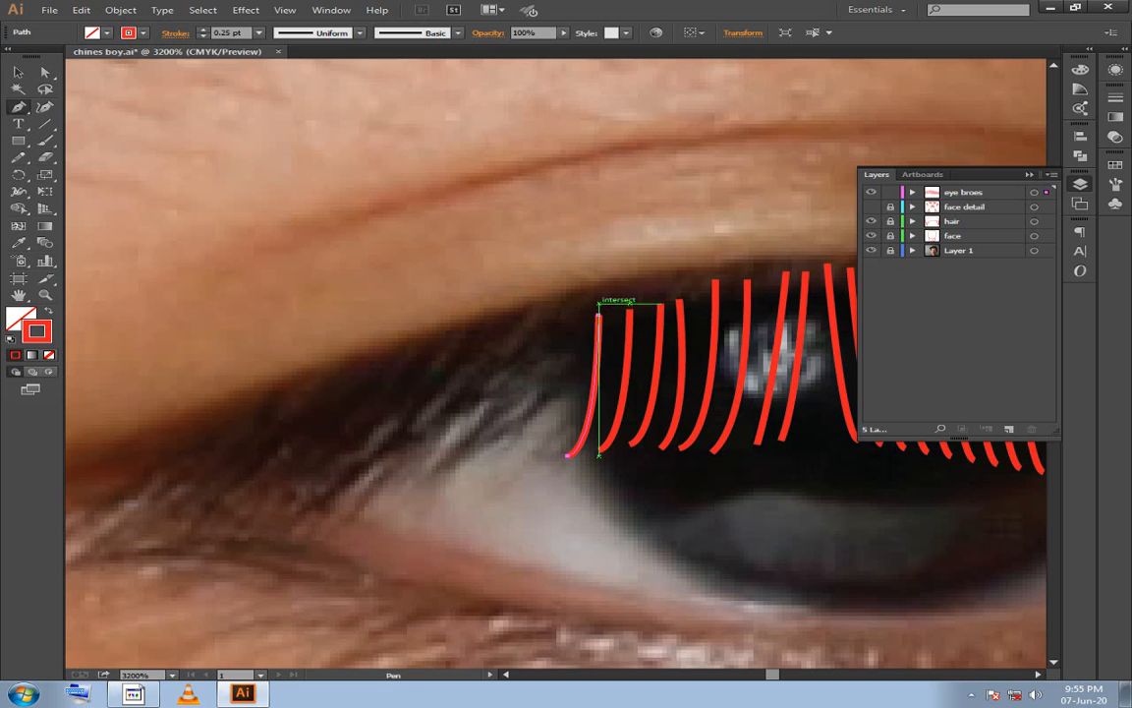
pyautogui.hotkey('ctrl', 'z')
pyautogui.click(614, 304)
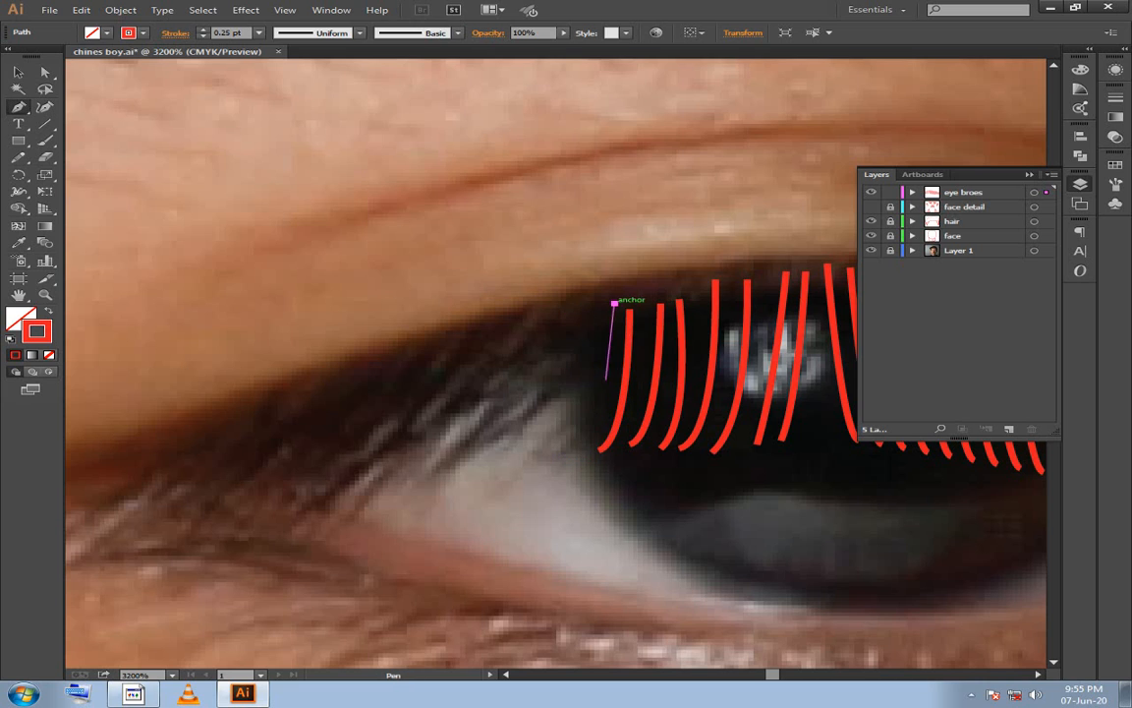
pyautogui.moveTo(548, 448); pyautogui.dragTo(512, 455)
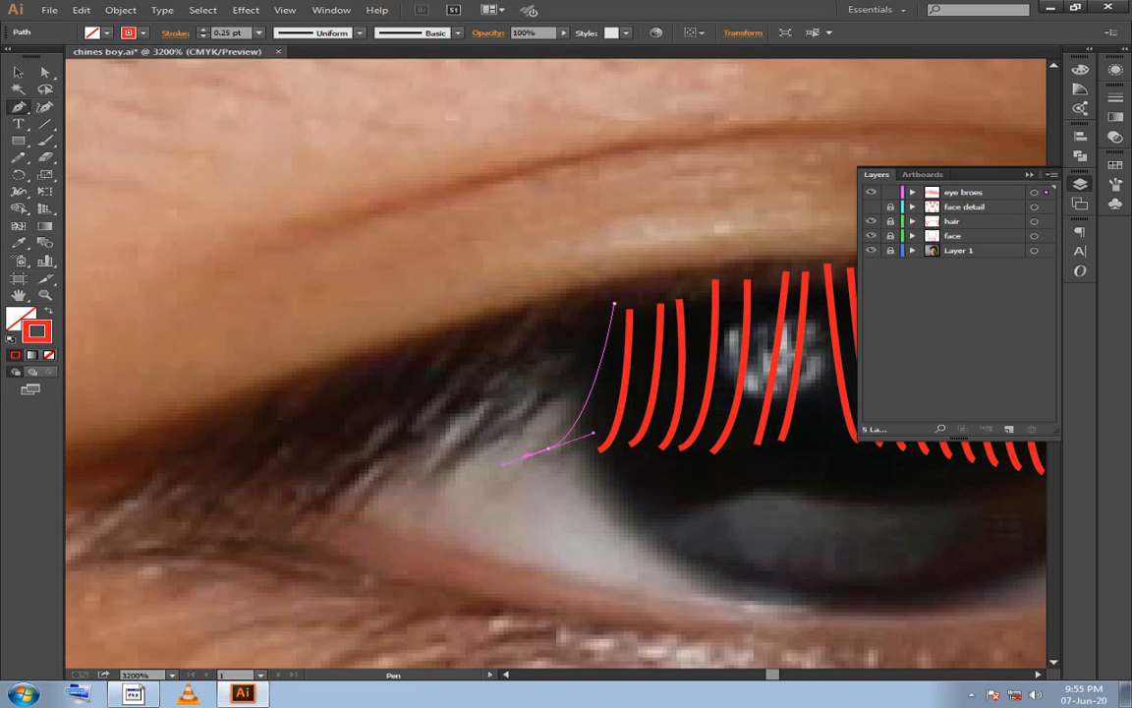
pyautogui.click(548, 448)
pyautogui.hotkey('ctrl', 'shift', 'a')
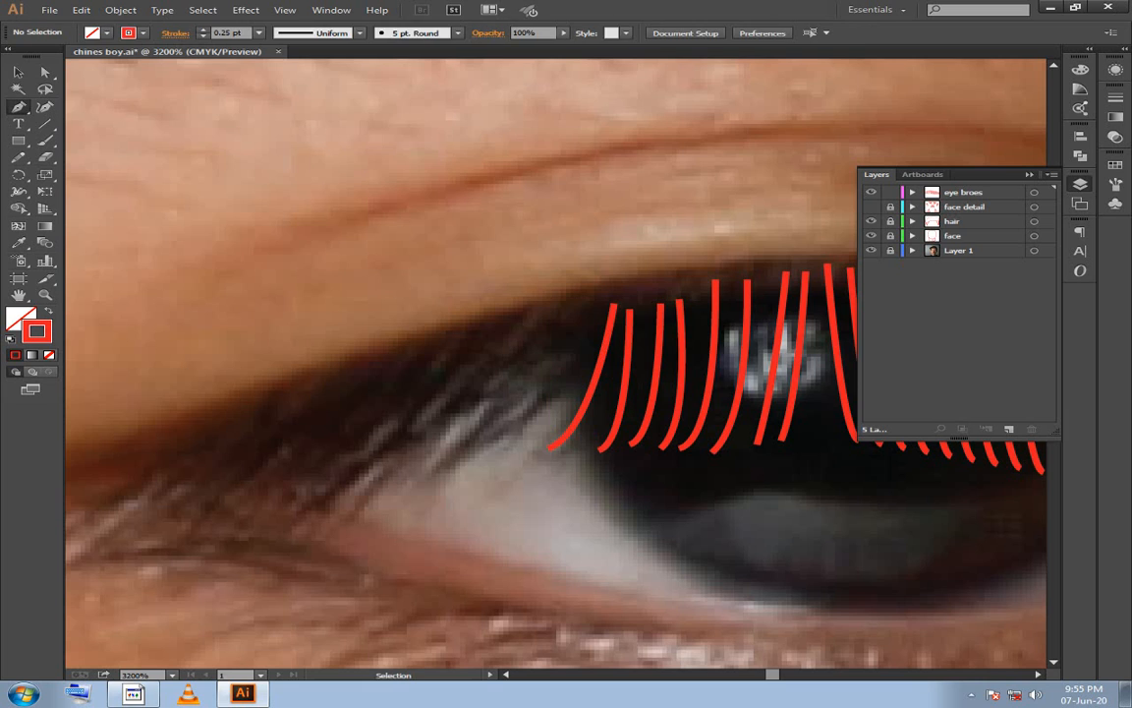
# Draw three more slanted, curved lashes from the upper eyelid edge down onto the white of the eye beside the iris.
pyautogui.moveTo(508, 436); pyautogui.dragTo(449, 476)
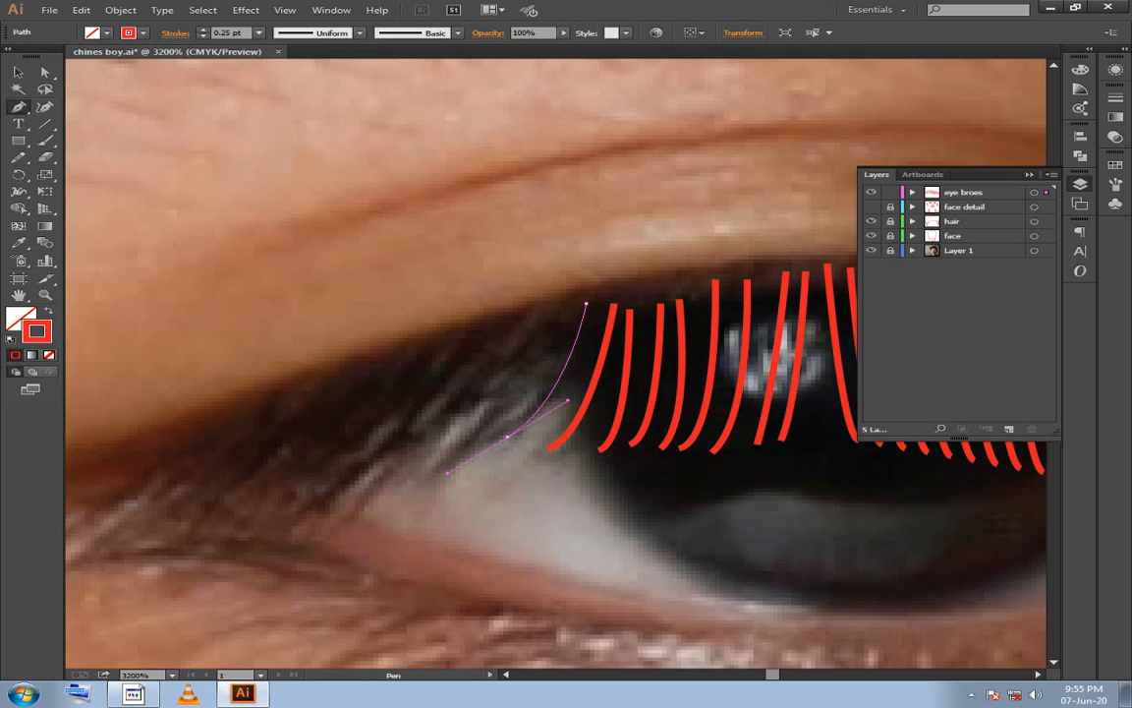
pyautogui.hotkey('ctrl', 'shift', 'a')
pyautogui.click(561, 304)
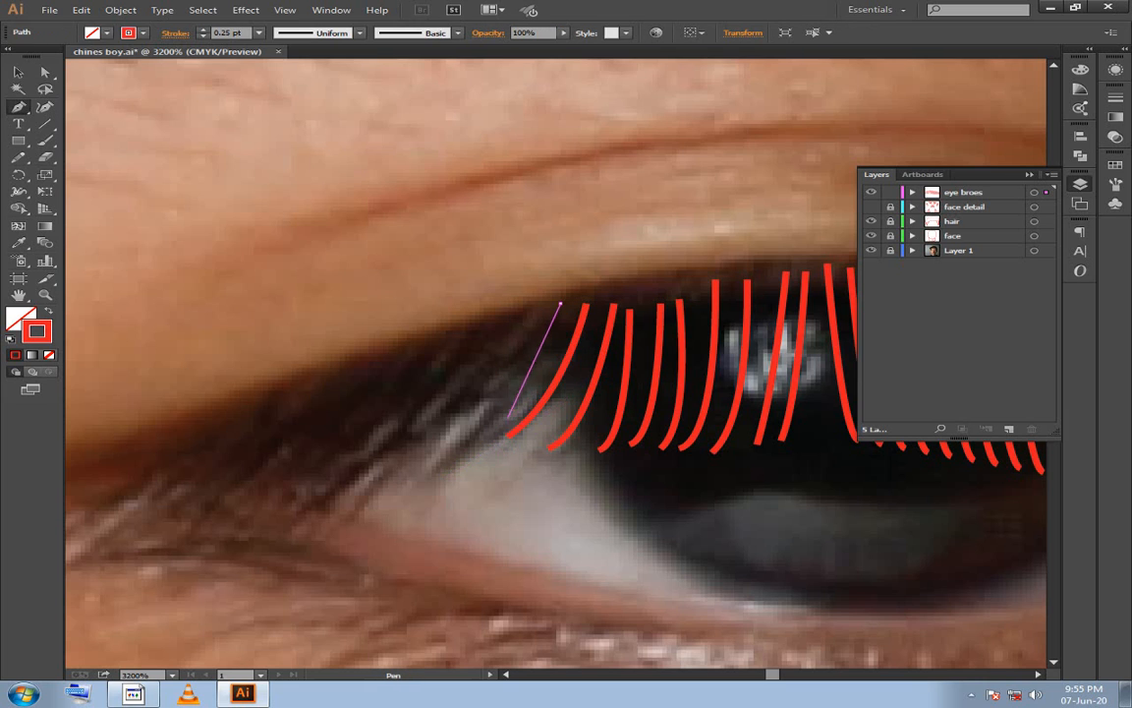
pyautogui.moveTo(475, 456); pyautogui.dragTo(391, 504)
pyautogui.hotkey('ctrl', 'shift', 'a')
pyautogui.click(528, 313)
pyautogui.hotkey('ctrl', 'shift', 'a')
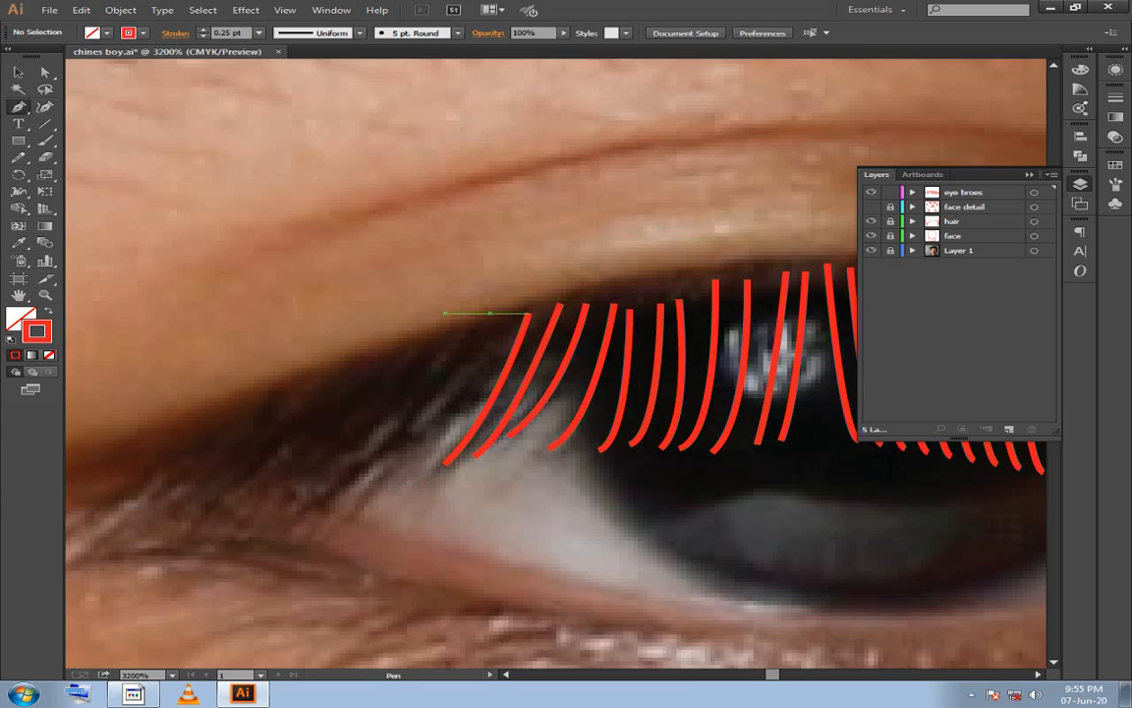
# Continue the lash row with two slanted lashes over the white of the eye, following the descending eyelid edge.
pyautogui.click(500, 320)
pyautogui.moveTo(443, 464)
pyautogui.mouseDown()
pyautogui.moveTo(246, 527)
pyautogui.moveTo(266, 535)
pyautogui.mouseUp()
pyautogui.hotkey('ctrl', 'shift', 'a')
pyautogui.click(469, 344)
pyautogui.hotkey('ctrl', 'shift', 'a')
# Draw the next curved lash toward the outer eye corner, undoing its first curve and redrawing it shorter.
pyautogui.click(422, 364)
pyautogui.hotkey('ctrl', 'z')
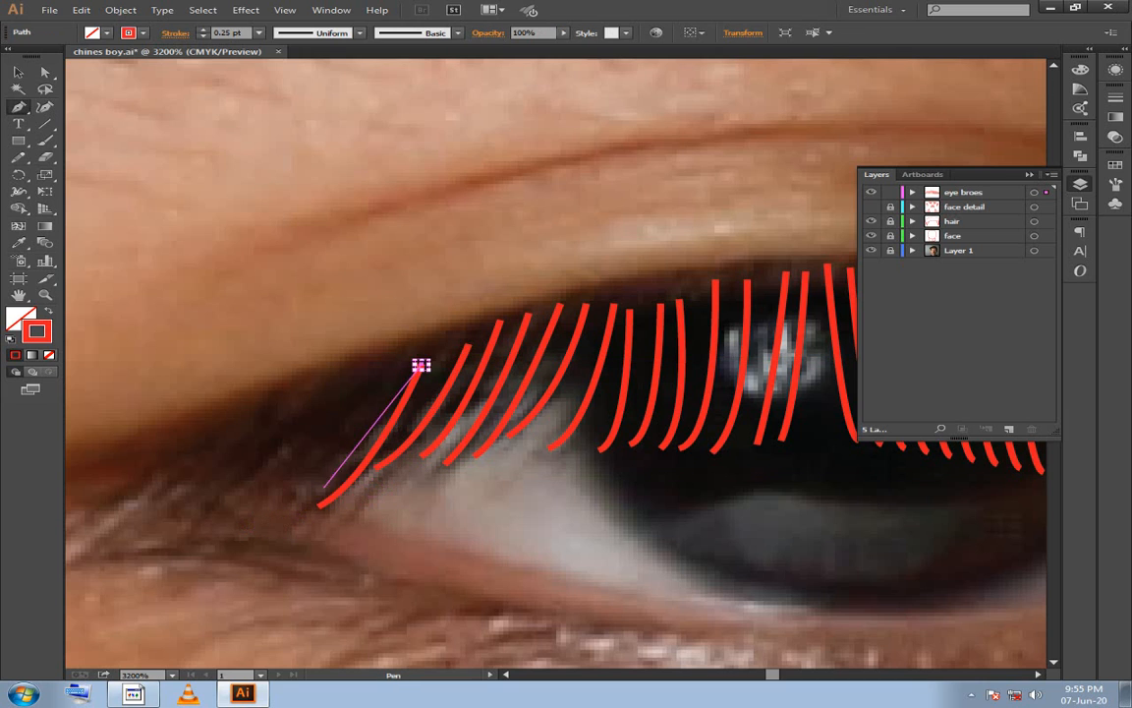
pyautogui.moveTo(339, 488); pyautogui.dragTo(257, 519)
pyautogui.hotkey('ctrl', 'shift', 'a')
# Draw three closely spaced slanted lashes from the dark eyelid edge down toward the outer eye corner.
pyautogui.click(399, 377)
pyautogui.hotkey('ctrl', 'shift', 'a')
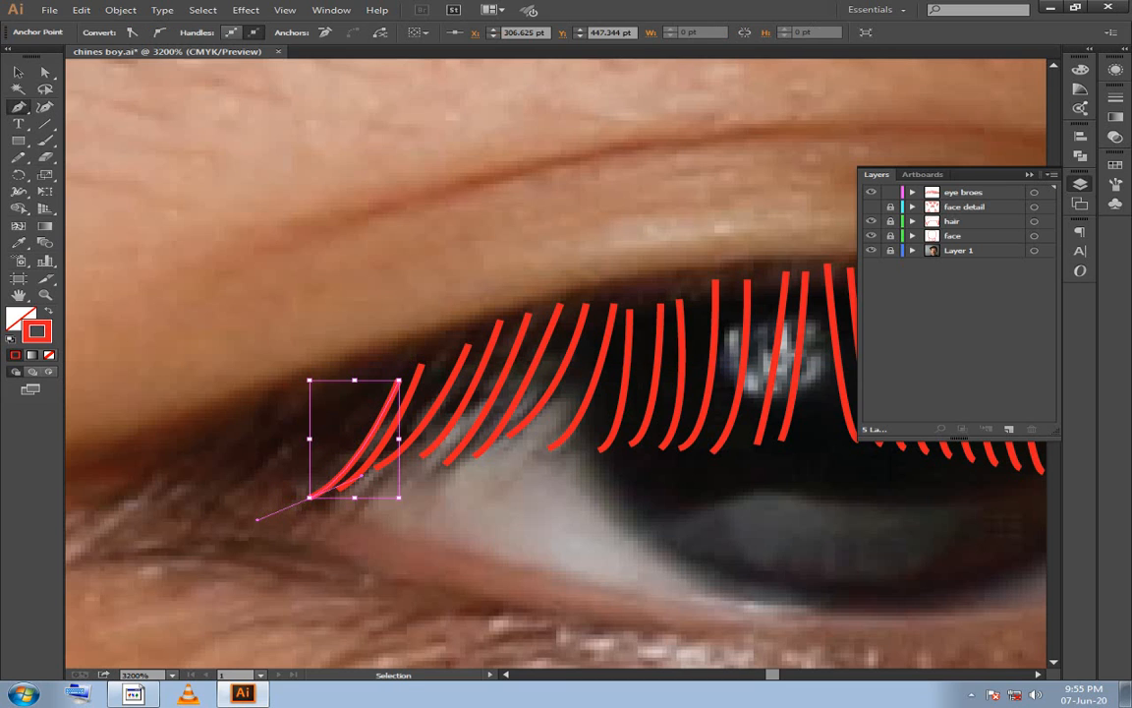
pyautogui.hotkey('ctrl', 'shift', 'a')
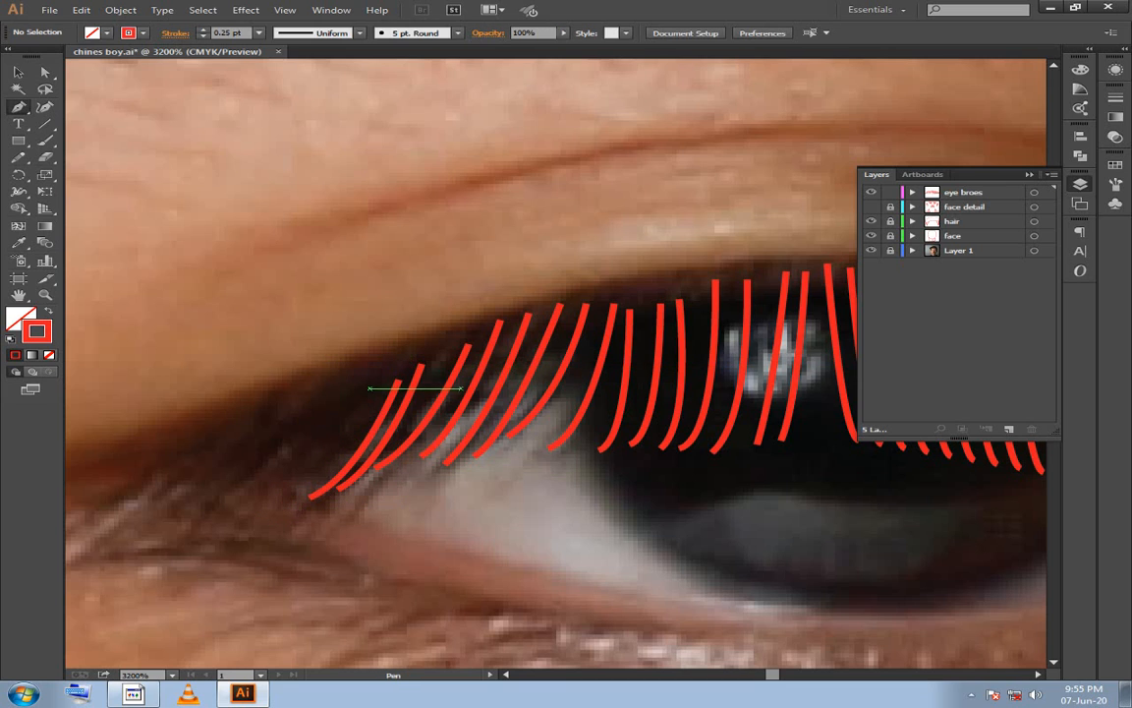
pyautogui.click(375, 389)
pyautogui.moveTo(286, 507); pyautogui.dragTo(234, 539)
pyautogui.hotkey('ctrl', 'shift', 'a')
pyautogui.click(343, 390)
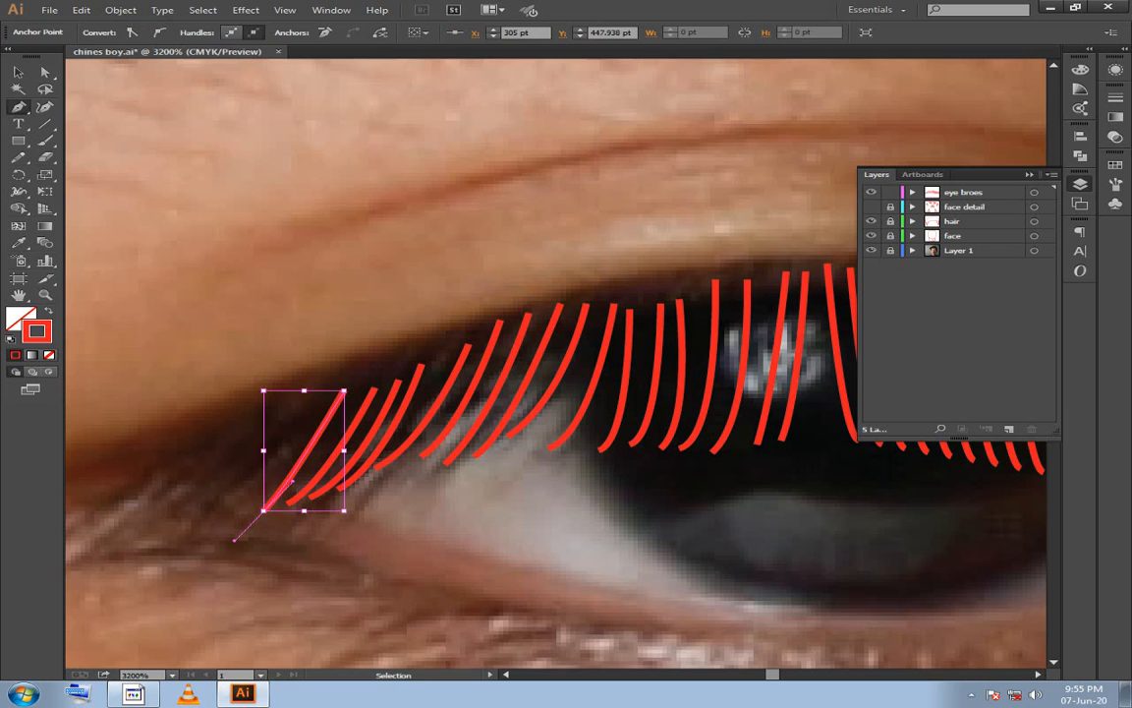
pyautogui.keyDown('ctrl'); pyautogui.click(317, 348); pyautogui.keyUp('ctrl')
pyautogui.moveTo(319, 346); pyautogui.dragTo(618, 274)
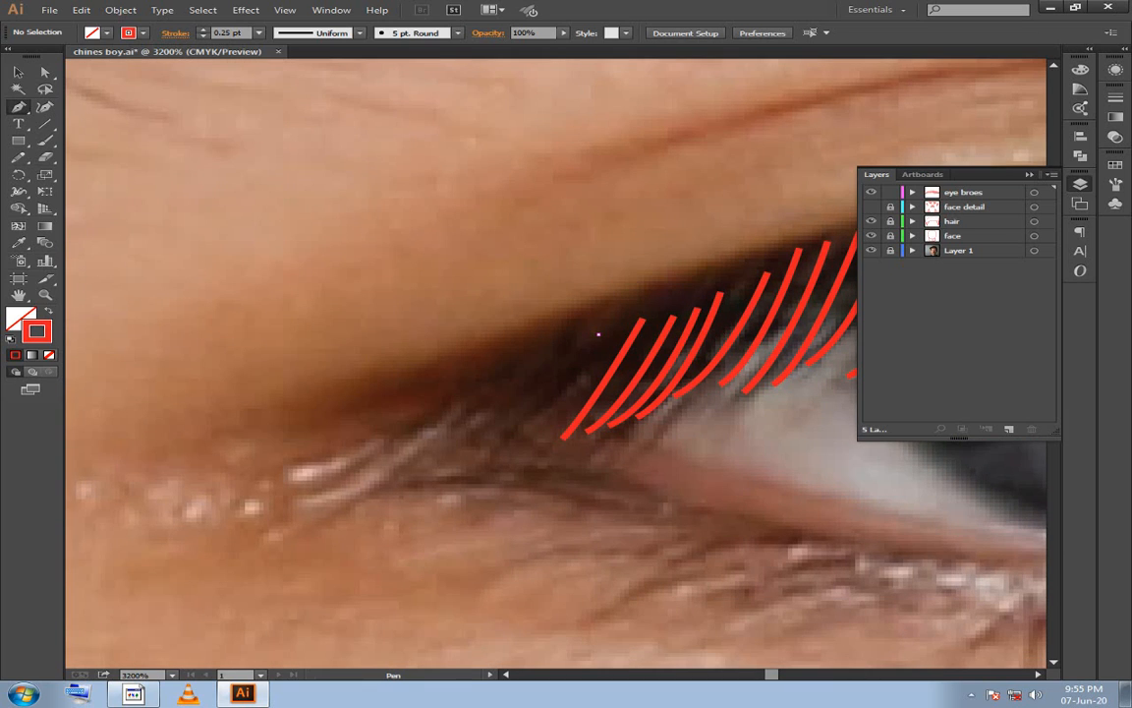
# Draw two more curved lash strokes on the upper lid, continuing the row toward the eye's outer corner.
pyautogui.click(597, 334)
pyautogui.moveTo(498, 459)
pyautogui.mouseDown()
pyautogui.moveTo(429, 473)
pyautogui.moveTo(440, 480)
pyautogui.mouseUp()
pyautogui.keyDown('ctrl'); pyautogui.click(549, 374); pyautogui.keyUp('ctrl')
pyautogui.click(558, 351)
pyautogui.click(478, 460)
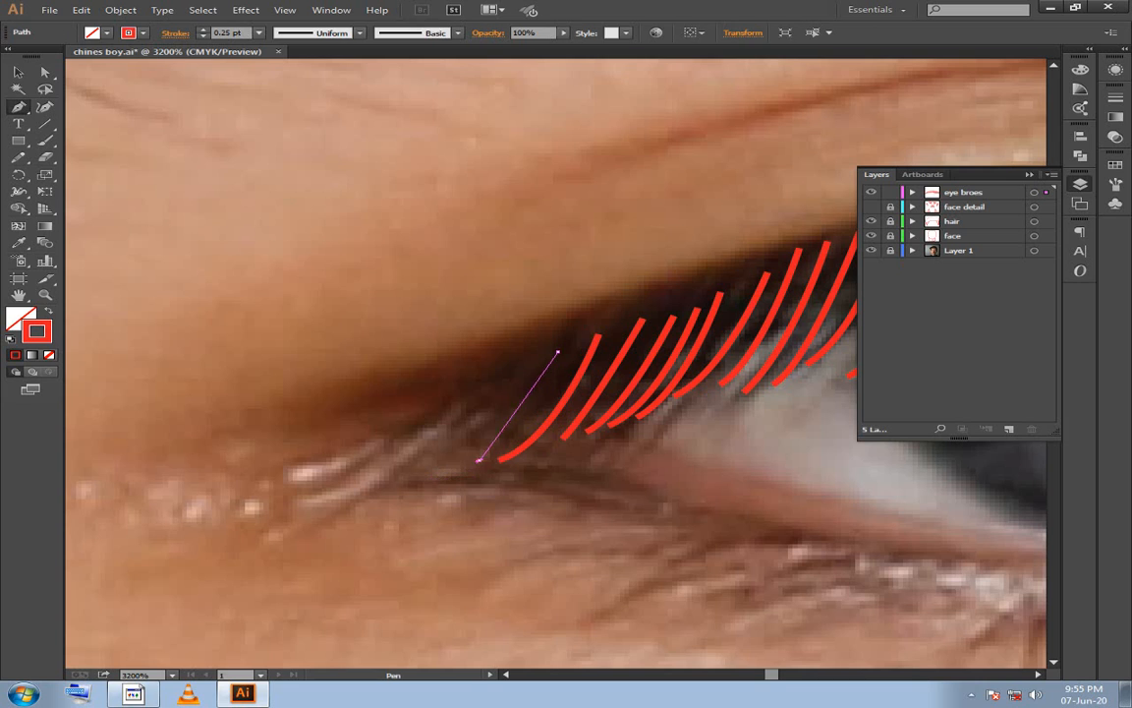
pyautogui.keyDown('ctrl'); pyautogui.click(530, 366); pyautogui.keyUp('ctrl')
pyautogui.click(518, 374)
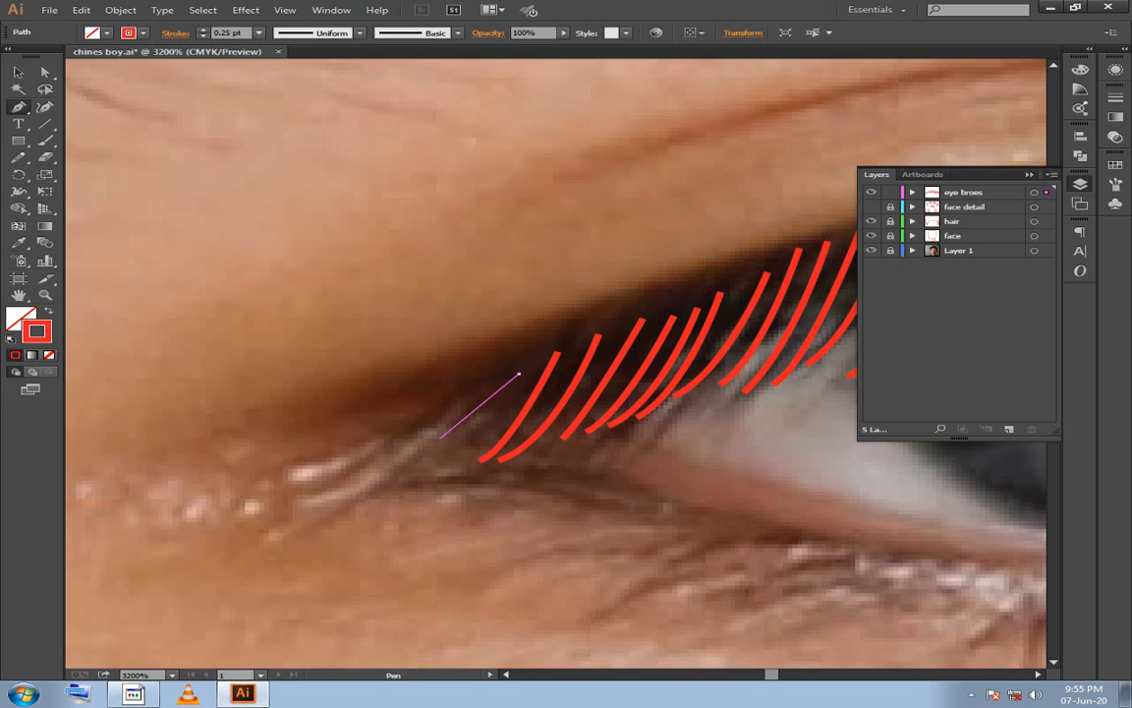
pyautogui.click(475, 454)
pyautogui.hotkey('ctrl', 'z')
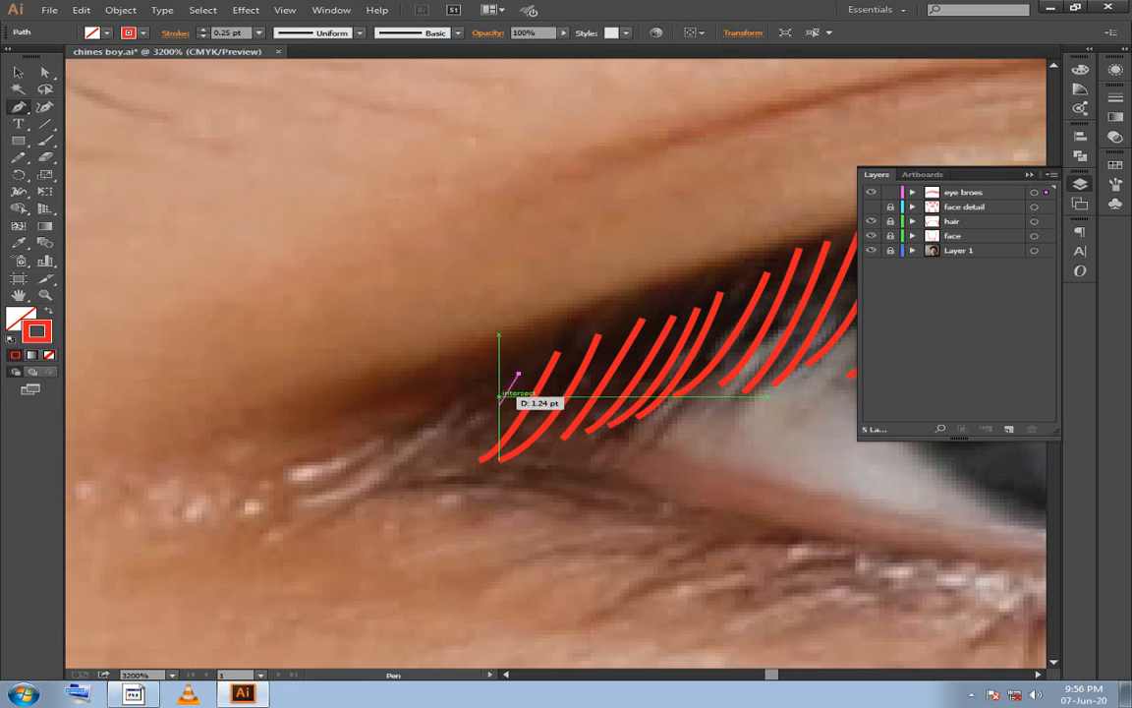
pyautogui.click(458, 458)
pyautogui.keyDown('ctrl'); pyautogui.click(458, 460); pyautogui.keyUp('ctrl')
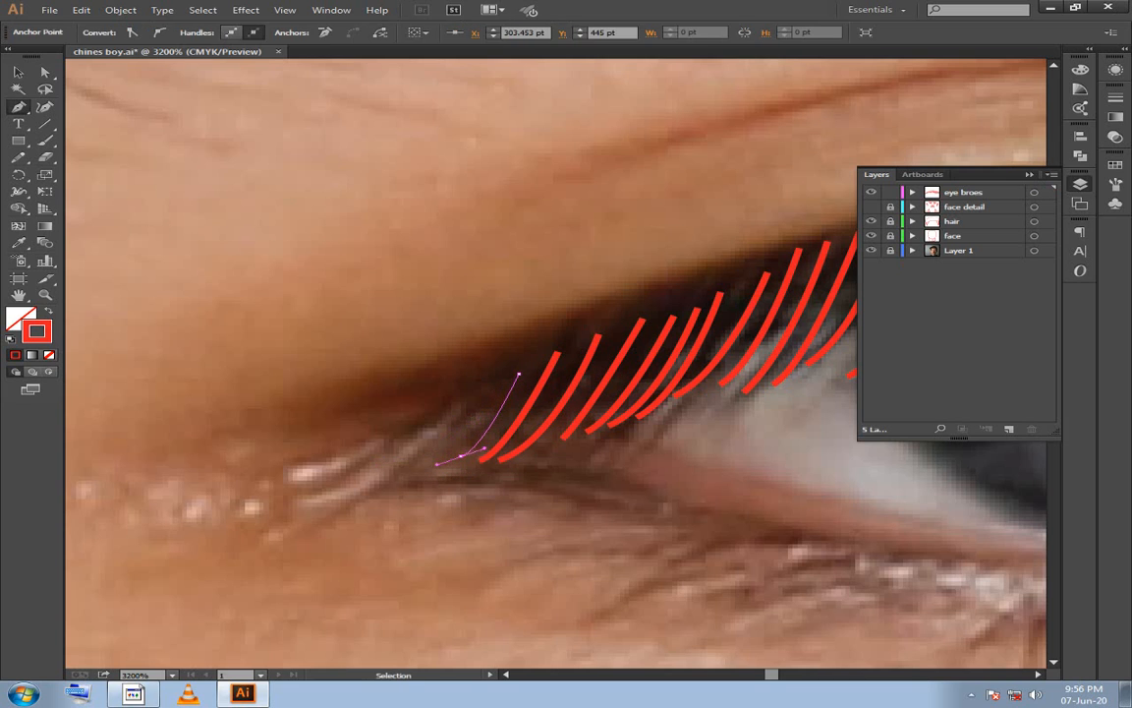
# Draw a short curved lash stroke on the lower lid, slanting down and outward from below the iris.
pyautogui.moveTo(458, 459); pyautogui.dragTo(330, 382)
pyautogui.scroll(-2, 555, 359)
pyautogui.hotkey('ctrl', '-')
pyautogui.scroll(5, 555, 359)
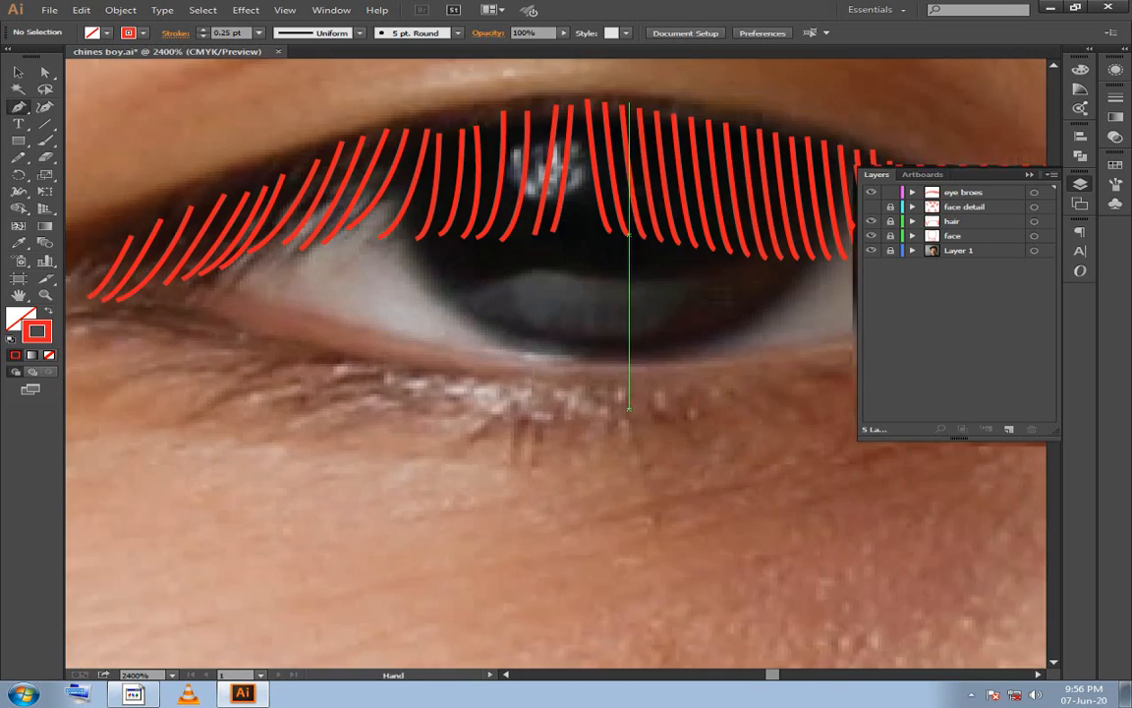
pyautogui.moveTo(584, 562); pyautogui.dragTo(531, 491)
pyautogui.click(509, 477)
pyautogui.moveTo(472, 534); pyautogui.dragTo(462, 565)
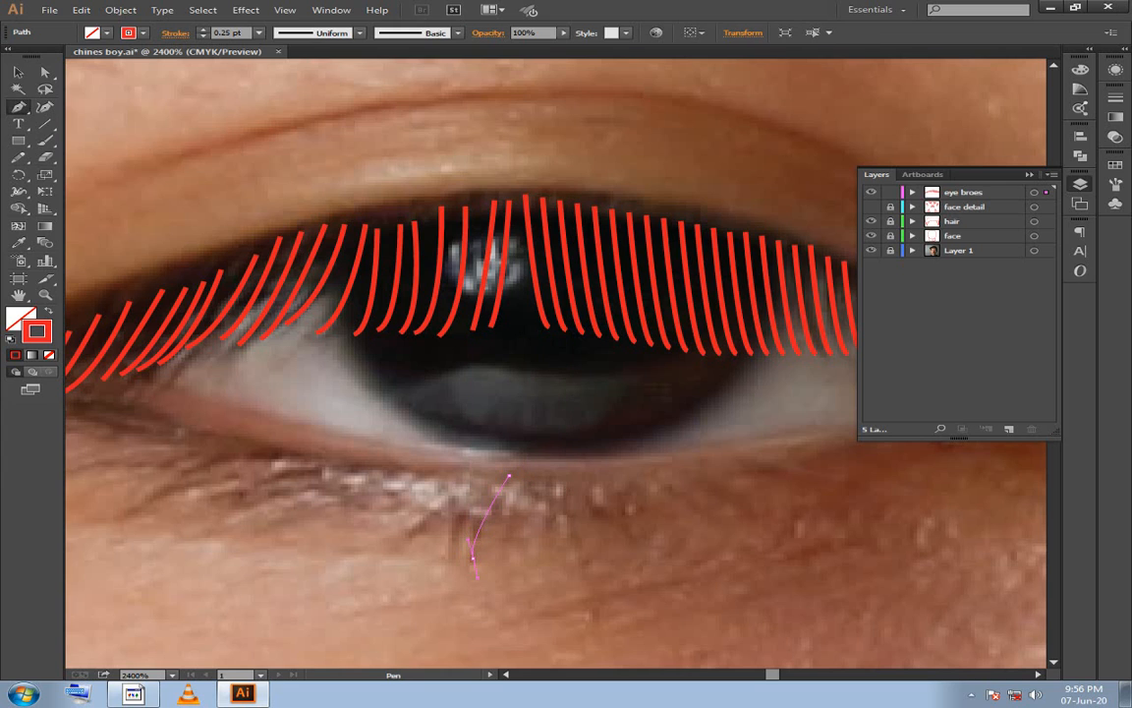
pyautogui.click(475, 586)
# Draw two further lower lashes beside the first one, working outward beneath the iris.
pyautogui.moveTo(489, 516); pyautogui.dragTo(461, 516)
pyautogui.hotkey('ctrl', 'shift', 'a')
pyautogui.click(453, 478)
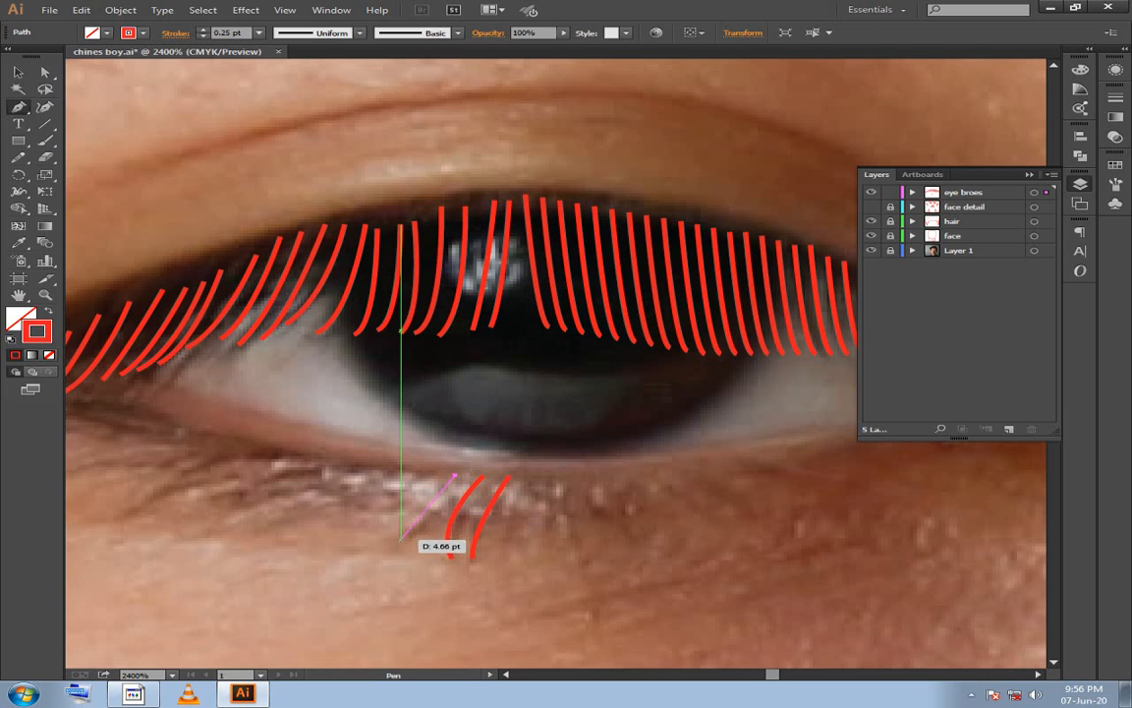
pyautogui.click(402, 537)
pyautogui.hotkey('ctrl', 'shift', 'a')
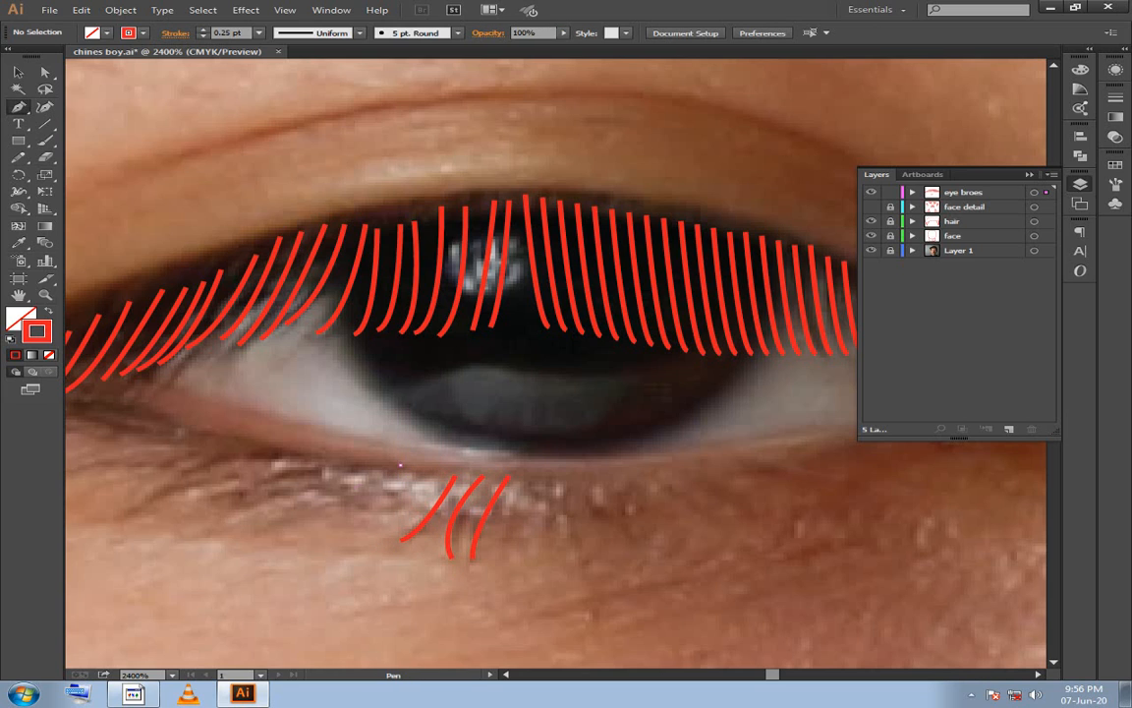
# Draw two flatter curved lashes on the lower lid beneath the white of the eye, outward of the iris.
pyautogui.click(401, 464)
pyautogui.click(306, 513)
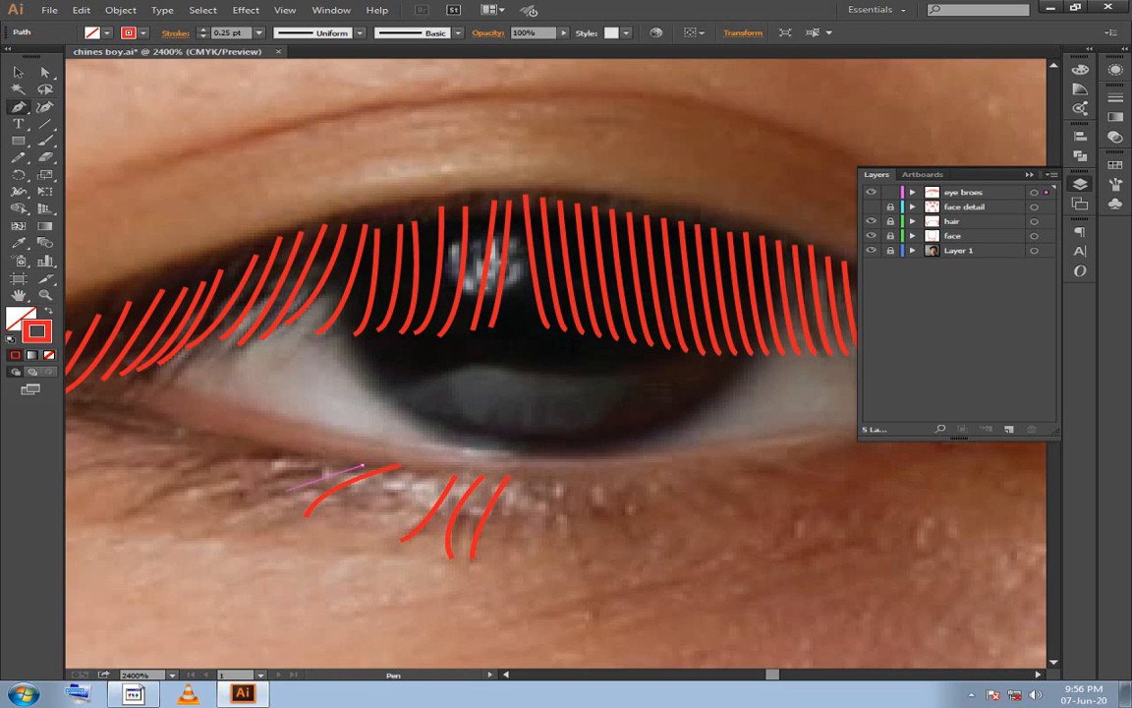
pyautogui.hotkey('ctrl', 'shift', 'a')
pyautogui.click(352, 465)
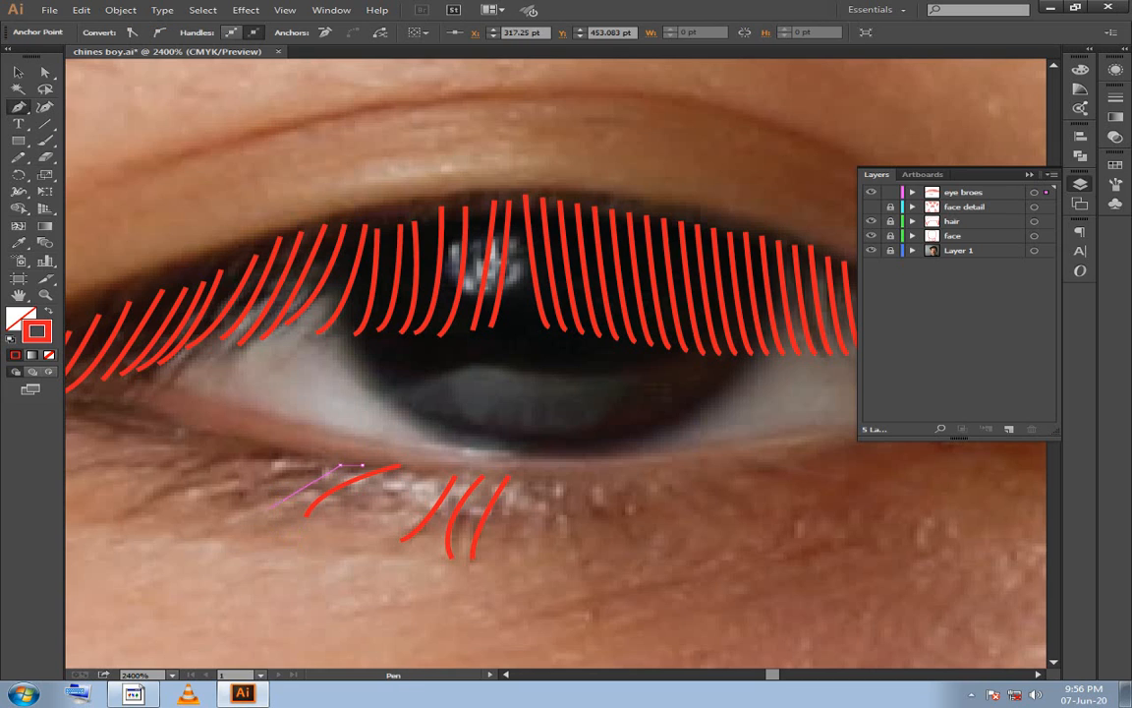
pyautogui.hotkey('ctrl', 'shift', 'a')
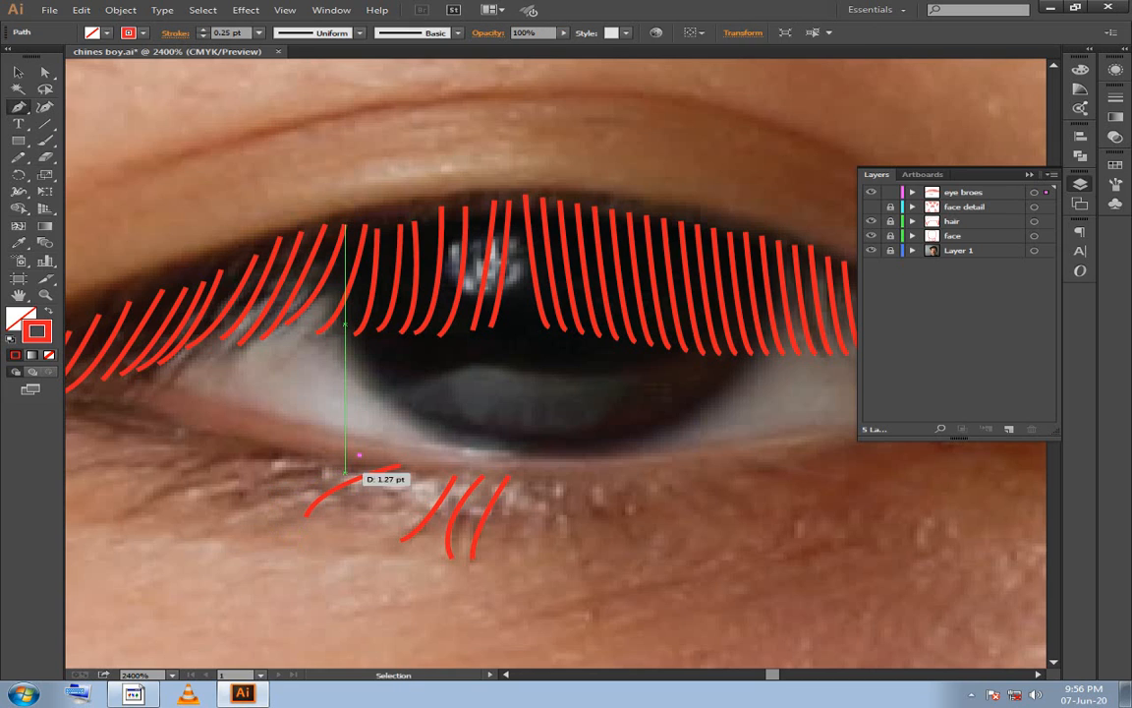
pyautogui.moveTo(329, 473); pyautogui.dragTo(354, 462)
pyautogui.moveTo(305, 499); pyautogui.dragTo(260, 503)
pyautogui.hotkey('ctrl', 'shift', 'a')
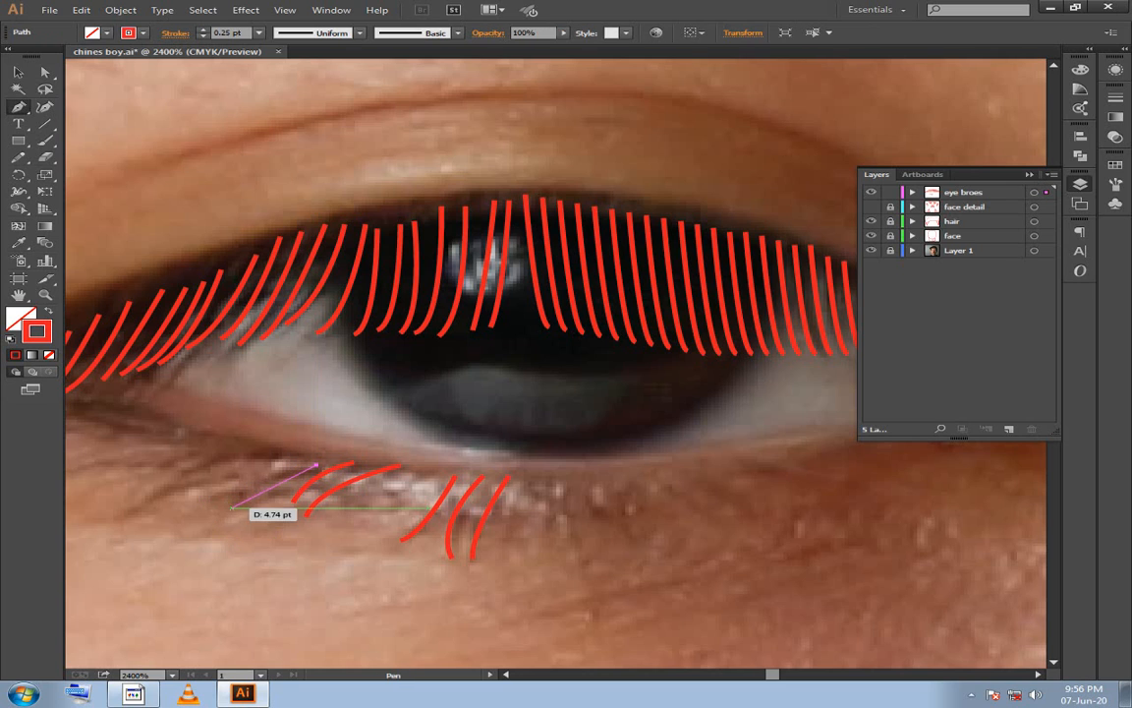
# Continue the lower lash row outward with three more curved strokes that follow the photo's lashes.
pyautogui.hotkey('ctrl', 'shift', 'a')
pyautogui.click(280, 458)
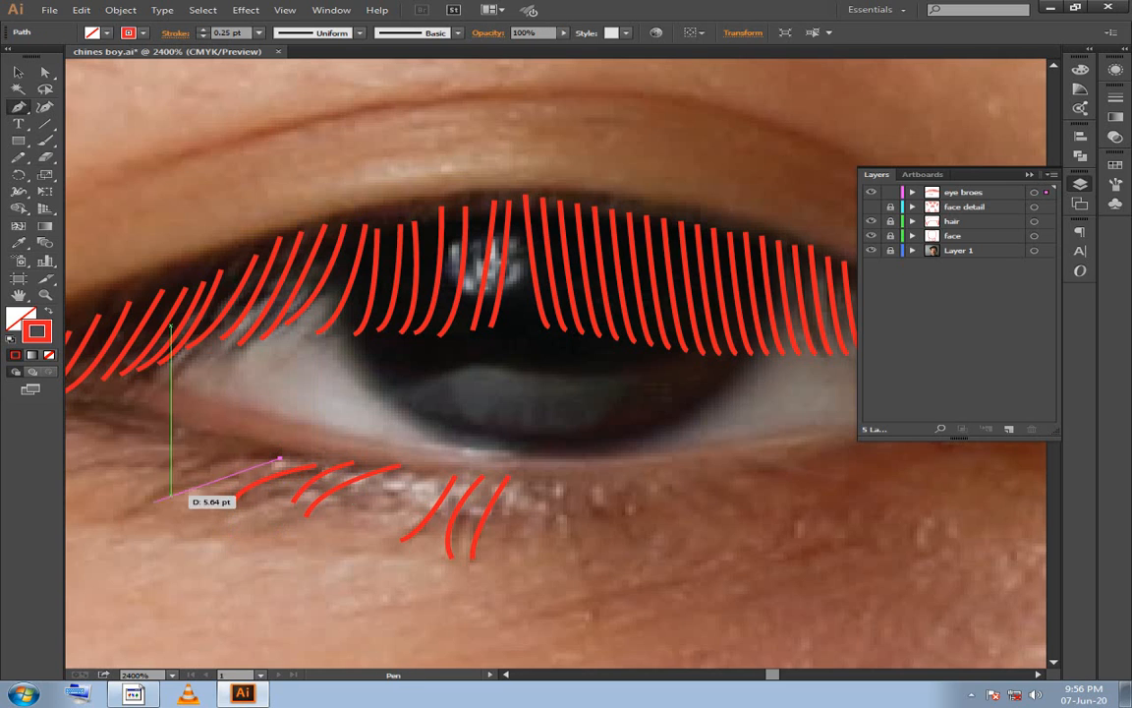
pyautogui.moveTo(142, 507); pyautogui.dragTo(113, 539)
pyautogui.hotkey('ctrl', 'shift', 'a')
pyautogui.moveTo(210, 462); pyautogui.dragTo(473, 489)
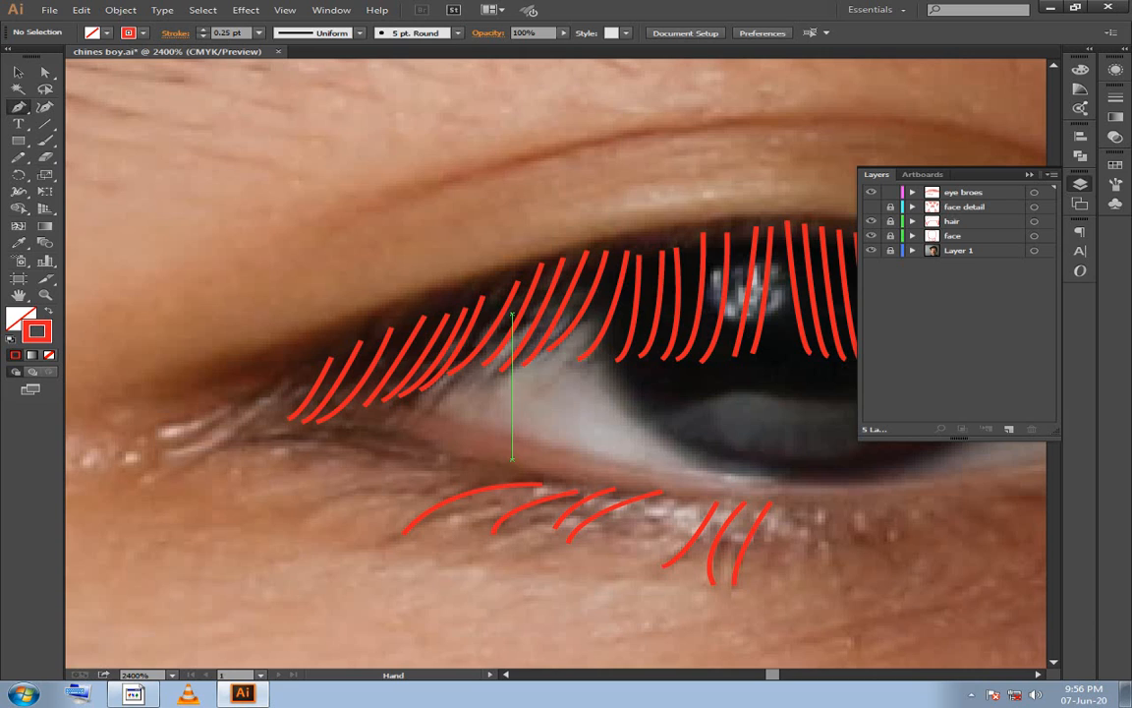
pyautogui.keyDown('ctrl'); pyautogui.click(487, 488); pyautogui.keyUp('ctrl')
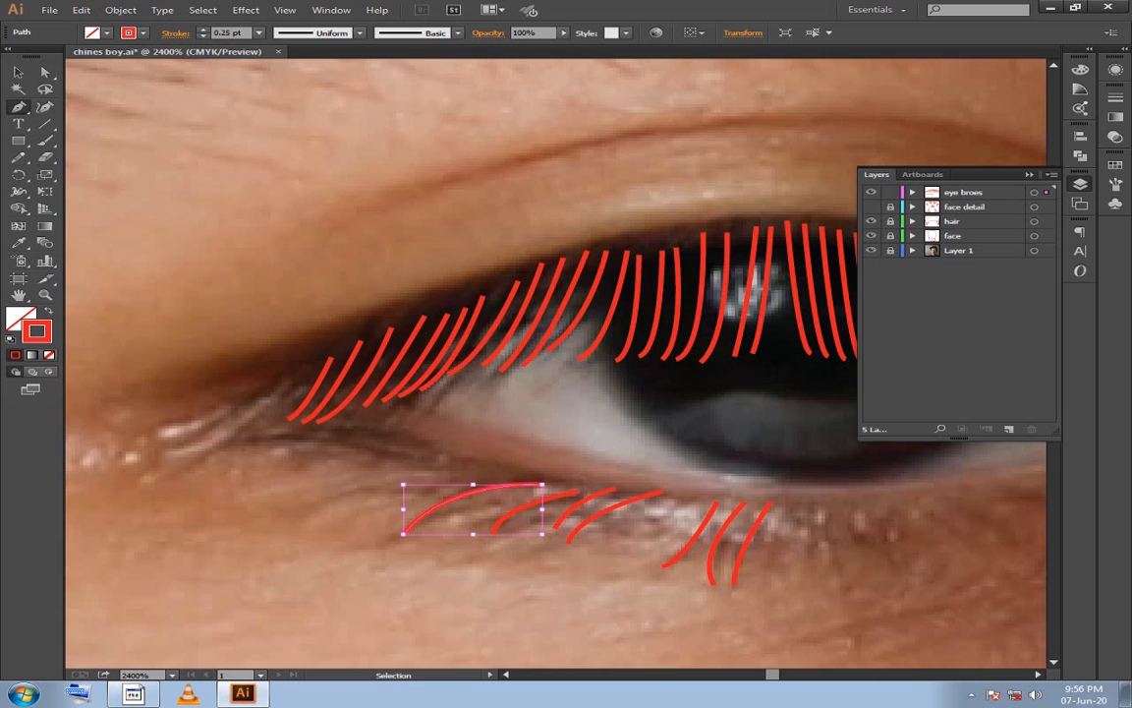
pyautogui.moveTo(415, 501); pyautogui.dragTo(388, 534)
pyautogui.hotkey('ctrl', 'shift', 'a')
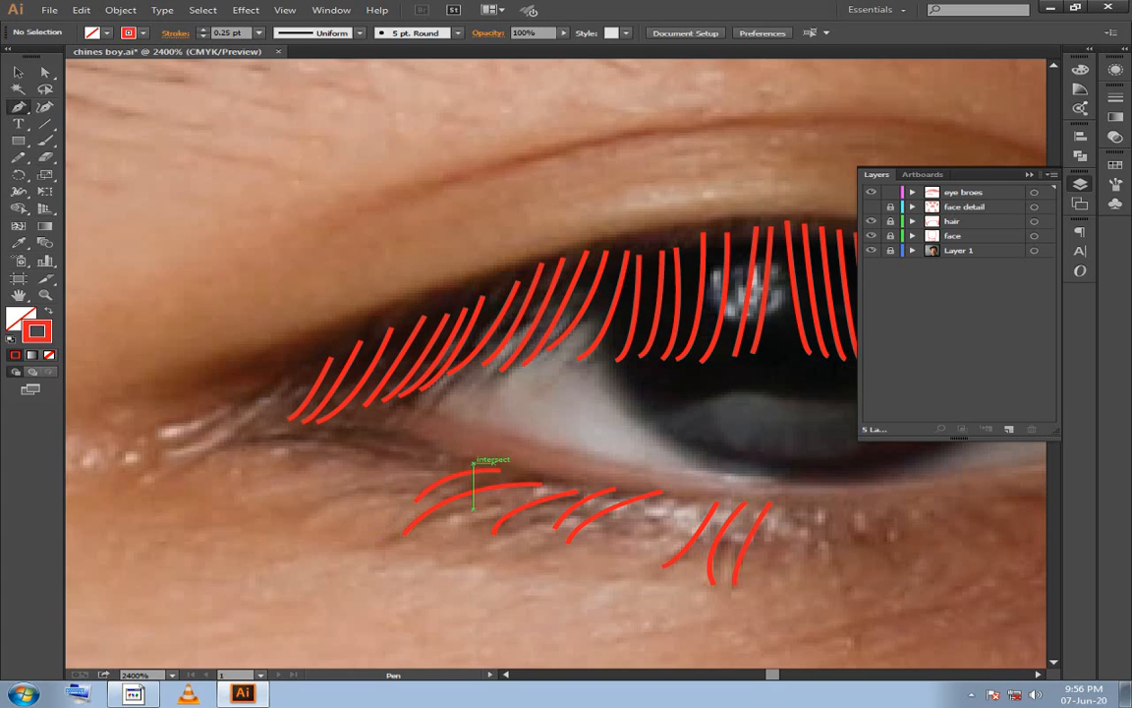
# Finish the lower lashes with two long, nearly horizontal curves reaching toward the eye's outer corner.
pyautogui.click(467, 461)
pyautogui.moveTo(316, 480); pyautogui.dragTo(317, 509)
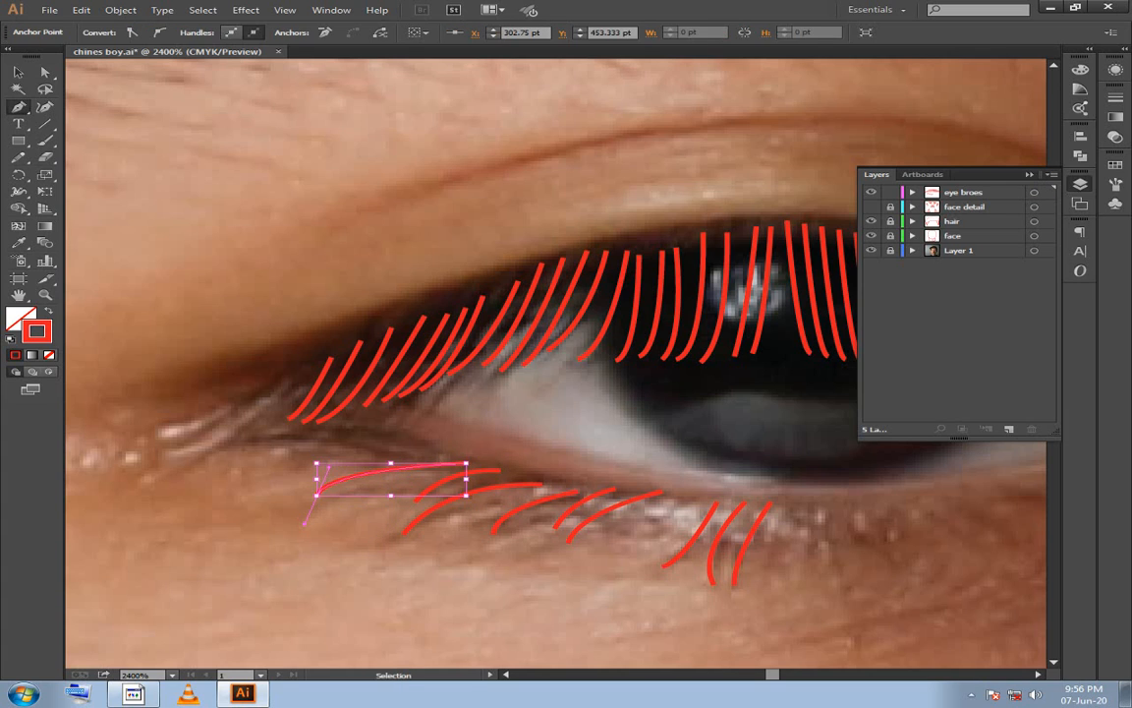
pyautogui.hotkey('ctrl', 'shift', 'a')
pyautogui.click(420, 455)
pyautogui.click(253, 441)
pyautogui.moveTo(252, 441); pyautogui.dragTo(218, 403)
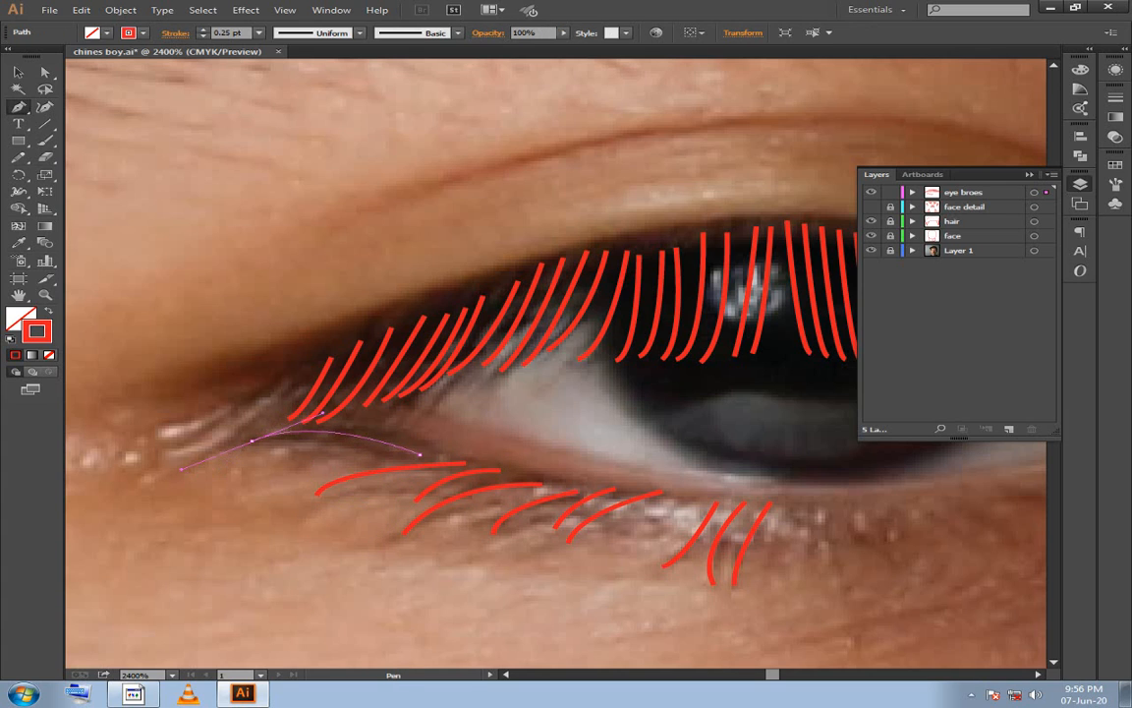
pyautogui.hotkey('ctrl', 'shift', 'a')
# Draw the first curved upper lash near the inner corner of the other, untraced eye with the Pen tool.
pyautogui.moveTo(661, 413); pyautogui.dragTo(528, 422)
pyautogui.hotkey('ctrl', '-')
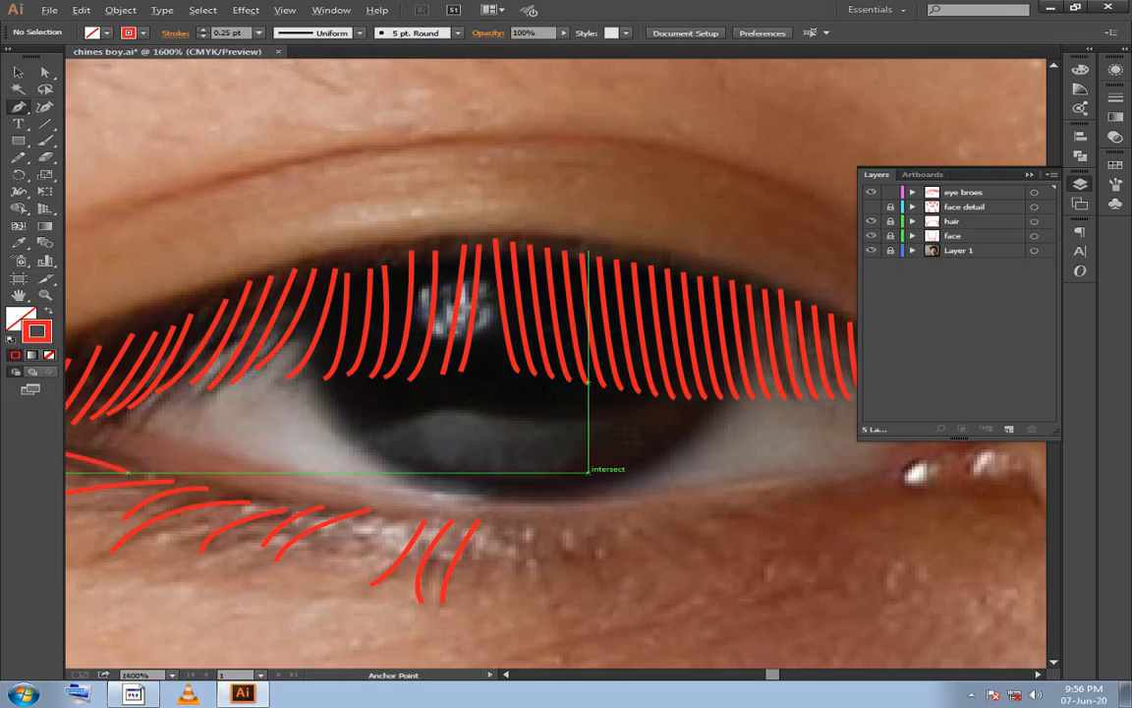
pyautogui.hotkey('ctrl', '-')
pyautogui.hotkey('ctrl', '-')
pyautogui.hscroll(-2, 265, 236)
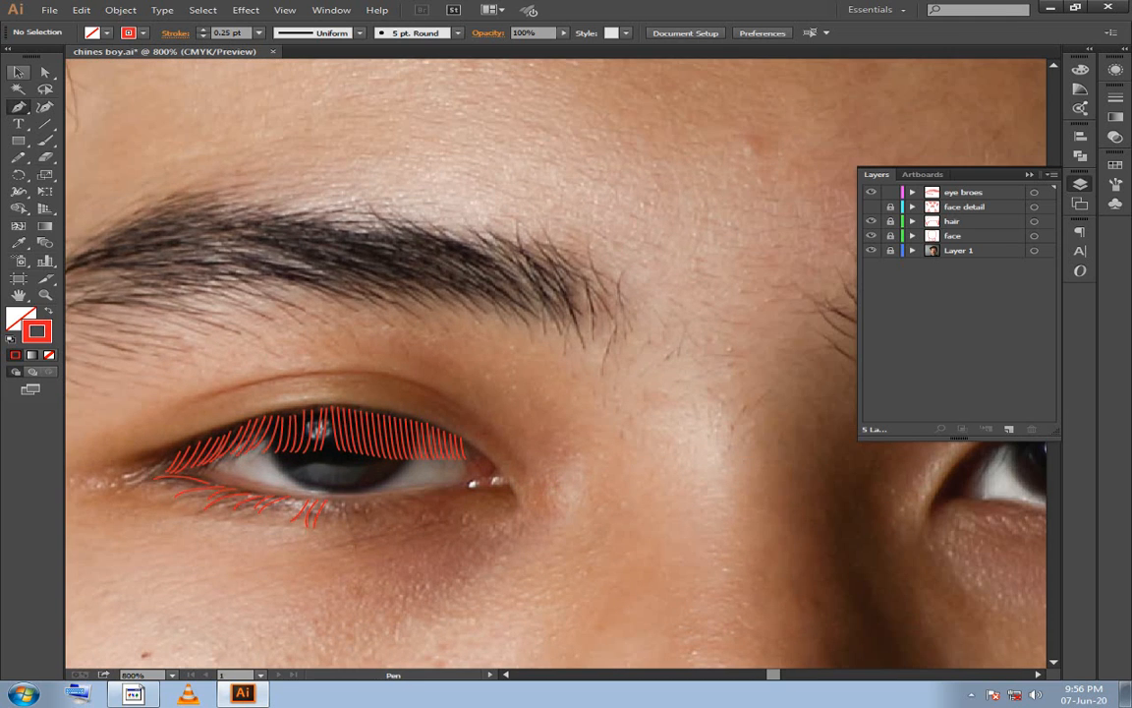
pyautogui.press('v')
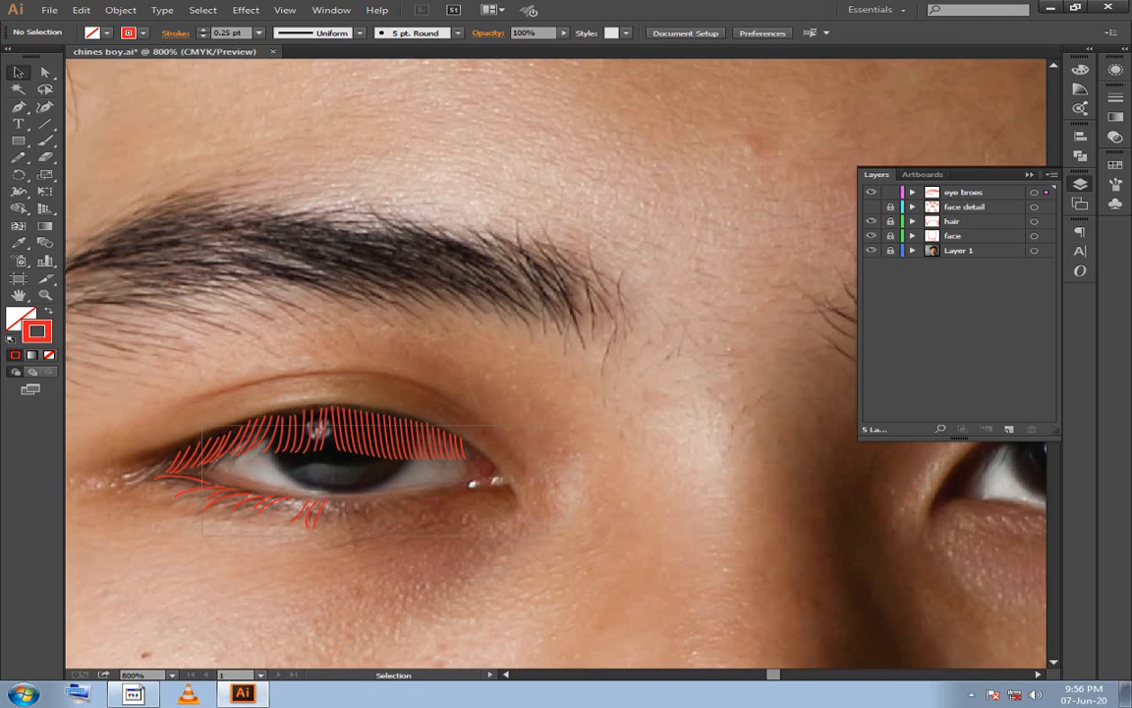
pyautogui.moveTo(442, 442); pyautogui.dragTo(73, 494)
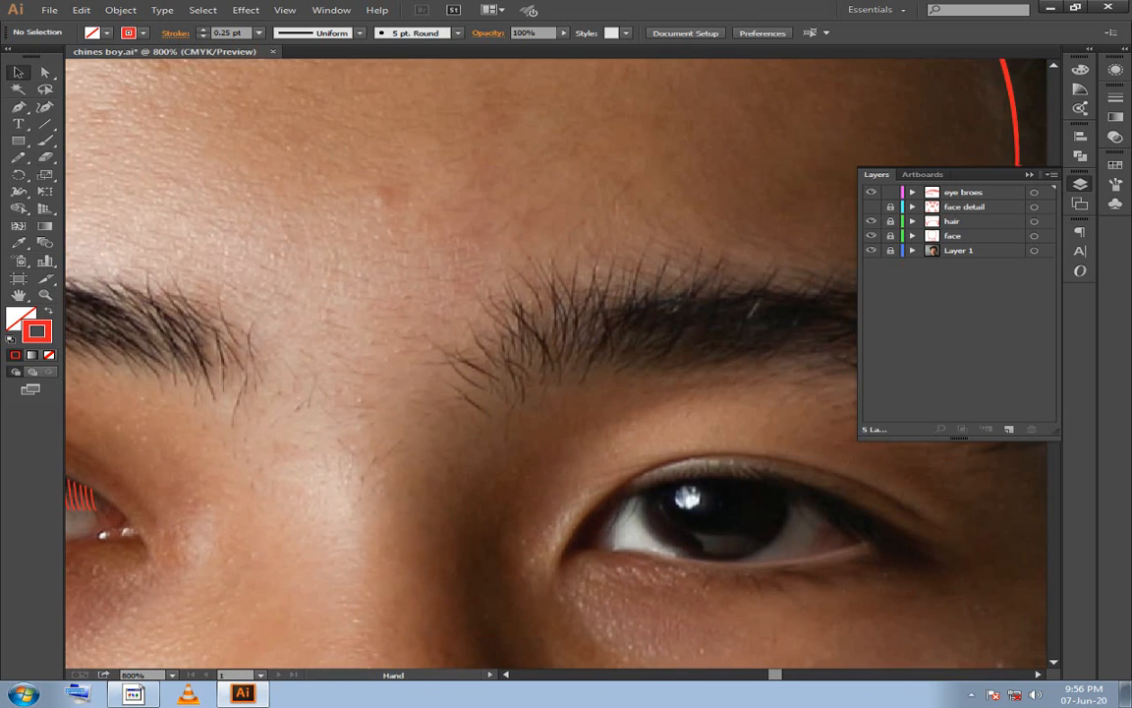
pyautogui.moveTo(590, 443); pyautogui.dragTo(494, 407)
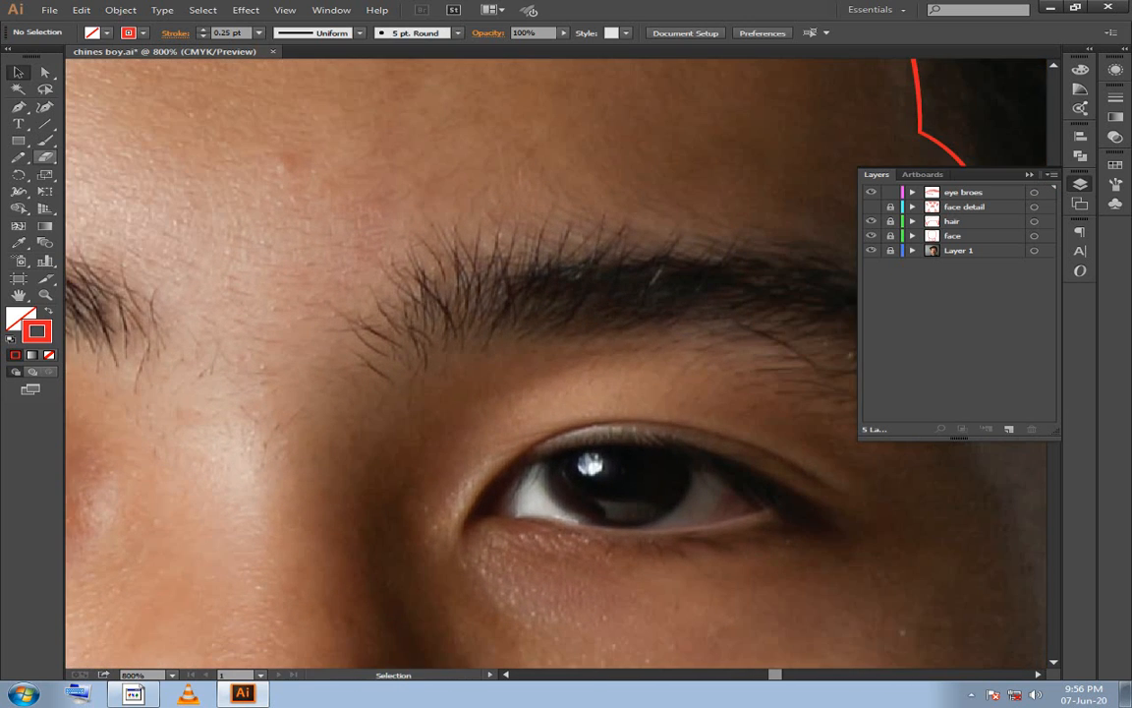
pyautogui.press('p')
pyautogui.scroll(2, 747, 540)
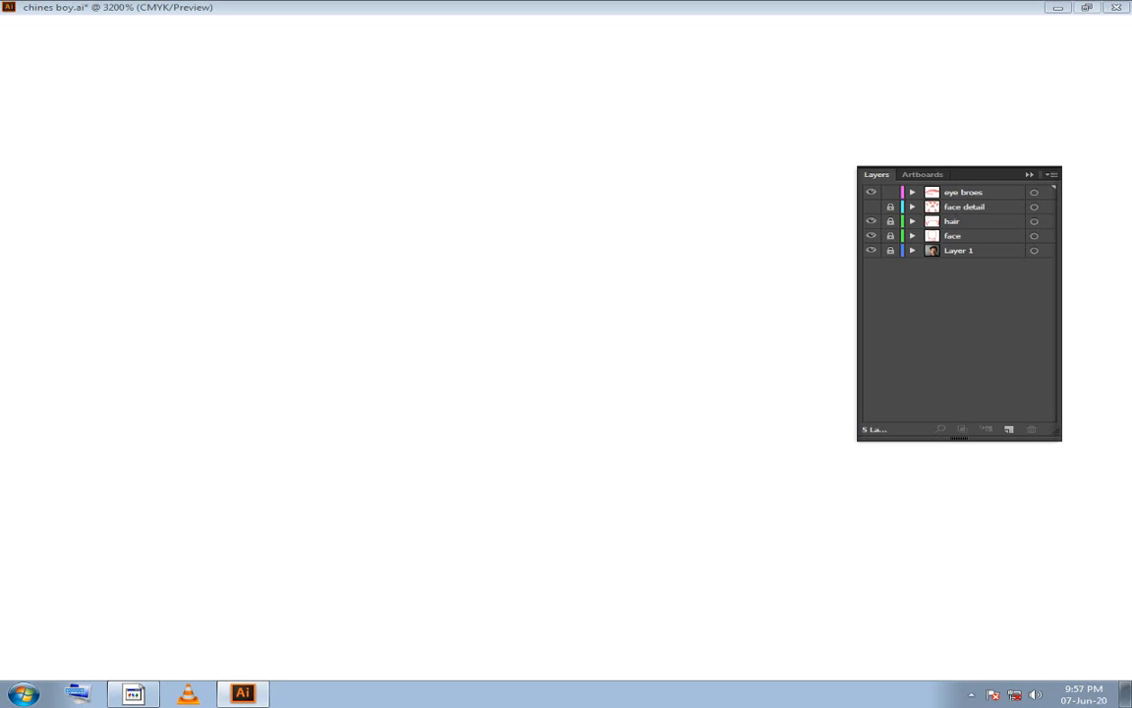
pyautogui.scroll(-3, 594, 342)
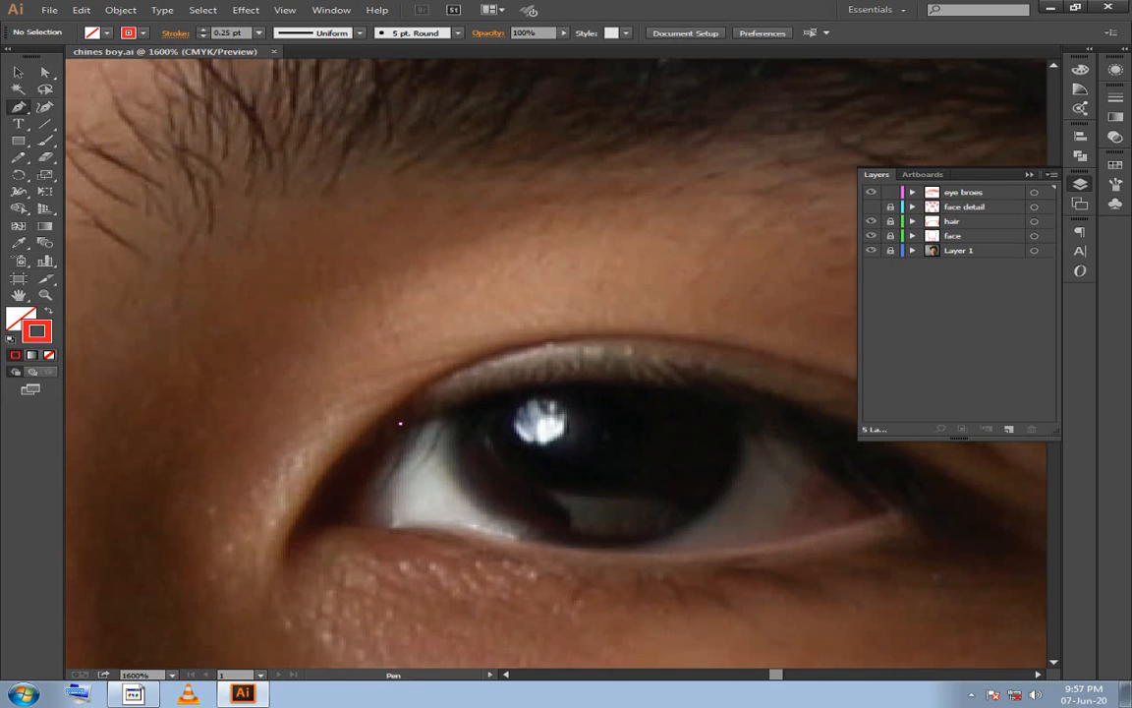
pyautogui.click(400, 422)
pyautogui.moveTo(383, 488); pyautogui.dragTo(363, 519)
pyautogui.press('Return')
# Add three slanted lashes beside it along the upper lid, from the inner white to the iris edge.
pyautogui.click(422, 398)
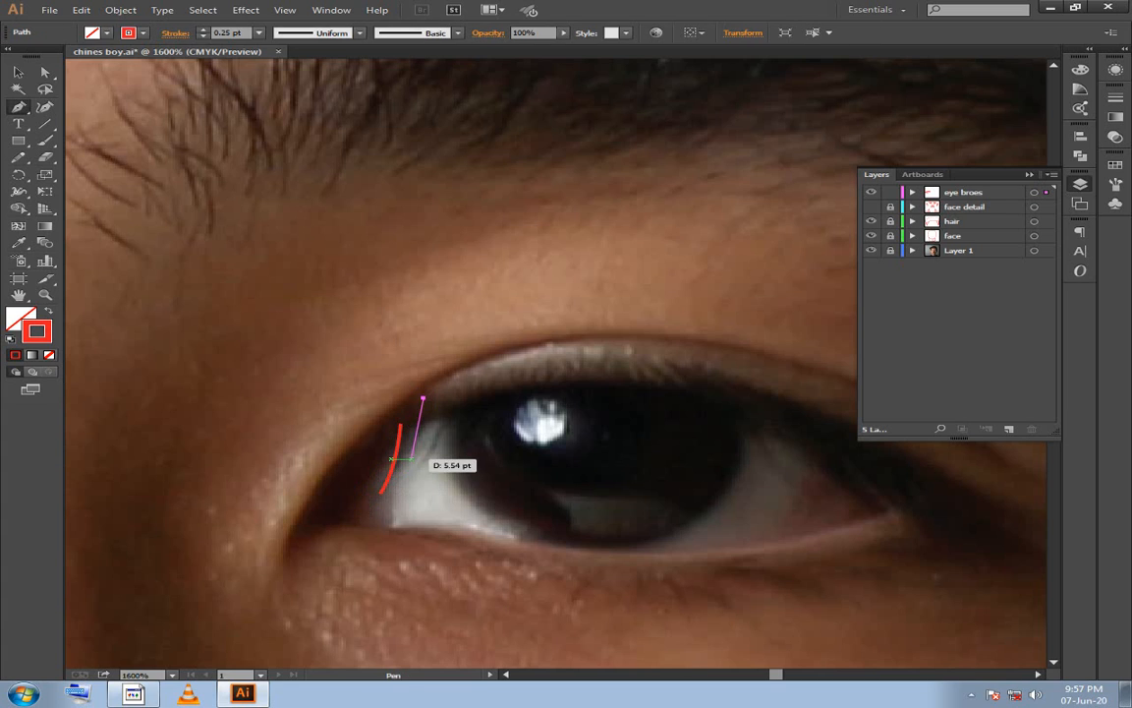
pyautogui.moveTo(400, 459); pyautogui.dragTo(404, 496)
pyautogui.press('Return')
pyautogui.click(453, 404)
pyautogui.press('Return')
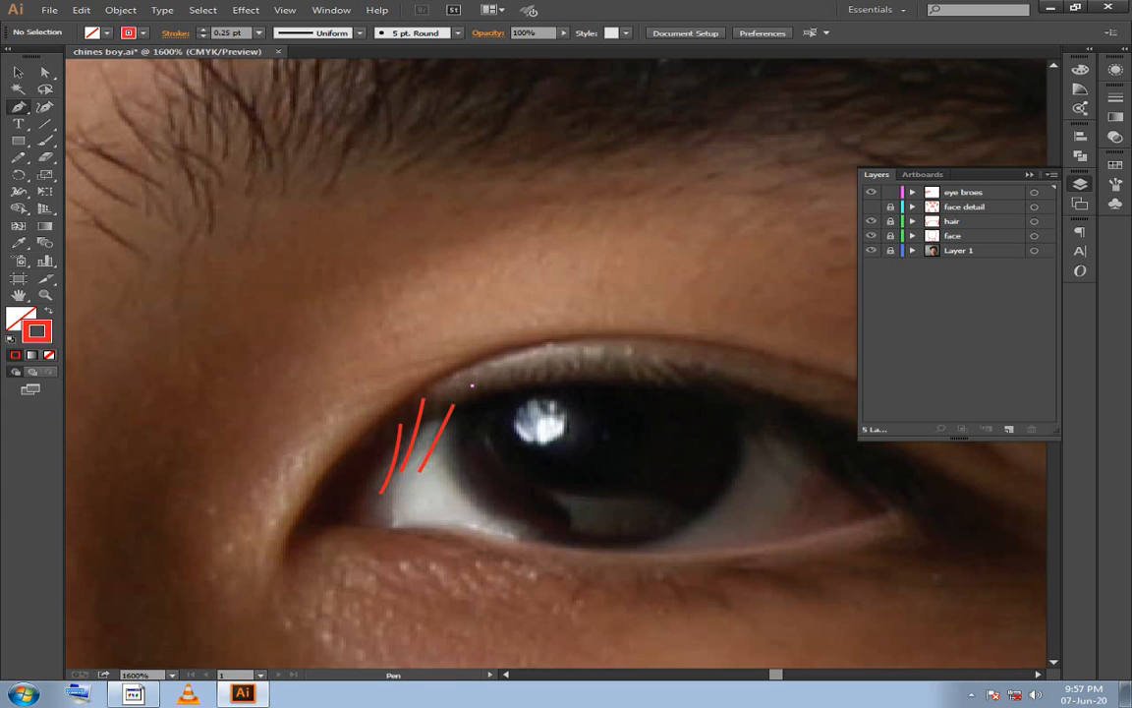
pyautogui.click(453, 437)
pyautogui.keyDown('ctrl'); pyautogui.click(491, 378); pyautogui.keyUp('ctrl')
# Draw three curved upper lashes over the inner part of the iris, up to the bright highlight.
pyautogui.click(491, 379)
pyautogui.click(478, 442)
pyautogui.keyDown('ctrl'); pyautogui.click(518, 365); pyautogui.keyUp('ctrl')
pyautogui.click(519, 365)
pyautogui.moveTo(509, 432); pyautogui.dragTo(505, 444)
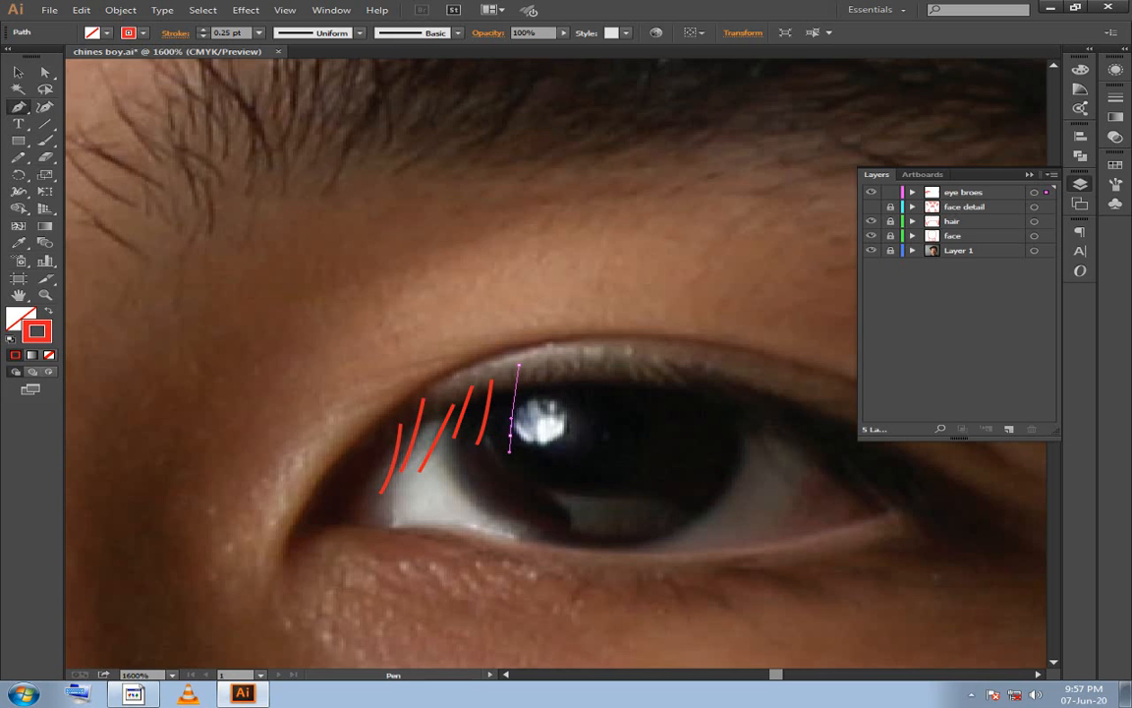
pyautogui.keyDown('ctrl'); pyautogui.click(535, 367); pyautogui.keyUp('ctrl')
pyautogui.click(539, 367)
pyautogui.moveTo(528, 422)
pyautogui.mouseDown()
pyautogui.moveTo(523, 434)
pyautogui.moveTo(592, 420)
pyautogui.mouseUp()
pyautogui.keyDown('ctrl'); pyautogui.click(550, 365); pyautogui.keyUp('ctrl')
# Draw two short upper lashes at the outer side of the iris highlight.
pyautogui.click(555, 366)
pyautogui.keyDown('ctrl'); pyautogui.click(568, 360); pyautogui.keyUp('ctrl')
pyautogui.click(568, 360)
pyautogui.hotkey('ctrl', 'z')
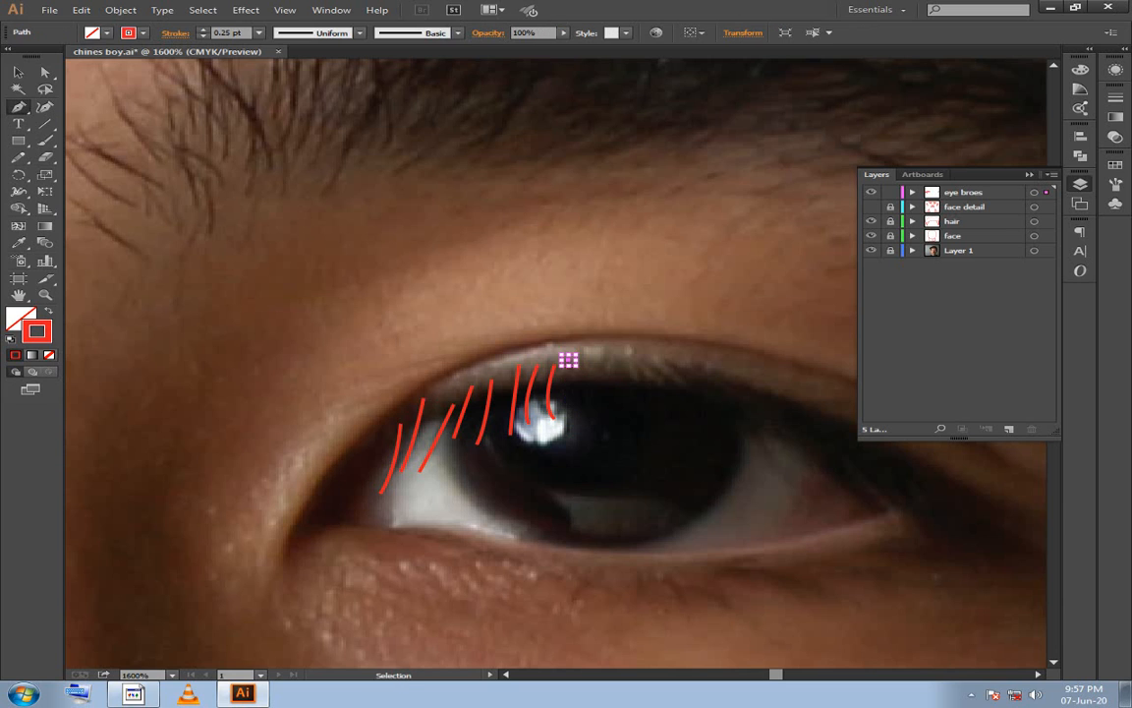
pyautogui.moveTo(568, 423); pyautogui.dragTo(579, 439)
pyautogui.keyDown('ctrl'); pyautogui.click(594, 414); pyautogui.keyUp('ctrl')
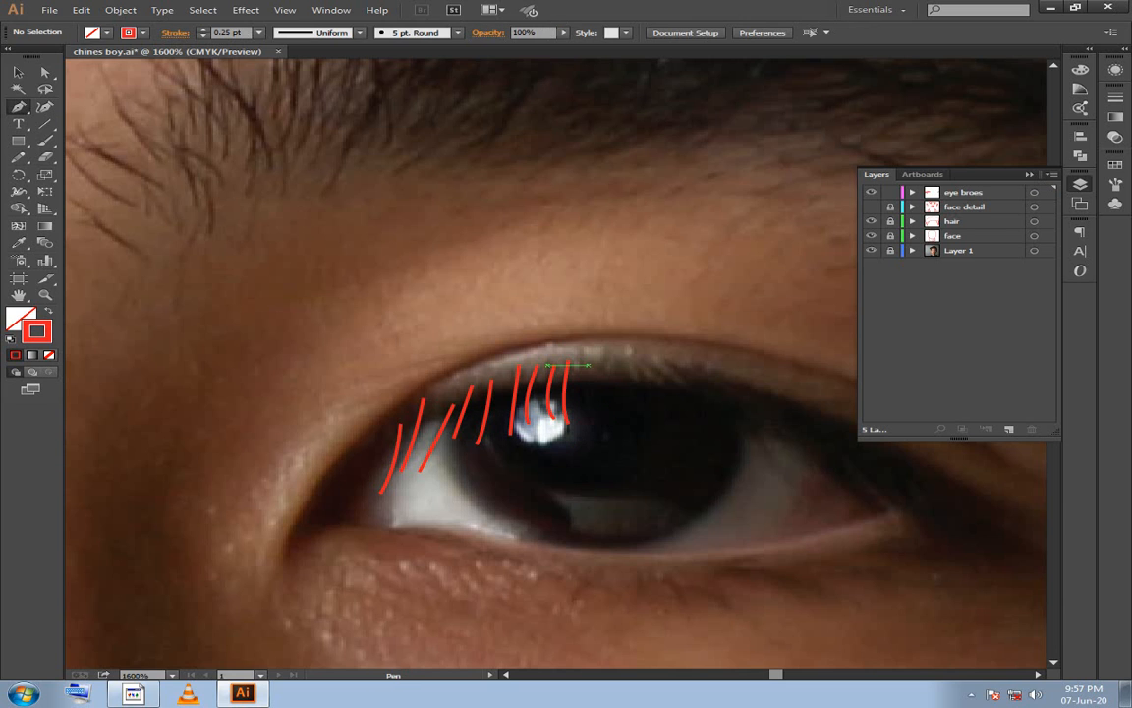
pyautogui.keyDown('ctrl'); pyautogui.click(589, 442); pyautogui.keyUp('ctrl')
# Draw four curved lashes on the upper lid across the middle of the iris, past the highlight.
pyautogui.click(588, 369)
pyautogui.moveTo(592, 424)
pyautogui.mouseDown()
pyautogui.moveTo(602, 457)
pyautogui.moveTo(665, 445)
pyautogui.mouseUp()
pyautogui.keyDown('ctrl'); pyautogui.click(604, 456); pyautogui.keyUp('ctrl')
pyautogui.click(609, 364)
pyautogui.keyDown('ctrl'); pyautogui.click(621, 448); pyautogui.keyUp('ctrl')
pyautogui.click(631, 366)
pyautogui.keyDown('ctrl'); pyautogui.click(635, 445); pyautogui.keyUp('ctrl')
pyautogui.click(642, 364)
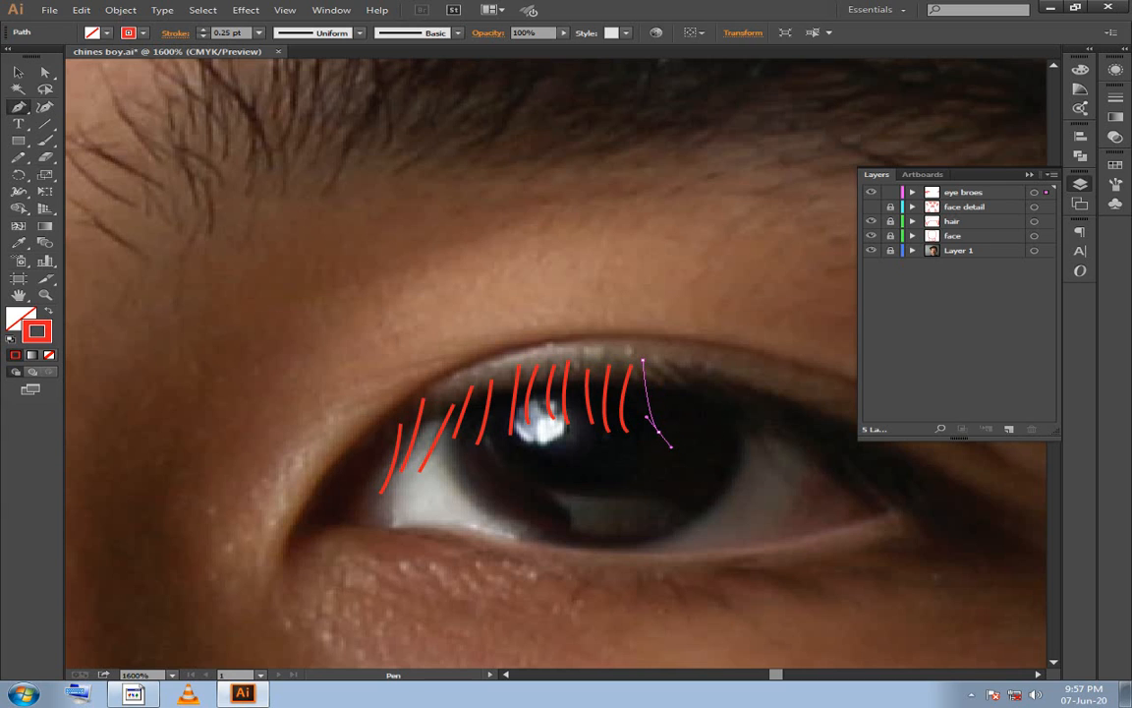
pyautogui.keyDown('ctrl'); pyautogui.click(664, 444); pyautogui.keyUp('ctrl')
# Continue the upper lash row with five strokes slanting outward, from the iris to the outer white.
pyautogui.click(655, 365)
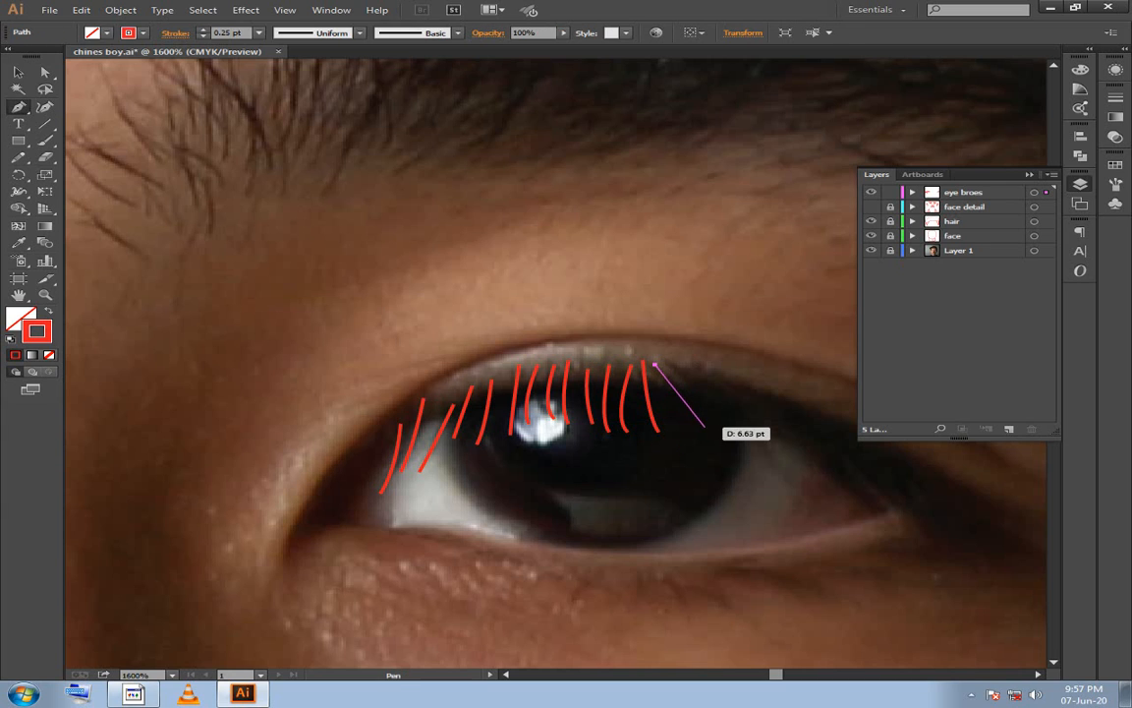
pyautogui.moveTo(686, 424); pyautogui.dragTo(802, 461)
pyautogui.keyDown('ctrl'); pyautogui.click(705, 433); pyautogui.keyUp('ctrl')
pyautogui.click(669, 369)
pyautogui.keyDown('ctrl'); pyautogui.click(699, 369); pyautogui.keyUp('ctrl')
pyautogui.click(701, 370)
pyautogui.keyDown('ctrl'); pyautogui.click(775, 456); pyautogui.keyUp('ctrl')
pyautogui.click(730, 392)
pyautogui.keyDown('ctrl'); pyautogui.click(803, 469); pyautogui.keyUp('ctrl')
pyautogui.click(755, 396)
pyautogui.keyDown('ctrl'); pyautogui.click(785, 410); pyautogui.keyUp('ctrl')
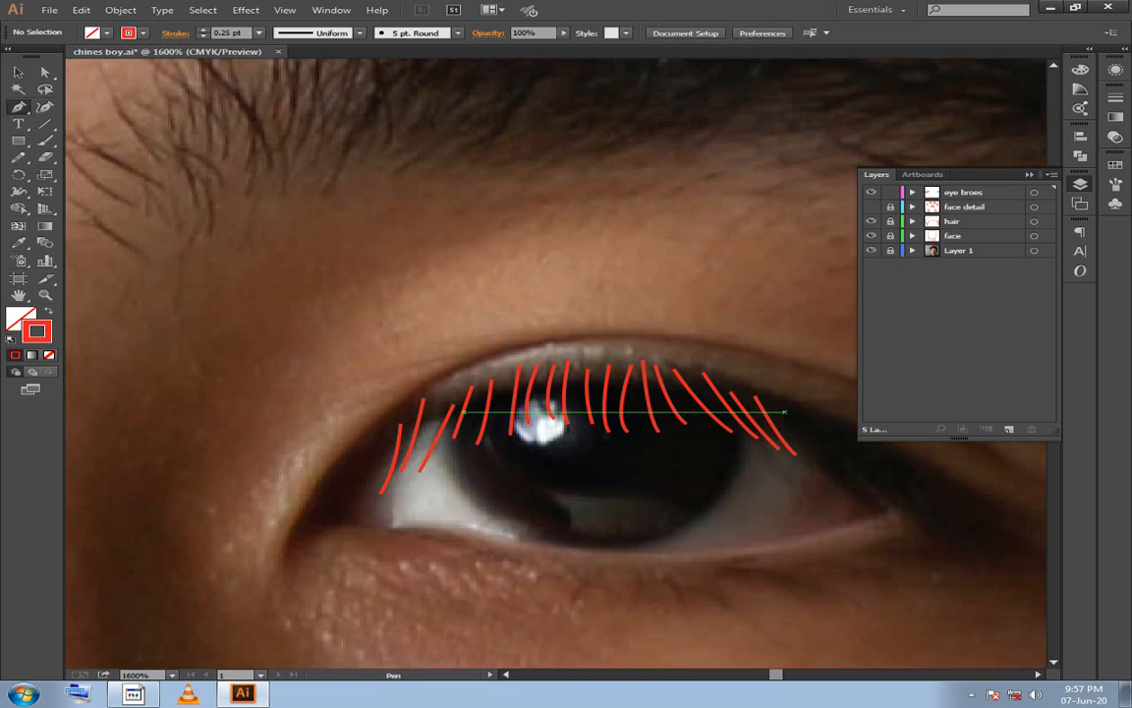
# Draw two outward-slanting upper lashes with the Pen tool, past the existing row toward the outer corner of the eye.
pyautogui.click(778, 404)
pyautogui.hotkey('ctrl', 'z')
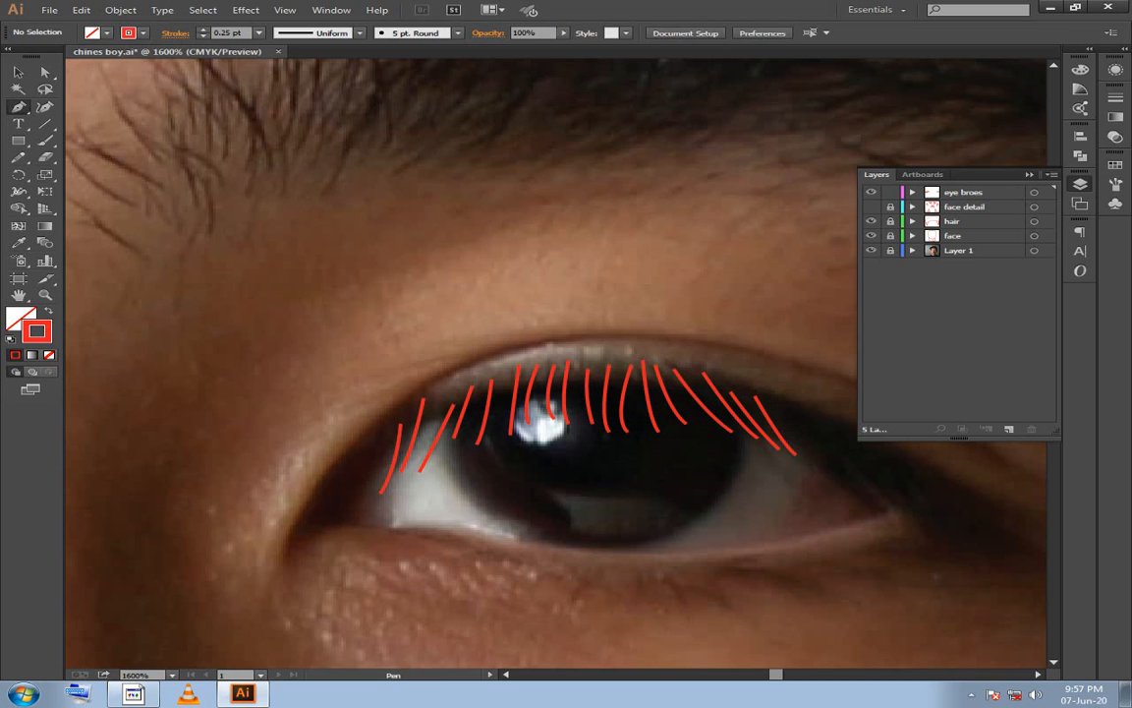
pyautogui.click(778, 404)
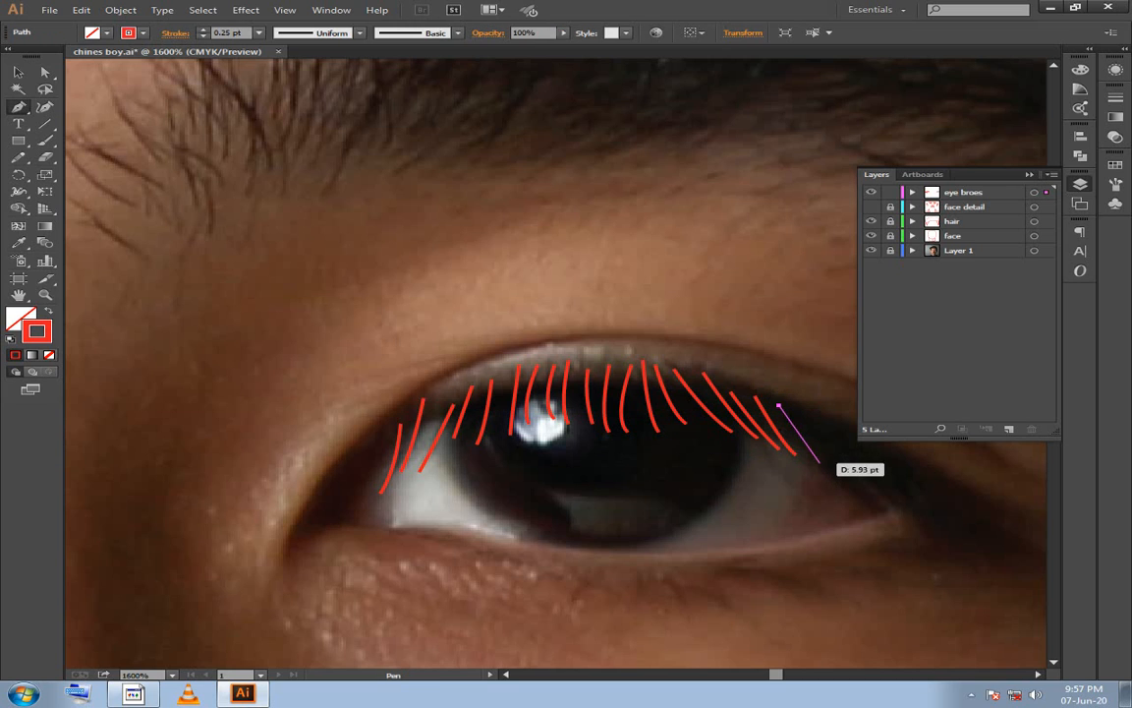
pyautogui.moveTo(820, 462); pyautogui.dragTo(851, 485)
pyautogui.keyDown('ctrl'); pyautogui.click(810, 411); pyautogui.keyUp('ctrl')
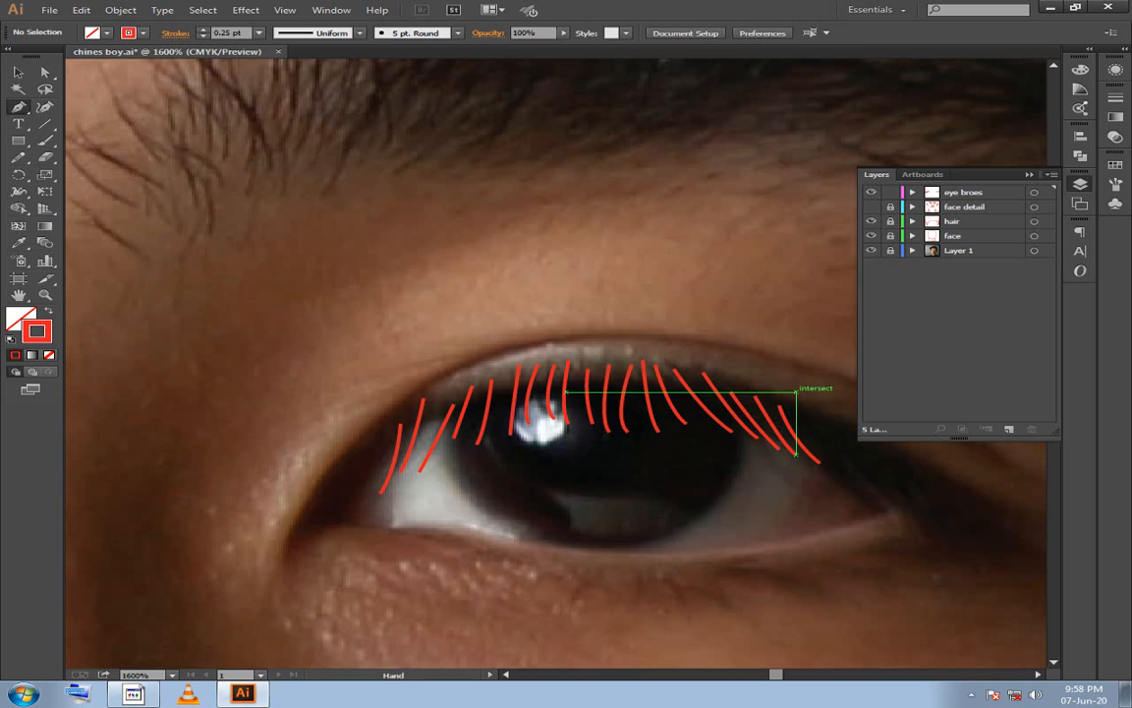
pyautogui.moveTo(796, 391); pyautogui.dragTo(463, 362)
pyautogui.moveTo(673, 332); pyautogui.dragTo(722, 338)
pyautogui.click(522, 395)
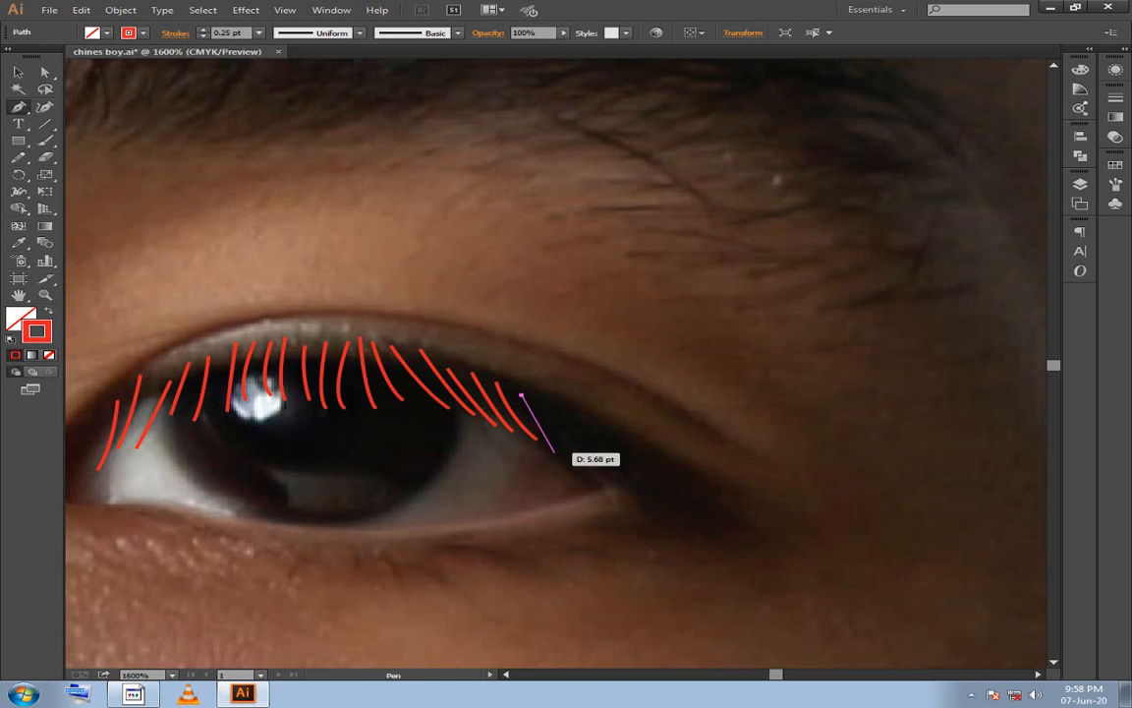
pyautogui.moveTo(558, 449); pyautogui.dragTo(581, 459)
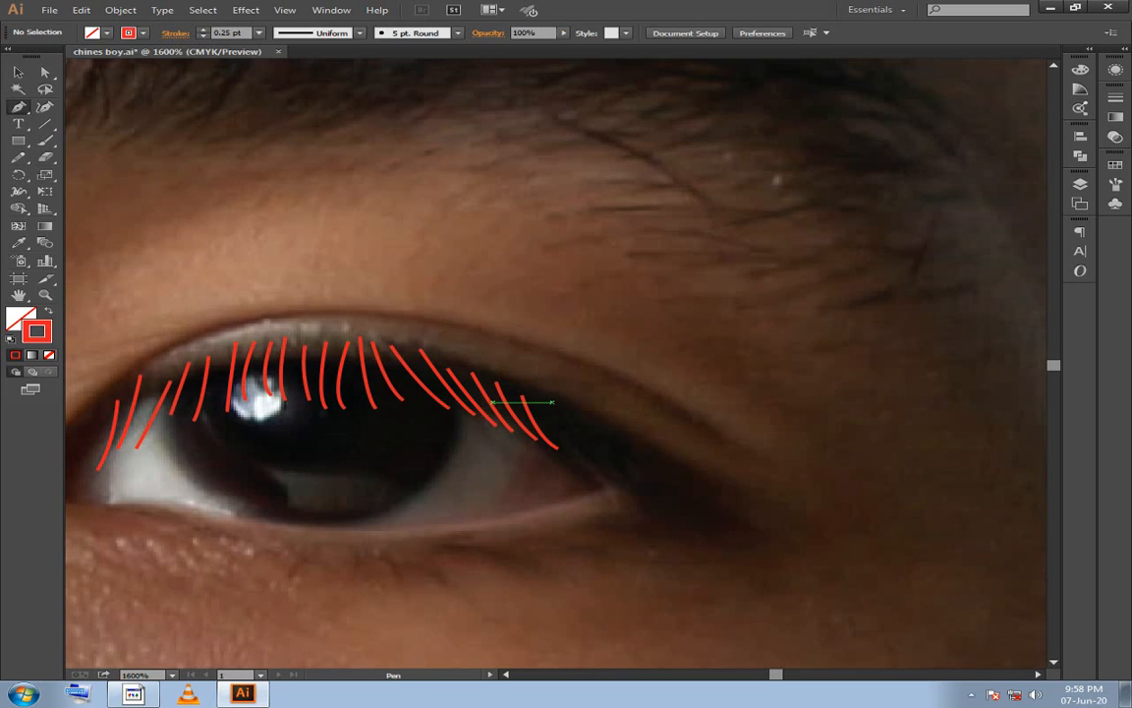
# Continue the upper lash row with three curved strokes running down to the outer corner of the eye.
pyautogui.moveTo(540, 403); pyautogui.dragTo(734, 536)
pyautogui.keyDown('ctrl'); pyautogui.click(601, 472); pyautogui.keyUp('ctrl')
pyautogui.click(569, 415)
pyautogui.keyDown('ctrl'); pyautogui.click(617, 476); pyautogui.keyUp('ctrl')
pyautogui.click(599, 432)
pyautogui.keyDown('ctrl'); pyautogui.click(651, 498); pyautogui.keyUp('ctrl')
# Finish the upper lash row with three short curved strokes in the dark shadow beyond the outer corner.
pyautogui.click(630, 449)
pyautogui.keyDown('ctrl'); pyautogui.click(676, 511); pyautogui.keyUp('ctrl')
pyautogui.click(647, 461)
pyautogui.keyDown('ctrl'); pyautogui.click(691, 517); pyautogui.keyUp('ctrl')
pyautogui.keyDown('ctrl'); pyautogui.click(733, 536); pyautogui.keyUp('ctrl')
pyautogui.press('space')
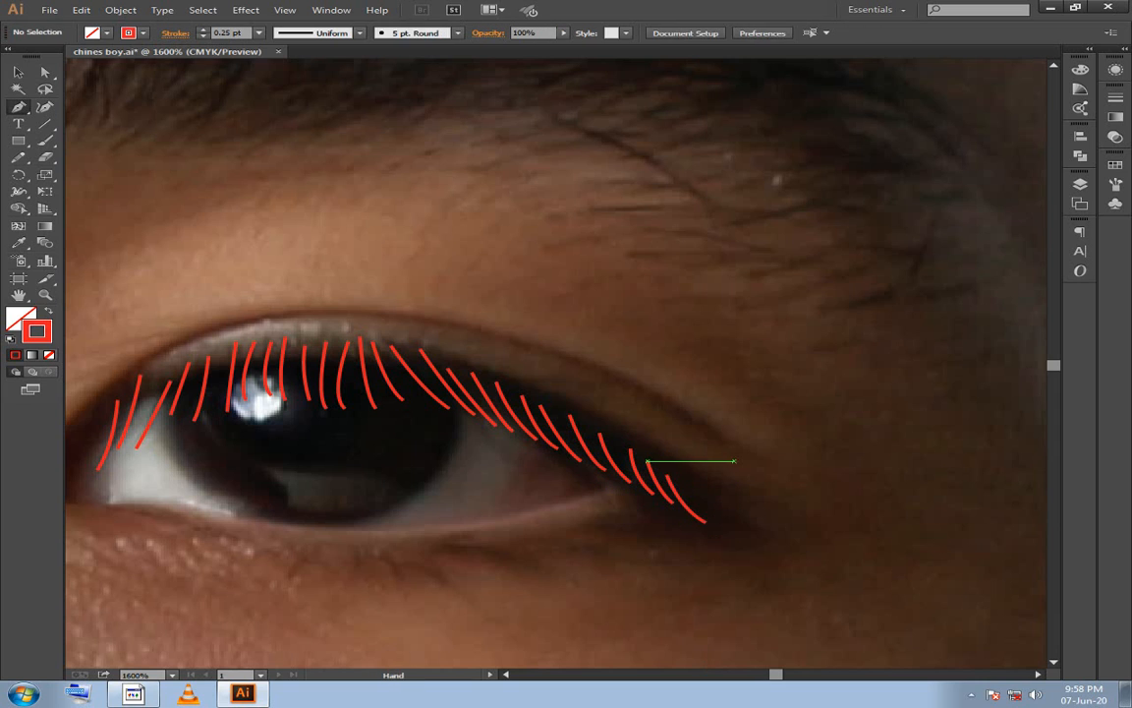
# Draw three short lower lashes curving down toward the nose, below the lid under the inner side of the iris.
pyautogui.moveTo(367, 541); pyautogui.dragTo(415, 485)
pyautogui.click(357, 484)
pyautogui.moveTo(332, 527); pyautogui.dragTo(343, 551)
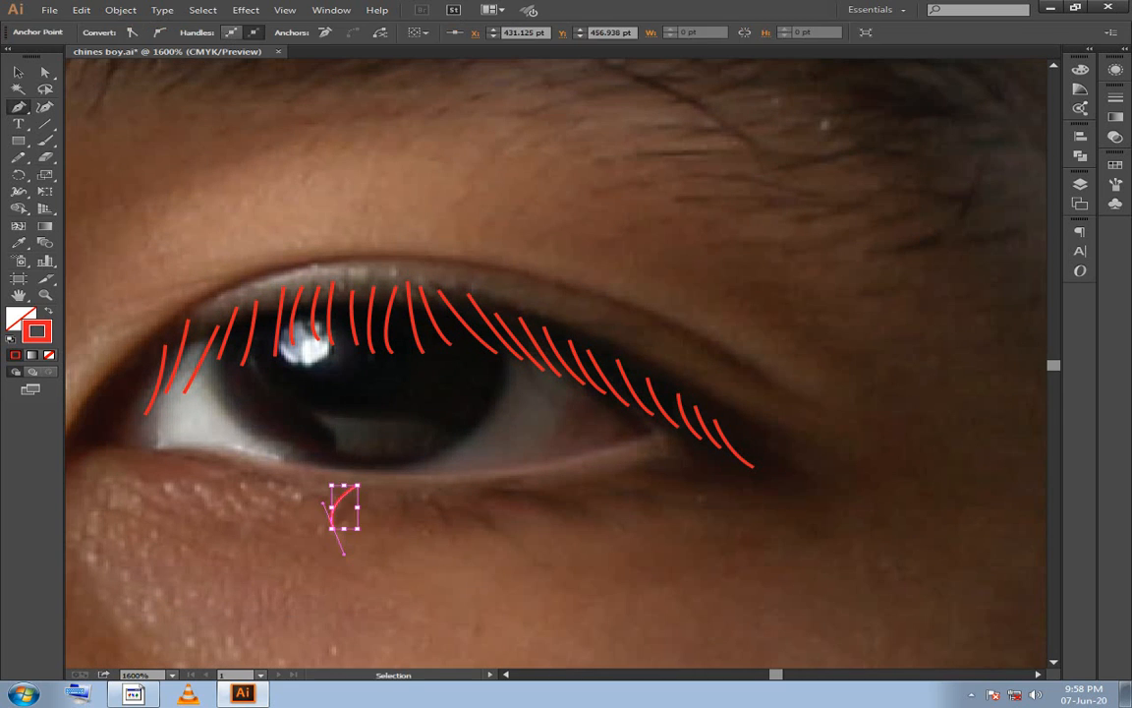
pyautogui.keyDown('ctrl'); pyautogui.click(343, 551); pyautogui.keyUp('ctrl')
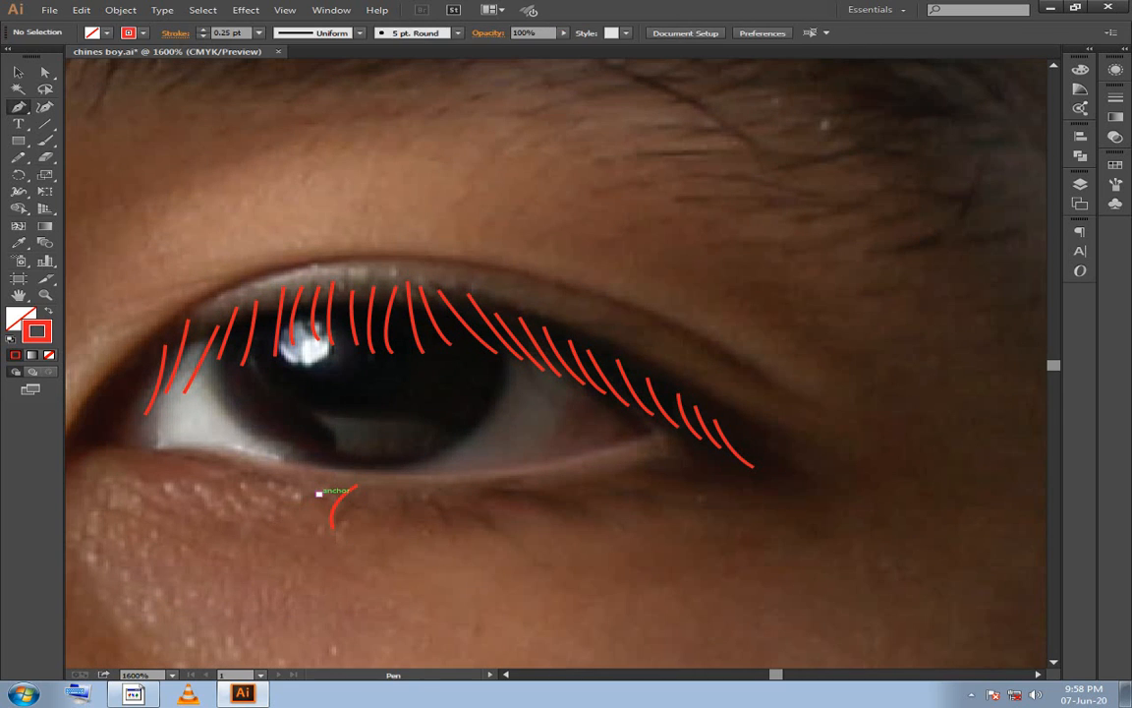
pyautogui.moveTo(313, 506); pyautogui.dragTo(307, 521)
pyautogui.keyDown('ctrl'); pyautogui.click(300, 511); pyautogui.keyUp('ctrl')
pyautogui.click(290, 473)
pyautogui.click(240, 473)
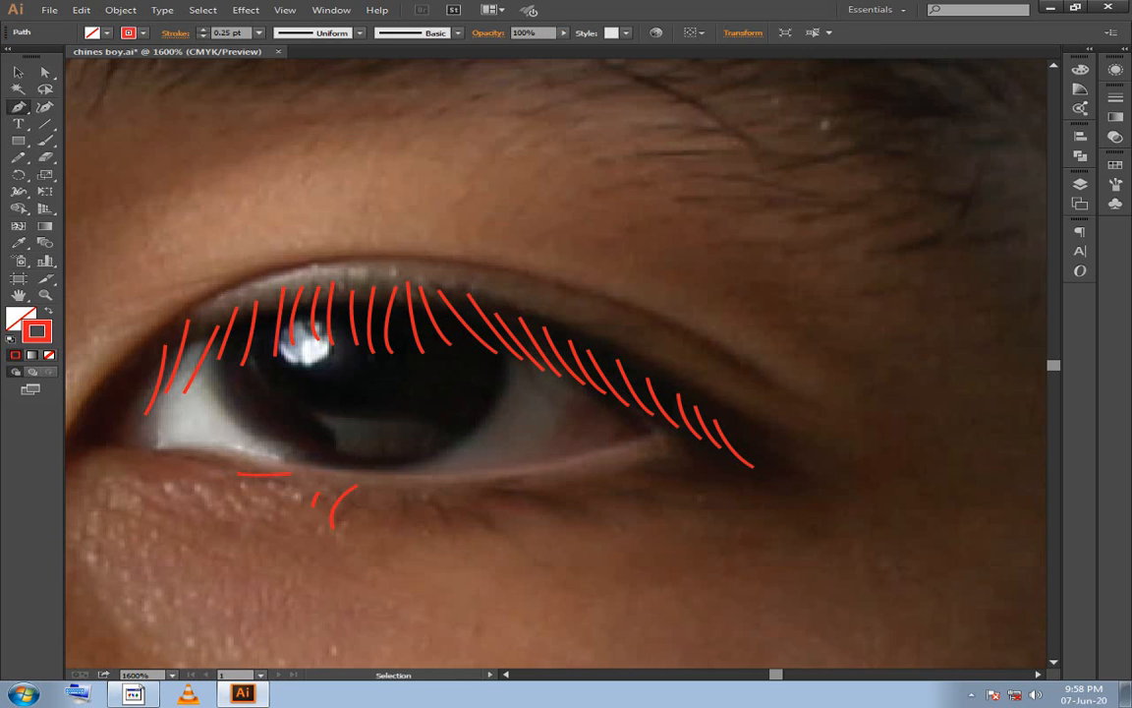
pyautogui.hotkey('ctrl', 'z')
pyautogui.moveTo(276, 491); pyautogui.dragTo(271, 500)
pyautogui.keyDown('ctrl'); pyautogui.click(295, 500); pyautogui.keyUp('ctrl')
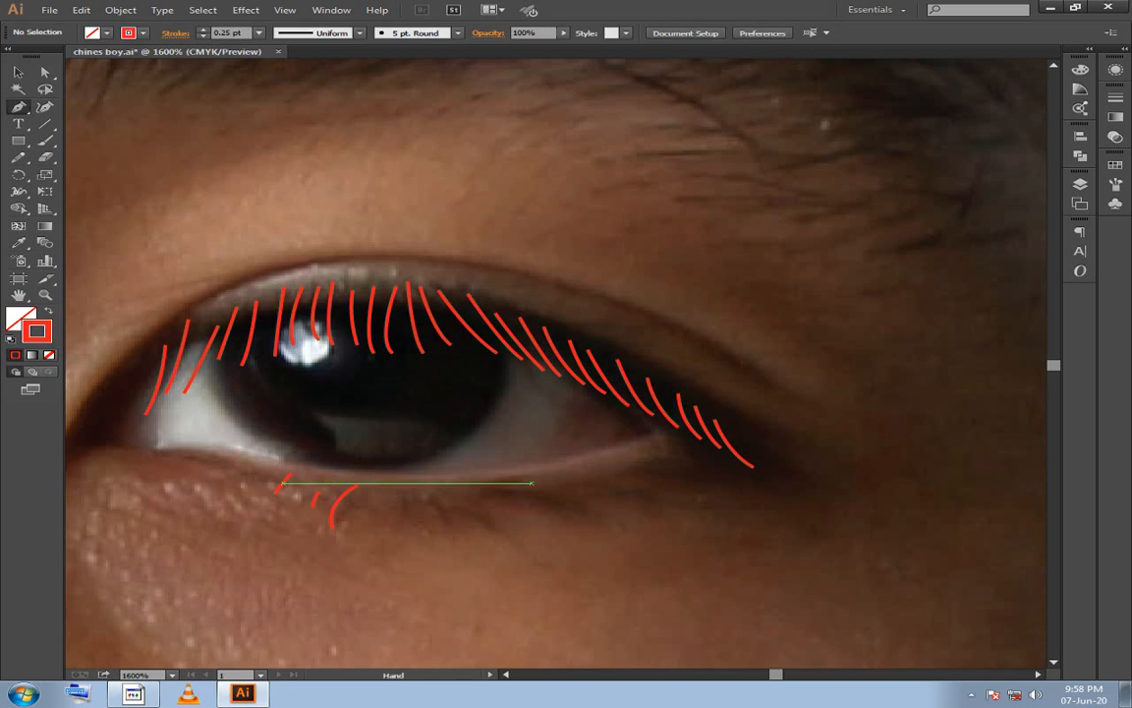
# Draw two short lower lashes under the middle of the iris, one slanting inward and one slanting outward.
pyautogui.moveTo(531, 483); pyautogui.dragTo(521, 455)
pyautogui.click(399, 466)
pyautogui.moveTo(385, 491); pyautogui.dragTo(368, 509)
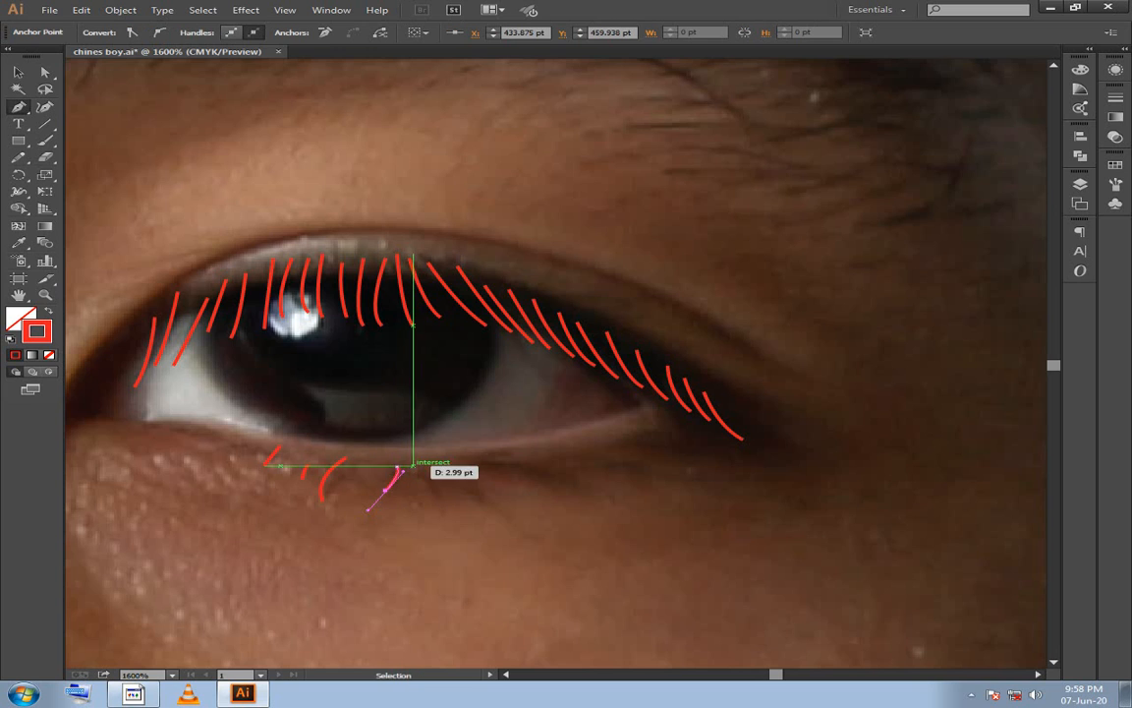
pyautogui.keyDown('ctrl'); pyautogui.click(424, 476); pyautogui.keyUp('ctrl')
pyautogui.click(408, 466)
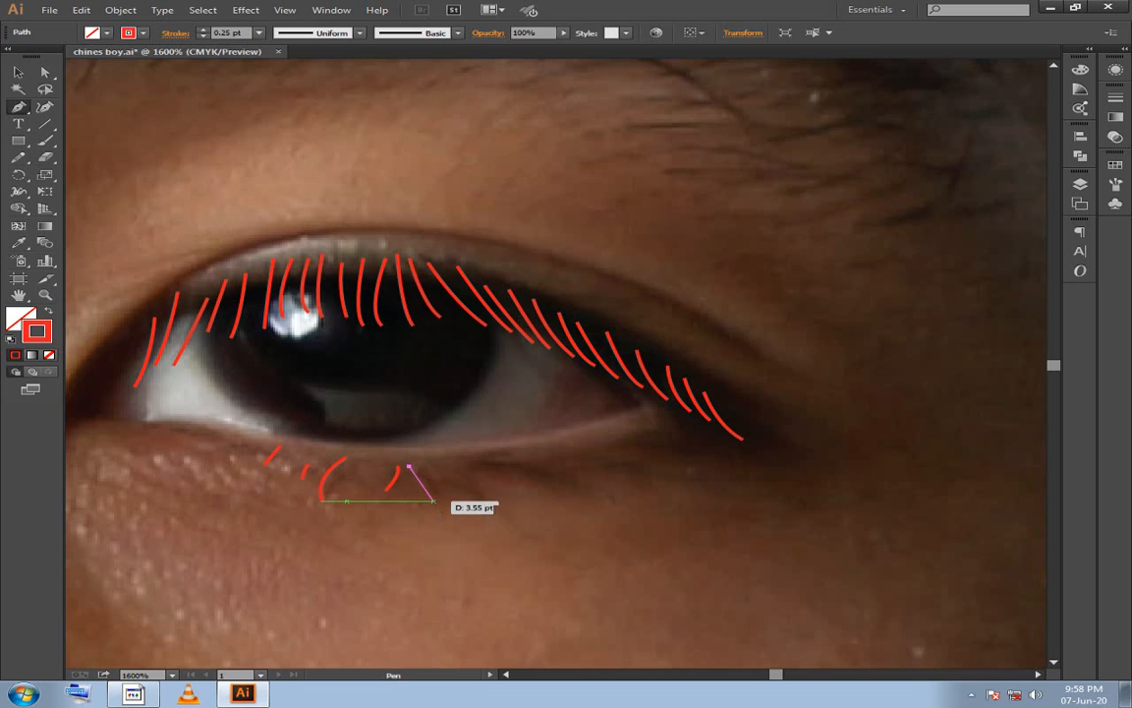
pyautogui.moveTo(433, 500); pyautogui.dragTo(425, 481)
pyautogui.keyDown('ctrl'); pyautogui.click(422, 477); pyautogui.keyUp('ctrl')
# Draw two lower lashes that meet in a Y shape beneath the outer edge of the iris.
pyautogui.click(435, 473)
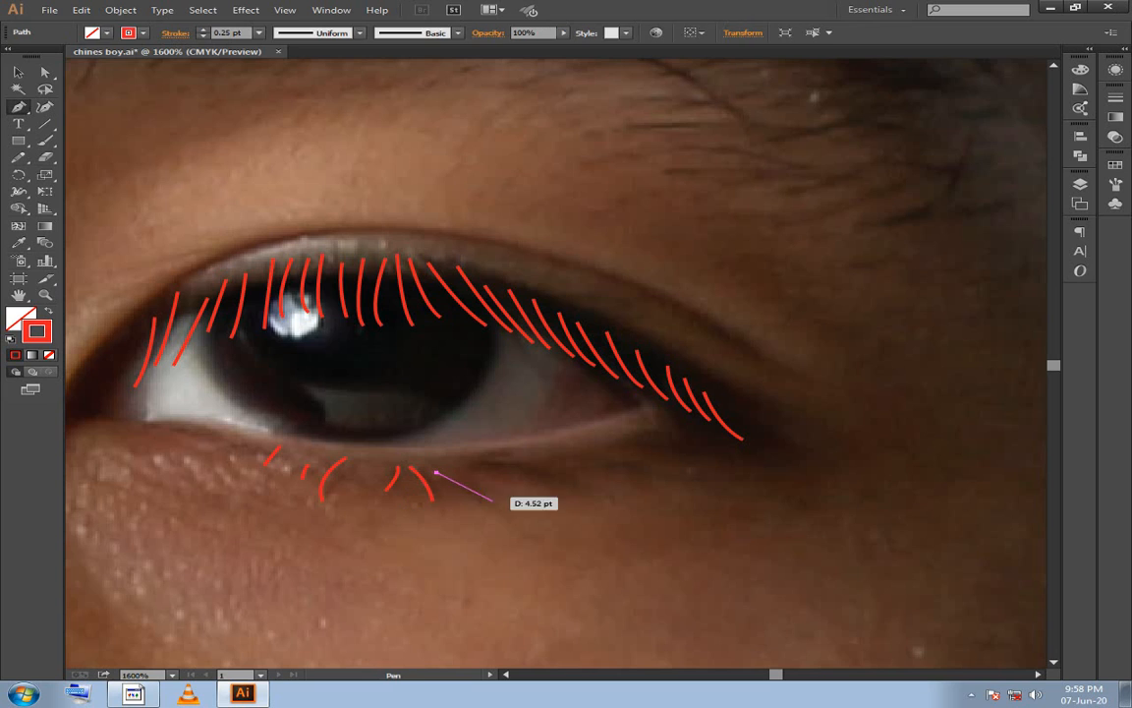
pyautogui.moveTo(482, 503)
pyautogui.mouseDown()
pyautogui.moveTo(473, 484)
pyautogui.moveTo(495, 520)
pyautogui.mouseUp()
pyautogui.keyDown('ctrl'); pyautogui.click(476, 487); pyautogui.keyUp('ctrl')
pyautogui.click(470, 472)
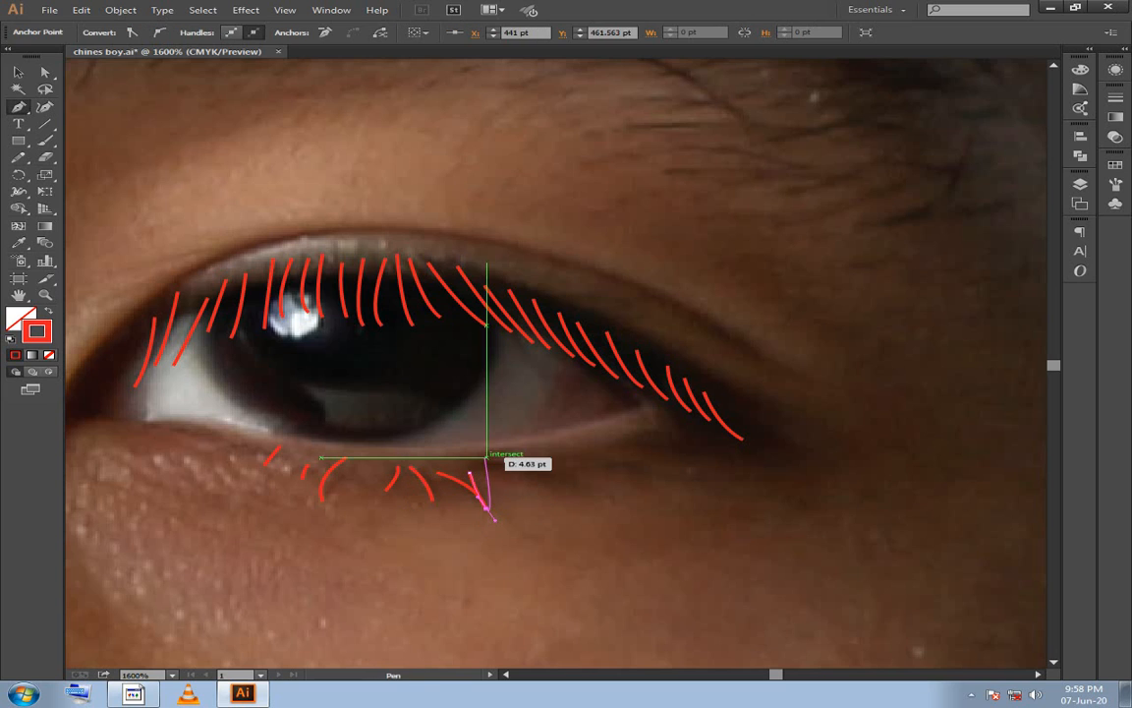
pyautogui.hotkey('ctrl', 'z')
pyautogui.hotkey('ctrl', 'shift', 'z')
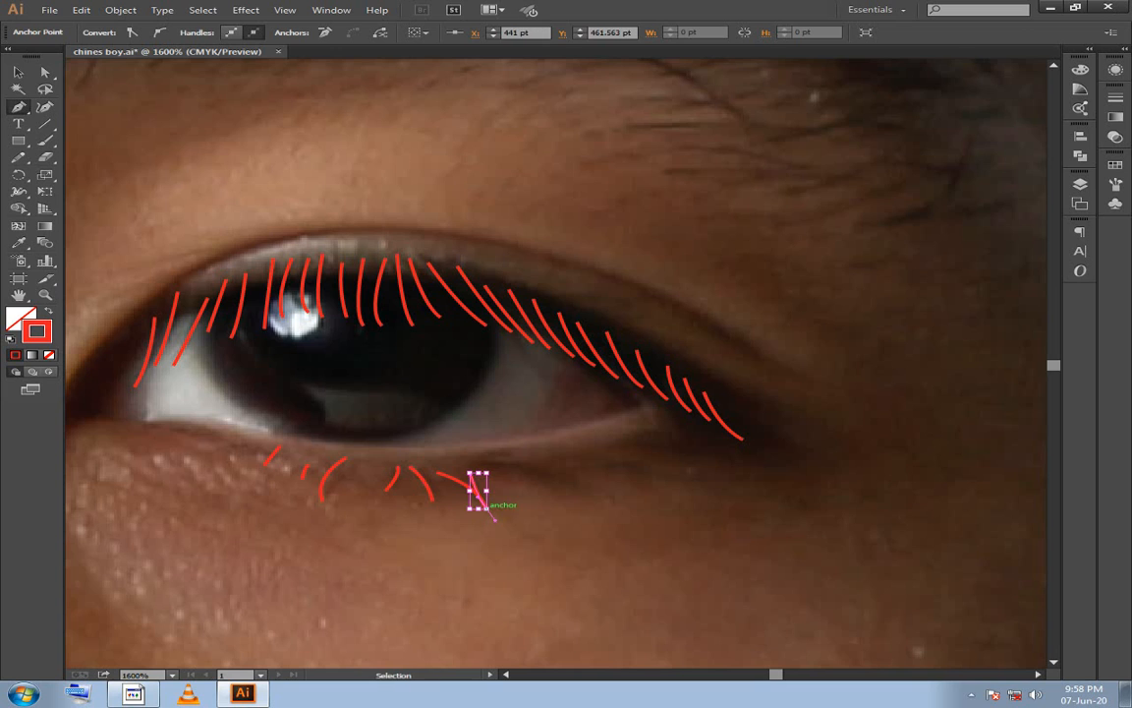
pyautogui.keyDown('ctrl'); pyautogui.click(483, 464); pyautogui.keyUp('ctrl')
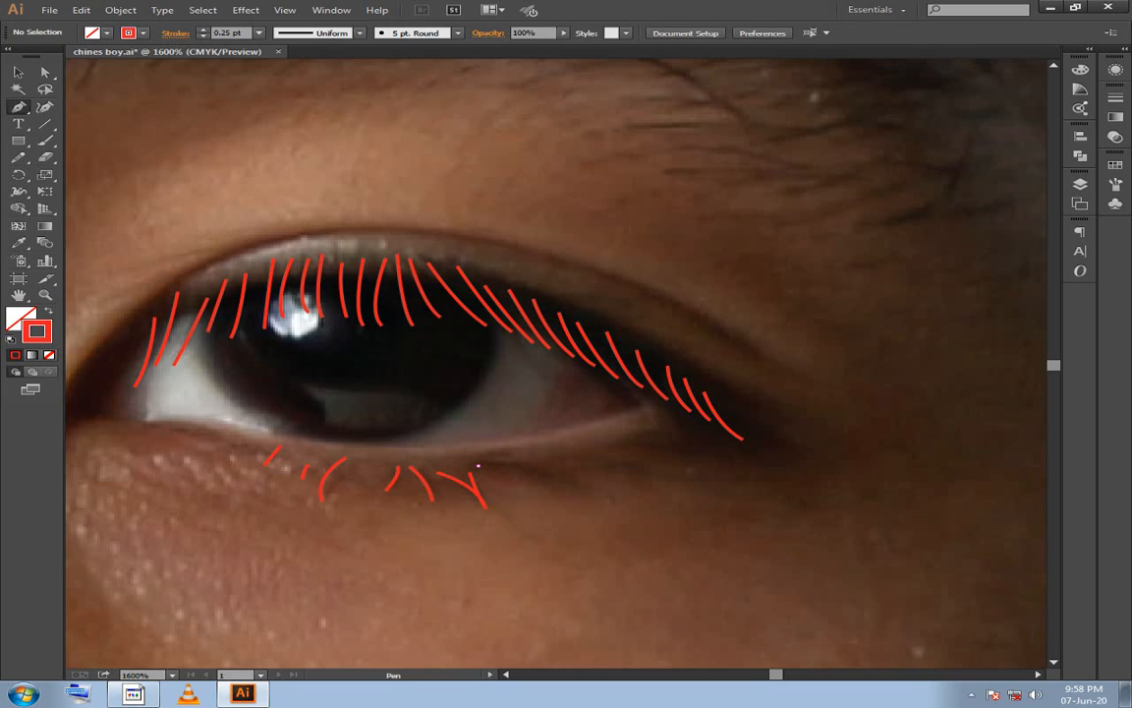
# Draw three curved lower lashes bending outward beneath the outer white of the eye.
pyautogui.click(477, 465)
pyautogui.moveTo(545, 490)
pyautogui.mouseDown()
pyautogui.moveTo(561, 521)
pyautogui.moveTo(562, 506)
pyautogui.mouseUp()
pyautogui.keyDown('ctrl'); pyautogui.click(513, 459); pyautogui.keyUp('ctrl')
pyautogui.click(495, 455)
pyautogui.keyDown('ctrl'); pyautogui.click(535, 462); pyautogui.keyUp('ctrl')
pyautogui.click(538, 455)
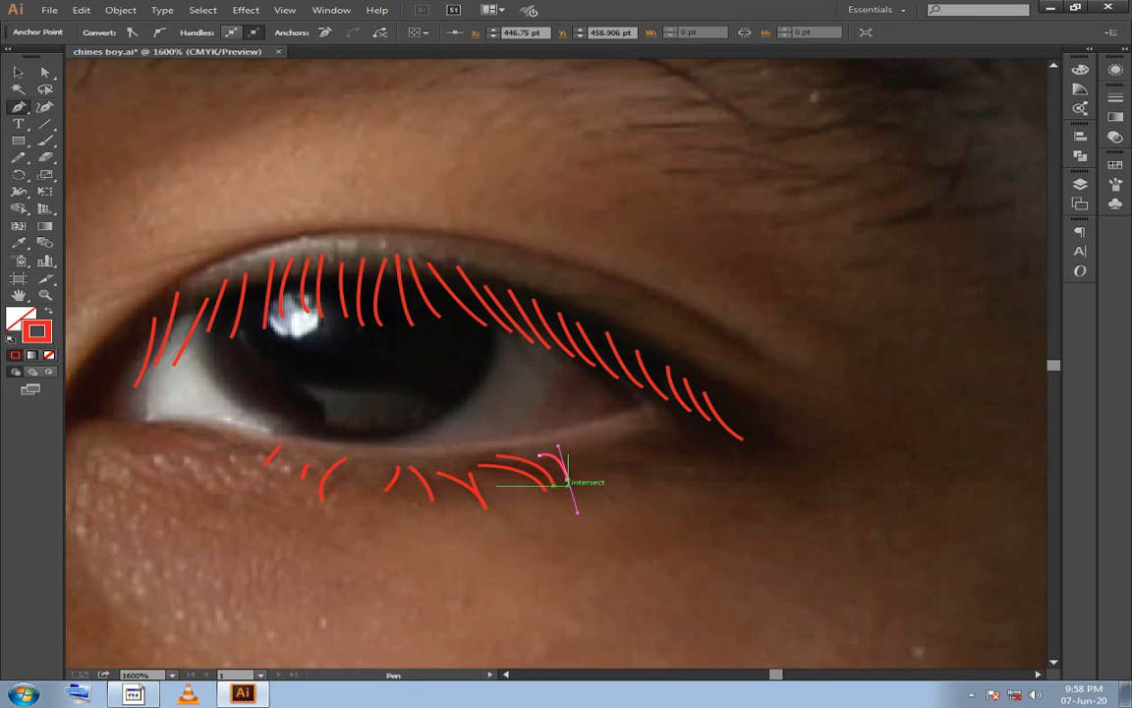
pyautogui.moveTo(574, 484); pyautogui.dragTo(577, 503)
pyautogui.click(595, 486)
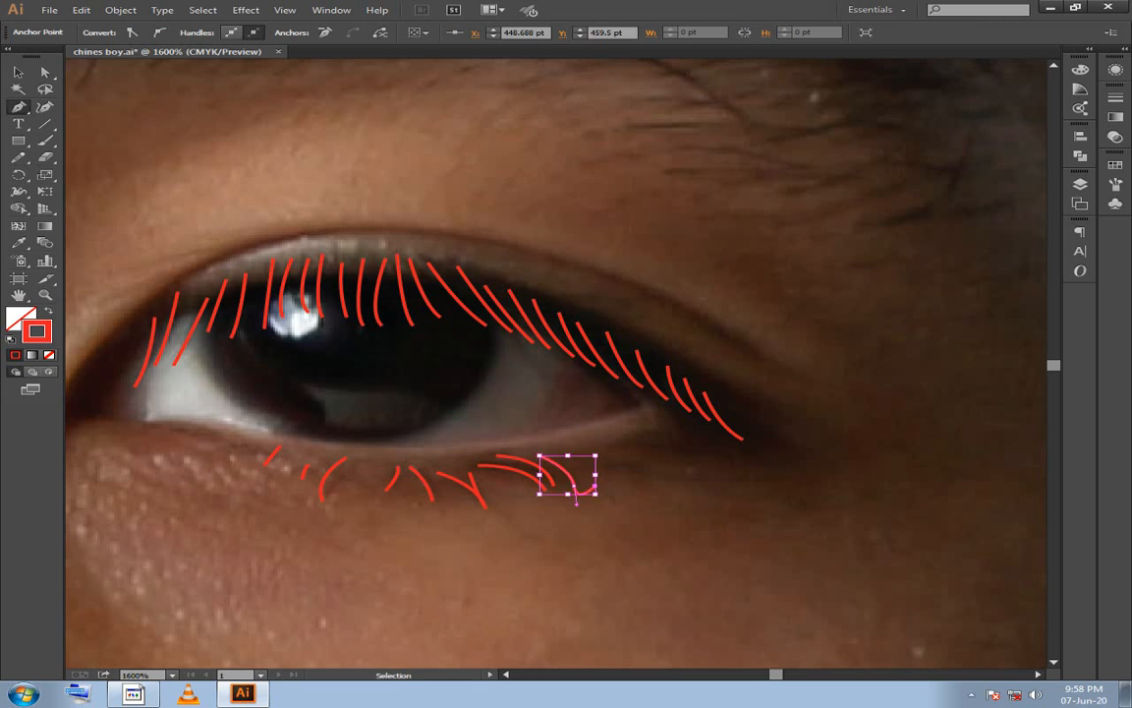
pyautogui.keyDown('ctrl'); pyautogui.click(593, 470); pyautogui.keyUp('ctrl')
pyautogui.click(586, 458)
pyautogui.hotkey('ctrl', 'z')
pyautogui.hotkey('ctrl', 'z')
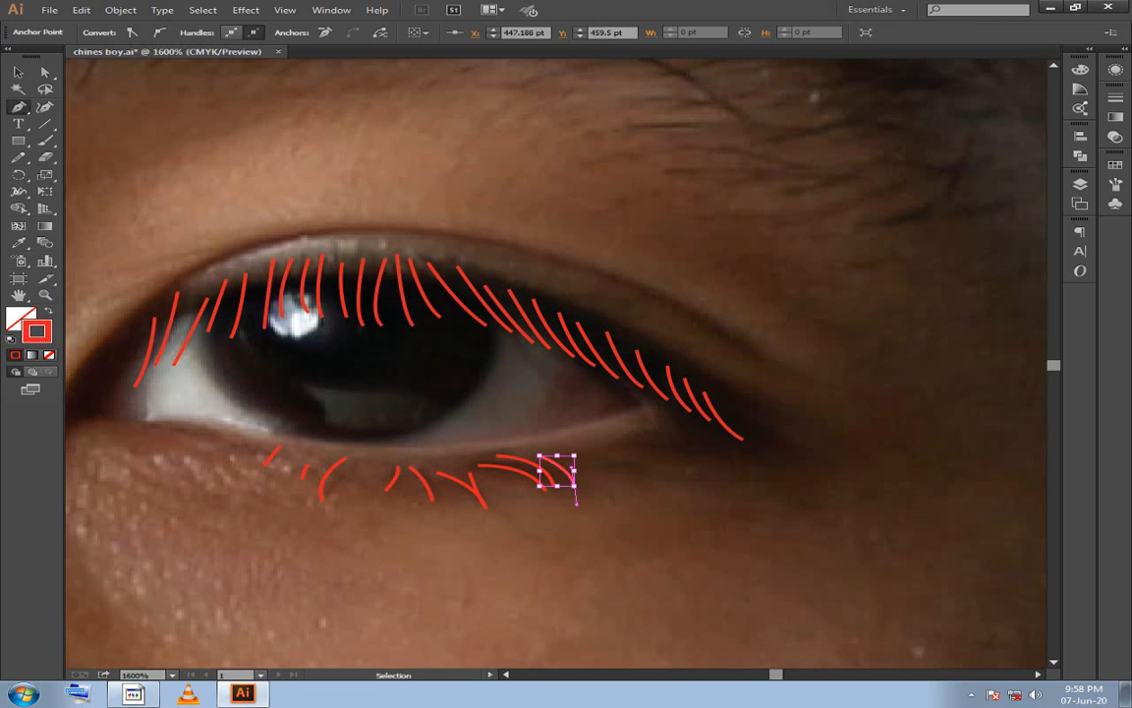
# Add a long, nearly flat lower lash and two slanted ones just below the outer corner of the eye.
pyautogui.keyDown('ctrl'); pyautogui.click(596, 473); pyautogui.keyUp('ctrl')
pyautogui.click(594, 465)
pyautogui.moveTo(660, 472)
pyautogui.mouseDown()
pyautogui.moveTo(663, 487)
pyautogui.moveTo(672, 468)
pyautogui.moveTo(693, 476)
pyautogui.mouseUp()
pyautogui.keyDown('ctrl'); pyautogui.click(658, 471); pyautogui.keyUp('ctrl')
pyautogui.keyDown('ctrl'); pyautogui.click(664, 440); pyautogui.keyUp('ctrl')
pyautogui.click(644, 440)
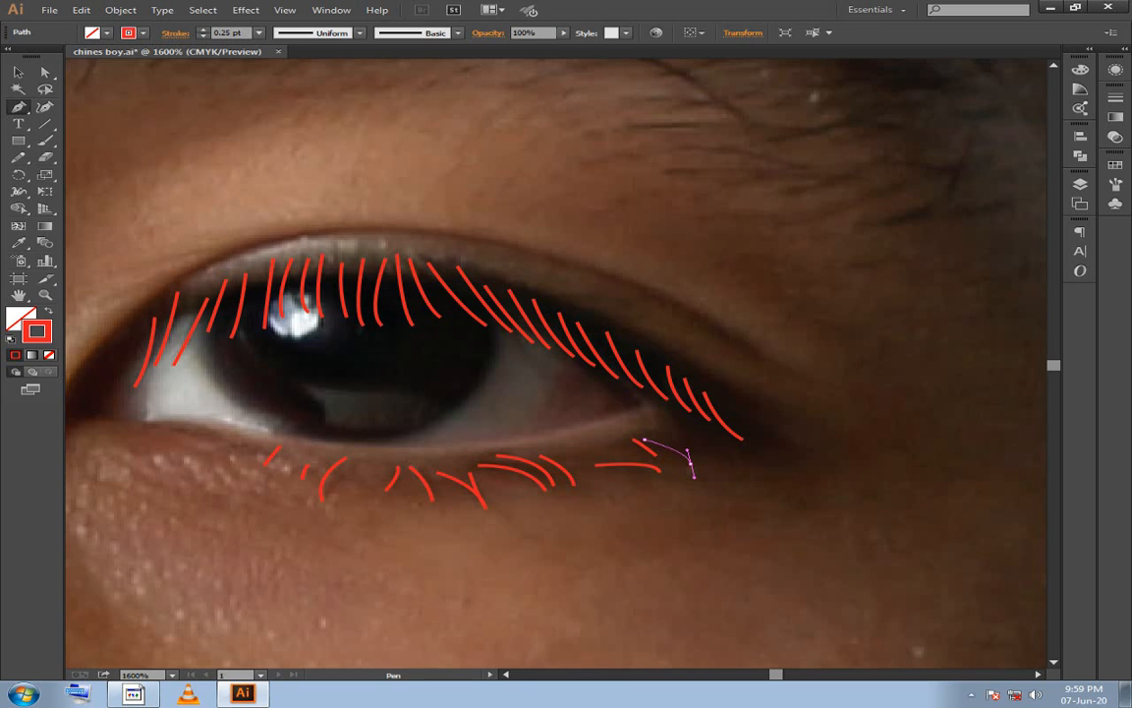
pyautogui.keyDown('ctrl'); pyautogui.click(694, 477); pyautogui.keyUp('ctrl')
# Draw the last two lower lashes beyond the outer corner, just beneath the end of the upper row.
pyautogui.click(669, 433)
pyautogui.click(718, 472)
pyautogui.keyDown('ctrl'); pyautogui.click(719, 472); pyautogui.keyUp('ctrl')
pyautogui.click(728, 442)
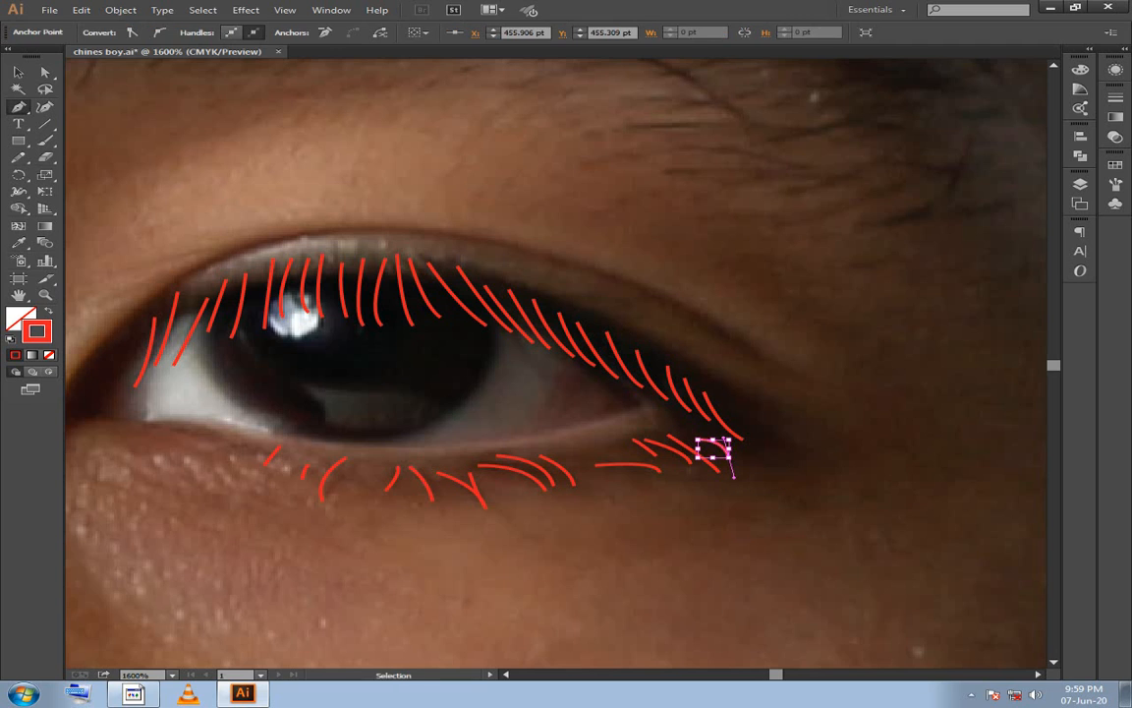
pyautogui.keyDown('ctrl'); pyautogui.click(728, 443); pyautogui.keyUp('ctrl')
# Save the document with the whole face in view.
pyautogui.hotkey('ctrl', '-')
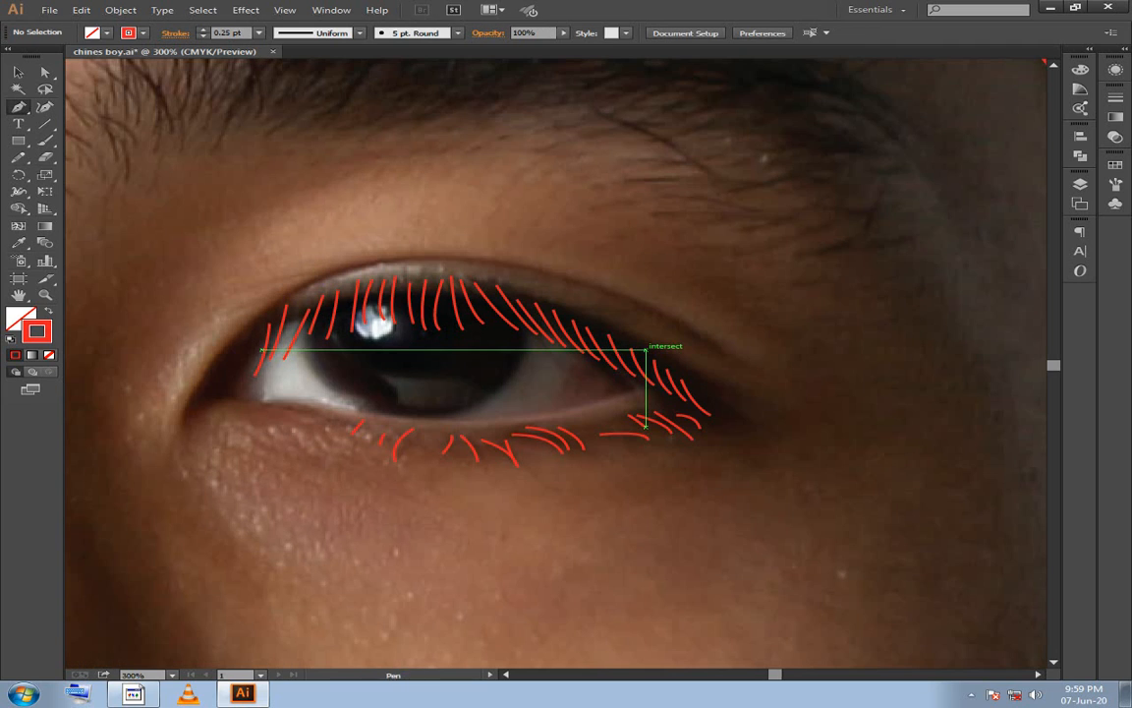
pyautogui.scroll(-3, 646, 349)
pyautogui.hotkey('ctrl', 's')
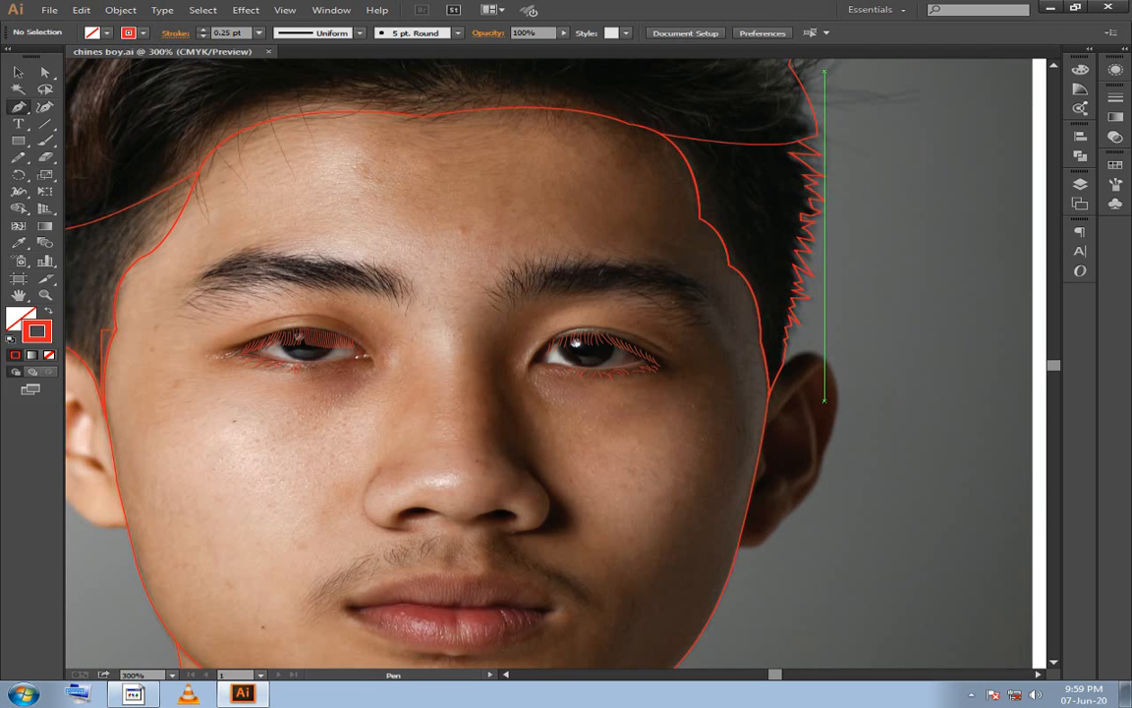
# Lock the eye broes layer and make the face detail layer visible.
pyautogui.press('v')
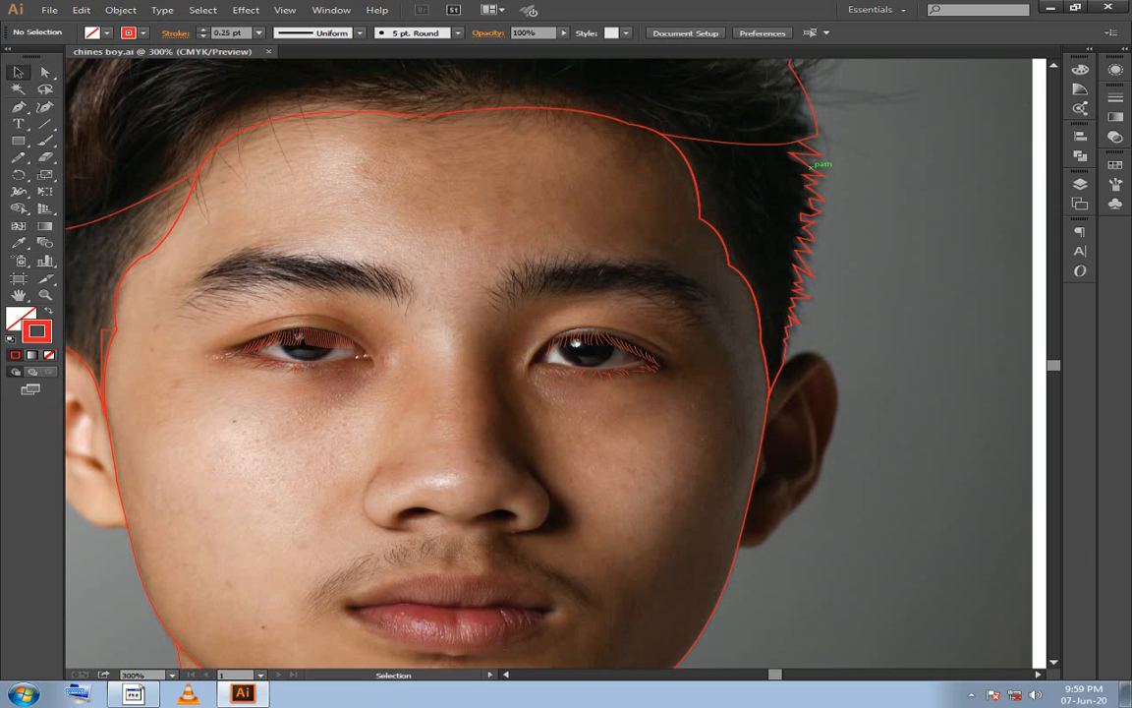
pyautogui.press('F7')
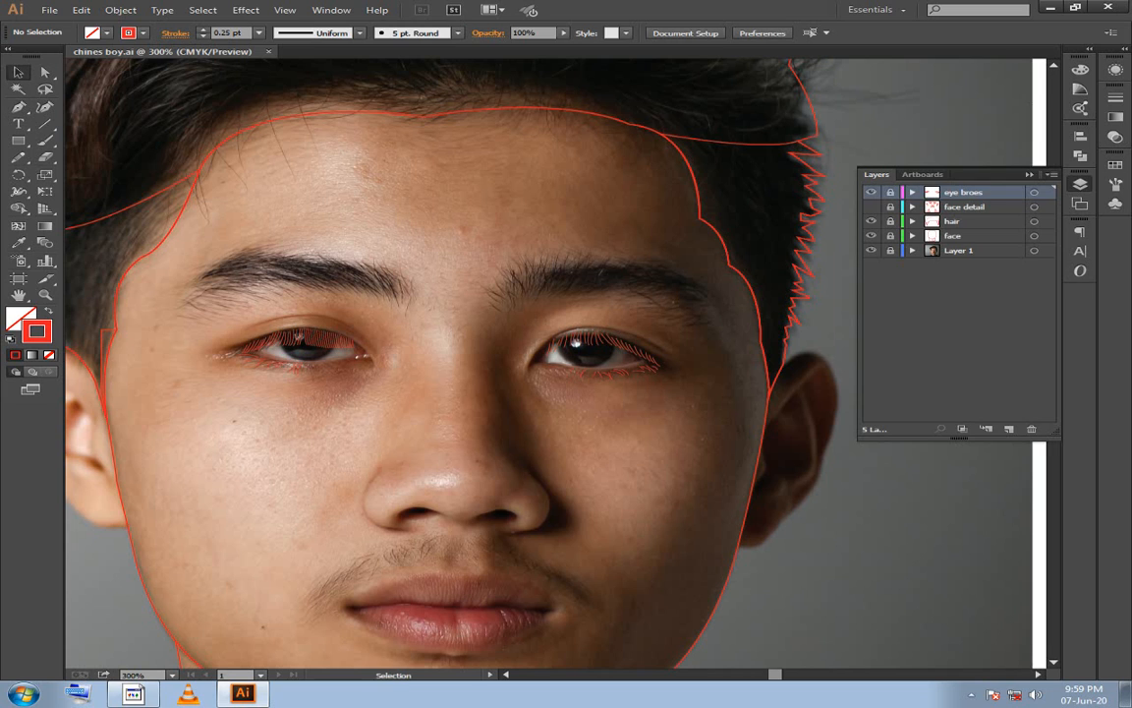
pyautogui.click(871, 207)
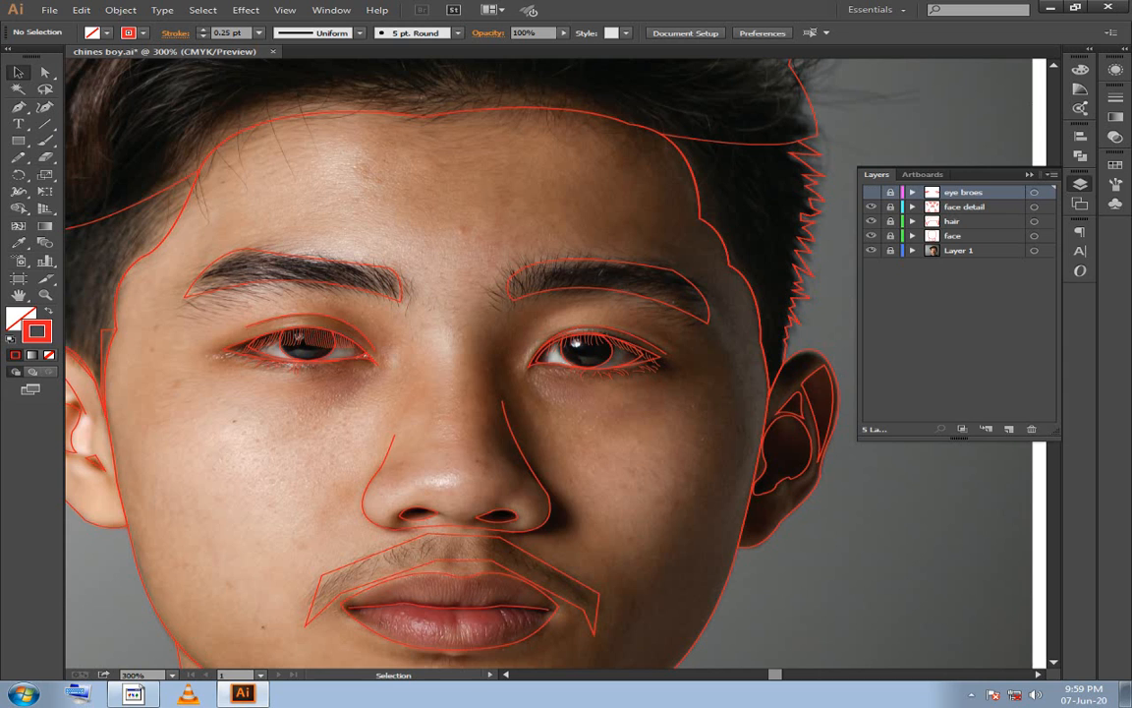
# Toggle the eye broes, face detail and hair layers to compare them, leave all visible, and unlock the face layer.
pyautogui.click(871, 206)
pyautogui.click(871, 221)
pyautogui.click(870, 221)
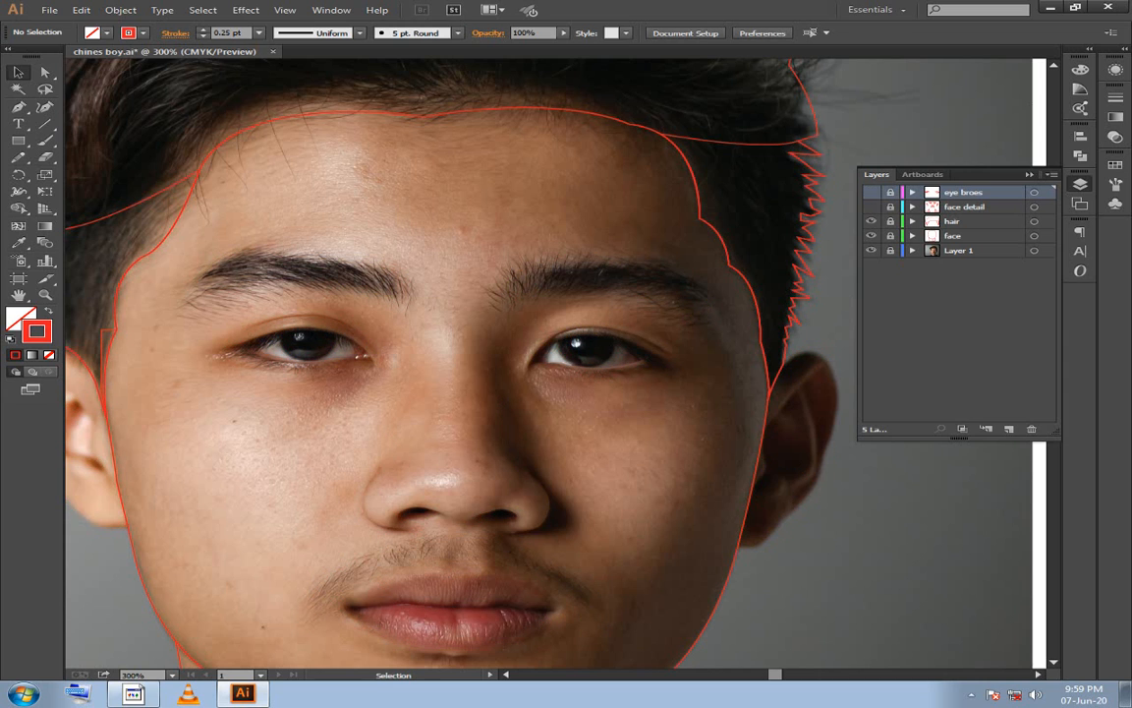
pyautogui.click(870, 206)
pyautogui.click(871, 191)
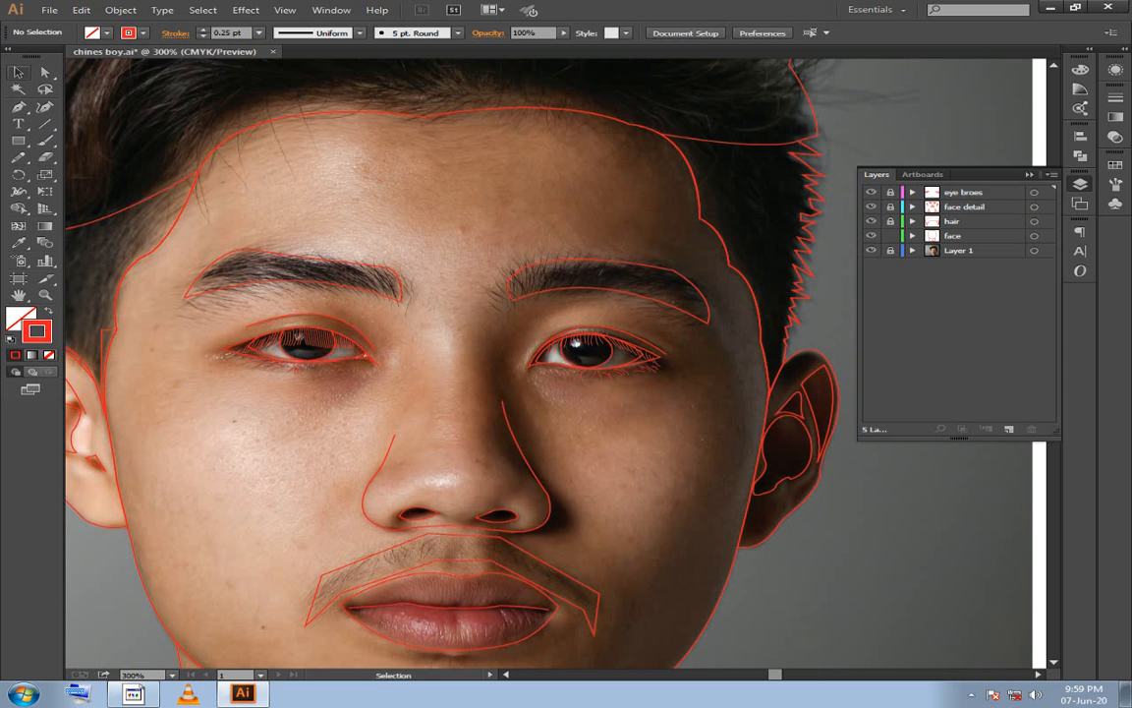
# Select the face outline and fill it with a light skin tone sampled from the cheek using the Eyedropper.
pyautogui.click(193, 209)
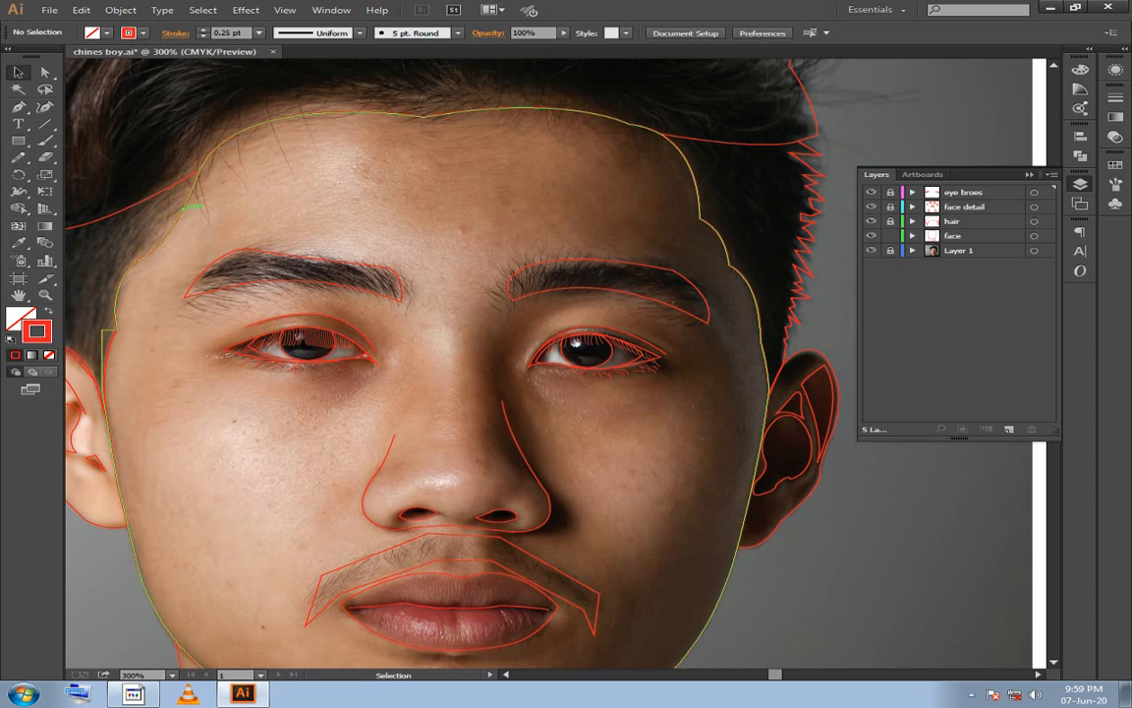
pyautogui.click(177, 187)
pyautogui.press('i')
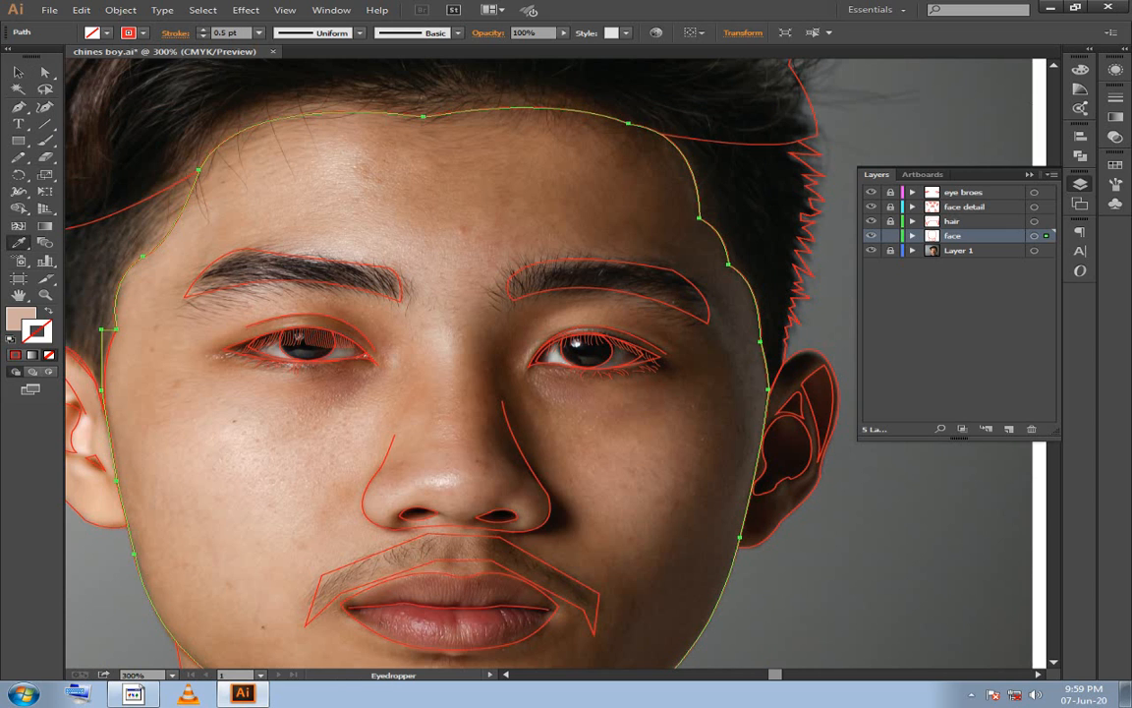
pyautogui.click(226, 433)
pyautogui.scroll(-1, 491, 344)
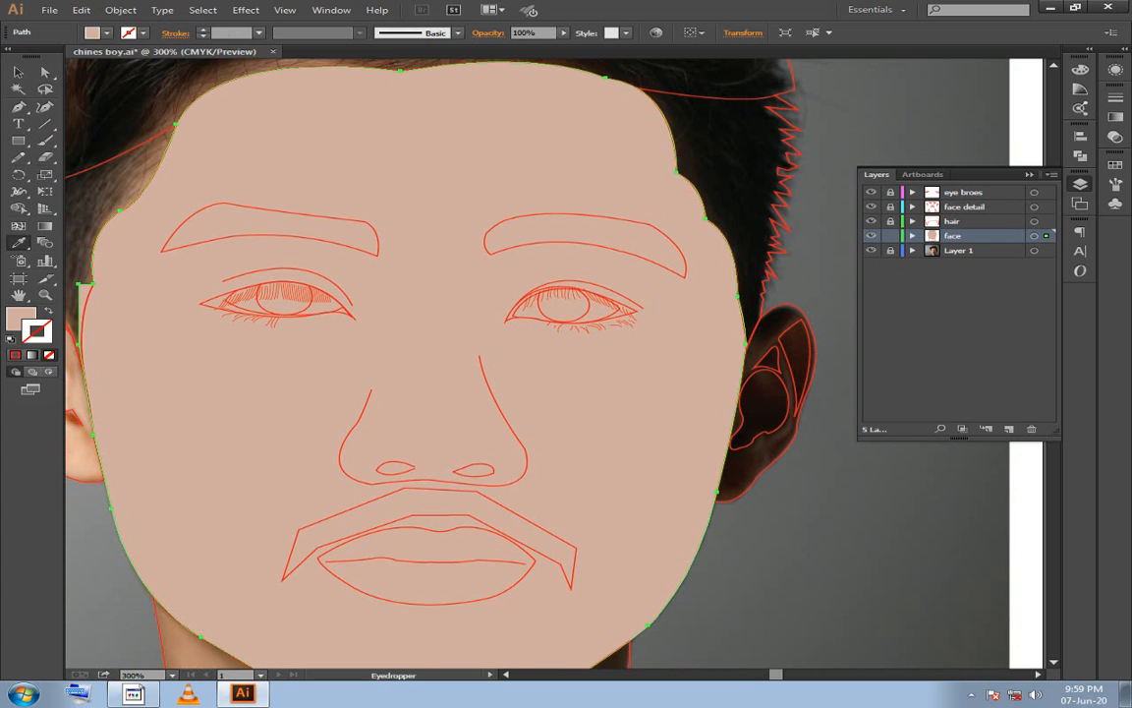
# Try a pinker fill on the face shape: C 9.52, M 39.91, Y 38.61, K 0.
pyautogui.doubleClick(21, 319)
pyautogui.moveTo(157, 424); pyautogui.dragTo(185, 407)
pyautogui.click(525, 396)
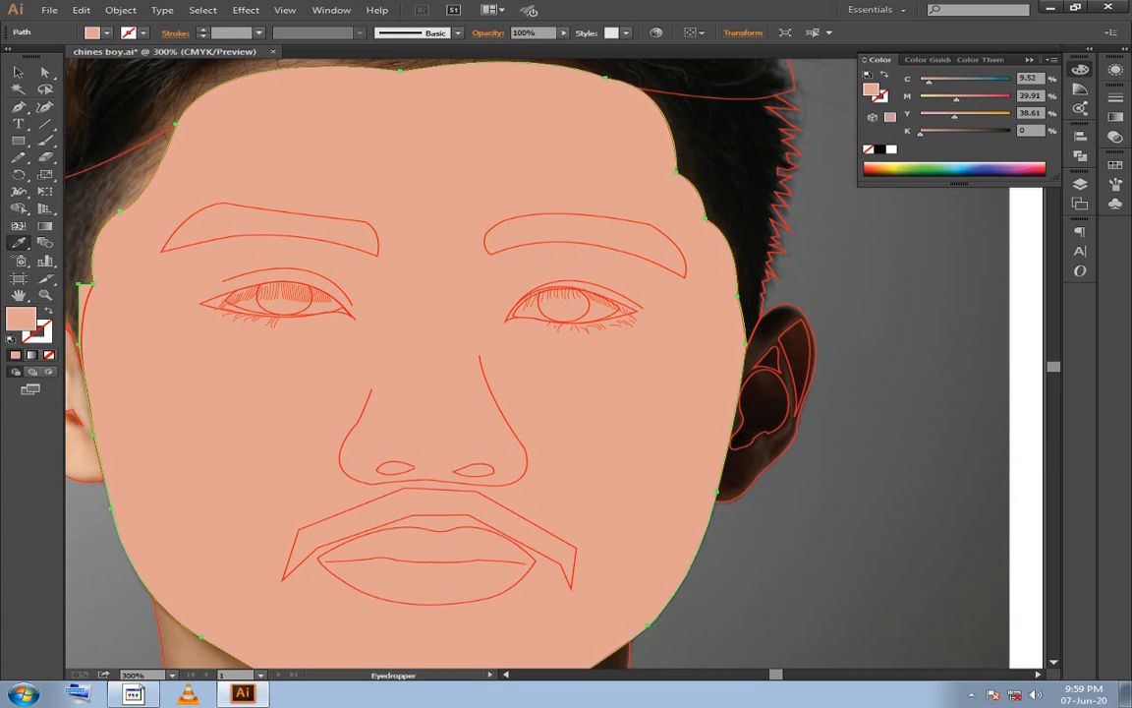
# Try a darker fill on the face shape: C 22.7, M 55.48, Y 53.1, K 2.49.
pyautogui.doubleClick(20, 319)
pyautogui.moveTo(182, 404); pyautogui.dragTo(200, 433)
pyautogui.press('Return')
pyautogui.press('v')
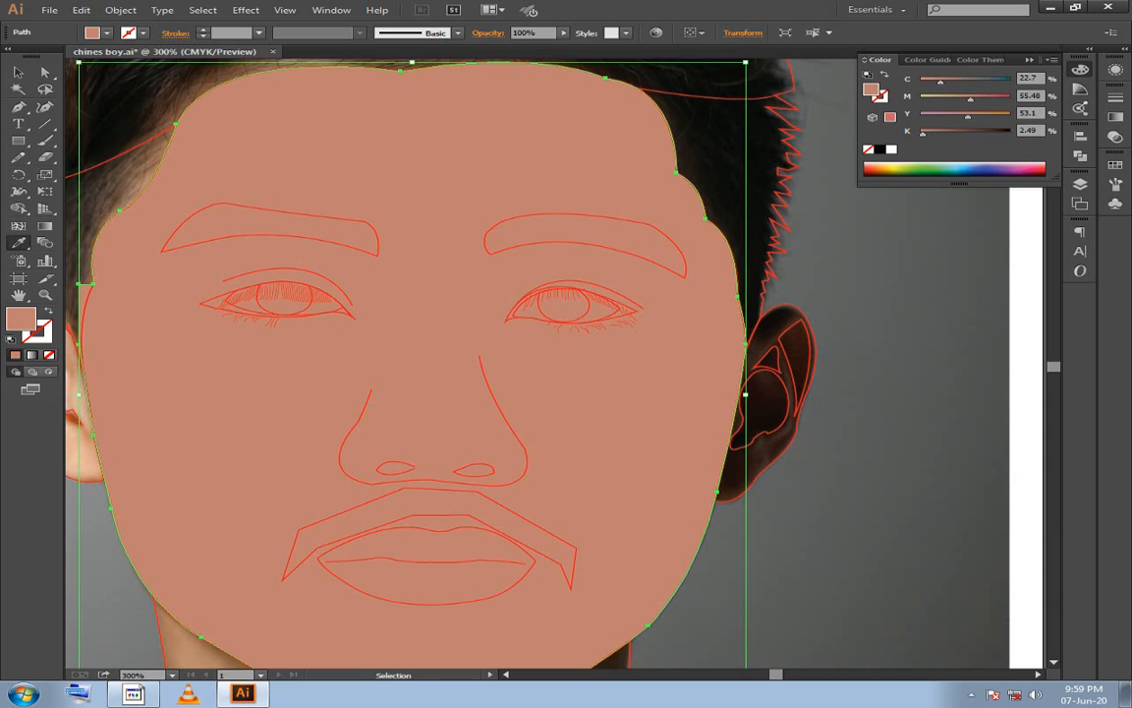
# Replace the face fill with a brown skin tone using the Eyedropper: C 32.94, M 61.96, Y 70.98, K 18.04.
pyautogui.press('i')
pyautogui.click(345, 466)
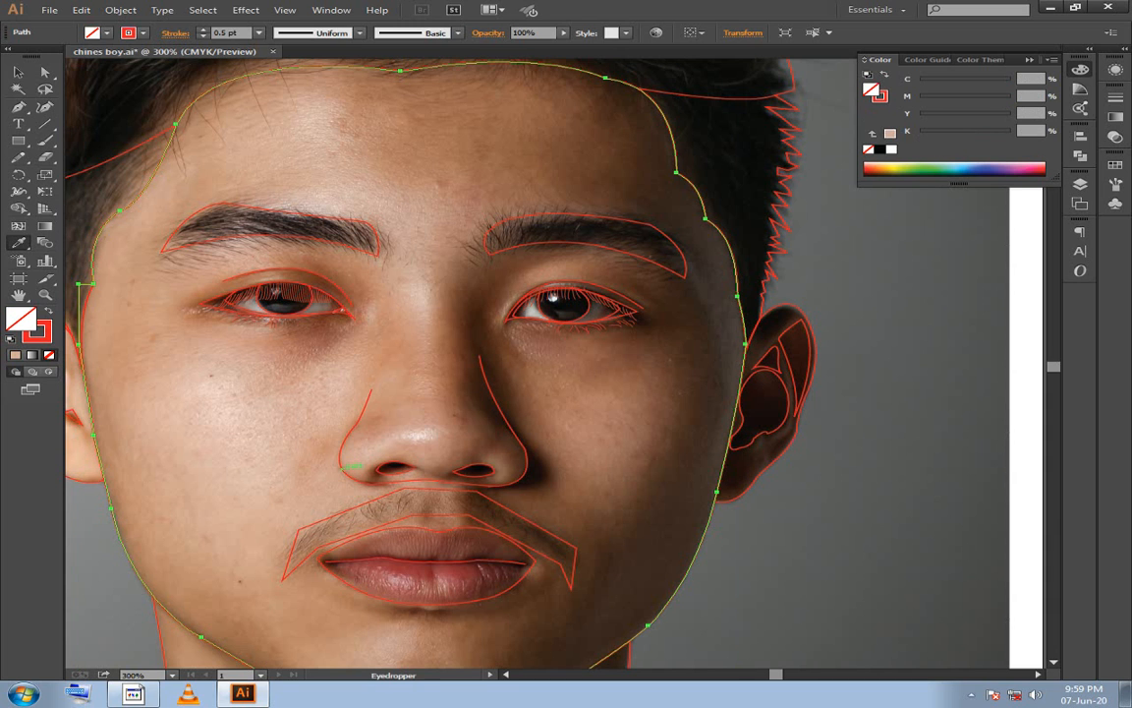
pyautogui.hotkey('ctrl', 'z')
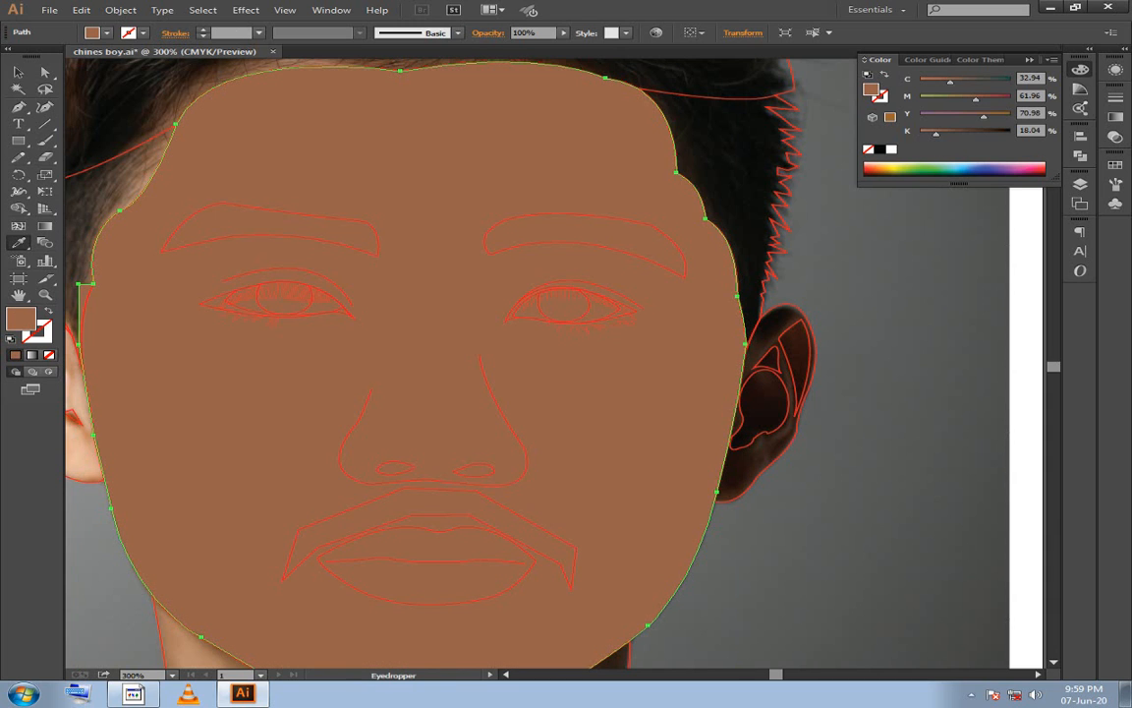
# Lighten the face shape's brown fill to C 23.71, M 54.99, Y 61.52, K 4.16.
pyautogui.press('v')
pyautogui.doubleClick(21, 319)
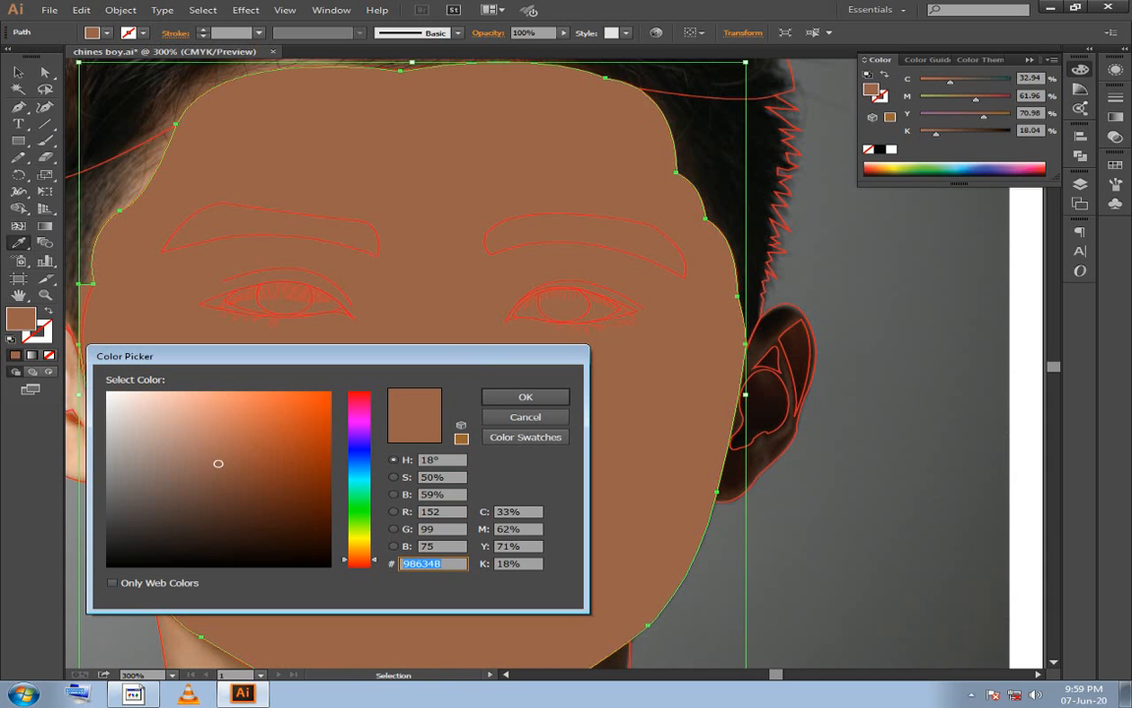
pyautogui.moveTo(219, 463); pyautogui.dragTo(211, 436)
pyautogui.press('Return')
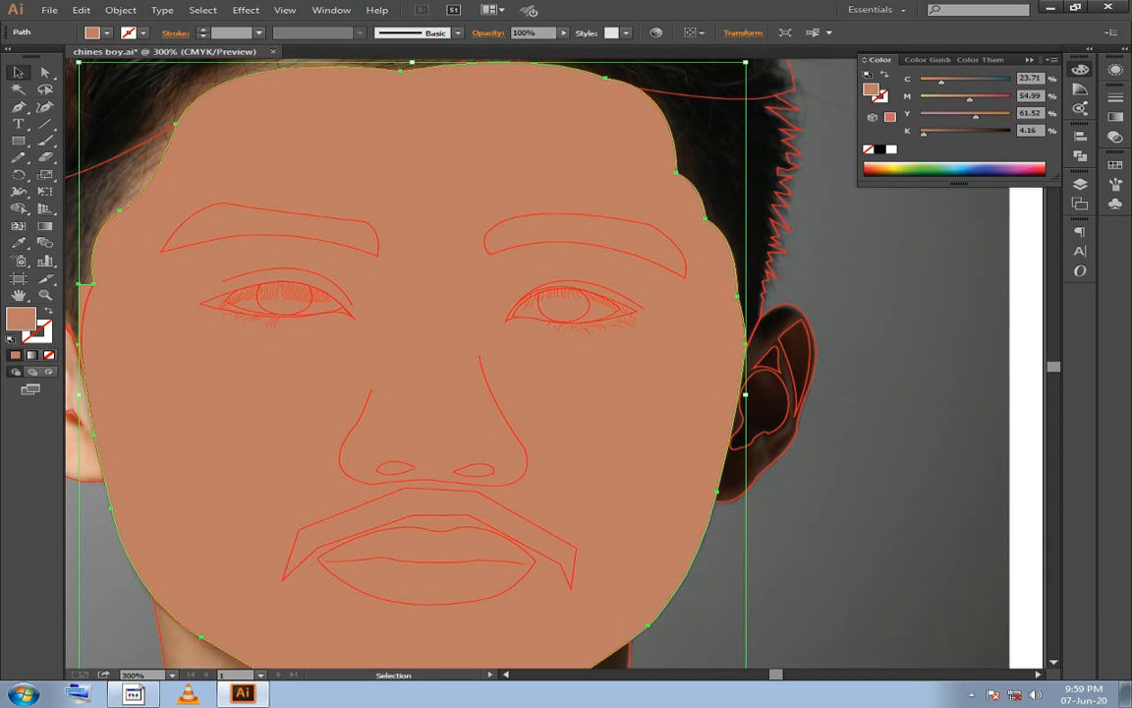
# Apply a linear gradient to the face shape and replace its black end stop with a copy of the skin tone.
pyautogui.moveTo(752, 397); pyautogui.dragTo(855, 345)
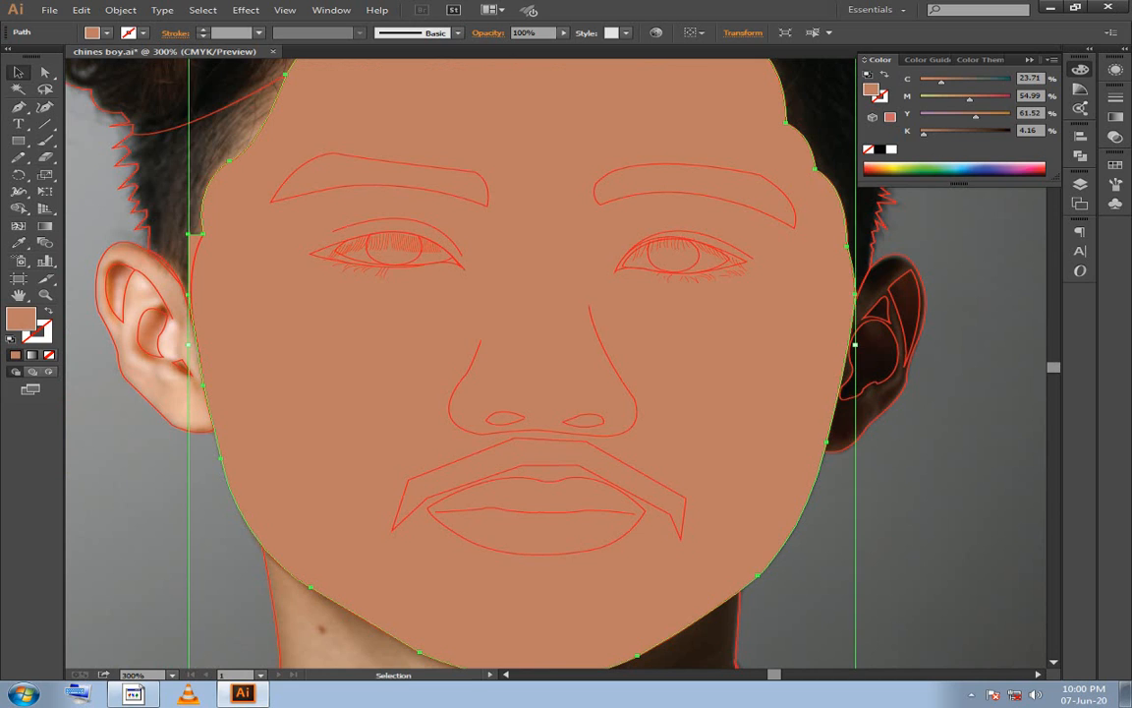
pyautogui.moveTo(855, 345); pyautogui.dragTo(768, 407)
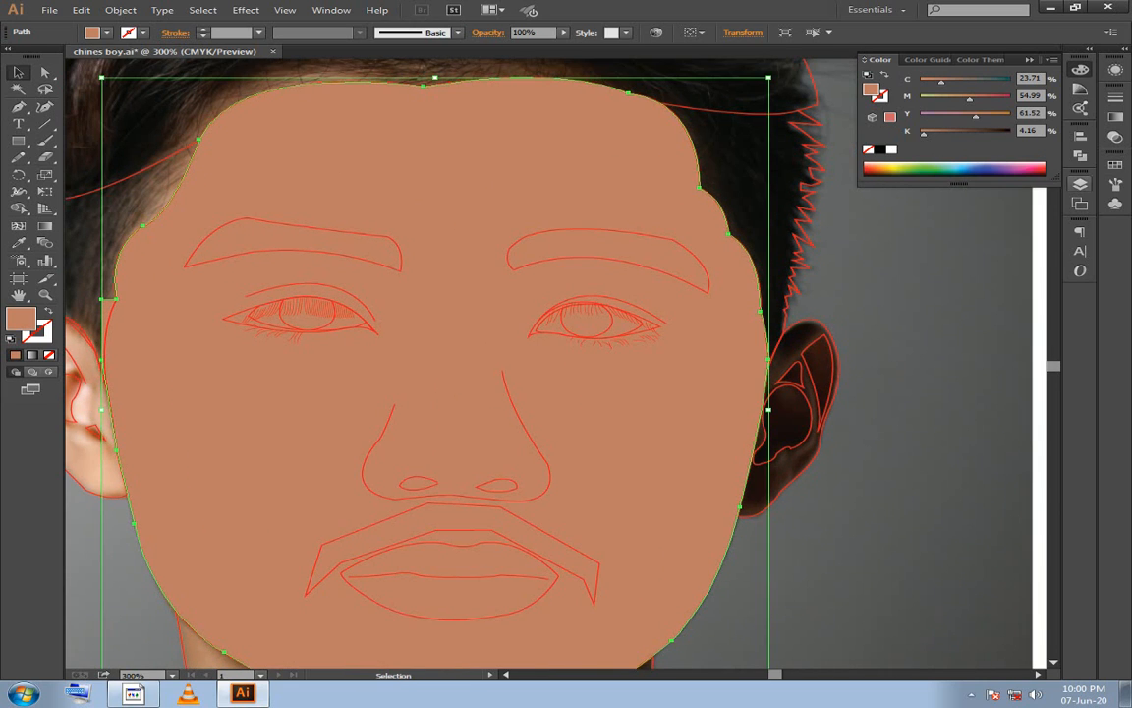
pyautogui.hotkey('ctrl', 'F9')
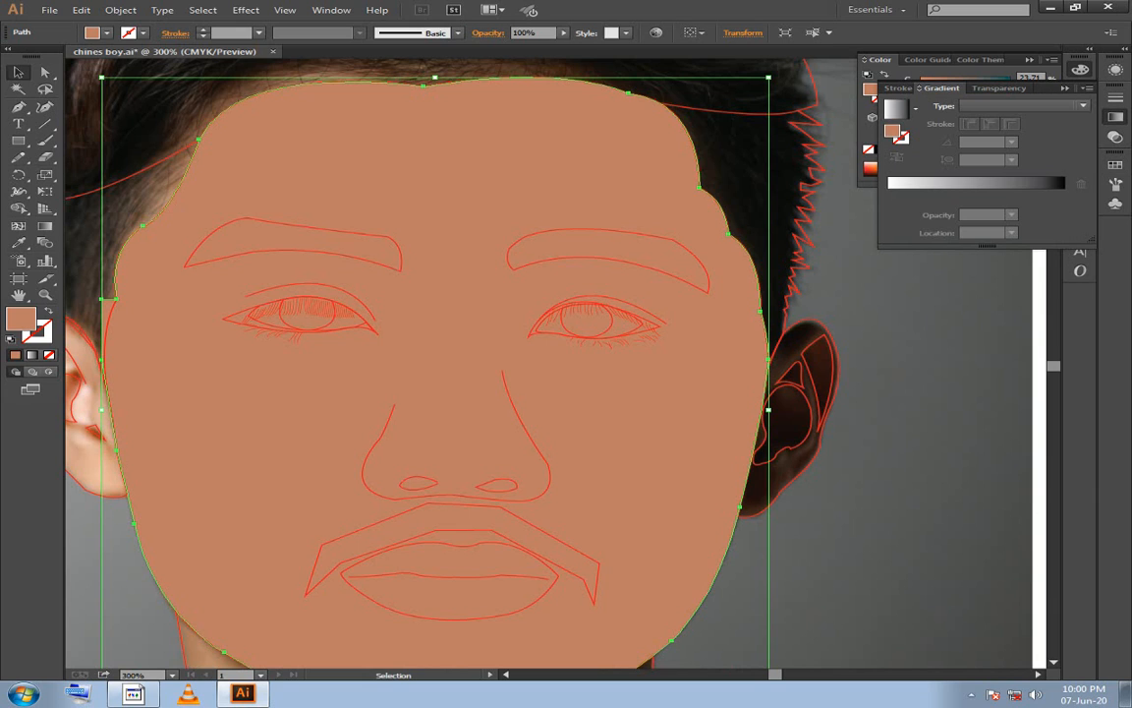
pyautogui.click(1059, 184)
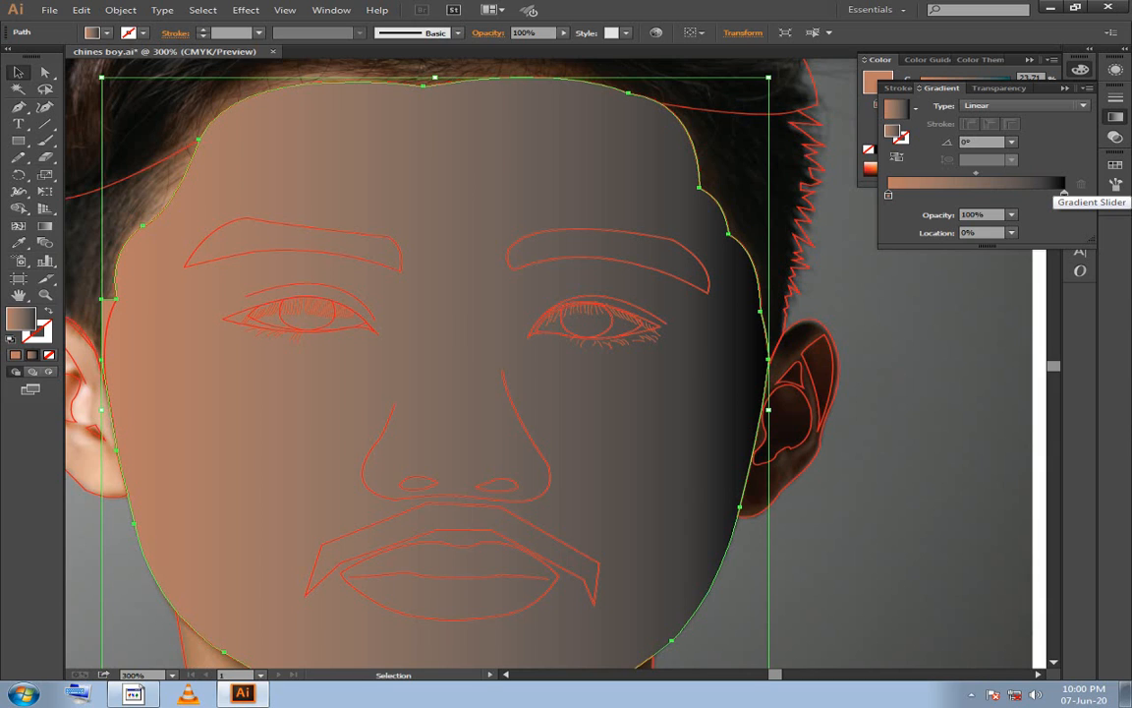
pyautogui.moveTo(888, 194); pyautogui.dragTo(967, 194)
pyautogui.moveTo(1064, 192); pyautogui.dragTo(1064, 236)
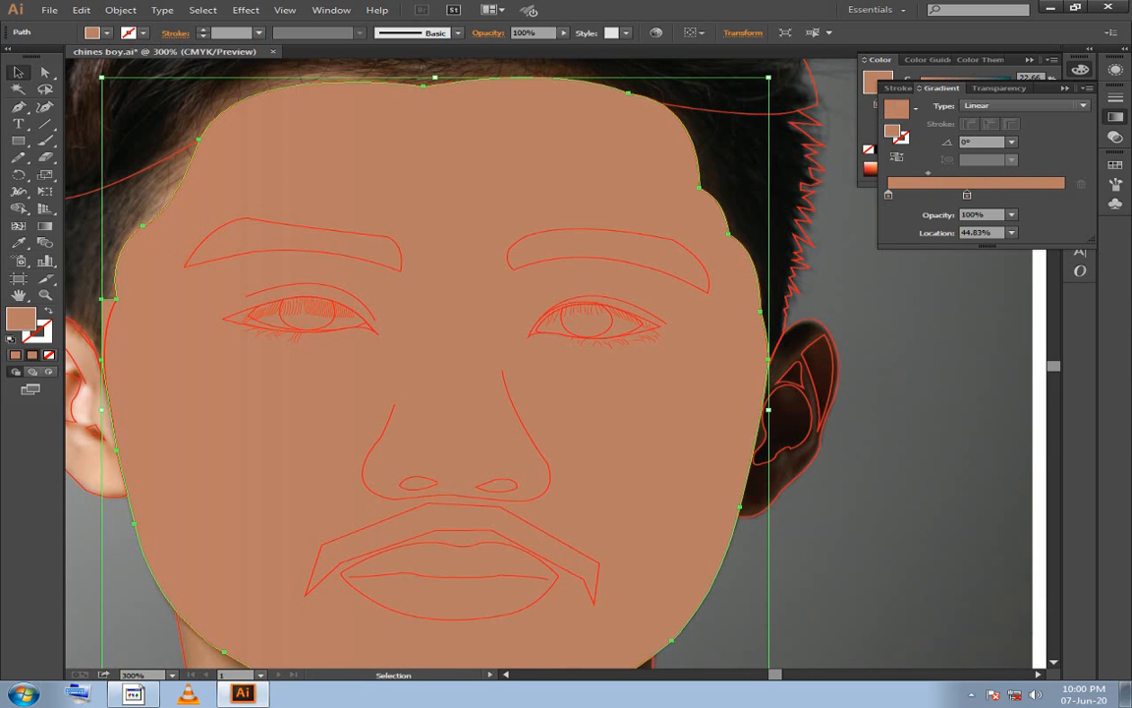
# Set the black (K) value of the face gradient's end stop to 21%.
pyautogui.doubleClick(1063, 194)
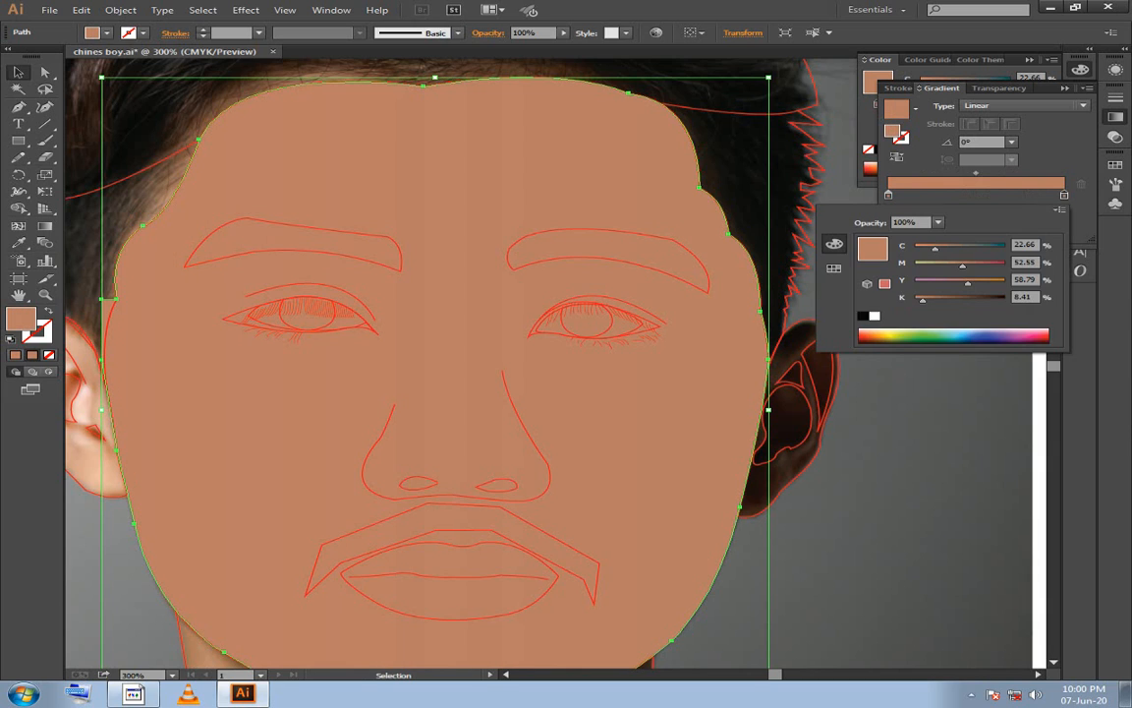
pyautogui.write('21')
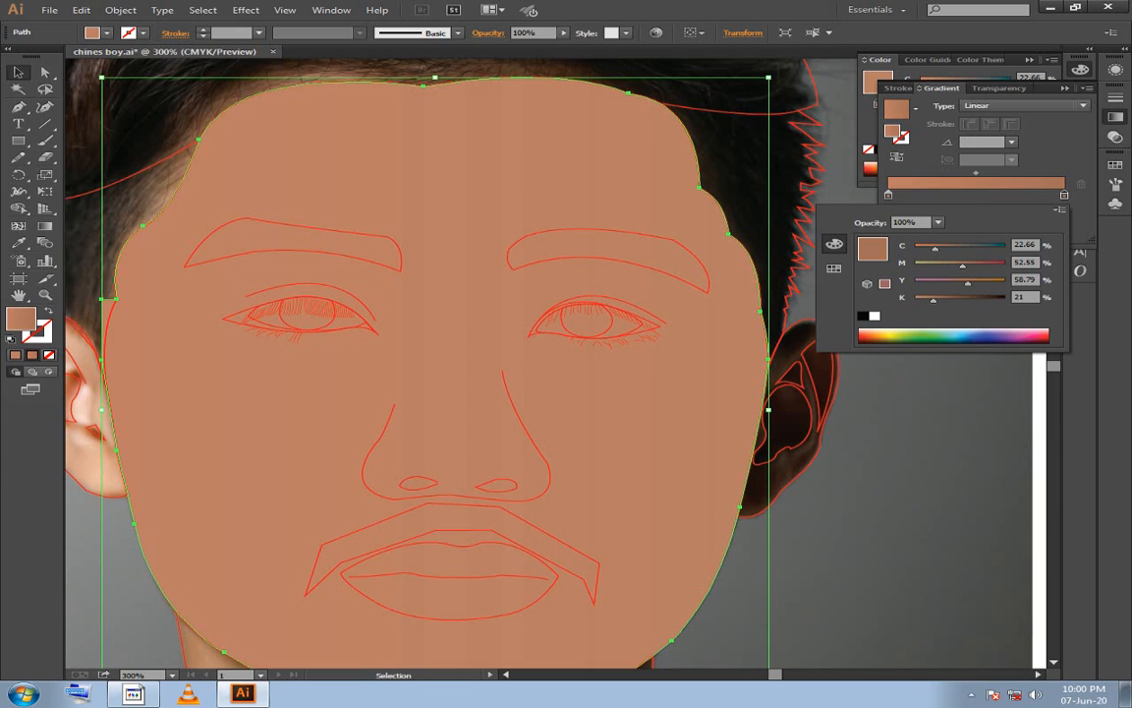
pyautogui.press('Return')
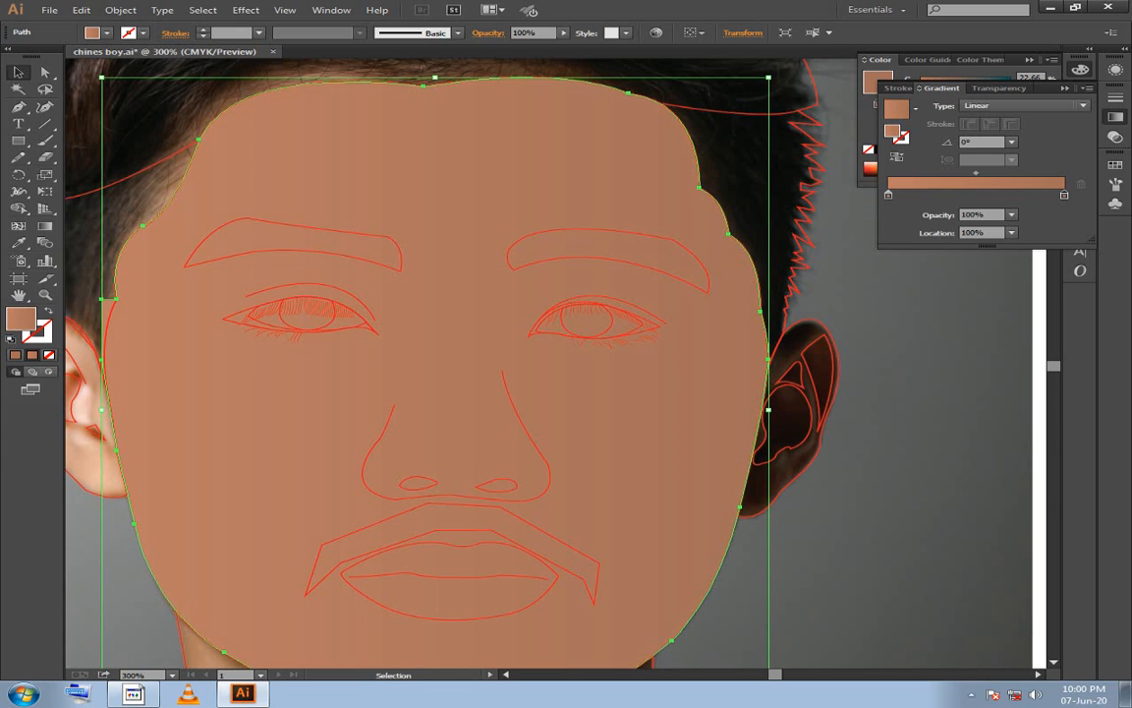
# Change the face gradient's start stop to a slightly lighter skin tone using HSB values.
pyautogui.moveTo(892, 194); pyautogui.dragTo(887, 194)
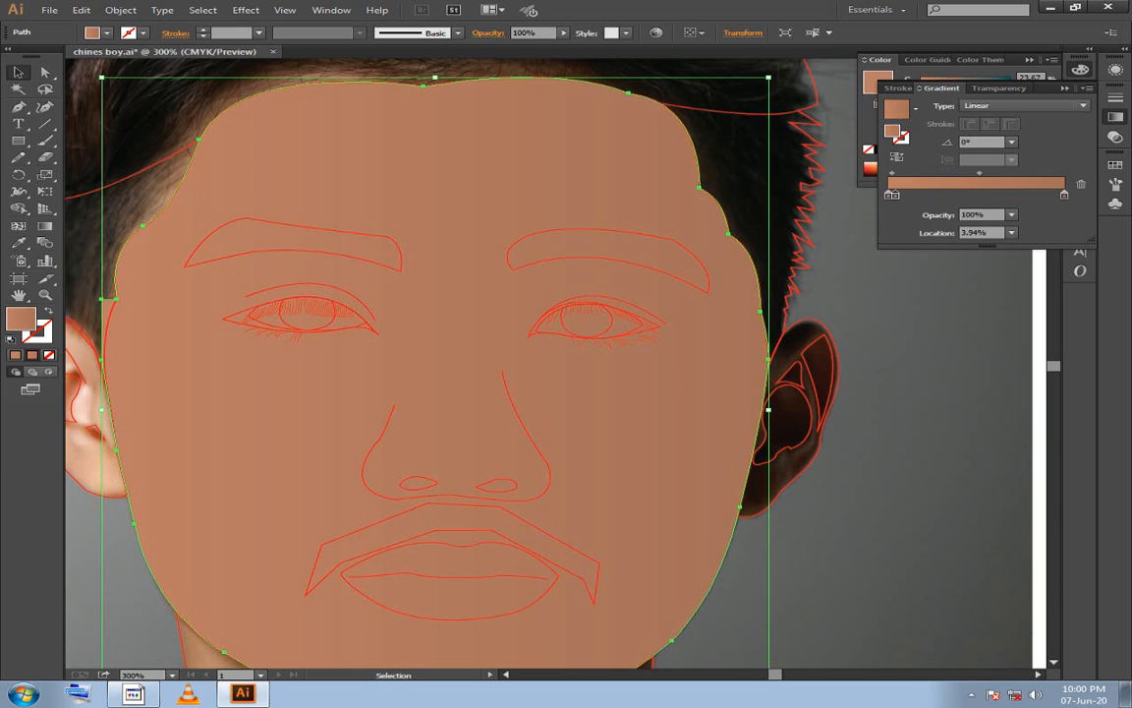
pyautogui.doubleClick(887, 193)
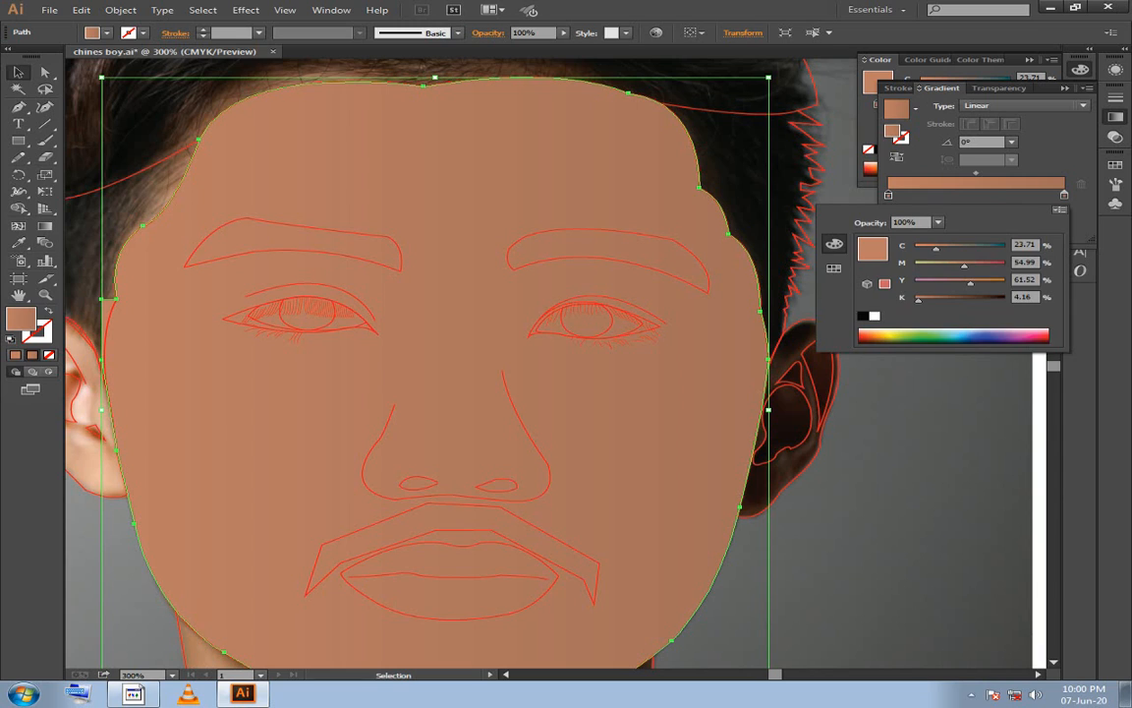
pyautogui.click(1060, 210)
pyautogui.click(946, 244)
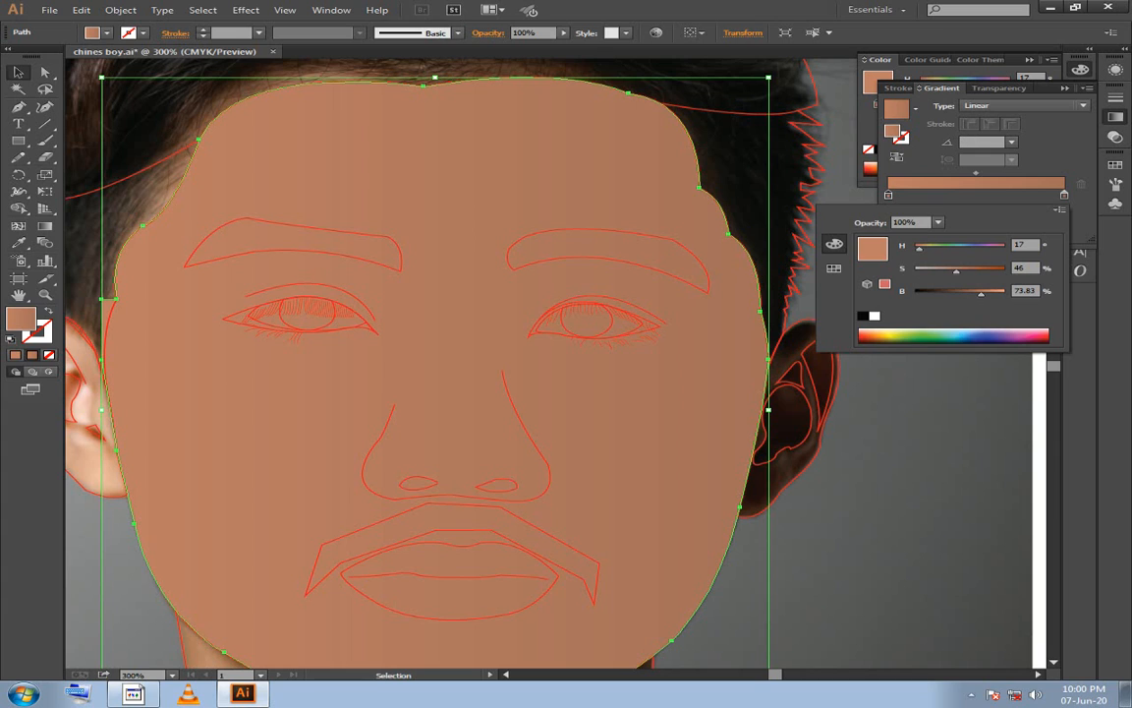
pyautogui.press('Escape')
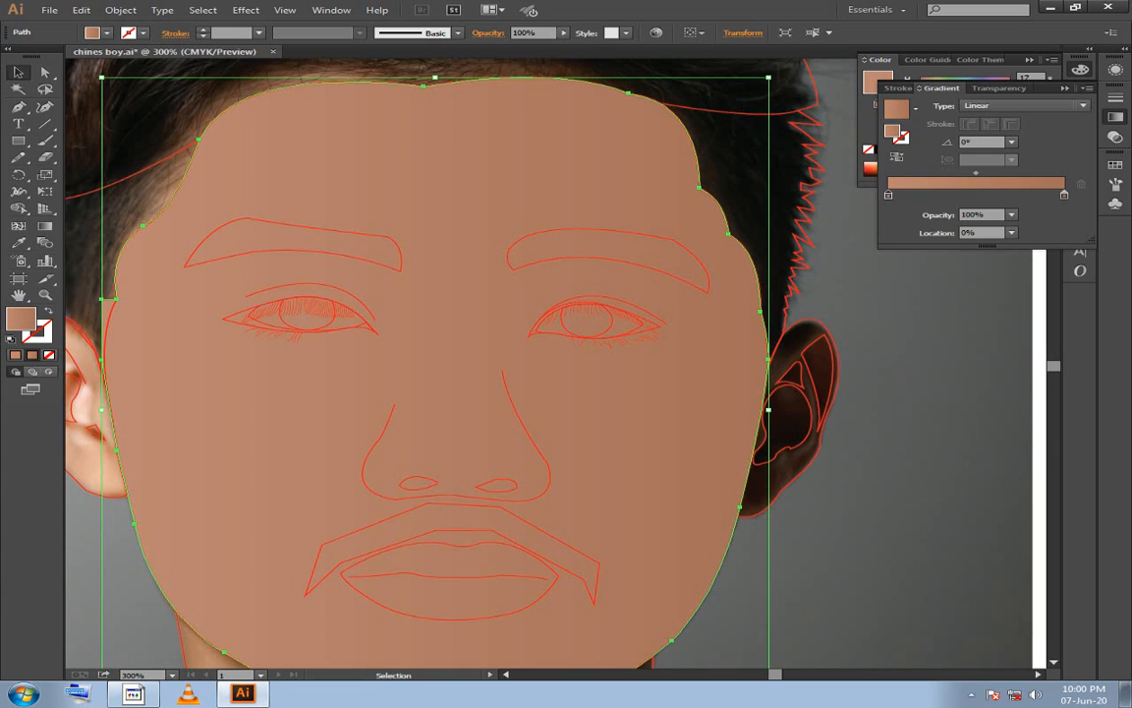
# Select the neck outline, fill it with the face's skin gradient using the Eyedropper, and deselect it.
pyautogui.scroll(2, 452, 364)
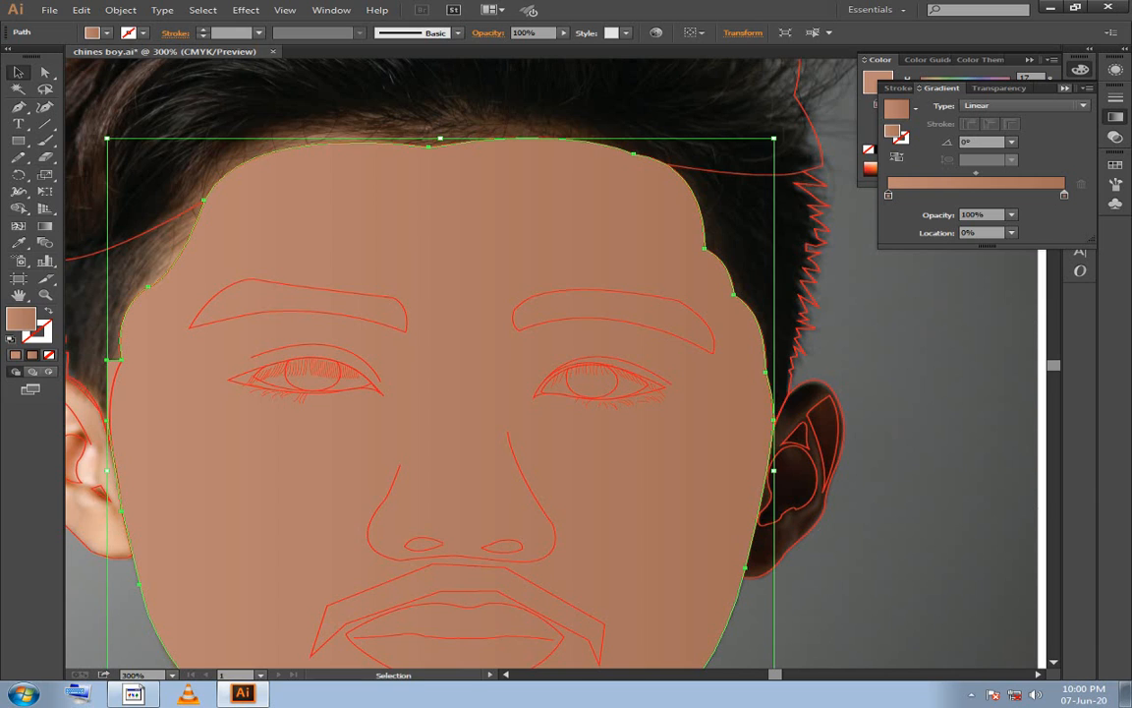
pyautogui.moveTo(462, 492); pyautogui.dragTo(484, 176)
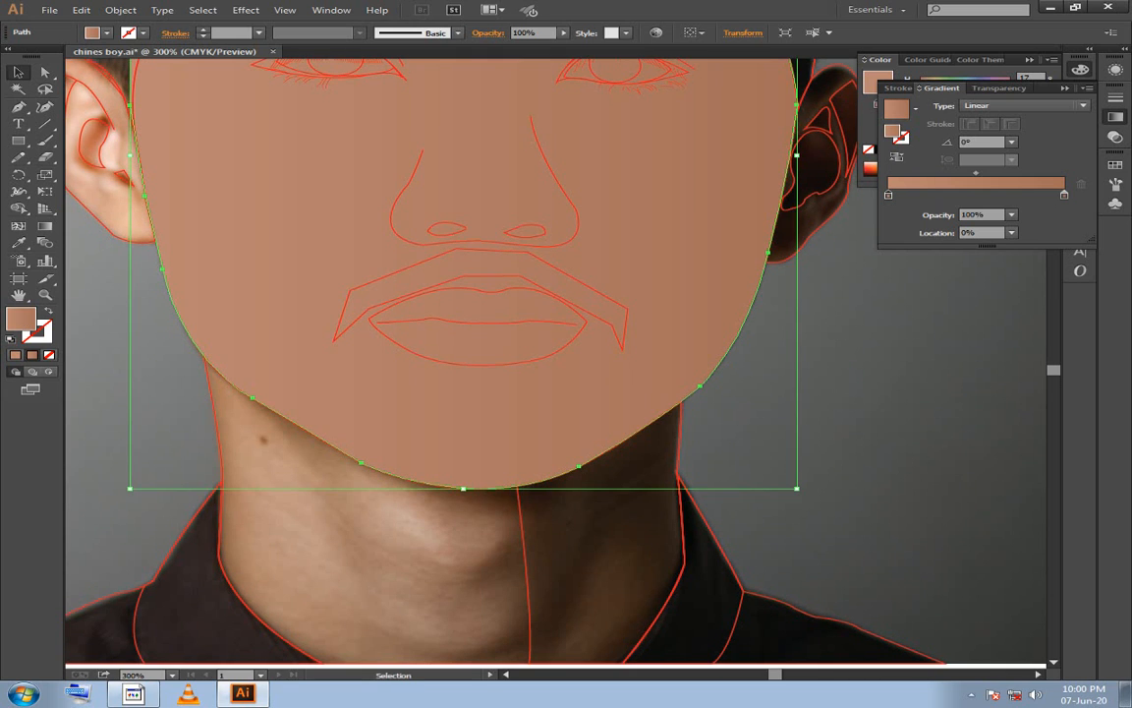
pyautogui.click(217, 462)
pyautogui.press('i')
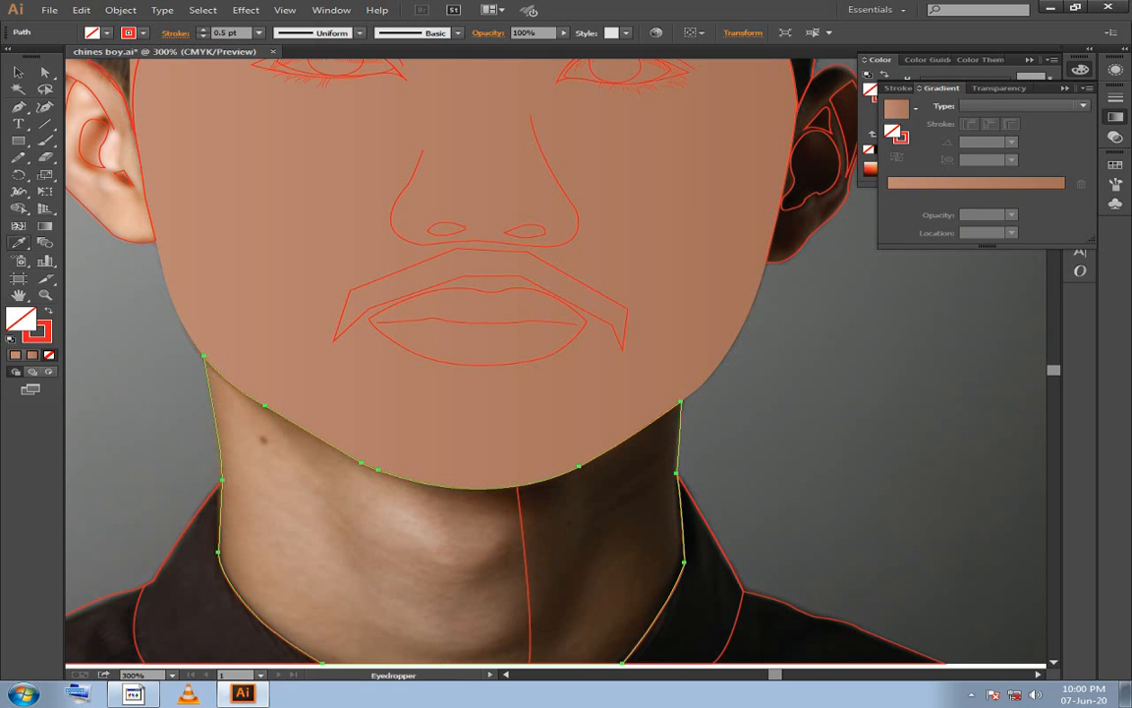
pyautogui.click(90, 130)
pyautogui.press('v')
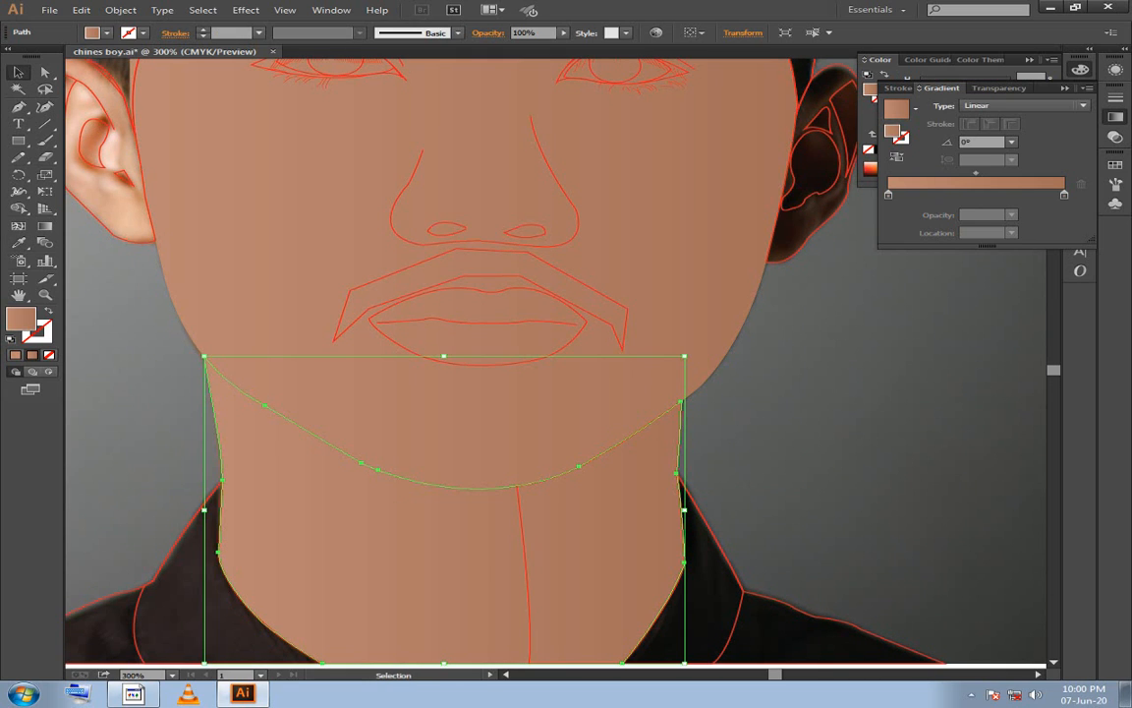
pyautogui.hotkey('ctrl', 'shift', 'a')
pyautogui.scroll(-1, 499, 325)
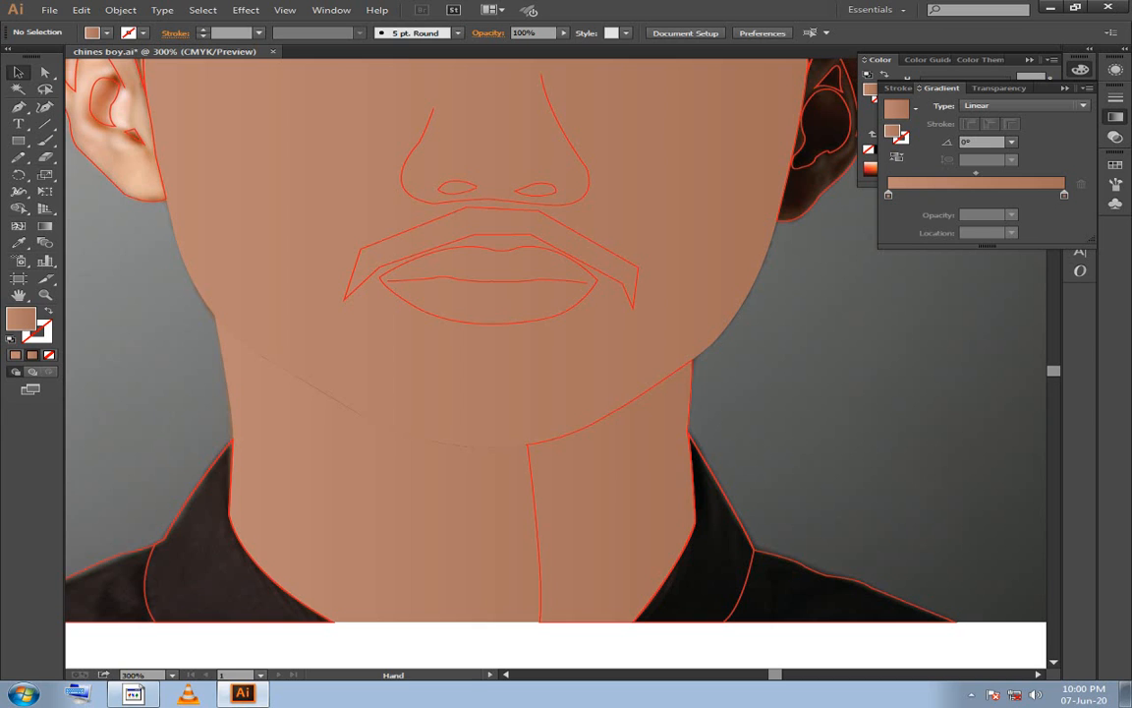
# Select the neck's shaded side shape and fill it with the same skin gradient using the Eyedropper.
pyautogui.click(462, 511)
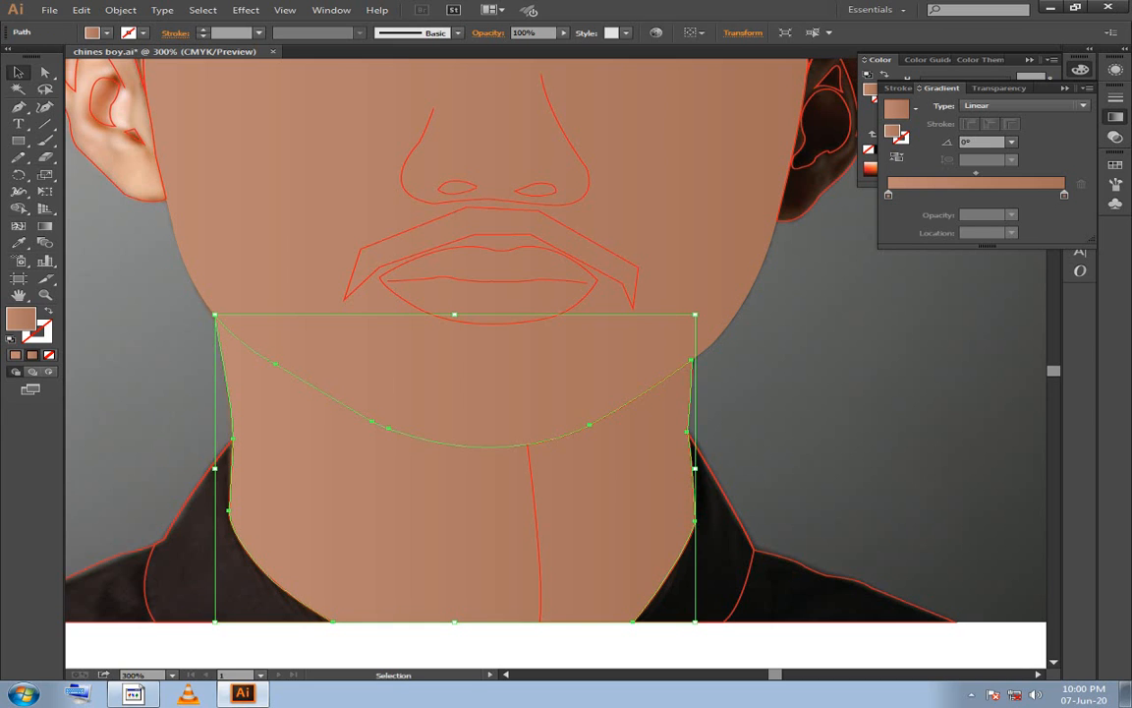
pyautogui.hotkey('ctrl', 'shift', 'a')
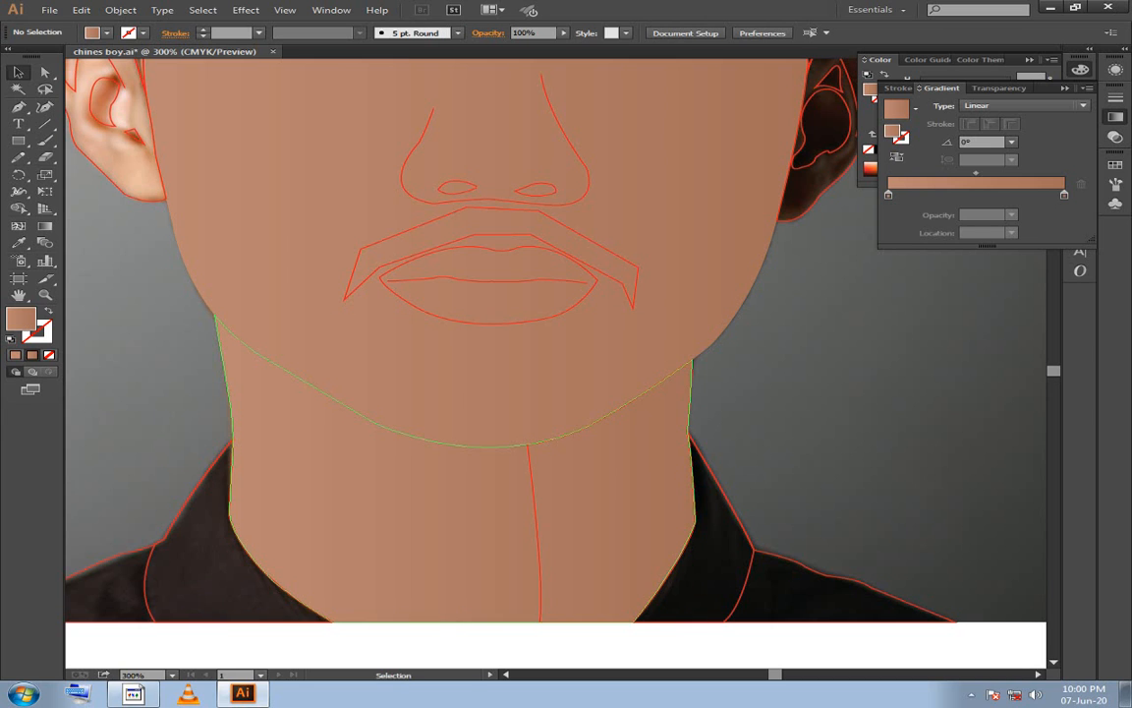
pyautogui.scroll(-2, 536, 467)
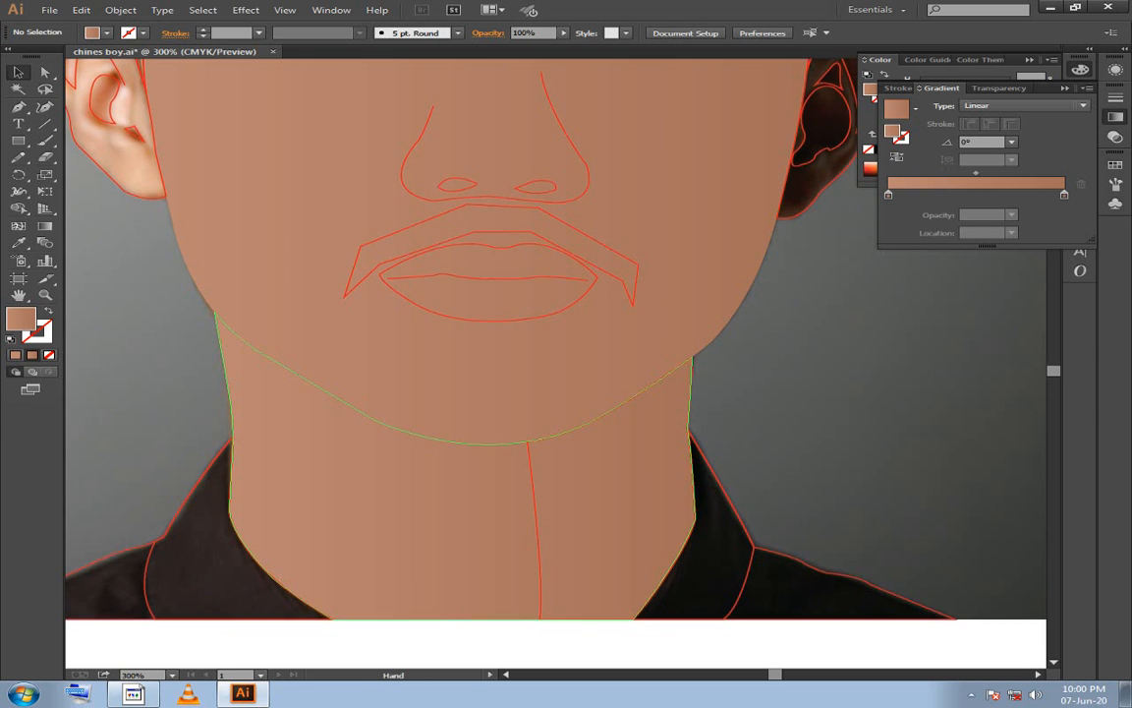
pyautogui.click(535, 467)
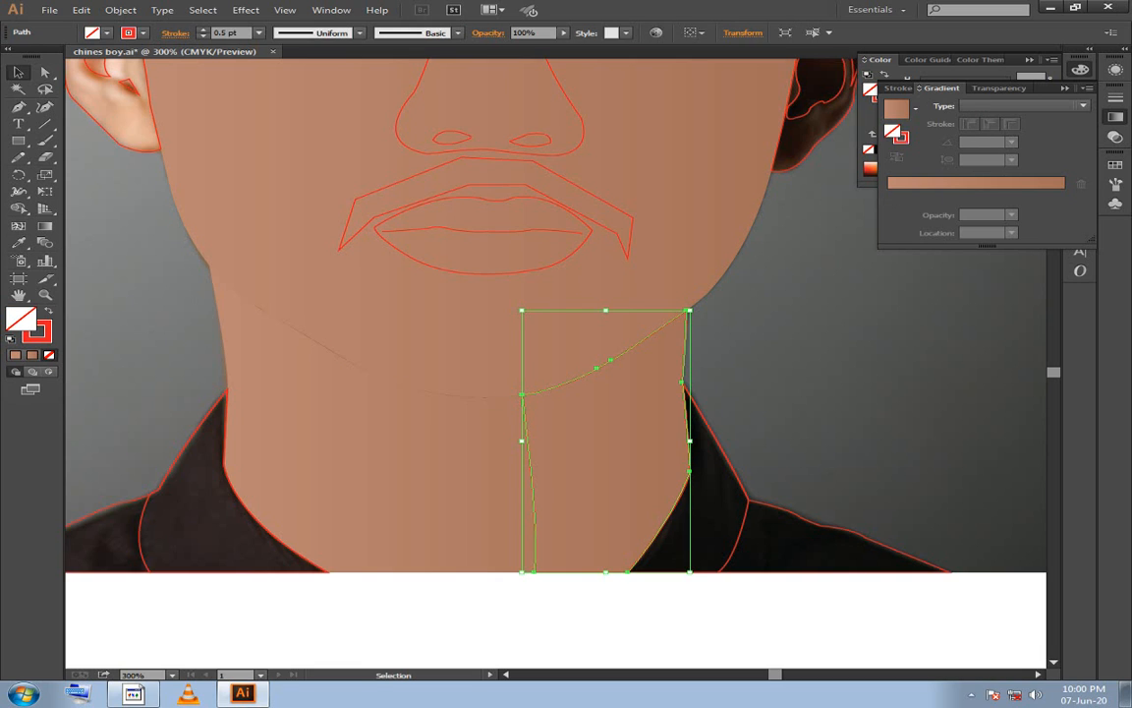
pyautogui.click(17, 243)
pyautogui.click(462, 324)
pyautogui.moveTo(462, 324); pyautogui.dragTo(368, 273)
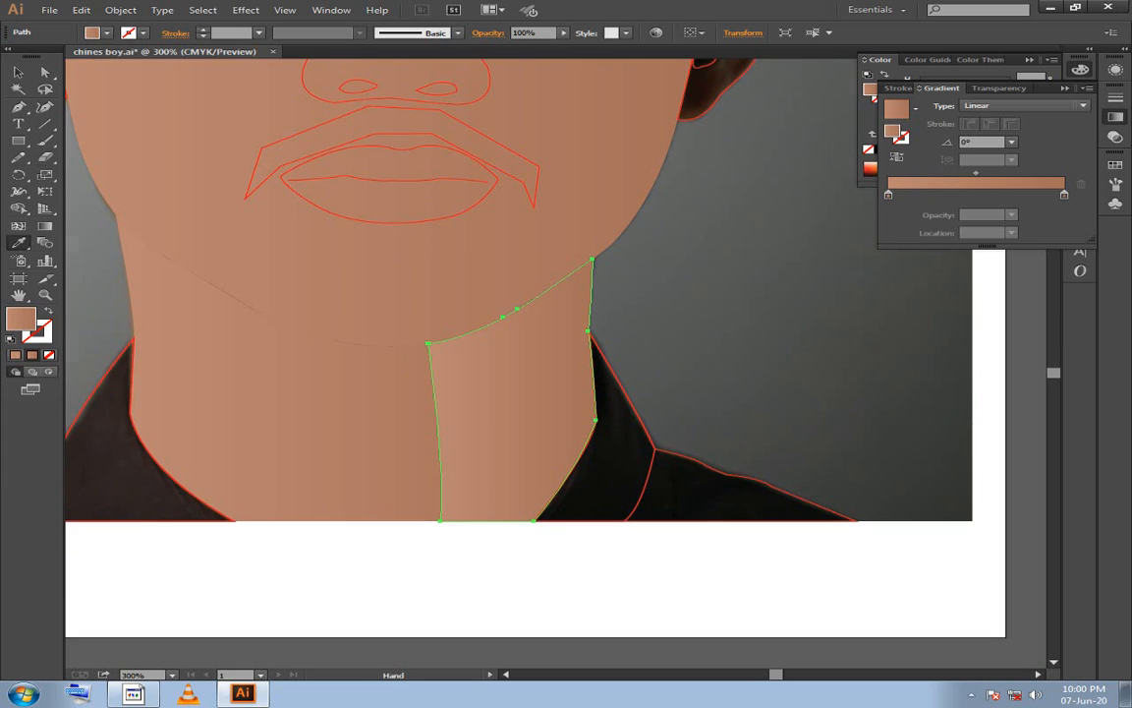
# Darken the neck shadow's gradient by setting K to 23% at its start stop and 34% at its end stop.
pyautogui.doubleClick(888, 195)
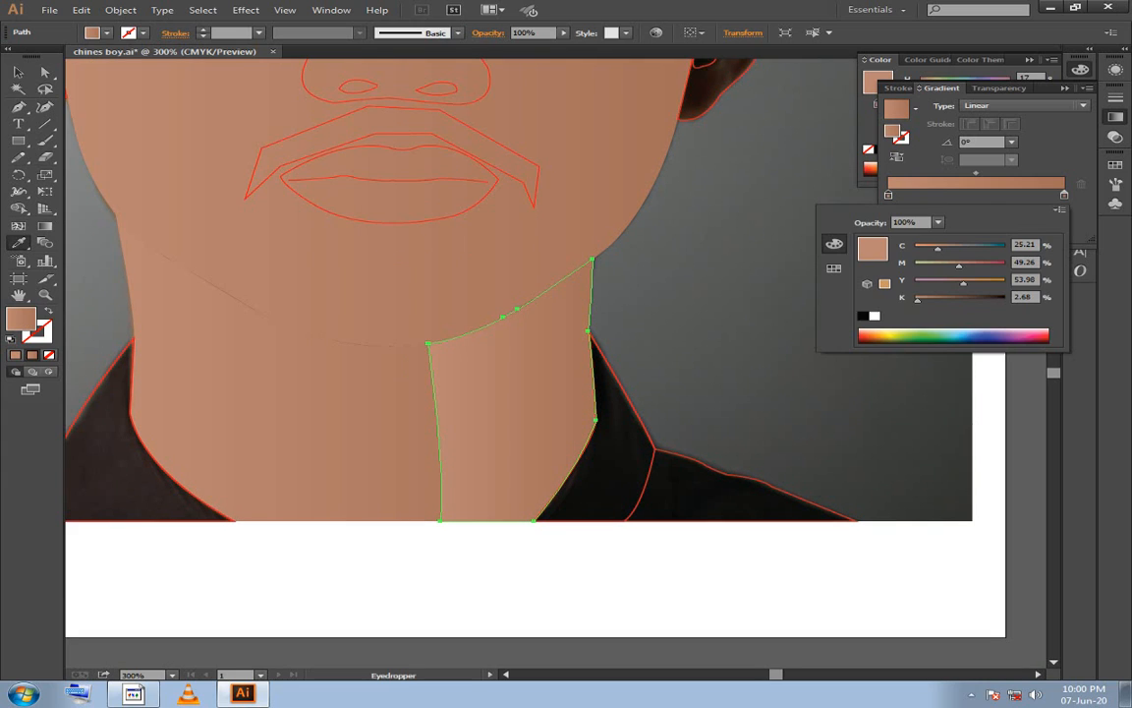
pyautogui.moveTo(918, 299); pyautogui.dragTo(935, 300)
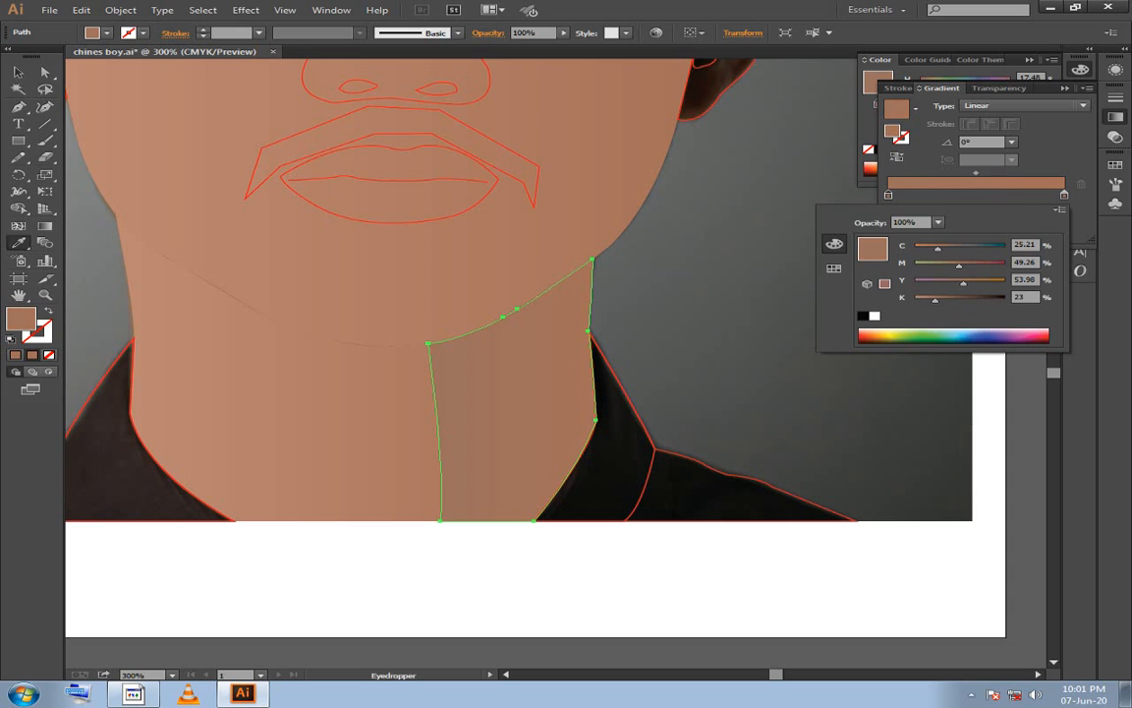
pyautogui.doubleClick(1063, 194)
pyautogui.moveTo(934, 299); pyautogui.dragTo(945, 300)
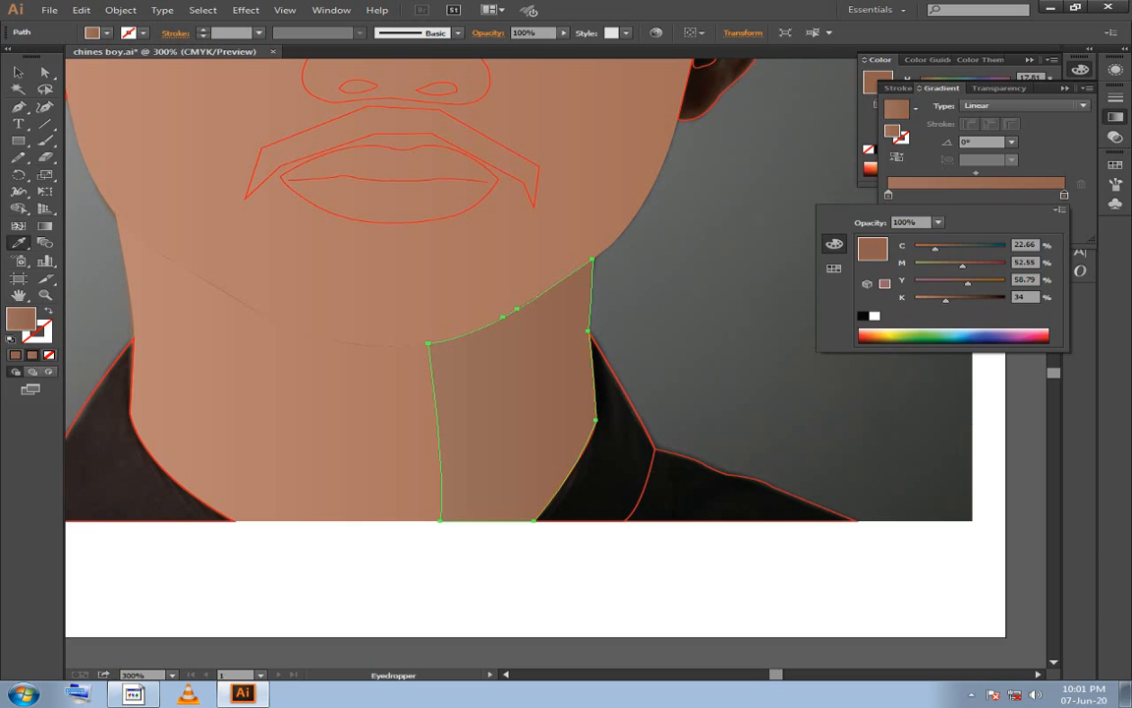
pyautogui.click(18, 72)
pyautogui.click(727, 324)
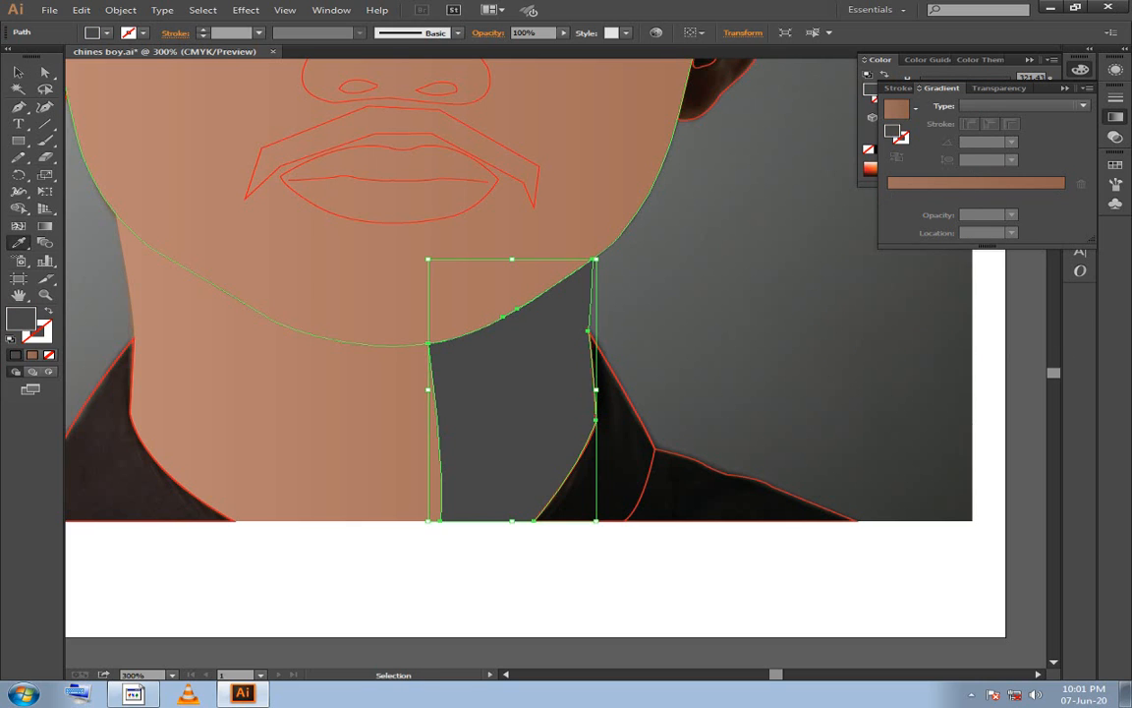
pyautogui.hotkey('ctrl', 'z')
# Apply a Gaussian Blur with a 6.3-pixel radius to the neck's shaded side shape, with preview on, and deselect it.
pyautogui.click(17, 72)
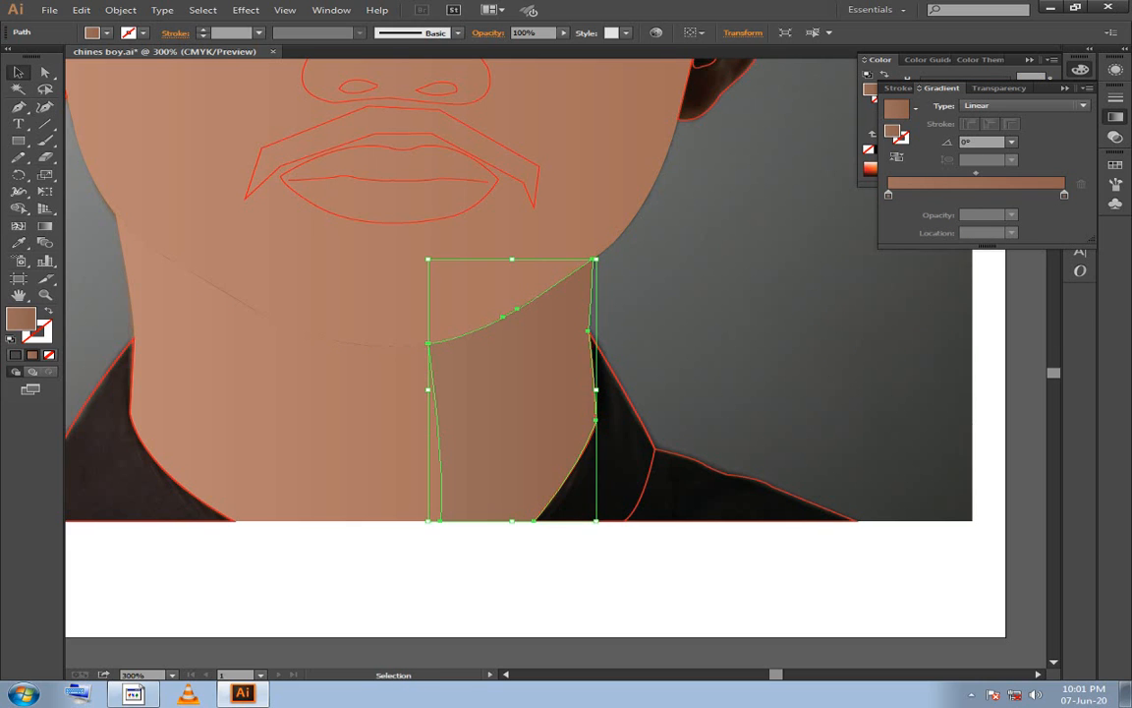
pyautogui.click(708, 580)
pyautogui.press('space')
pyautogui.moveTo(708, 580); pyautogui.dragTo(717, 521)
pyautogui.click(521, 363)
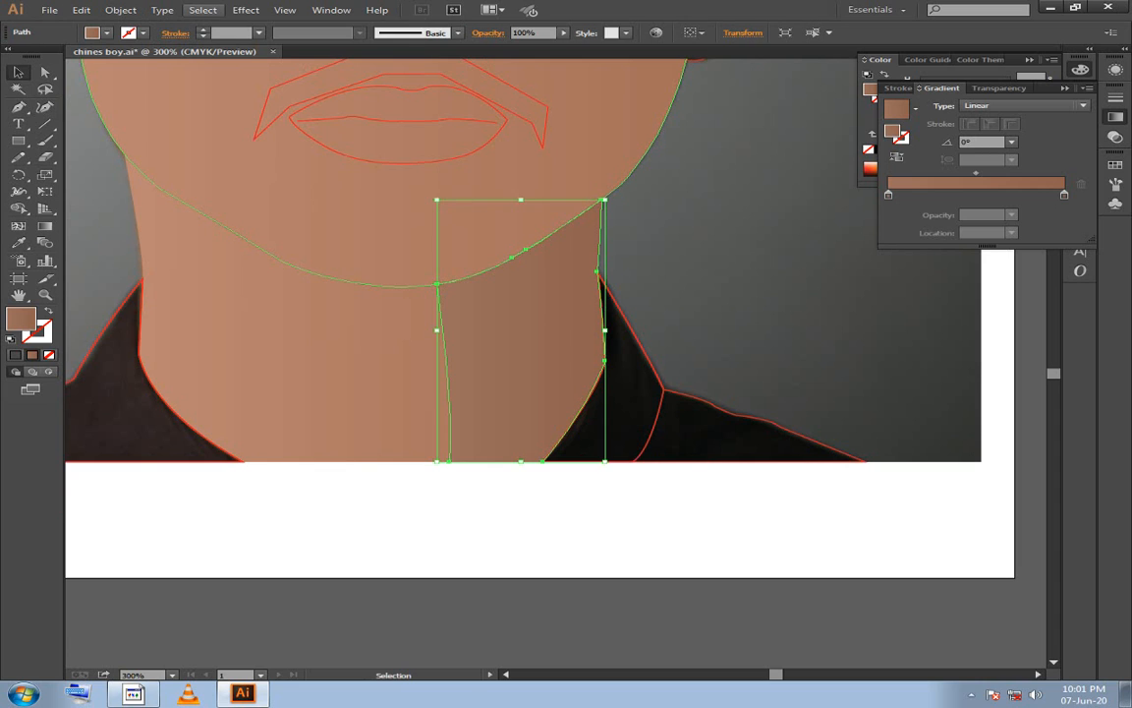
pyautogui.click(245, 10)
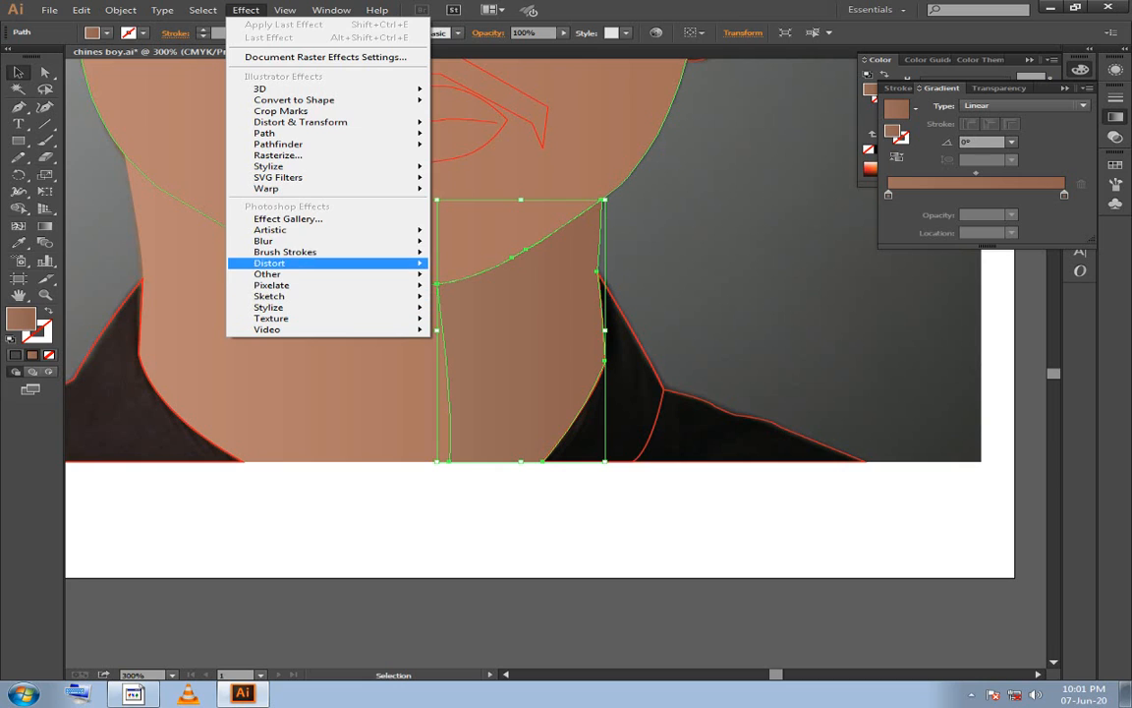
pyautogui.moveTo(294, 241)
pyautogui.click(492, 242)
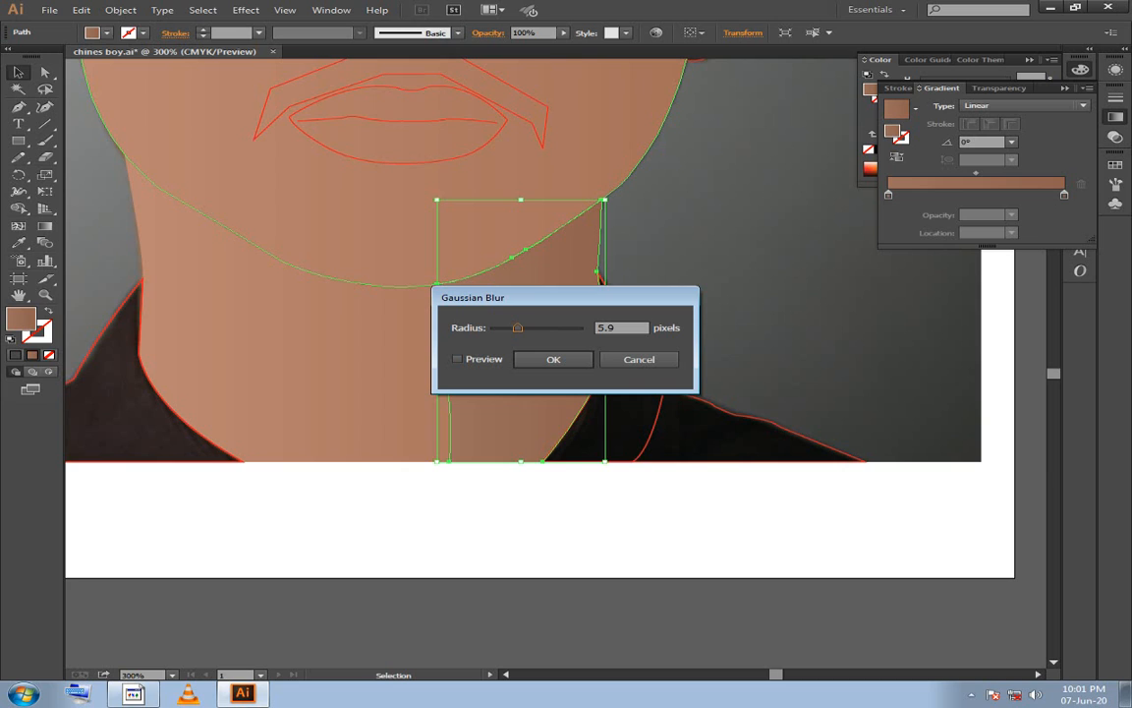
pyautogui.moveTo(491, 296); pyautogui.dragTo(594, 461)
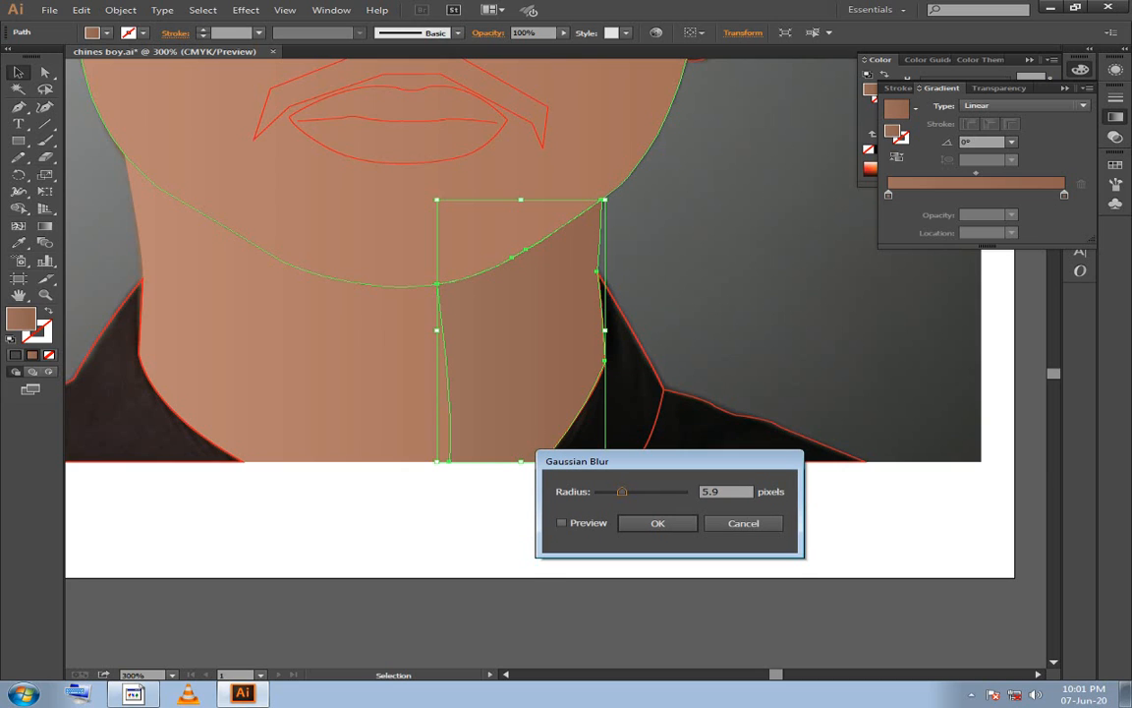
pyautogui.click(561, 522)
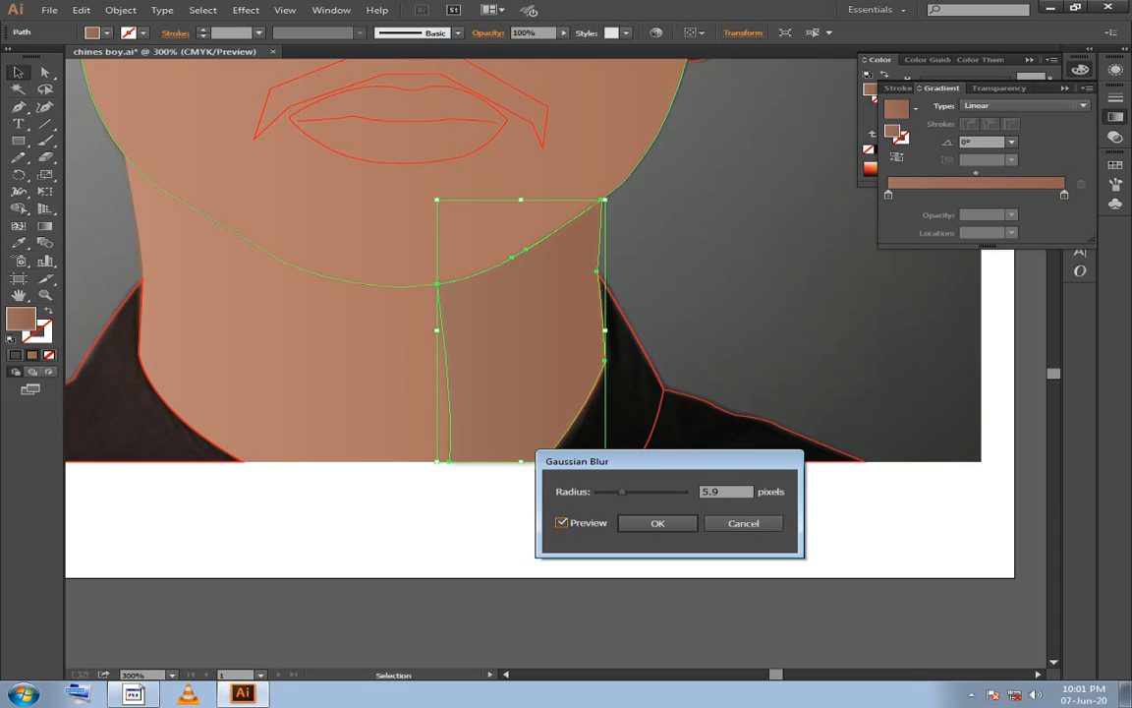
pyautogui.moveTo(629, 461); pyautogui.dragTo(686, 486)
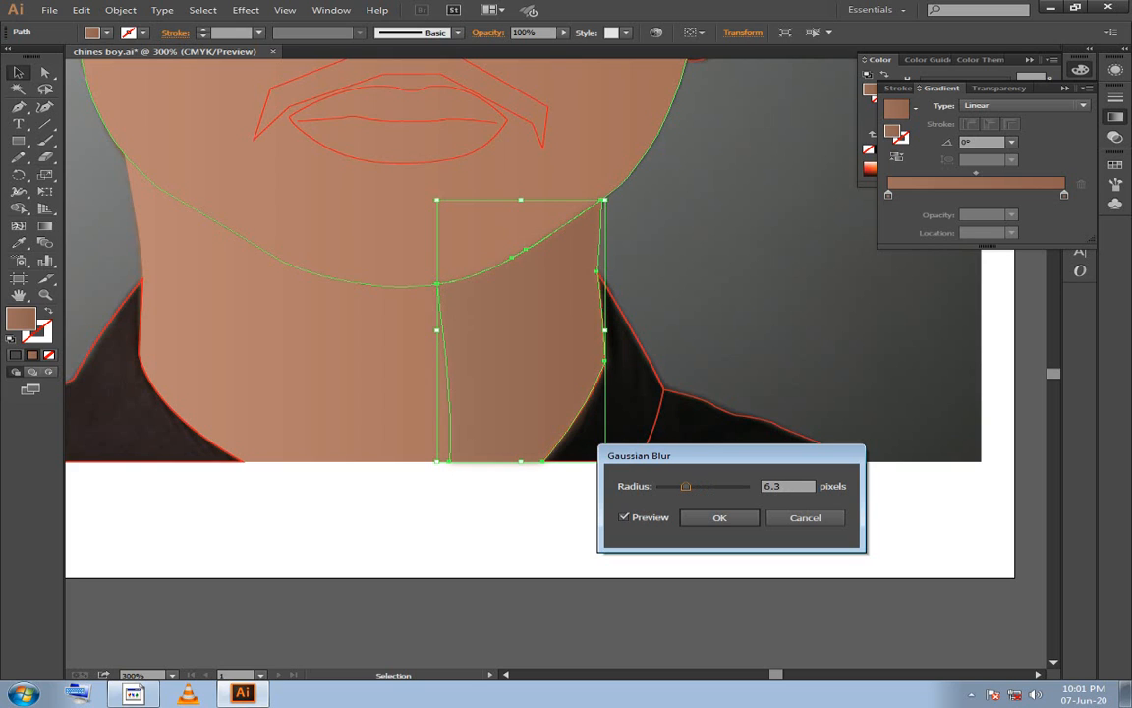
pyautogui.click(720, 517)
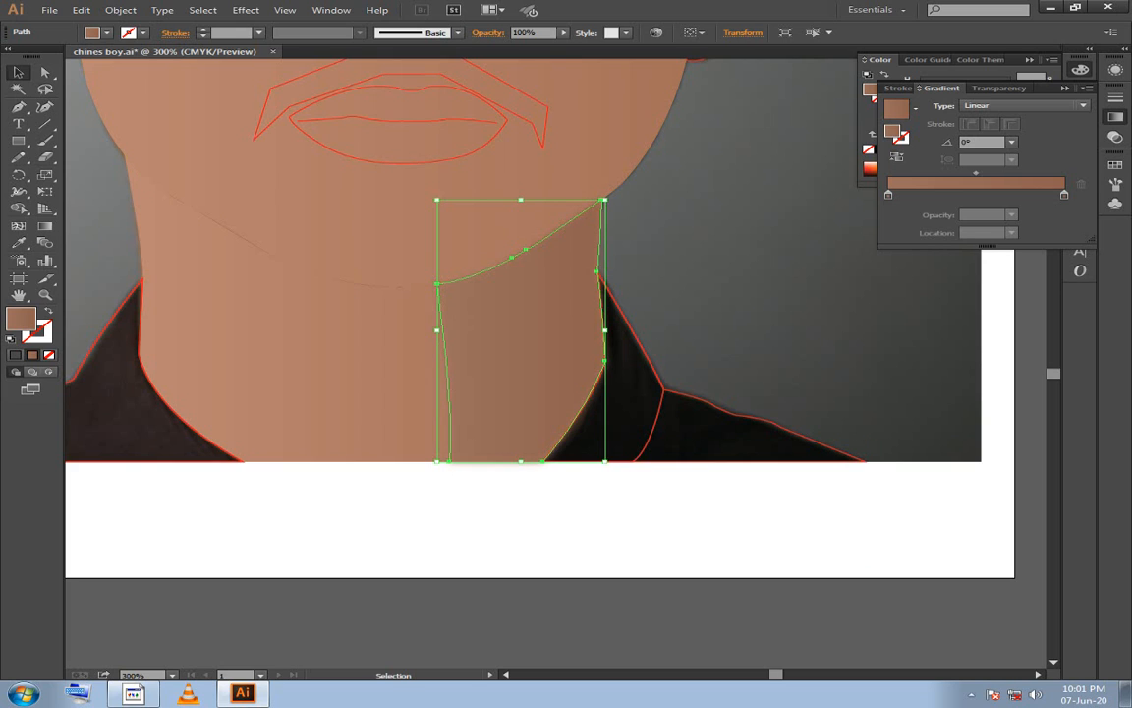
pyautogui.click(719, 517)
pyautogui.press('space')
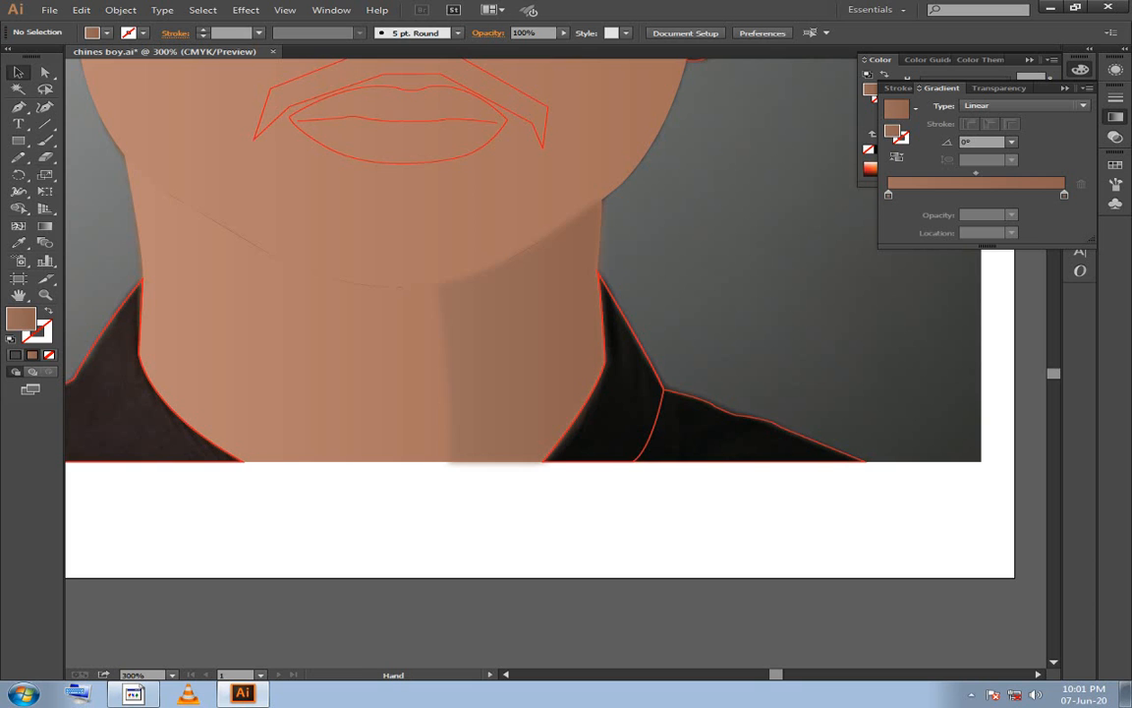
pyautogui.moveTo(669, 423); pyautogui.dragTo(648, 548)
pyautogui.moveTo(657, 208); pyautogui.dragTo(732, 258)
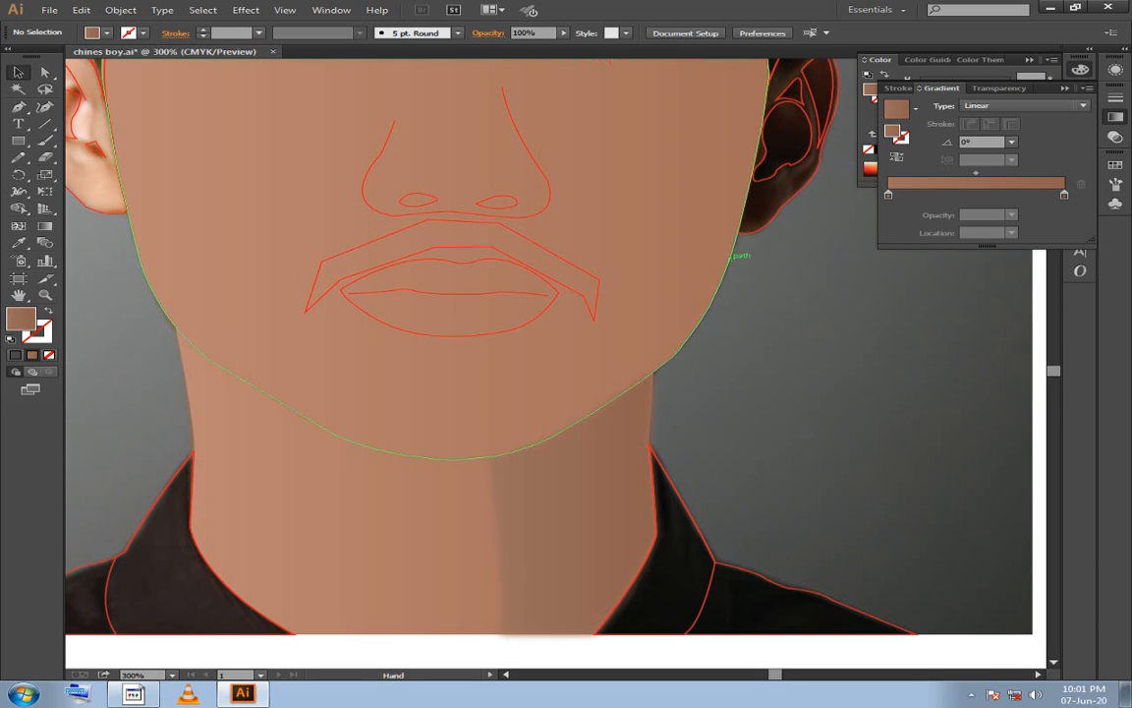
pyautogui.moveTo(588, 466); pyautogui.dragTo(629, 511)
pyautogui.moveTo(629, 432); pyautogui.dragTo(629, 470)
pyautogui.press('space')
pyautogui.moveTo(589, 324); pyautogui.dragTo(499, 489)
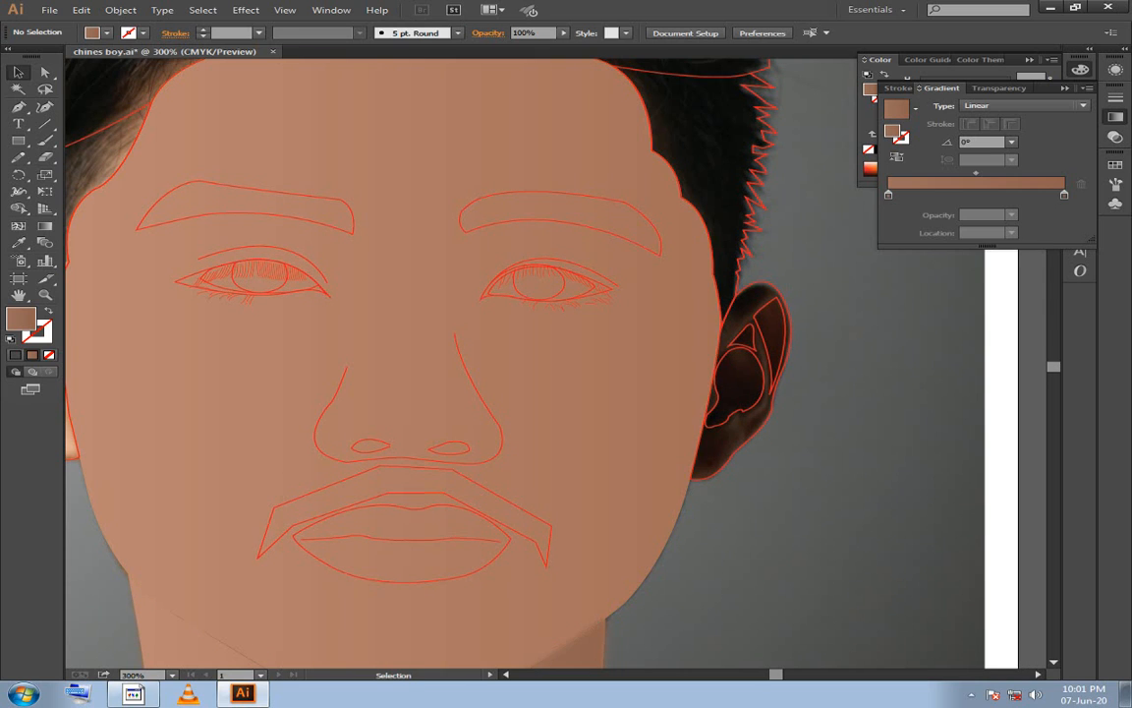
# Lock the face layer, then unlock the hair layer and make it the active layer.
pyautogui.click(1065, 89)
pyautogui.click(134, 694)
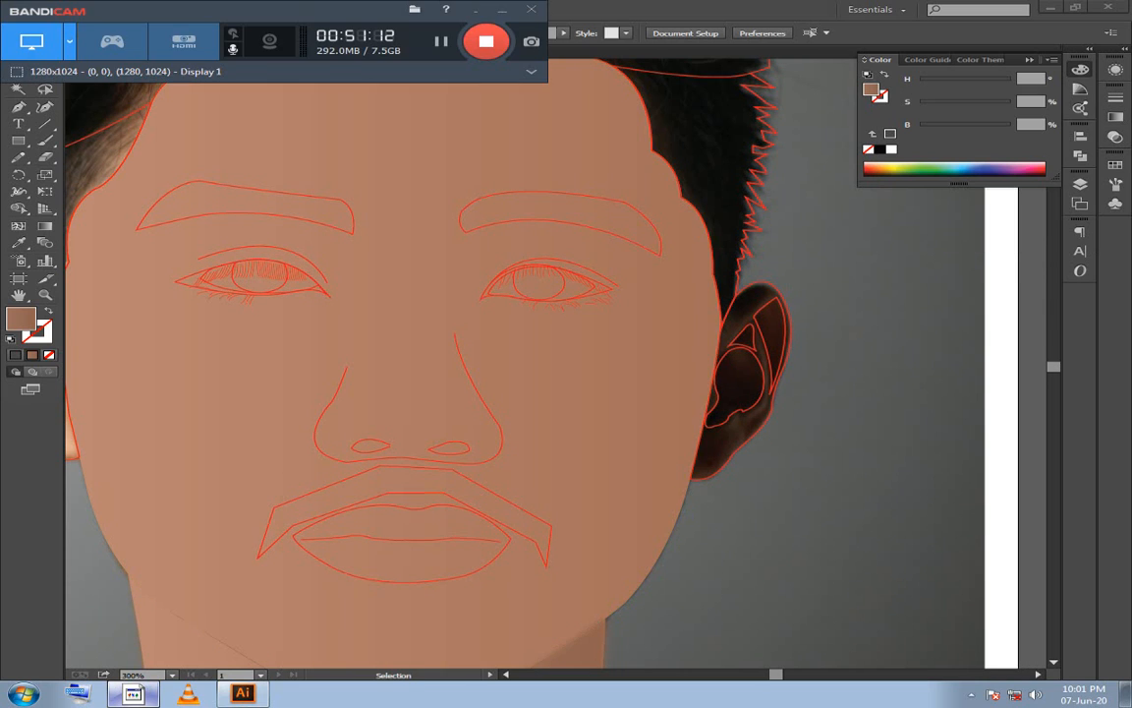
pyautogui.click(133, 693)
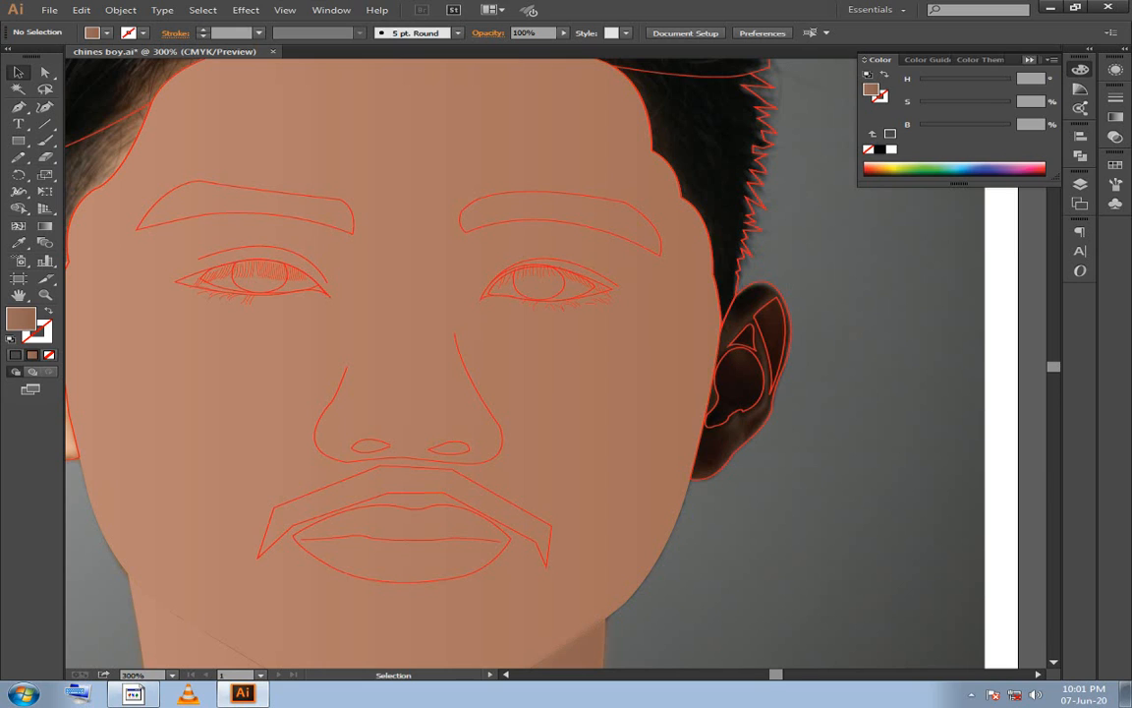
pyautogui.click(1029, 60)
pyautogui.click(1080, 184)
pyautogui.moveTo(610, 393); pyautogui.dragTo(602, 346)
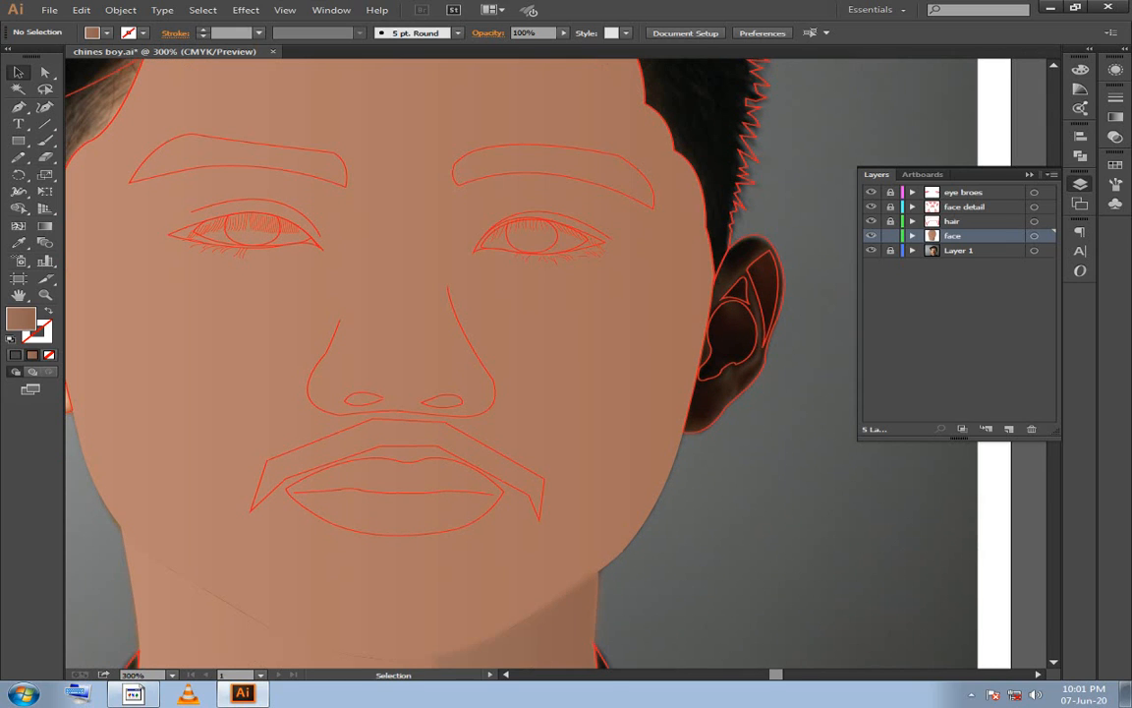
pyautogui.click(891, 236)
pyautogui.click(968, 221)
pyautogui.click(890, 221)
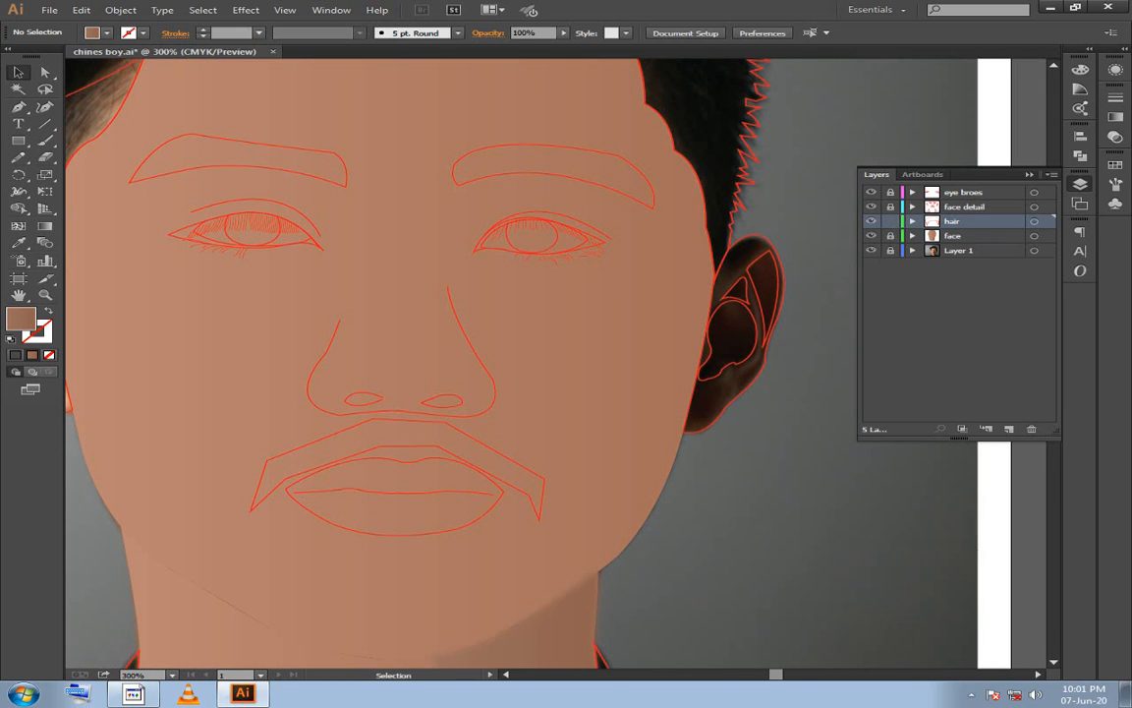
# Select the side hair outline between the forehead and the light-coloured ear, leaving the full hair outline unselected.
pyautogui.moveTo(589, 373); pyautogui.dragTo(651, 367)
pyautogui.moveTo(492, 187); pyautogui.dragTo(589, 475)
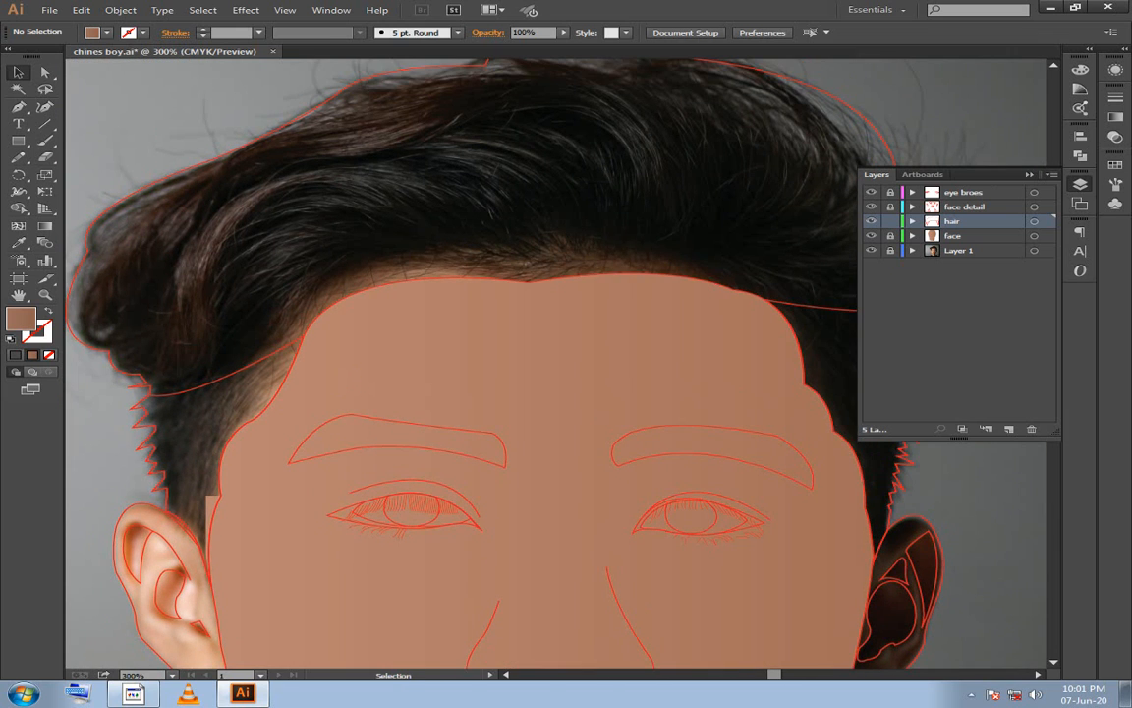
pyautogui.click(324, 99)
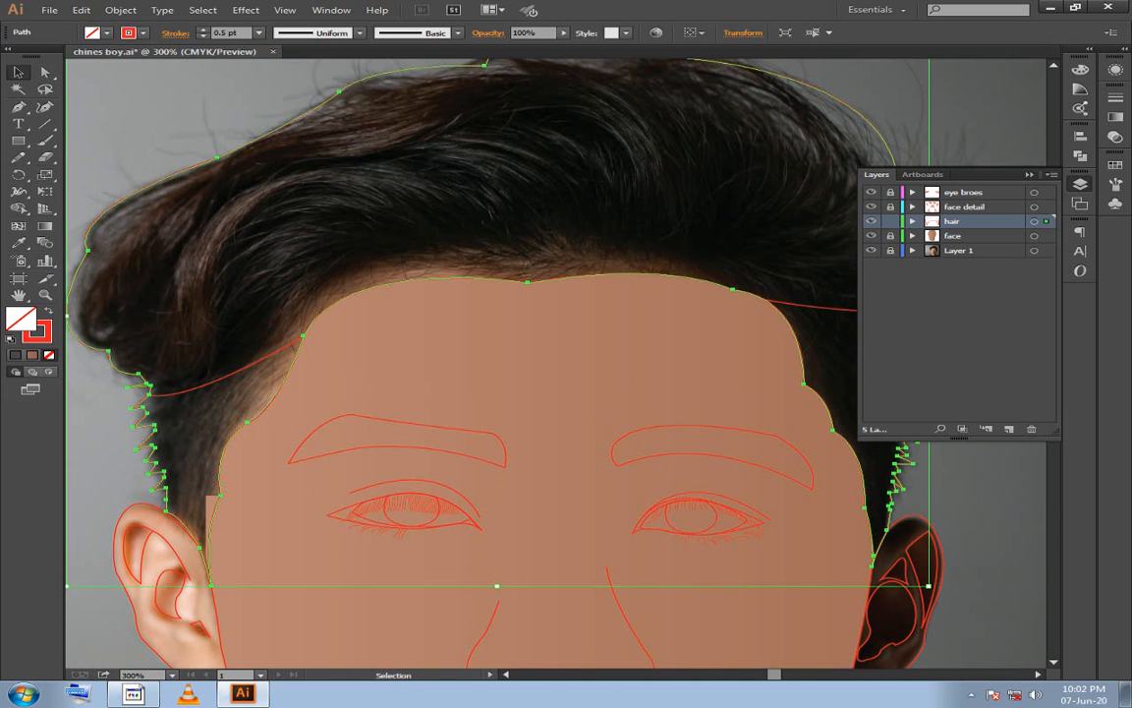
pyautogui.click(1079, 183)
pyautogui.moveTo(629, 324); pyautogui.dragTo(678, 417)
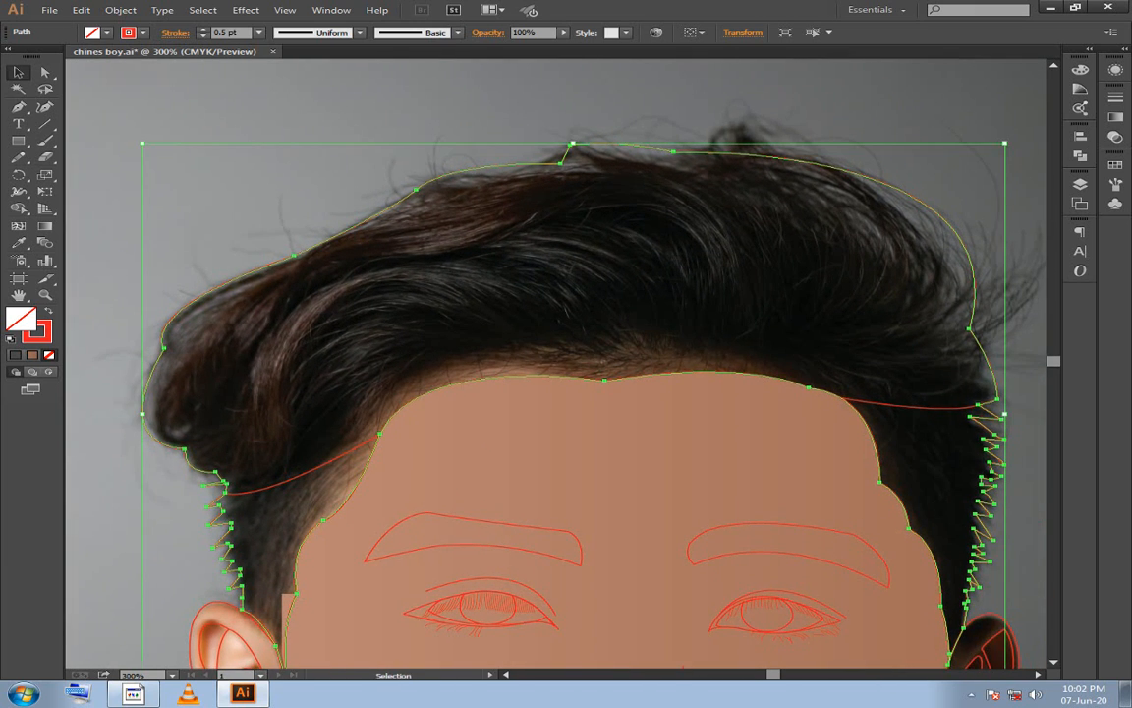
pyautogui.click(551, 118)
pyautogui.click(593, 145)
pyautogui.click(351, 433)
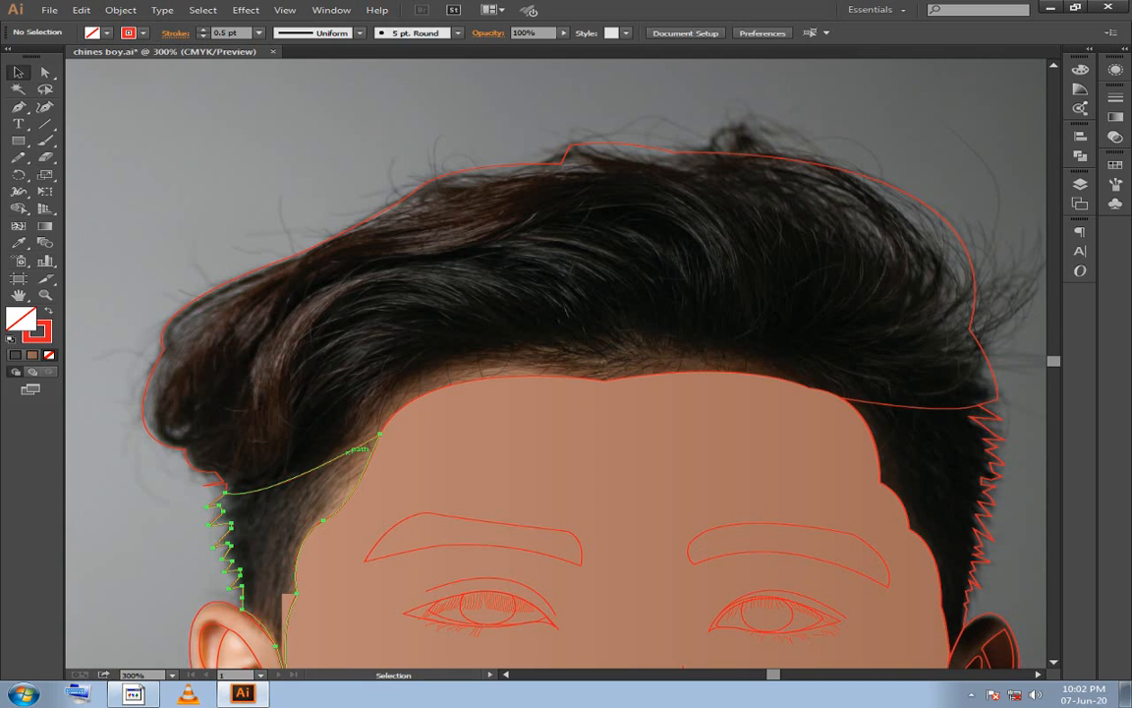
pyautogui.click(349, 452)
pyautogui.moveTo(349, 452); pyautogui.dragTo(405, 347)
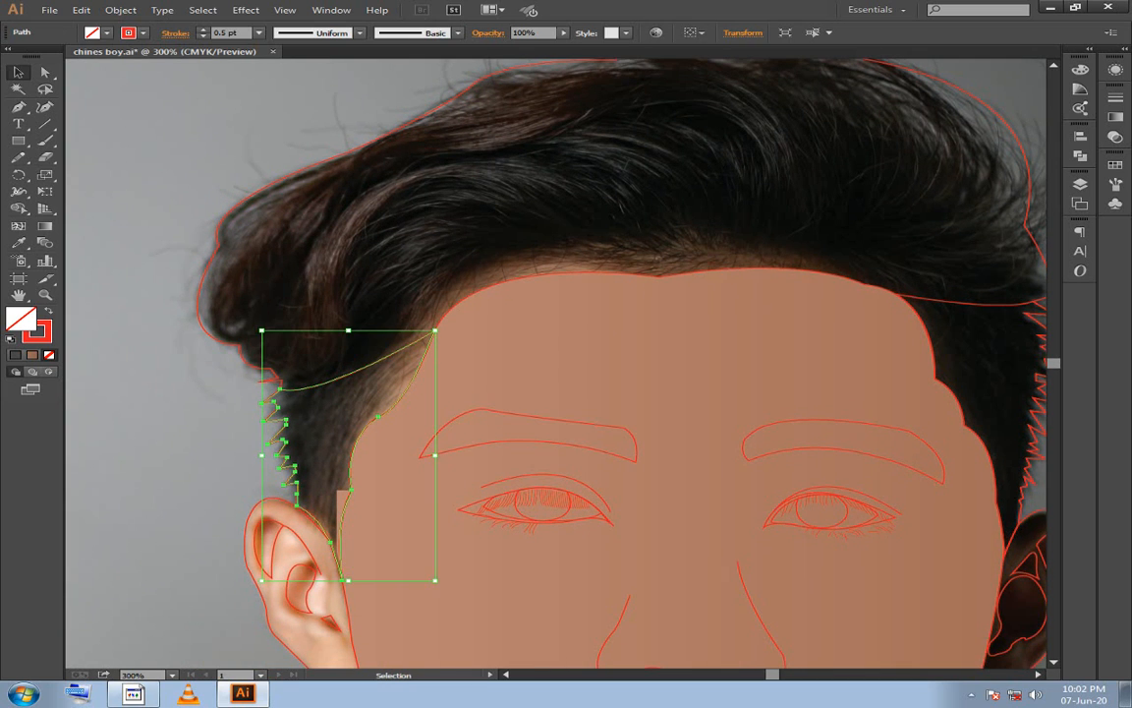
# Choose the 6.00 bristle brush for the Paintbrush, and undo its application to the selected side hair outline.
pyautogui.click(45, 141)
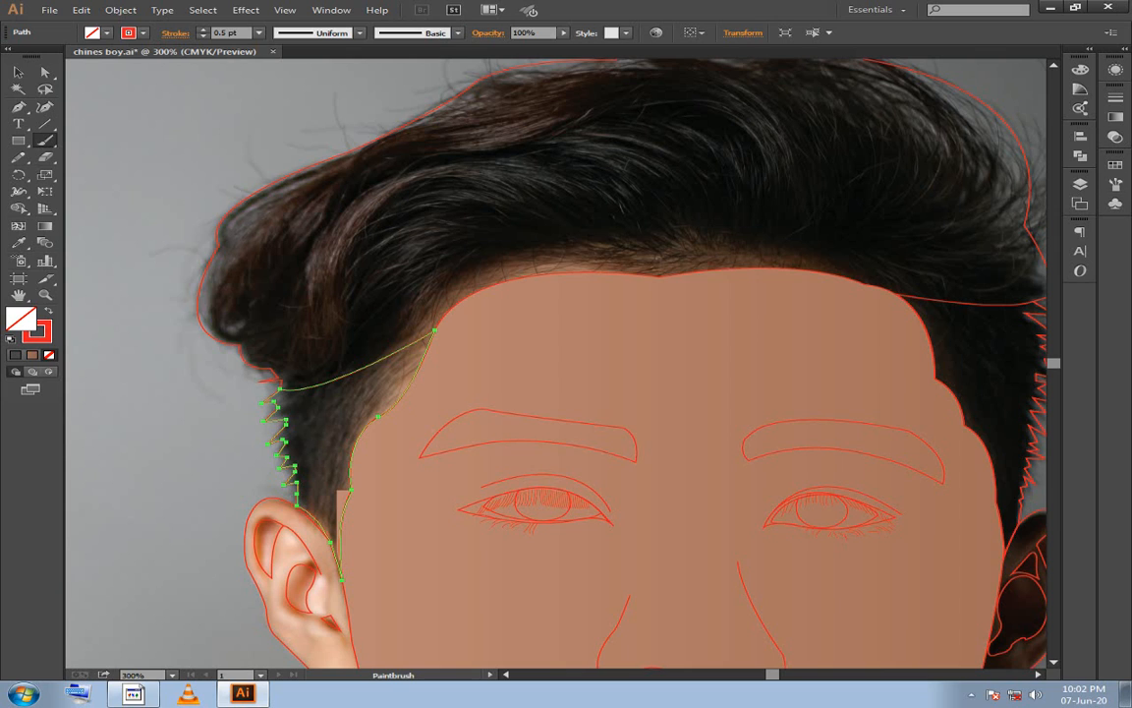
pyautogui.click(1115, 185)
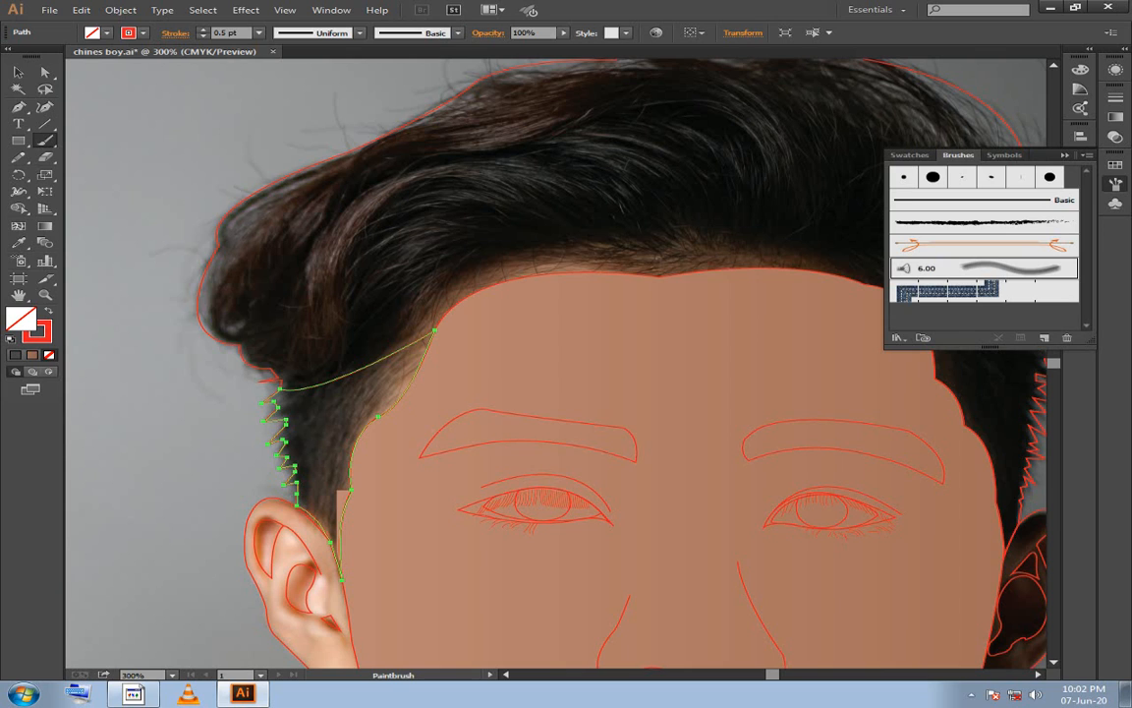
pyautogui.click(1012, 267)
pyautogui.click(1115, 184)
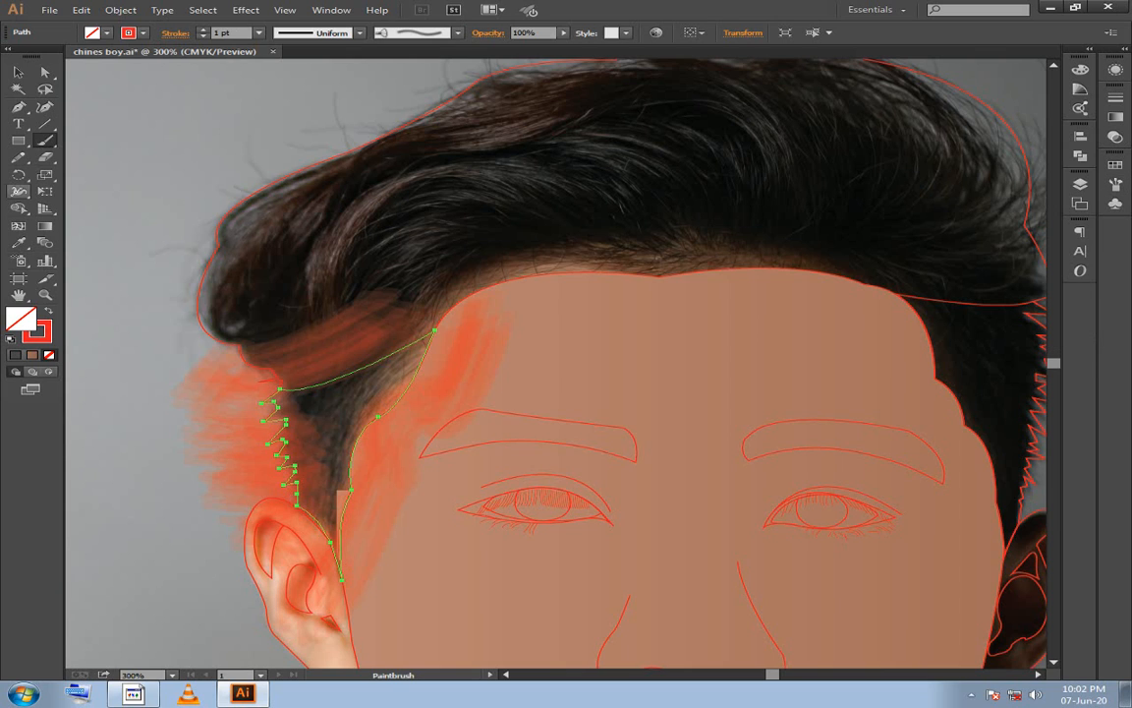
pyautogui.hotkey('ctrl', 'z')
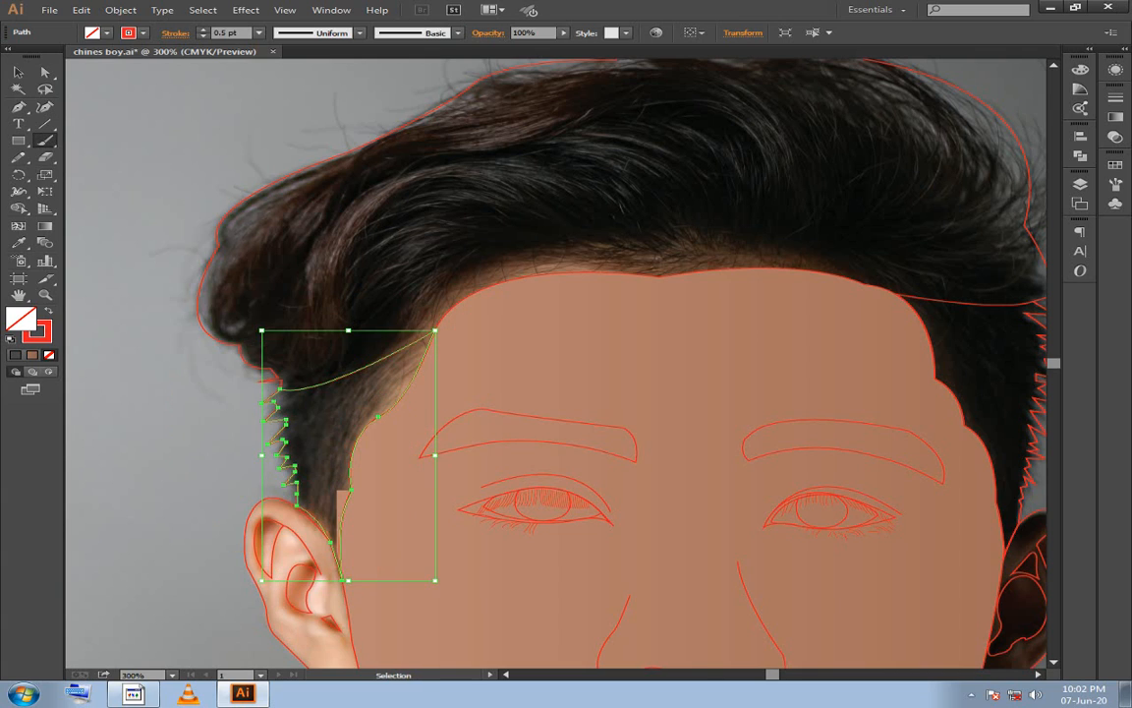
pyautogui.hotkey('ctrl', 'z')
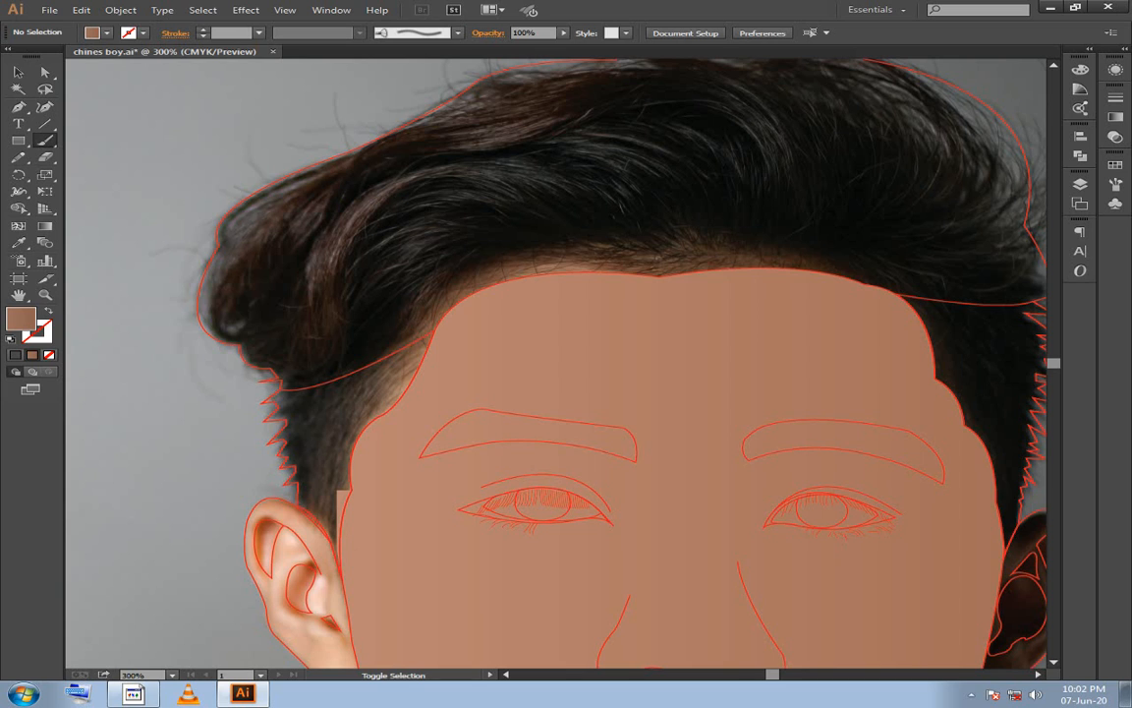
pyautogui.hotkey('ctrl', 'shift', 'z')
pyautogui.hotkey('ctrl', 'shift', 'z')
pyautogui.hotkey('ctrl', 'z')
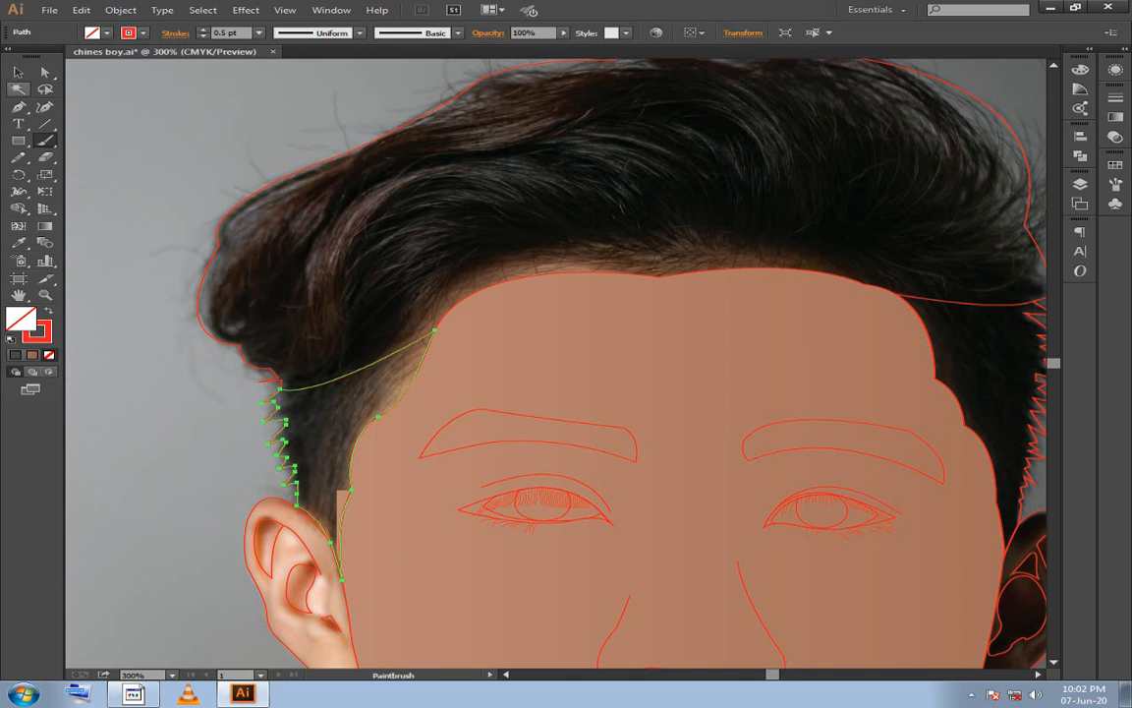
pyautogui.click(18, 72)
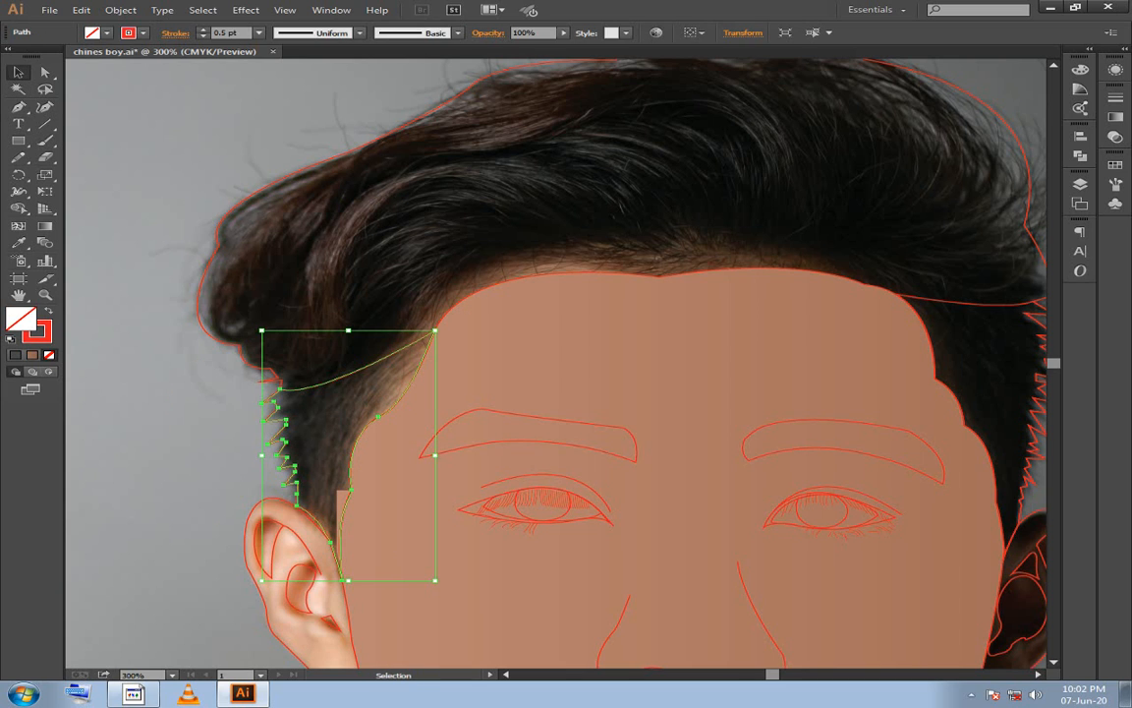
pyautogui.hotkey('ctrl', 'shift', 'a')
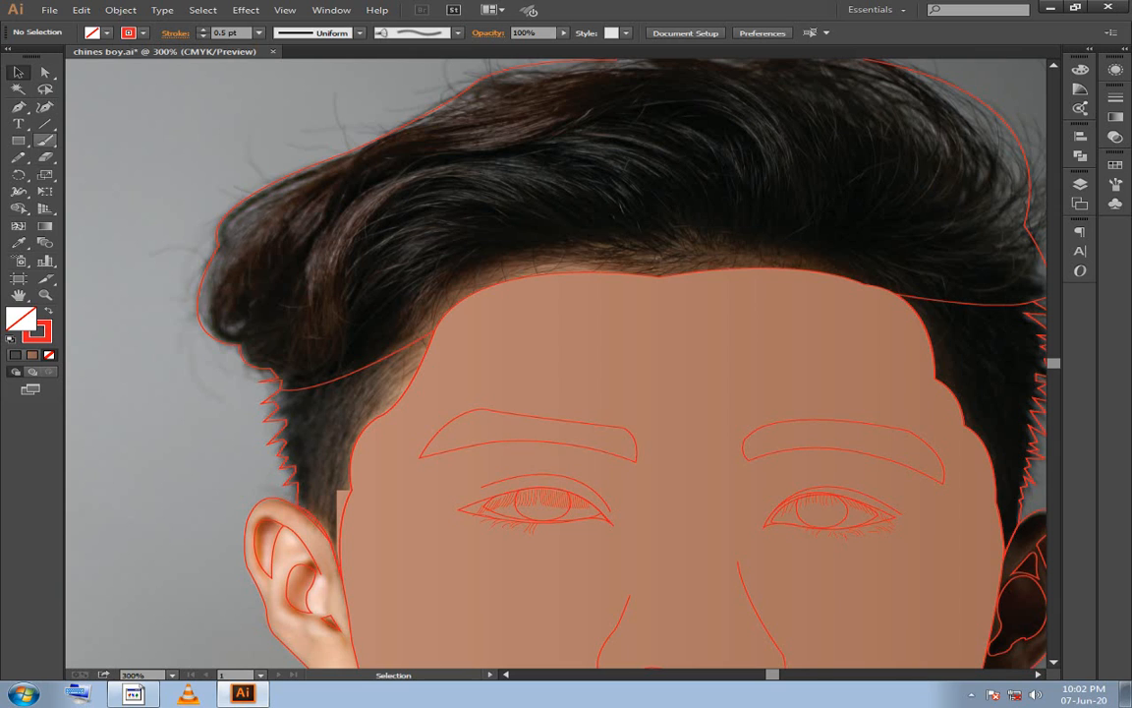
# Test the Paintbrush with a short stroke on the grey background, undo it, and set the stroke color to #232323.
pyautogui.click(44, 140)
pyautogui.moveTo(125, 121); pyautogui.dragTo(71, 197)
pyautogui.hotkey('ctrl', 'z')
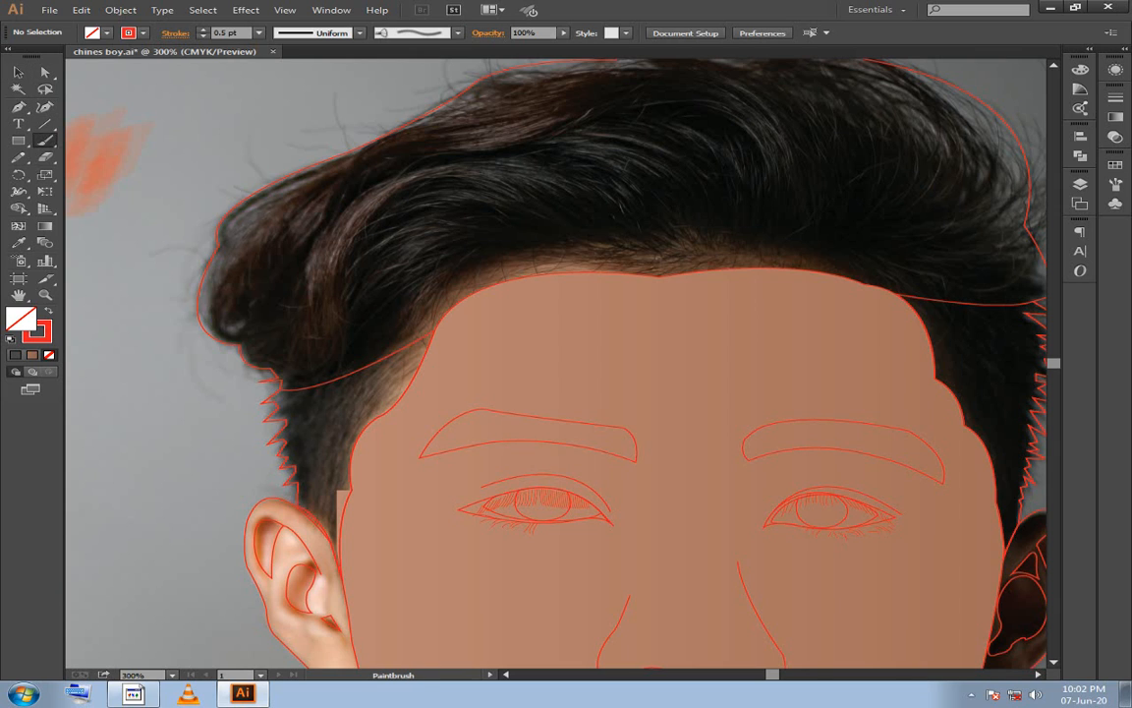
pyautogui.doubleClick(38, 331)
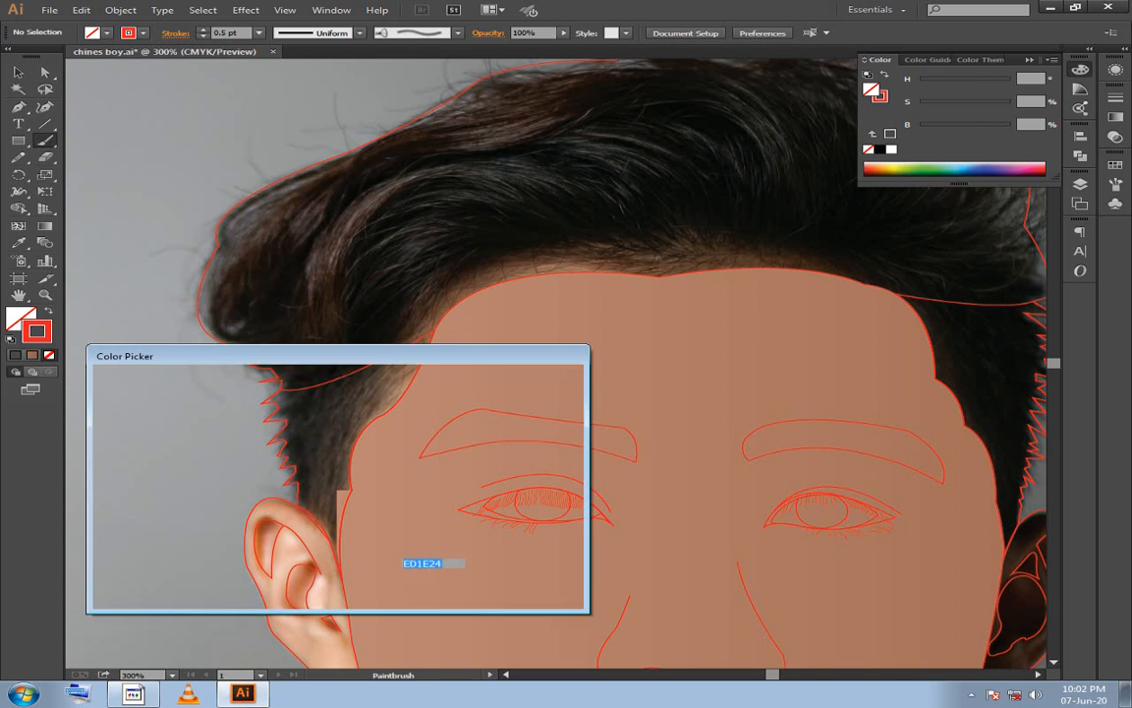
pyautogui.moveTo(111, 543)
pyautogui.mouseDown()
pyautogui.moveTo(148, 548)
pyautogui.moveTo(169, 532)
pyautogui.moveTo(106, 531)
pyautogui.moveTo(108, 543)
pyautogui.mouseUp()
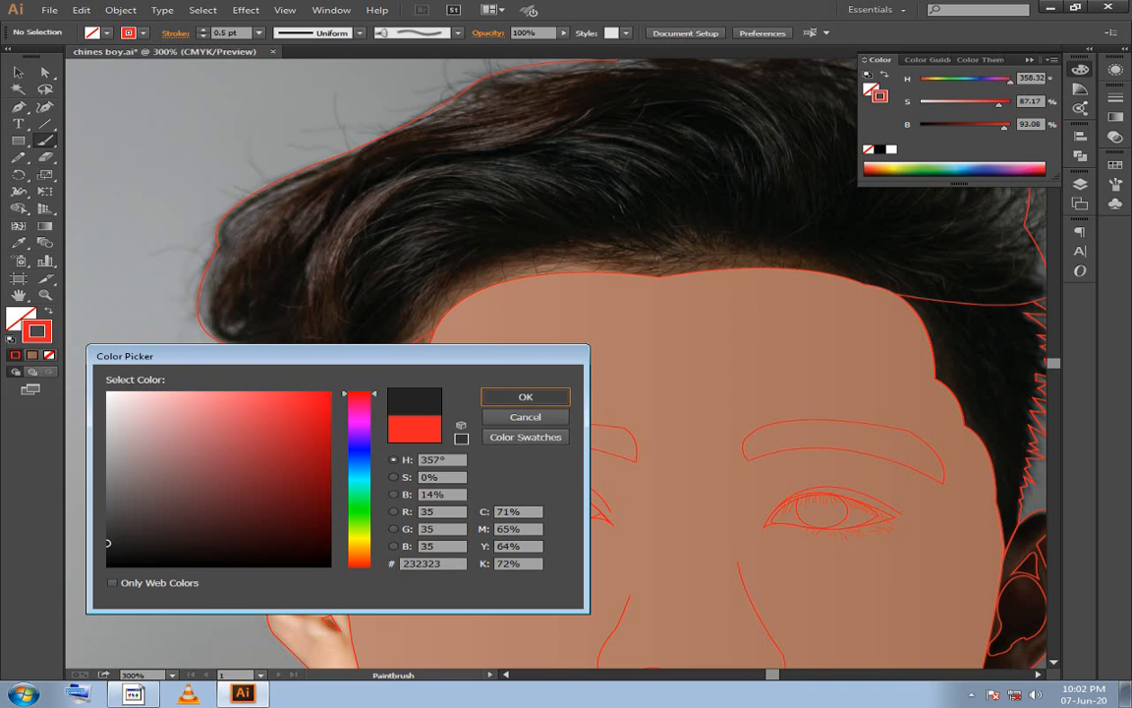
pyautogui.press('Return')
# Select the side hair shape above the light-coloured ear, switch to Draw Inside mode, and remove the shape's red stroke.
pyautogui.scroll(-2, 108, 542)
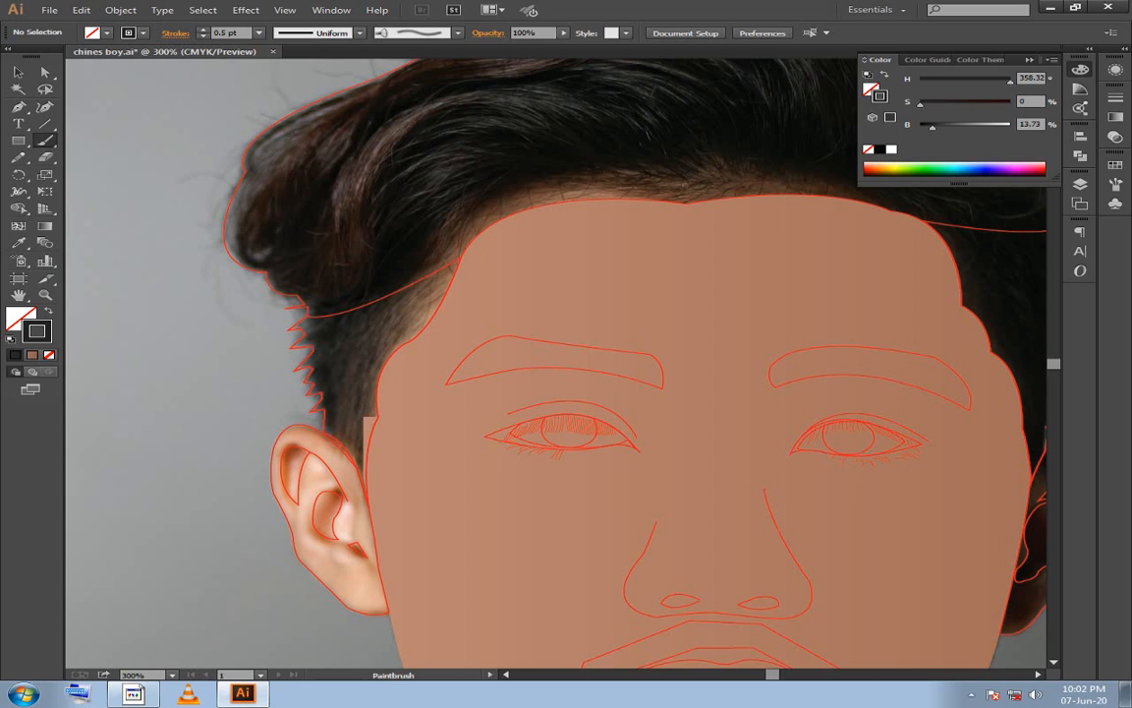
pyautogui.click(422, 335)
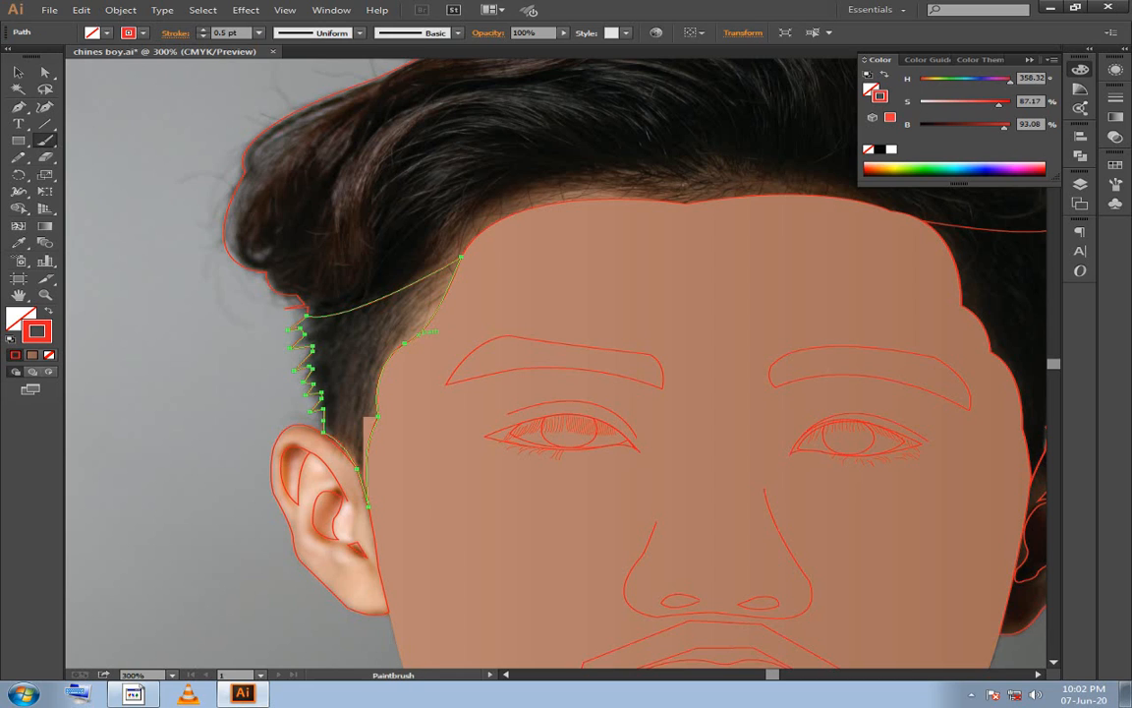
pyautogui.hotkey('ctrl', 'shift', 'b')
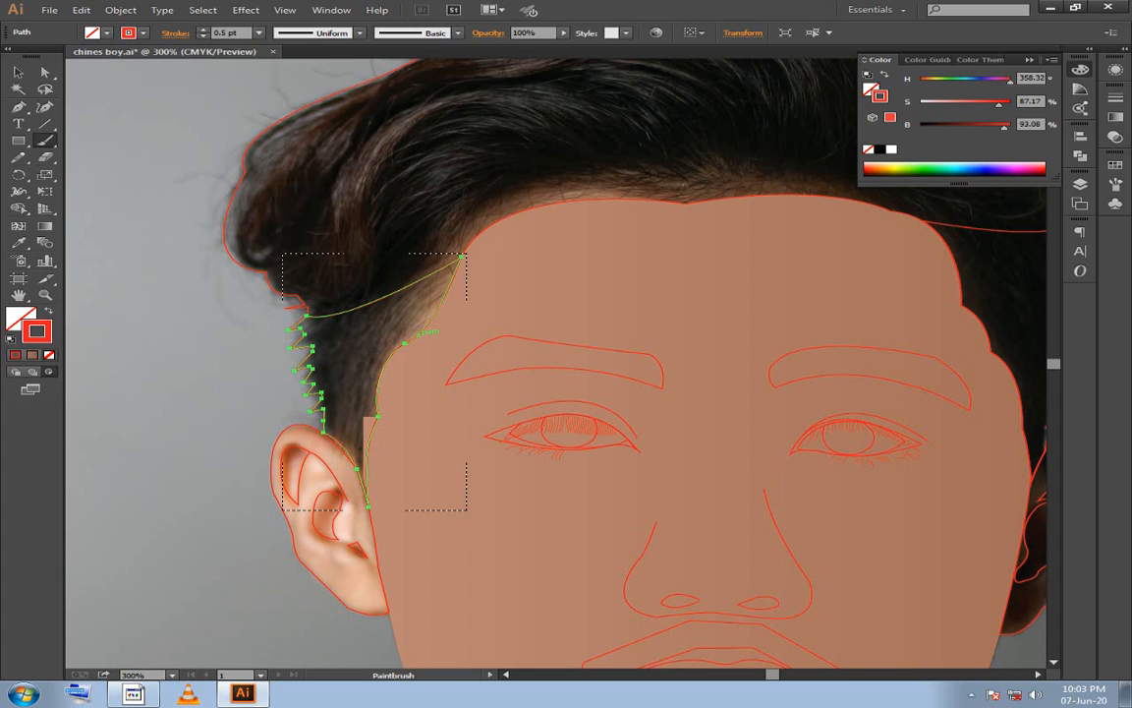
pyautogui.click(49, 354)
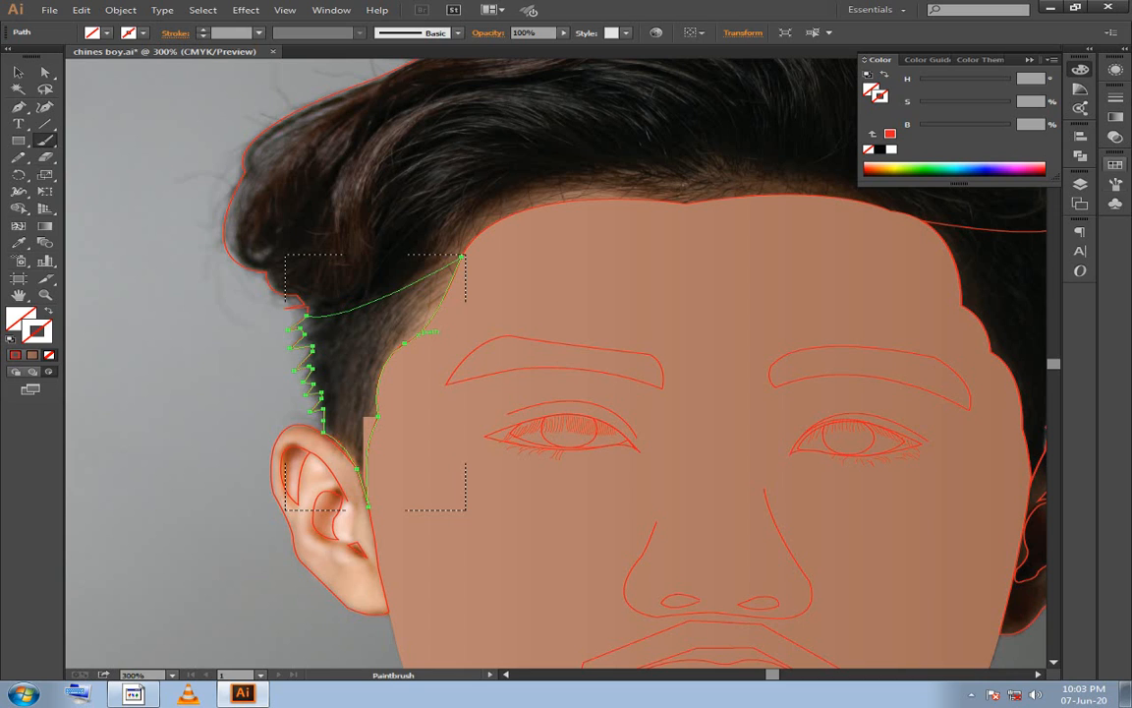
# Apply the 6.00 bristle brush to the side hair shape with its options left as they are, and undo the application.
pyautogui.click(1115, 184)
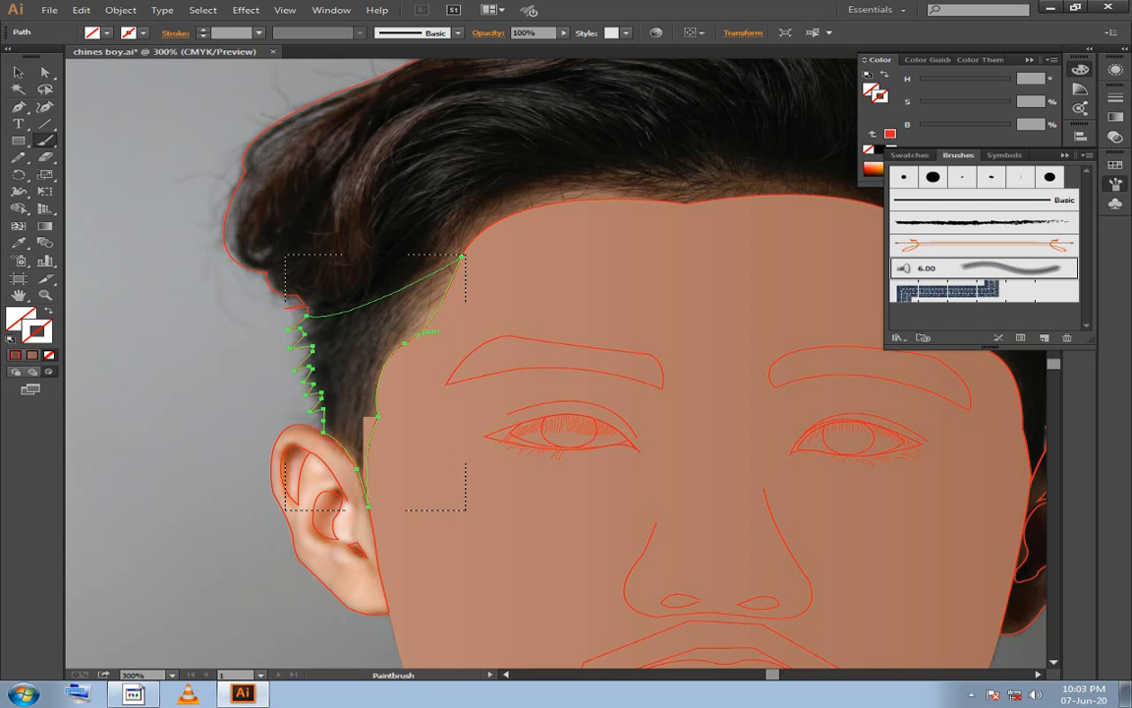
pyautogui.doubleClick(943, 269)
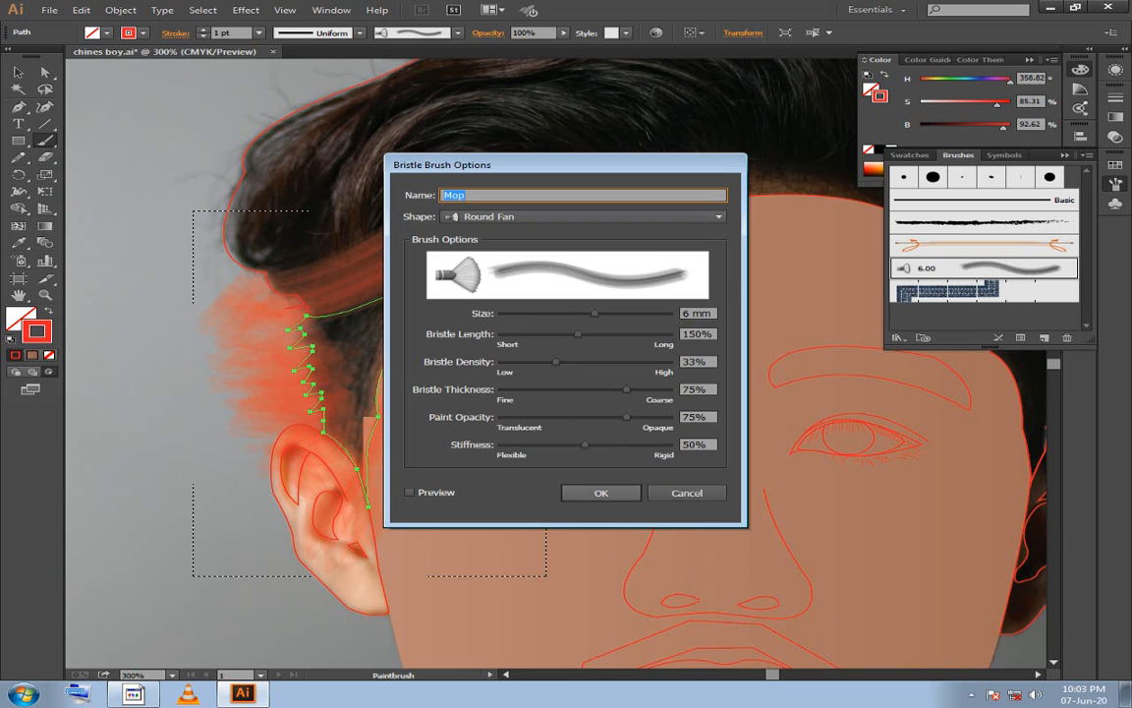
pyautogui.press('Return')
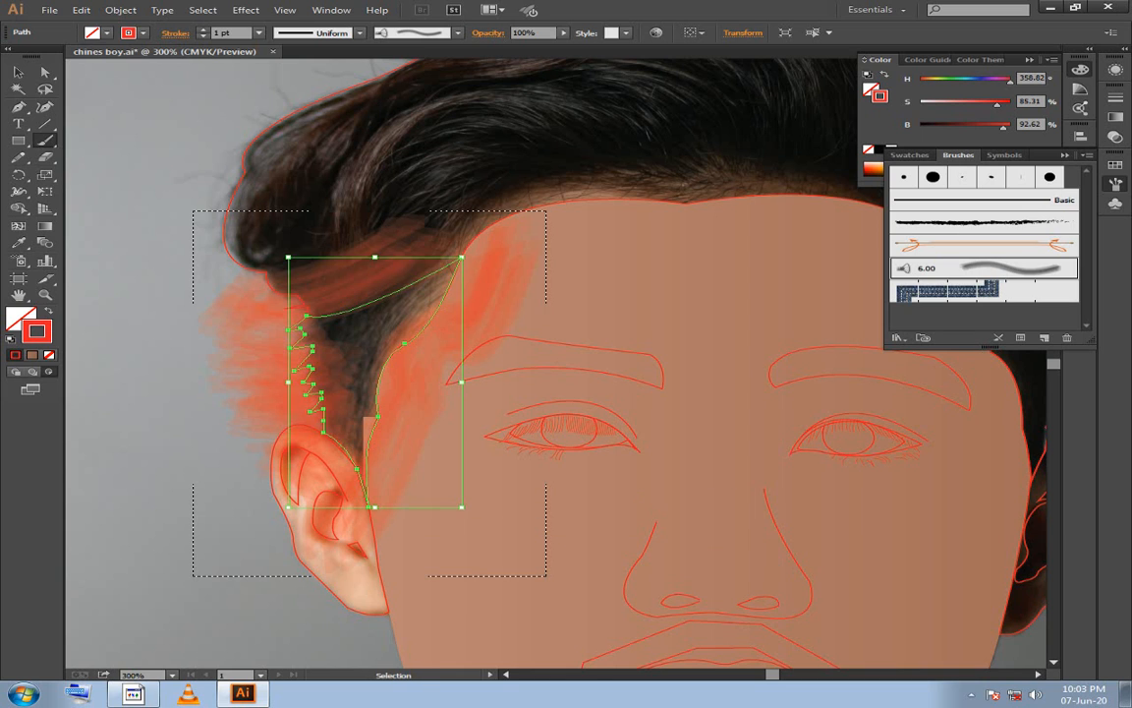
pyautogui.hotkey('ctrl', 'z')
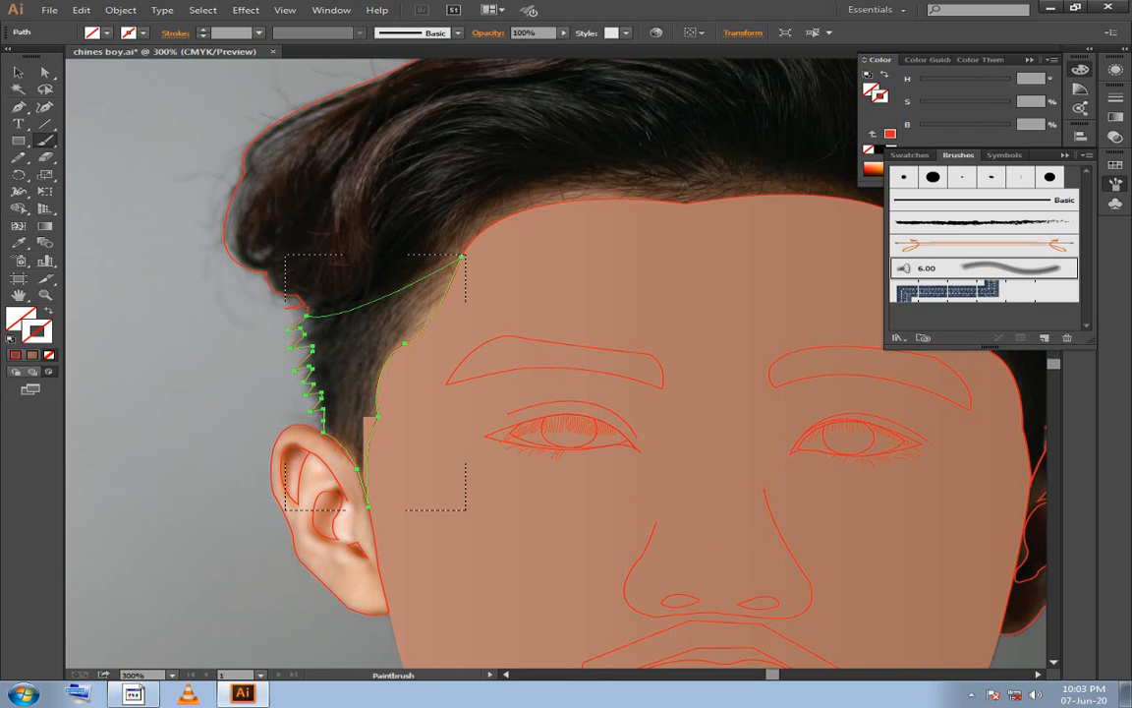
pyautogui.hotkey('ctrl', 'shift', 'z')
pyautogui.hotkey('ctrl', 'z')
# Review the shape and preview settings of the Mop bristle brush, cancel its options, and undo the brush's application to the hair shape.
pyautogui.doubleClick(983, 268)
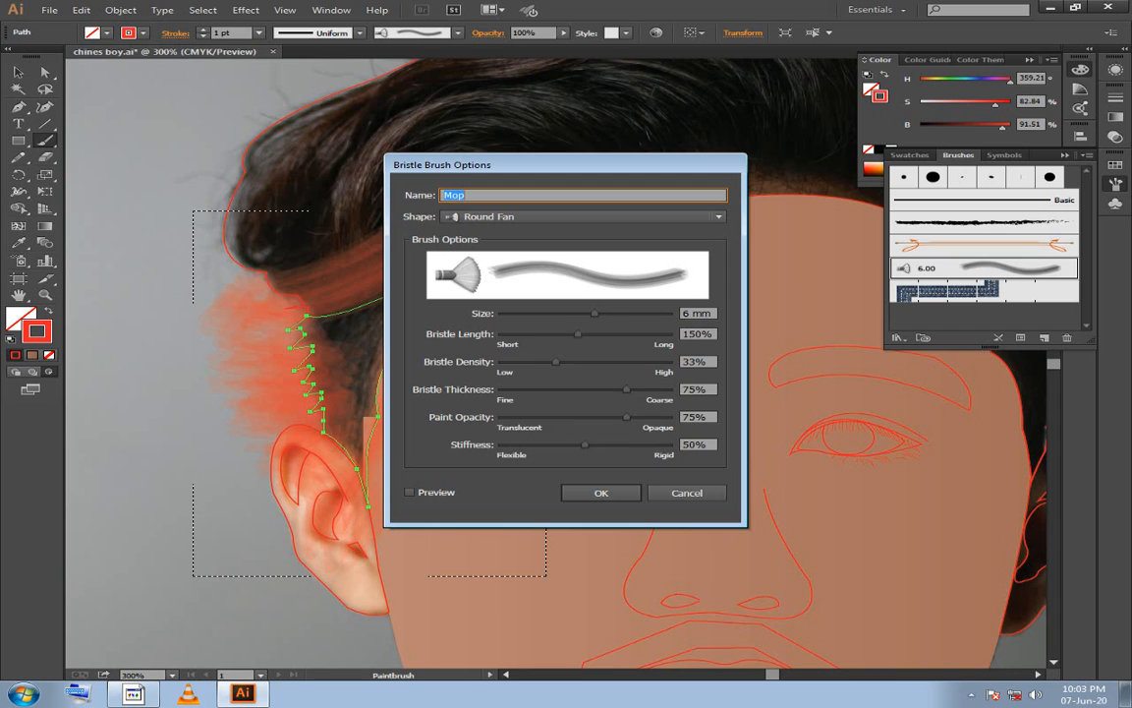
pyautogui.press('Tab')
pyautogui.hotkey('alt', 'Down')
pyautogui.press('Escape')
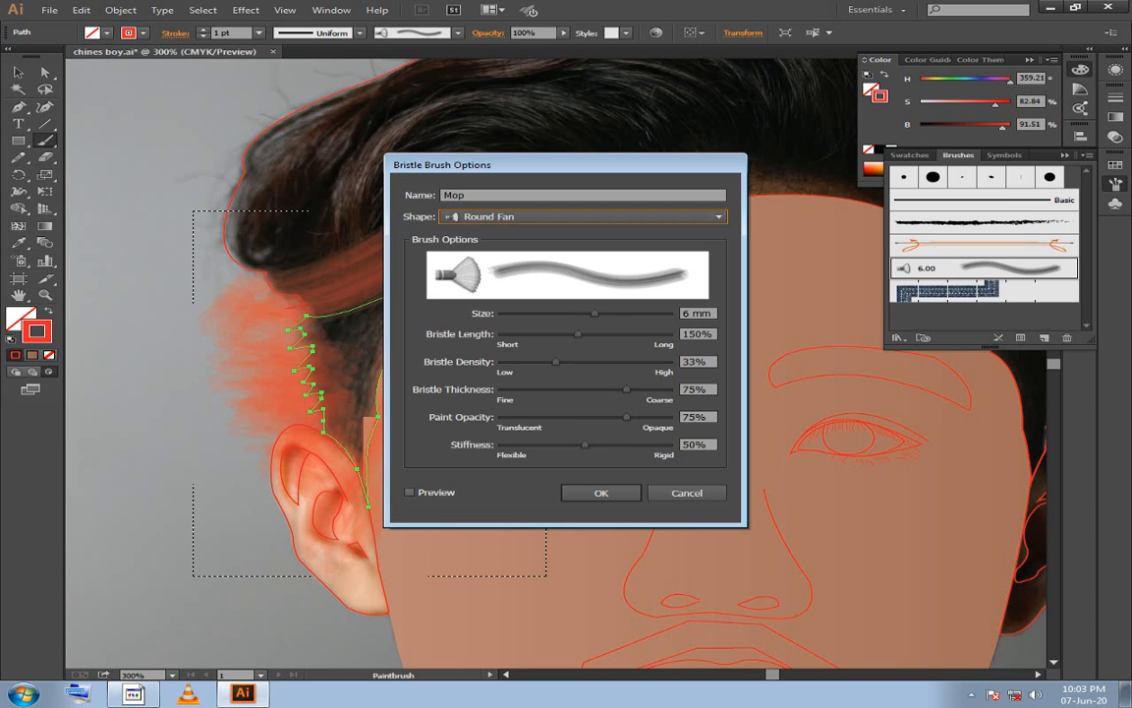
pyautogui.press('Tab')
pyautogui.press('space')
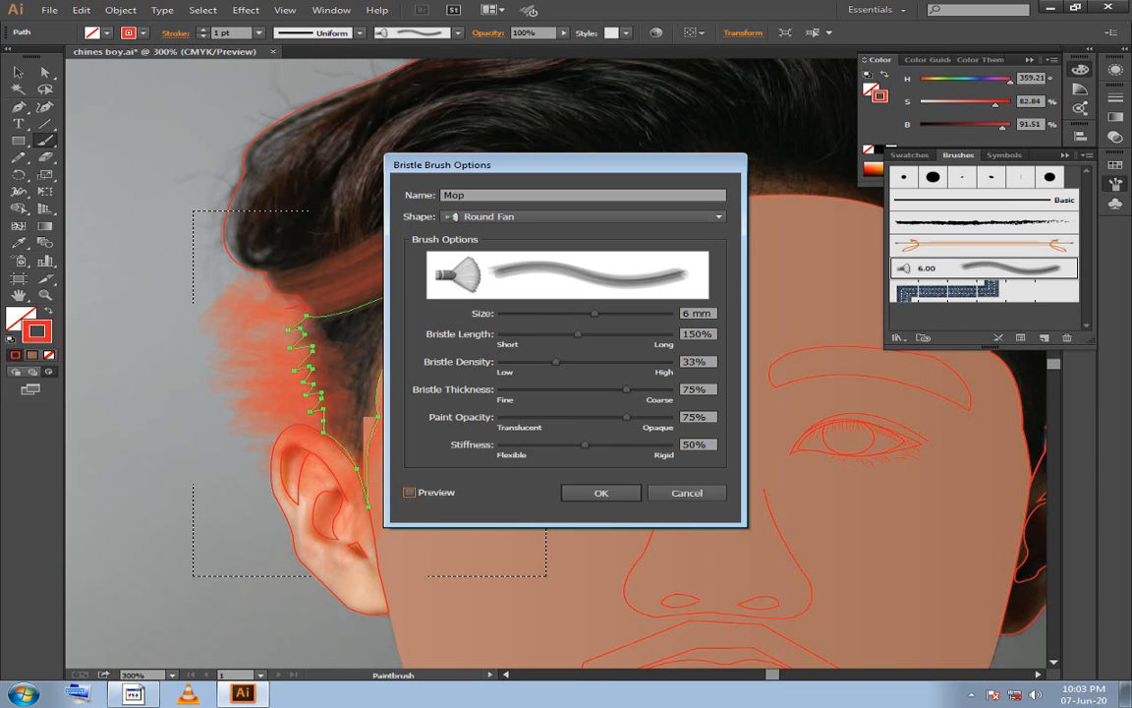
pyautogui.press('space')
pyautogui.press('Tab')
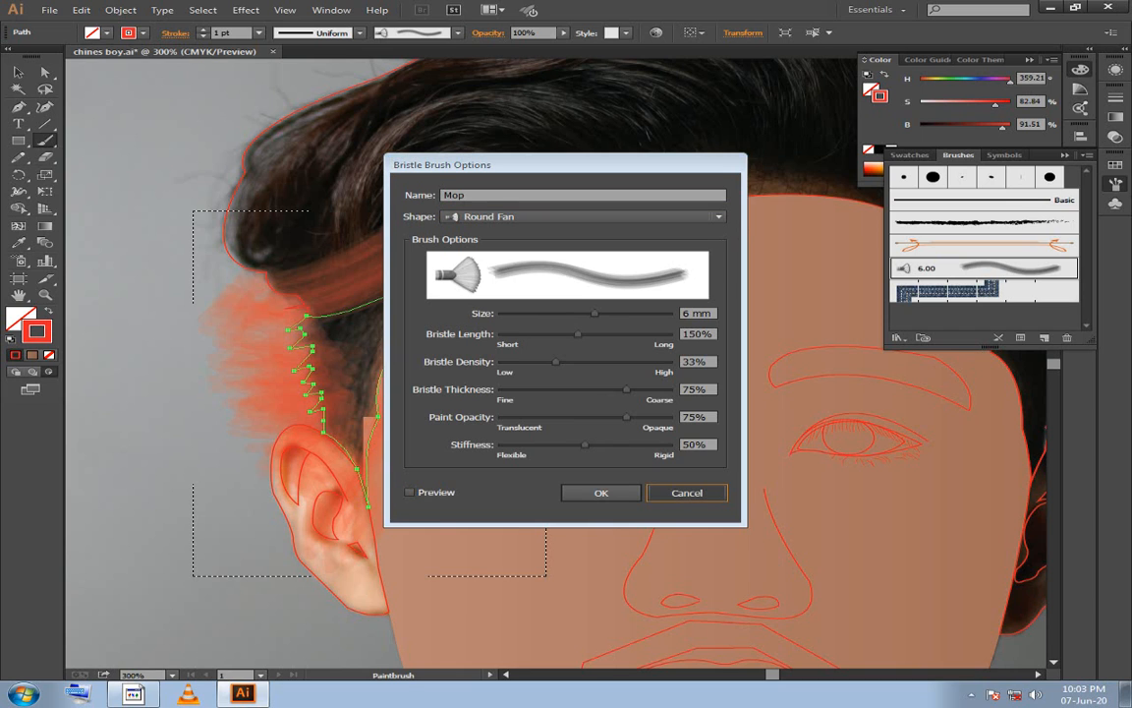
pyautogui.press('Escape')
pyautogui.hotkey('ctrl', 'z')
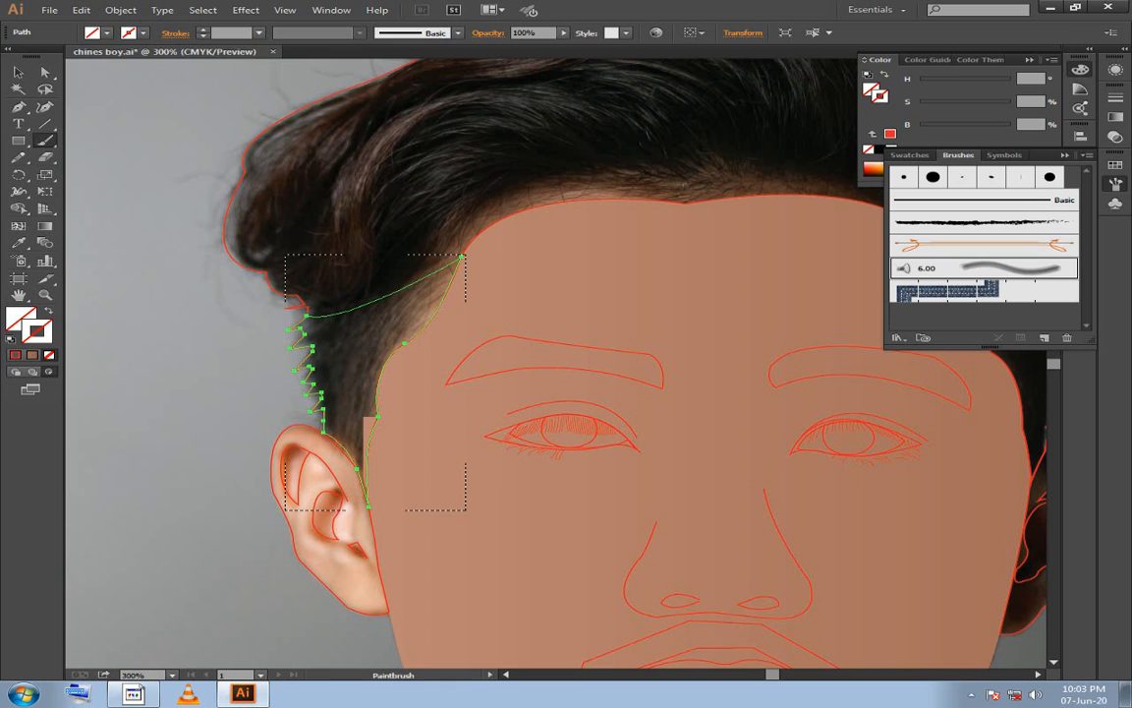
pyautogui.click(989, 173)
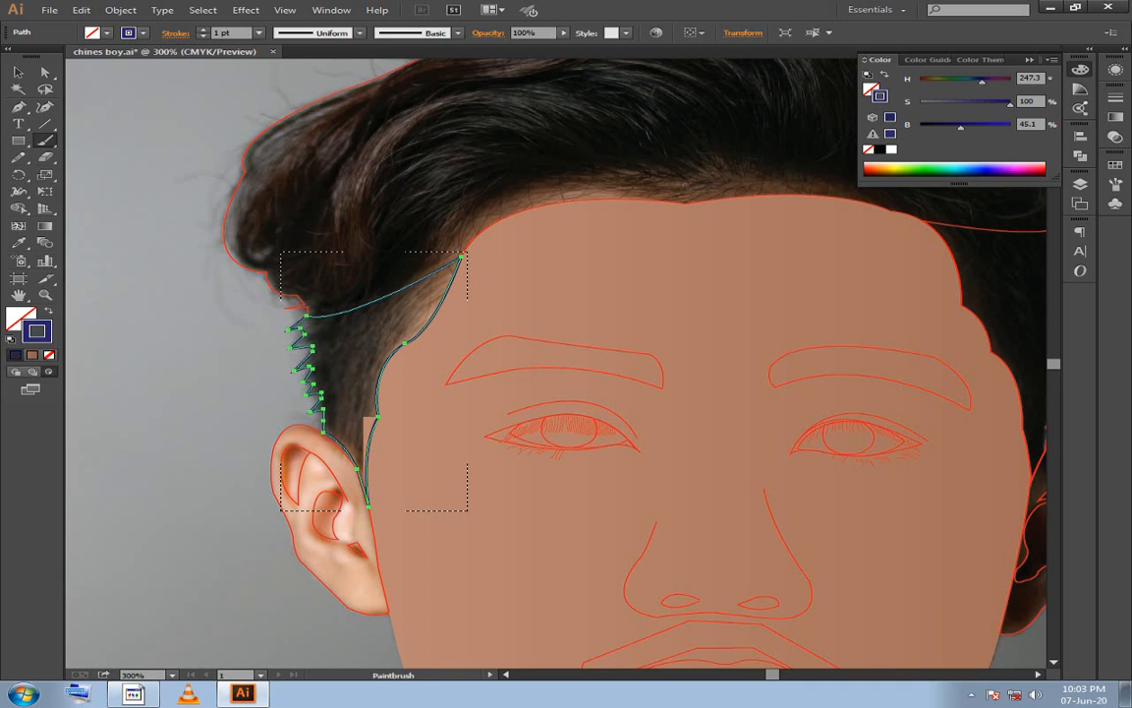
pyautogui.press('/')
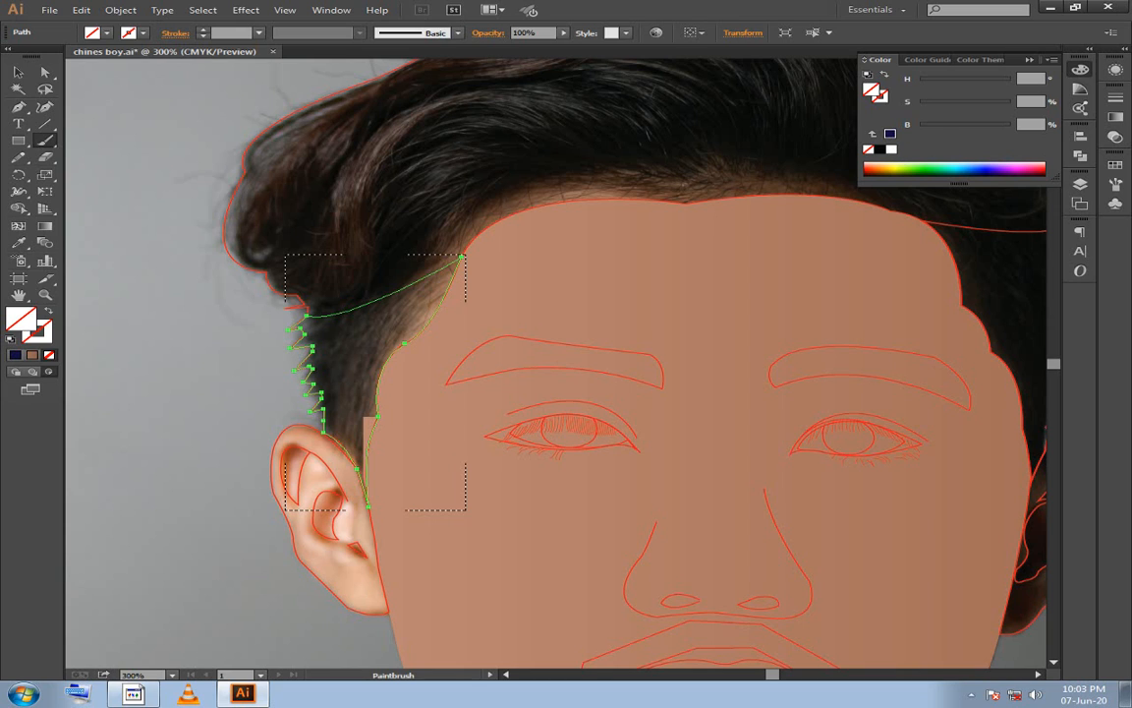
pyautogui.click(890, 134)
pyautogui.hotkey('ctrl', 'z')
pyautogui.doubleClick(23, 322)
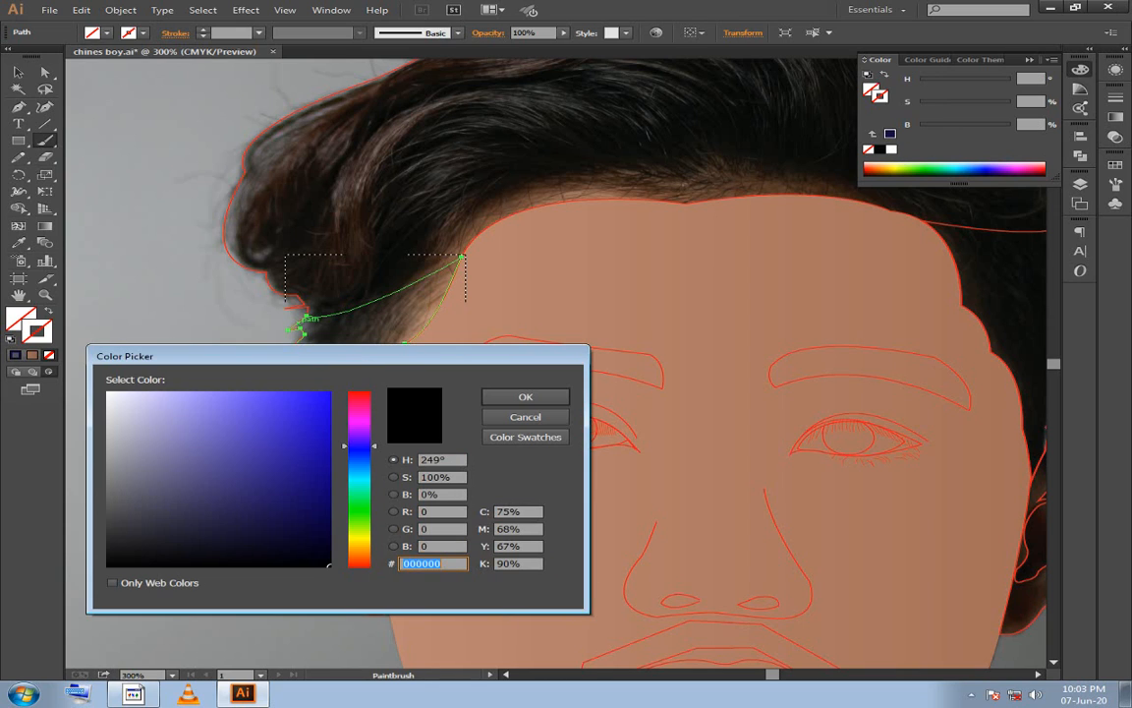
pyautogui.click(174, 551)
pyautogui.click(108, 554)
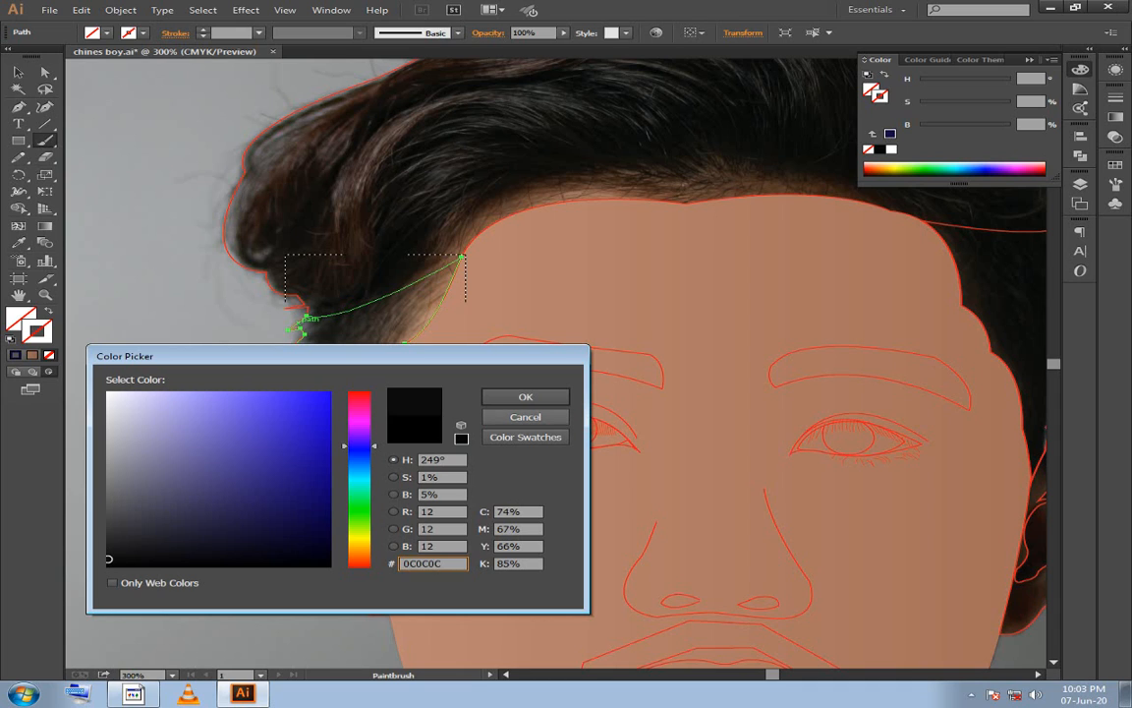
pyautogui.click(525, 417)
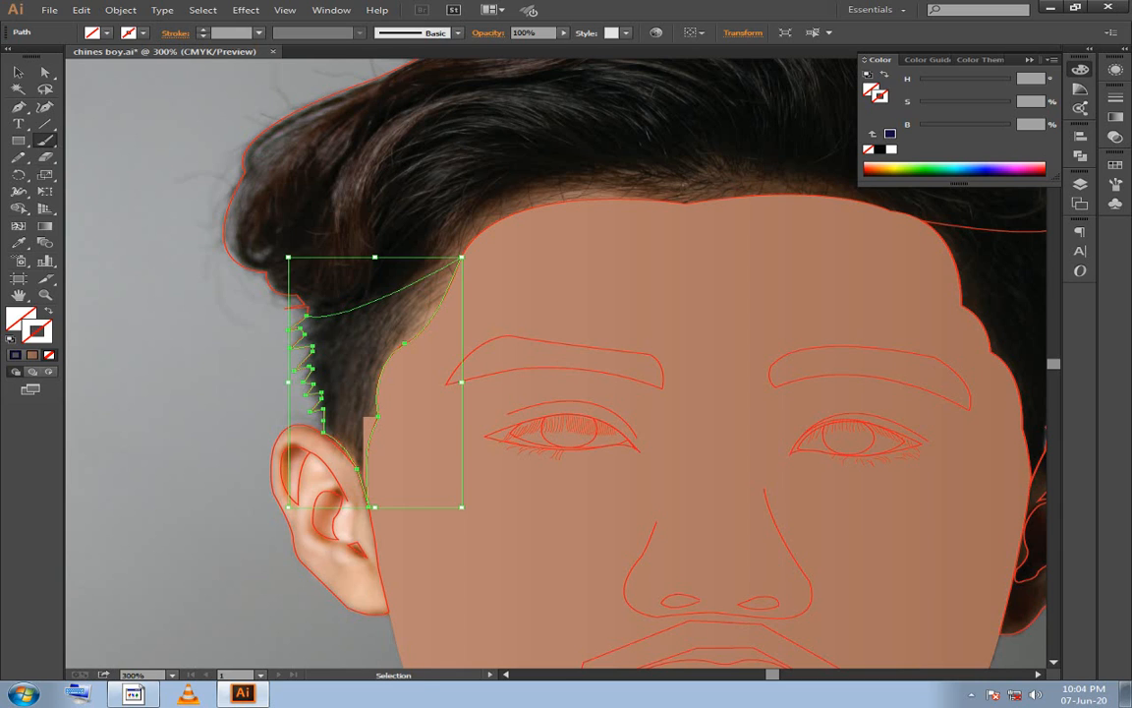
# Unlock the eye broes, face detail and face layers, and clear the selection of the hair outlines.
pyautogui.moveTo(128, 93); pyautogui.dragTo(571, 320)
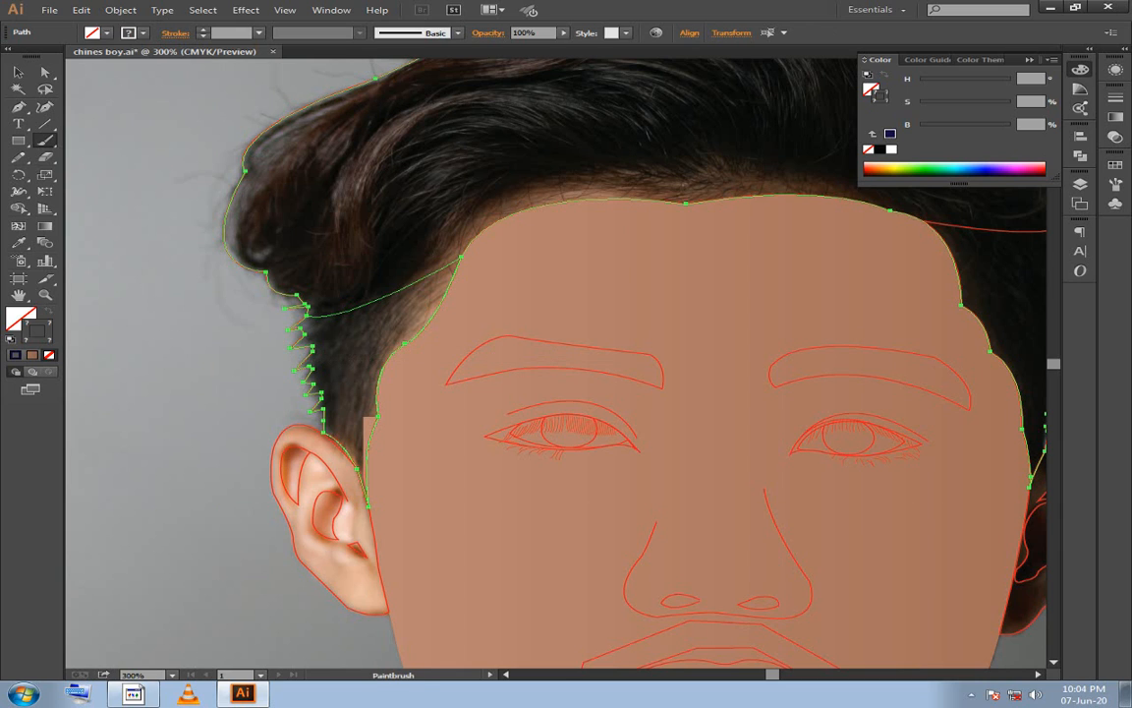
pyautogui.hotkey('ctrl', '-')
pyautogui.hotkey('ctrl', '-')
pyautogui.click(1030, 60)
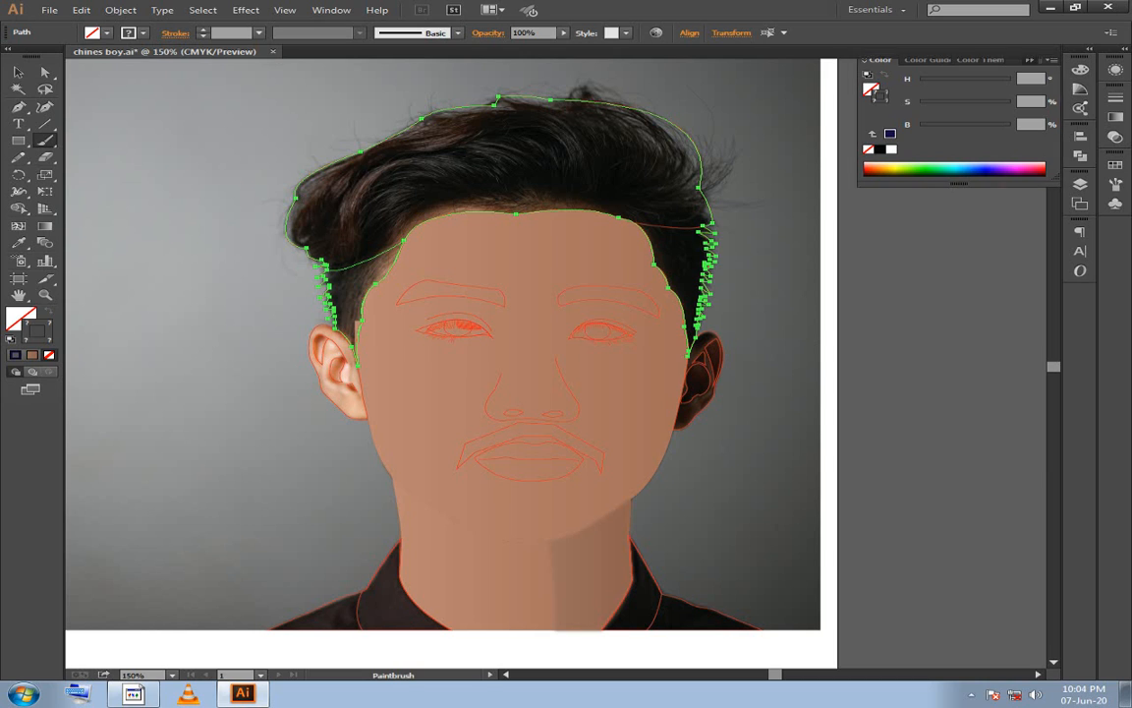
pyautogui.click(1080, 183)
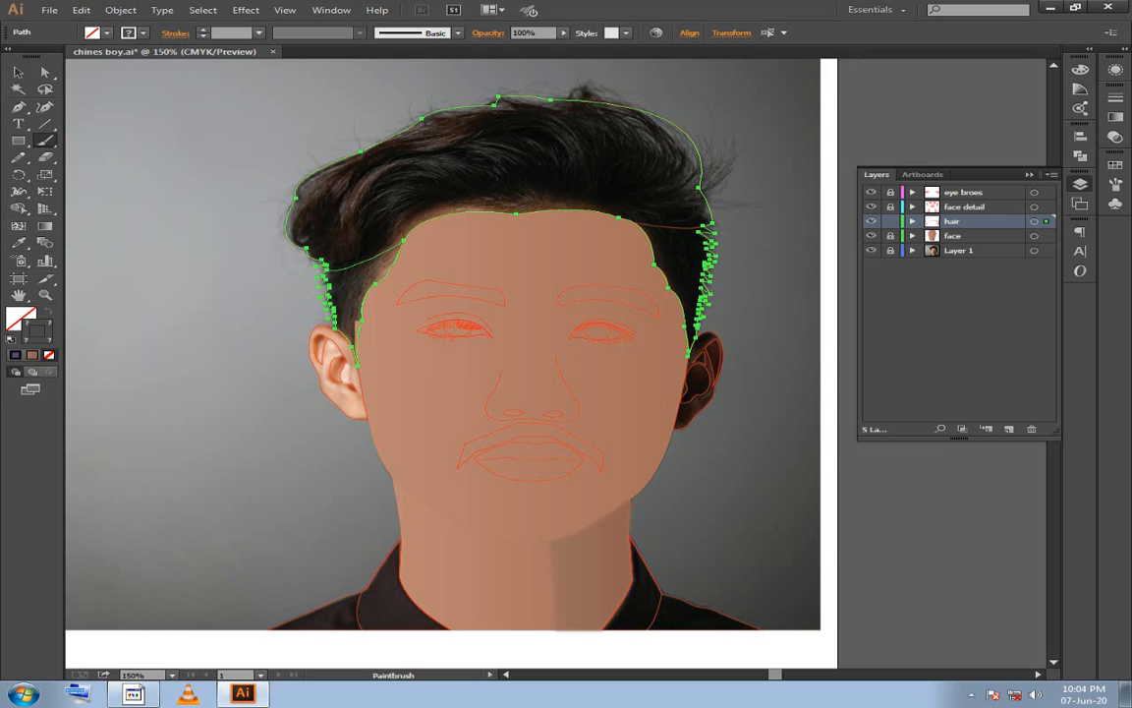
pyautogui.hotkey('ctrl', 'shift', 'a')
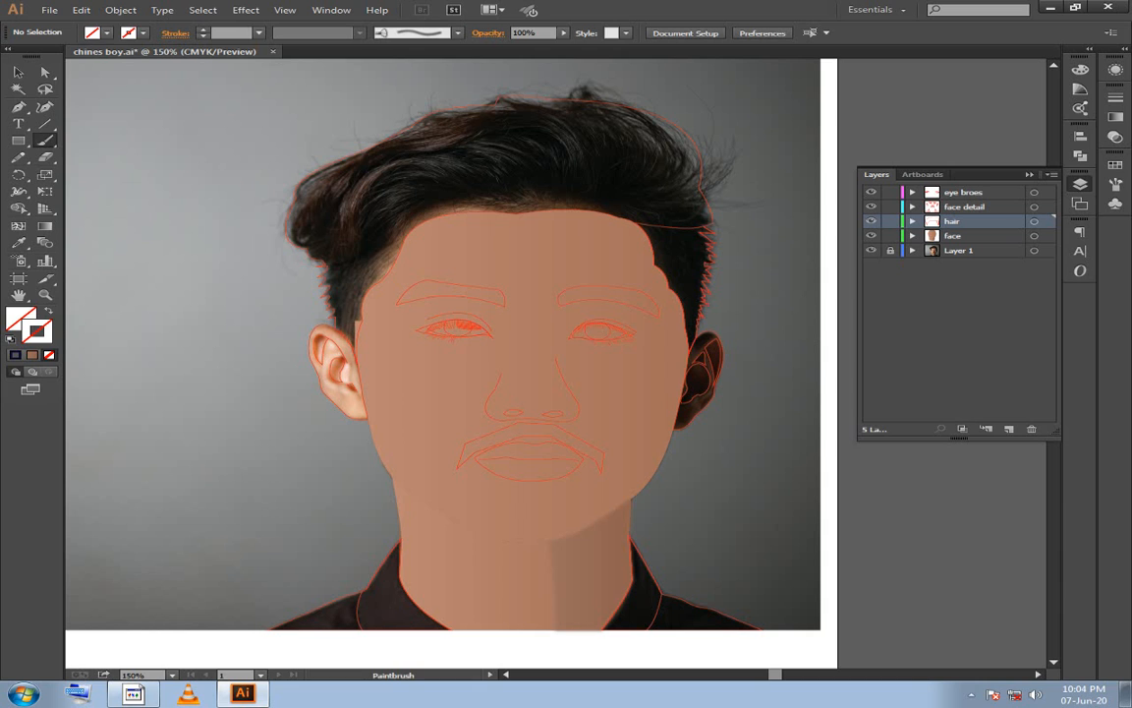
# Select all the unlocked artwork, set its stroke weight to 0.25 pt, and deselect it.
pyautogui.hotkey('ctrl', 'a')
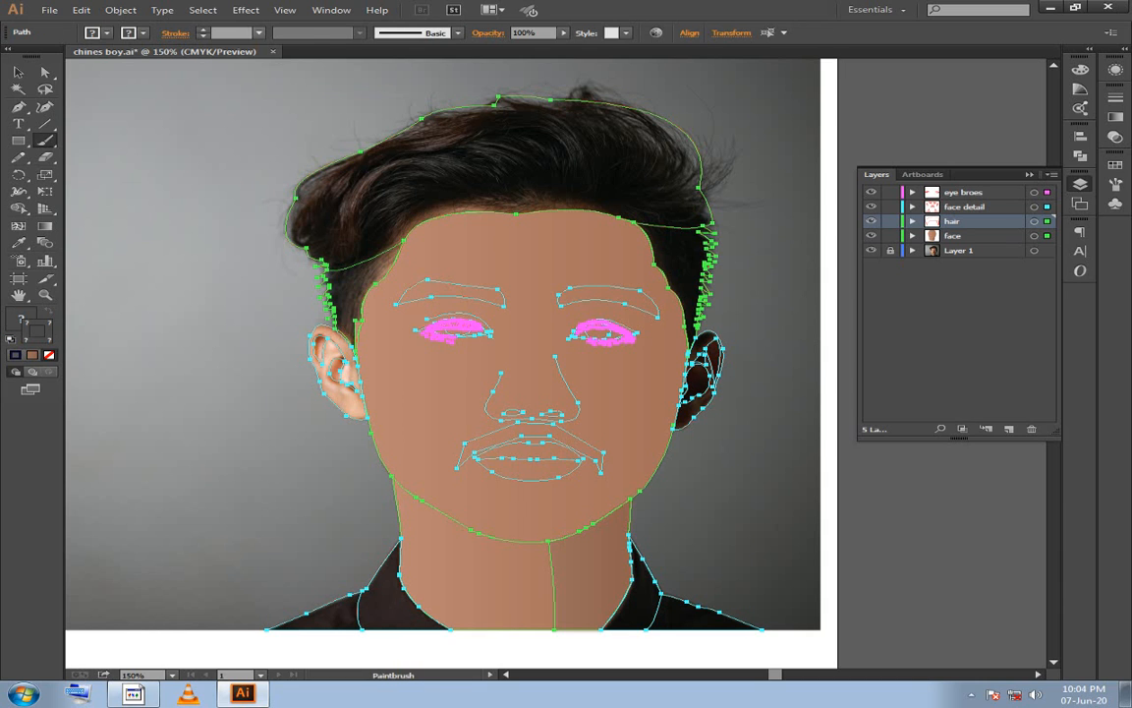
pyautogui.click(258, 32)
pyautogui.click(280, 44)
pyautogui.click(18, 72)
pyautogui.click(202, 196)
pyautogui.moveTo(422, 344); pyautogui.dragTo(394, 318)
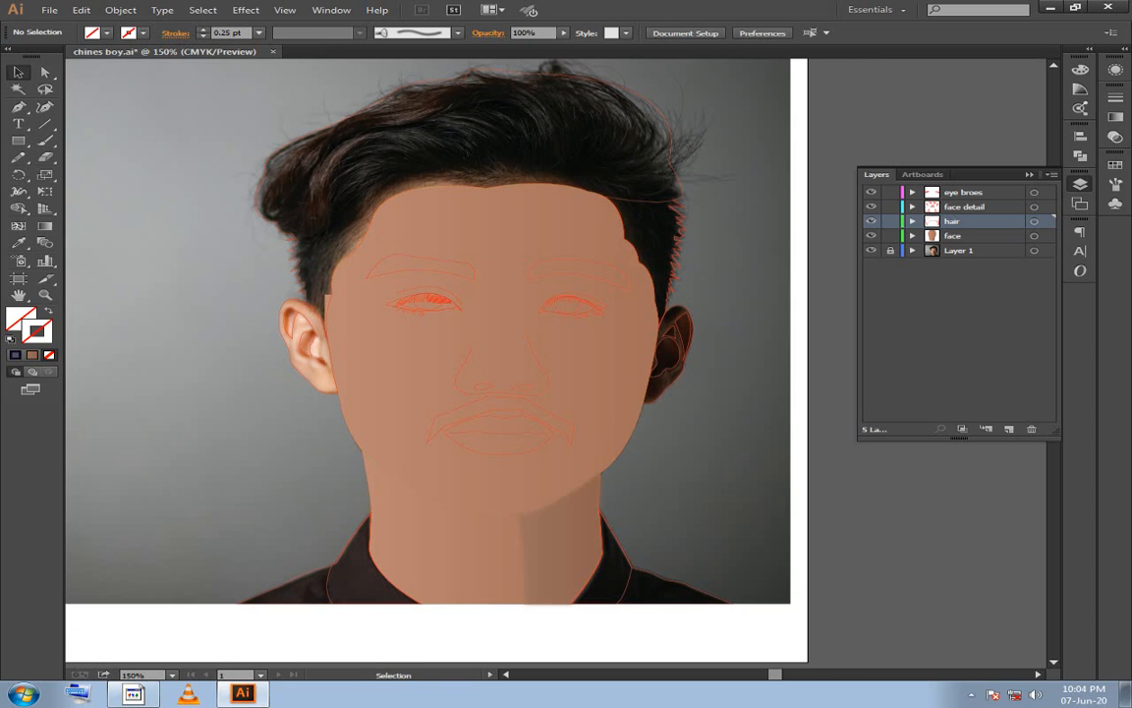
# Select the side hair shape above the light-coloured ear and set its stroke color to #212121.
pyautogui.click(345, 228)
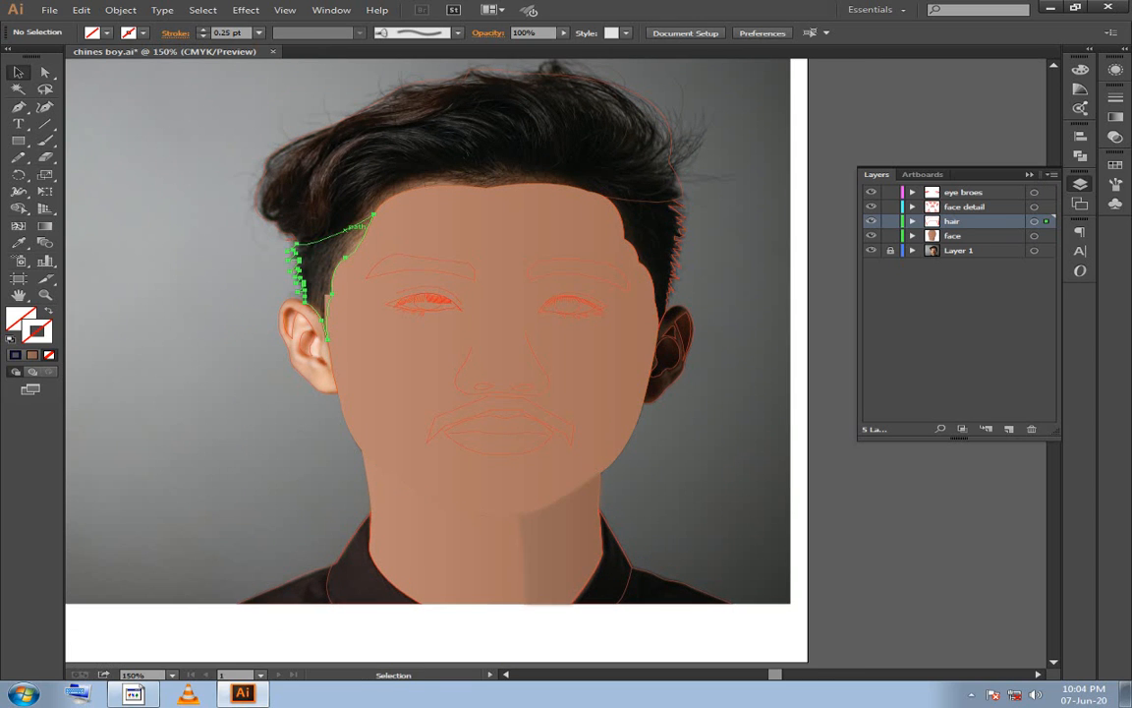
pyautogui.click(346, 228)
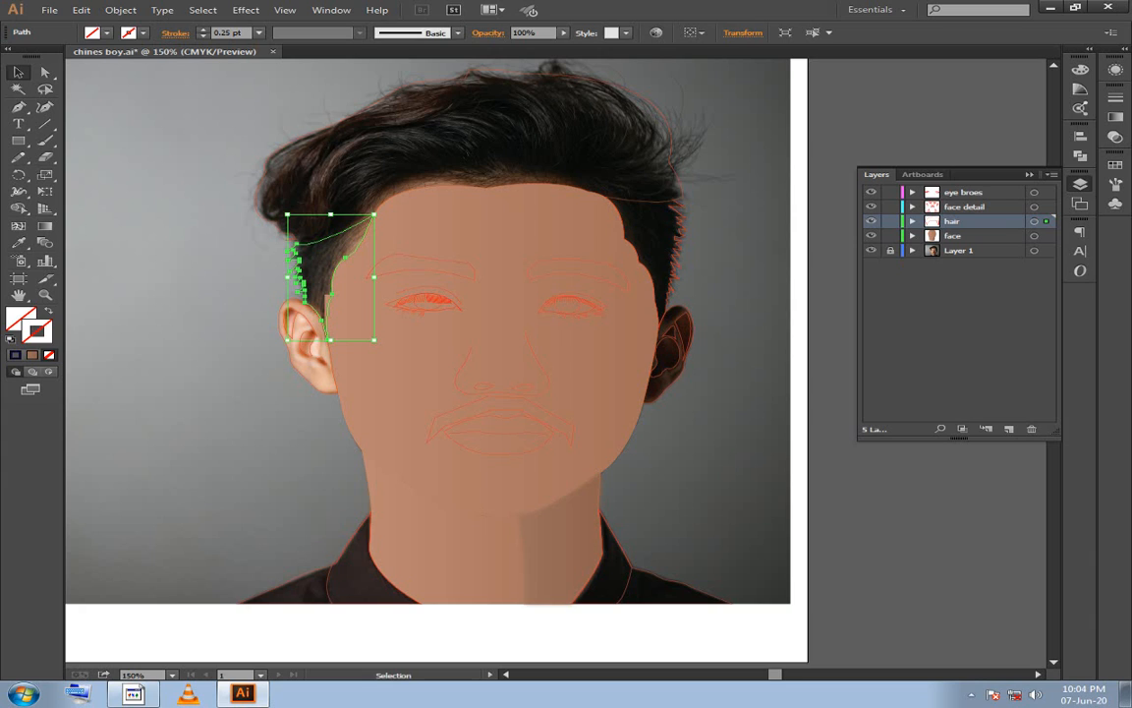
pyautogui.doubleClick(20, 319)
pyautogui.moveTo(109, 555); pyautogui.dragTo(108, 545)
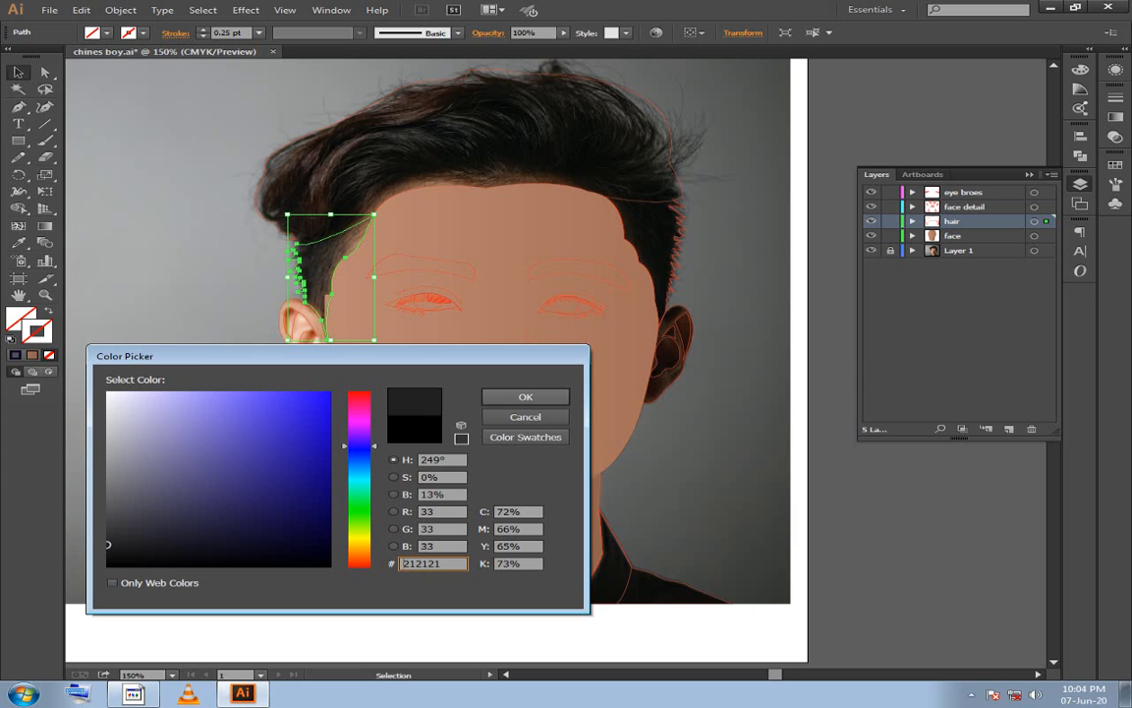
pyautogui.click(526, 397)
# Paint the side hair shape above the light-coloured ear with dark Paintbrush strokes in Draw Inside mode, and return to Draw Normal.
pyautogui.click(45, 140)
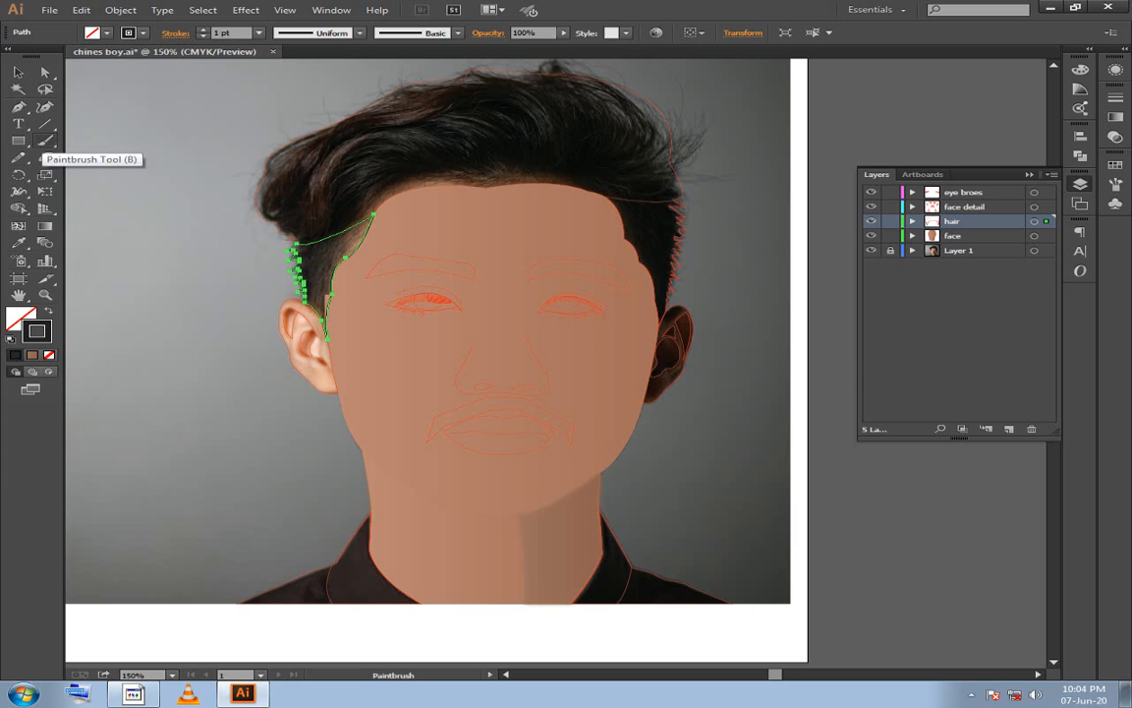
pyautogui.moveTo(231, 252)
pyautogui.mouseDown()
pyautogui.moveTo(339, 231)
pyautogui.moveTo(350, 208)
pyautogui.moveTo(304, 300)
pyautogui.mouseUp()
pyautogui.hotkey('ctrl', 'z')
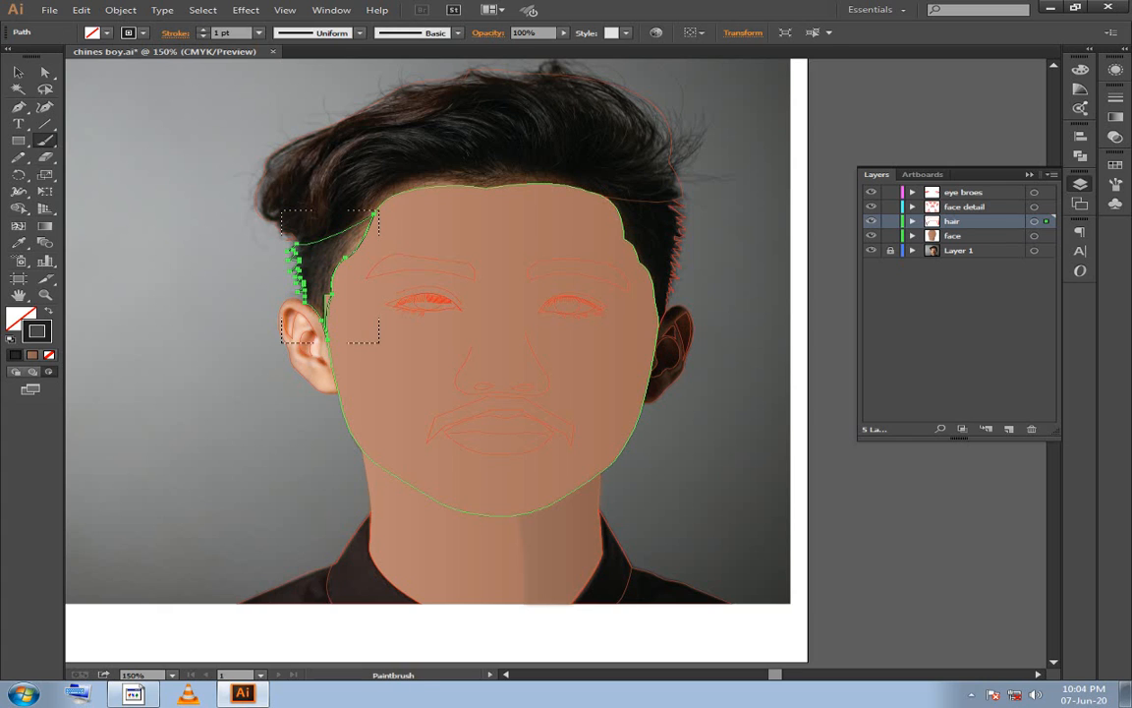
pyautogui.moveTo(360, 226)
pyautogui.mouseDown()
pyautogui.moveTo(244, 273)
pyautogui.moveTo(337, 260)
pyautogui.moveTo(255, 282)
pyautogui.mouseUp()
pyautogui.moveTo(348, 256); pyautogui.dragTo(243, 320)
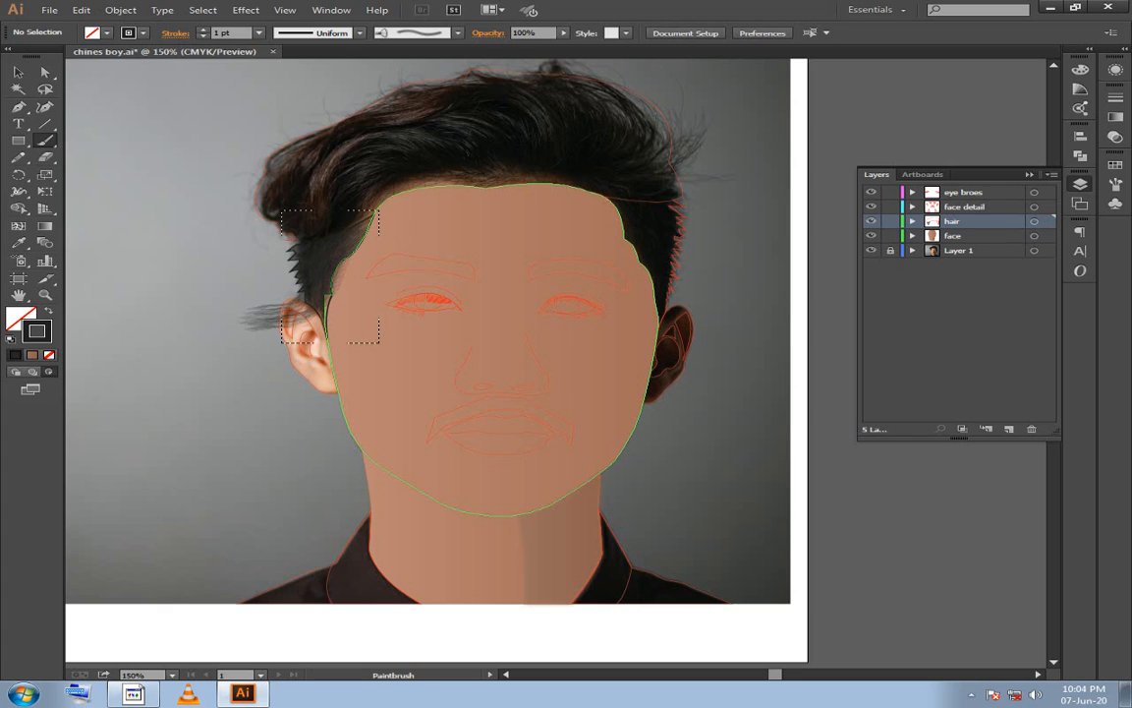
pyautogui.moveTo(340, 278)
pyautogui.mouseDown()
pyautogui.moveTo(253, 366)
pyautogui.moveTo(303, 348)
pyautogui.moveTo(310, 402)
pyautogui.mouseUp()
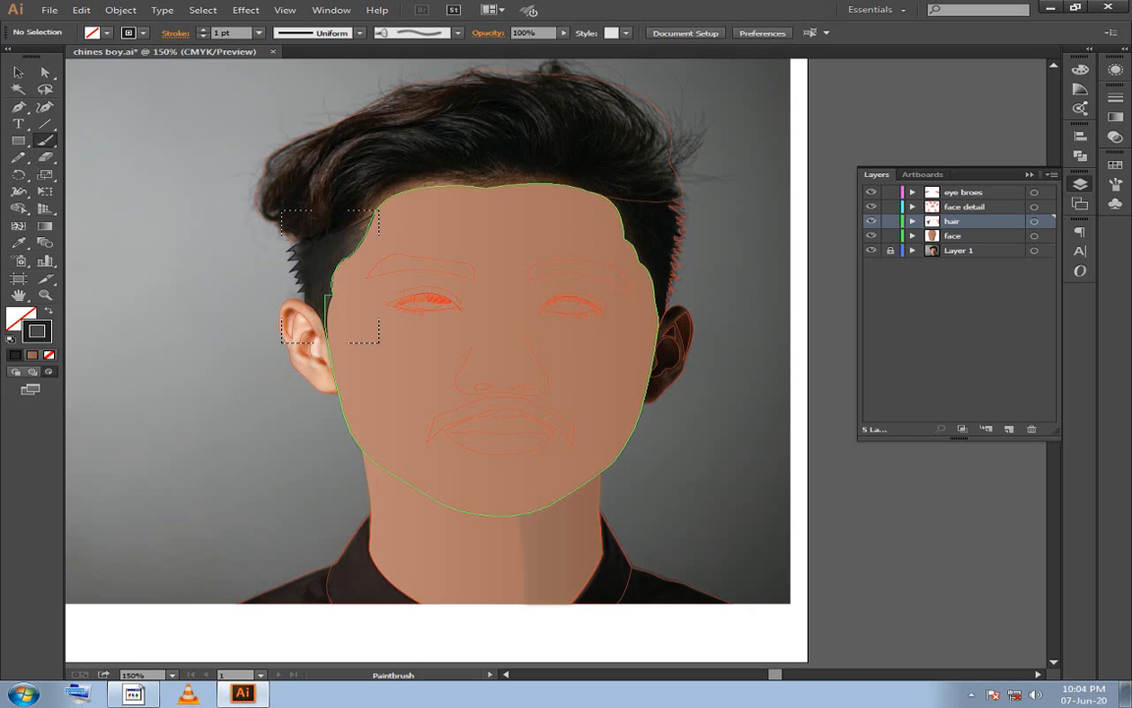
pyautogui.moveTo(380, 210)
pyautogui.mouseDown()
pyautogui.moveTo(356, 233)
pyautogui.moveTo(211, 297)
pyautogui.mouseUp()
pyautogui.hotkey('ctrl', 'z')
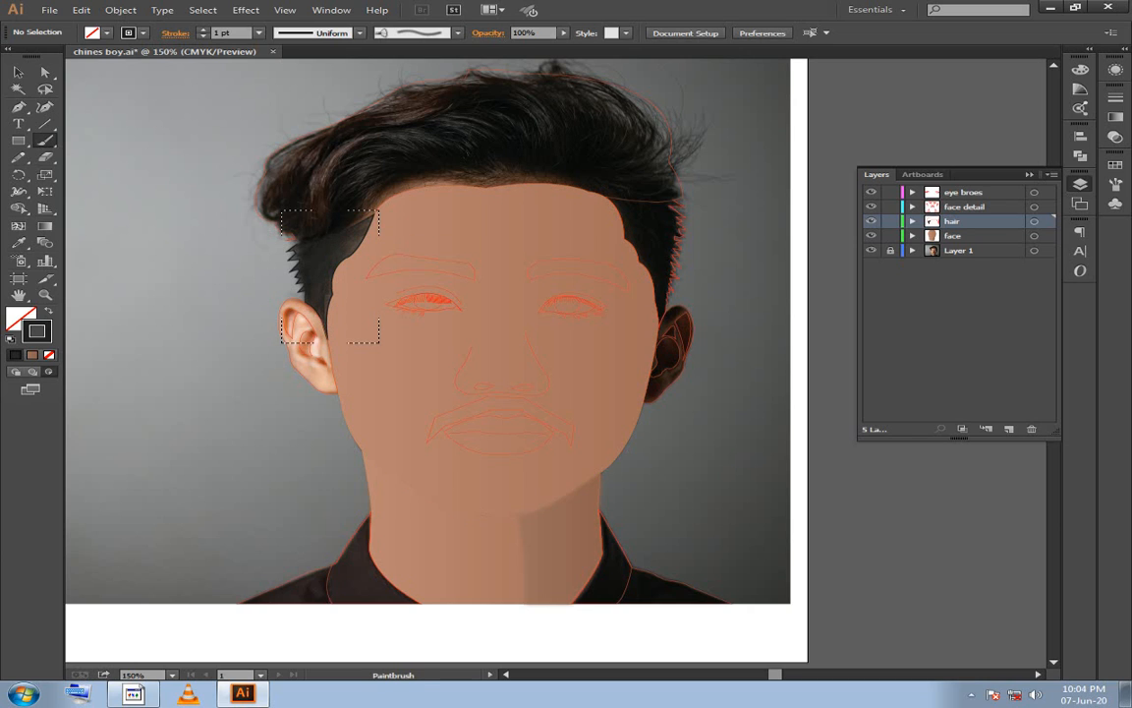
pyautogui.press('v')
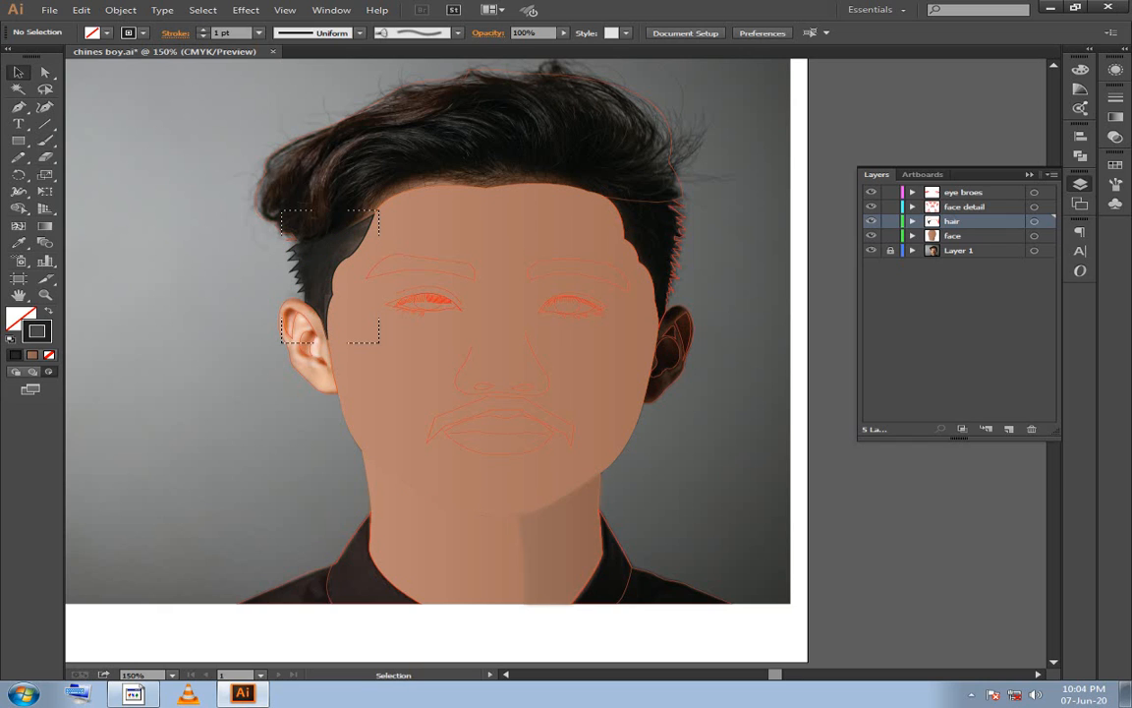
pyautogui.click(15, 372)
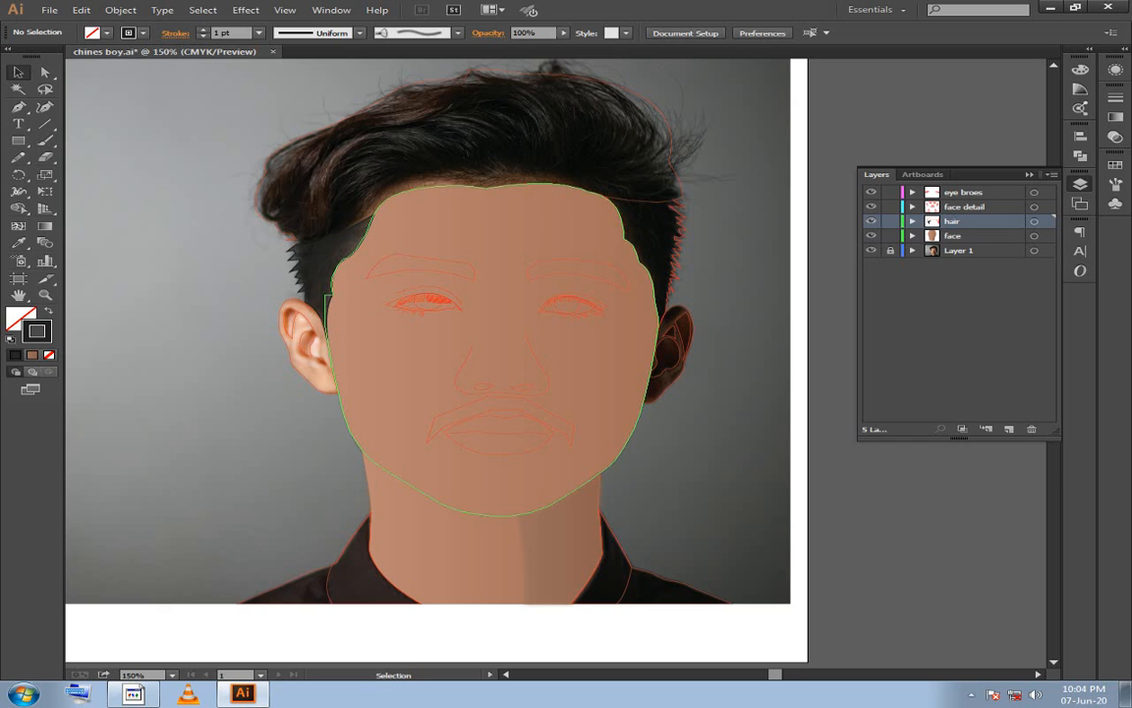
# Try removing the stroke from the painted side hair clip group, undo the change, and deselect the group.
pyautogui.click(346, 228)
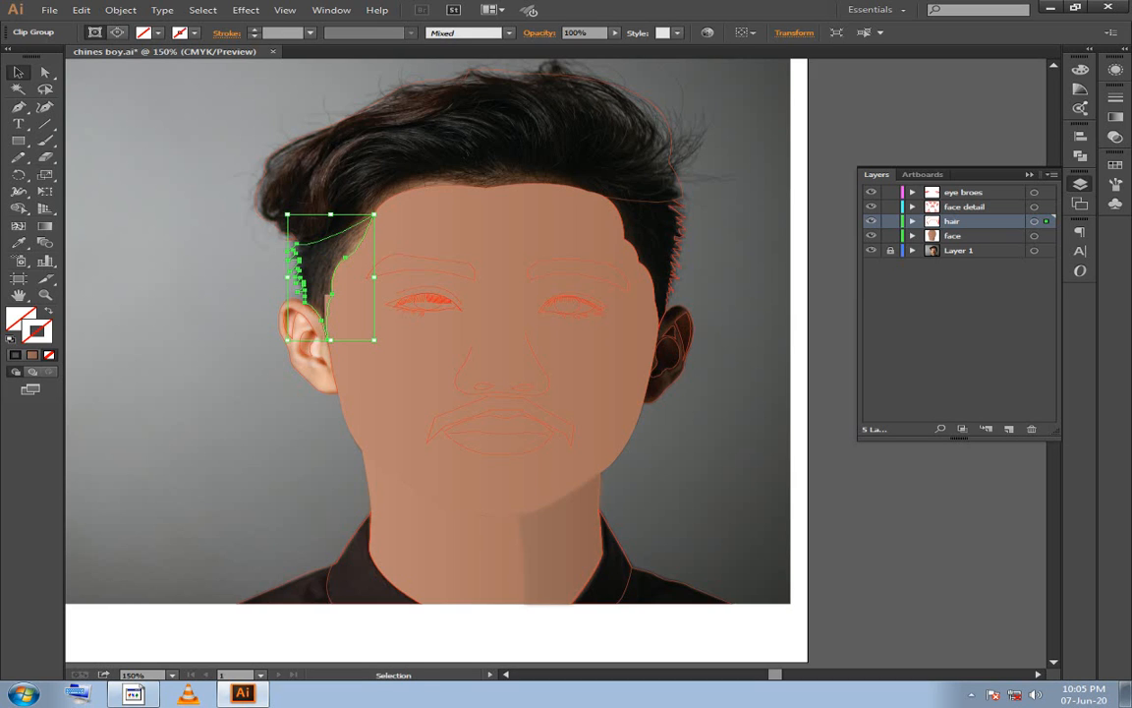
pyautogui.press('a')
pyautogui.hotkey('ctrl', 'z')
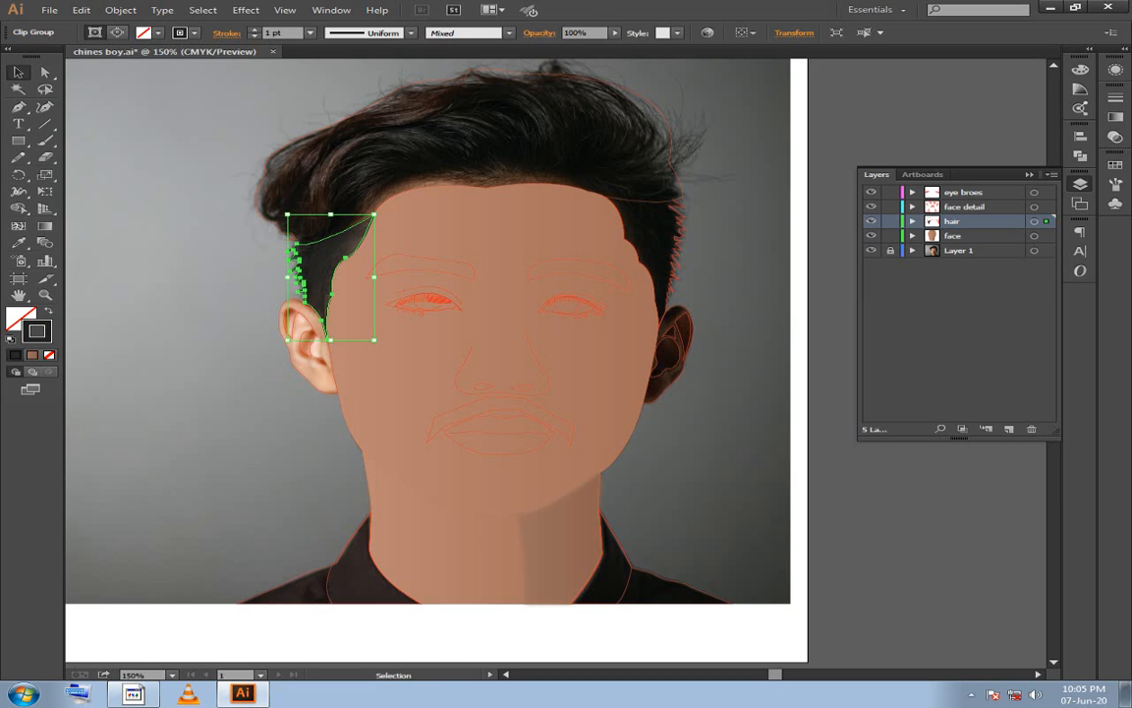
pyautogui.click(167, 196)
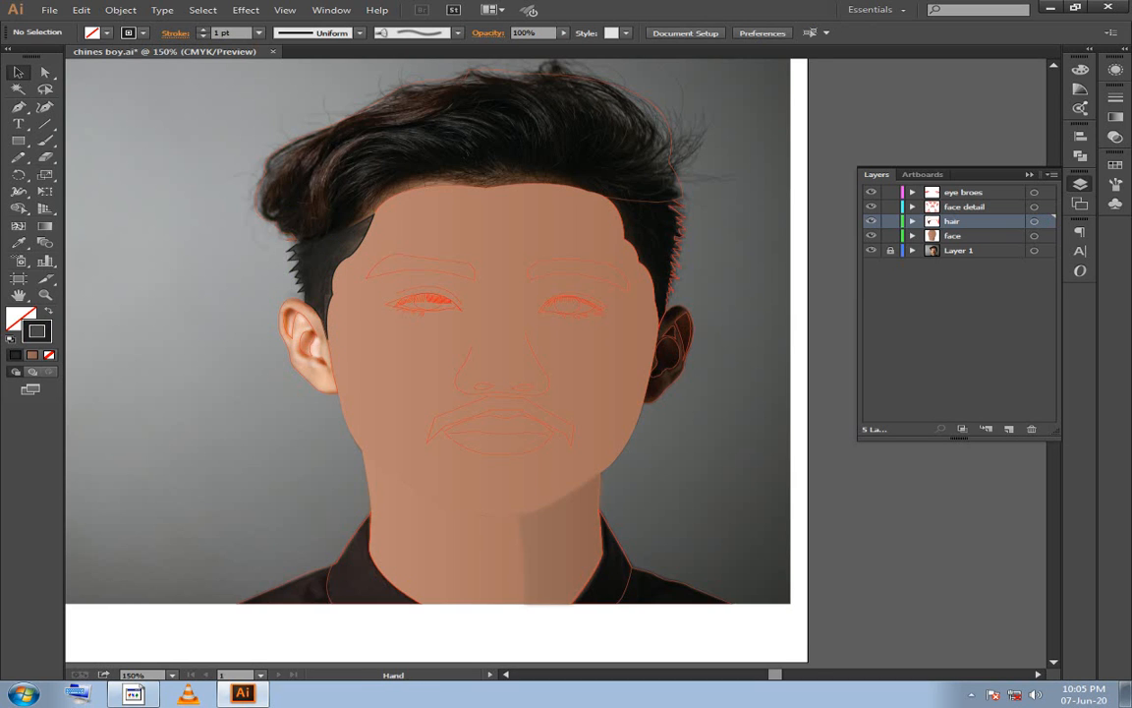
# Try copying the painted side hair's dark stroke onto the side hair shape above the dark ear with the Eyedropper, and undo it.
pyautogui.moveTo(680, 237); pyautogui.dragTo(678, 258)
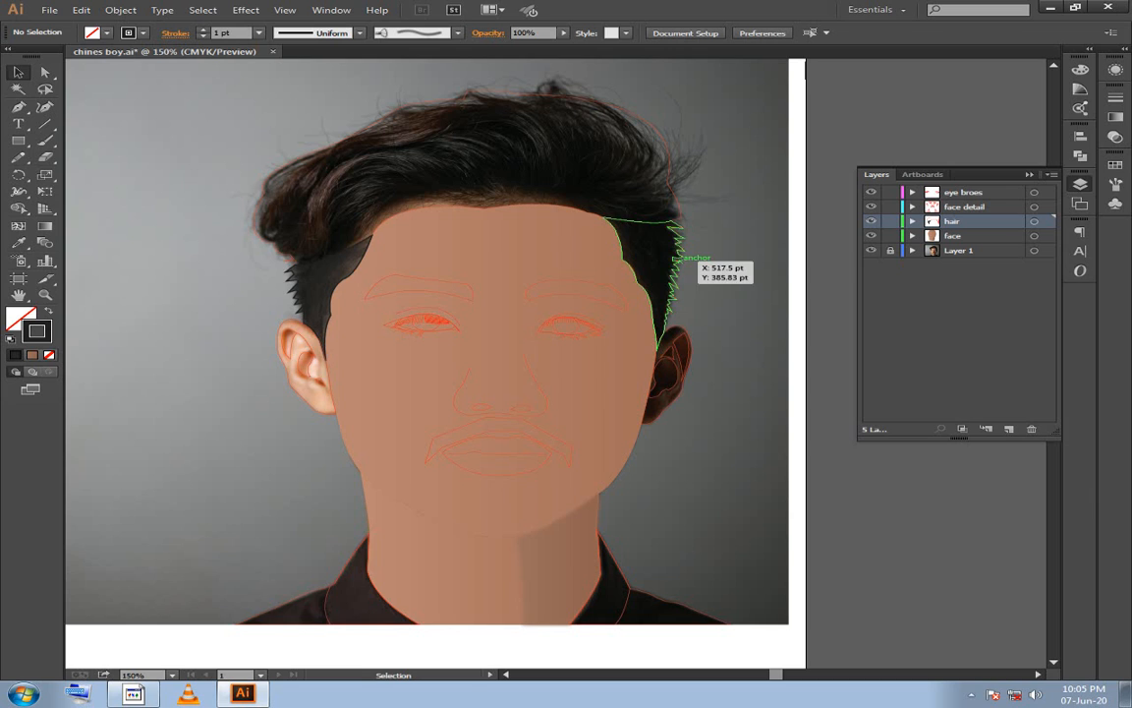
pyautogui.click(678, 259)
pyautogui.press('i')
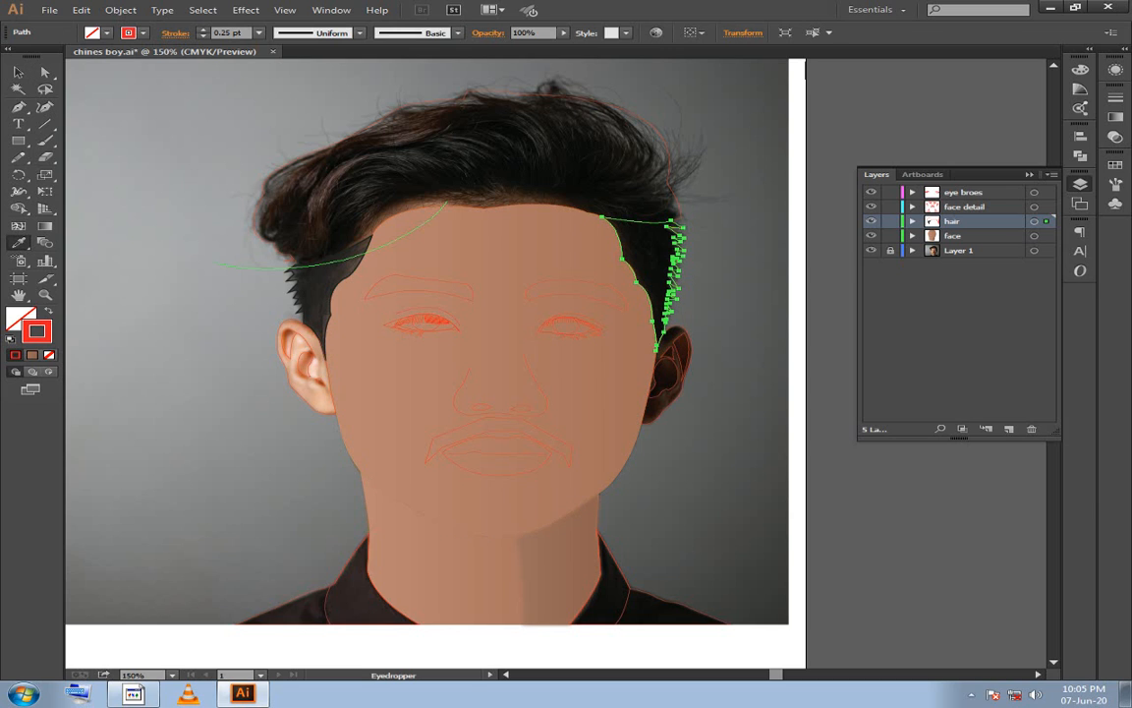
pyautogui.click(336, 261)
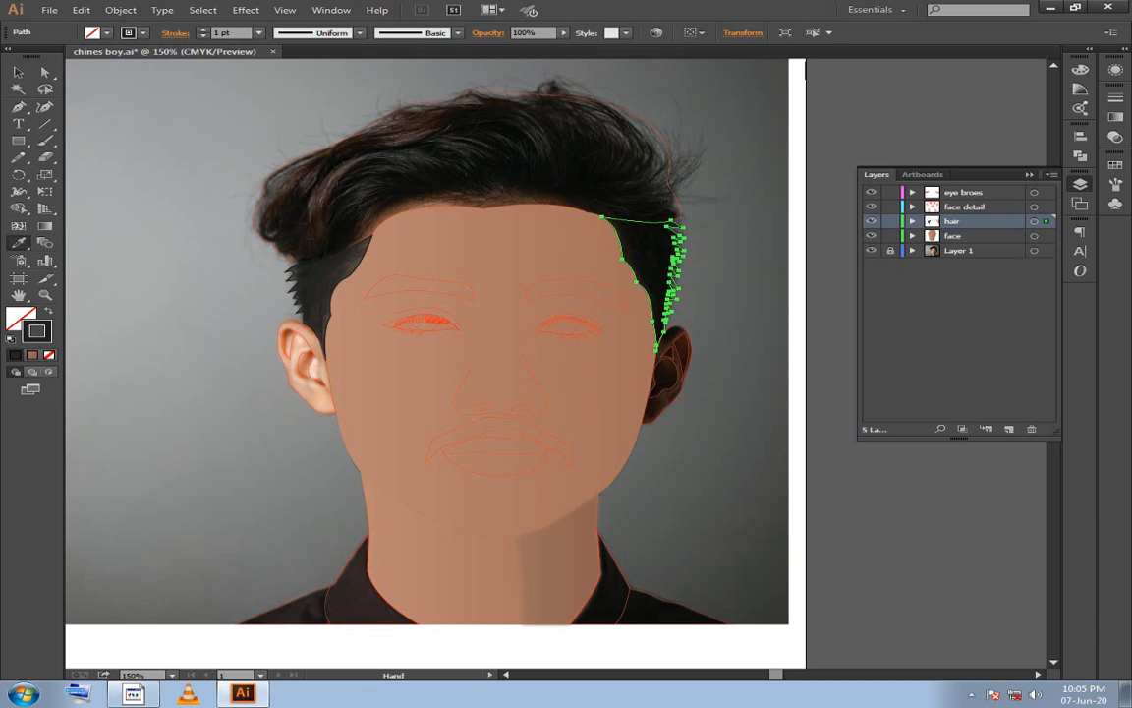
pyautogui.moveTo(336, 261); pyautogui.dragTo(197, 325)
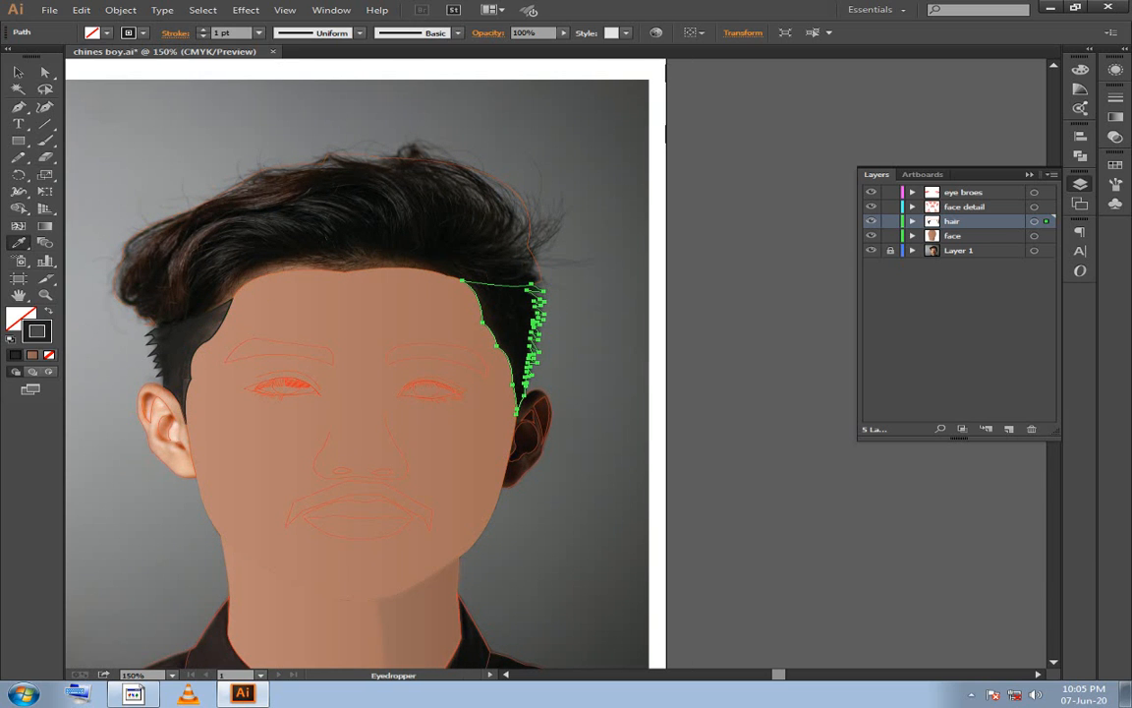
pyautogui.press('v')
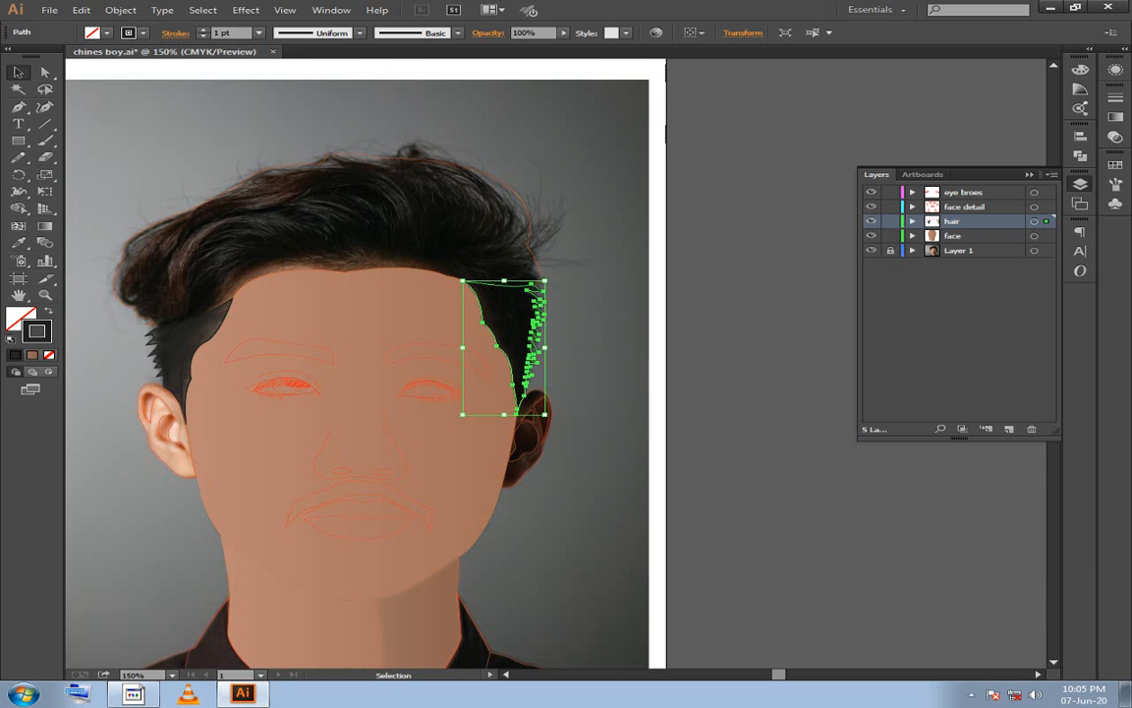
pyautogui.scroll(3, 495, 280)
pyautogui.moveTo(494, 279); pyautogui.dragTo(496, 238)
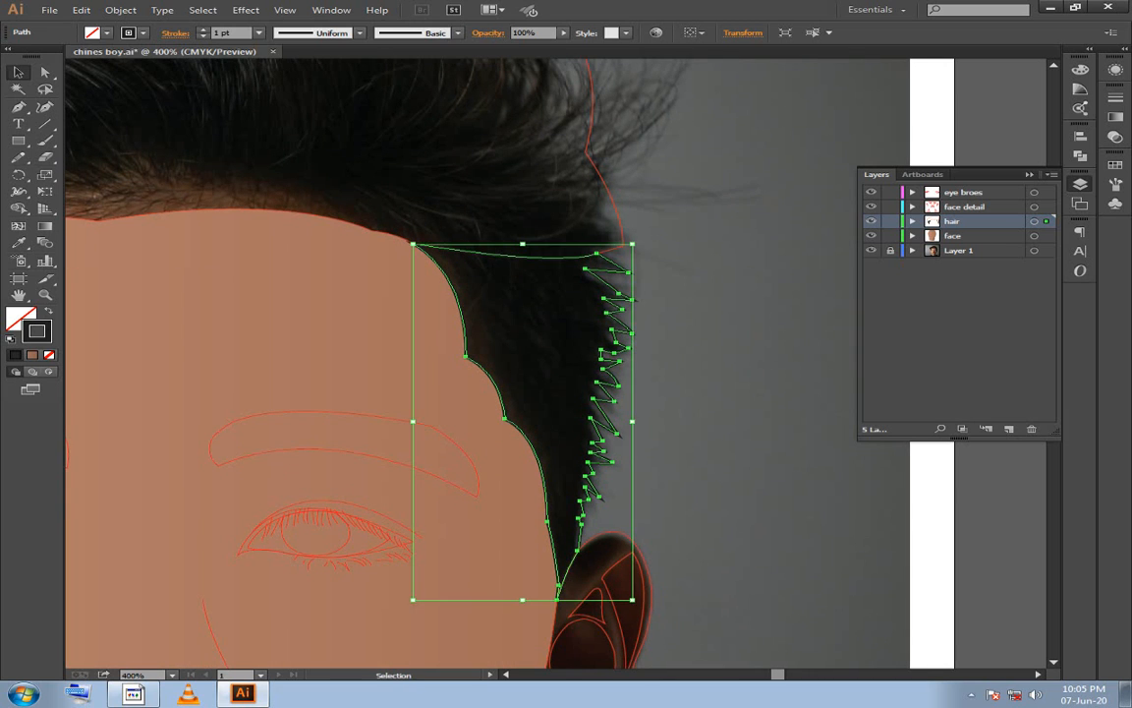
pyautogui.press('a')
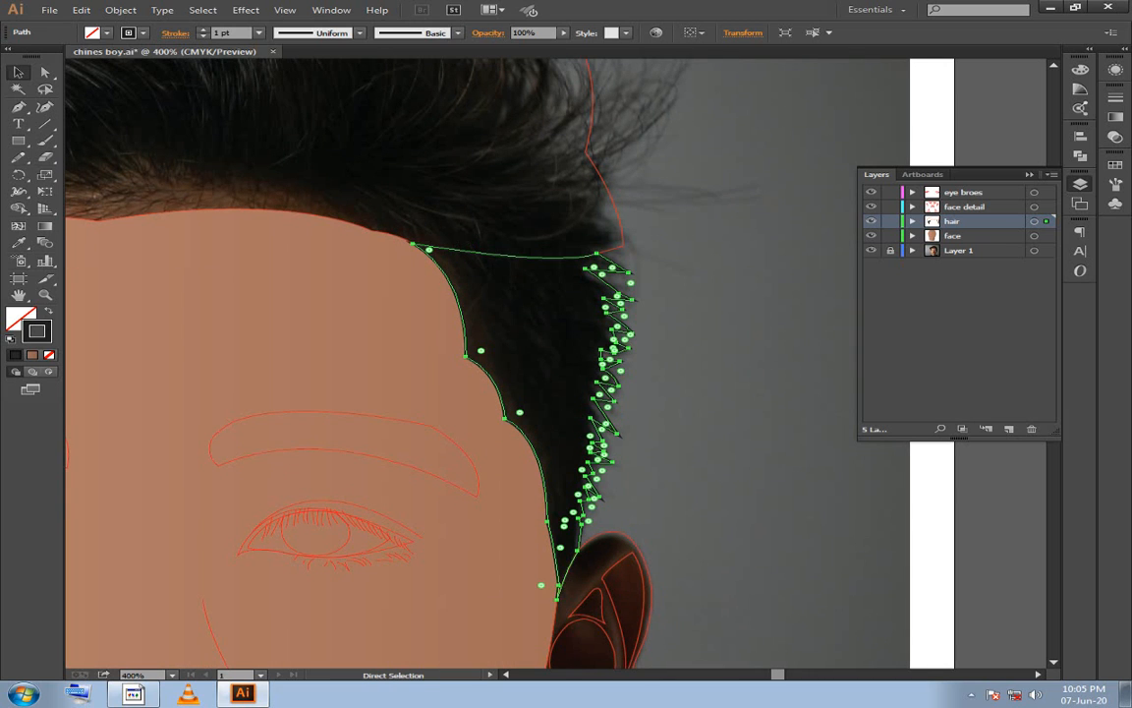
pyautogui.hotkey('ctrl', 'z')
# Select the side hair shape above the dark ear and set its stroke color to #1E1D1D.
pyautogui.moveTo(393, 324); pyautogui.dragTo(738, 244)
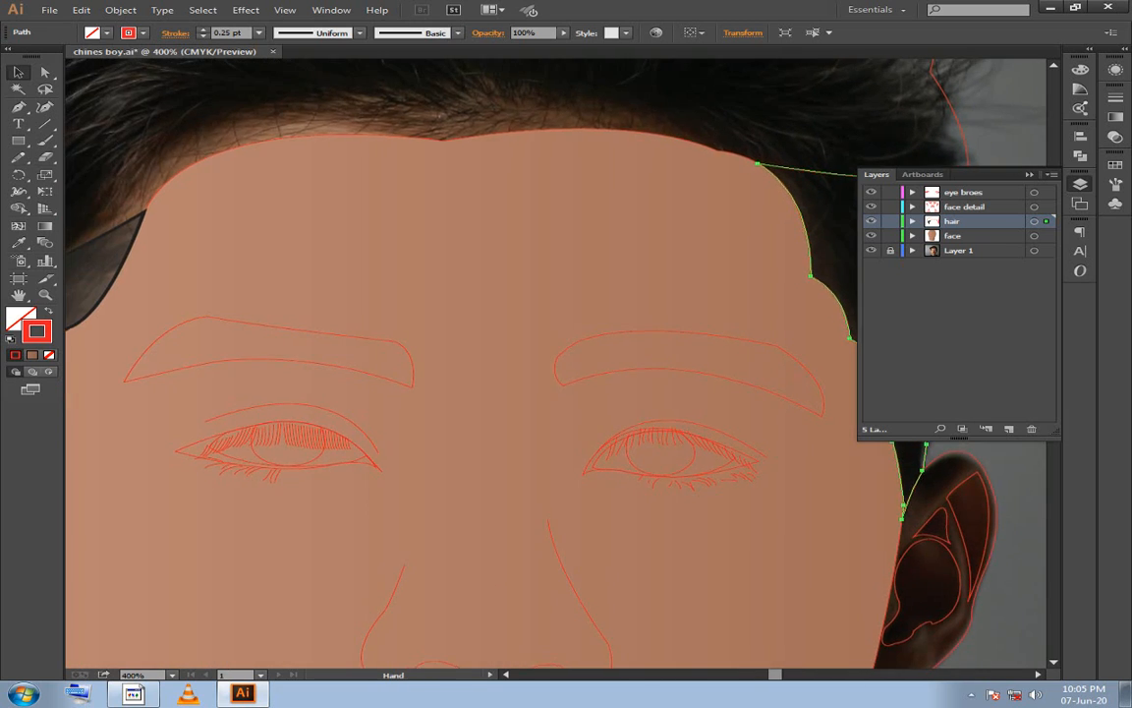
pyautogui.moveTo(442, 295); pyautogui.dragTo(644, 321)
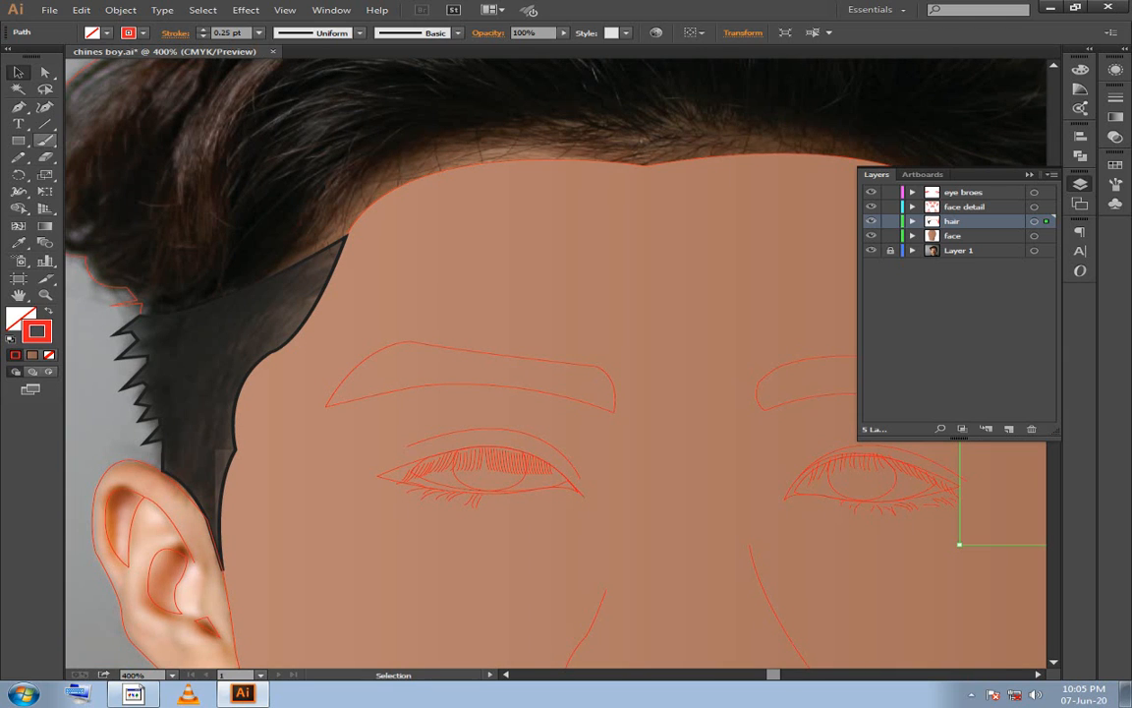
pyautogui.click(213, 430)
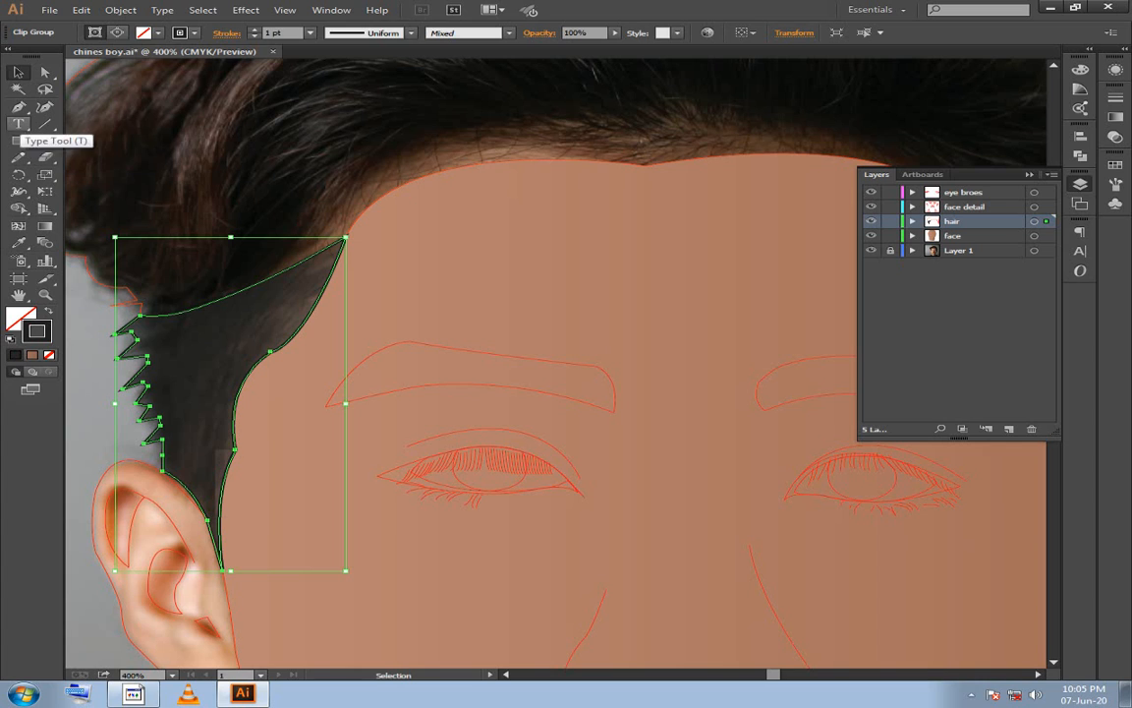
pyautogui.click(45, 140)
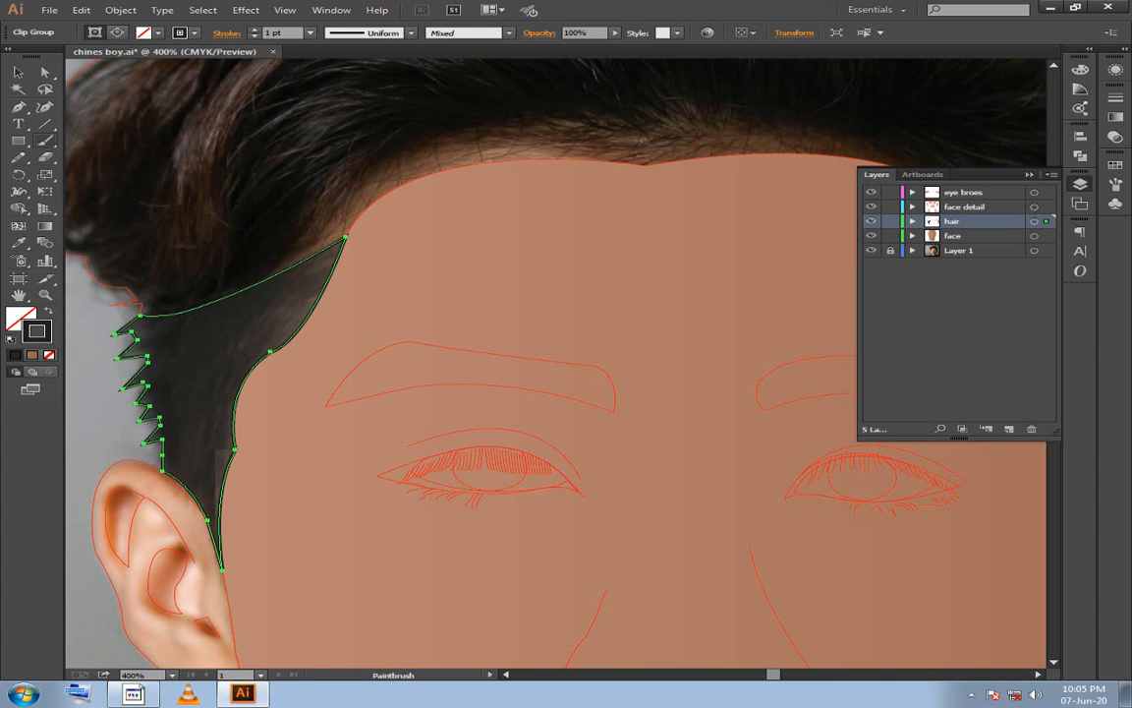
pyautogui.moveTo(833, 212); pyautogui.dragTo(84, 262)
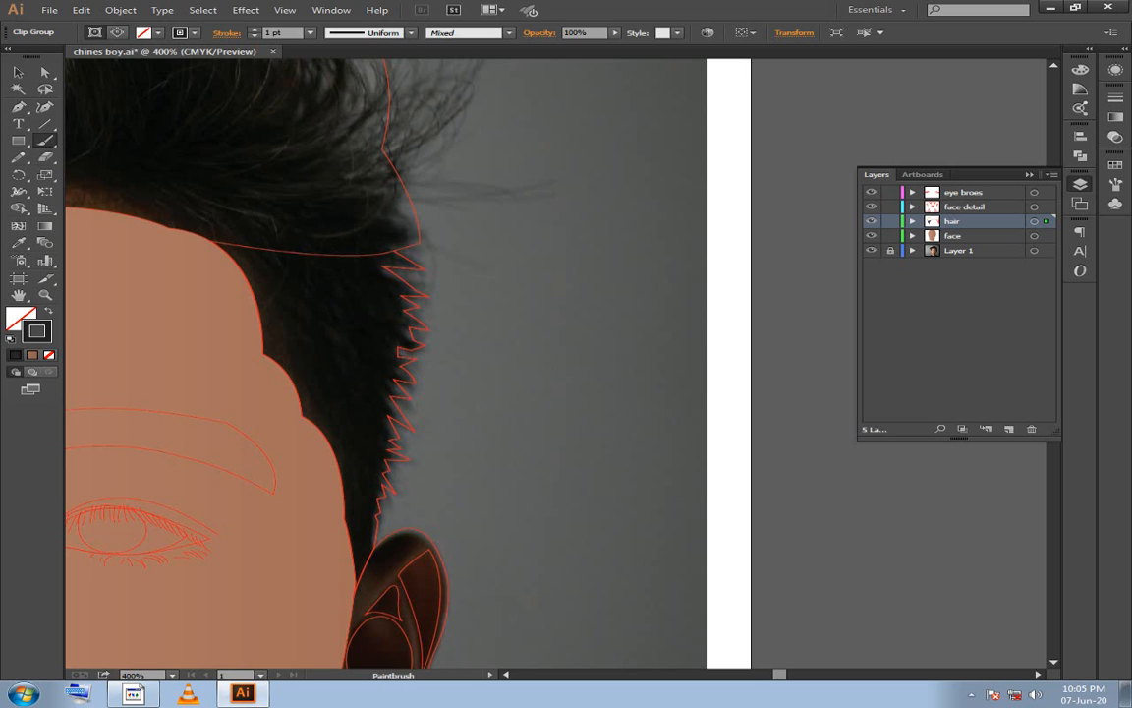
pyautogui.keyDown('ctrl'); pyautogui.click(257, 247); pyautogui.keyUp('ctrl')
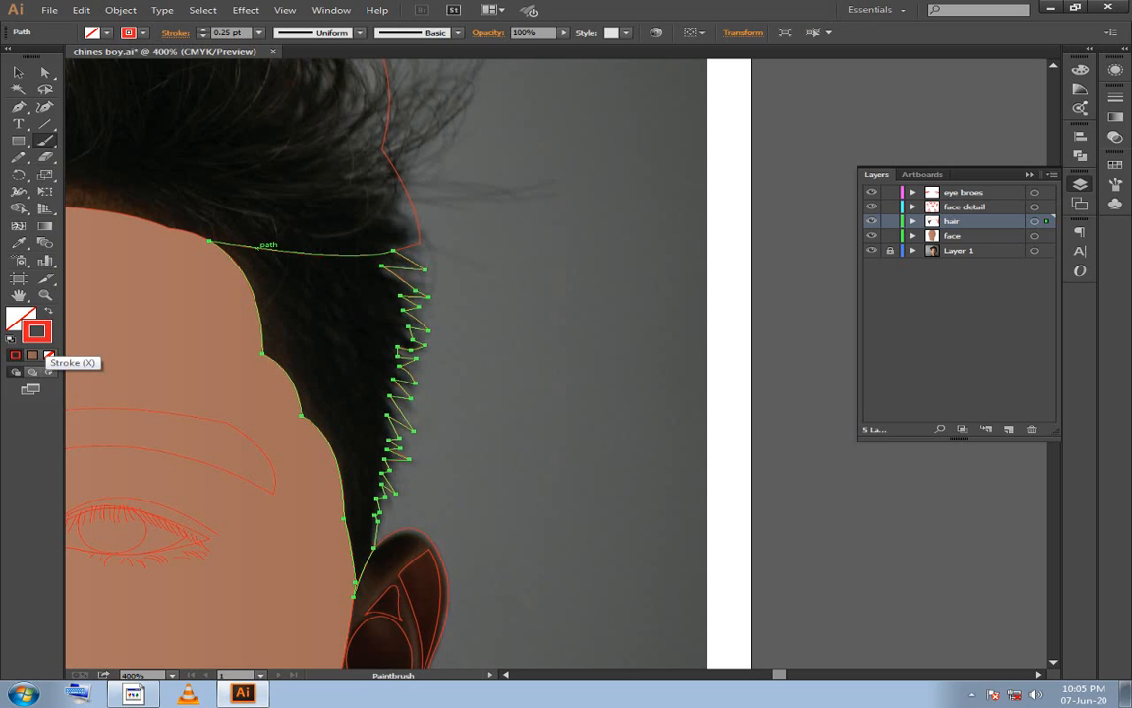
pyautogui.doubleClick(39, 336)
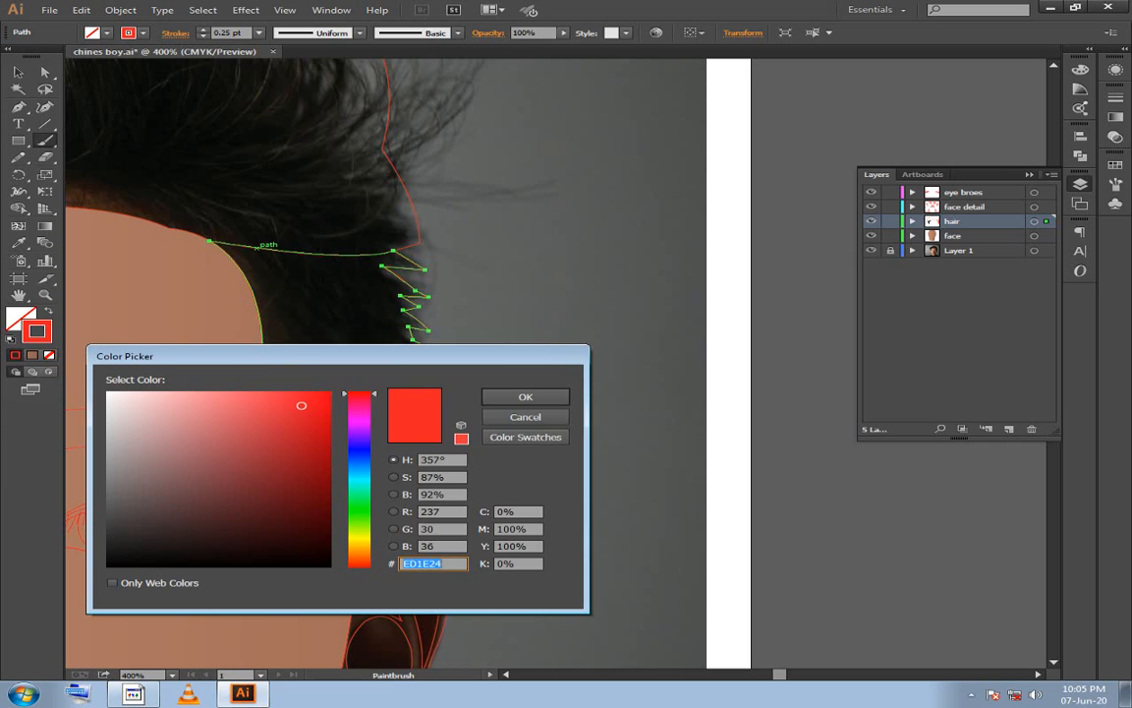
pyautogui.moveTo(113, 512)
pyautogui.mouseDown()
pyautogui.moveTo(108, 547)
pyautogui.moveTo(108, 536)
pyautogui.mouseUp()
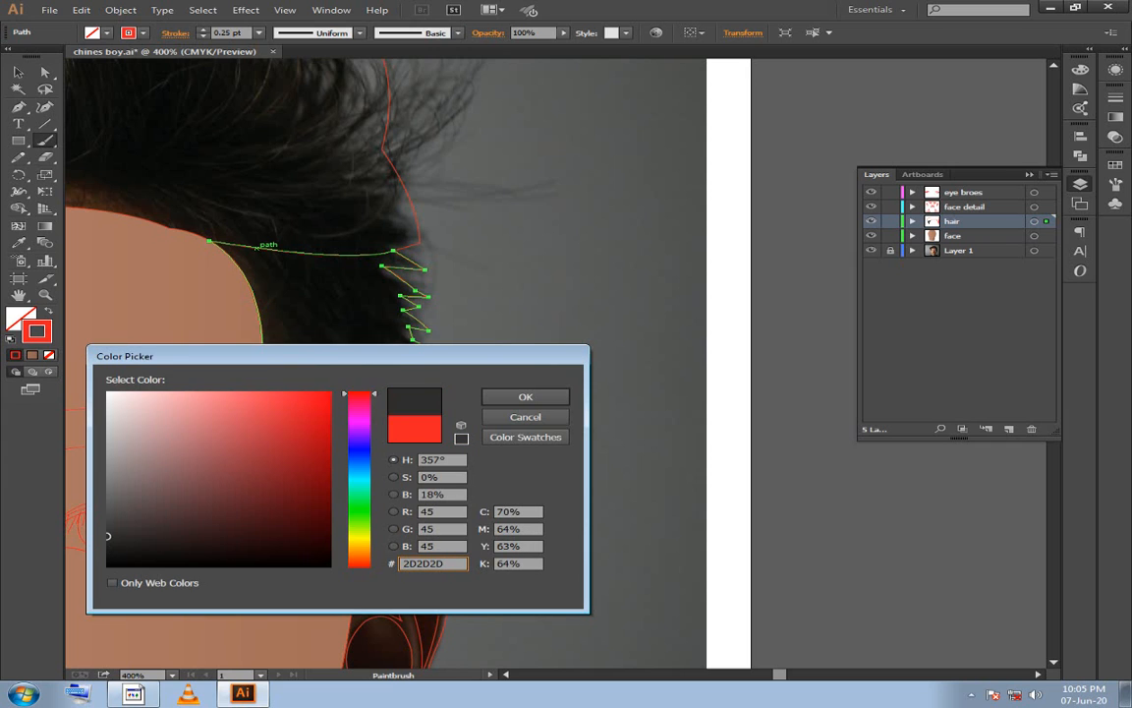
pyautogui.click(525, 396)
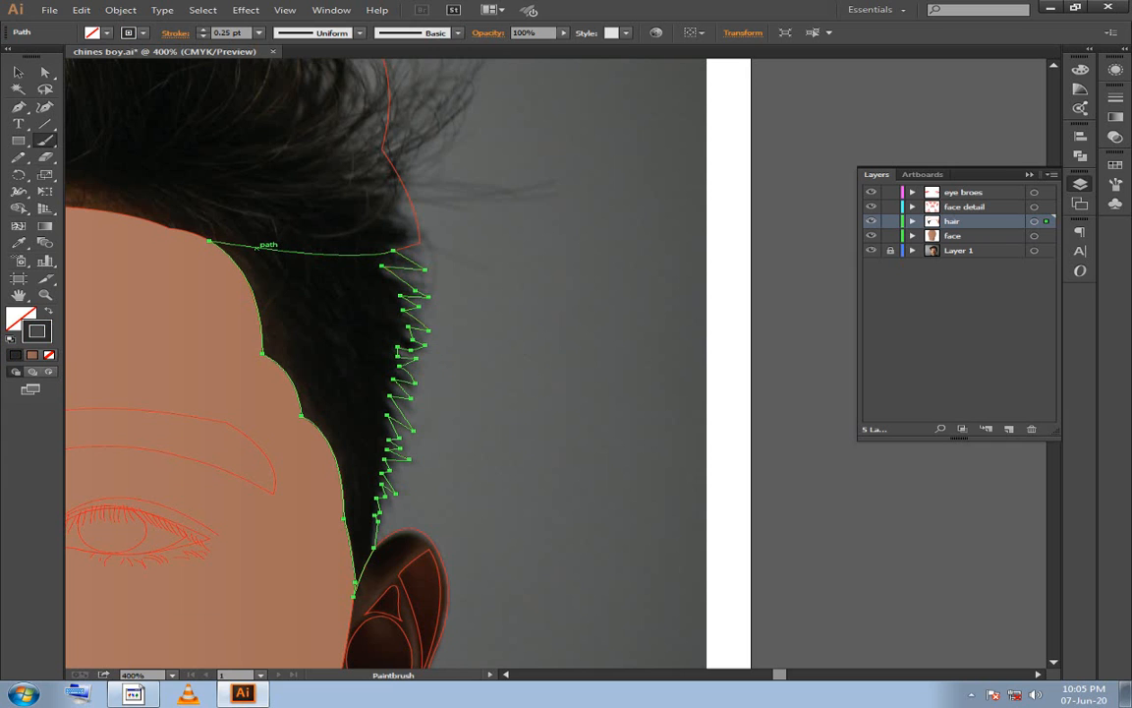
pyautogui.doubleClick(39, 334)
pyautogui.moveTo(108, 538); pyautogui.dragTo(108, 547)
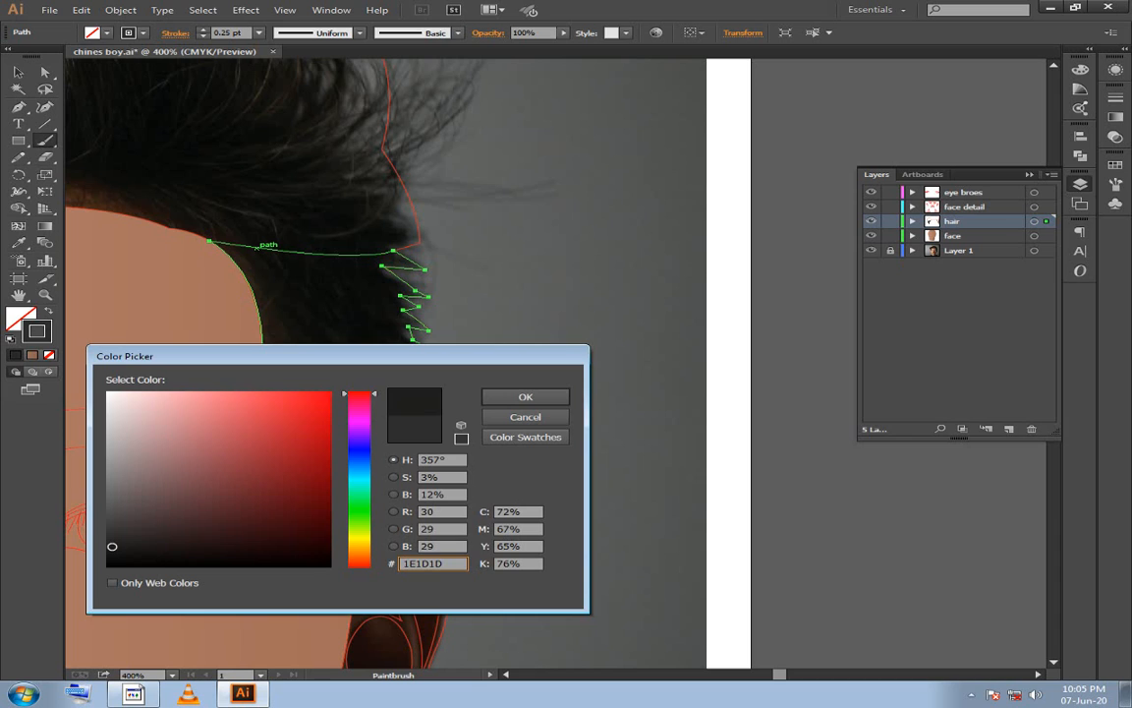
pyautogui.click(524, 396)
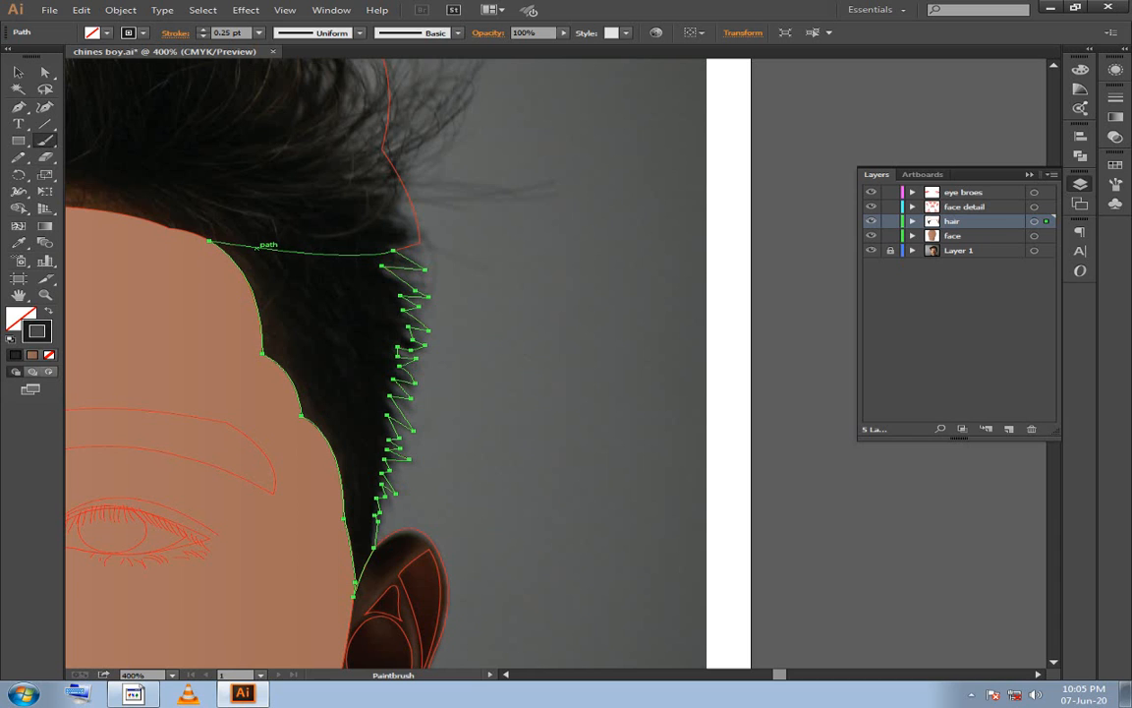
# Paint the side hair shape above the dark ear with dark Paintbrush strokes in Draw Inside mode, and return to Draw Normal.
pyautogui.click(49, 372)
pyautogui.moveTo(257, 247); pyautogui.dragTo(476, 279)
pyautogui.moveTo(248, 344)
pyautogui.mouseDown()
pyautogui.moveTo(550, 469)
pyautogui.moveTo(480, 549)
pyautogui.mouseUp()
pyautogui.moveTo(293, 458)
pyautogui.mouseDown()
pyautogui.moveTo(322, 493)
pyautogui.moveTo(336, 650)
pyautogui.mouseUp()
pyautogui.moveTo(295, 405); pyautogui.dragTo(336, 643)
pyautogui.moveTo(181, 259)
pyautogui.mouseDown()
pyautogui.moveTo(224, 287)
pyautogui.moveTo(482, 330)
pyautogui.mouseUp()
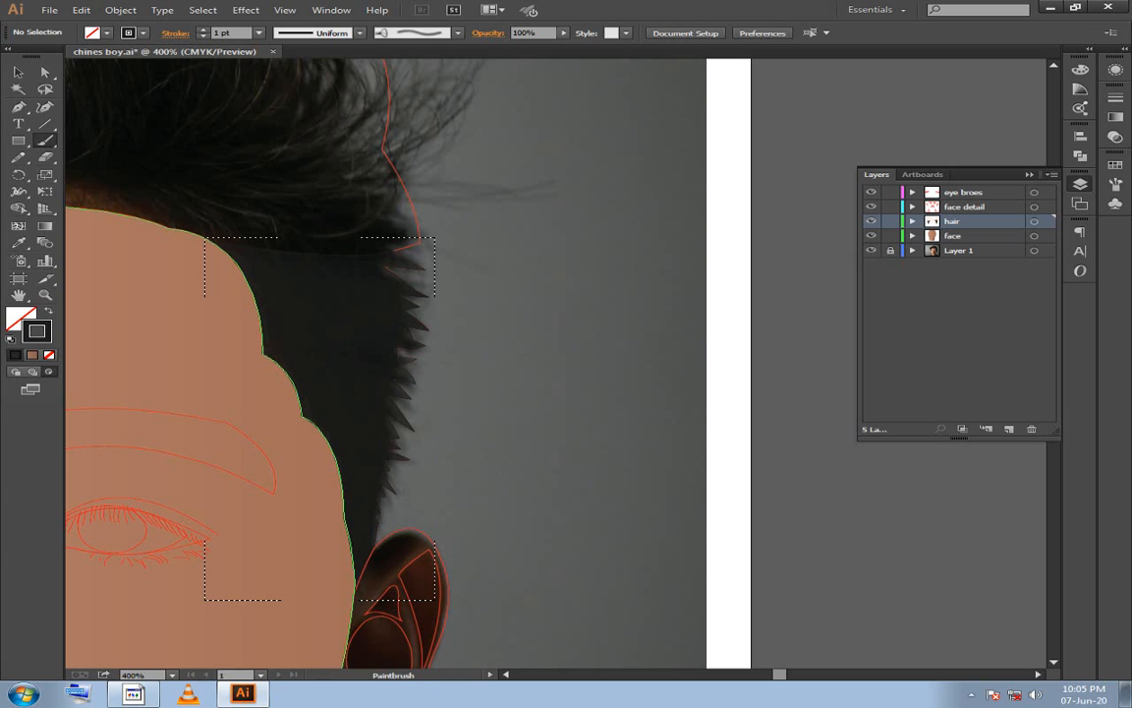
pyautogui.hscroll(-5, 550, 364)
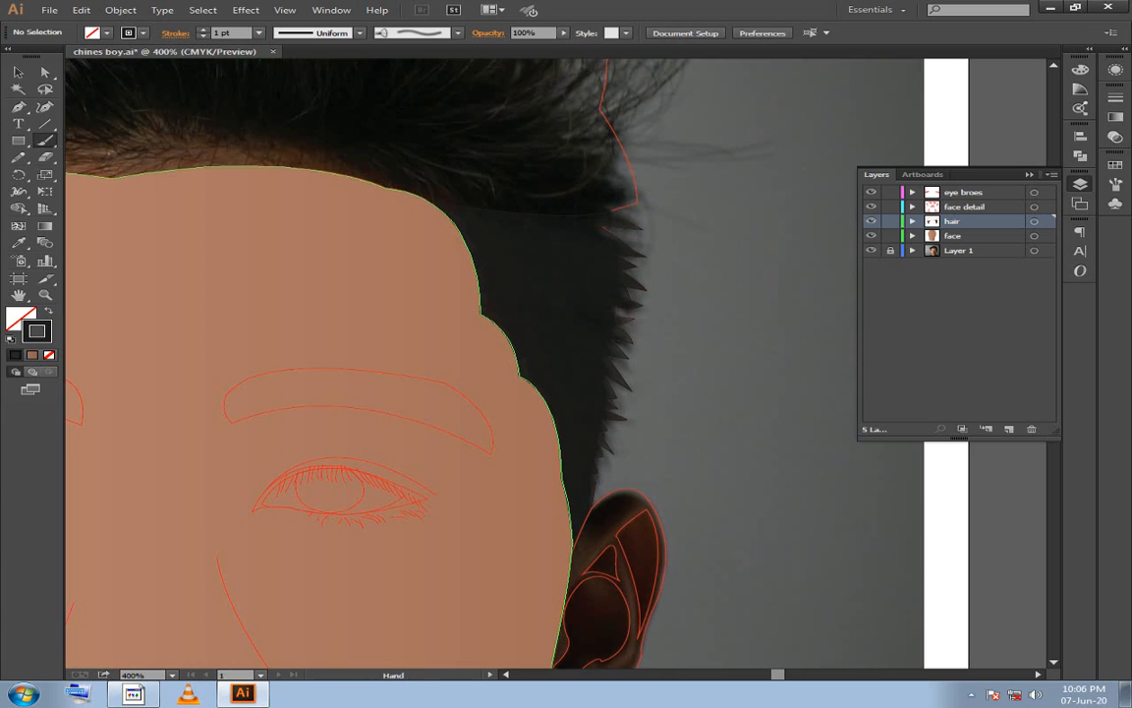
# Check the selection of the whole hair outline and lock every layer except hair.
pyautogui.scroll(4, 550, 363)
pyautogui.scroll(-2, 413, 364)
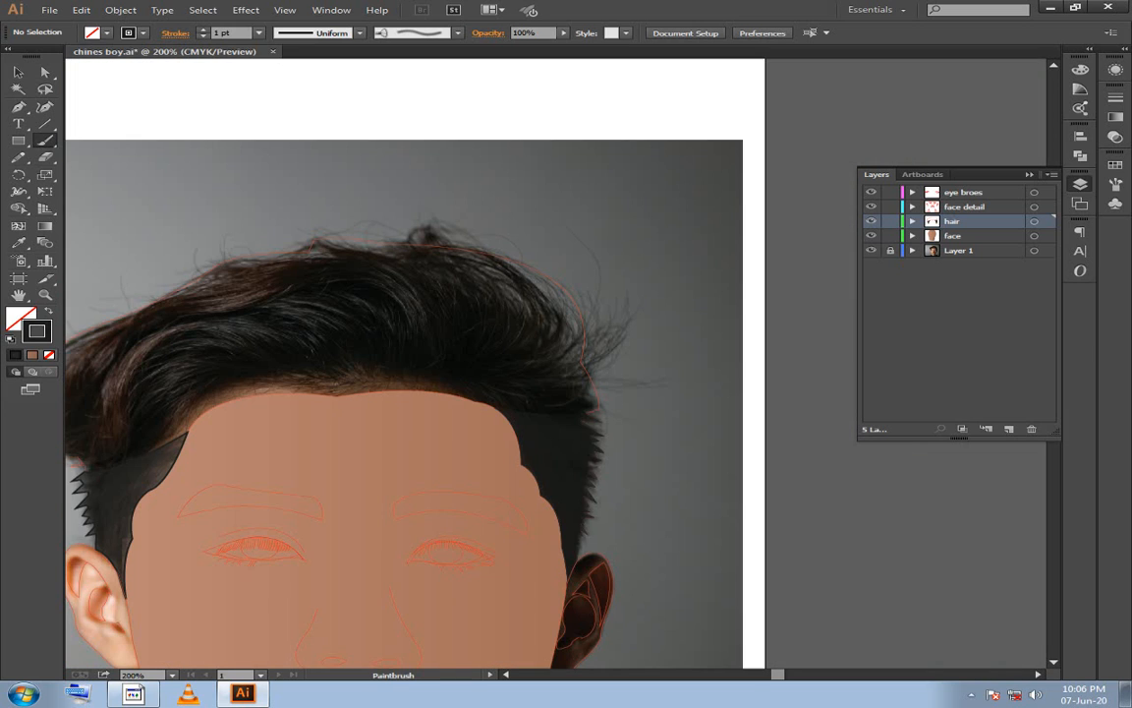
pyautogui.keyDown('ctrl'); pyautogui.click(586, 344); pyautogui.keyUp('ctrl')
pyautogui.hscroll(-4, 412, 364)
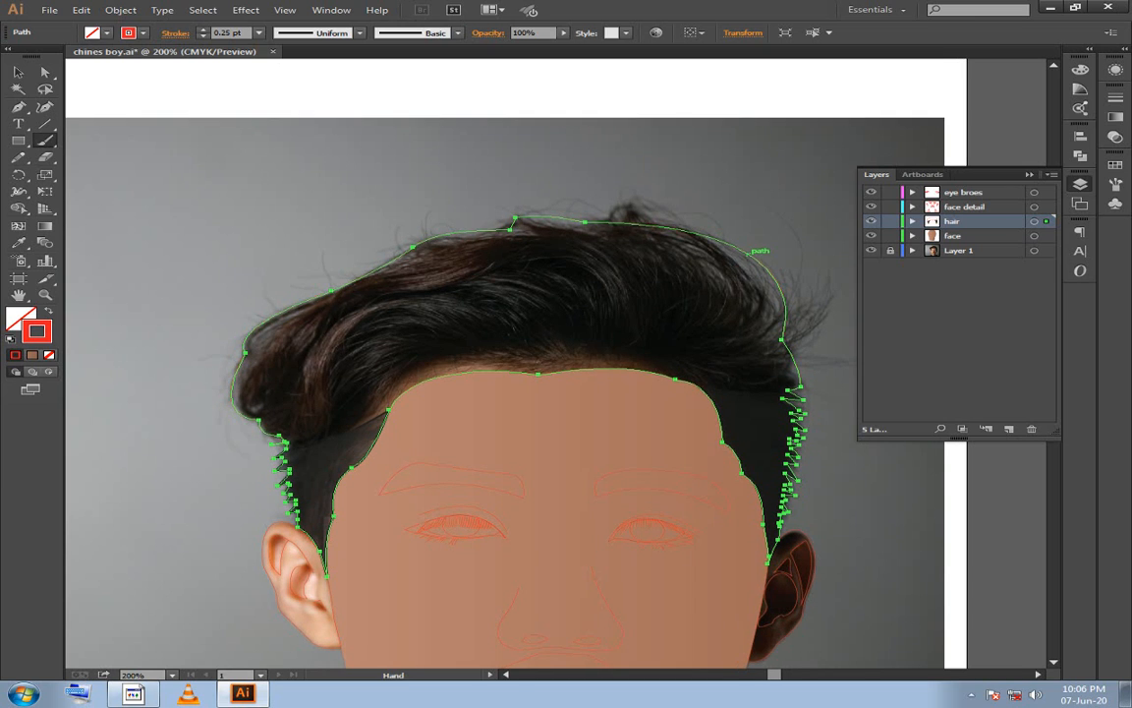
pyautogui.hotkey('ctrl', 'shift', 'a')
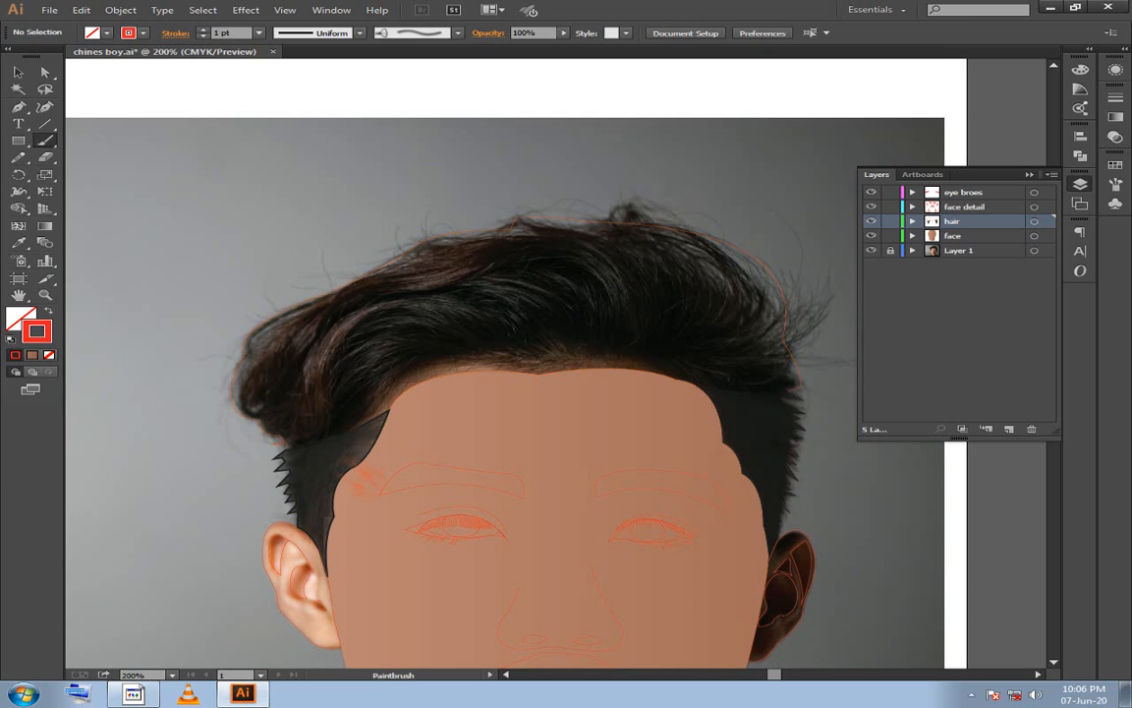
pyautogui.keyDown('ctrl'); pyautogui.click(589, 220); pyautogui.keyUp('ctrl')
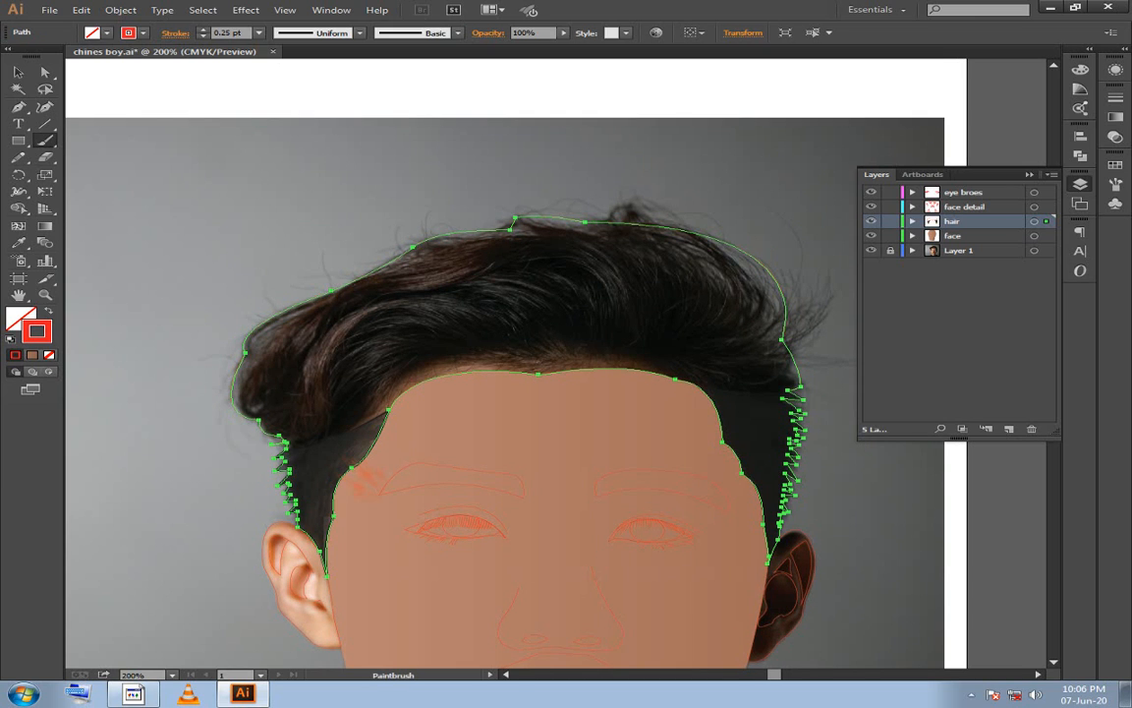
pyautogui.keyDown('alt'); pyautogui.click(890, 236); pyautogui.keyUp('alt')
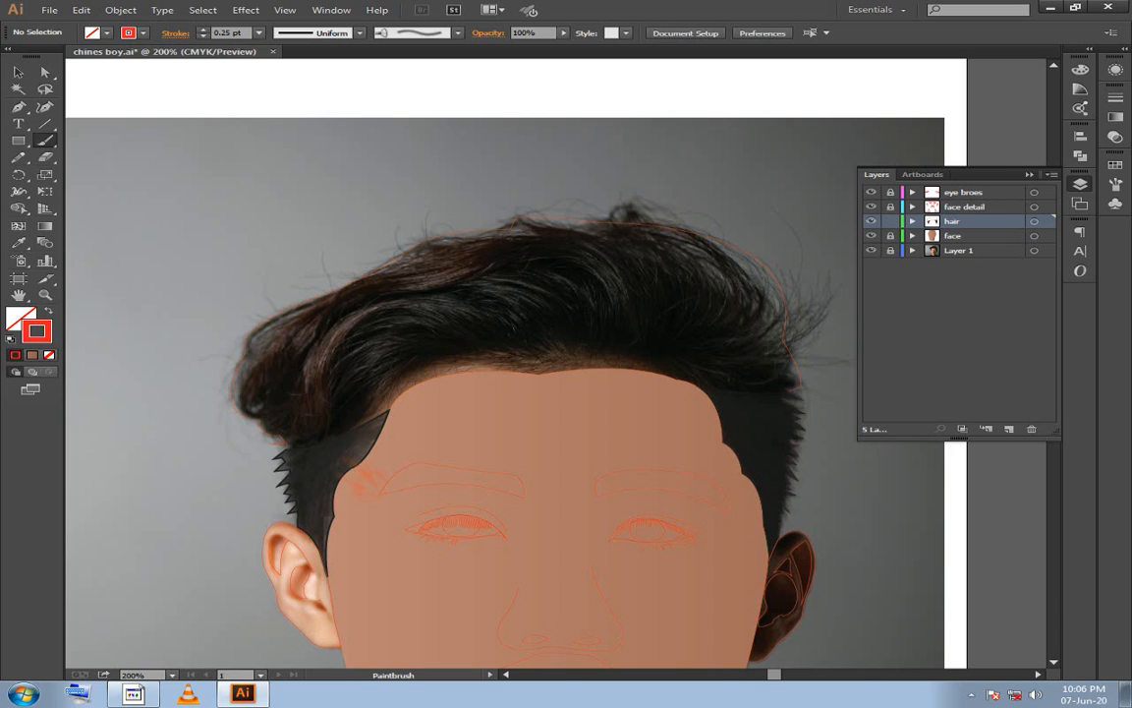
# Select the whole hair outline, switch to Draw Inside mode, and set its stroke color to #000000.
pyautogui.click(17, 72)
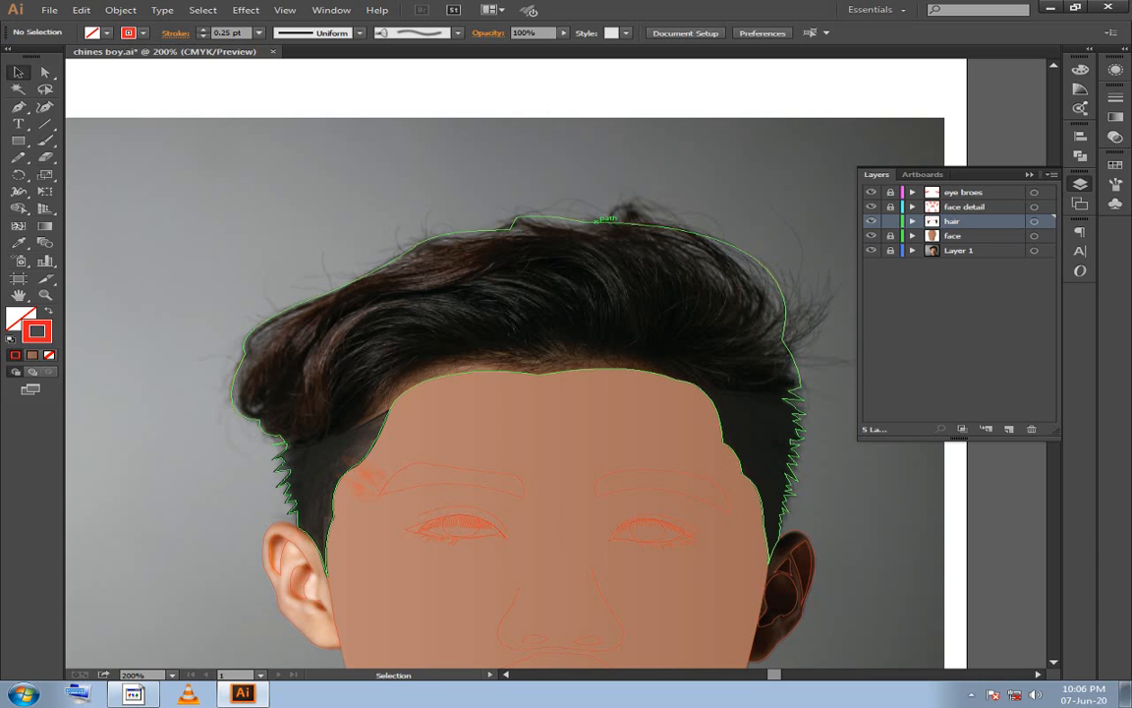
pyautogui.click(595, 219)
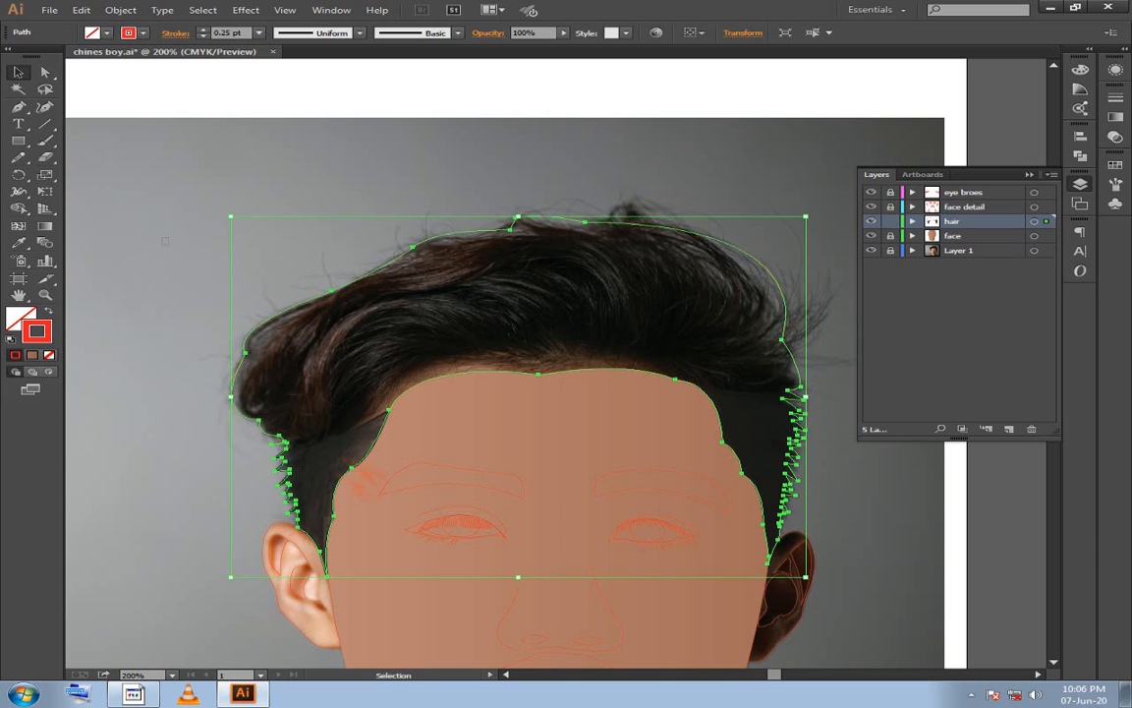
pyautogui.keyDown('shift'); pyautogui.click(413, 335); pyautogui.keyUp('shift')
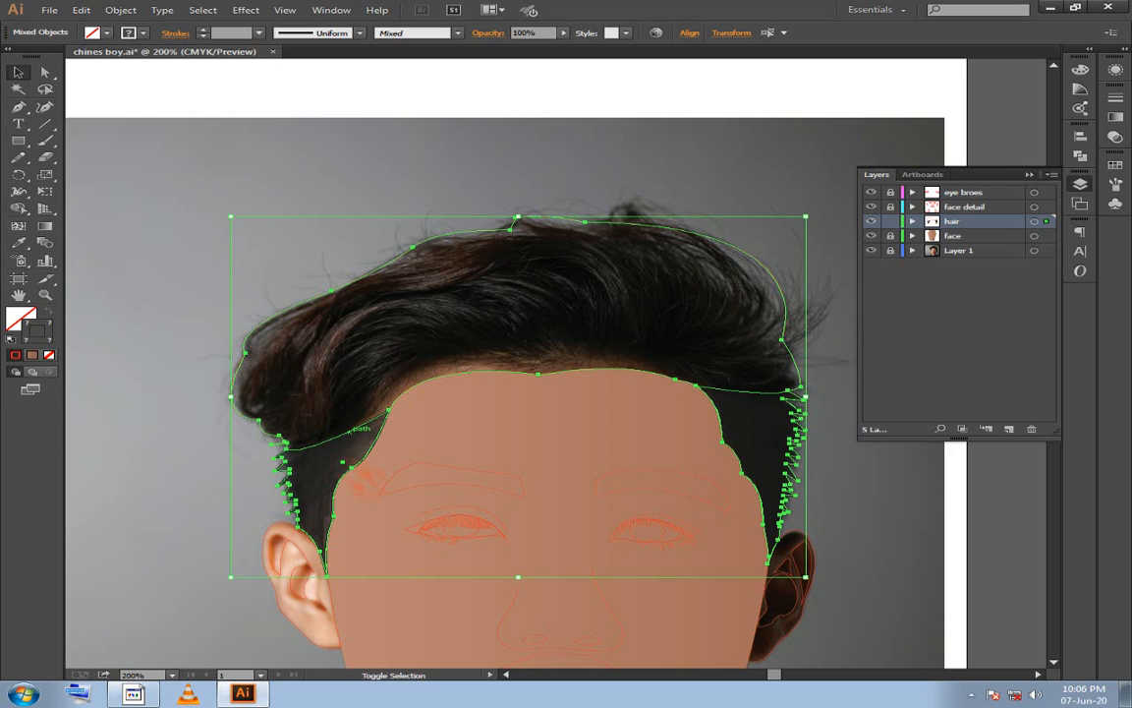
pyautogui.keyDown('shift'); pyautogui.click(715, 385); pyautogui.keyUp('shift')
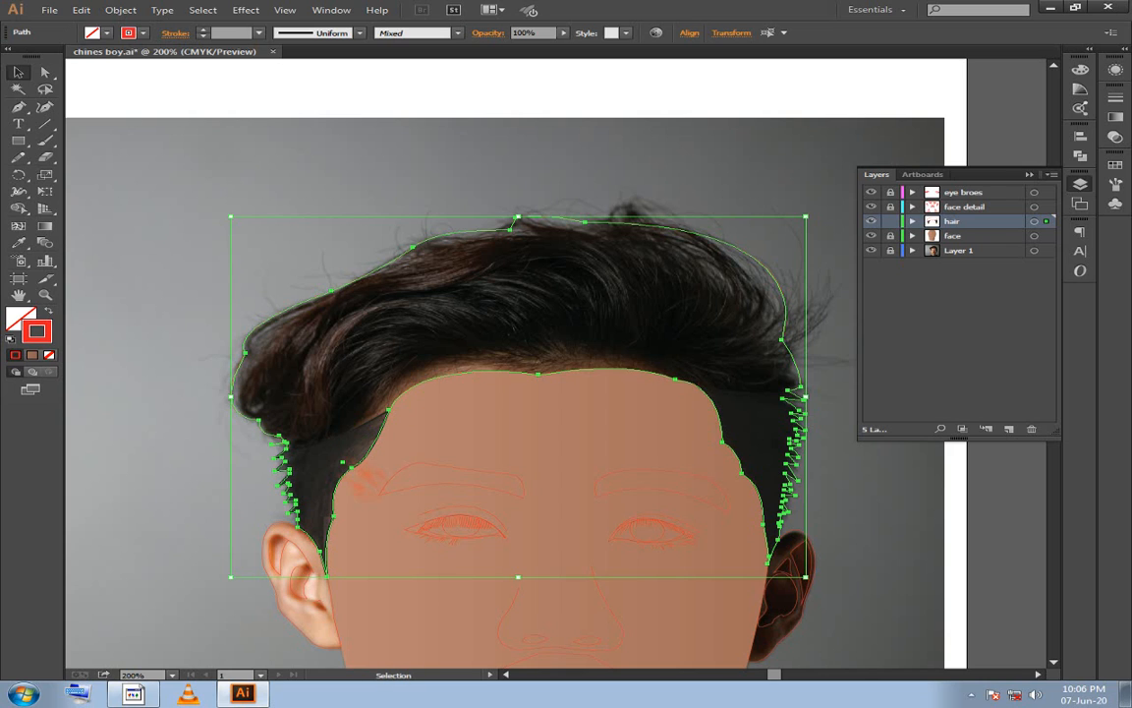
pyautogui.hotkey('ctrl', 'shift', 'a')
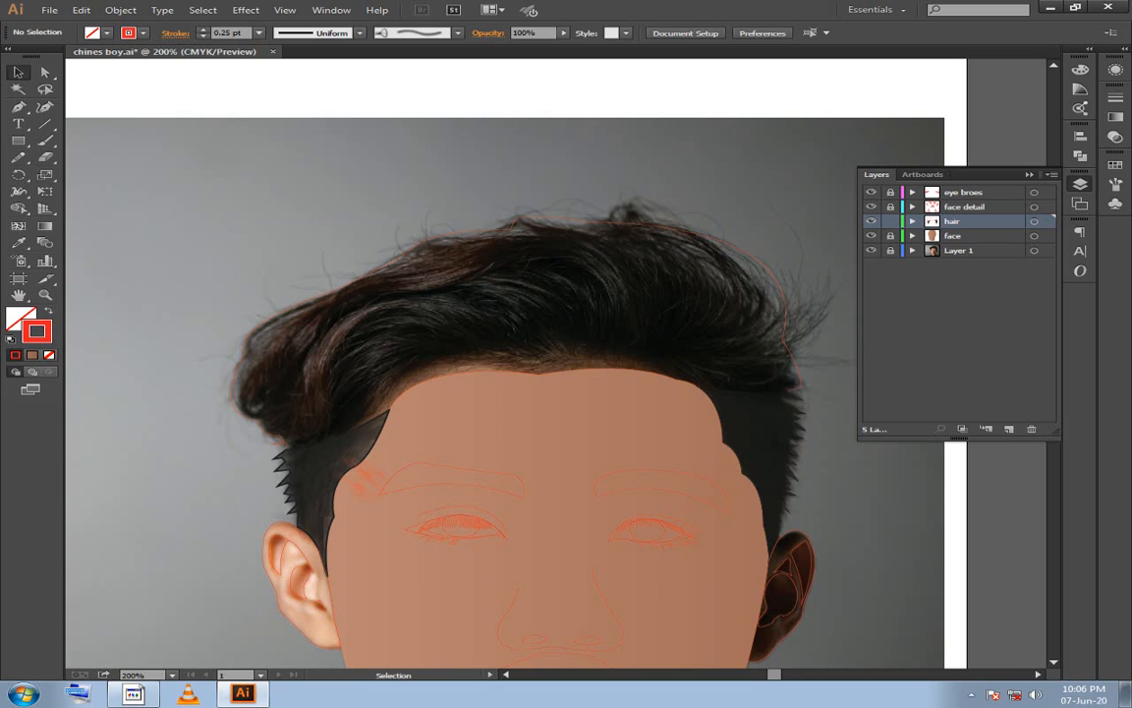
pyautogui.hotkey('ctrl', 'z')
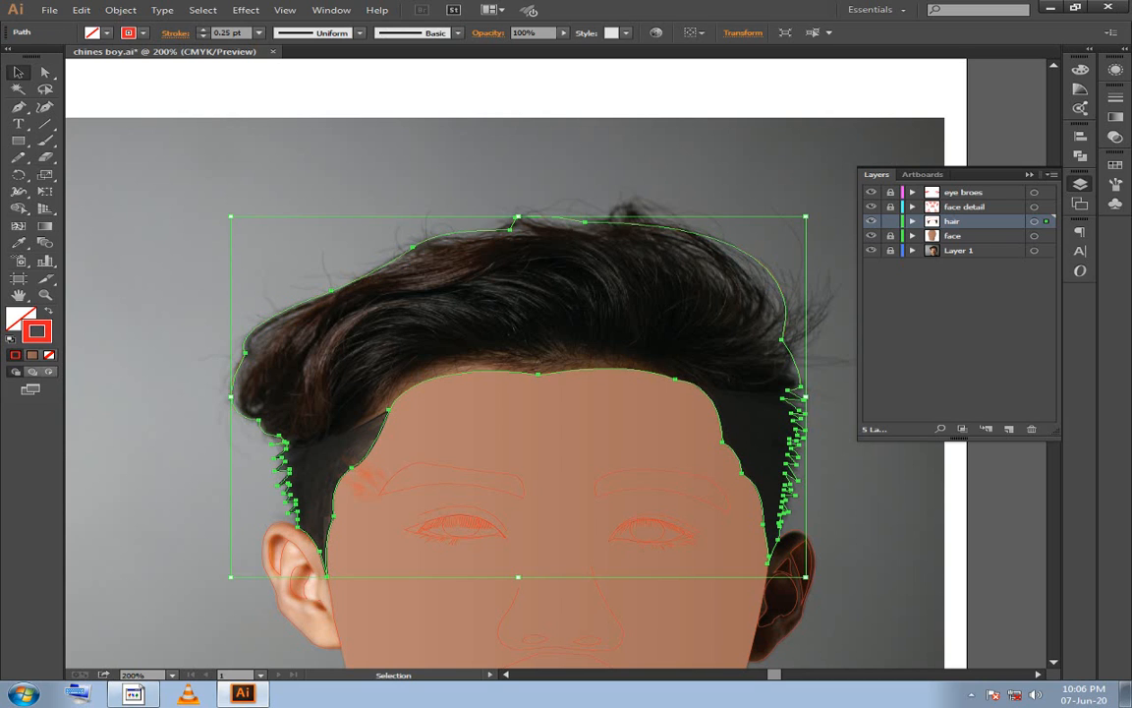
pyautogui.click(48, 372)
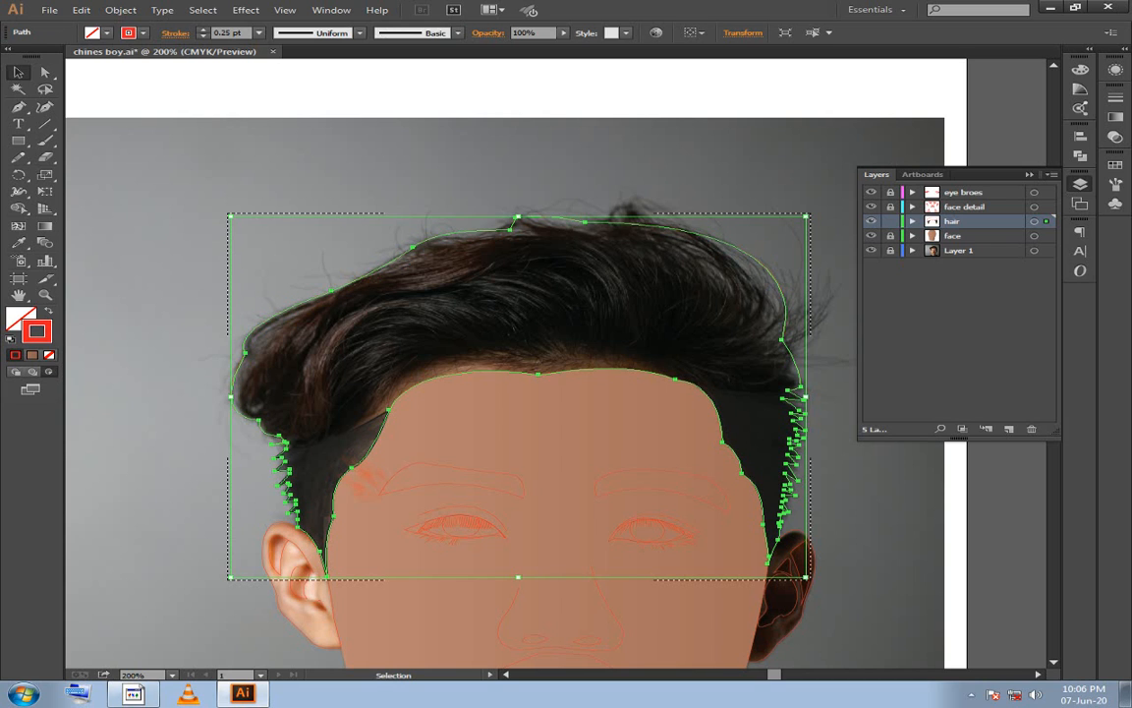
pyautogui.doubleClick(37, 331)
pyautogui.write('000000')
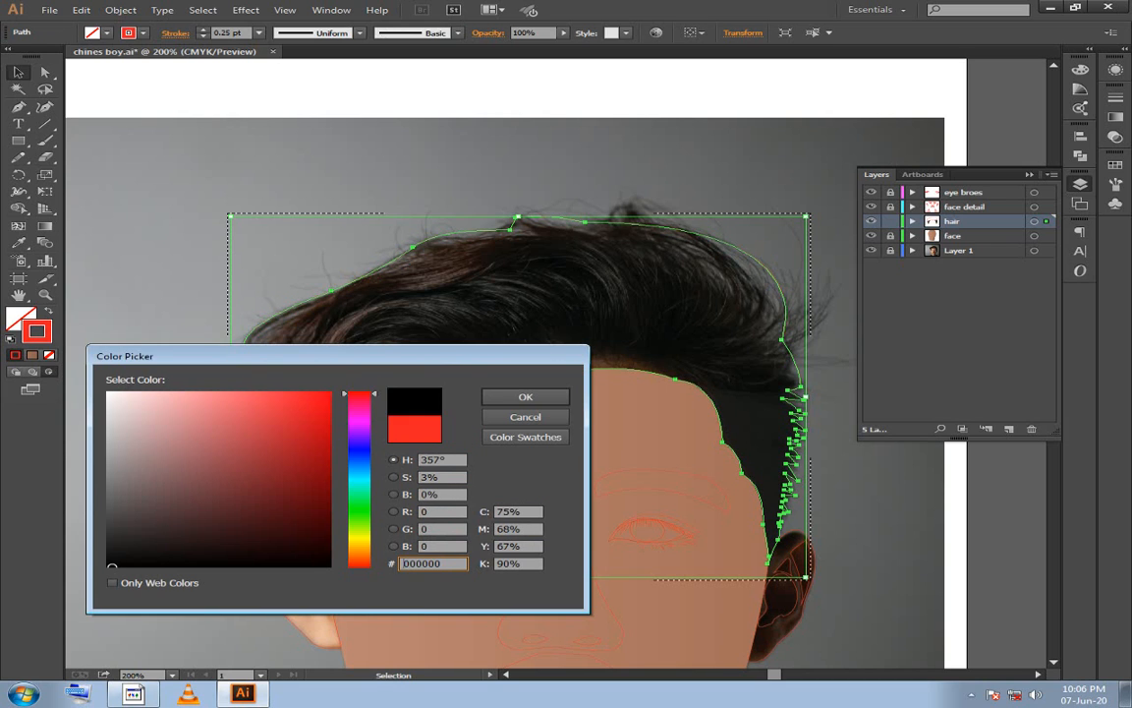
pyautogui.press('Return')
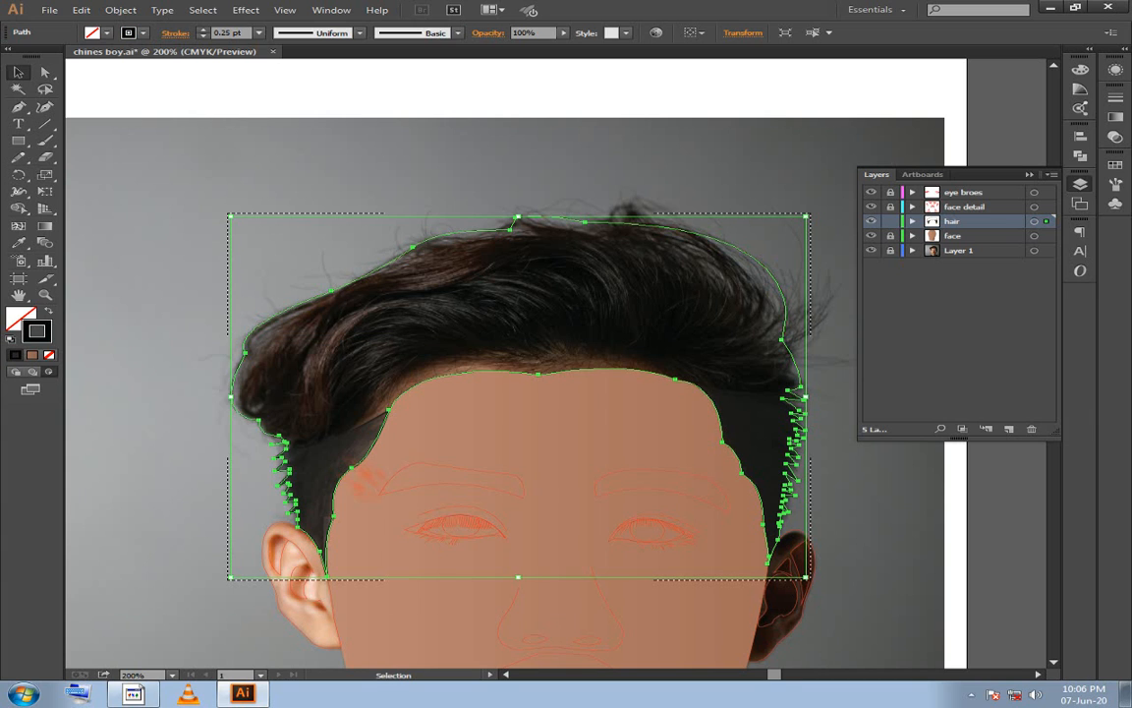
pyautogui.scroll(-1, 518, 393)
pyautogui.hotkey('ctrl', '-')
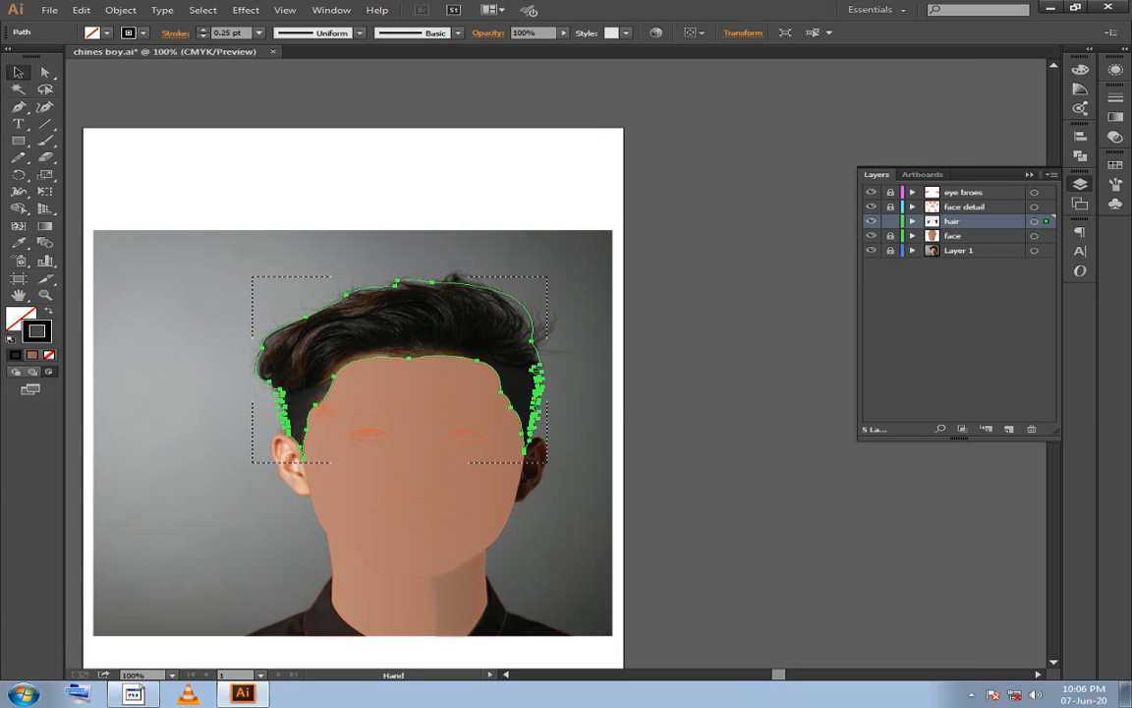
# Set the Paintbrush tool's Edit Selected Paths distance to 9 pixels and keep the other tool options.
pyautogui.click(46, 141)
pyautogui.doubleClick(45, 140)
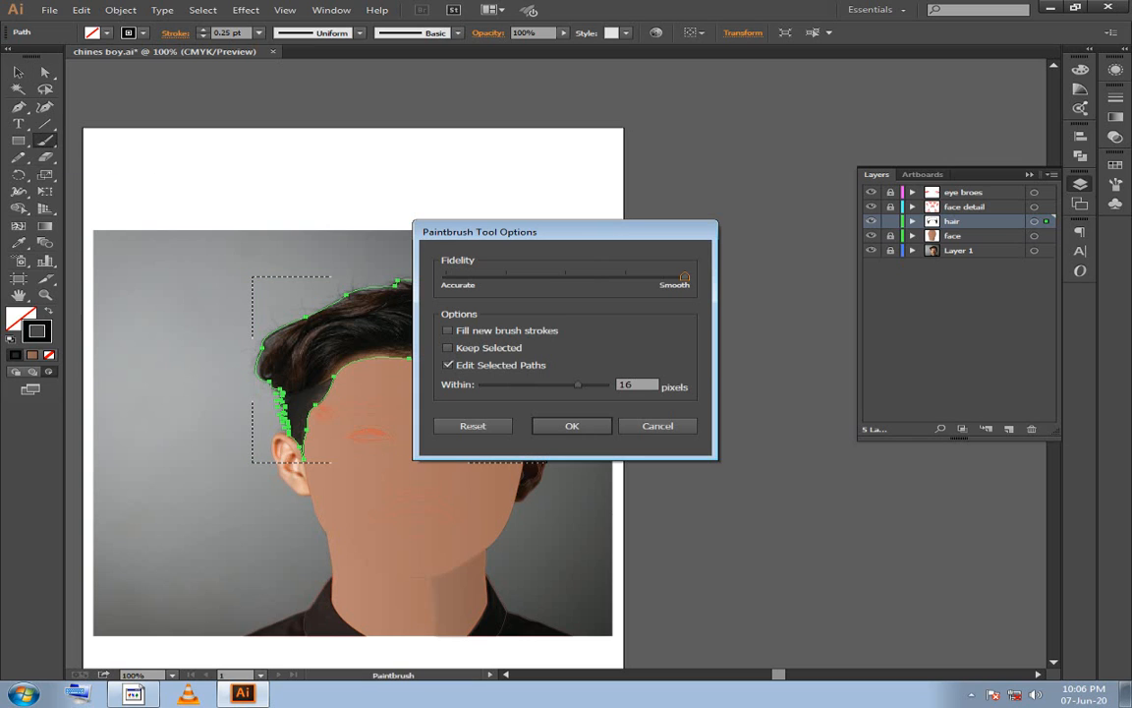
pyautogui.press('Tab')
pyautogui.write('9')
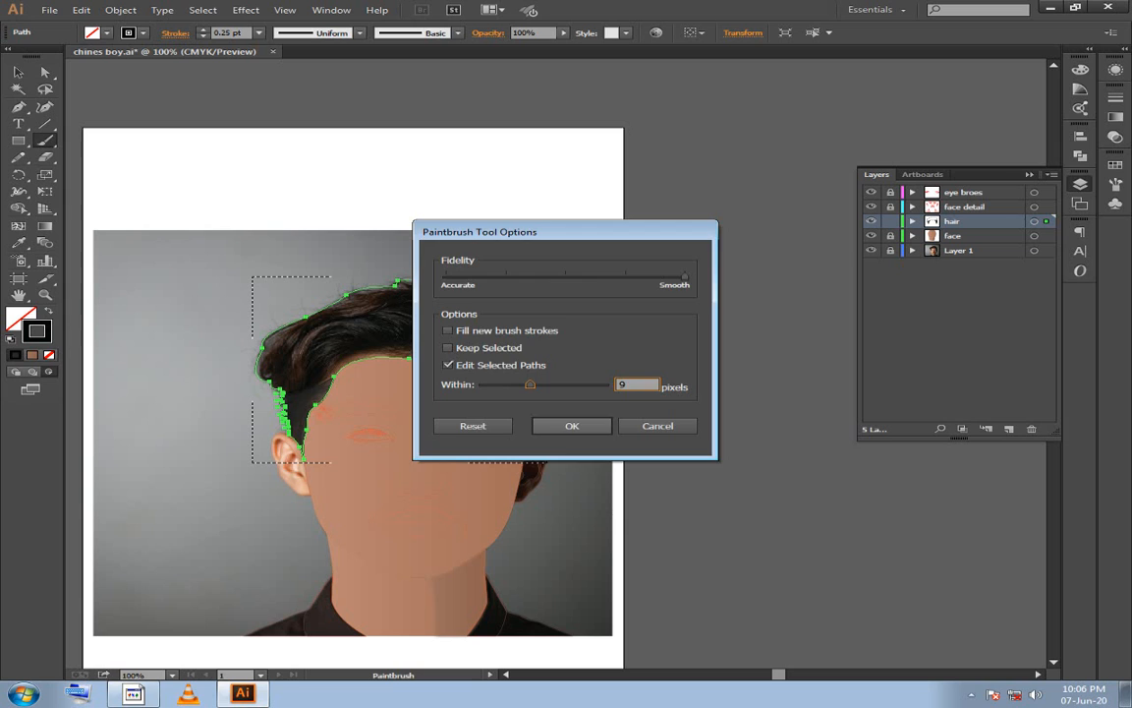
pyautogui.press('Tab')
pyautogui.press('Return')
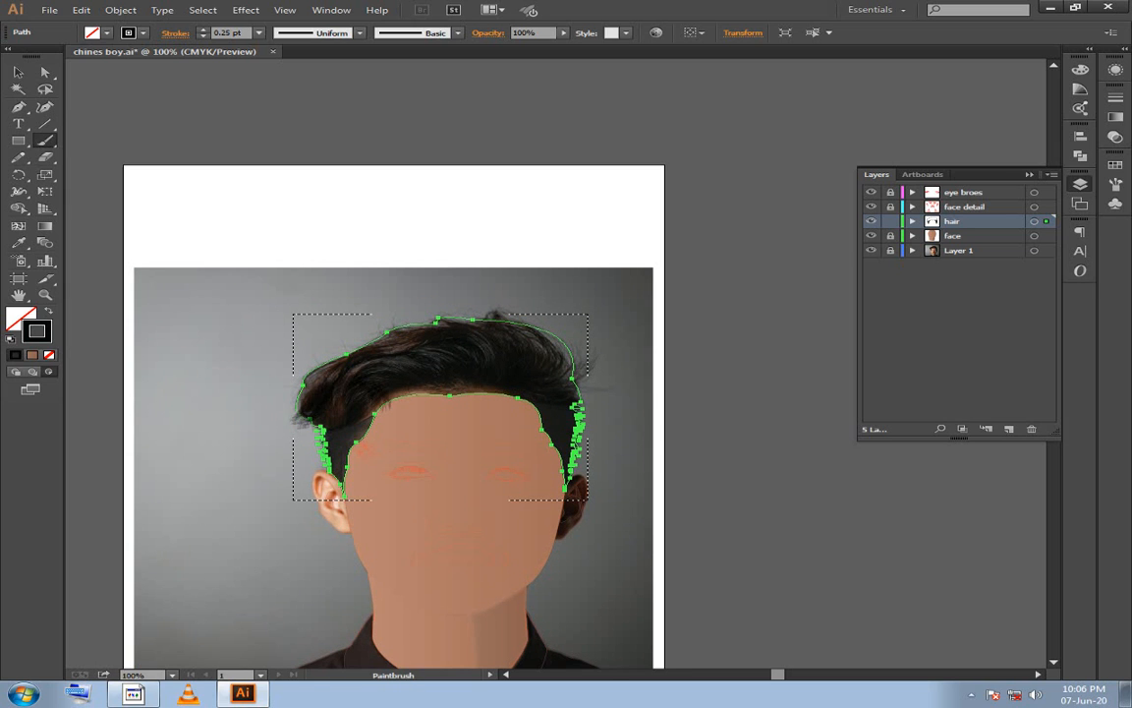
# Paint the whole hair outline with black 1 pt Paintbrush strokes inside it, undo stray strokes, and return to Draw Normal mode.
pyautogui.hotkey('ctrl', 'shift', 'a')
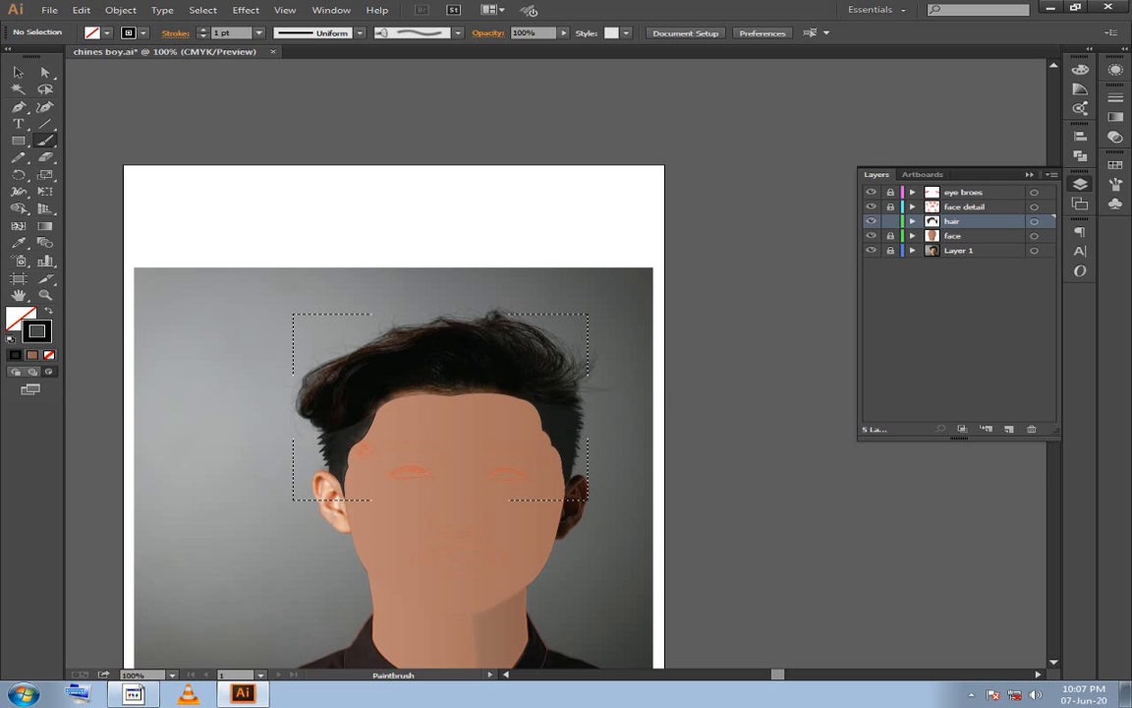
pyautogui.moveTo(395, 391); pyautogui.dragTo(420, 422)
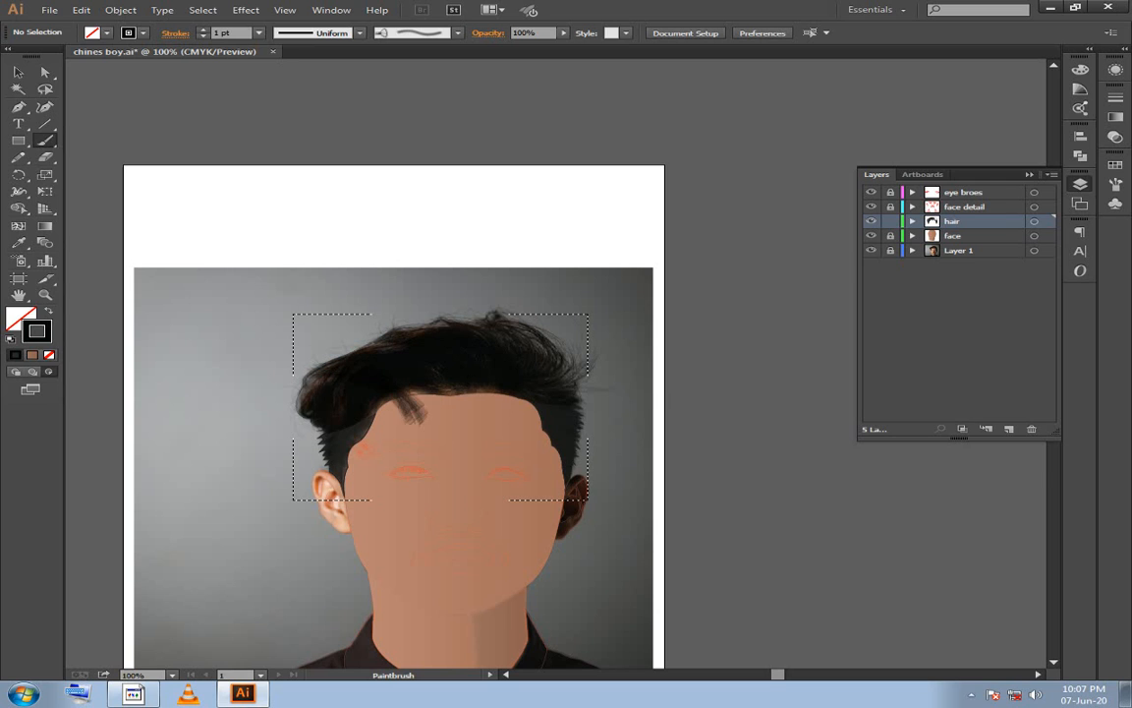
pyautogui.hotkey('ctrl', 'z')
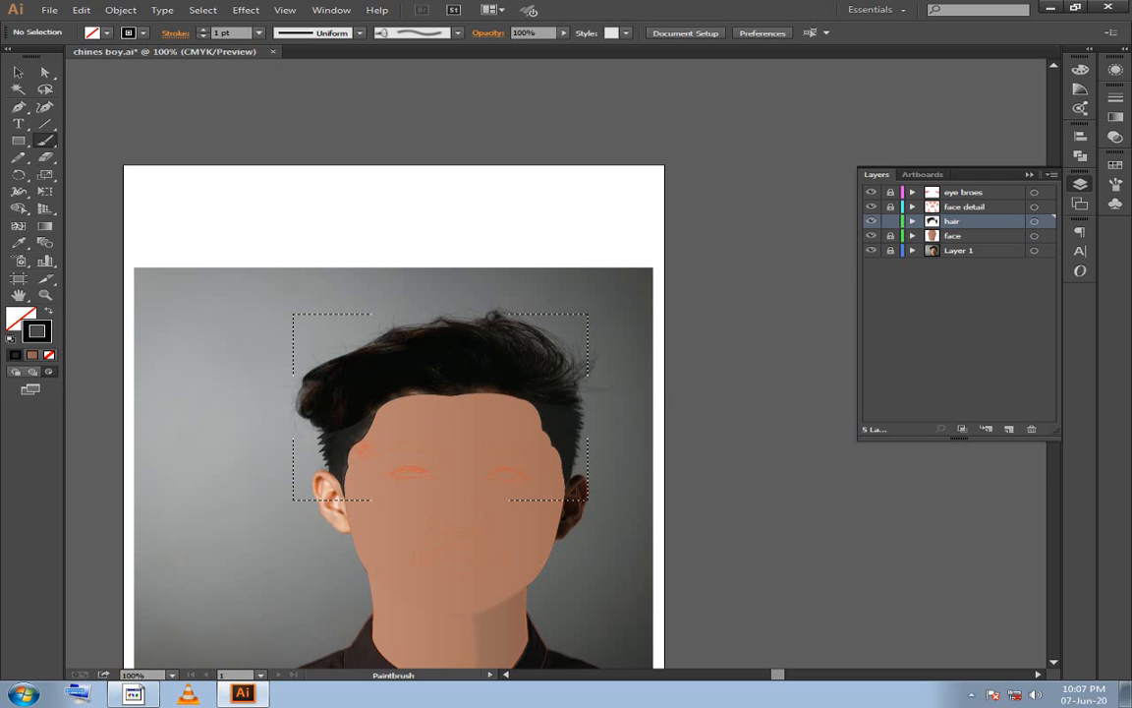
pyautogui.moveTo(344, 294); pyautogui.dragTo(415, 265)
pyautogui.hotkey('ctrl', 'z')
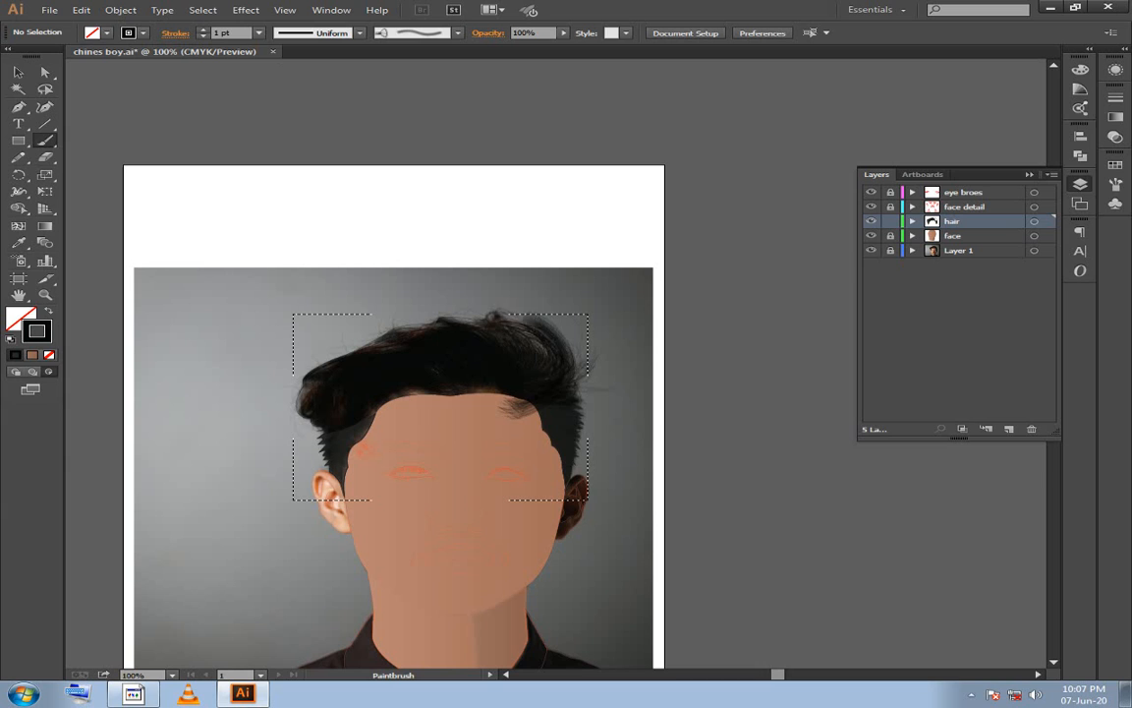
pyautogui.moveTo(519, 398); pyautogui.dragTo(474, 413)
pyautogui.moveTo(447, 288); pyautogui.dragTo(519, 324)
pyautogui.hotkey('ctrl', 'z')
pyautogui.hotkey('ctrl', 'z')
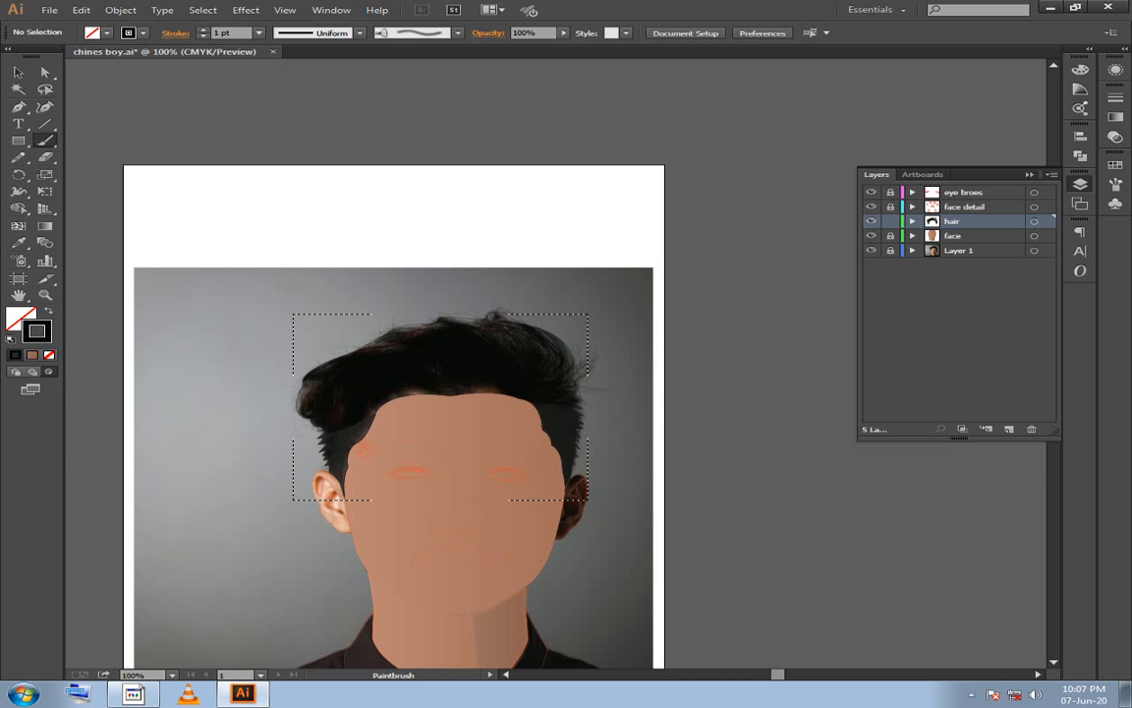
pyautogui.moveTo(393, 394)
pyautogui.mouseDown()
pyautogui.moveTo(466, 359)
pyautogui.moveTo(491, 283)
pyautogui.moveTo(401, 275)
pyautogui.mouseUp()
pyautogui.hotkey('ctrl', 'z')
pyautogui.hotkey('ctrl', 'z')
pyautogui.moveTo(428, 383)
pyautogui.mouseDown()
pyautogui.moveTo(457, 295)
pyautogui.moveTo(309, 285)
pyautogui.mouseUp()
pyautogui.hotkey('ctrl', 'z')
pyautogui.hotkey('ctrl', 'z')
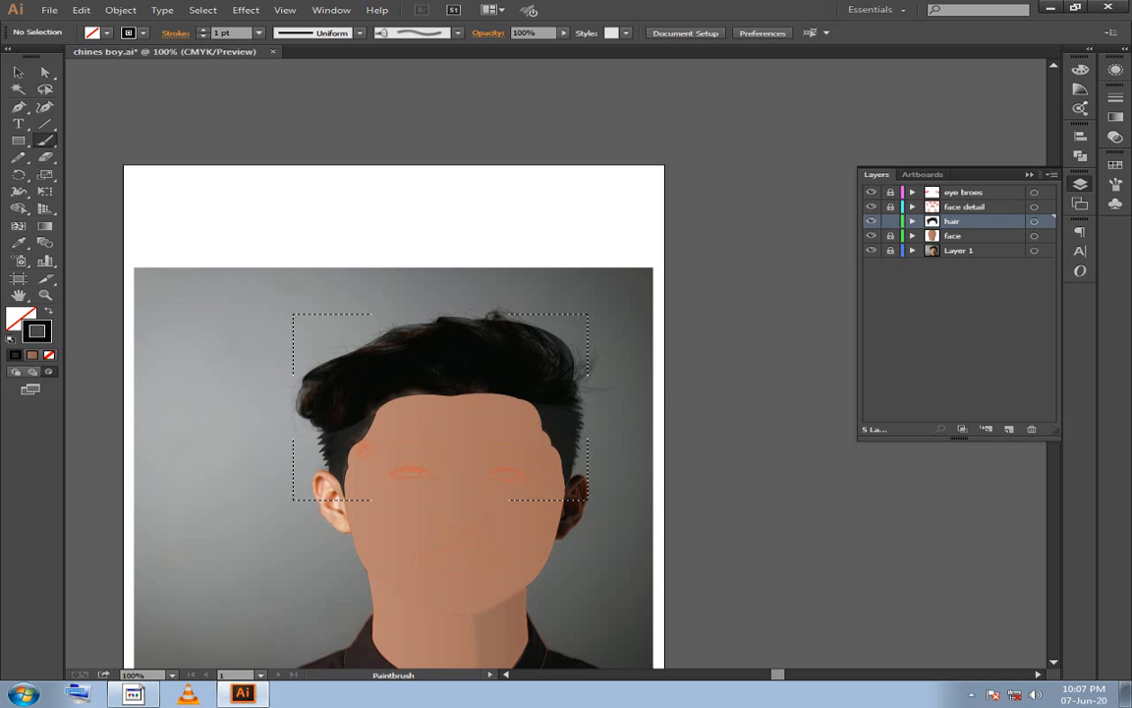
pyautogui.moveTo(432, 398); pyautogui.dragTo(395, 432)
pyautogui.moveTo(433, 373); pyautogui.dragTo(290, 319)
pyautogui.hotkey('ctrl', 'z')
pyautogui.hotkey('ctrl', 'z')
pyautogui.moveTo(283, 382)
pyautogui.mouseDown()
pyautogui.moveTo(250, 346)
pyautogui.moveTo(219, 344)
pyautogui.mouseUp()
pyautogui.hotkey('ctrl', 'z')
pyautogui.moveTo(292, 347); pyautogui.dragTo(179, 344)
pyautogui.hotkey('ctrl', 'z')
pyautogui.moveTo(506, 422); pyautogui.dragTo(654, 339)
pyautogui.hotkey('ctrl', 'z')
pyautogui.moveTo(579, 378); pyautogui.dragTo(629, 295)
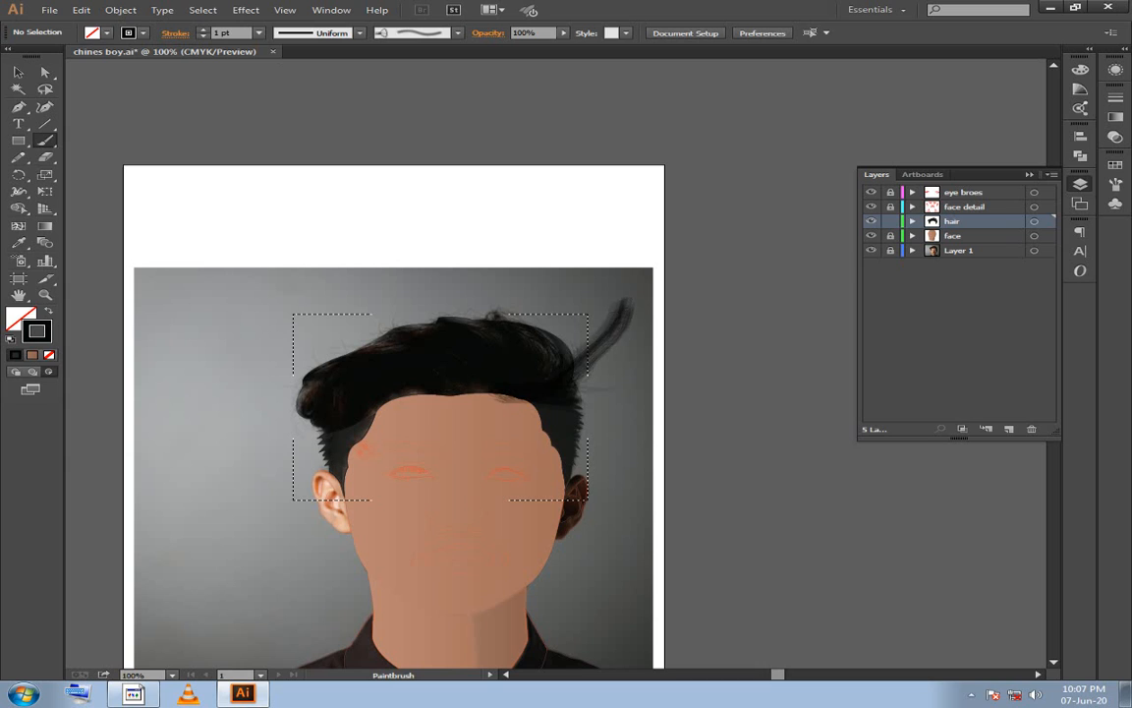
pyautogui.hotkey('ctrl', 'z')
pyautogui.moveTo(580, 381); pyautogui.dragTo(601, 300)
pyautogui.hotkey('ctrl', 'z')
pyautogui.moveTo(393, 418)
pyautogui.mouseDown()
pyautogui.moveTo(544, 297)
pyautogui.moveTo(421, 398)
pyautogui.mouseUp()
pyautogui.hotkey('ctrl', 'z')
pyautogui.hotkey('ctrl', 'z')
pyautogui.moveTo(378, 300); pyautogui.dragTo(340, 270)
pyautogui.hotkey('ctrl', 'z')
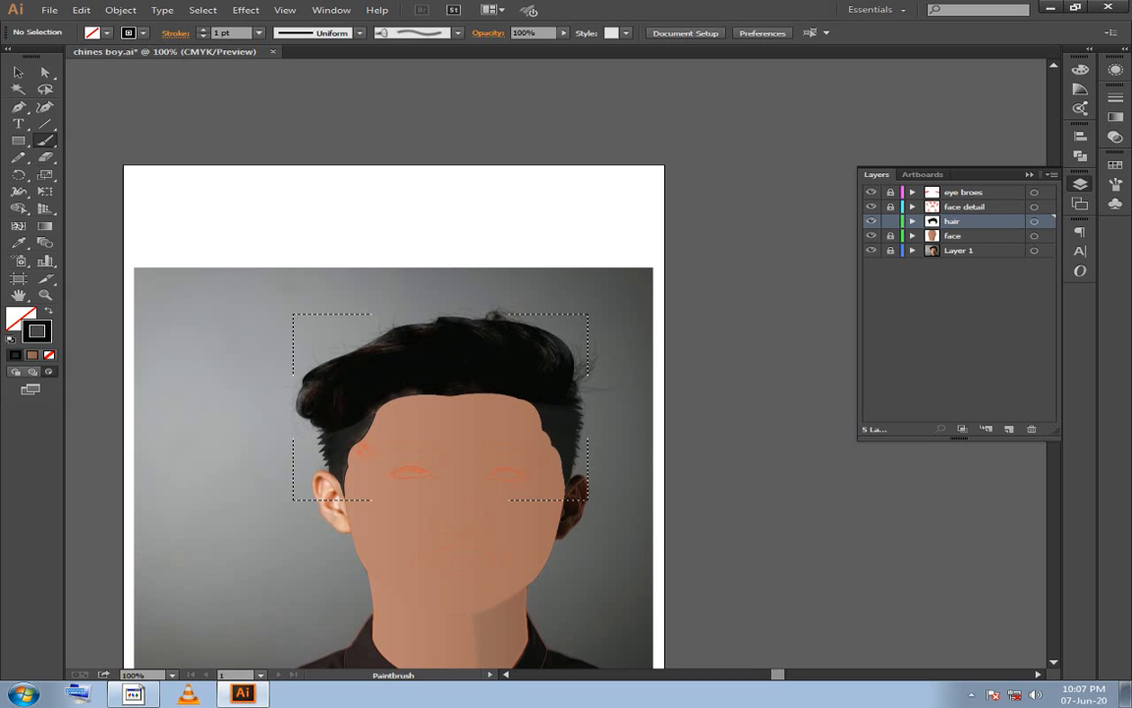
pyautogui.moveTo(568, 351); pyautogui.dragTo(556, 321)
pyautogui.hotkey('ctrl', 'z')
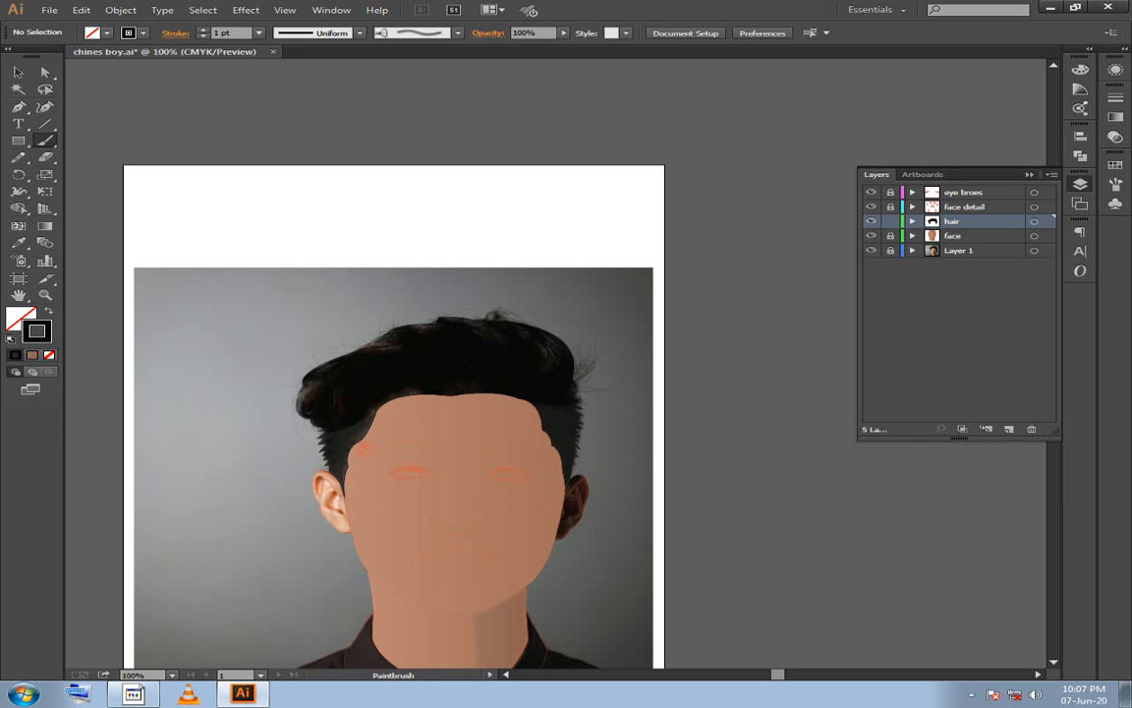
# Hide the photo on Layer 1 and select the painted hair group to check its coverage.
pyautogui.click(871, 251)
pyautogui.press('v')
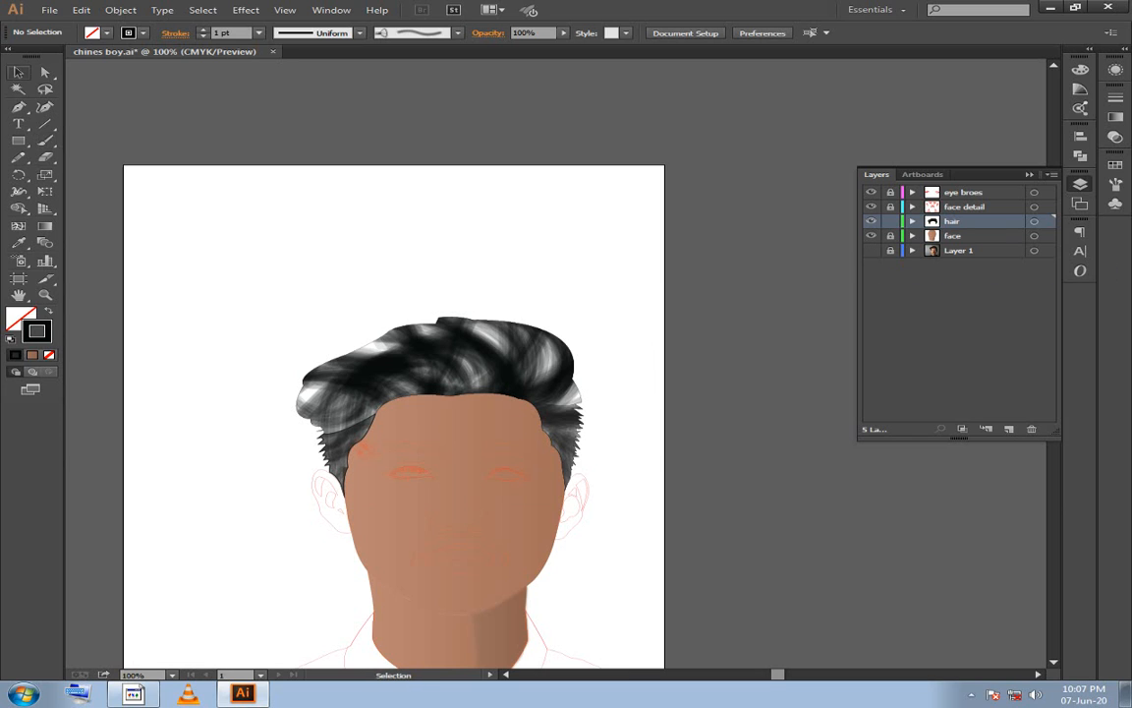
pyautogui.click(465, 324)
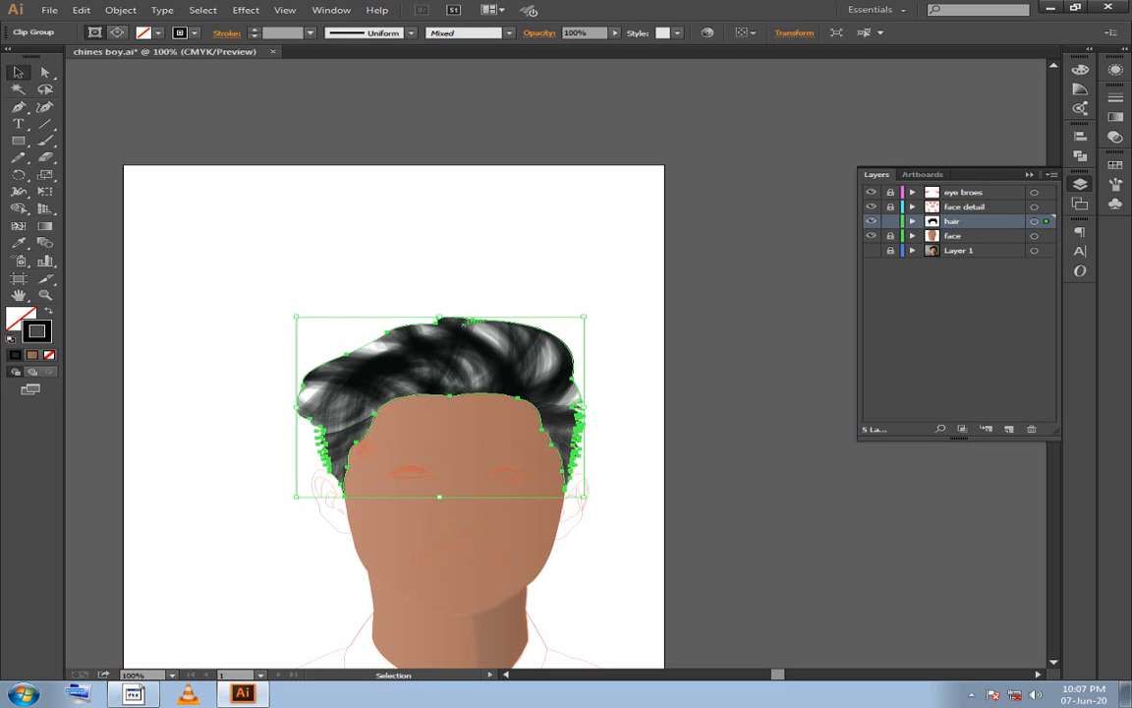
pyautogui.click(237, 316)
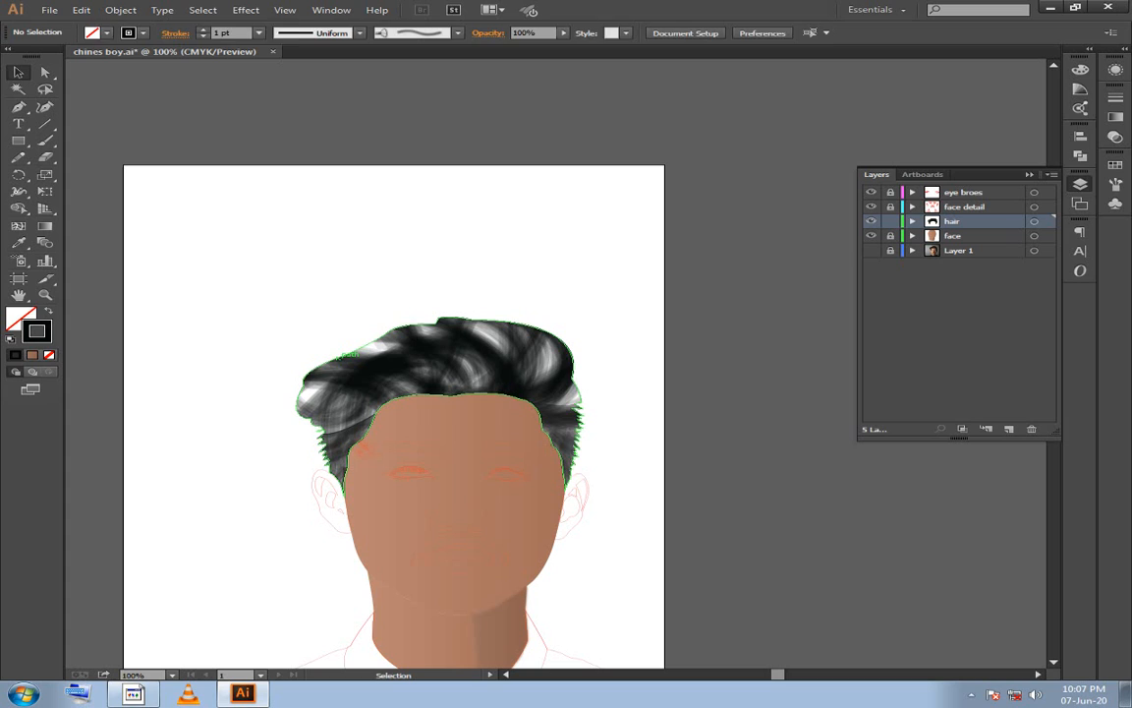
pyautogui.click(324, 368)
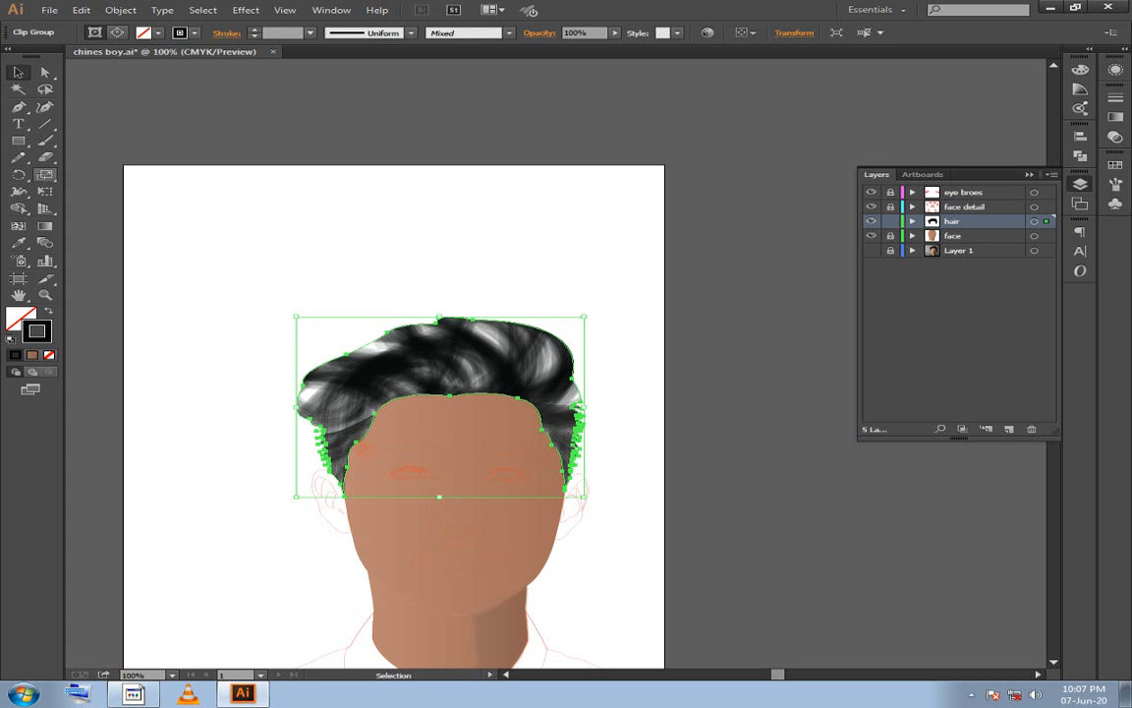
# Paint more black Paintbrush strokes over the light patches across the top of the hair, undoing strokes that overshoot the outline.
pyautogui.click(46, 140)
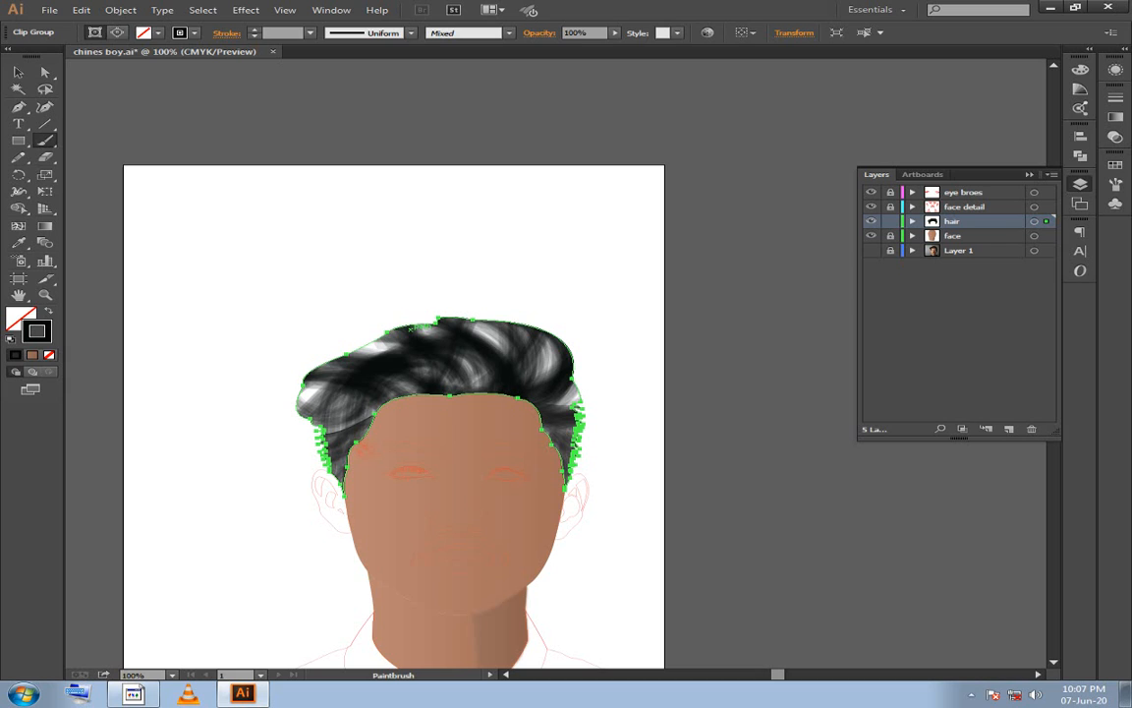
pyautogui.moveTo(382, 320); pyautogui.dragTo(400, 352)
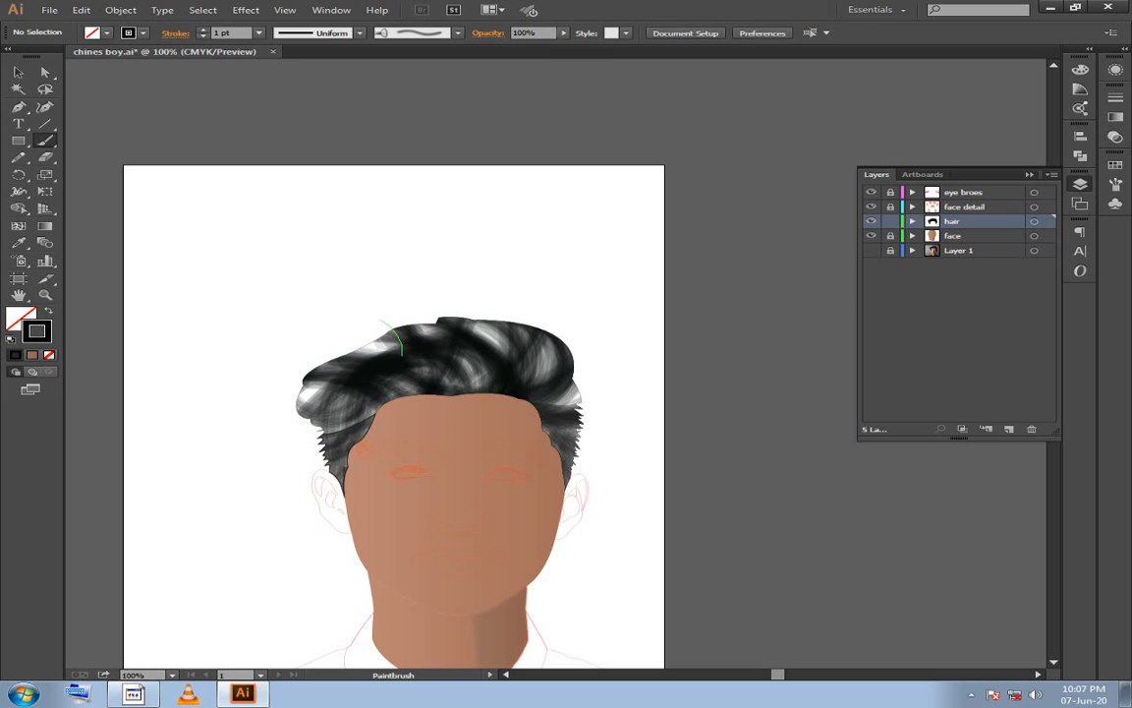
pyautogui.moveTo(515, 346)
pyautogui.mouseDown()
pyautogui.moveTo(500, 322)
pyautogui.moveTo(456, 315)
pyautogui.mouseUp()
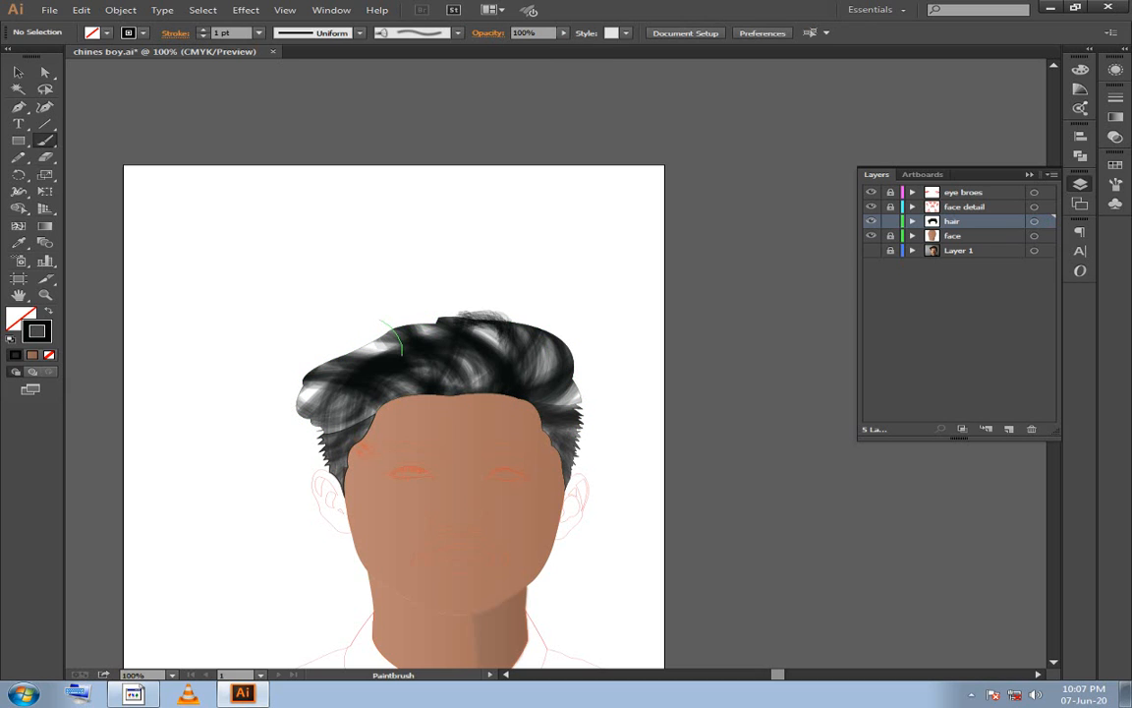
pyautogui.hotkey('ctrl', 'z')
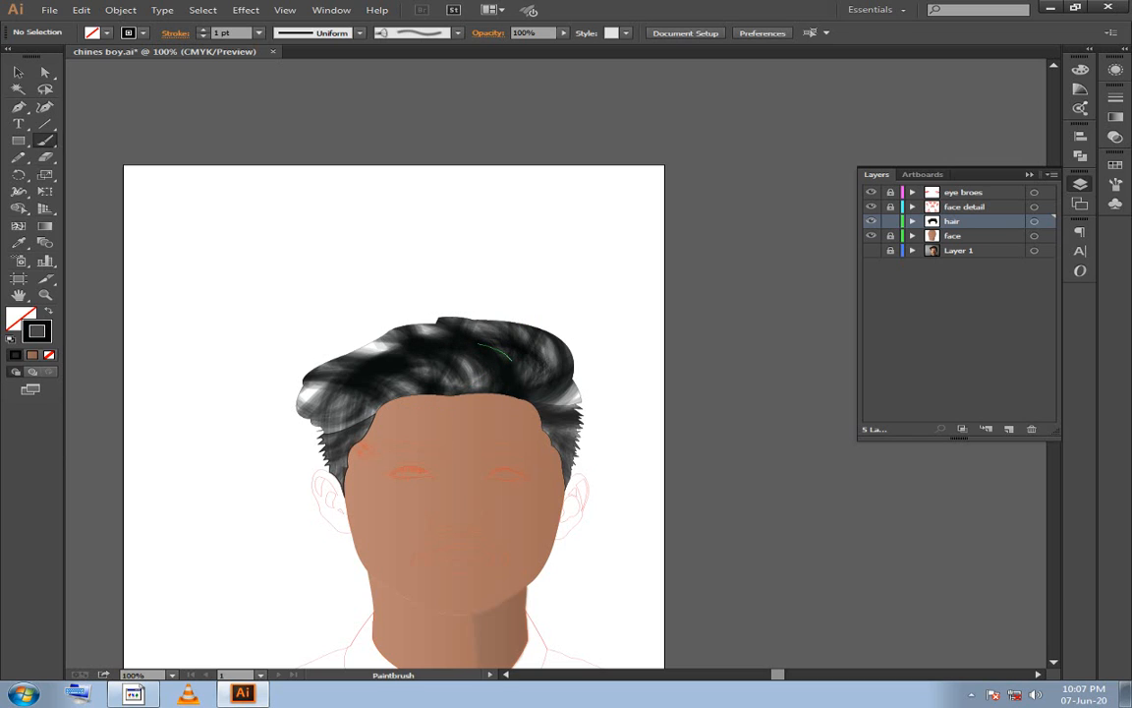
pyautogui.moveTo(493, 385); pyautogui.dragTo(375, 357)
pyautogui.moveTo(475, 384)
pyautogui.mouseDown()
pyautogui.moveTo(457, 363)
pyautogui.moveTo(336, 360)
pyautogui.moveTo(471, 369)
pyautogui.moveTo(454, 359)
pyautogui.moveTo(352, 366)
pyautogui.mouseUp()
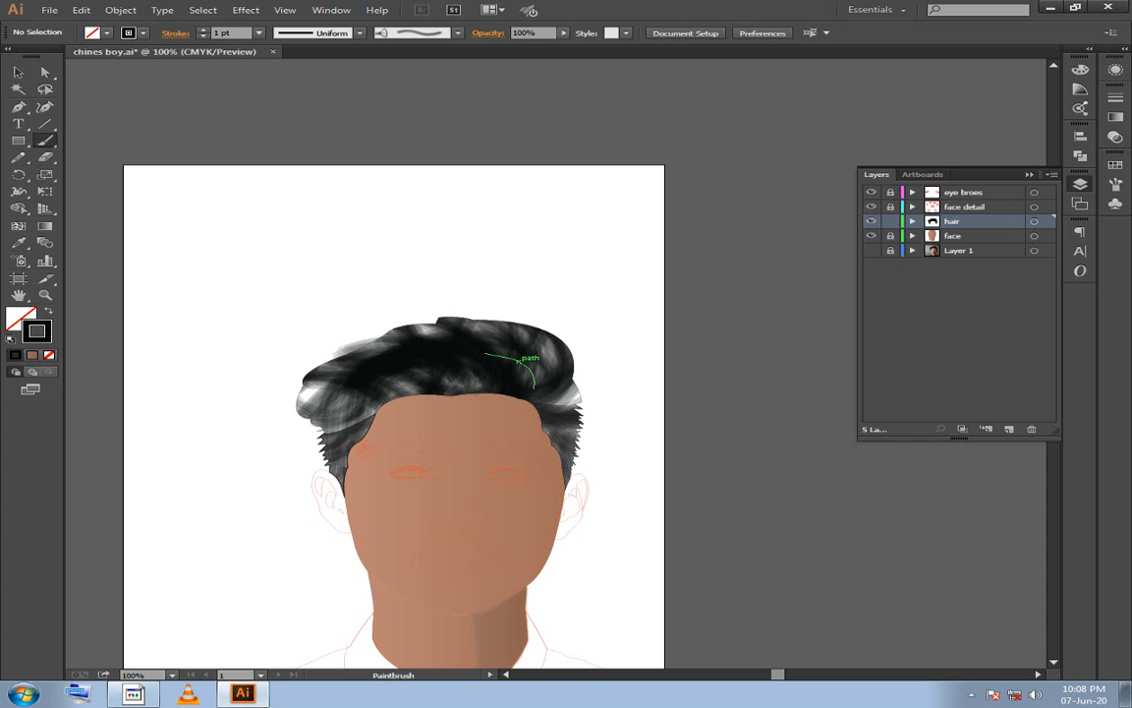
pyautogui.moveTo(424, 384); pyautogui.dragTo(316, 385)
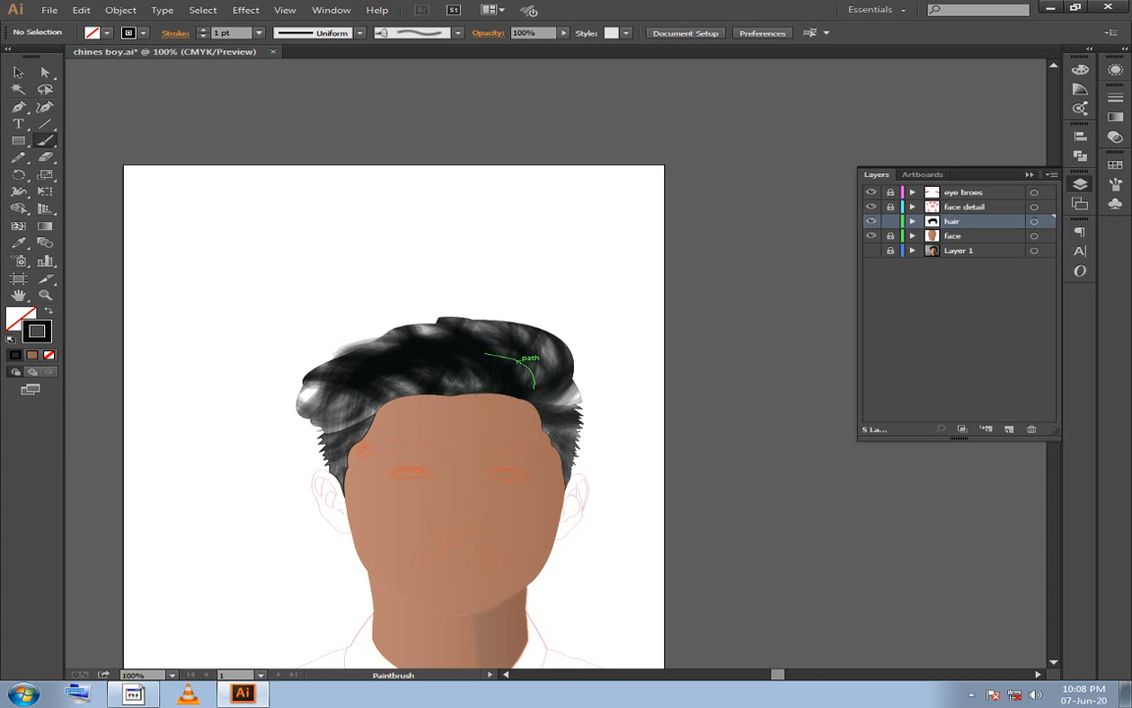
pyautogui.moveTo(546, 403); pyautogui.dragTo(589, 386)
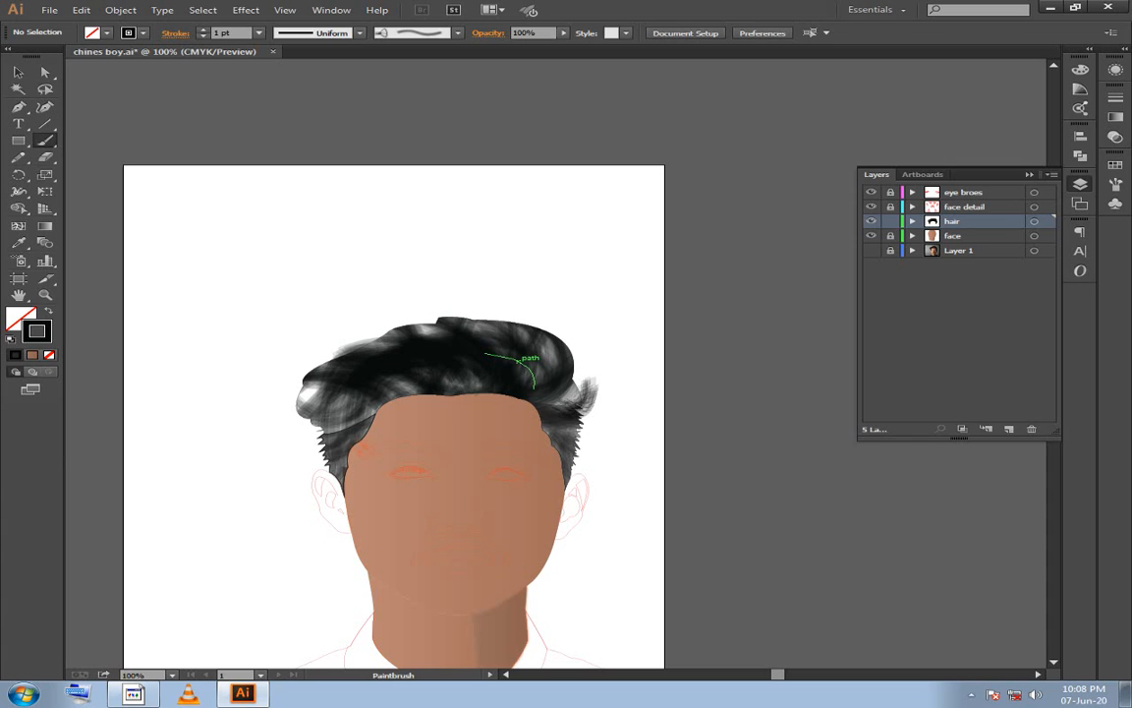
pyautogui.hotkey('ctrl', 'z')
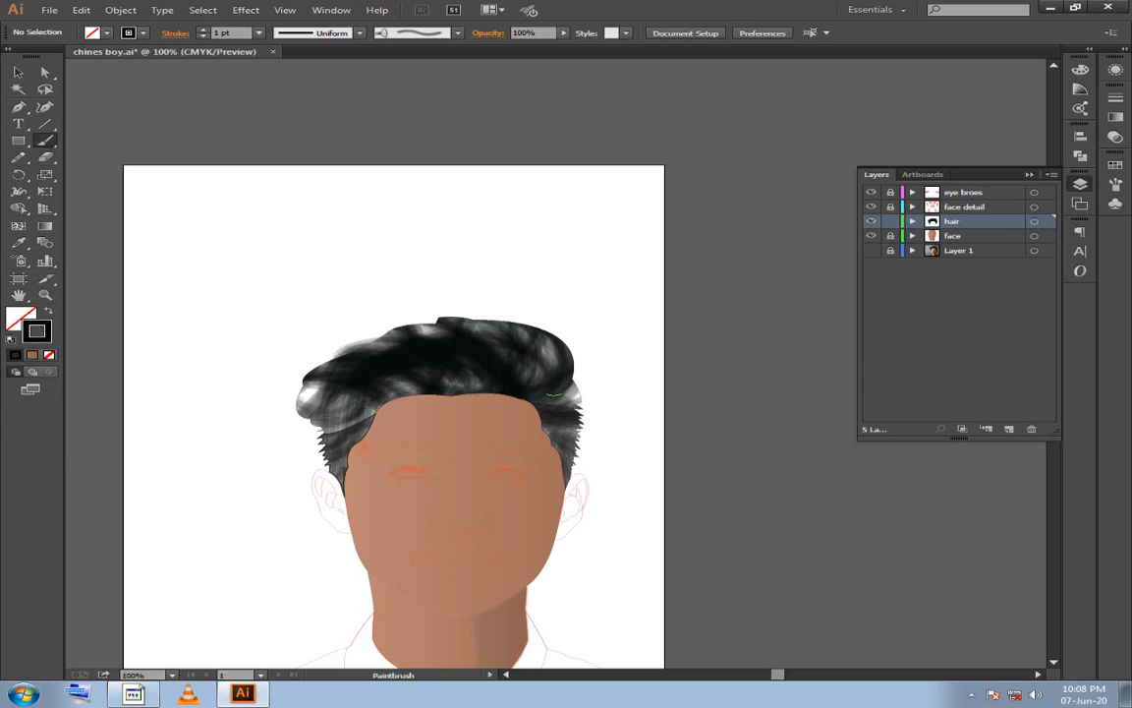
# Darken the pale tuft of hair above the light ear with short black Paintbrush strokes, undoing the ones that overshoot.
pyautogui.moveTo(353, 409)
pyautogui.mouseDown()
pyautogui.moveTo(292, 421)
pyautogui.moveTo(292, 352)
pyautogui.mouseUp()
pyautogui.moveTo(327, 376)
pyautogui.mouseDown()
pyautogui.moveTo(287, 352)
pyautogui.moveTo(282, 366)
pyautogui.moveTo(273, 350)
pyautogui.mouseUp()
pyautogui.hotkey('ctrl', 'z')
pyautogui.hotkey('ctrl', 'z')
pyautogui.hotkey('ctrl', 'z')
pyautogui.hotkey('ctrl', 'z')
pyautogui.hotkey('ctrl', 'z')
pyautogui.hotkey('ctrl', 'z')
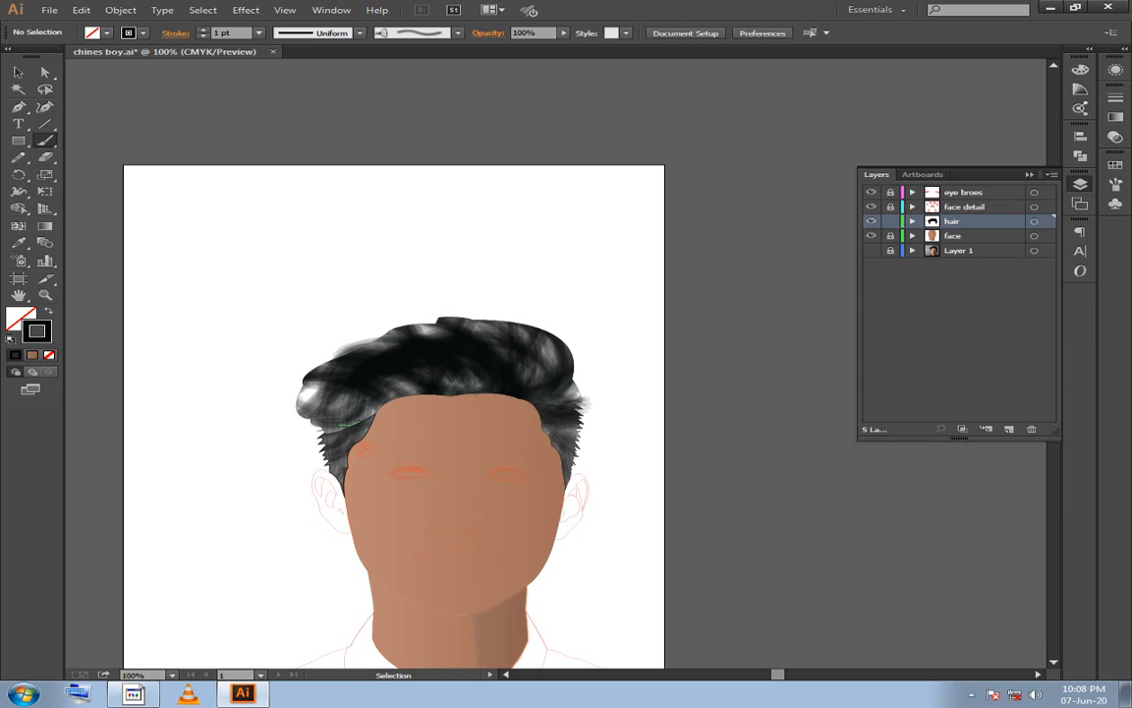
pyautogui.moveTo(324, 401); pyautogui.dragTo(282, 382)
pyautogui.hotkey('ctrl', 'z')
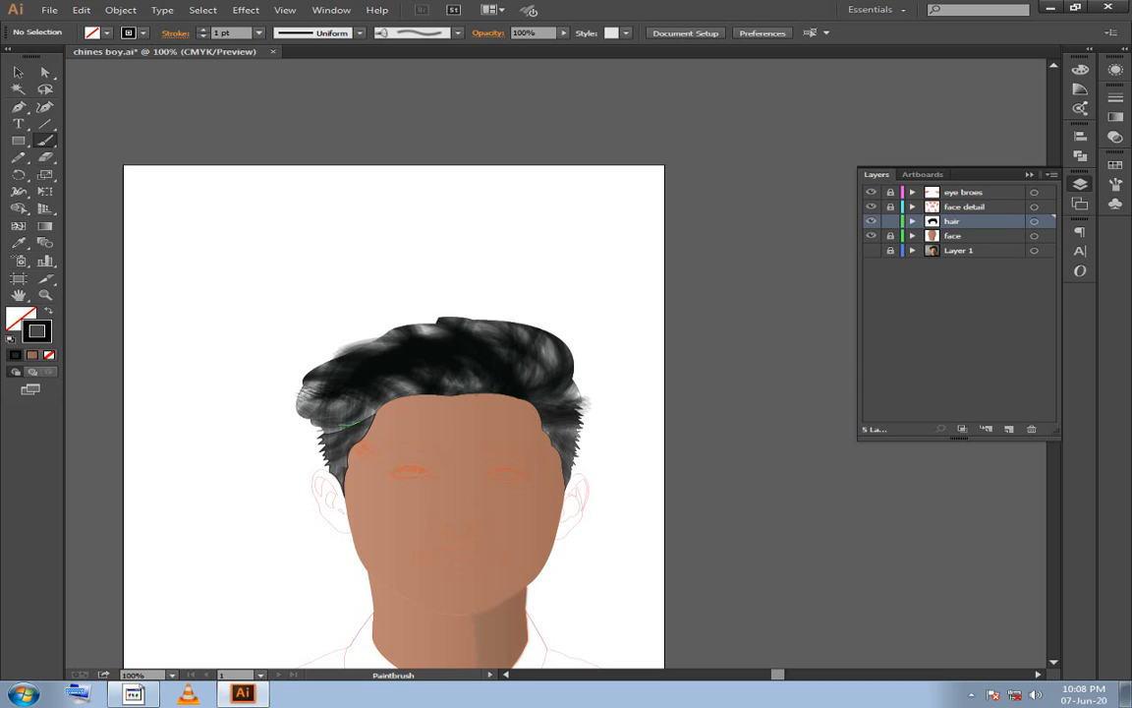
pyautogui.moveTo(337, 400); pyautogui.dragTo(296, 388)
pyautogui.press('v')
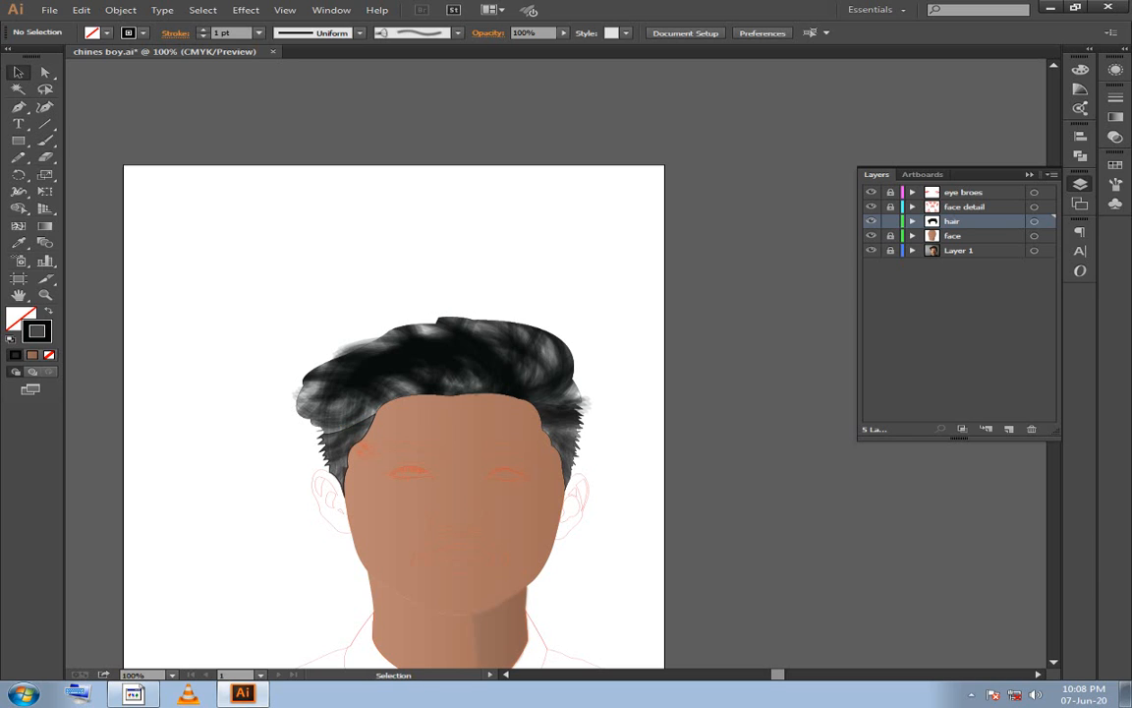
# Show Layer 1 again, lock the hair layer, and make face detail the active, unlocked layer.
pyautogui.click(871, 249)
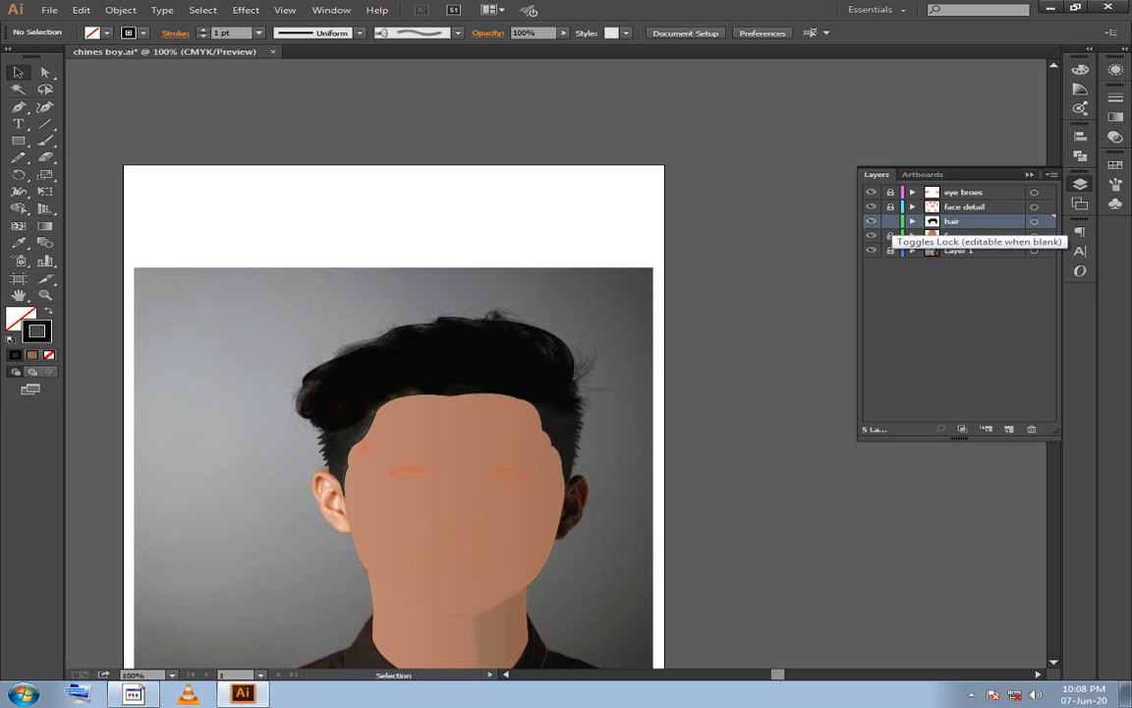
pyautogui.click(890, 221)
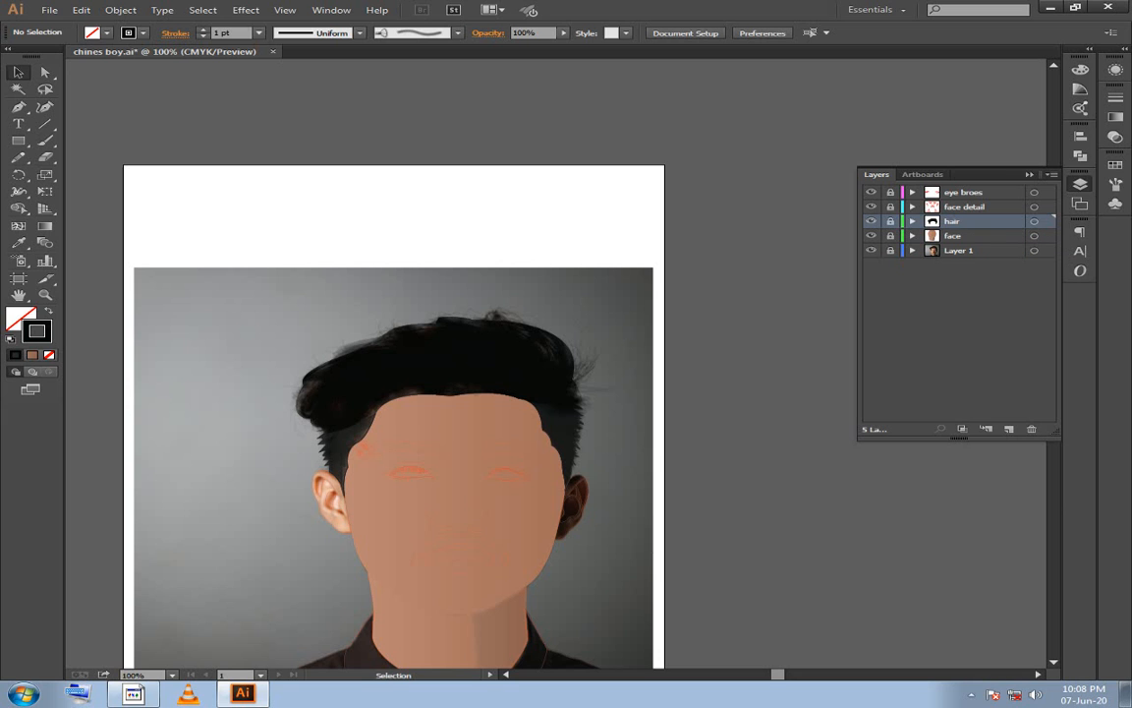
pyautogui.click(965, 207)
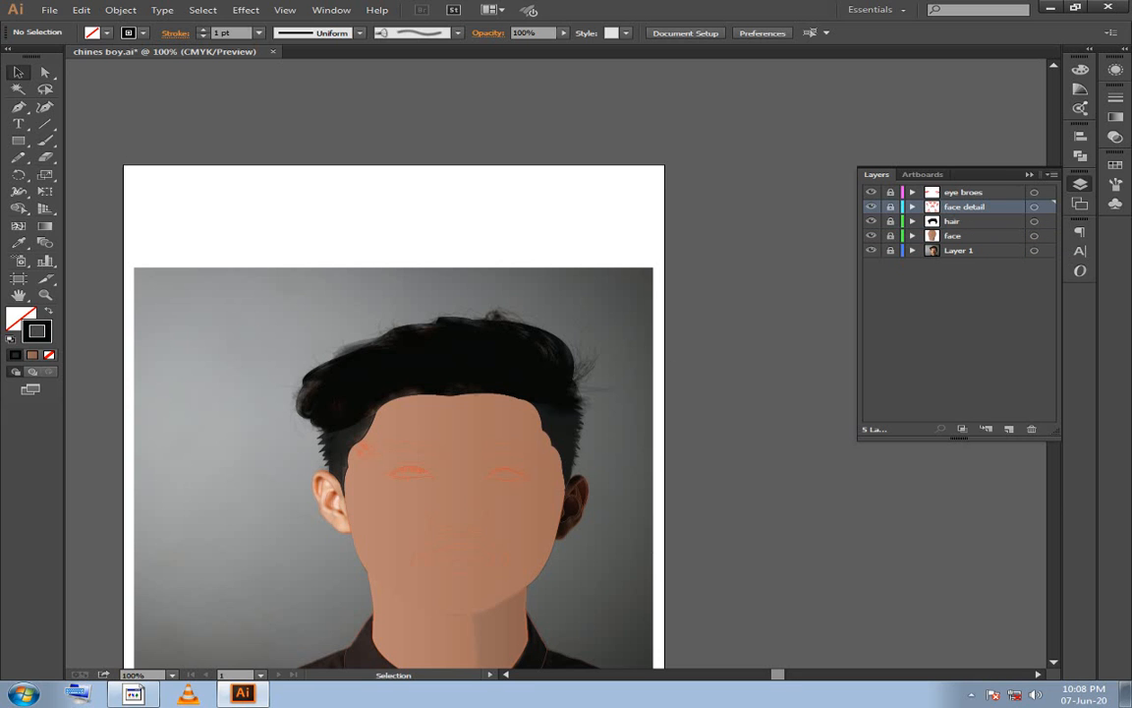
pyautogui.moveTo(452, 442); pyautogui.dragTo(463, 370)
pyautogui.click(133, 694)
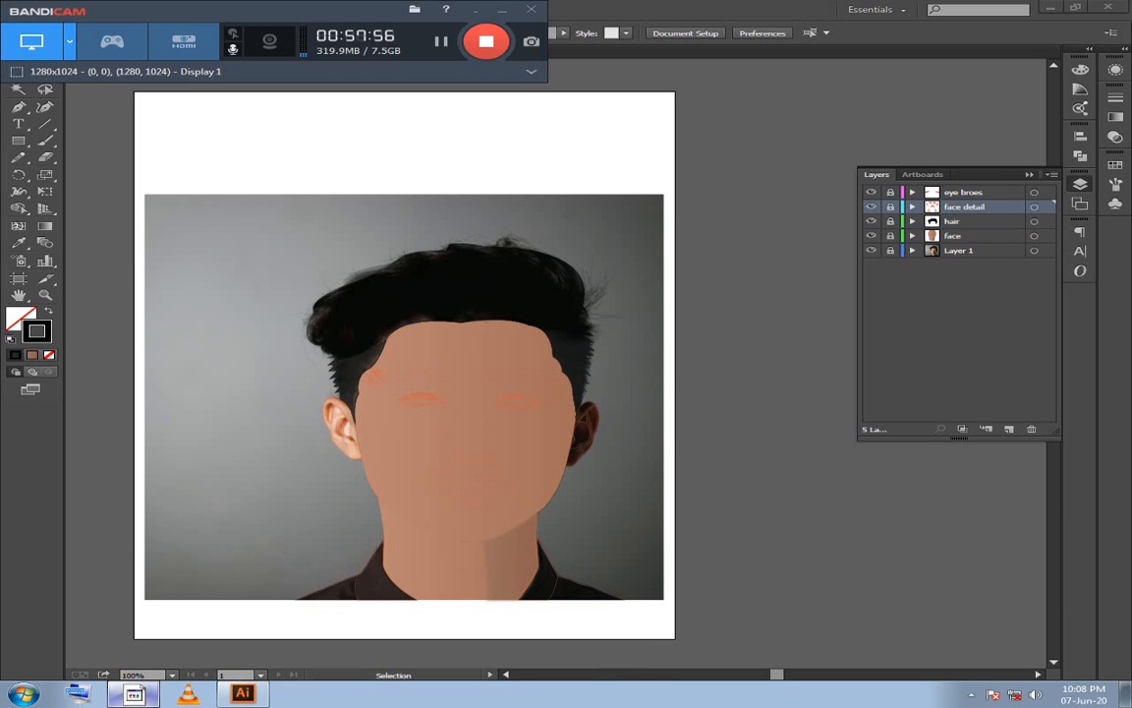
pyautogui.click(134, 693)
pyautogui.moveTo(575, 448); pyautogui.dragTo(564, 421)
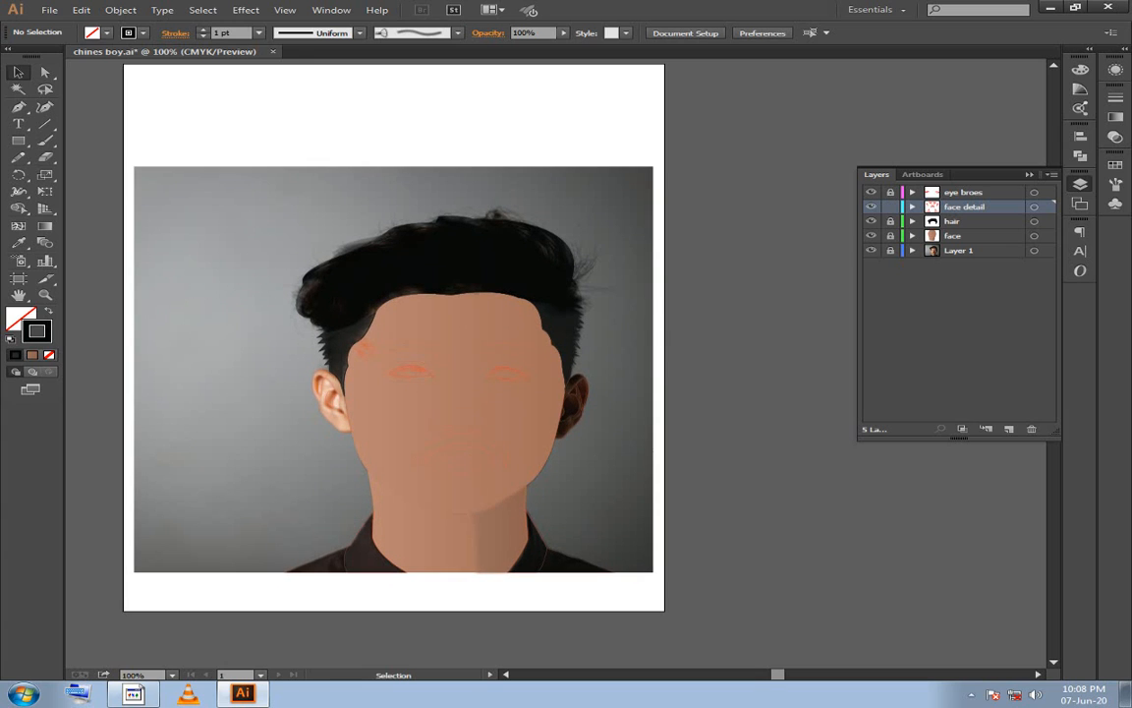
# Select the lip outline around the mouth and hide the hair and face layers to expose the photo.
pyautogui.click(1029, 173)
pyautogui.hotkey('ctrl', '+')
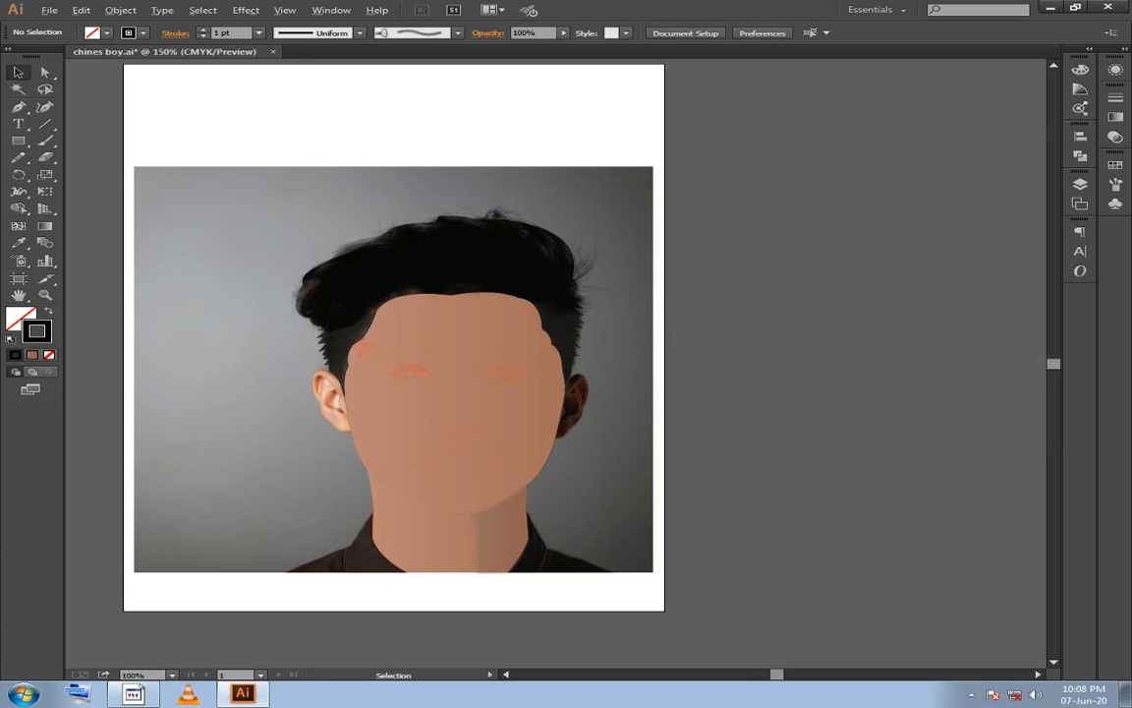
pyautogui.scroll(2, 486, 330)
pyautogui.moveTo(486, 331); pyautogui.dragTo(702, 95)
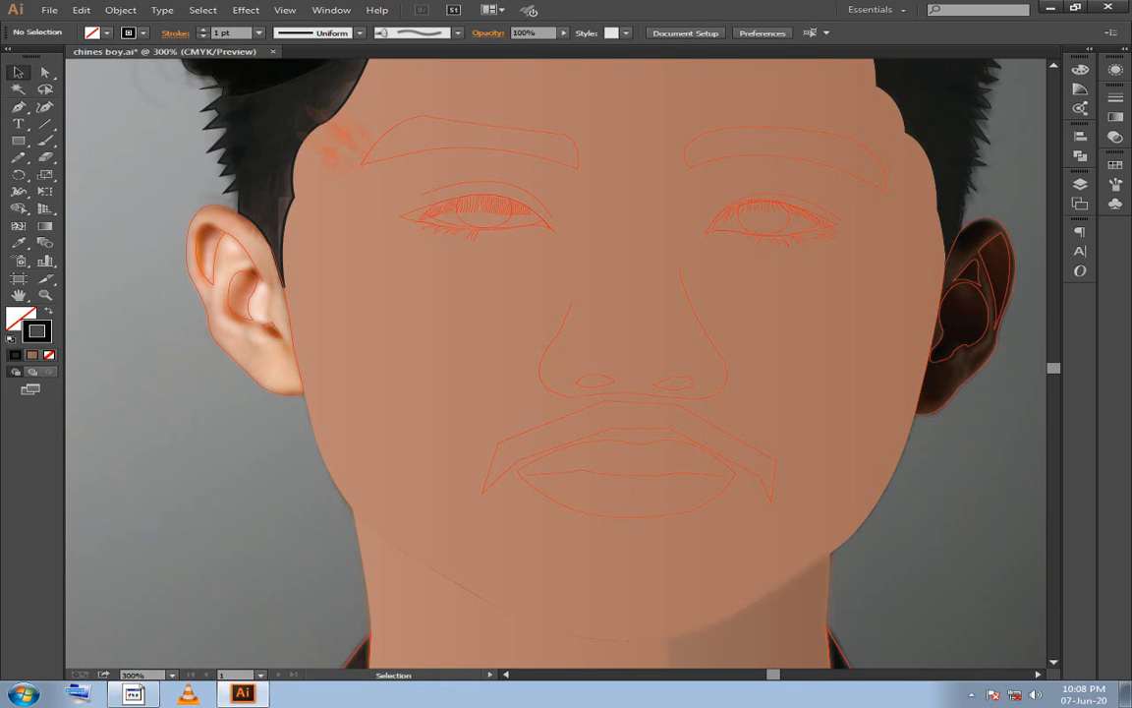
pyautogui.click(630, 516)
pyautogui.click(1080, 184)
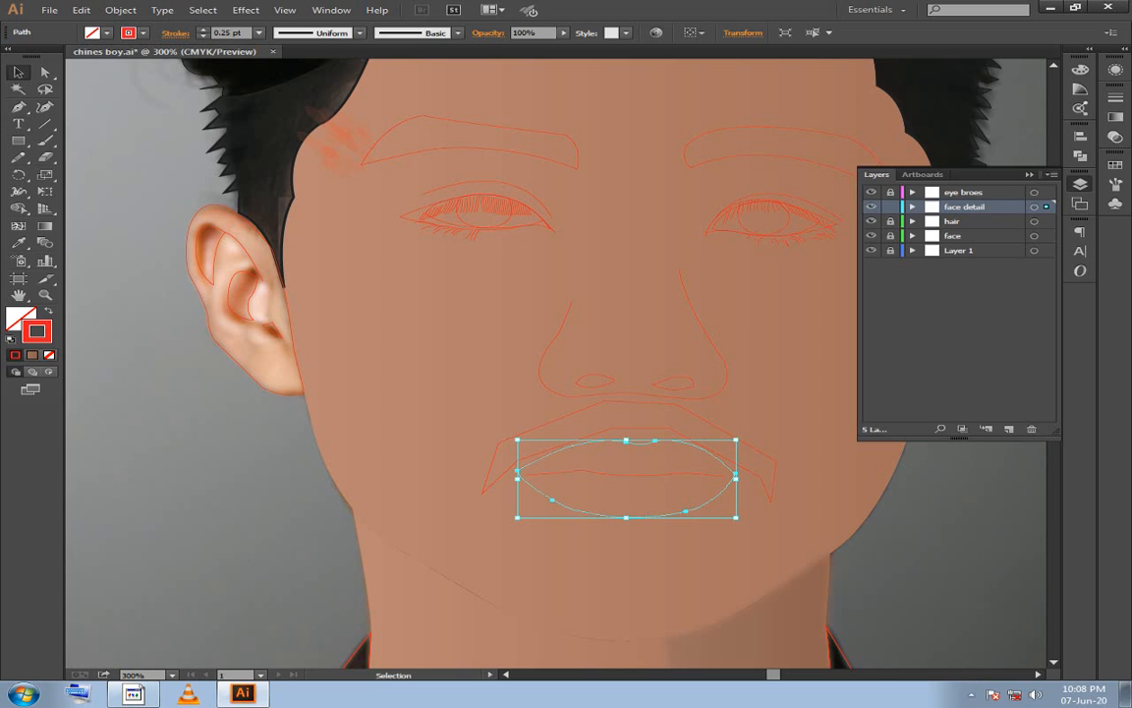
pyautogui.click(870, 222)
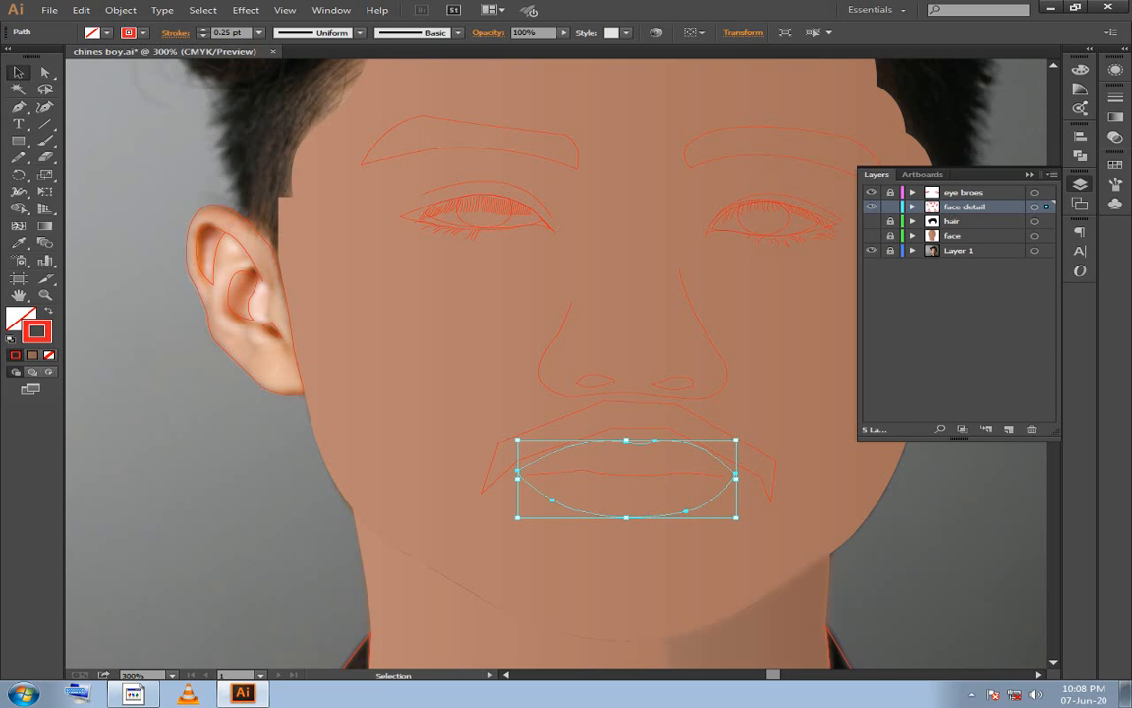
pyautogui.click(870, 236)
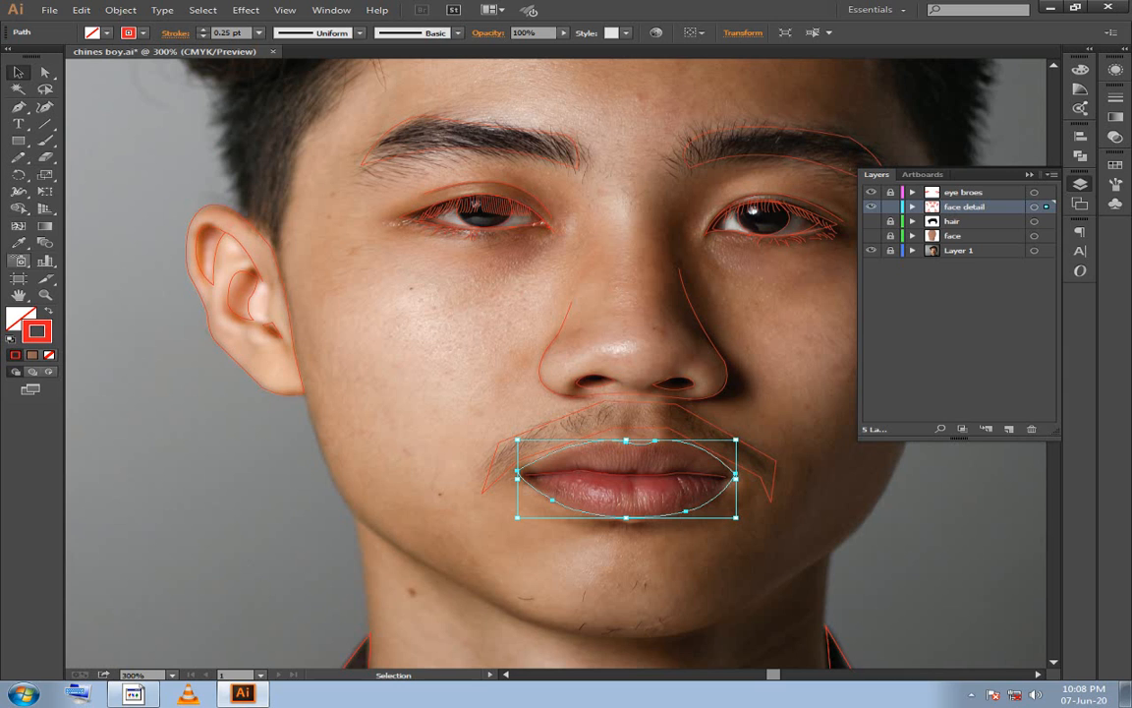
# Fill the lip shape with a red sampled from the photo's lower lip, lightened to dusty pink #C16B6F.
pyautogui.click(18, 243)
pyautogui.click(629, 492)
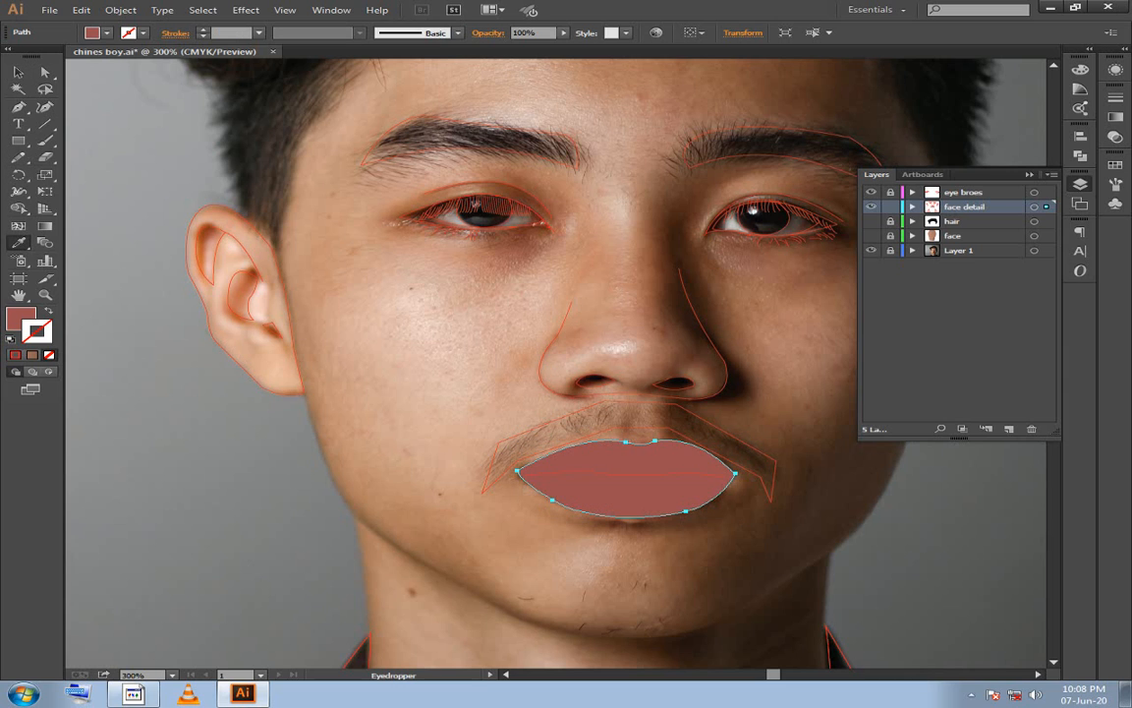
pyautogui.doubleClick(21, 319)
pyautogui.moveTo(213, 461); pyautogui.dragTo(206, 435)
pyautogui.click(525, 396)
# Add the line between the lips to the selection and apply the lip shape's pink fill to both paths.
pyautogui.moveTo(580, 442); pyautogui.dragTo(493, 439)
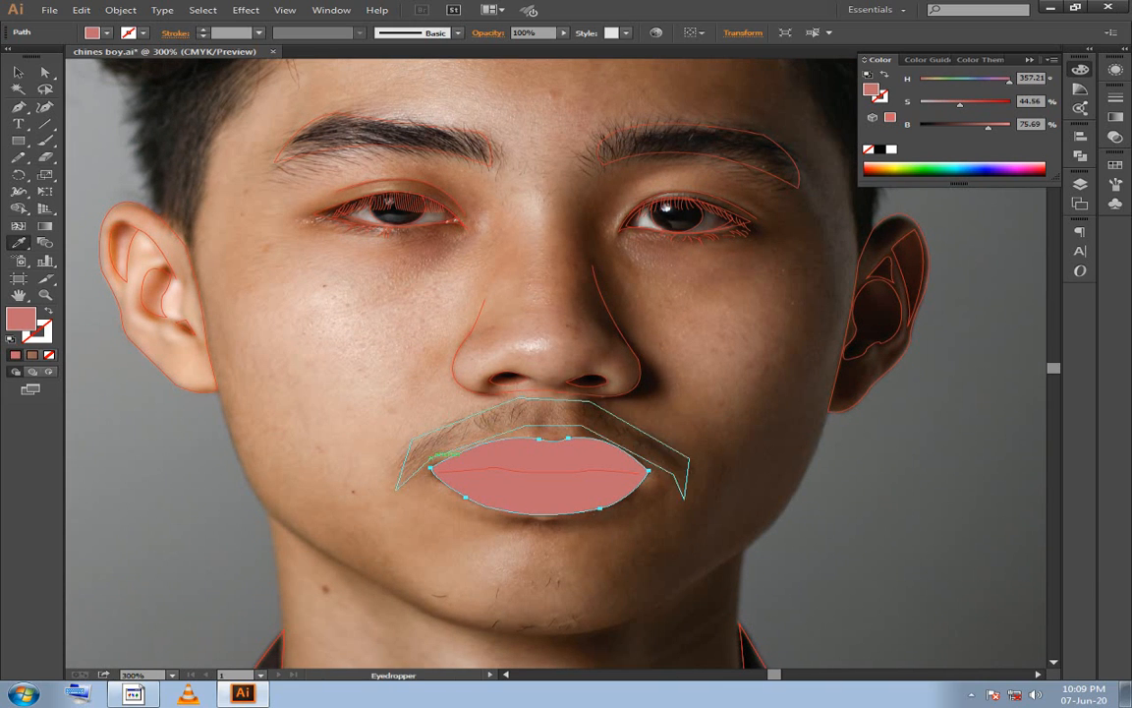
pyautogui.click(18, 71)
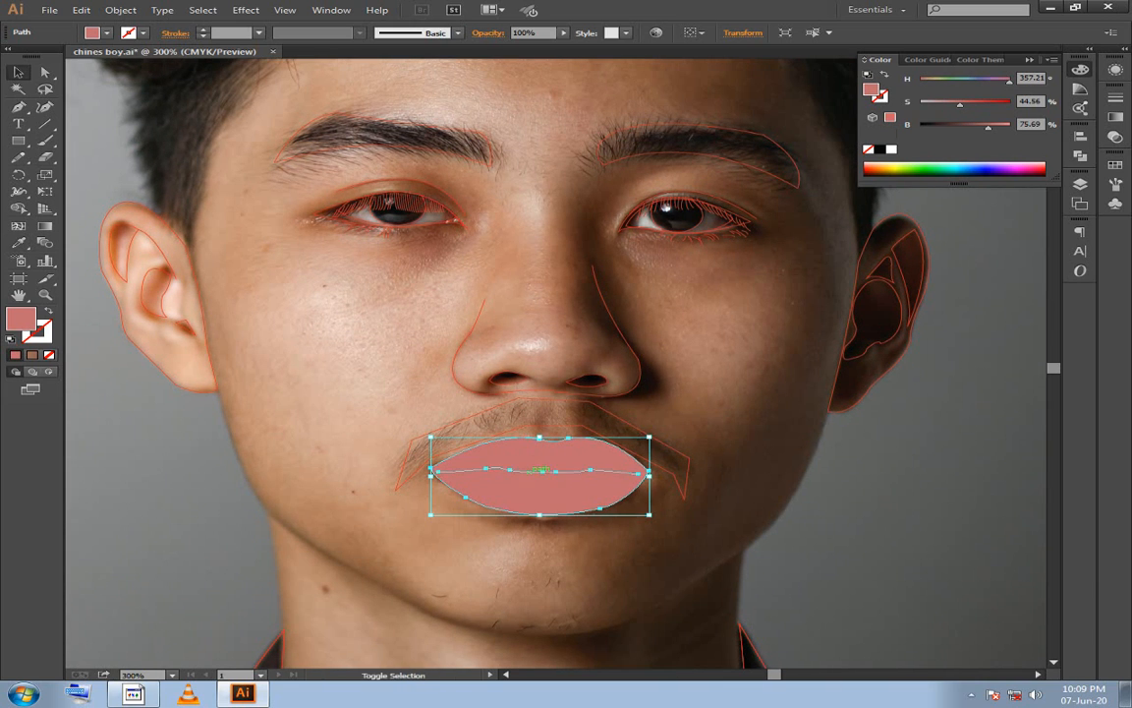
pyautogui.keyDown('shift'); pyautogui.click(533, 471); pyautogui.keyUp('shift')
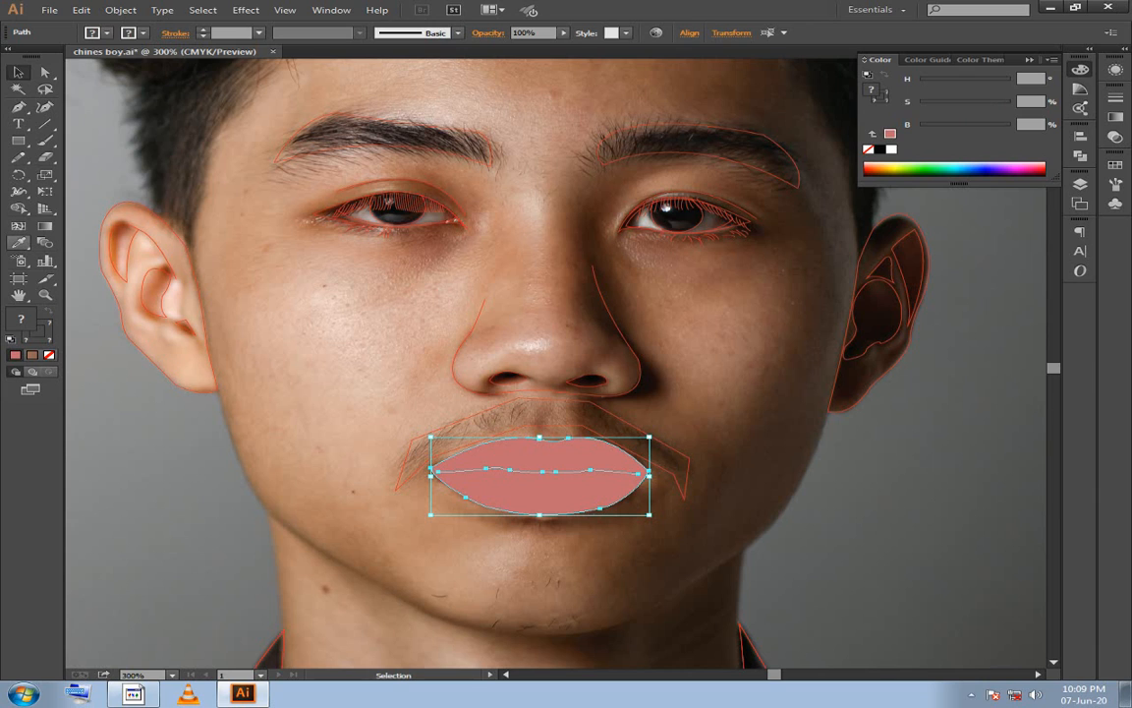
pyautogui.click(18, 243)
pyautogui.click(501, 489)
pyautogui.hotkey('shift', 'x')
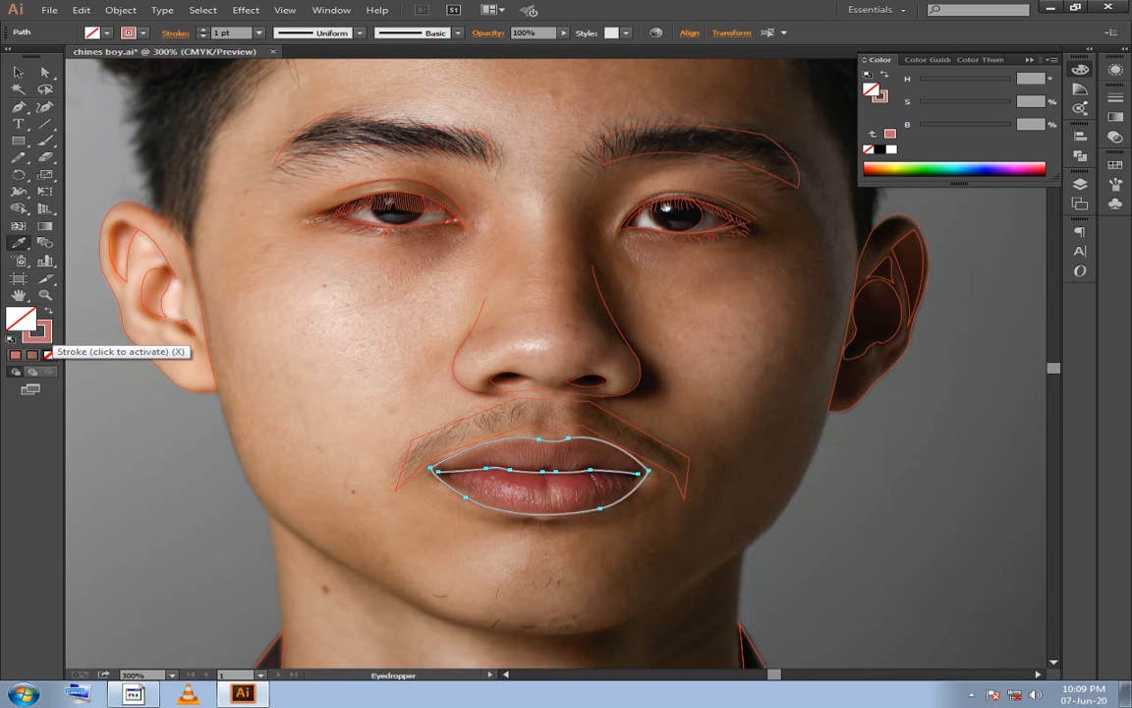
pyautogui.hotkey('shift', 'x')
pyautogui.press('v')
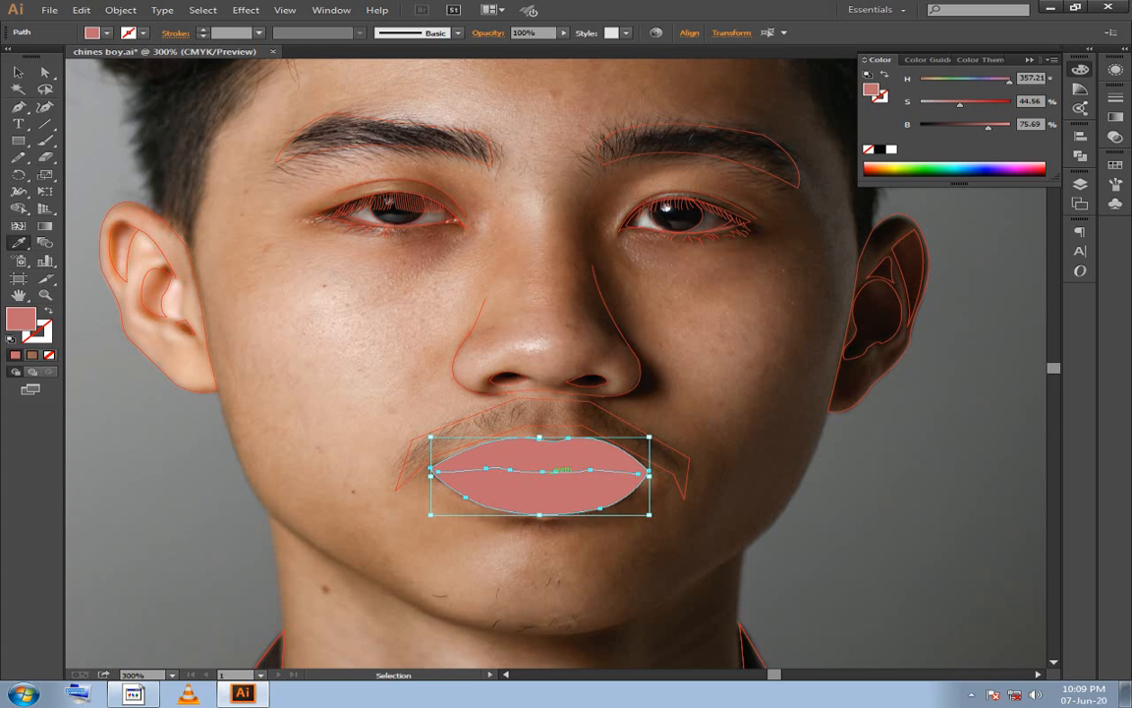
pyautogui.keyDown('ctrl'); pyautogui.click(678, 506); pyautogui.keyUp('ctrl')
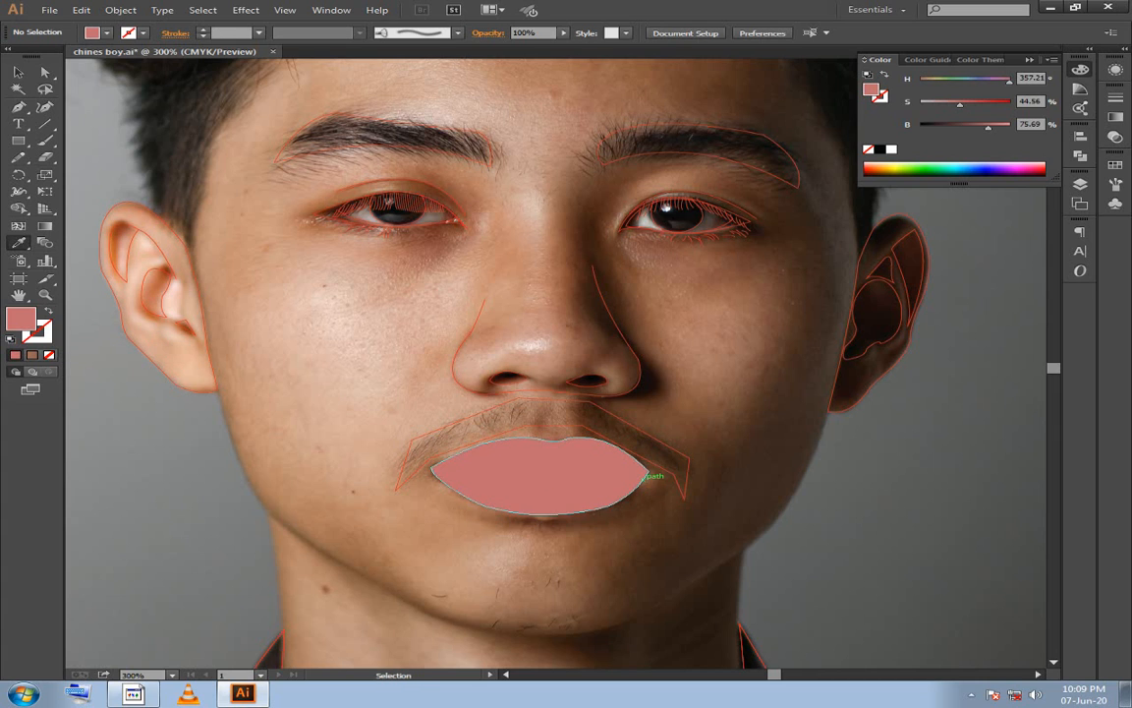
# Convert the mouth line's pink fill to a 1 pt stroke and darken it to H 355.5, S 51.61, B 60.78.
pyautogui.keyDown('ctrl'); pyautogui.click(592, 470); pyautogui.keyUp('ctrl')
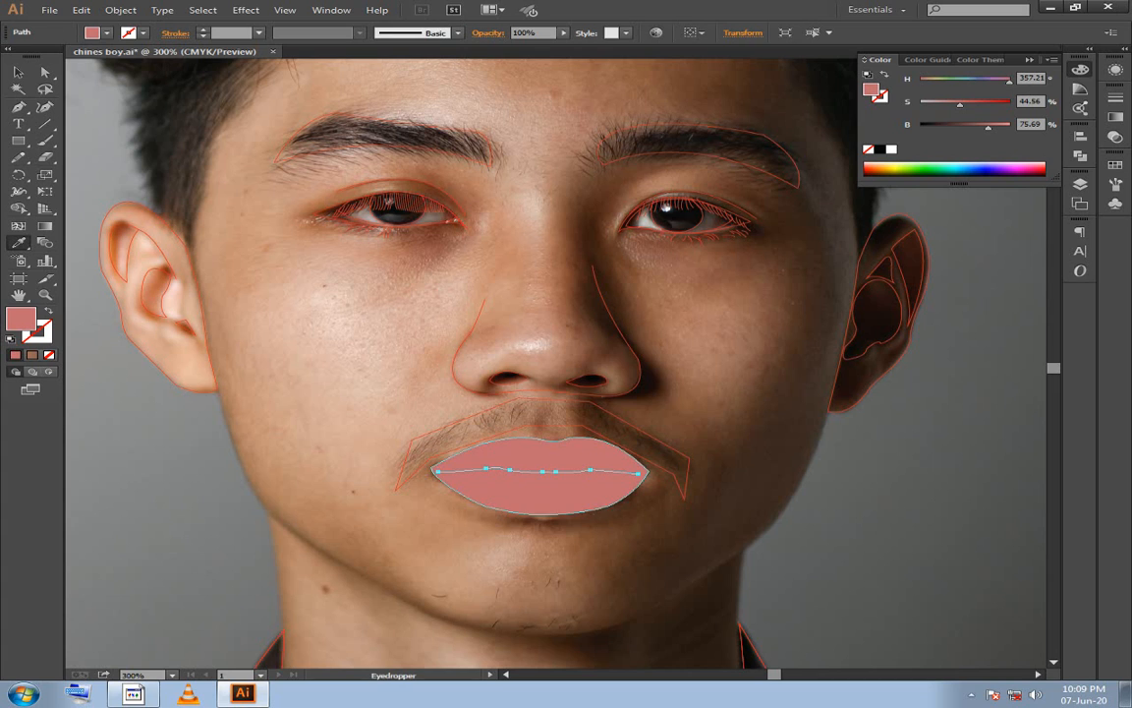
pyautogui.hotkey('shift', 'x')
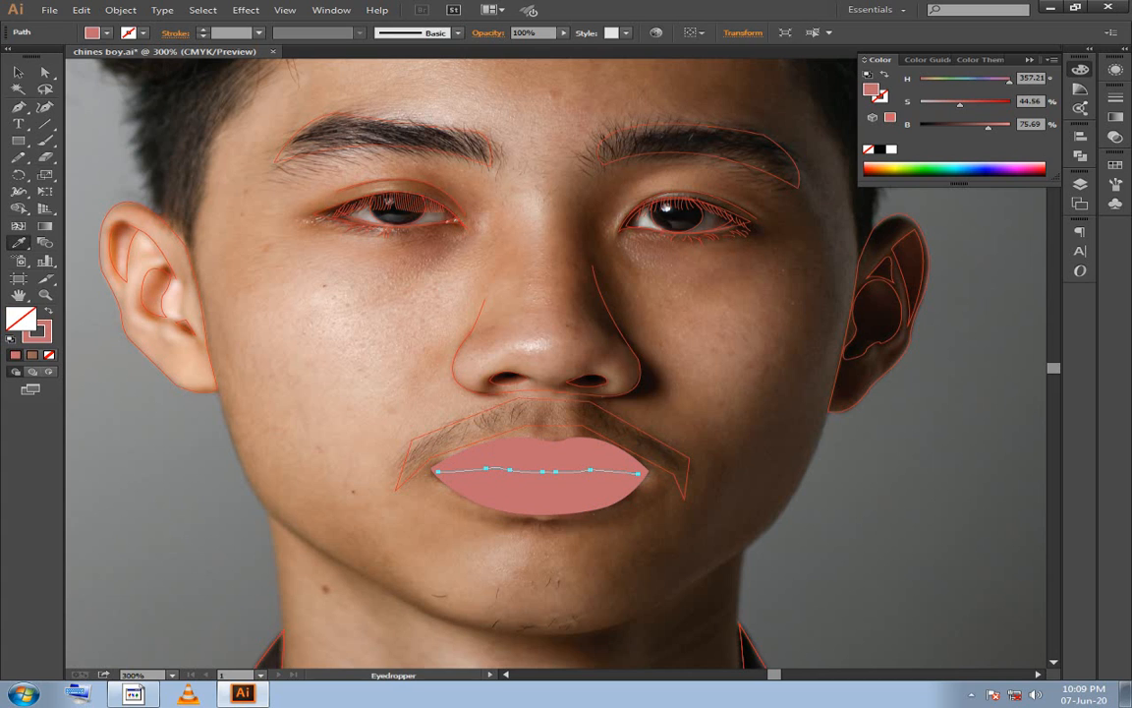
pyautogui.press('x')
pyautogui.doubleClick(37, 332)
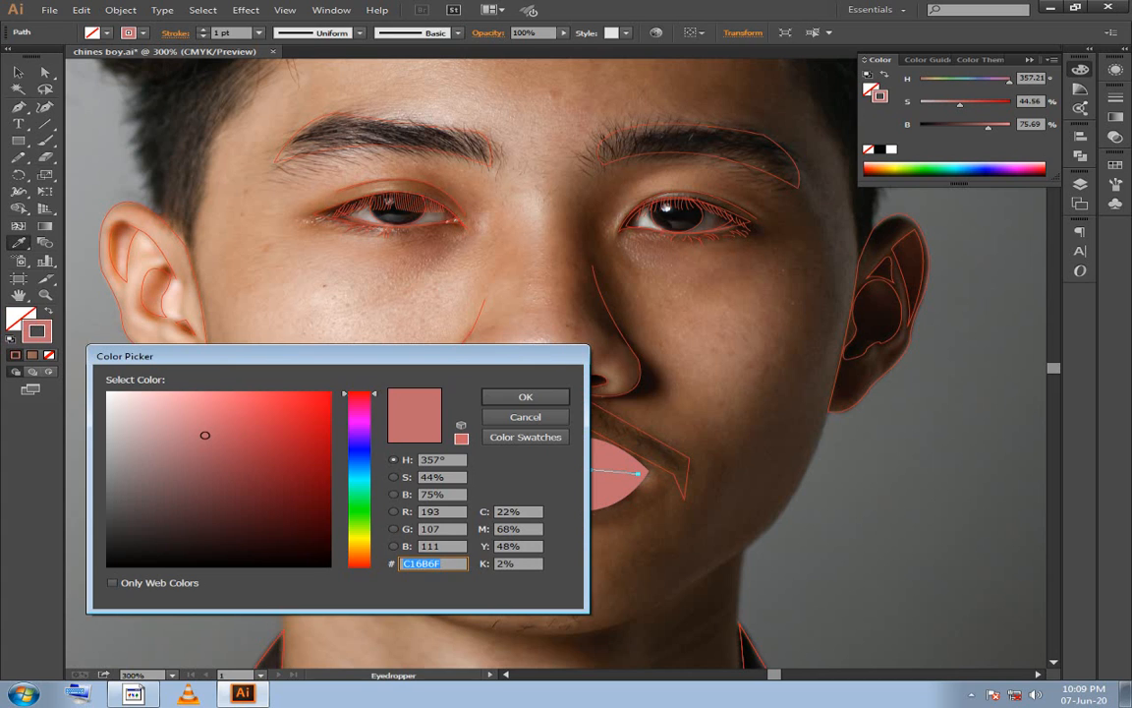
pyautogui.moveTo(206, 435); pyautogui.dragTo(222, 460)
pyautogui.click(525, 397)
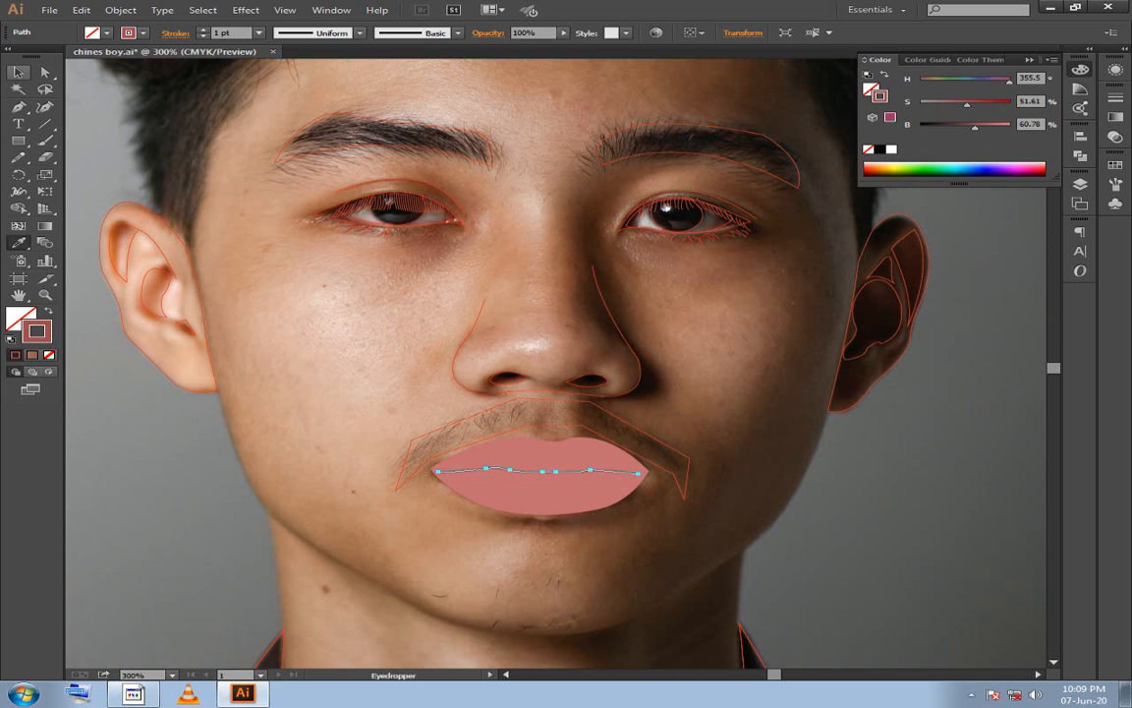
pyautogui.press('v')
pyautogui.click(445, 356)
# Select the moustache outline and set its stroke to near-black #1C1A1A for the Paintbrush.
pyautogui.press('space')
pyautogui.moveTo(460, 362); pyautogui.dragTo(395, 370)
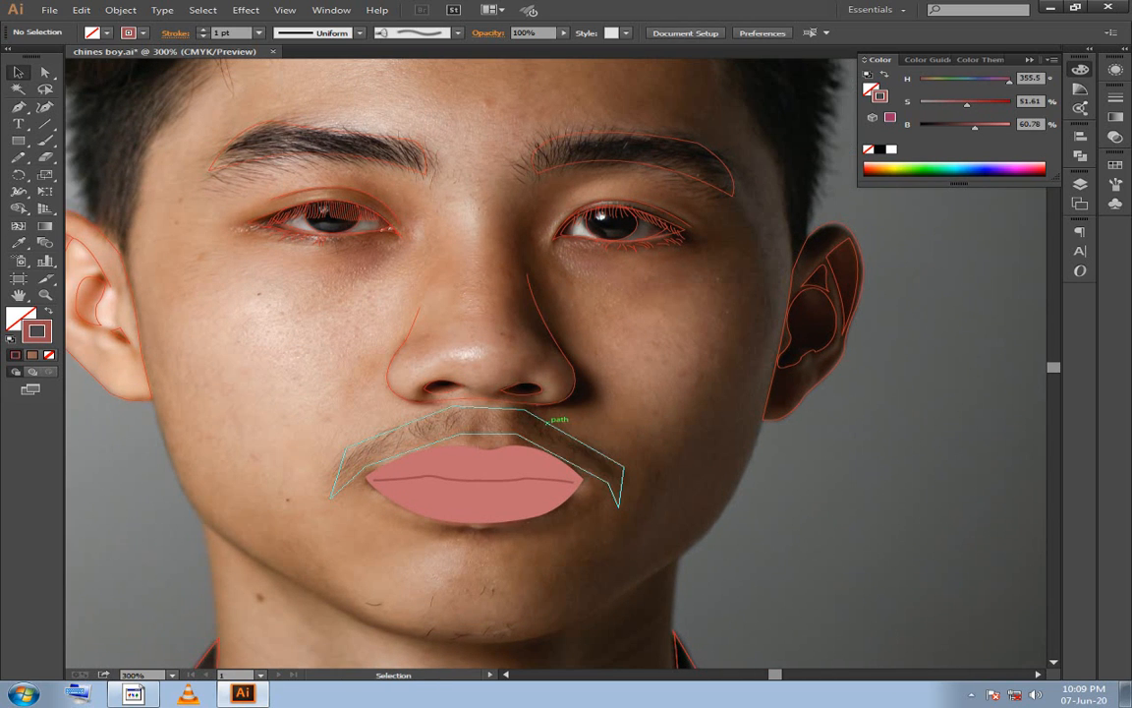
pyautogui.click(547, 421)
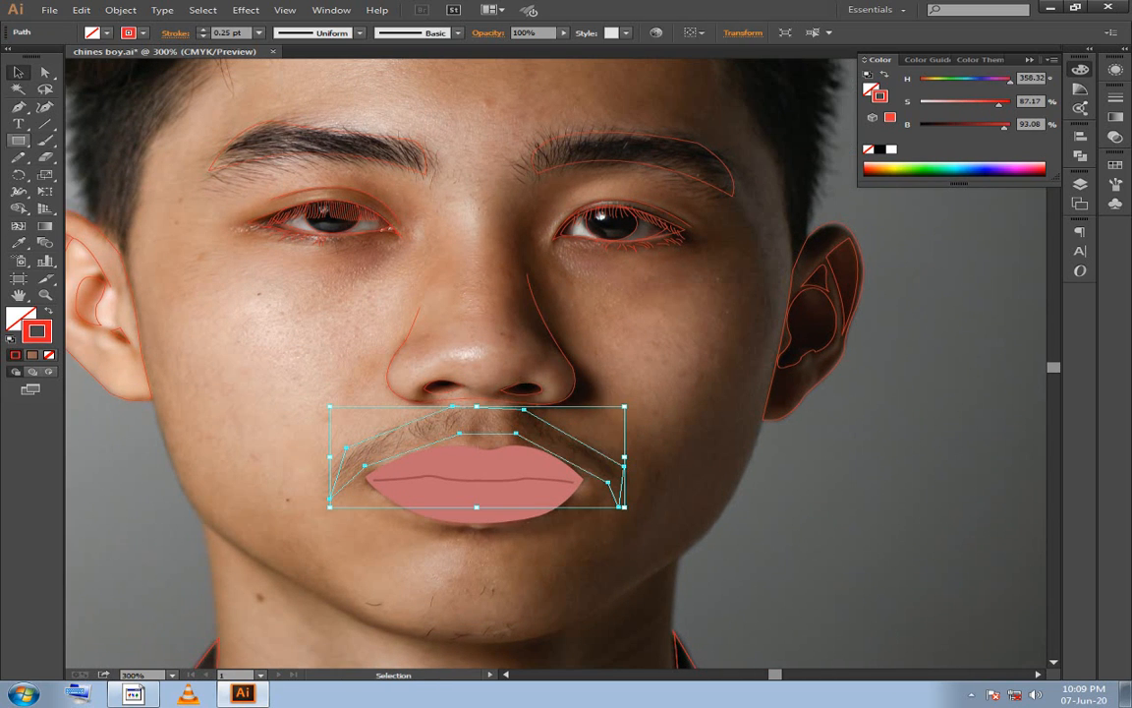
pyautogui.click(45, 139)
pyautogui.doubleClick(38, 331)
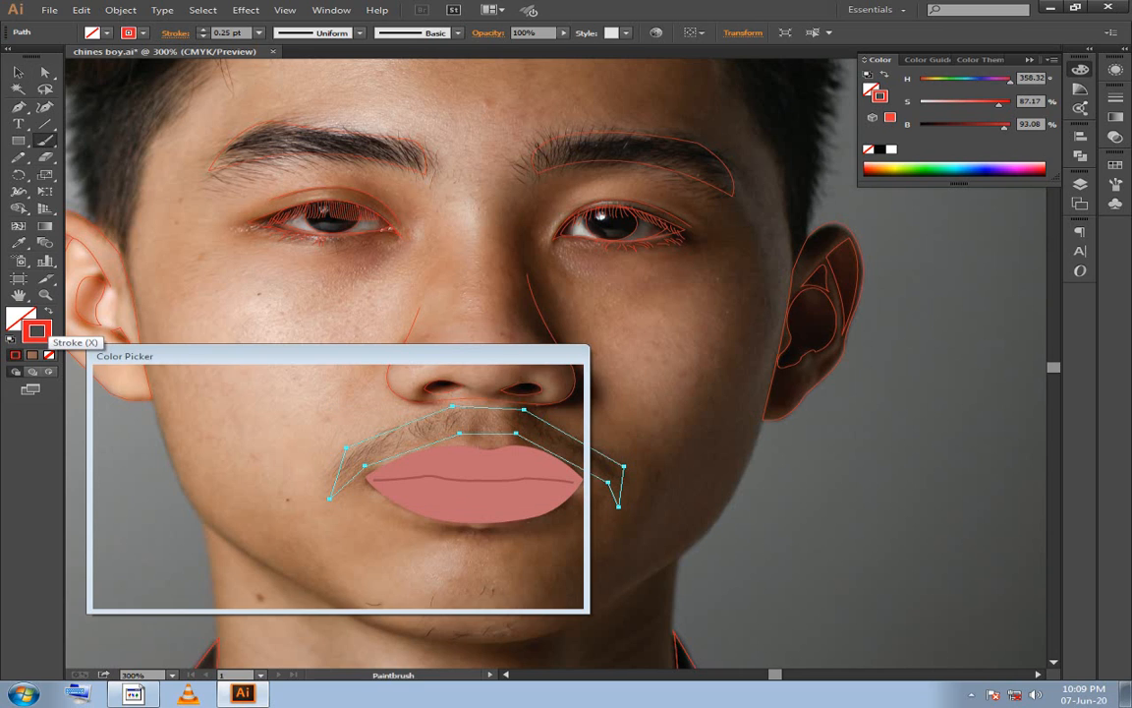
pyautogui.click(119, 544)
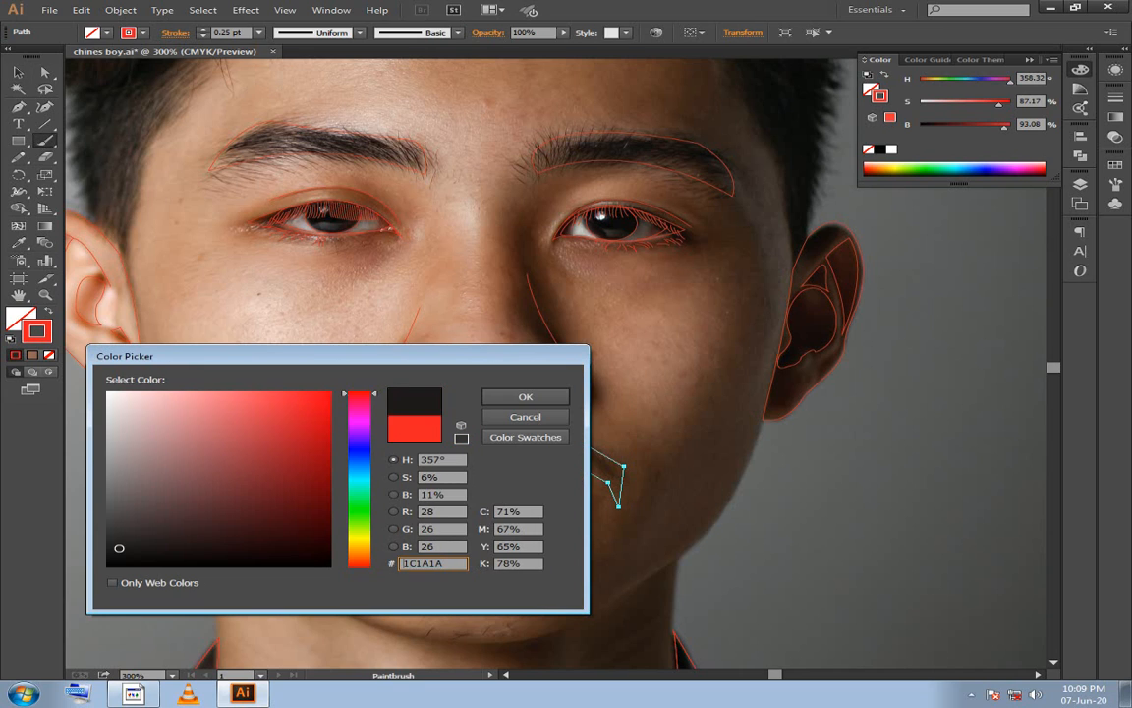
pyautogui.click(525, 396)
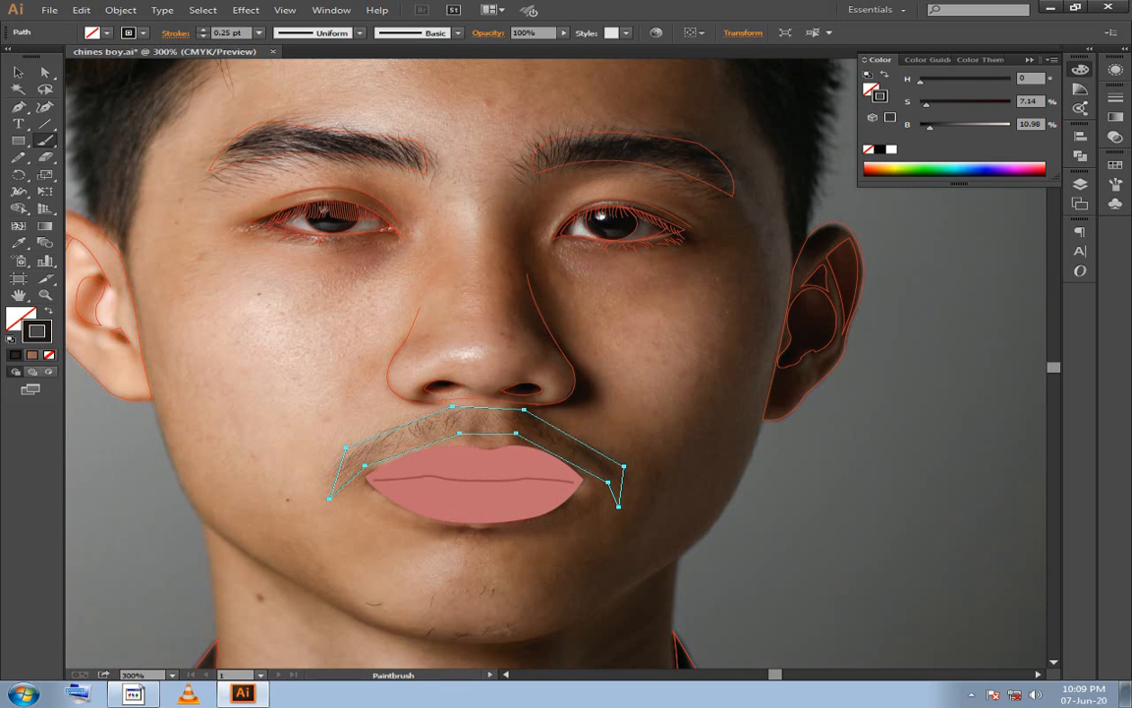
# Paint overlapping near-black Paintbrush strokes in Draw Inside mode across the moustache shape until it looks shaded.
pyautogui.hotkey('shift', 'd')
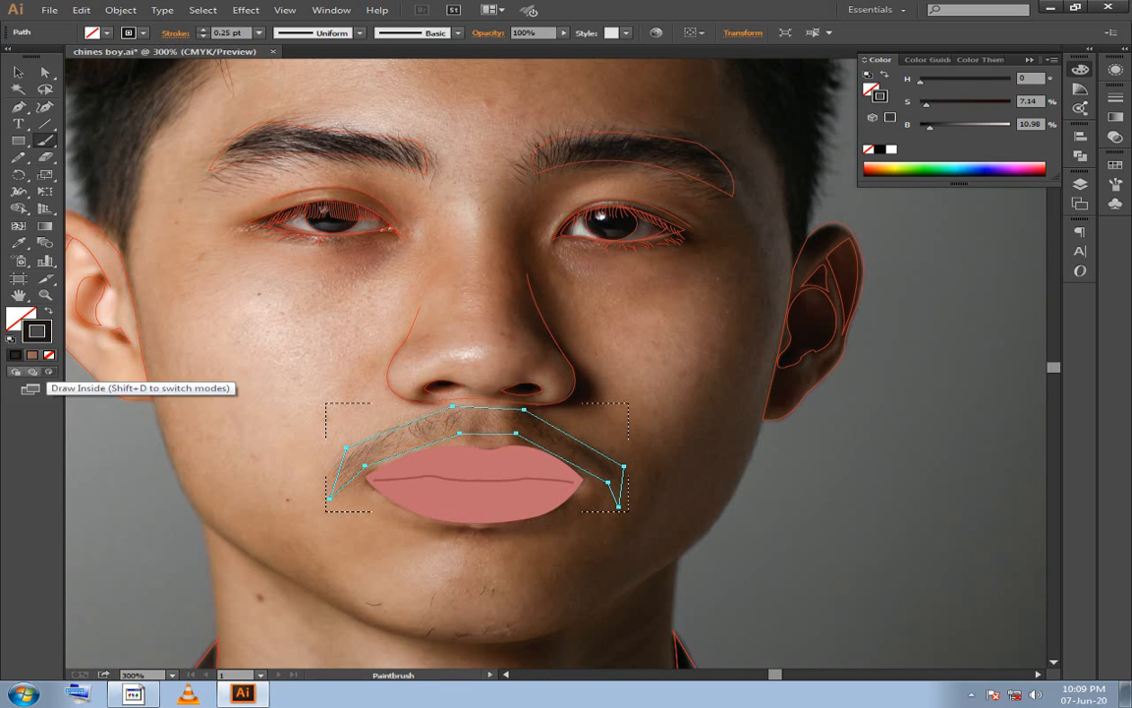
pyautogui.moveTo(531, 412); pyautogui.dragTo(353, 447)
pyautogui.moveTo(457, 363)
pyautogui.mouseDown()
pyautogui.moveTo(393, 424)
pyautogui.moveTo(324, 417)
pyautogui.mouseUp()
pyautogui.moveTo(393, 388)
pyautogui.mouseDown()
pyautogui.moveTo(270, 521)
pyautogui.moveTo(295, 491)
pyautogui.mouseUp()
pyautogui.moveTo(344, 413); pyautogui.dragTo(246, 541)
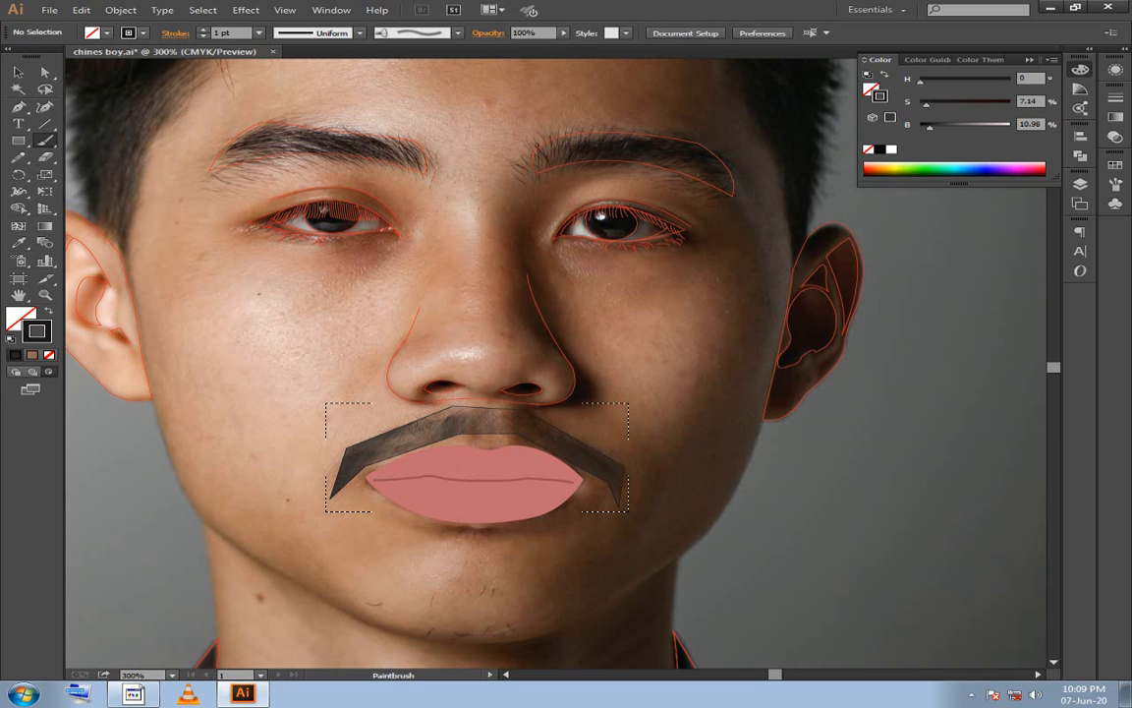
pyautogui.moveTo(383, 378)
pyautogui.mouseDown()
pyautogui.moveTo(256, 472)
pyautogui.moveTo(294, 462)
pyautogui.mouseUp()
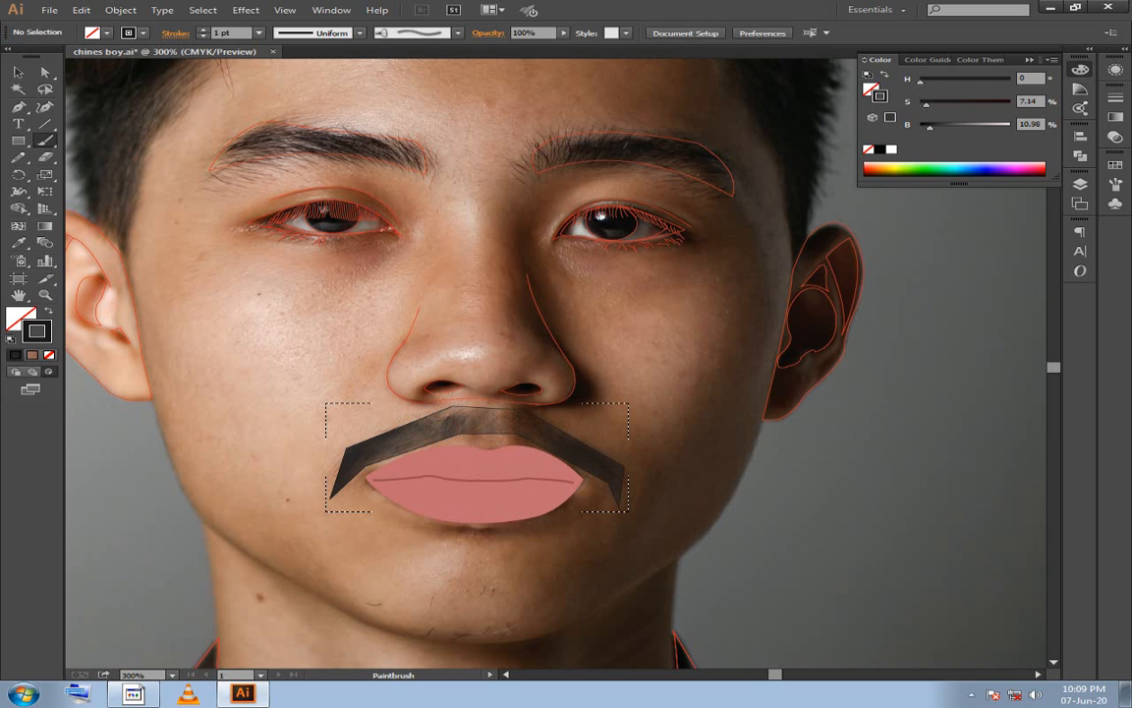
pyautogui.press('v')
pyautogui.press('b')
pyautogui.moveTo(182, 339); pyautogui.dragTo(244, 388)
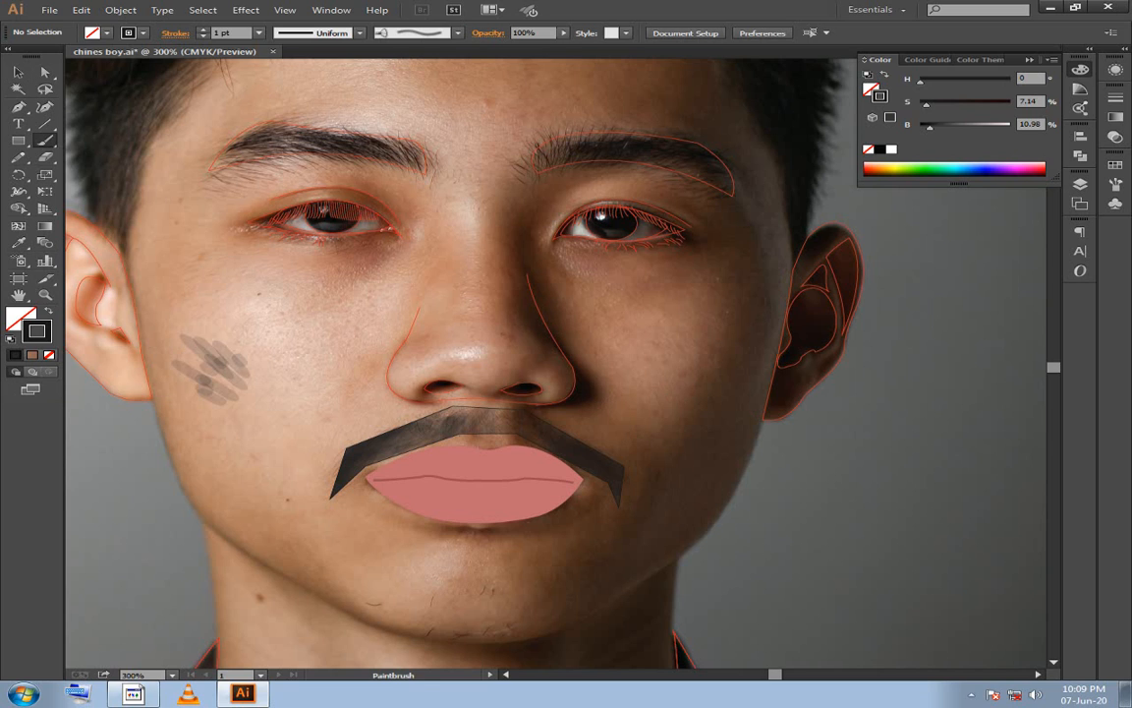
pyautogui.hotkey('ctrl', 'z')
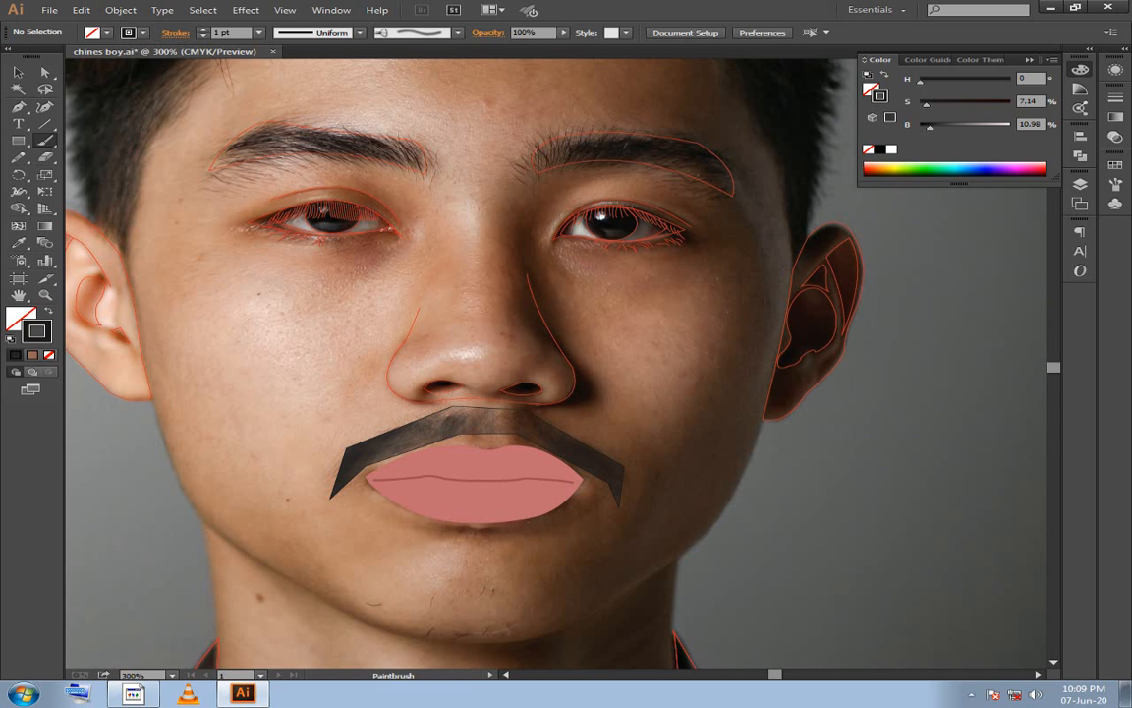
# Show the face layer and give the nose outline a skin-toned 1 pt stroke sampled at the light ear, without fill.
pyautogui.click(17, 72)
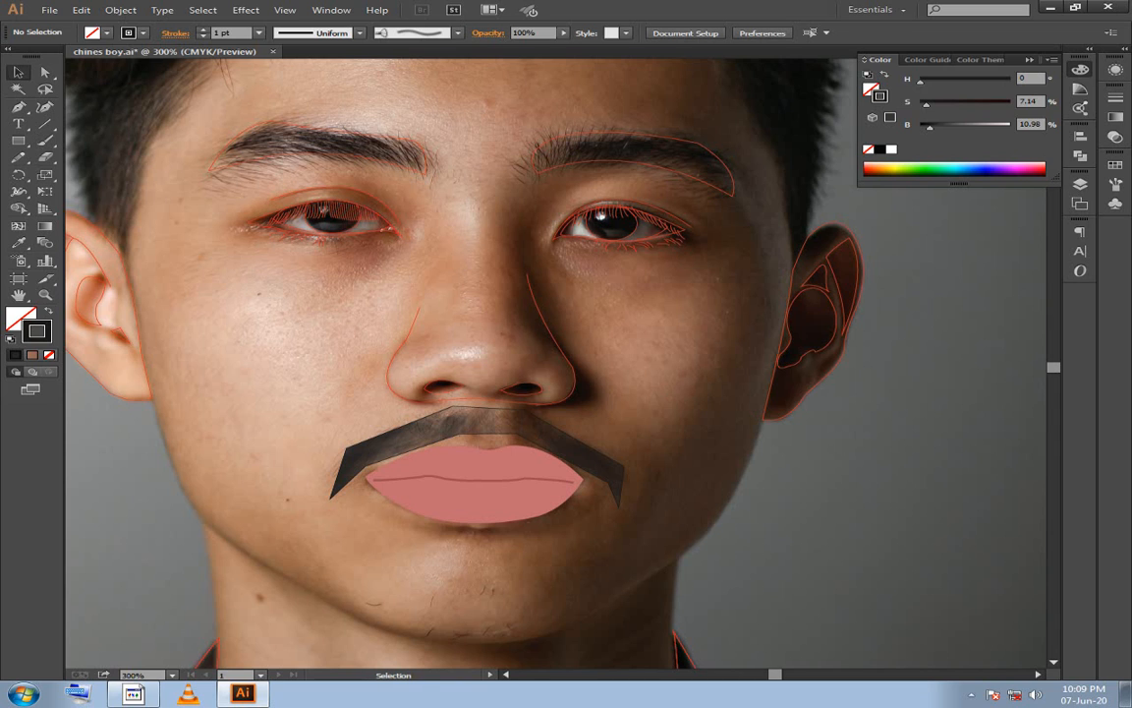
pyautogui.click(570, 383)
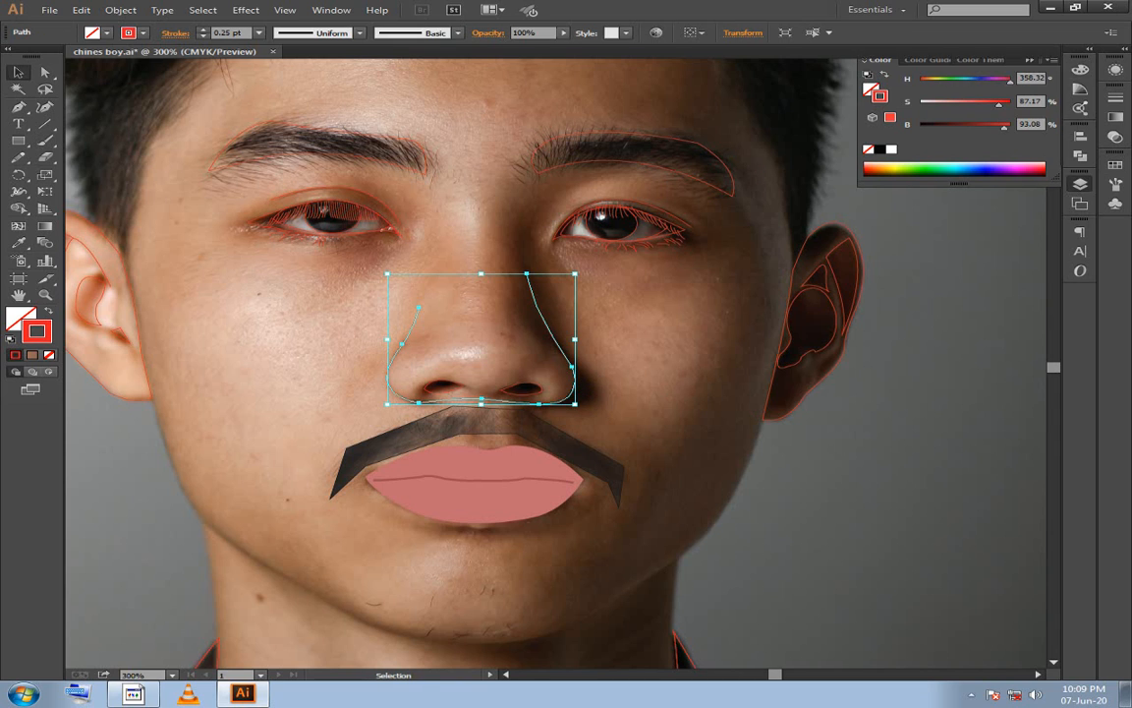
pyautogui.press('F7')
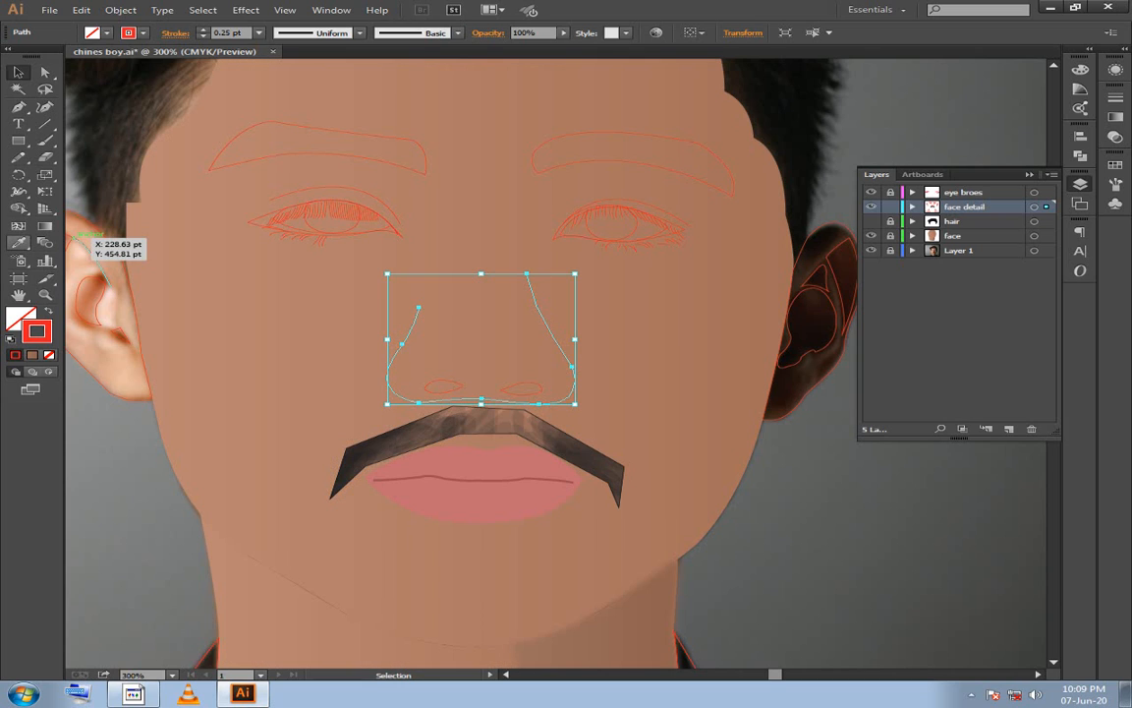
pyautogui.click(79, 235)
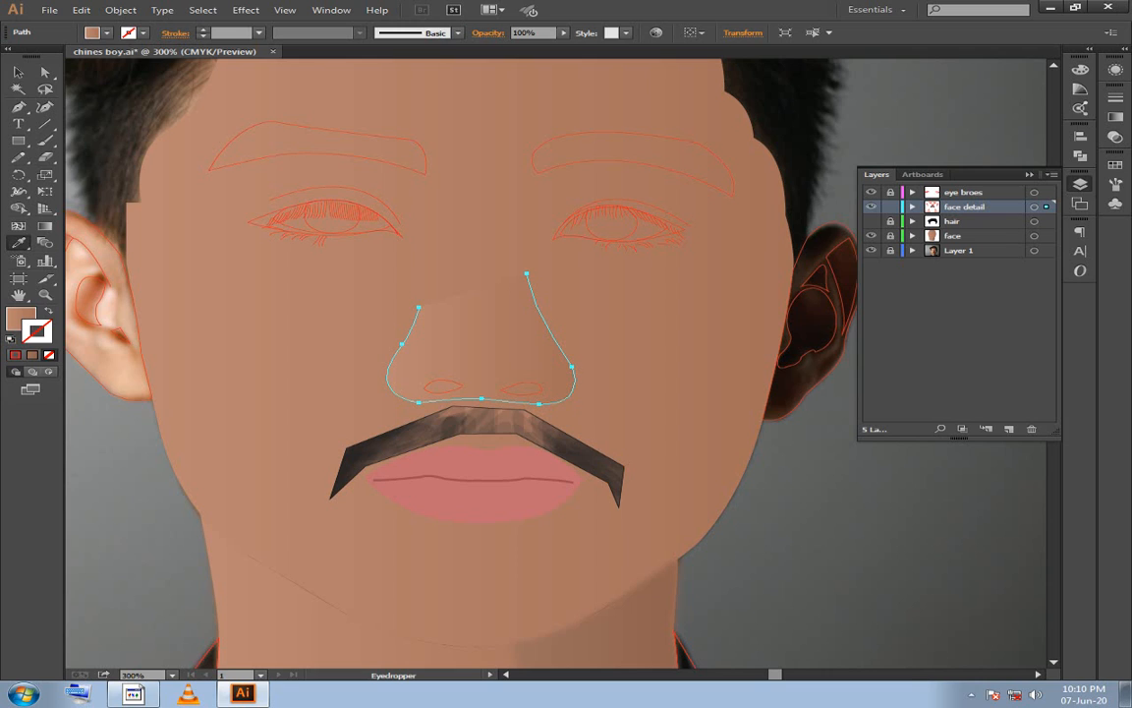
pyautogui.click(48, 311)
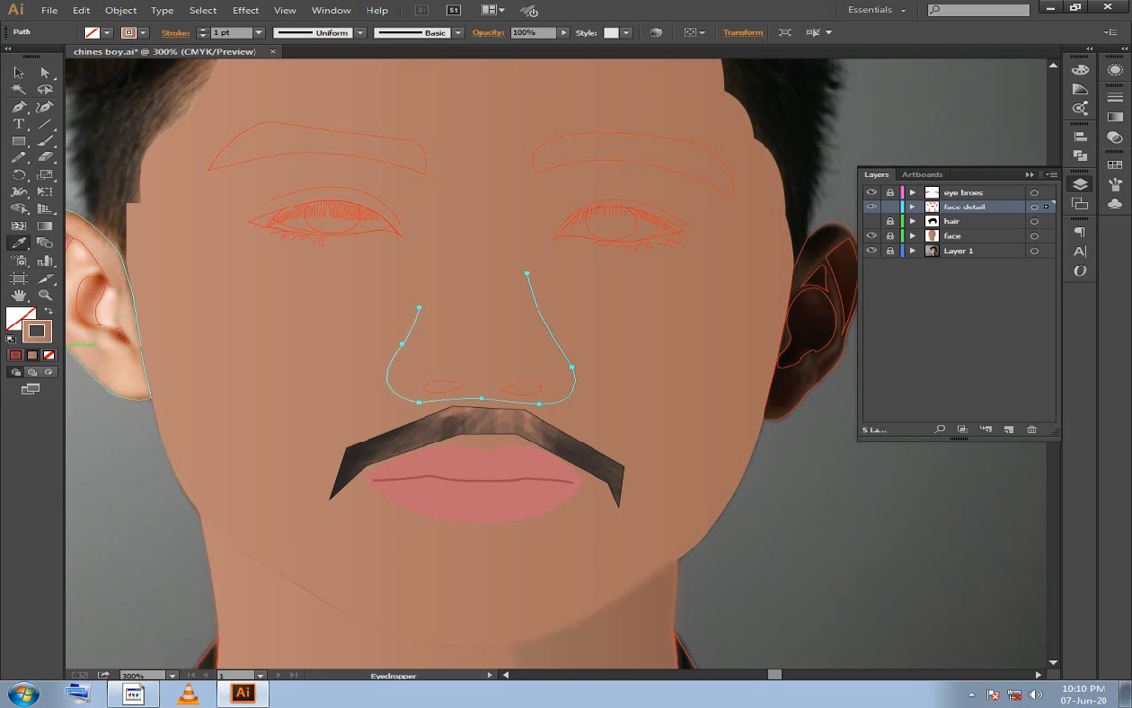
# Set the nose outline's stroke to dark brown #7A4934 and deselect it.
pyautogui.doubleClick(19, 318)
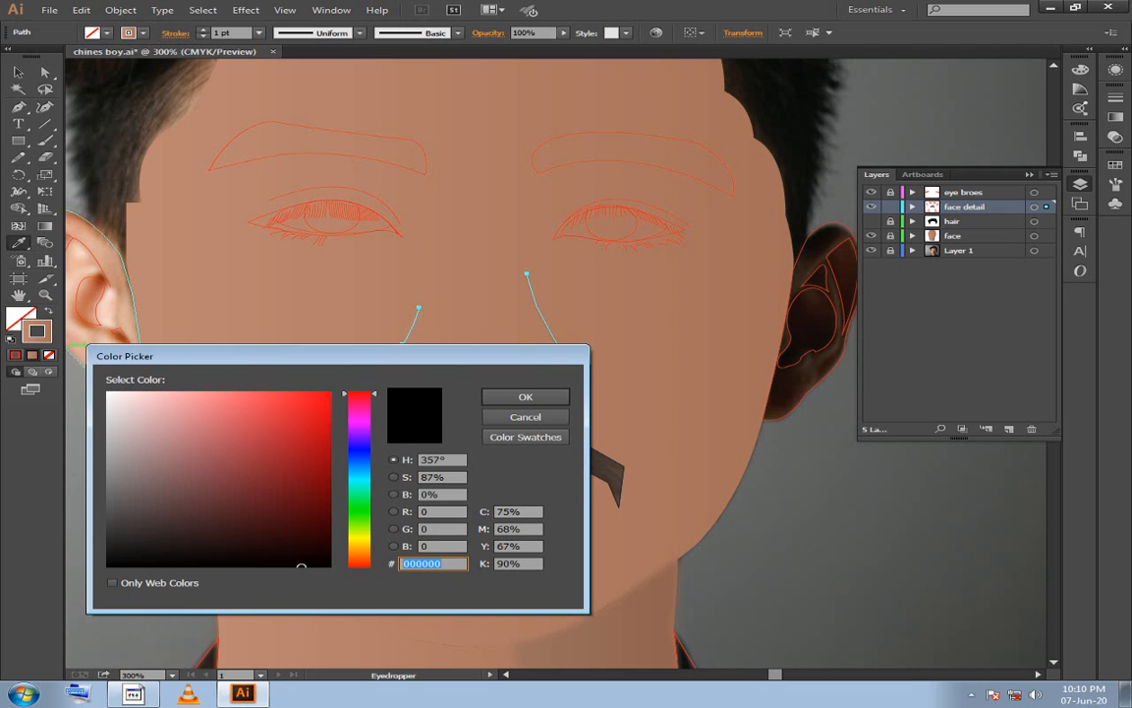
pyautogui.moveTo(197, 511)
pyautogui.mouseDown()
pyautogui.moveTo(177, 505)
pyautogui.moveTo(203, 488)
pyautogui.mouseUp()
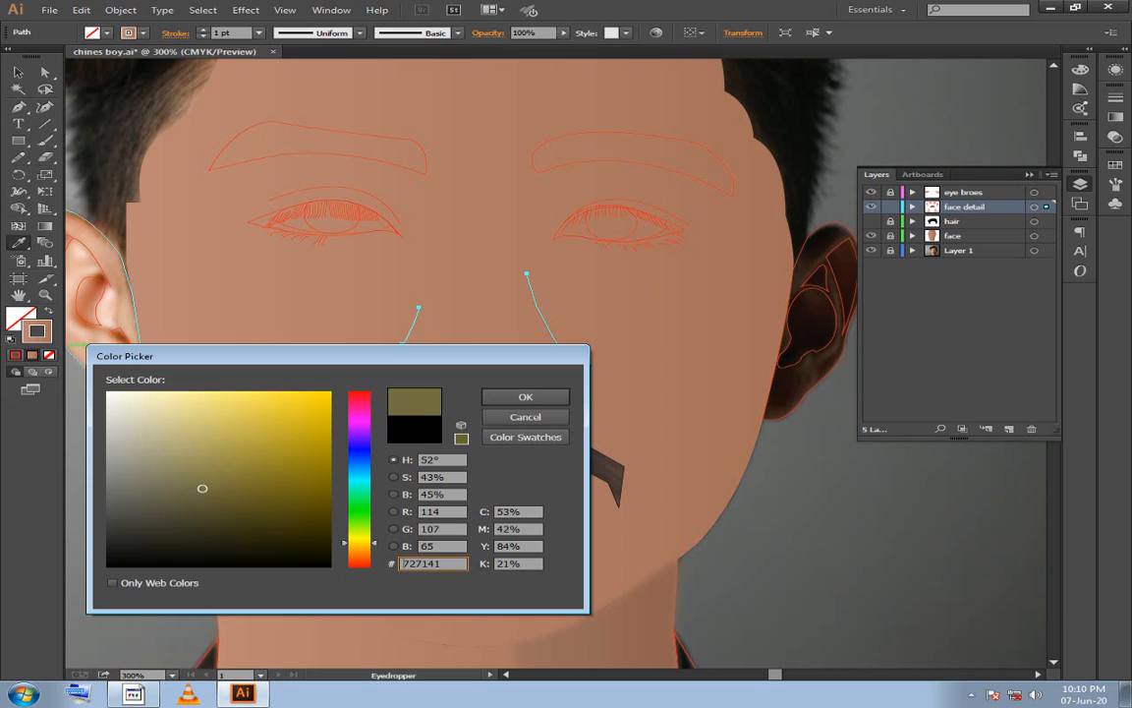
pyautogui.moveTo(359, 542); pyautogui.dragTo(360, 558)
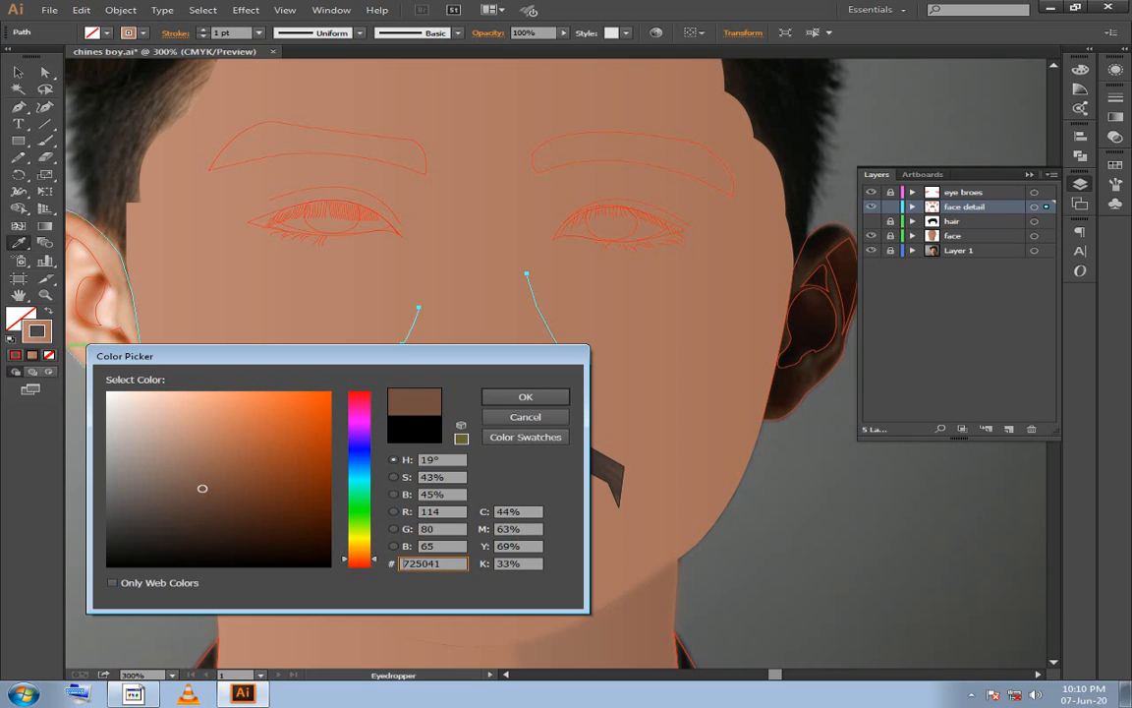
pyautogui.moveTo(202, 488)
pyautogui.mouseDown()
pyautogui.moveTo(240, 442)
pyautogui.moveTo(252, 473)
pyautogui.moveTo(236, 483)
pyautogui.mouseUp()
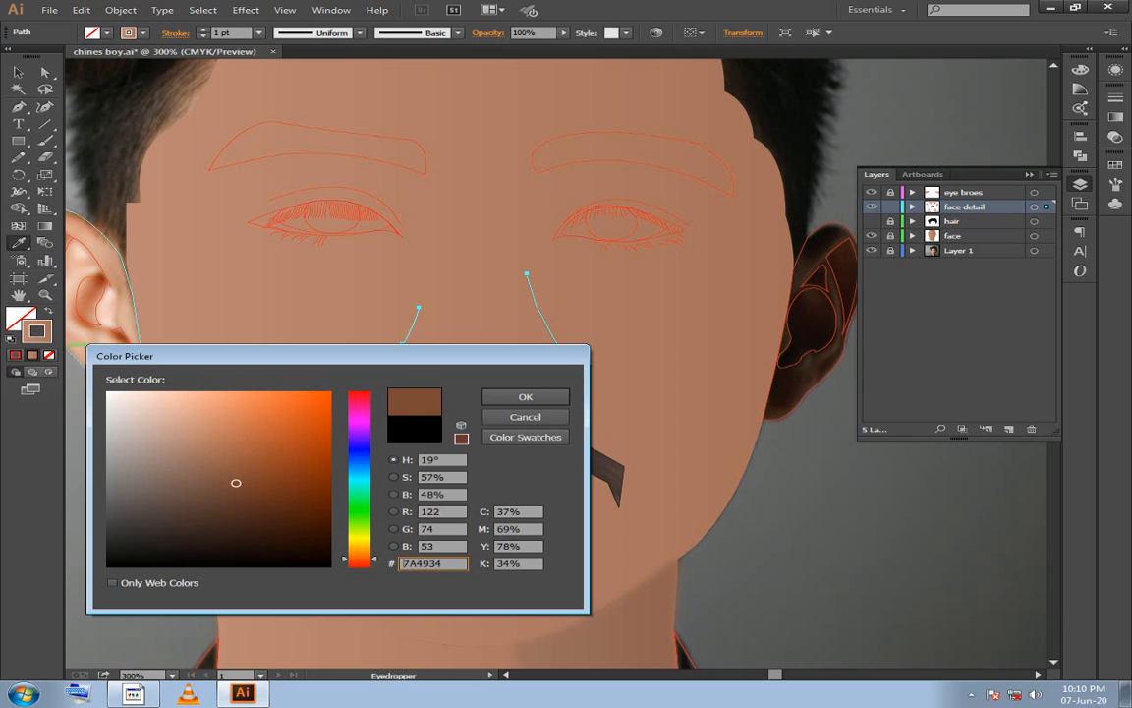
pyautogui.press('Return')
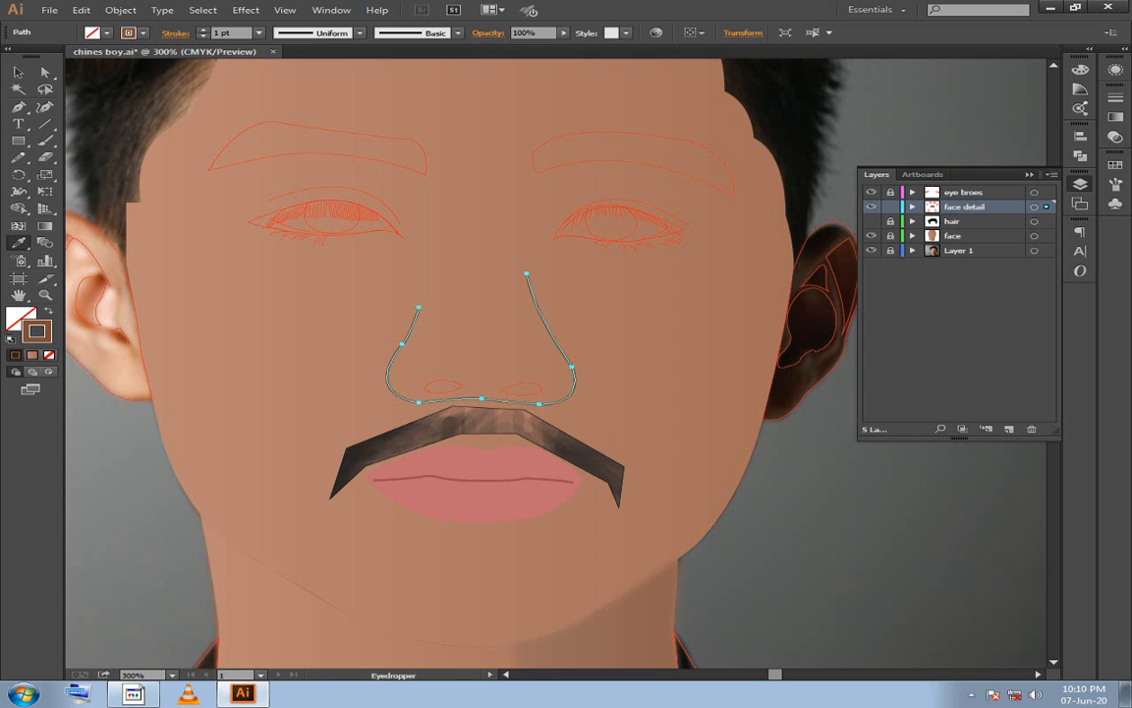
pyautogui.press('v')
pyautogui.hotkey('ctrl', 'shift', 'a')
pyautogui.moveTo(551, 353); pyautogui.dragTo(497, 354)
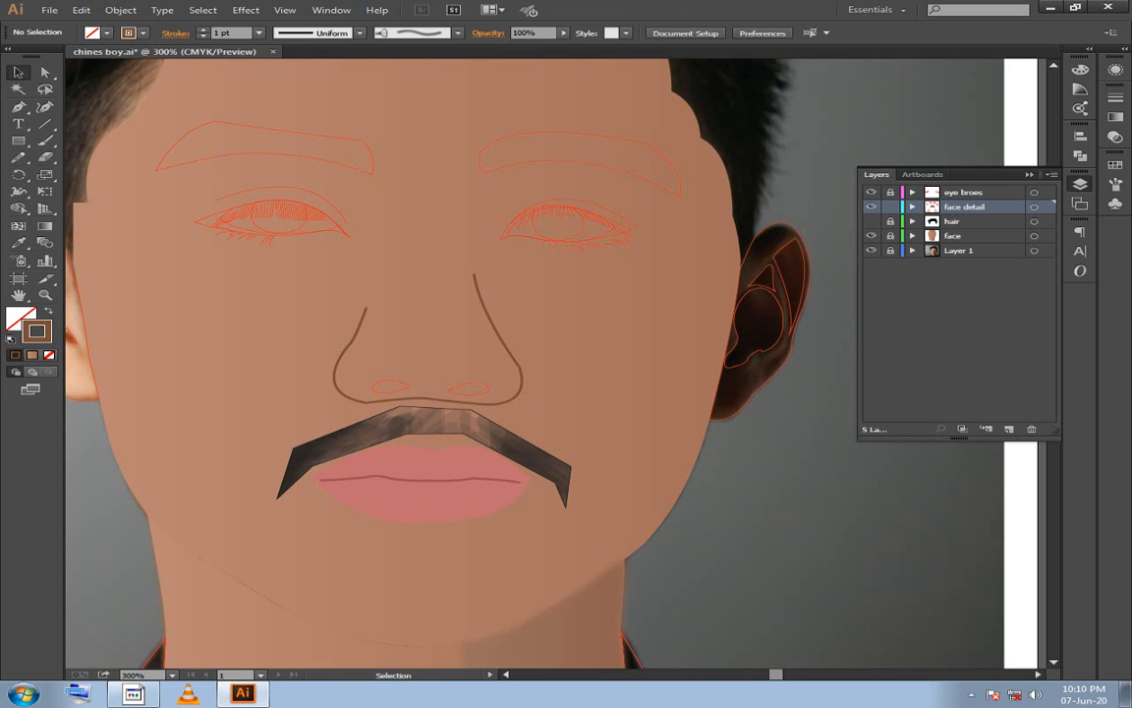
# Reselect the nose outline and soften its stroke to a lighter, less saturated brown.
pyautogui.click(366, 398)
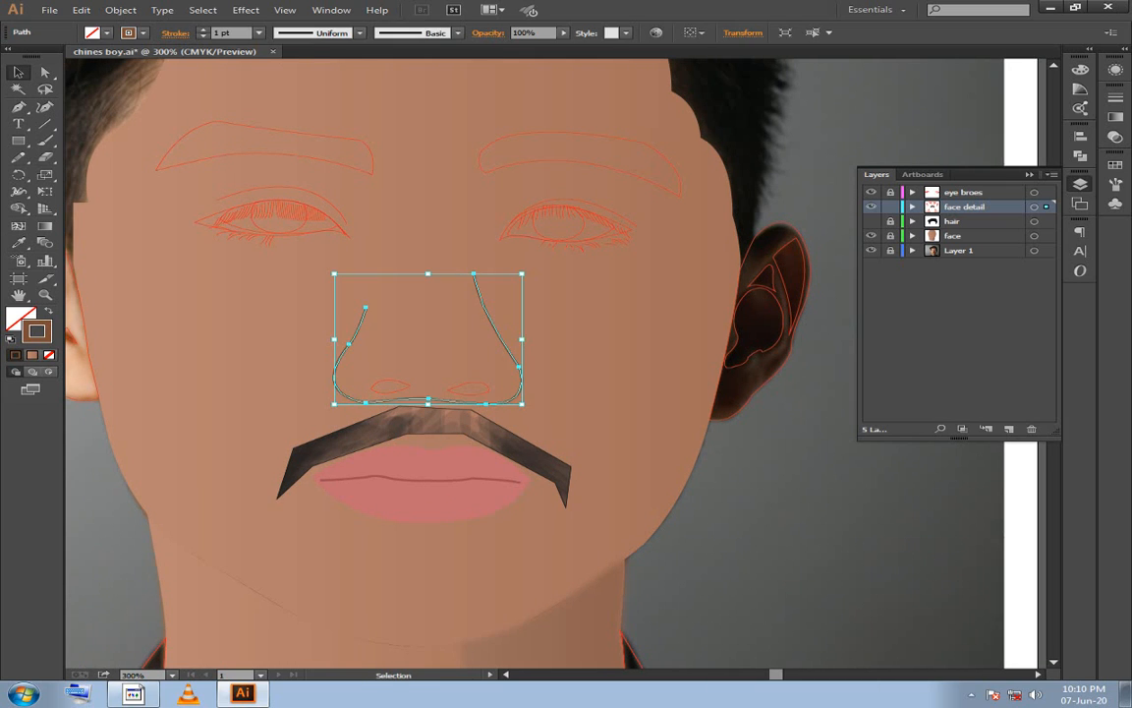
pyautogui.doubleClick(37, 331)
pyautogui.click(191, 479)
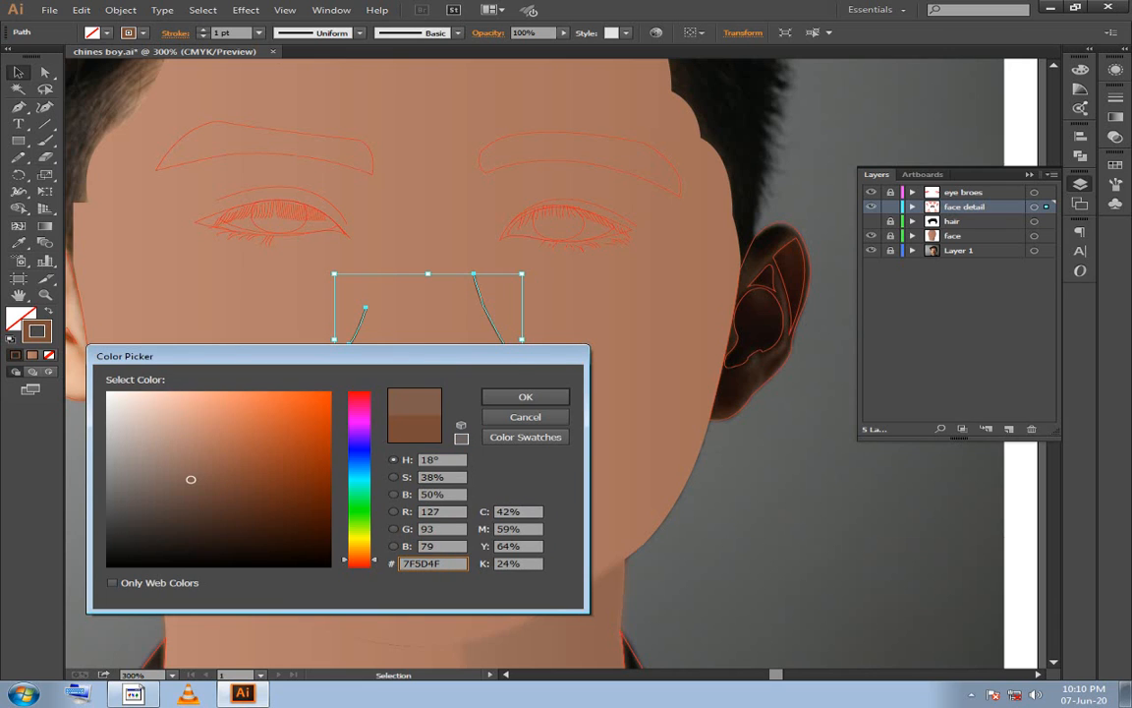
pyautogui.click(203, 459)
pyautogui.press('Return')
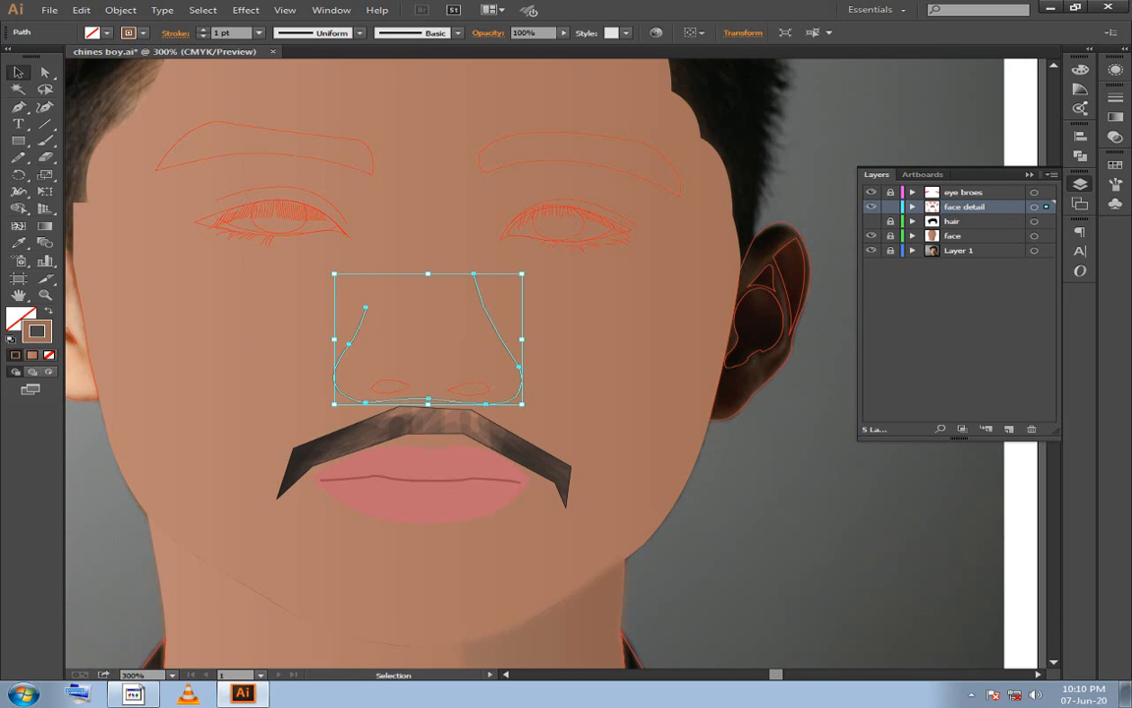
pyautogui.hotkey('ctrl', 'shift', 'a')
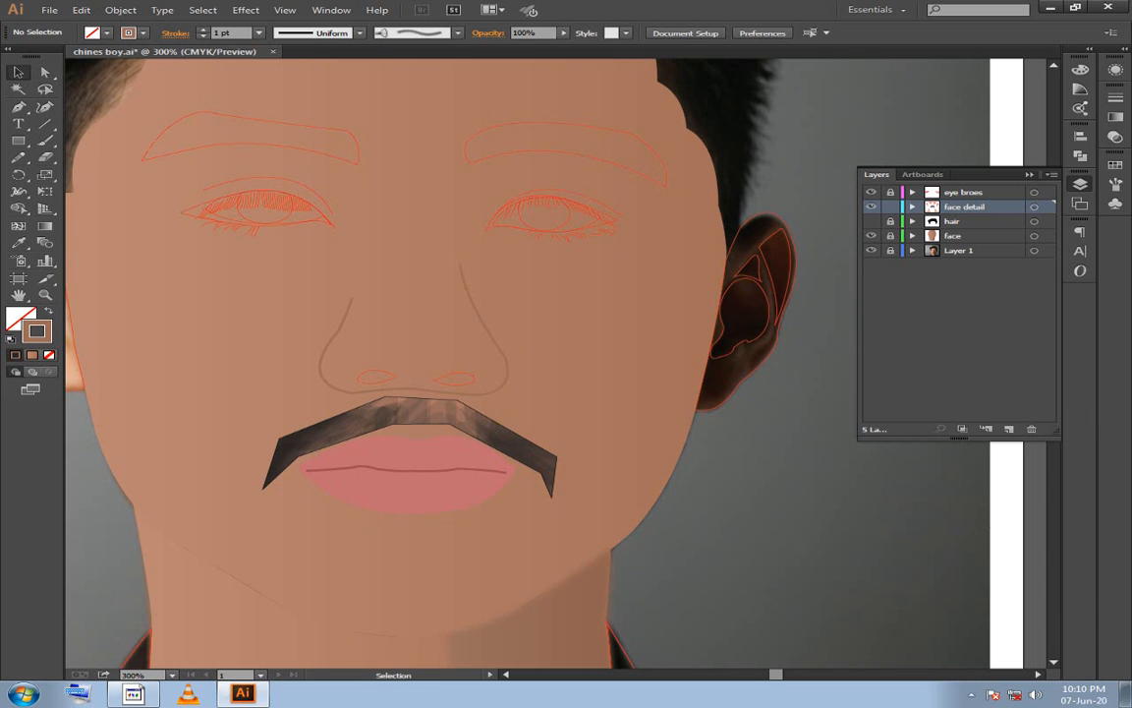
# Convert both nostril outlines from red strokes to fills and colour them dark grey with S 0, B 30.98.
pyautogui.keyDown('shift'); pyautogui.click(455, 378); pyautogui.keyUp('shift')
pyautogui.keyDown('shift'); pyautogui.click(374, 376); pyautogui.keyUp('shift')
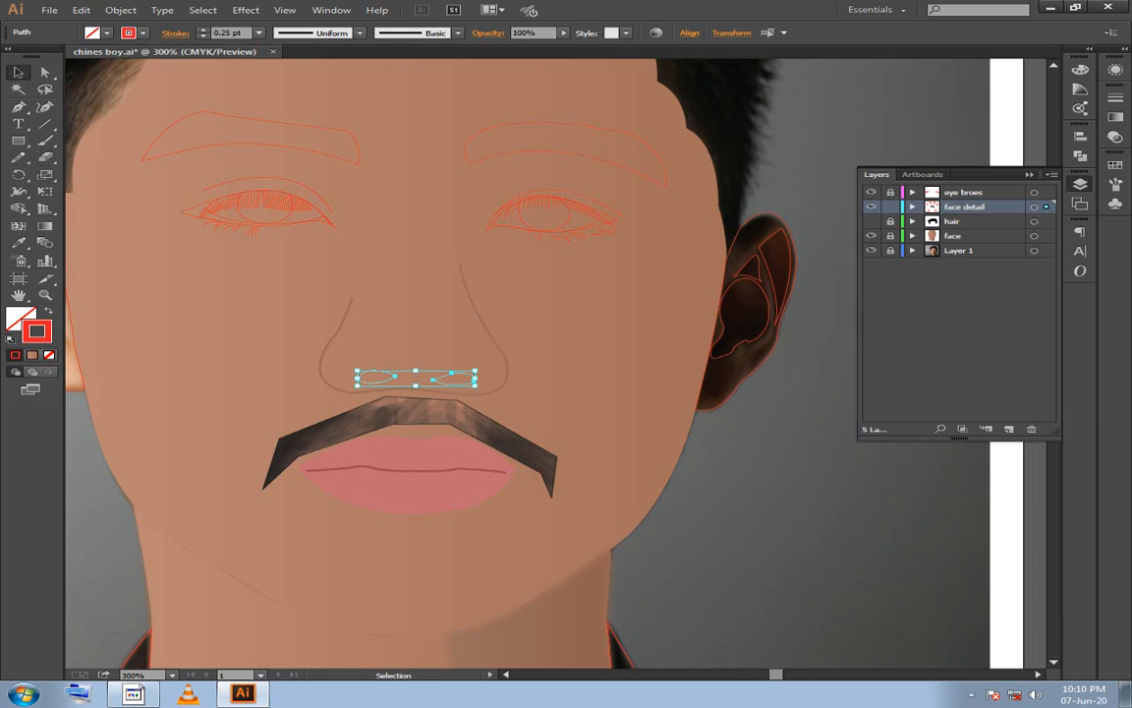
pyautogui.click(48, 311)
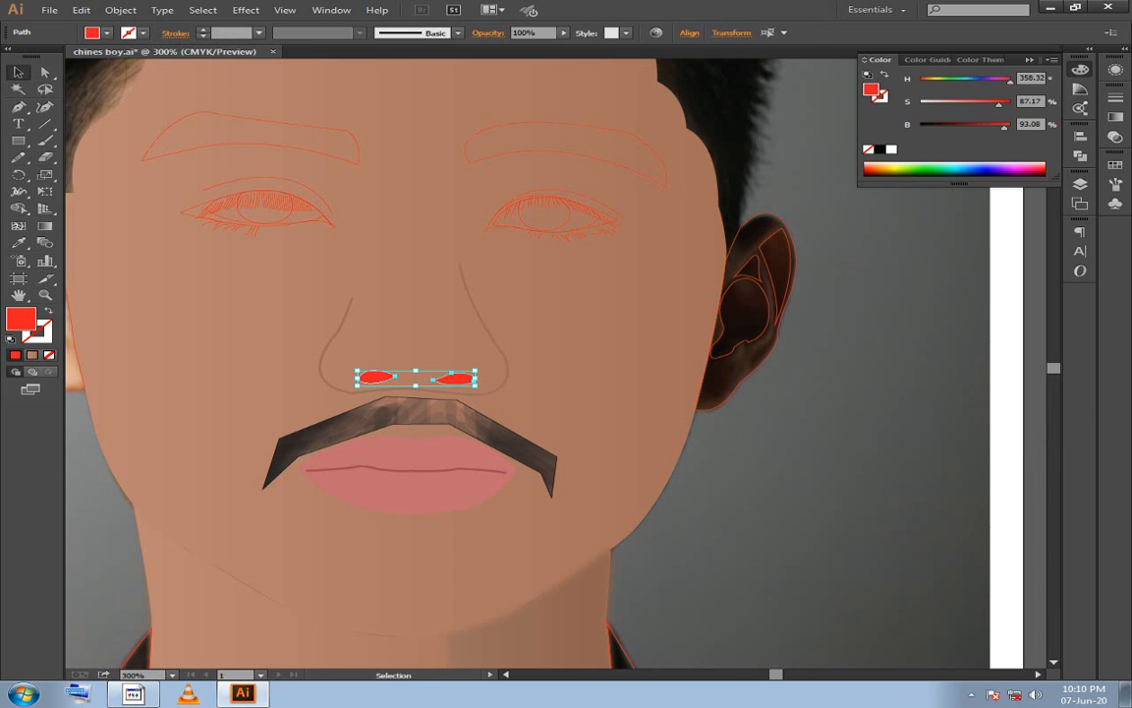
pyautogui.doubleClick(21, 318)
pyautogui.moveTo(137, 496); pyautogui.dragTo(108, 500)
pyautogui.click(525, 396)
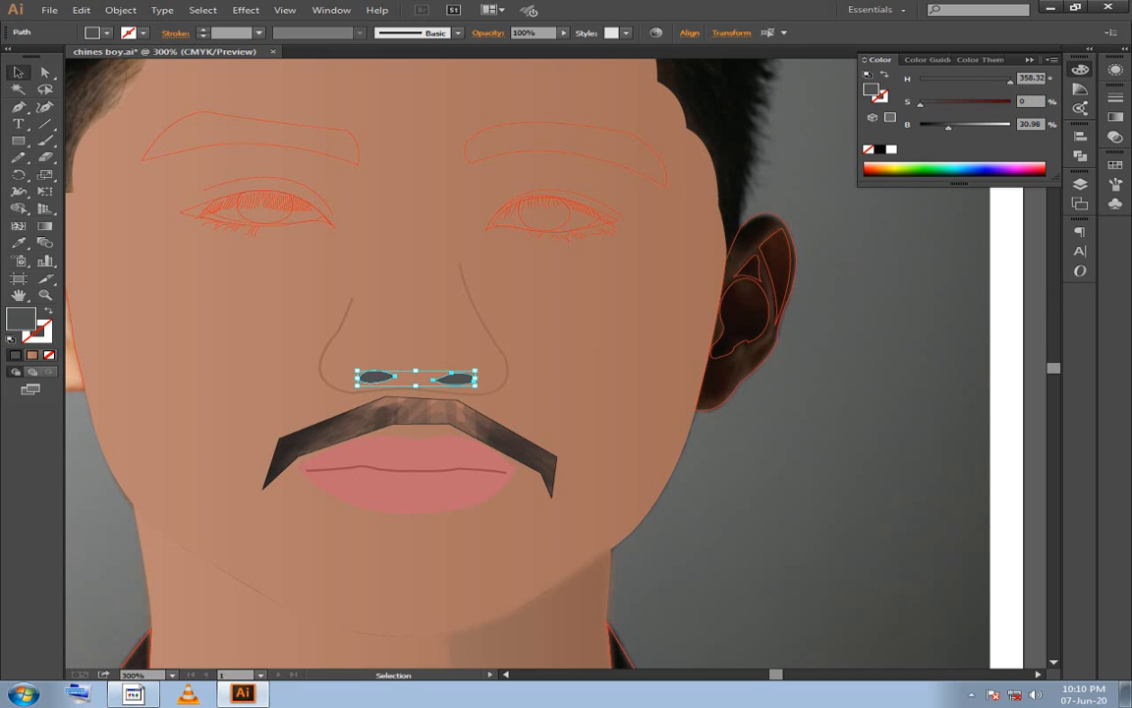
pyautogui.hotkey('ctrl', 'shift', 'a')
# Convert both iris outlines from strokes to fills and colour them near-black with S 0, B 5.88.
pyautogui.moveTo(491, 324); pyautogui.dragTo(476, 364)
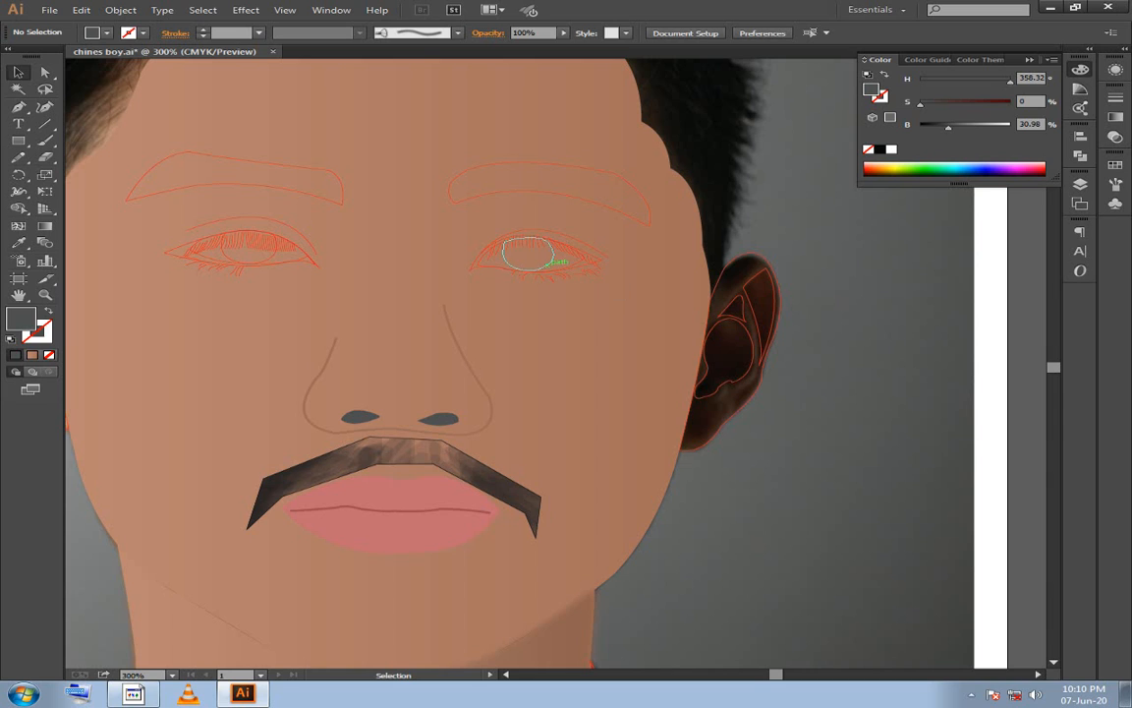
pyautogui.click(550, 257)
pyautogui.keyDown('shift'); pyautogui.click(277, 250); pyautogui.keyUp('shift')
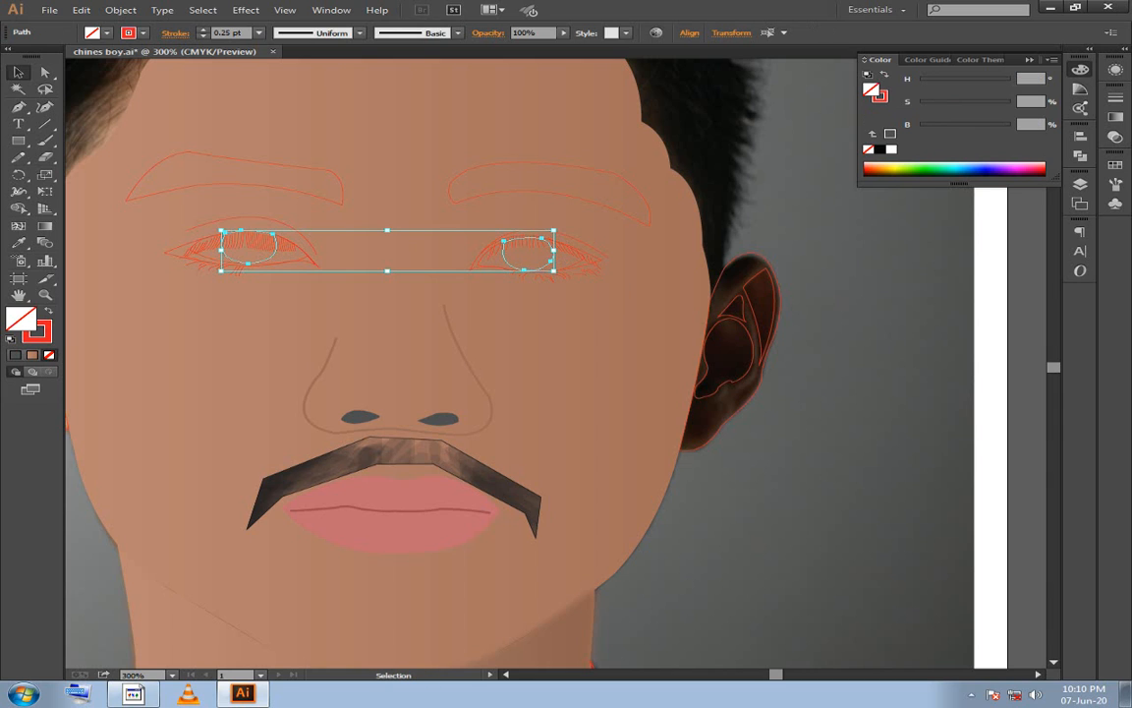
pyautogui.hotkey('shift', 'x')
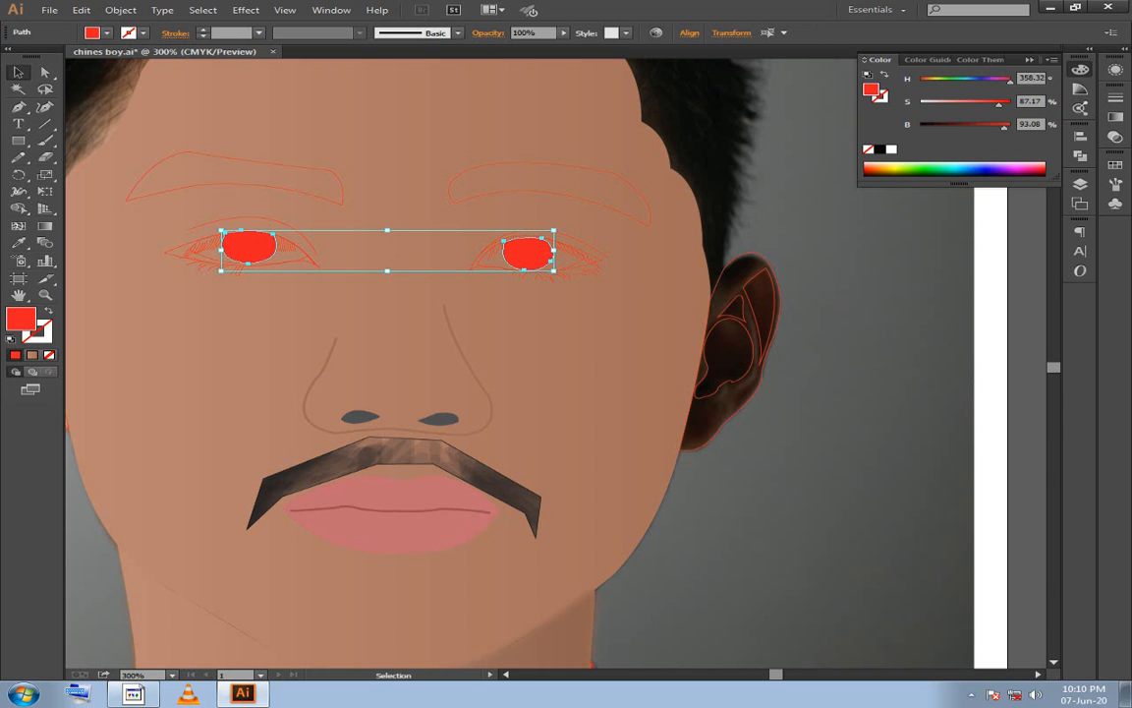
pyautogui.doubleClick(21, 319)
pyautogui.write('E8212F')
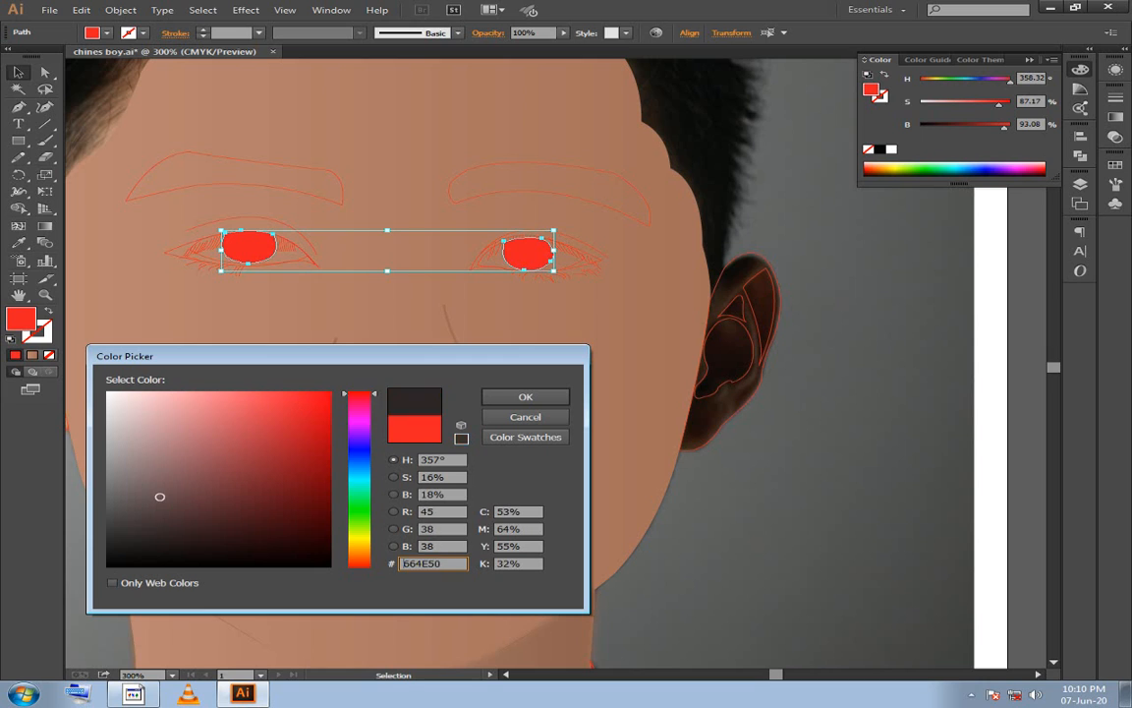
pyautogui.moveTo(138, 526); pyautogui.dragTo(108, 557)
pyautogui.press('Return')
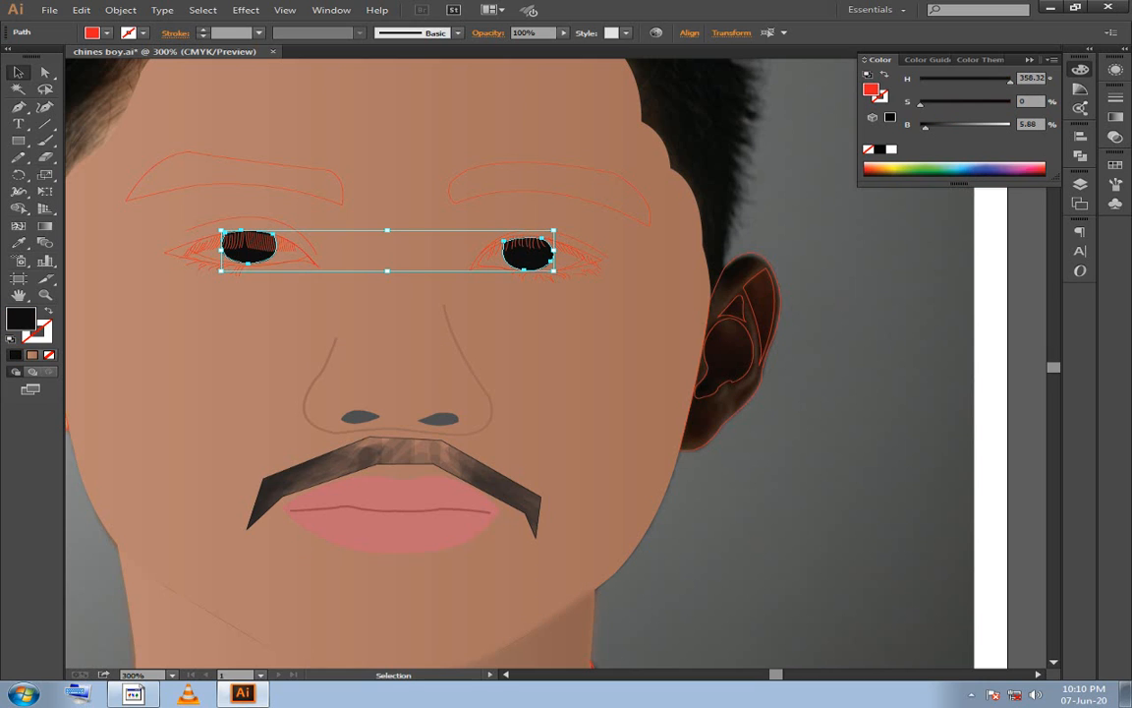
pyautogui.hotkey('ctrl', 'shift', 'a')
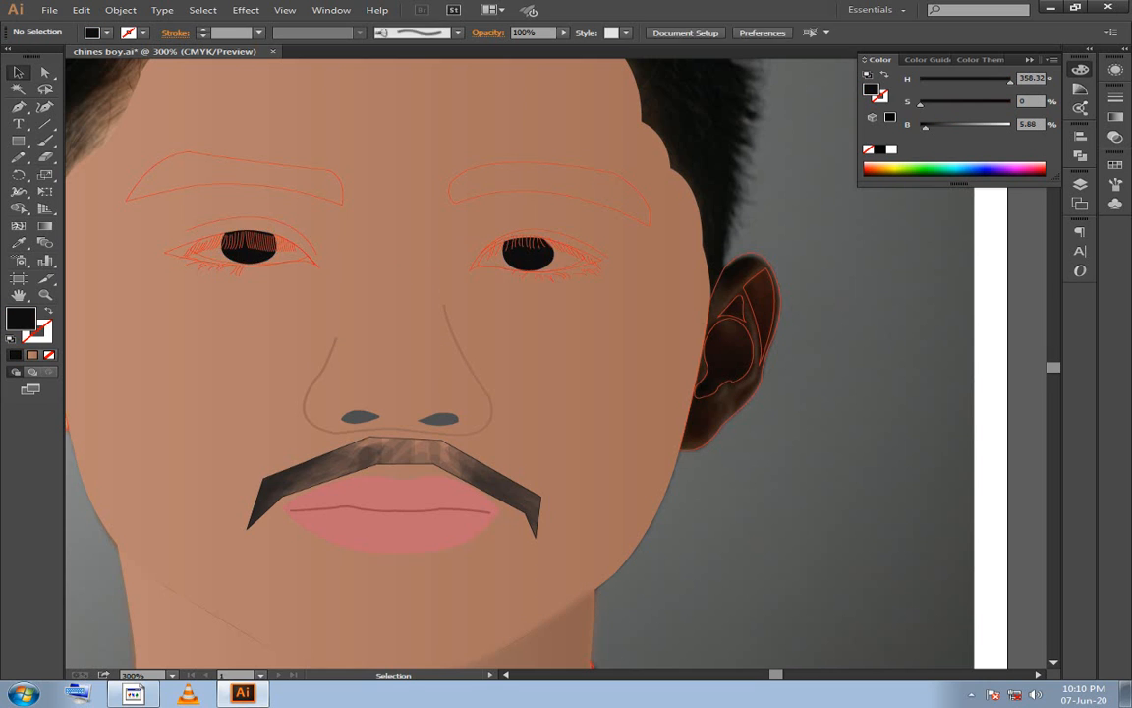
# Turn the inner eye outlines of both eyes into light grey #CECECE fills without stroke for the eye whites.
pyautogui.scroll(3, 262, 237)
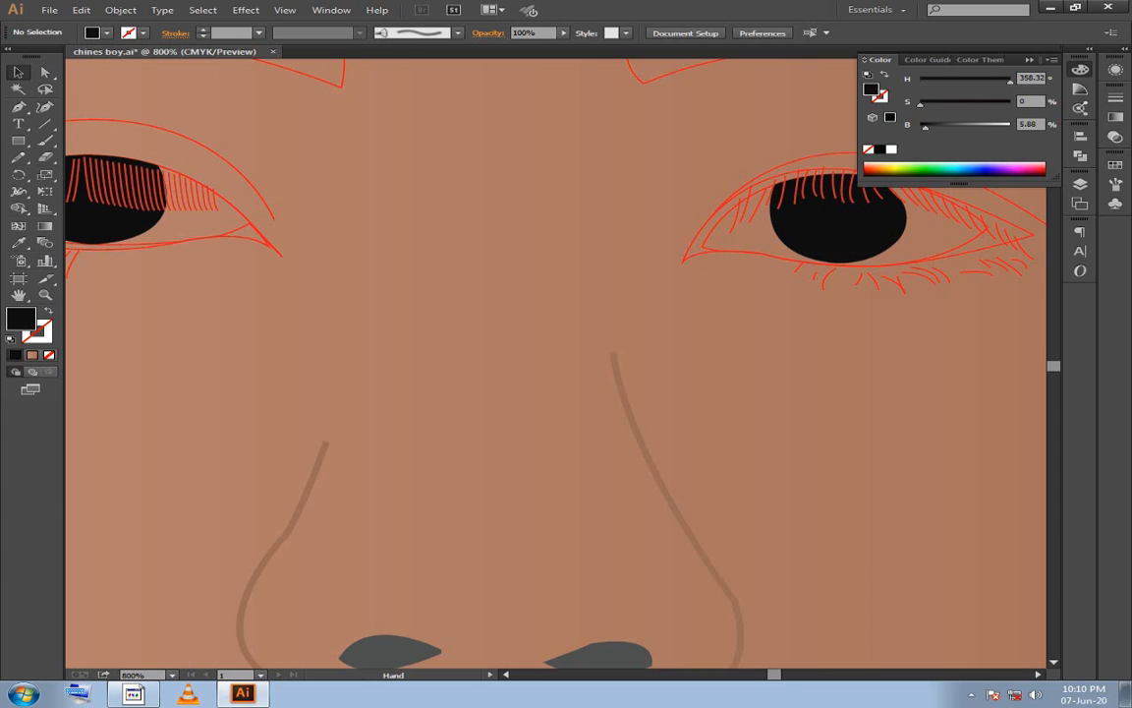
pyautogui.click(847, 293)
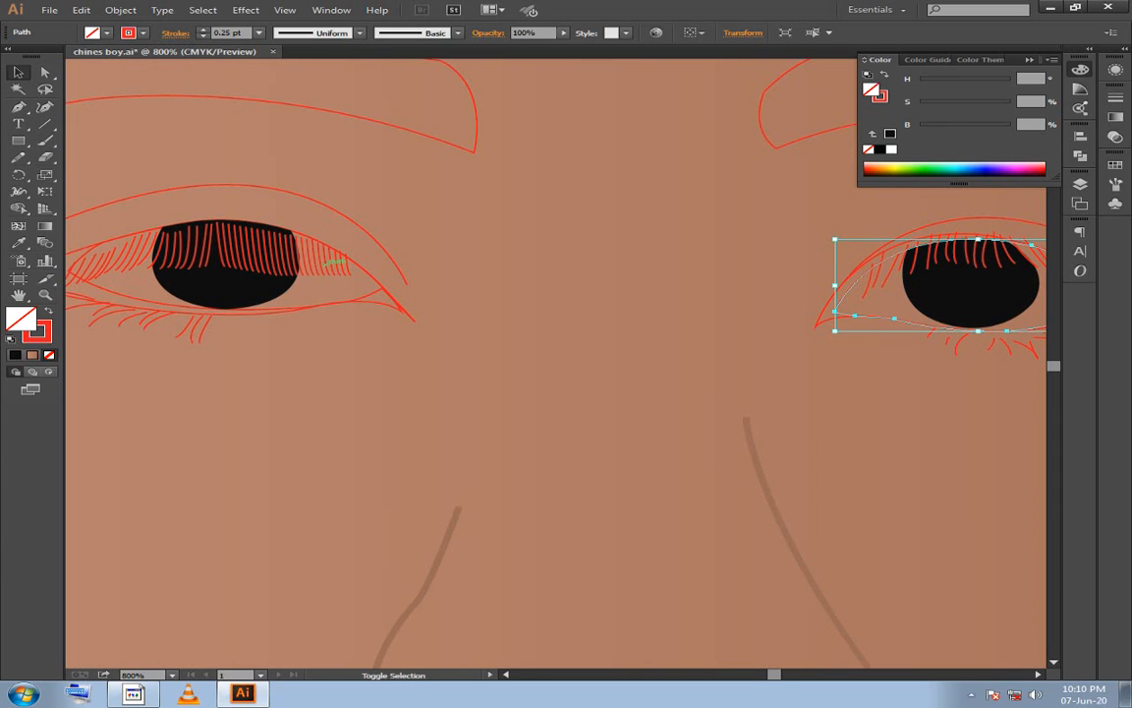
pyautogui.keyDown('shift'); pyautogui.click(378, 291); pyautogui.keyUp('shift')
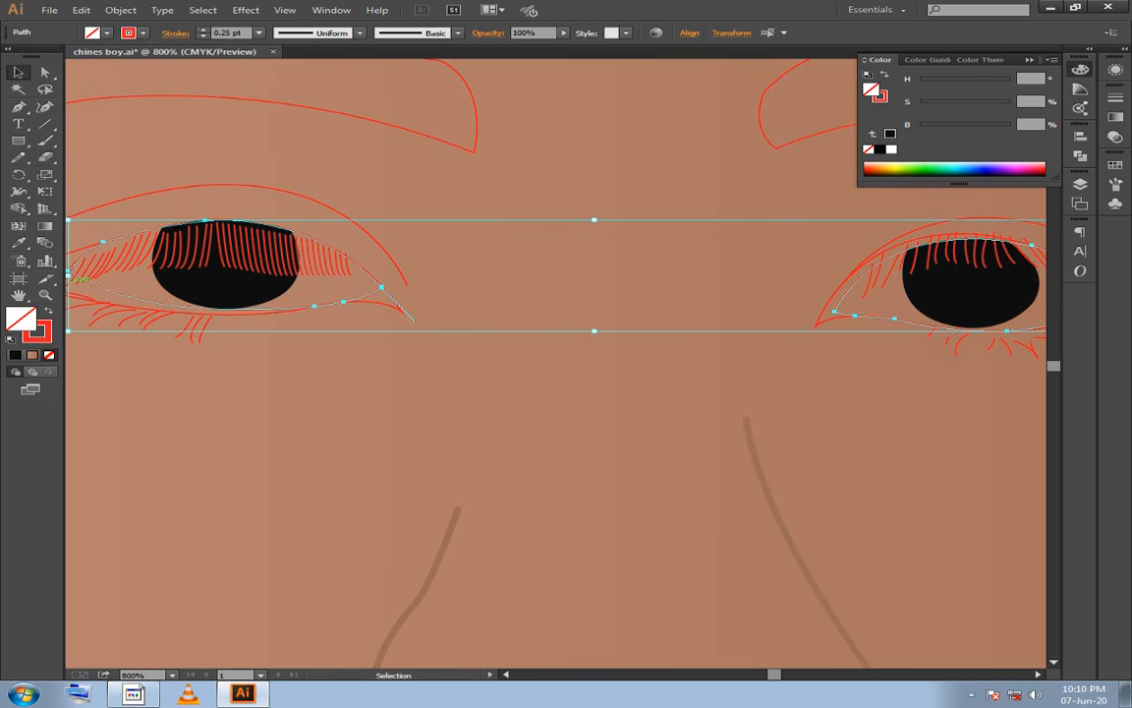
pyautogui.click(48, 310)
pyautogui.doubleClick(21, 318)
pyautogui.moveTo(164, 431)
pyautogui.mouseDown()
pyautogui.moveTo(108, 401)
pyautogui.moveTo(108, 424)
pyautogui.mouseUp()
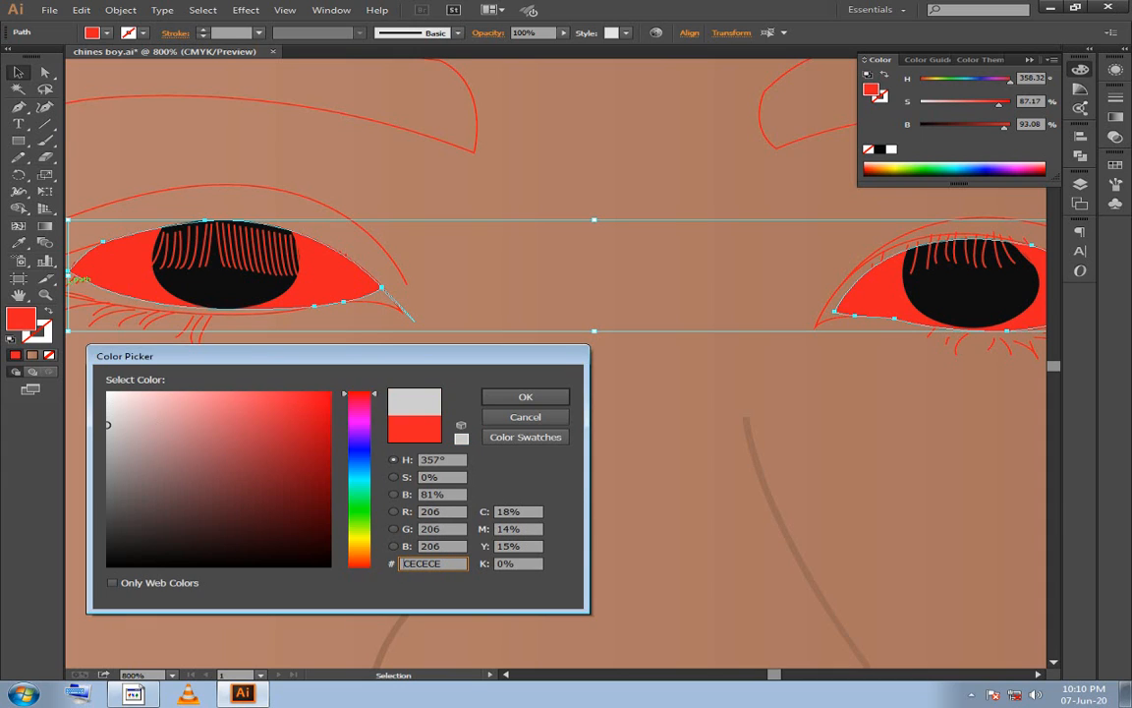
pyautogui.press('Return')
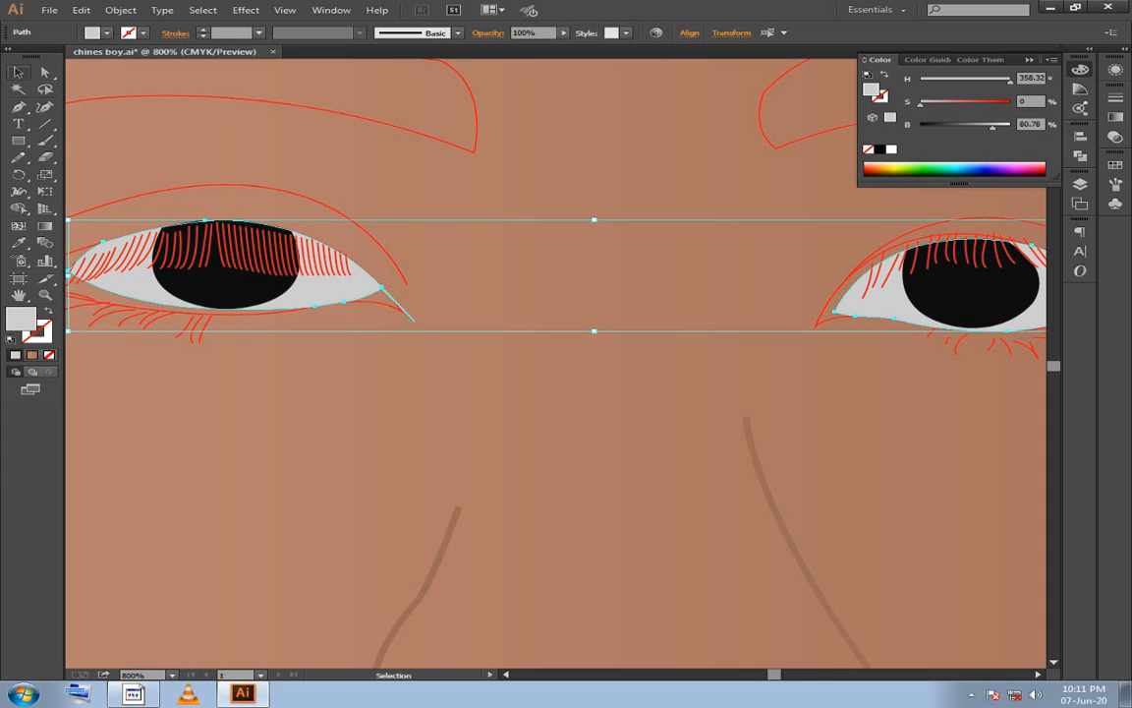
pyautogui.click(399, 257)
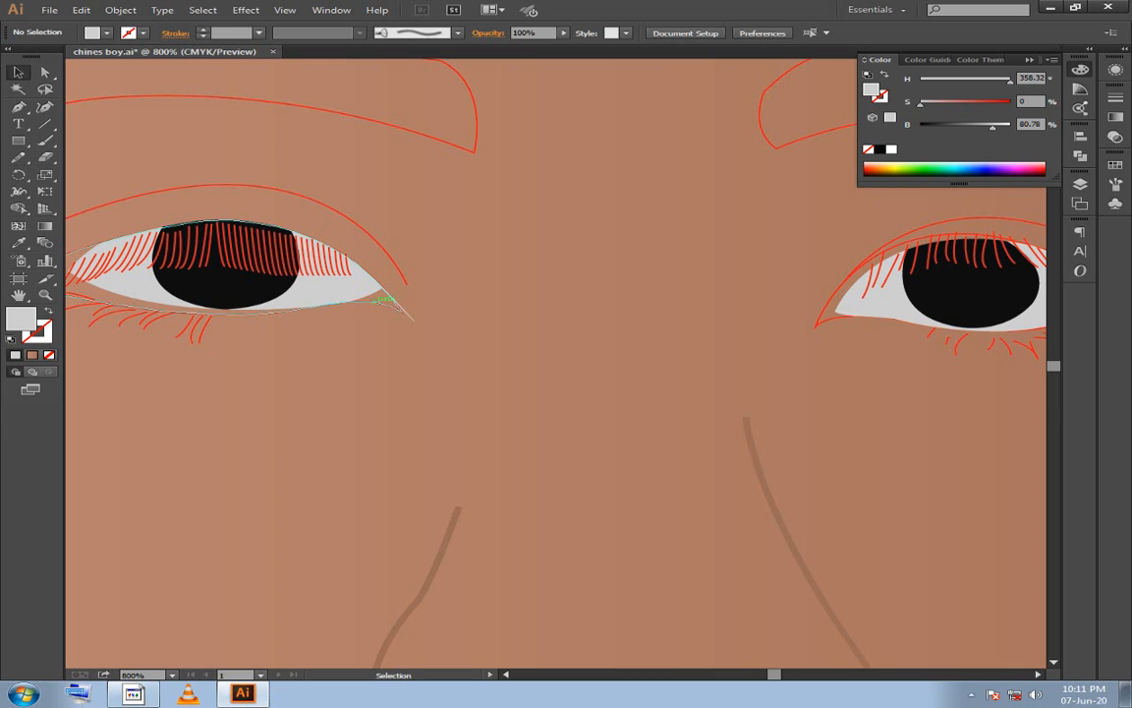
# Select the outer outlines of both eyes and apply the face's skin gradient fill without stroke, sampled below the eye.
pyautogui.click(393, 303)
pyautogui.moveTo(393, 303); pyautogui.dragTo(298, 354)
pyautogui.keyDown('shift'); pyautogui.click(739, 344); pyautogui.keyUp('shift')
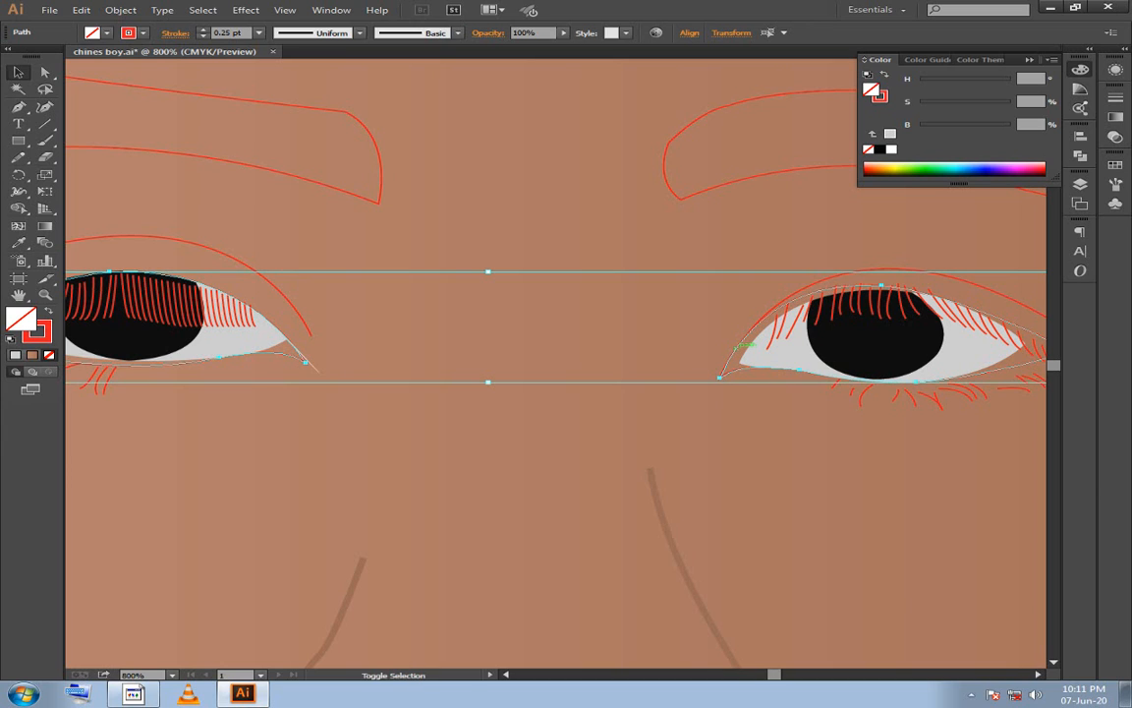
pyautogui.click(19, 243)
pyautogui.click(236, 432)
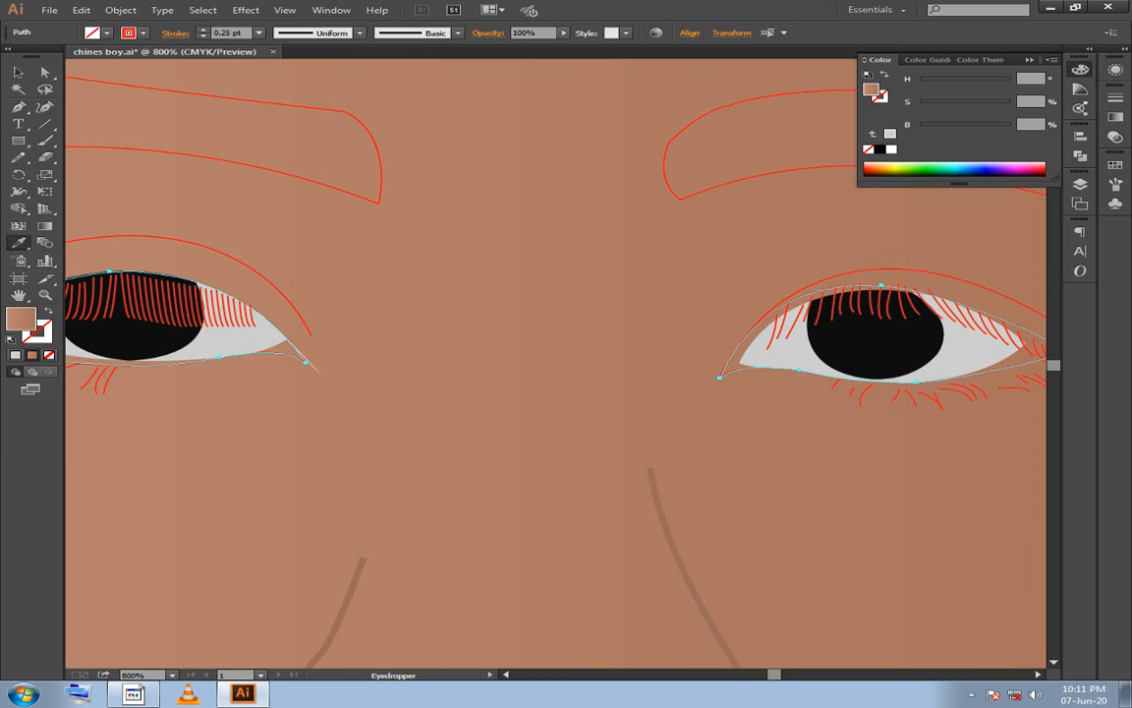
pyautogui.moveTo(393, 423); pyautogui.dragTo(543, 429)
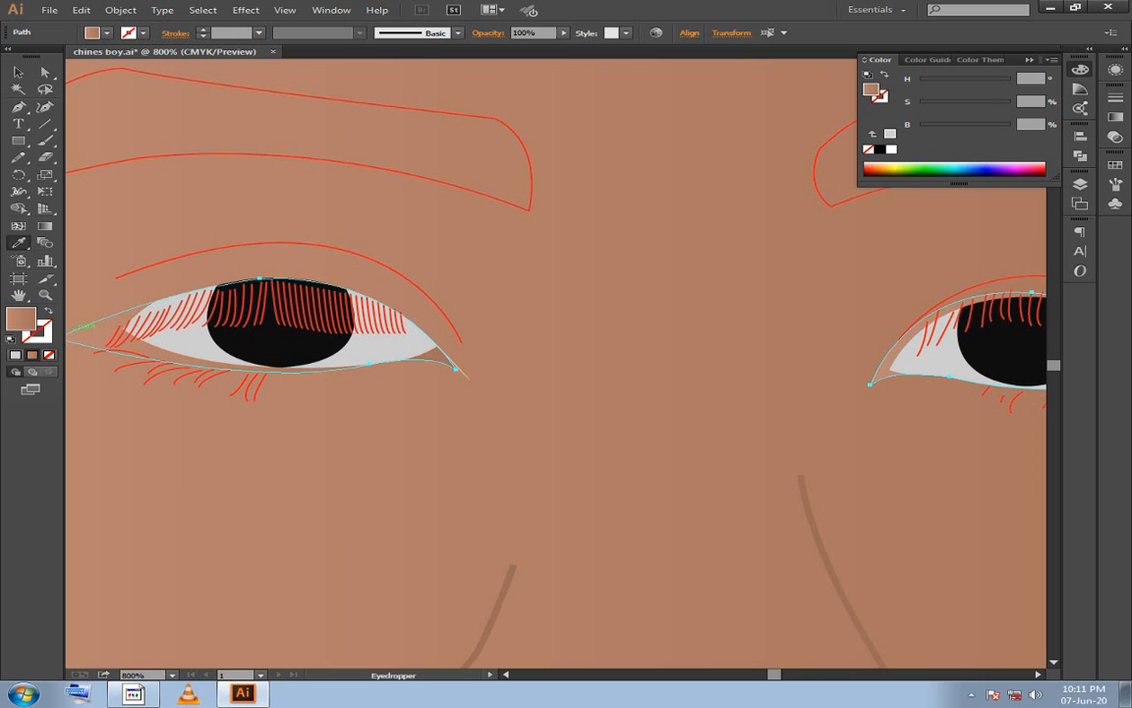
# Replace the outer eye shapes' gradient with a solid reddish-brown #AF6951 fill.
pyautogui.doubleClick(21, 318)
pyautogui.moveTo(358, 555)
pyautogui.mouseDown()
pyautogui.moveTo(359, 541)
pyautogui.moveTo(359, 559)
pyautogui.mouseUp()
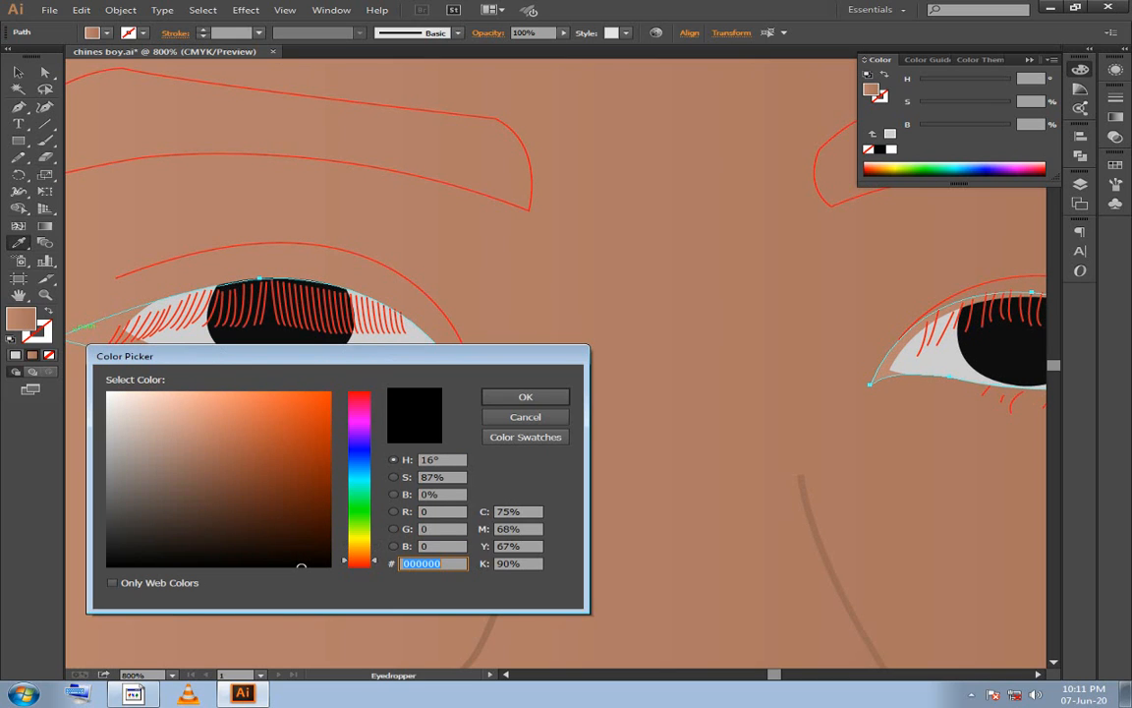
pyautogui.moveTo(192, 424)
pyautogui.mouseDown()
pyautogui.moveTo(196, 407)
pyautogui.moveTo(225, 399)
pyautogui.moveTo(255, 414)
pyautogui.moveTo(220, 462)
pyautogui.moveTo(226, 447)
pyautogui.mouseUp()
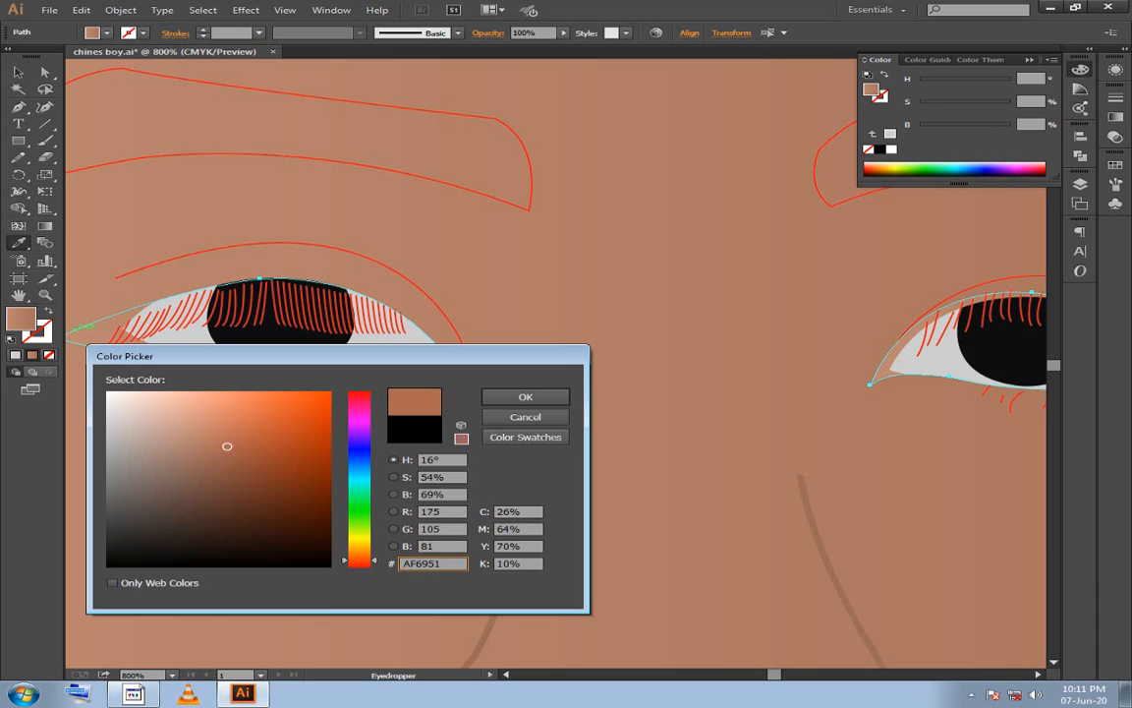
pyautogui.press('Return')
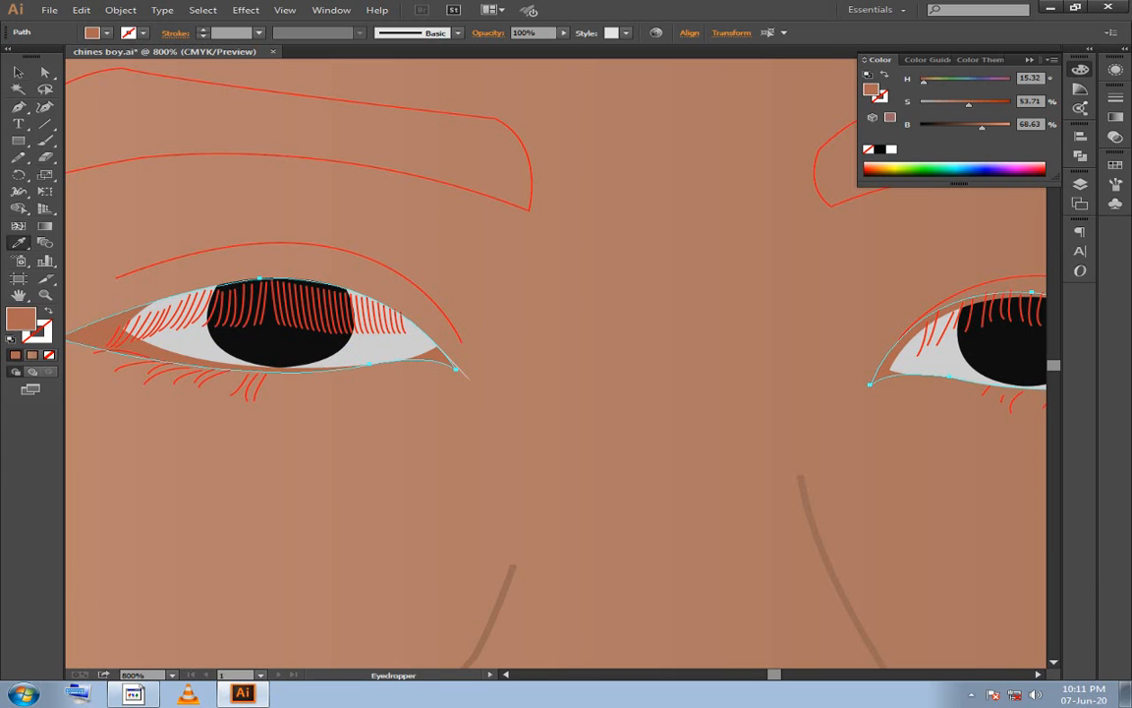
pyautogui.press('v')
pyautogui.hotkey('ctrl', 'shift', 'a')
# Select the upper eyelid crease lines of both eyes and copy the nose outline's 1 pt brown stroke onto them.
pyautogui.moveTo(590, 393); pyautogui.dragTo(229, 433)
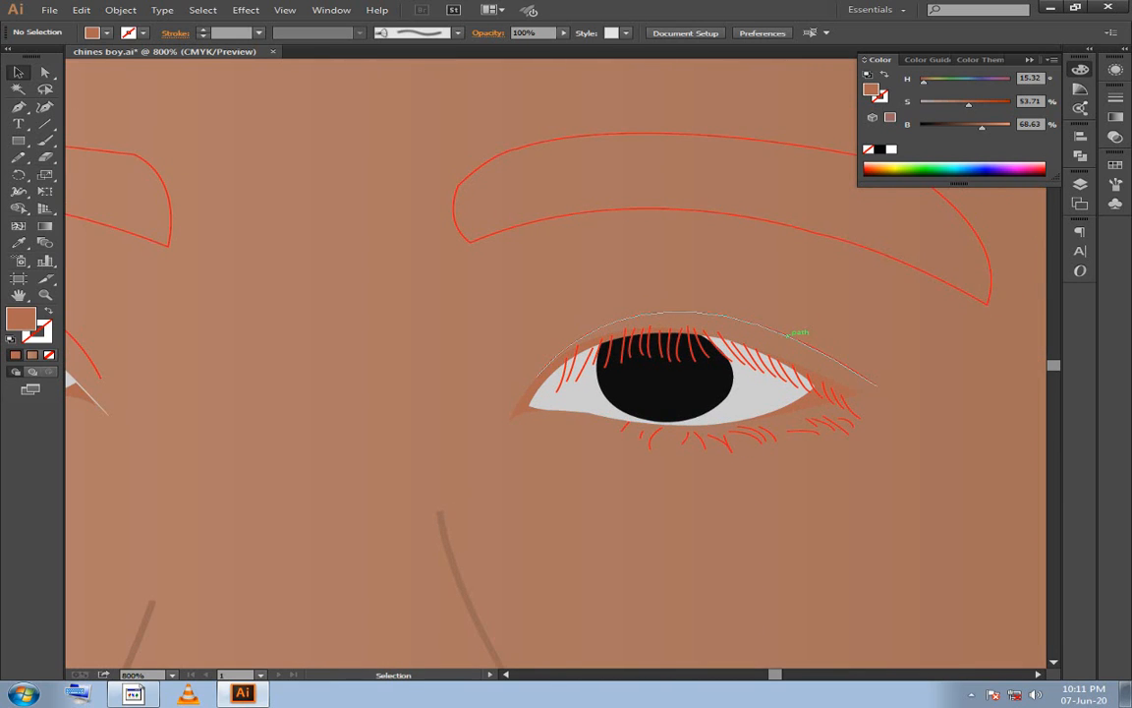
pyautogui.click(798, 344)
pyautogui.moveTo(875, 384); pyautogui.dragTo(1120, 360)
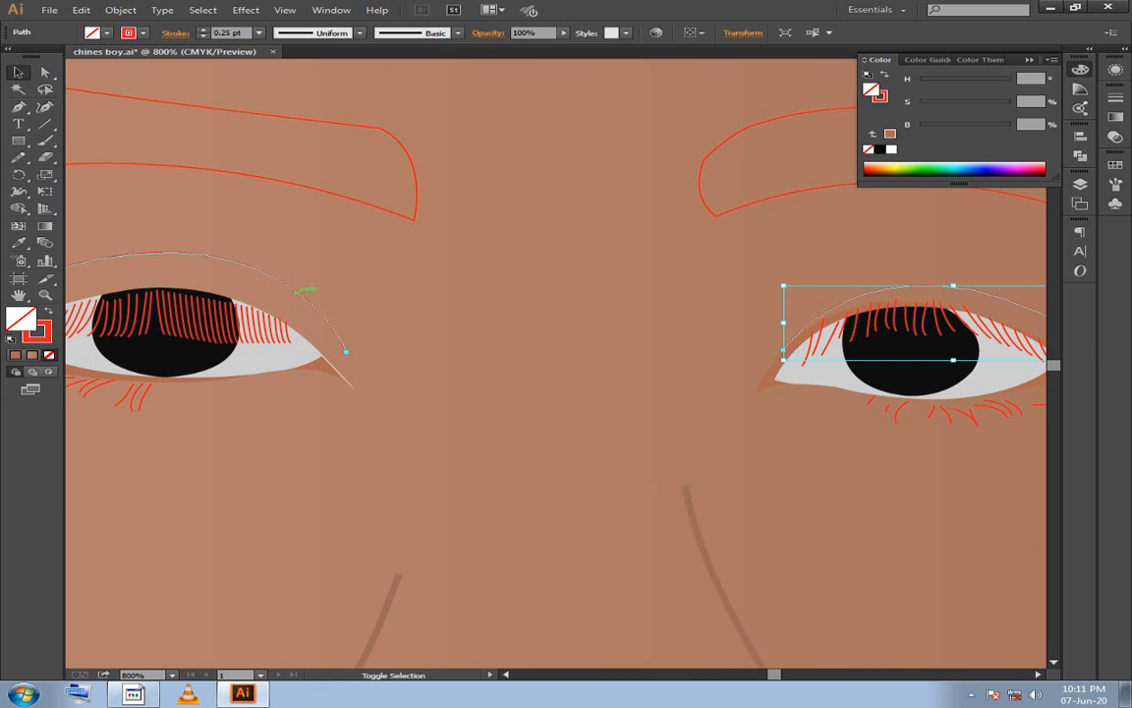
pyautogui.keyDown('shift'); pyautogui.click(344, 351); pyautogui.keyUp('shift')
pyautogui.click(18, 242)
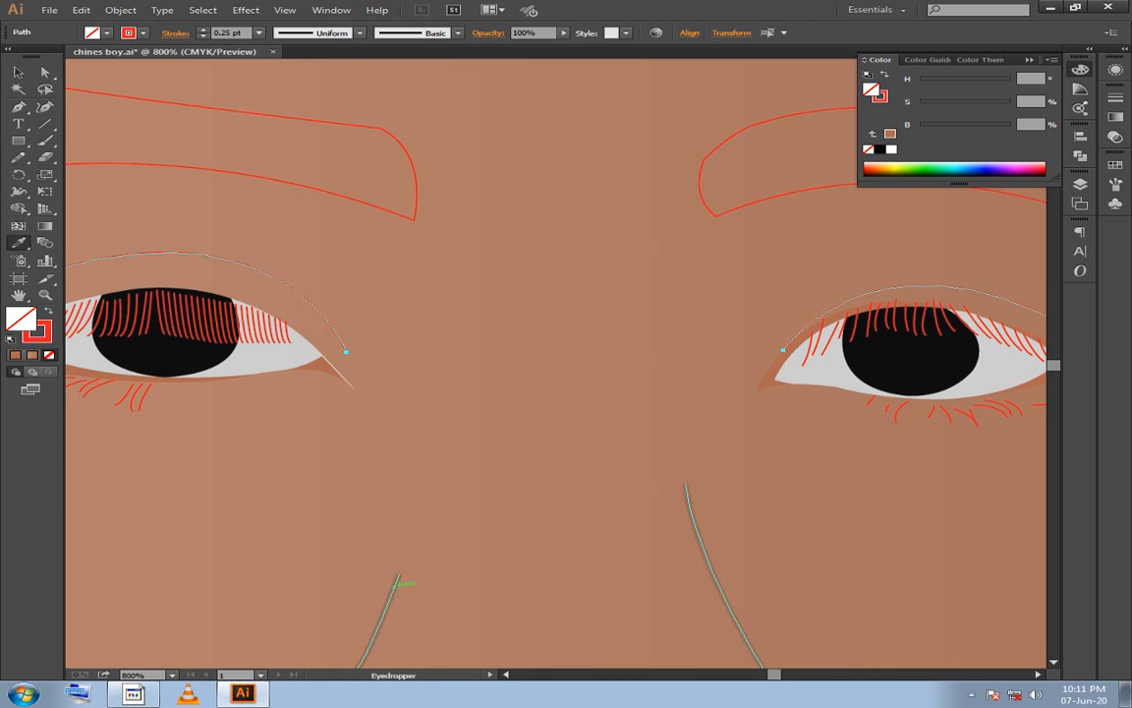
pyautogui.click(398, 583)
pyautogui.moveTo(398, 583); pyautogui.dragTo(446, 667)
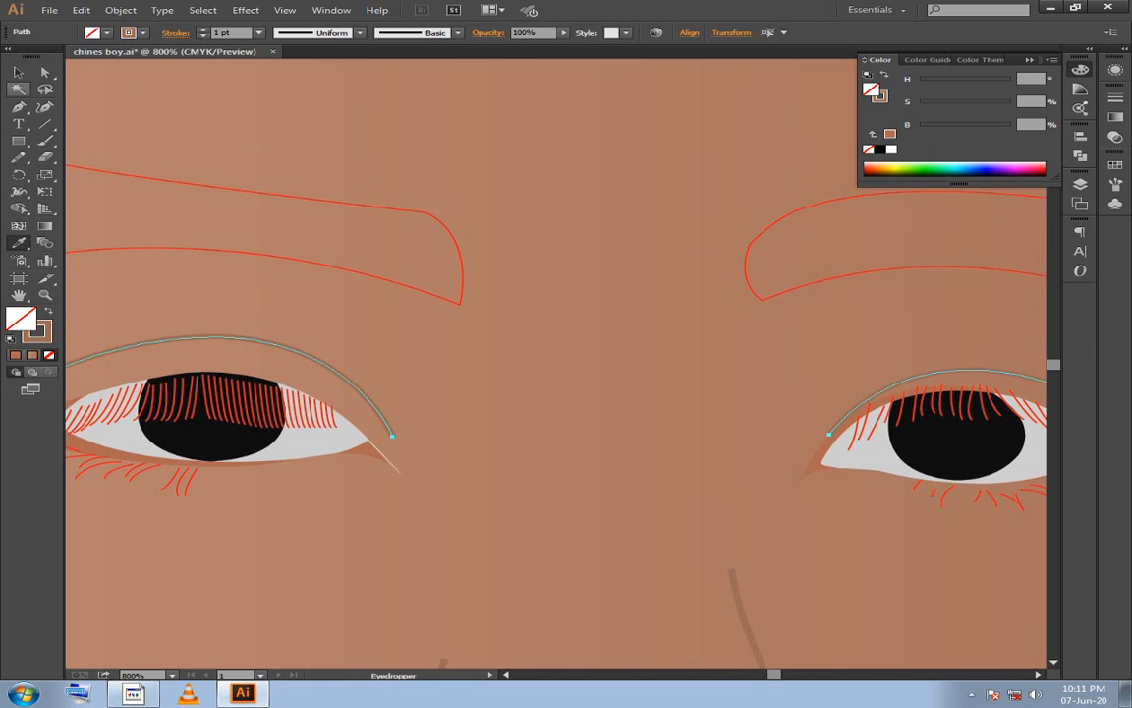
pyautogui.click(18, 73)
pyautogui.hotkey('ctrl', 'shift', 'a')
pyautogui.click(464, 270)
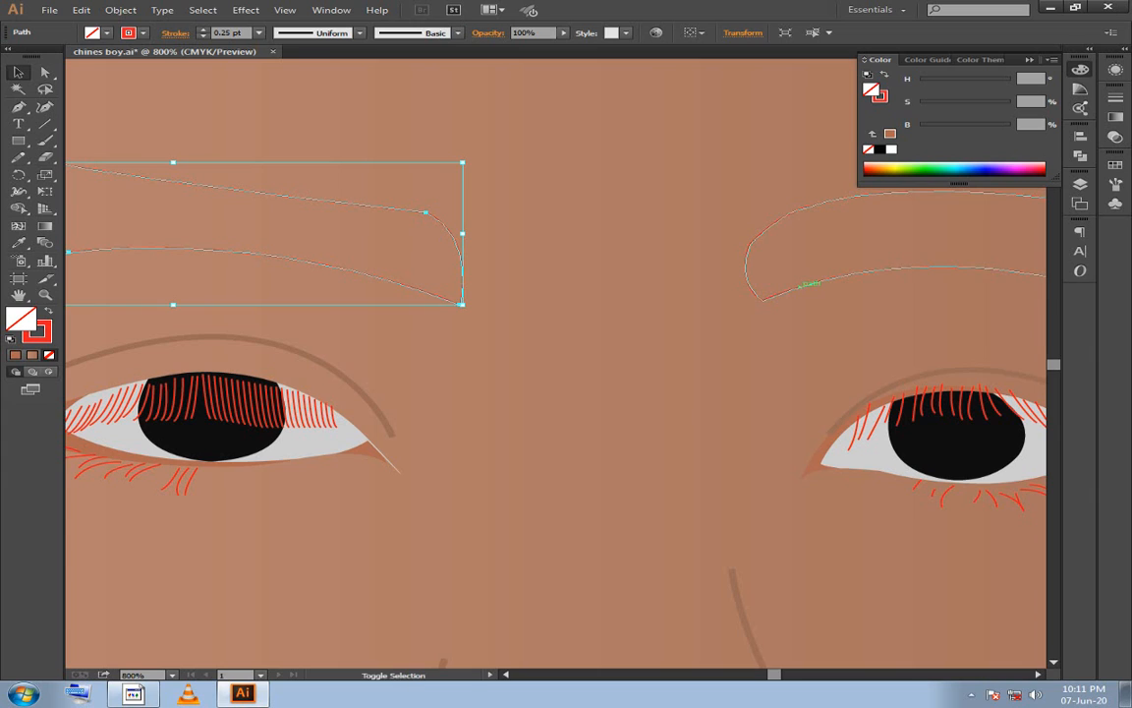
pyautogui.keyDown('shift'); pyautogui.click(803, 286); pyautogui.keyUp('shift')
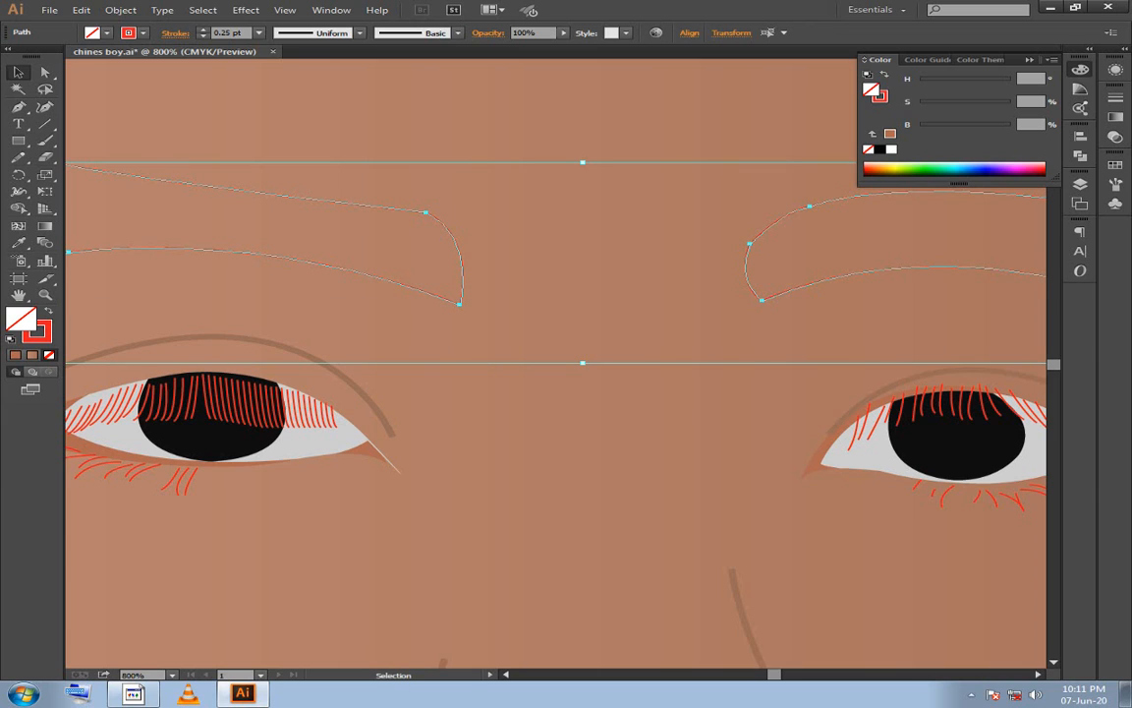
pyautogui.click(459, 307)
pyautogui.hotkey('ctrl', 'shift', 'a')
# Select the left eyebrow outline, activate Draw Inside for it and set its stroke colour to near-black.
pyautogui.click(458, 297)
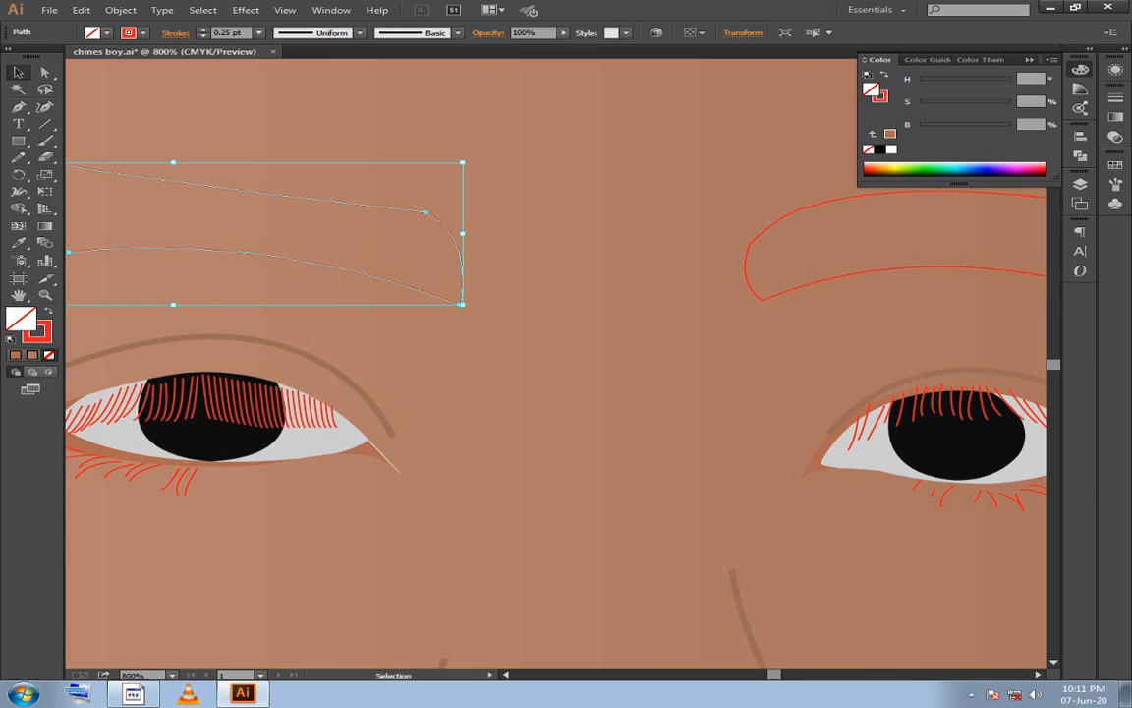
pyautogui.moveTo(403, 158); pyautogui.dragTo(468, 308)
pyautogui.doubleClick(38, 330)
pyautogui.click(119, 562)
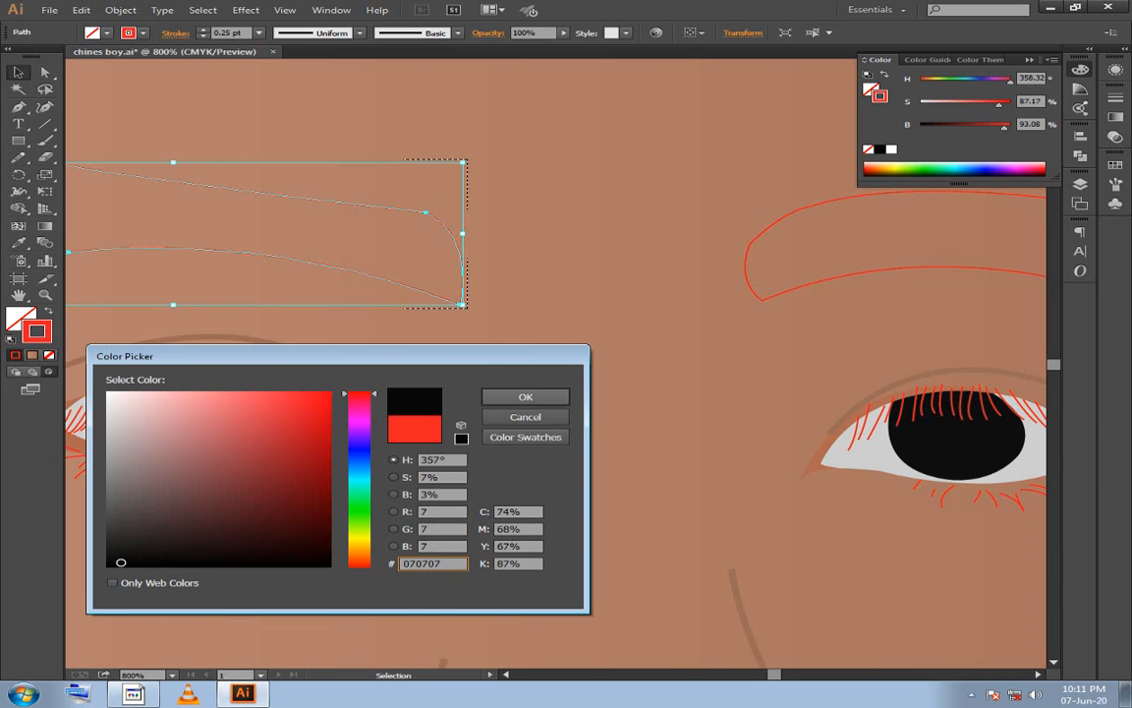
pyautogui.press('Return')
pyautogui.moveTo(121, 561); pyautogui.dragTo(210, 561)
pyautogui.hotkey('ctrl', '-')
pyautogui.hotkey('ctrl', '-')
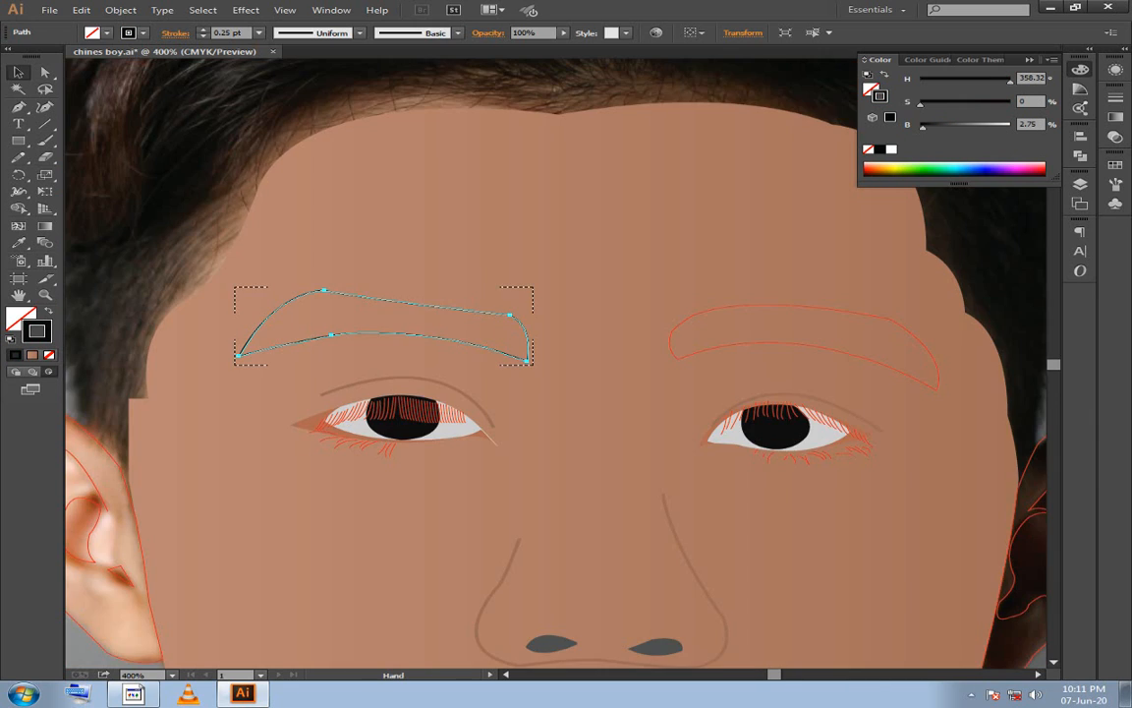
pyautogui.moveTo(492, 353); pyautogui.dragTo(546, 389)
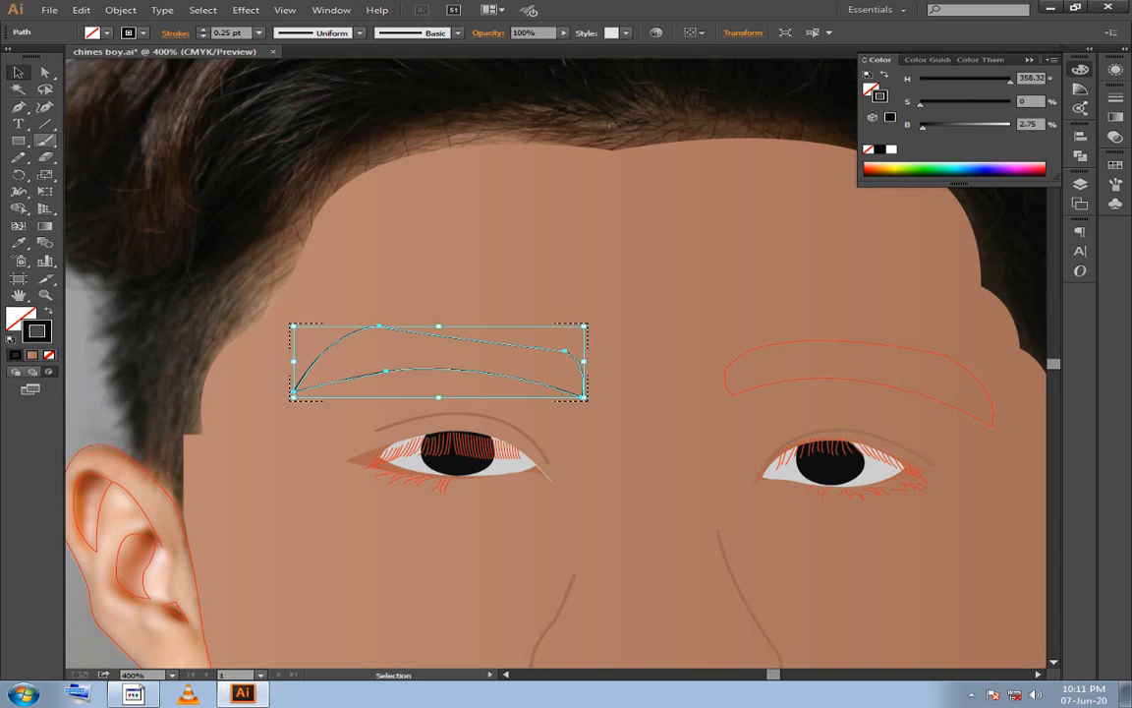
# Paint overlapping near-black bristle brush strokes inside the left eyebrow until it is filled, then return to normal drawing mode.
pyautogui.press('b')
pyautogui.moveTo(304, 383)
pyautogui.mouseDown()
pyautogui.moveTo(575, 353)
pyautogui.moveTo(580, 374)
pyautogui.mouseUp()
pyautogui.moveTo(246, 423)
pyautogui.mouseDown()
pyautogui.moveTo(550, 374)
pyautogui.moveTo(393, 314)
pyautogui.moveTo(255, 403)
pyautogui.mouseUp()
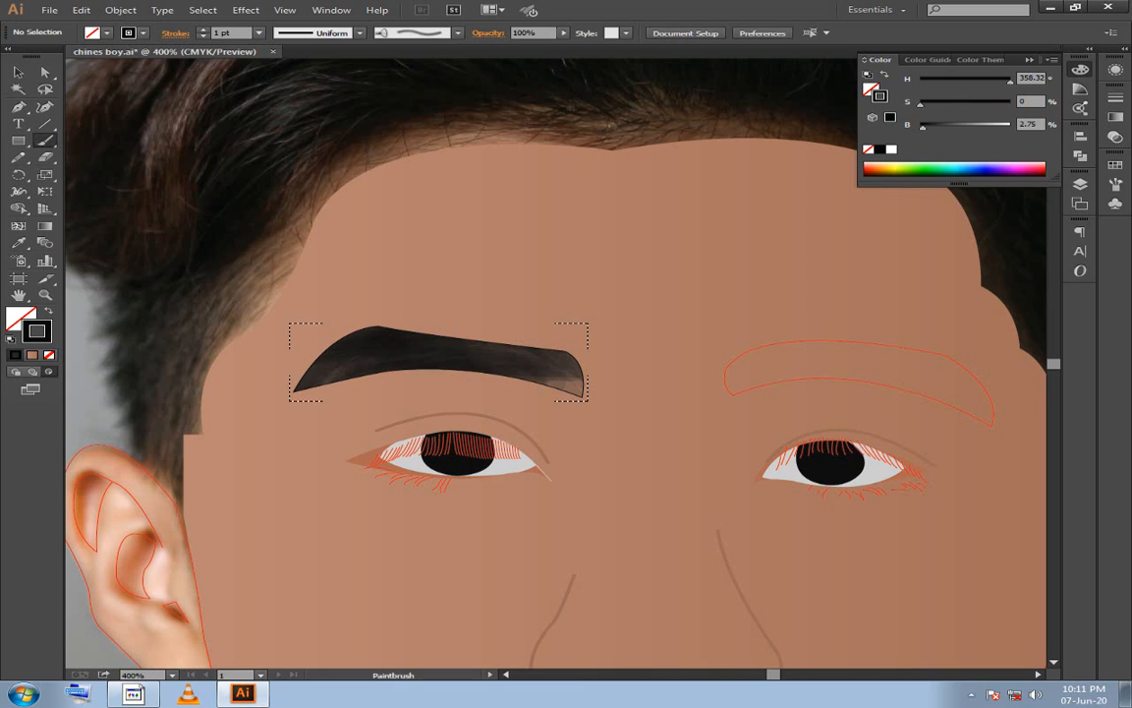
pyautogui.moveTo(629, 363); pyautogui.dragTo(393, 285)
pyautogui.moveTo(589, 403)
pyautogui.mouseDown()
pyautogui.moveTo(511, 294)
pyautogui.moveTo(590, 403)
pyautogui.mouseUp()
pyautogui.moveTo(472, 324); pyautogui.dragTo(265, 285)
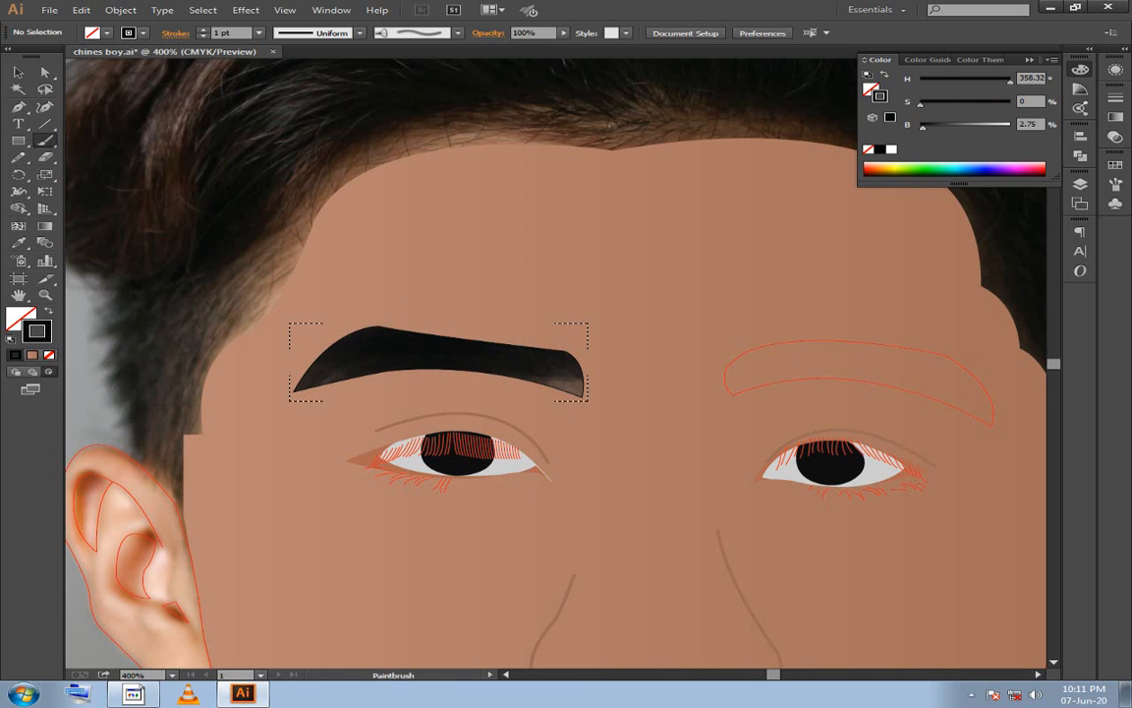
pyautogui.hotkey('shift', 'd')
# Select the right eyebrow outline, activate Draw Inside for it and set its stroke colour to black.
pyautogui.moveTo(556, 363); pyautogui.dragTo(252, 344)
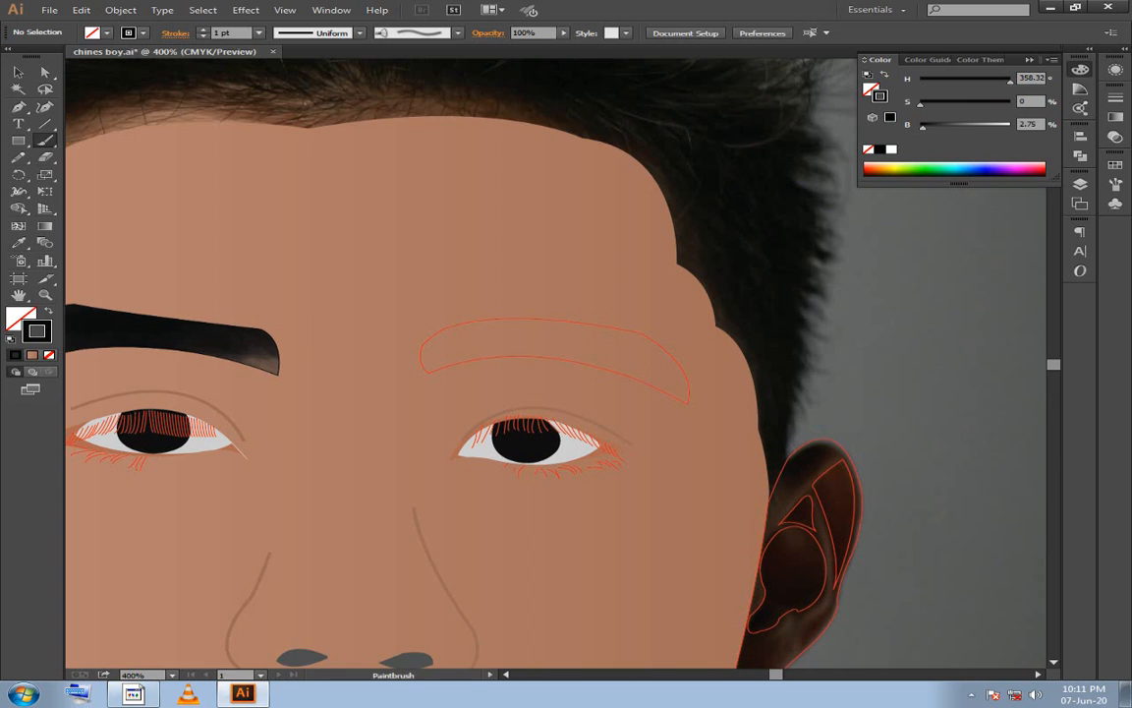
pyautogui.keyDown('ctrl'); pyautogui.click(599, 321); pyautogui.keyUp('ctrl')
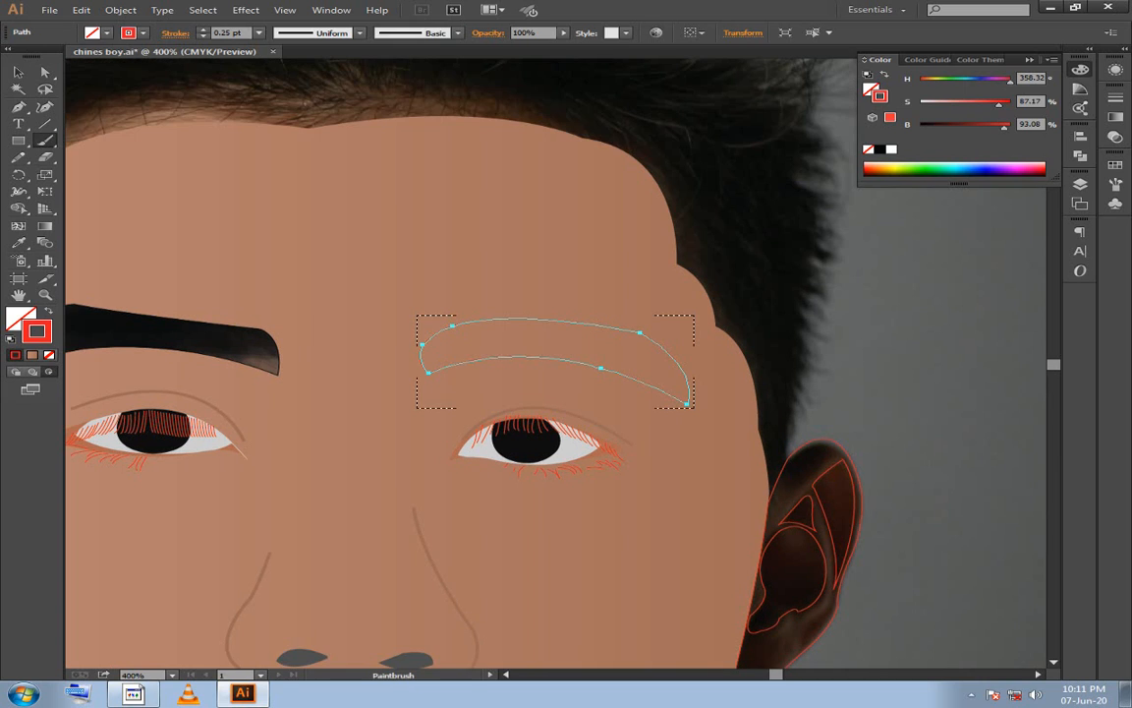
pyautogui.moveTo(433, 339); pyautogui.dragTo(678, 388)
pyautogui.hotkey('ctrl', 'z')
pyautogui.doubleClick(37, 331)
pyautogui.moveTo(127, 546); pyautogui.dragTo(120, 567)
pyautogui.click(525, 396)
# Fill the right eyebrow with overlapping black bristle brush strokes and undo any stray strokes across the temple.
pyautogui.moveTo(433, 353)
pyautogui.mouseDown()
pyautogui.moveTo(609, 344)
pyautogui.moveTo(678, 388)
pyautogui.mouseUp()
pyautogui.moveTo(423, 340)
pyautogui.mouseDown()
pyautogui.moveTo(732, 349)
pyautogui.moveTo(688, 378)
pyautogui.mouseUp()
pyautogui.moveTo(678, 334)
pyautogui.mouseDown()
pyautogui.moveTo(334, 329)
pyautogui.moveTo(579, 324)
pyautogui.mouseUp()
pyautogui.moveTo(511, 354); pyautogui.dragTo(285, 236)
pyautogui.moveTo(432, 325); pyautogui.dragTo(687, 393)
pyautogui.moveTo(491, 353); pyautogui.dragTo(708, 462)
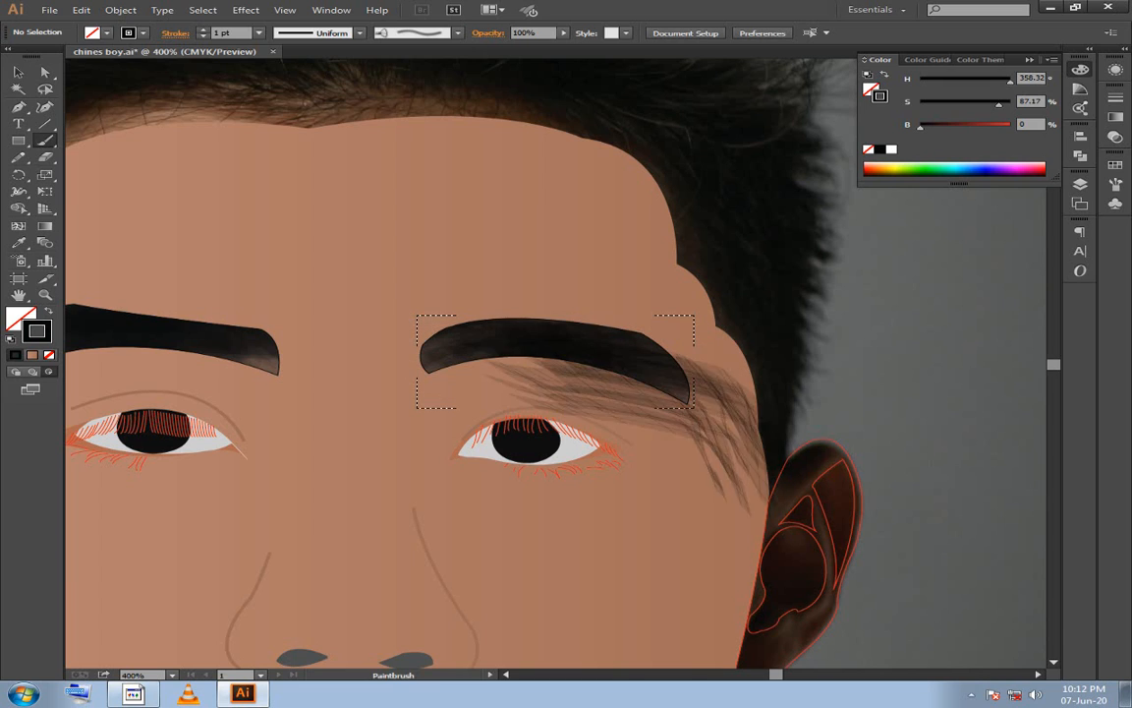
pyautogui.moveTo(629, 344); pyautogui.dragTo(707, 462)
pyautogui.moveTo(472, 314); pyautogui.dragTo(393, 363)
pyautogui.hotkey('ctrl', 'z')
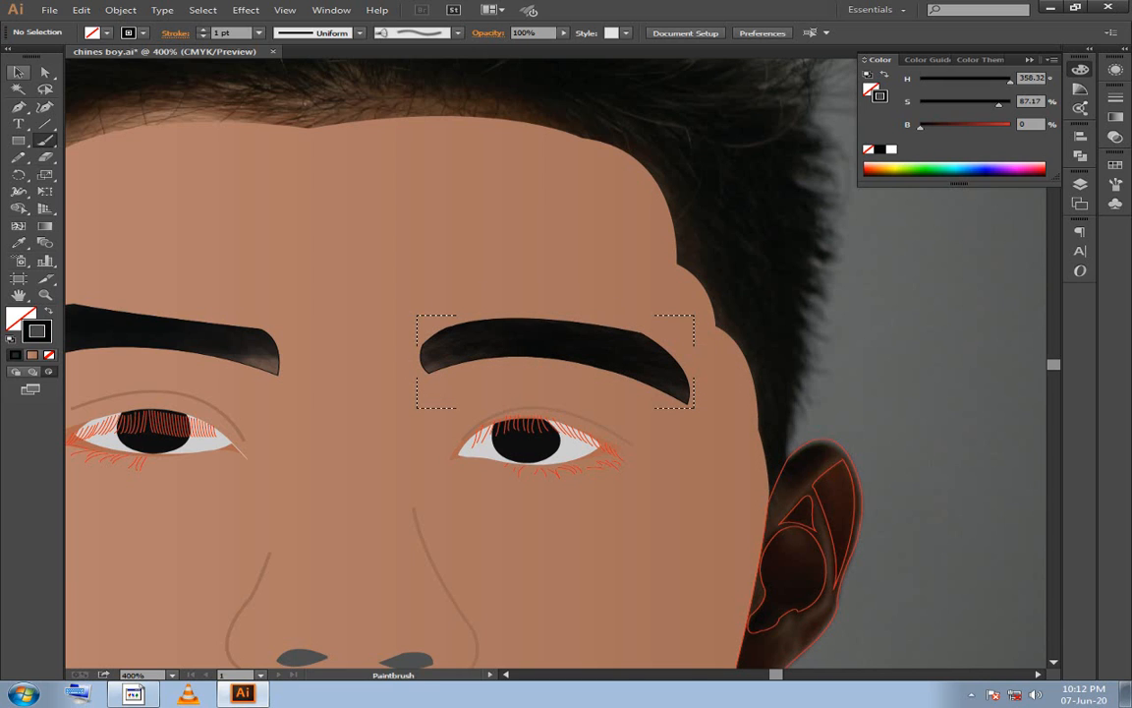
pyautogui.press('v')
pyautogui.hscroll(-5, 555, 363)
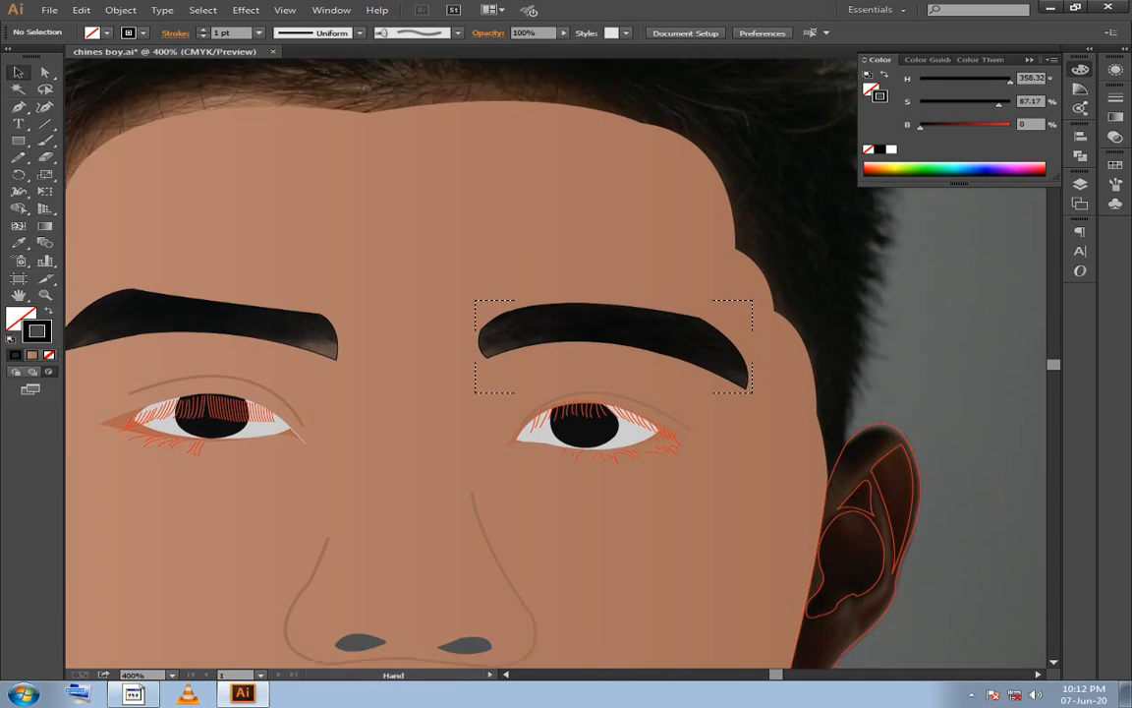
pyautogui.scroll(-1, 372, 511)
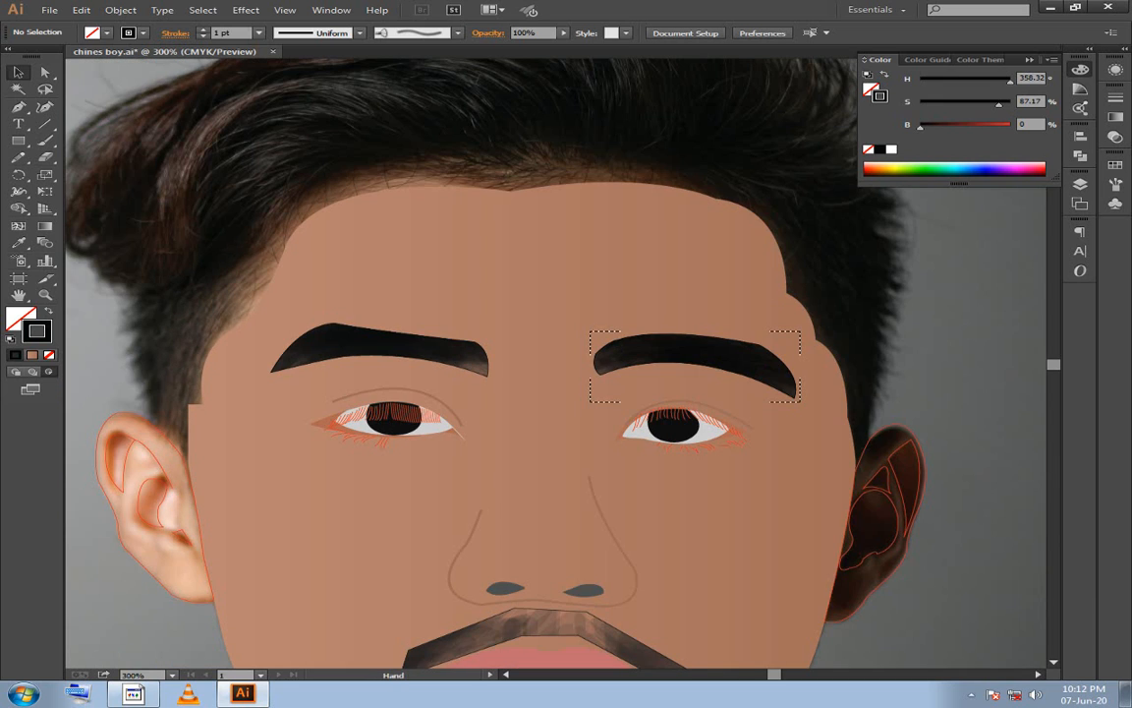
pyautogui.hscroll(1, 555, 363)
pyautogui.scroll(-2, 462, 363)
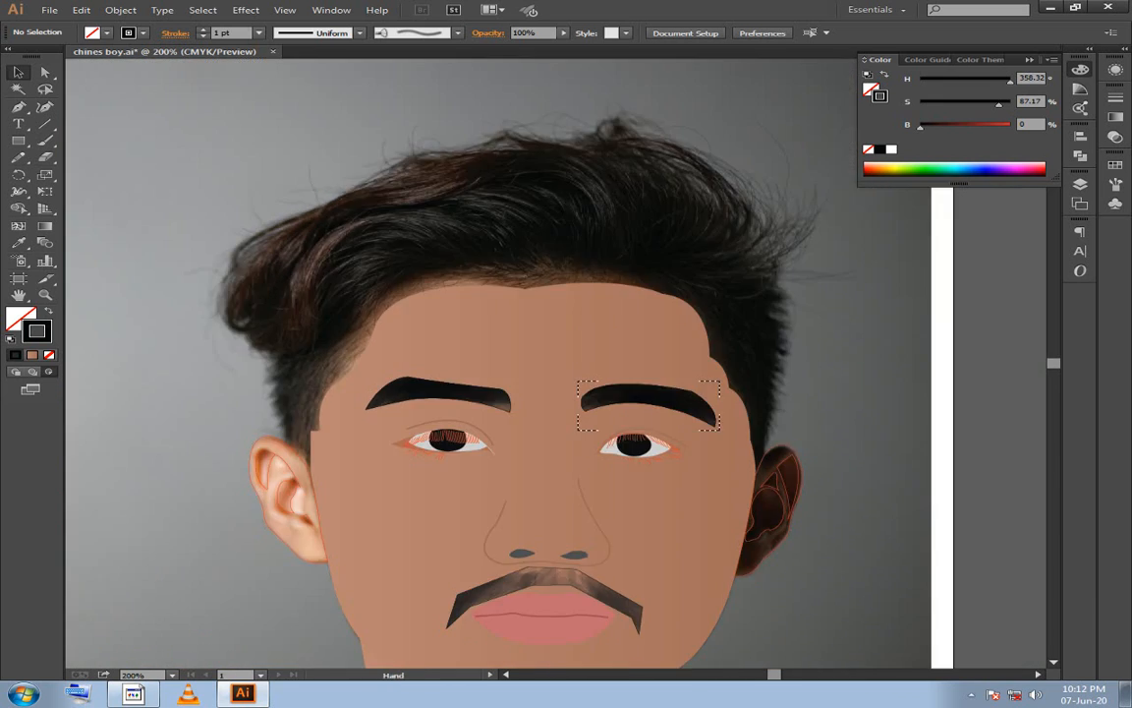
pyautogui.click(702, 470)
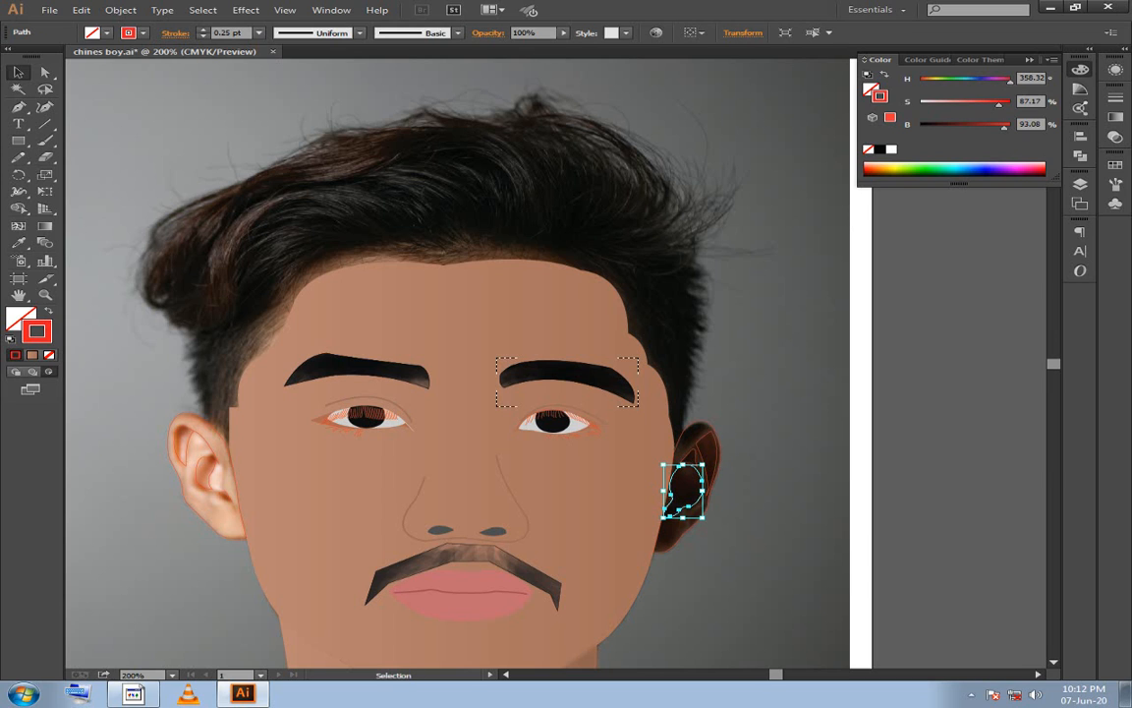
pyautogui.click(17, 242)
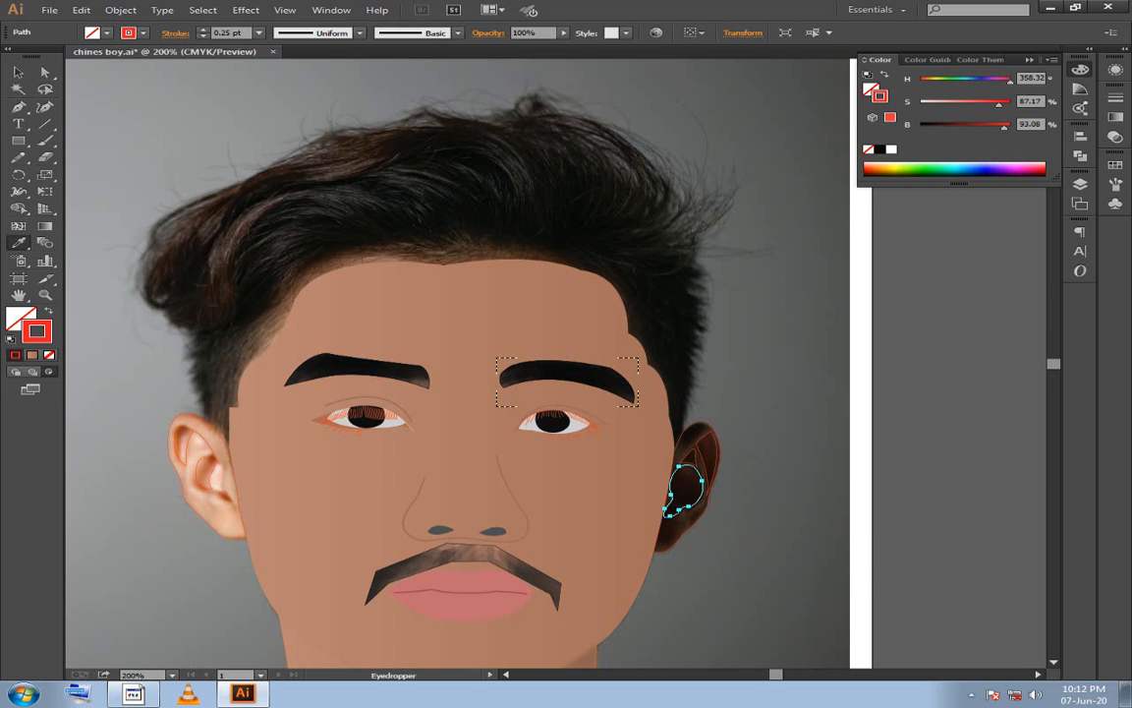
pyautogui.press('v')
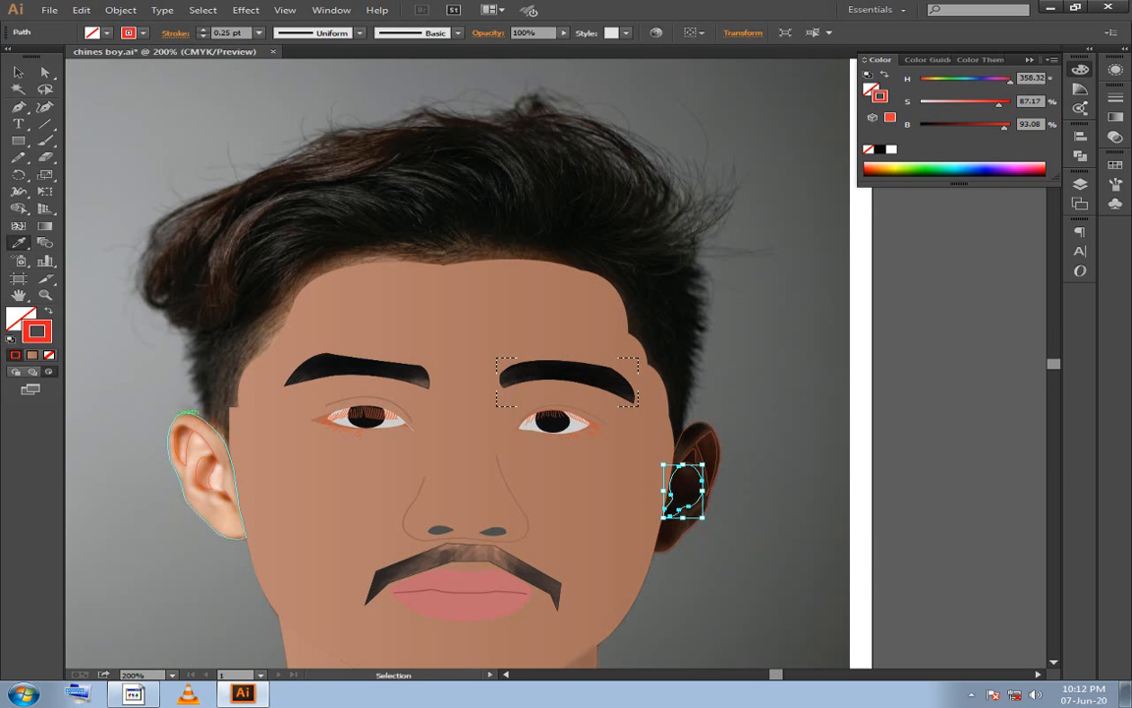
# Fill the left ear outline with a light peach skin tone sampled from the ear, without stroke, and copy that fill to the right ear outline.
pyautogui.click(182, 417)
pyautogui.press('i')
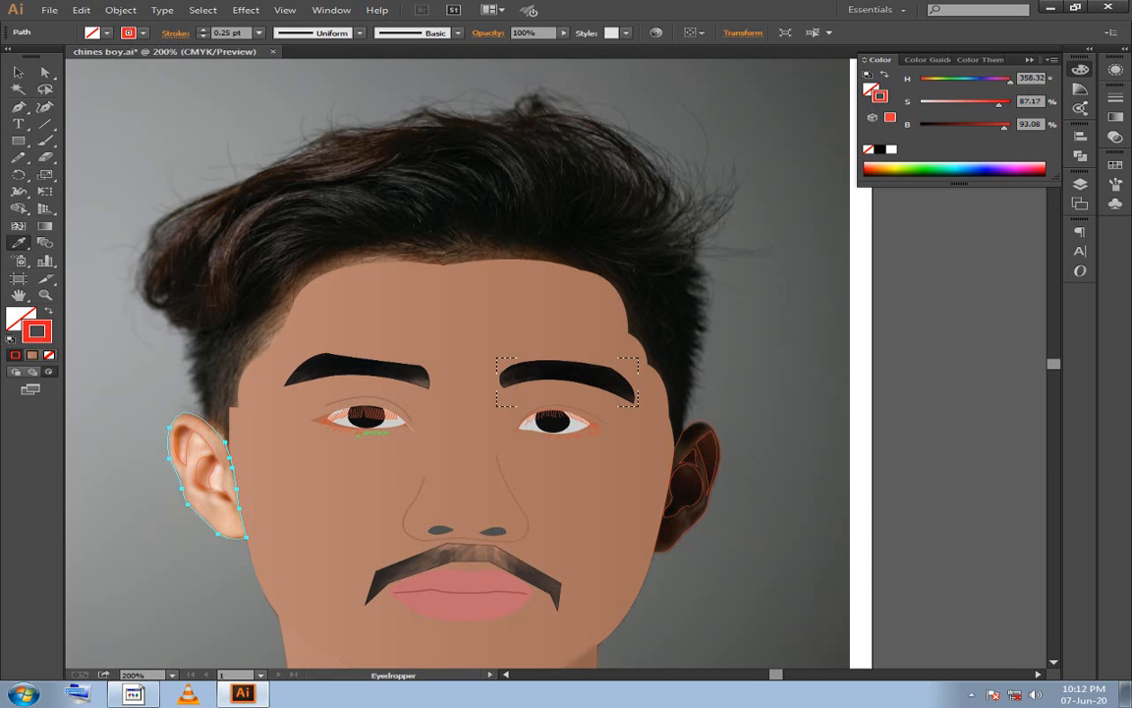
pyautogui.click(206, 470)
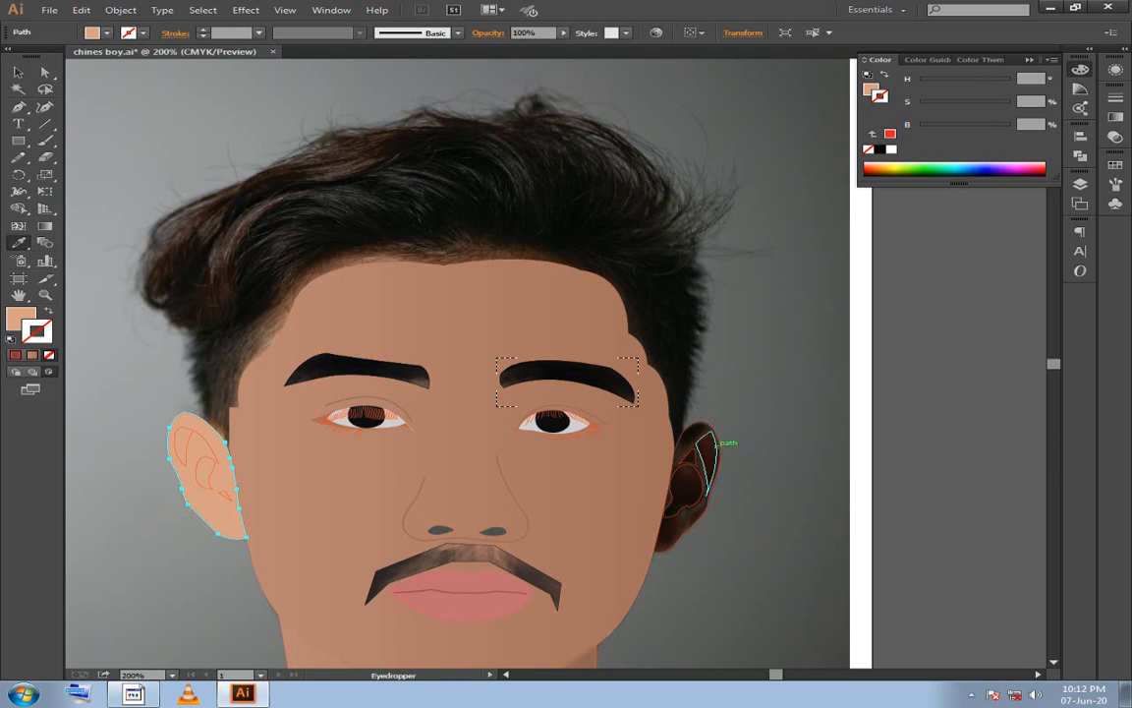
pyautogui.press('v')
pyautogui.click(708, 432)
pyautogui.press('i')
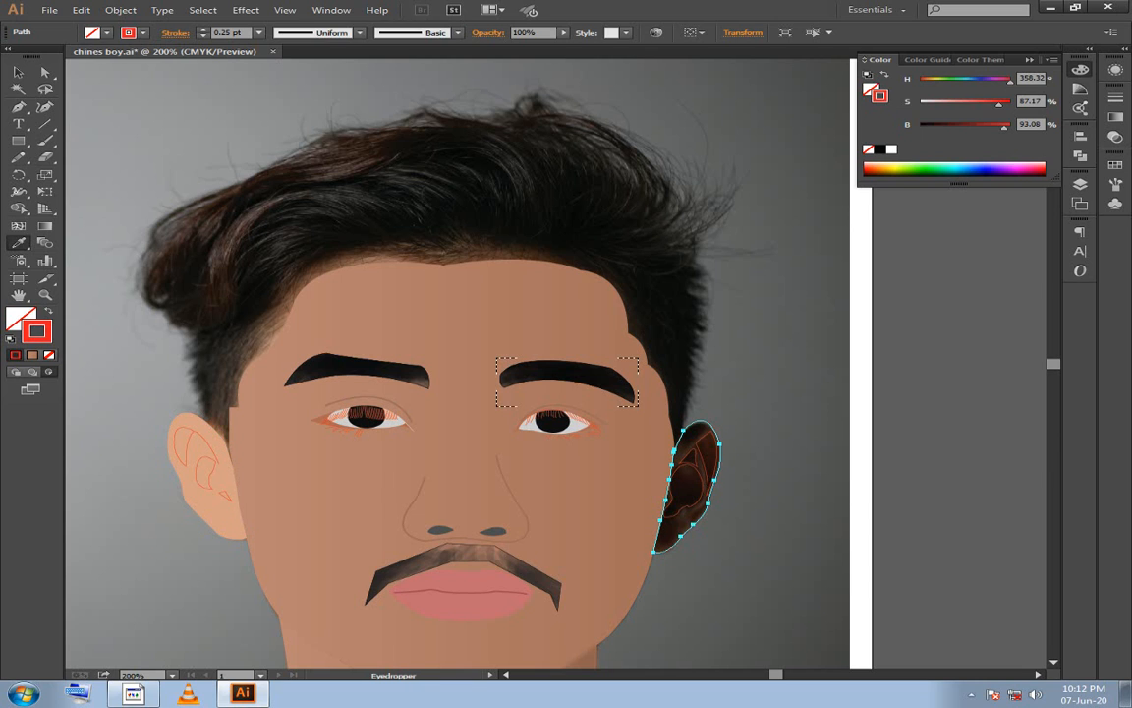
pyautogui.click(207, 483)
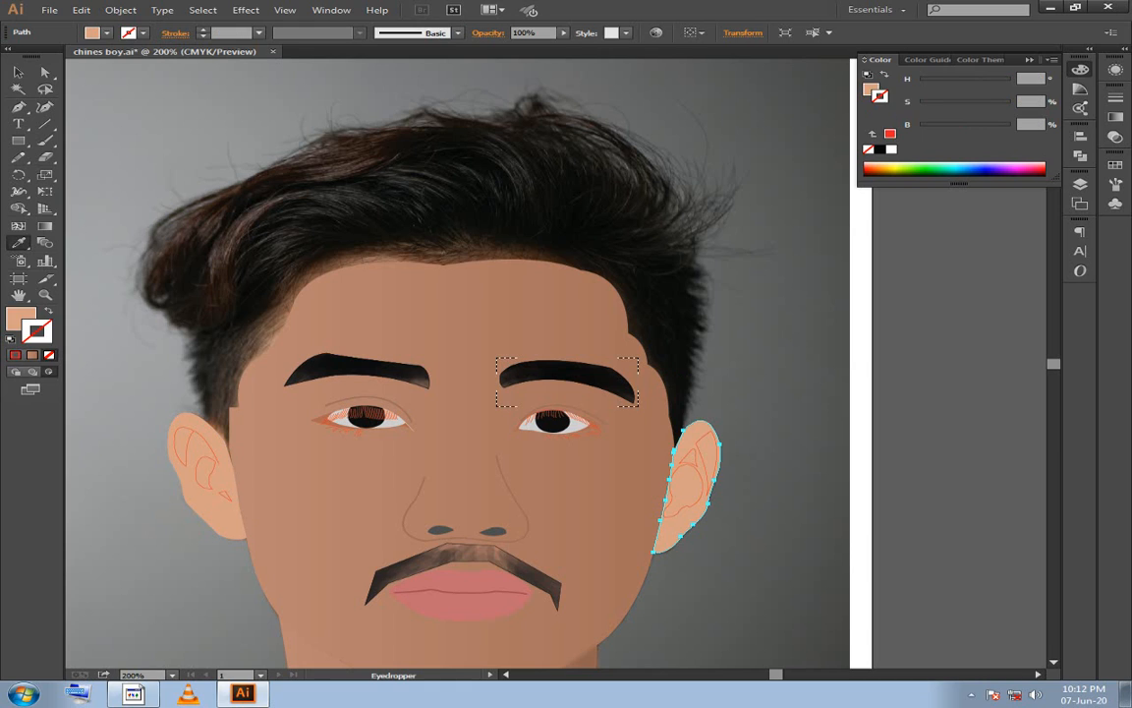
pyautogui.press('v')
pyautogui.click(652, 574)
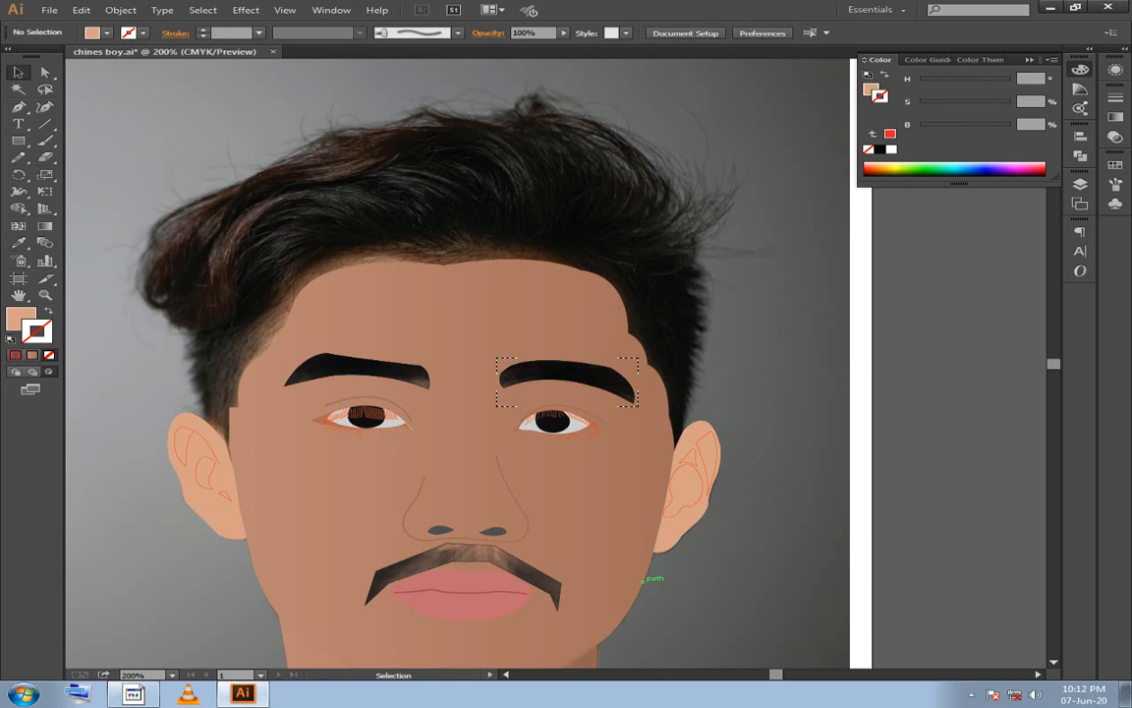
pyautogui.scroll(-2, 651, 550)
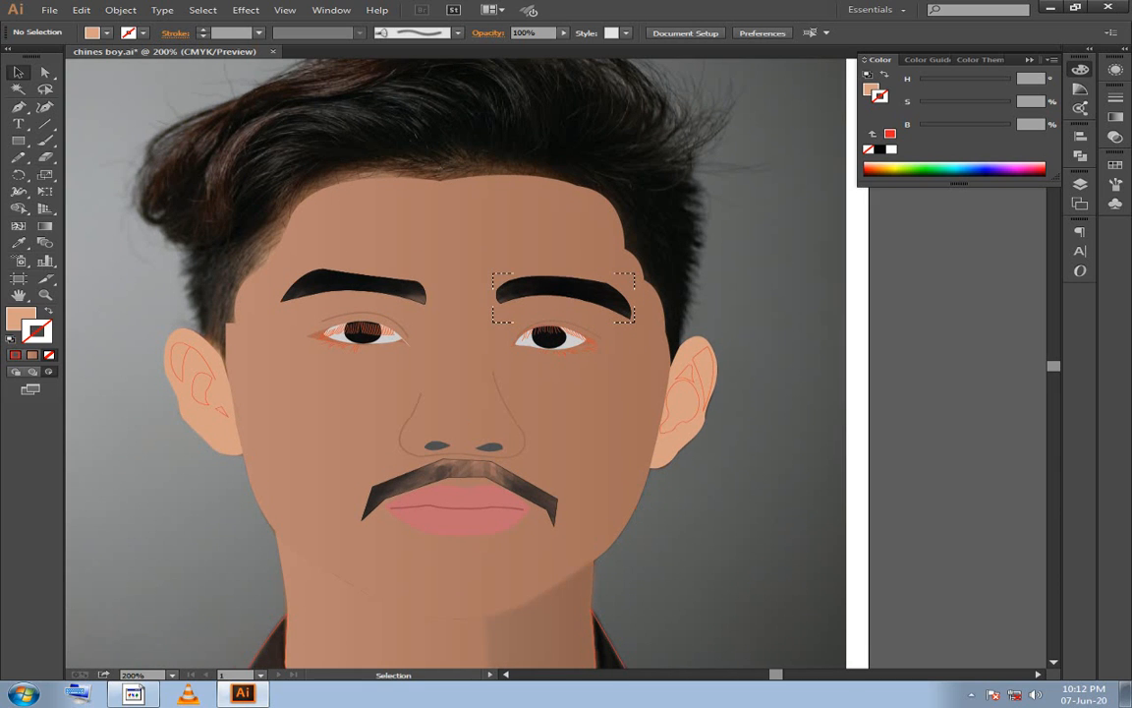
pyautogui.scroll(-1, 325, 255)
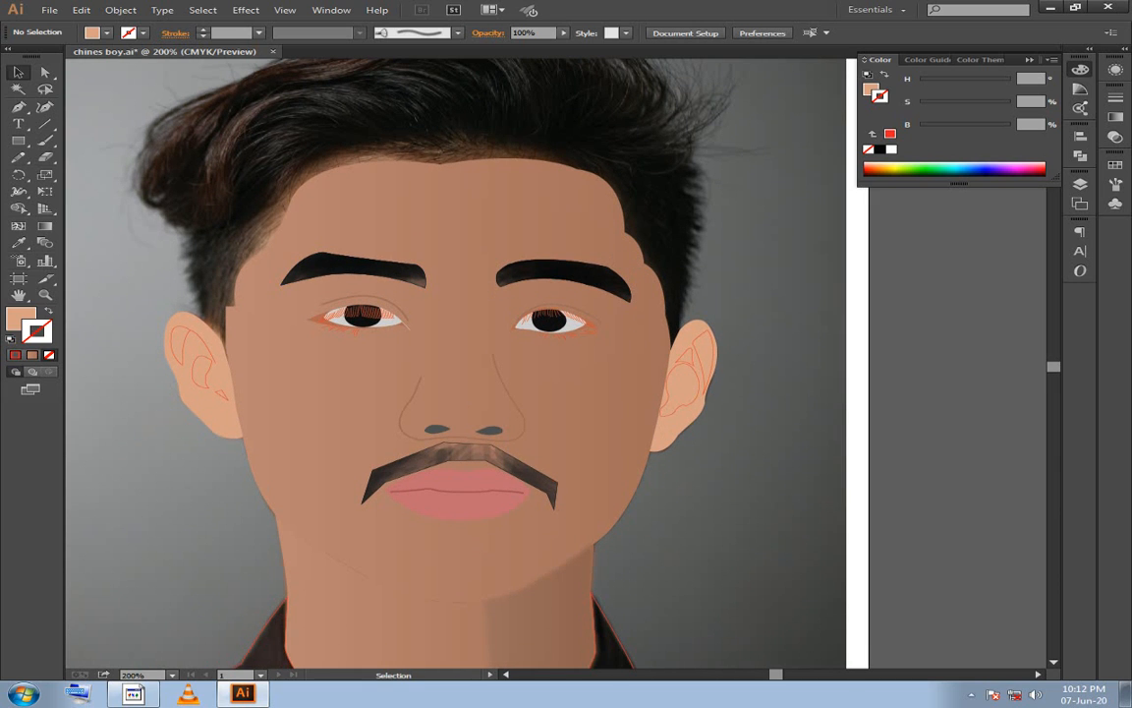
pyautogui.scroll(-3, 550, 295)
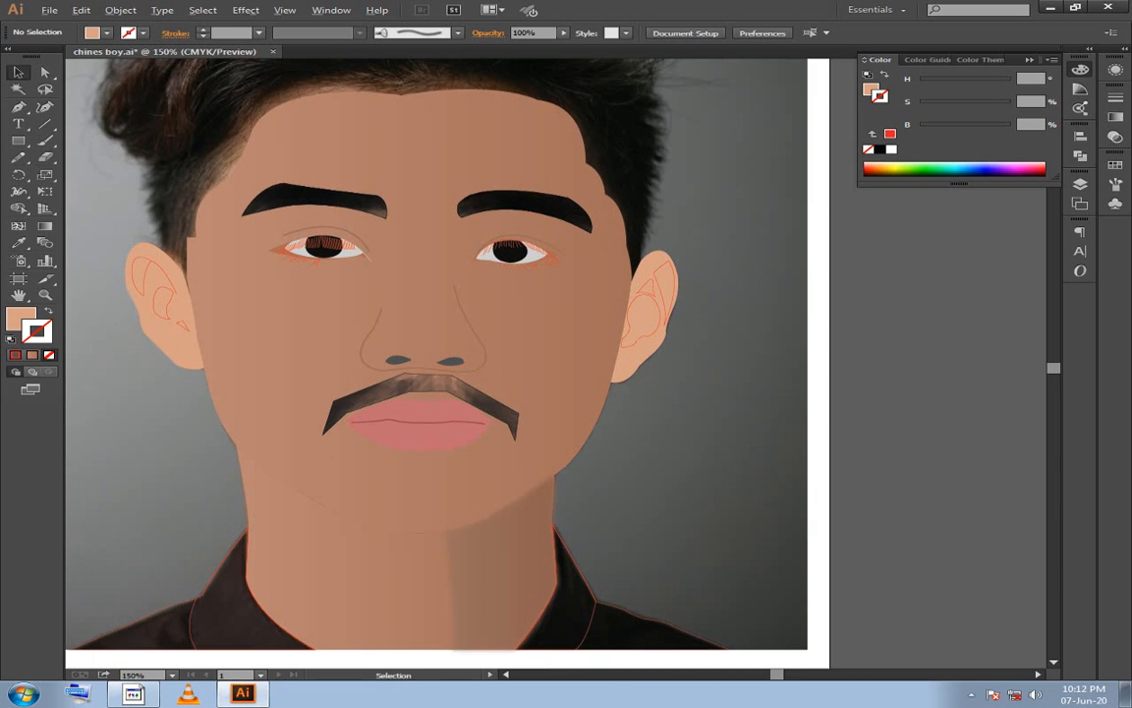
pyautogui.hotkey('ctrl', '-')
pyautogui.click(133, 694)
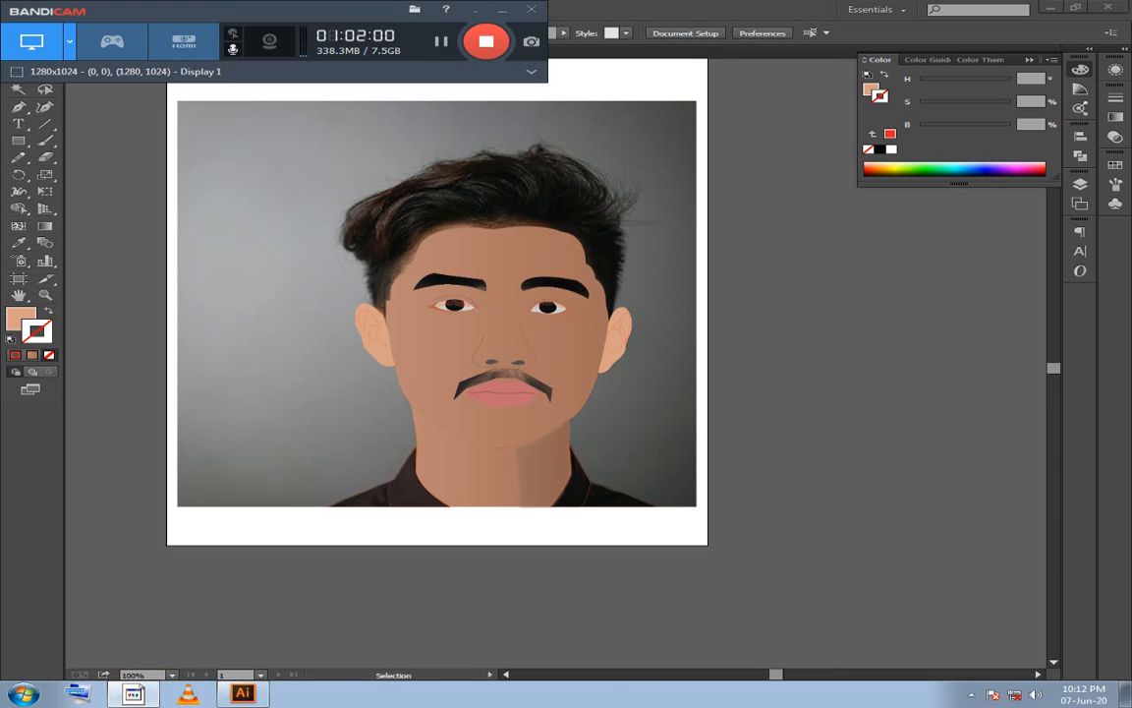